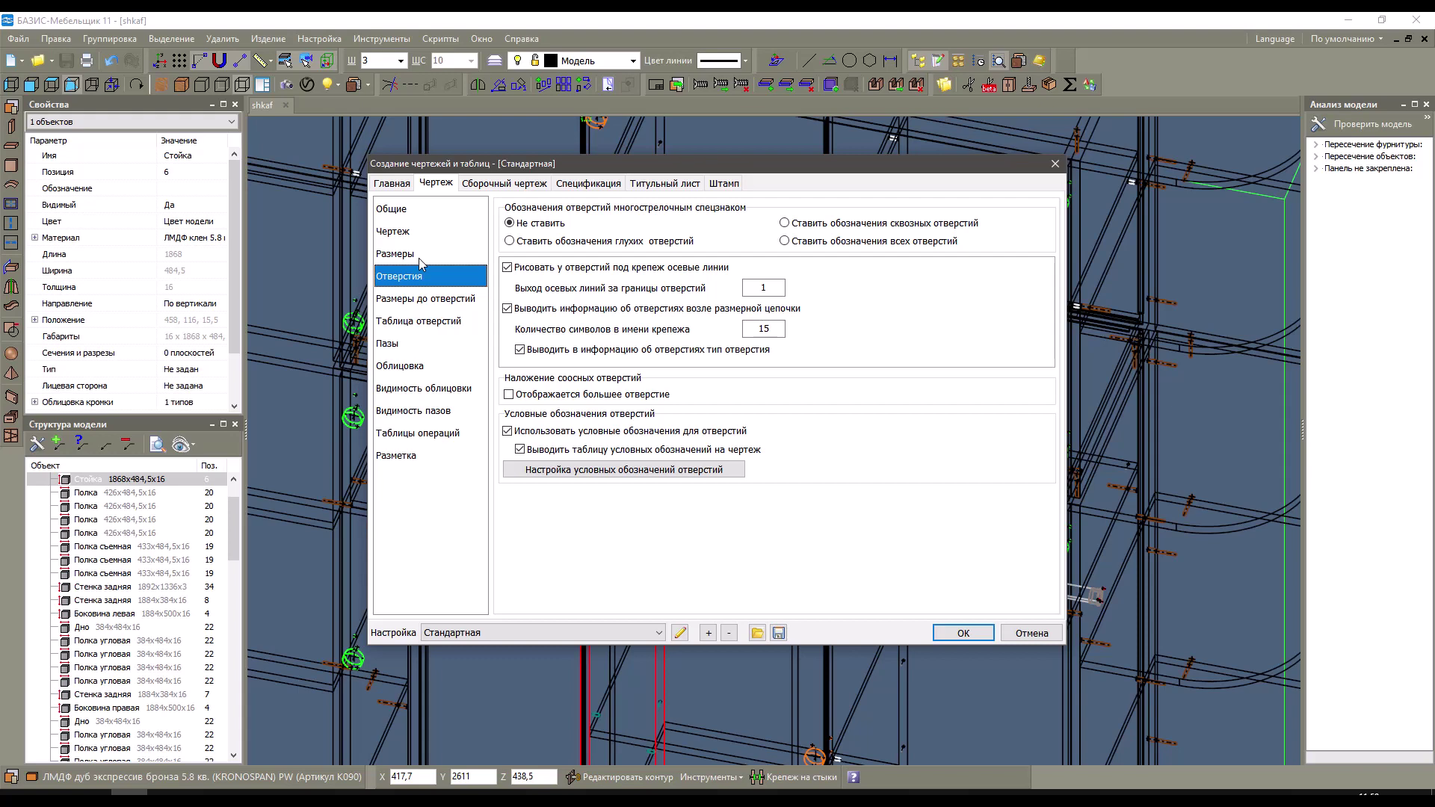
Set the hole-dimension base to 'общая база' and generate the Stojka panel drawing.
left_click(419, 257)
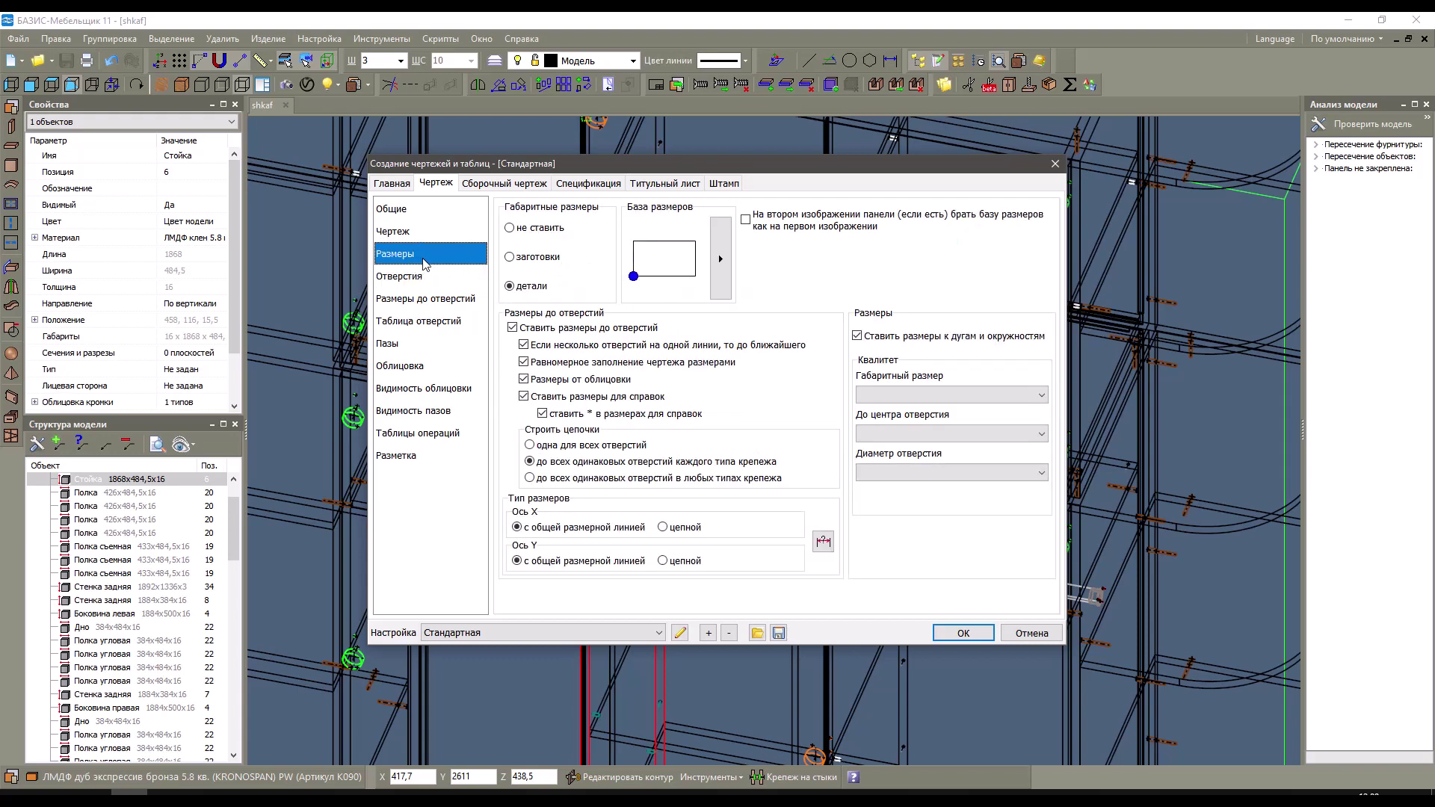
left_click(721, 273)
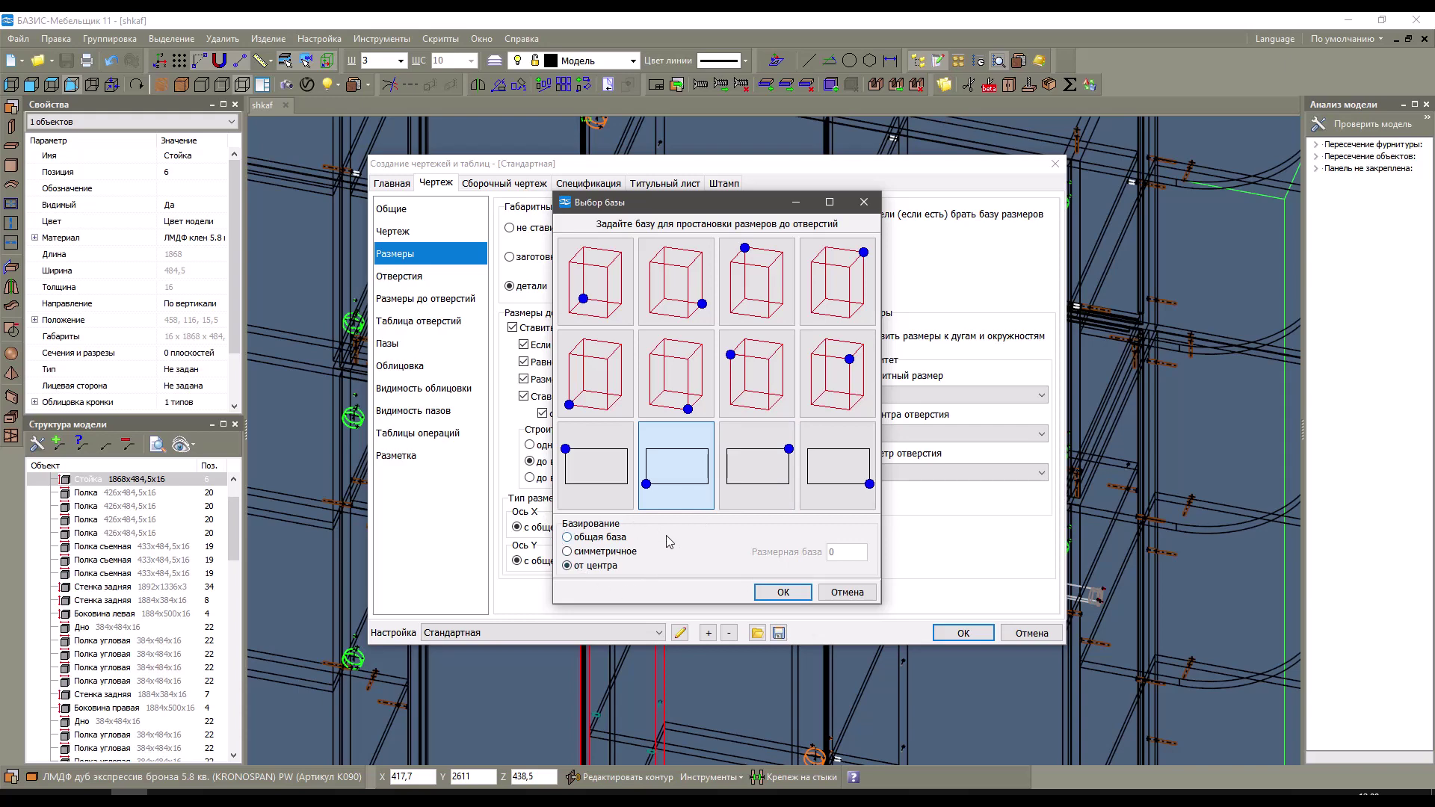
left_click(605, 538)
left_click(779, 590)
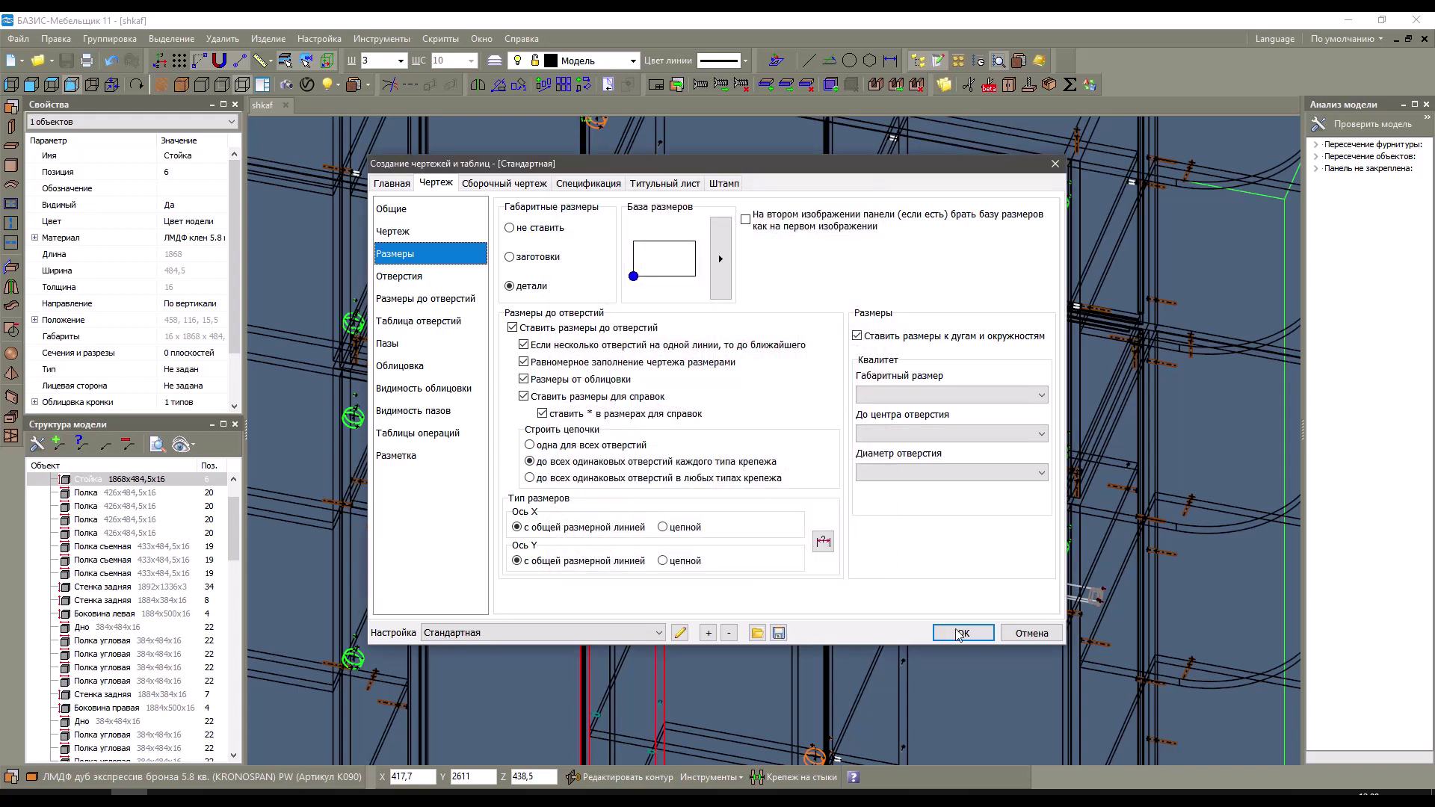
left_click(964, 633)
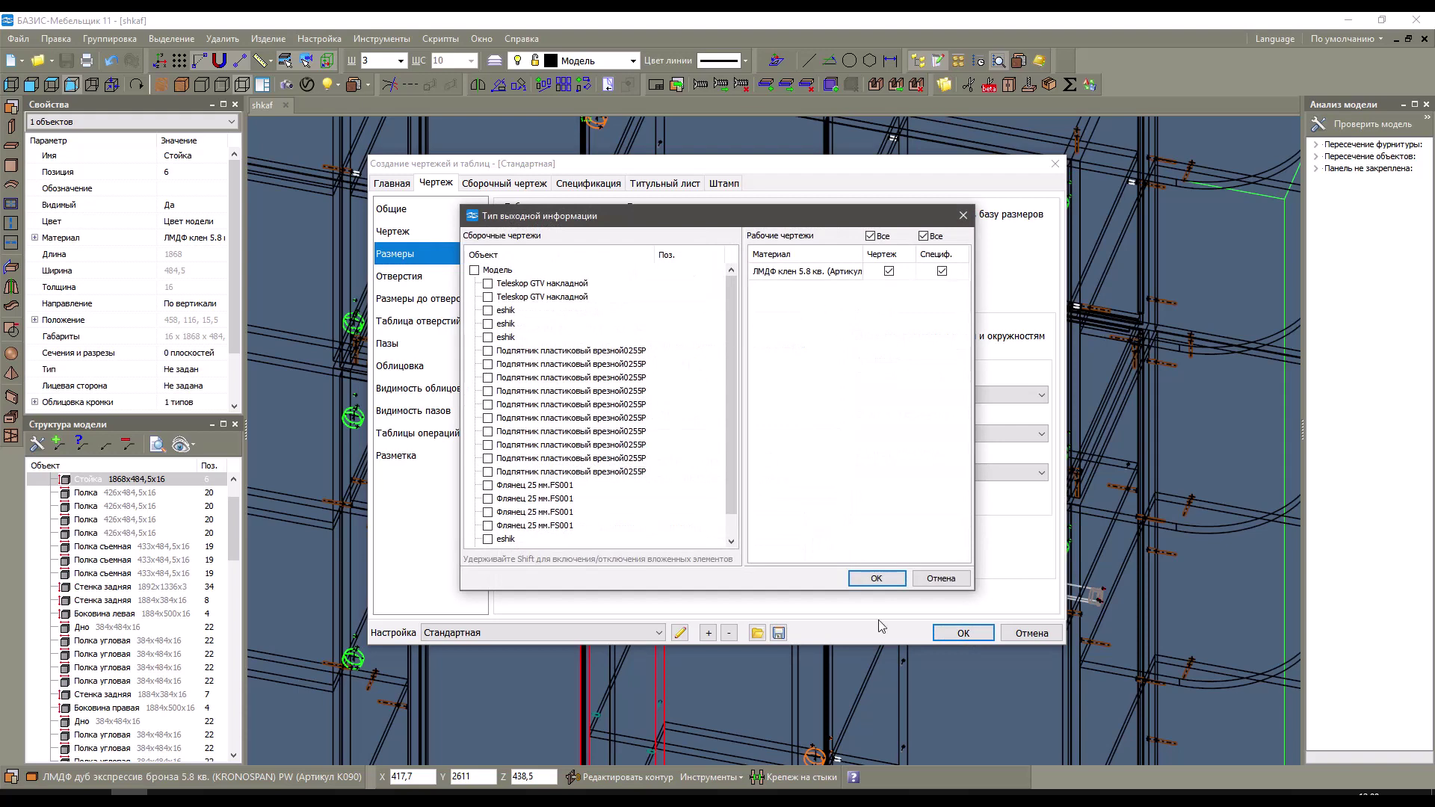
left_click(888, 580)
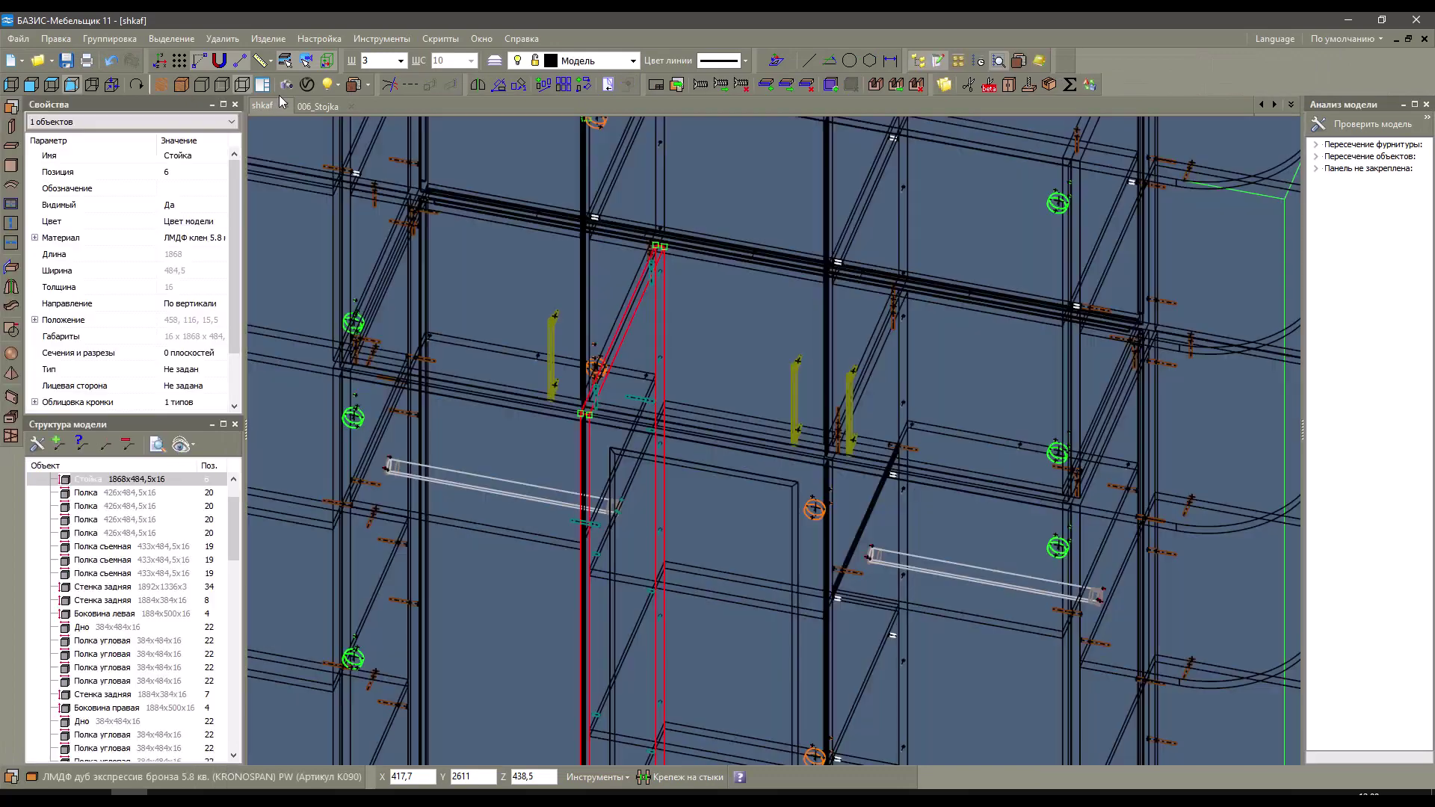
Open the 006_Stojka drawing and pan and zoom over its two panel views and hole tables.
left_click(318, 106)
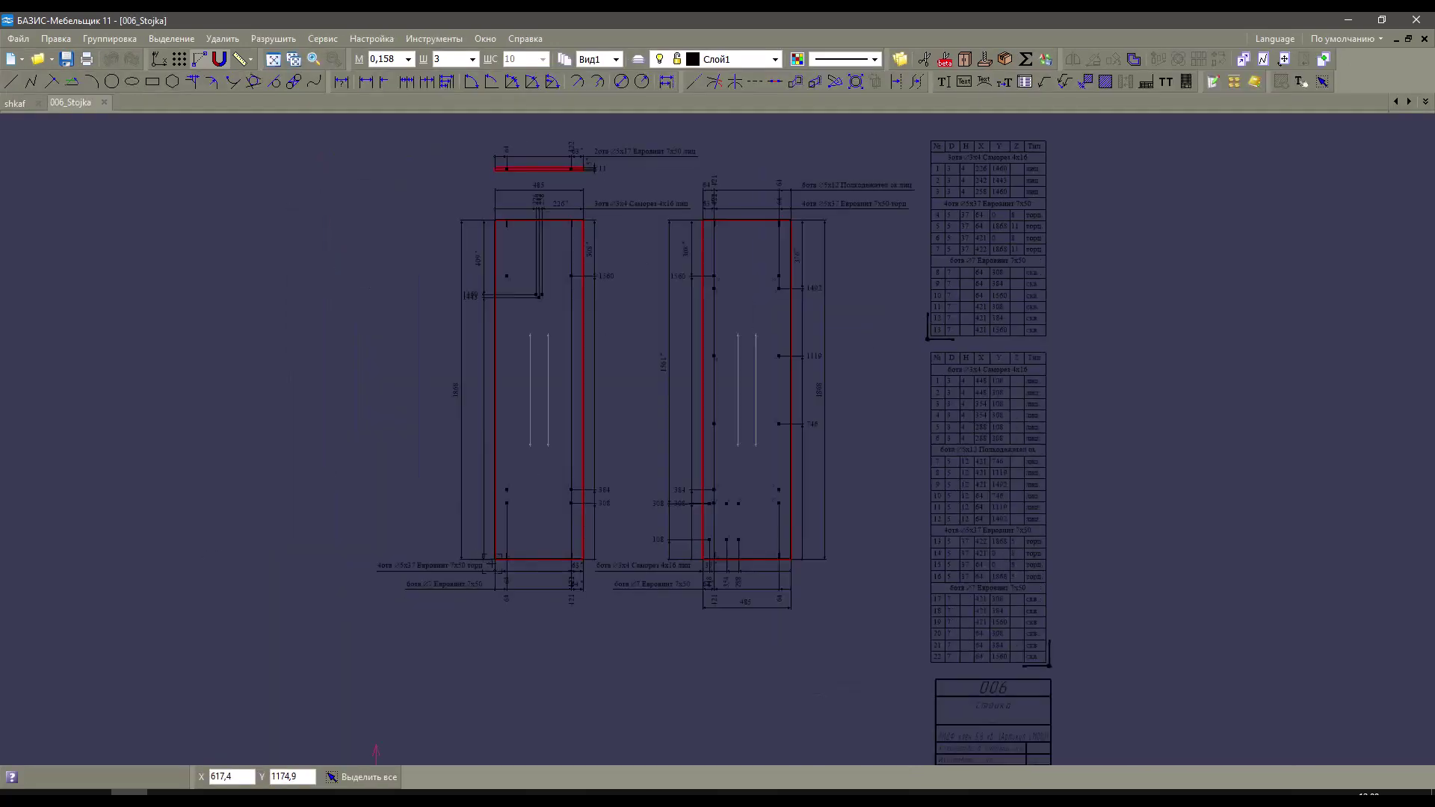
scroll(463, 572, "up", 2)
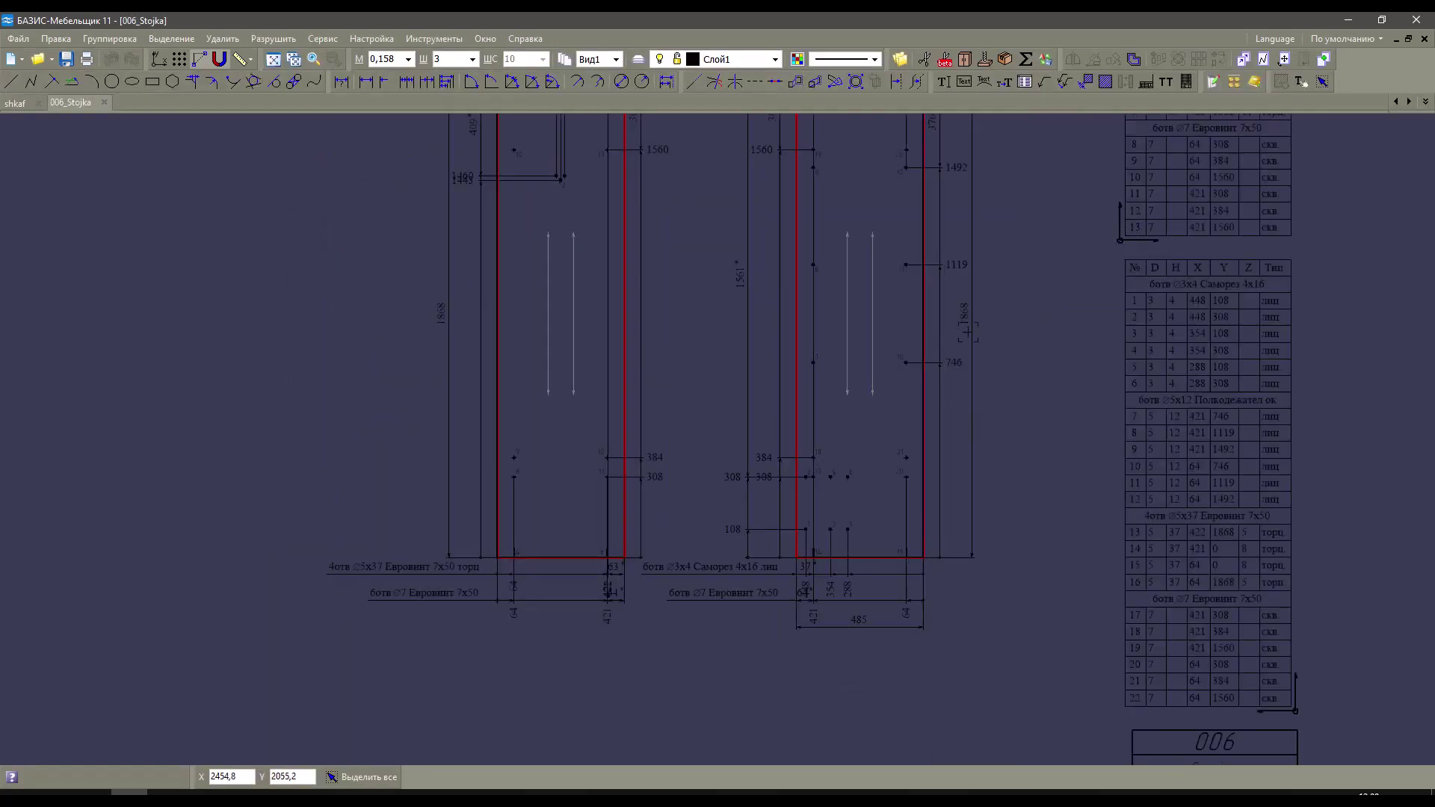
scroll(967, 331, "up", 2)
scroll(895, 221, "down", 2)
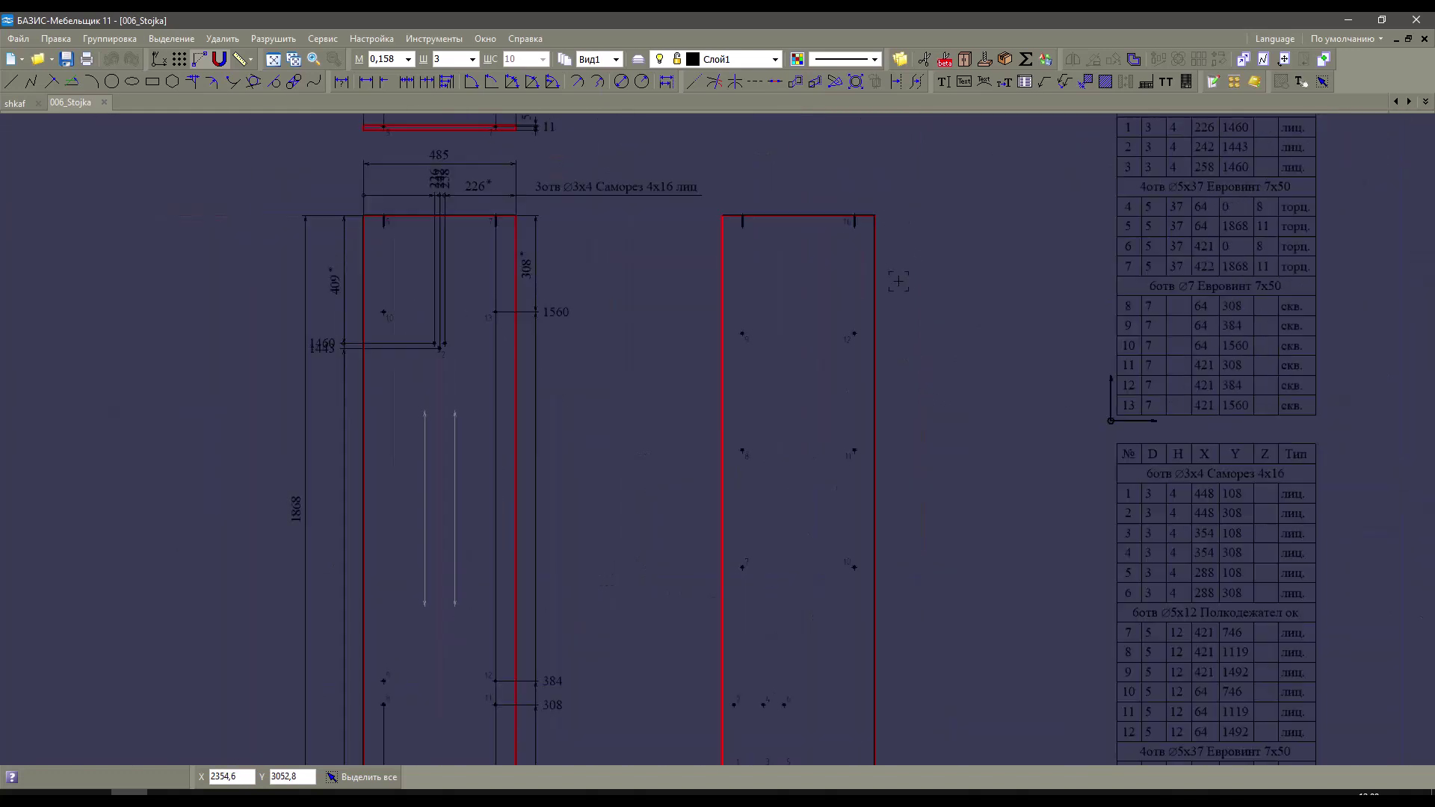
scroll(894, 443, "up", 1)
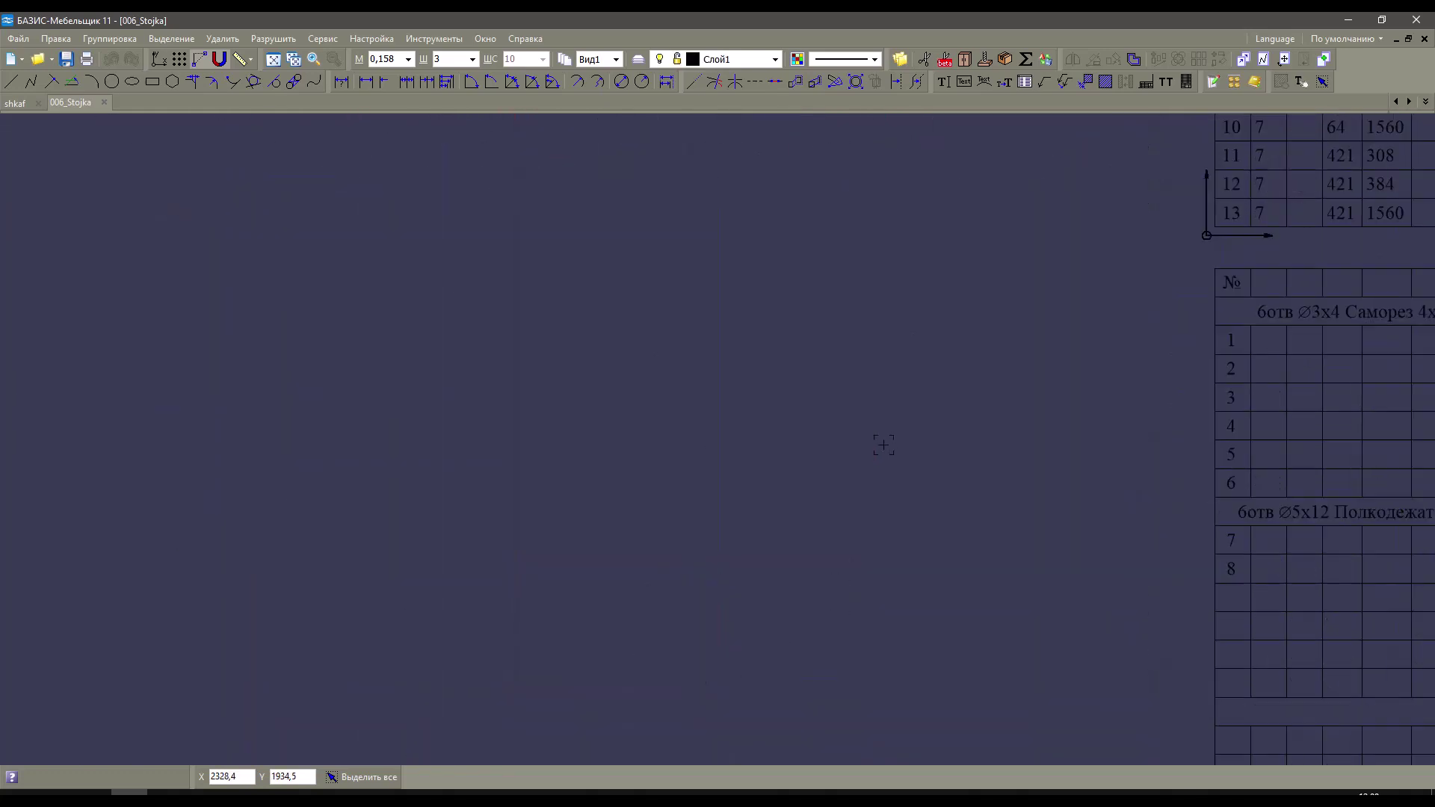
middle_click_drag(890, 442, 910, 228)
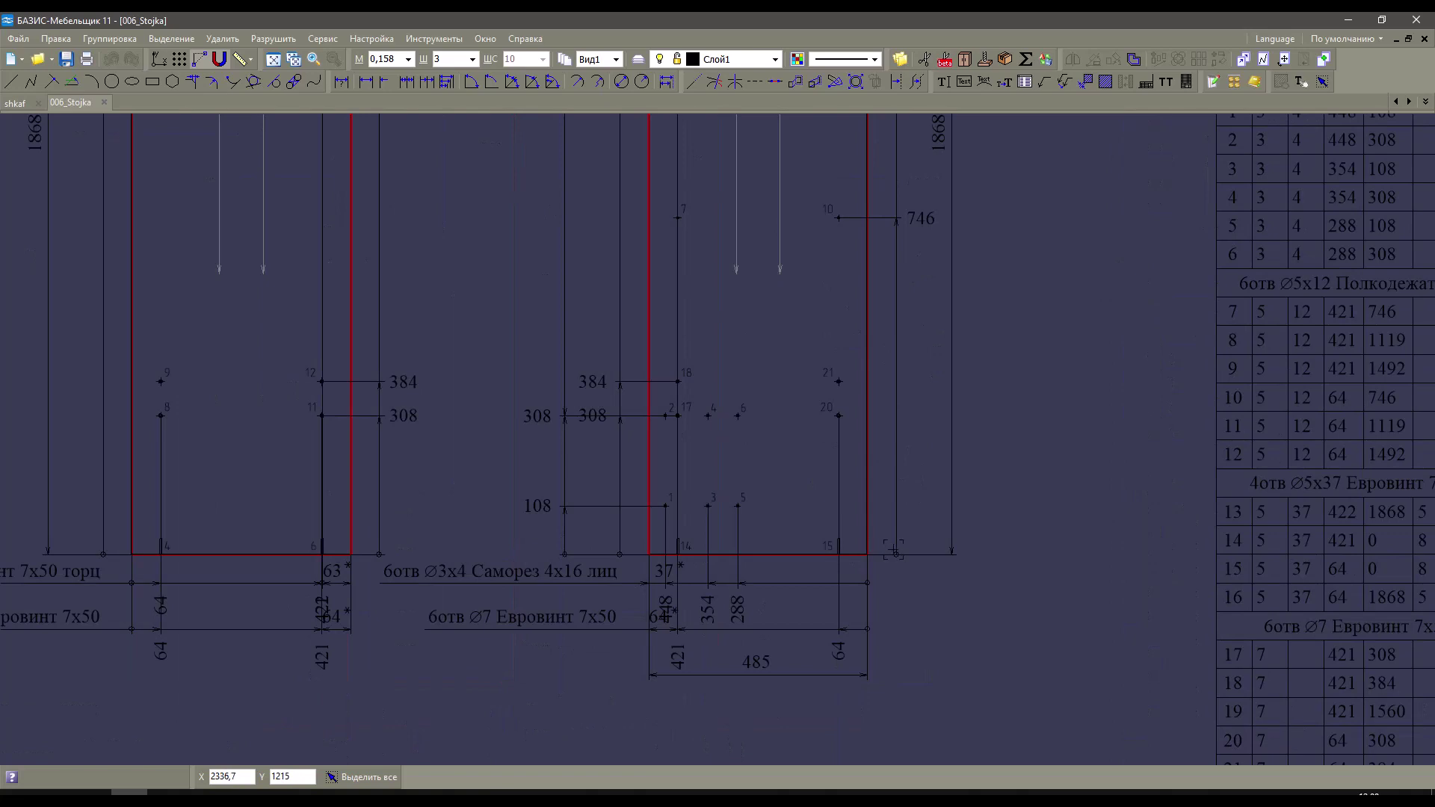
middle_click_drag(490, 580, 670, 603)
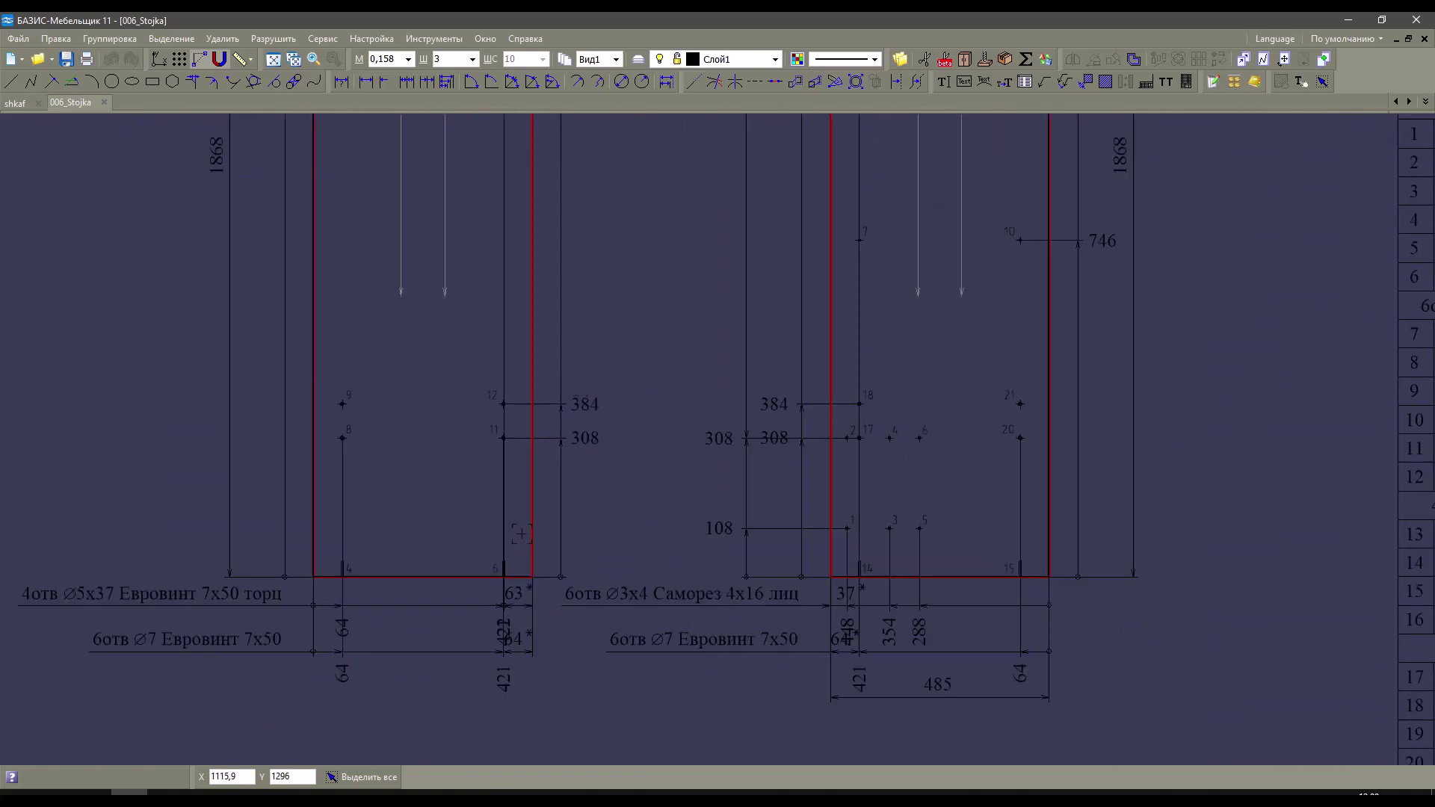
scroll(519, 536, "up", 3)
scroll(572, 569, "down", 3)
scroll(570, 568, "down", 2)
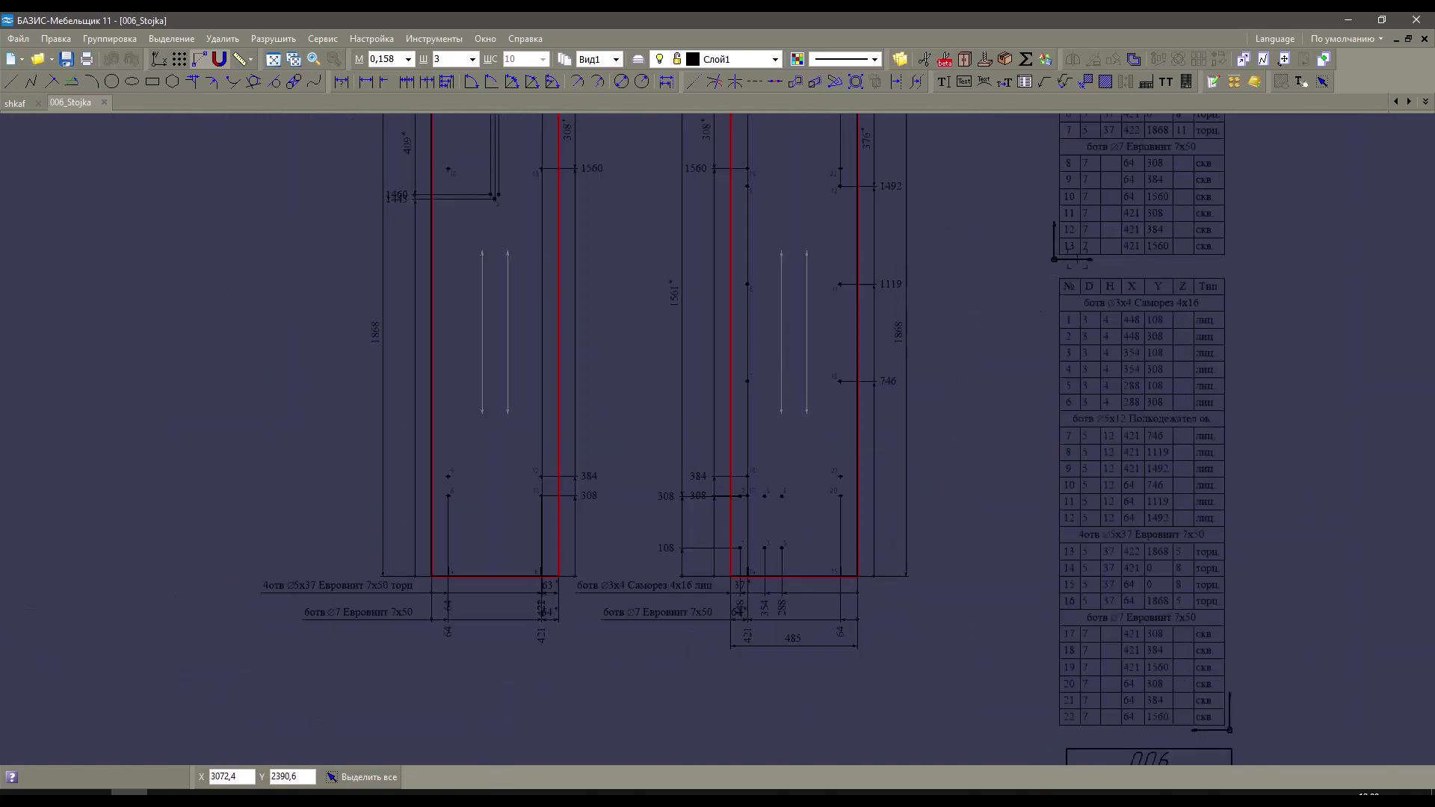
mouse_move(1069, 246)
middle_mouse_down()
mouse_move(1035, 326)
mouse_move(1040, 424)
middle_mouse_up()
middle_click_drag(1075, 357, 1089, 321)
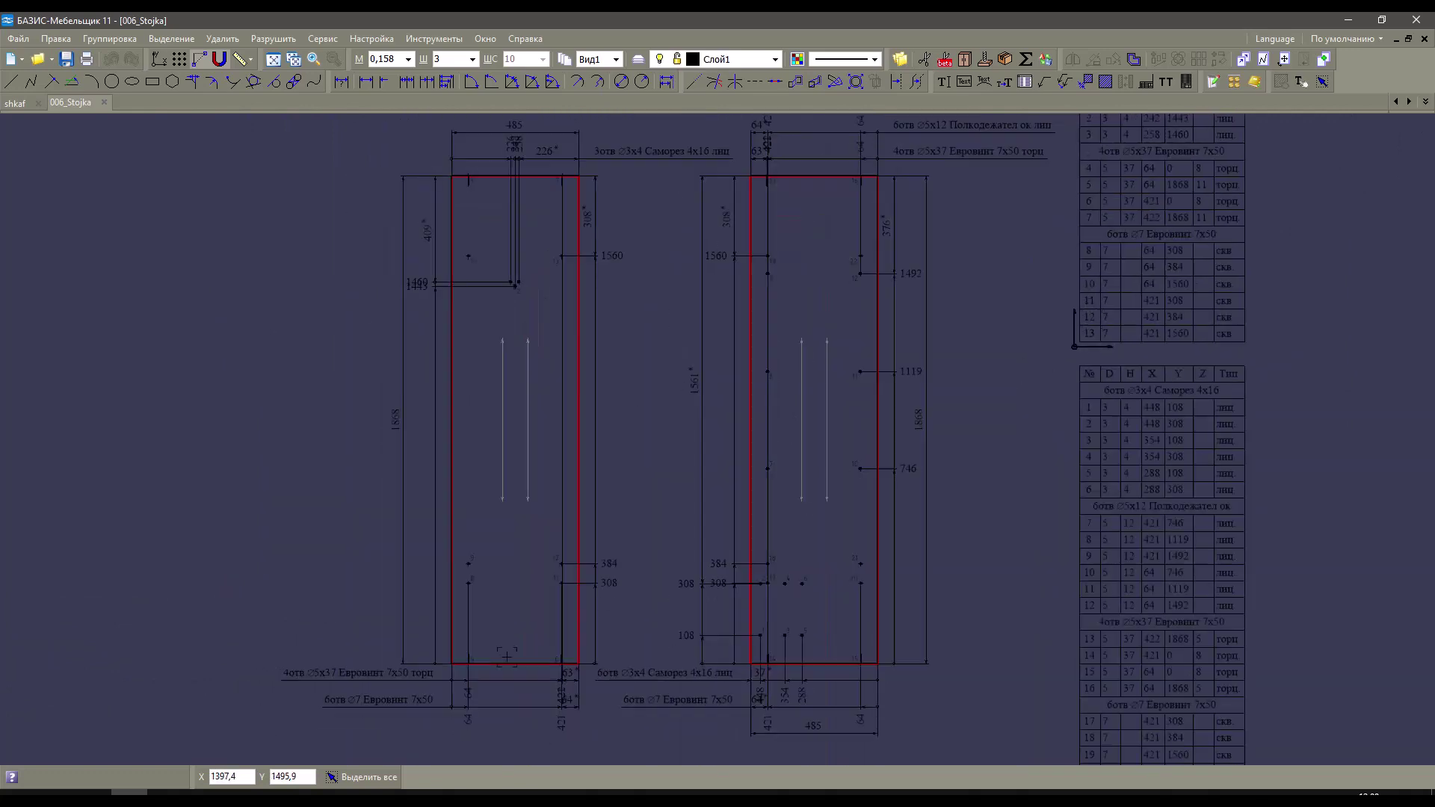
scroll(552, 652, "up", 5)
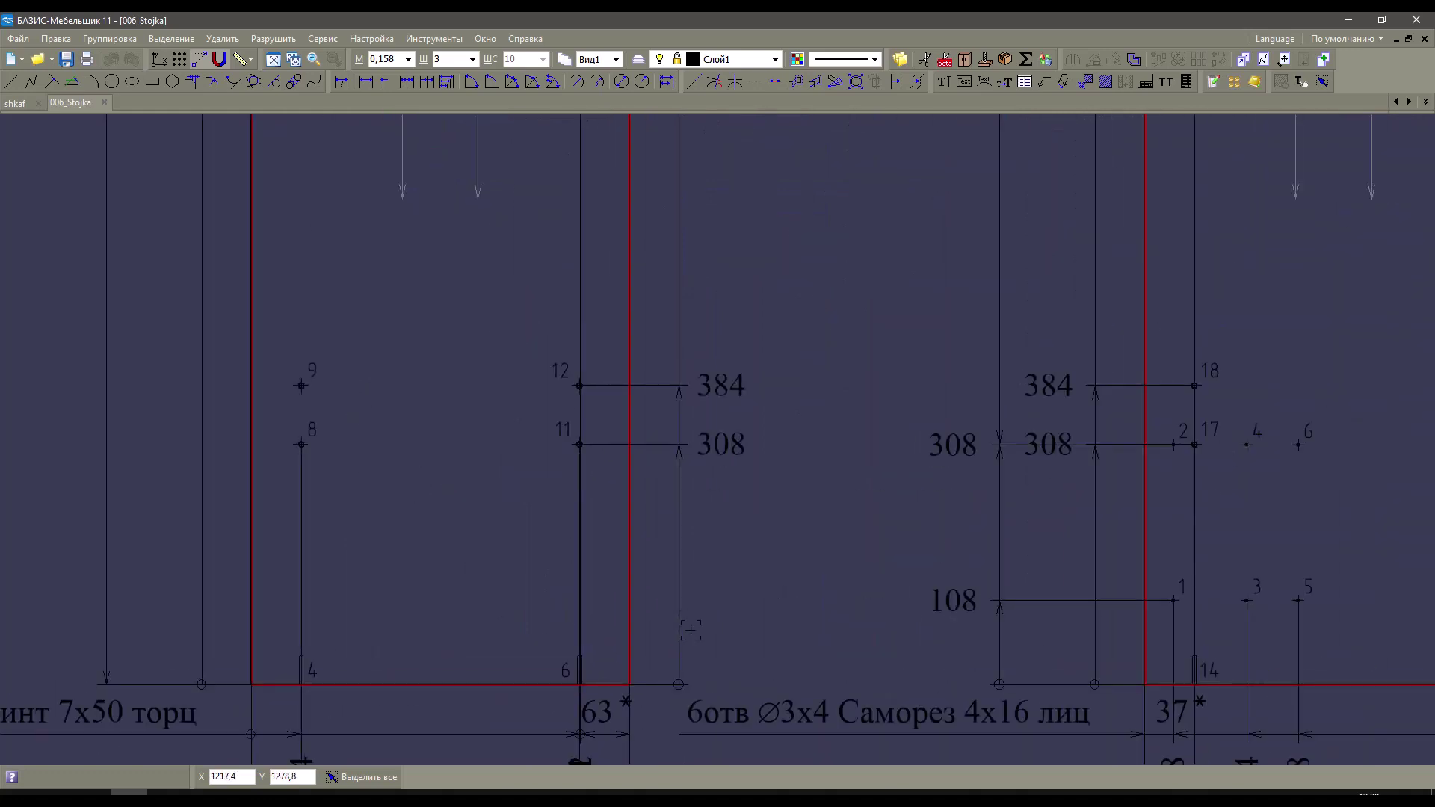
left_click(677, 684)
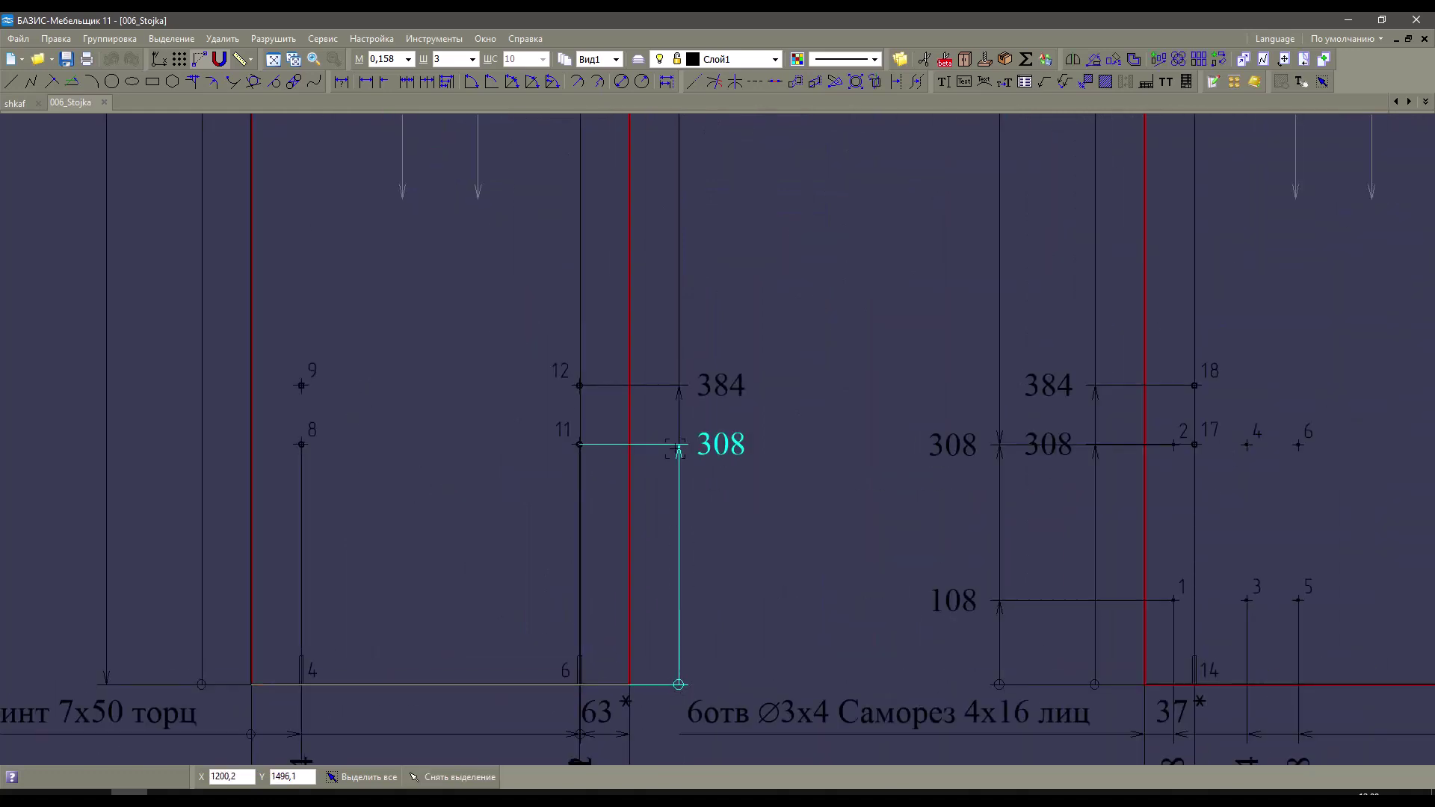
scroll(687, 389, "down", 5)
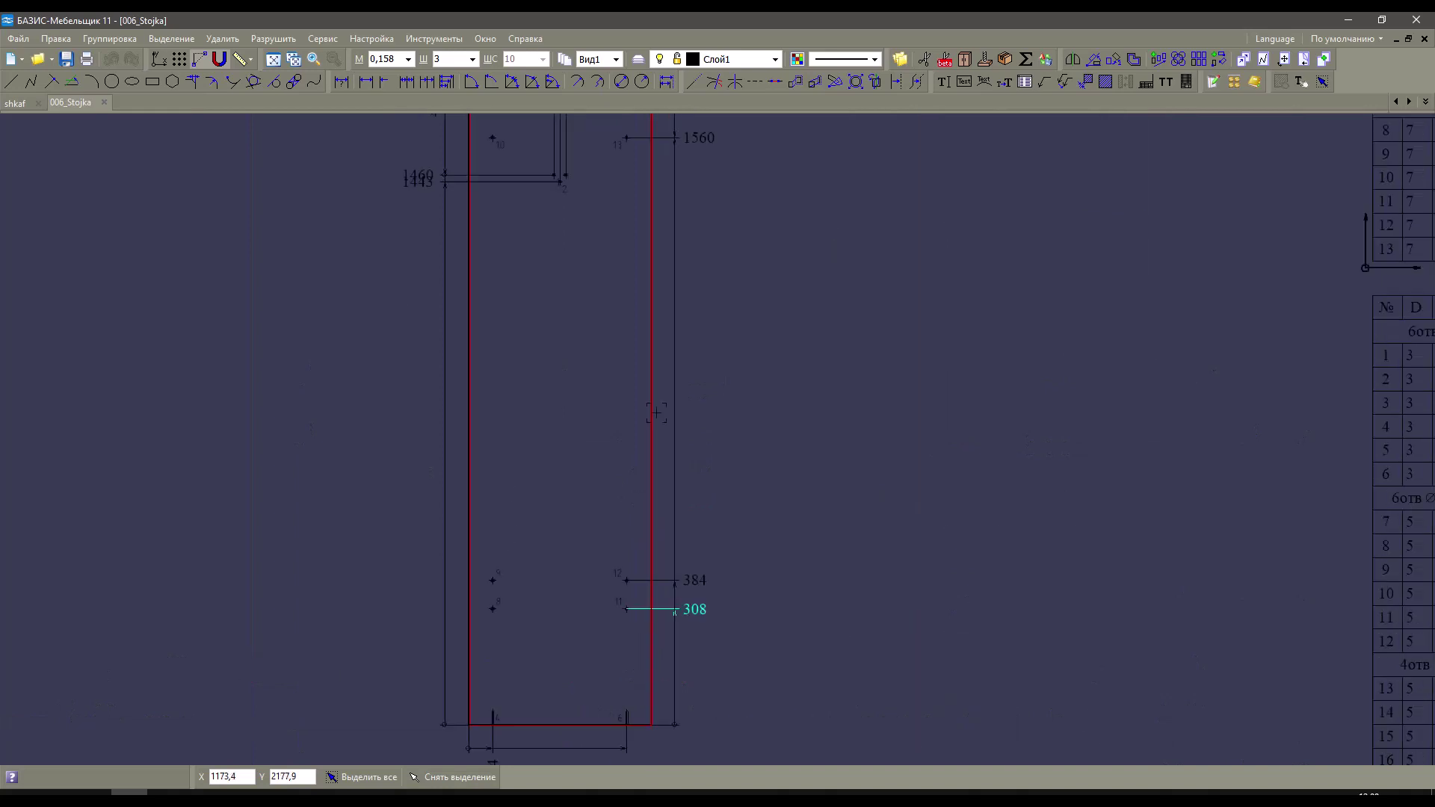
scroll(641, 322, "up", 5)
scroll(641, 323, "up", 3)
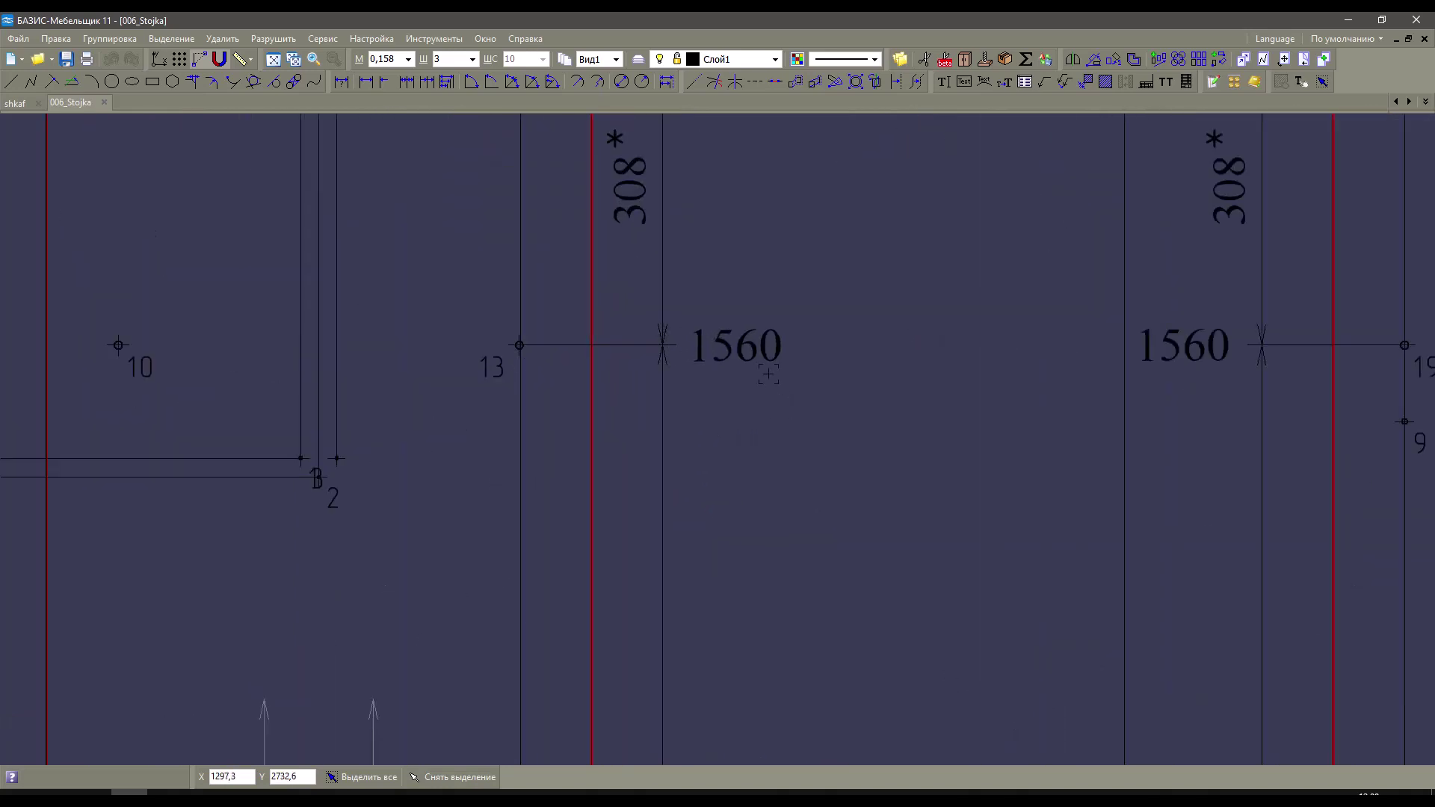
scroll(768, 374, "down", 3)
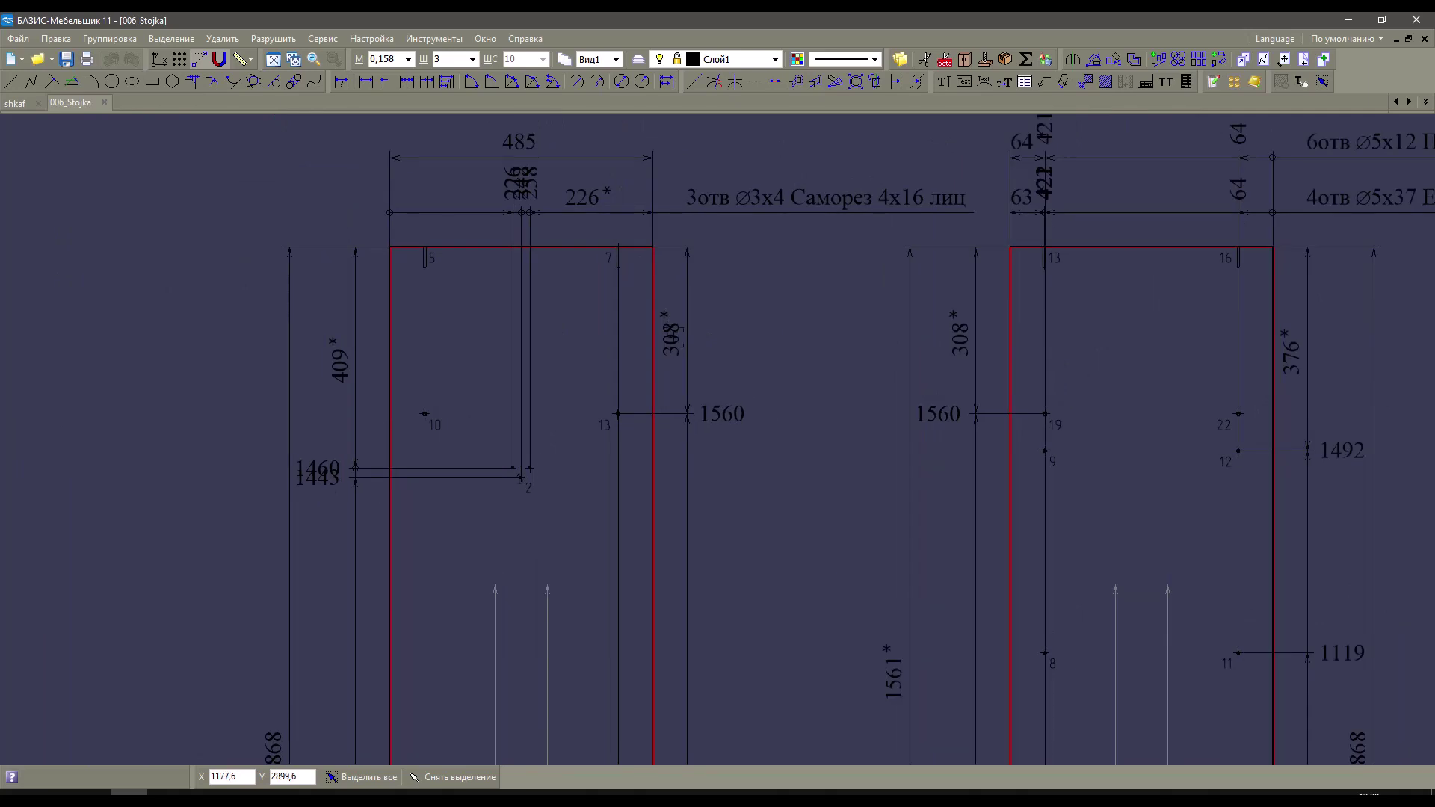
scroll(684, 248, "down", 3)
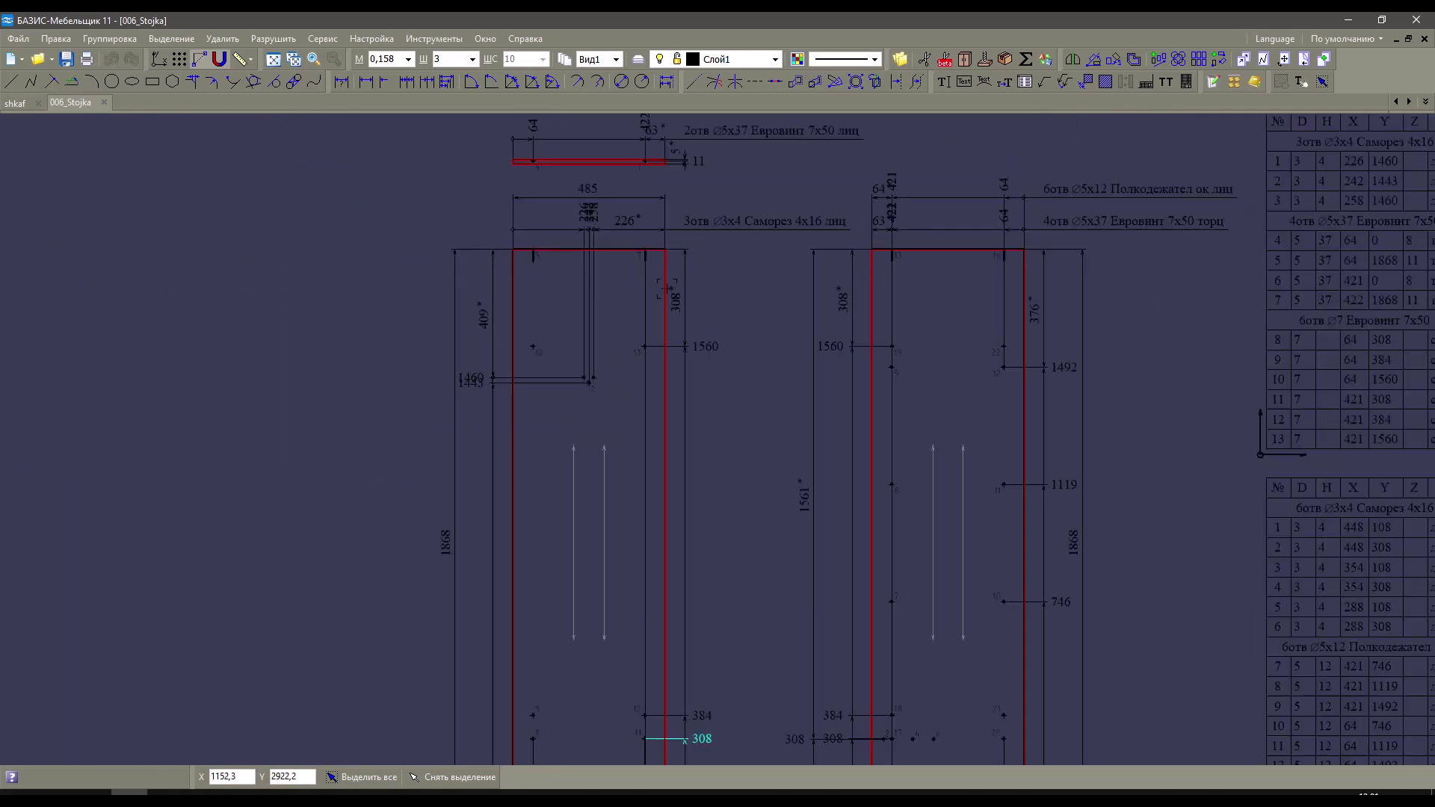
scroll(655, 191, "up", 2)
scroll(658, 202, "down", 2)
scroll(928, 269, "up", 2)
scroll(926, 256, "down", 4)
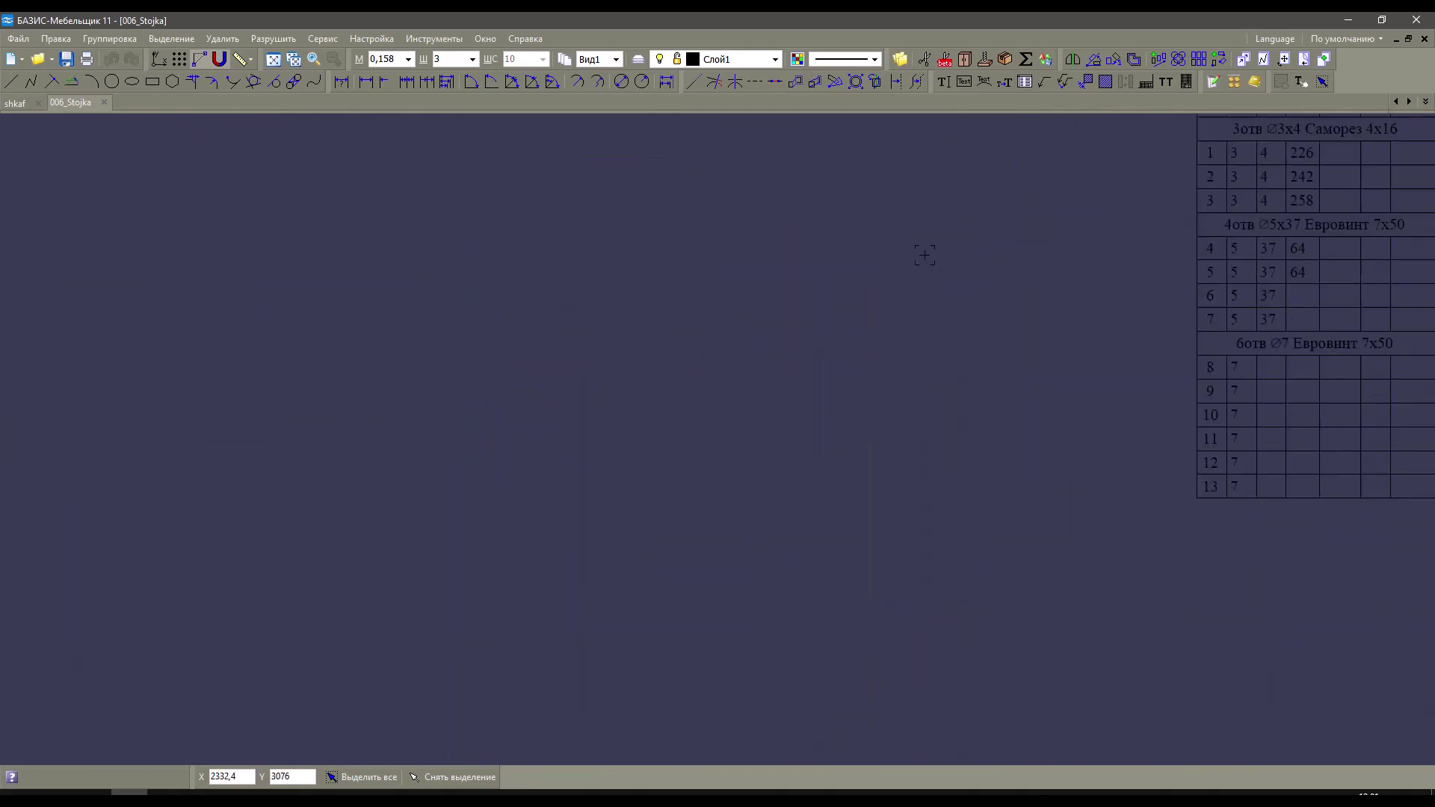
scroll(912, 553, "up", 3)
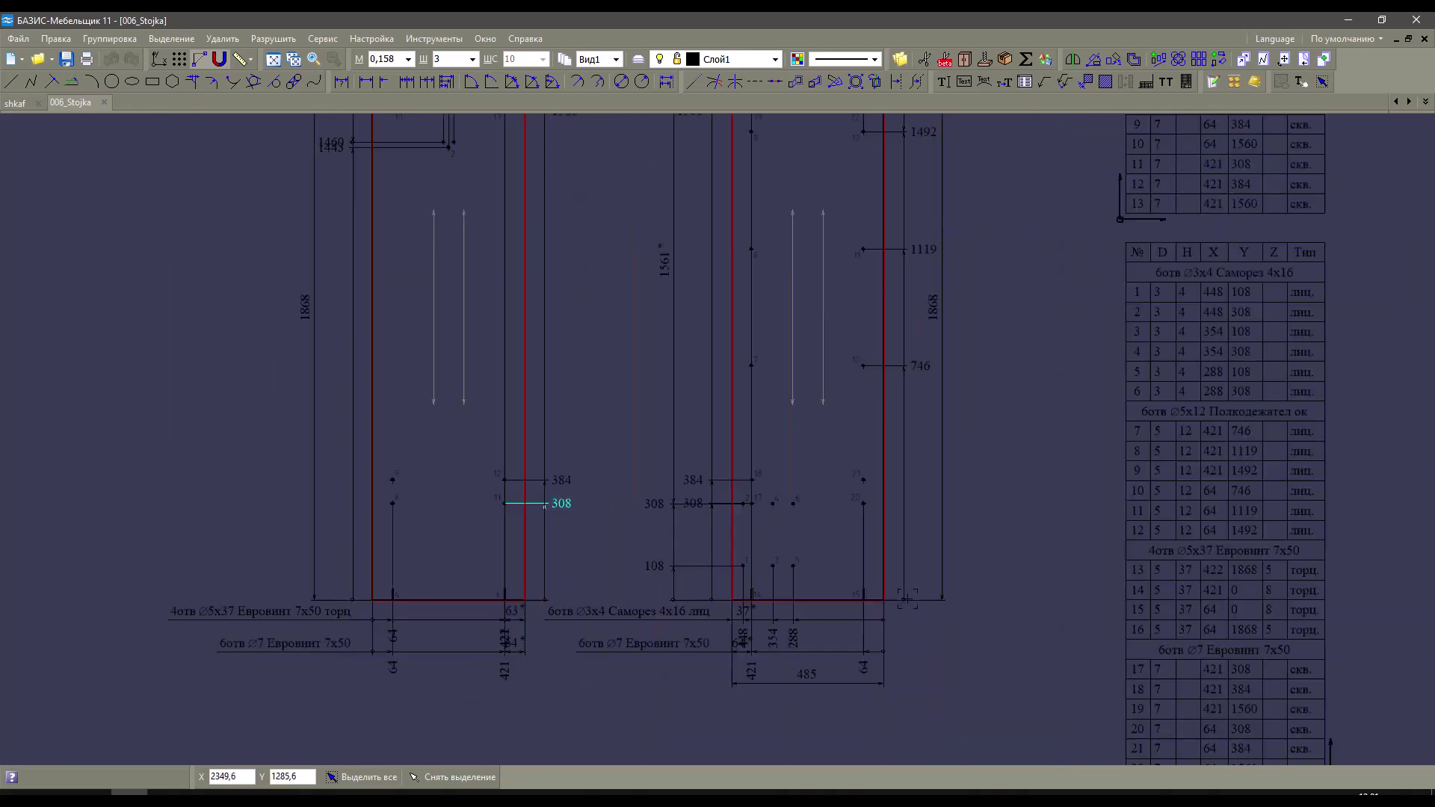
middle_click_drag(901, 273, 826, 561)
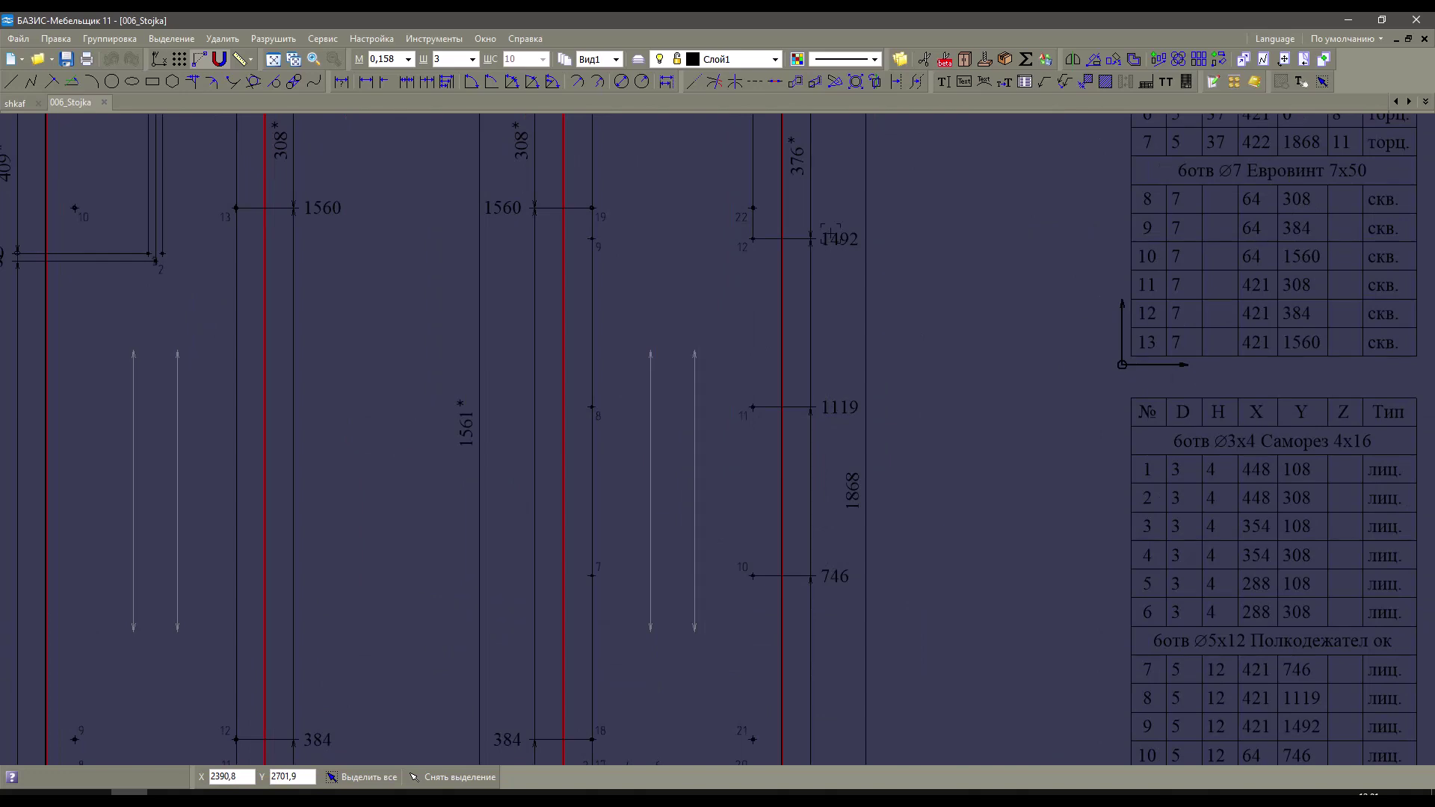
mouse_move(825, 264)
middle_mouse_down()
mouse_move(835, 392)
mouse_move(954, 355)
middle_mouse_up()
scroll(810, 507, "down", 2)
middle_click_drag(811, 507, 831, 304)
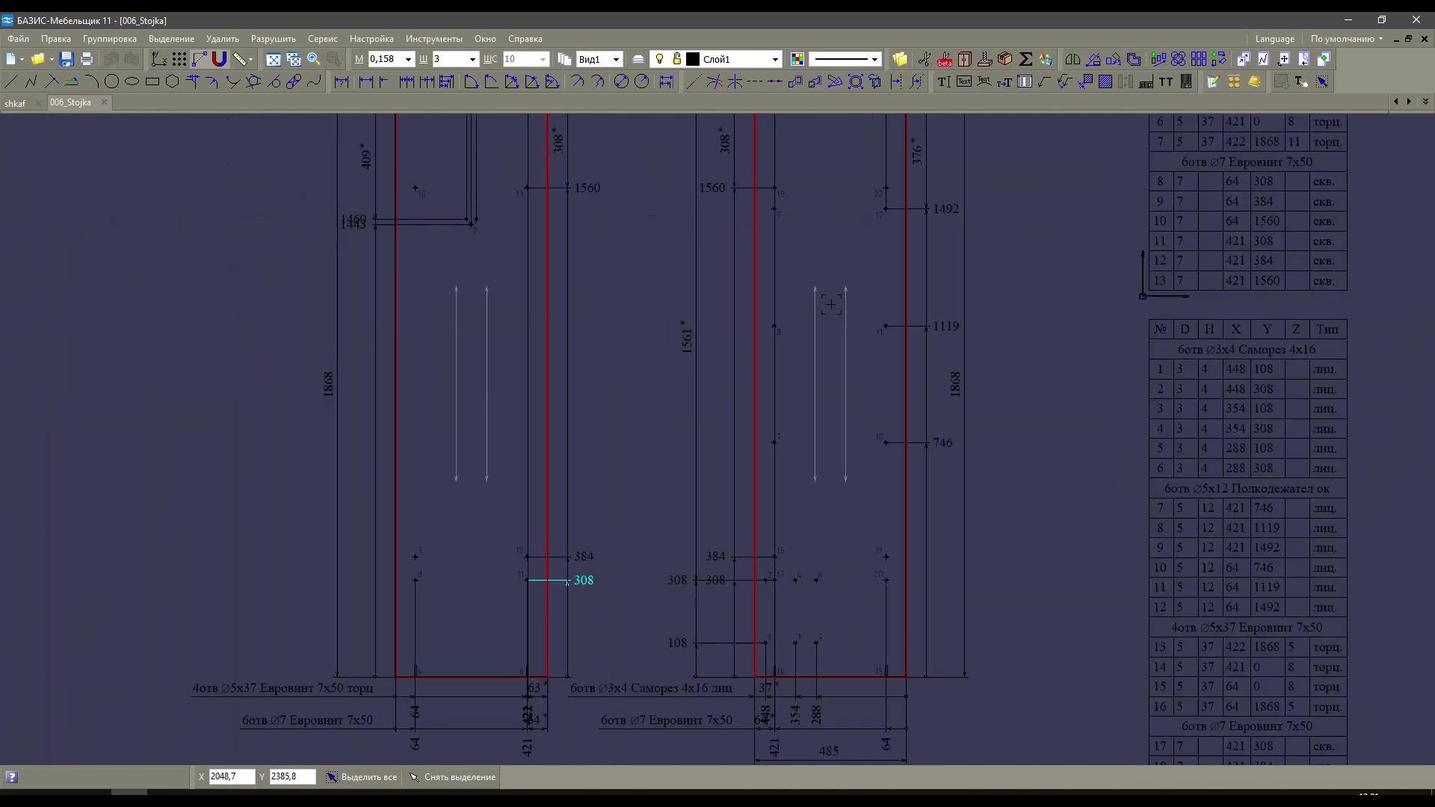
middle_click_drag(778, 652, 834, 607)
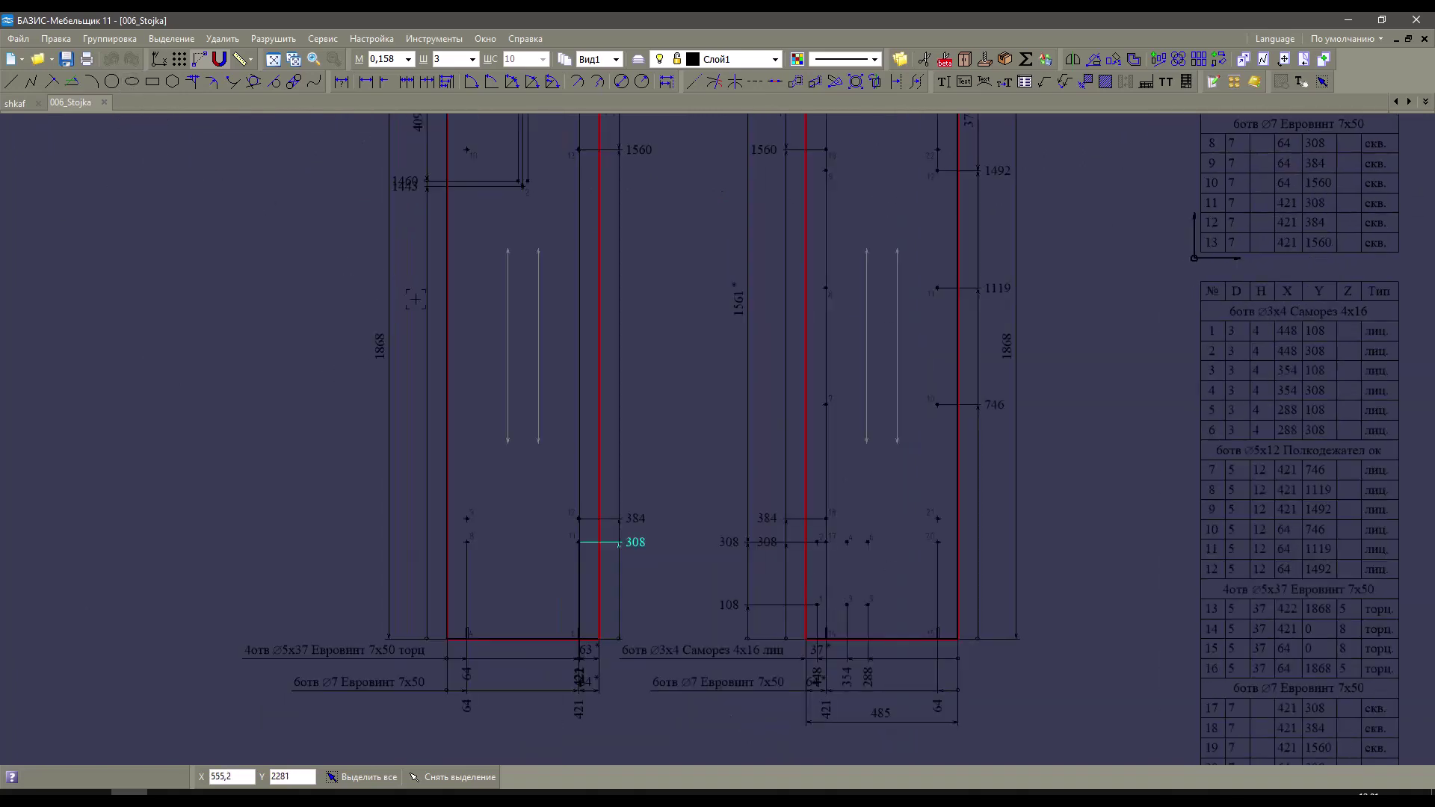
middle_click_drag(374, 620, 398, 636)
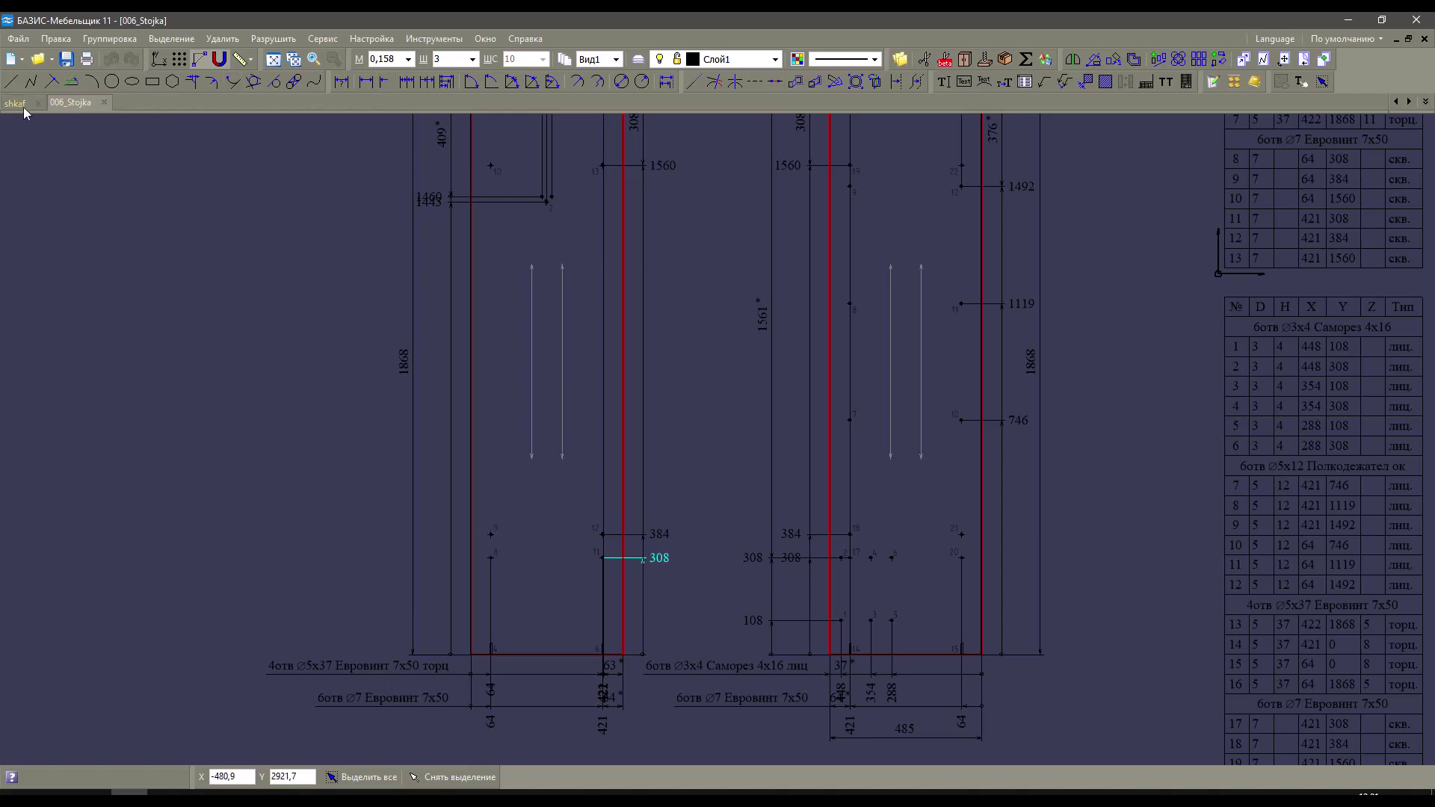
right_click(73, 105)
Copy the 006_Stojka drawing for comparison and start drawing creation for the selected Stojka panel in shkaf.
left_click(125, 154)
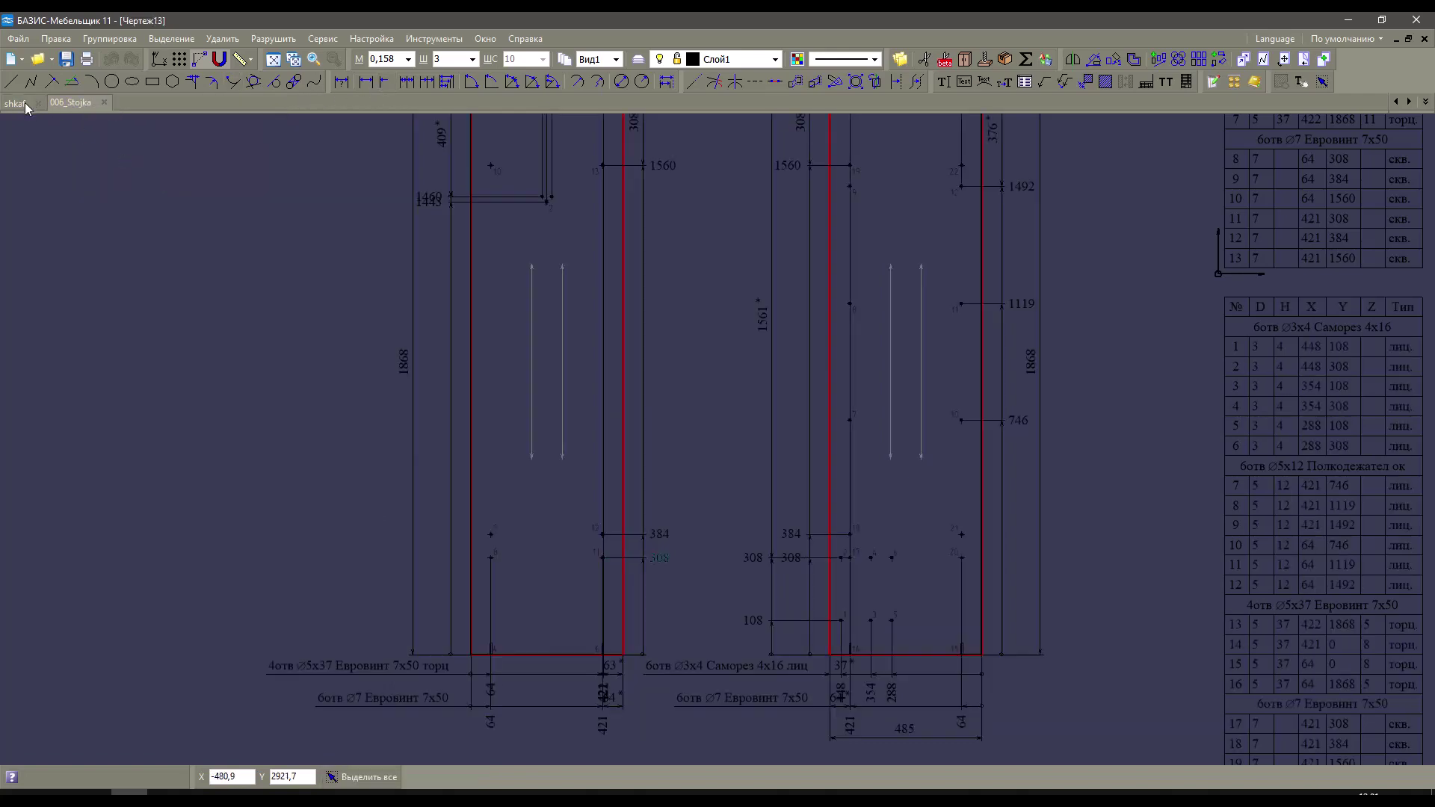
left_click(24, 106)
left_click(655, 88)
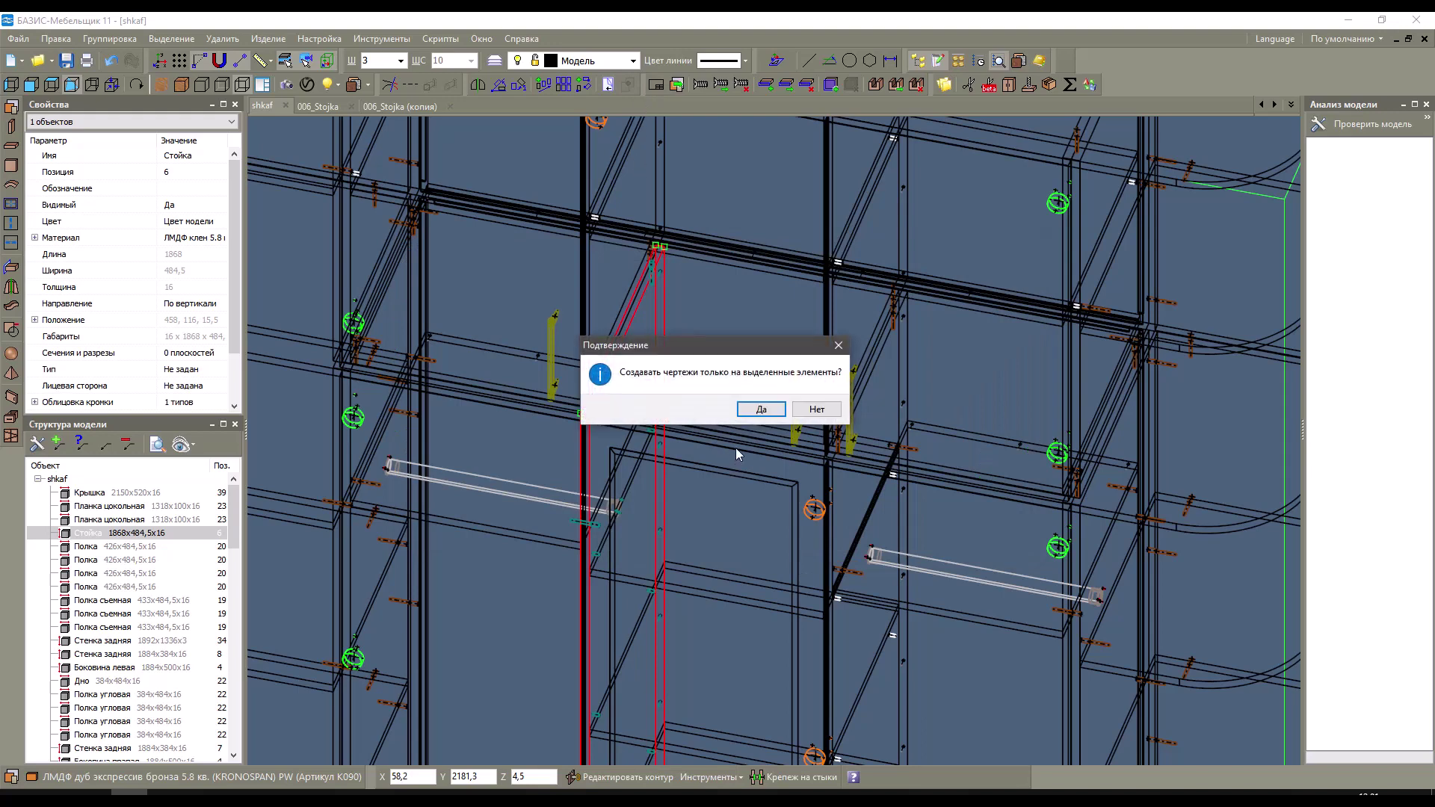
left_click(759, 409)
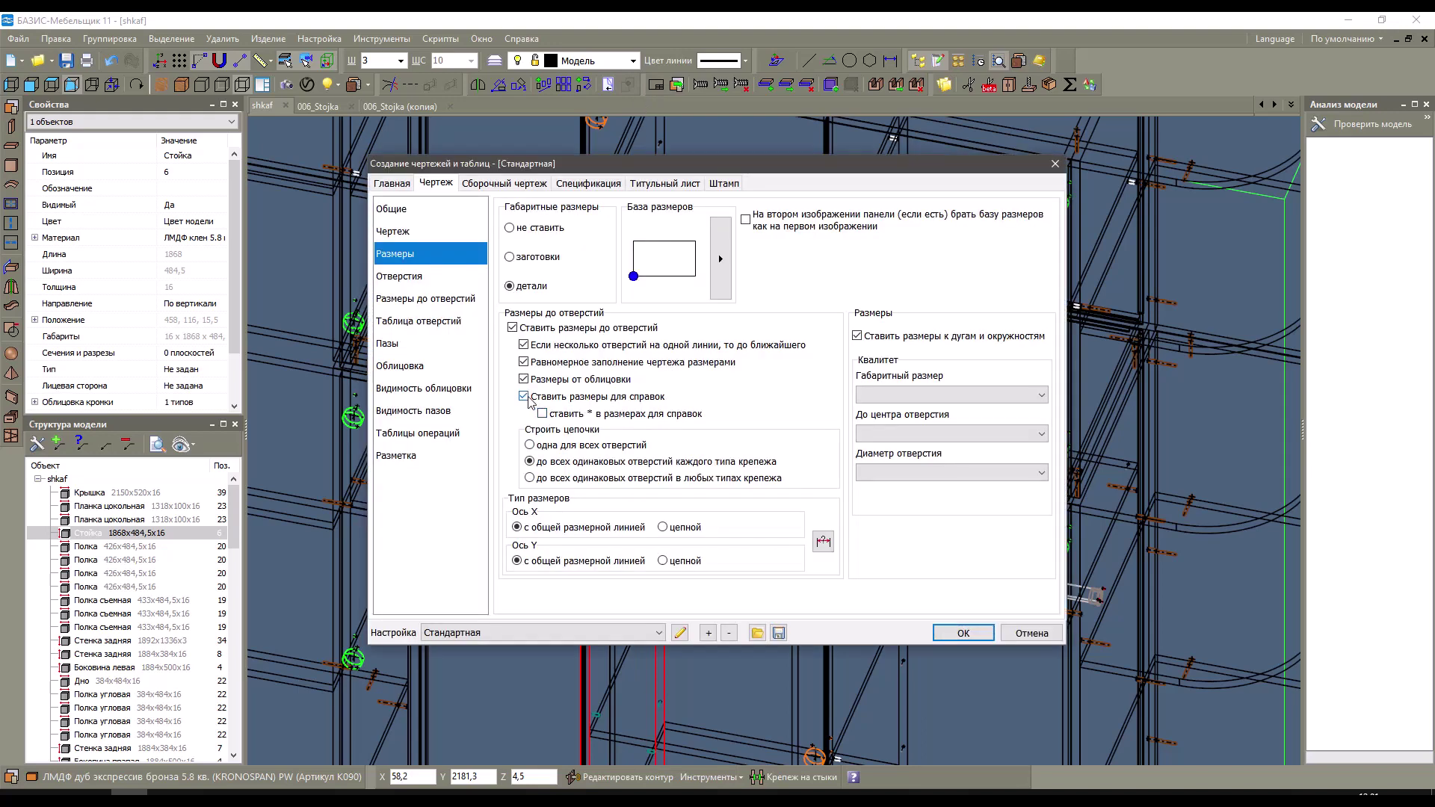
Drop reference dimensions, use one chain for all holes with symmetrical basing, and generate the drawing.
left_click(523, 396)
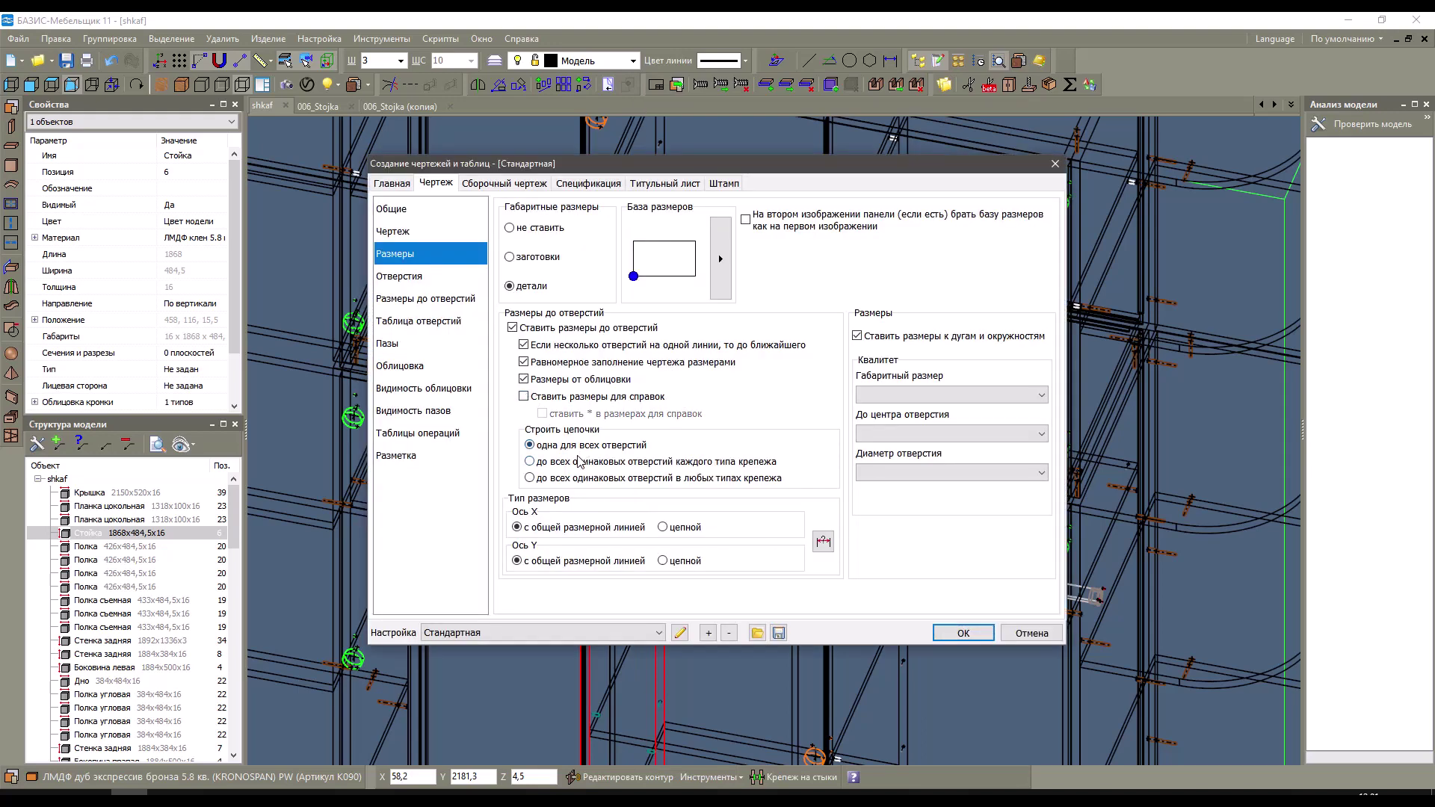
left_click(409, 260)
left_click(726, 269)
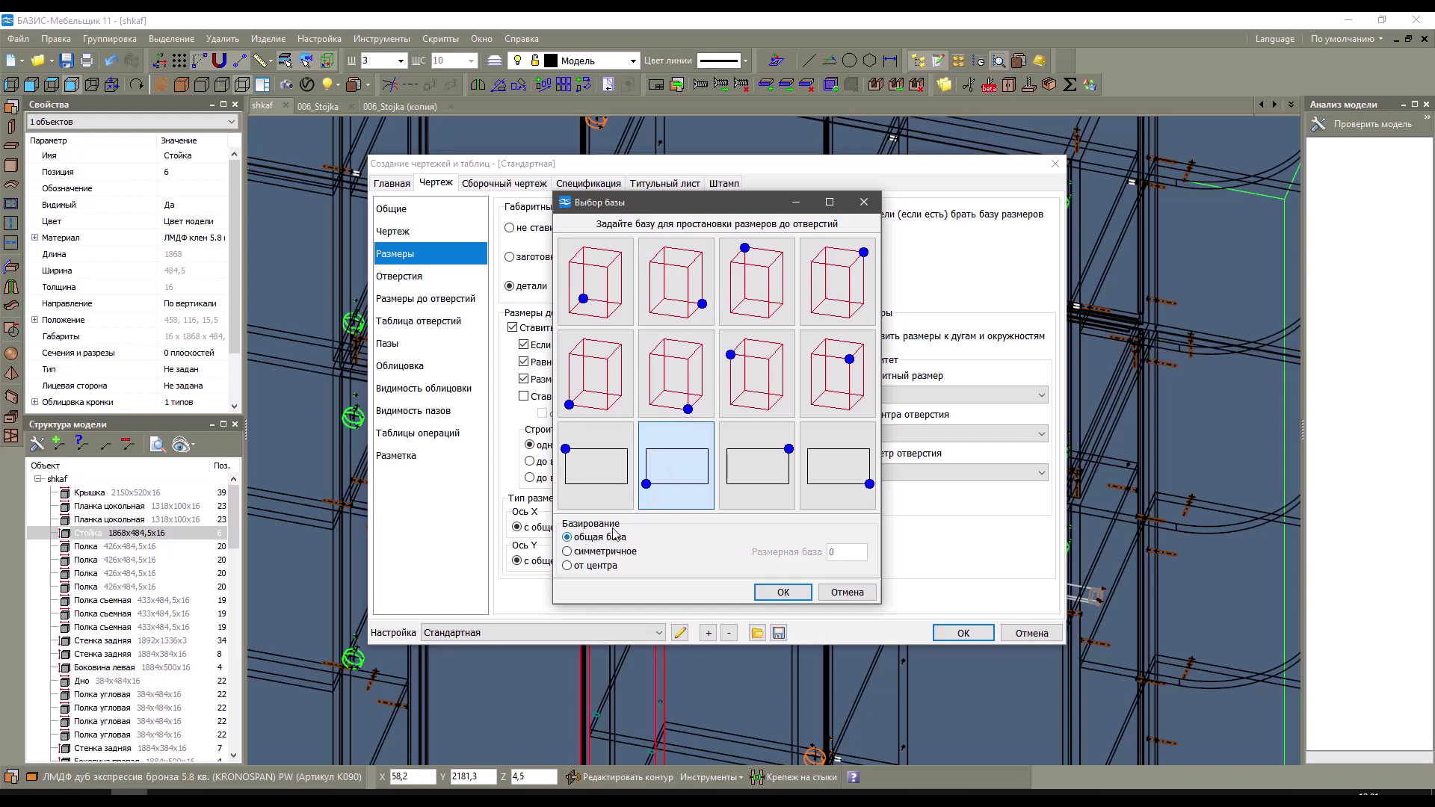
left_click(568, 551)
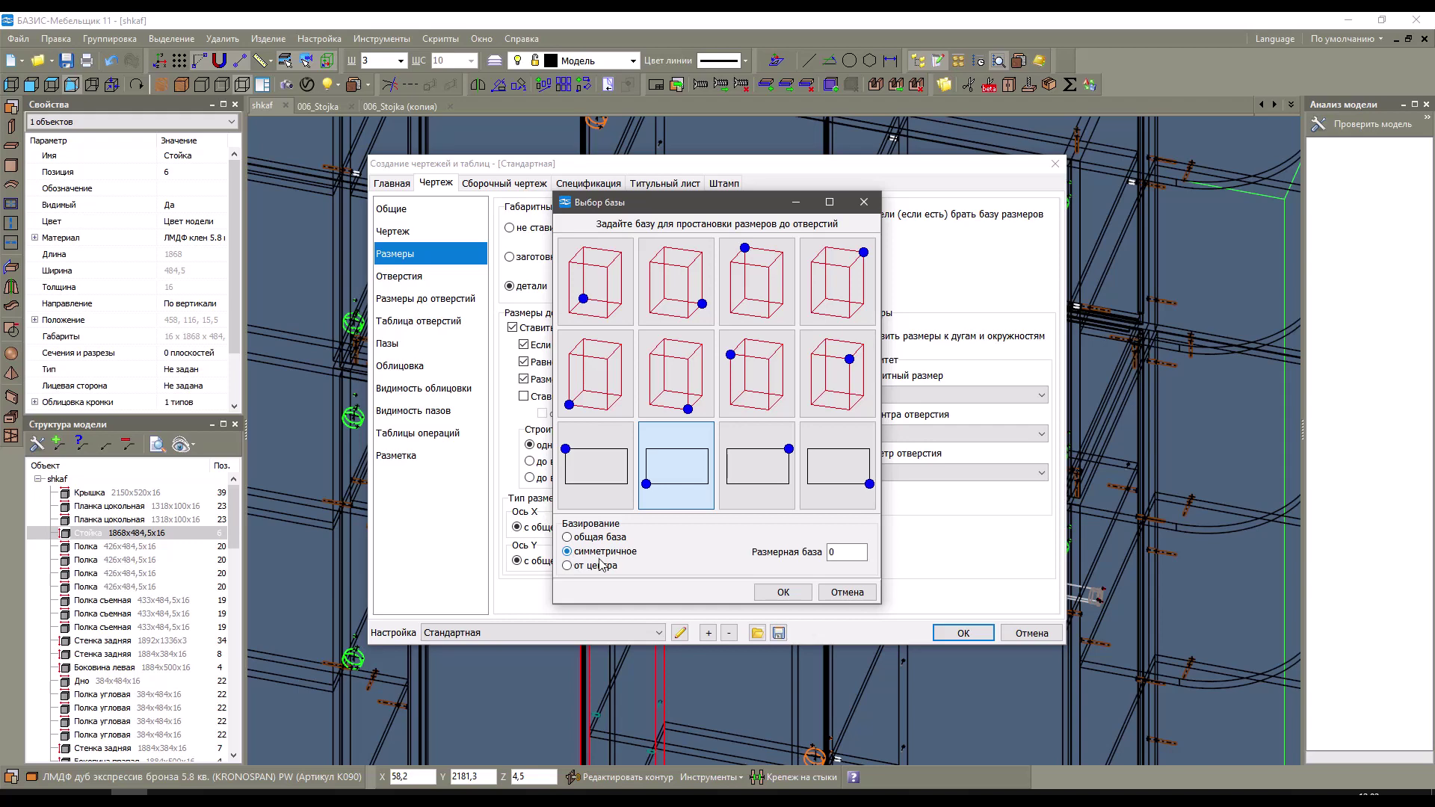
left_click(782, 592)
left_click(949, 637)
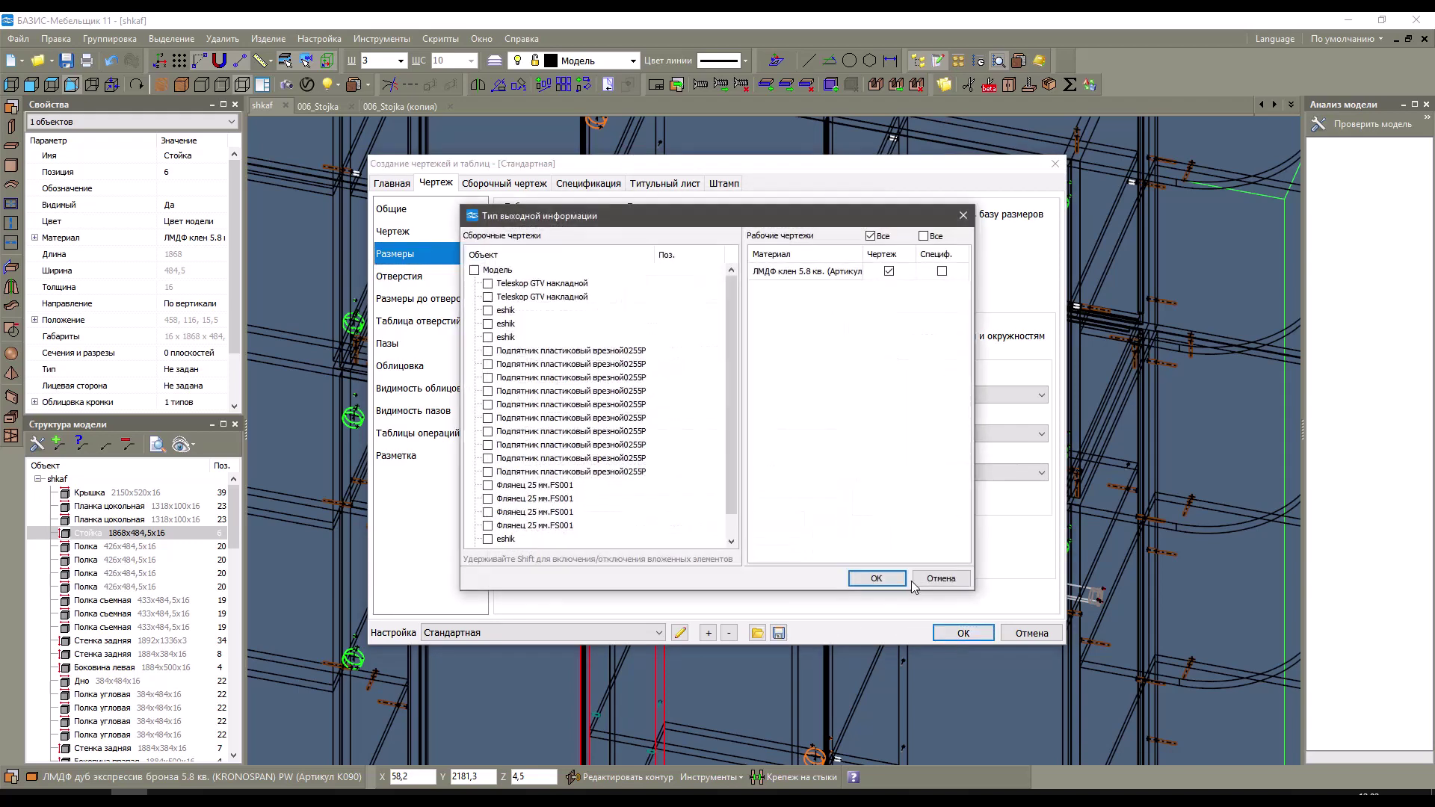
left_click(900, 583)
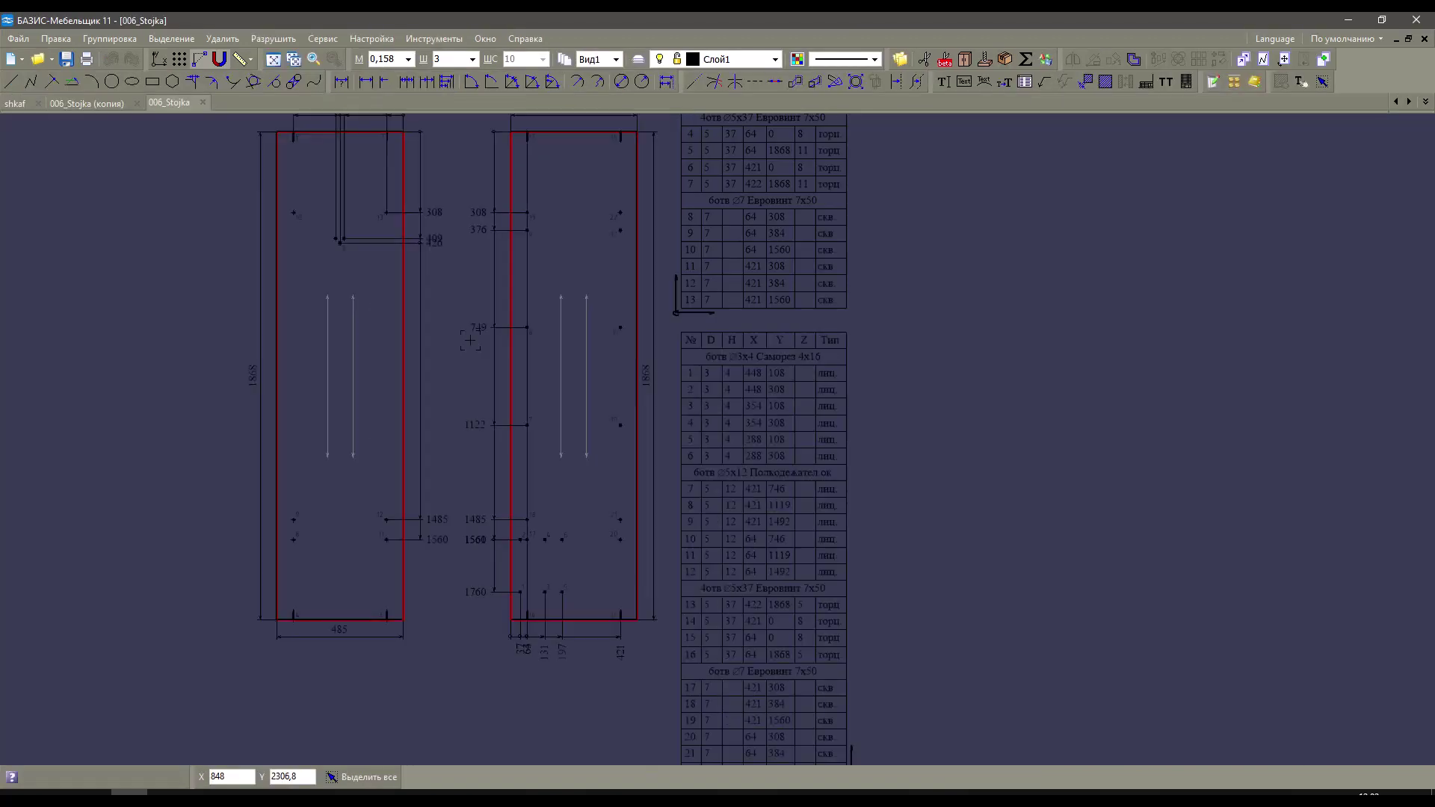
Inspect the regenerated drawing's dimensions and hole table rows from top to bottom, then return to shkaf.
scroll(464, 330, "up", 2)
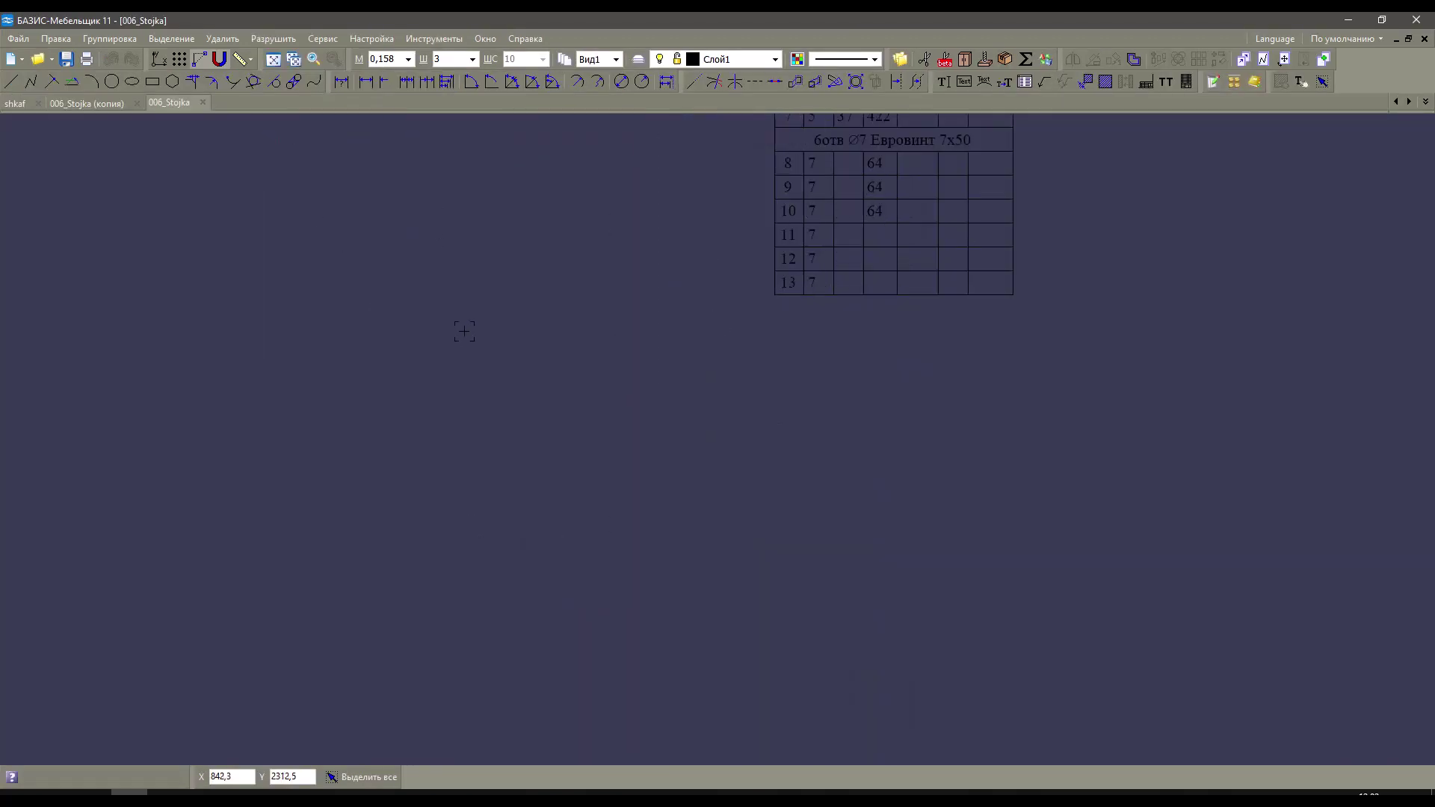
middle_click_drag(497, 292, 587, 396)
scroll(587, 396, "down", 3)
scroll(593, 148, "up", 4)
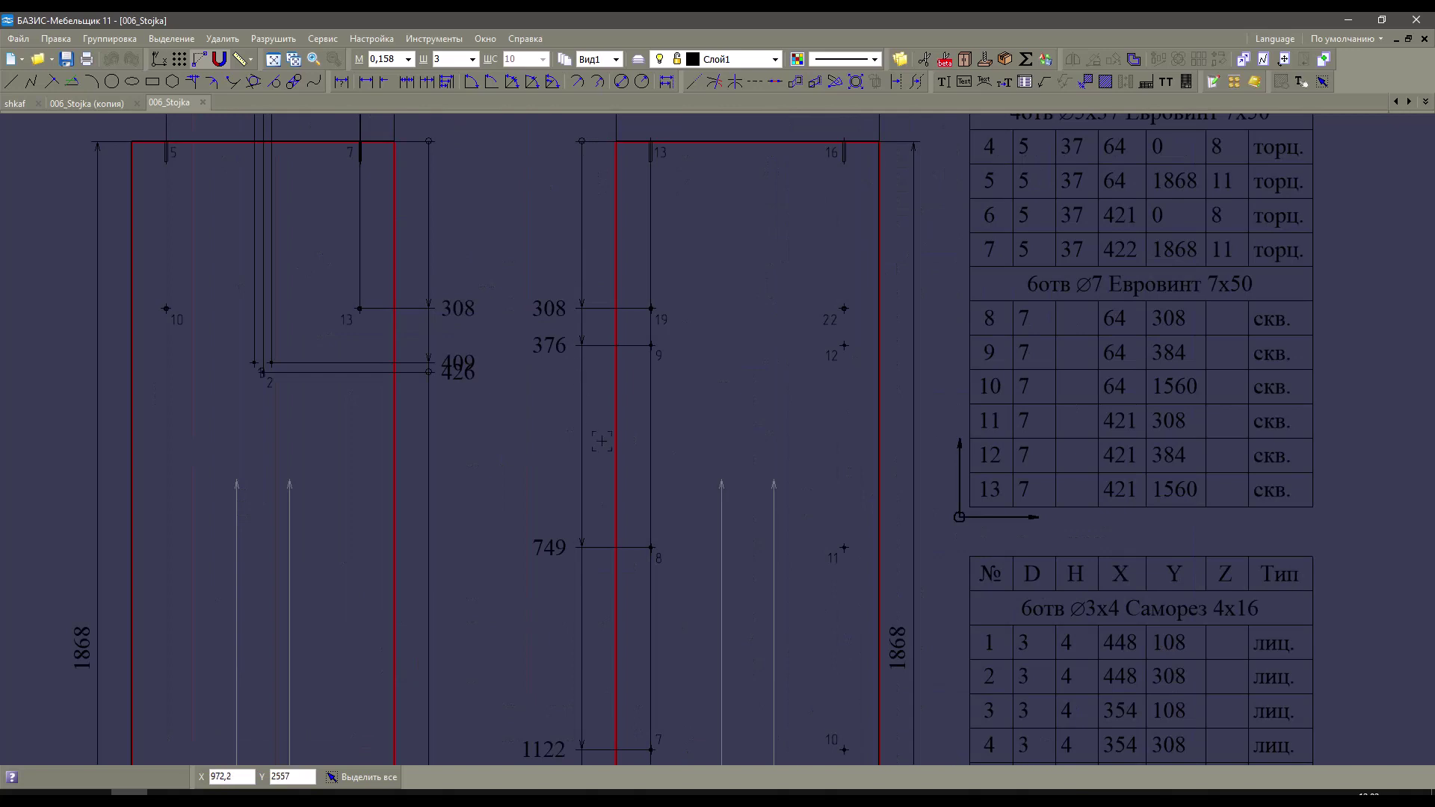
mouse_move(601, 441)
middle_mouse_down()
mouse_move(629, 277)
mouse_move(633, 298)
middle_mouse_up()
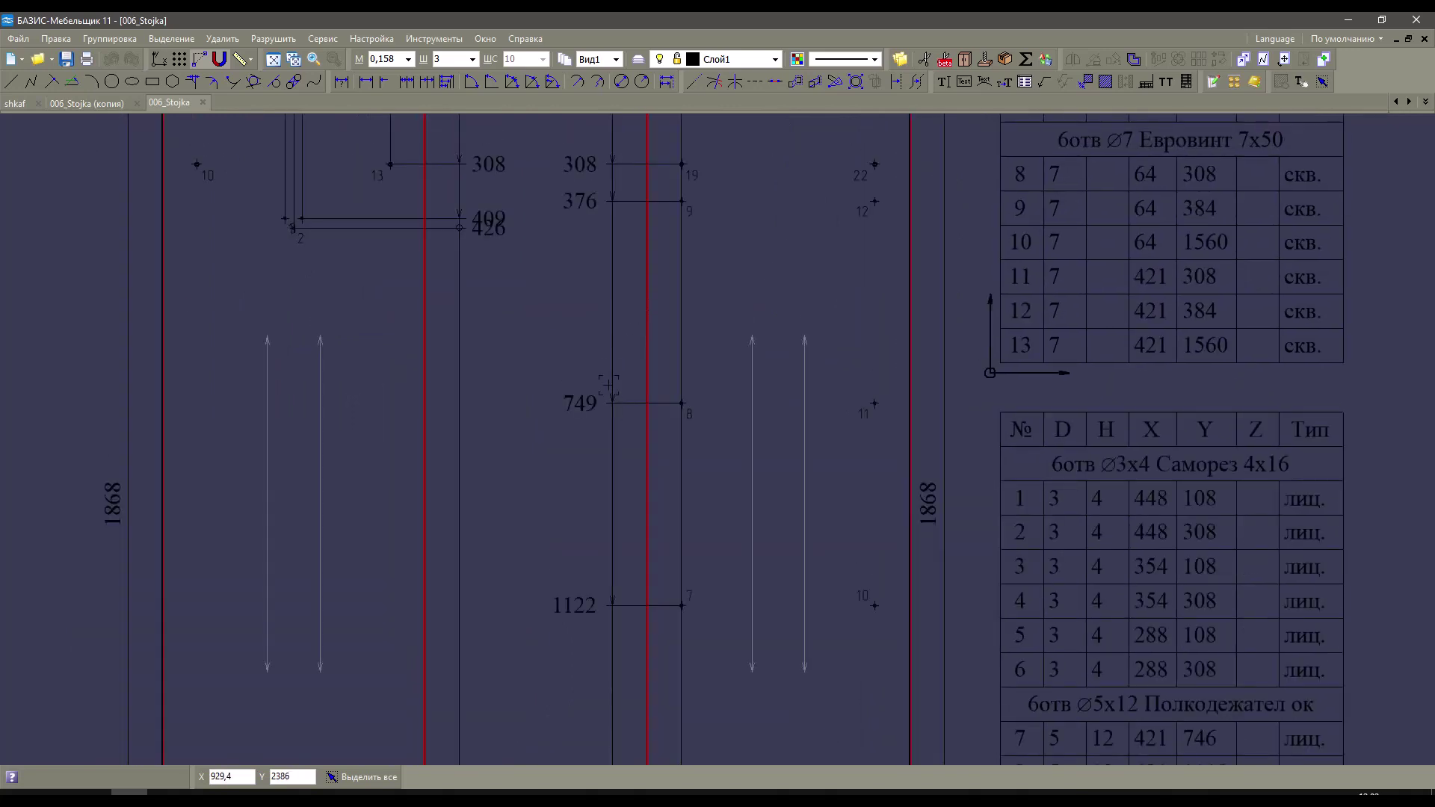
middle_click_drag(572, 566, 613, 286)
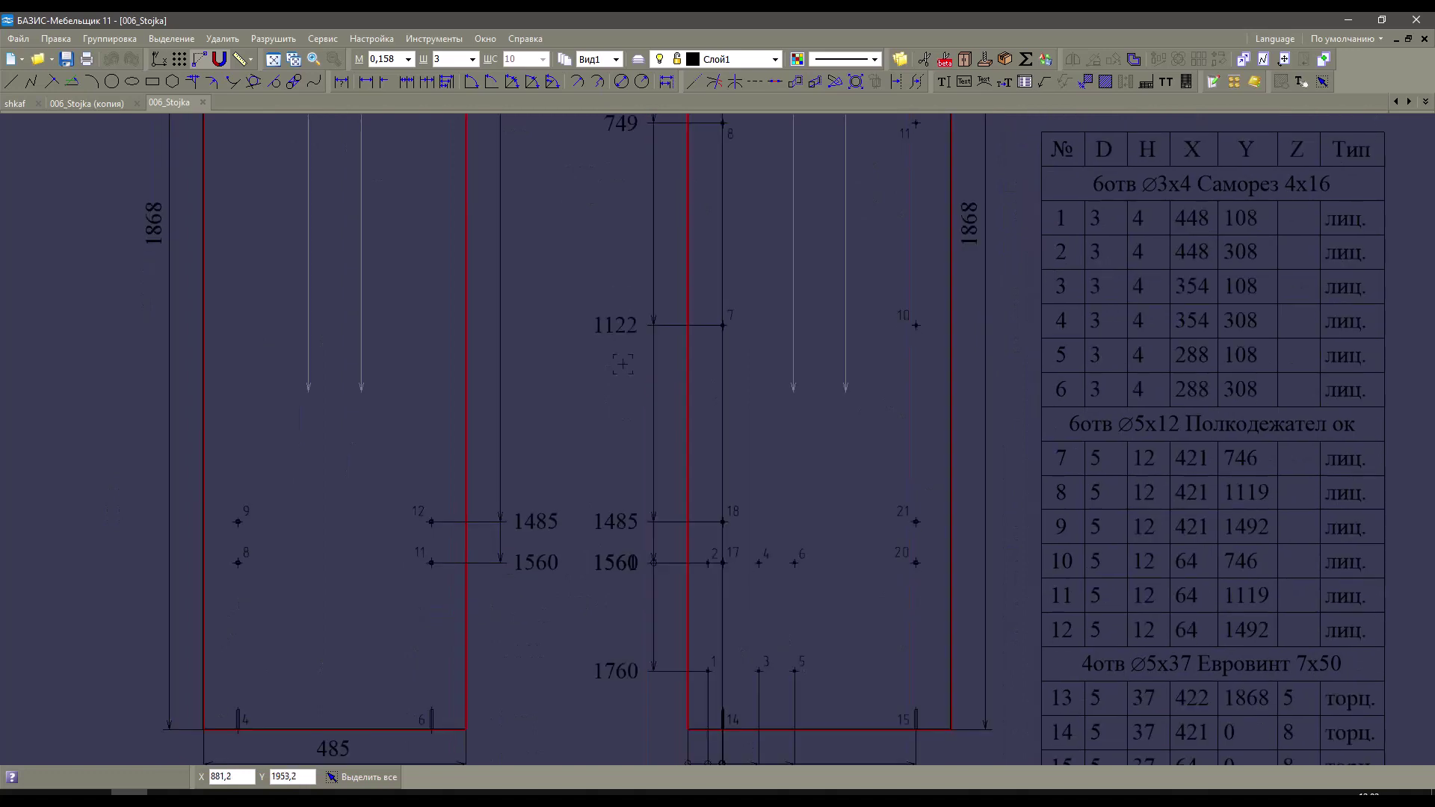
mouse_move(657, 461)
middle_mouse_down()
mouse_move(660, 382)
mouse_move(683, 527)
middle_mouse_up()
scroll(738, 633, "down", 1)
scroll(737, 633, "down", 1)
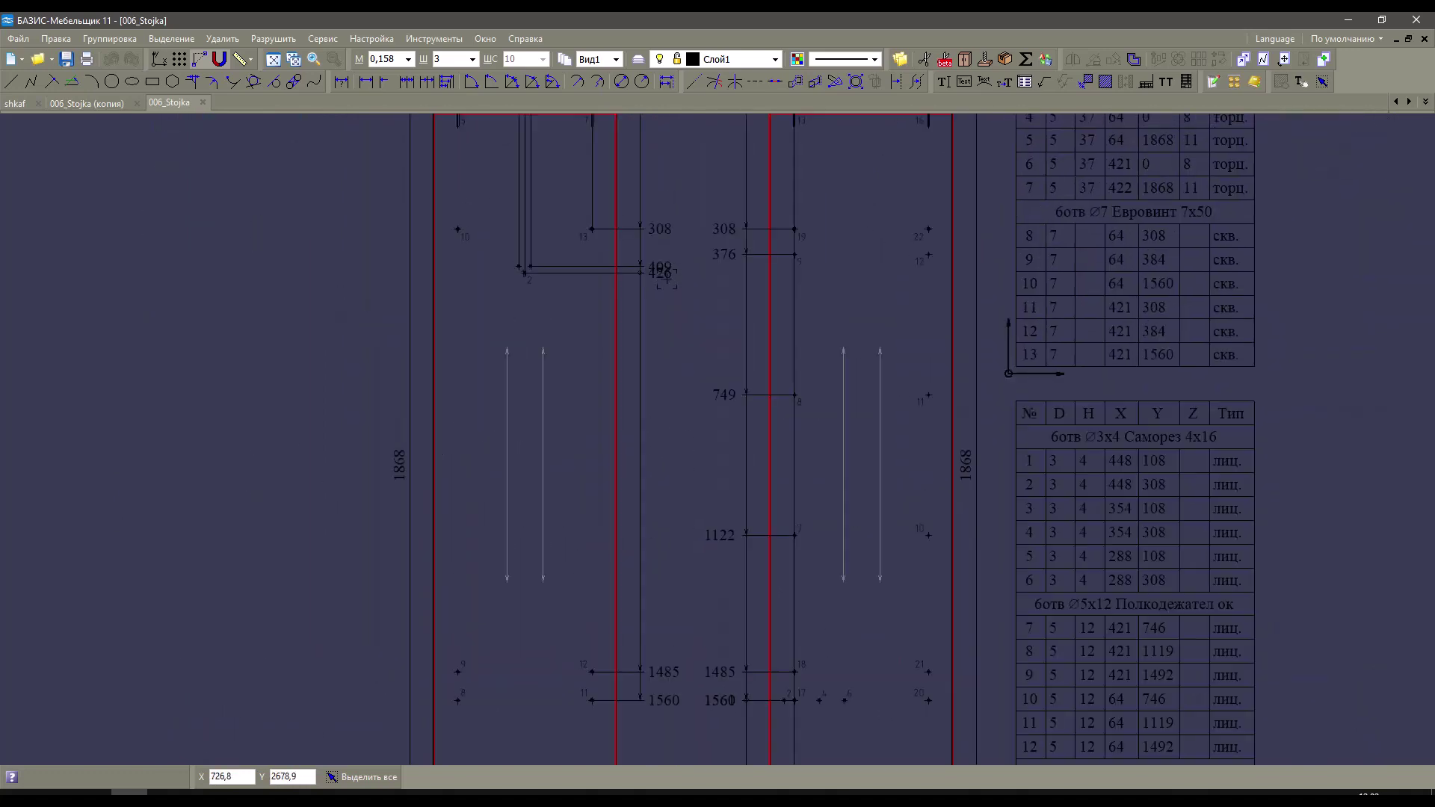
middle_click_drag(667, 279, 653, 403)
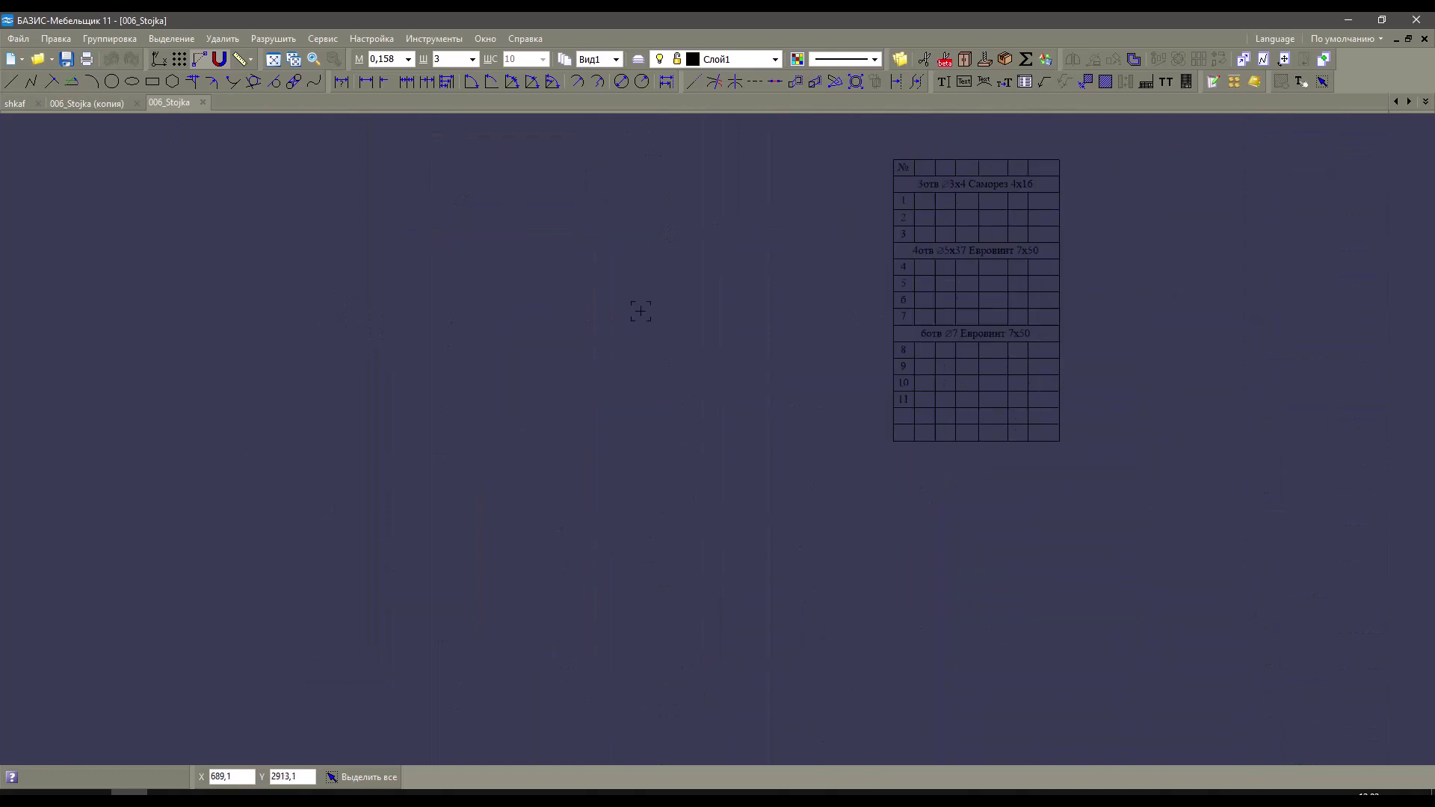
left_click(15, 103)
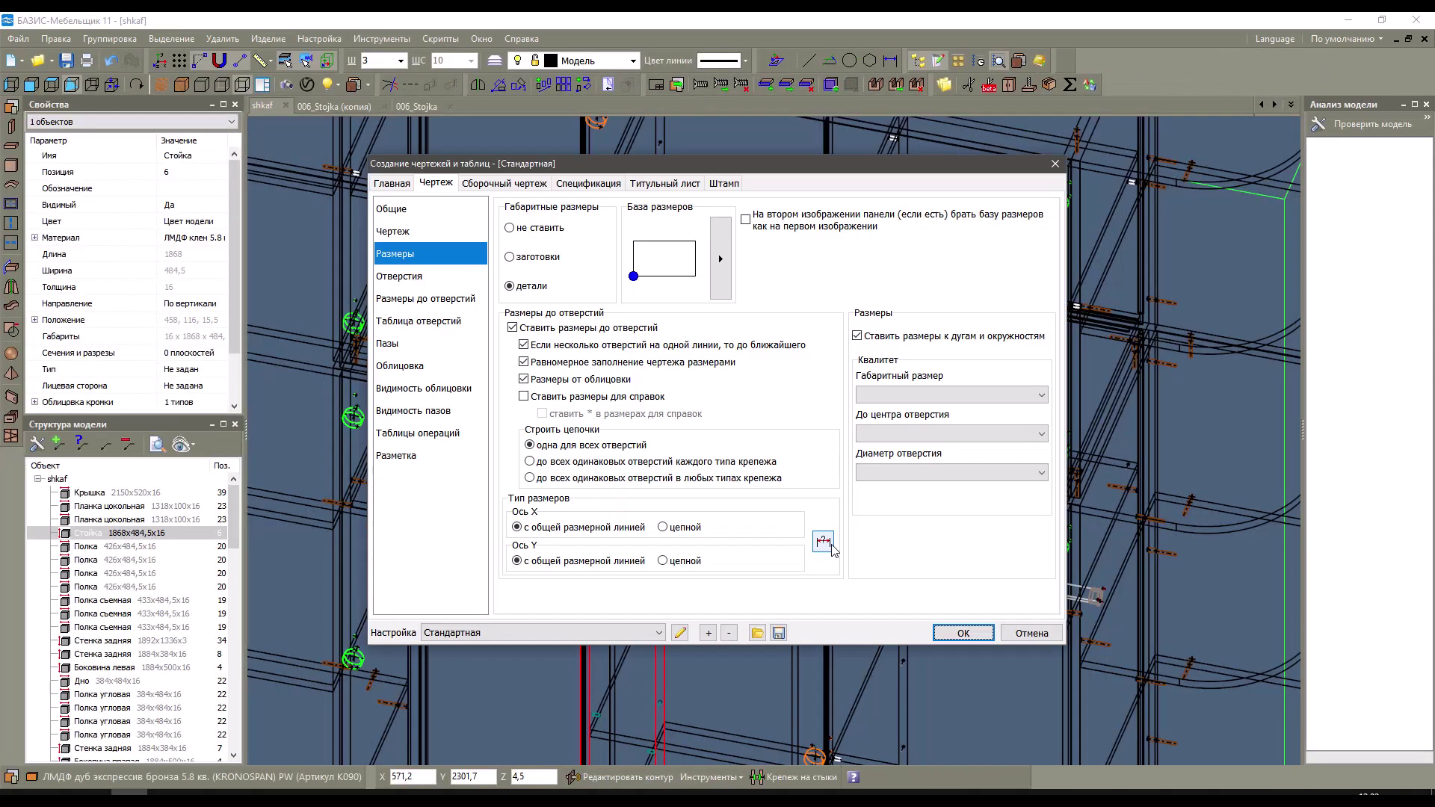
Set Размерная база to 800 and regenerate the Stojka drawing, keeping the previous one (Оставить).
left_click(720, 258)
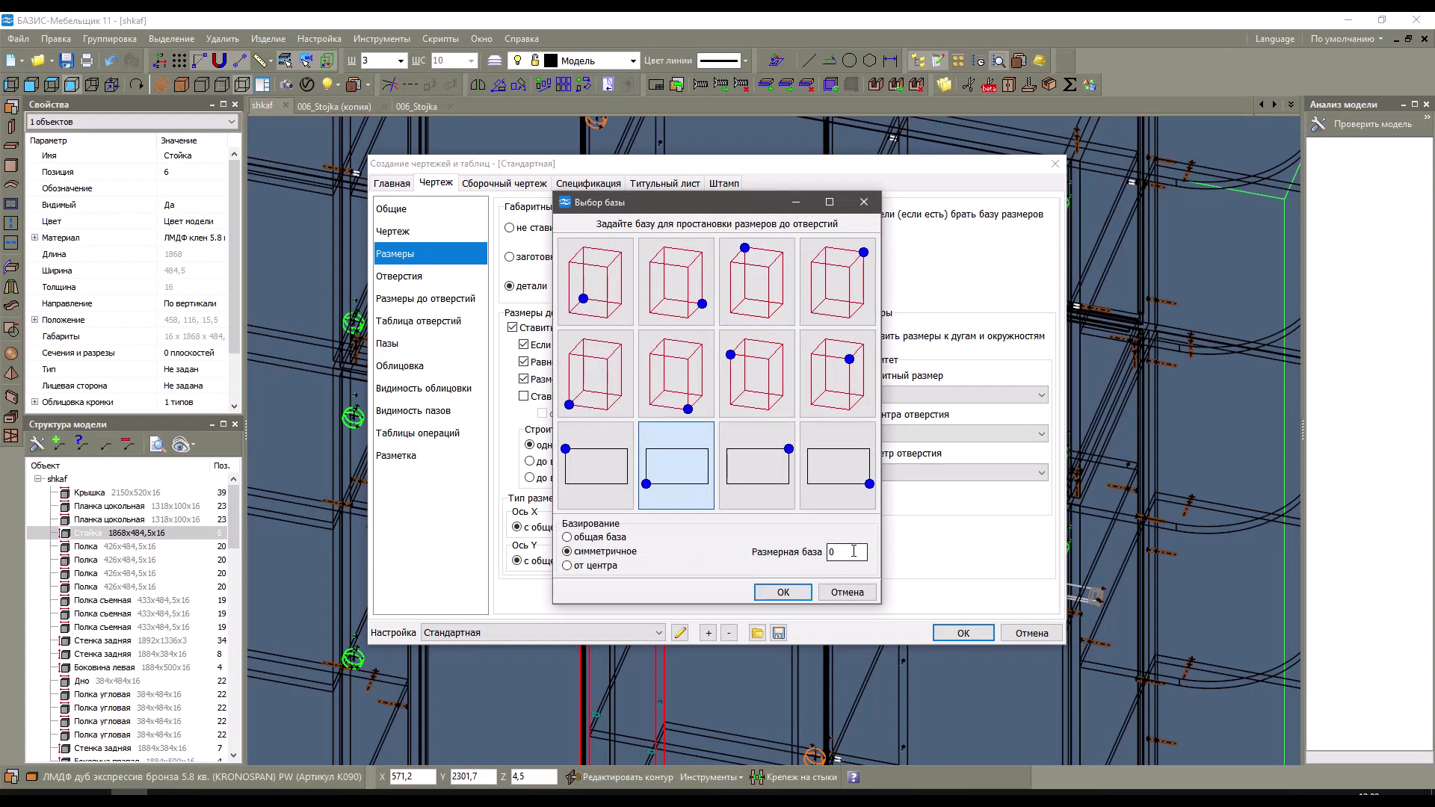
double_click(854, 551)
type("800")
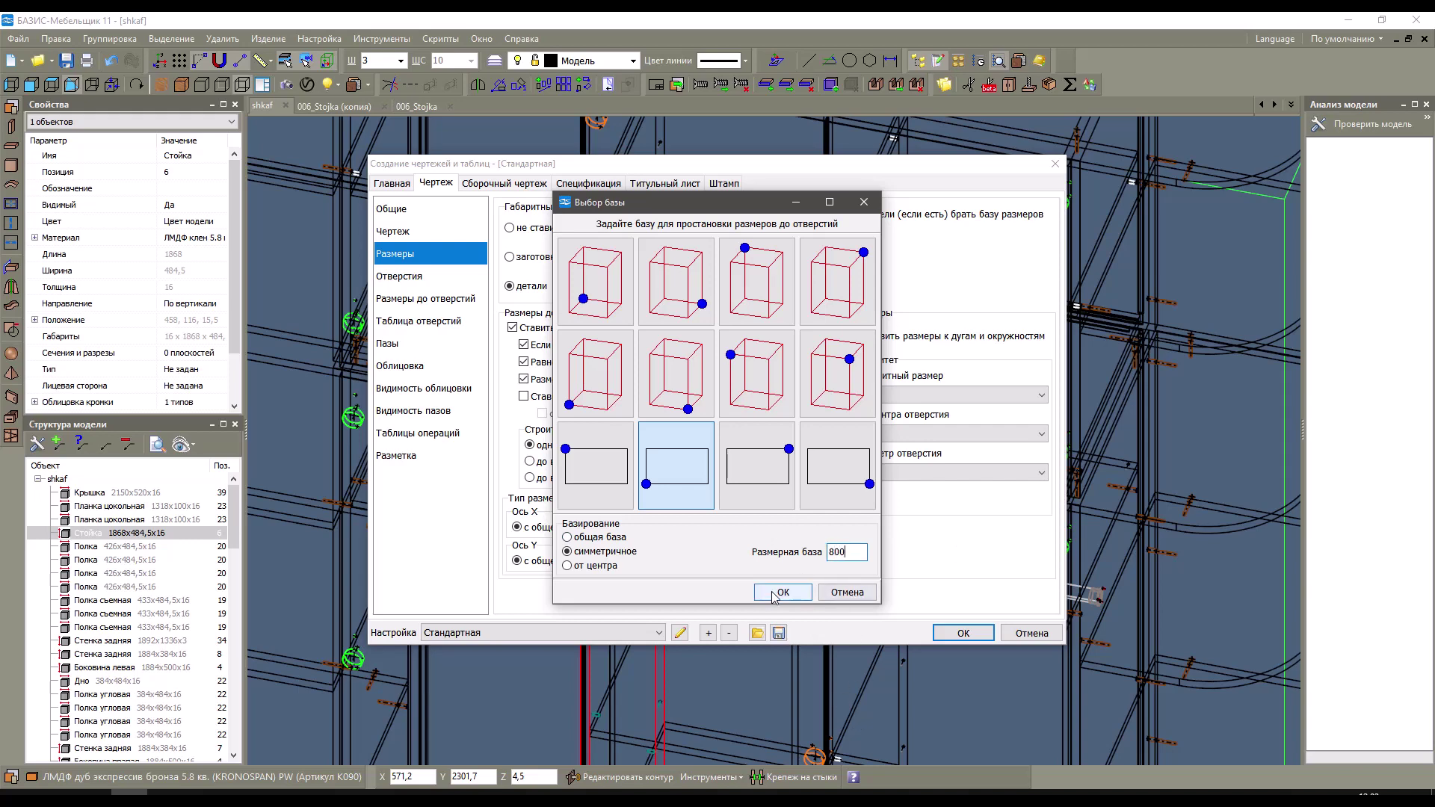
left_click(783, 592)
left_click(978, 636)
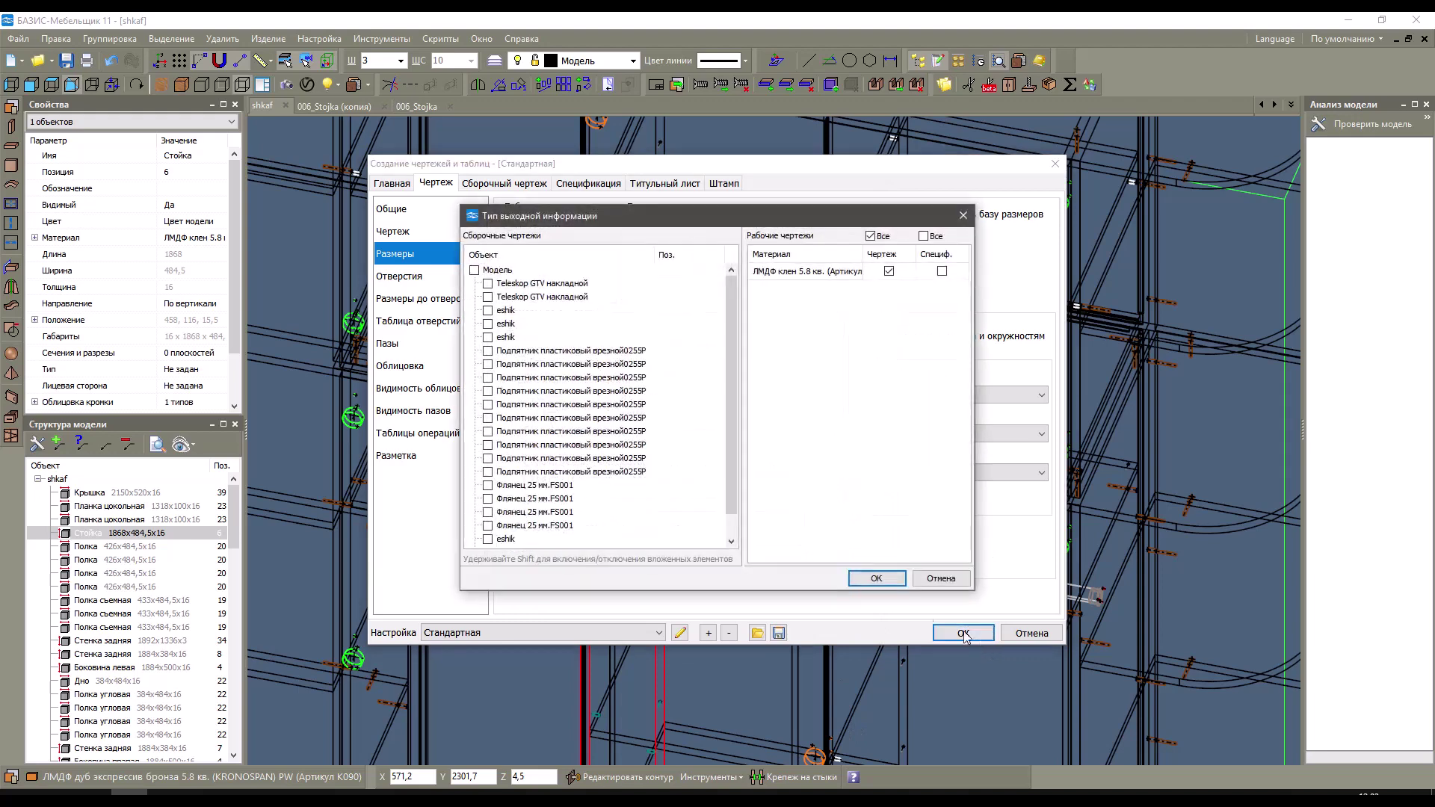
left_click(877, 578)
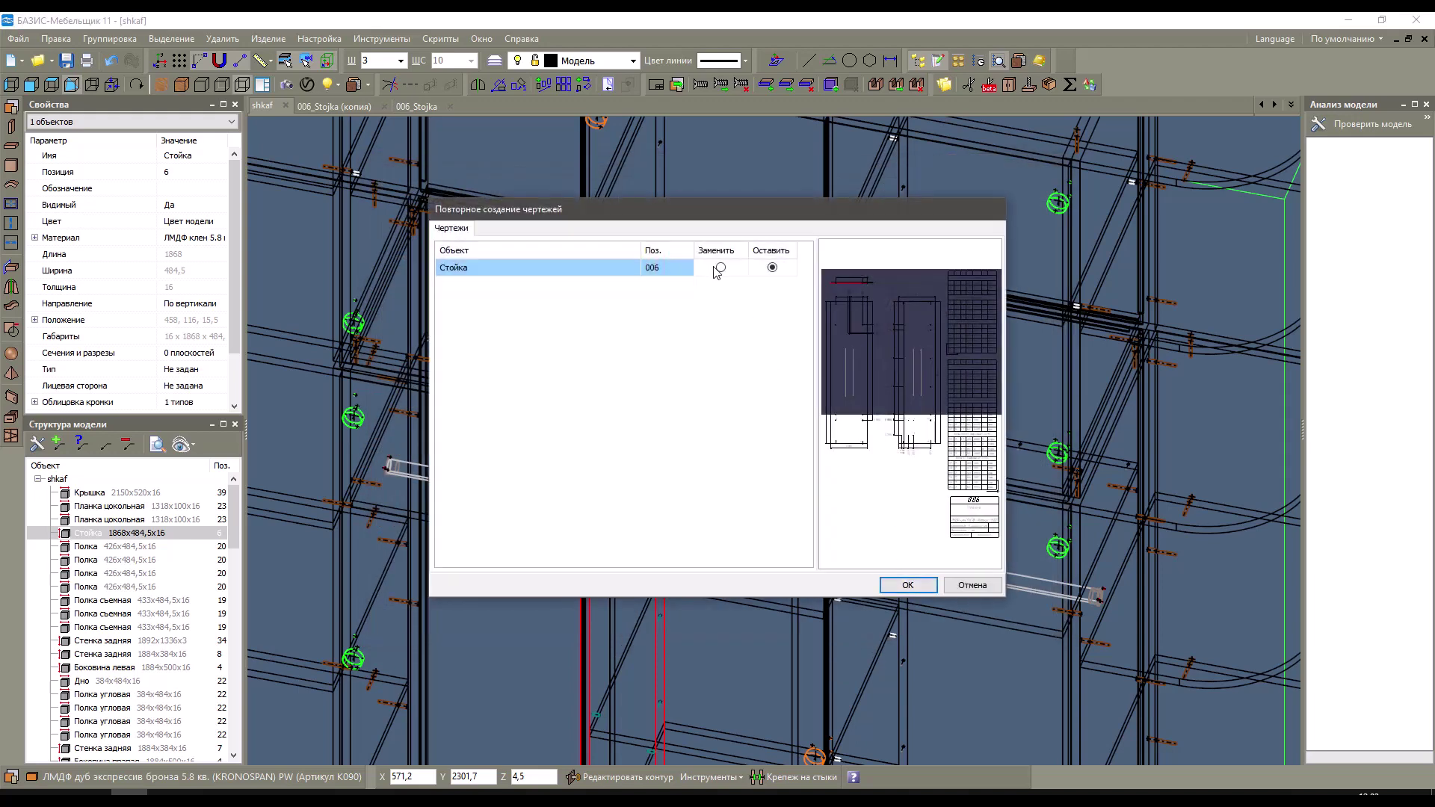
left_click(908, 584)
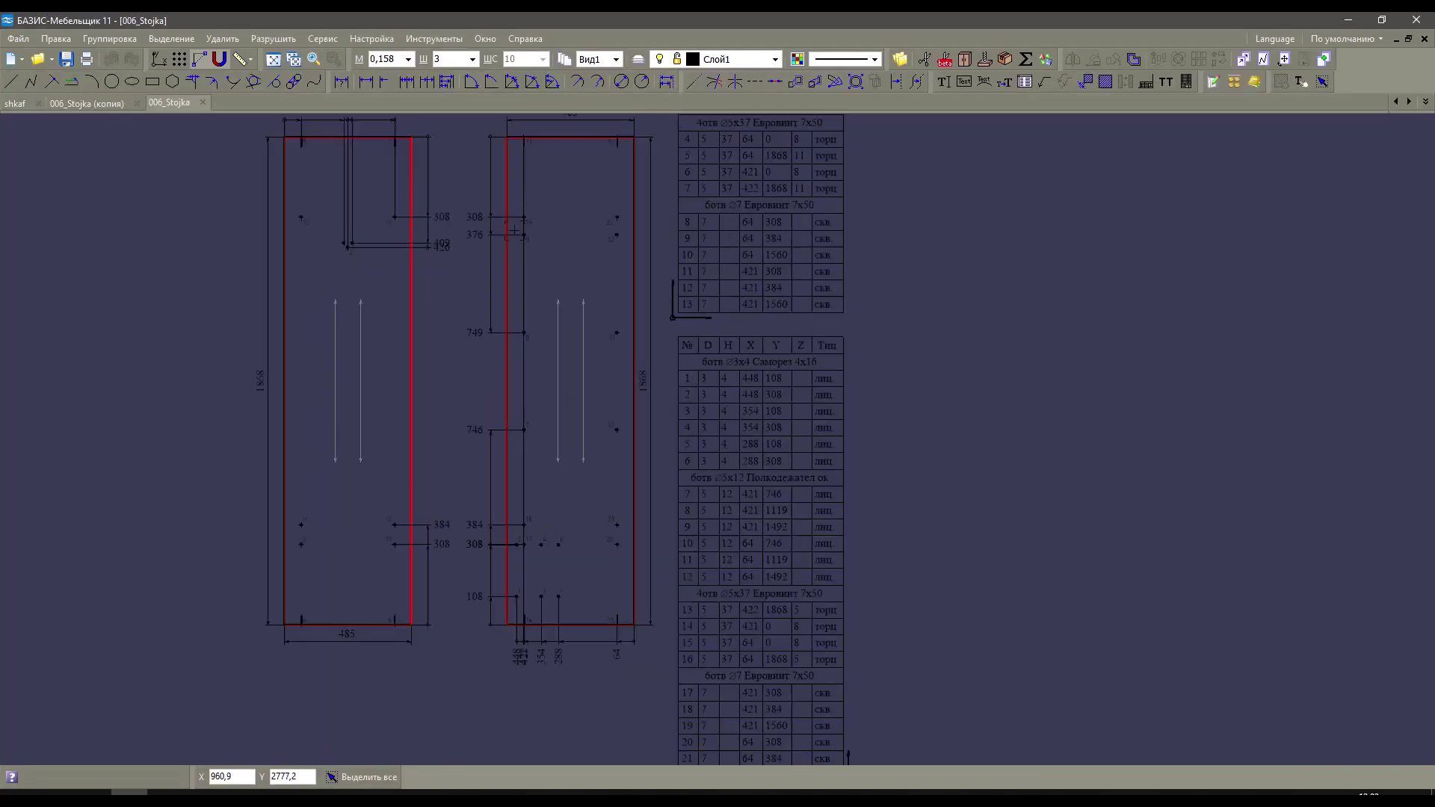
Select the 308, 376 and 749 hole dimensions on the second panel view.
scroll(655, 240, "up", 5)
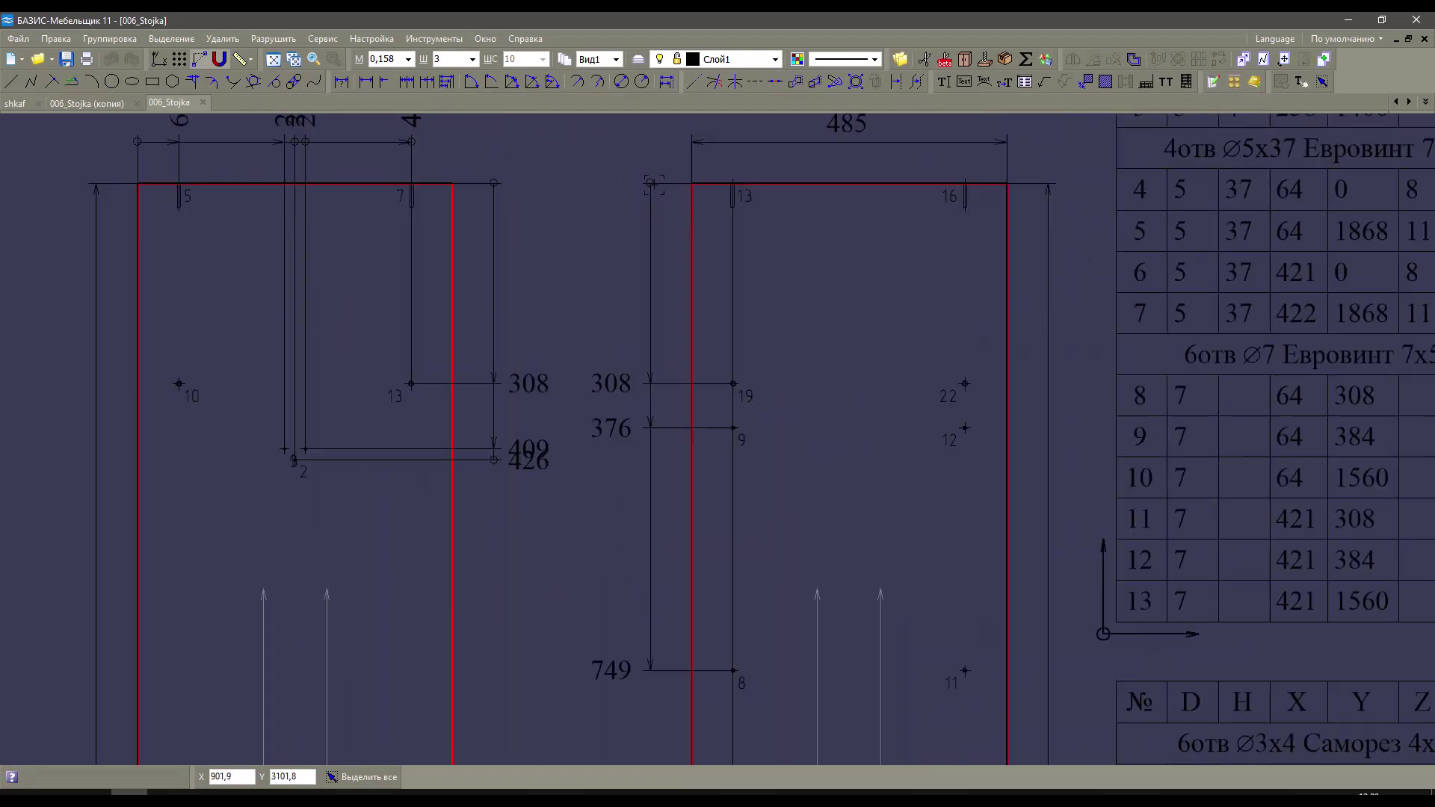
left_click(650, 183)
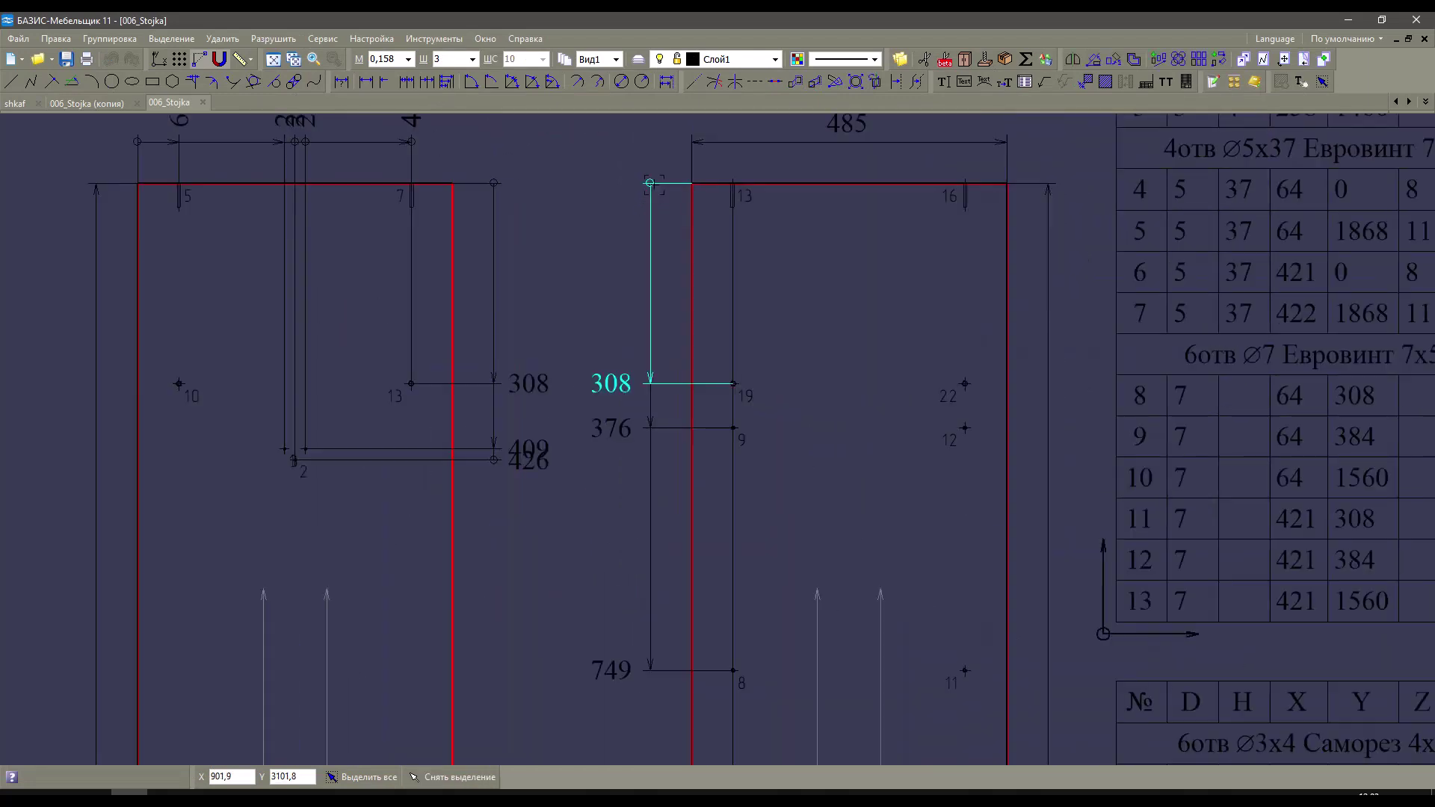
left_click(641, 429)
middle_click_drag(661, 562, 689, 331)
left_click(677, 429)
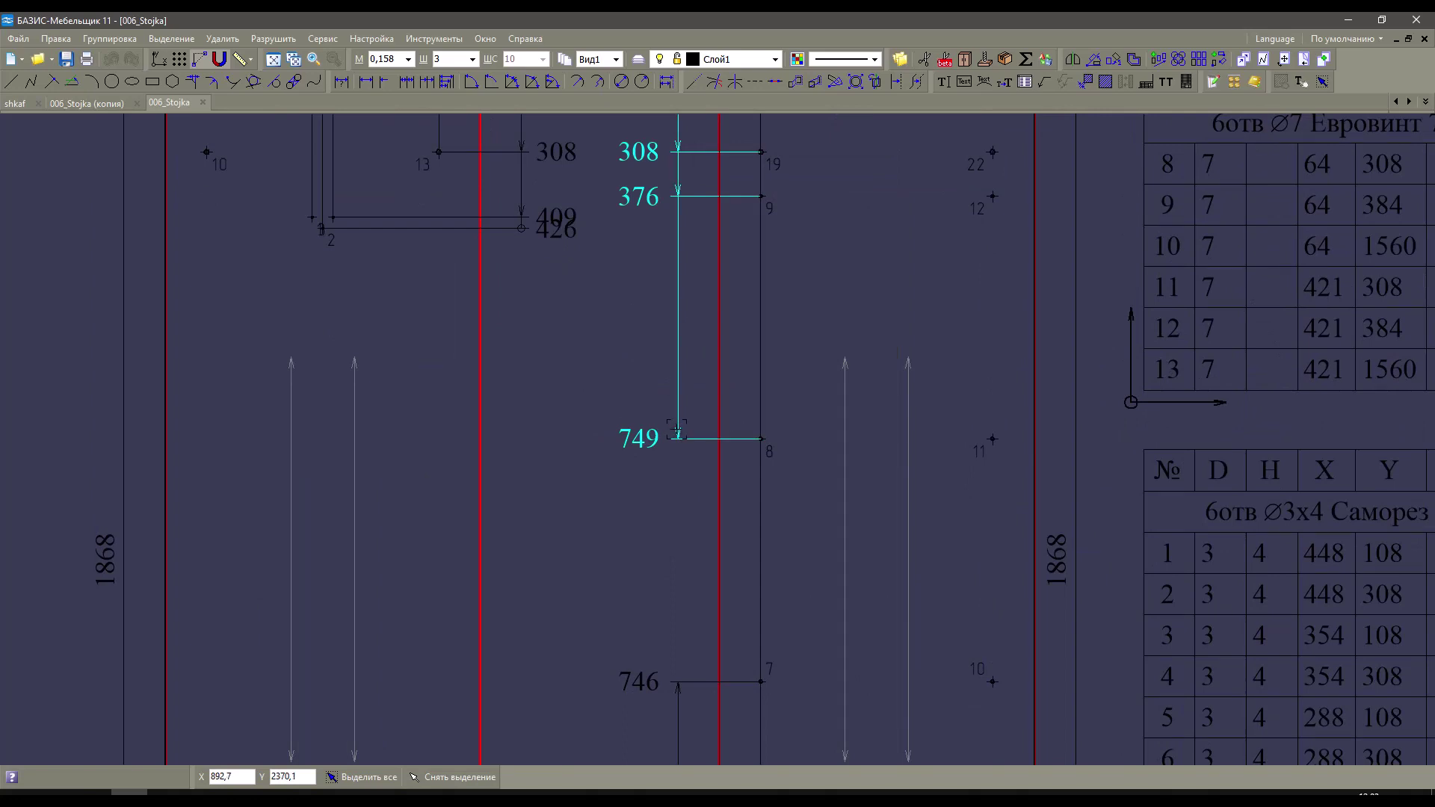
middle_click_drag(677, 429, 688, 207)
scroll(683, 191, "down", 3)
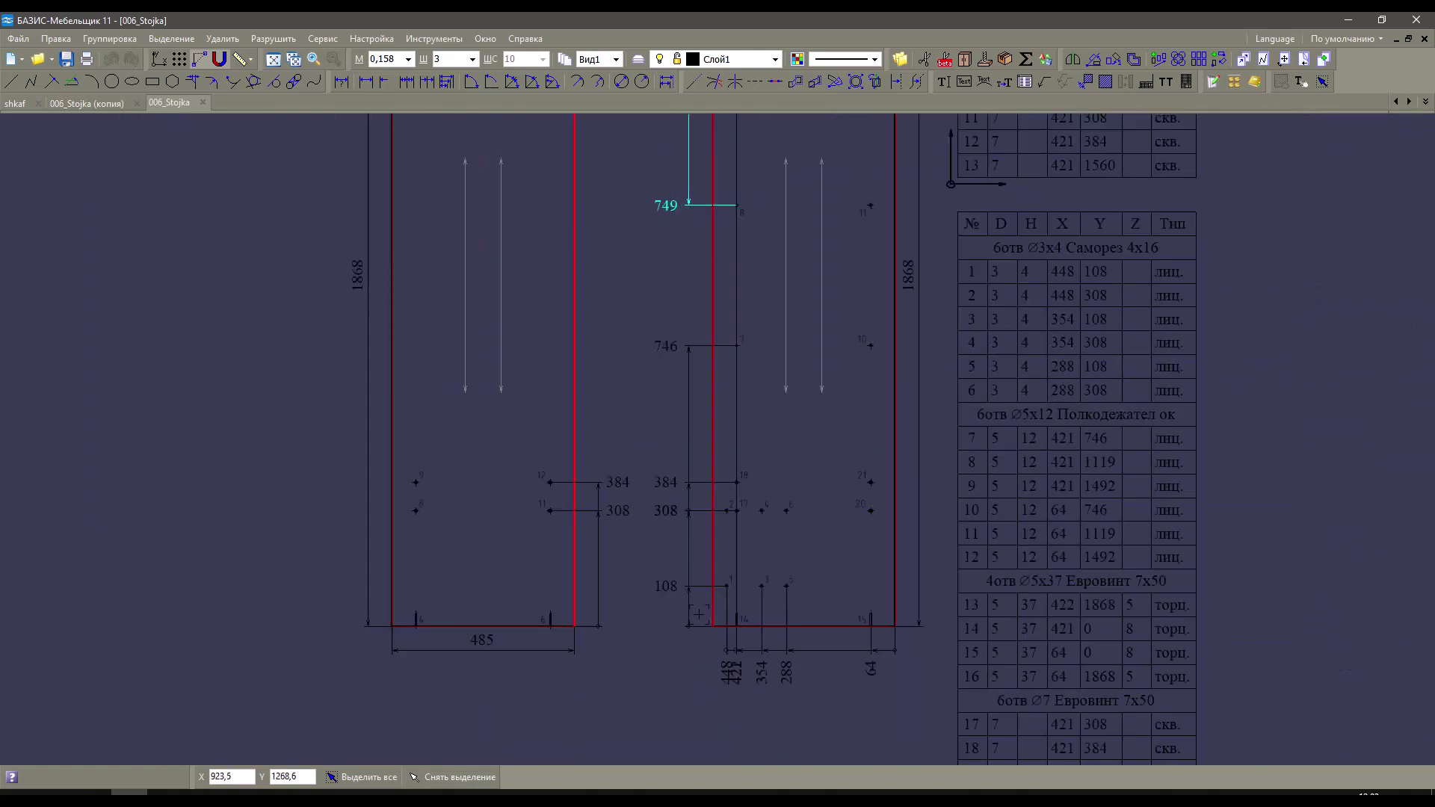
scroll(699, 614, "up", 3)
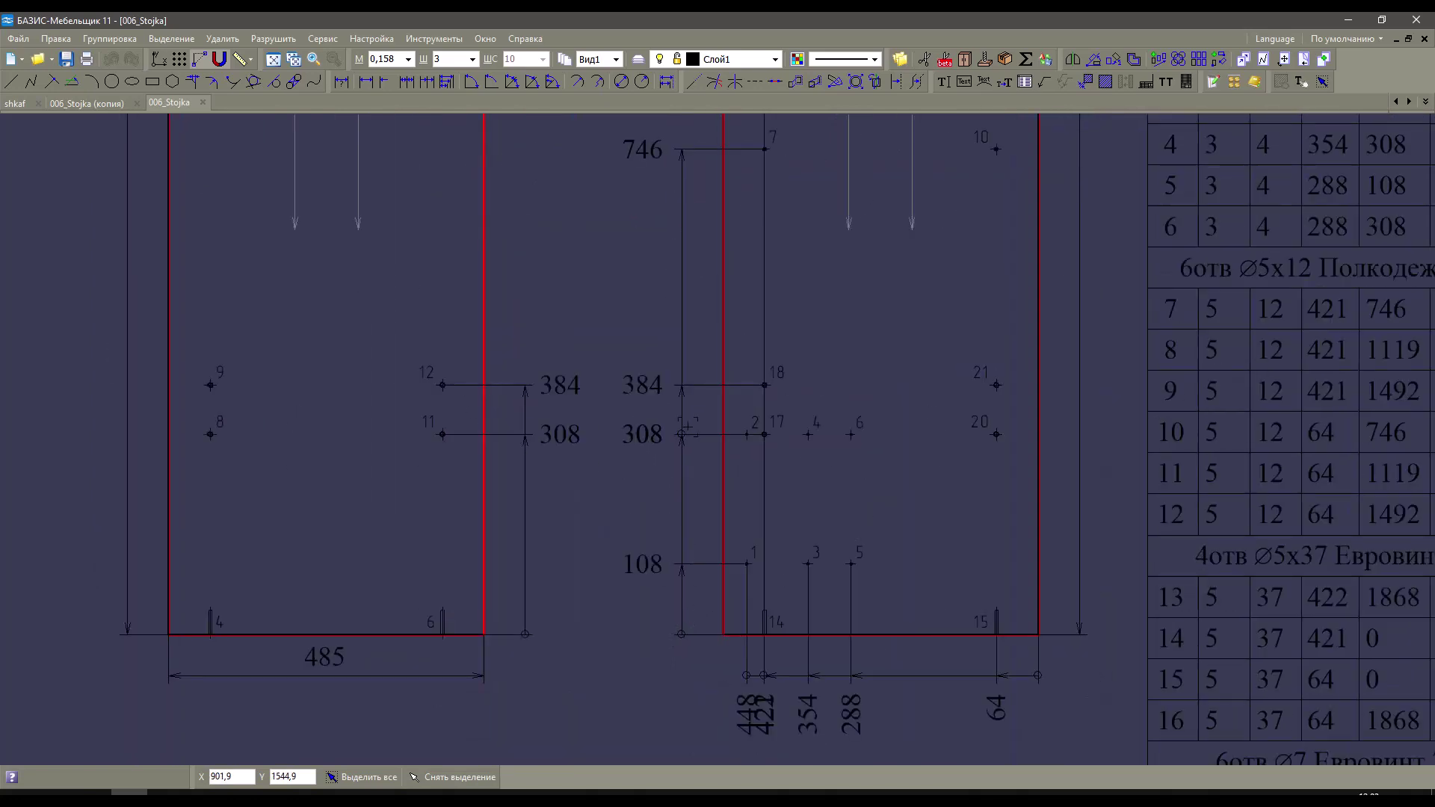
mouse_move(707, 303)
middle_mouse_down()
mouse_move(682, 336)
mouse_move(690, 353)
middle_mouse_up()
Deselect the 749, 746 and remaining dimensions, zoom out, and bring up the new document types.
left_click(655, 213)
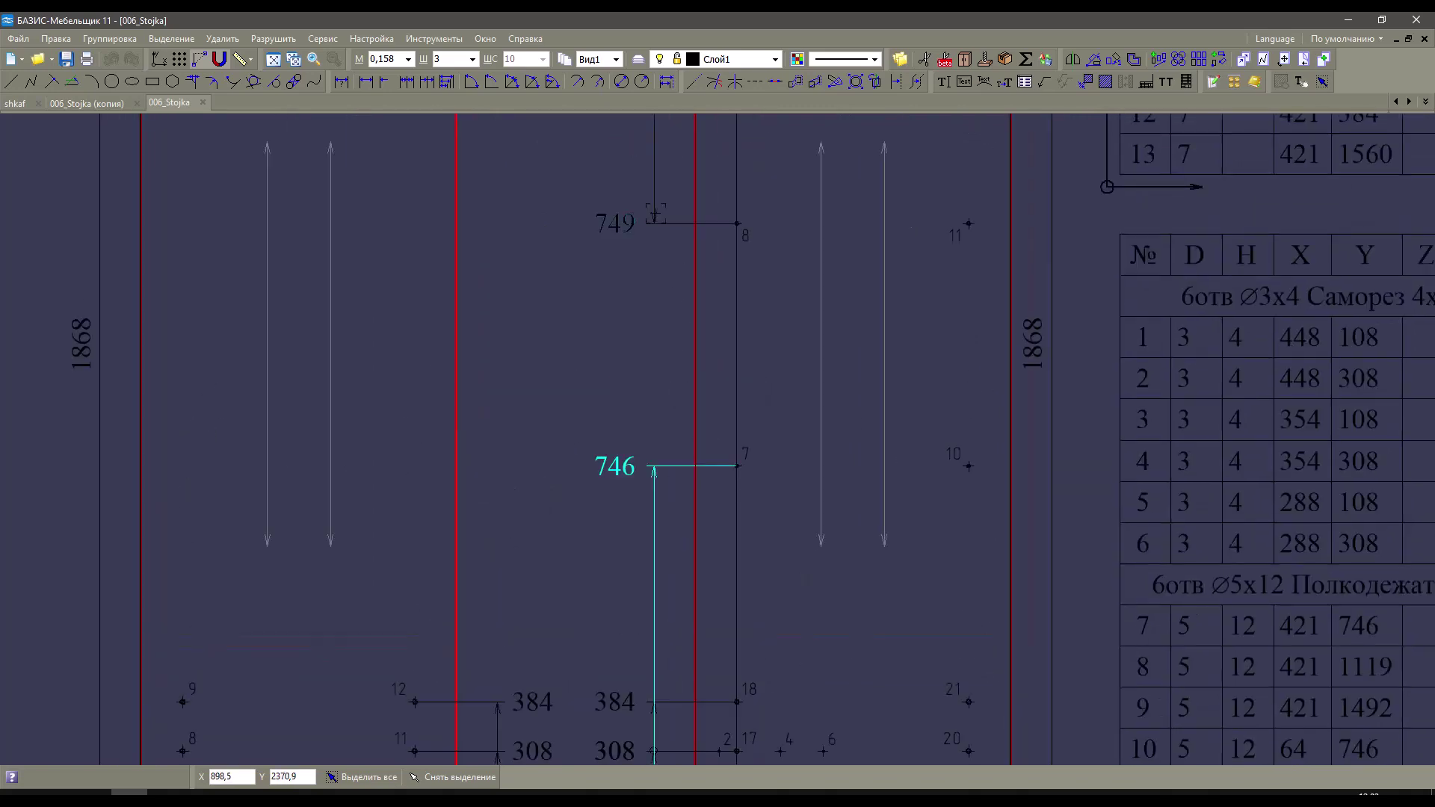
left_click(654, 497)
scroll(647, 471, "down", 2)
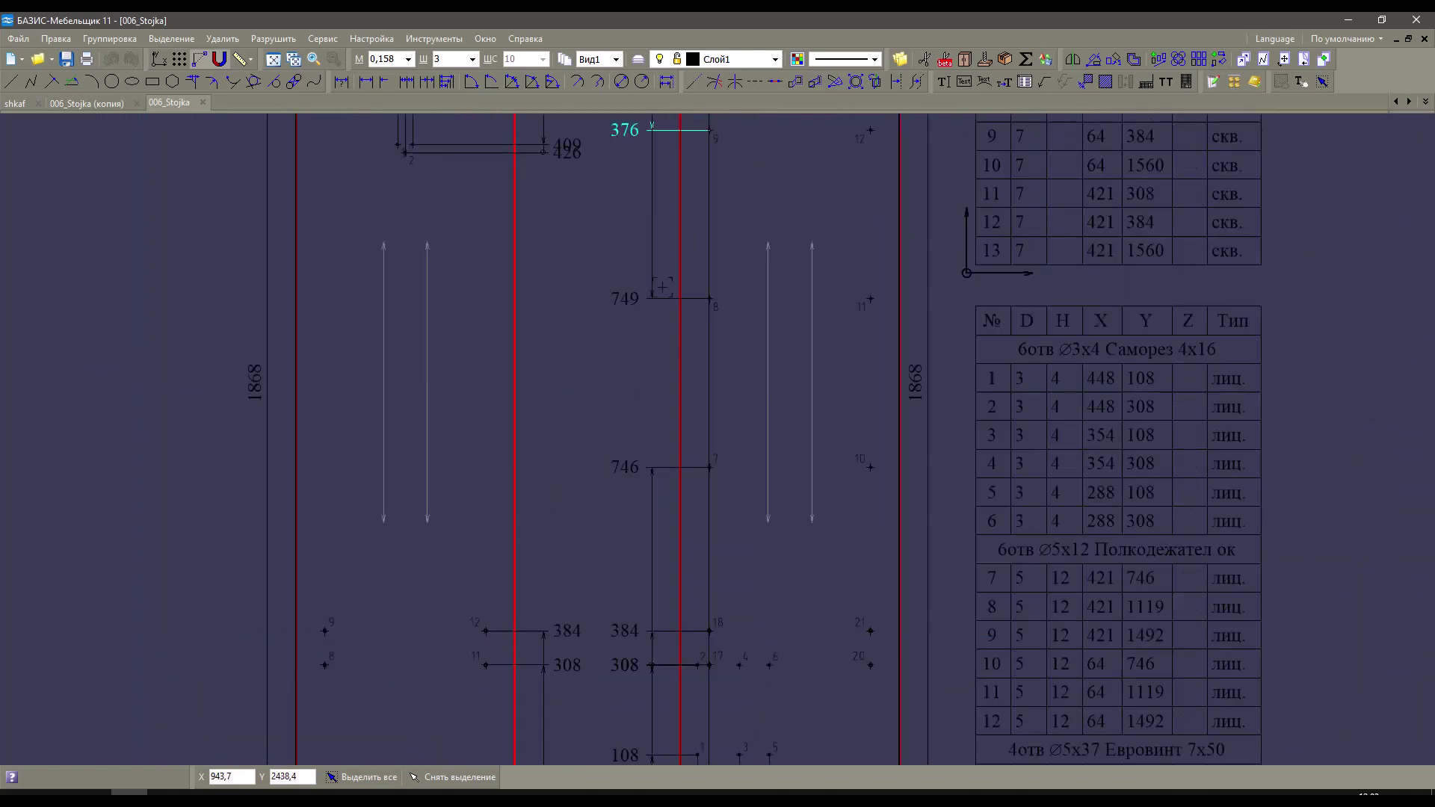
middle_click_drag(662, 286, 649, 380)
left_click(652, 237)
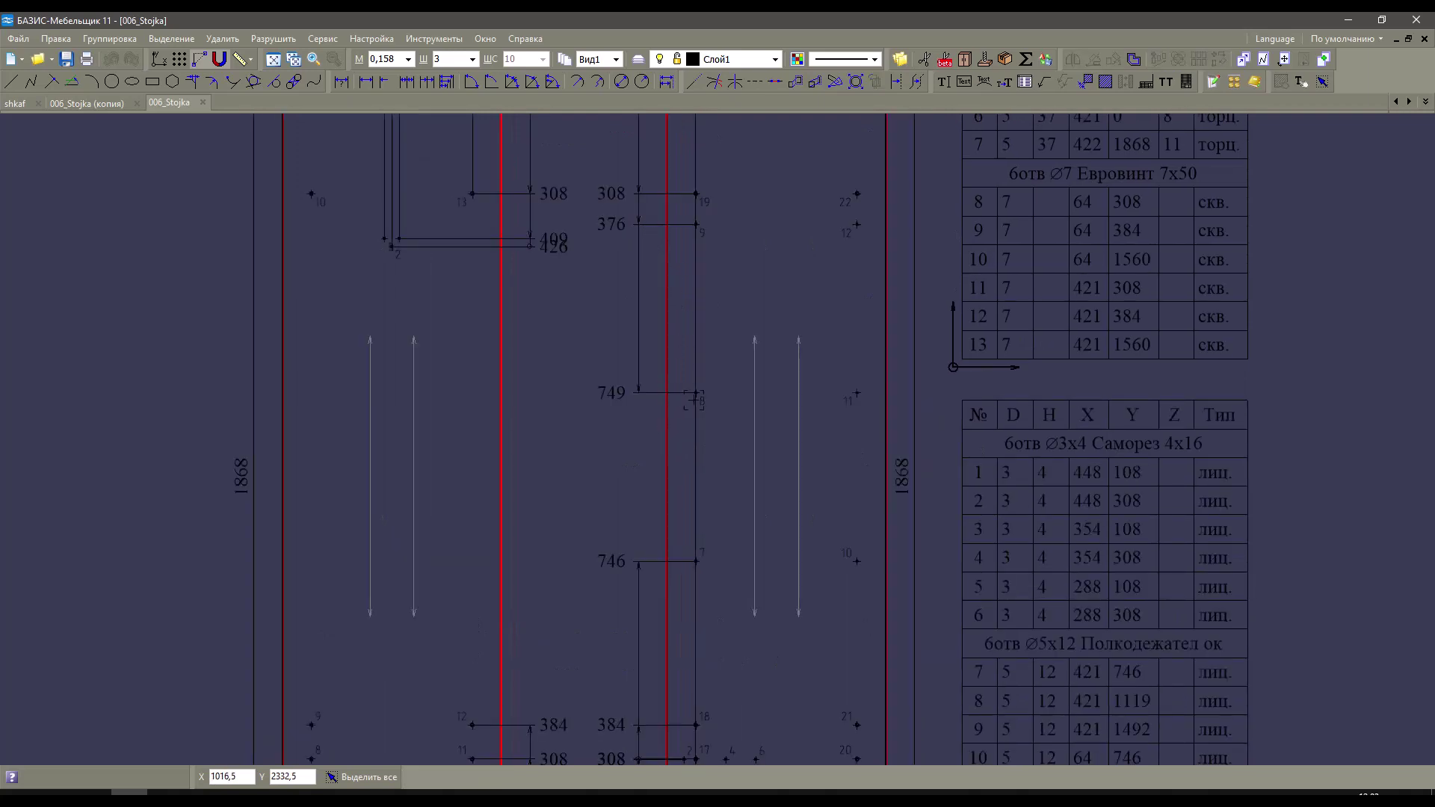
middle_click_drag(693, 400, 742, 416)
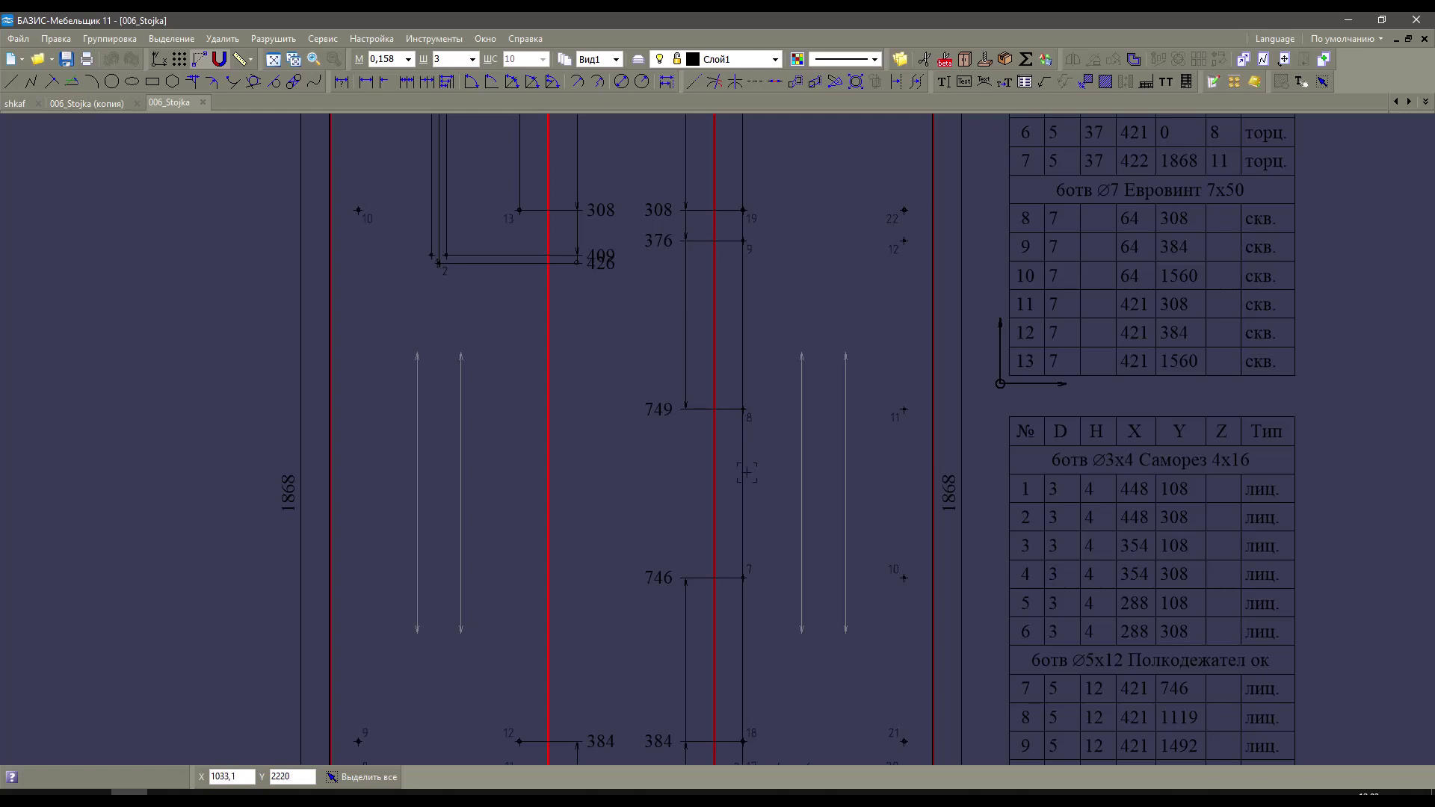
scroll(769, 501, "down", 2)
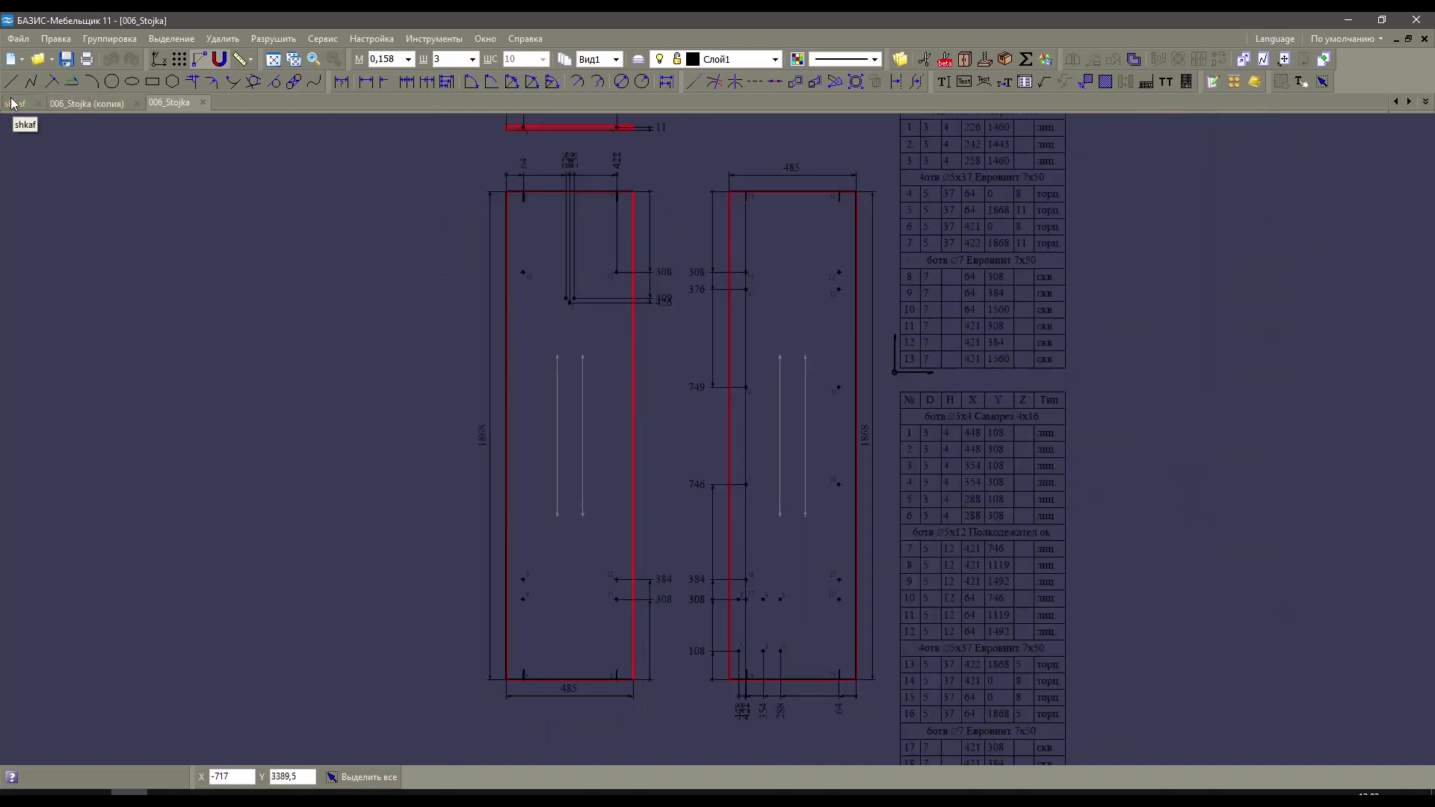
left_click(21, 60)
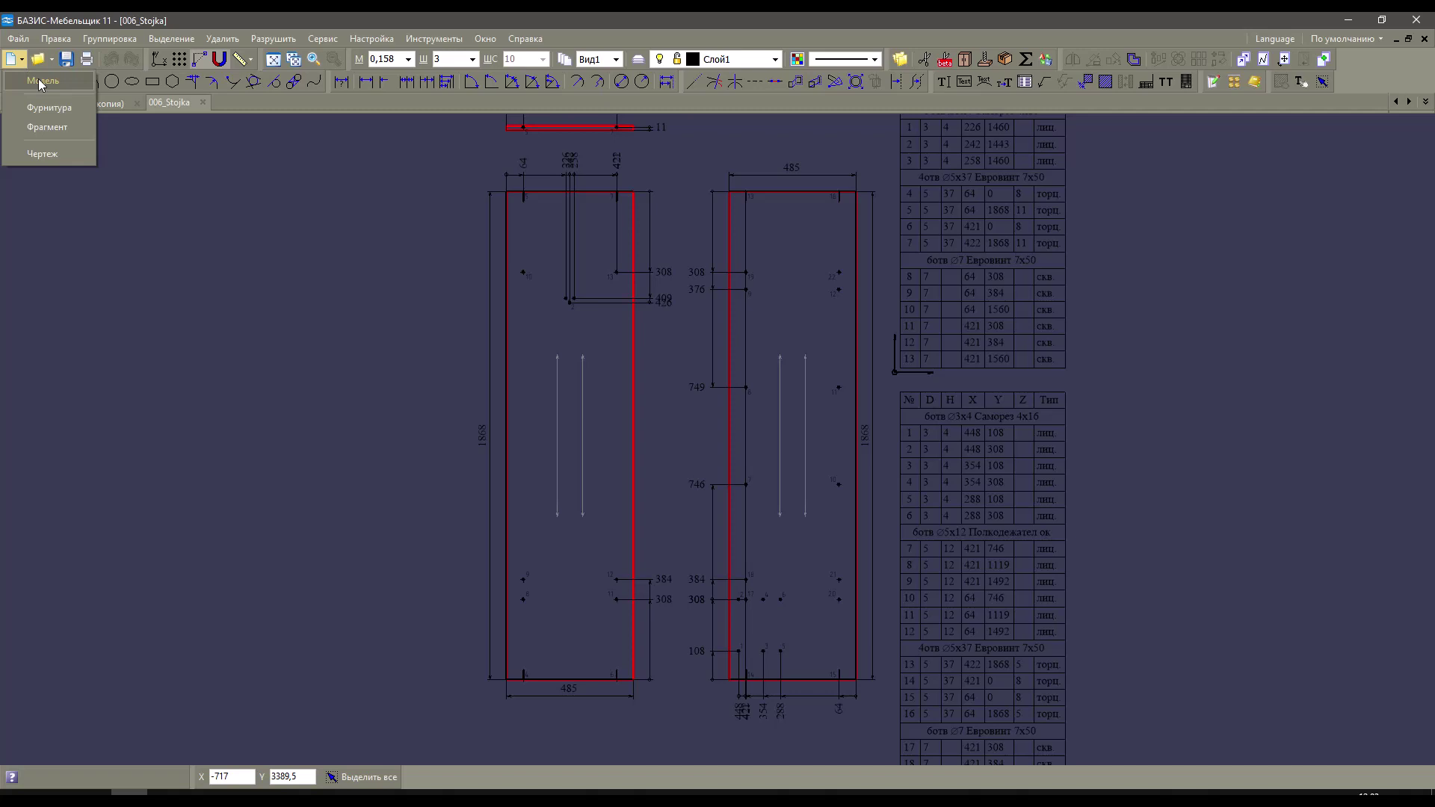
Create a new model Модель2 at 500 × 2000 × 700 and begin adding a frontal panel.
left_click(40, 84)
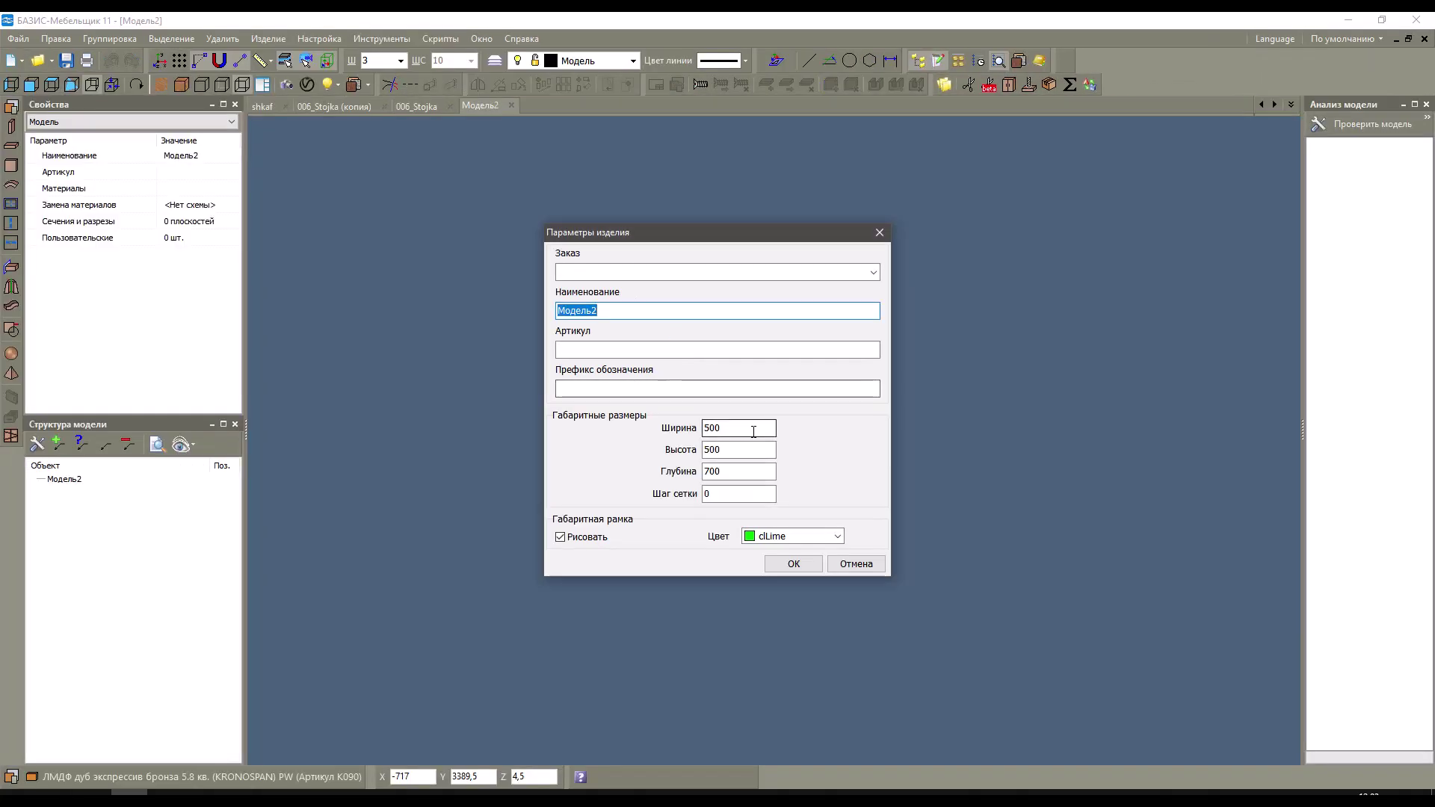
left_click(753, 431)
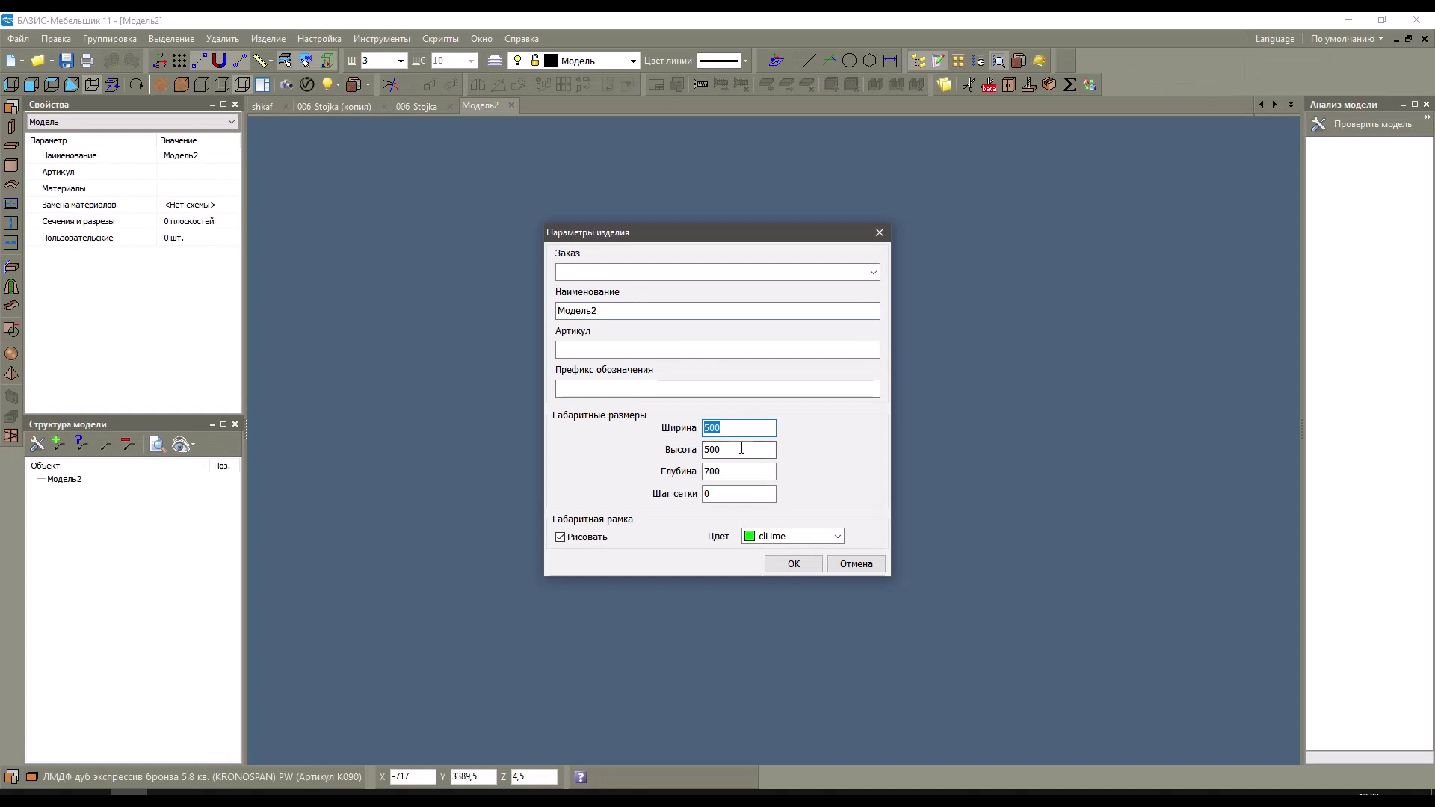
key("Tab")
type("200")
left_click(794, 564)
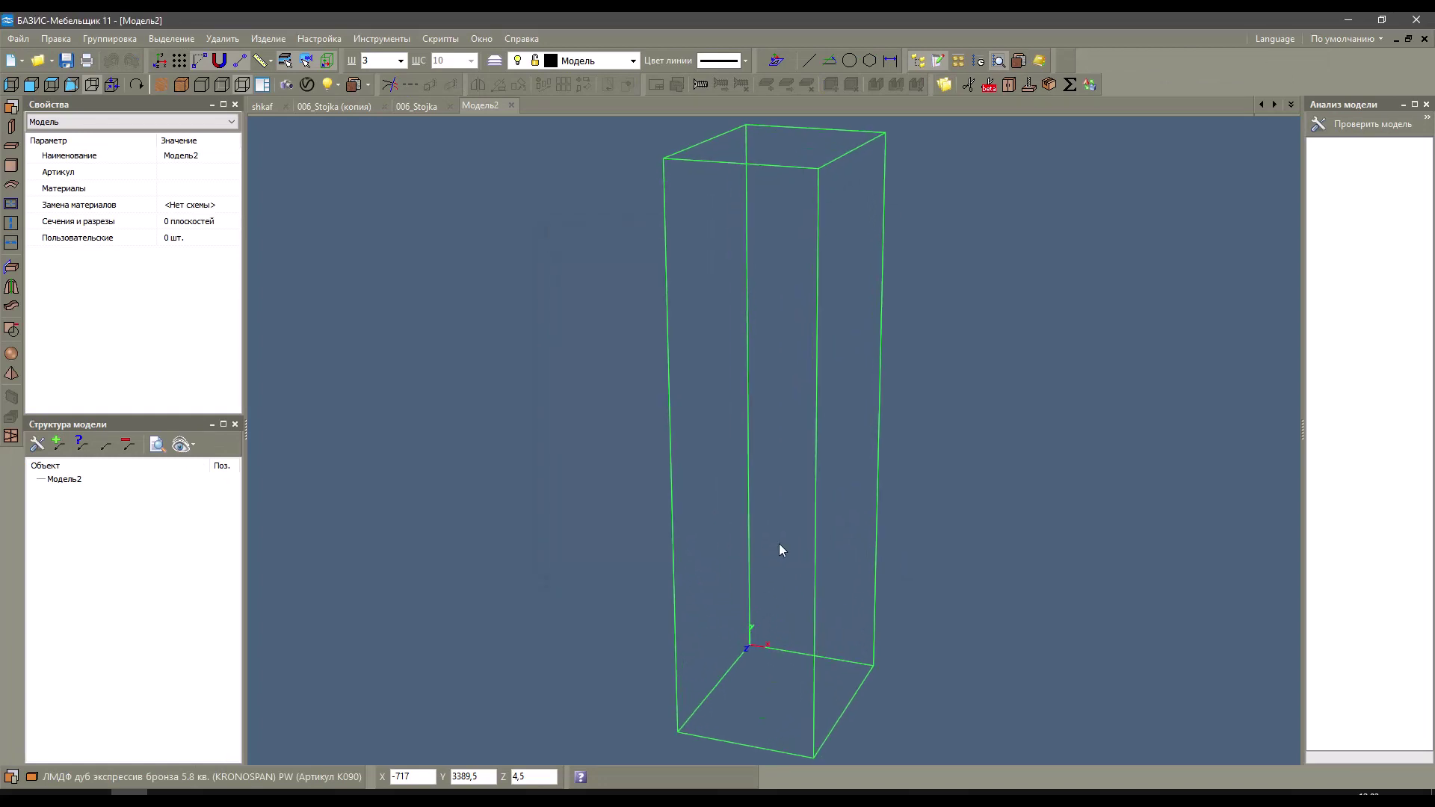
right_click(779, 432)
left_click(822, 442)
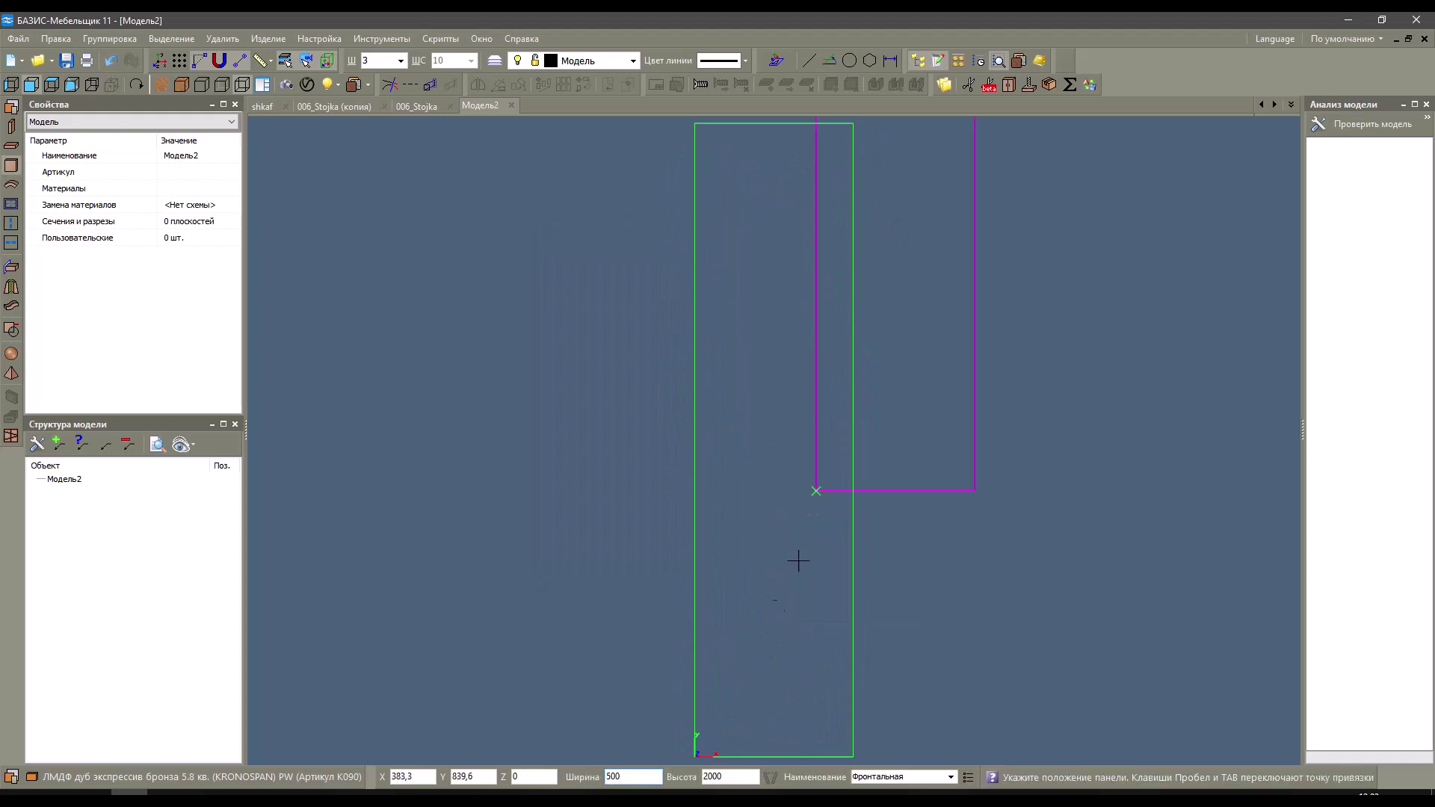
Place frontal panel Фронтальная1 at the origin and add a guide line 800 below its top.
left_click(695, 757)
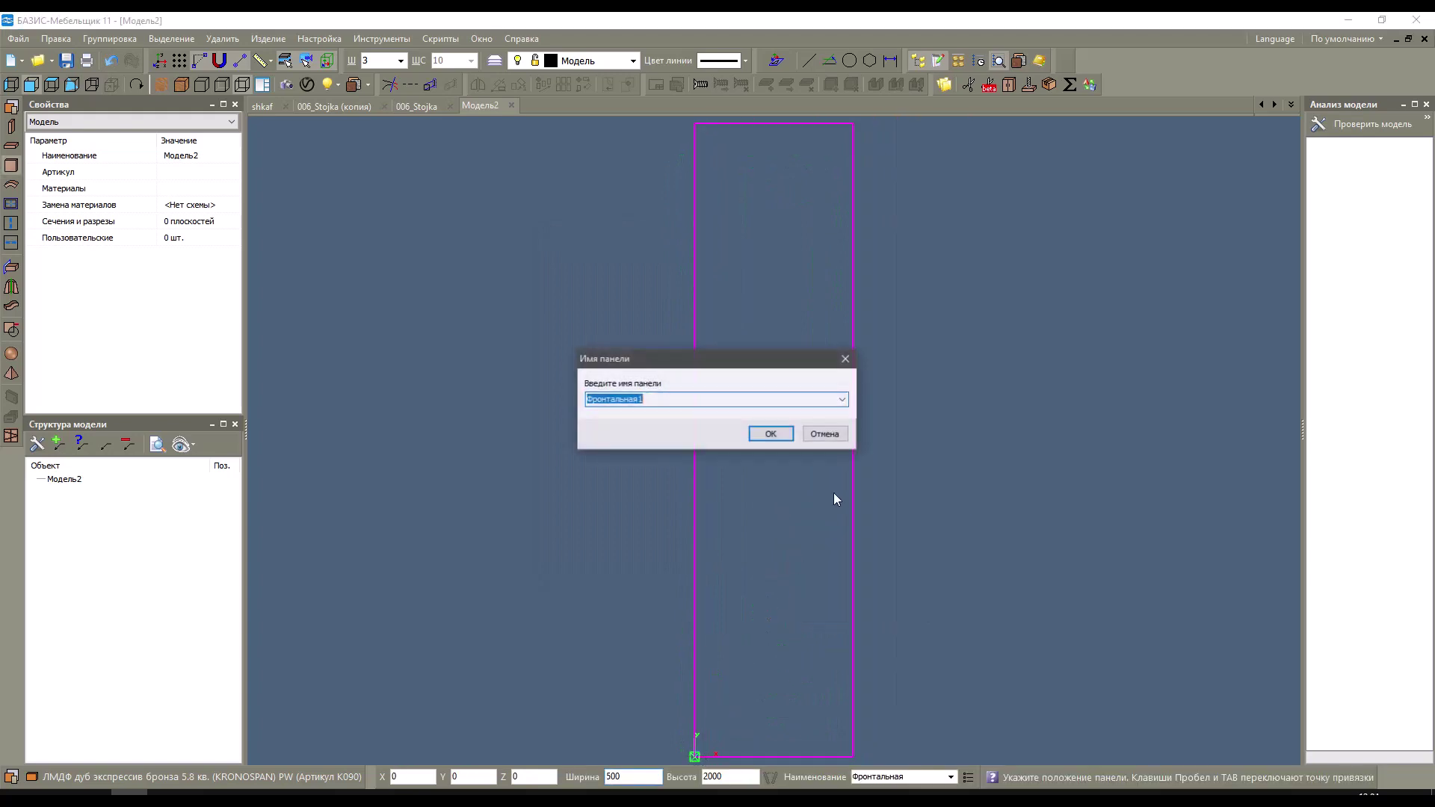
left_click(770, 434)
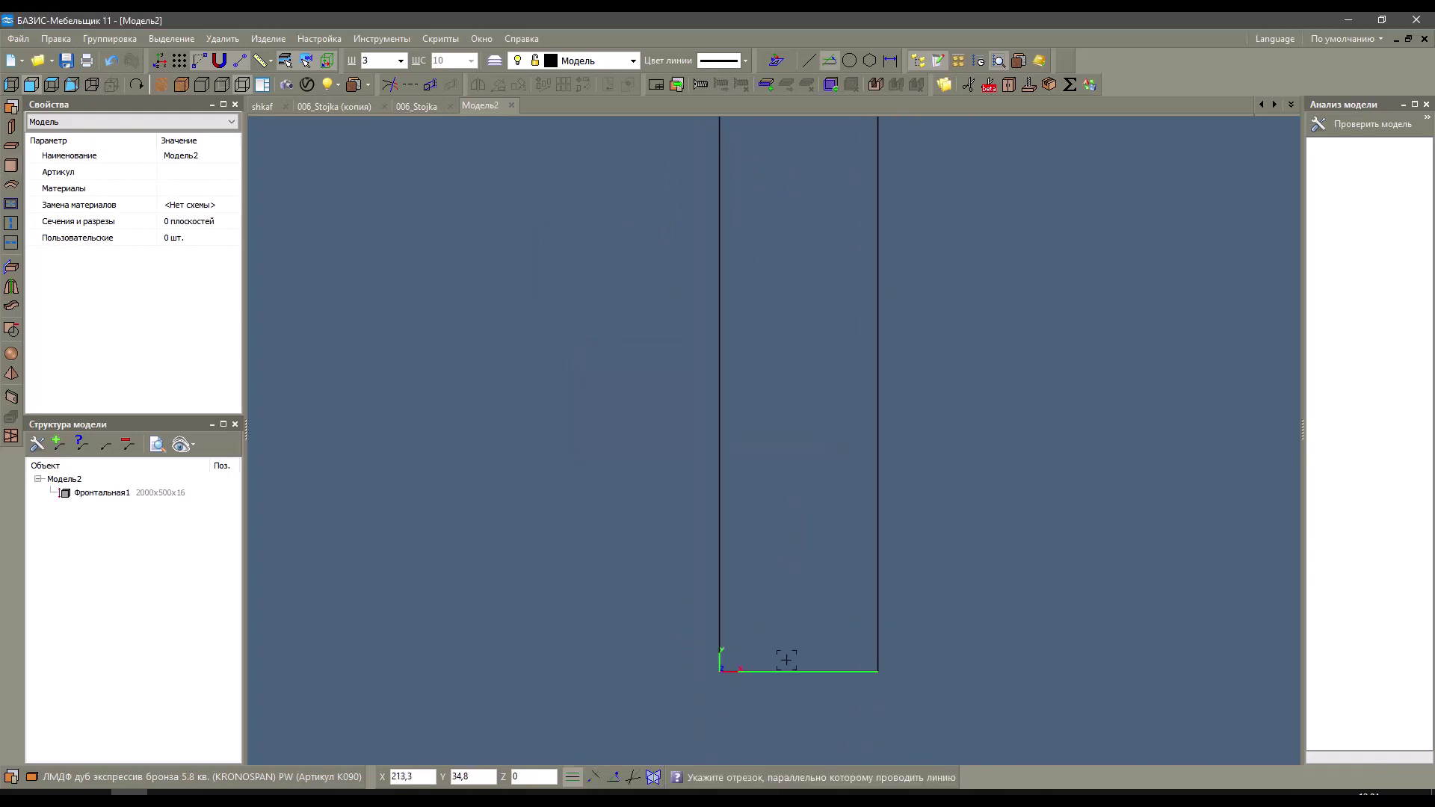
type("80")
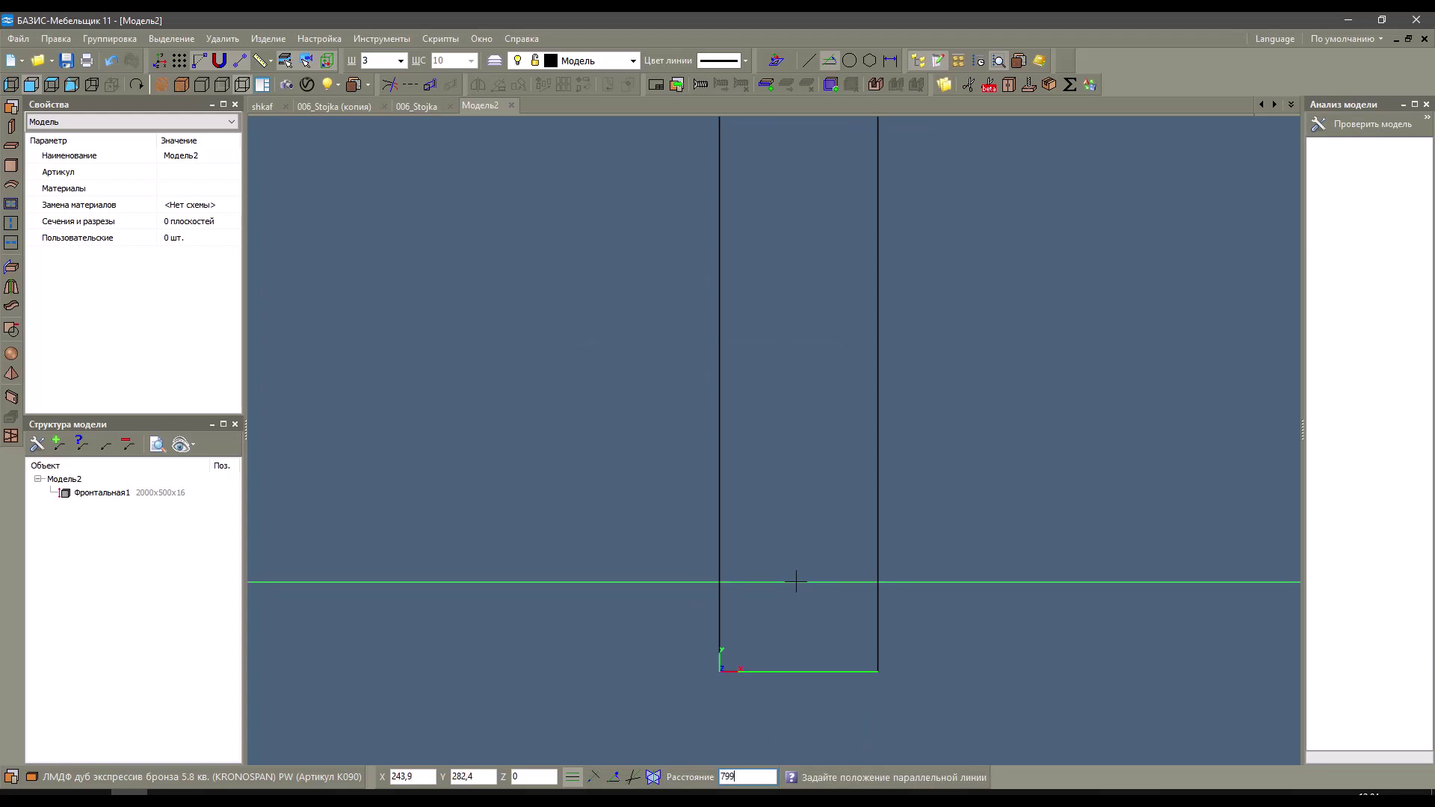
key("Return")
scroll(769, 441, "down", 2)
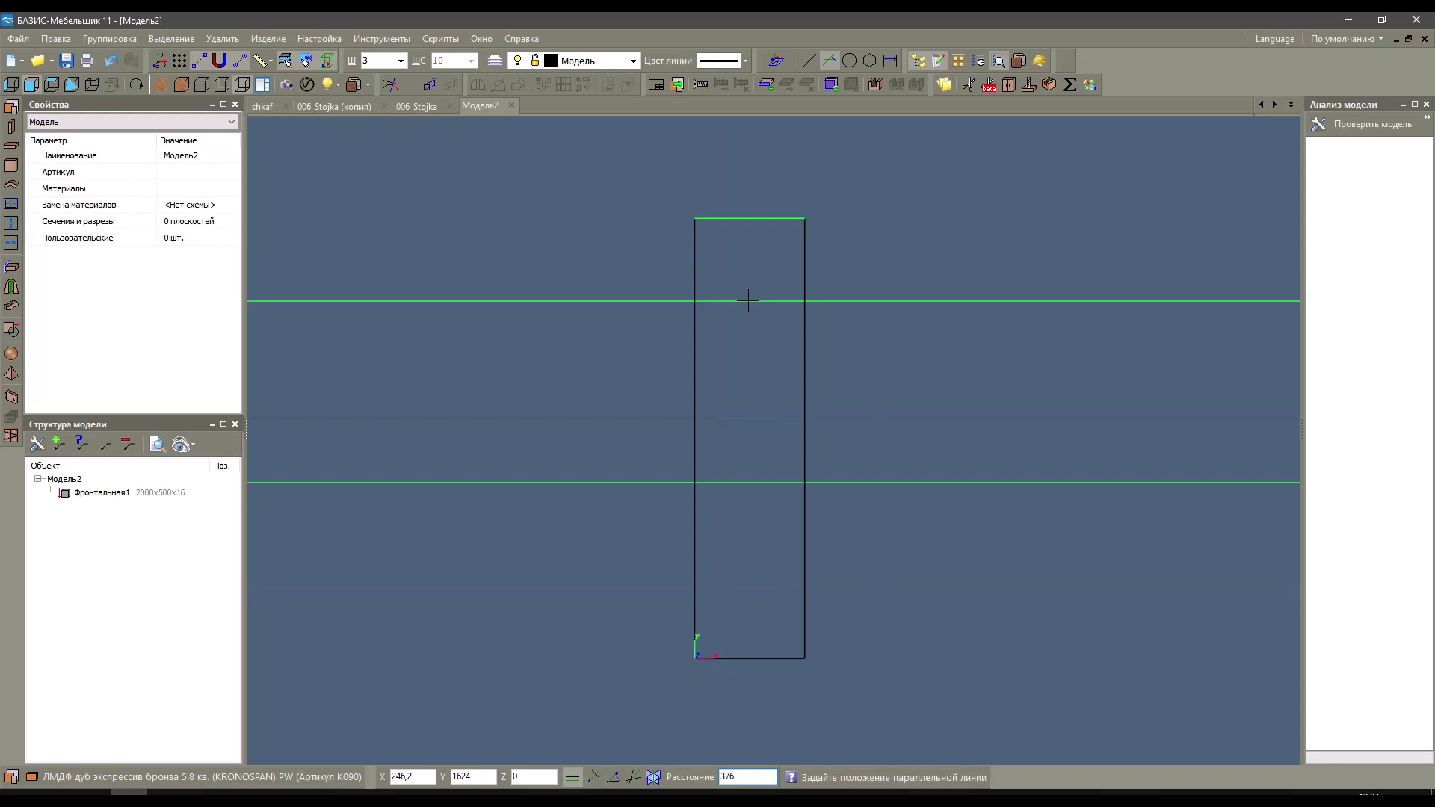
type("800")
key("Return")
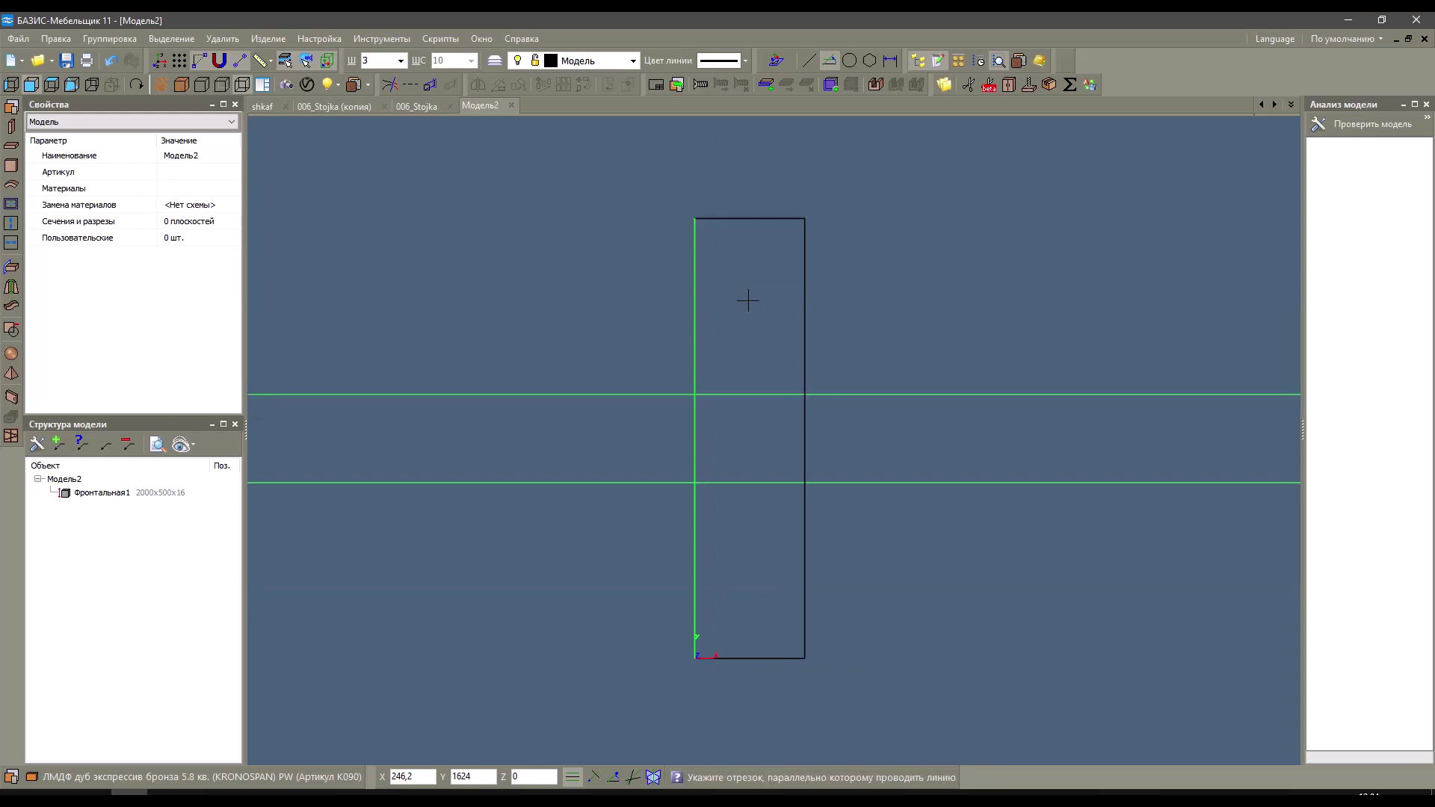
Add a guide line 100 from the left edge and open fittings selection for Фронтальная1.
left_click(748, 301)
type("100")
key("Return")
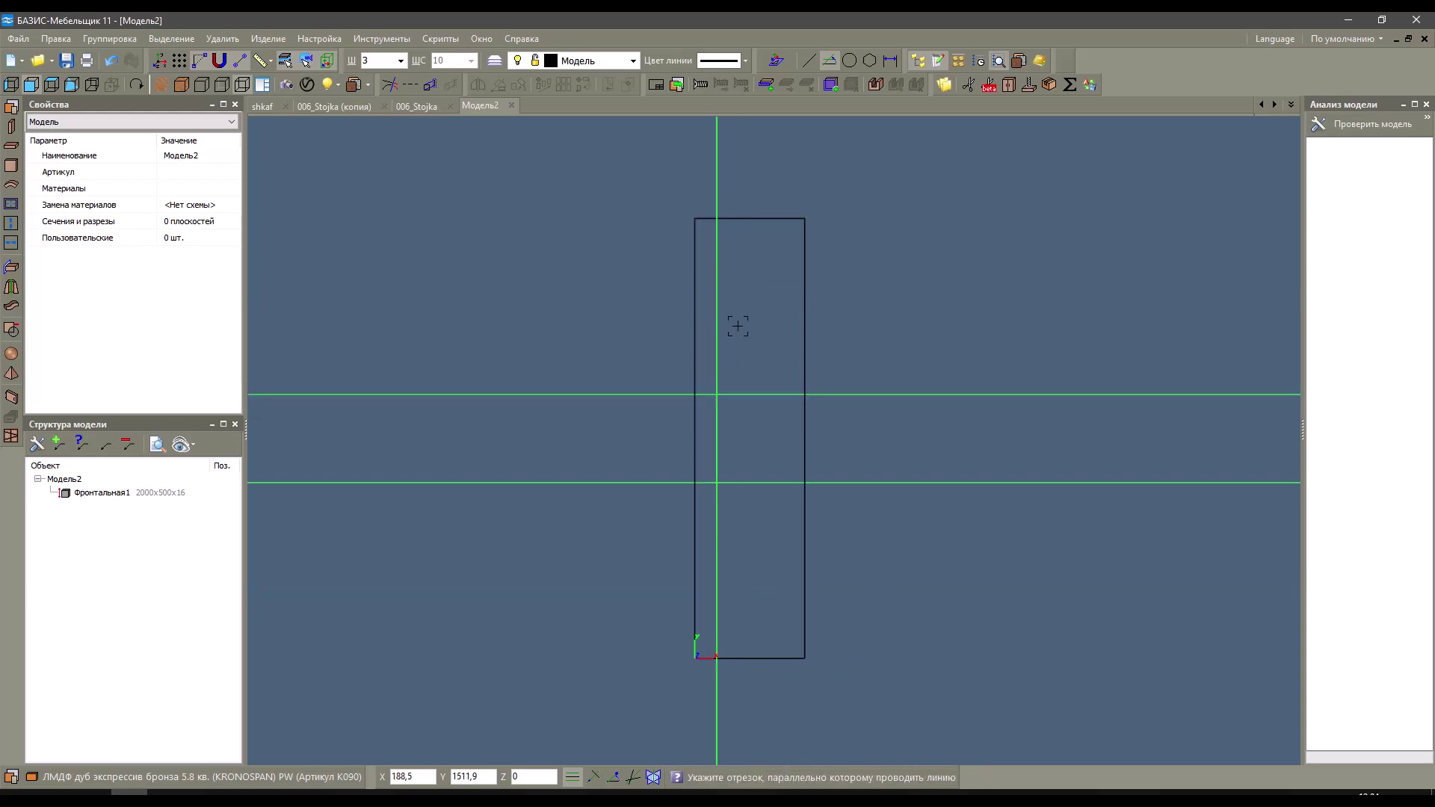
key("Escape")
scroll(707, 380, "up", 4)
right_click(770, 343)
middle_click_drag(794, 224, 794, 311)
left_click(789, 133)
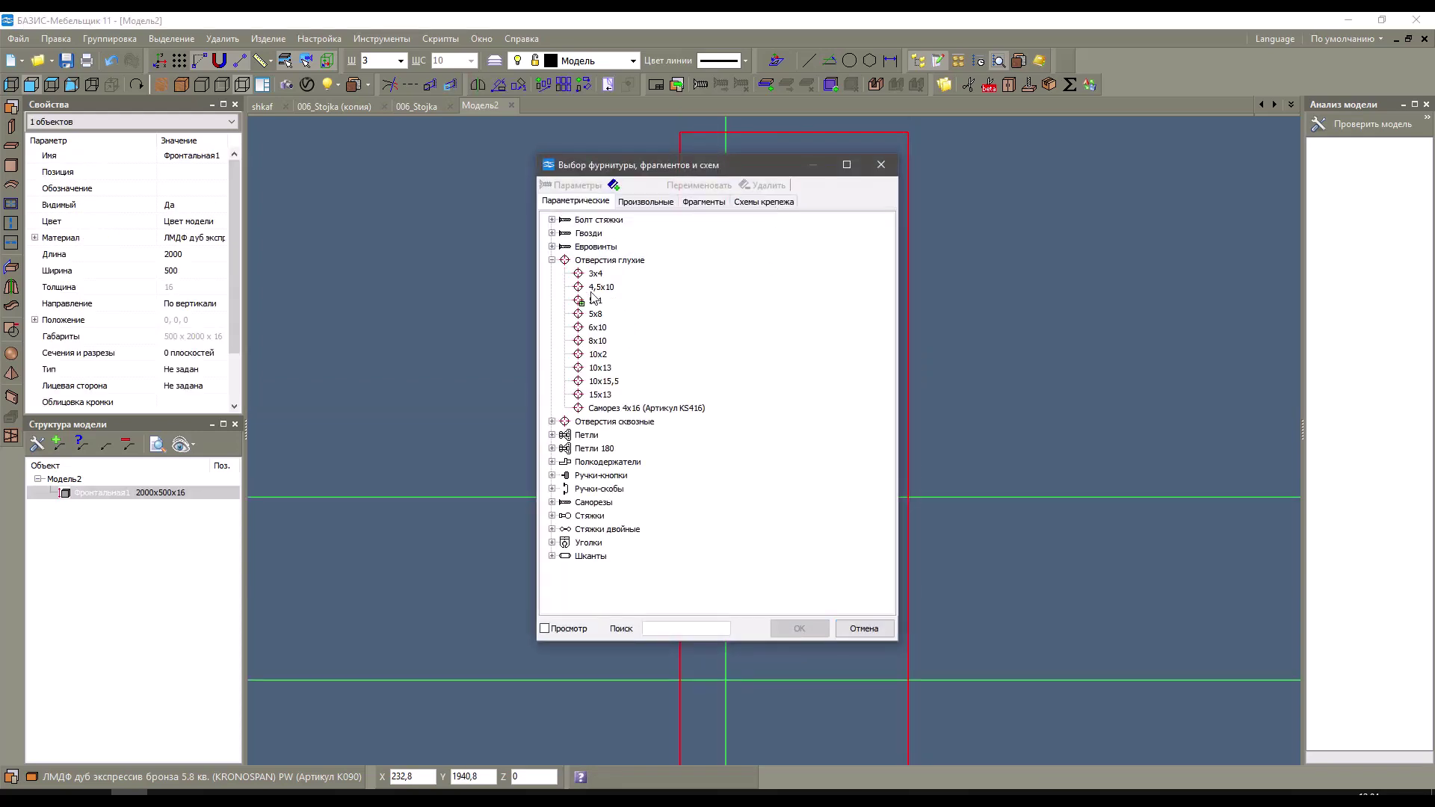
Drill two 10x2 blind holes at the guide-line intersections, then open Параметры изделия.
double_click(599, 355)
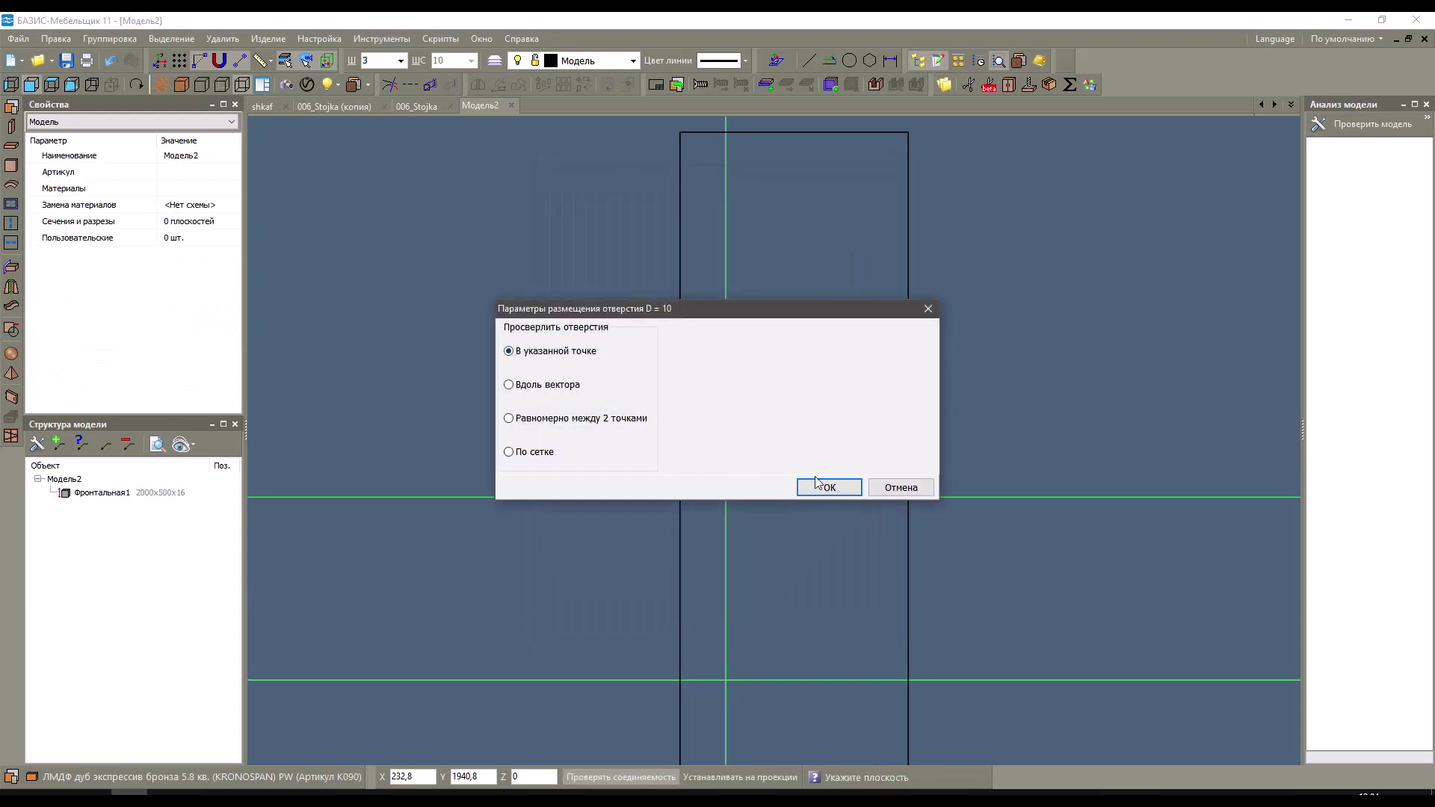
left_click(825, 485)
scroll(724, 497, "up", 3)
left_click(725, 499)
scroll(736, 302, "down", 5)
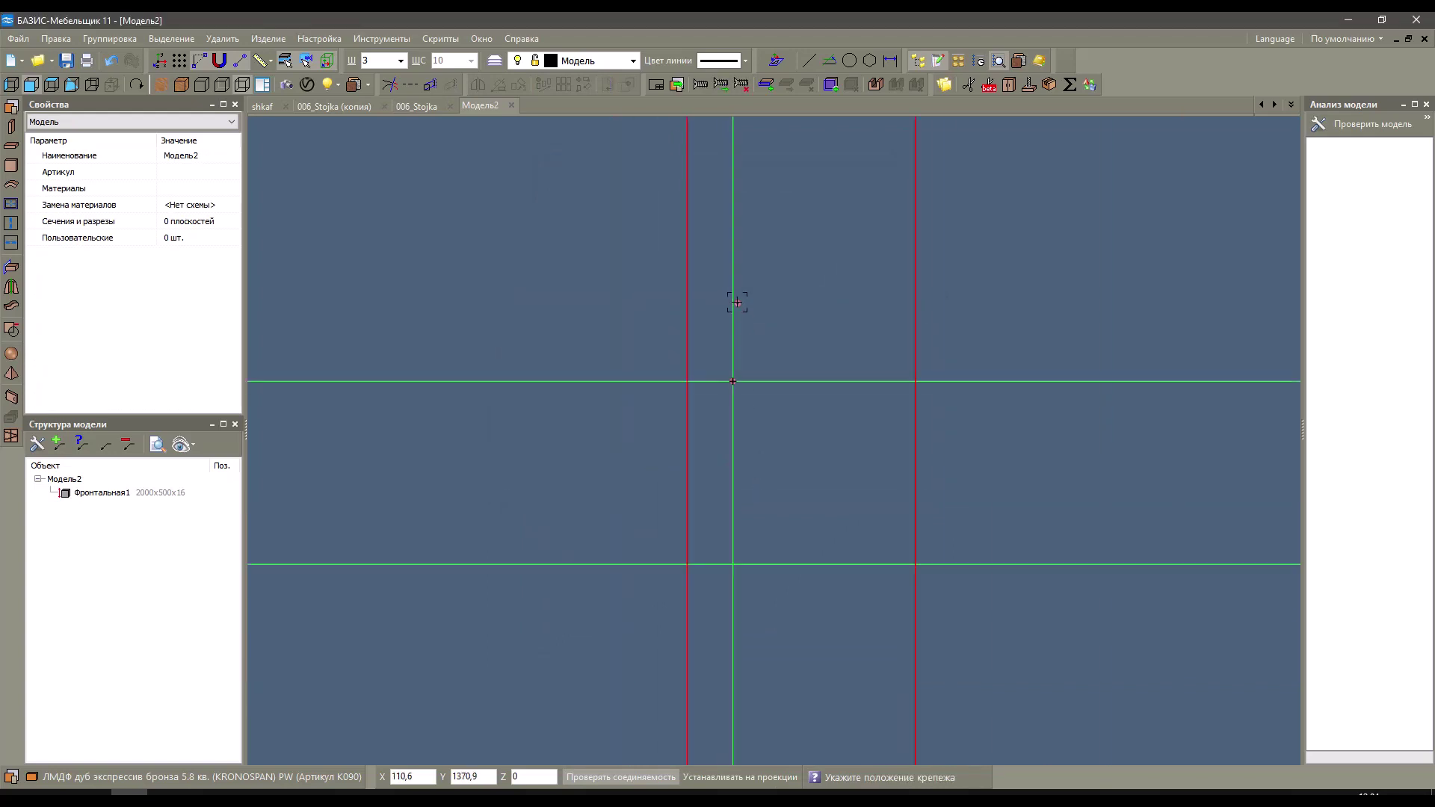
scroll(726, 533, "up", 4)
left_click(738, 597)
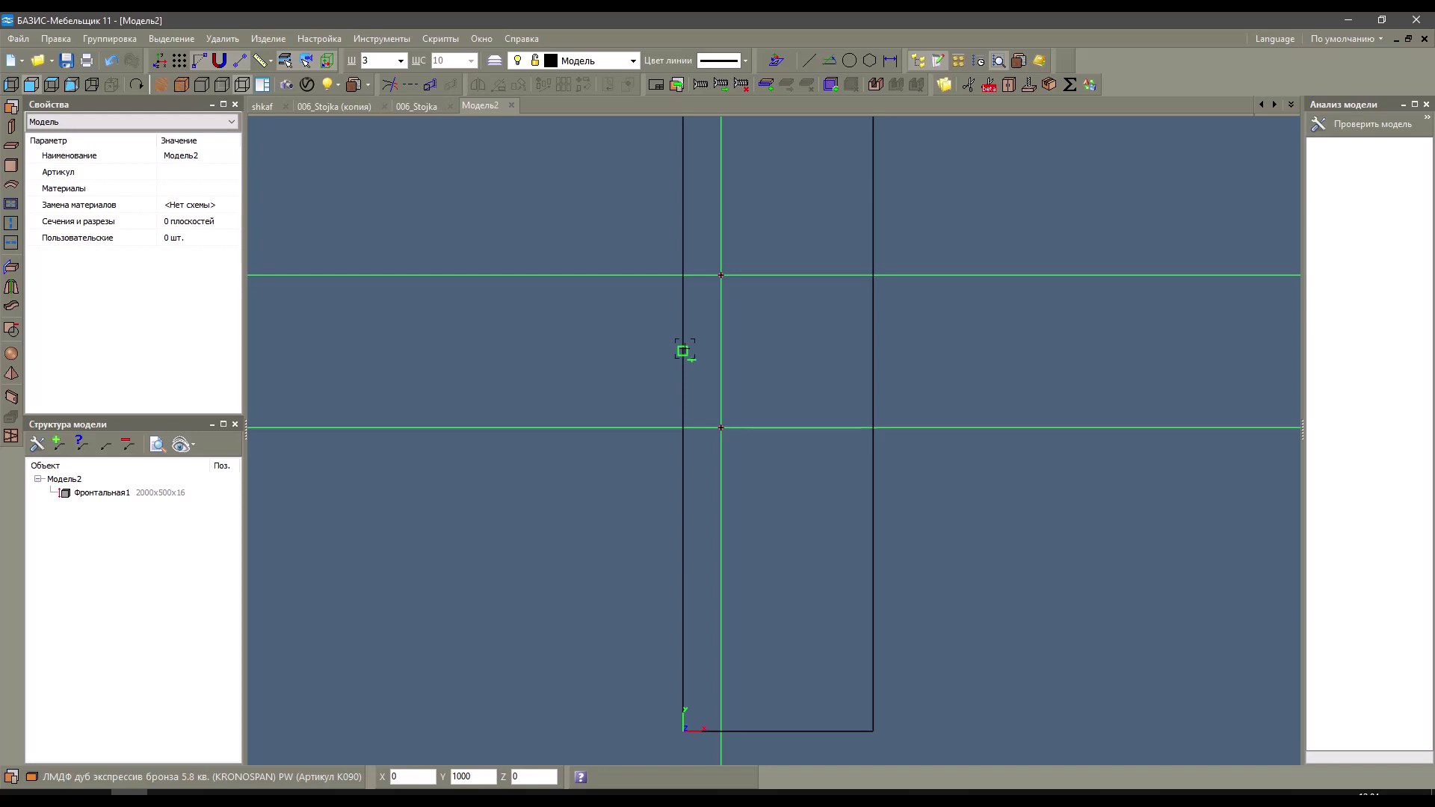
key("alt+Return")
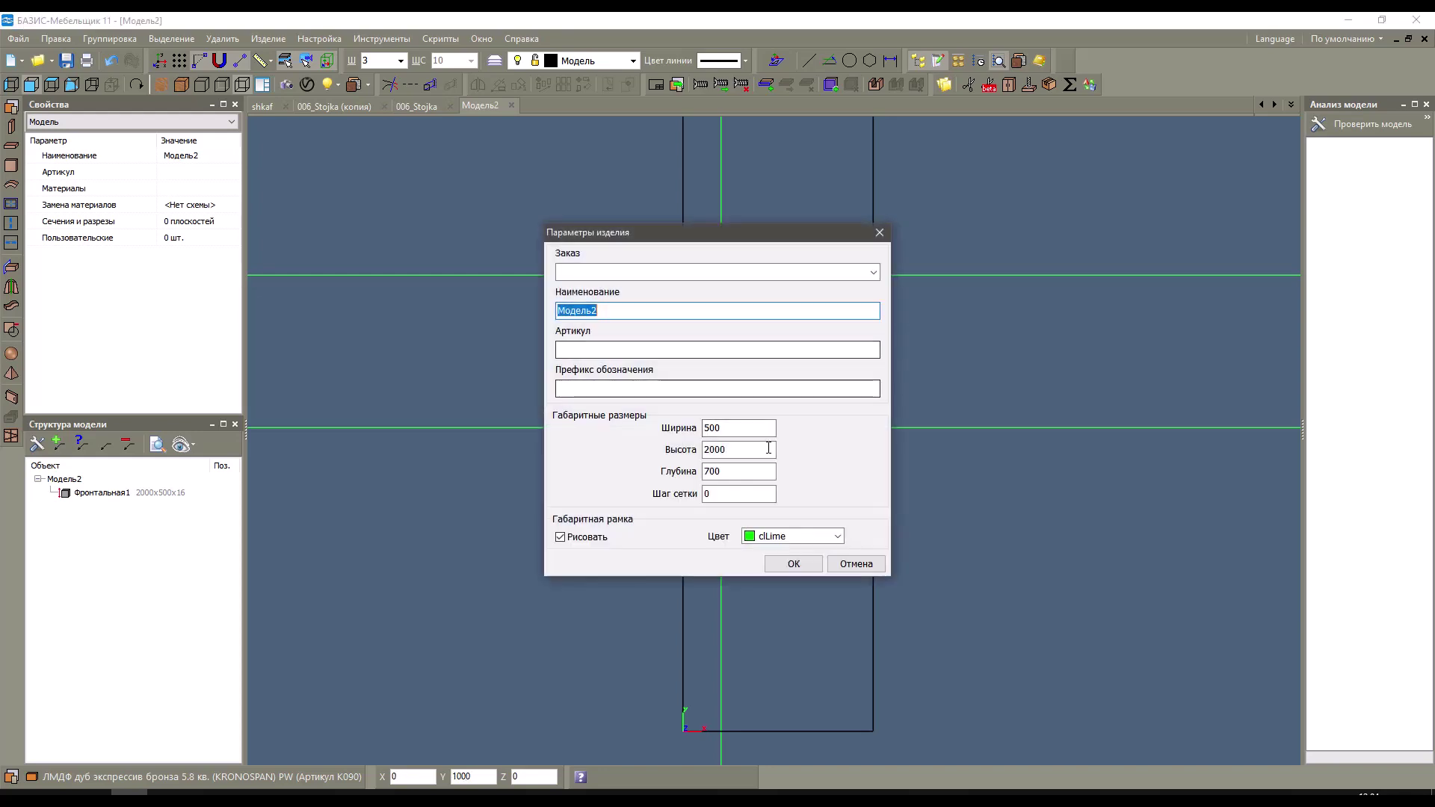
Lower the product height, then stretch Фронтальная1's top by Dy -399 to make it 1601 high.
left_click_drag(768, 448, 636, 430)
type("1601")
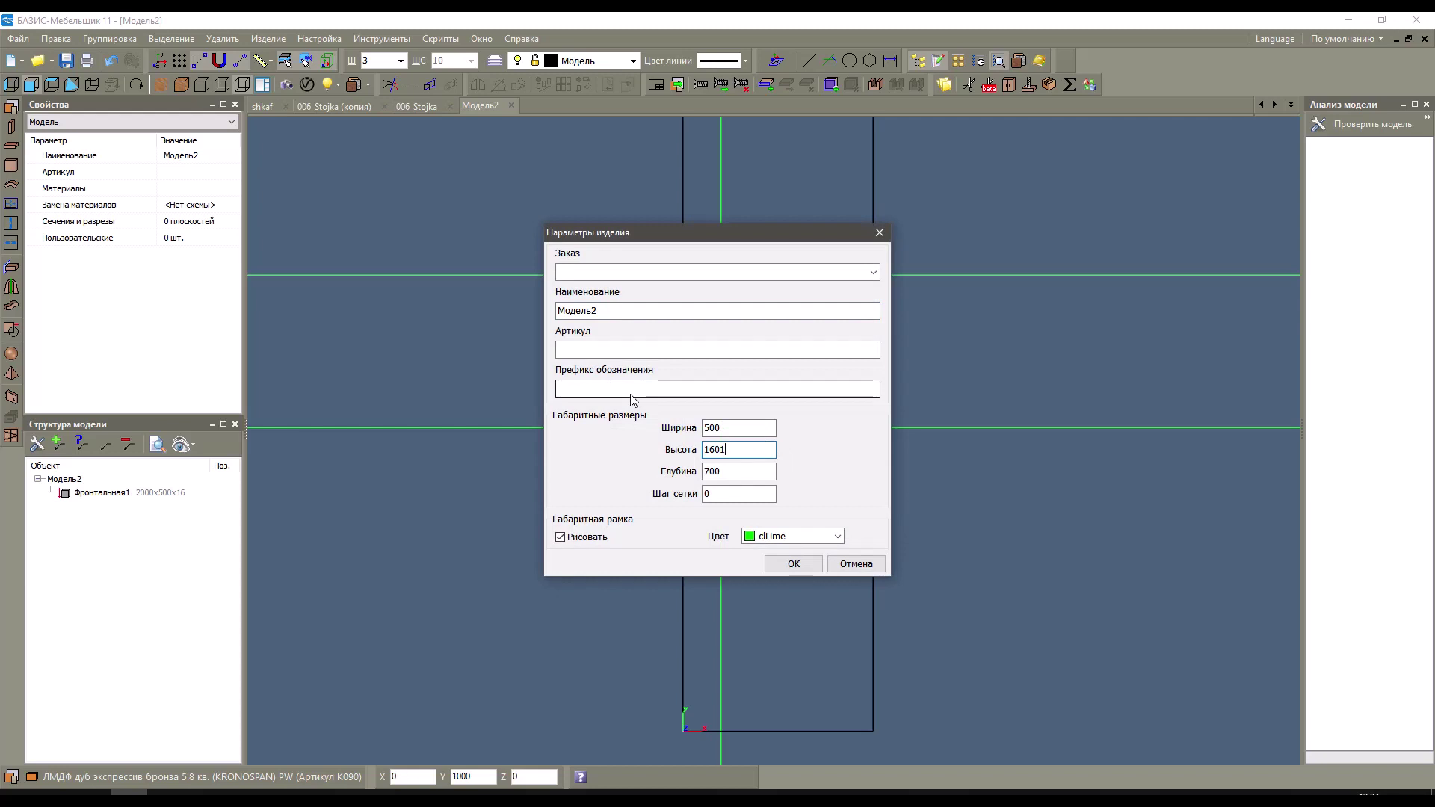
left_click(793, 564)
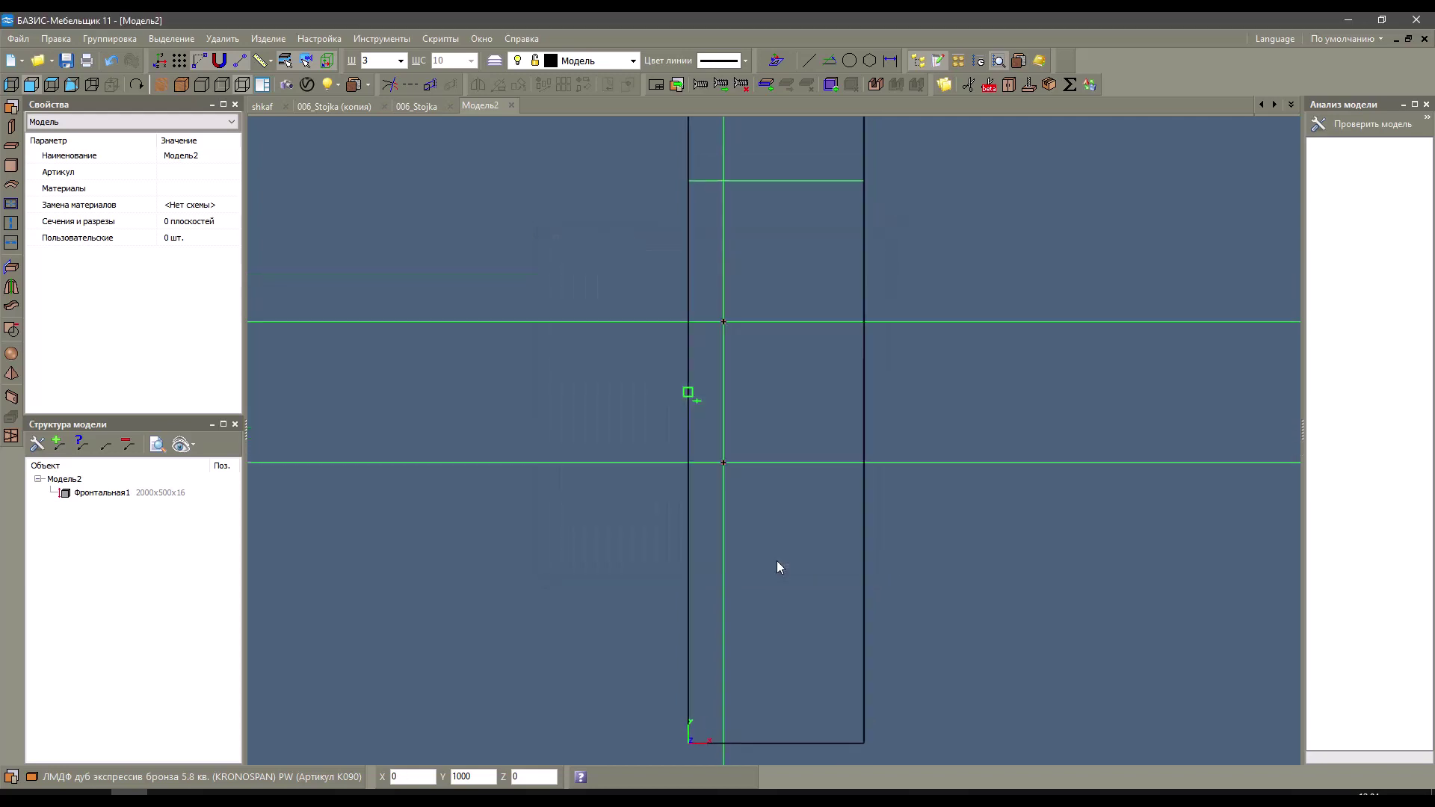
left_click_drag(618, 167, 916, 418)
left_click(694, 177)
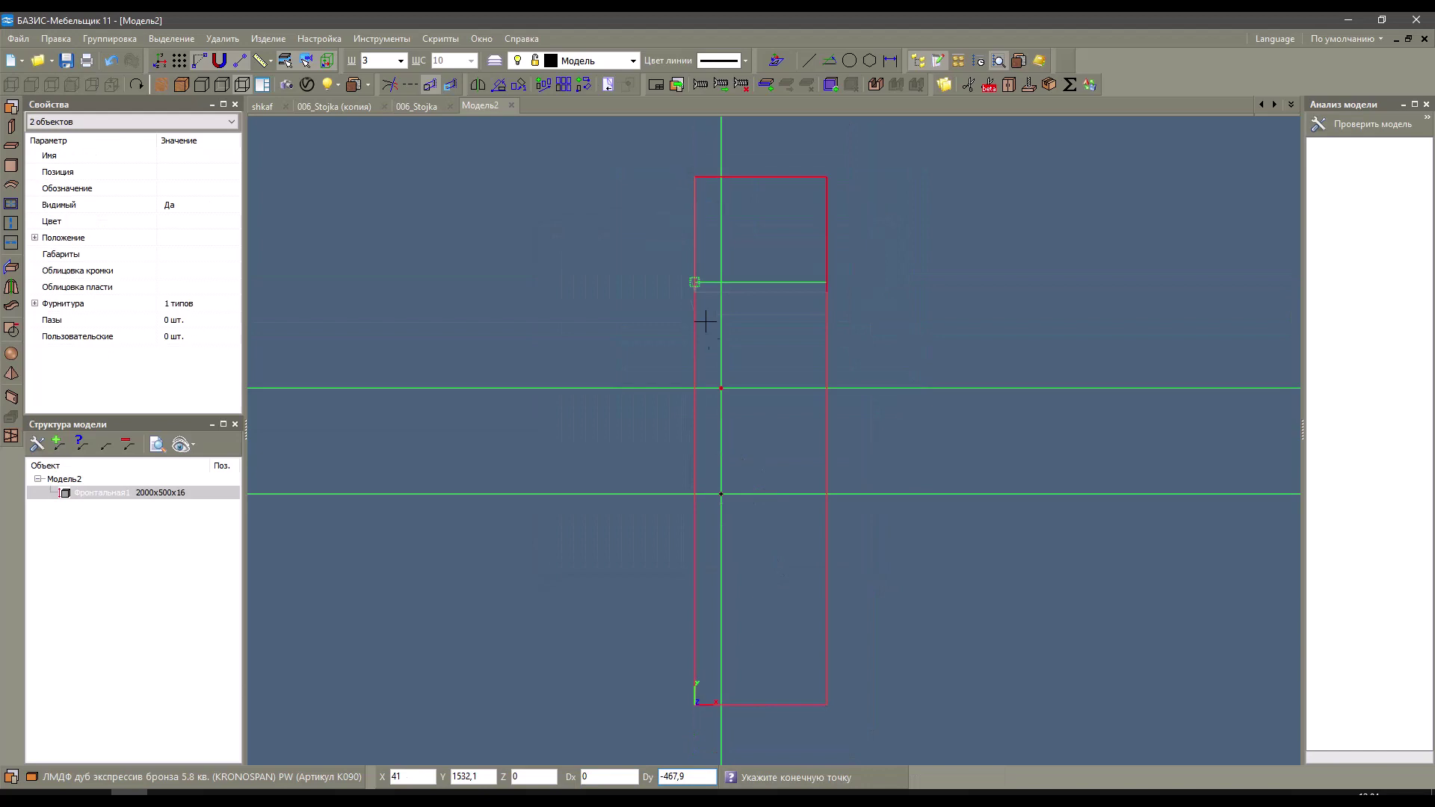
left_click(694, 282)
scroll(719, 418, "up", 8)
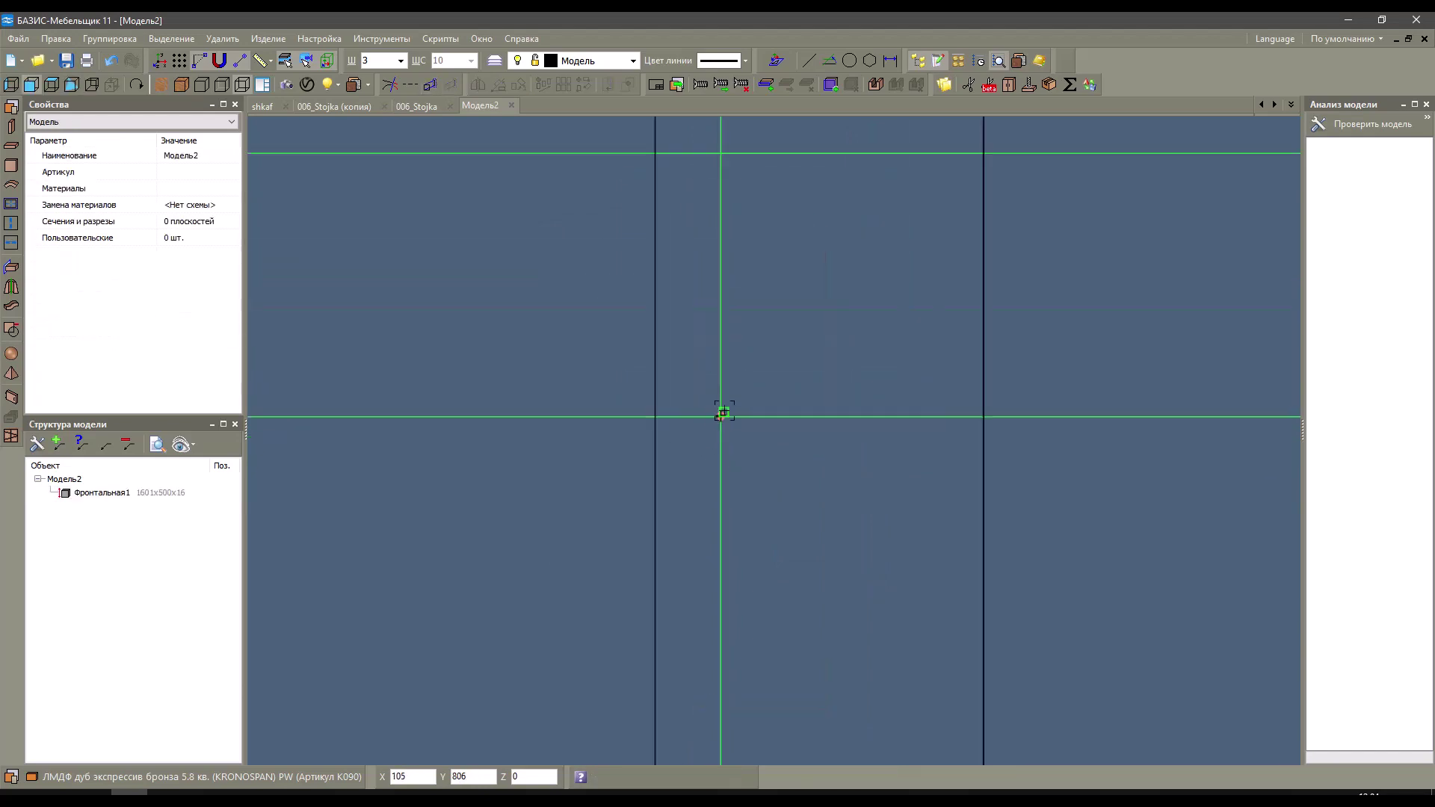
Move the upper hole on the Фронтальная1 panel.
scroll(714, 415, "up", 3)
left_click(714, 408)
left_click(713, 407)
scroll(713, 406, "down", 2)
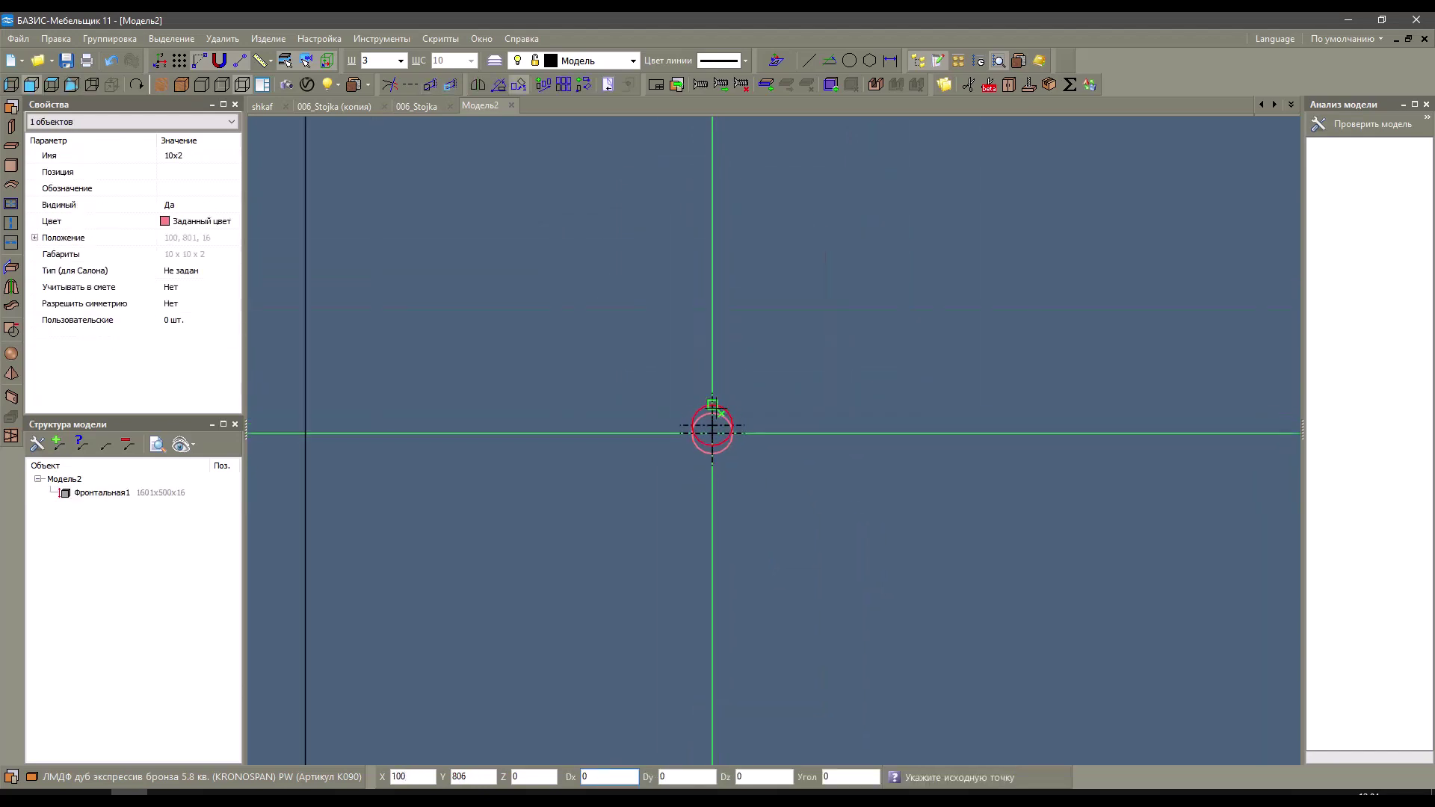
scroll(734, 293, "down", 8)
key("Escape")
Start a parallel guide from the panel's bottom edge, then cancel it.
key("l")
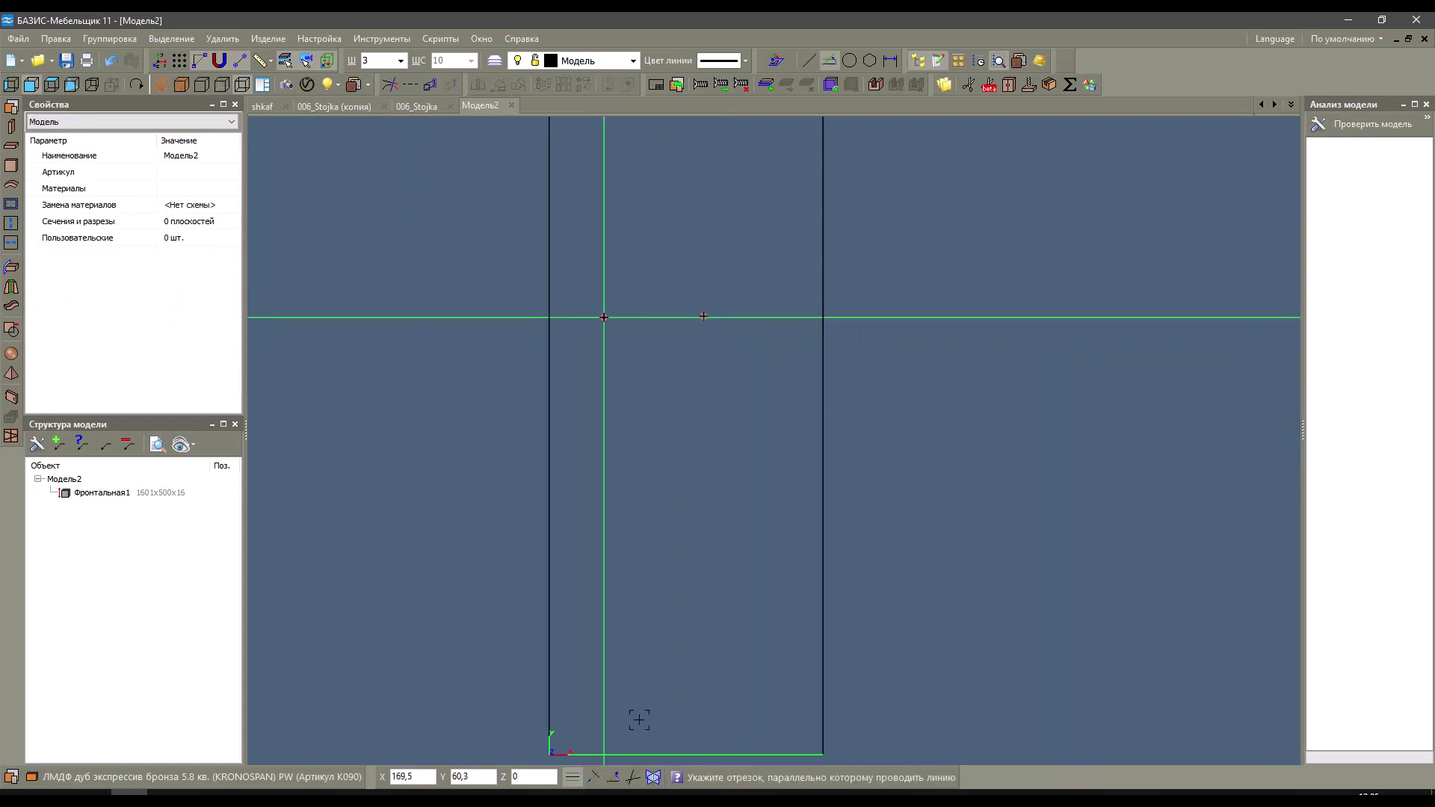
left_click(637, 725)
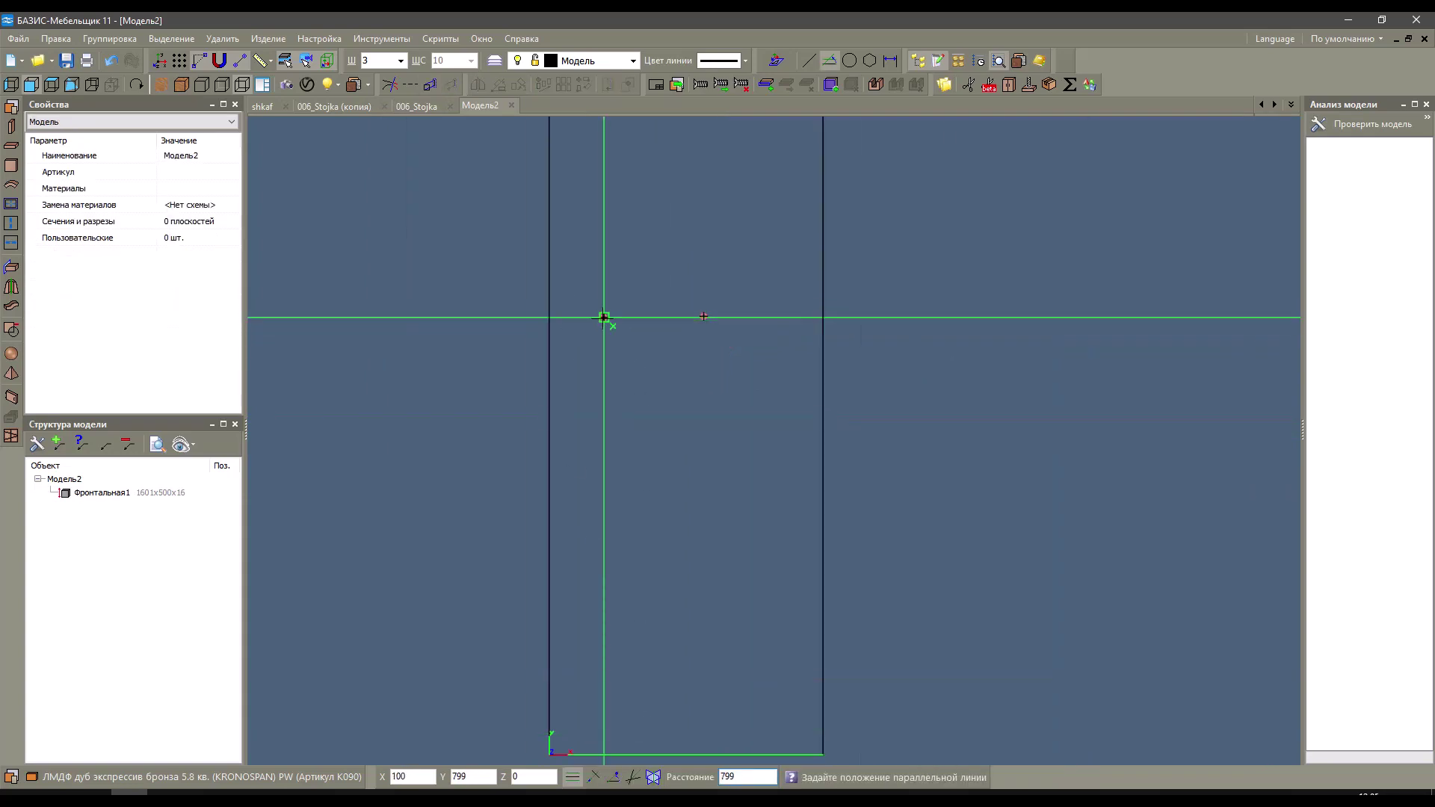
scroll(604, 317, "up", 3)
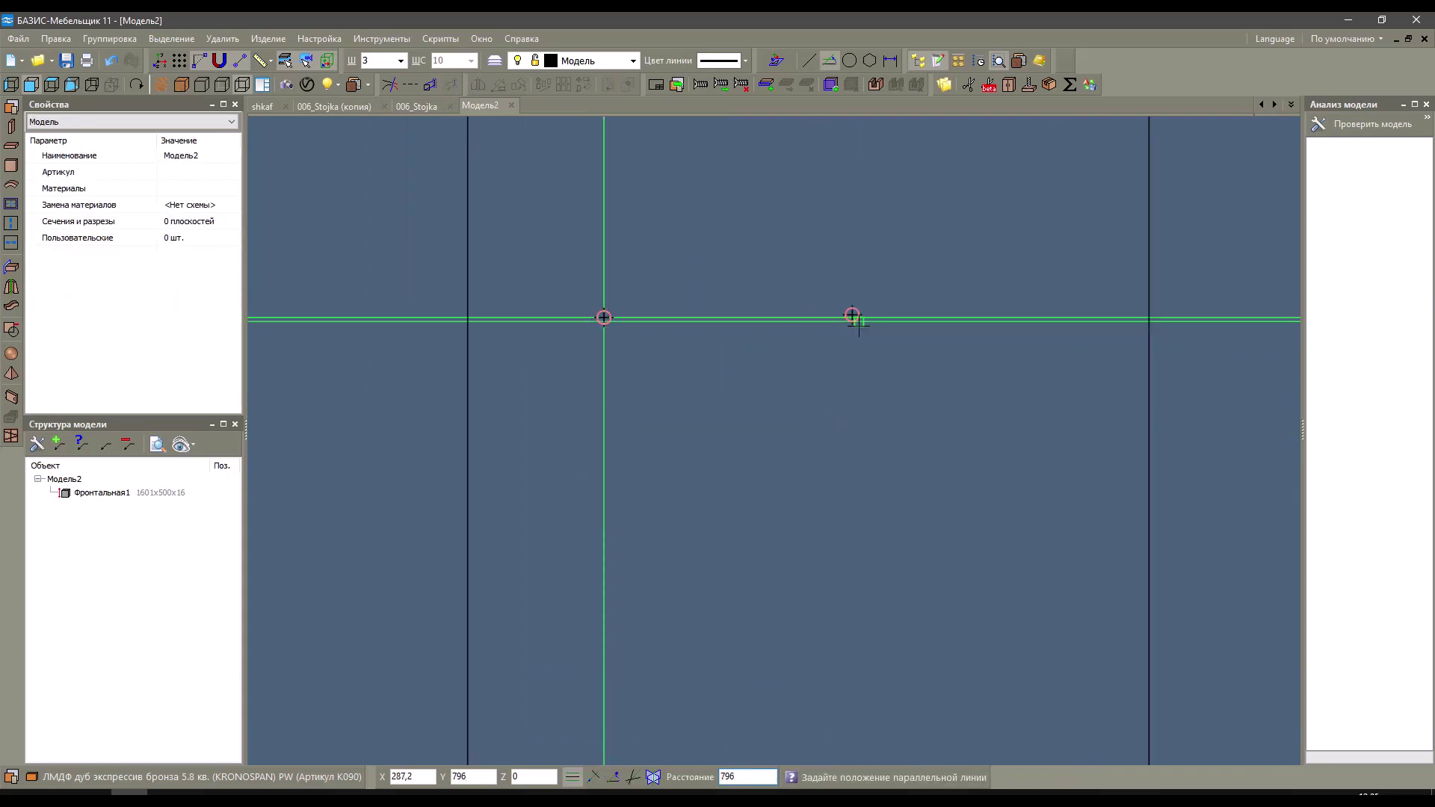
scroll(849, 315, "up", 2)
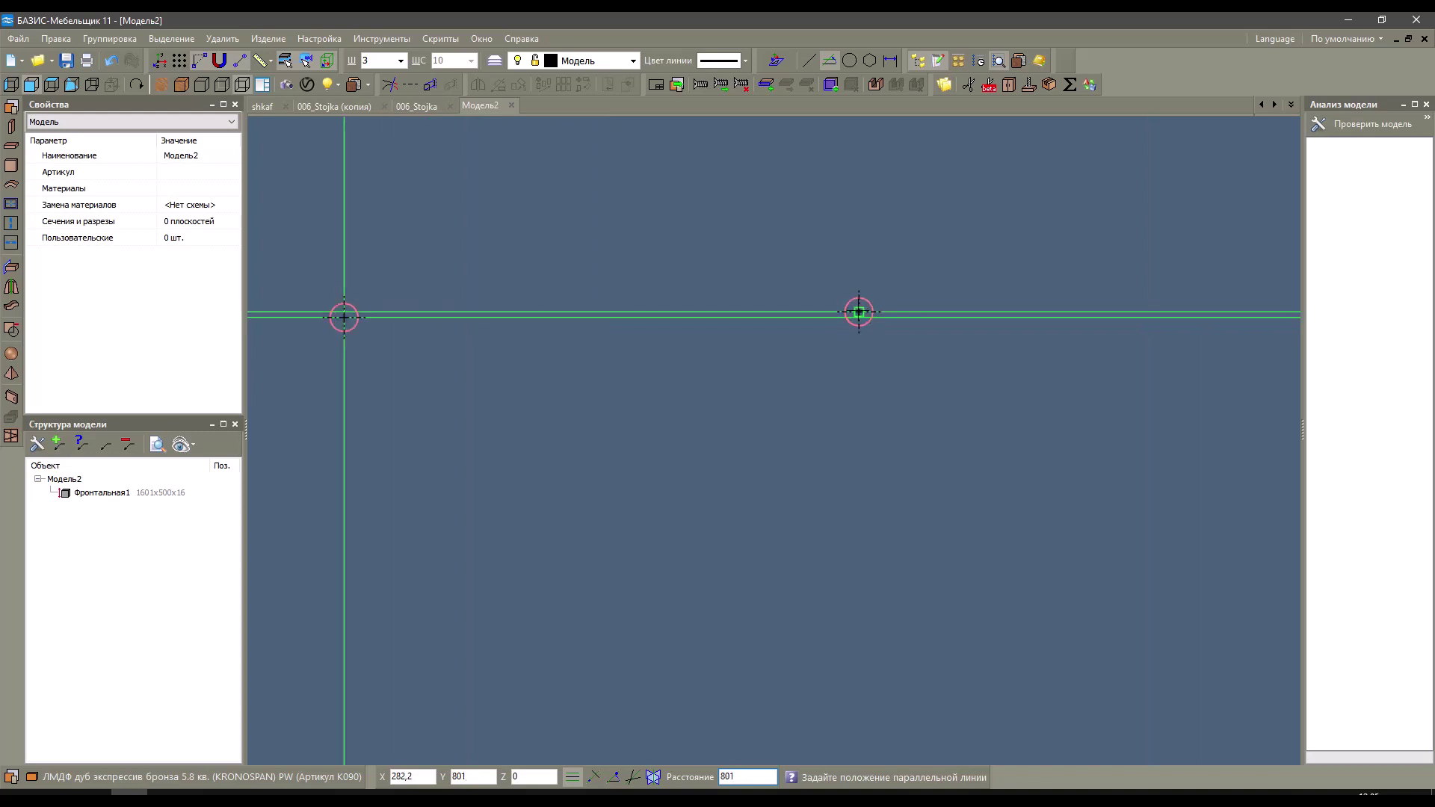
scroll(859, 312, "up", 1)
scroll(858, 313, "down", 3)
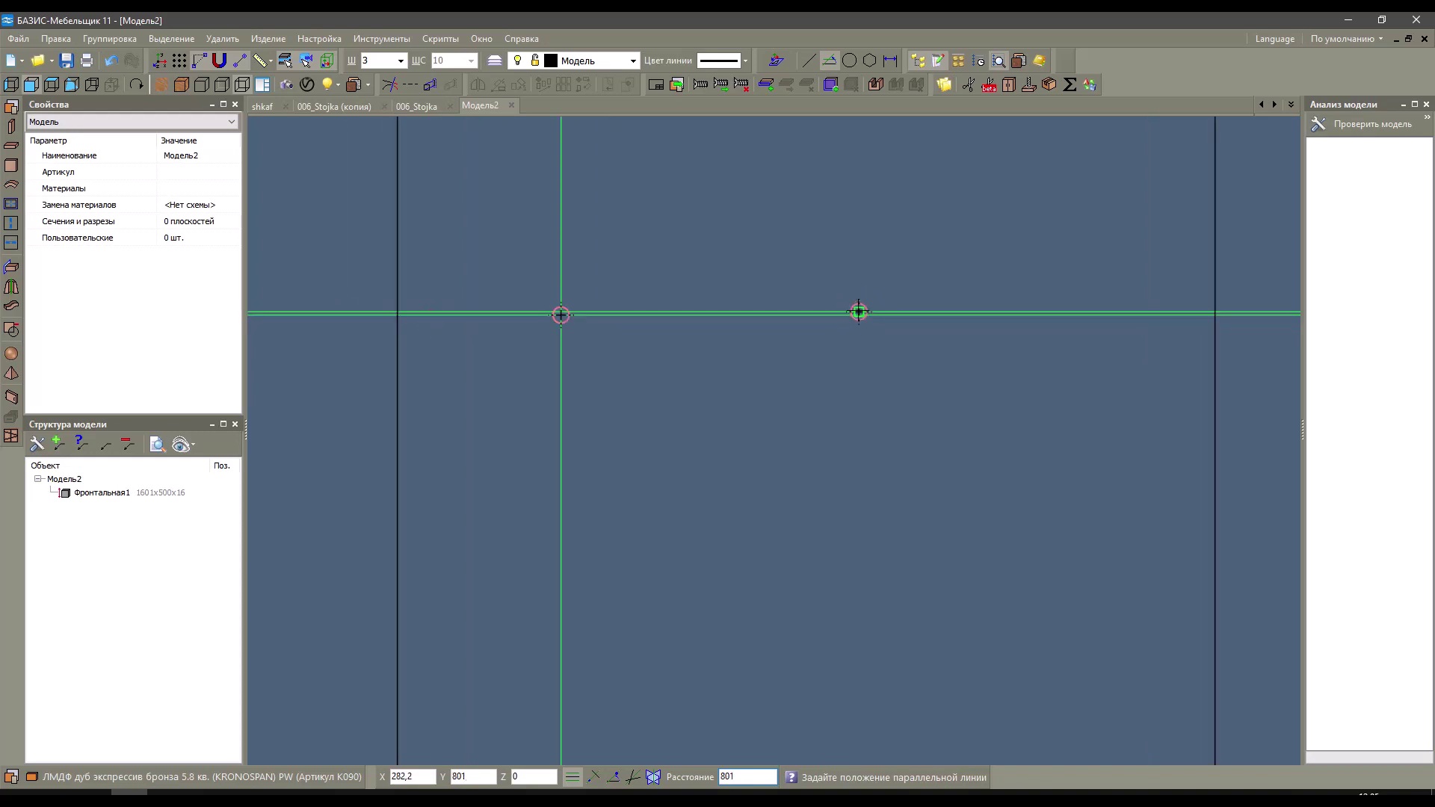
key("Escape")
key("Escape")
scroll(859, 312, "down", 3)
scroll(858, 312, "up", 3)
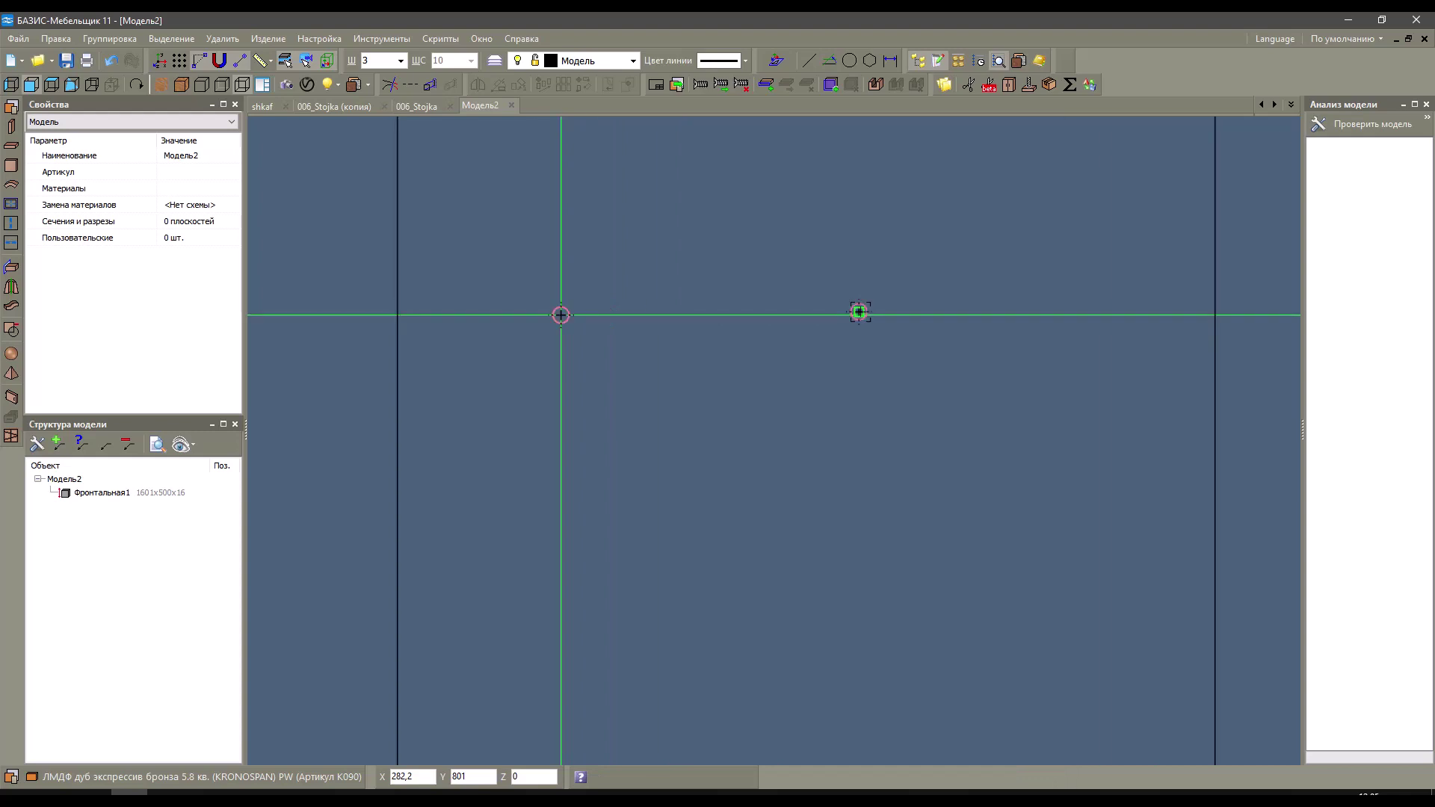
scroll(859, 312, "down", 2)
scroll(859, 311, "down", 2)
Draw a parallel guide line 800 above the panel's bottom edge.
key("space")
left_click(910, 711)
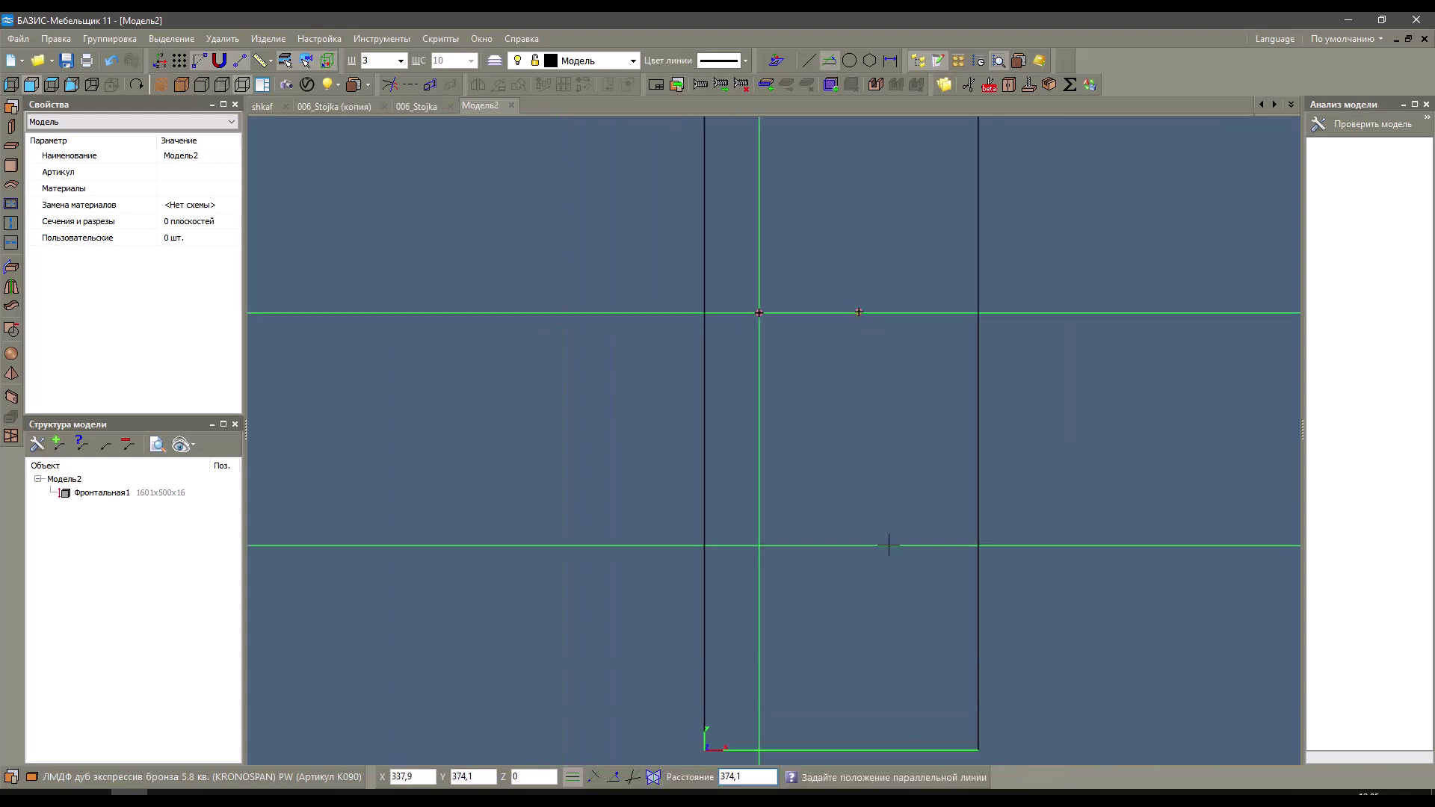
type("800")
key("Return")
key("Escape")
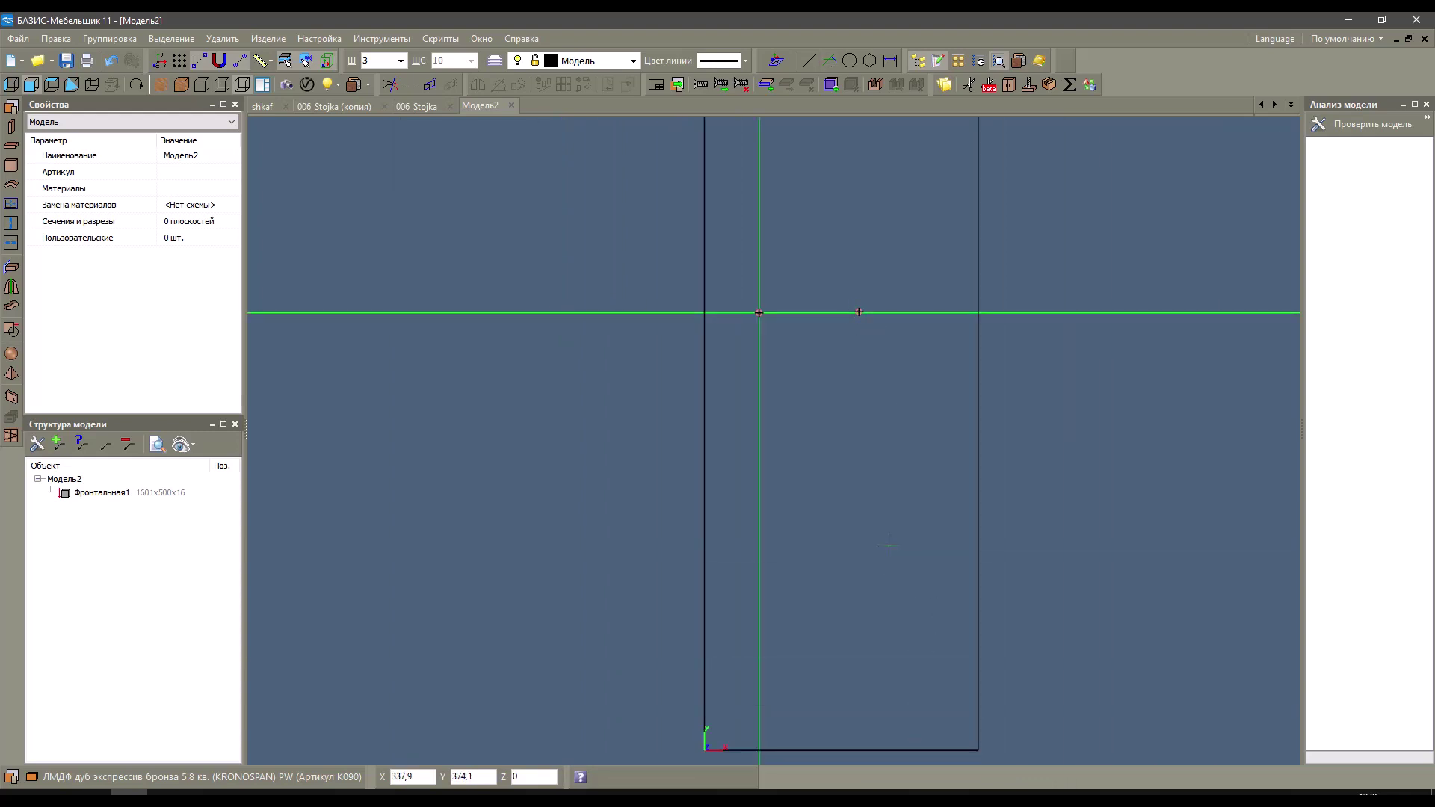
key("space")
scroll(823, 312, "up", 1)
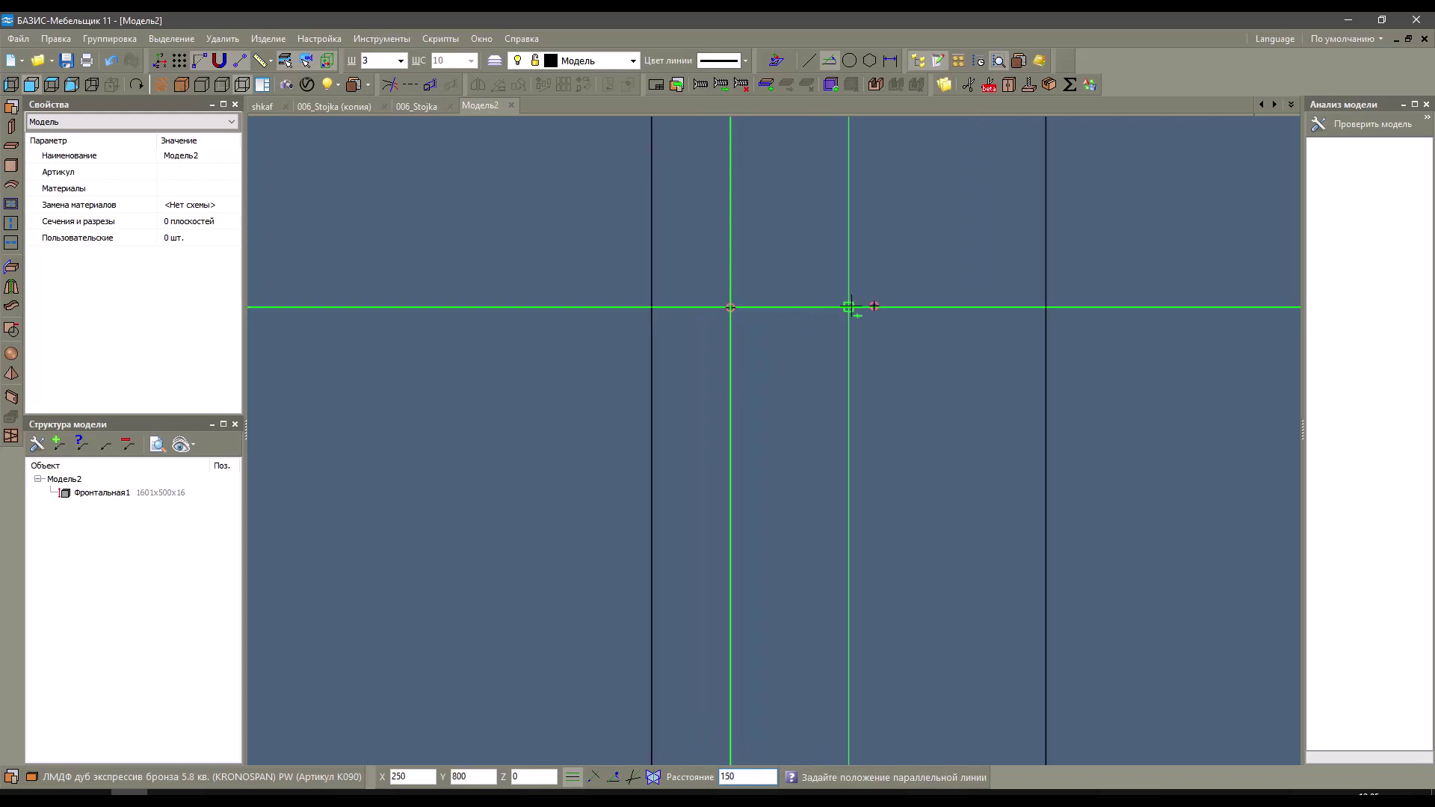
key("Escape")
scroll(825, 290, "down", 5)
scroll(822, 288, "up", 1)
Insert a 10x2 blind hole at X 250, Y 800 on the guide intersection.
key("f")
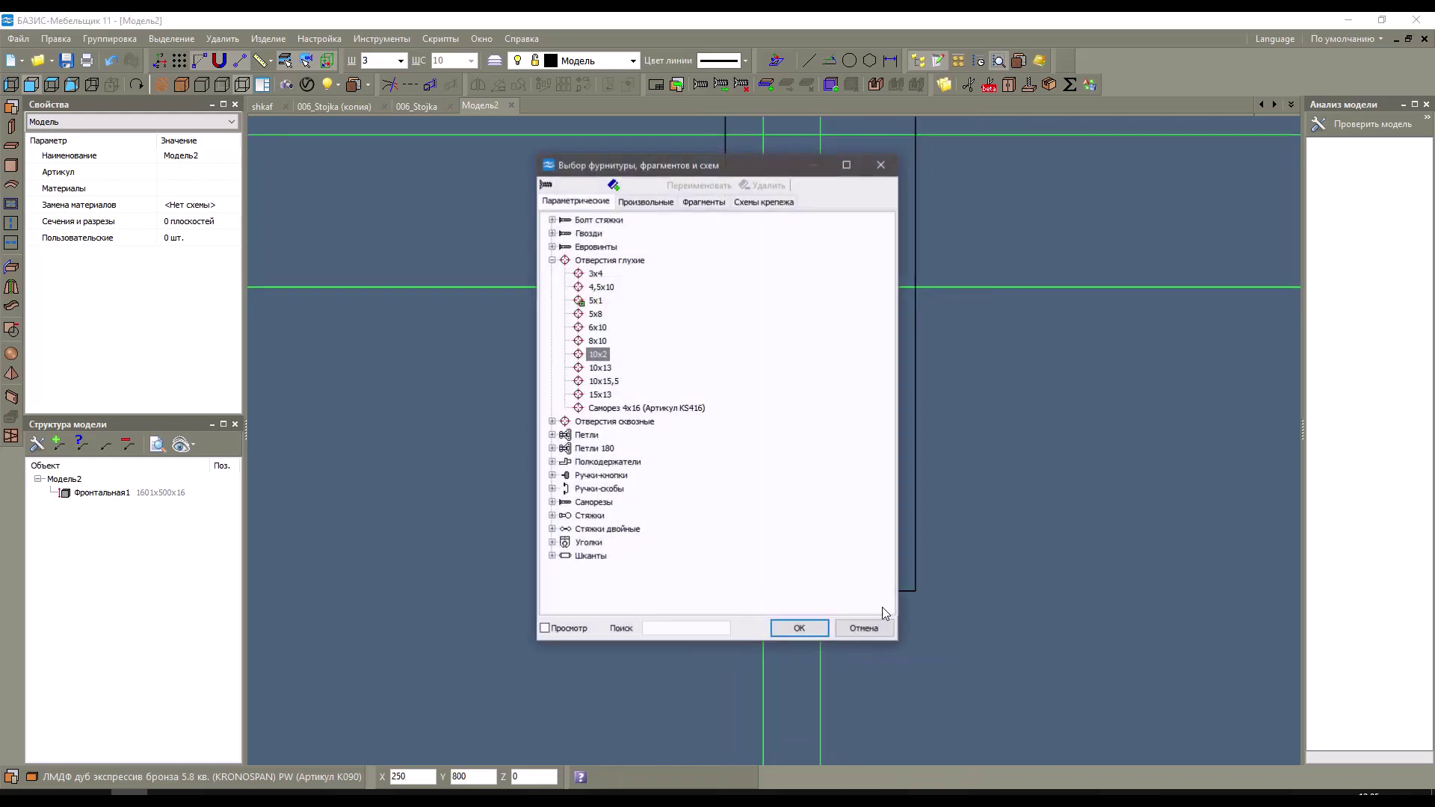
left_click(796, 626)
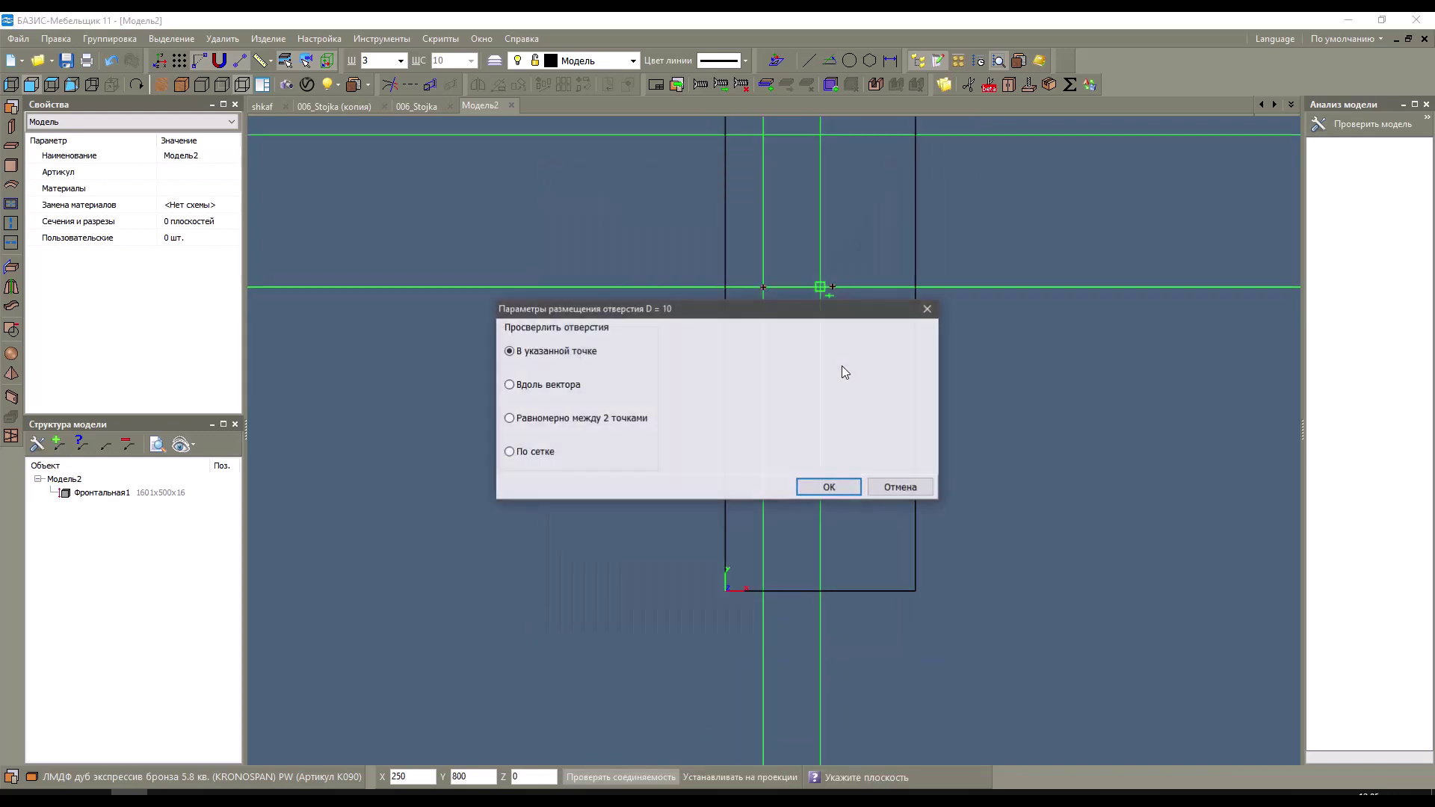
left_click(828, 487)
scroll(824, 274, "up", 3)
scroll(824, 273, "up", 5)
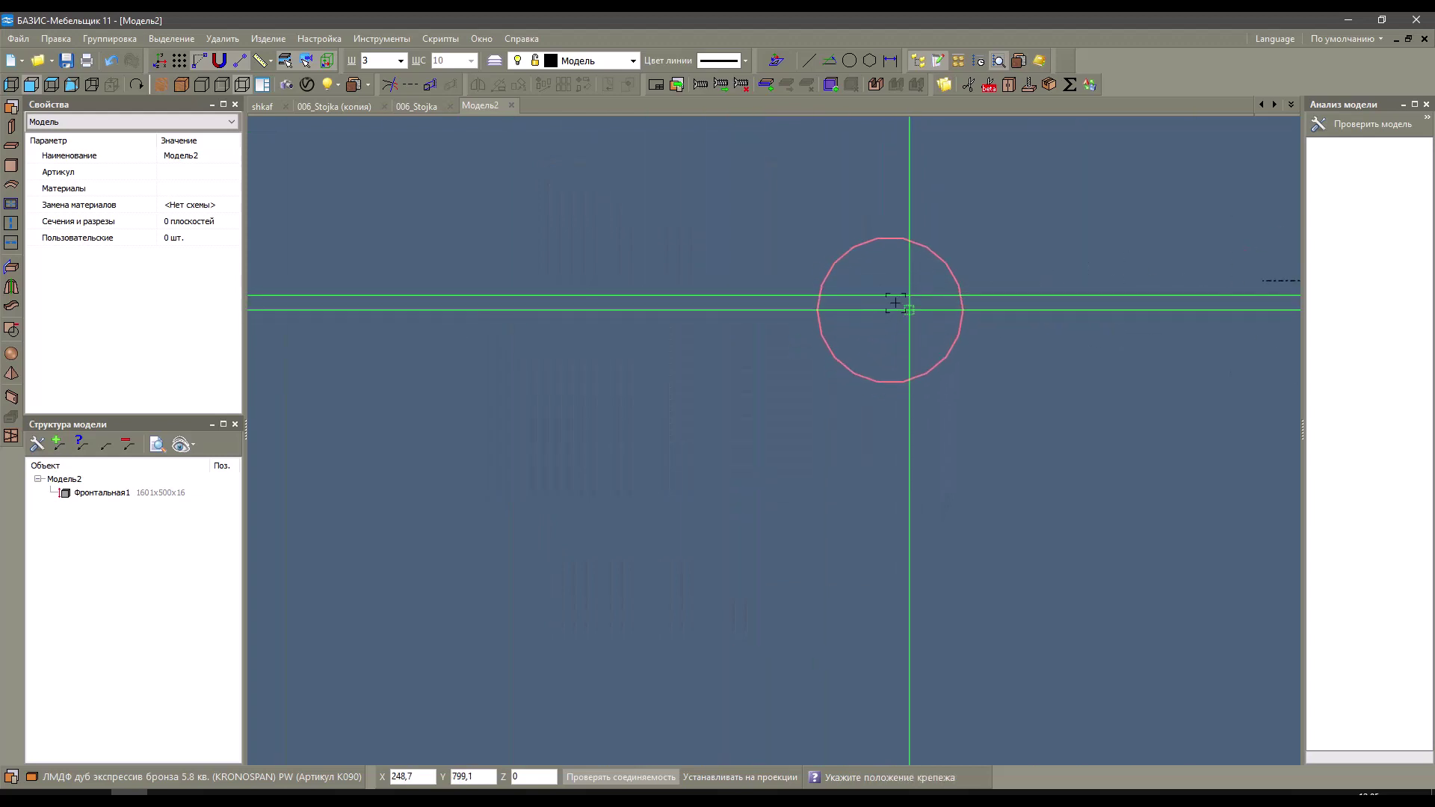
scroll(909, 296, "down", 1)
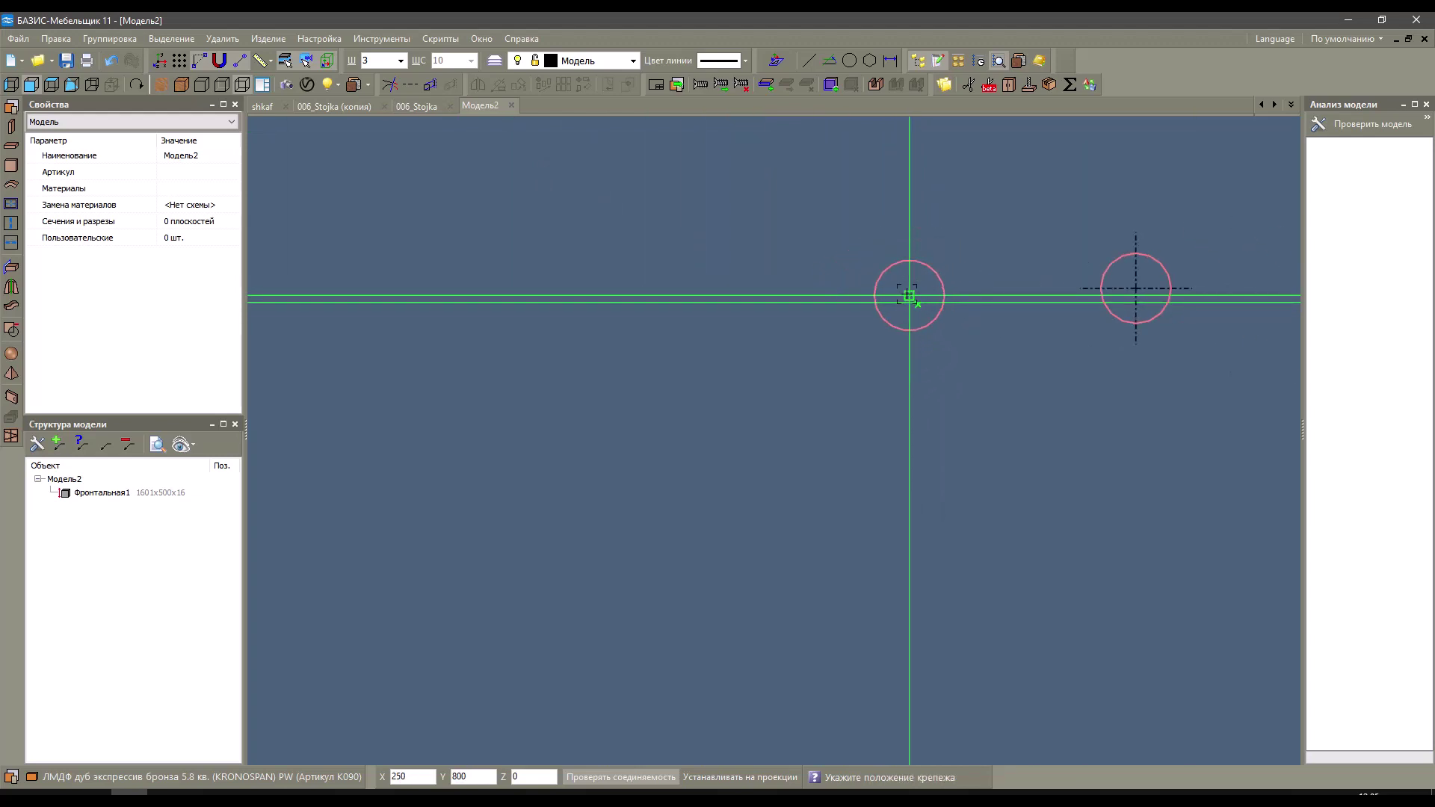
scroll(908, 299, "down", 2)
left_click(886, 303)
scroll(861, 307, "down", 3)
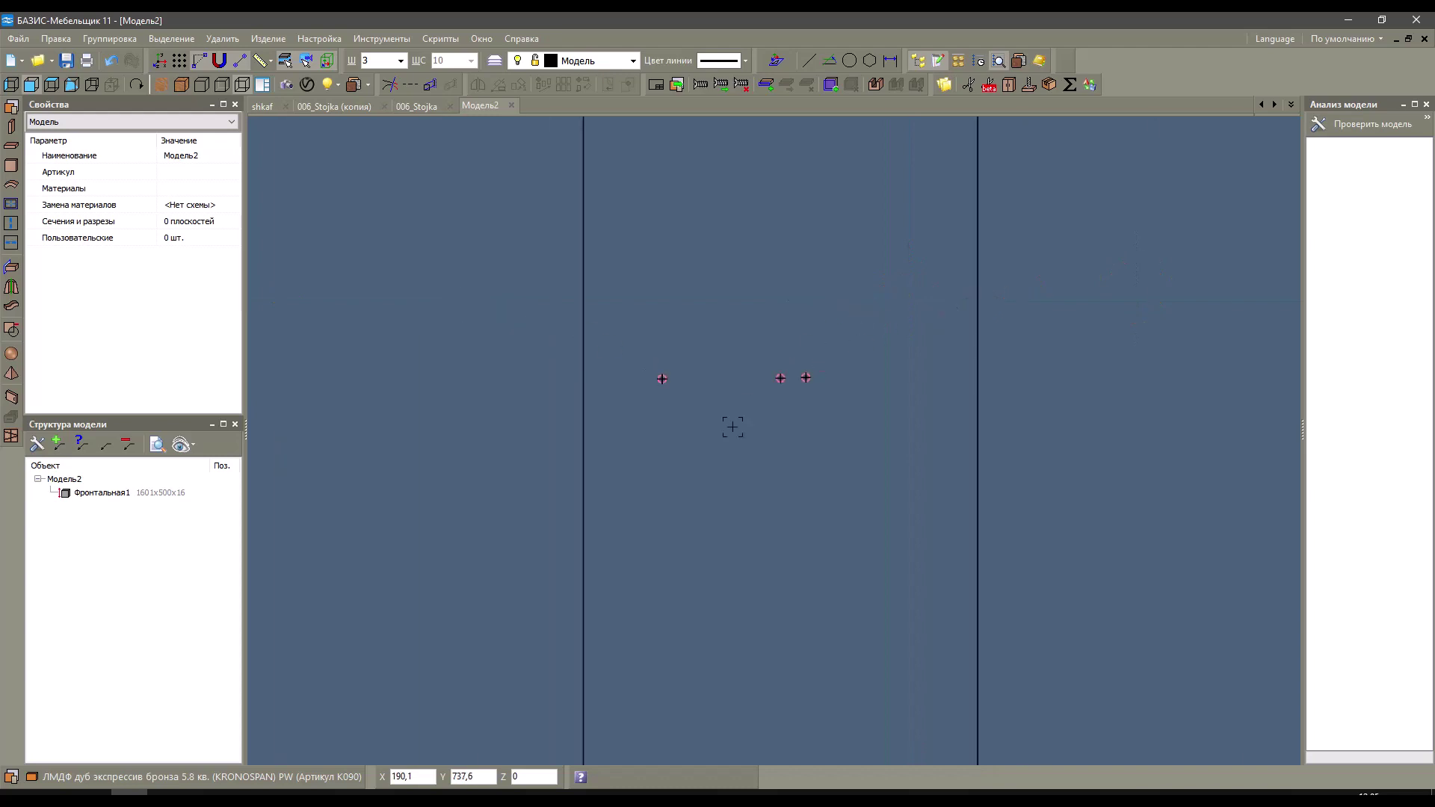
scroll(724, 346, "down", 2)
scroll(714, 329, "up", 1)
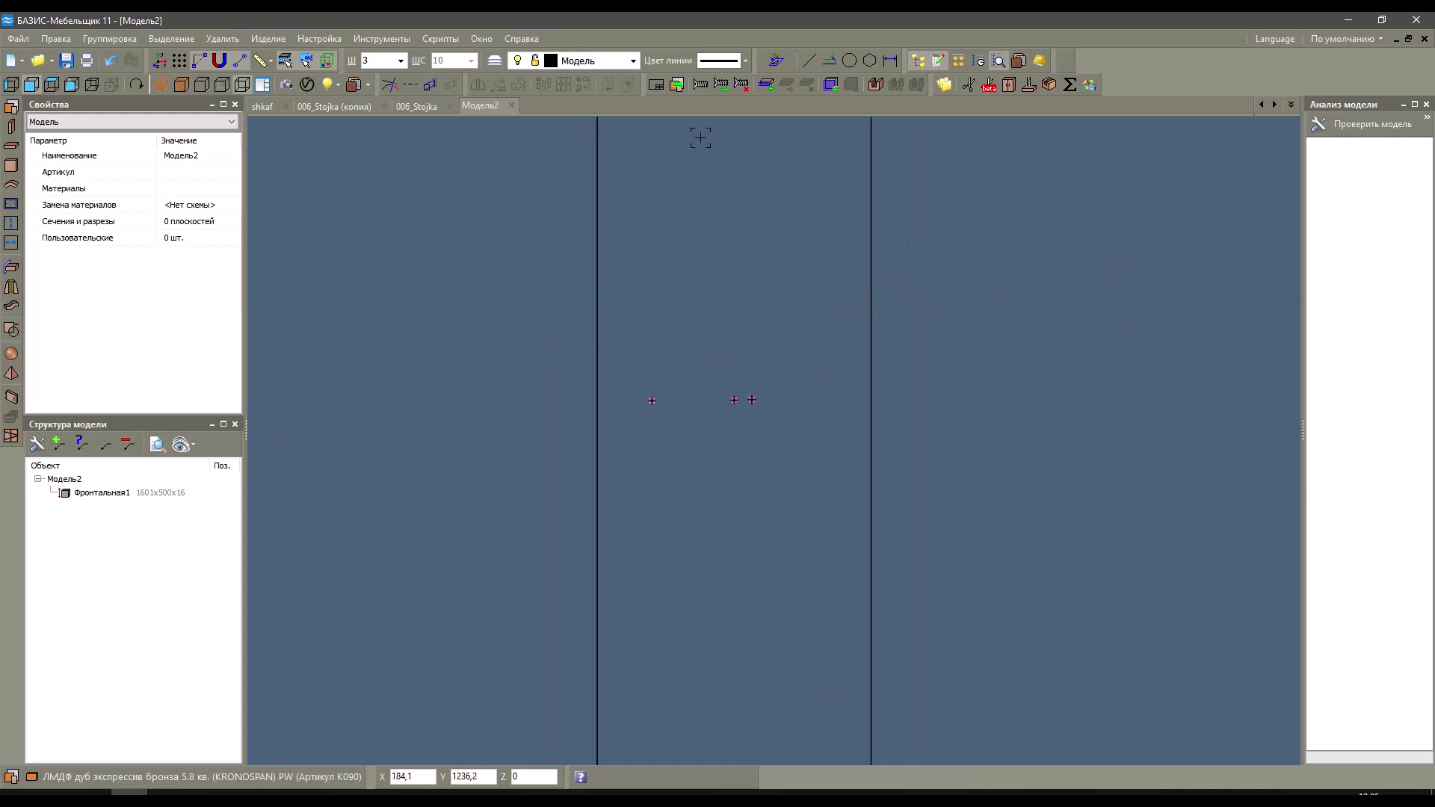
left_click(656, 84)
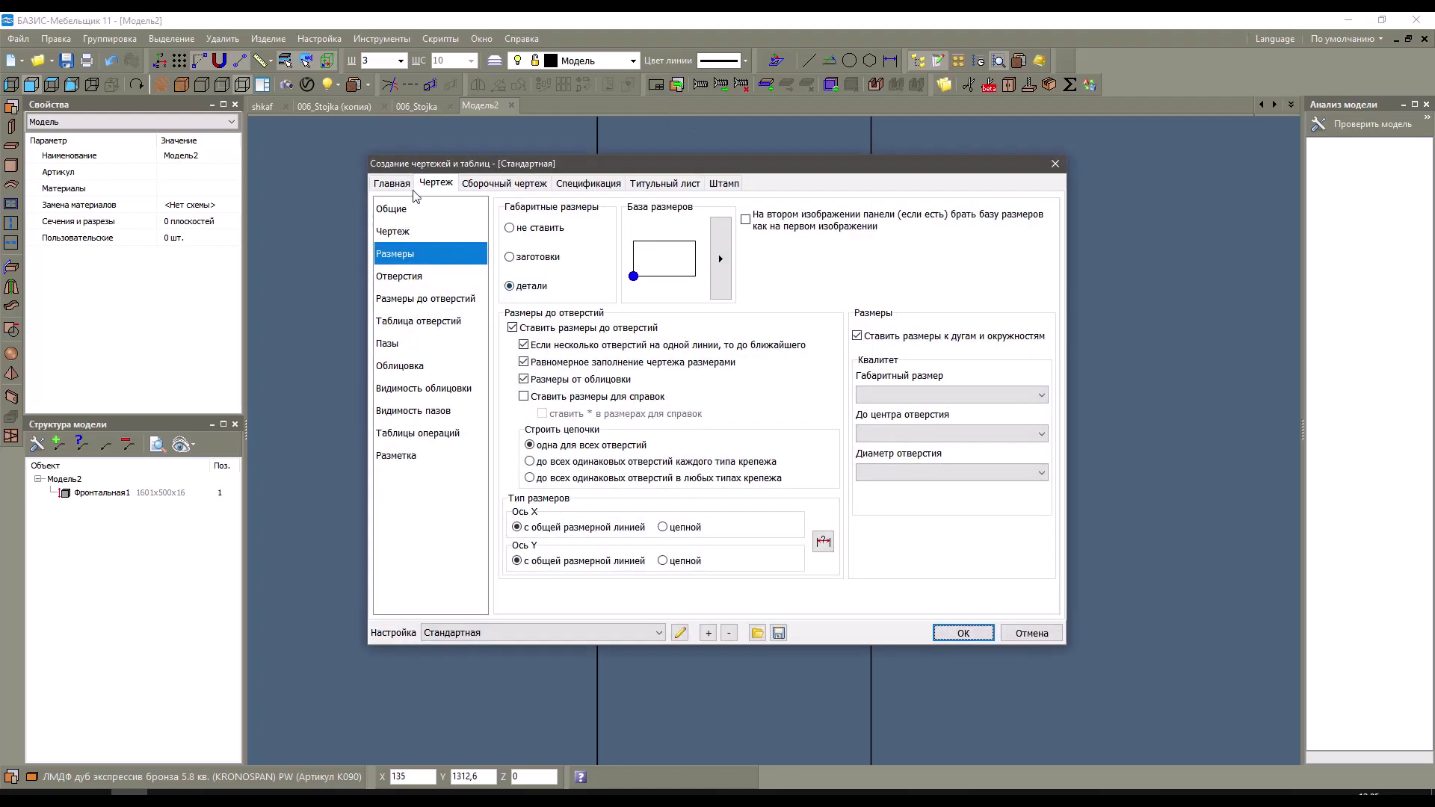
left_click(957, 633)
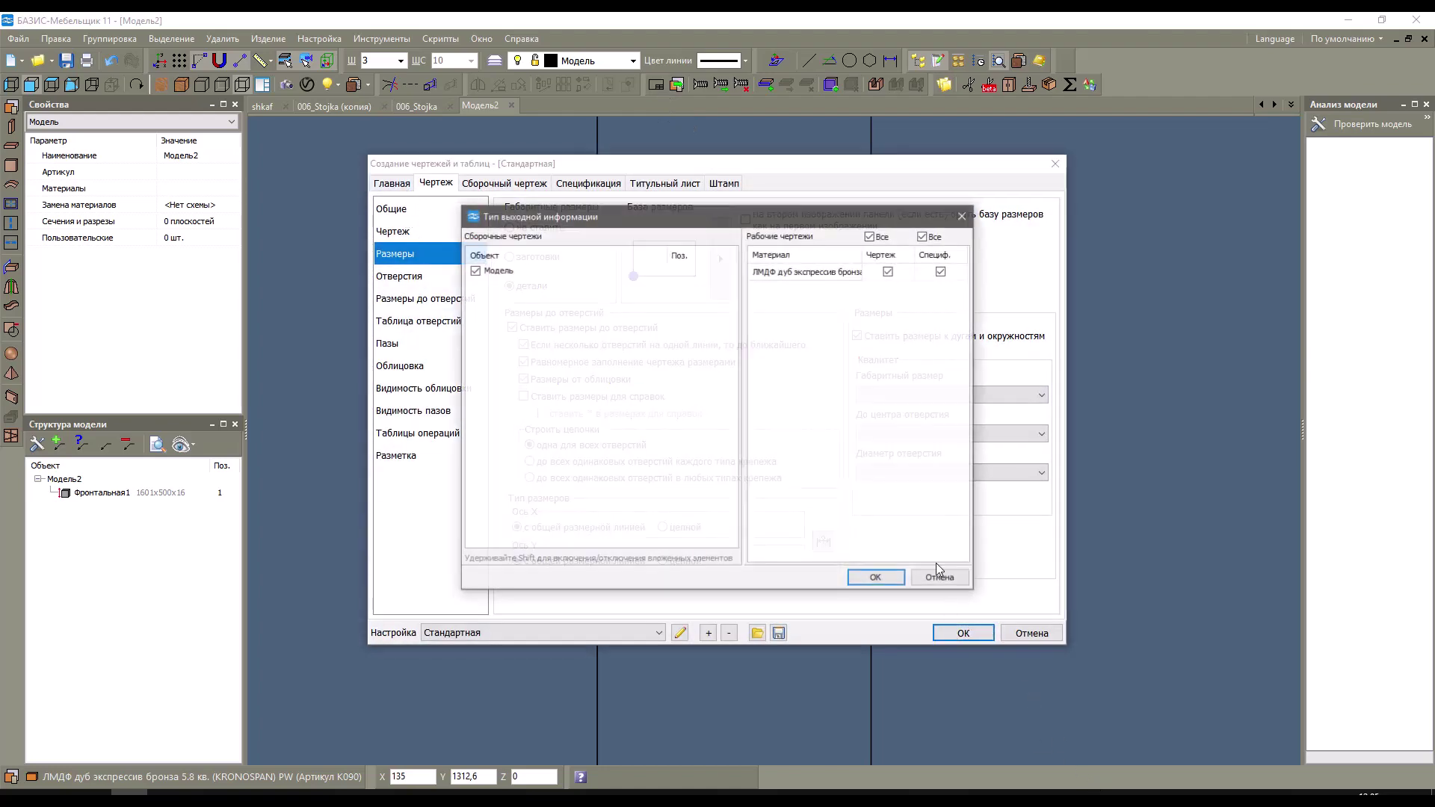
left_click(473, 270)
left_click(942, 271)
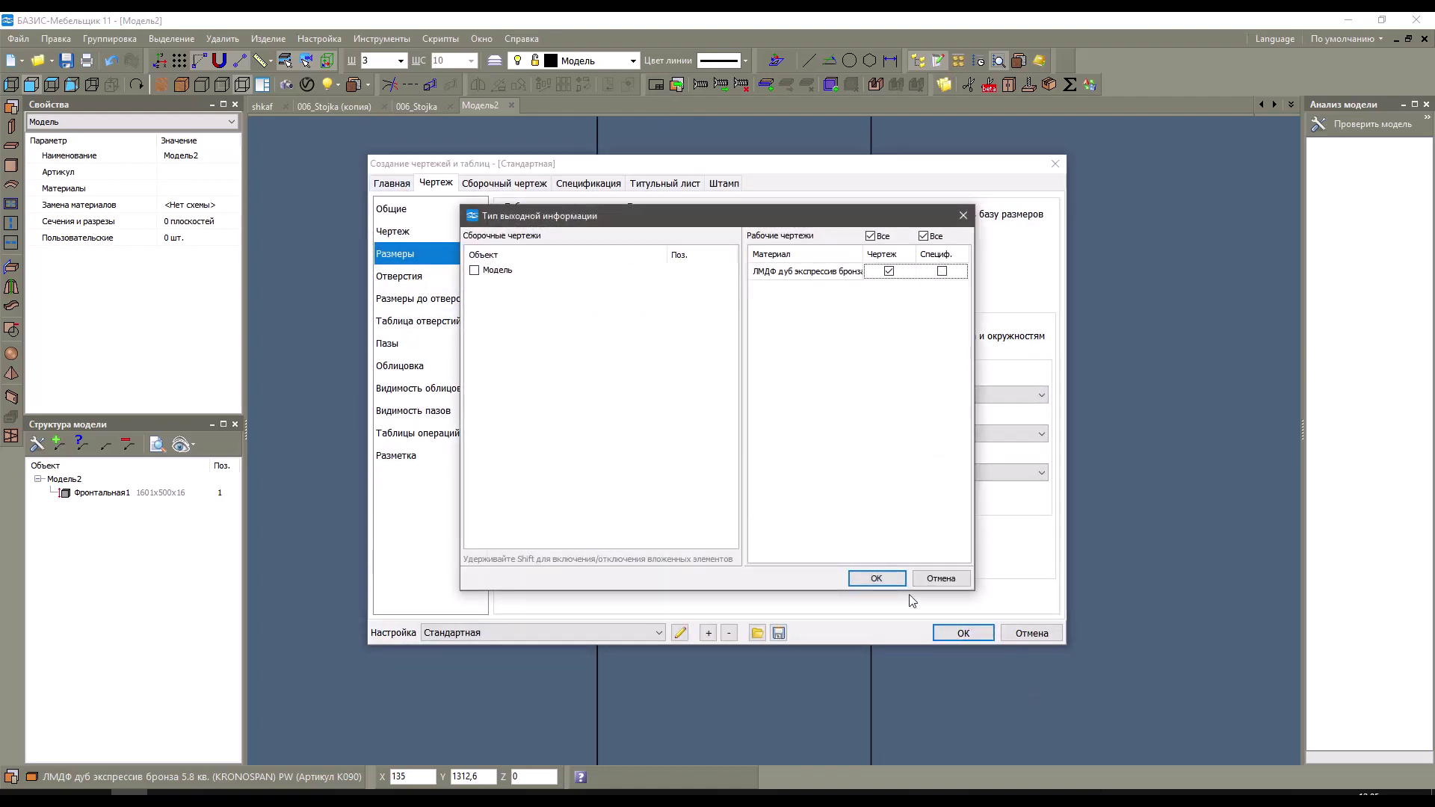
left_click(877, 577)
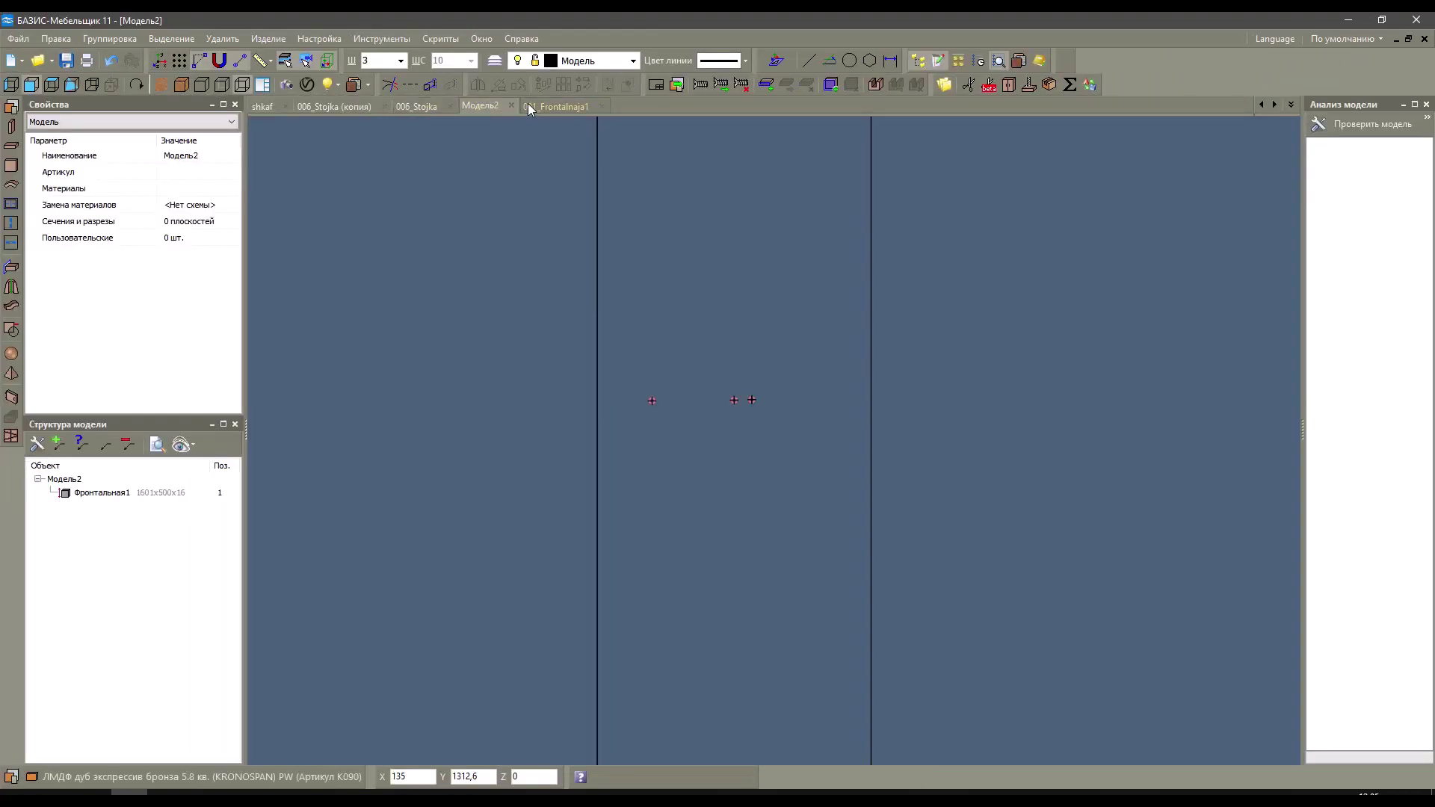
left_click(530, 106)
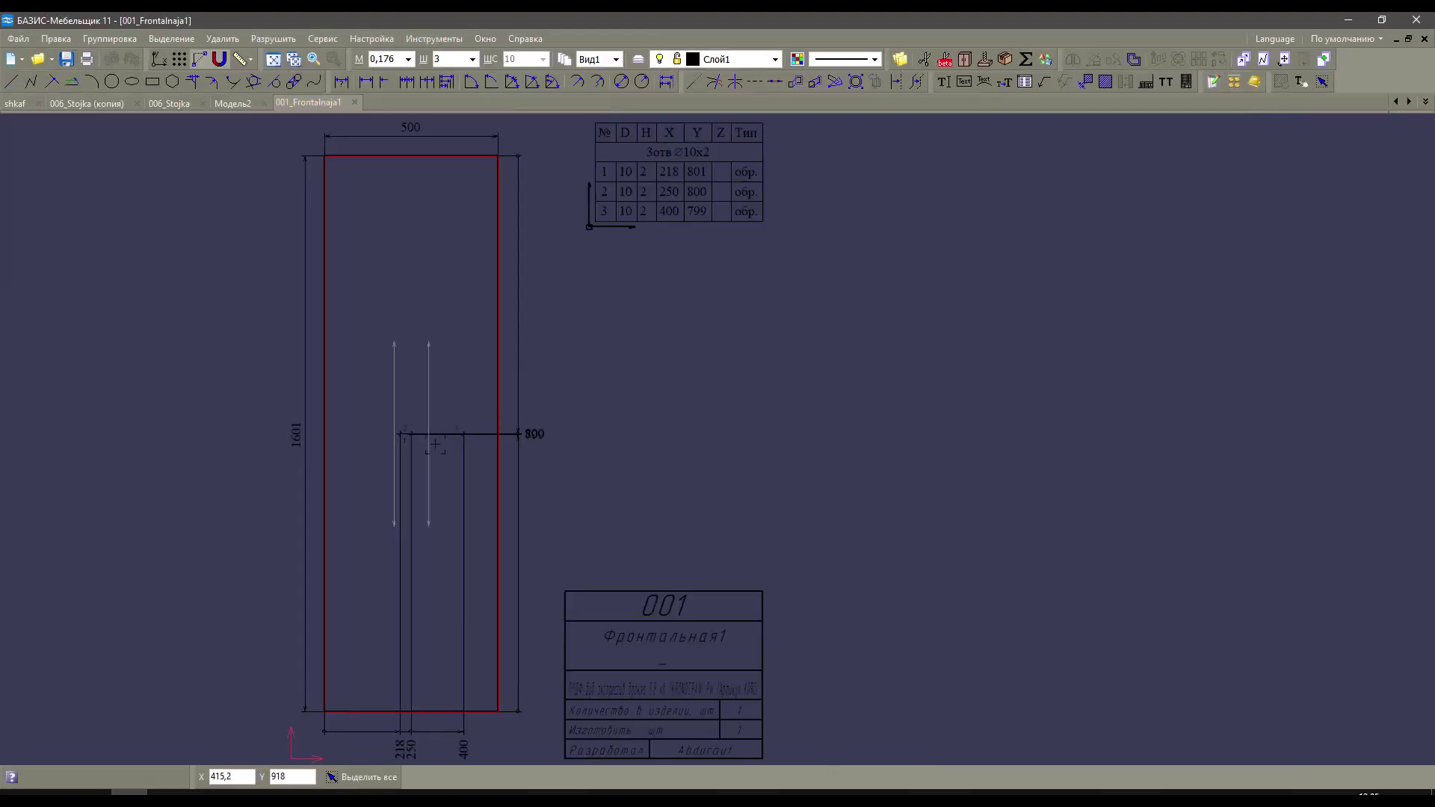
scroll(607, 433, "up", 5)
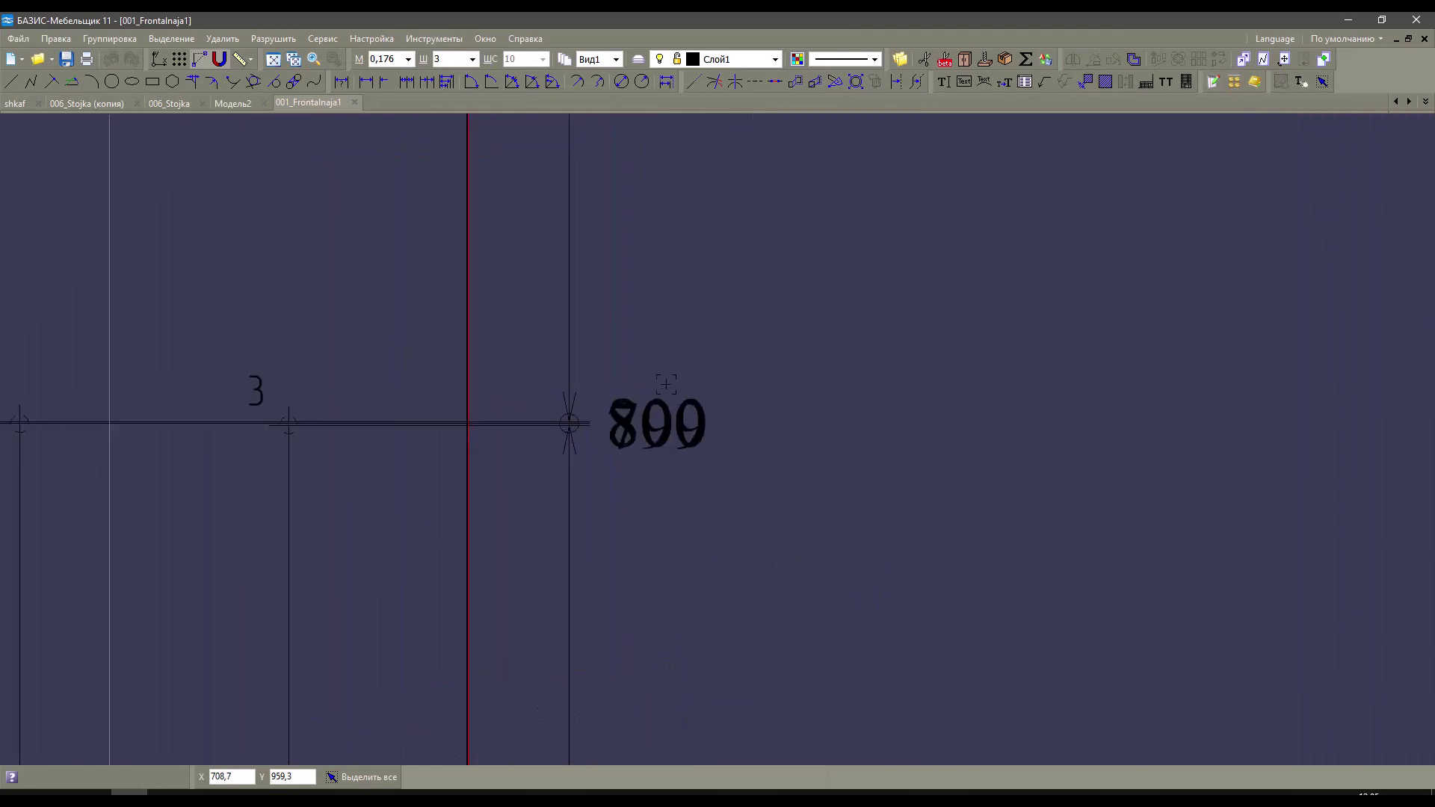
scroll(679, 404, "down", 5)
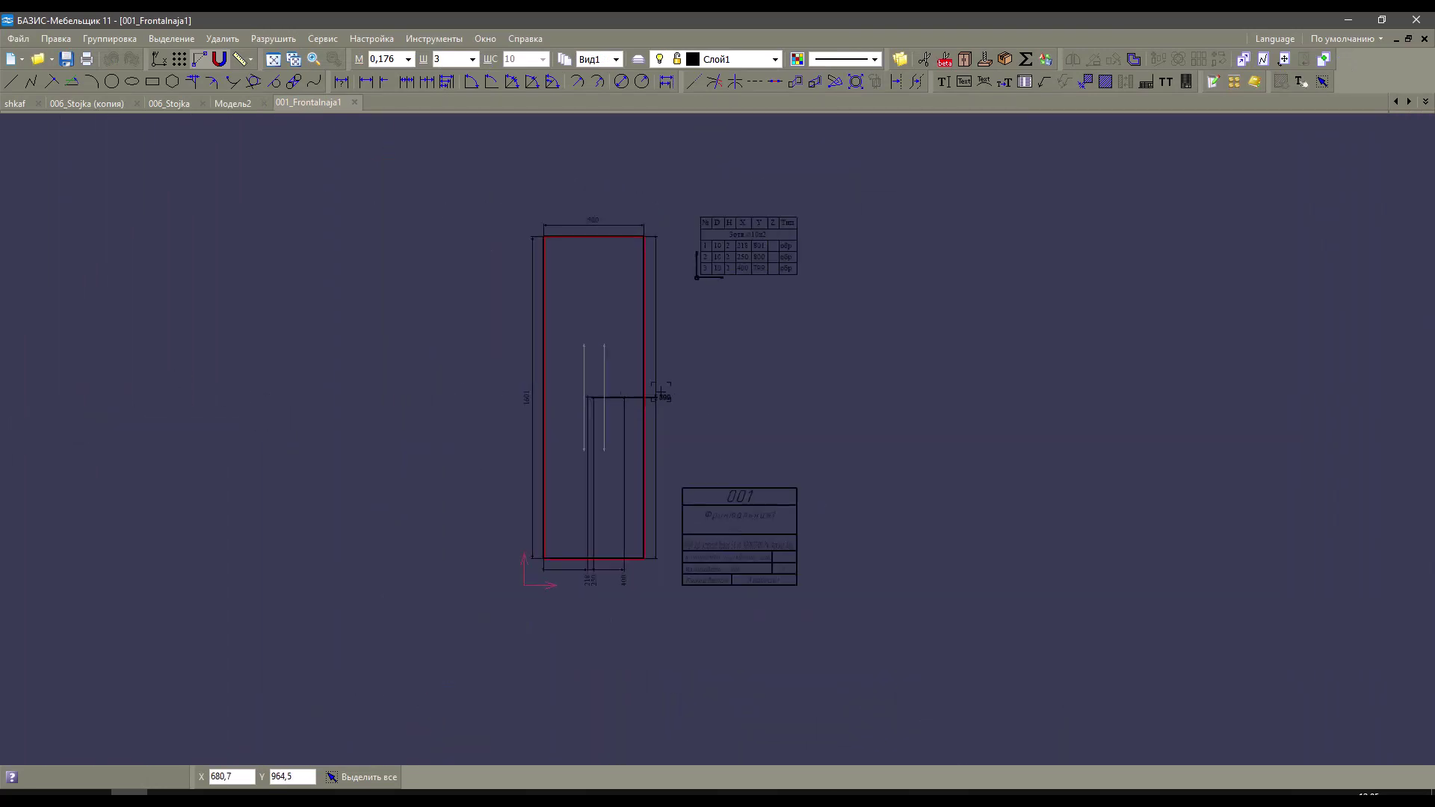
scroll(672, 256, "up", 2)
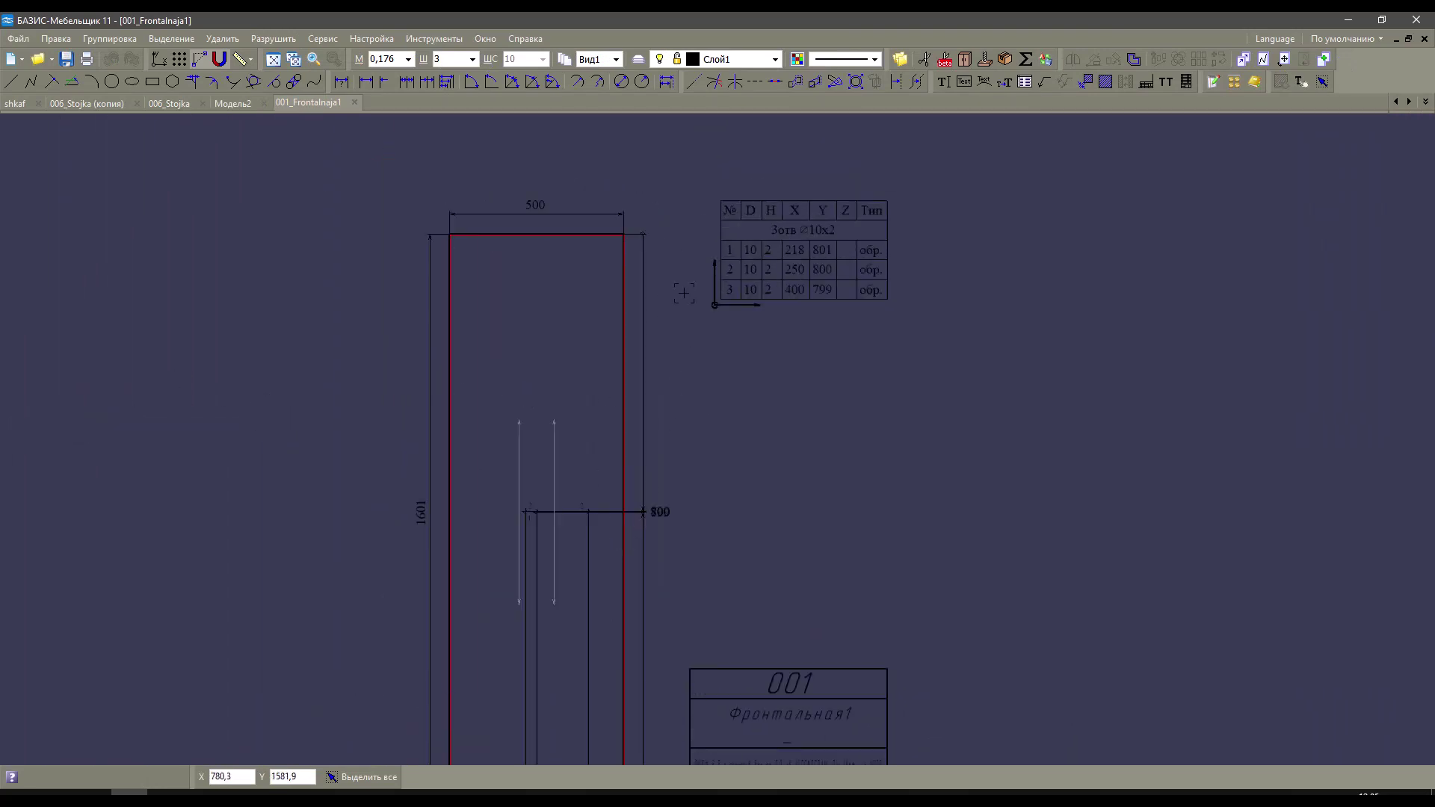
mouse_move(646, 343)
middle_mouse_down()
mouse_move(737, 329)
mouse_move(784, 234)
mouse_move(765, 250)
middle_mouse_up()
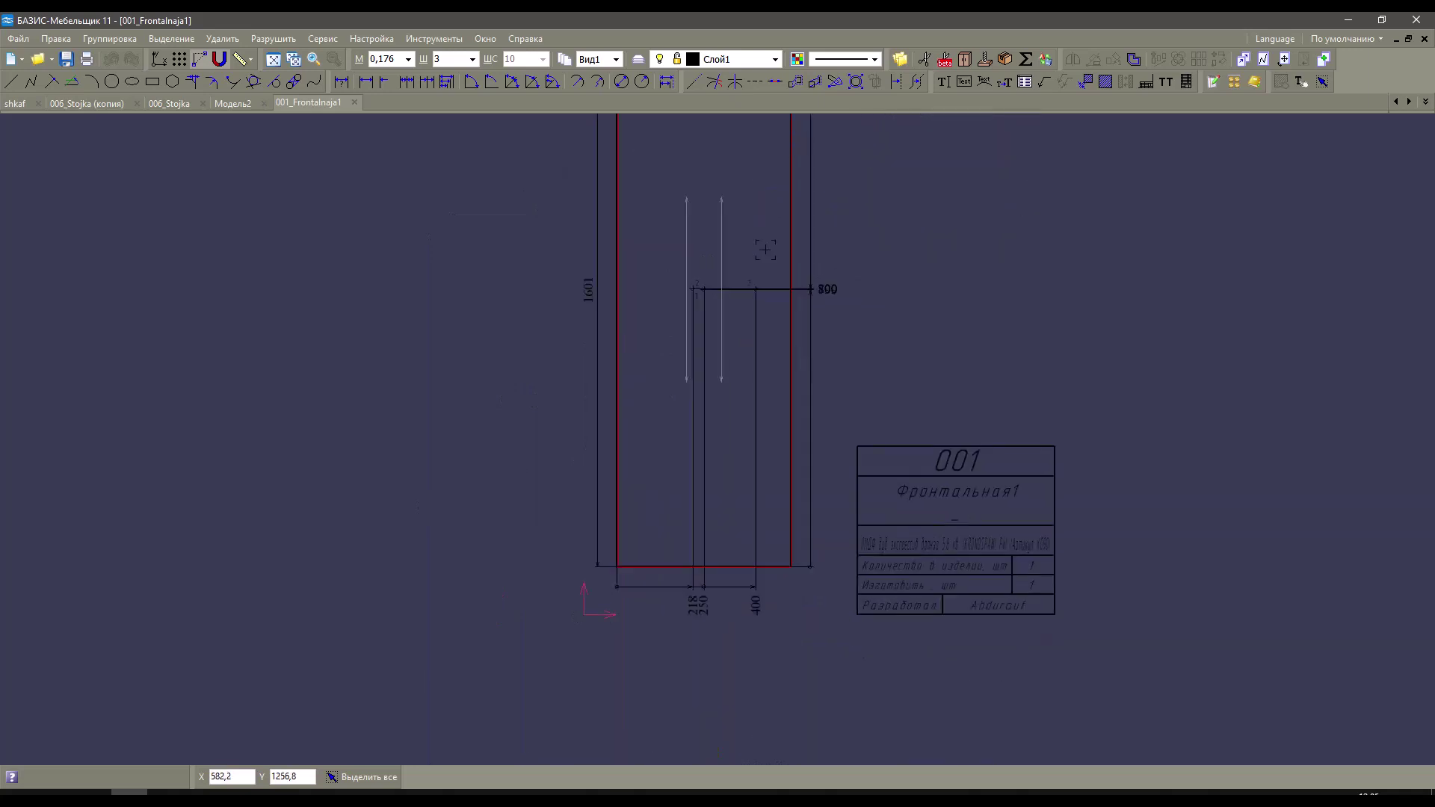
scroll(818, 323, "up", 8)
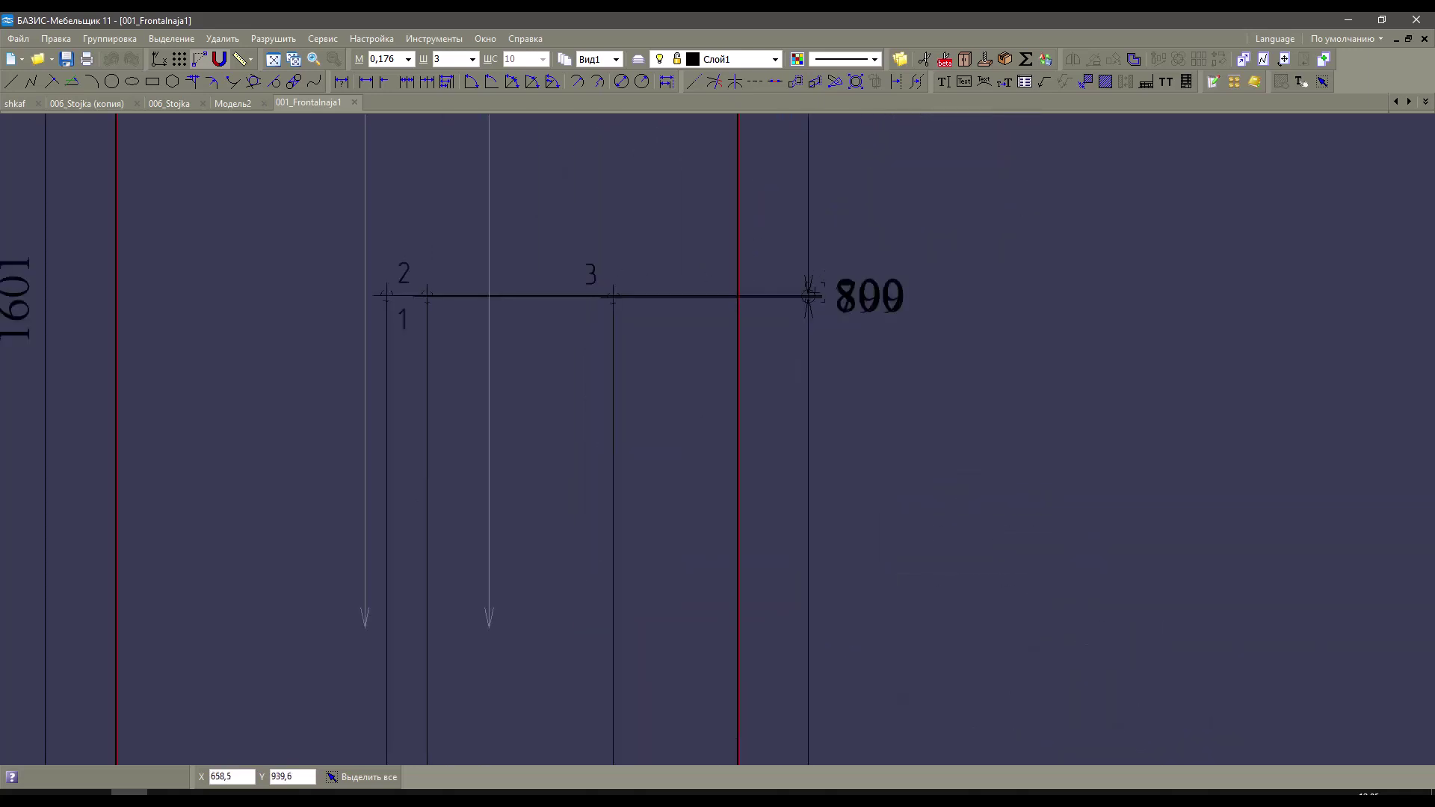
scroll(777, 540, "down", 3)
scroll(777, 539, "down", 1)
left_click(770, 410)
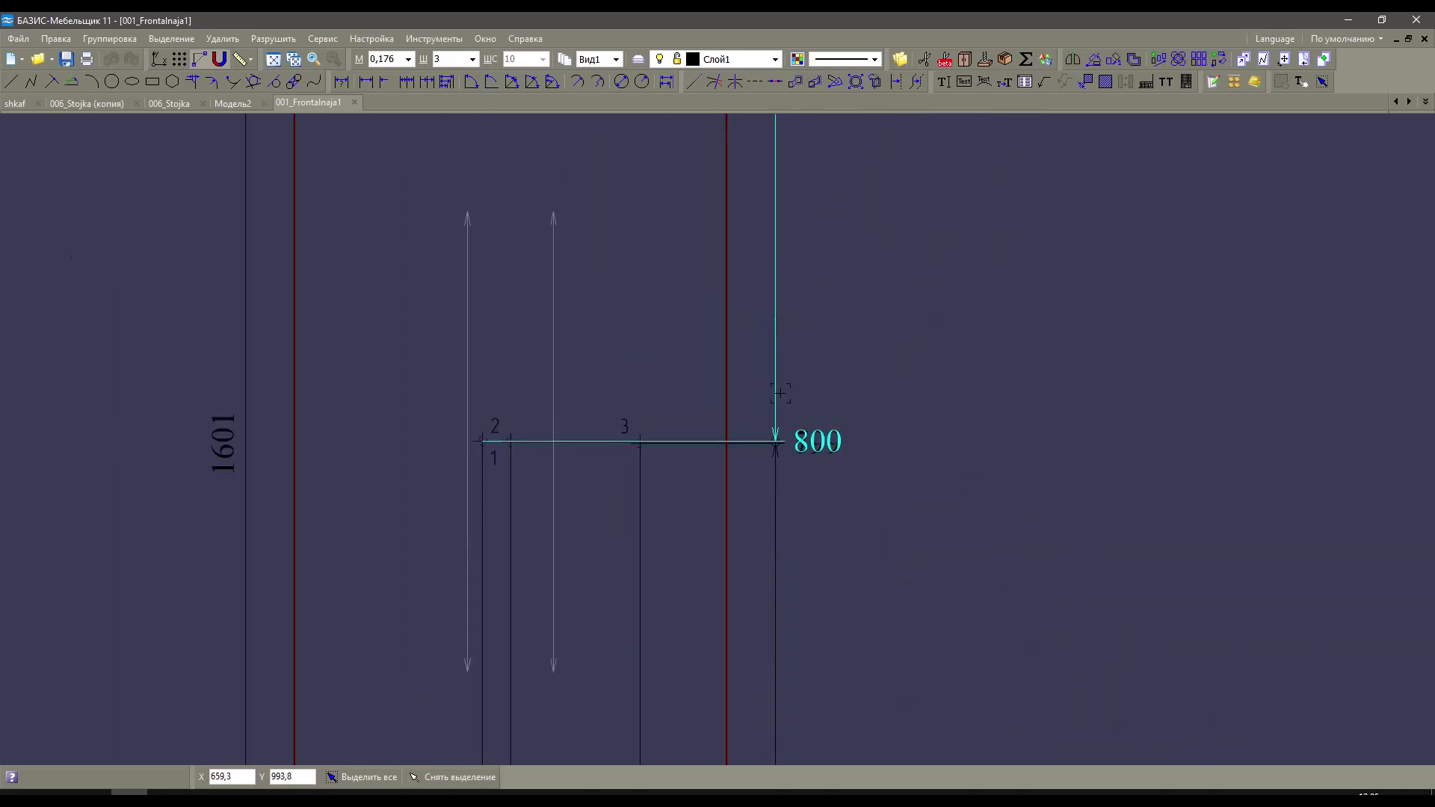
scroll(764, 410, "up", 2)
scroll(321, 473, "up", 6)
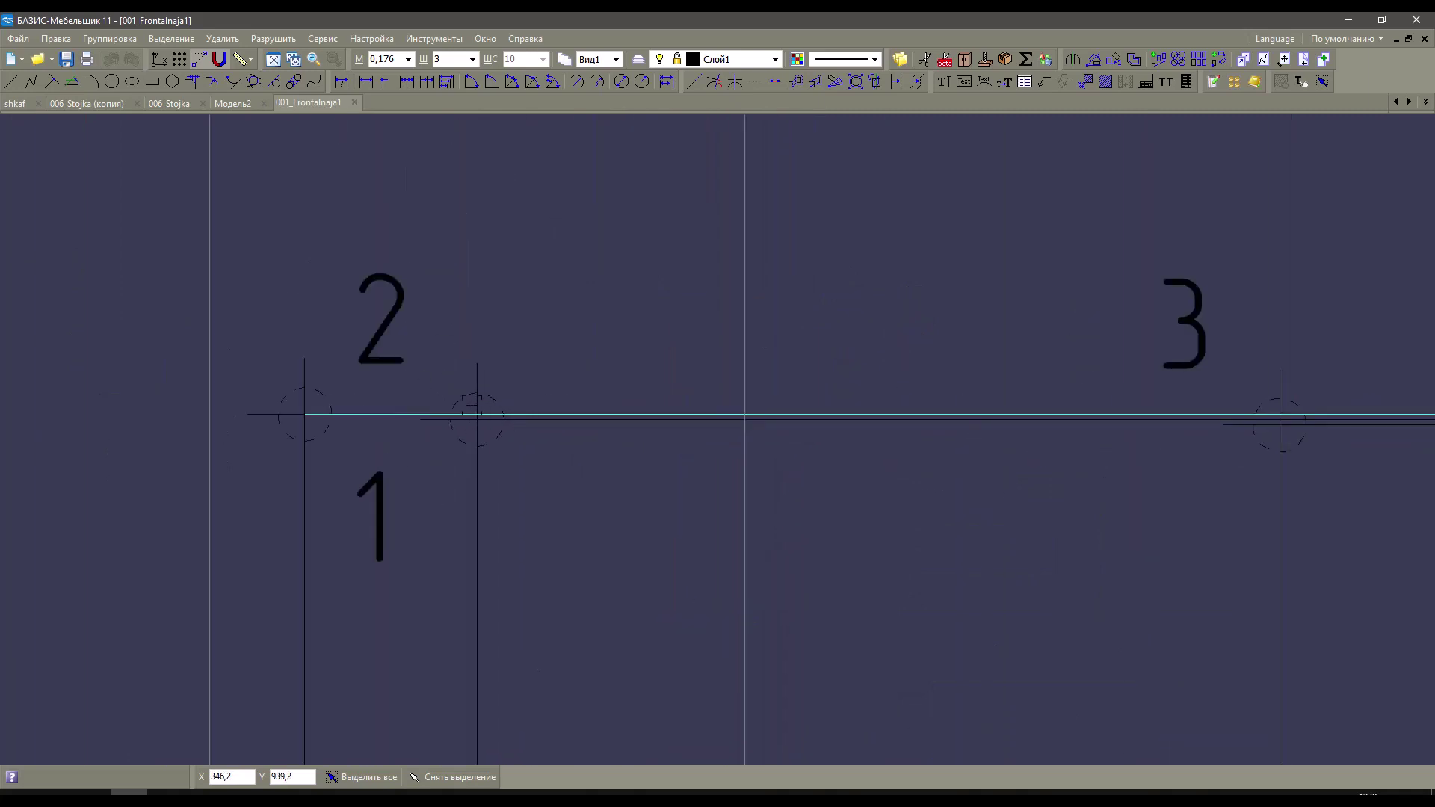
scroll(389, 400, "down", 4)
scroll(986, 452, "up", 3)
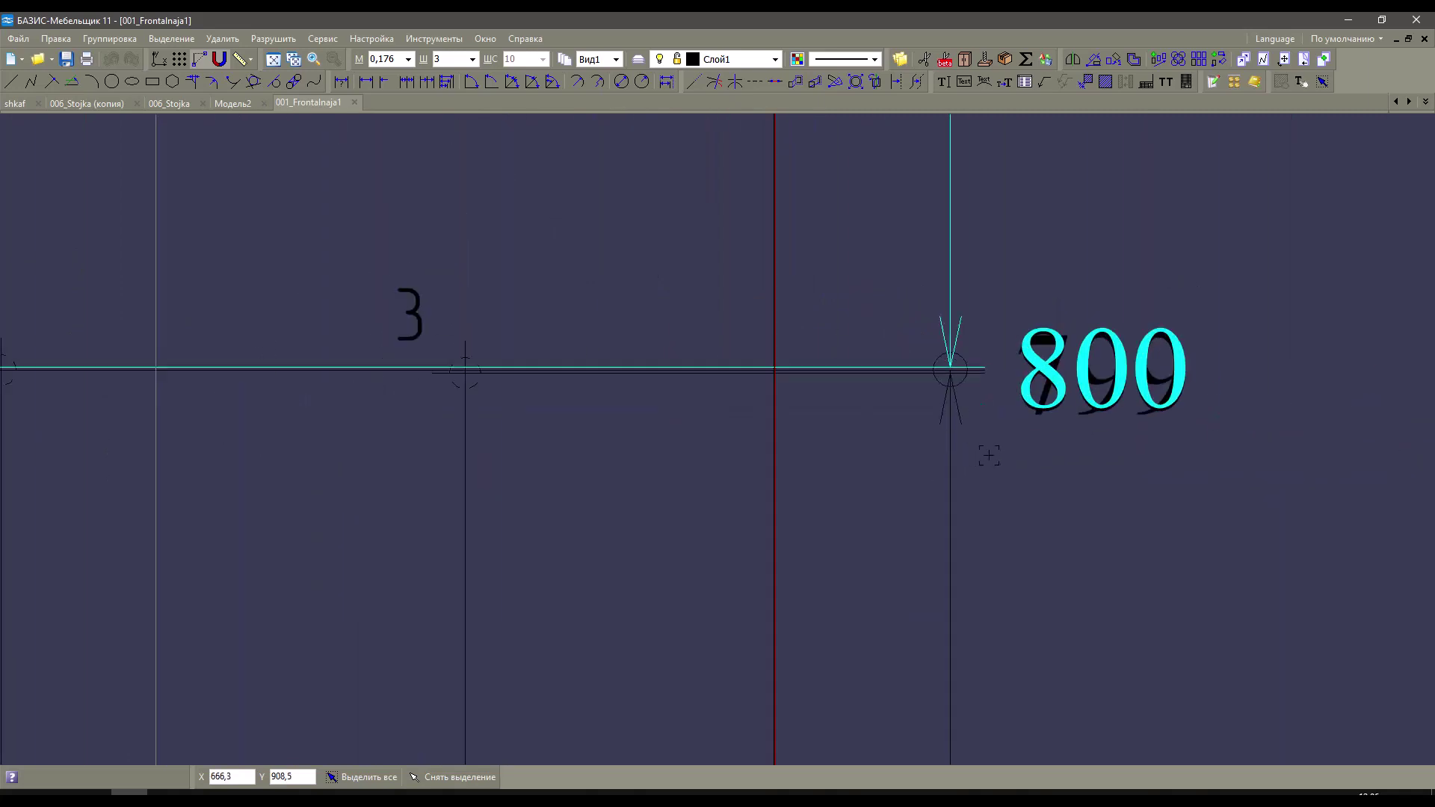
scroll(938, 366, "up", 2)
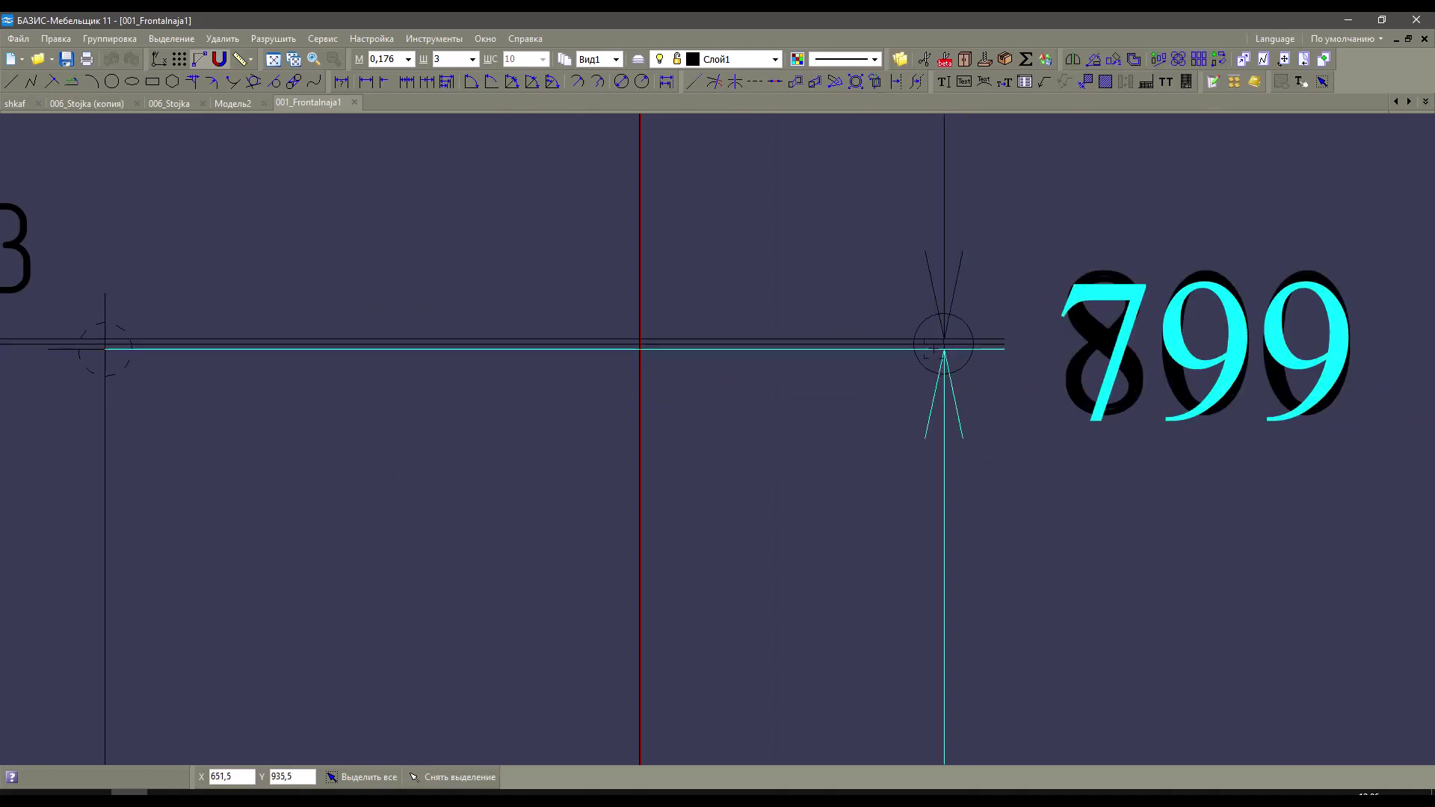
scroll(940, 348, "down", 2)
scroll(942, 350, "up", 2)
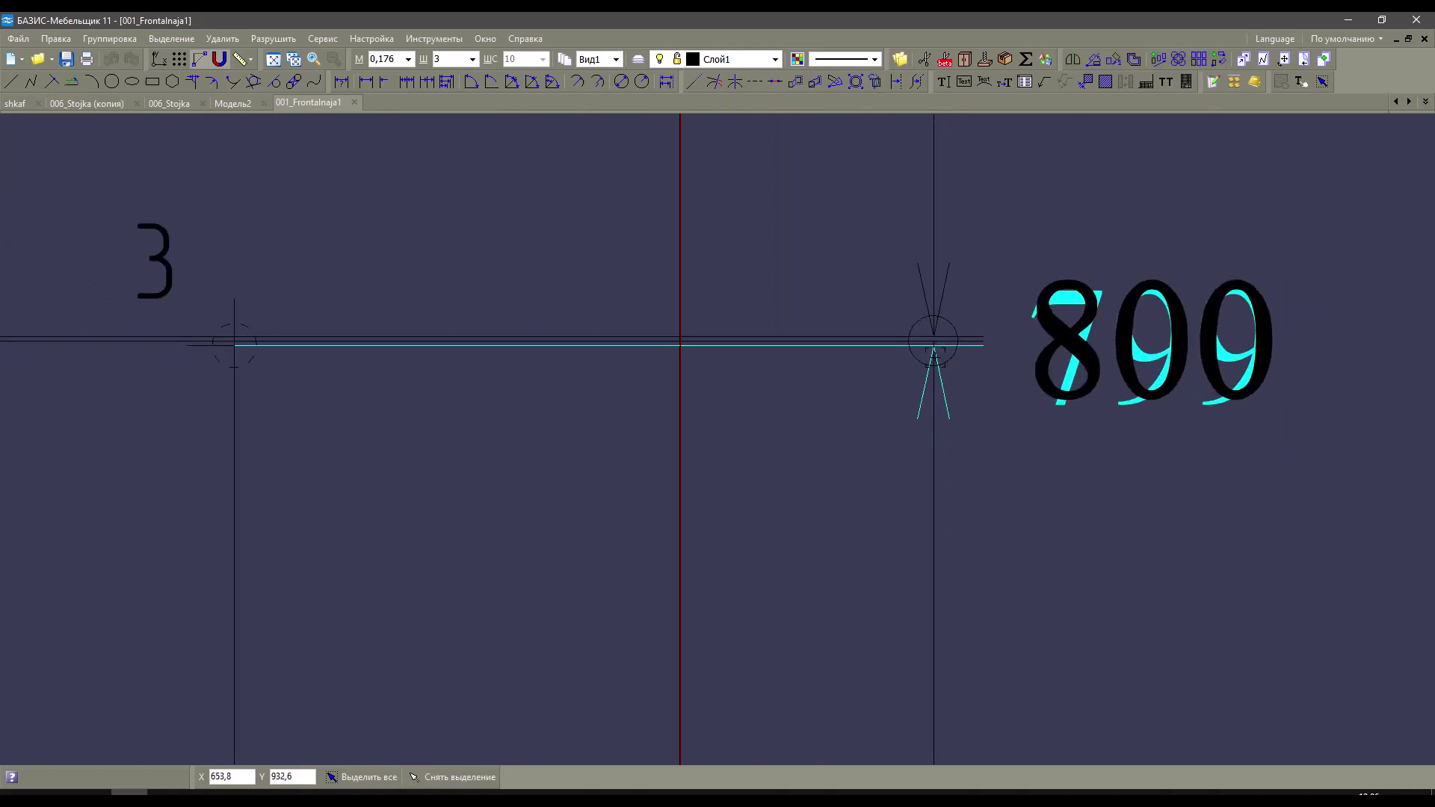
scroll(934, 350, "down", 3)
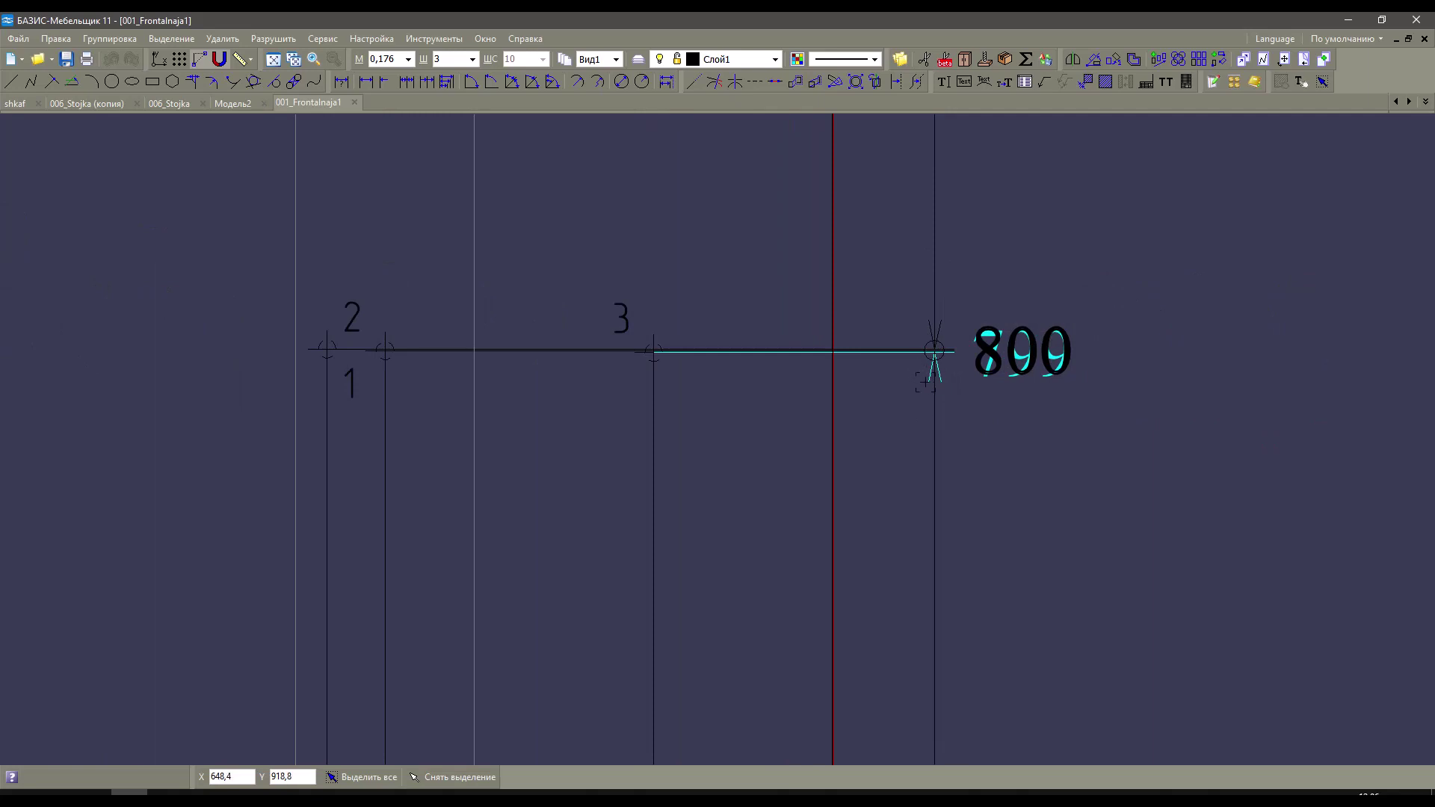
scroll(926, 381, "up", 5)
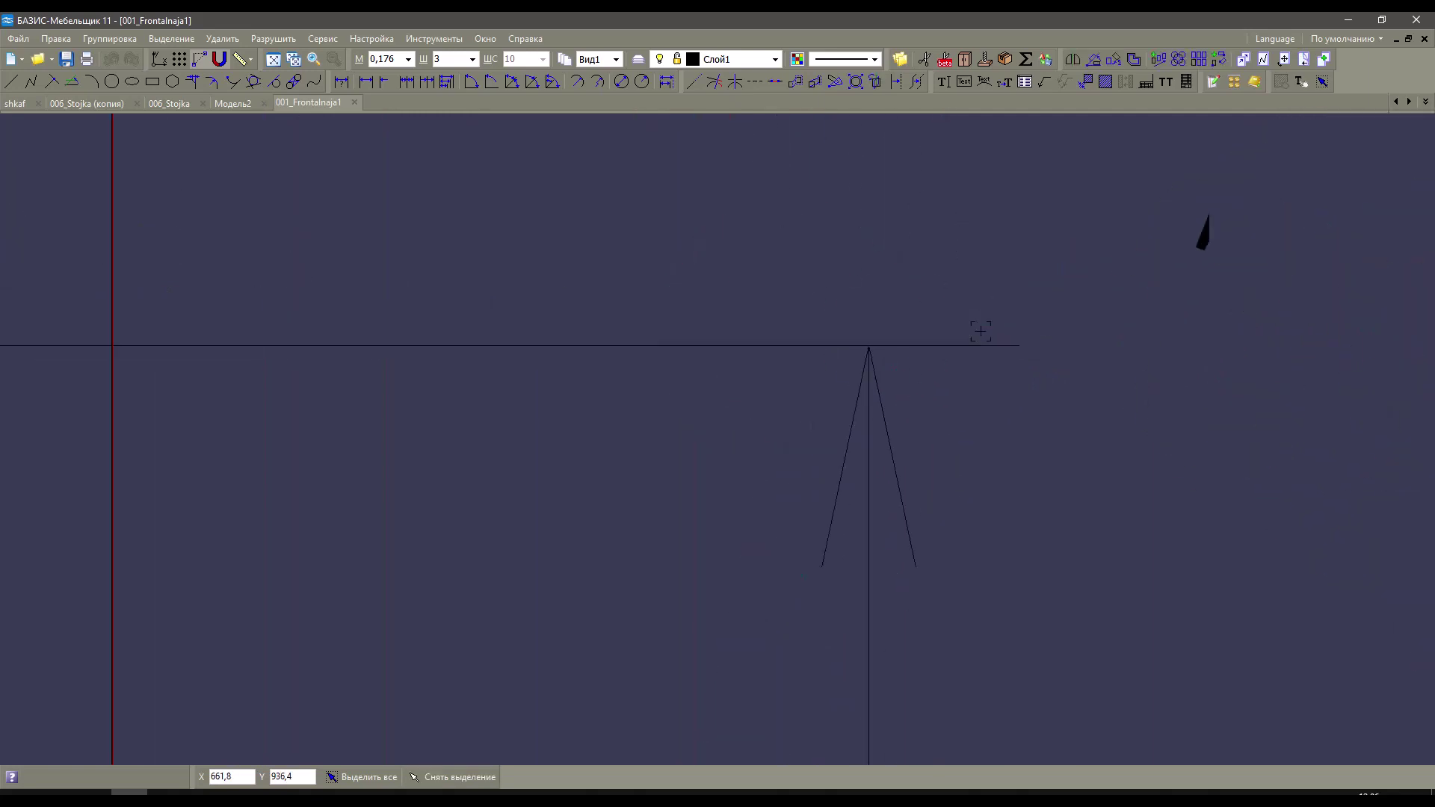
scroll(980, 331, "down", 3)
scroll(972, 332, "down", 2)
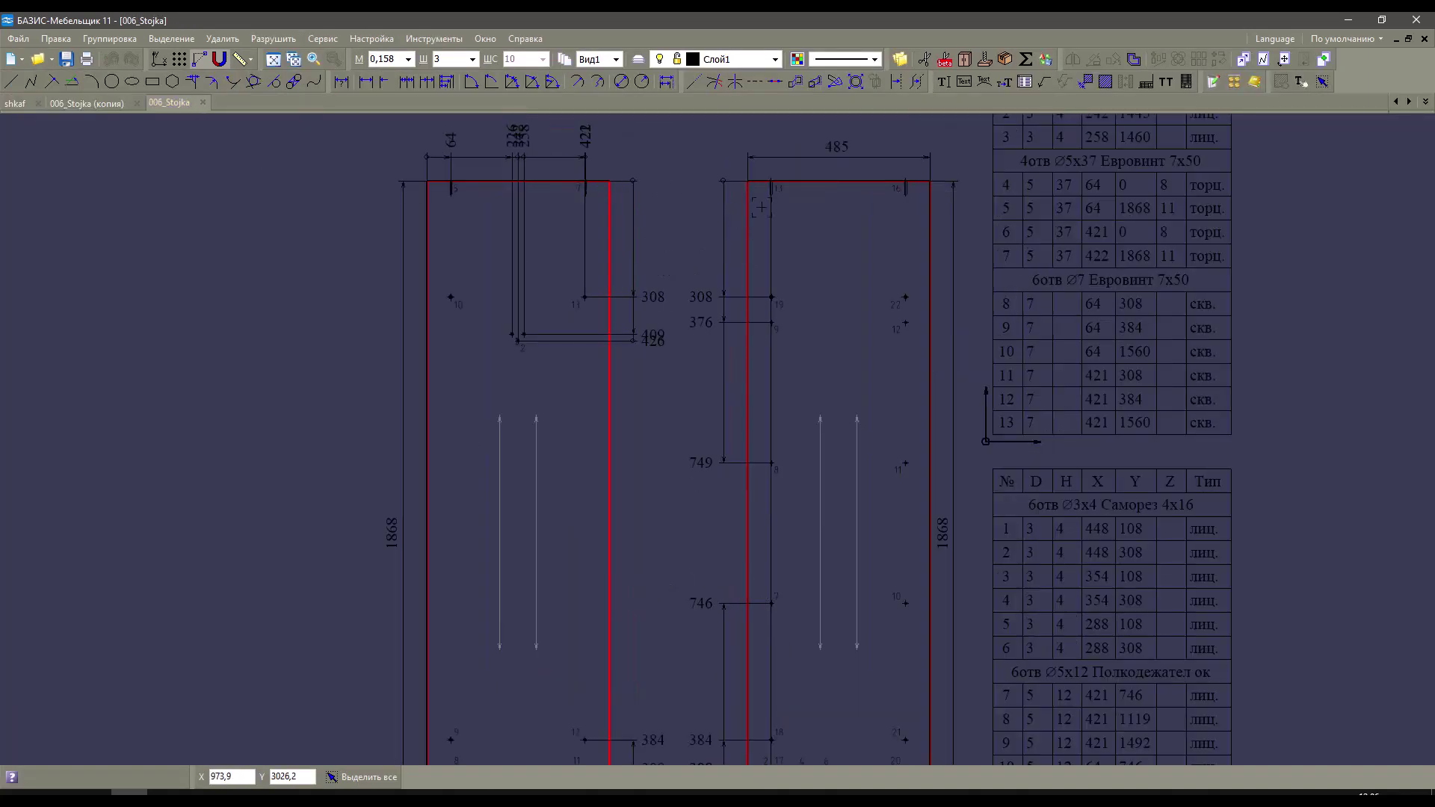
Zoom and pan around 006_Stojka to inspect both 1868-high panel views and hole tables.
scroll(778, 187, "down", 2)
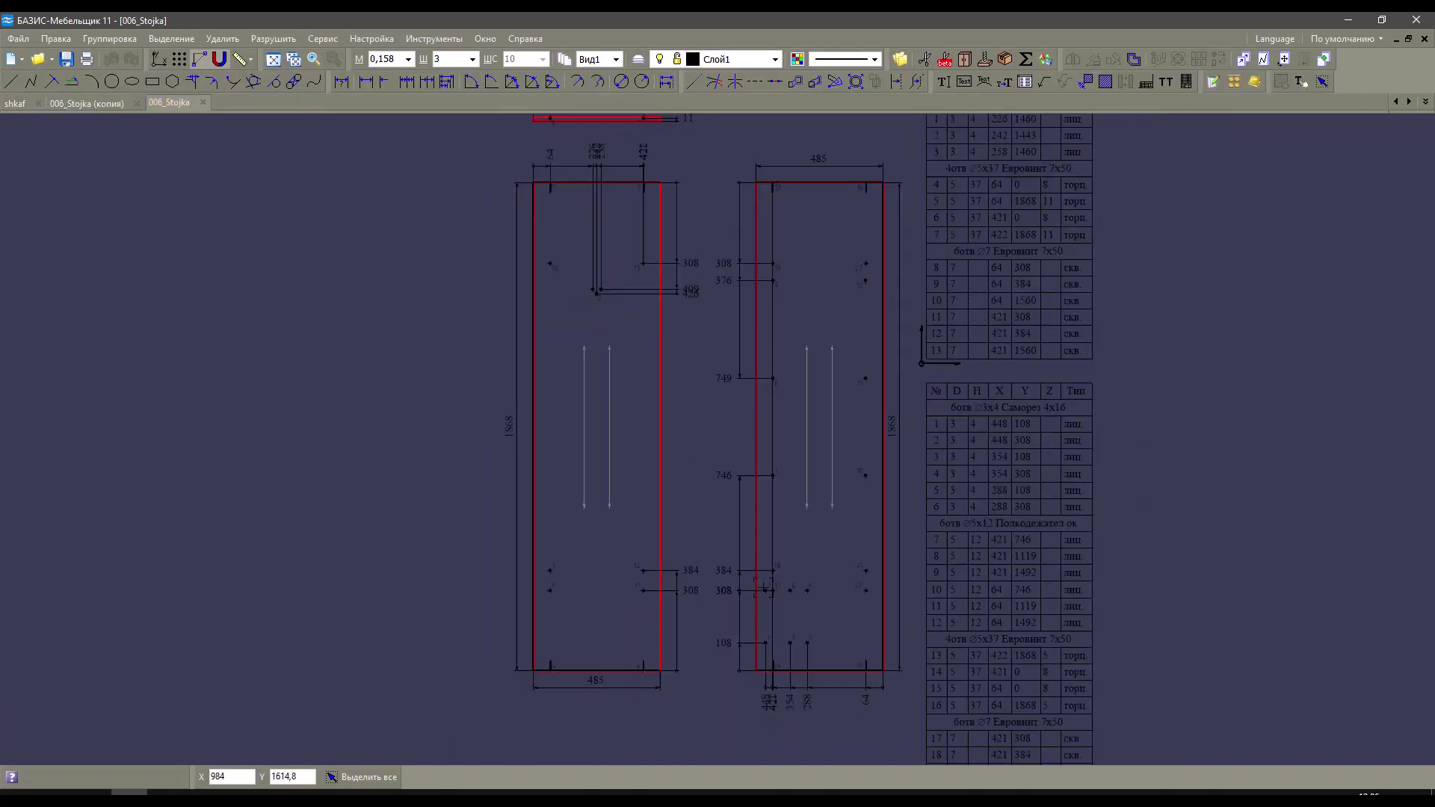
scroll(775, 679, "up", 4)
scroll(775, 676, "down", 3)
middle_click_drag(792, 268, 746, 481)
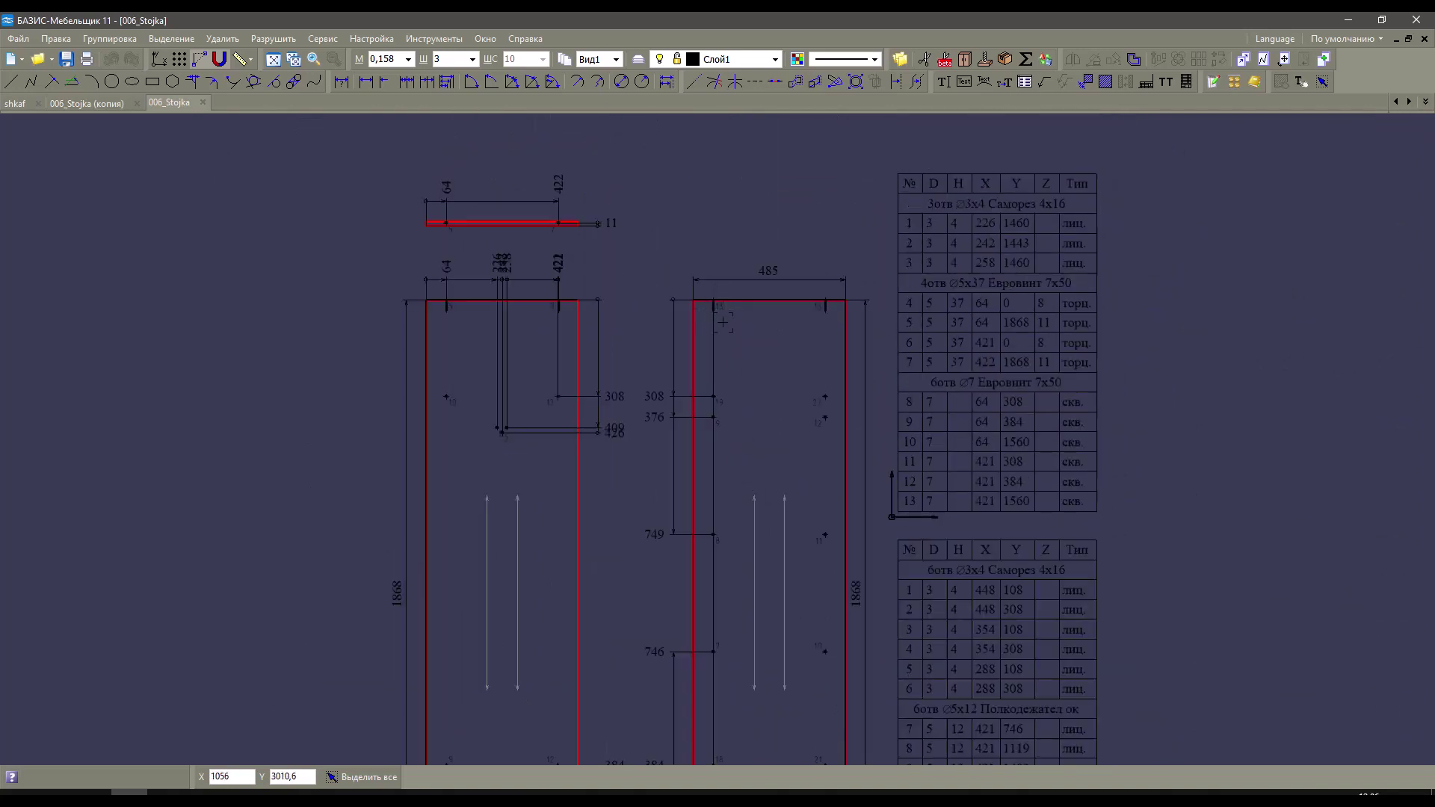
scroll(722, 322, "down", 2)
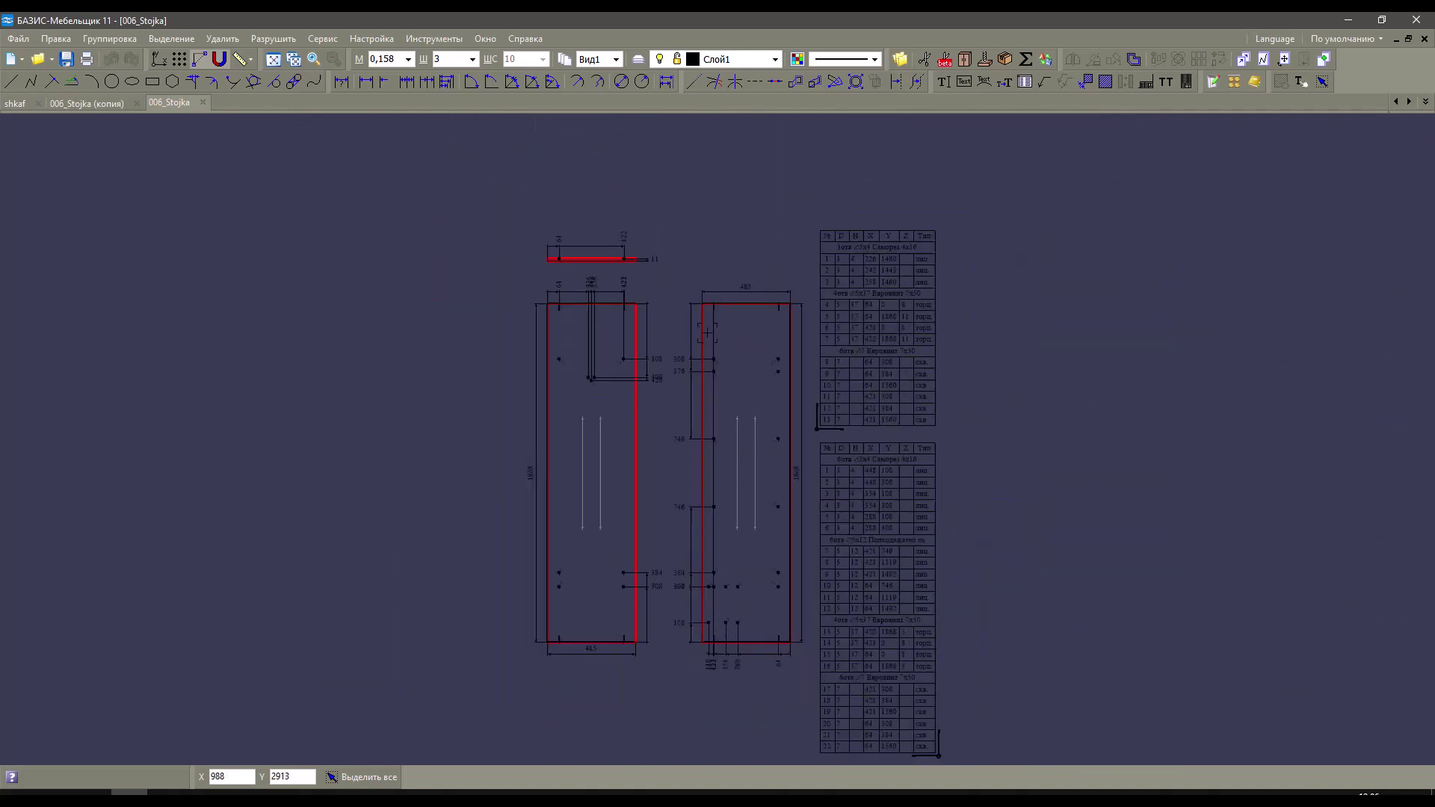
scroll(709, 640, "up", 2)
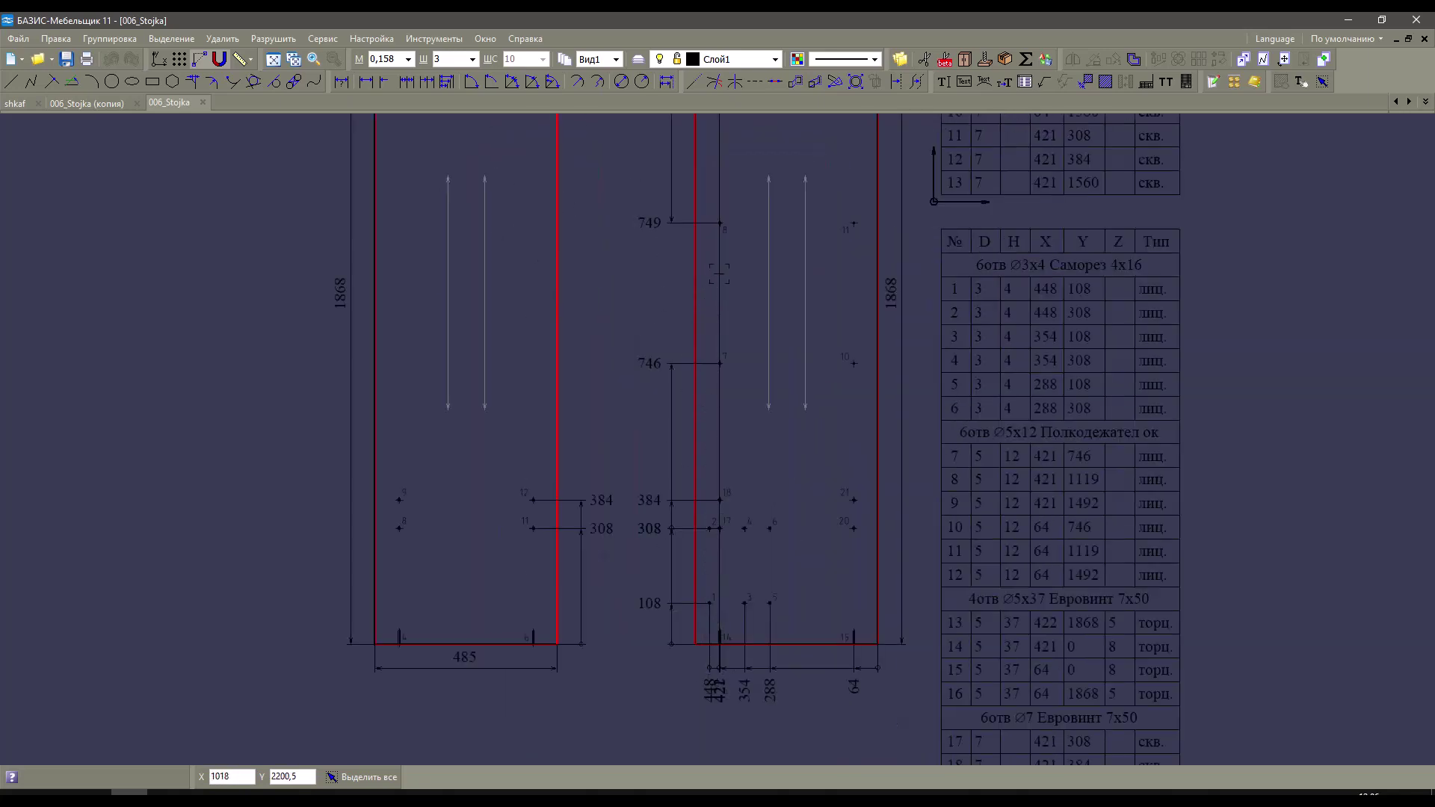
middle_click_drag(706, 302, 682, 489)
middle_click_drag(689, 318, 684, 372)
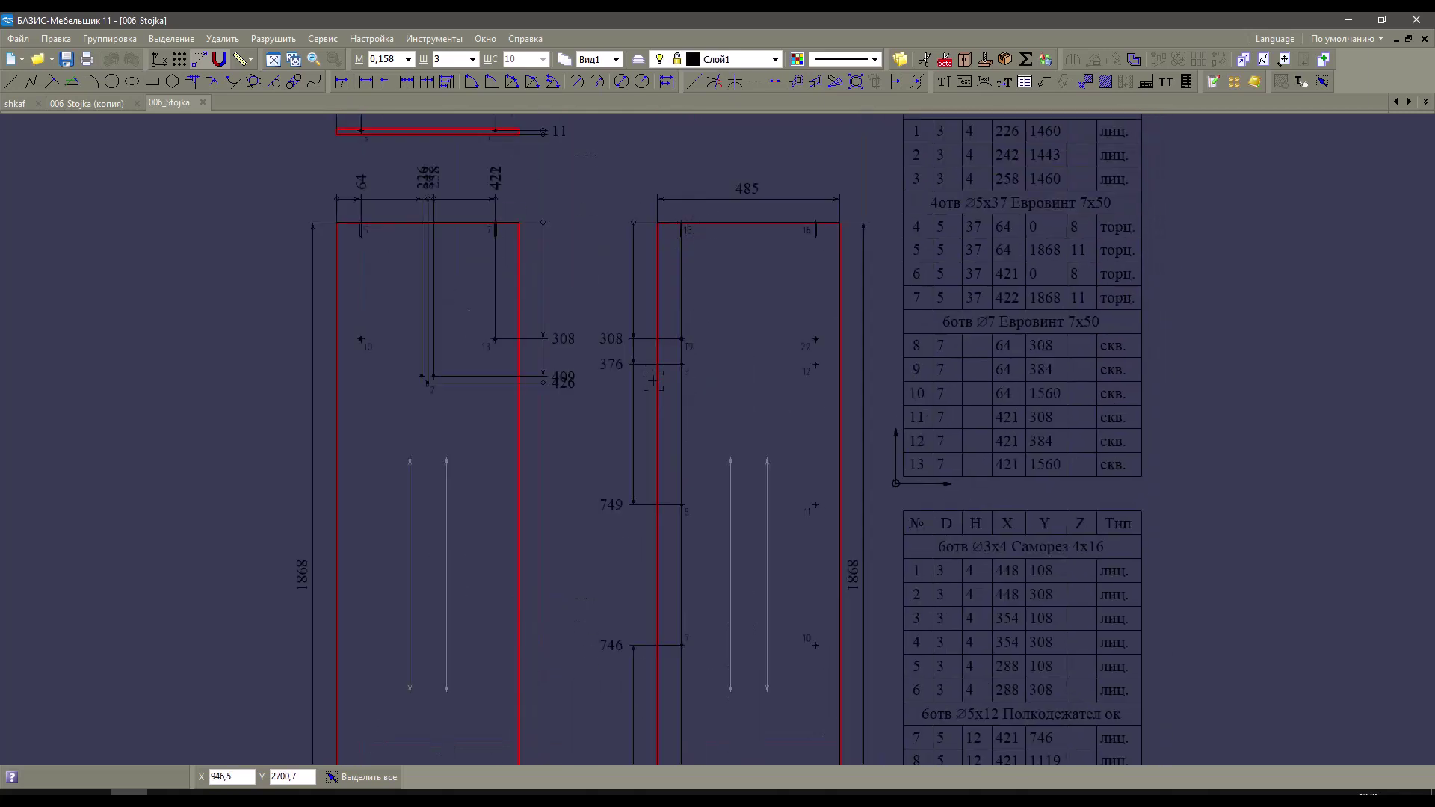
middle_click_drag(692, 398, 771, 345)
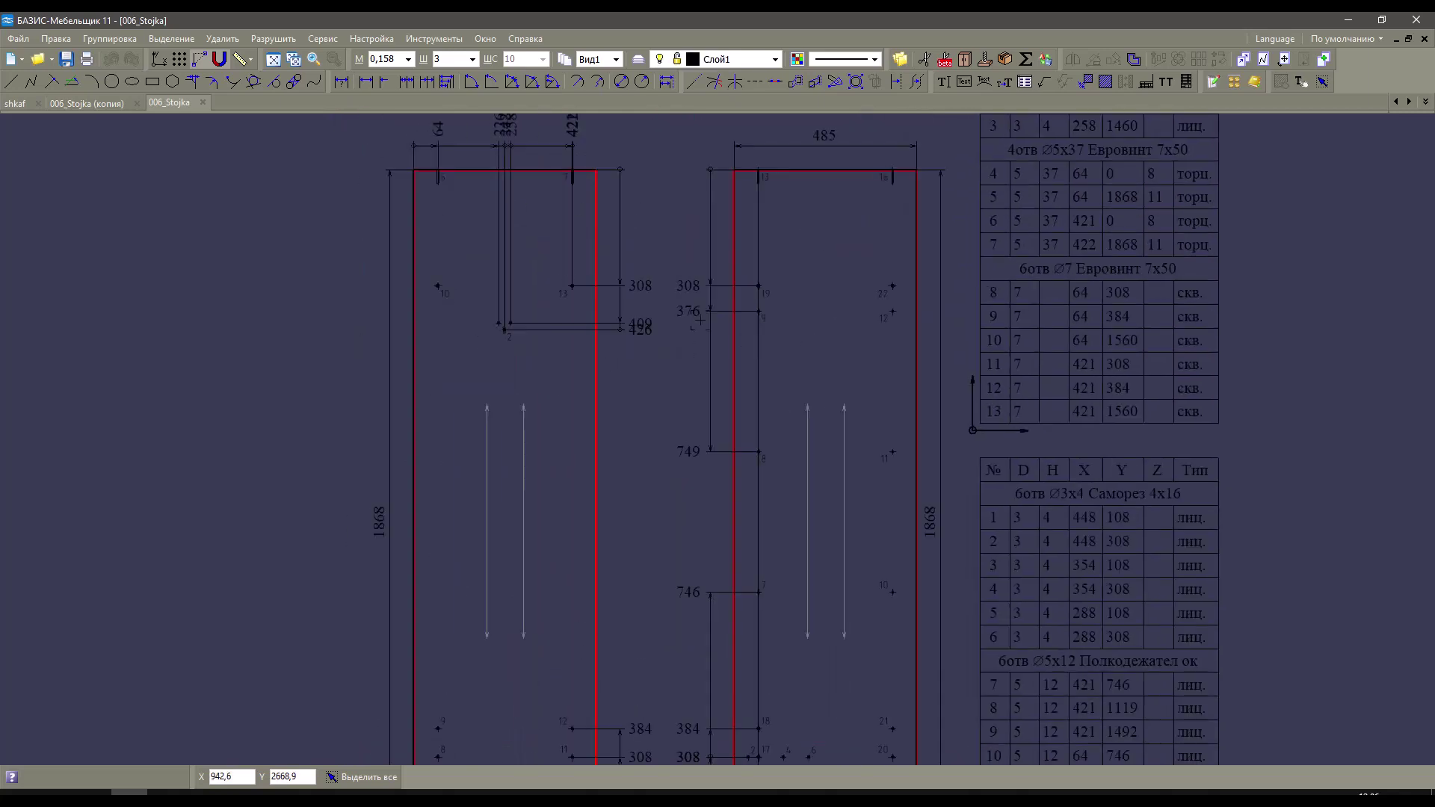
In the shkaf drawing settings, set the hole-dimension base to «от центра» and confirm.
left_click(14, 103)
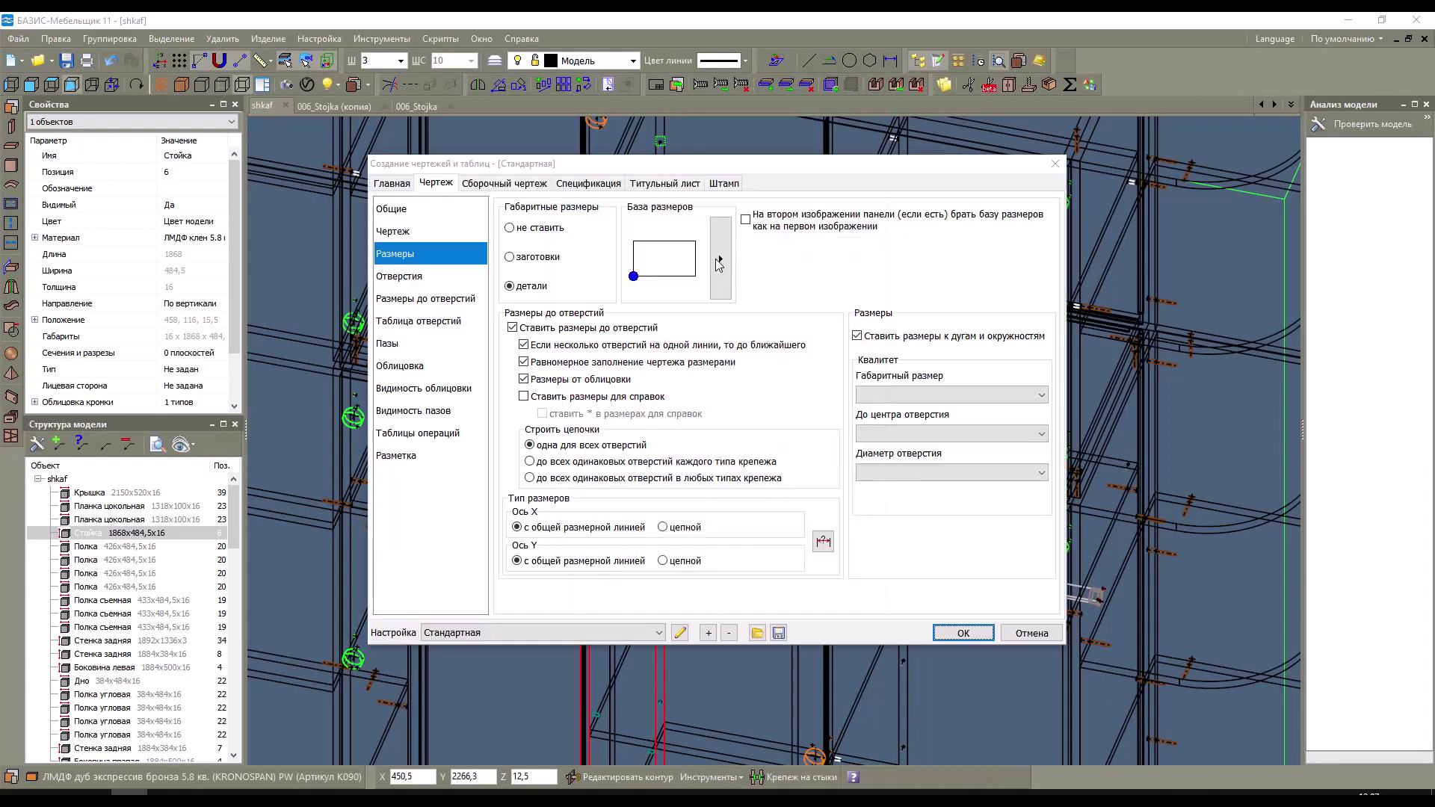
left_click(715, 258)
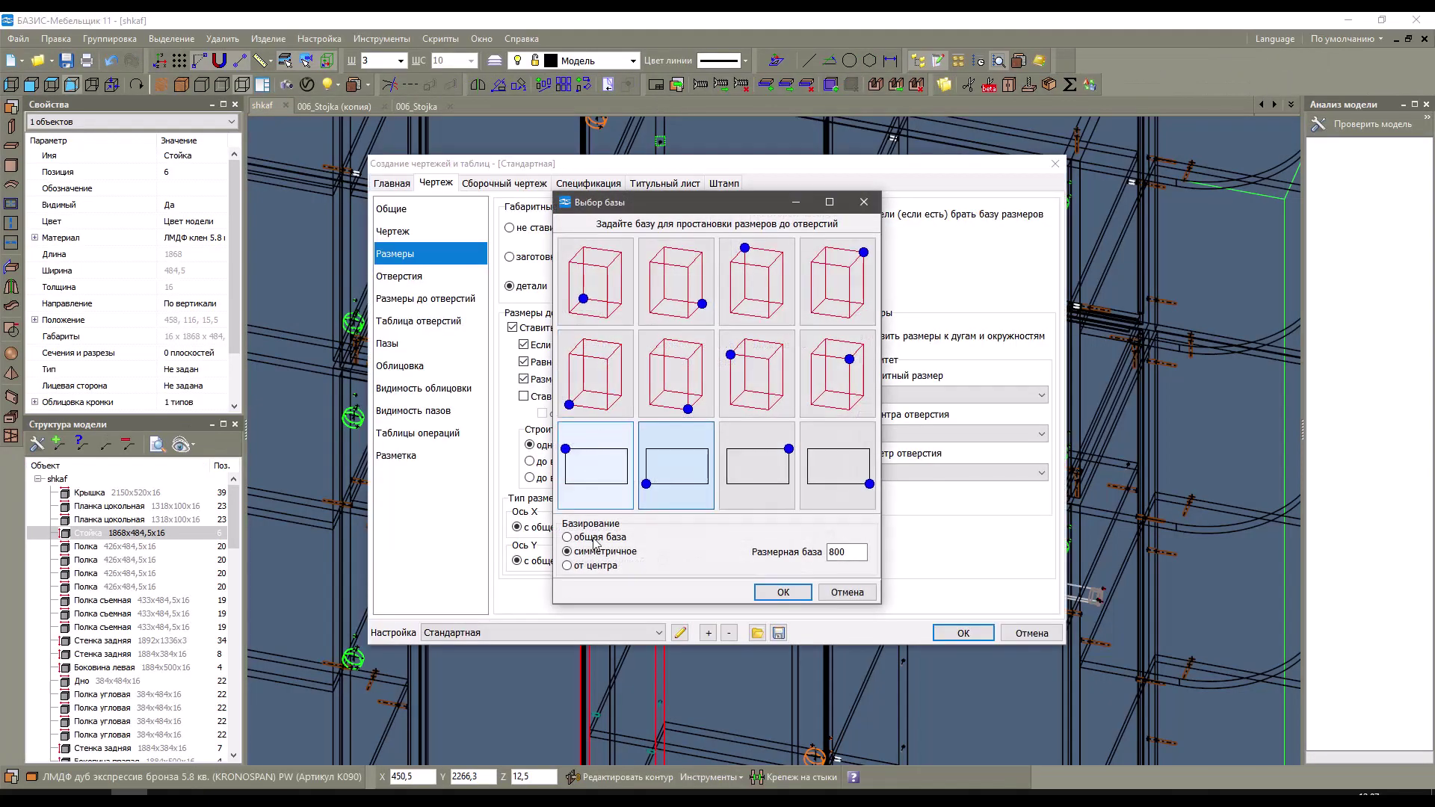
left_click(596, 567)
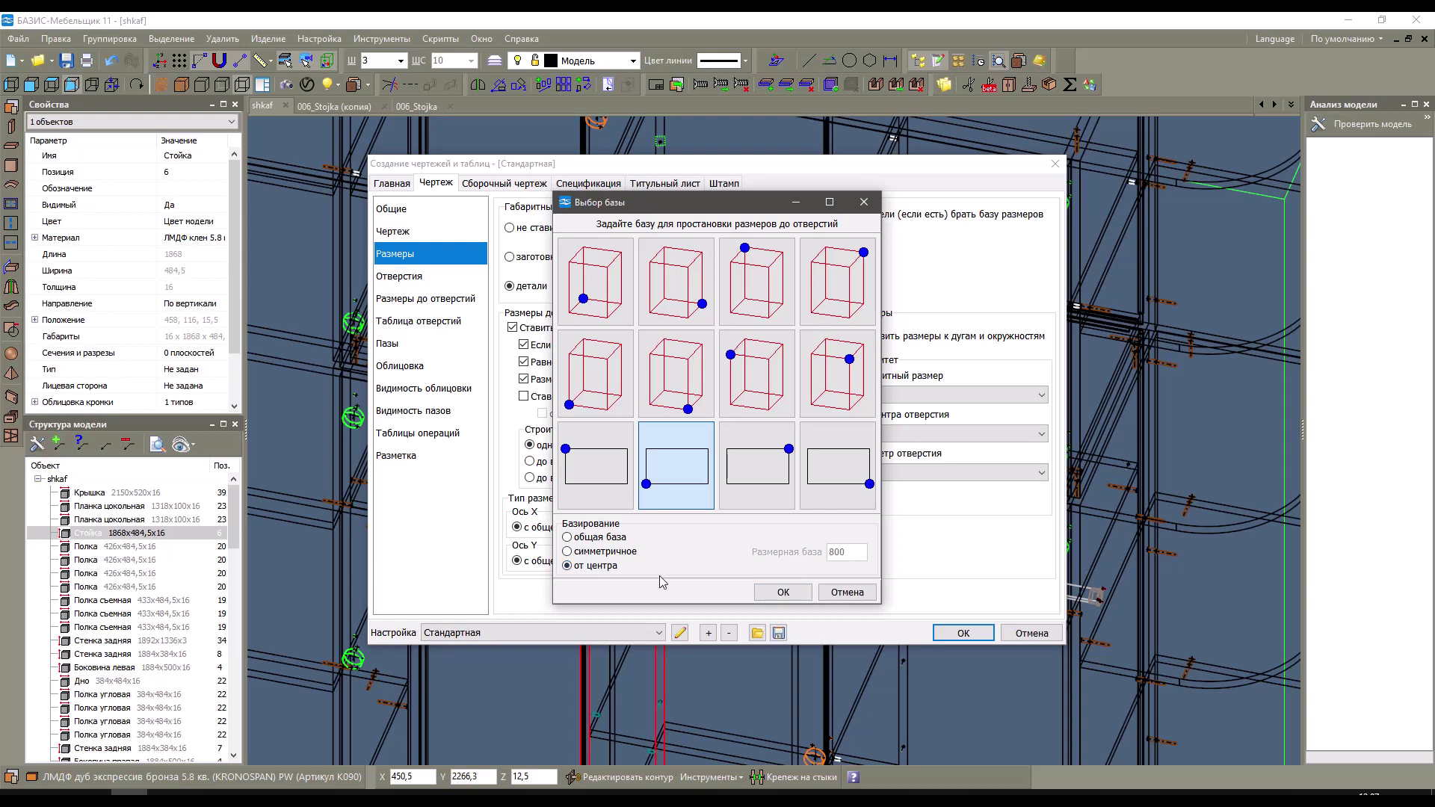
left_click(781, 592)
left_click(423, 301)
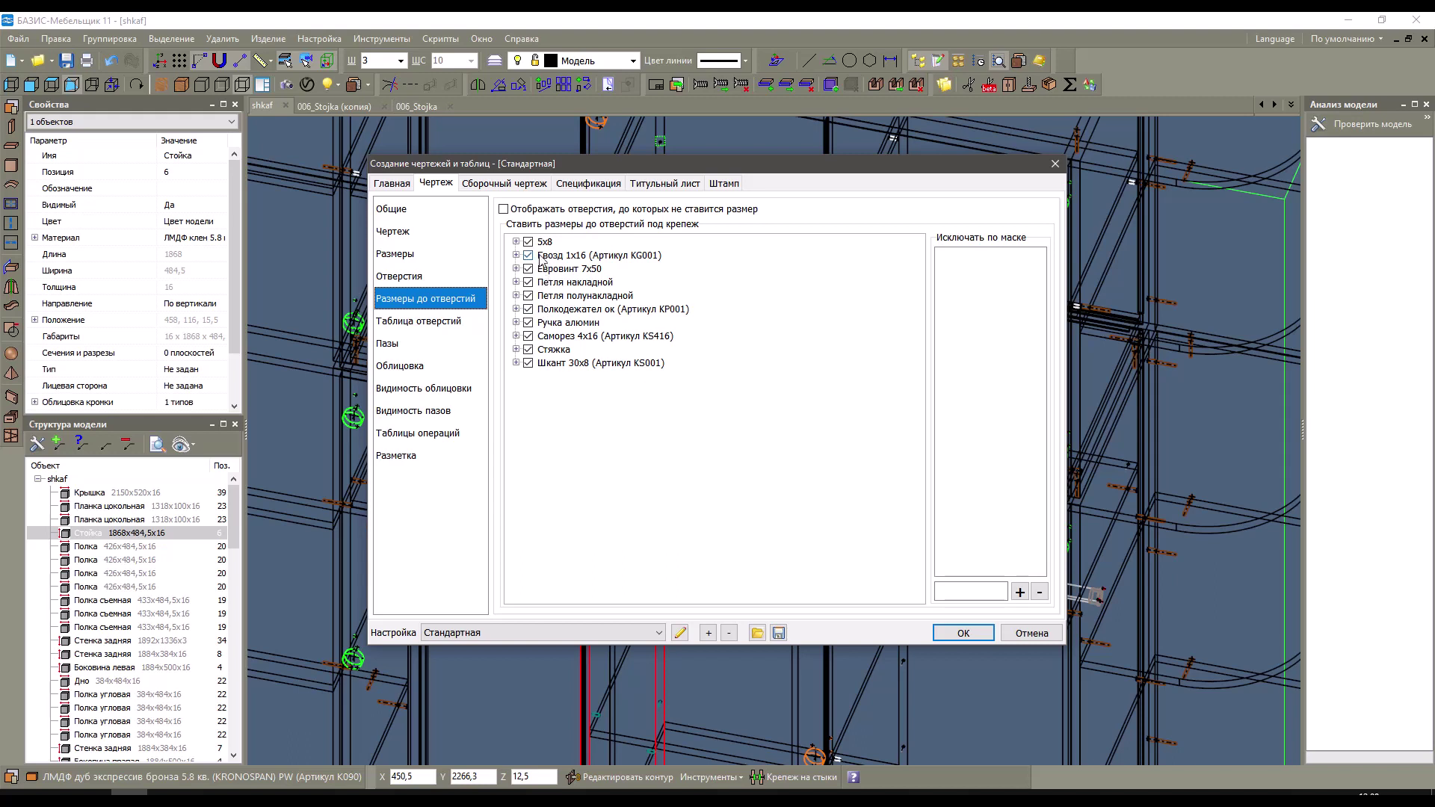
Add the mask Гвозд* to the «Исключать по маске» exclusion list.
left_click(553, 257)
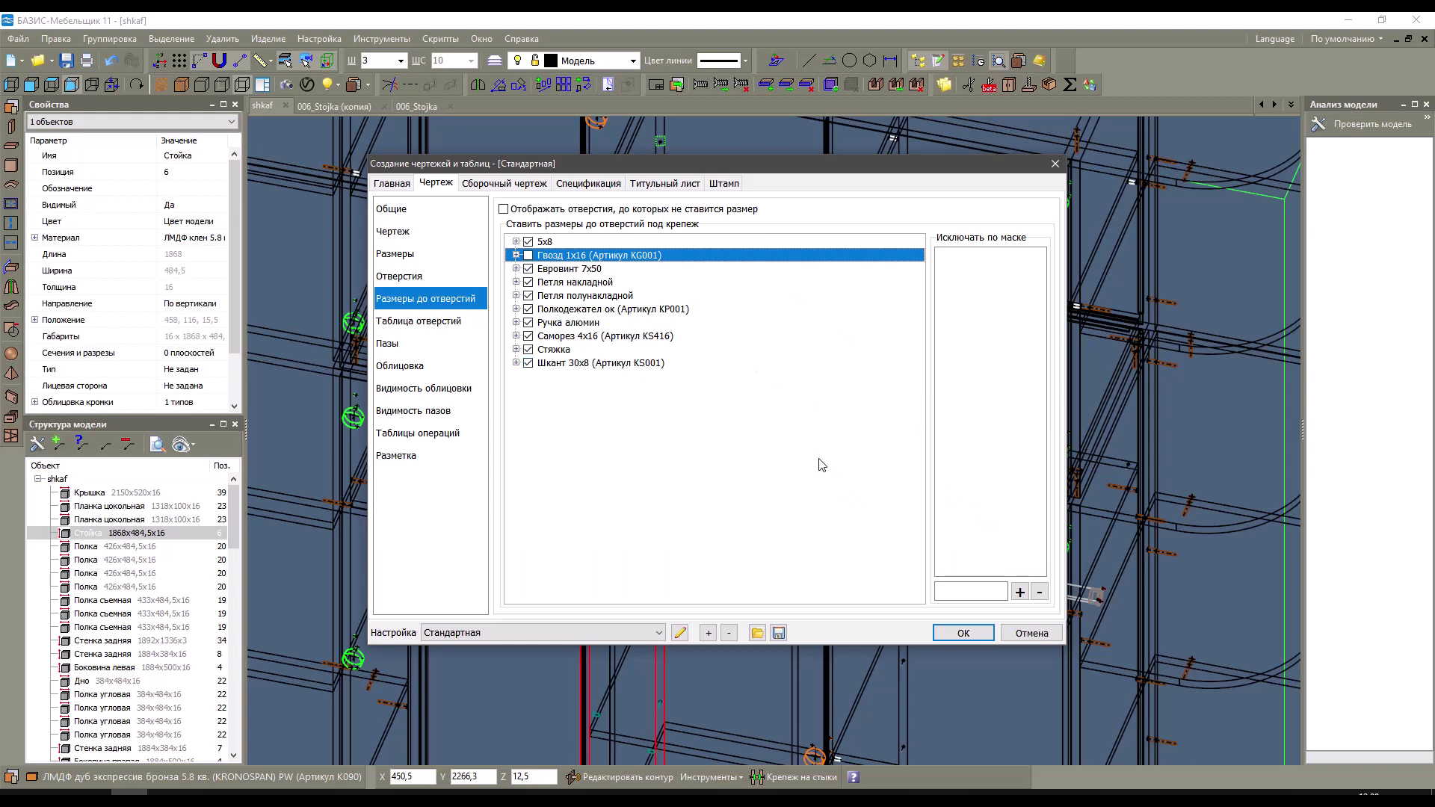
left_click(954, 592)
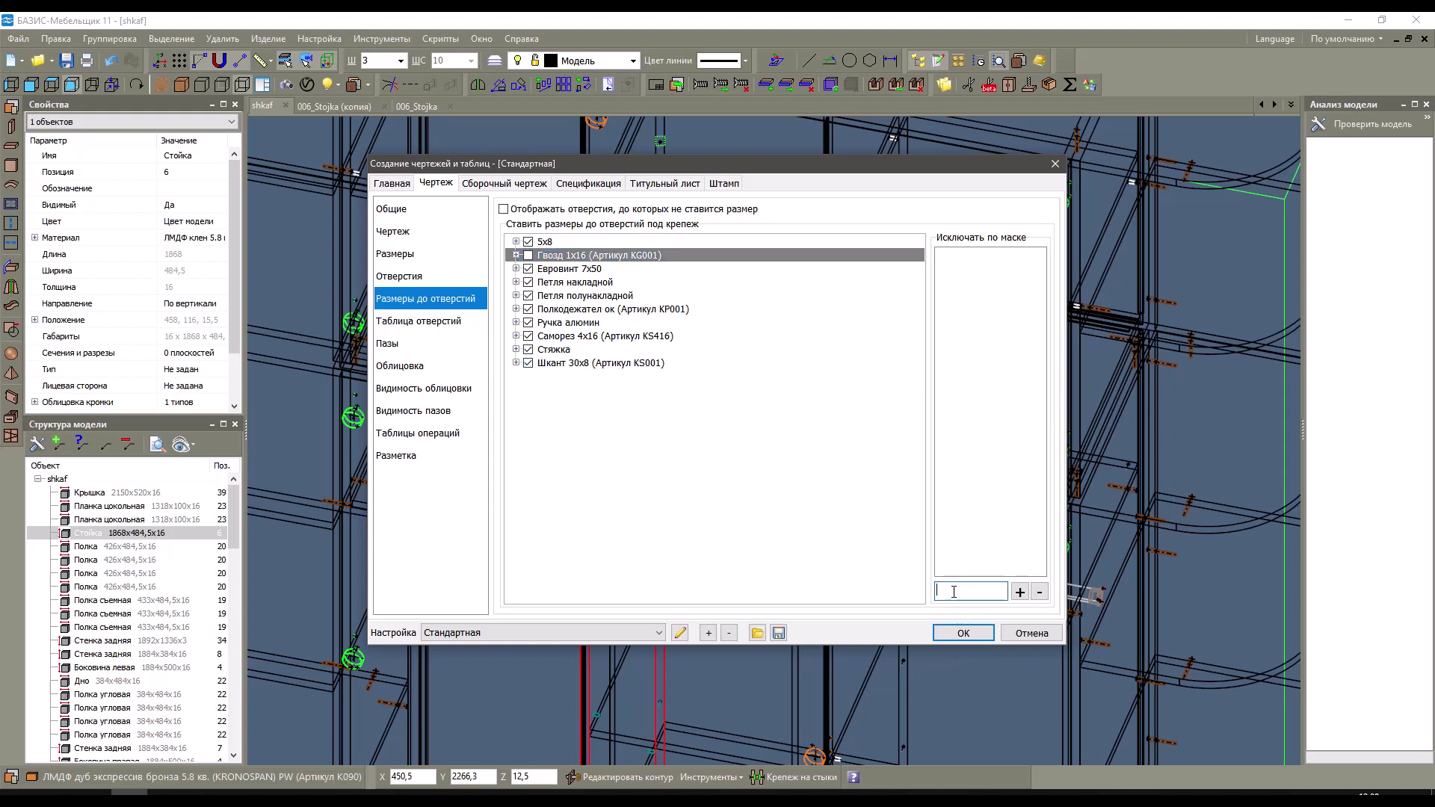
left_click(596, 261)
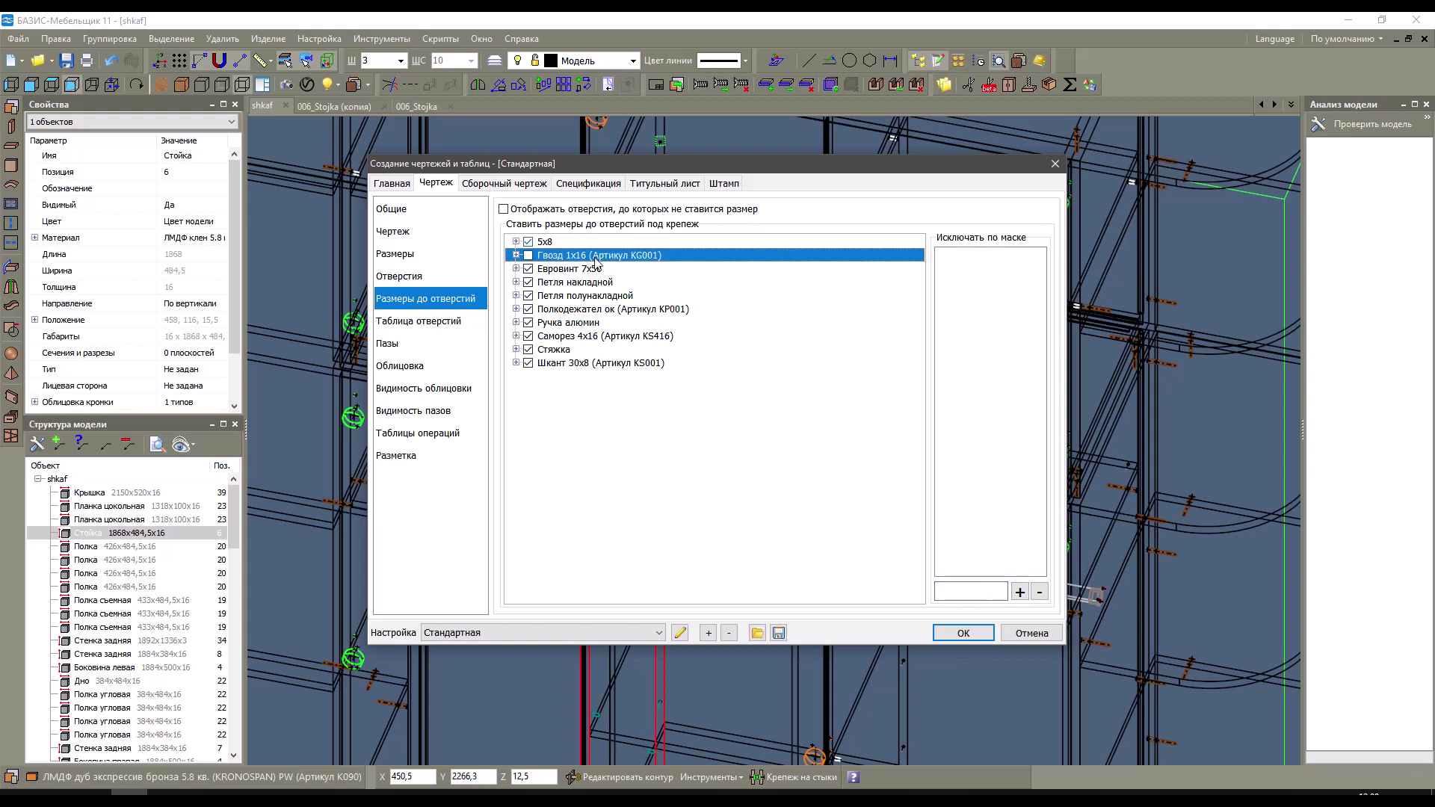
double_click(598, 263)
left_click(945, 589)
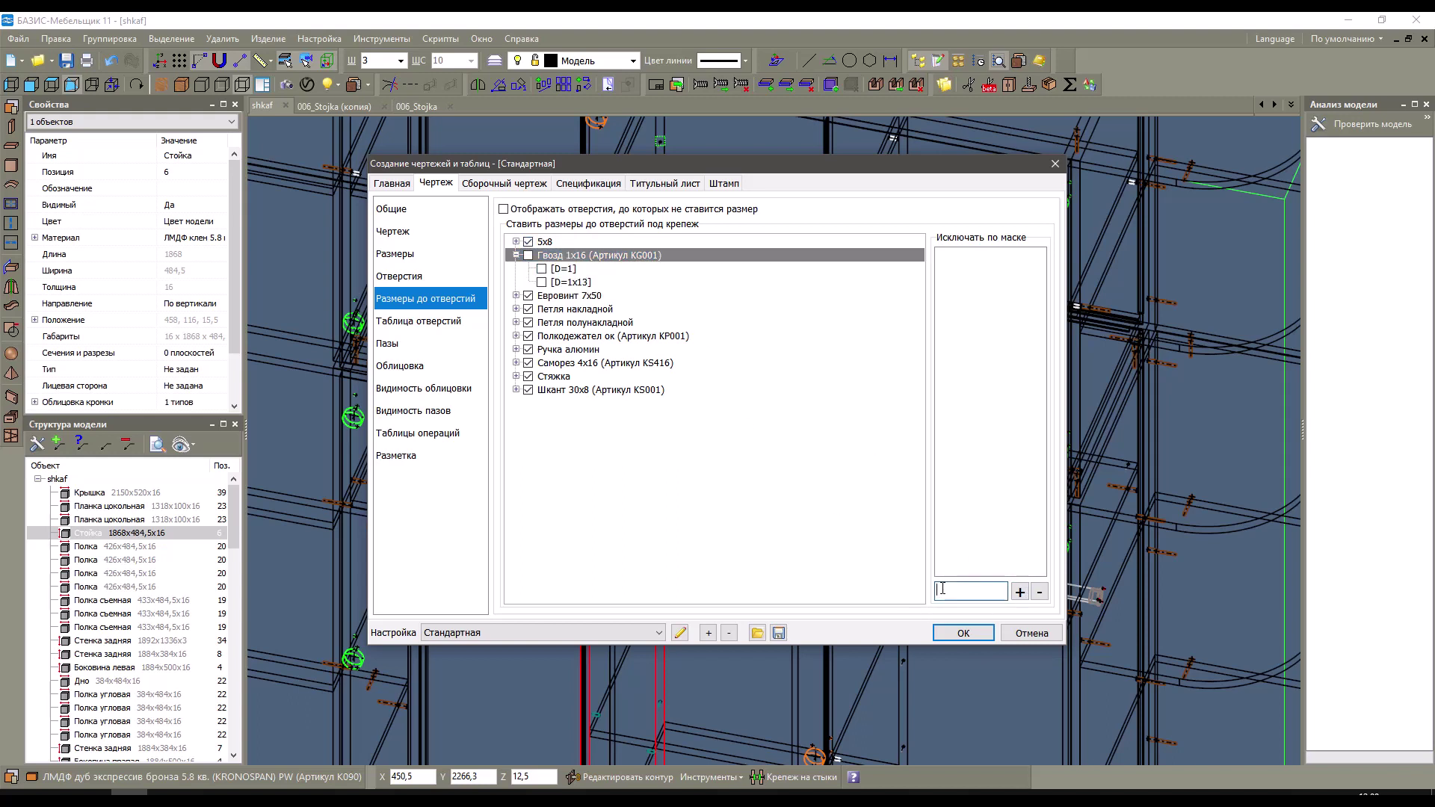
type("Гвозд 1x16 (Артикул KG001)")
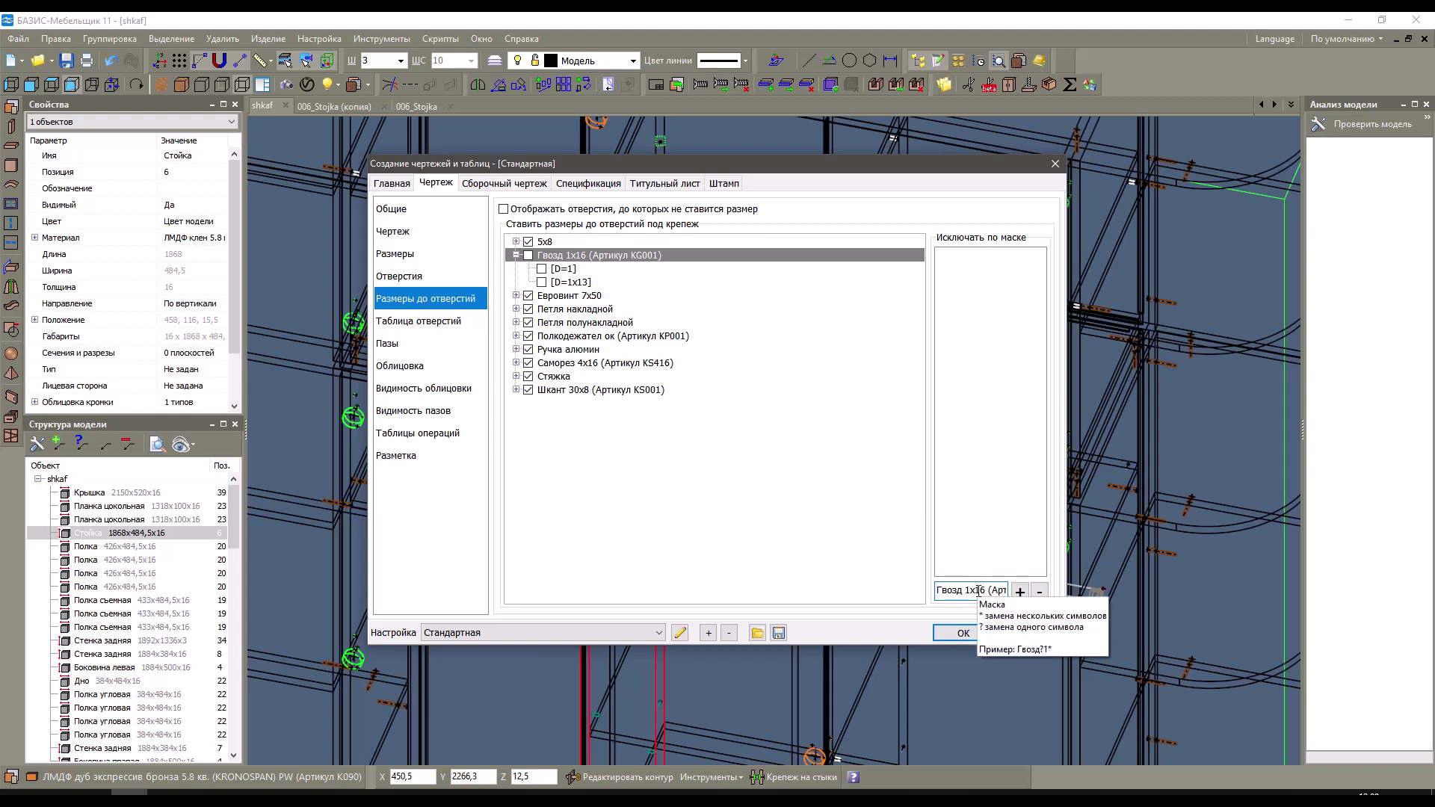
left_click_drag(965, 591, 1227, 604)
key("Delete")
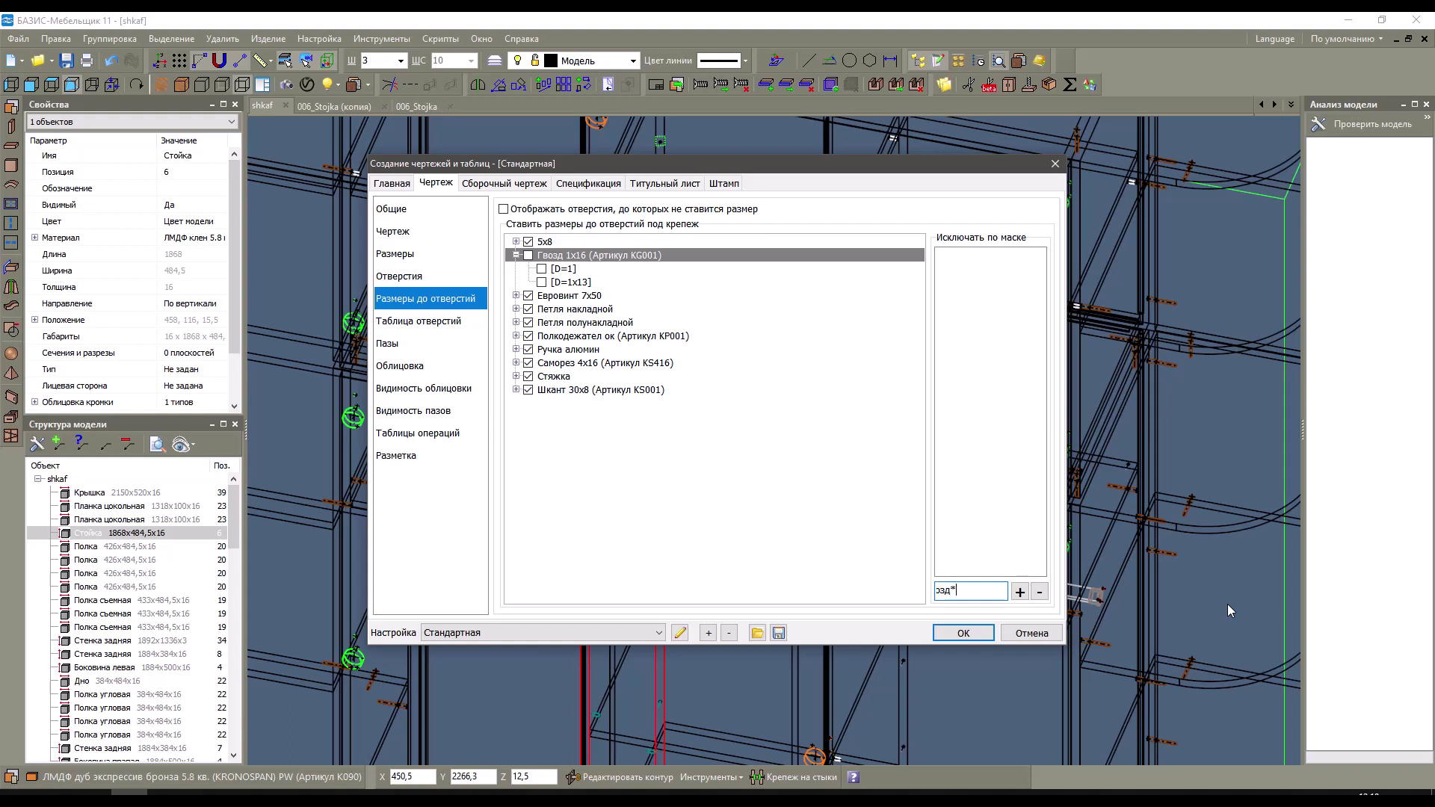
left_click(1019, 591)
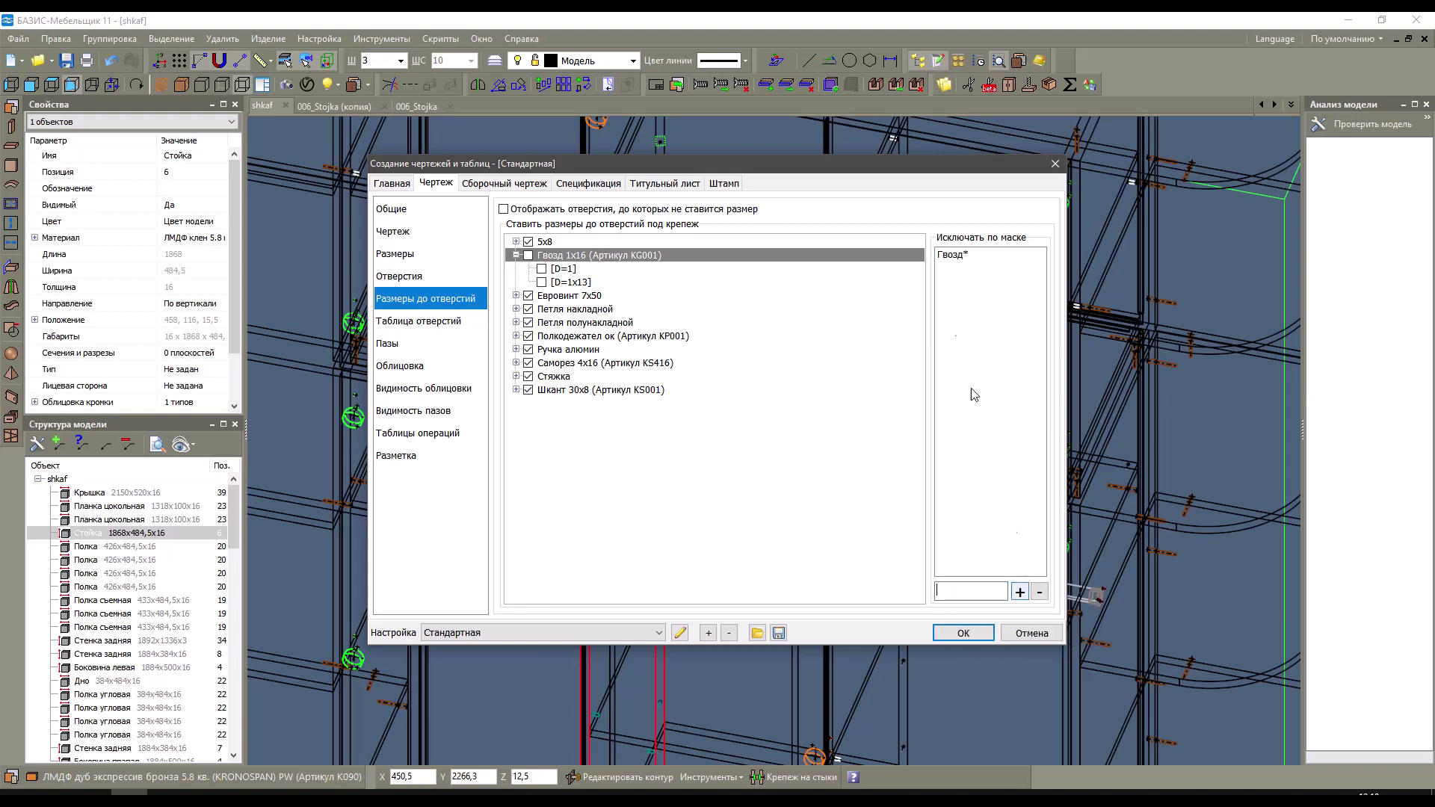
Tick the Гвоздь 1x16 entry and apply the drawing settings.
left_click(528, 254)
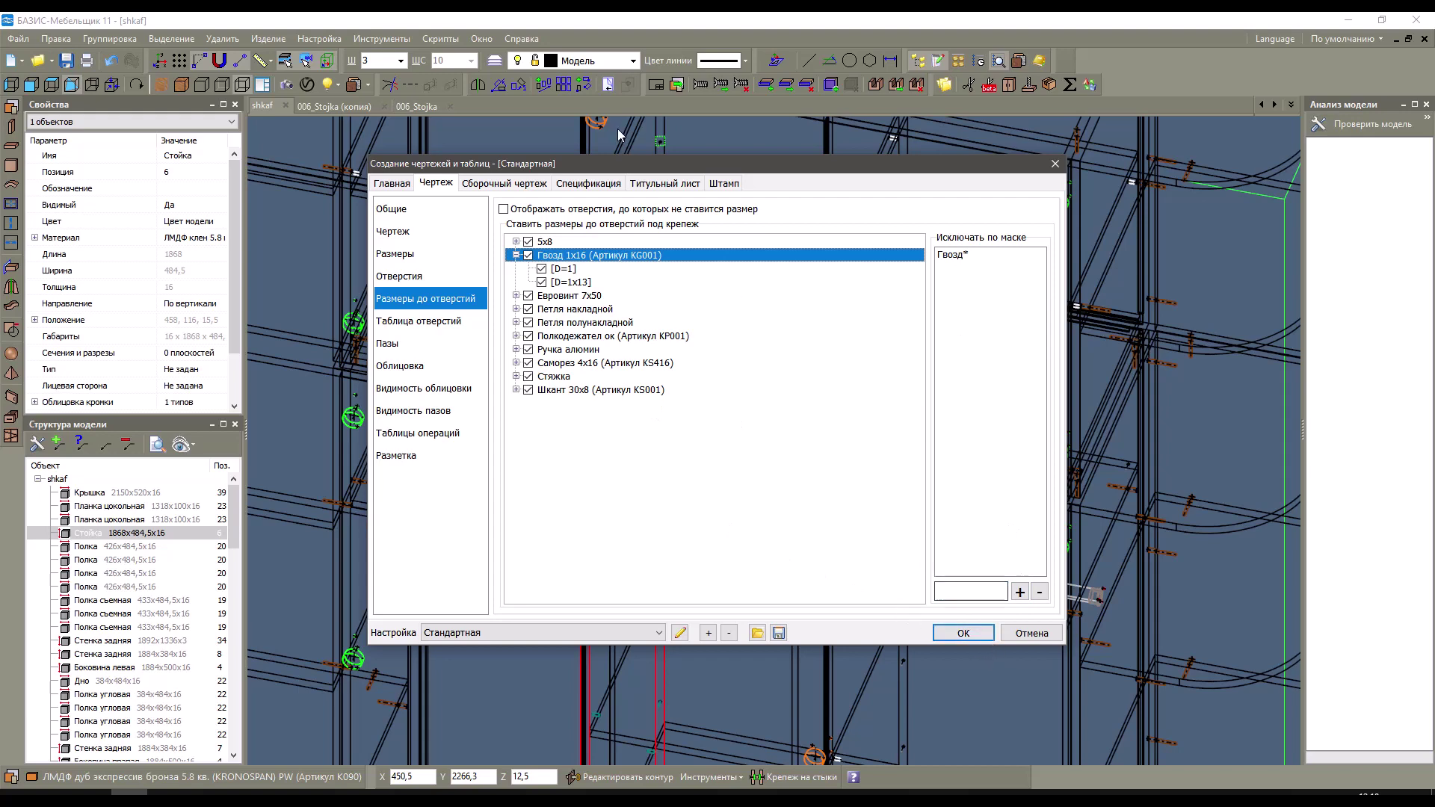
left_click_drag(632, 165, 1086, 150)
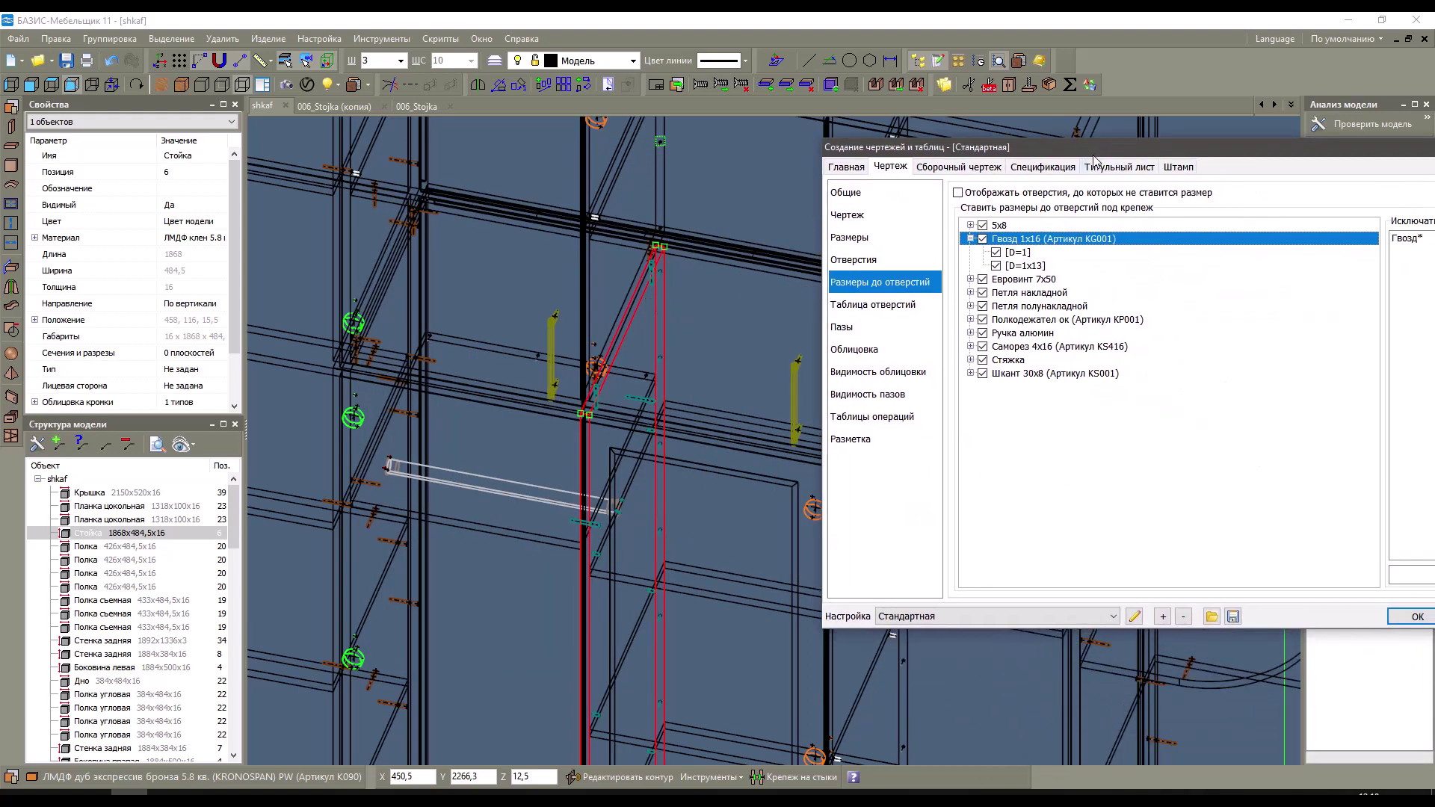
left_click_drag(1087, 150, 706, 100)
left_click(1036, 566)
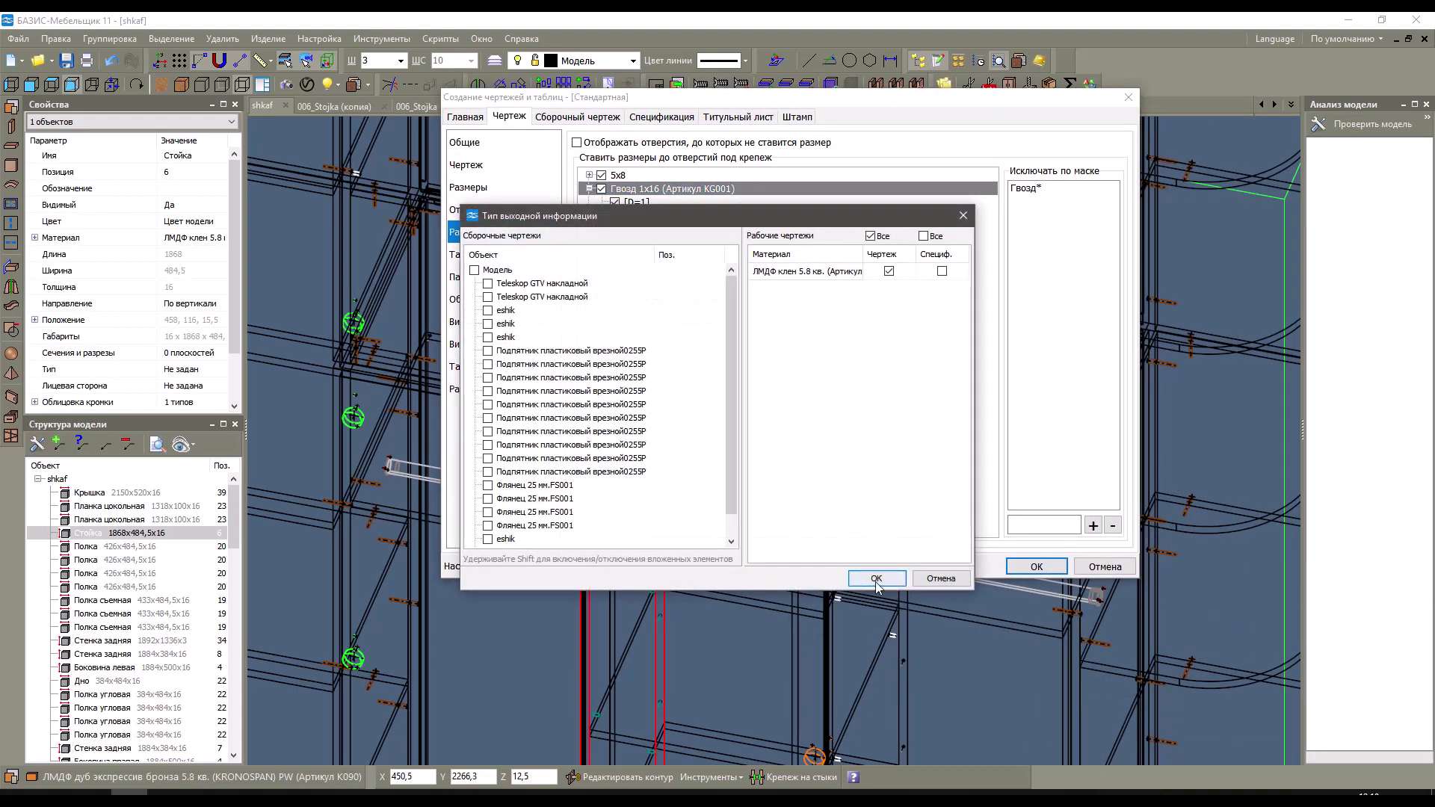
left_click(876, 579)
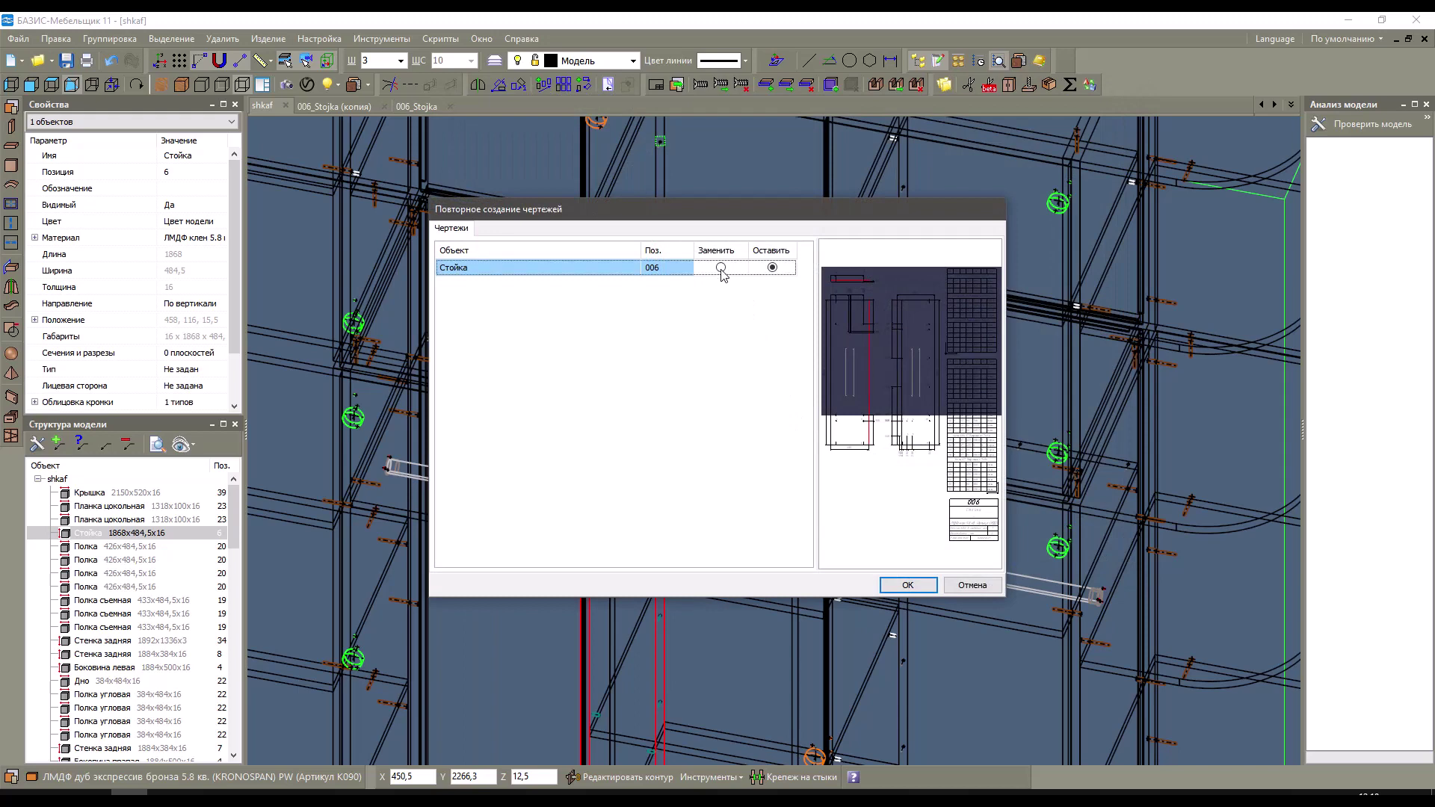
left_click(897, 585)
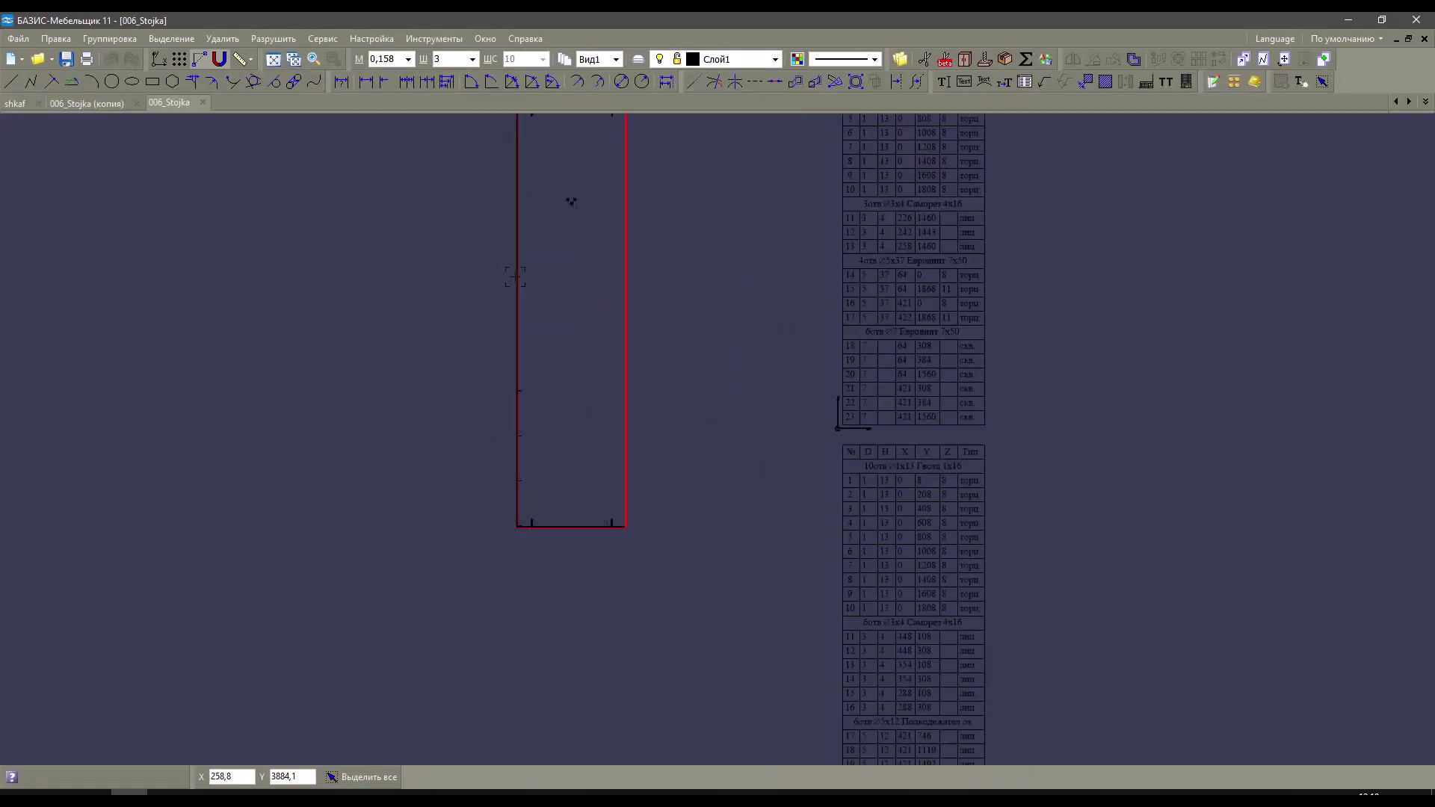
scroll(515, 277, "up", 5)
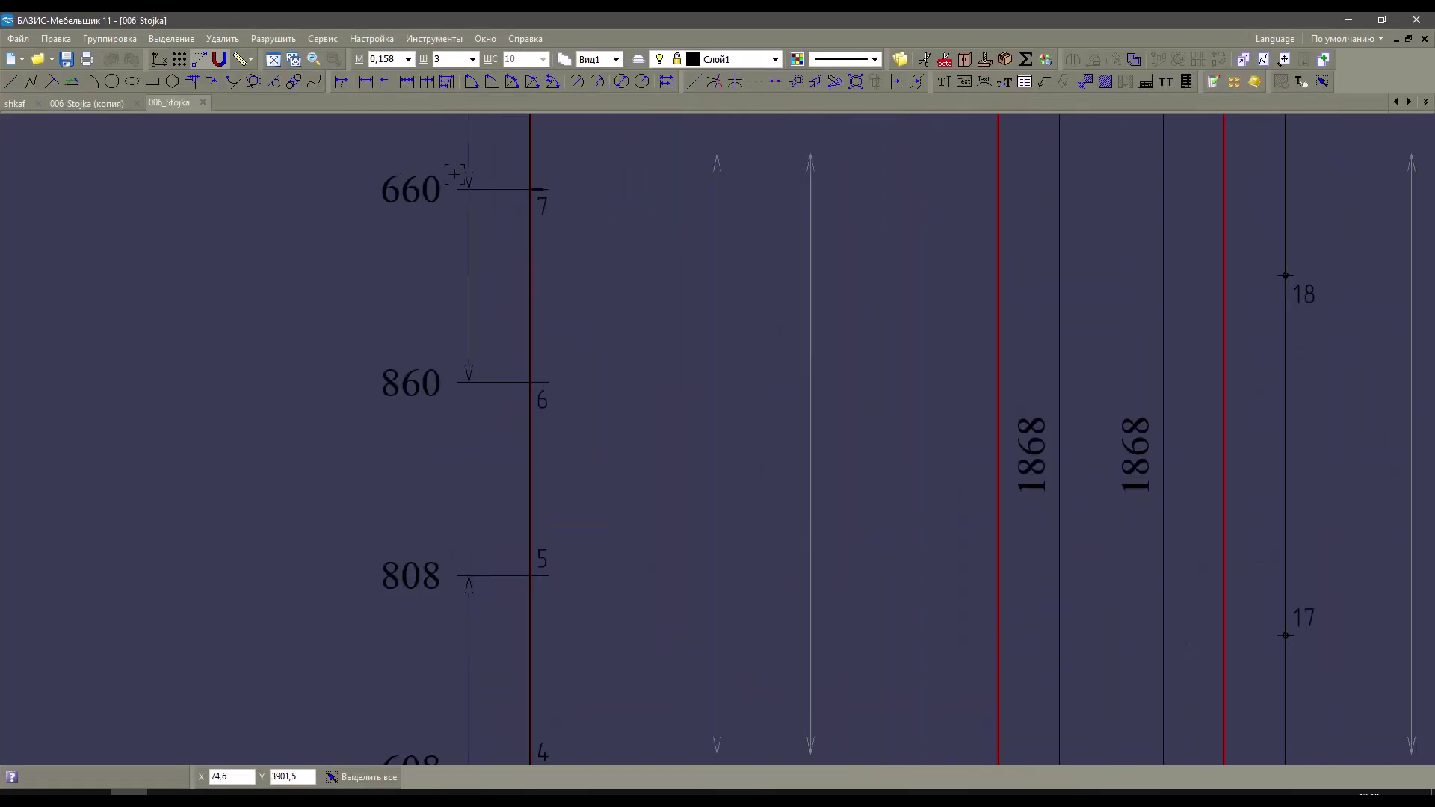
middle_click_drag(461, 176, 540, 372)
scroll(539, 372, "down", 4)
middle_click_drag(520, 261, 642, 367)
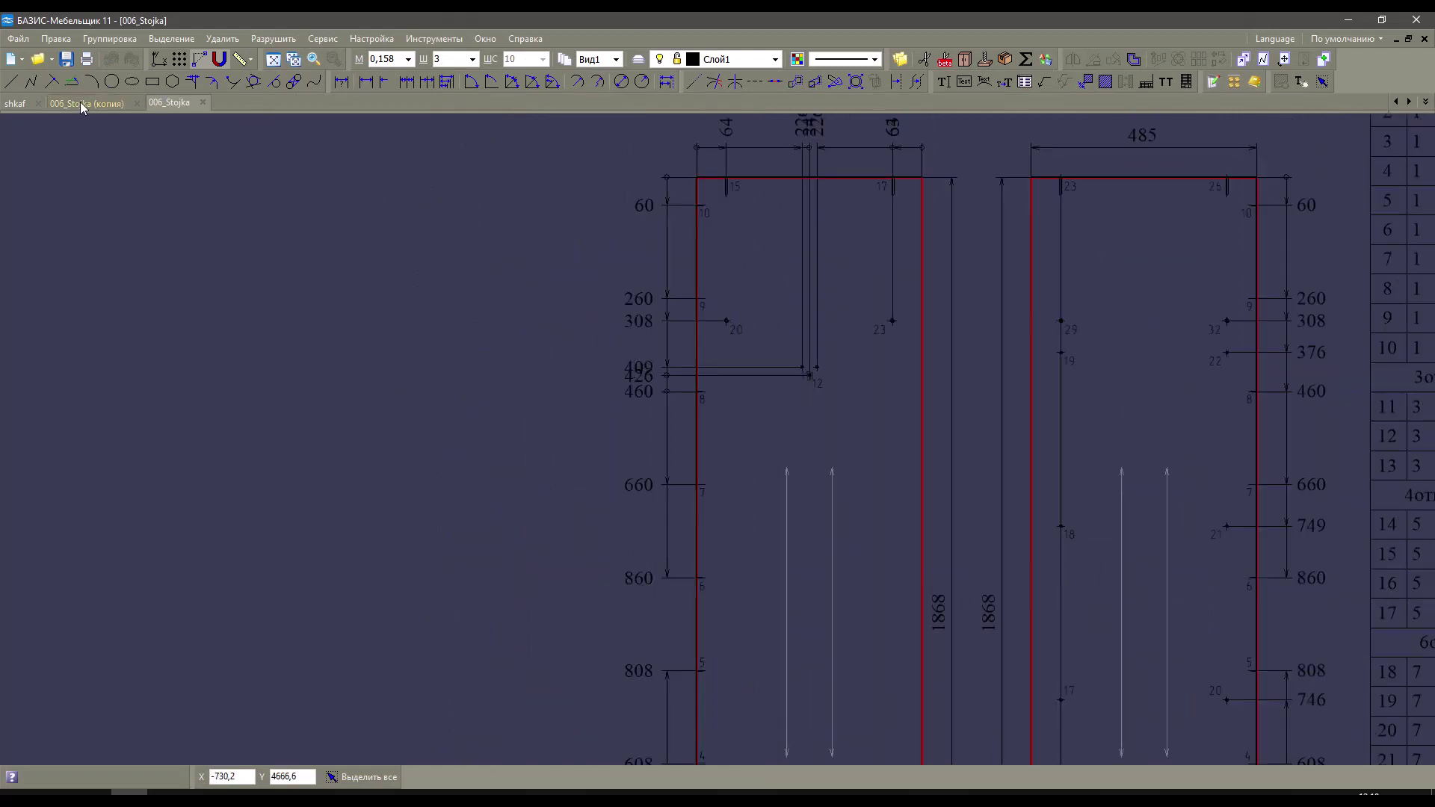
left_click(12, 105)
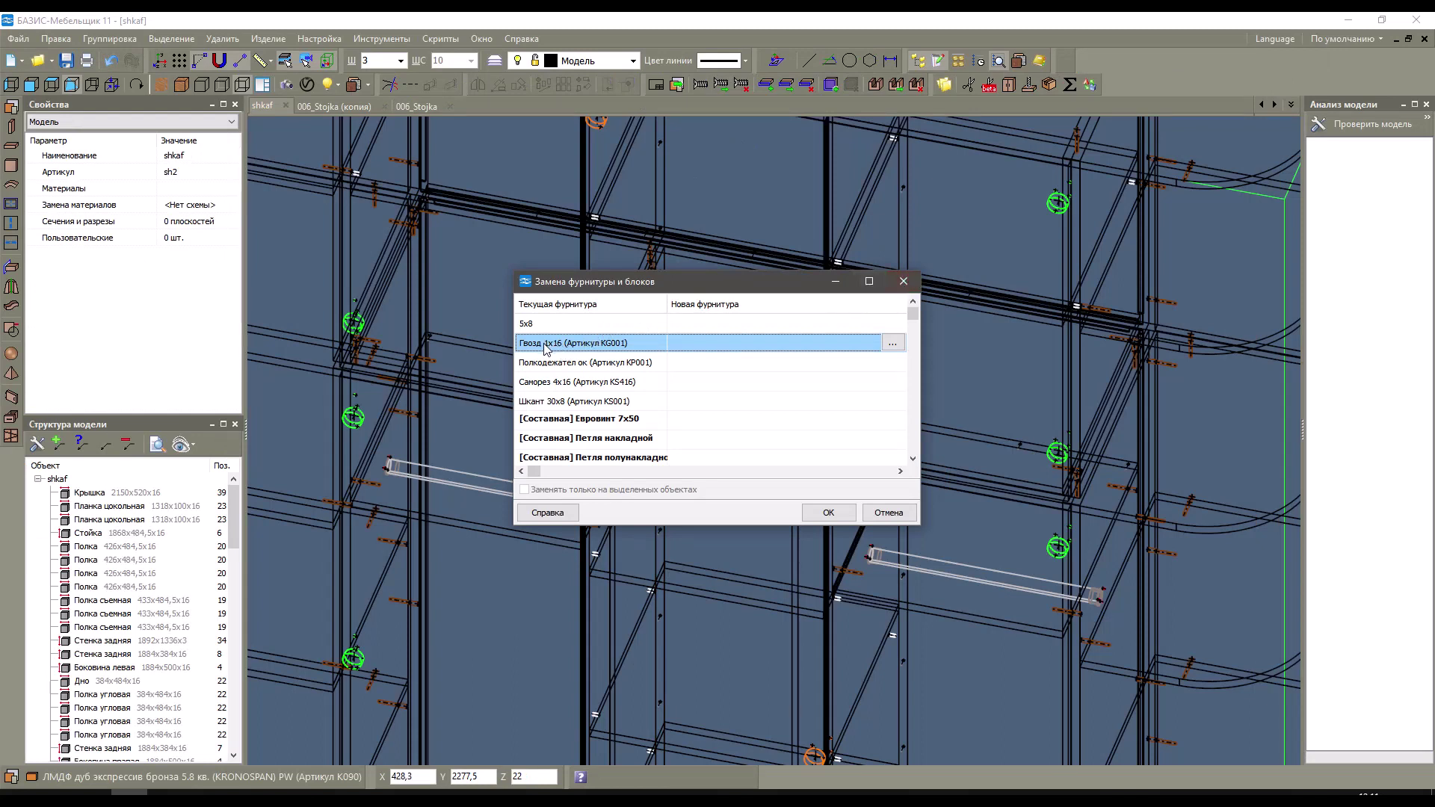
Close Замена фурнитуры and view the Гвозд 1x16 record (article KG001) in the materials base.
left_click(916, 283)
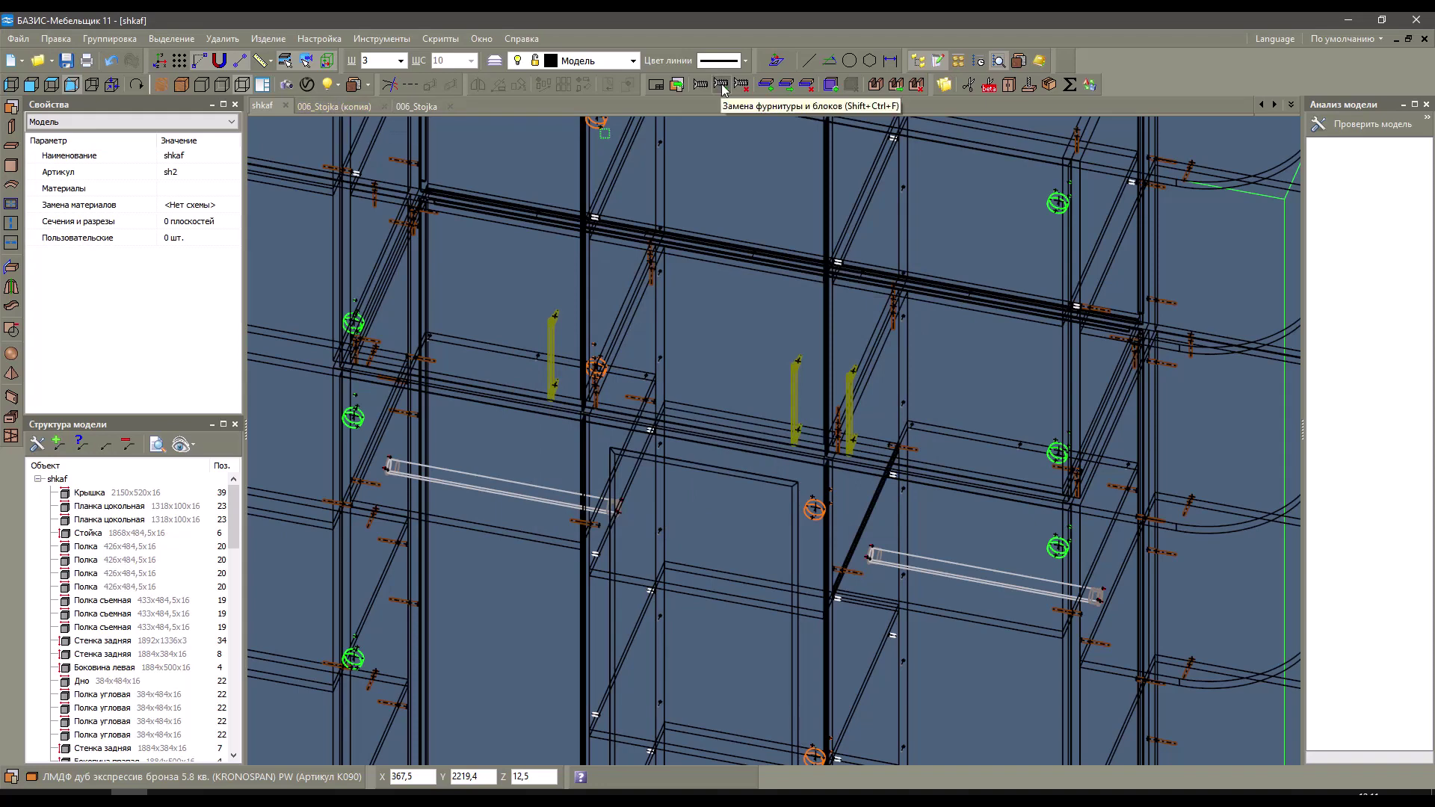
left_click(314, 40)
left_click(329, 116)
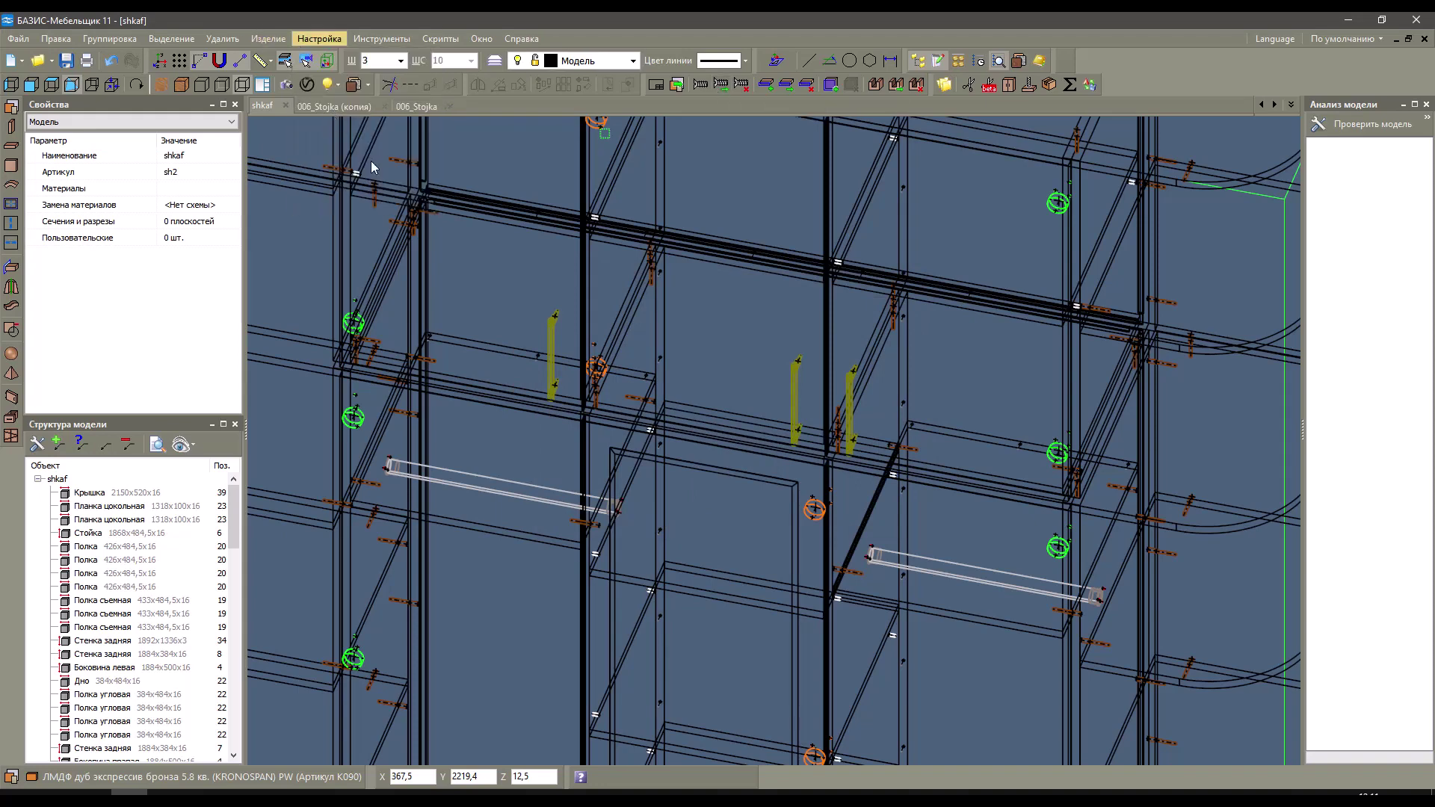
left_click(232, 220)
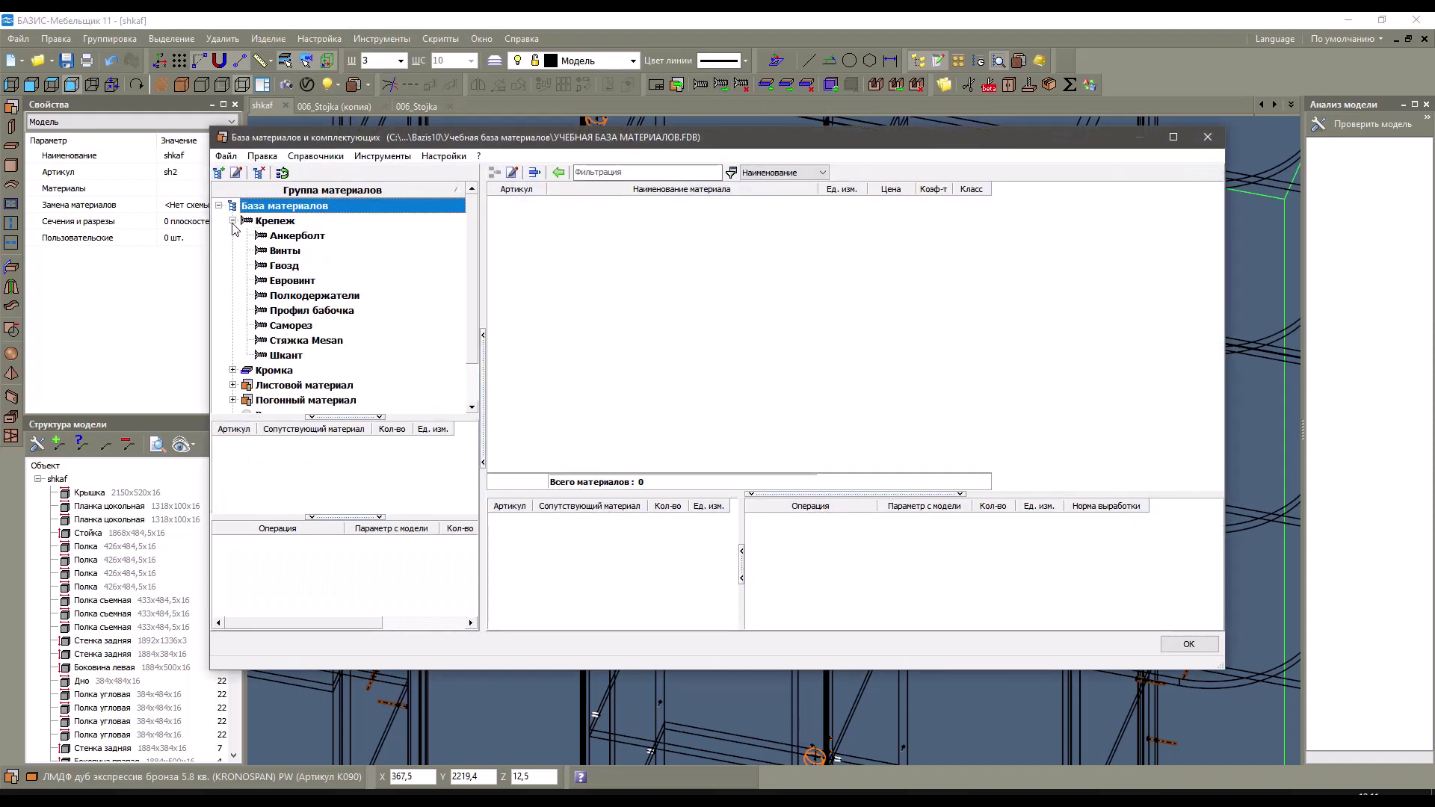
left_click(284, 265)
double_click(579, 206)
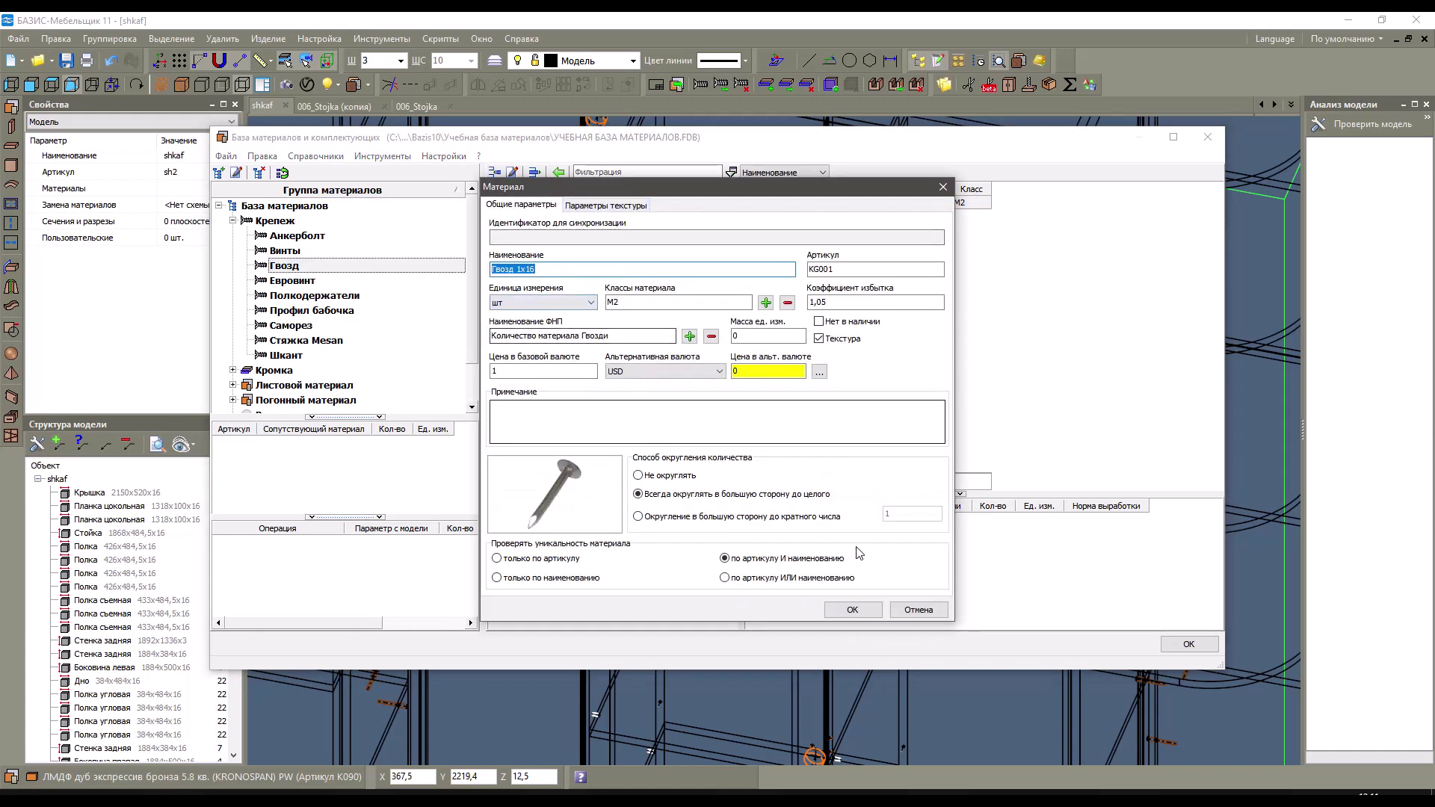
key("Escape")
key("Escape")
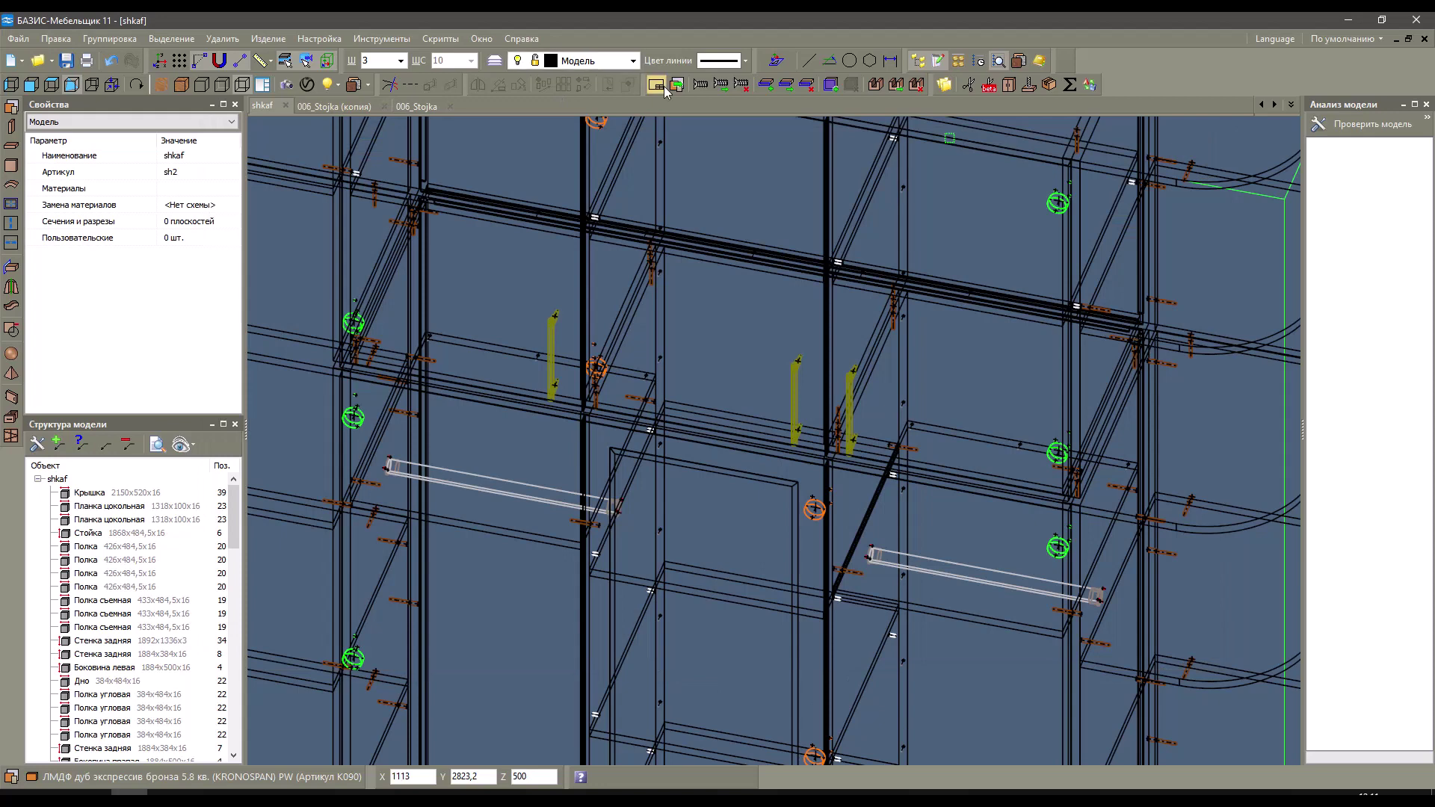
Add the exclusion mask 'Гвозд 1x16 (Артикул ЛП001)' to the hole-dimension settings.
left_click(657, 85)
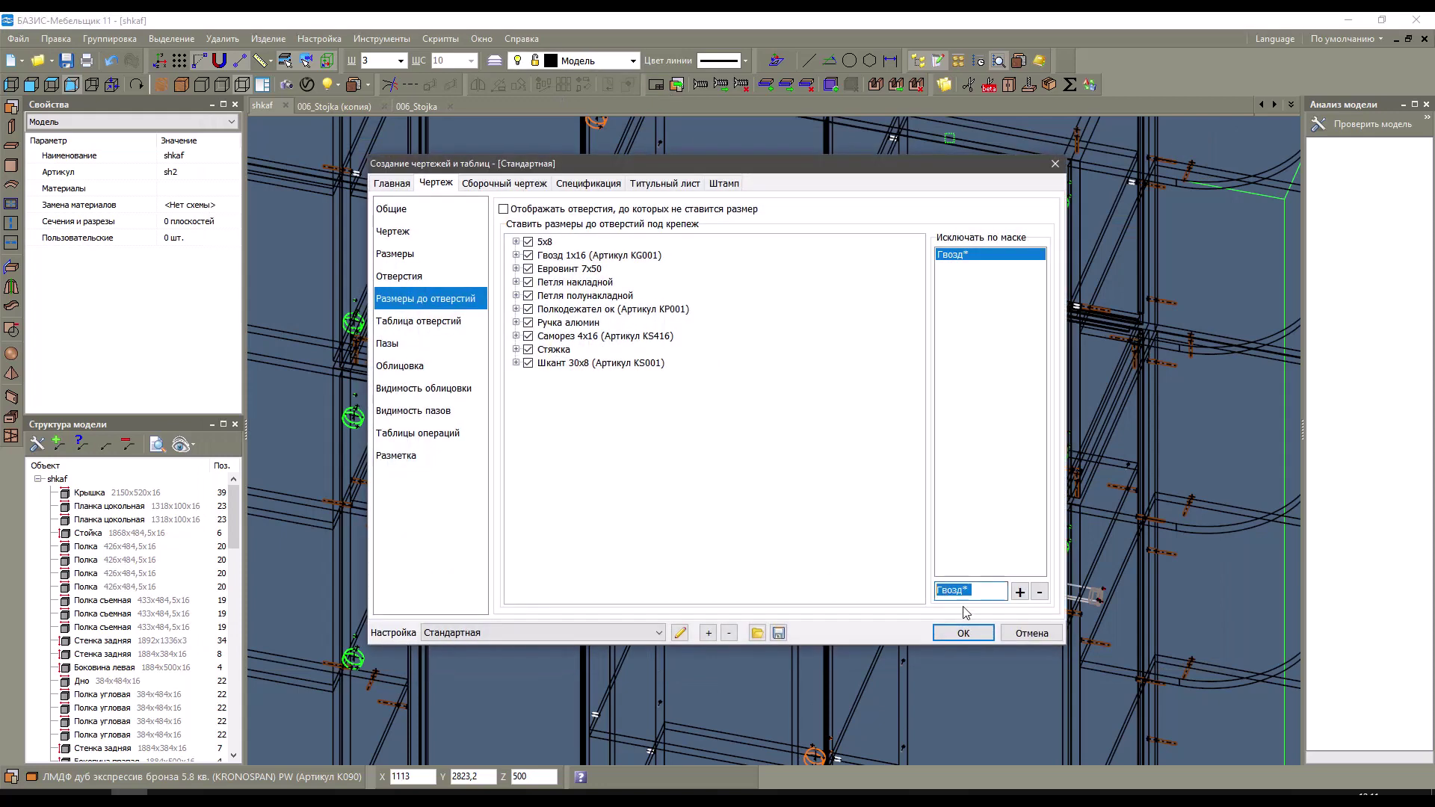
type("Гвозд 1x16")
type("()")
key("Left")
type("Арт")
type("ику")
type("л")
type(" ЛП")
type("001")
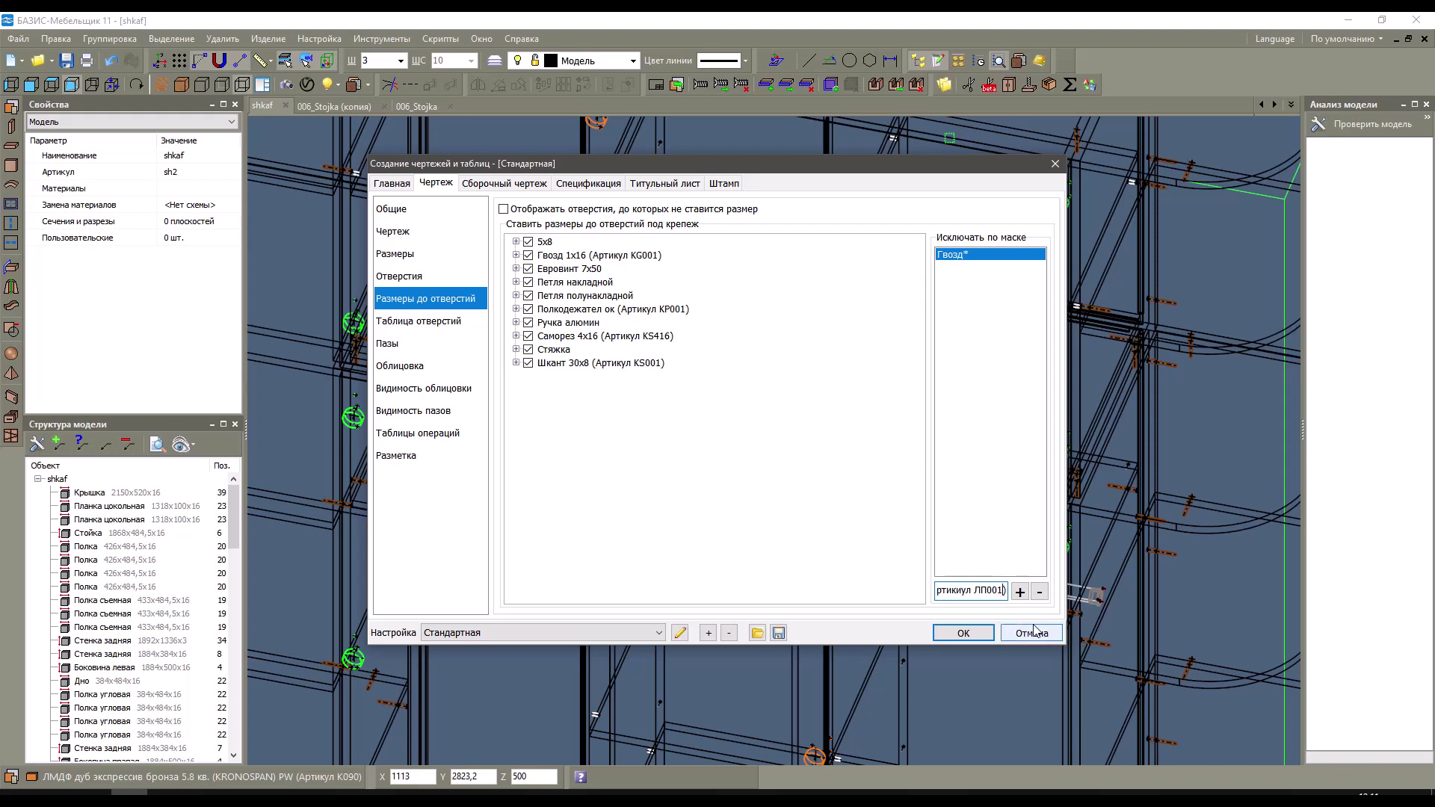
left_click(1020, 592)
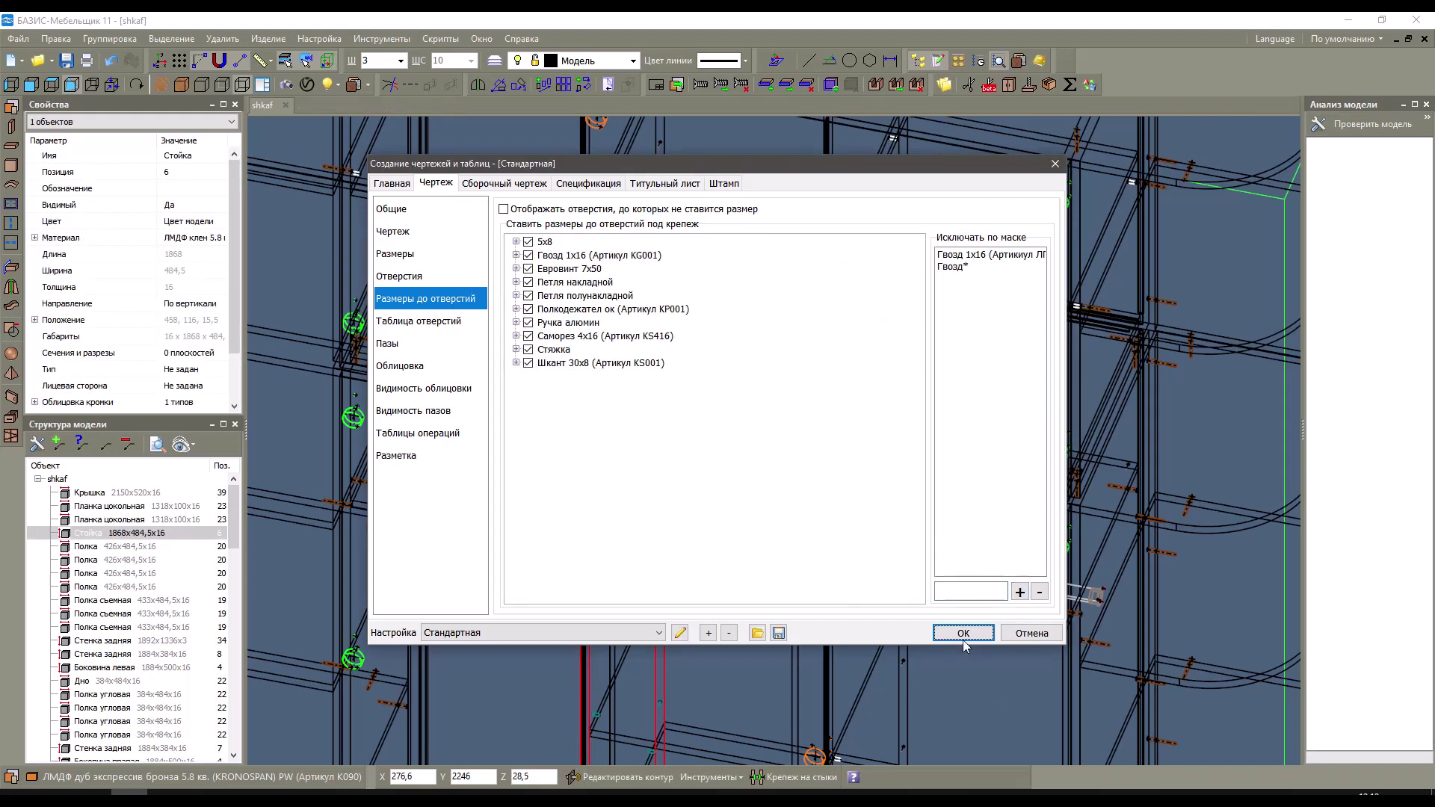
Confirm the settings and regenerate the 006_Stojka panel drawing.
left_click(963, 639)
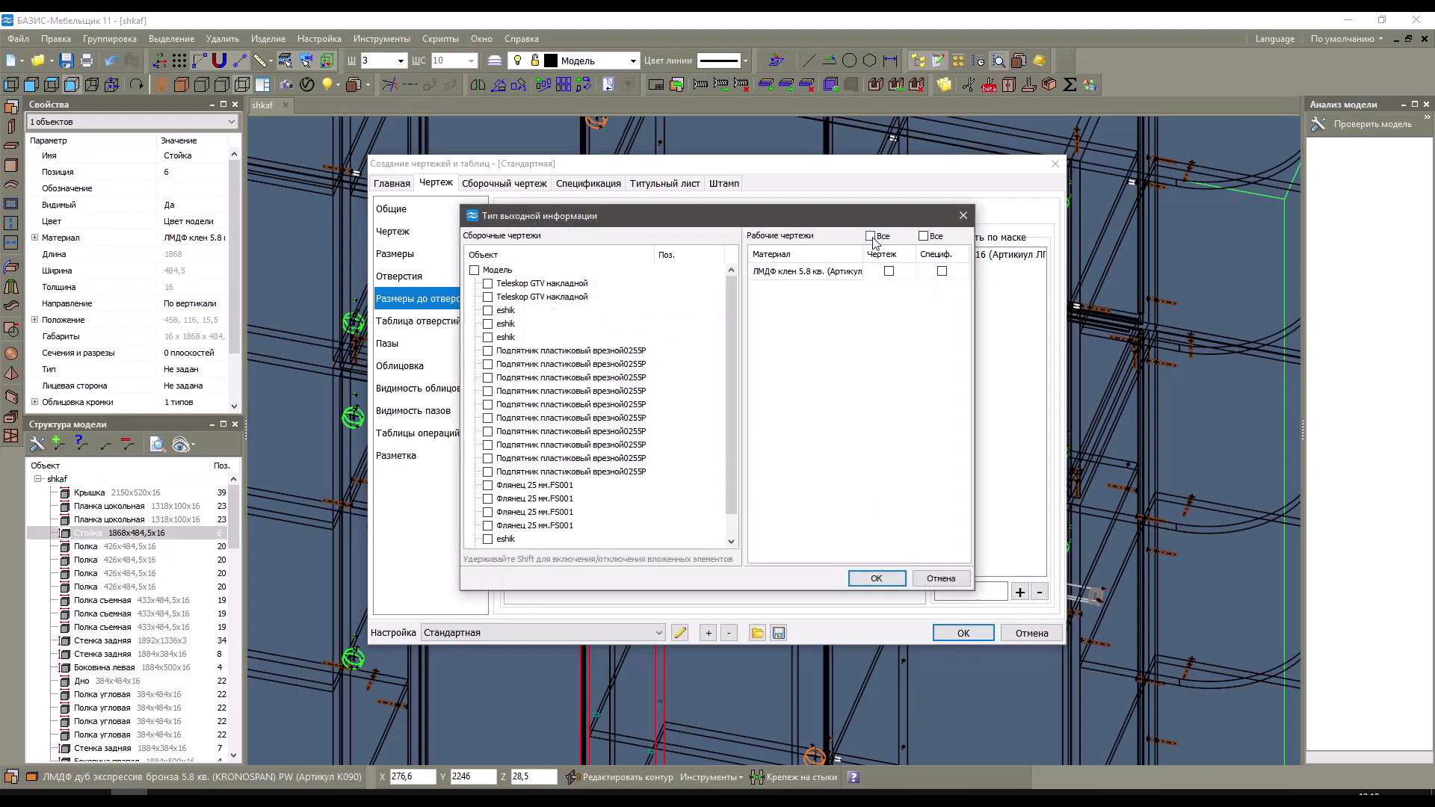
left_click(877, 578)
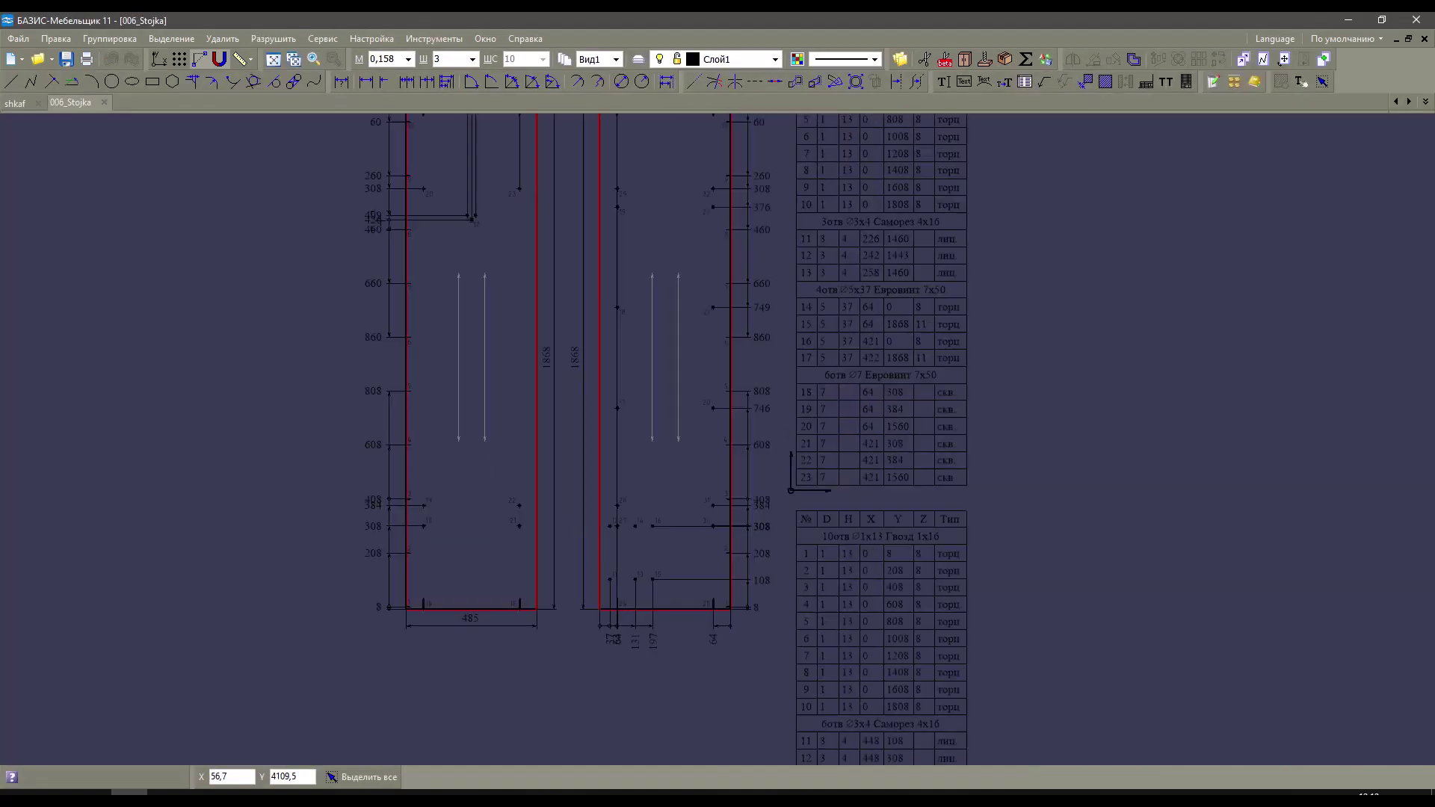
scroll(380, 225, "up", 2)
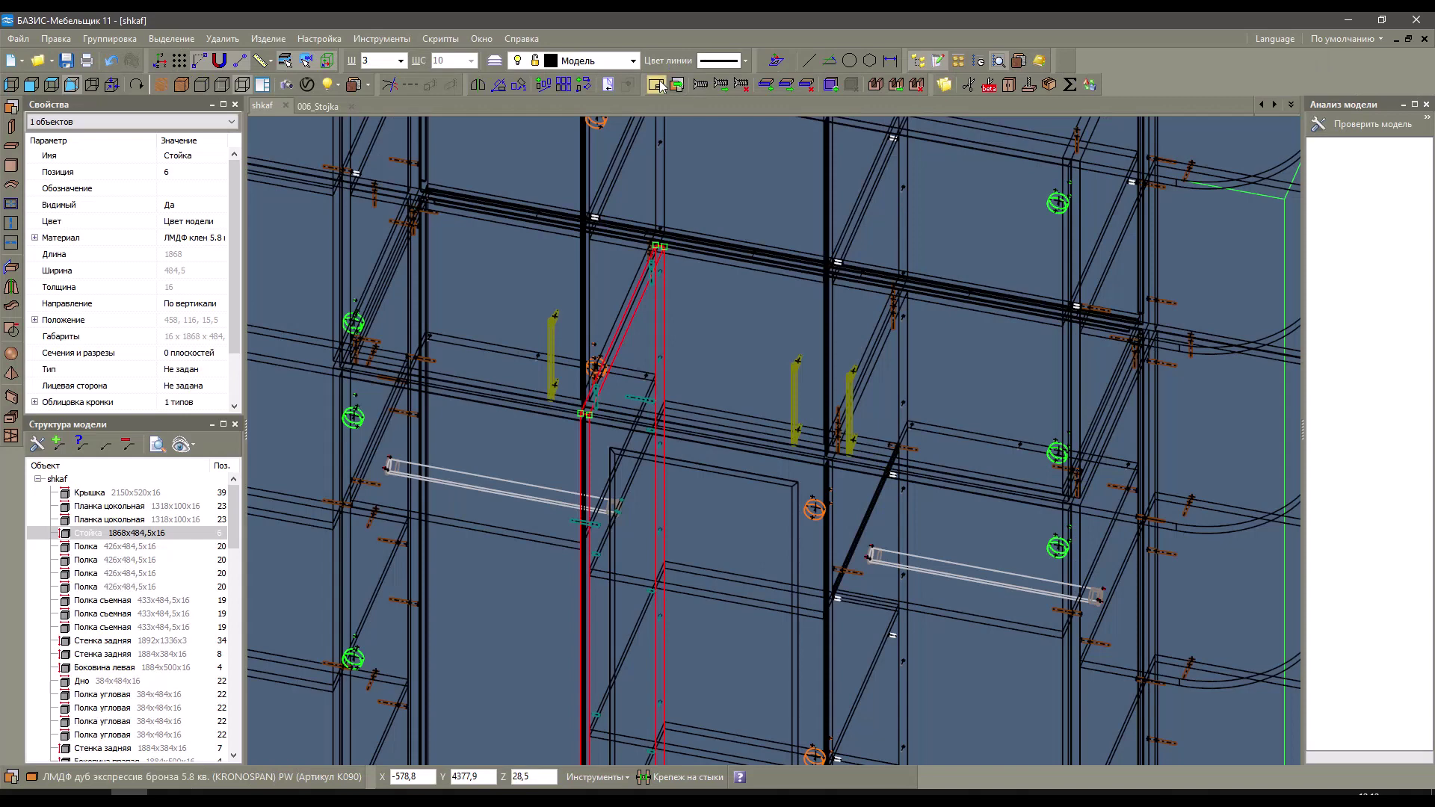
For the selected panel, trim the first mask to 'Гвозд 1x16' and add it.
left_click(657, 85)
left_click(753, 408)
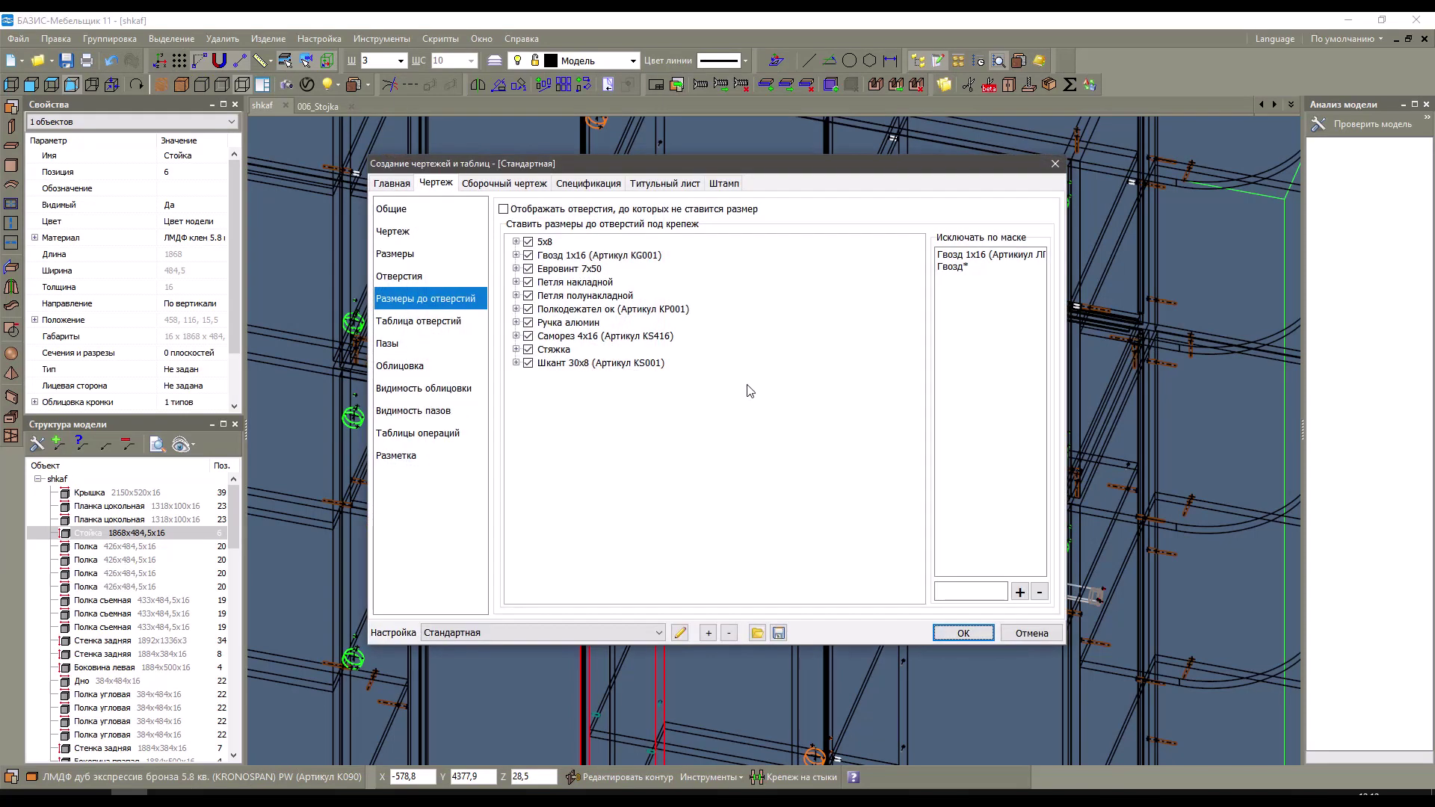
left_click(985, 255)
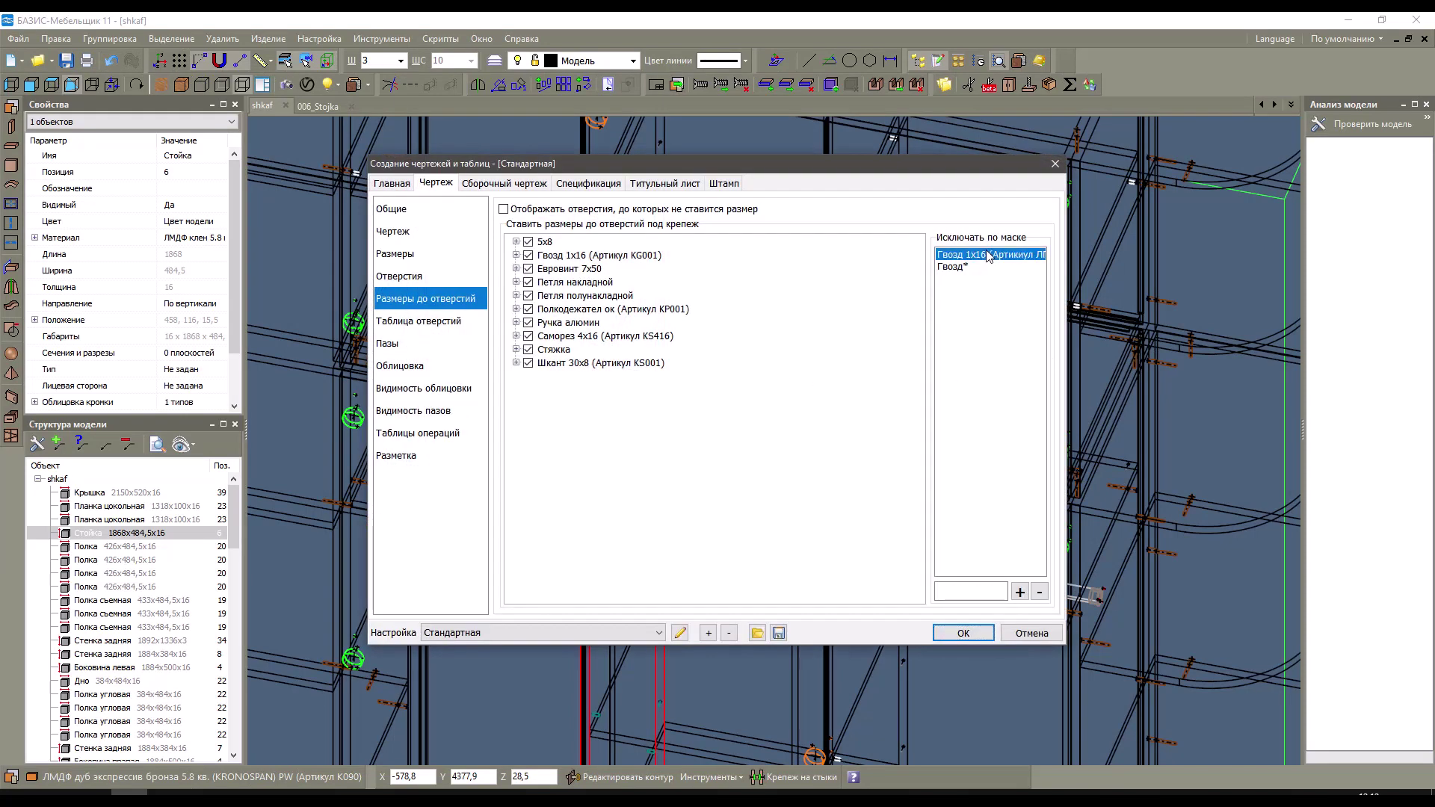
left_click_drag(988, 588, 1253, 605)
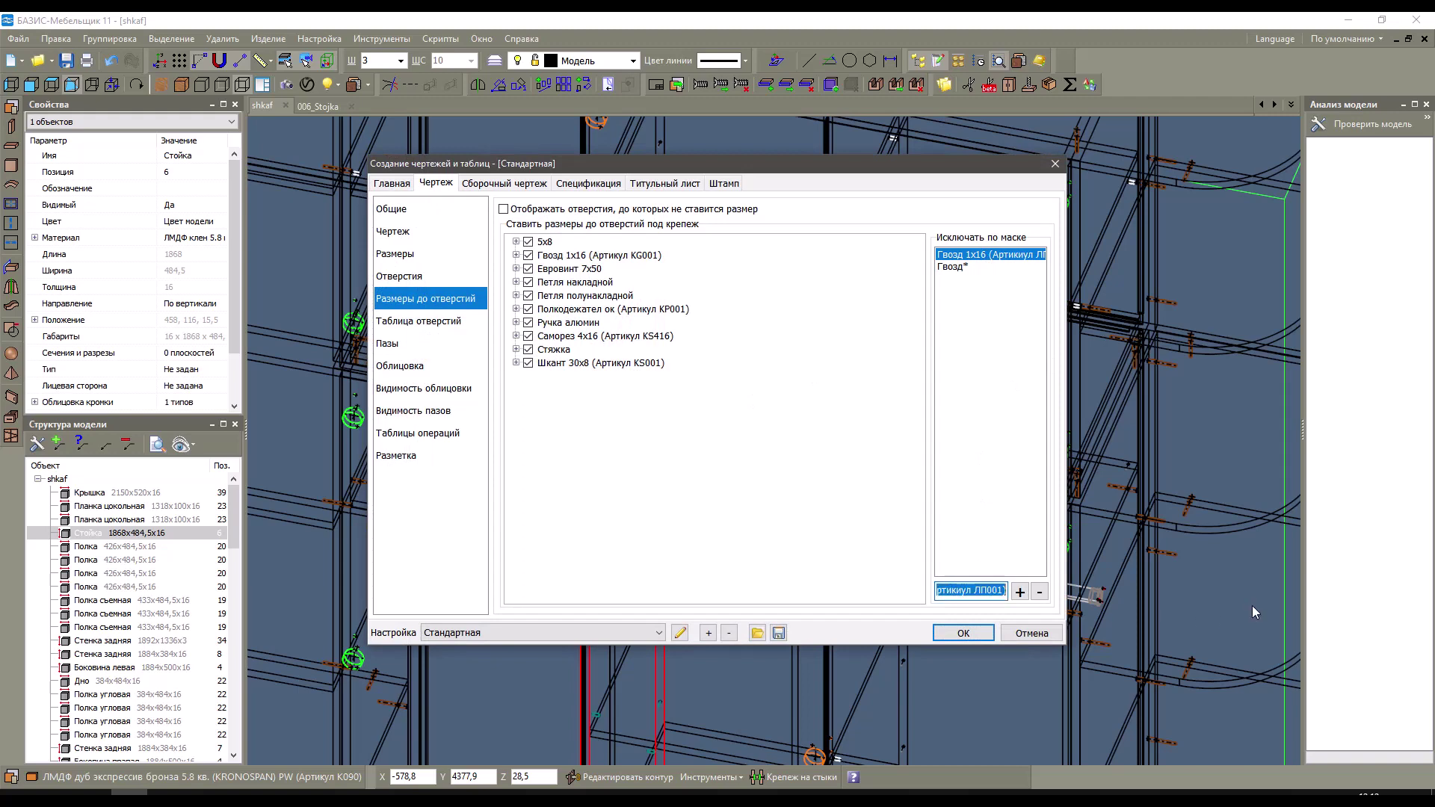
key("Delete")
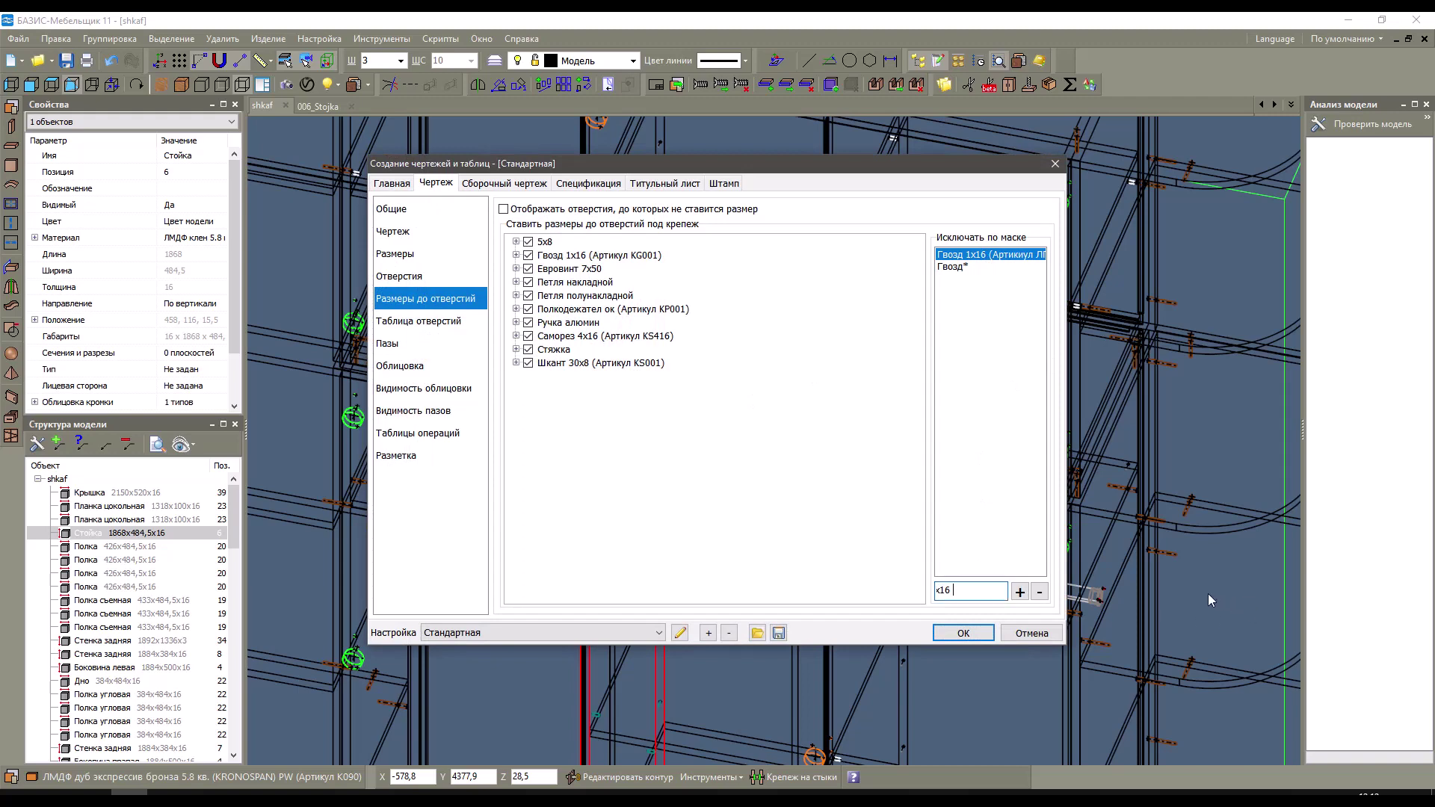
left_click(1019, 592)
Regenerate the Stojka drawing and discard it without saving.
left_click(970, 633)
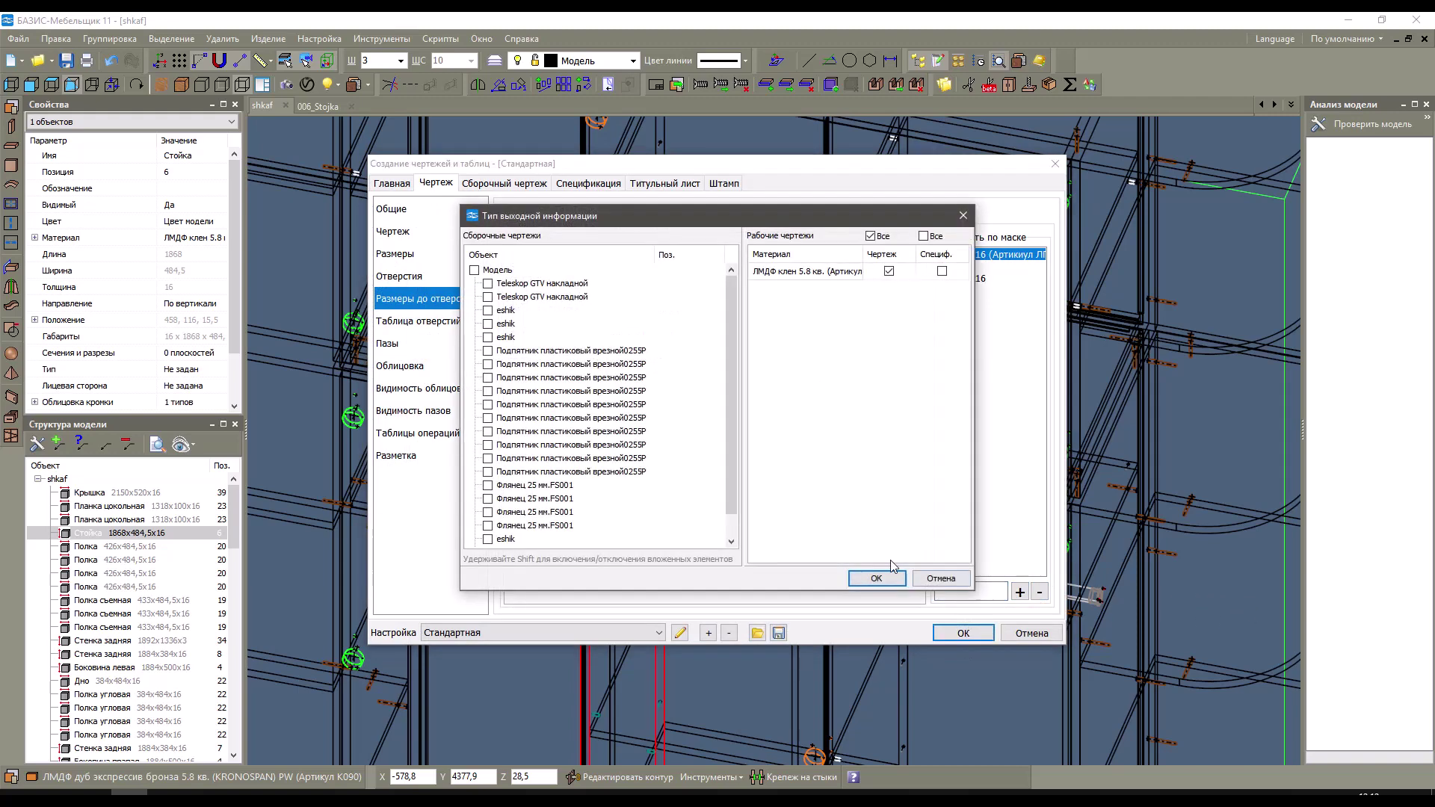
left_click(876, 578)
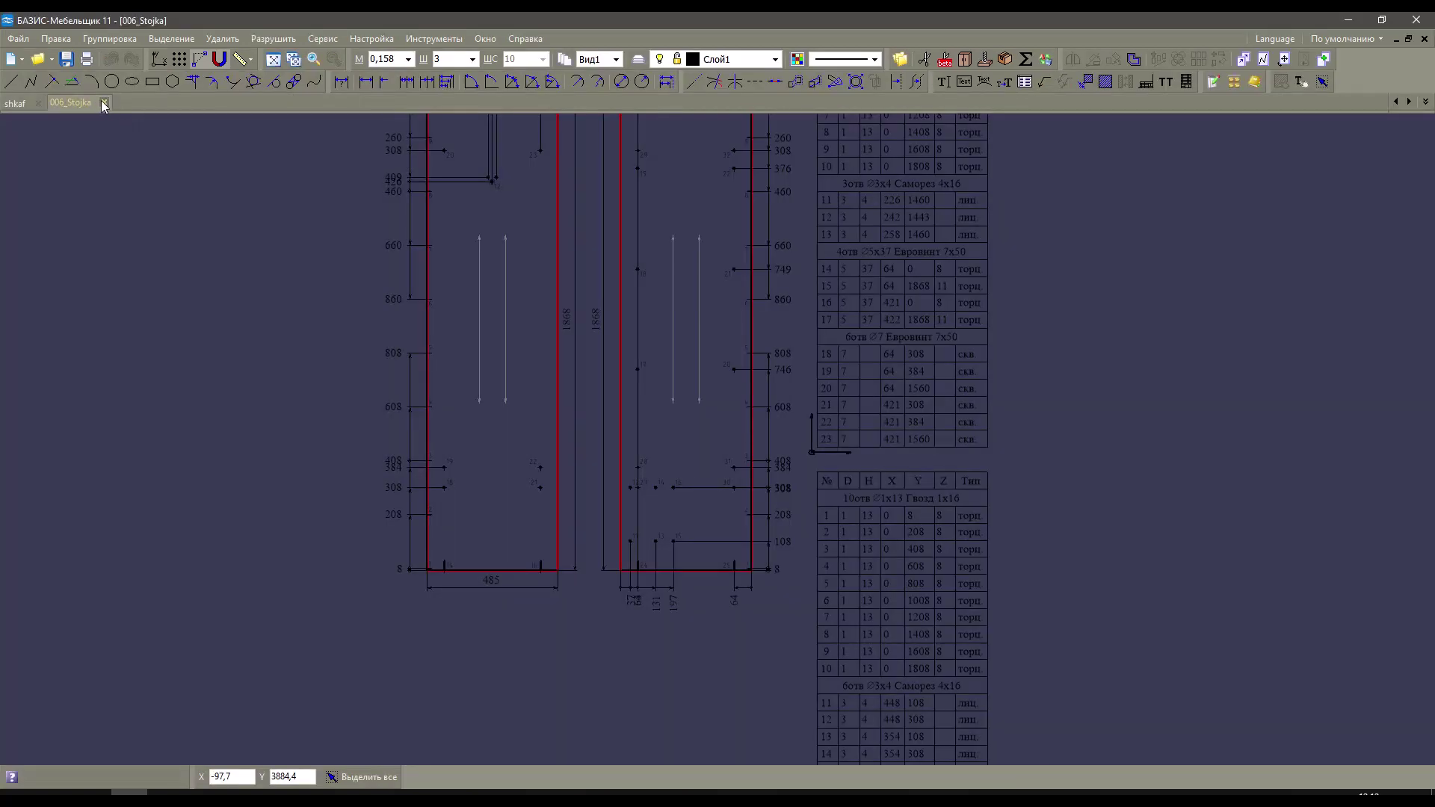
left_click(741, 414)
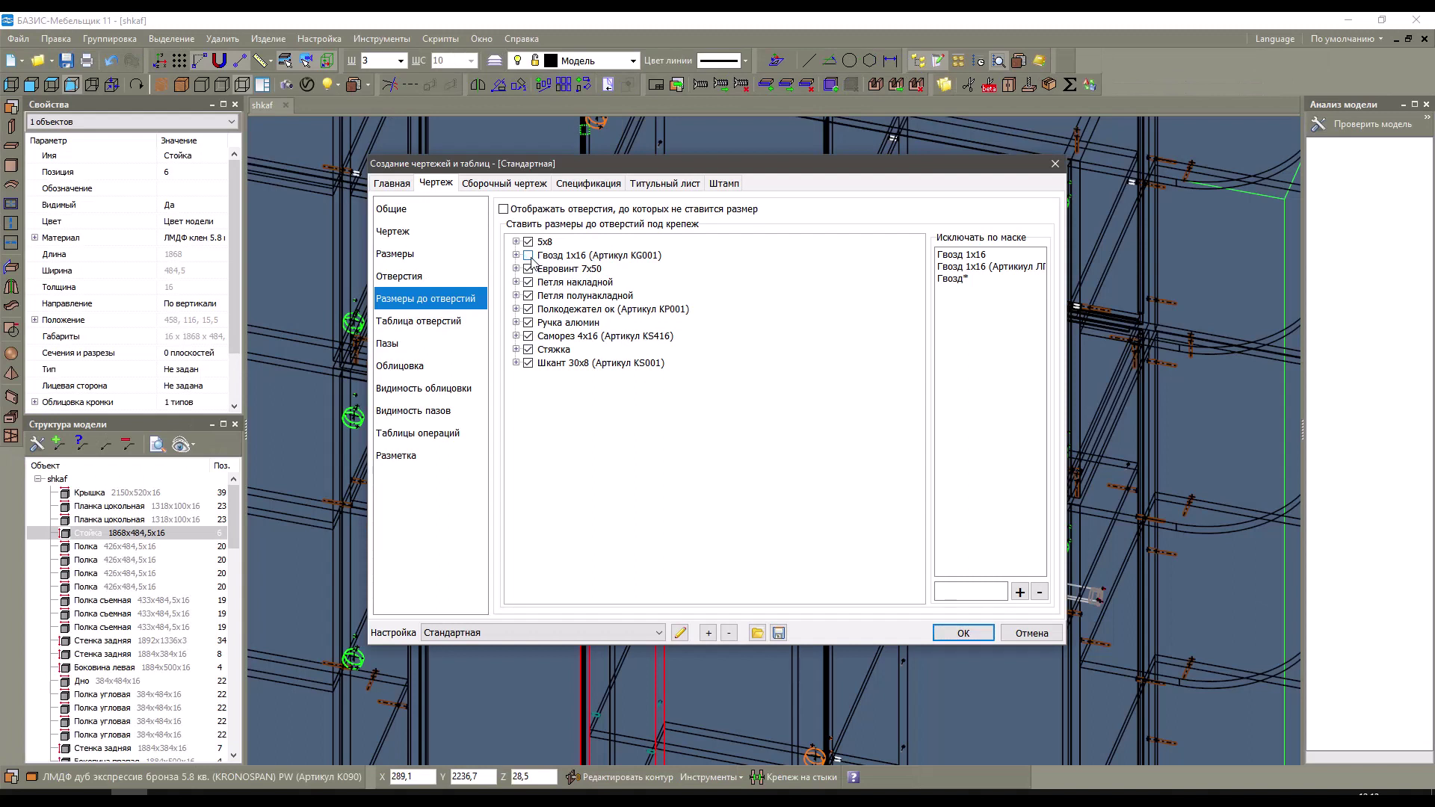
Exclude all Гвозд 1x16 holes from dimensioning and regenerate the drawing.
left_click(529, 256)
left_click(516, 255)
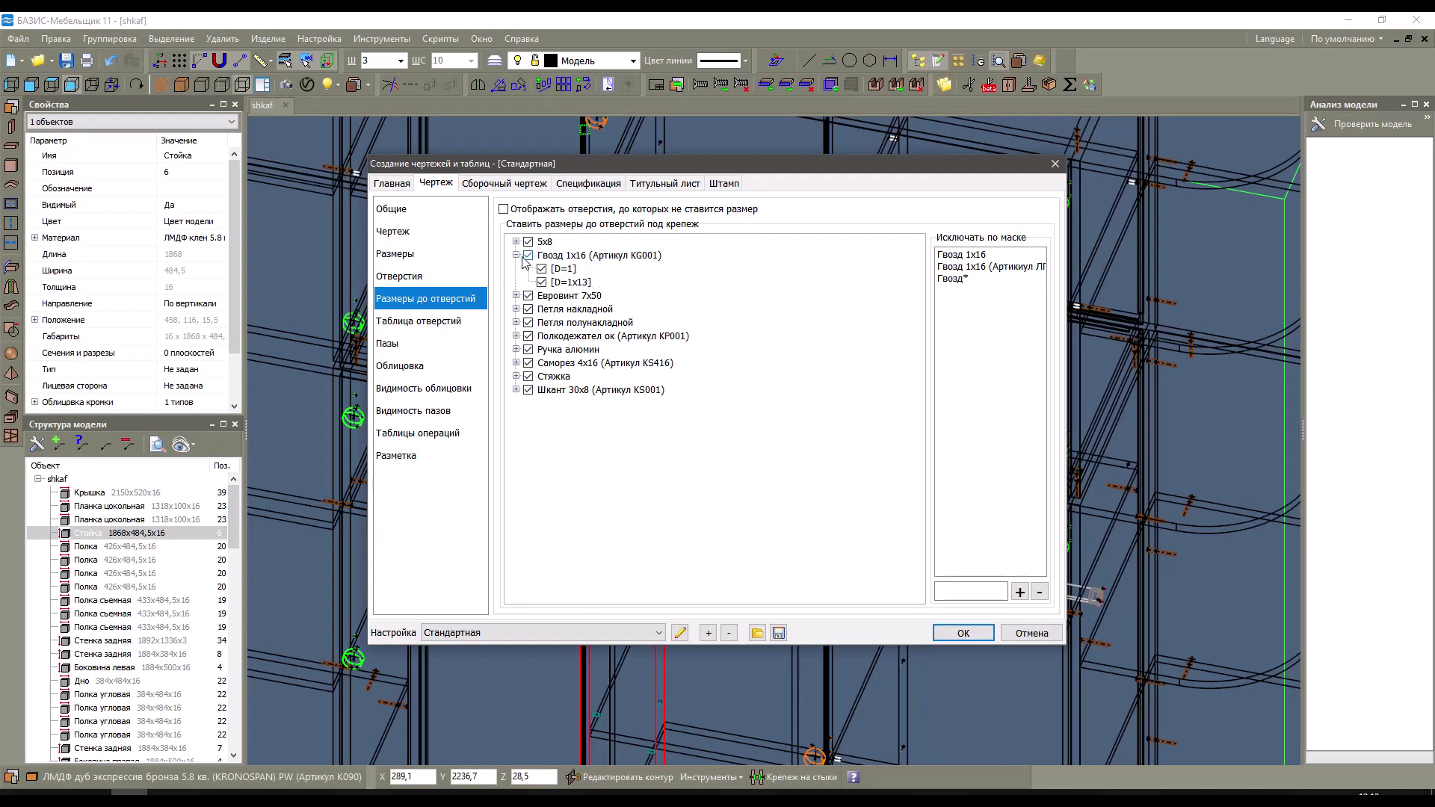
left_click(528, 255)
left_click(529, 255)
left_click(516, 255)
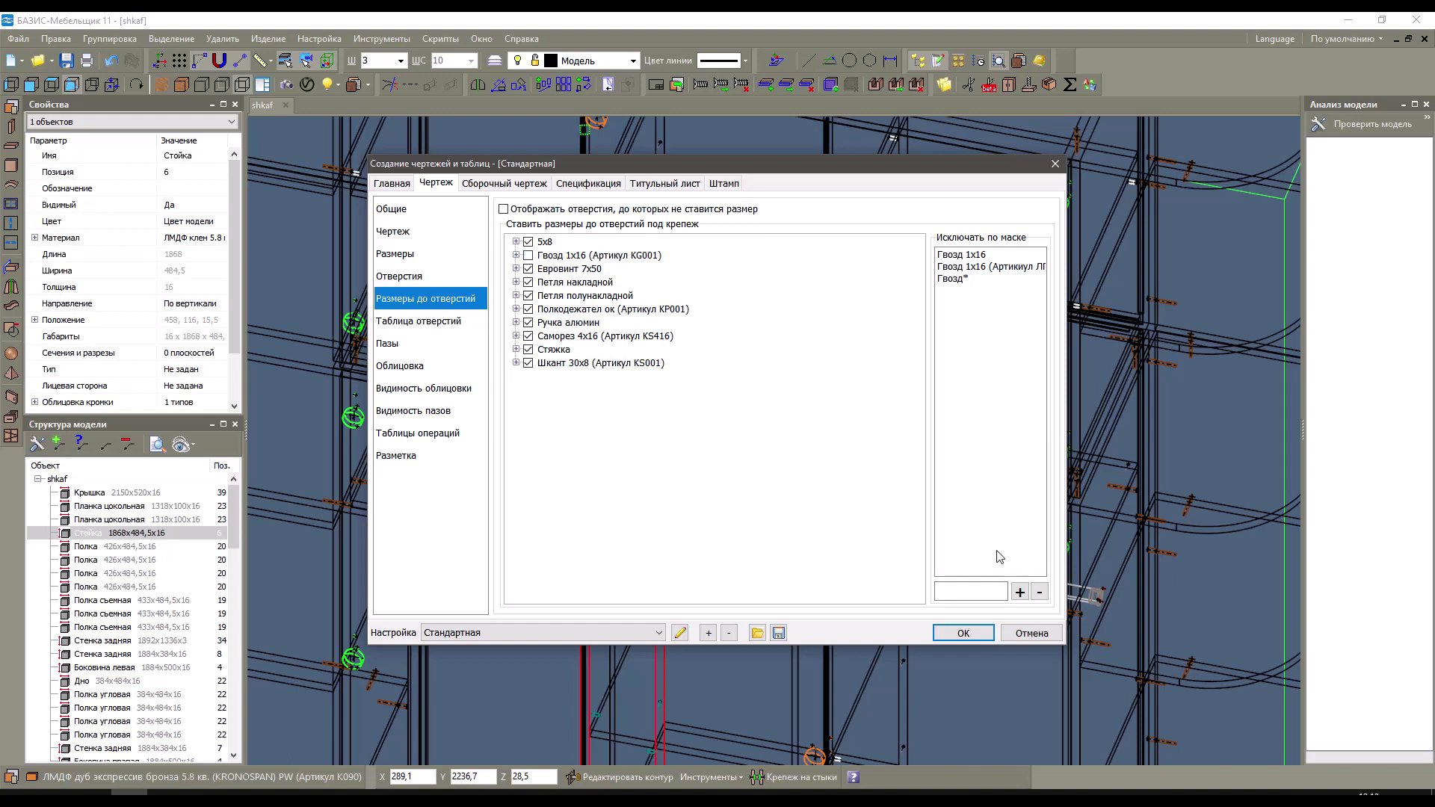
left_click(955, 638)
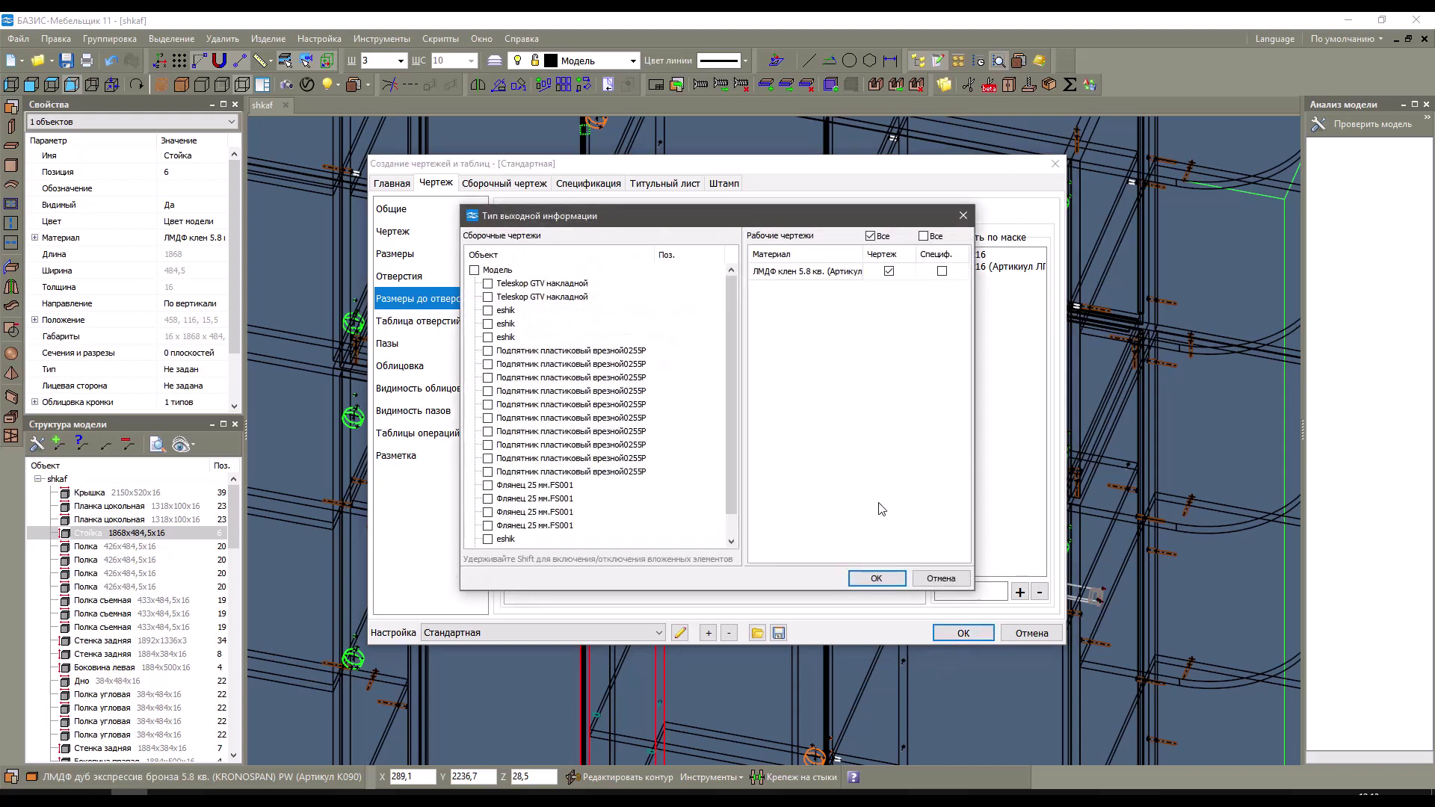
left_click(892, 579)
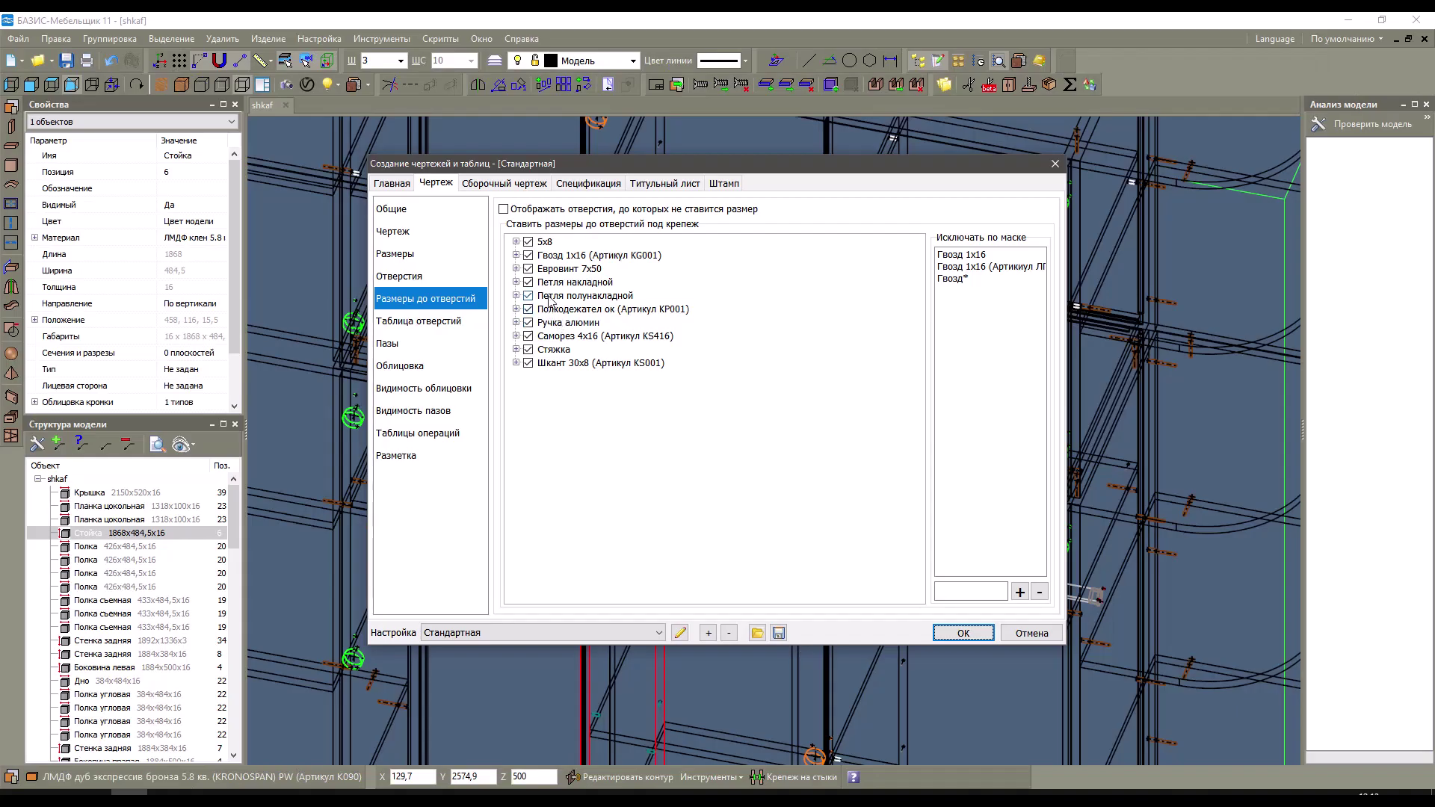
Show undimensioned holes too, reviewing hinge, Саморез 4x16 and Евровинт 7x50 hole sizes, and regenerate.
left_click(516, 283)
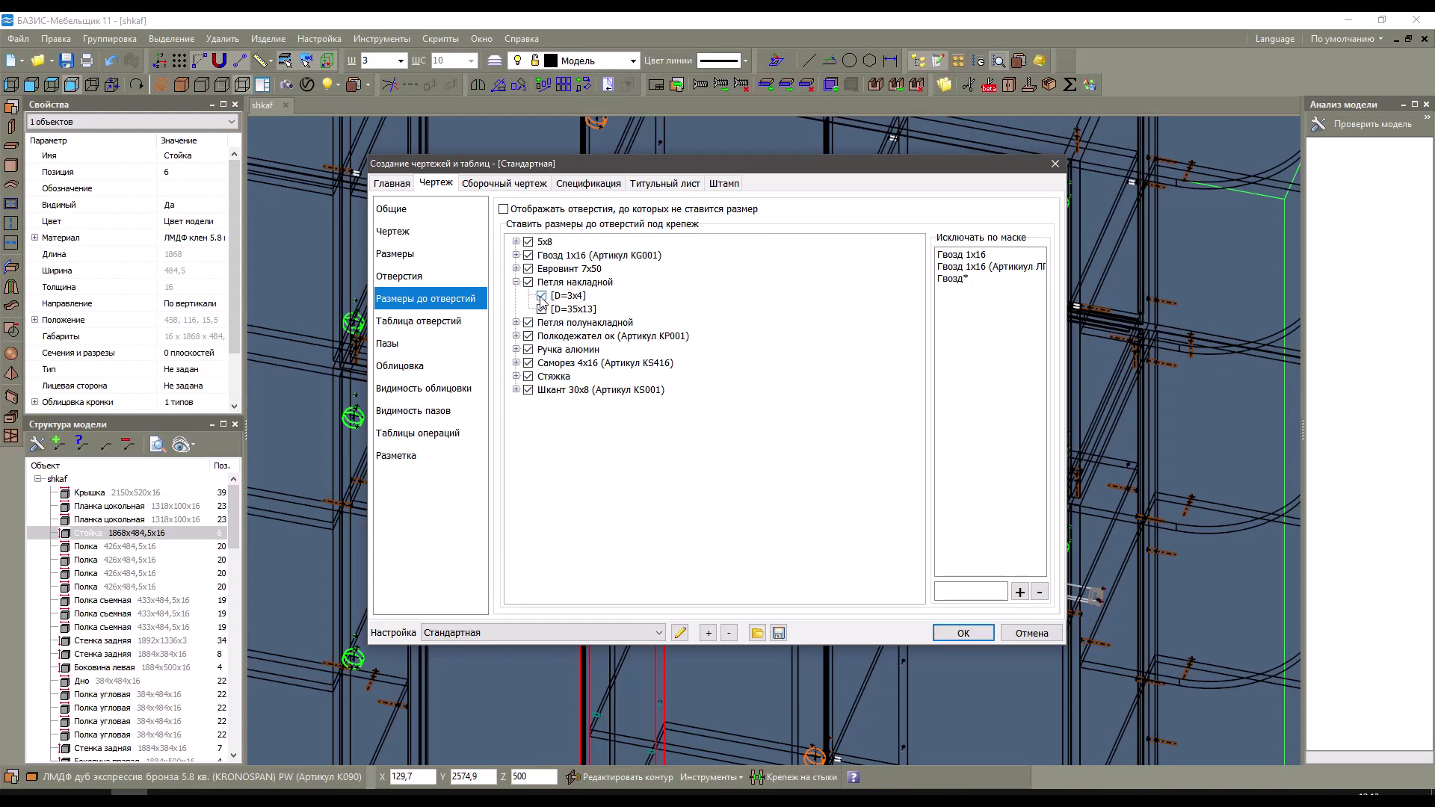
left_click(515, 323)
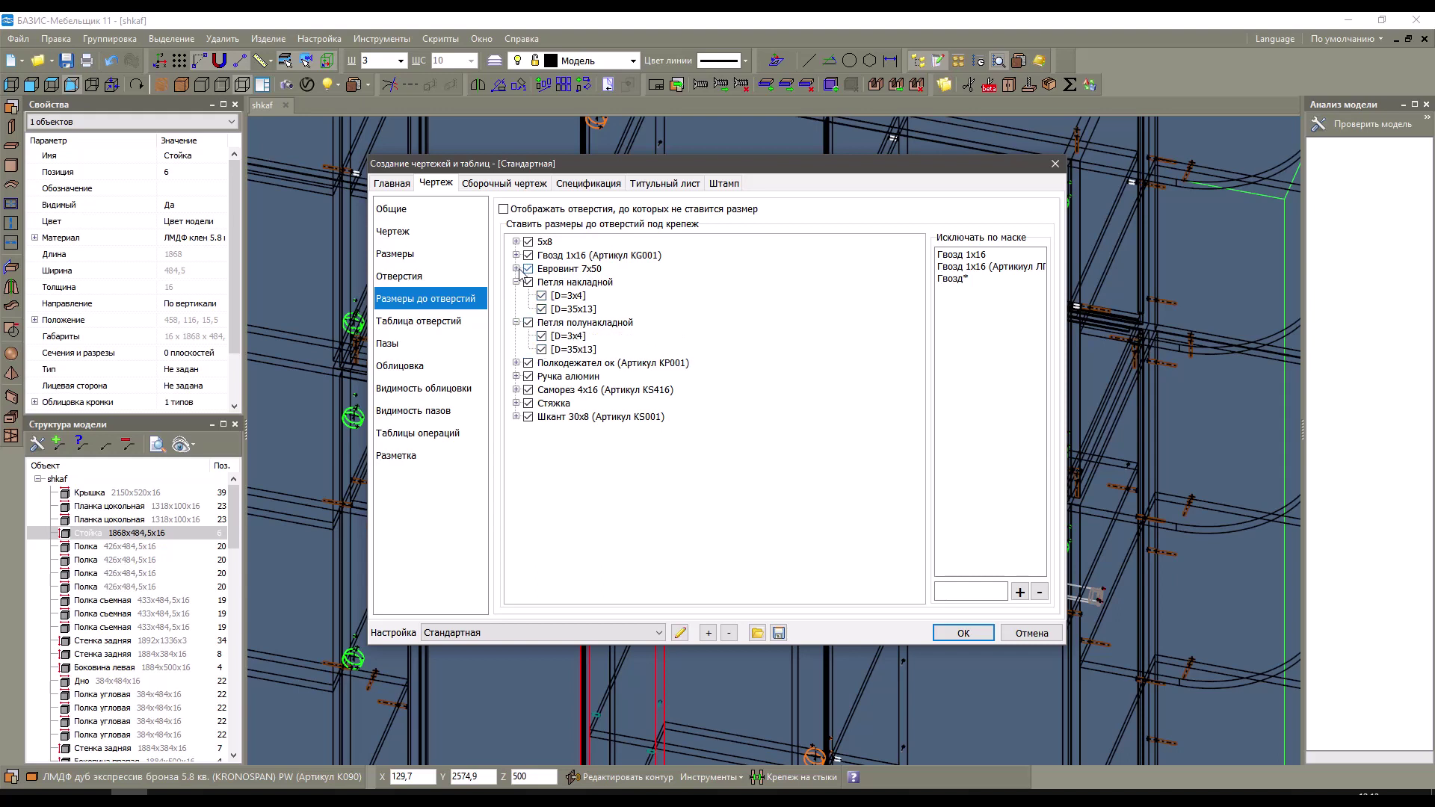
left_click(515, 390)
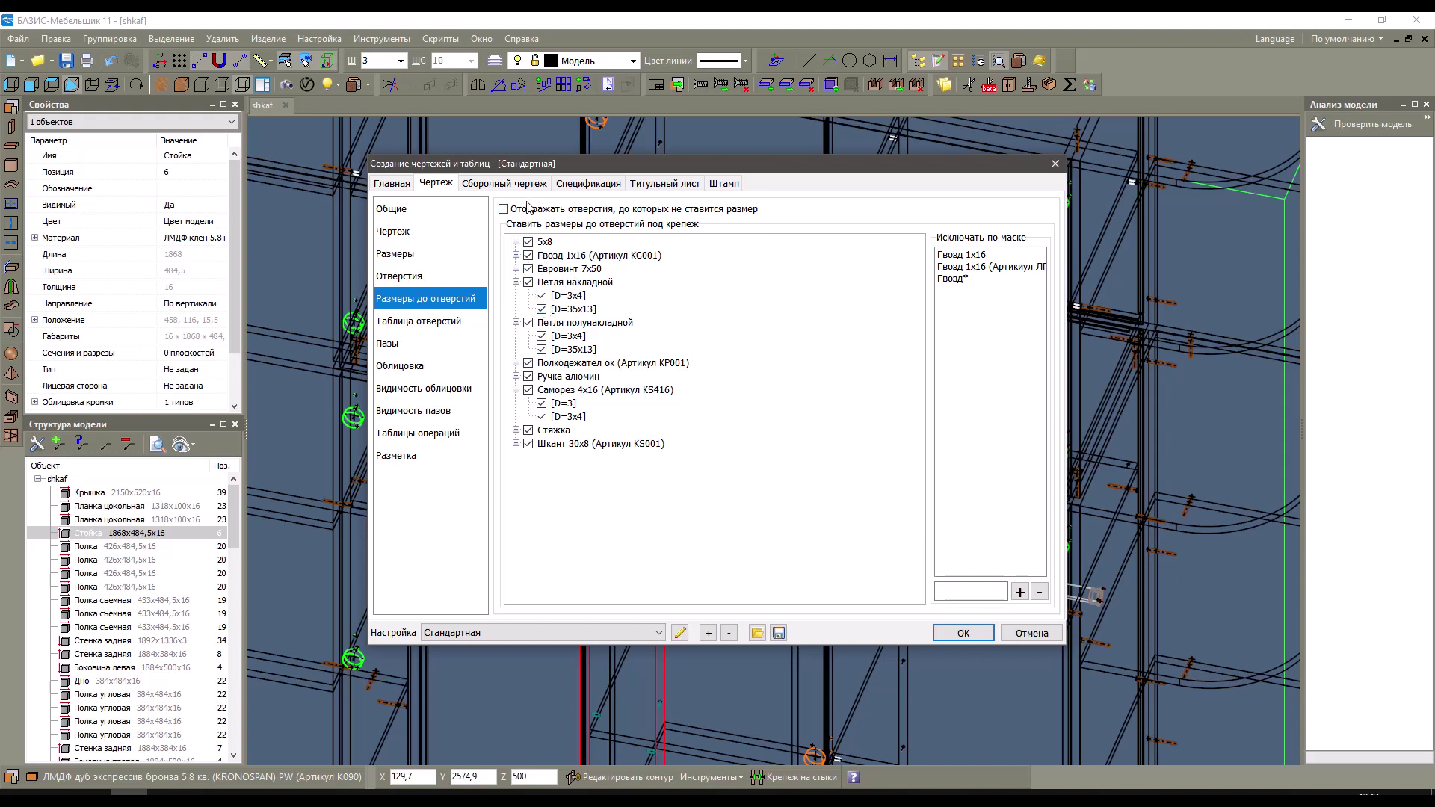
left_click(515, 269)
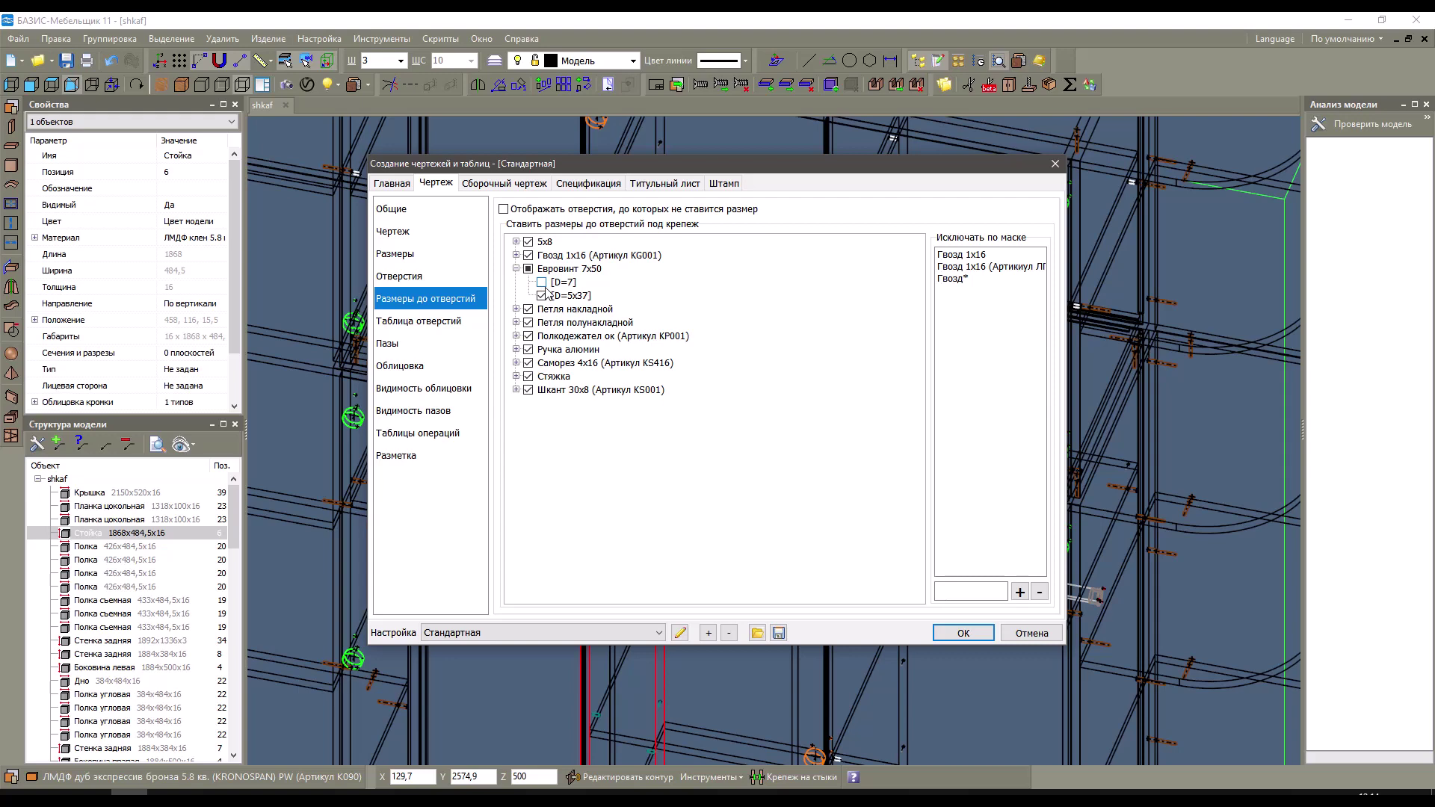
left_click(503, 210)
left_click(971, 635)
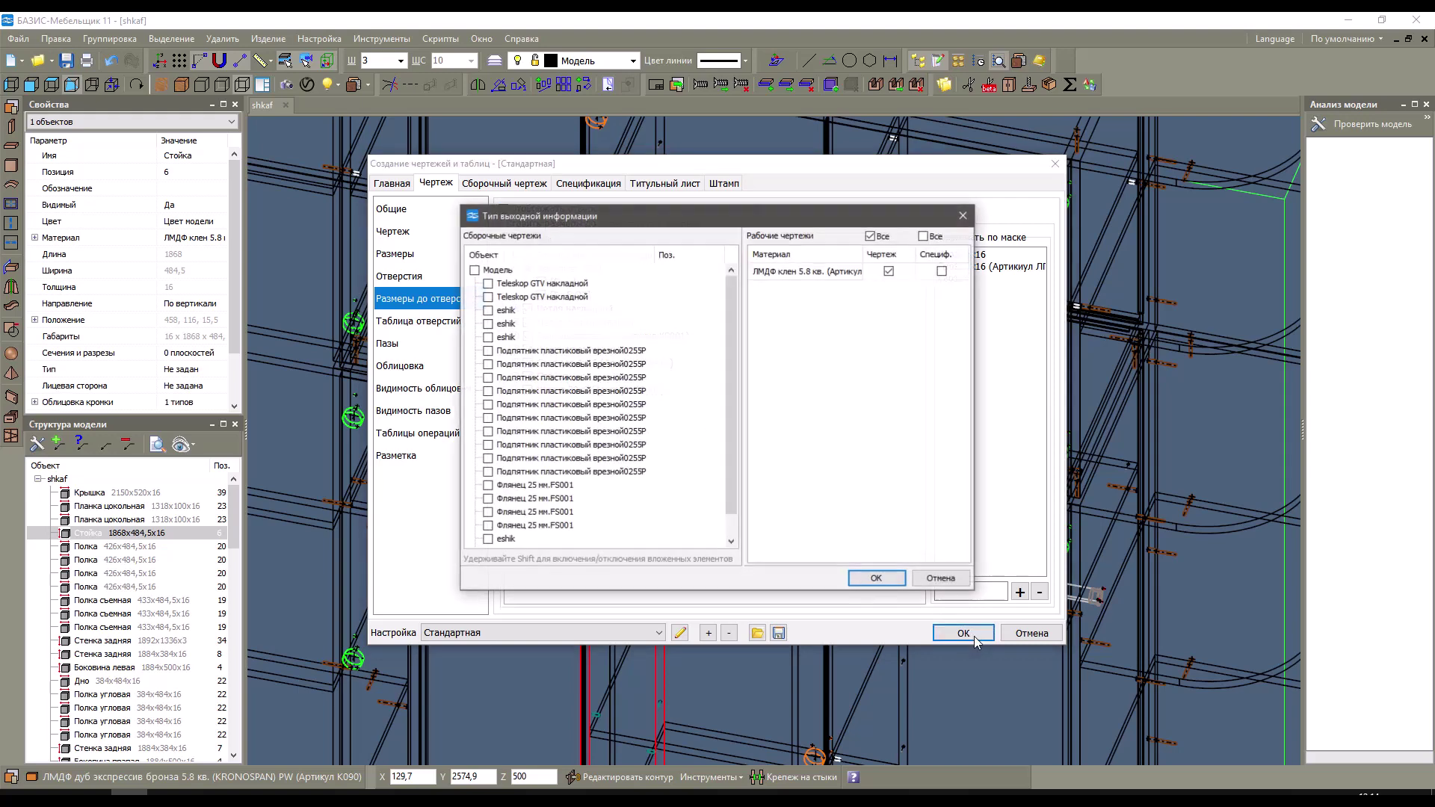
left_click(878, 578)
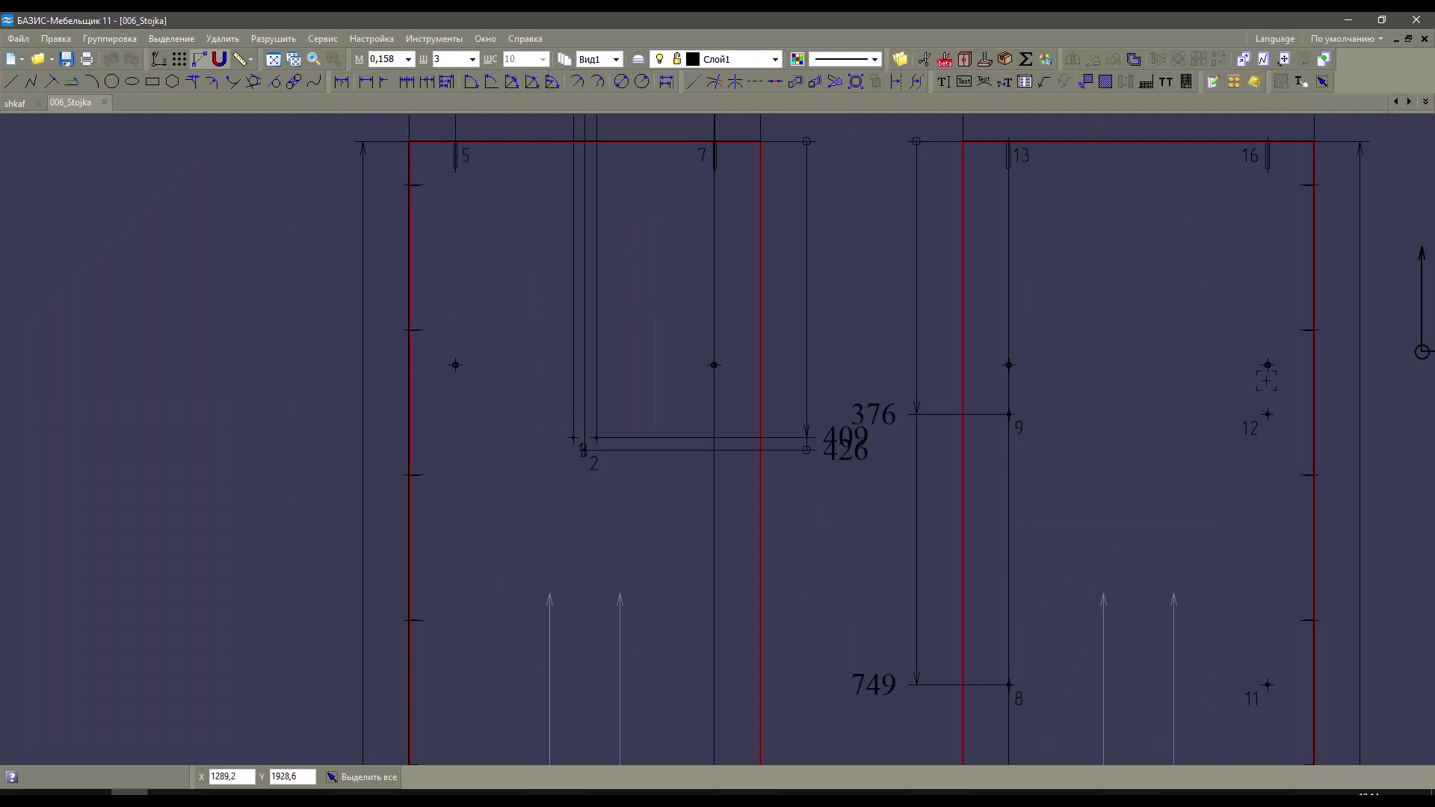
Zoom and pan the regenerated 006_Stojka drawing to inspect its hole tables.
scroll(499, 385, "up", 5)
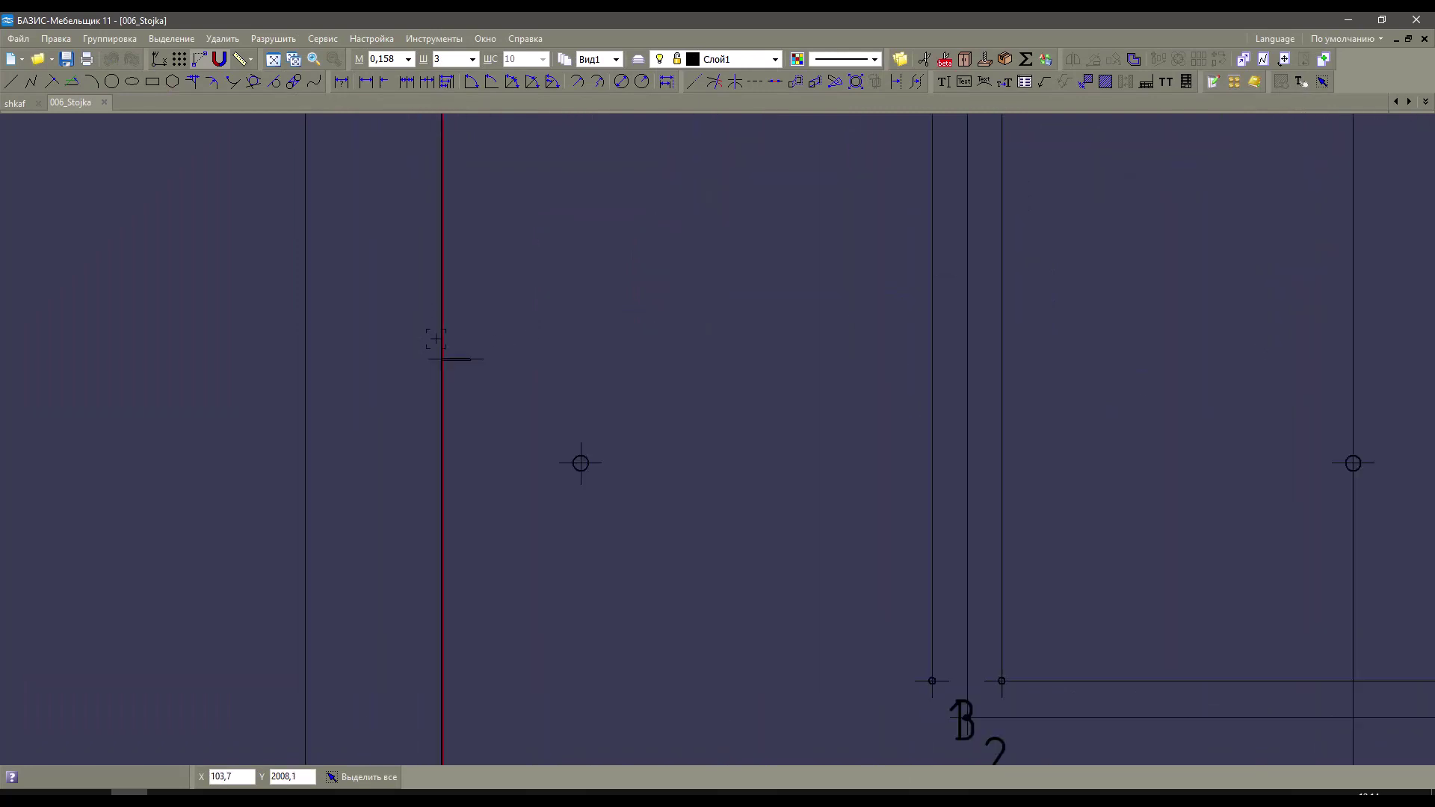
scroll(499, 386, "down", 5)
scroll(500, 388, "up", 2)
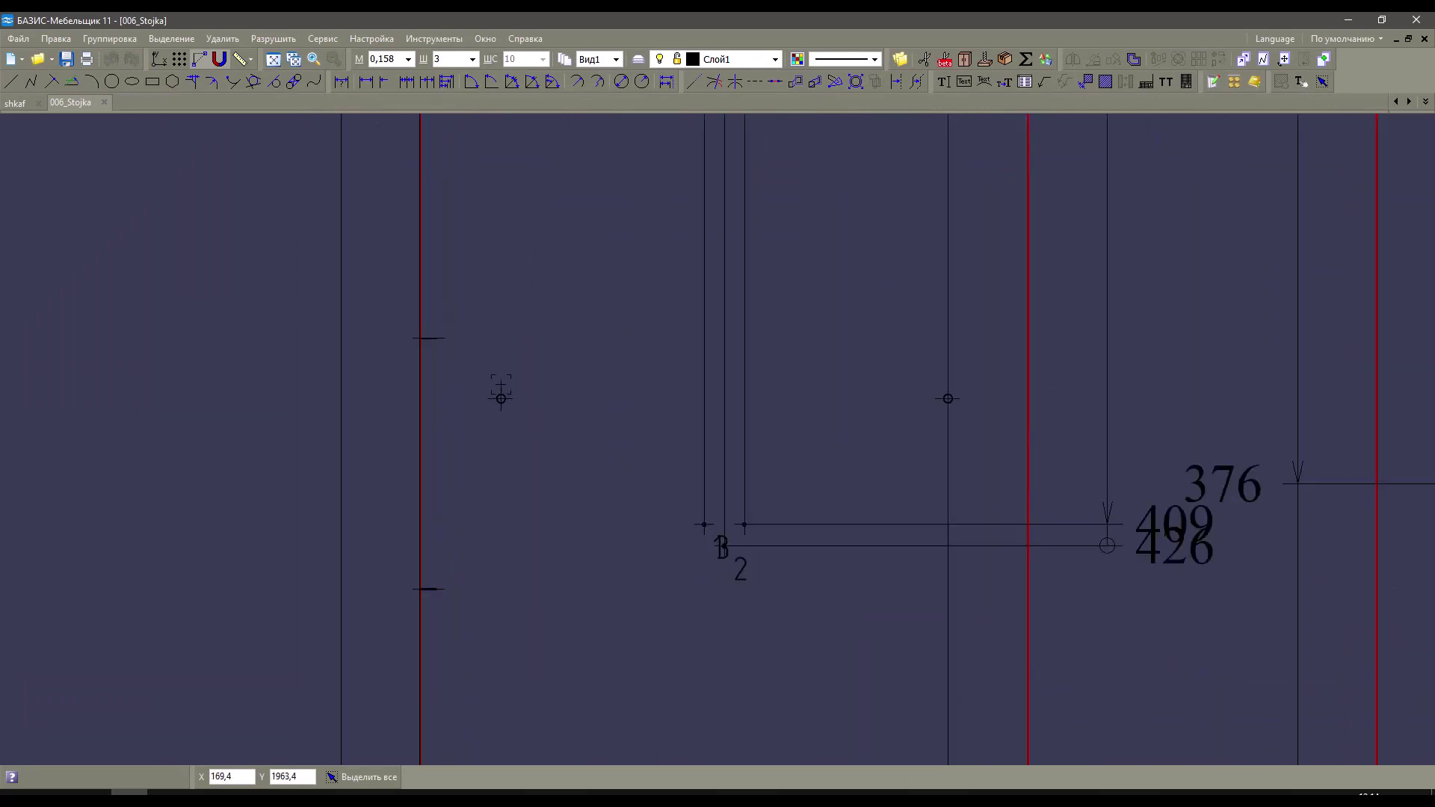
scroll(500, 398, "down", 6)
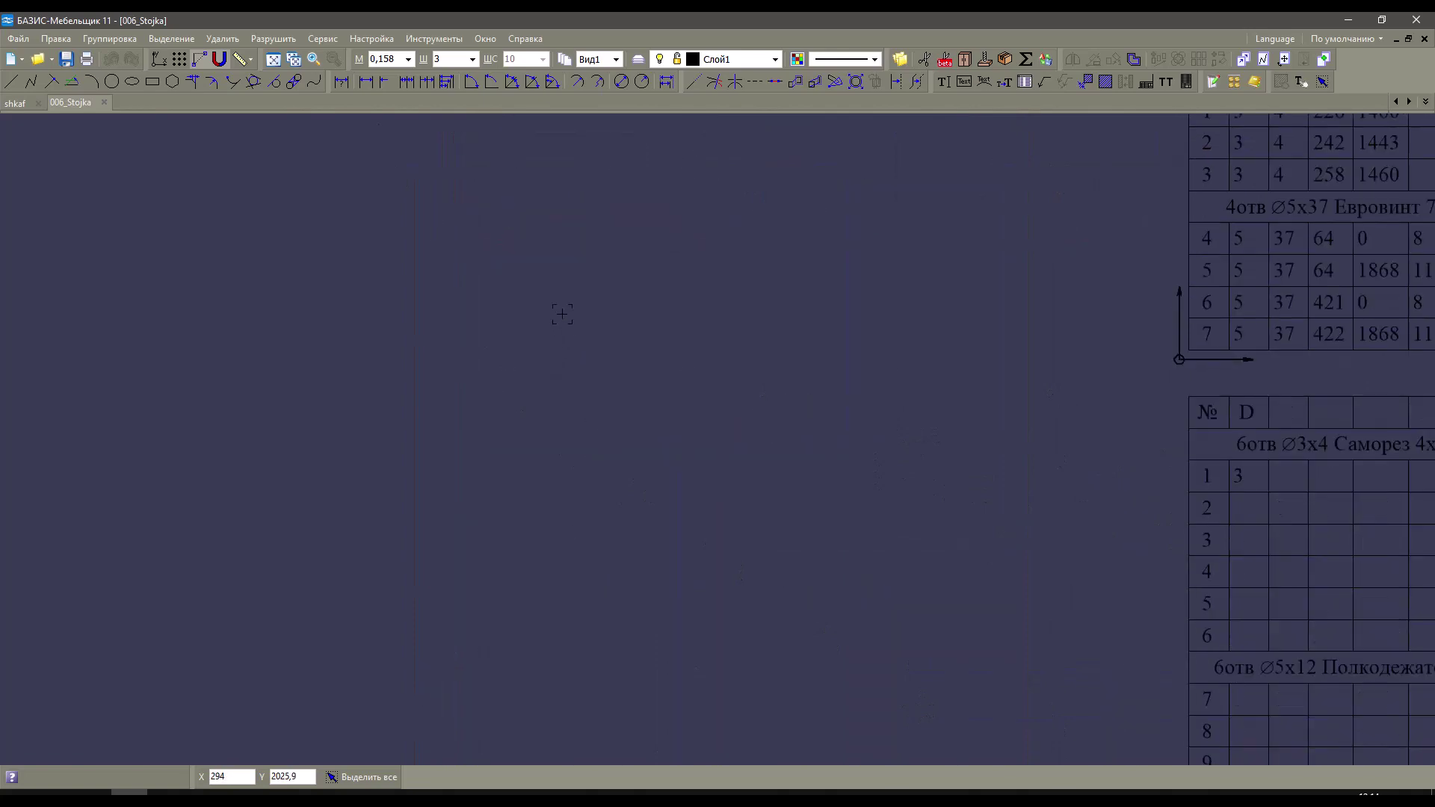
middle_click_drag(561, 296, 563, 278)
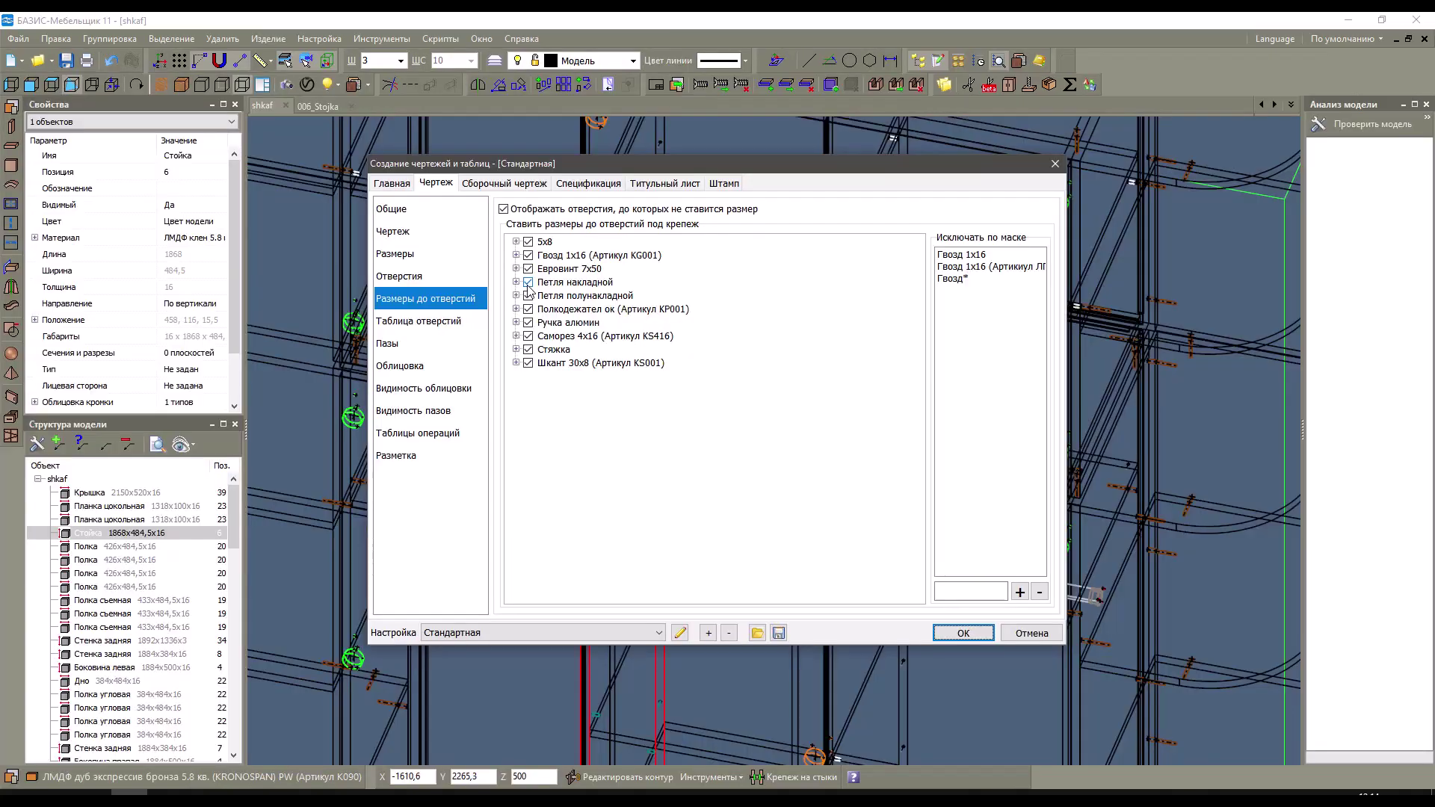
Turn off undimensioned holes, adjust Таблица отверстий, and recreate the Стойка drawing.
left_click(516, 268)
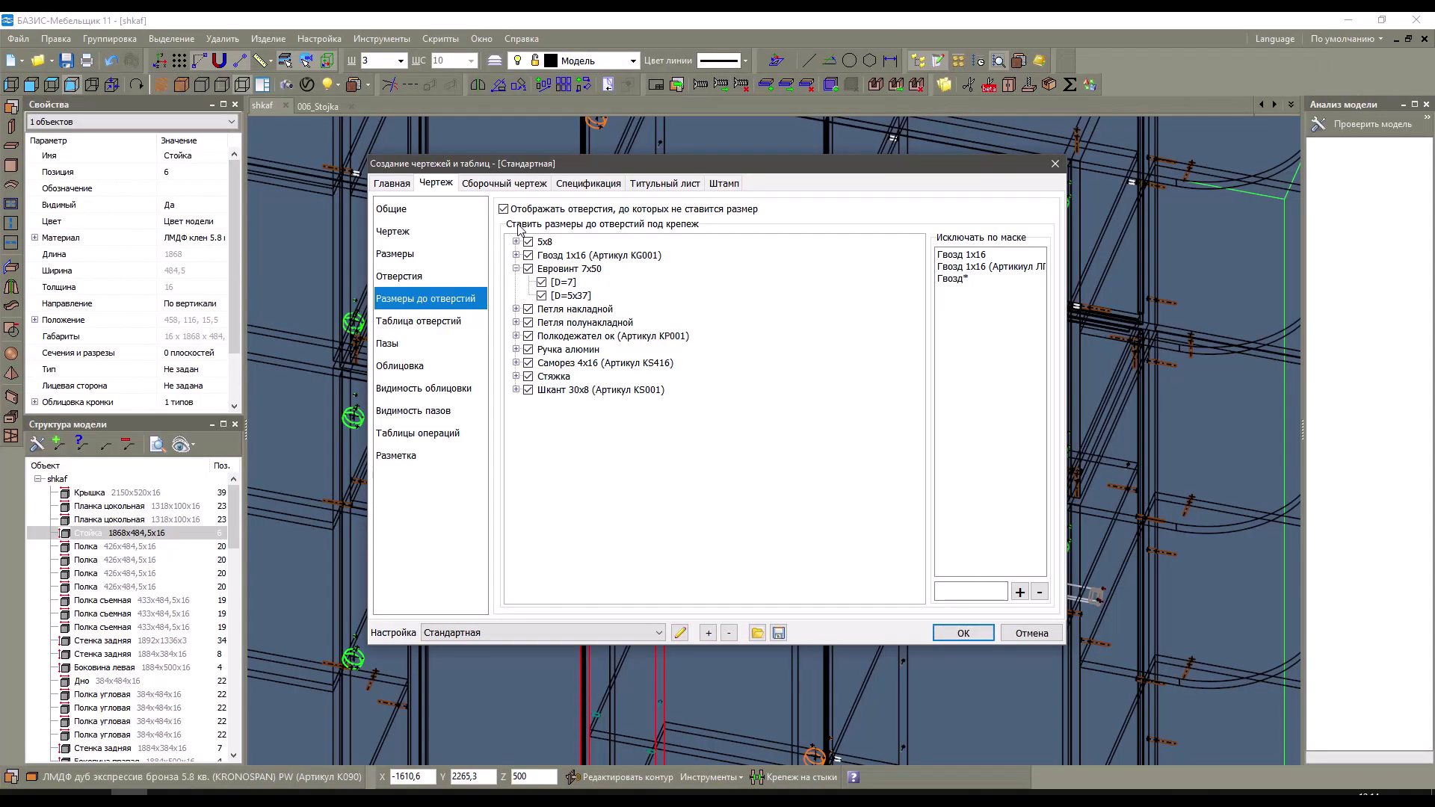
left_click(503, 210)
left_click(516, 268)
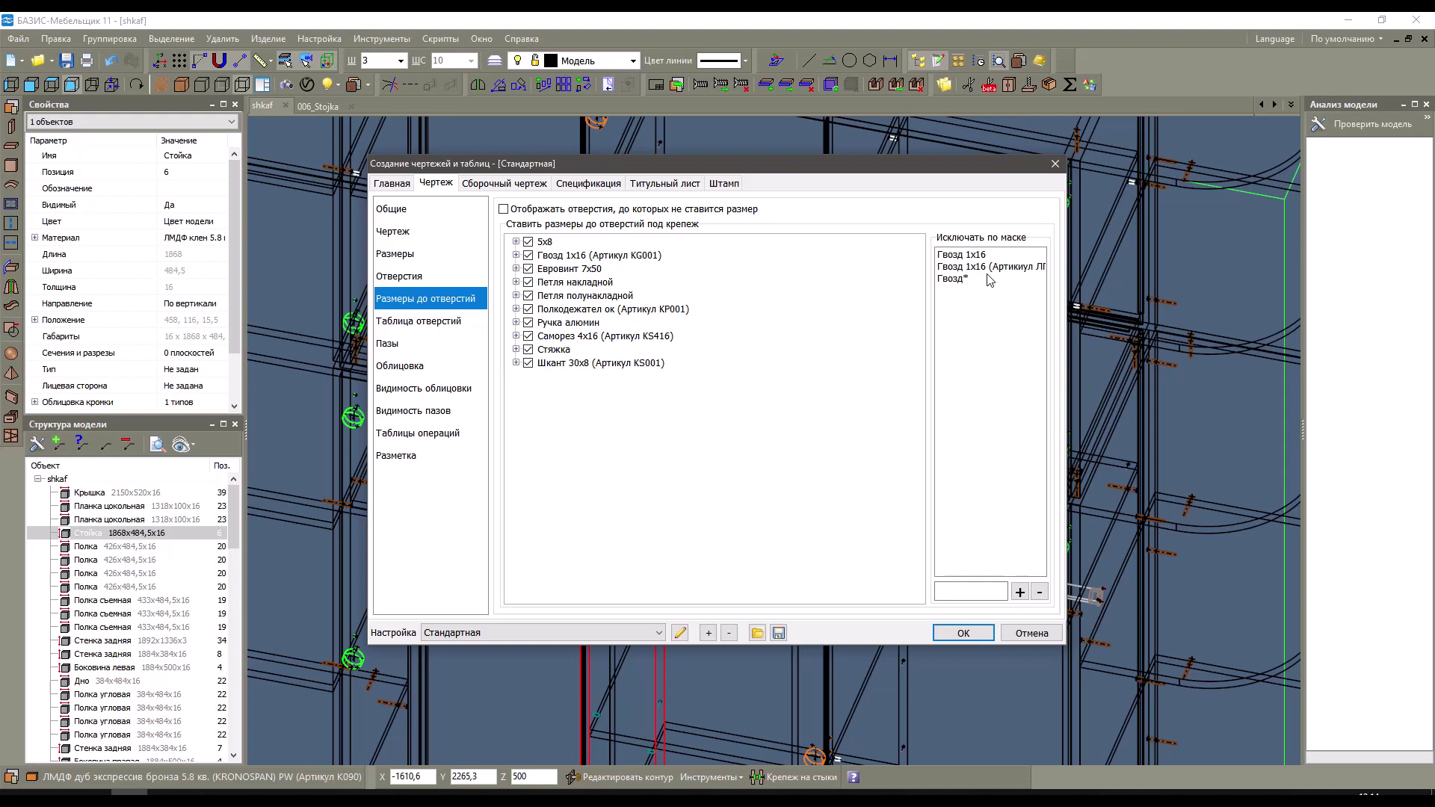
left_click(429, 323)
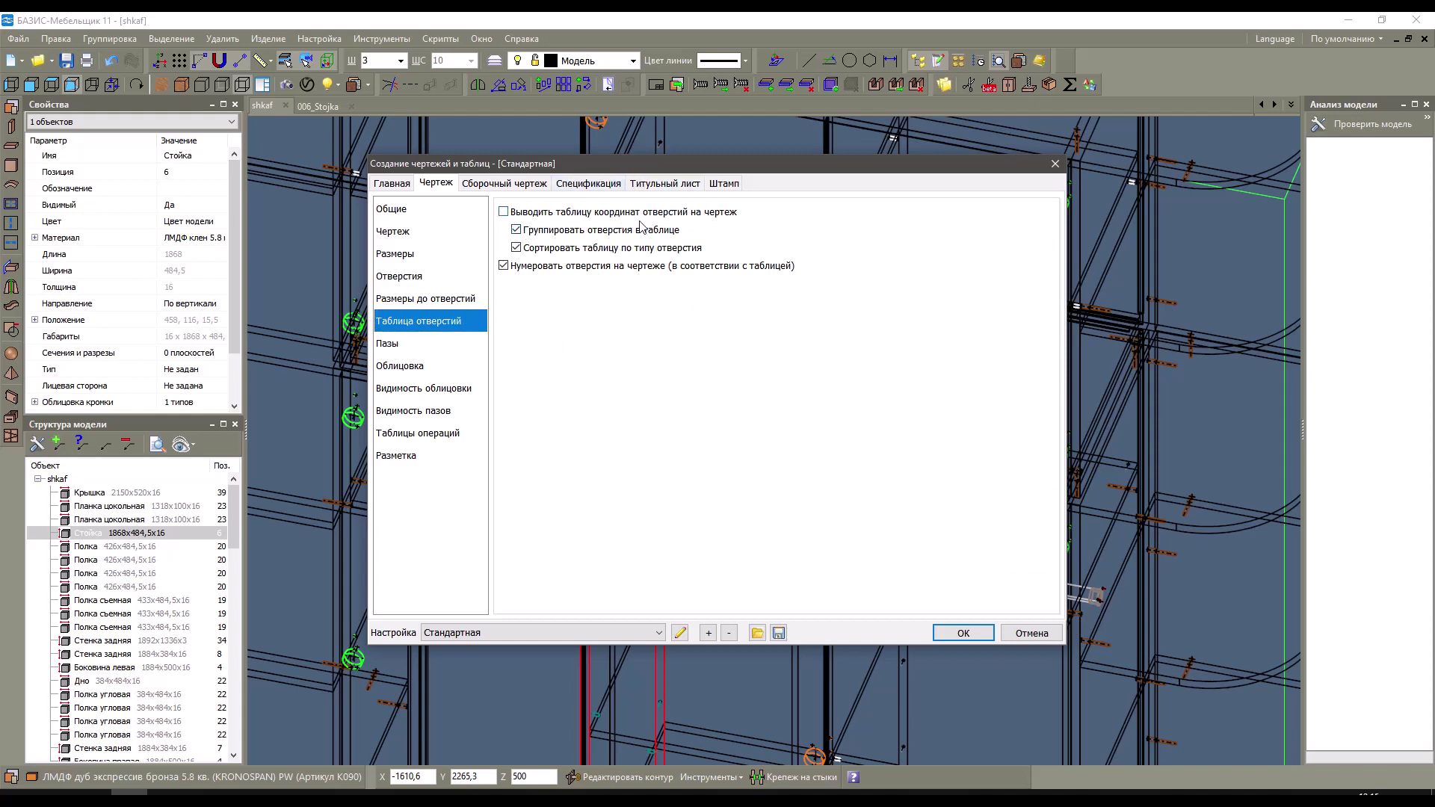
left_click(963, 633)
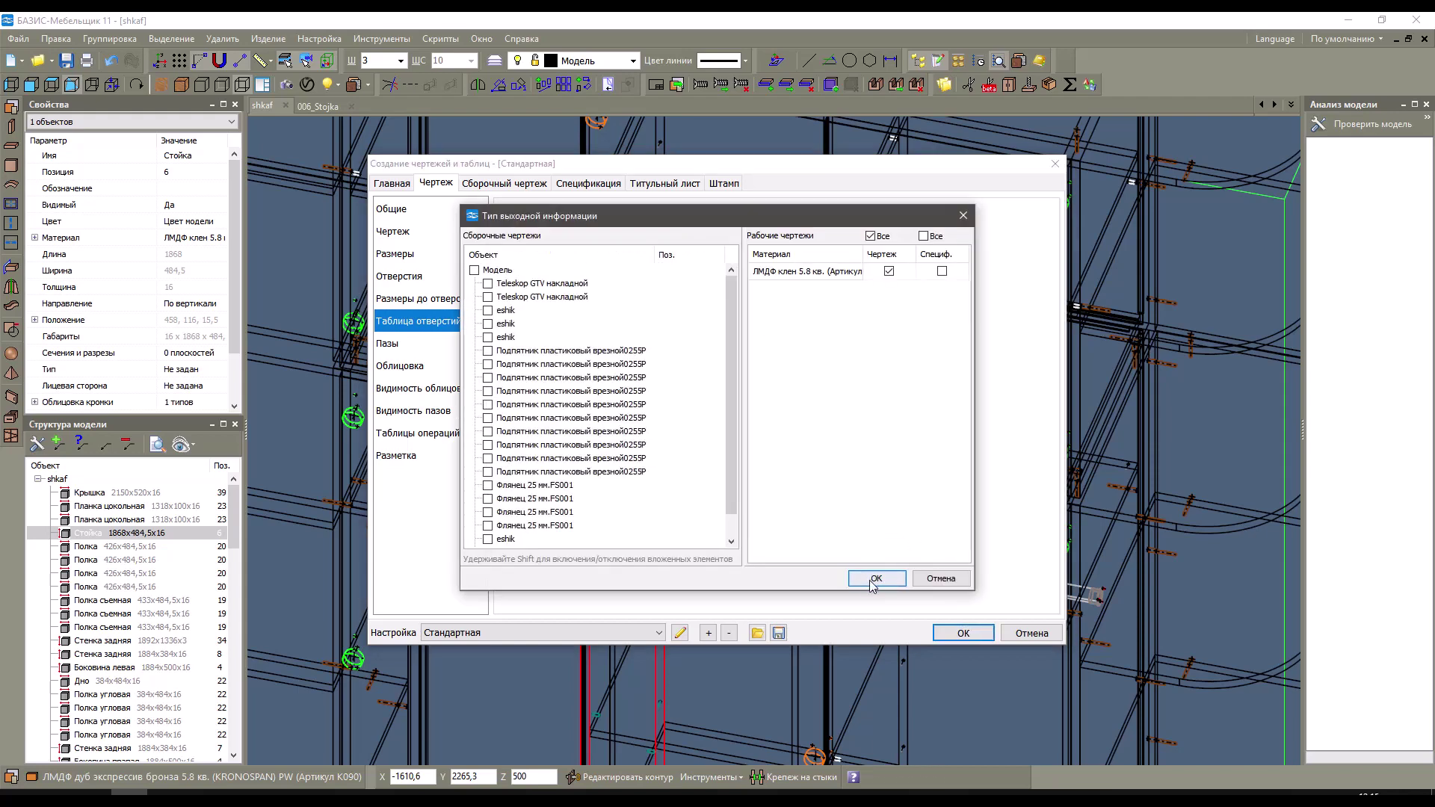
left_click_drag(607, 215, 602, 276)
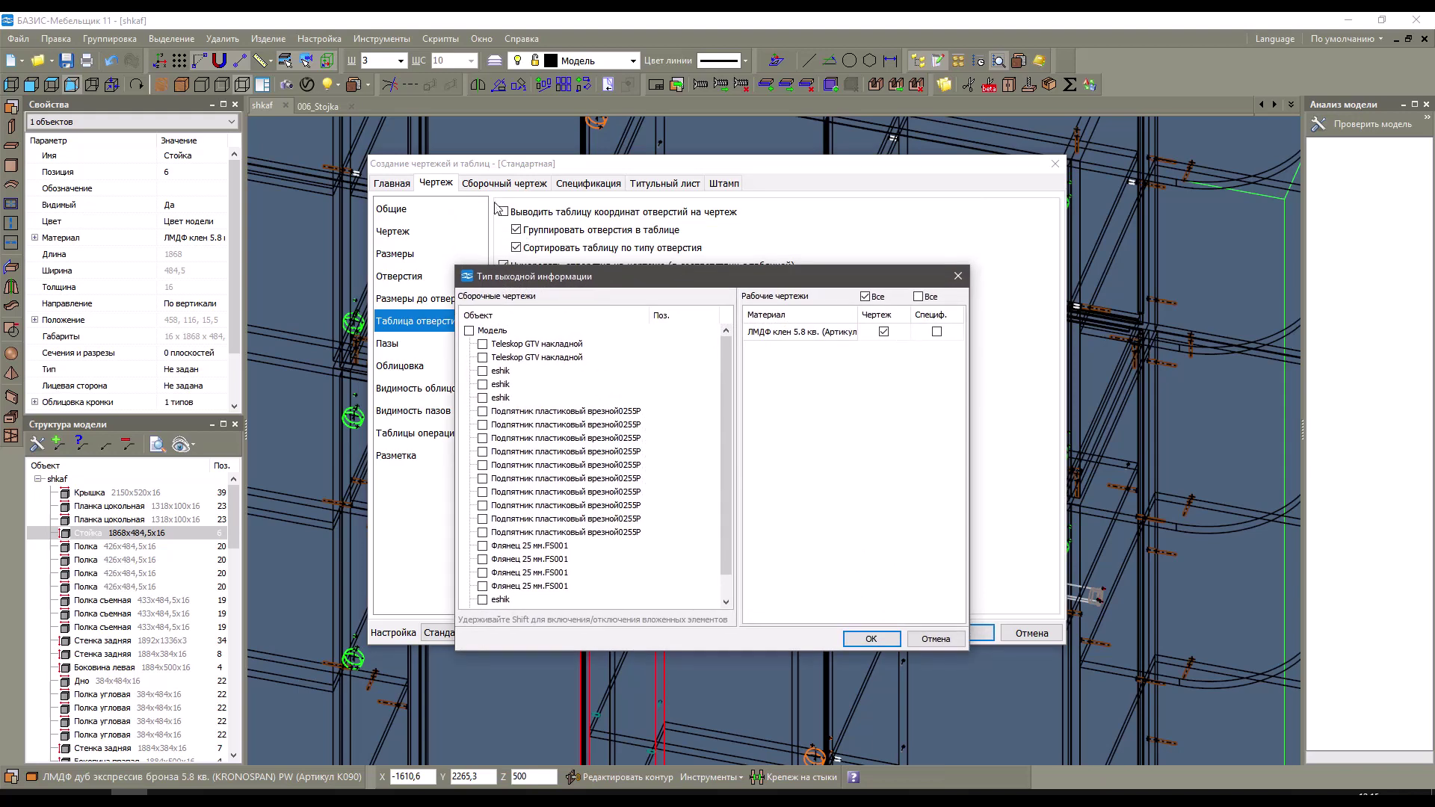
left_click(867, 640)
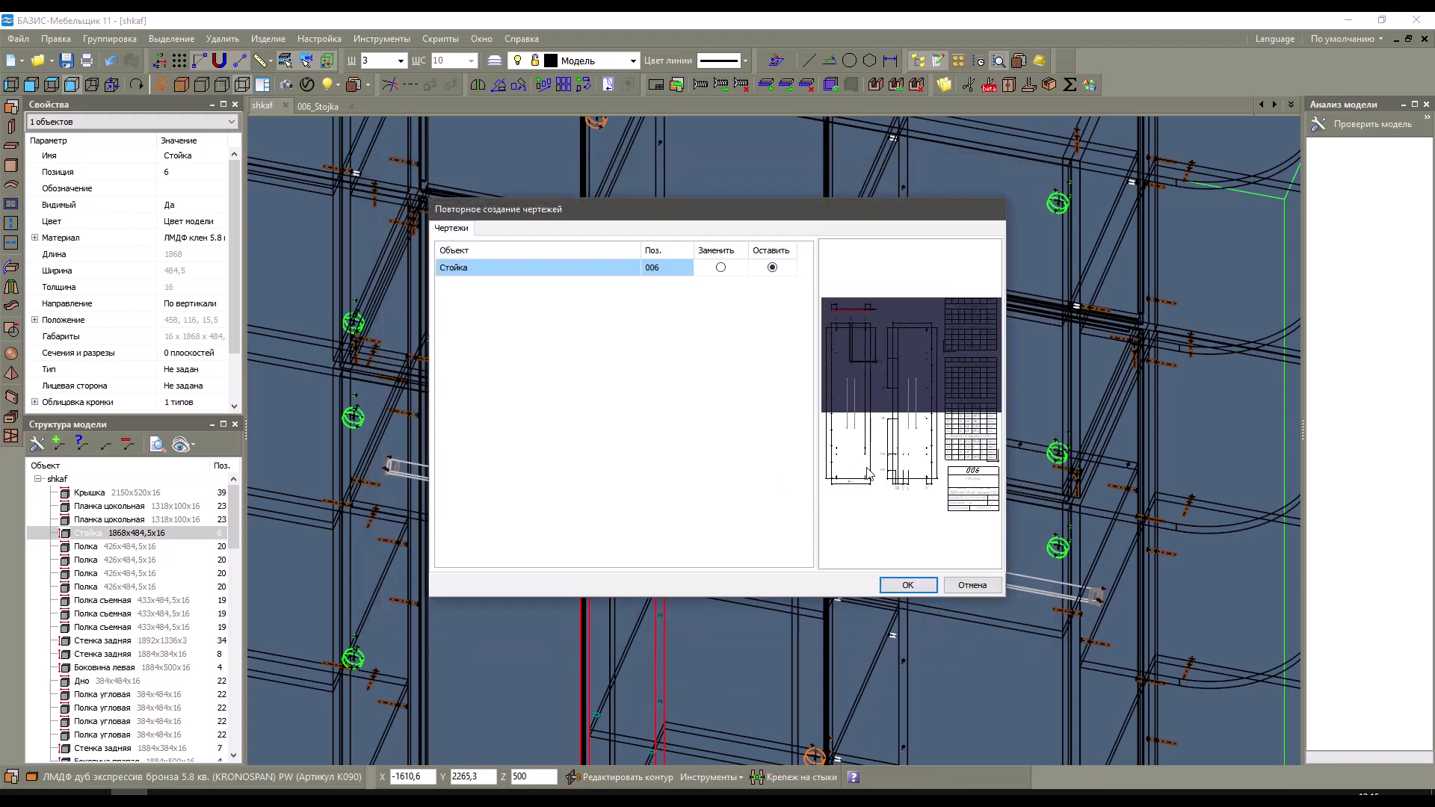
left_click(899, 586)
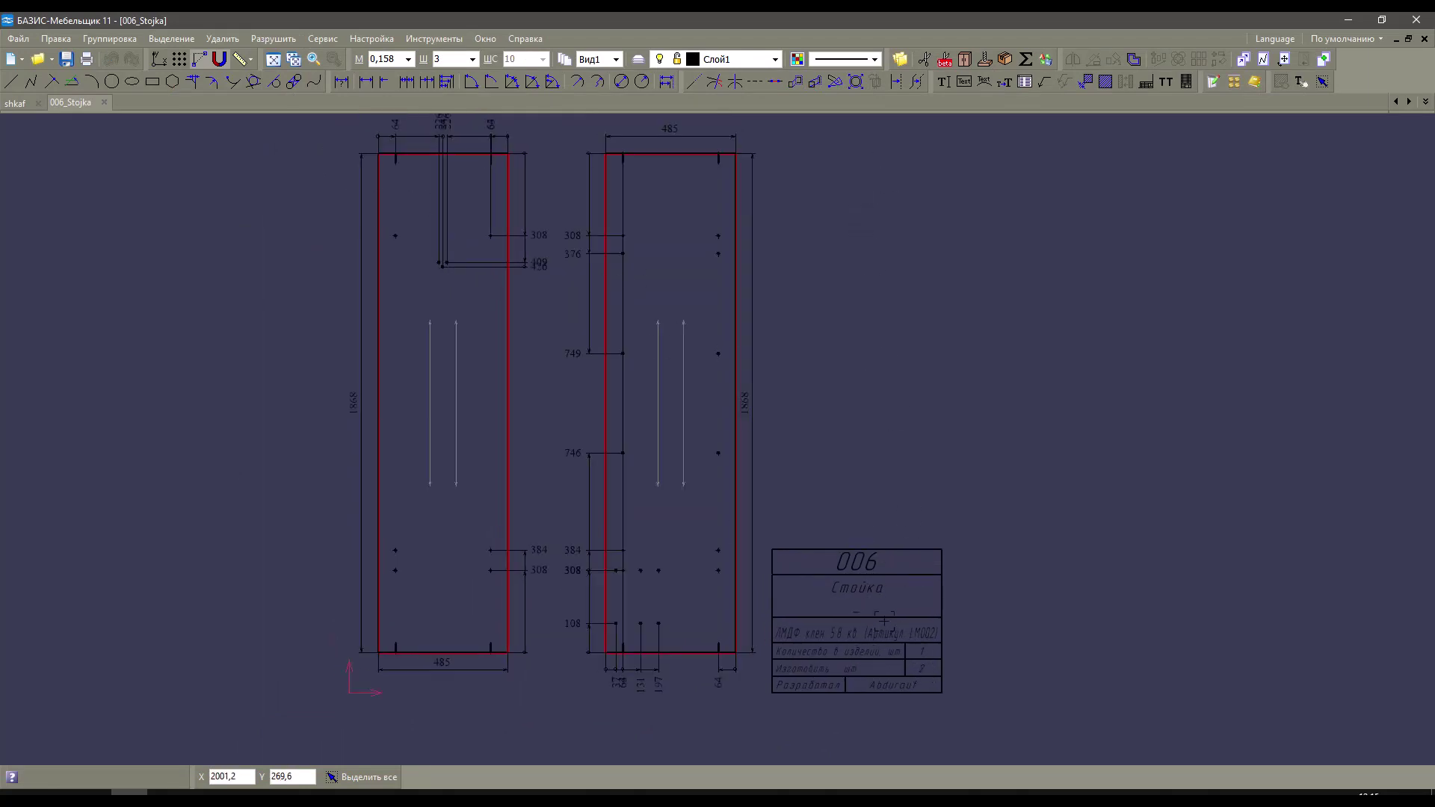
Start drawing creation for the selected shkaf panel and review the settings pages.
left_click(15, 102)
left_click(656, 84)
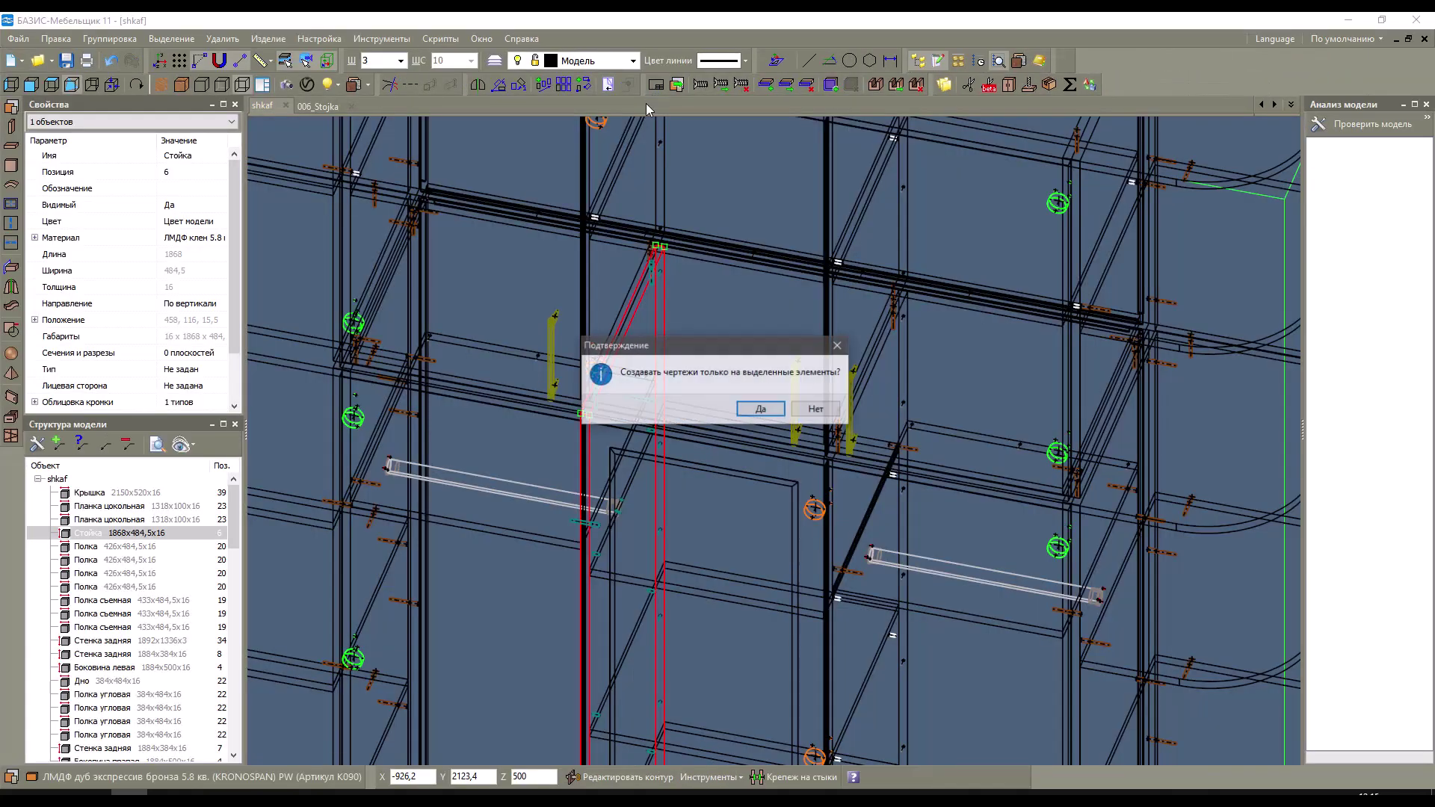
left_click(751, 411)
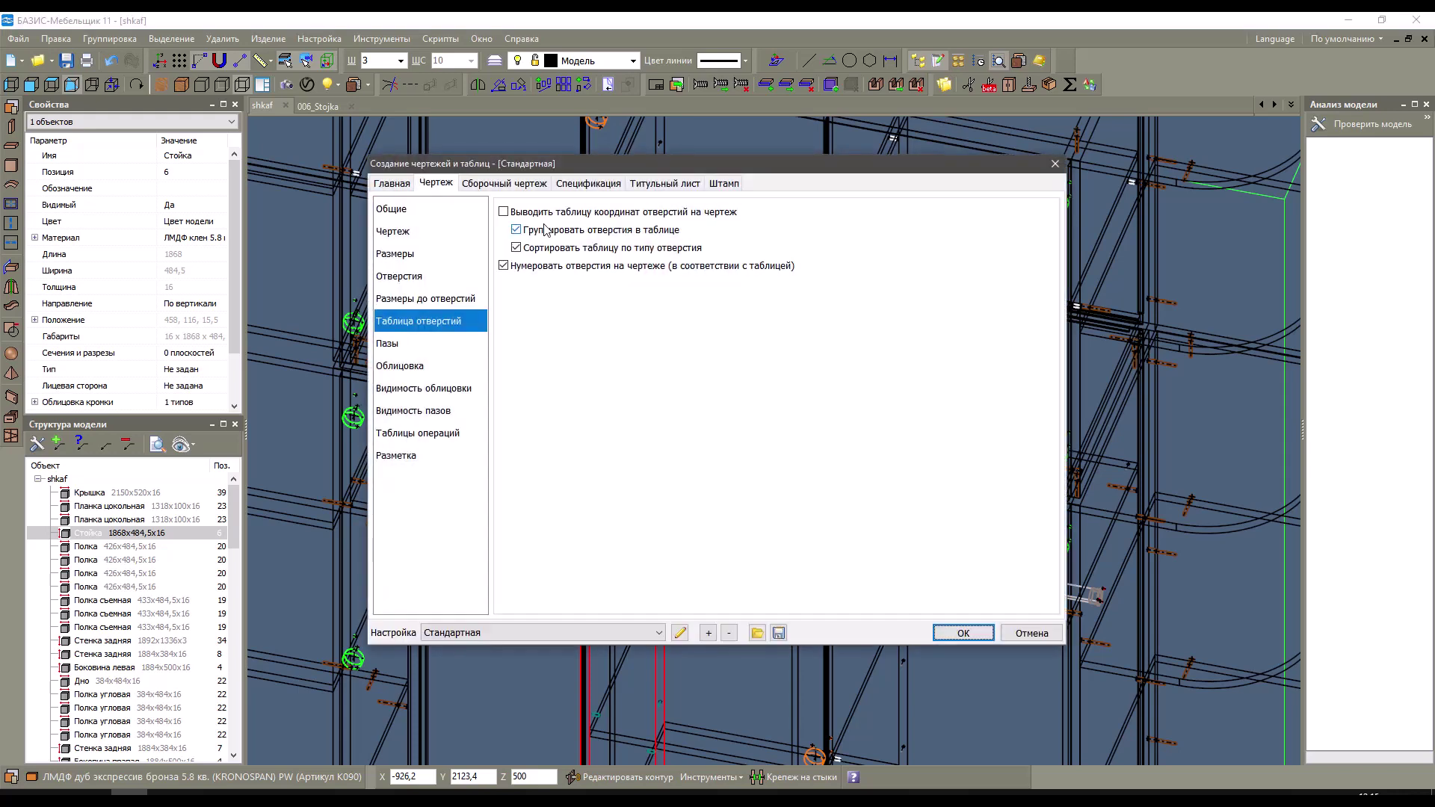
left_click(409, 258)
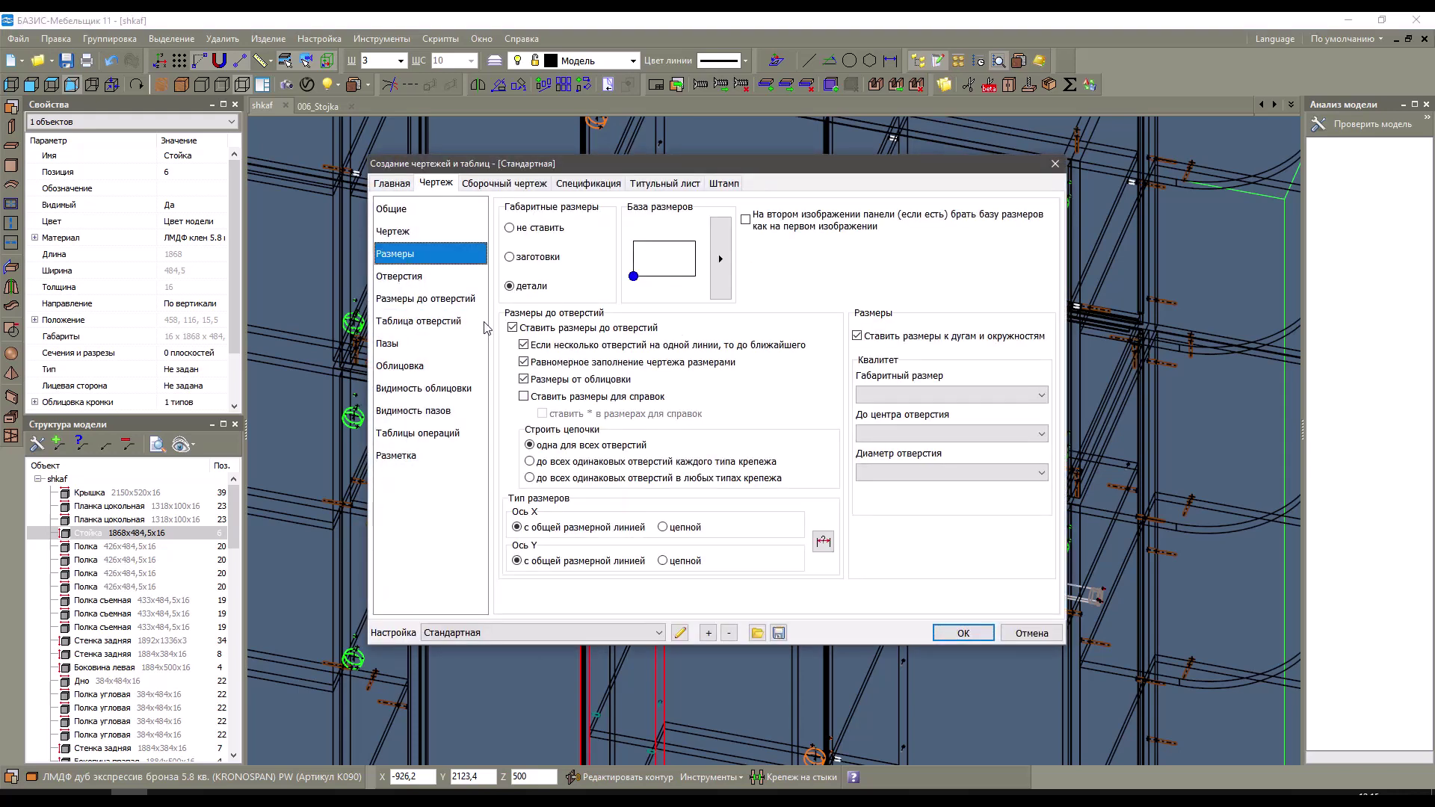
left_click(428, 278)
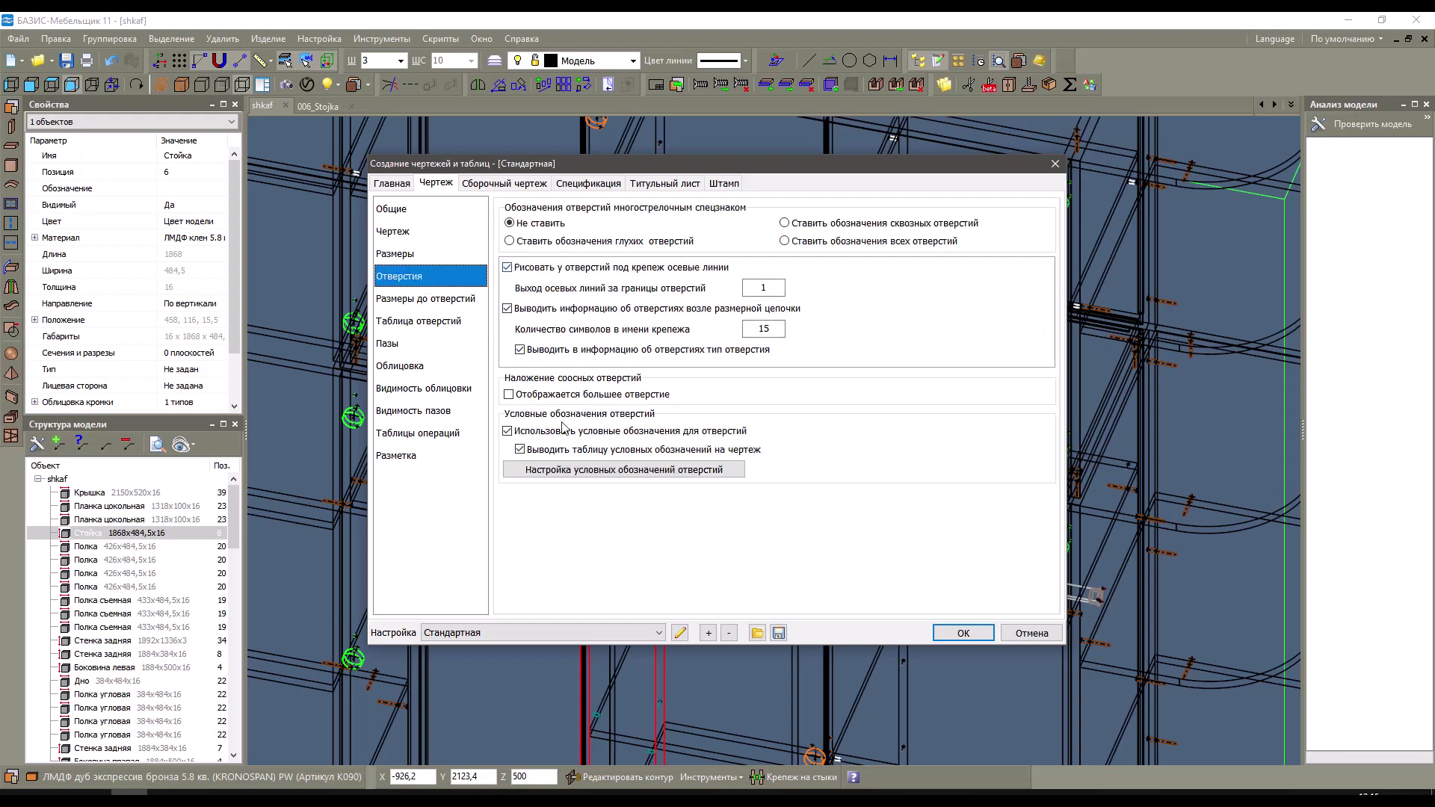
left_click(428, 301)
left_click(428, 326)
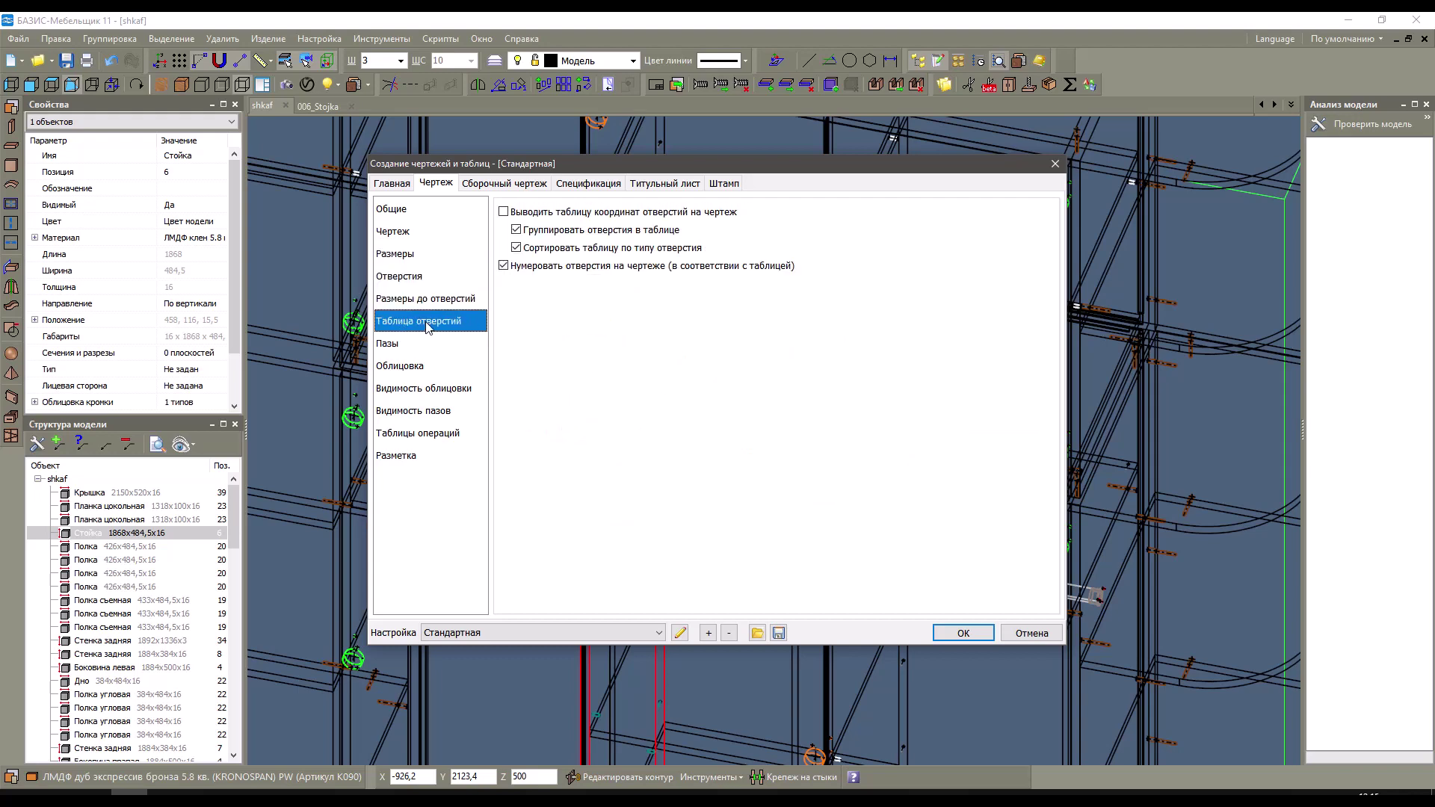
left_click(422, 278)
left_click(423, 251)
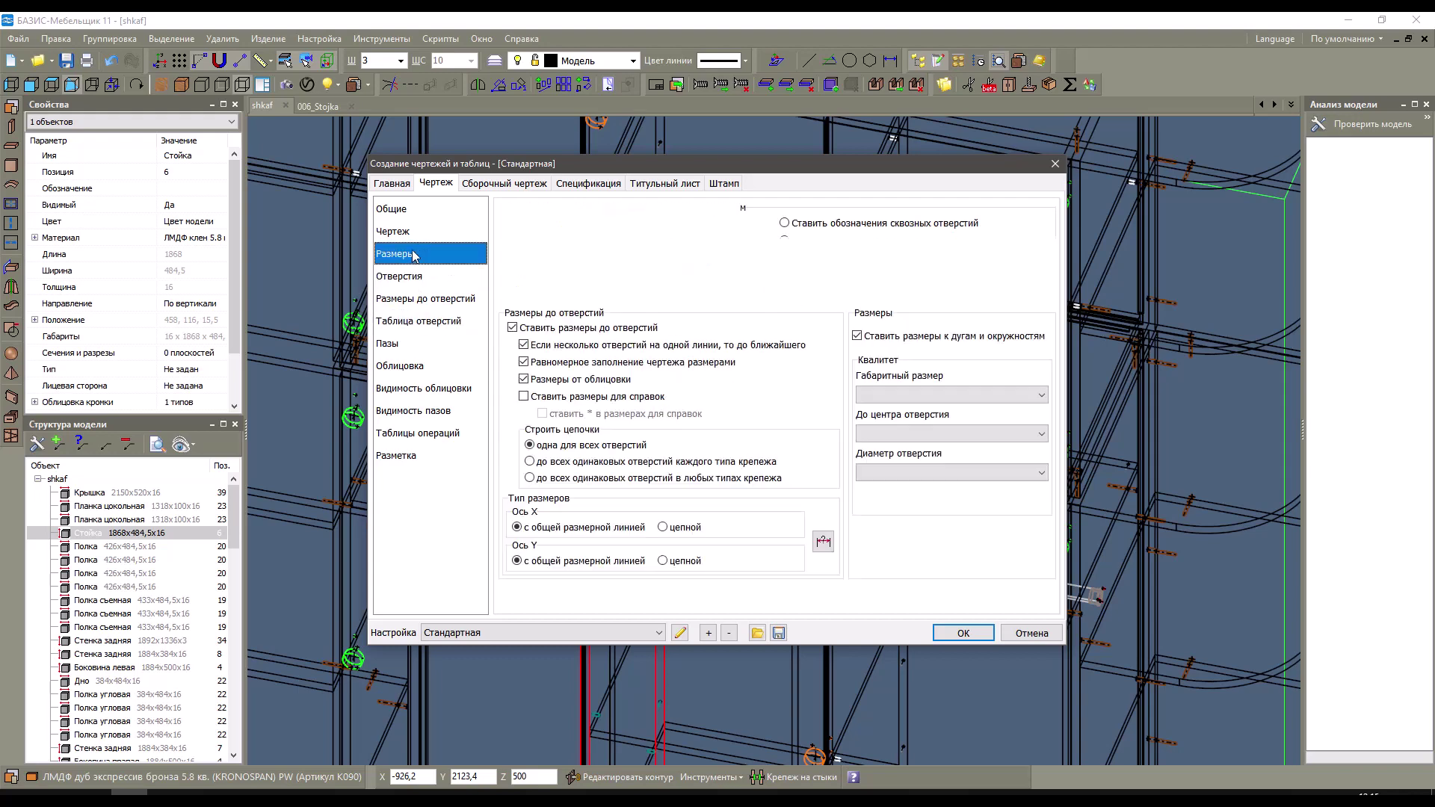
left_click(429, 320)
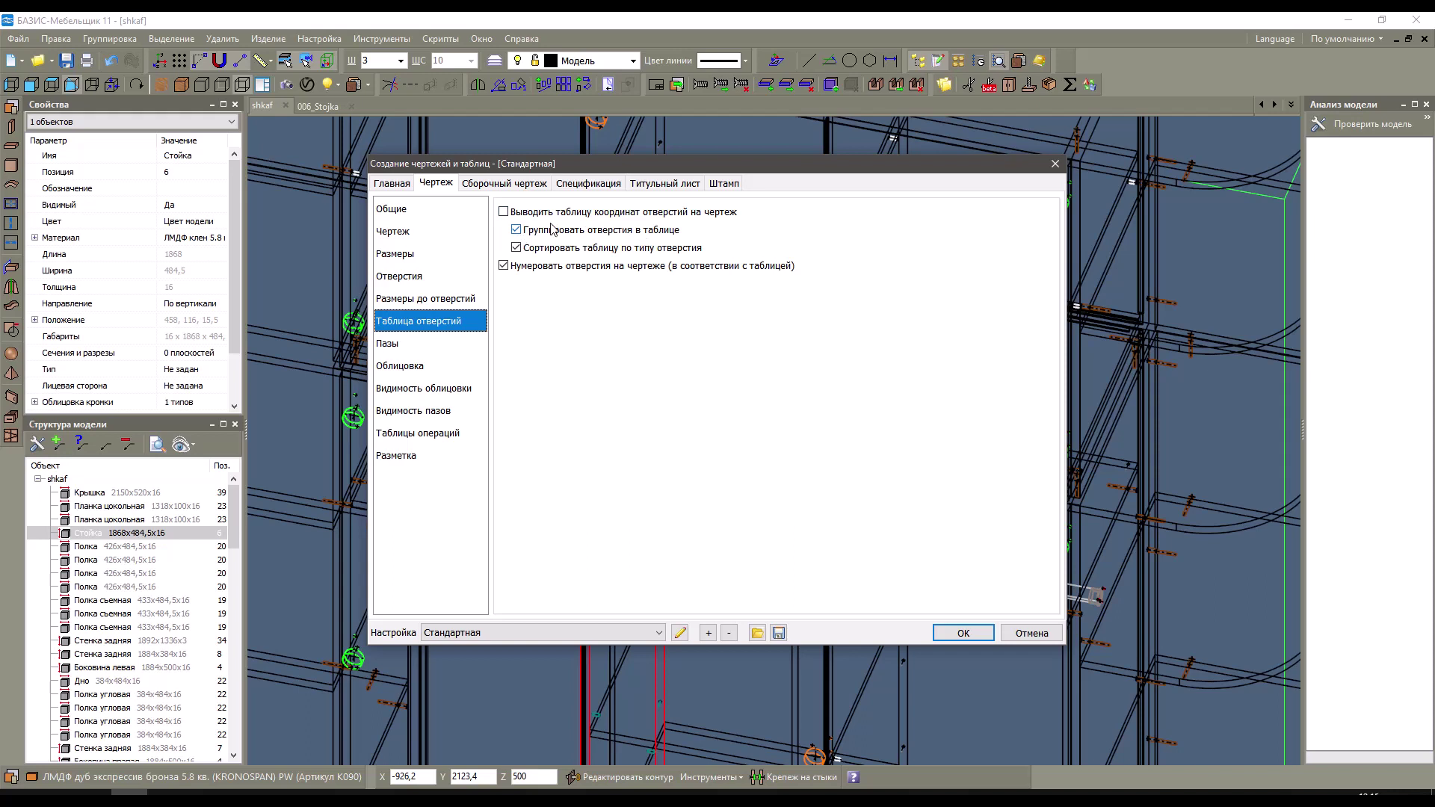
Enable 'Выводить таблицу координат' without grouping and generate the drawing.
left_click(503, 212)
left_click(517, 230)
left_click(962, 633)
Zoom and pan across the 006_Stojka sheet to inspect the first and second hole tables.
scroll(682, 286, "up", 5)
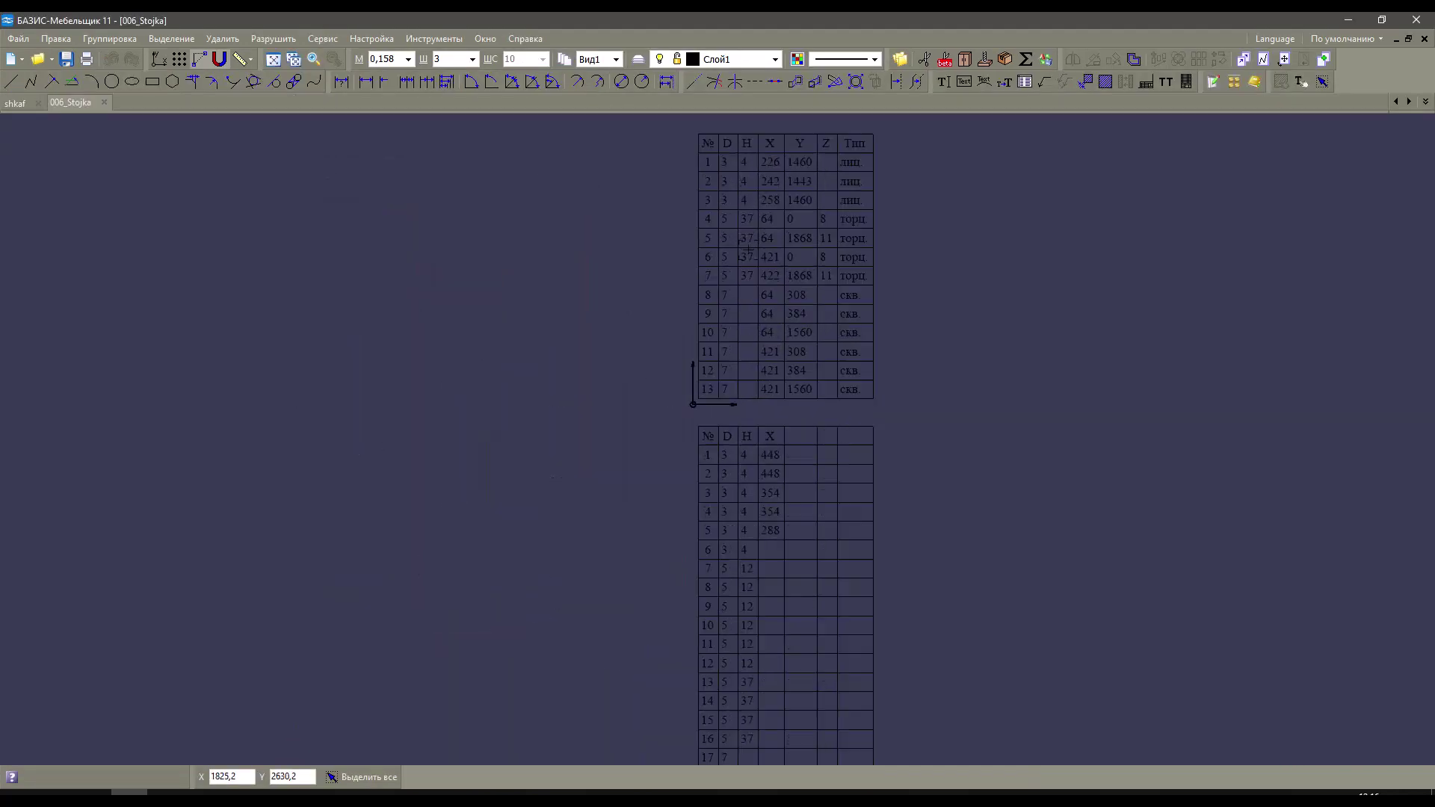
scroll(701, 155, "up", 1)
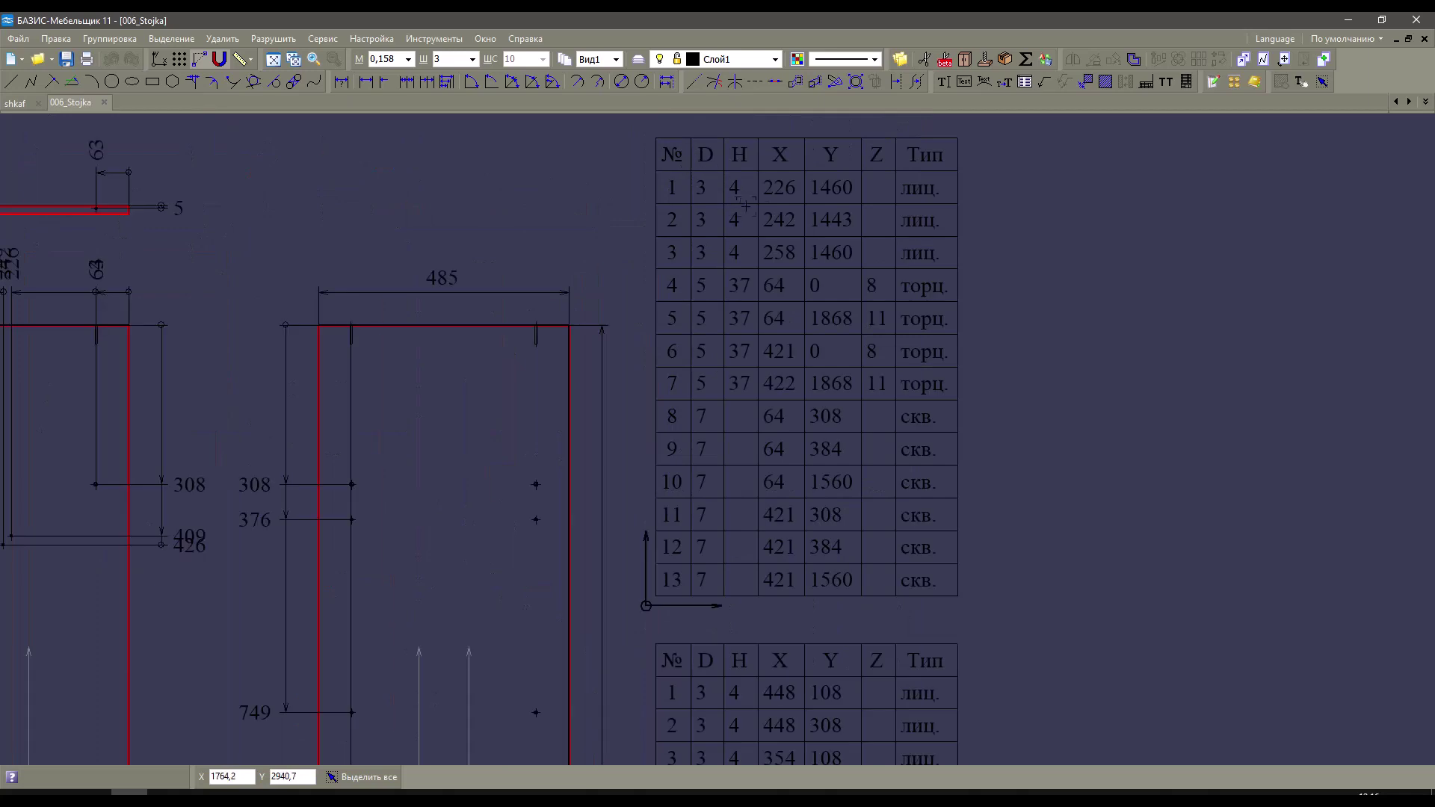
middle_click_drag(759, 211, 827, 202)
scroll(826, 202, "down", 1)
scroll(826, 201, "down", 1)
mouse_move(839, 411)
middle_mouse_down()
mouse_move(846, 246)
mouse_move(842, 331)
middle_mouse_up()
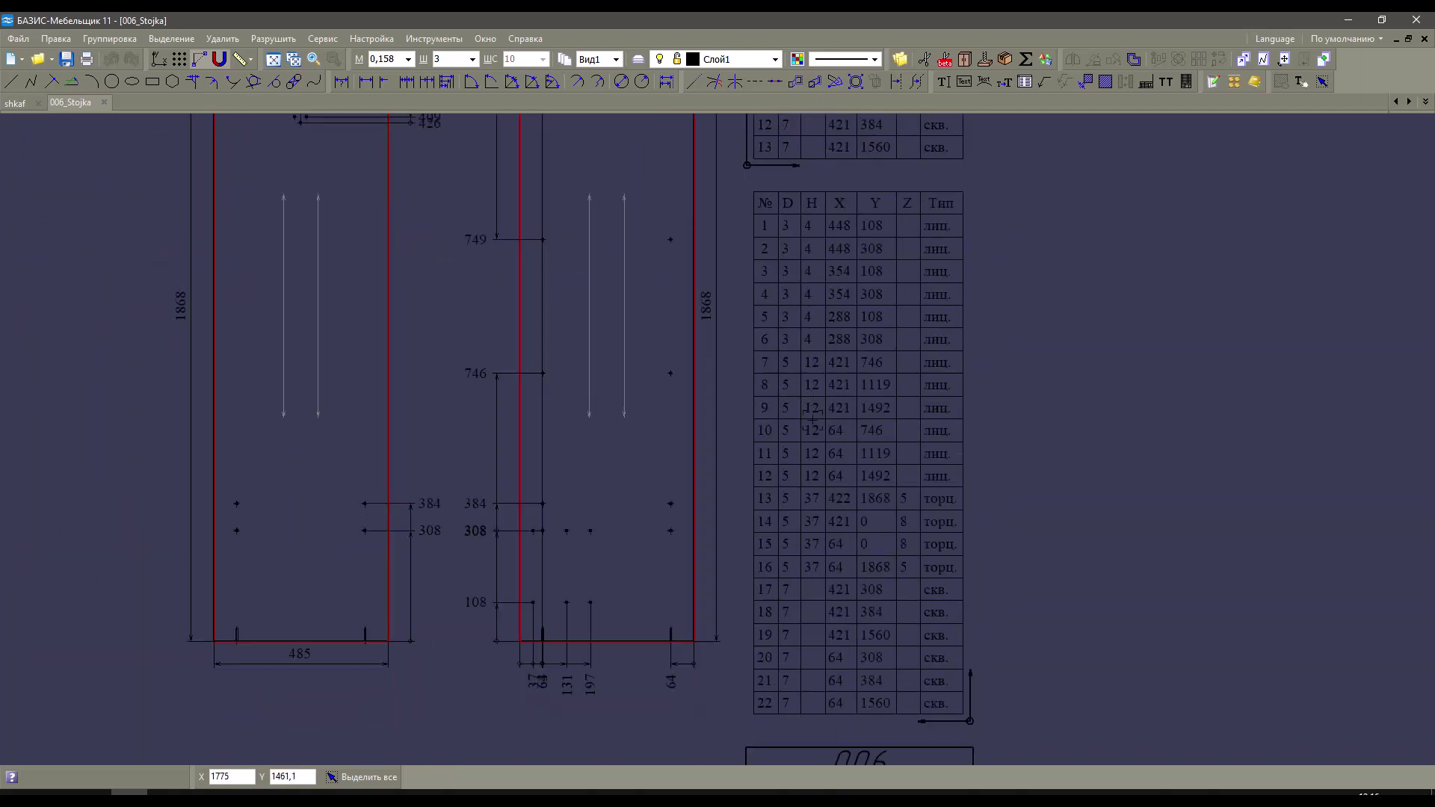
scroll(824, 441, "up", 2)
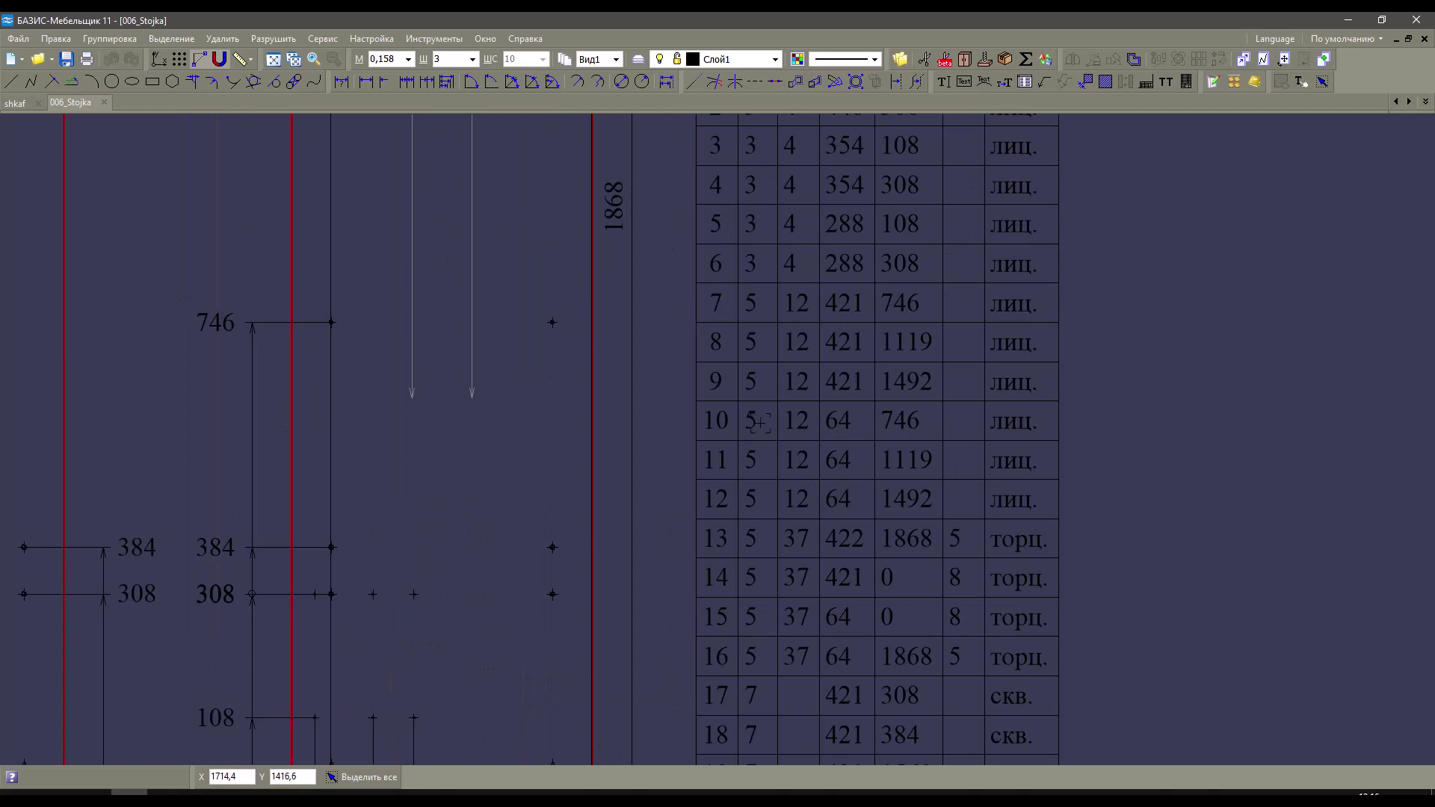
Select and deselect the second hole table, view the sheet top, then return to shkaf.
left_click(760, 423)
left_click(762, 423)
scroll(988, 428, "down", 1)
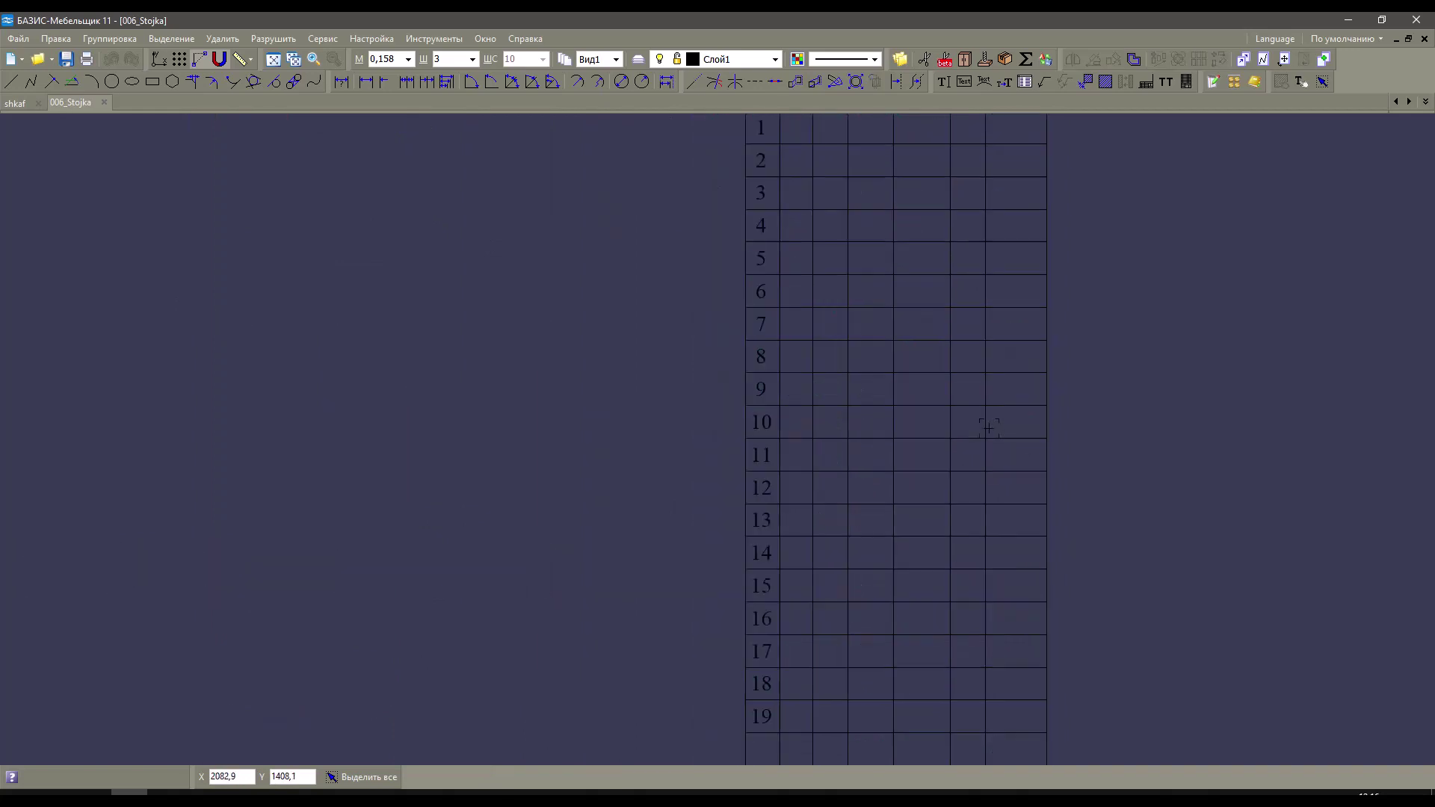
scroll(989, 427, "down", 2)
mouse_move(905, 312)
middle_mouse_down()
mouse_move(926, 334)
mouse_move(957, 228)
mouse_move(943, 185)
mouse_move(908, 609)
middle_mouse_up()
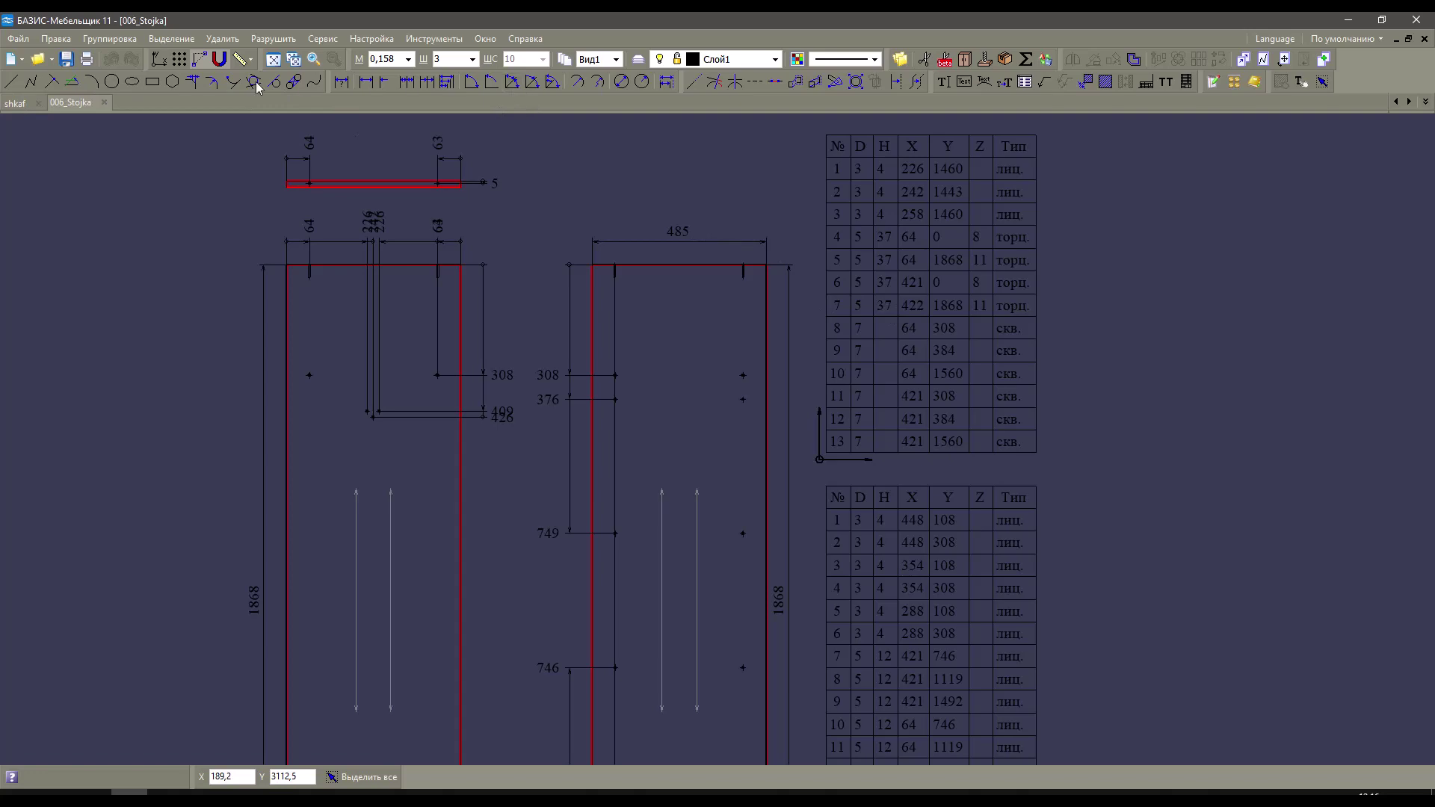
left_click(15, 103)
Recreate the selected Стойка panel's drawing with 'Группировать отверстия в таблице' enabled and view 006_Stojka.
left_click(657, 86)
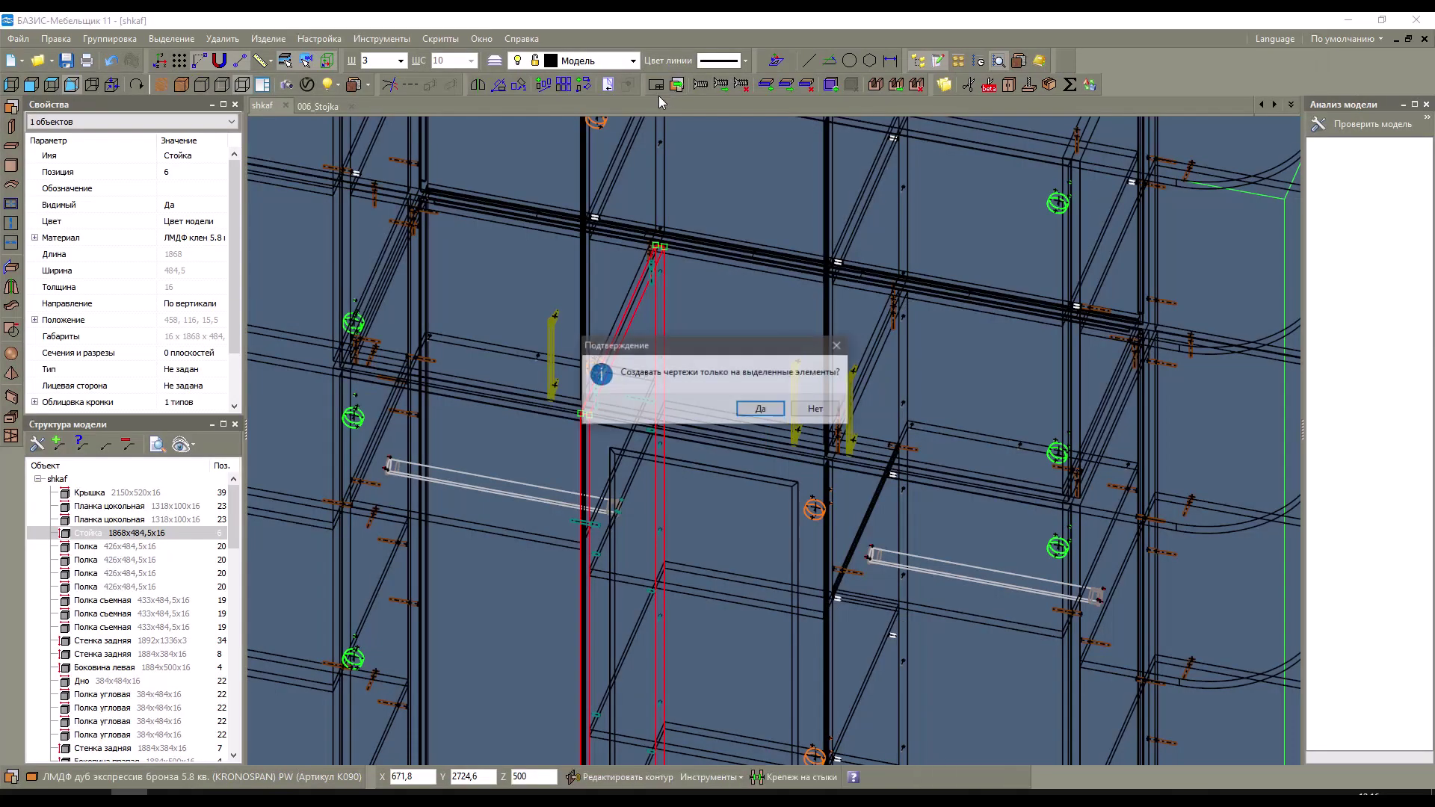
key("Return")
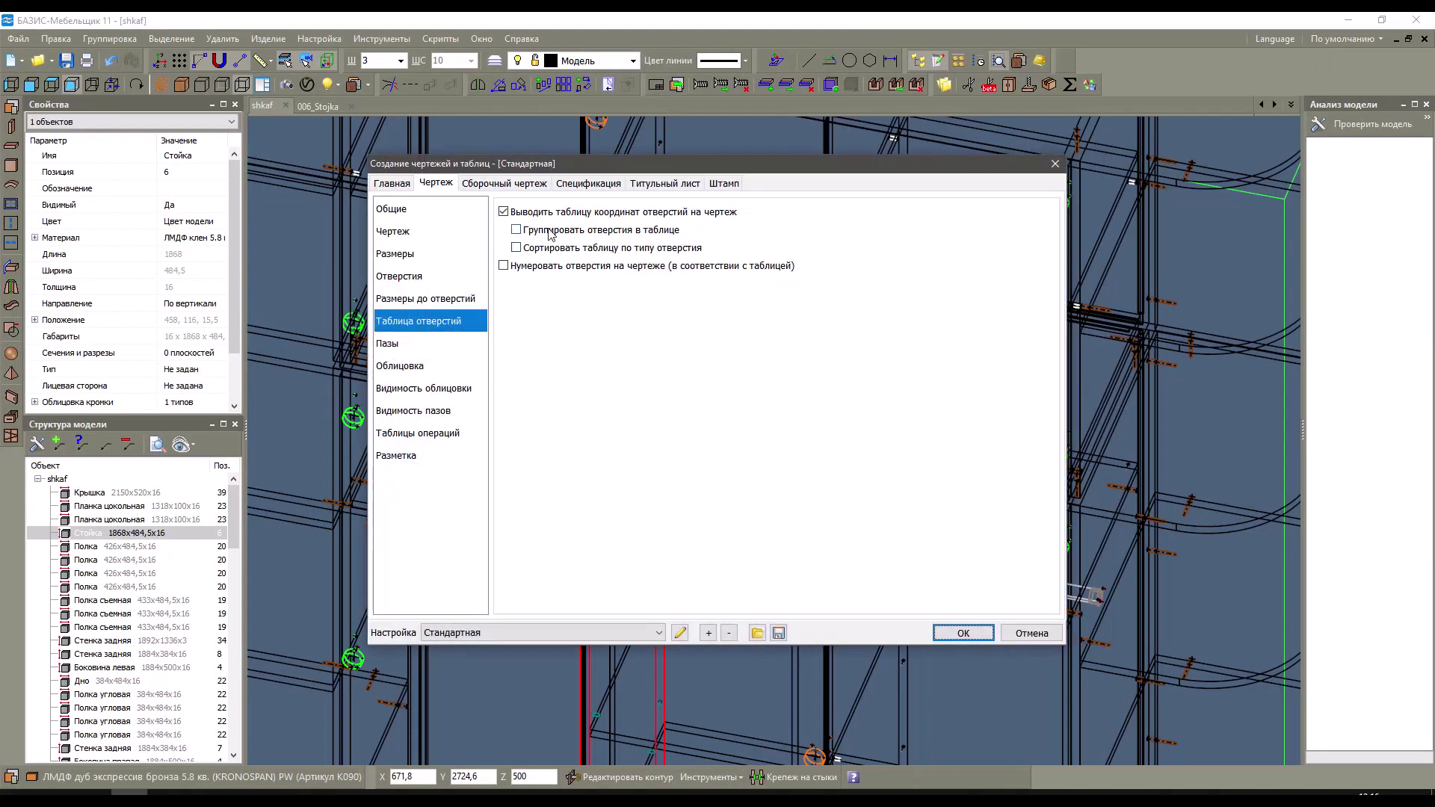
left_click(605, 238)
left_click(962, 633)
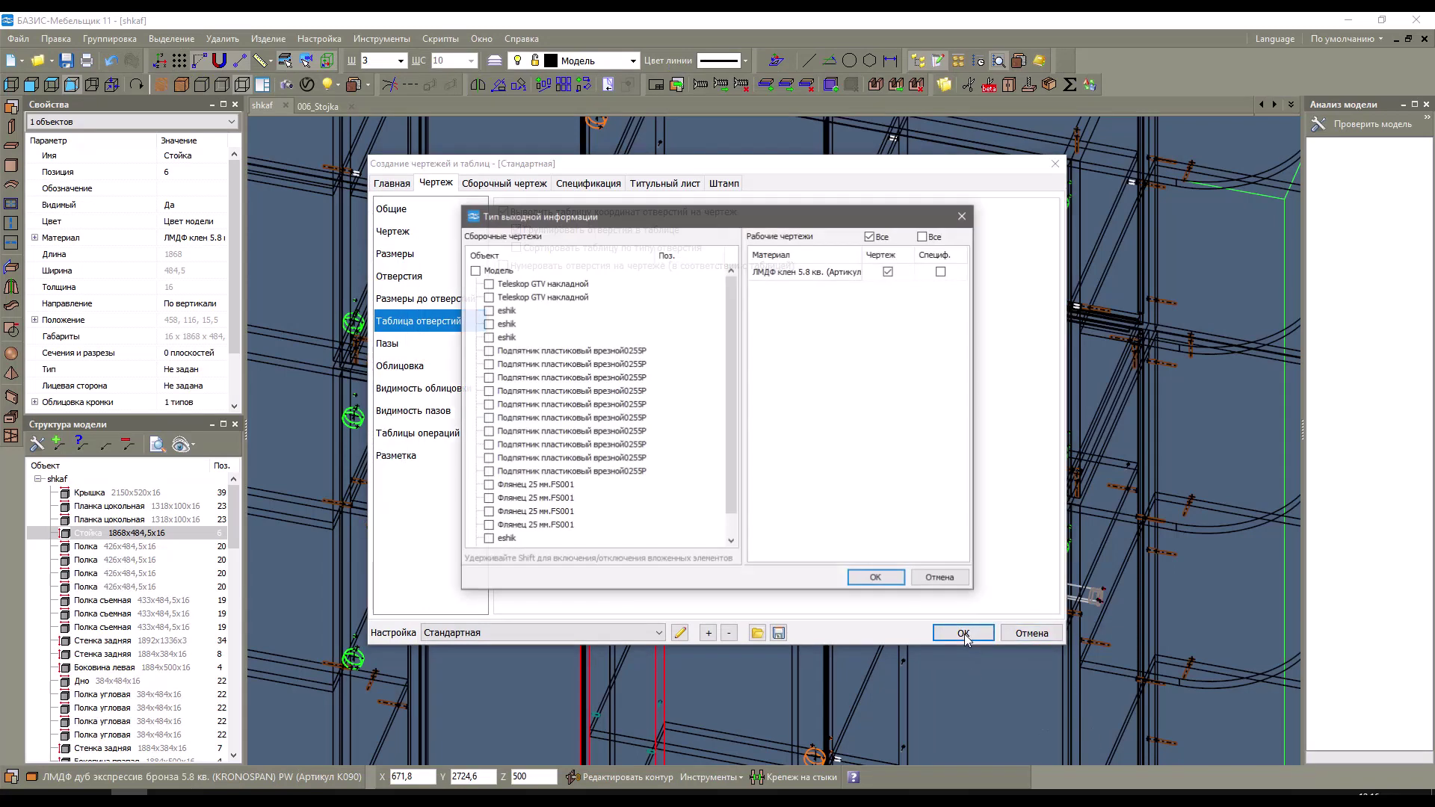
left_click(873, 575)
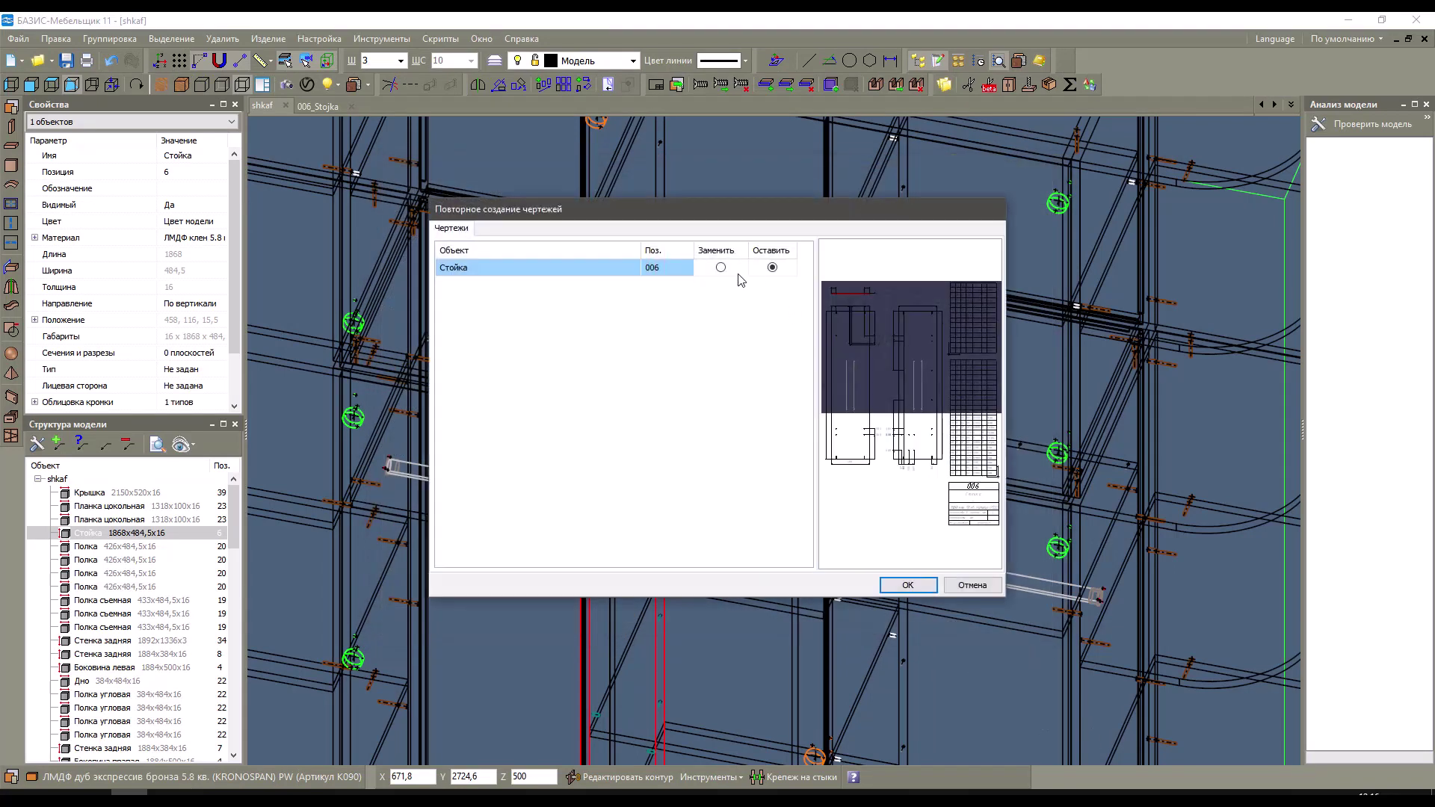
left_click(908, 585)
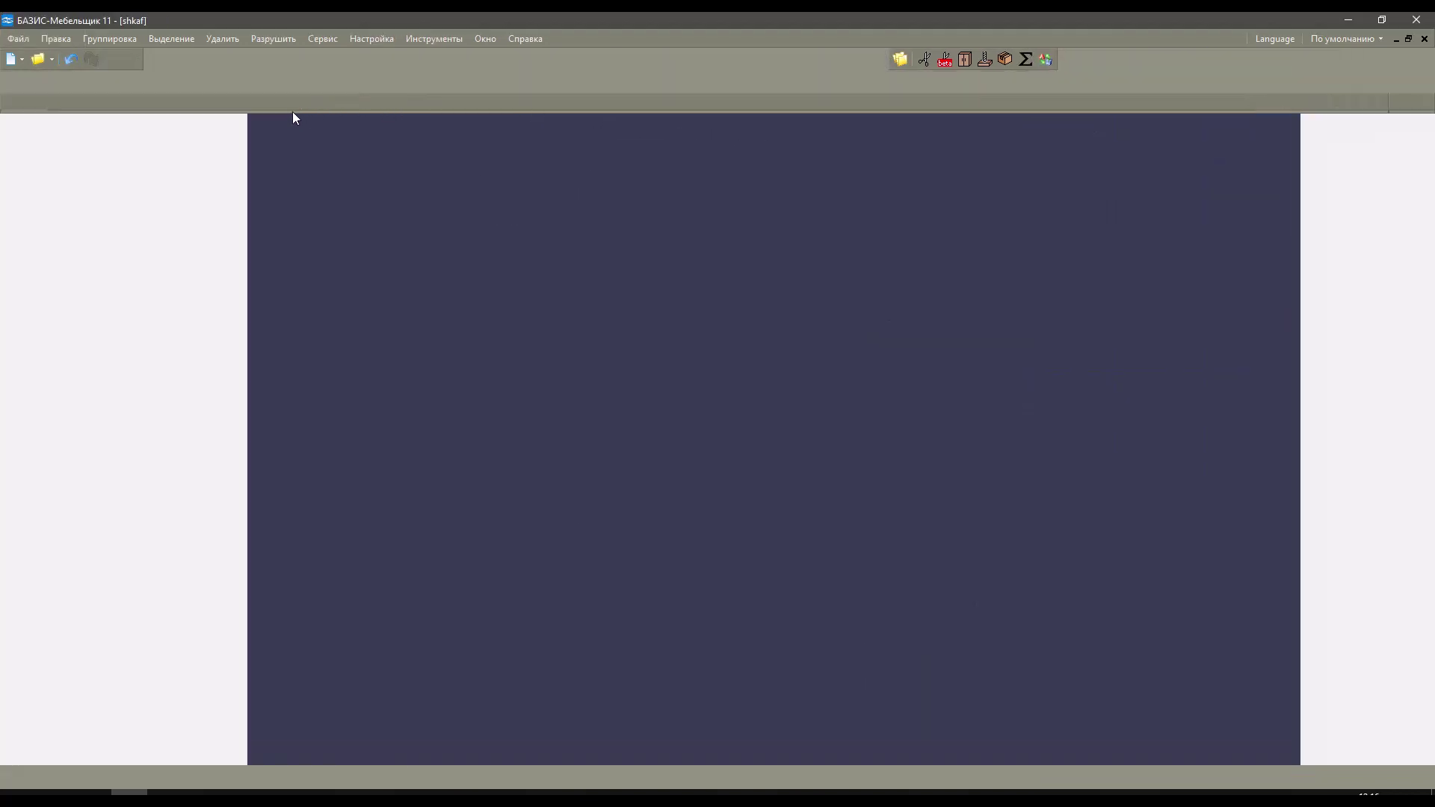
left_click(304, 106)
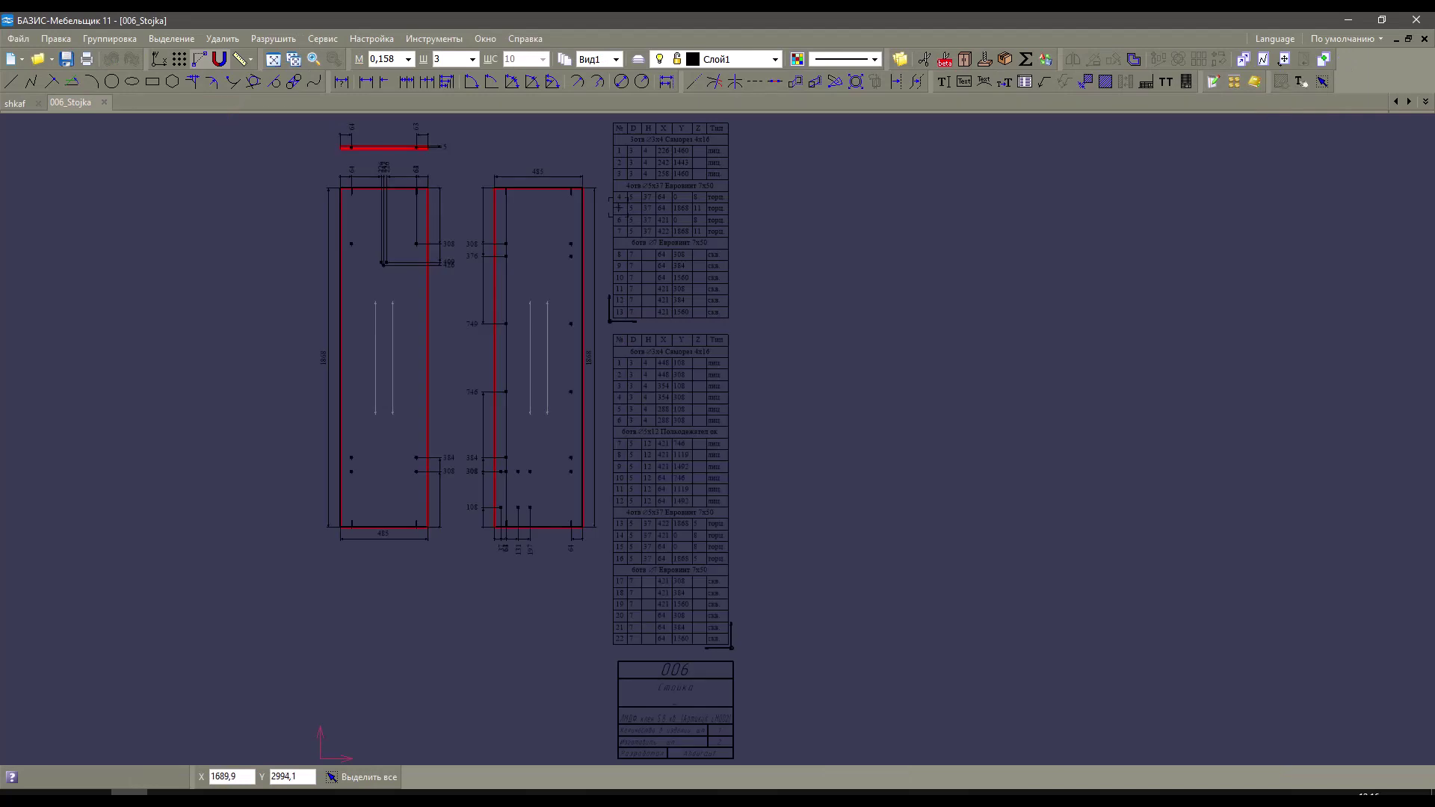
Pan and zoom through 006_Stojka's fastener-grouped hole tables, then return to the shkaf model.
middle_click_drag(651, 134, 707, 260)
scroll(708, 258, "up", 6)
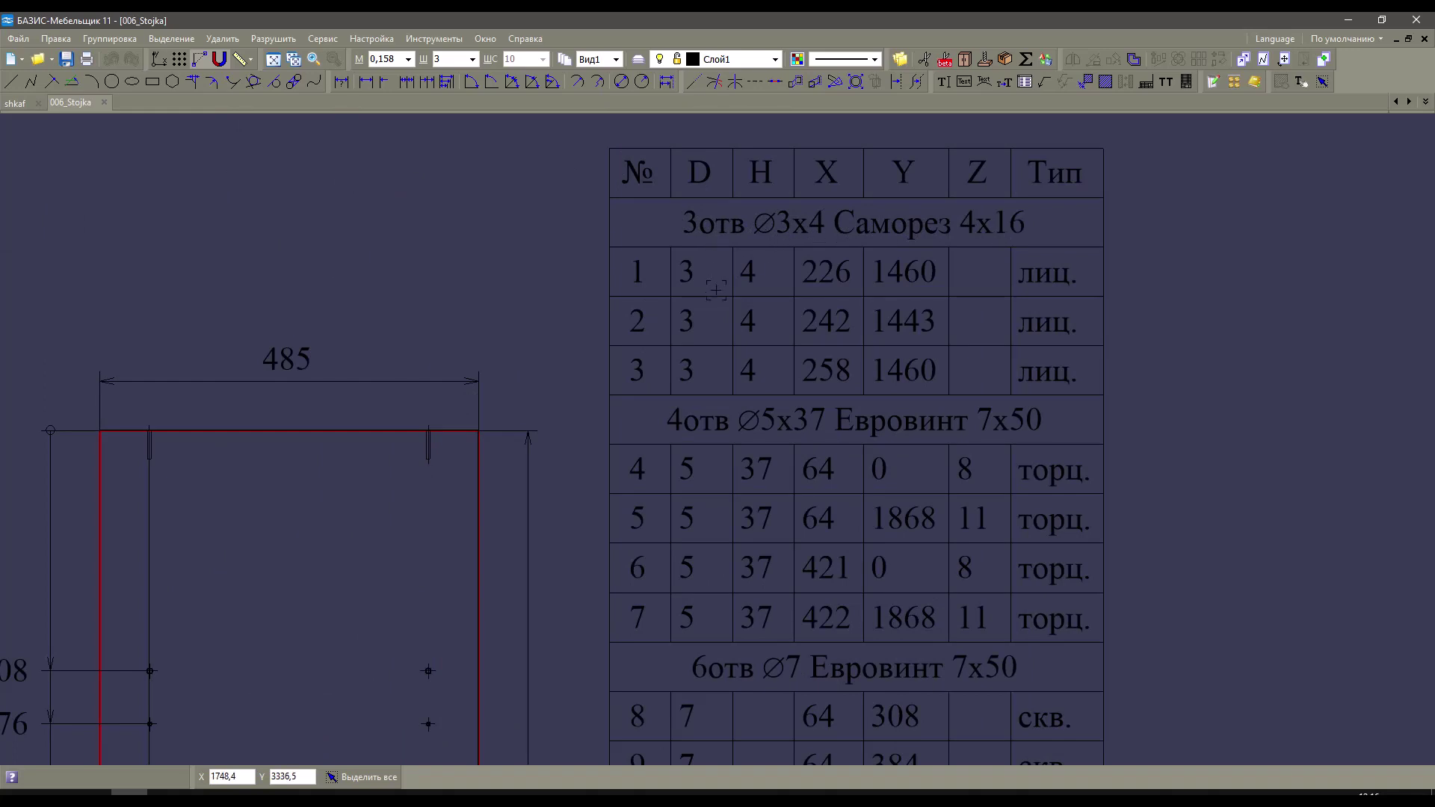
scroll(719, 387, "down", 3)
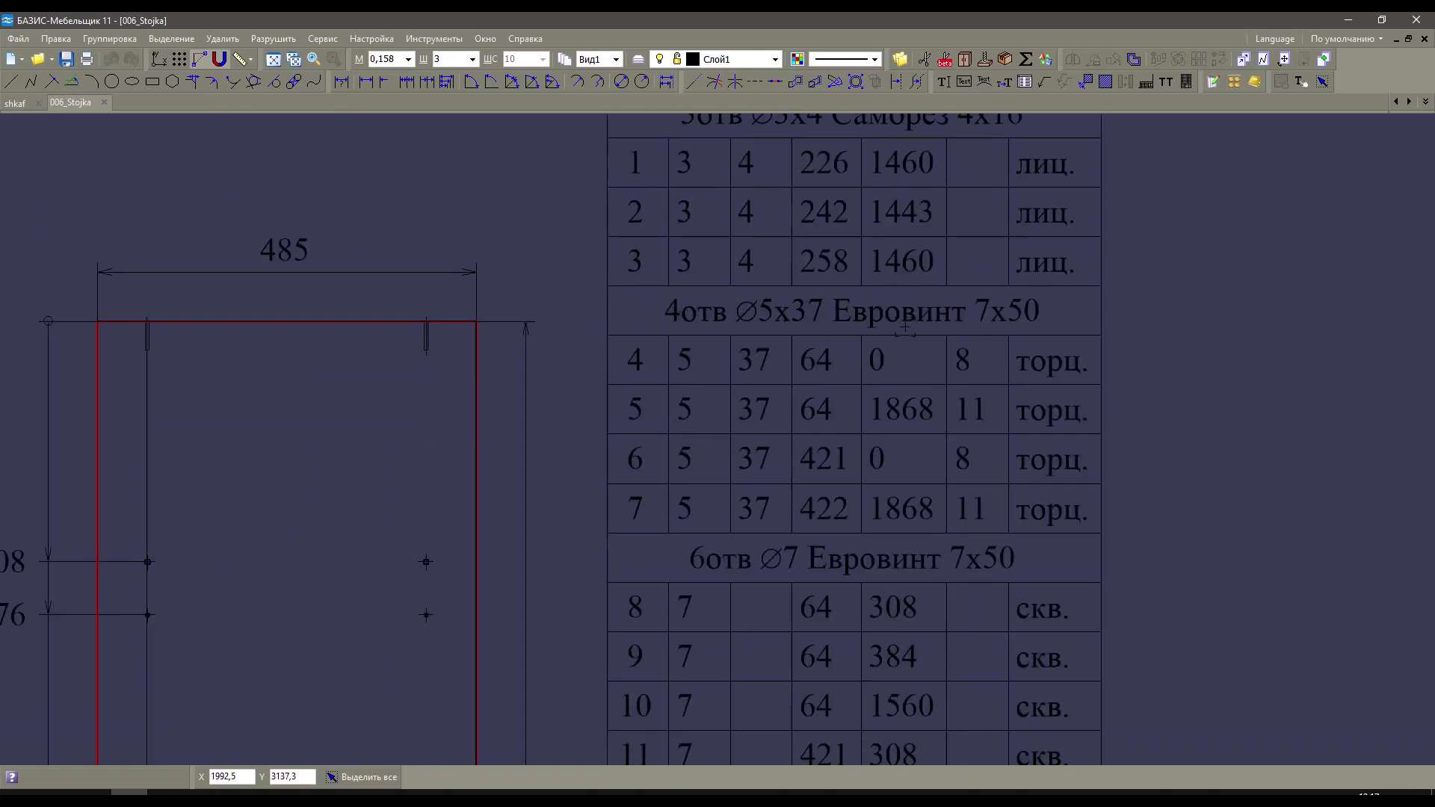
scroll(837, 555, "down", 8)
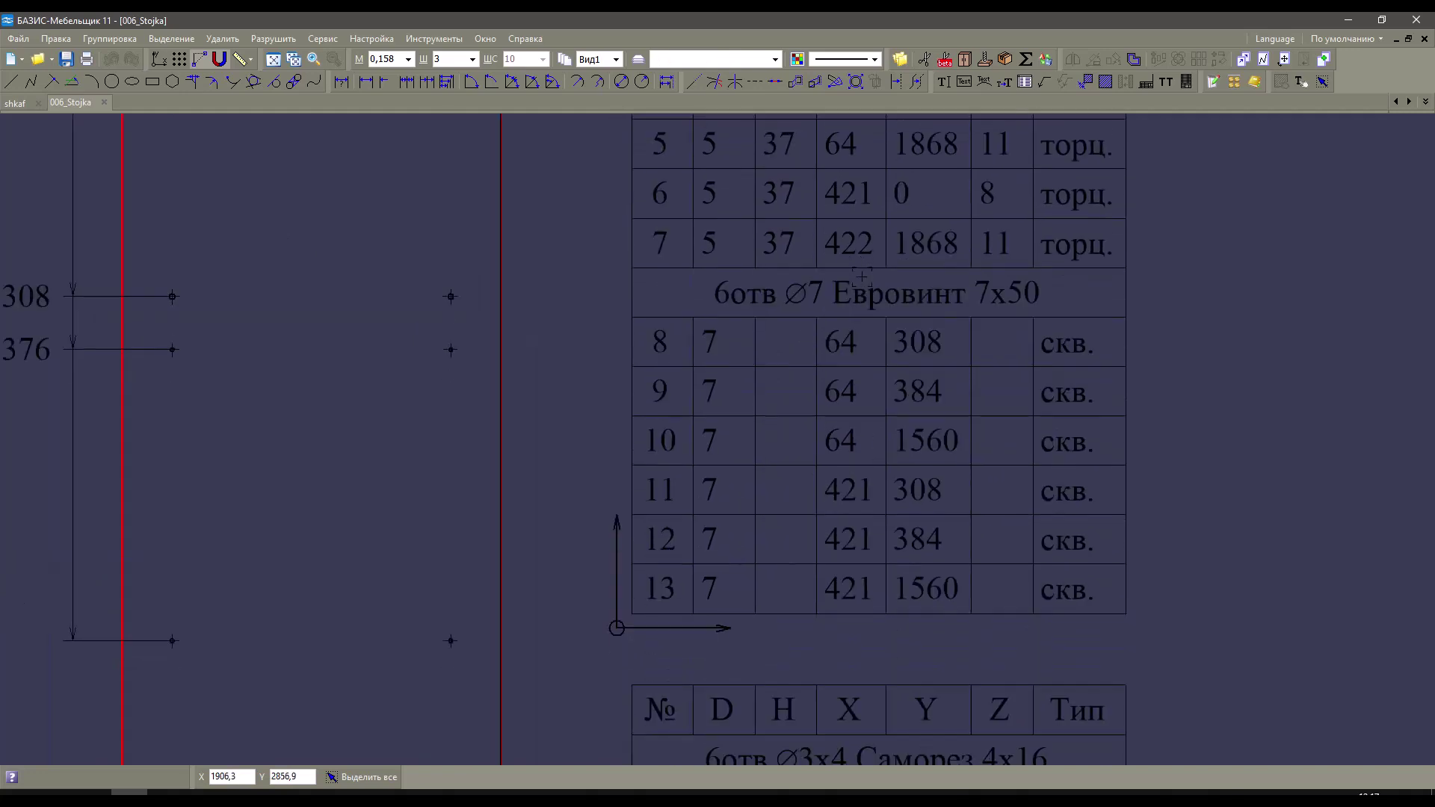
scroll(920, 476, "down", 3)
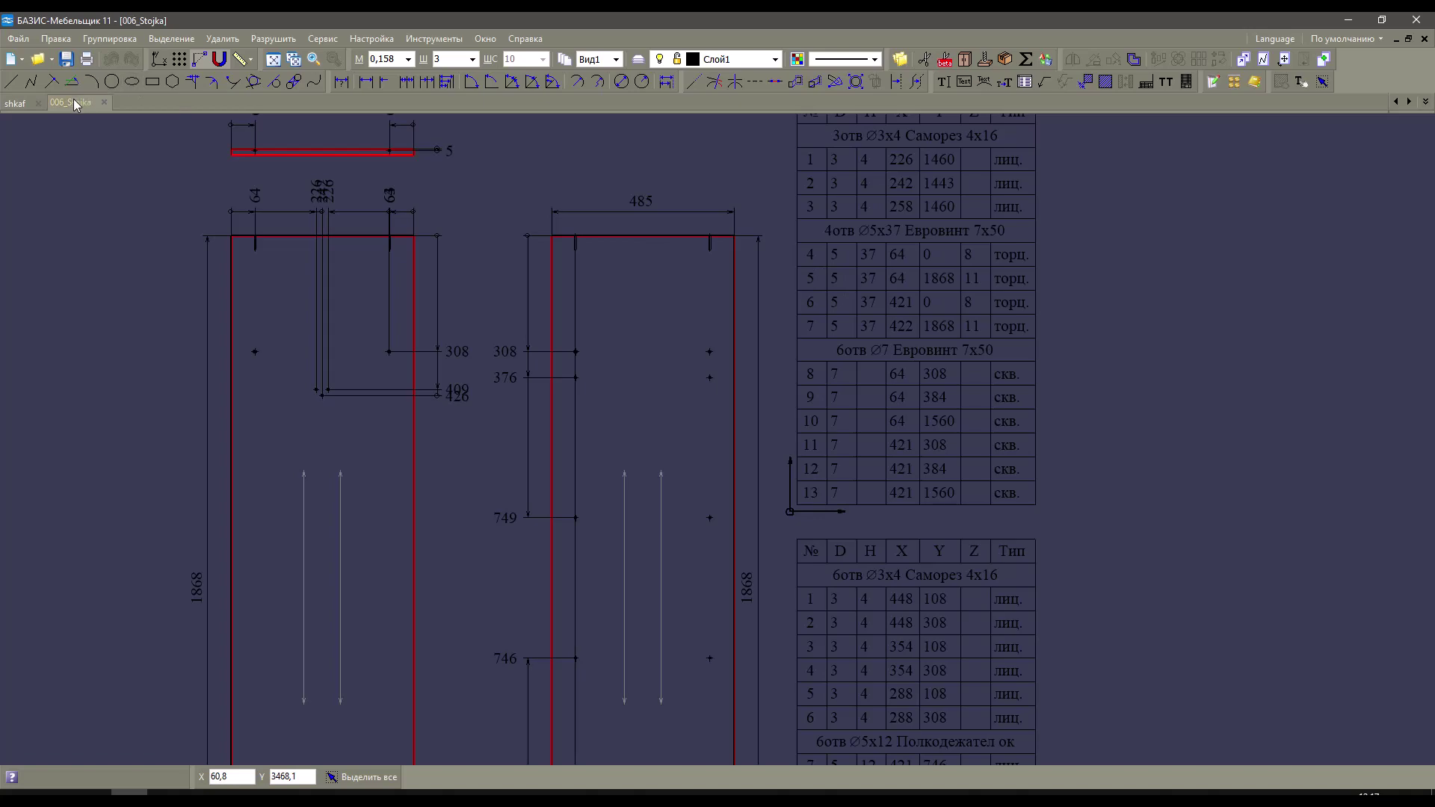
left_click(16, 103)
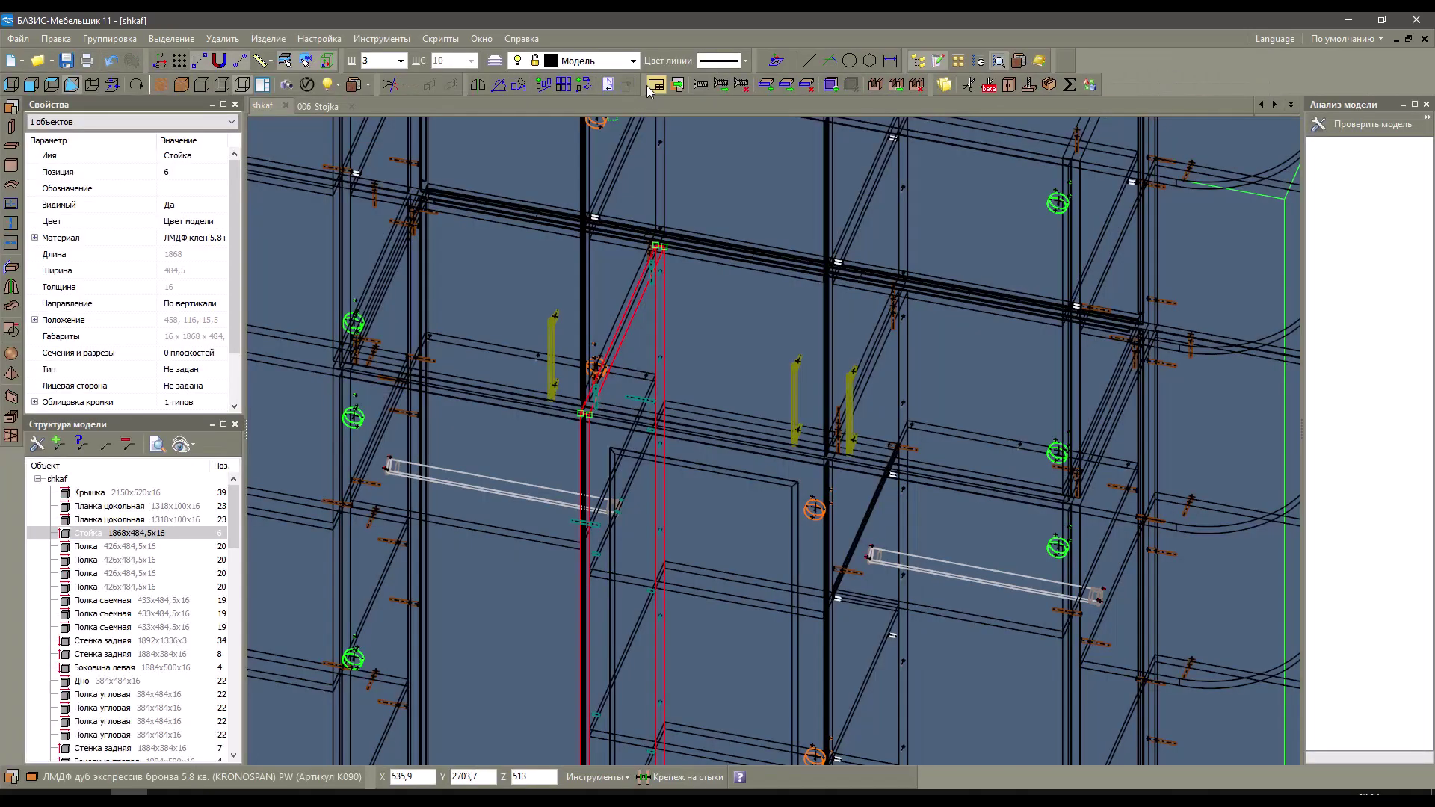
Review the Таблица отверстий drawing settings for Стойка without applying, then return to 006_Stojka.
left_click(650, 85)
left_click(760, 407)
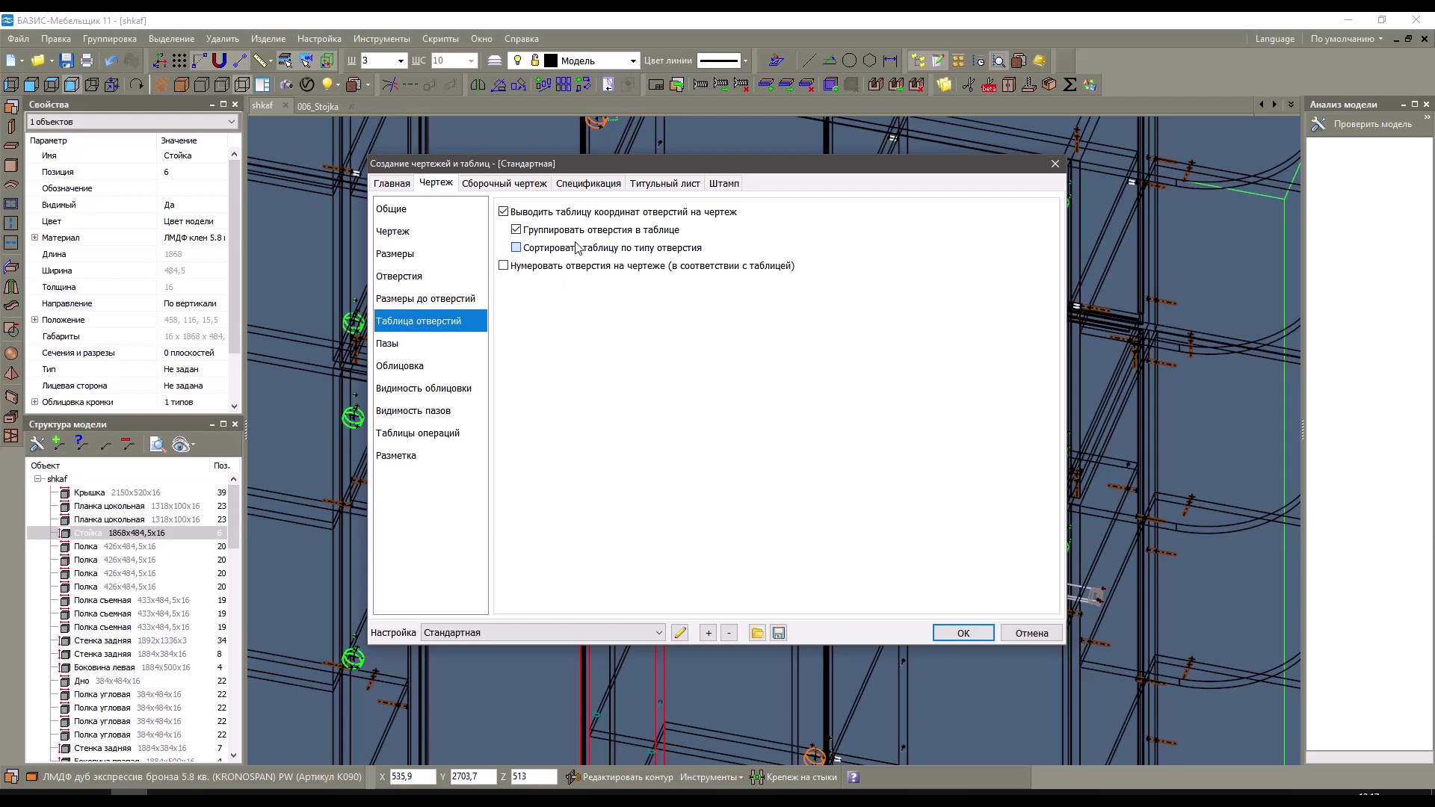
left_click(1053, 163)
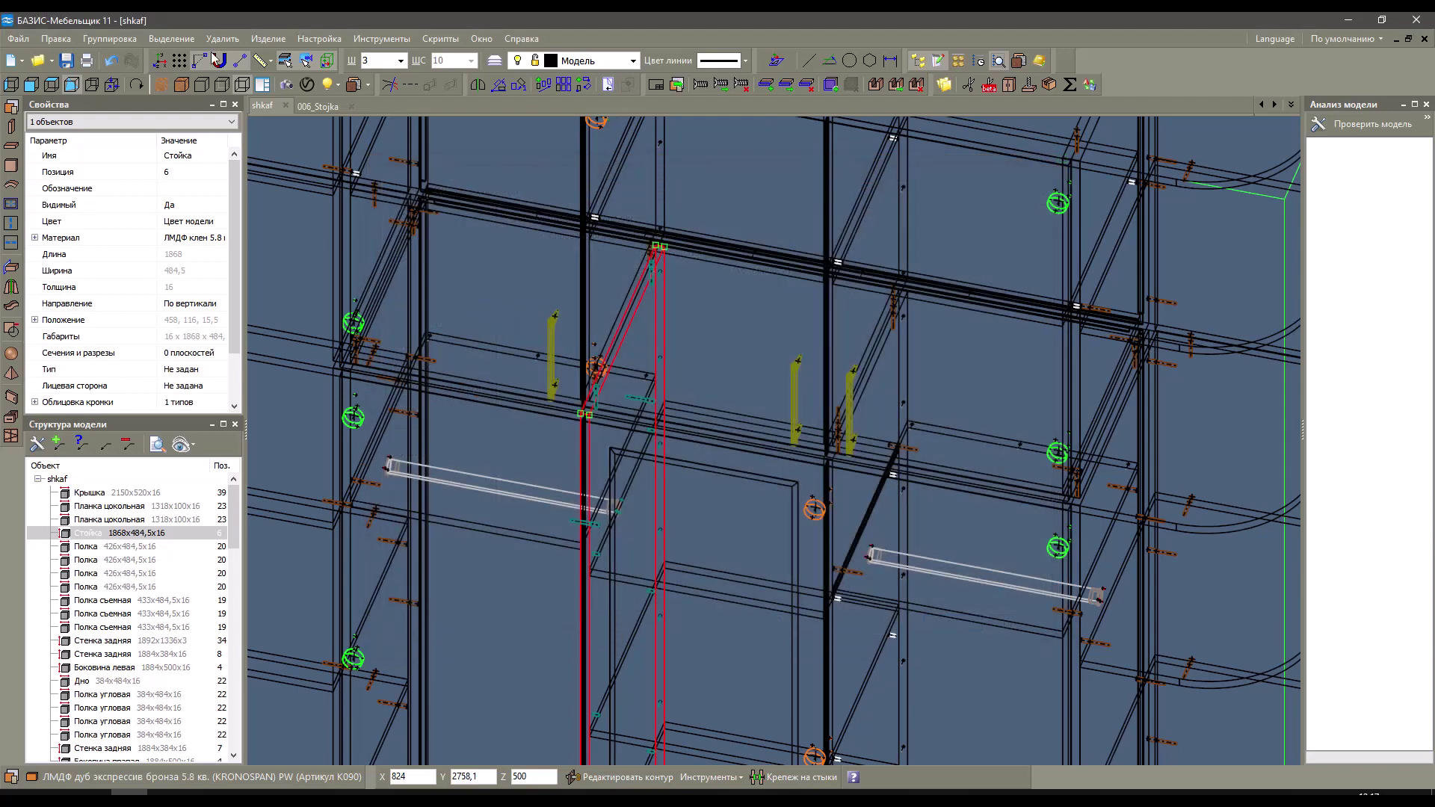
left_click(318, 106)
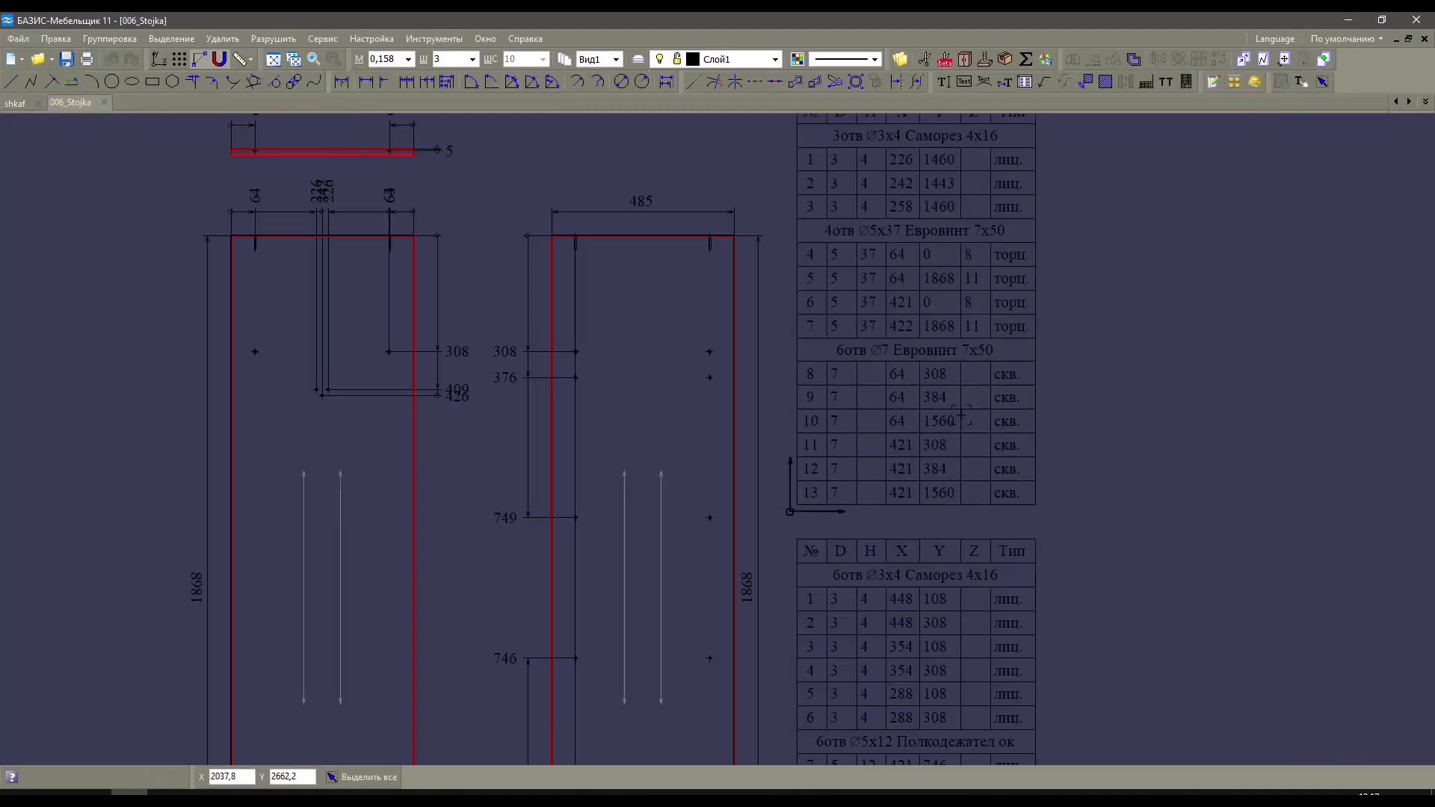
Duplicate the 006_Stojka drawing as '006_Stojka (копия)'.
scroll(962, 415, "down", 3)
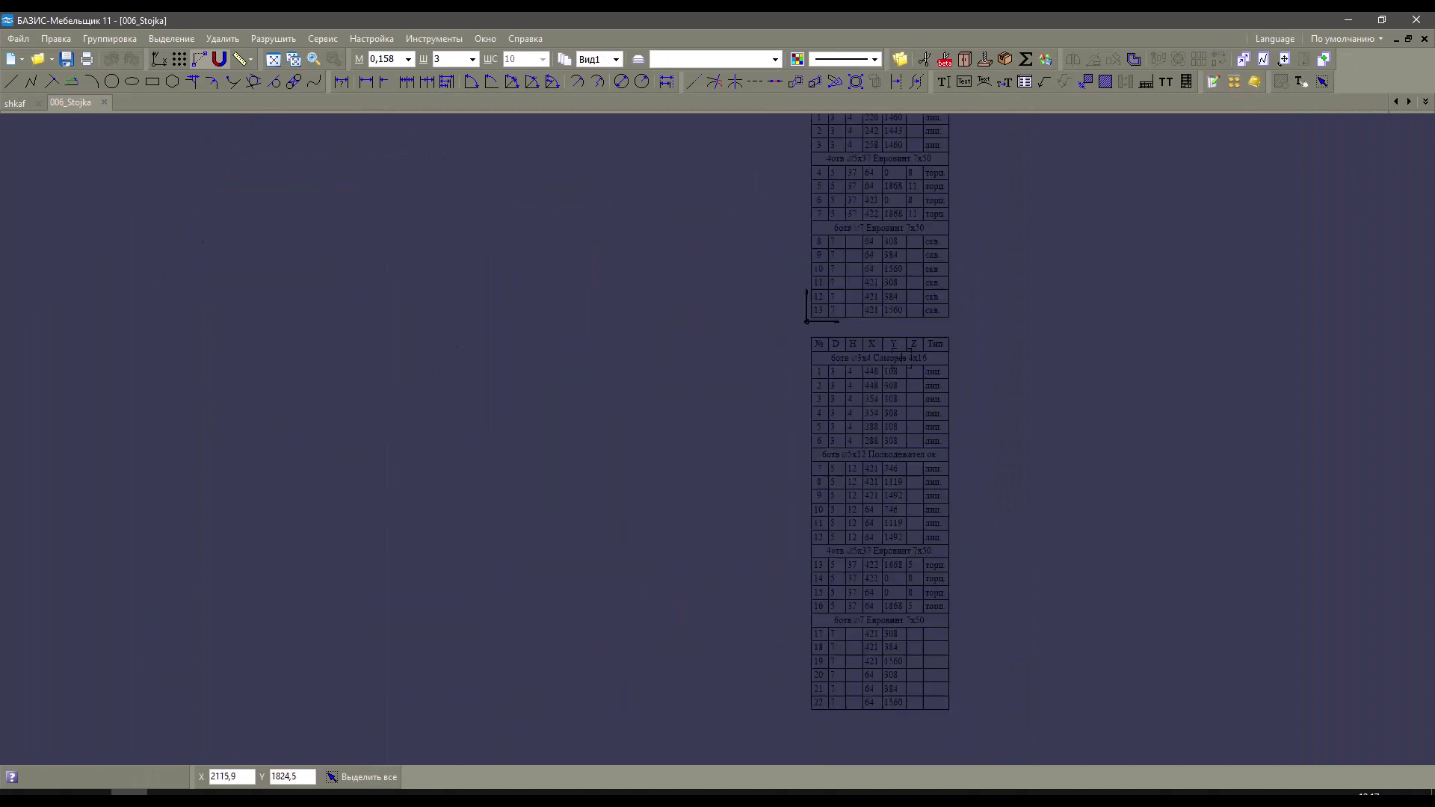
scroll(900, 357, "up", 5)
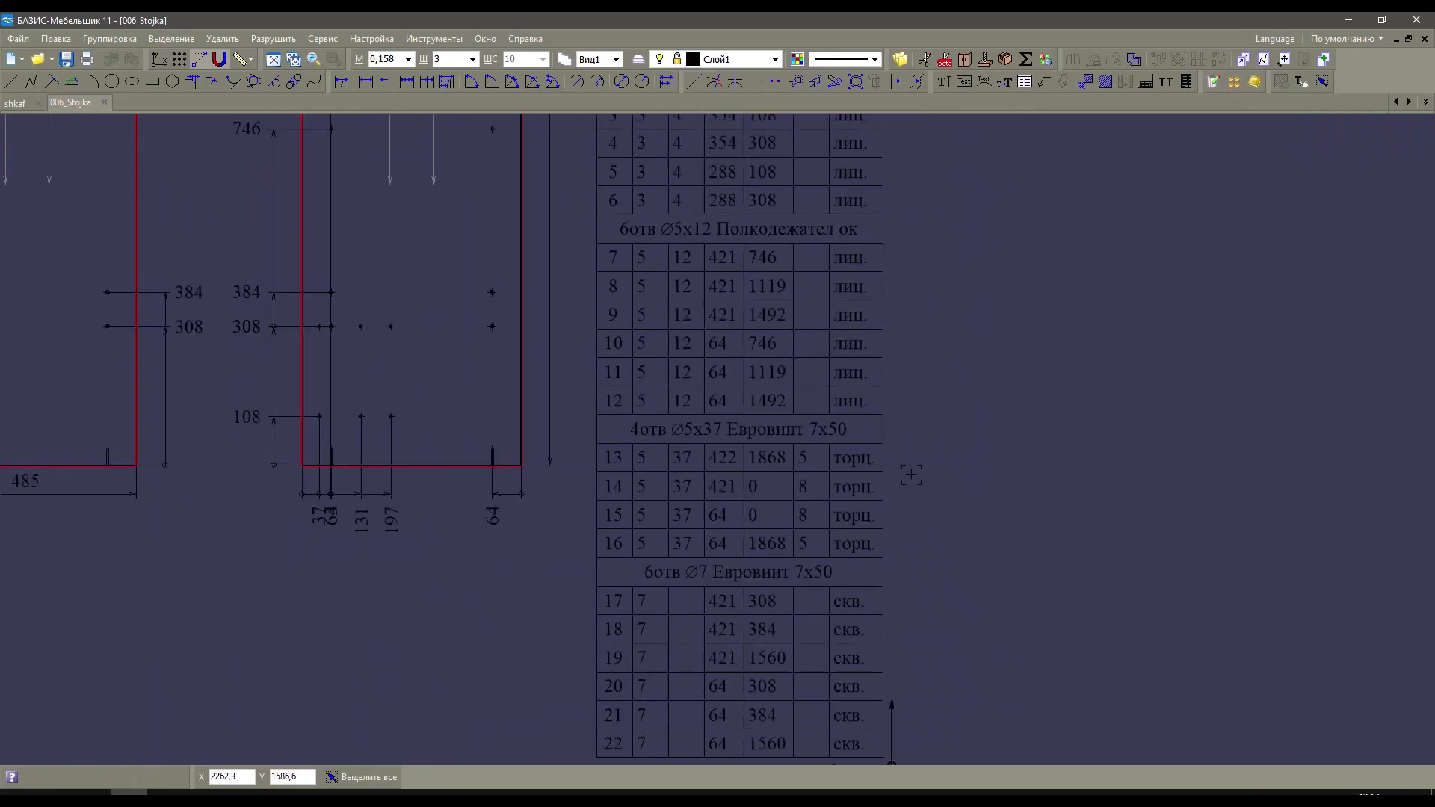
scroll(911, 474, "down", 4)
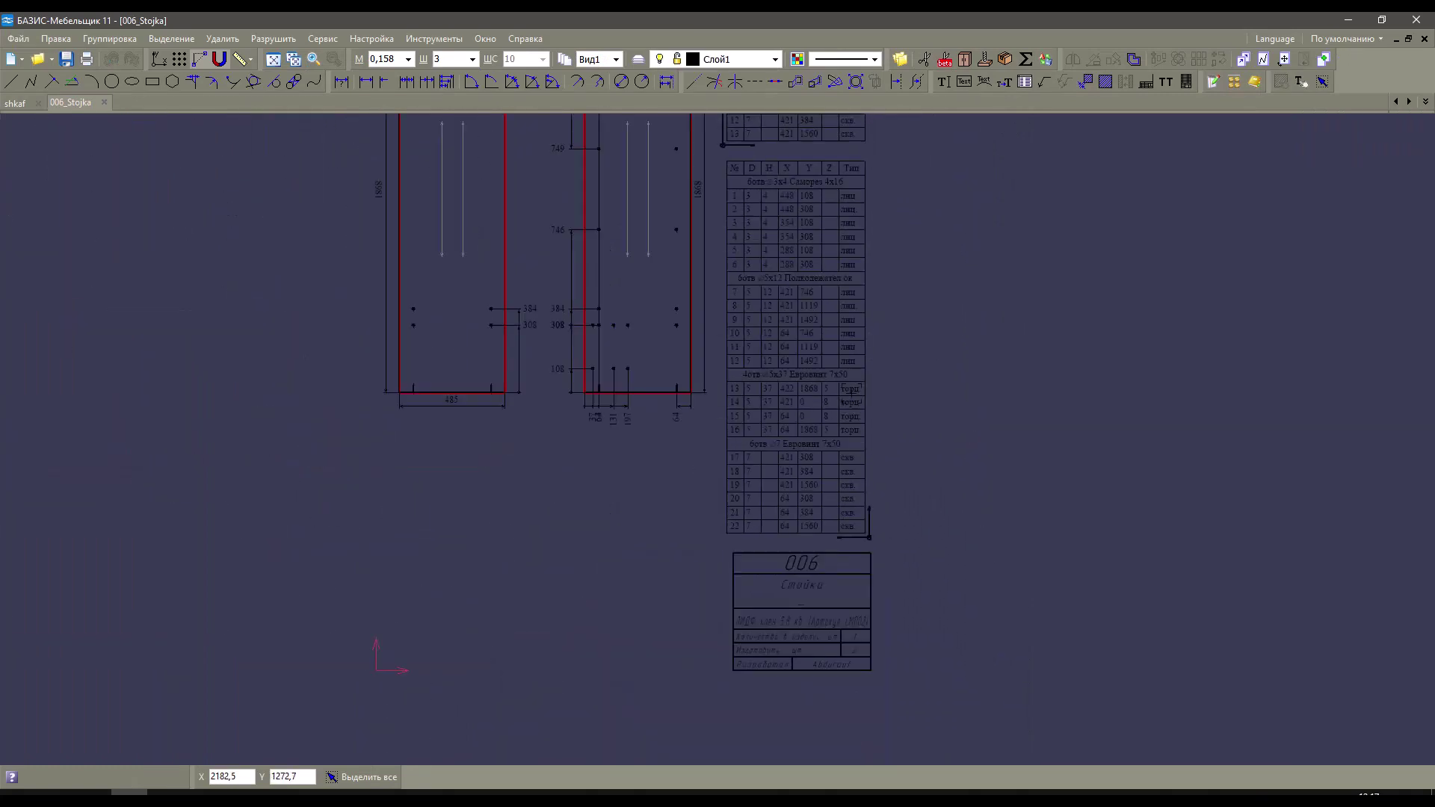
scroll(852, 390, "down", 2)
scroll(852, 390, "up", 3)
right_click(77, 102)
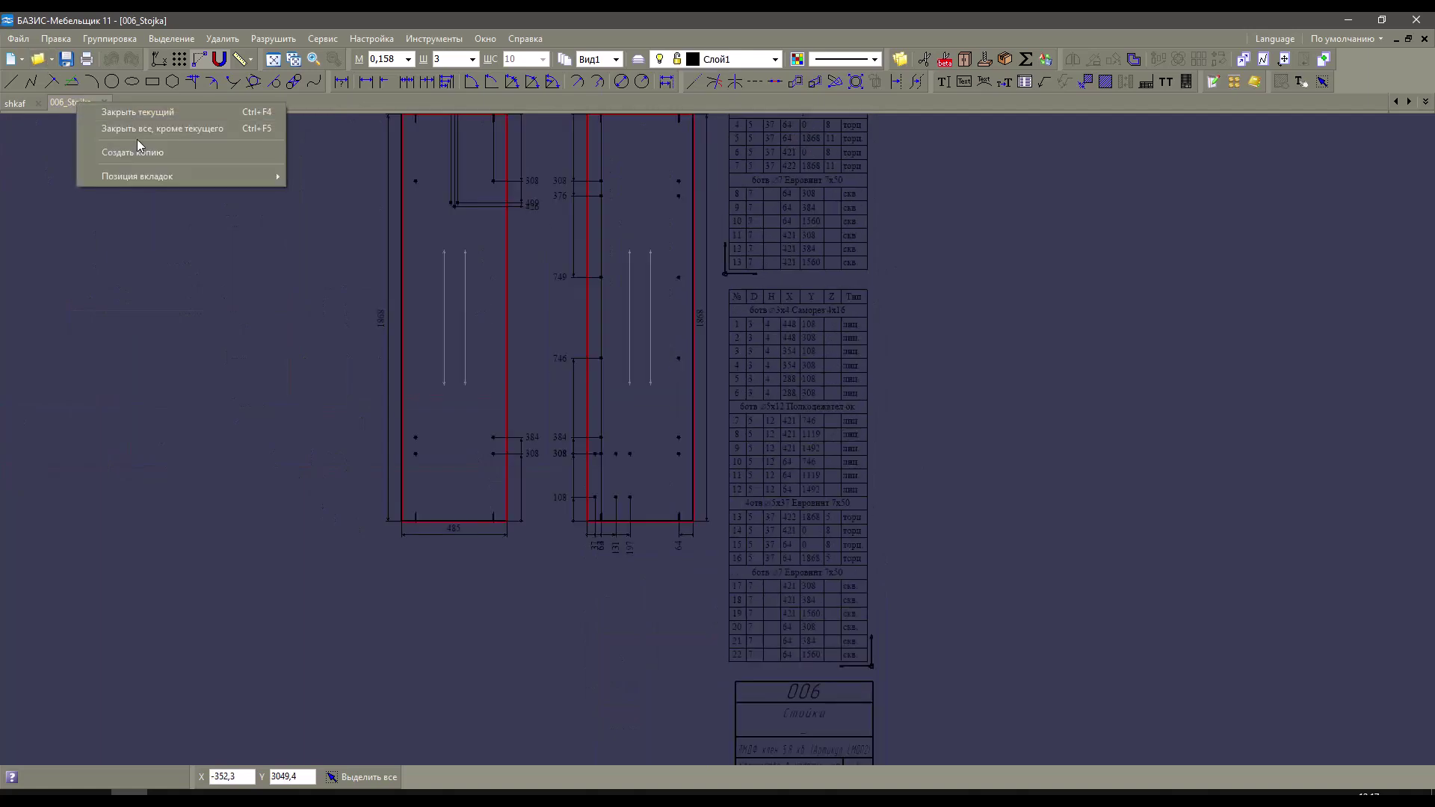
left_click(146, 155)
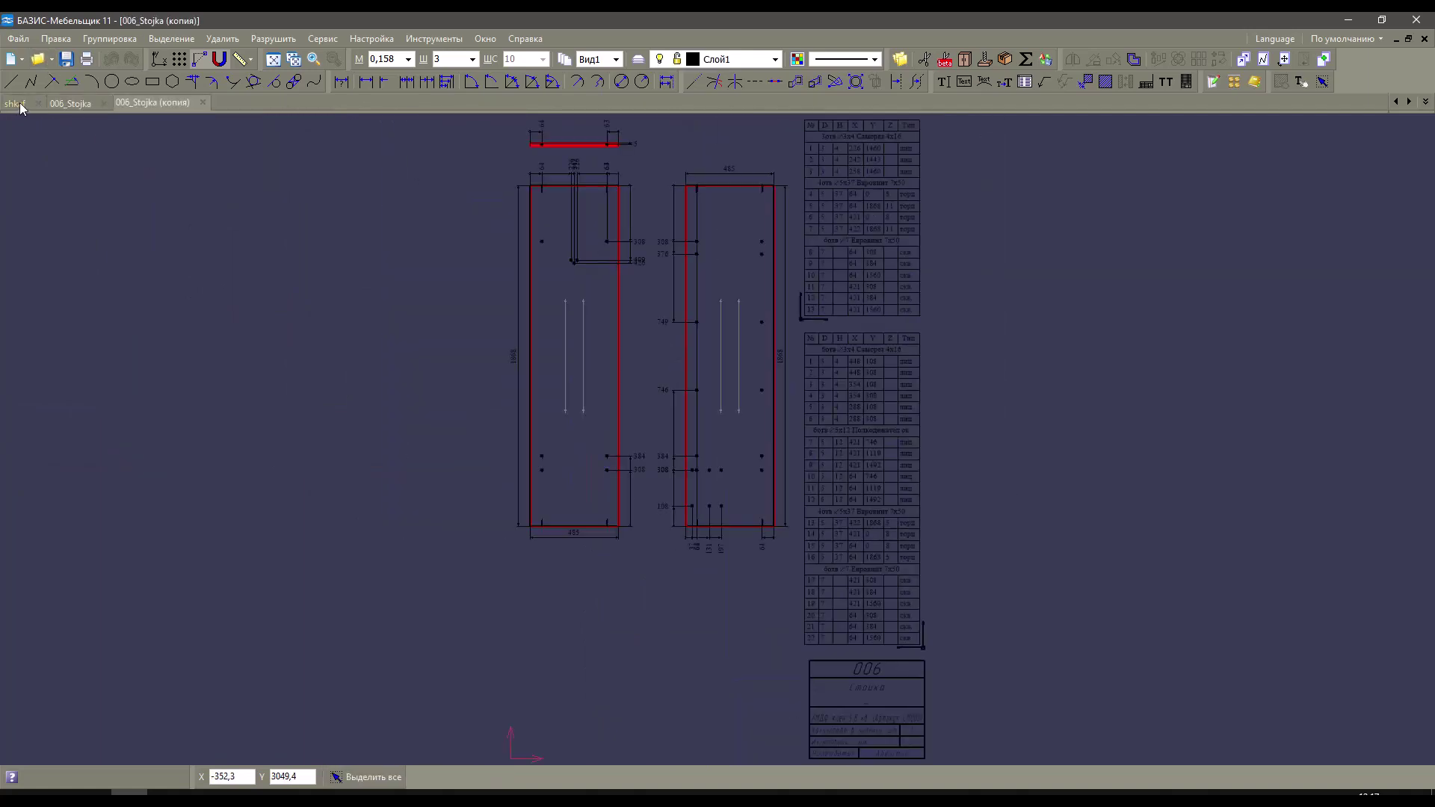
Regenerate the Стойка drawing with 'Сортировать таблицу по типу отверстия' enabled, then view the copy.
left_click(16, 104)
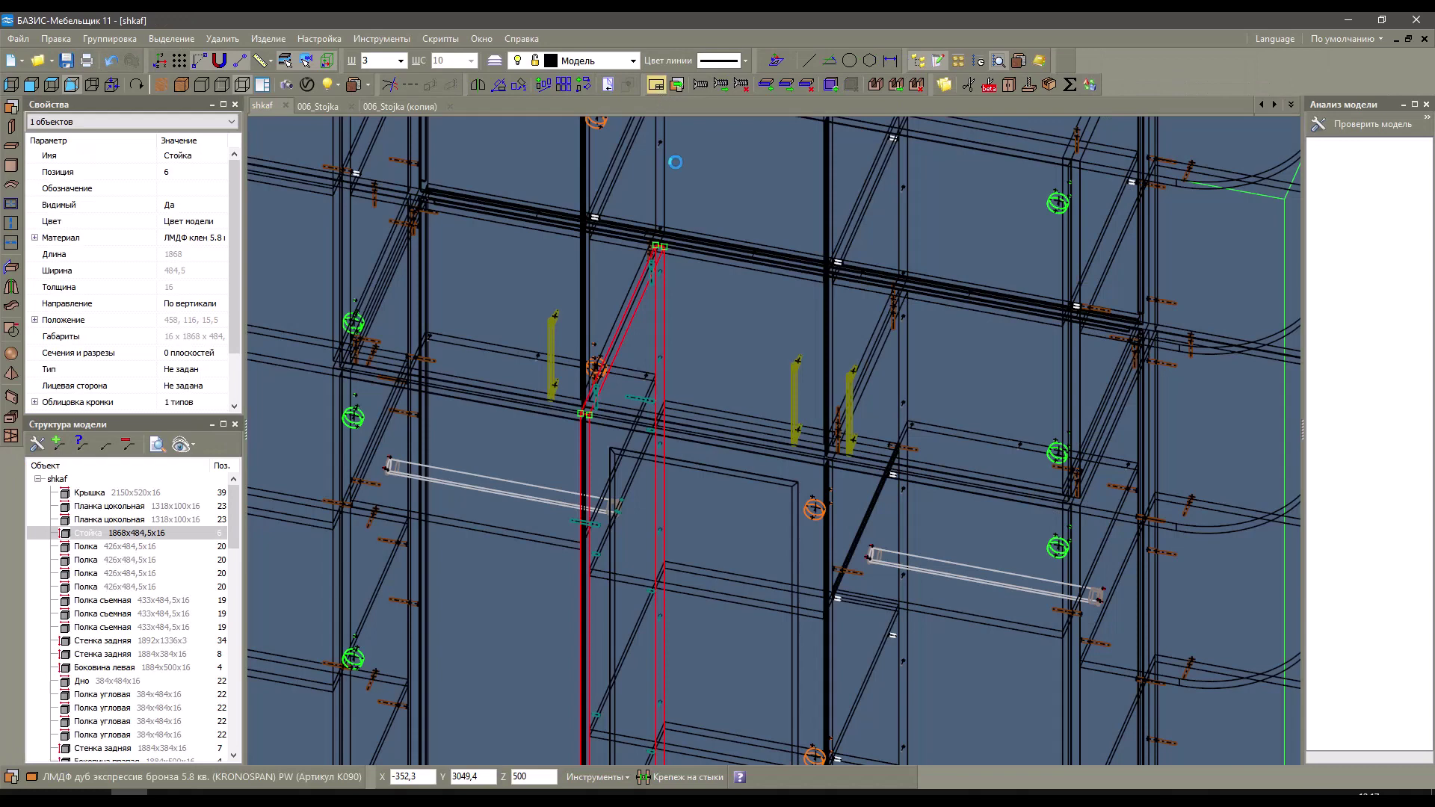
left_click(769, 394)
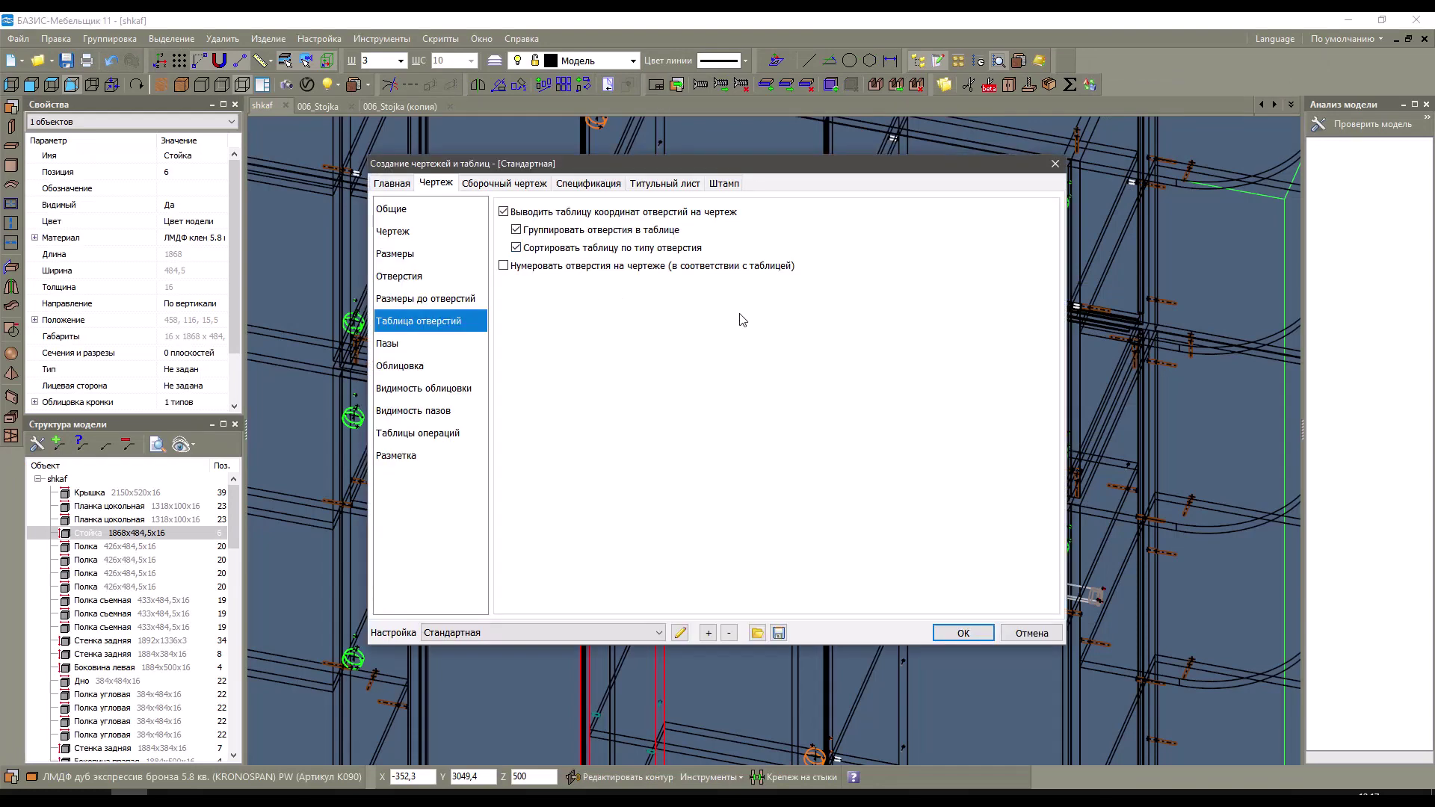
left_click(985, 634)
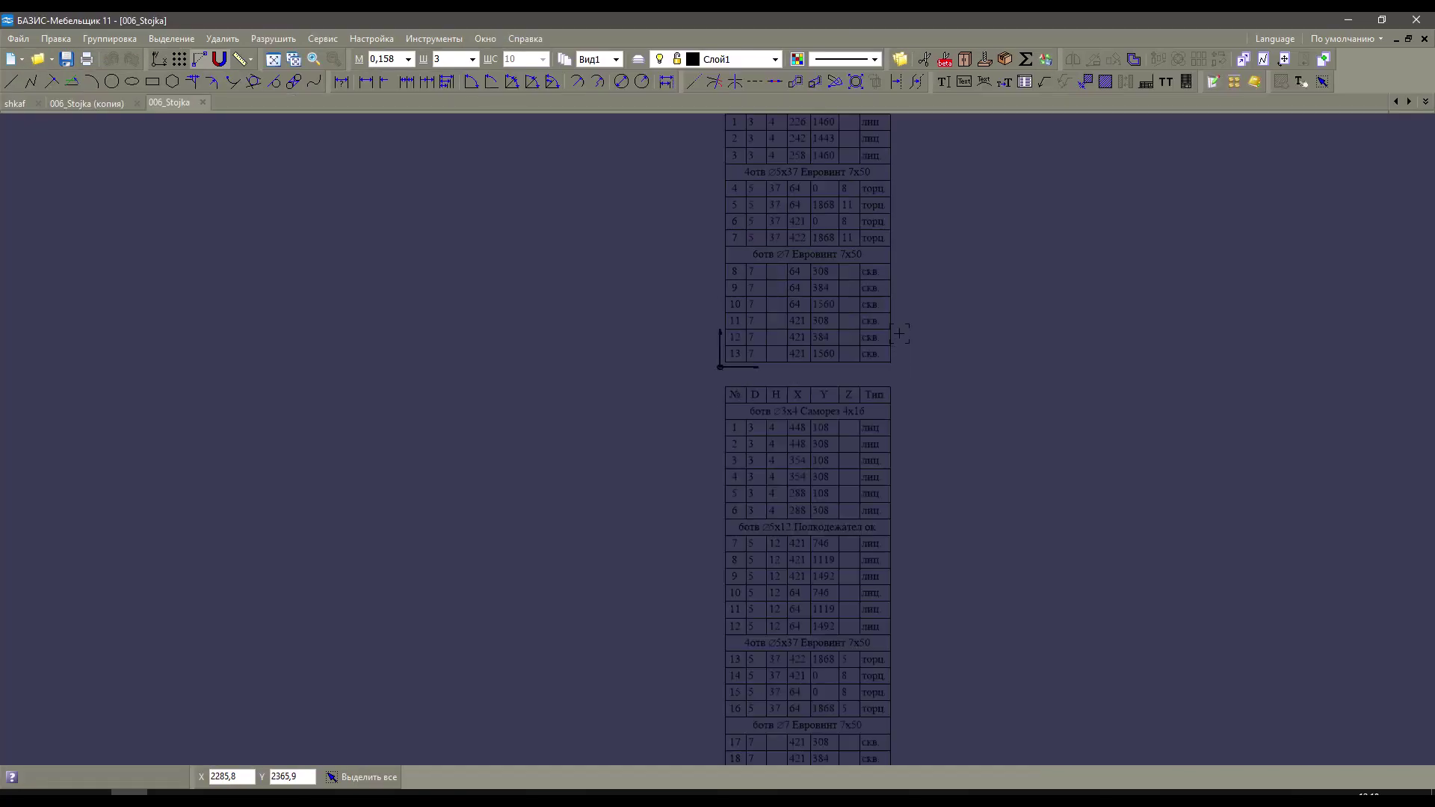
scroll(890, 184, "down", 3)
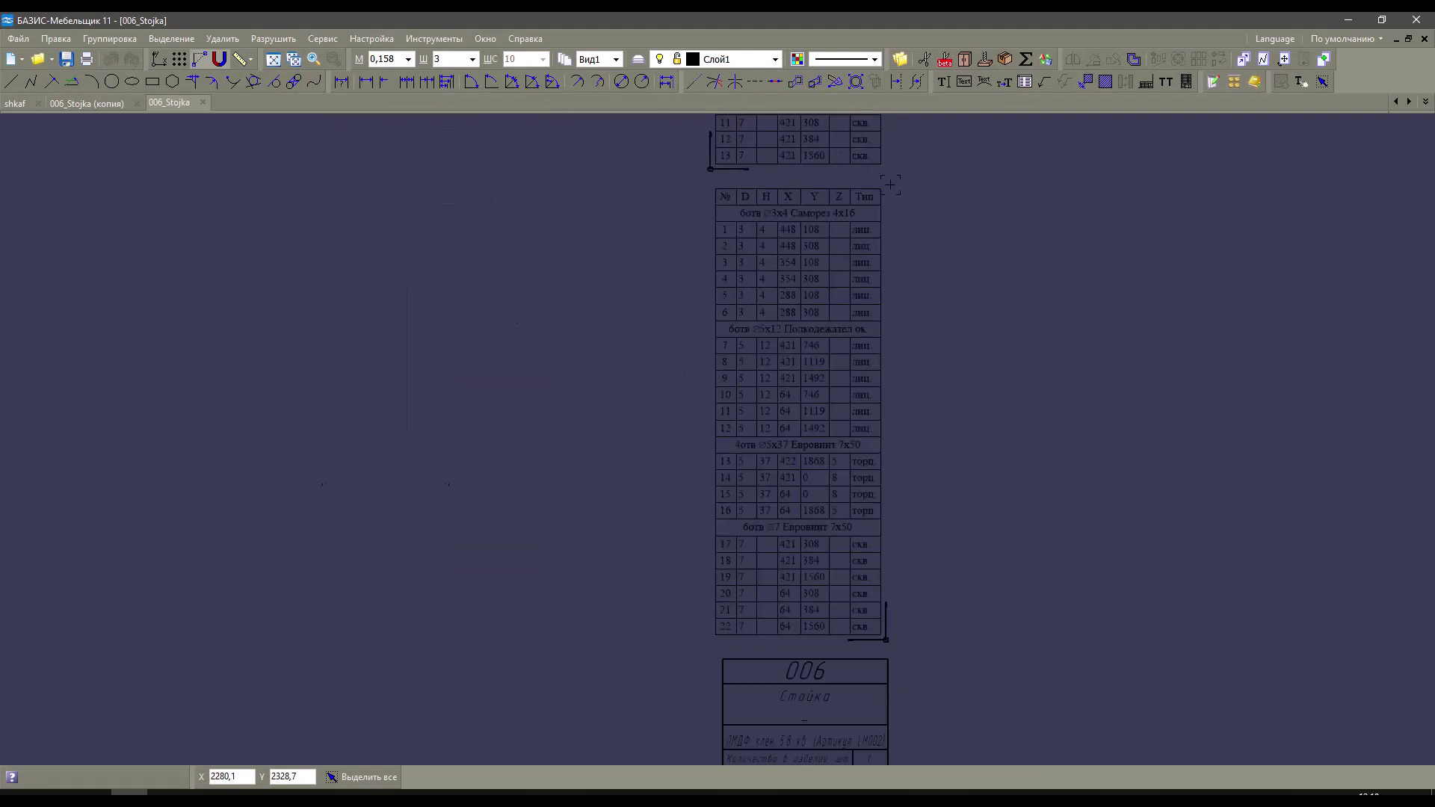
left_click(87, 103)
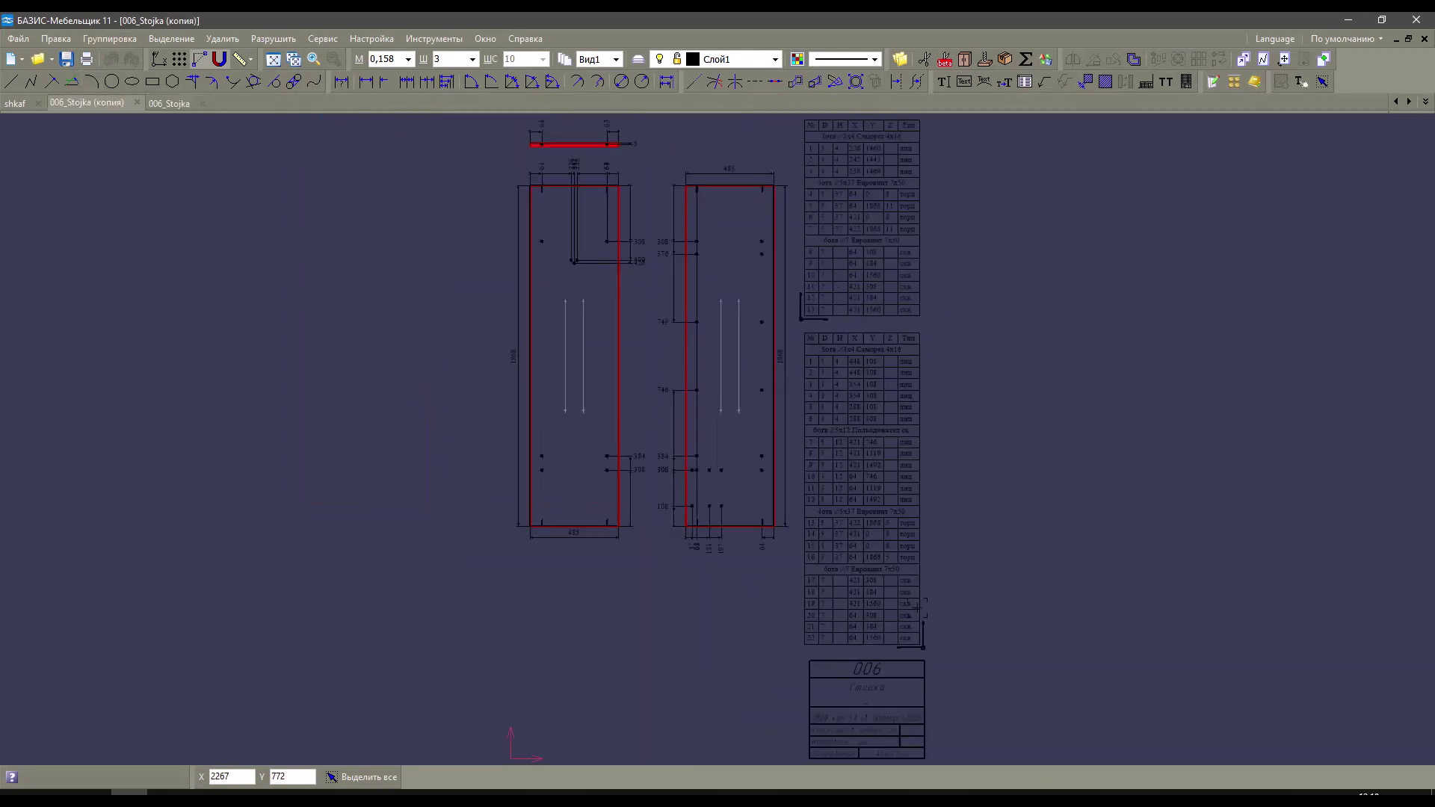
Switch between the Stojka copy and regenerated 006_Stojka to compare their hole tables.
scroll(917, 607, "up", 2)
scroll(917, 323, "up", 5)
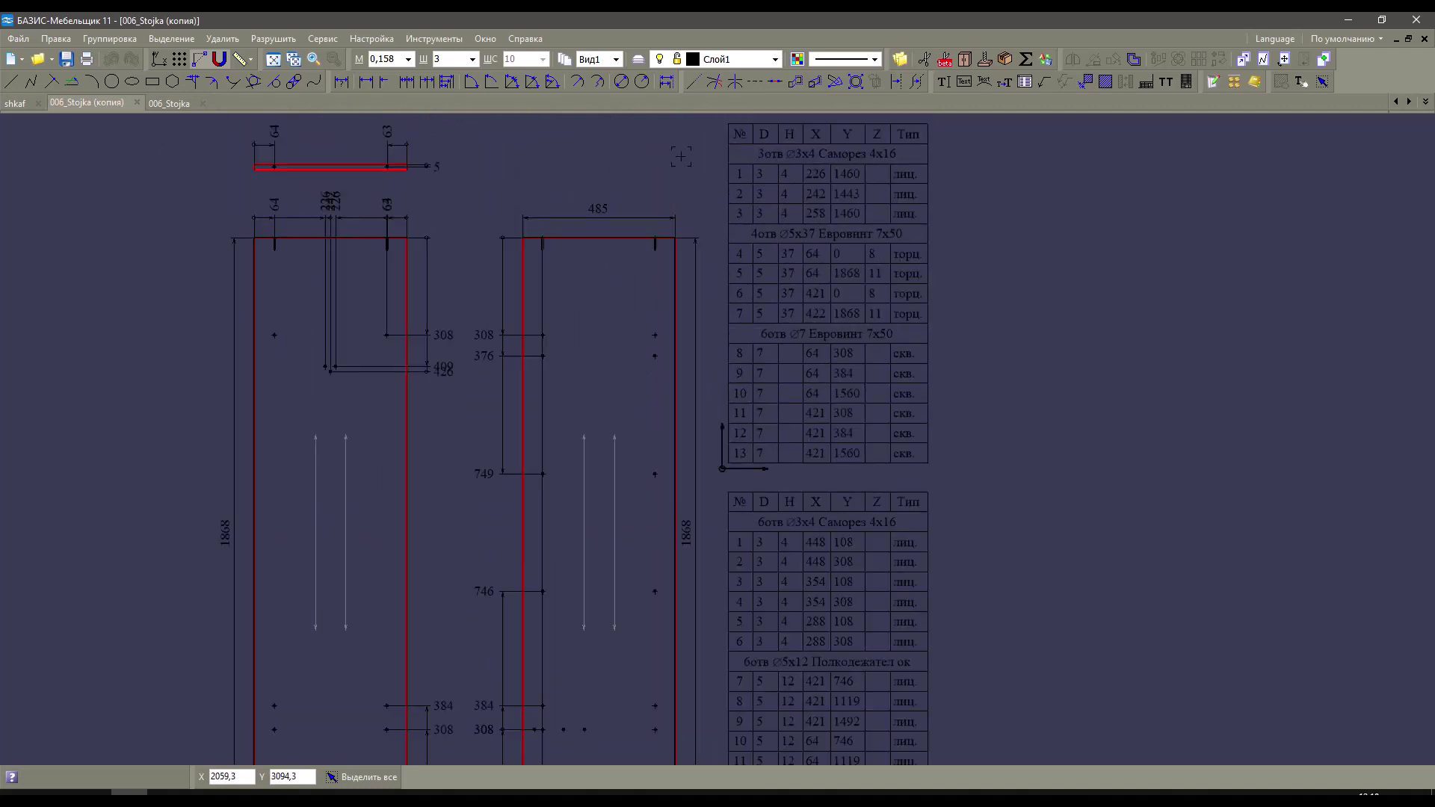
left_click(169, 103)
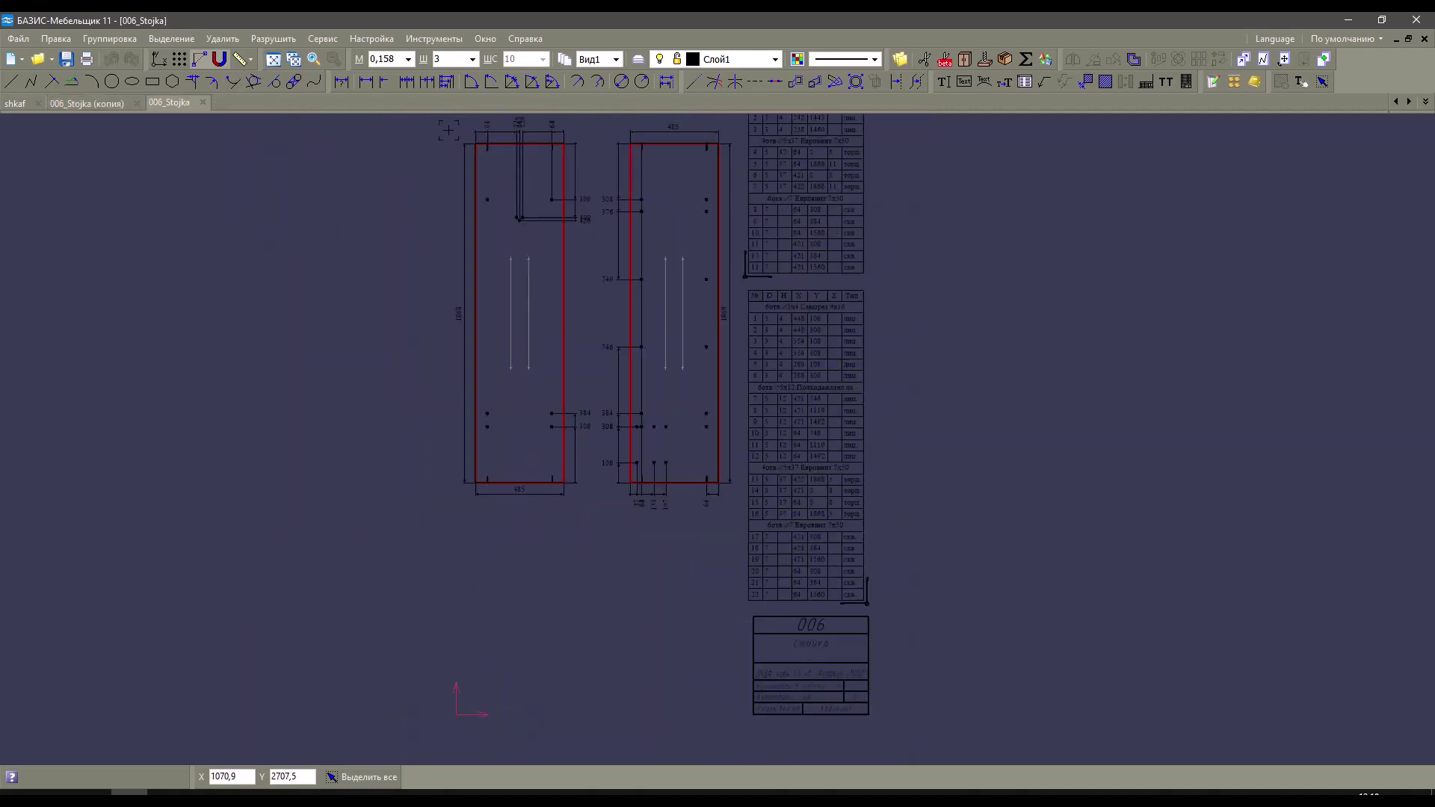
left_click(95, 104)
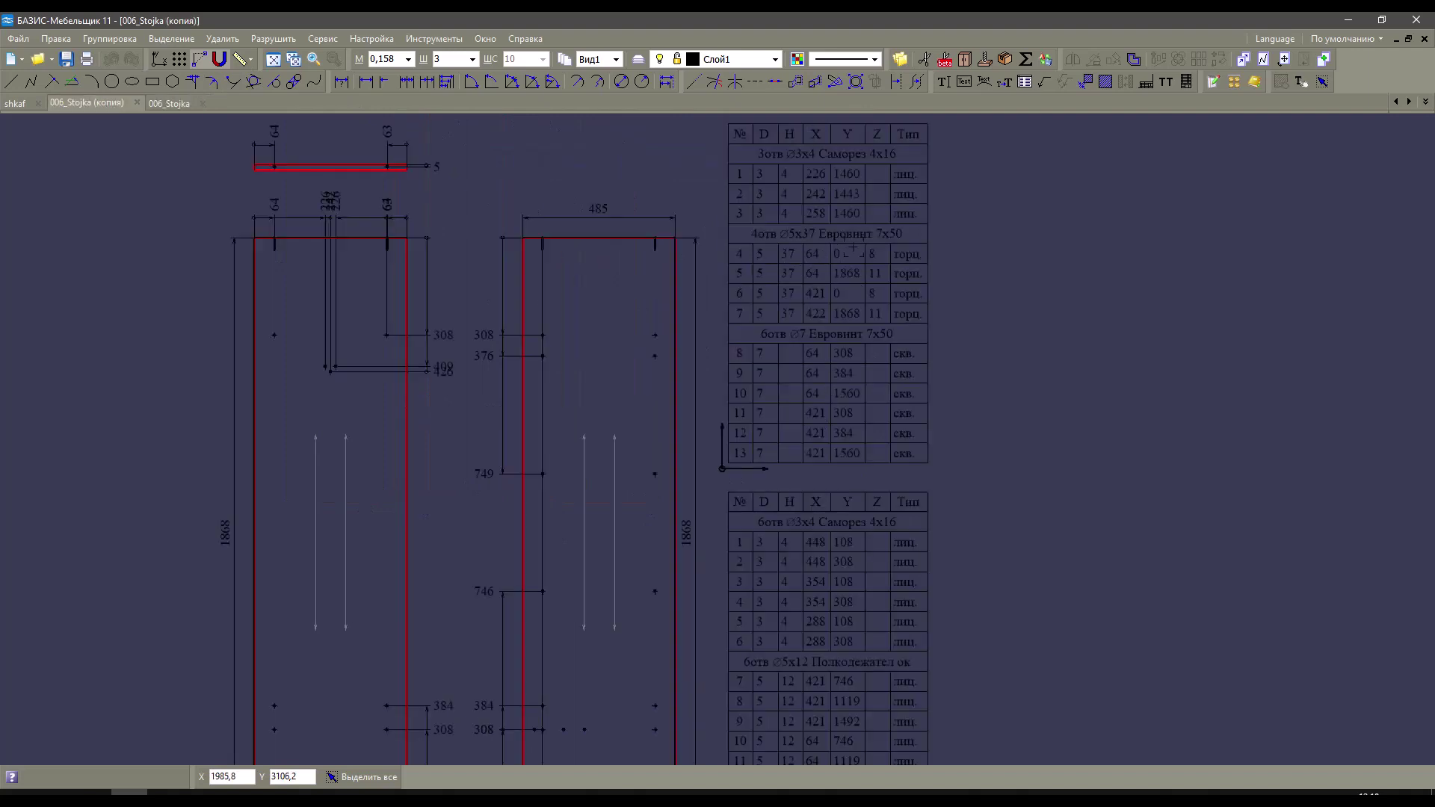
Copy the hole tables from the copy and paste them into the regenerated 006_Stojka drawing.
left_click(853, 248)
scroll(865, 179, "down", 2)
key("ctrl+c")
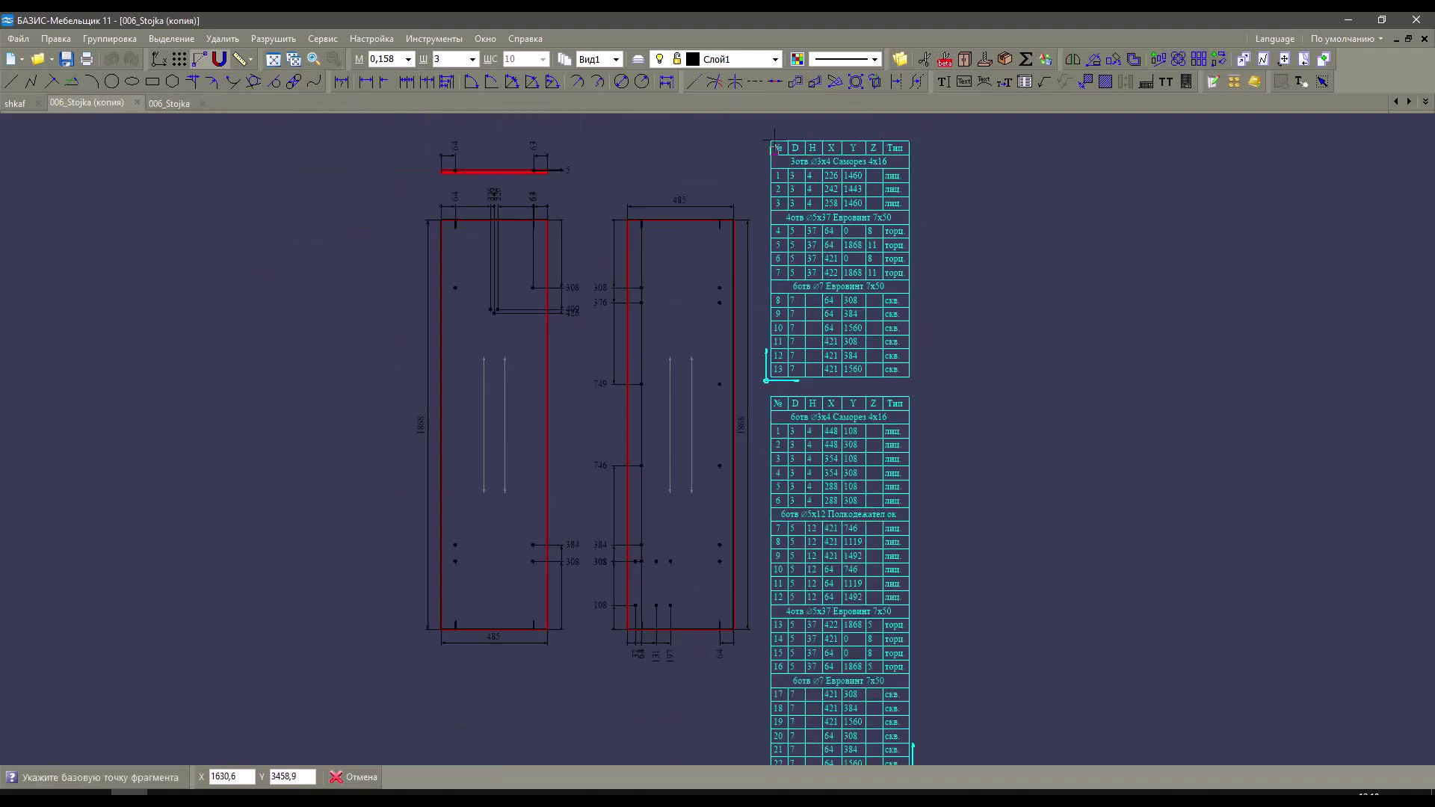
left_click(772, 144)
left_click(166, 103)
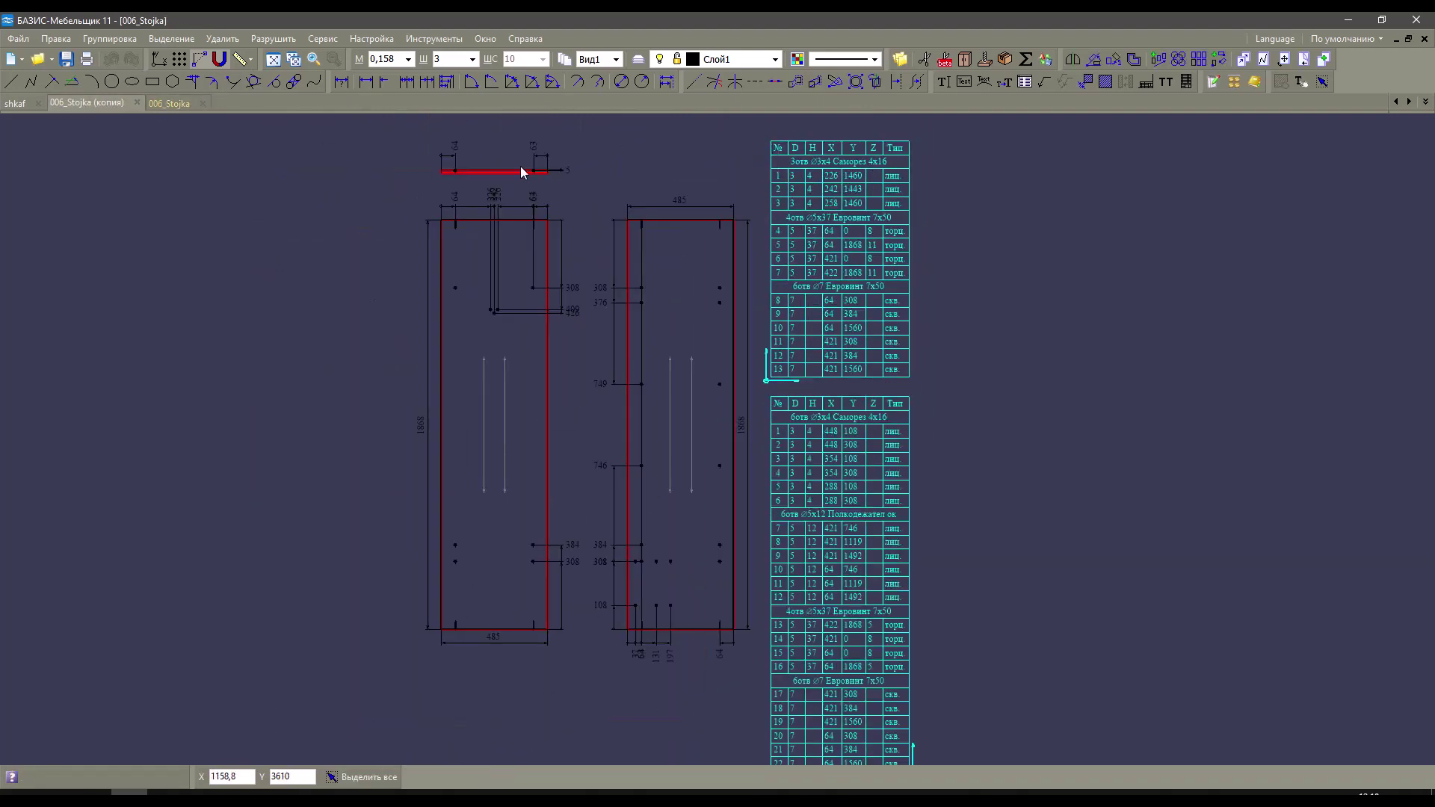
middle_click_drag(876, 133, 832, 173)
key("ctrl+v")
scroll(807, 177, "up", 2)
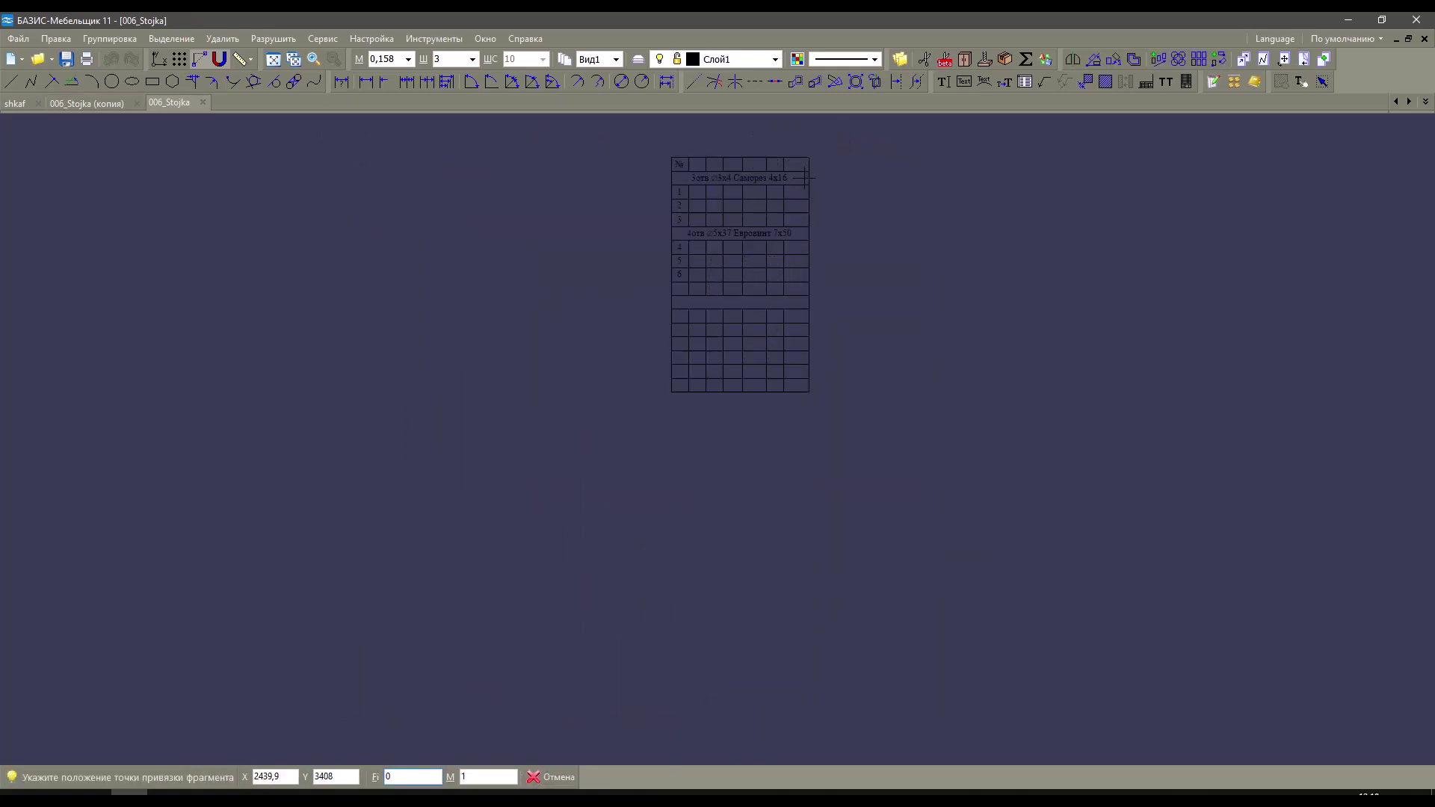
scroll(916, 322, "up", 5)
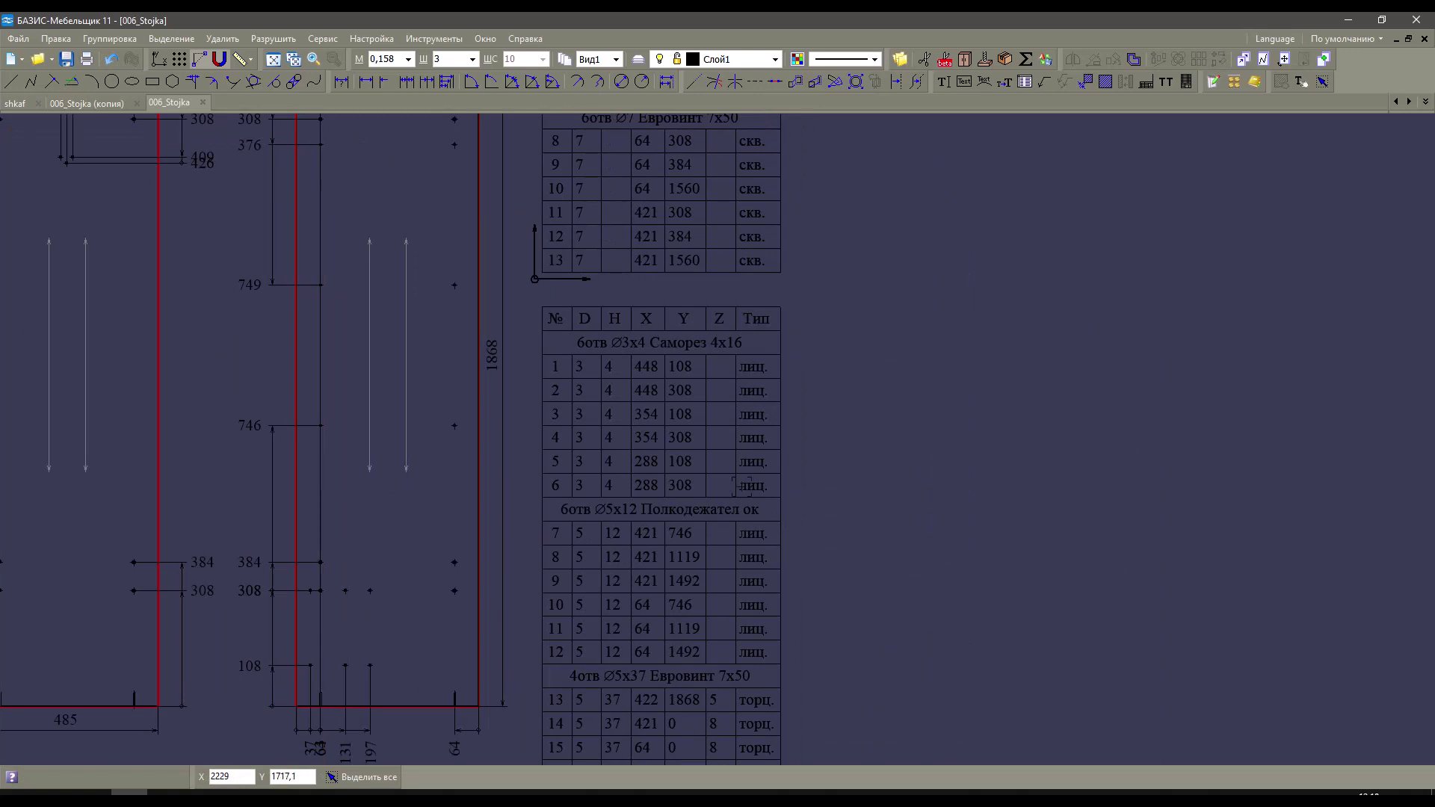
middle_click_drag(789, 535, 820, 251)
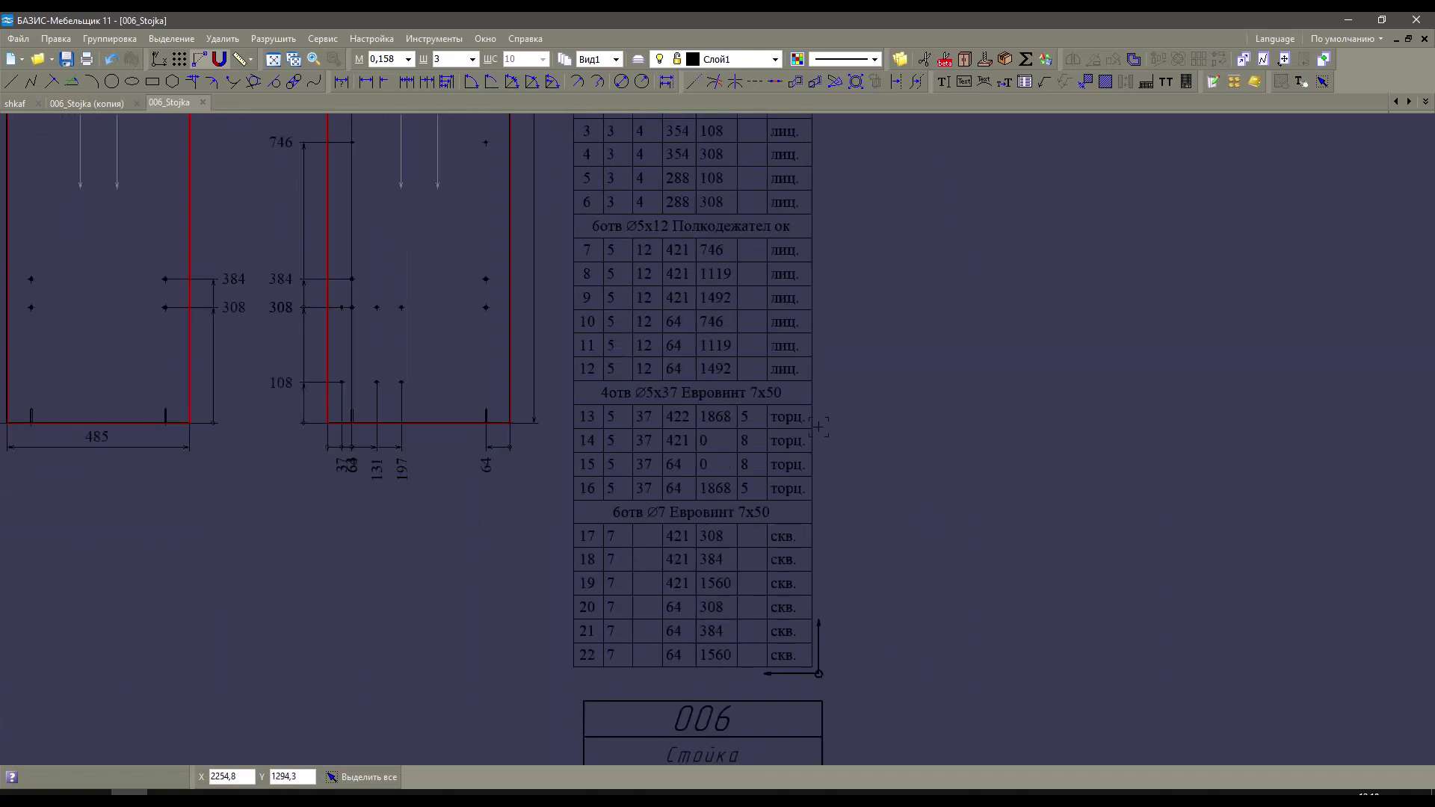
Start drawing creation in shkaf for the selected Стойка panel only.
left_click(89, 101)
left_click(23, 105)
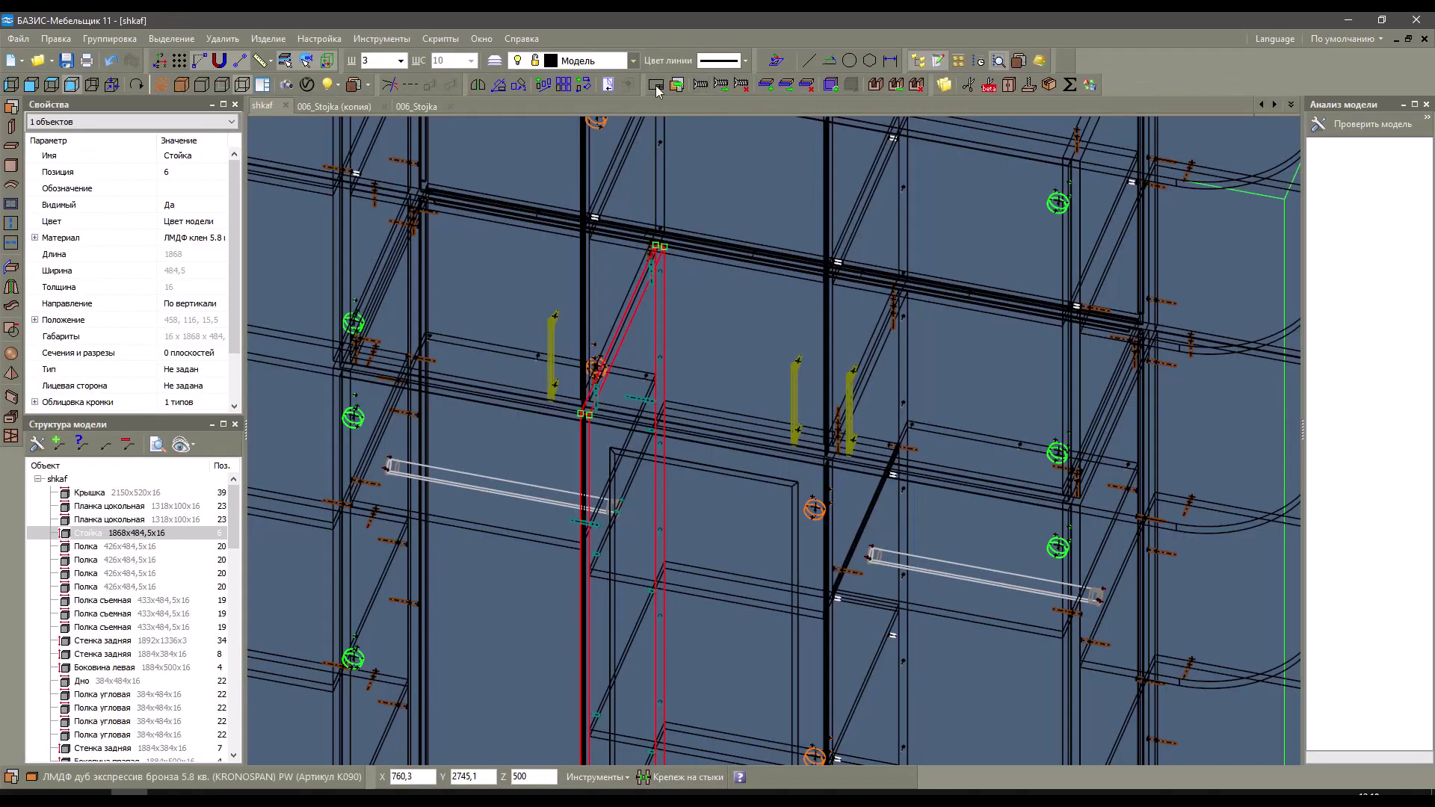
left_click(656, 84)
left_click(762, 411)
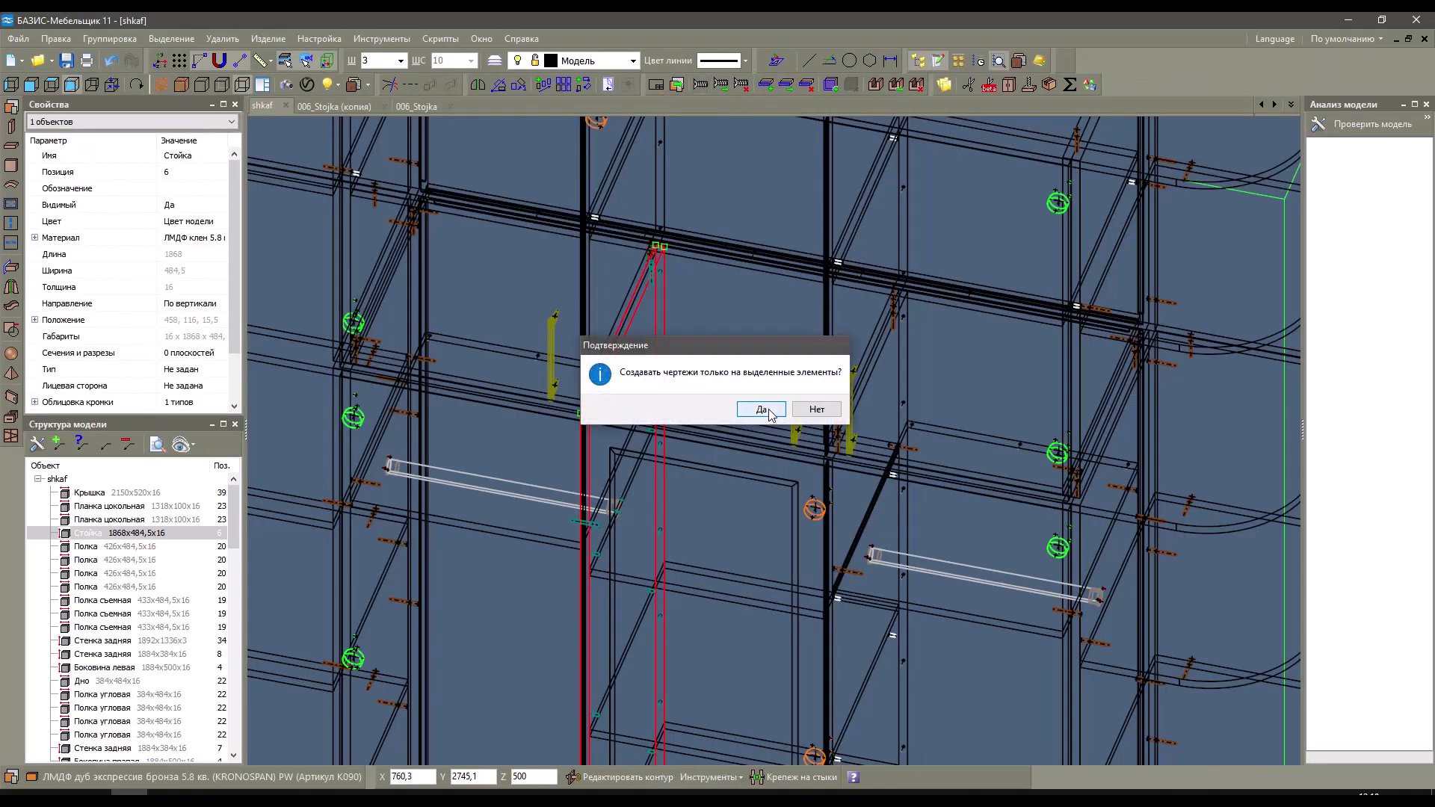
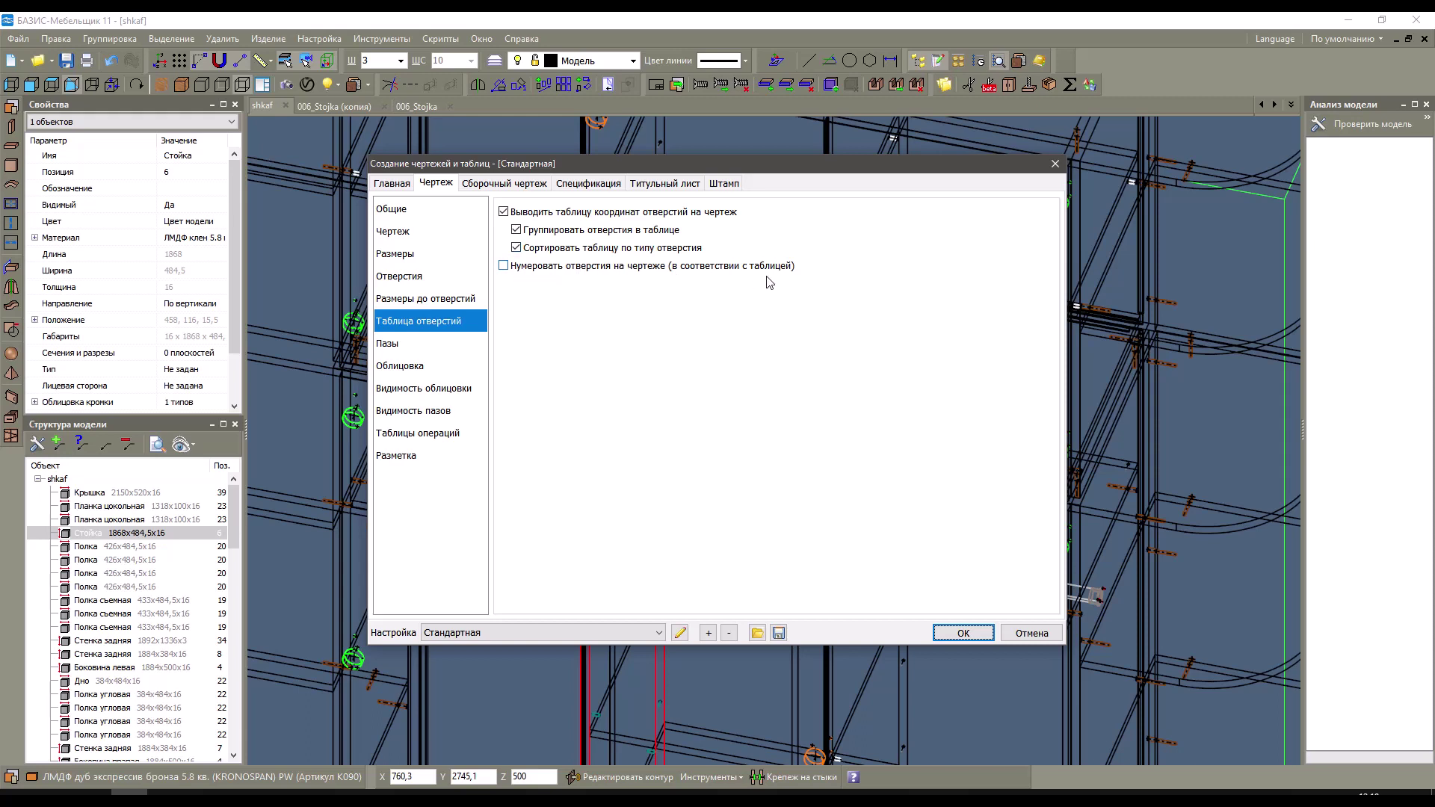
Close the drawing settings and review the hole tables on the 006_Stojka (копия) sheet.
left_click(1055, 163)
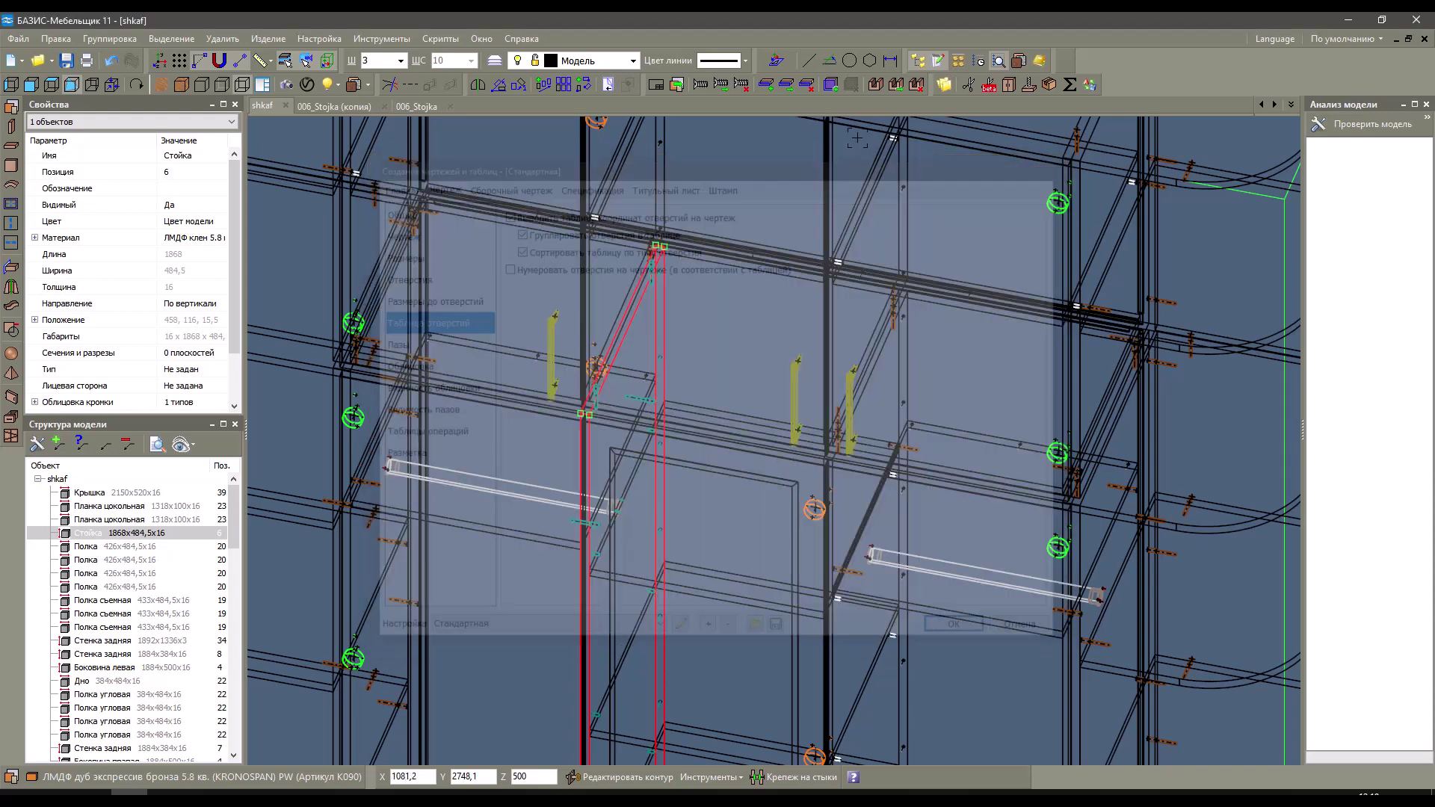
left_click(341, 105)
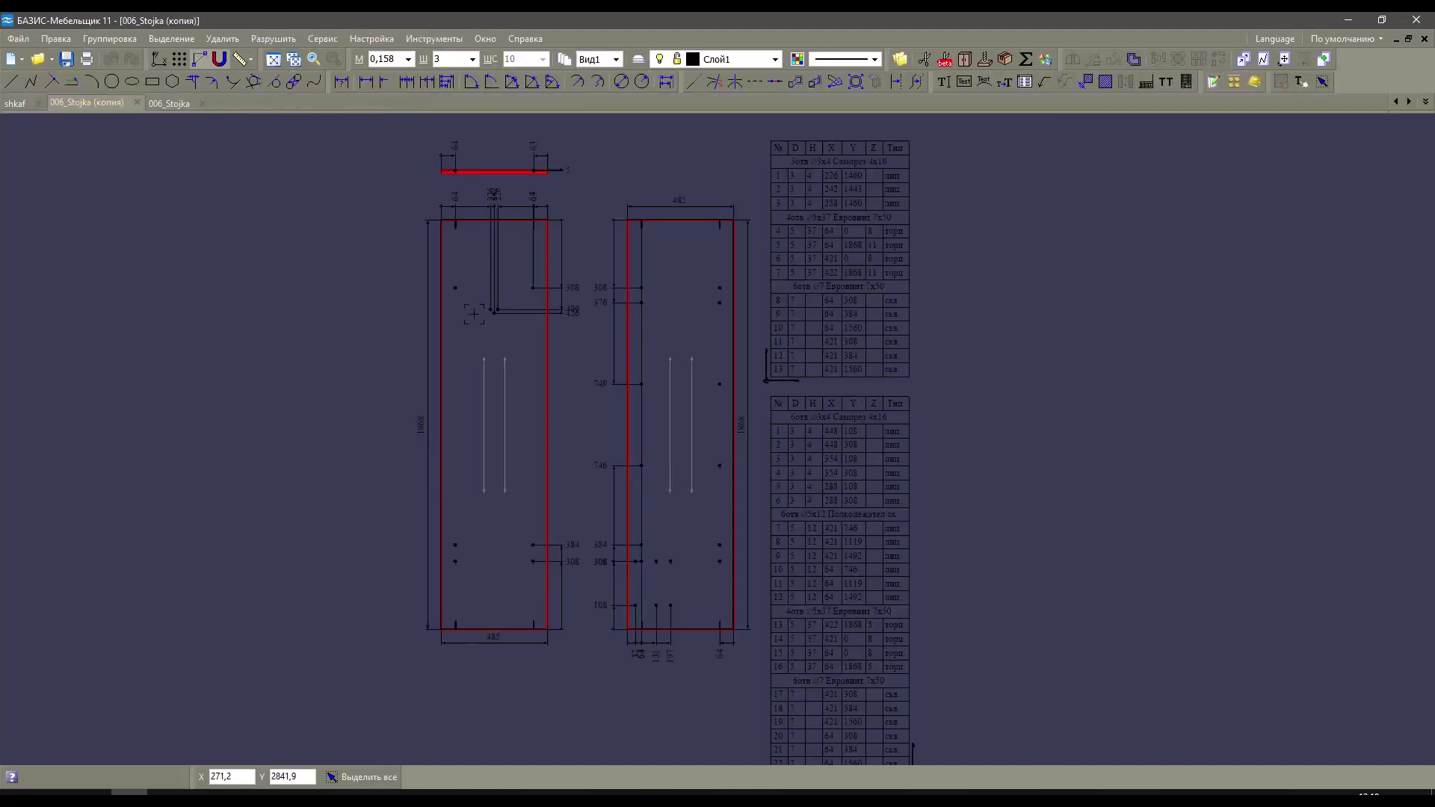
scroll(453, 247, "up", 3)
scroll(433, 247, "up", 3)
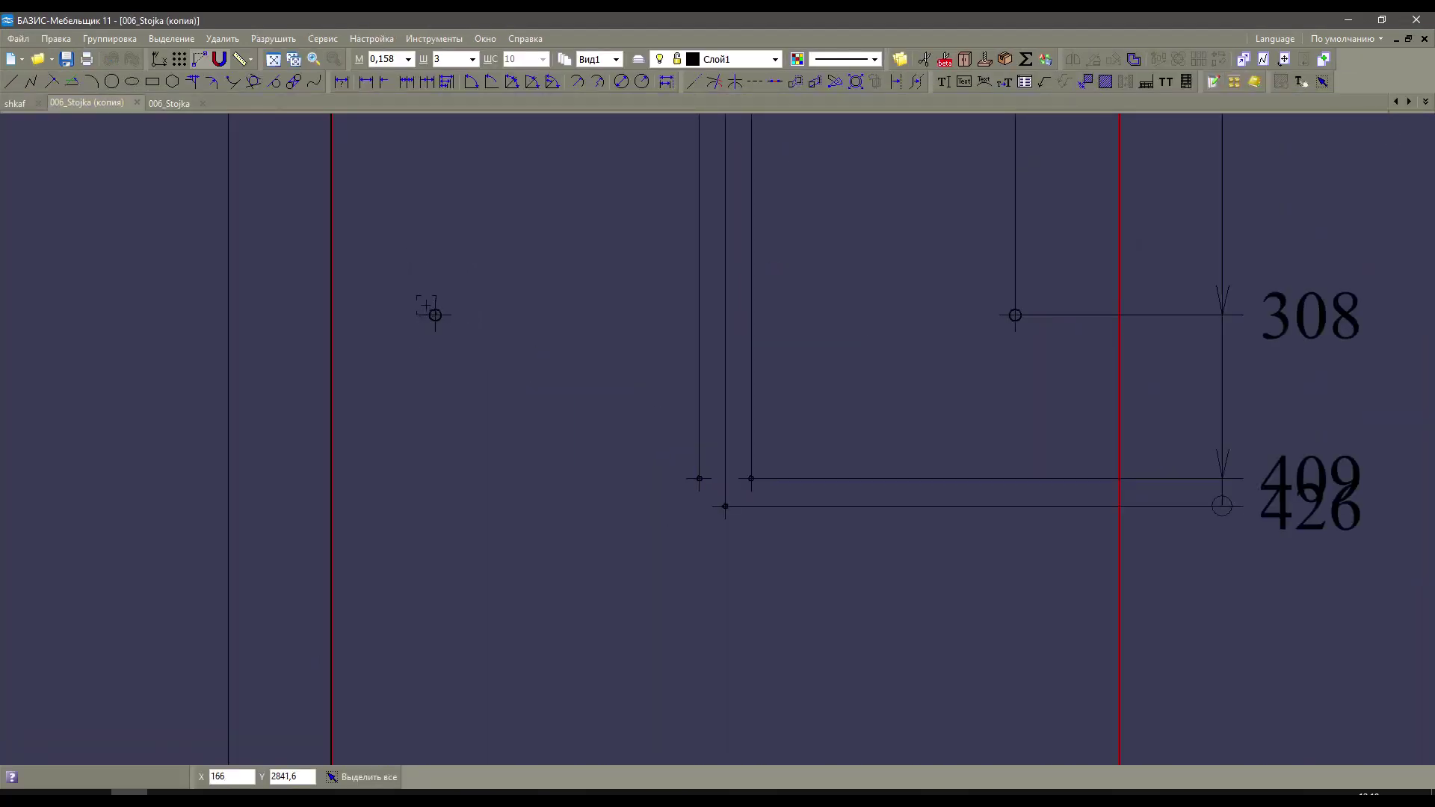
scroll(766, 333, "down", 3)
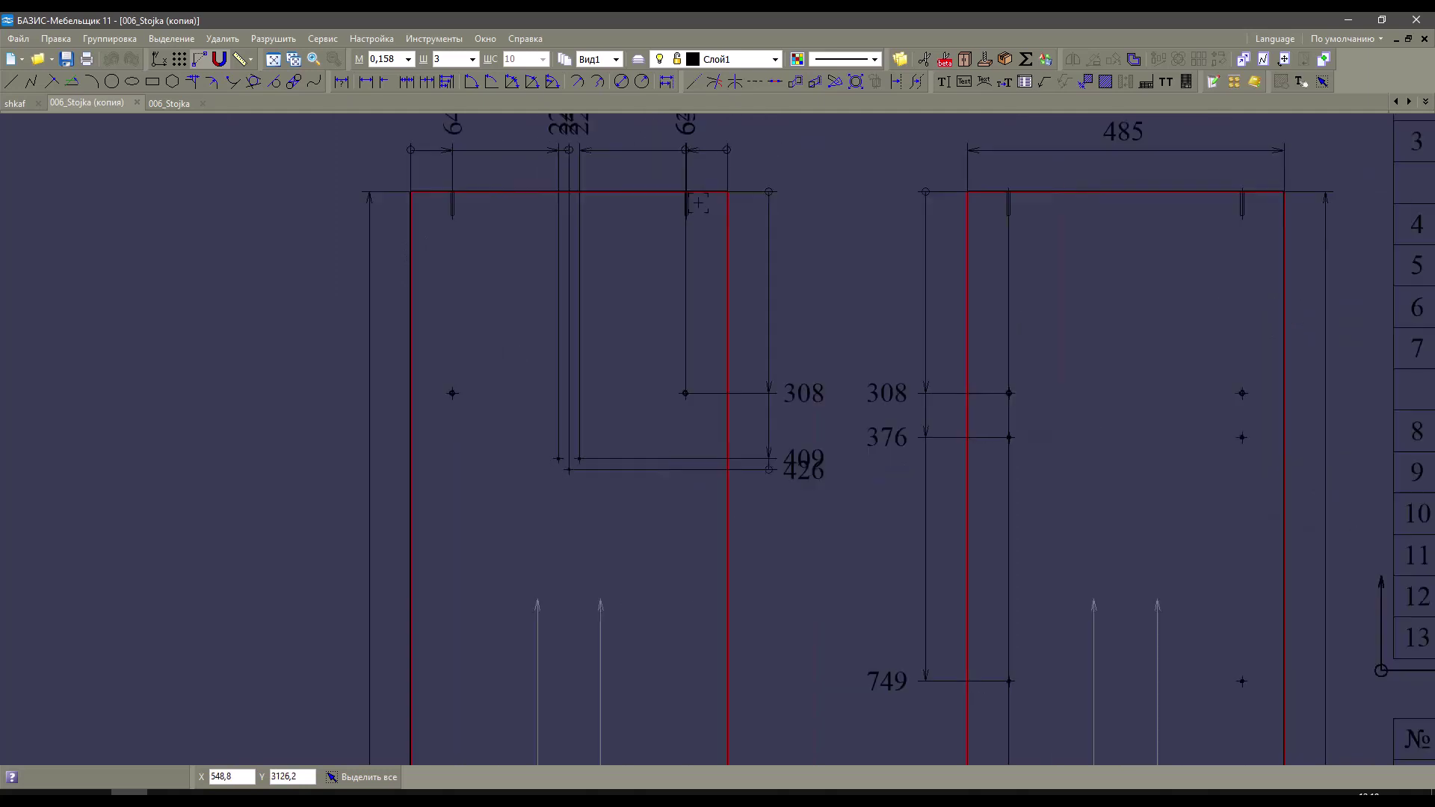
Review the hole tables on the regenerated 006_Stojka sheet, then go back to shkaf.
left_click(169, 104)
scroll(439, 247, "up", 3)
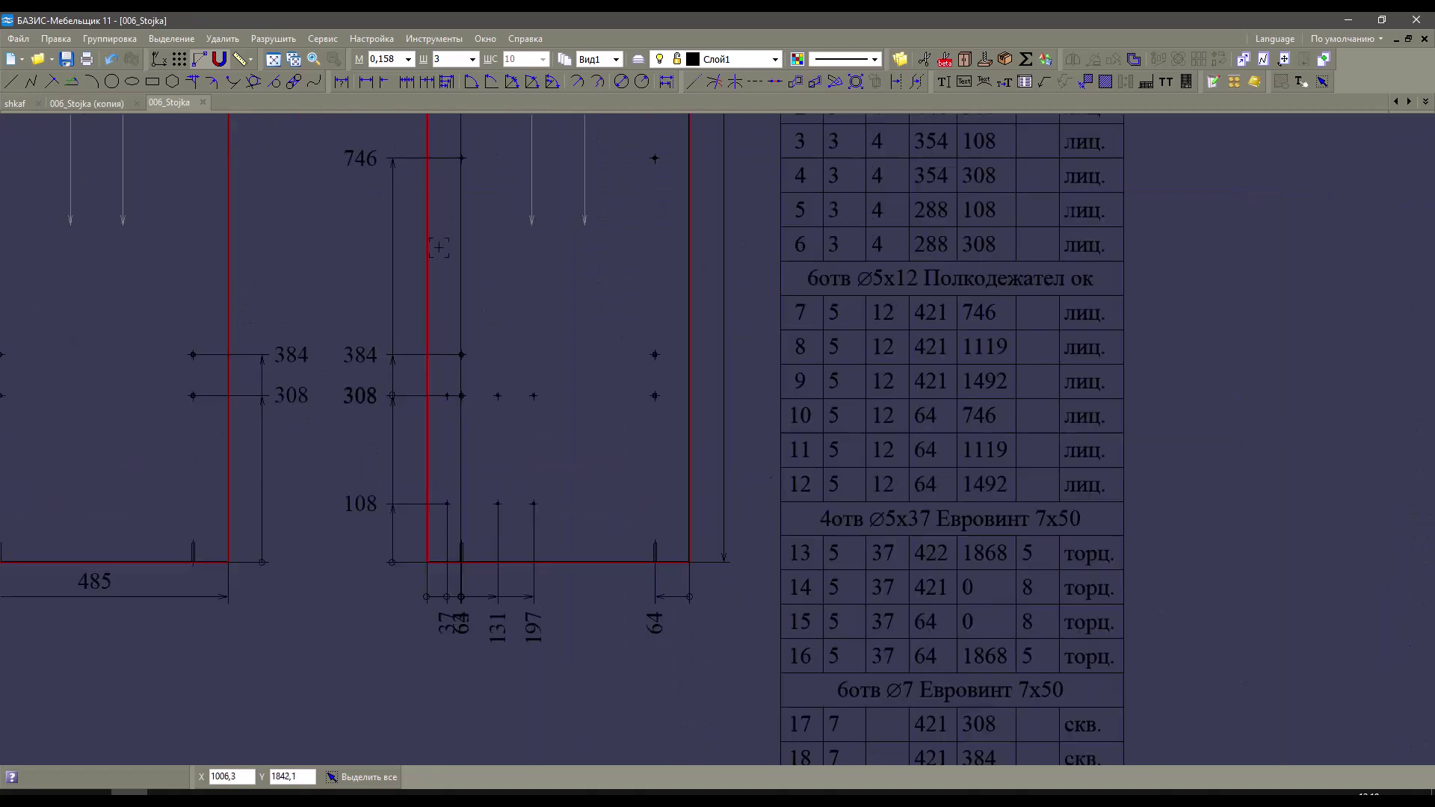
scroll(544, 391, "up", 2)
scroll(631, 404, "down", 1)
left_click(15, 106)
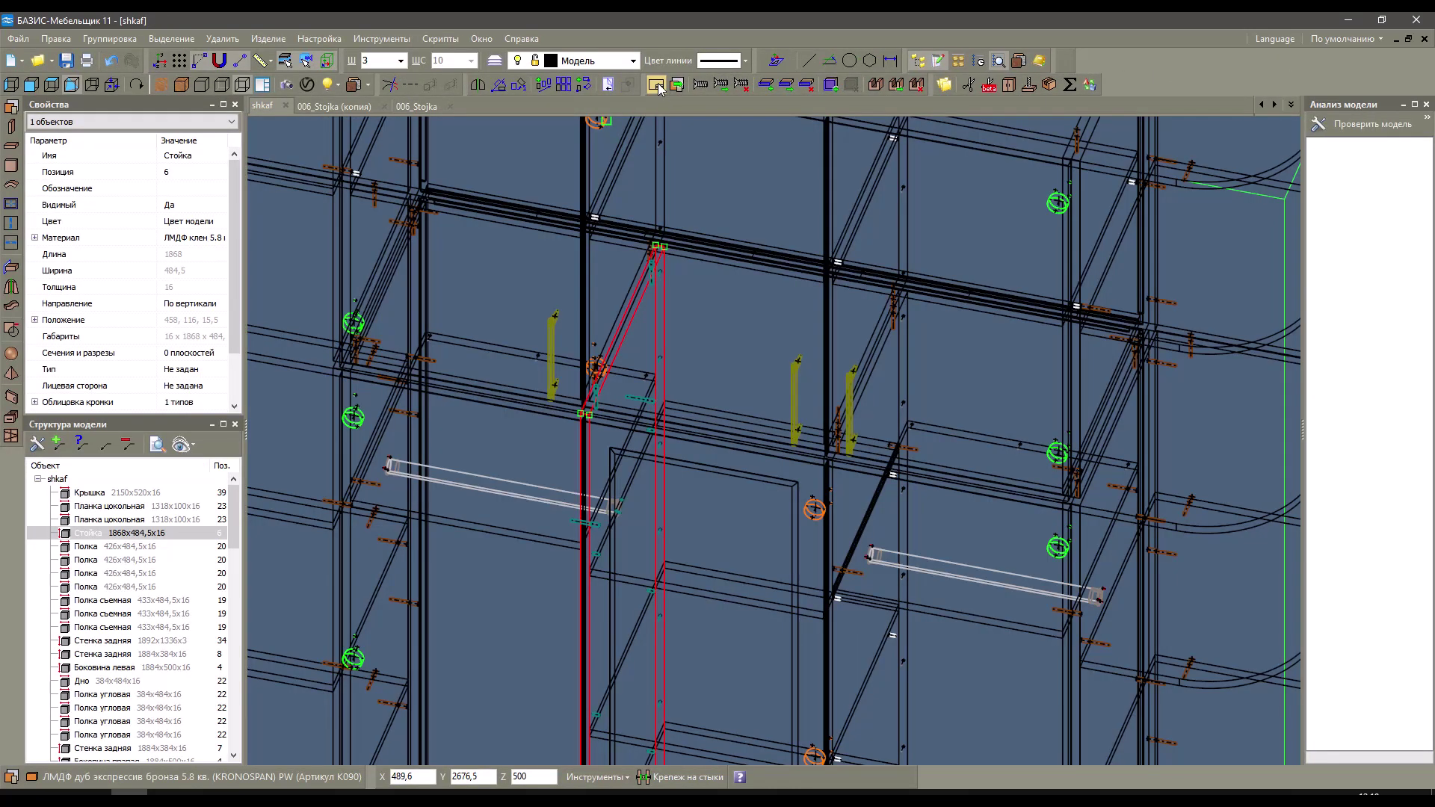
Generate the drawing for the selected Стойка panel only, accepting the settings and outputs.
left_click(655, 85)
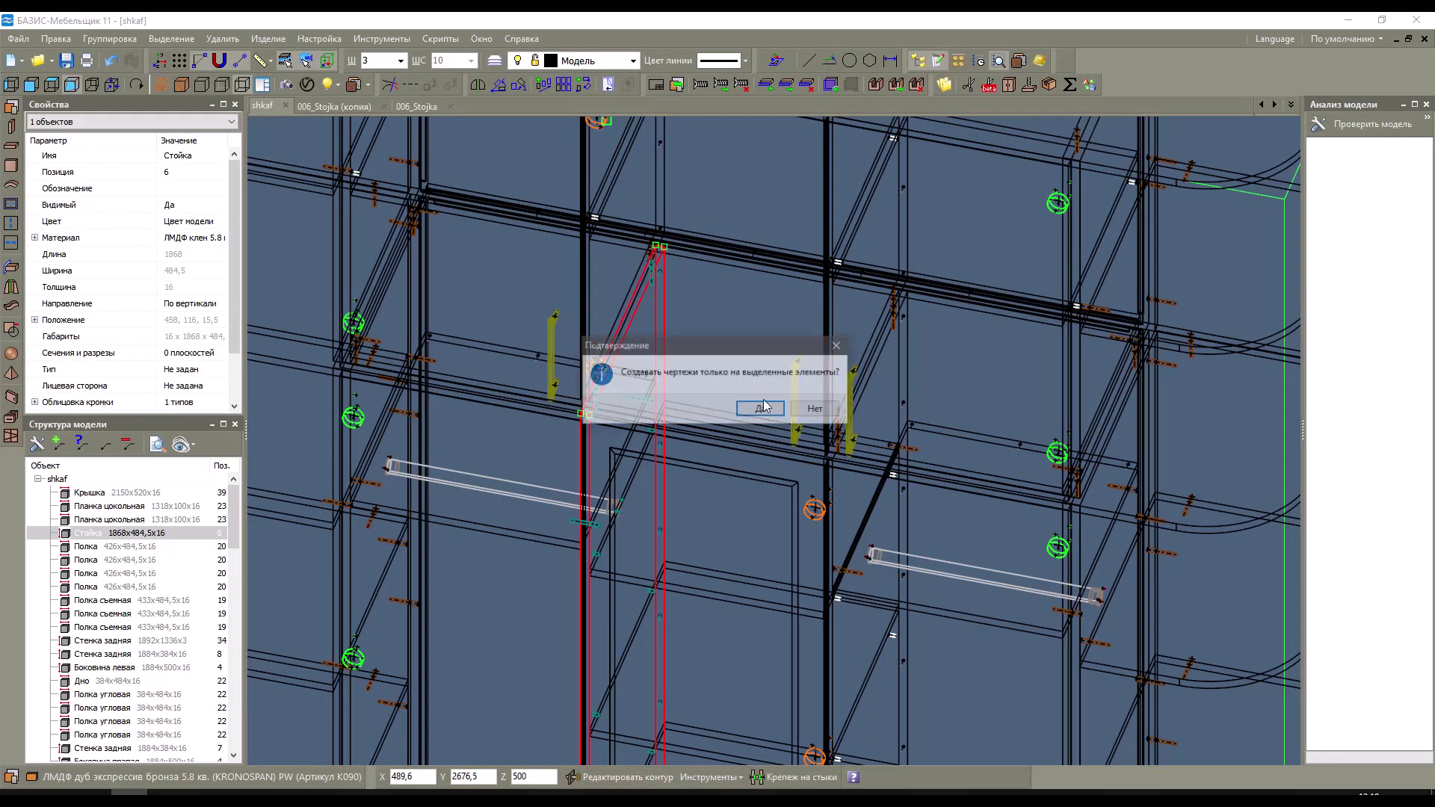
left_click(766, 410)
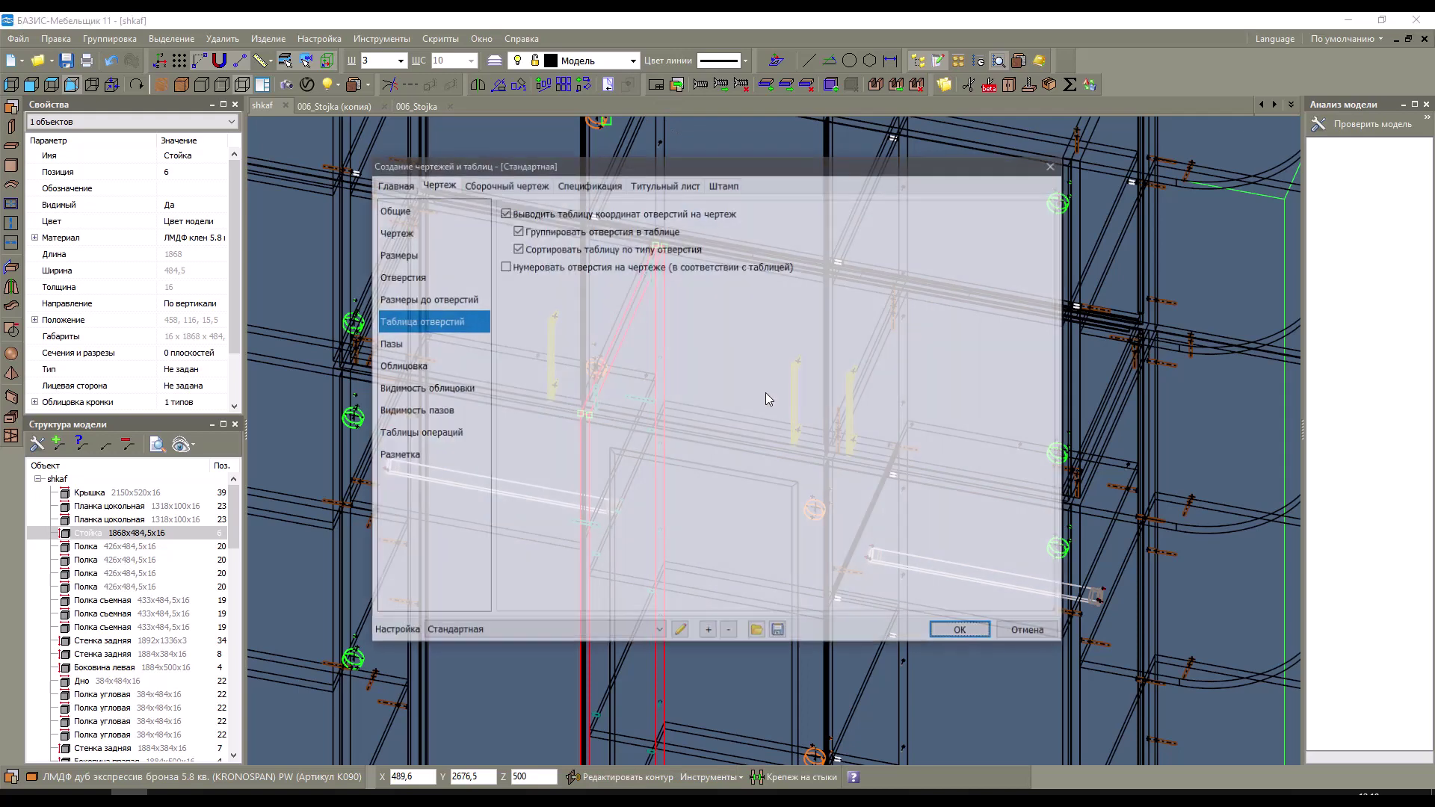
left_click(988, 635)
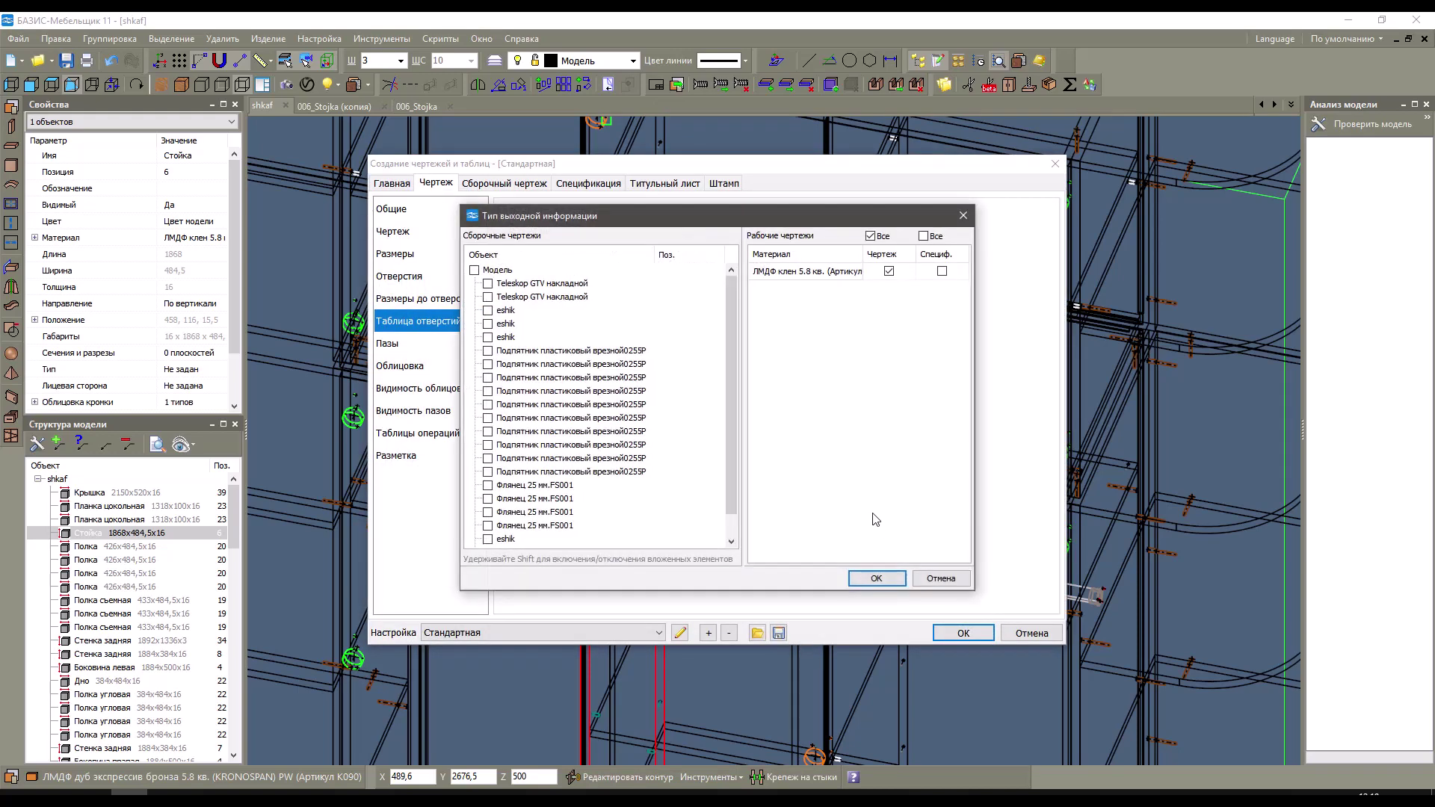
left_click(876, 579)
left_click(922, 585)
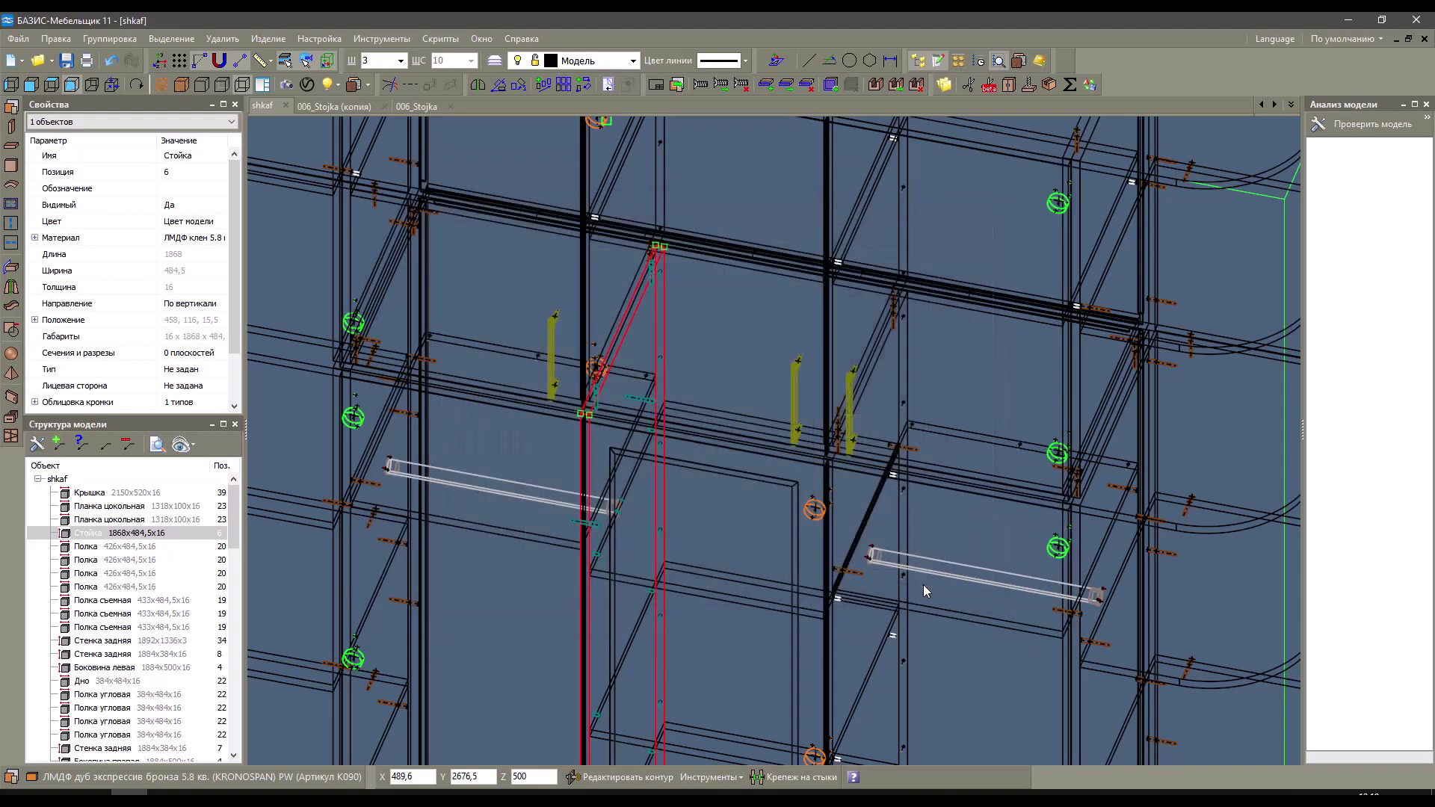
Inspect the 006_Stojka sheet with its six Ø7 Евровинт 7x50 hole table entries.
scroll(317, 257, "up", 5)
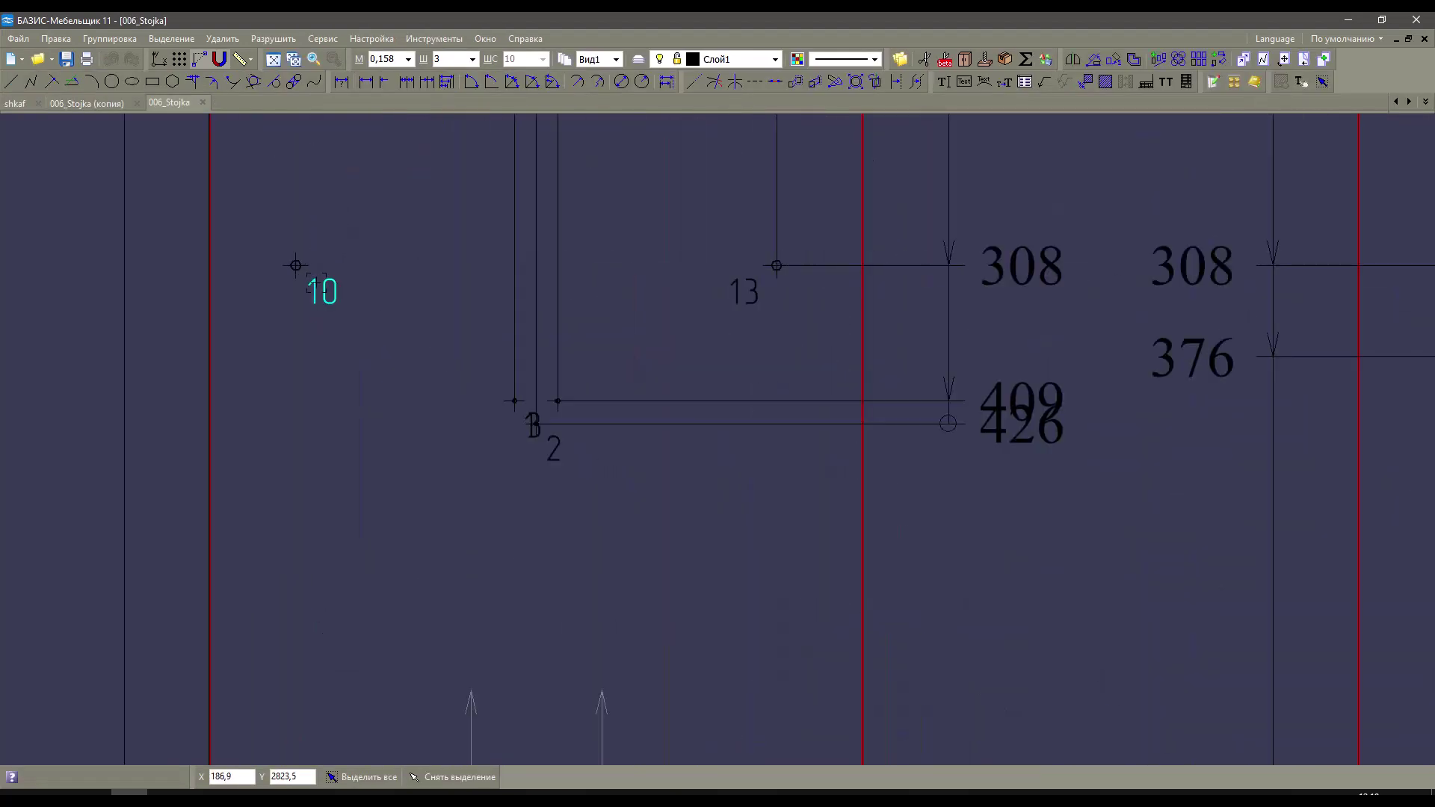
scroll(321, 295, "down", 5)
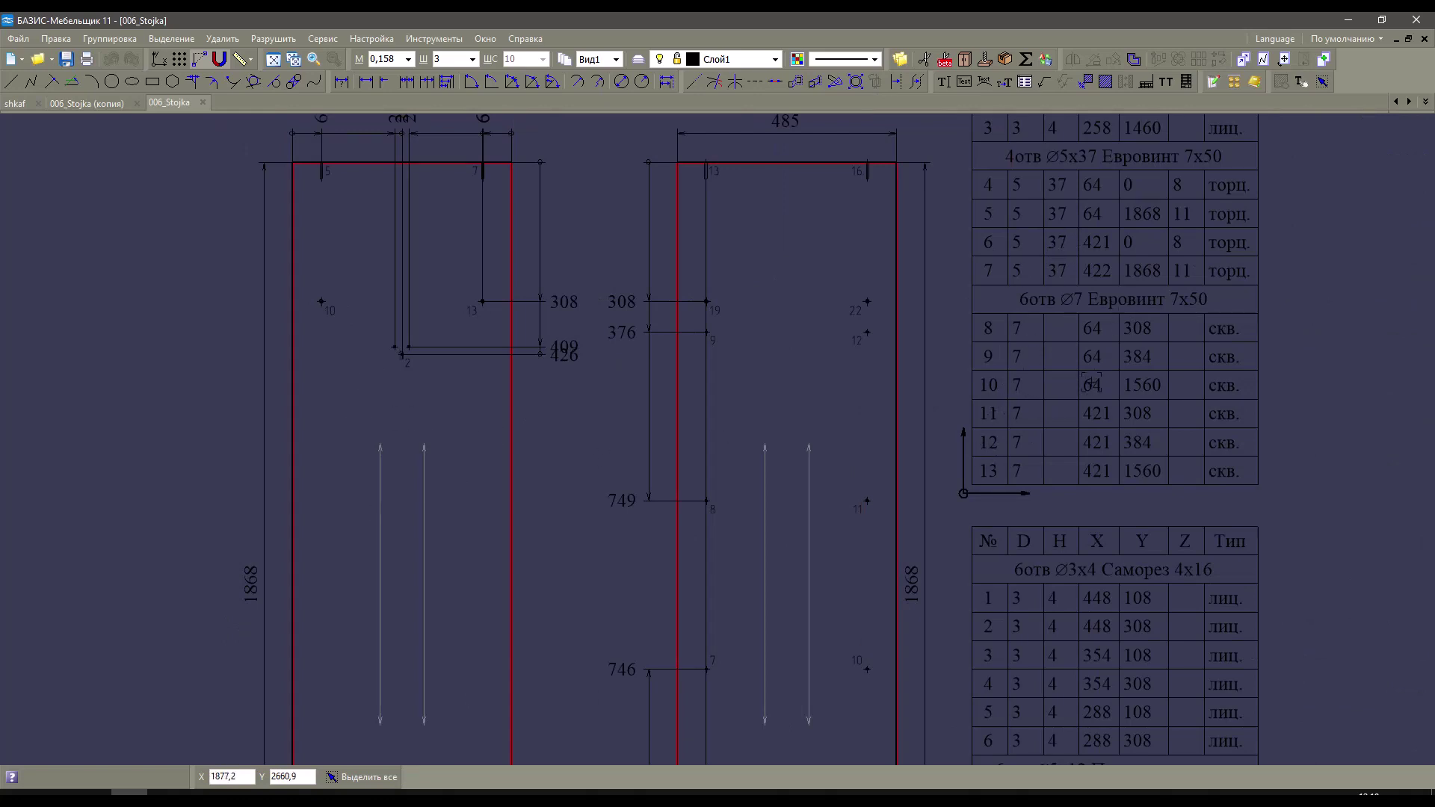
left_click(1149, 379)
key("Escape")
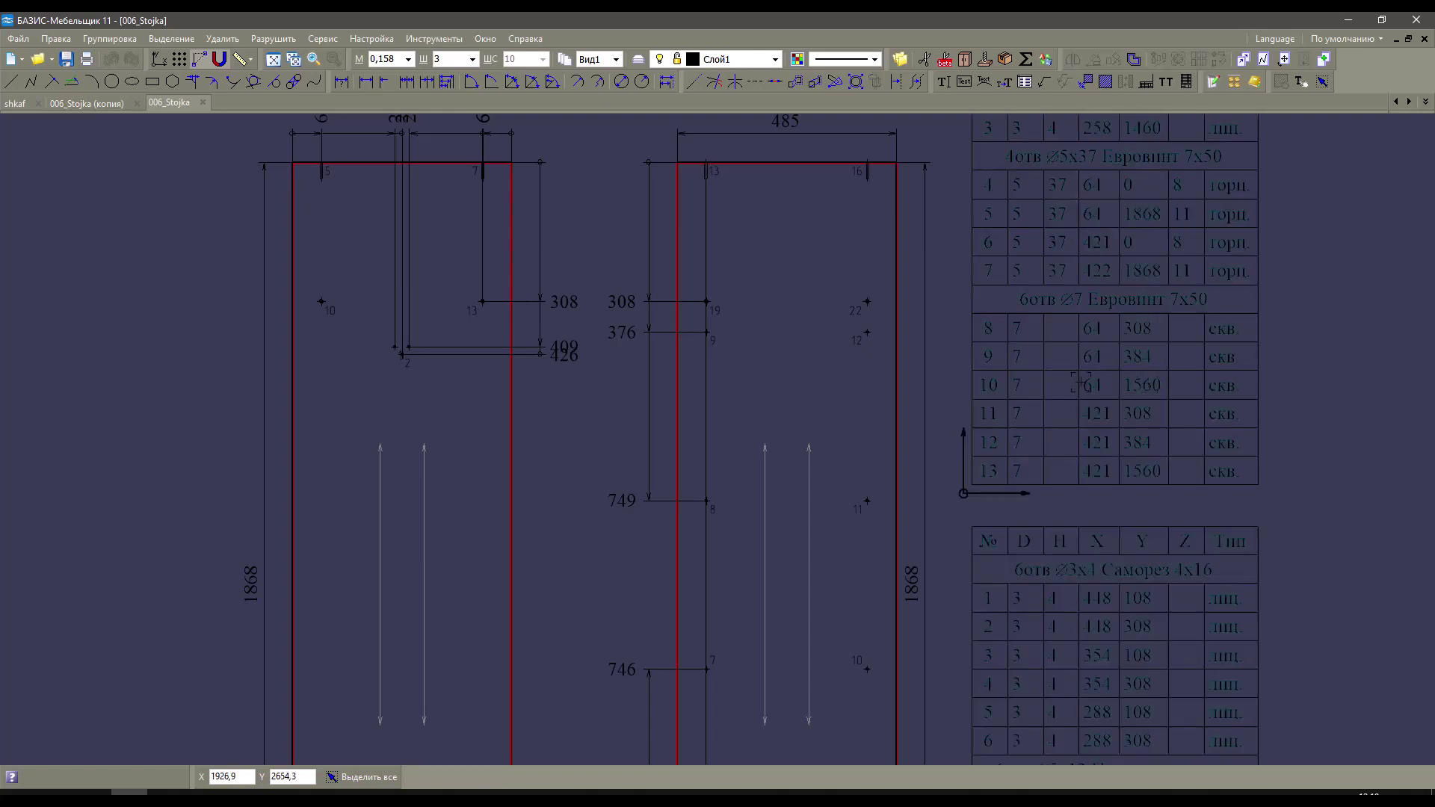
middle_click_drag(304, 174, 294, 213)
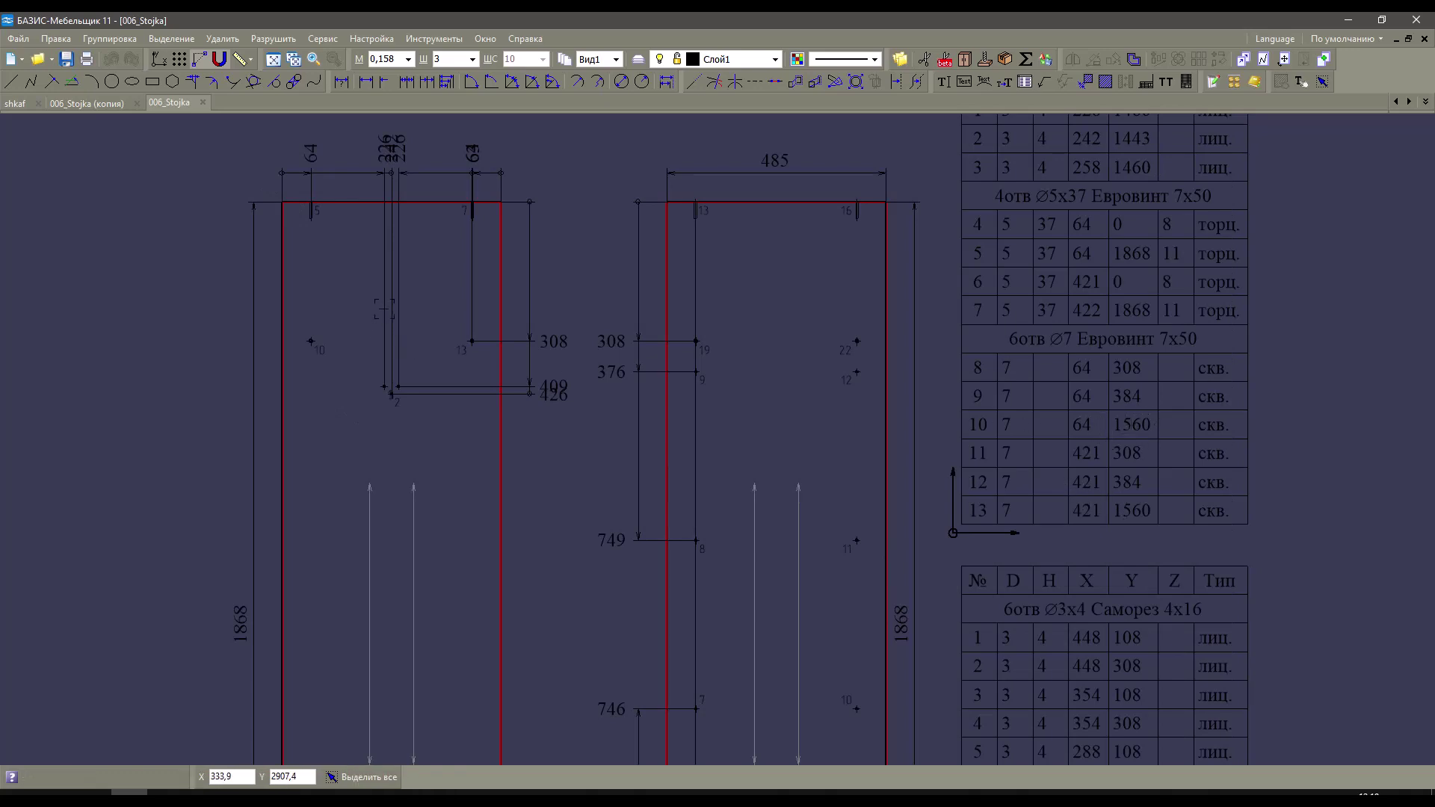
scroll(384, 308, "down", 2)
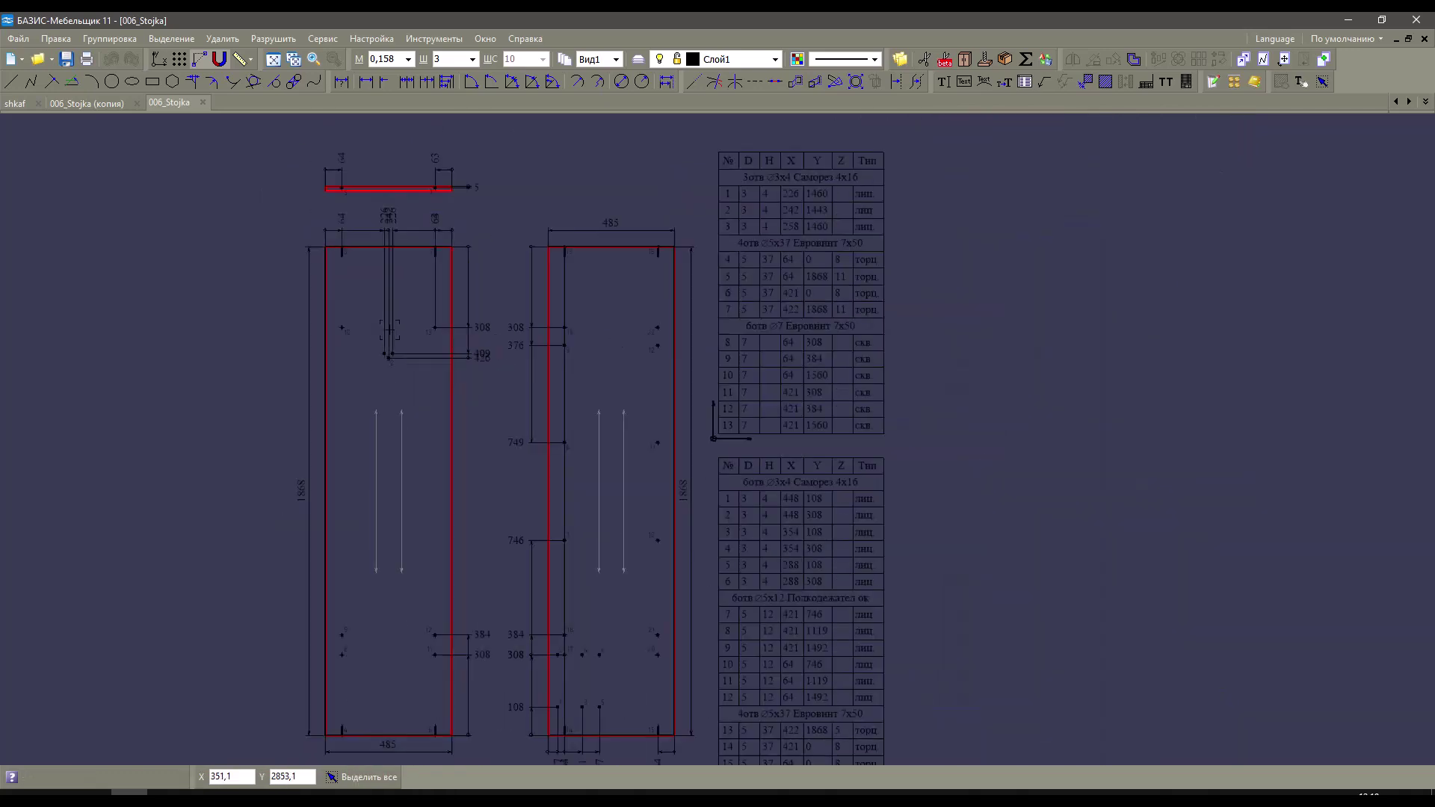
Back in shkaf, check the groove designation options and cancel the drawing settings.
left_click(18, 103)
left_click(410, 346)
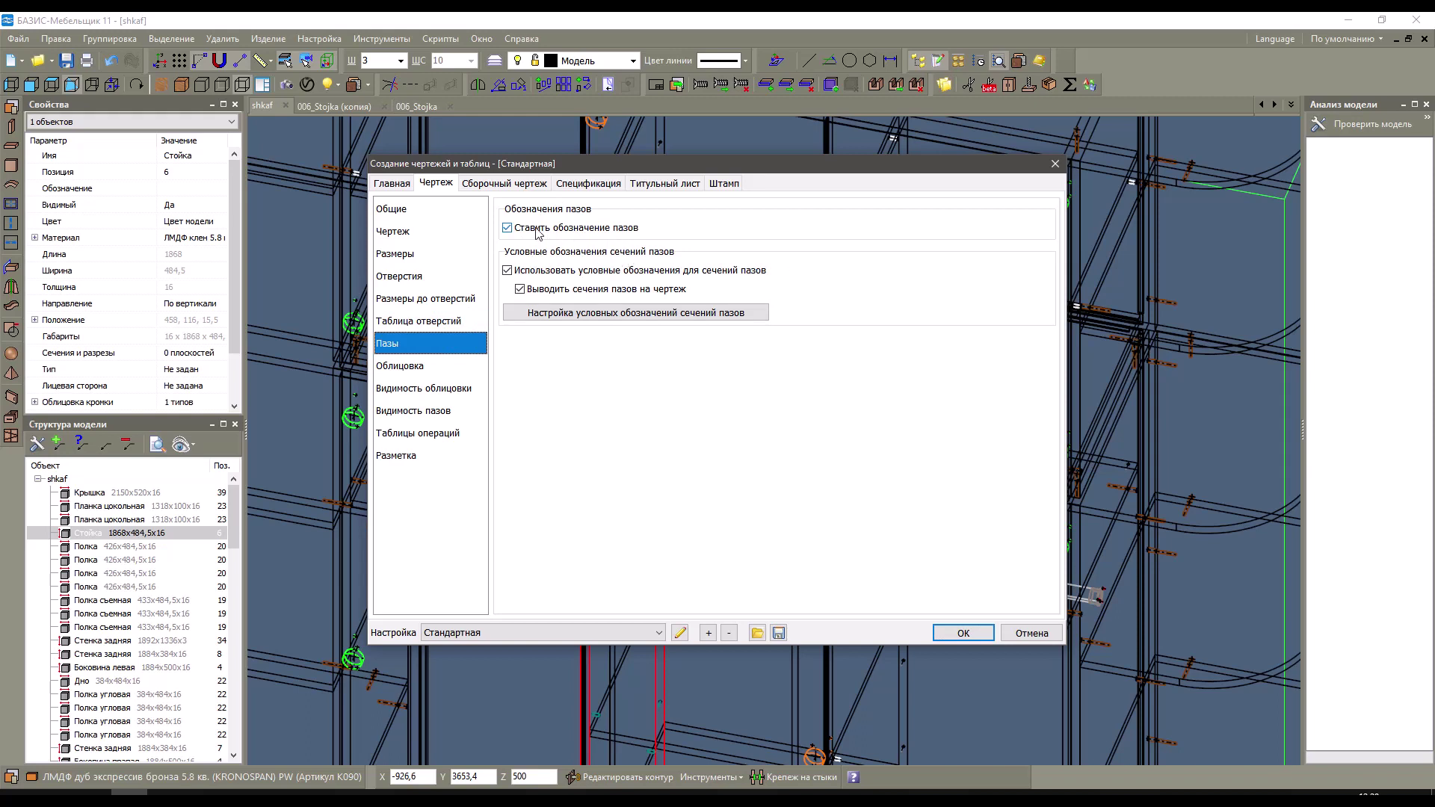
left_click(1027, 632)
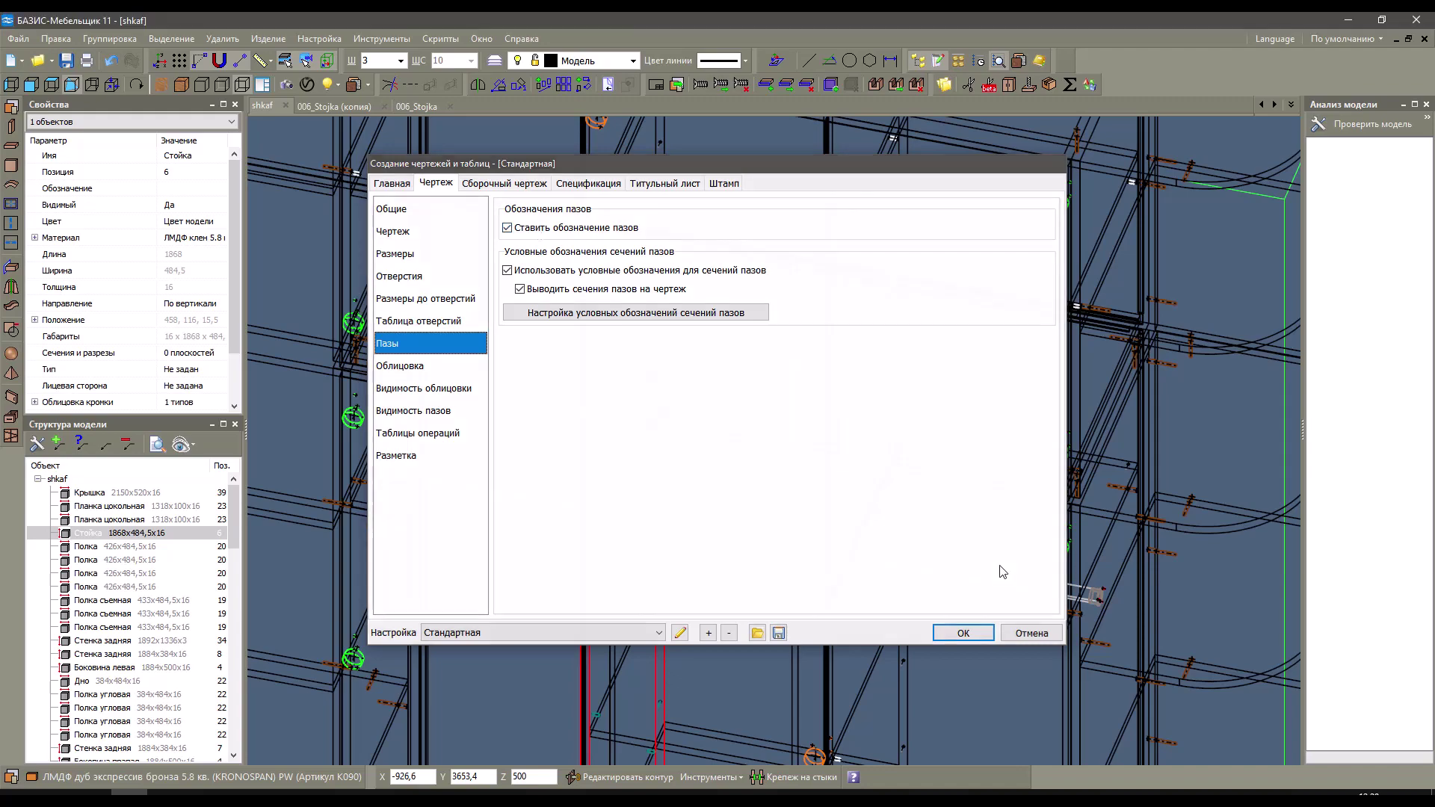
Select the fasad yashik drawer front in the 3D view.
scroll(791, 304, "down", 6)
scroll(775, 609, "up", 5)
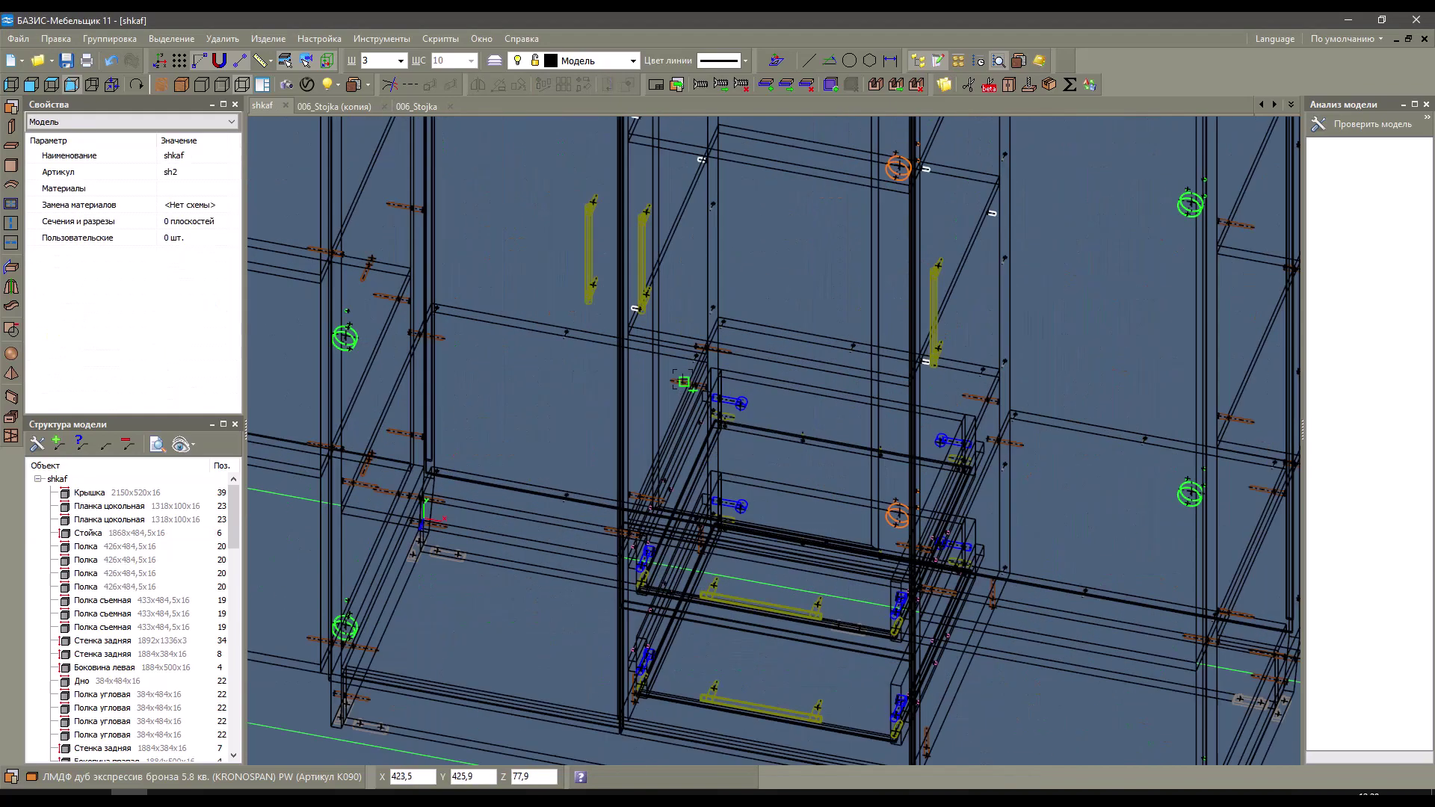
scroll(754, 400, "down", 2)
scroll(755, 404, "up", 5)
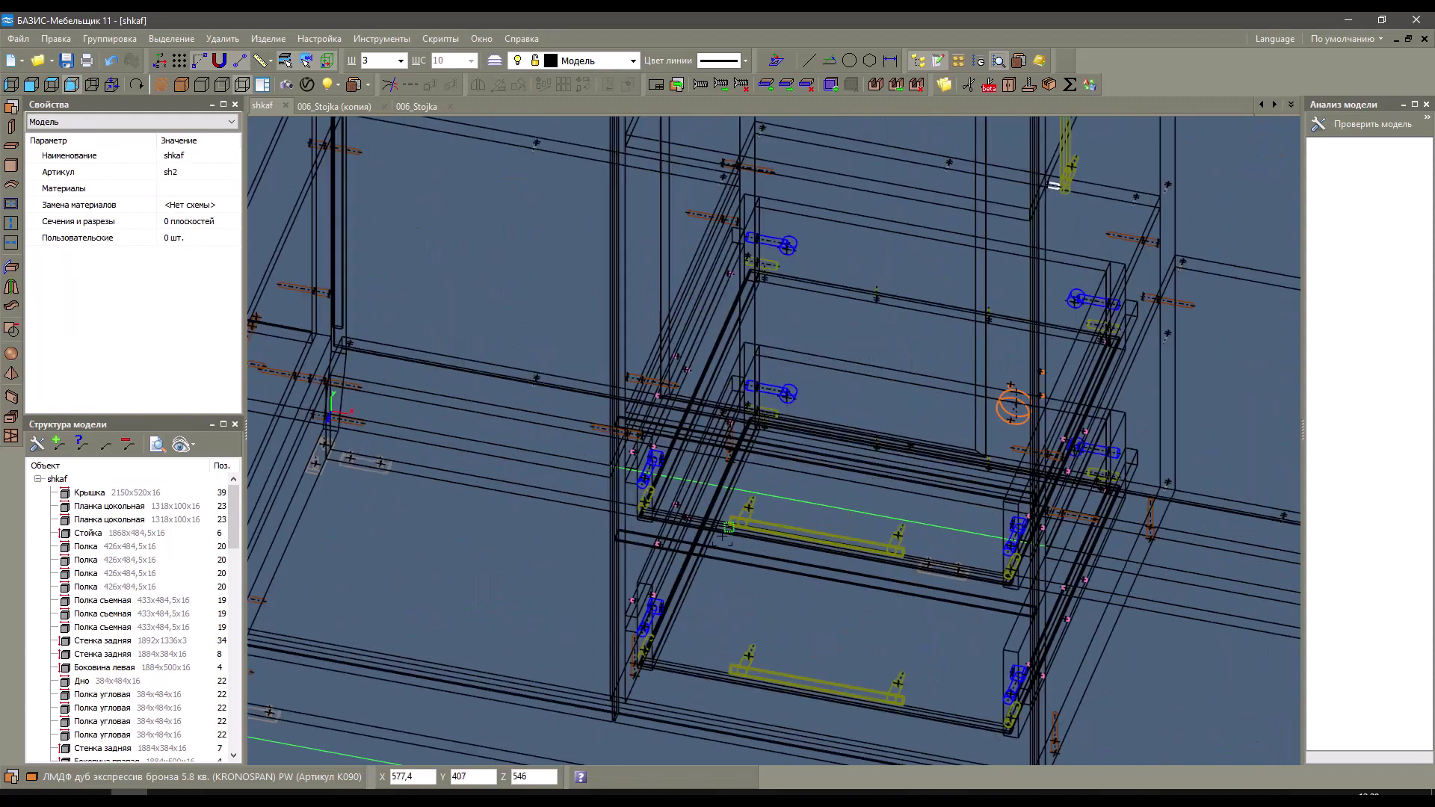
scroll(569, 521, "up", 2)
left_click(569, 521)
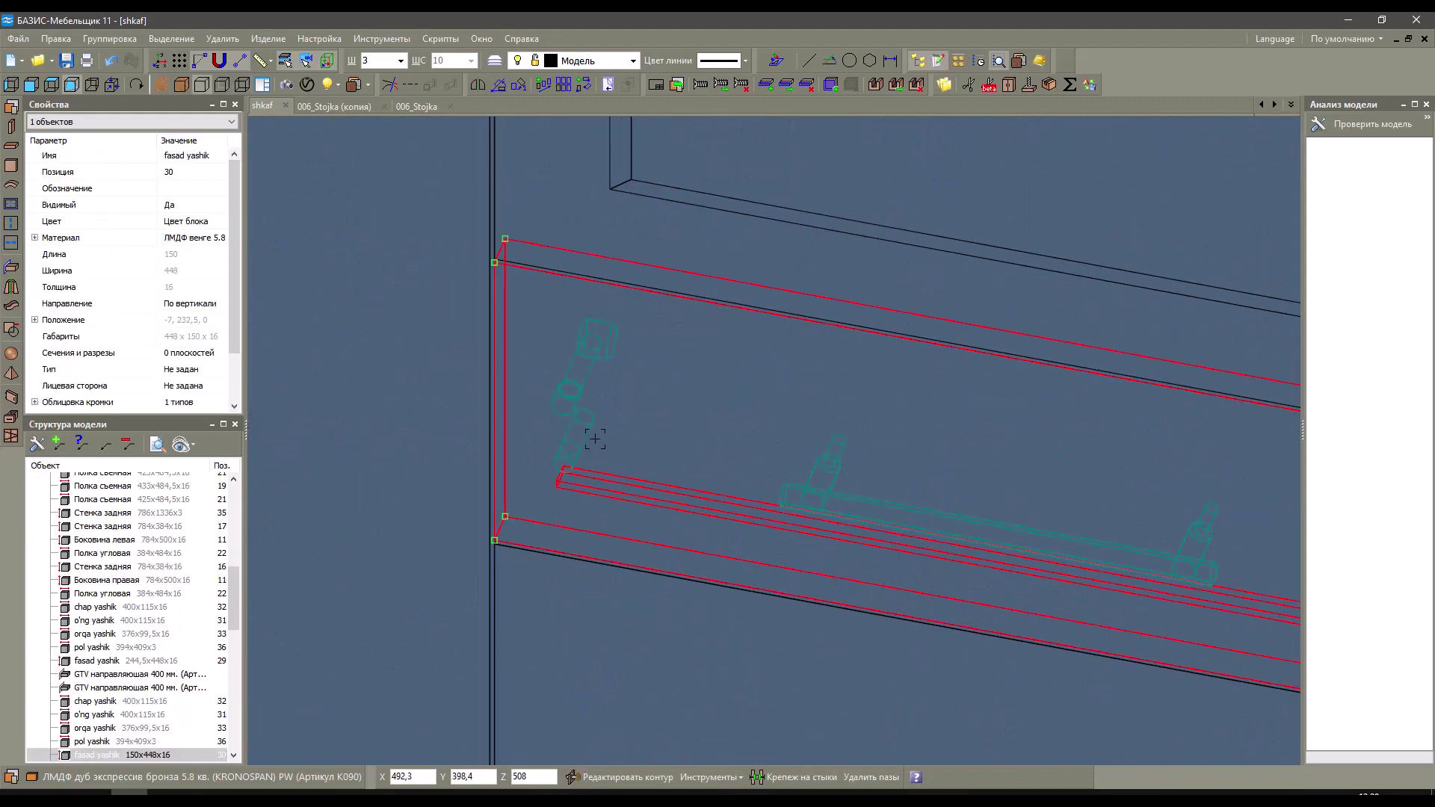
scroll(595, 430, "down", 5)
scroll(767, 464, "up", 3)
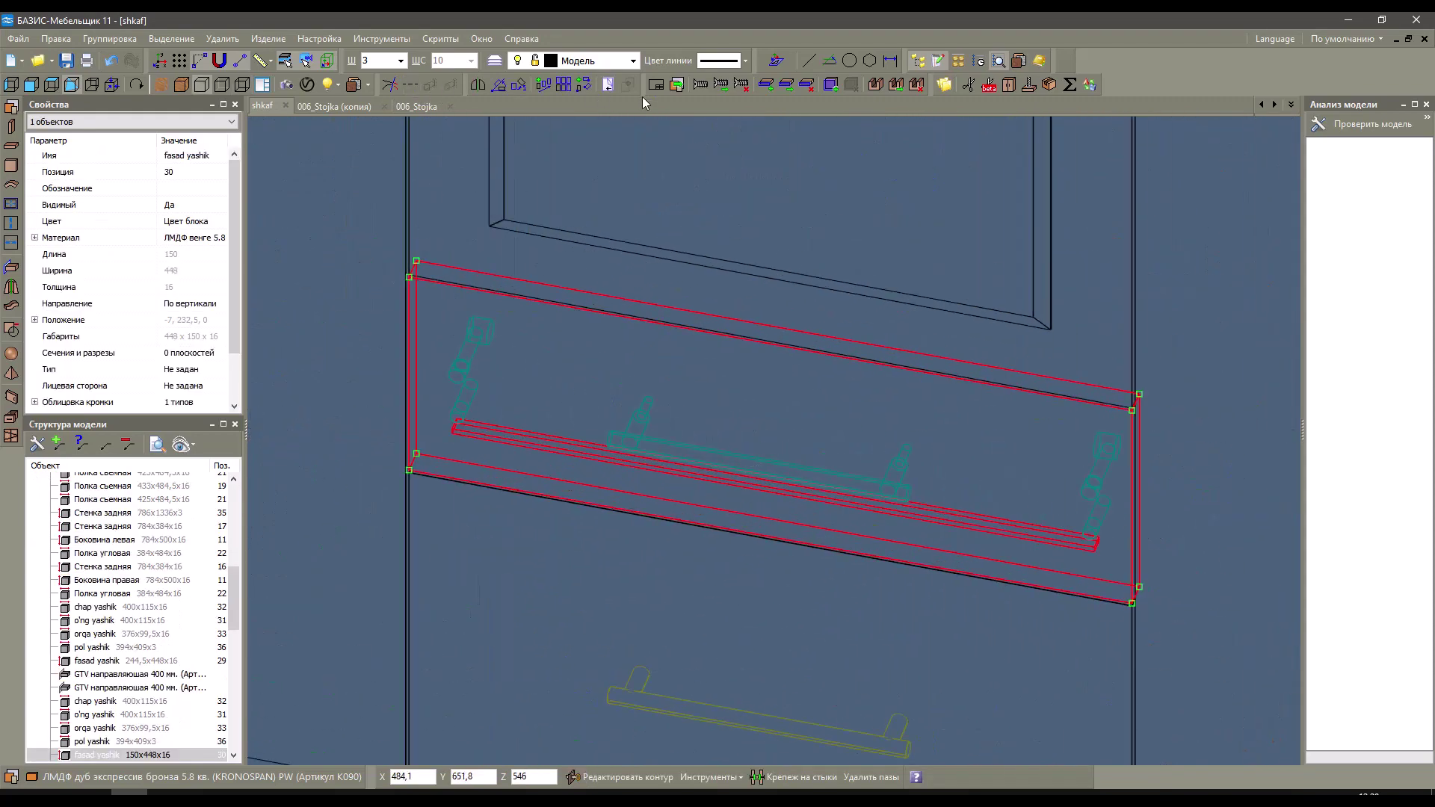
Create a drawing for the drawer front only, checking the Пазы page first.
left_click(662, 88)
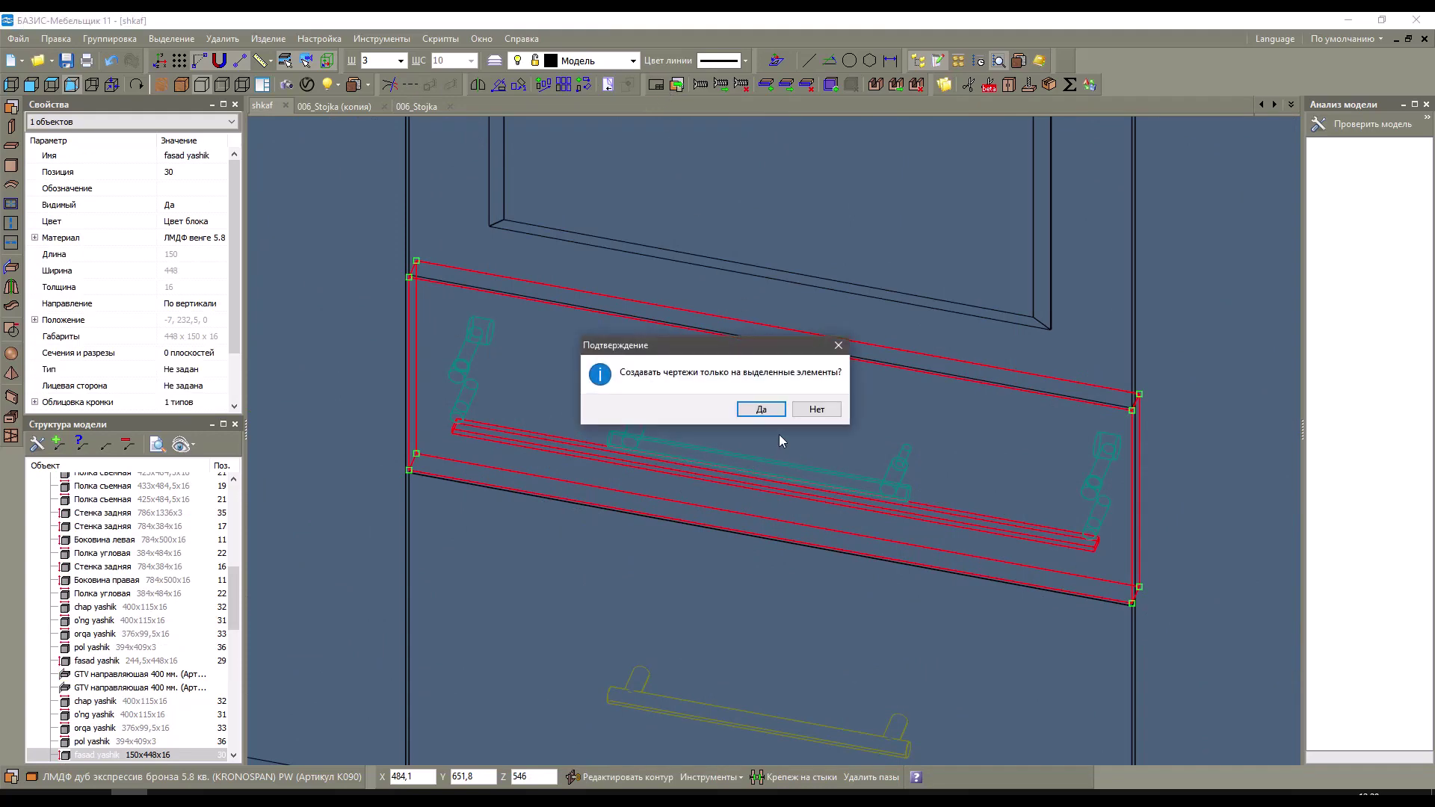
left_click(756, 408)
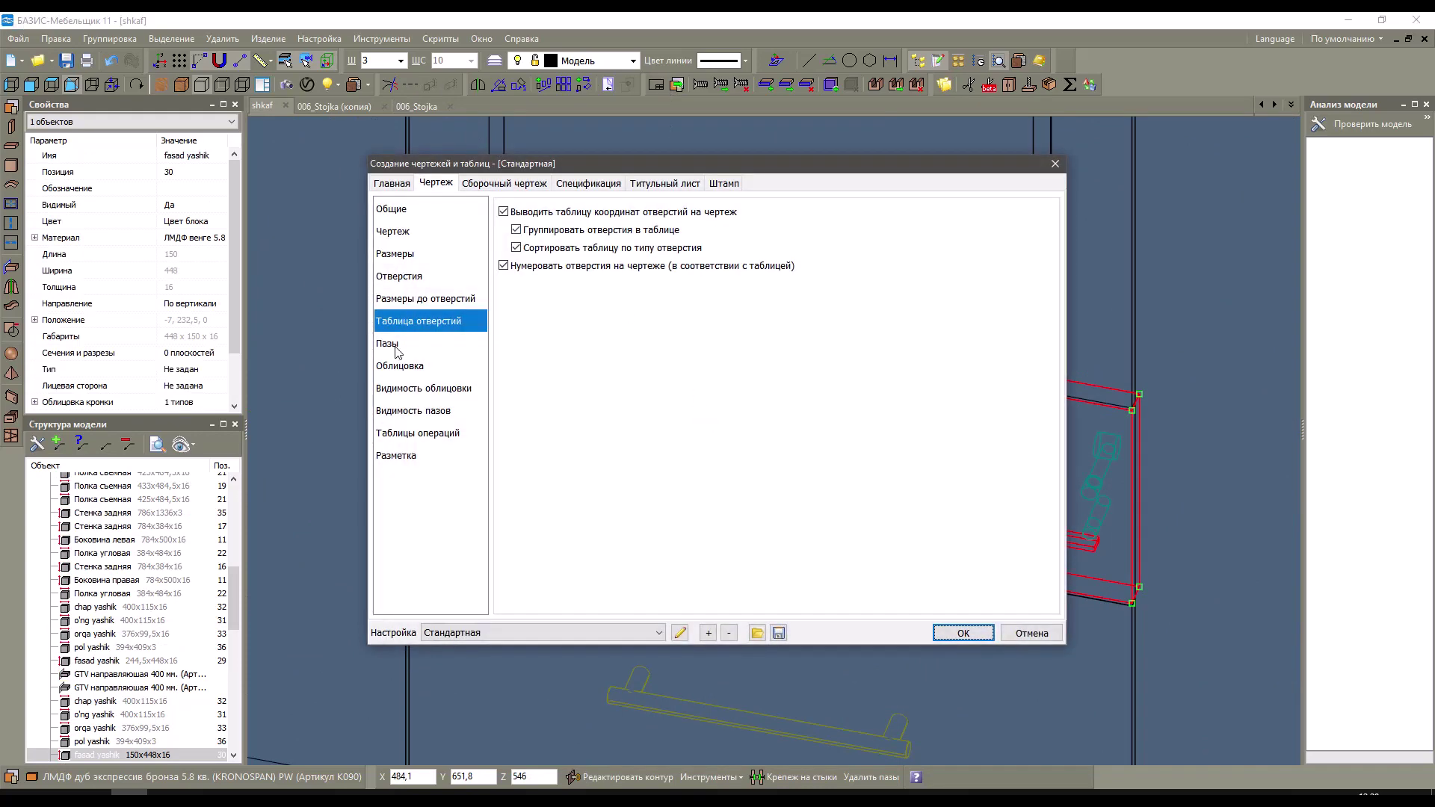
left_click(396, 344)
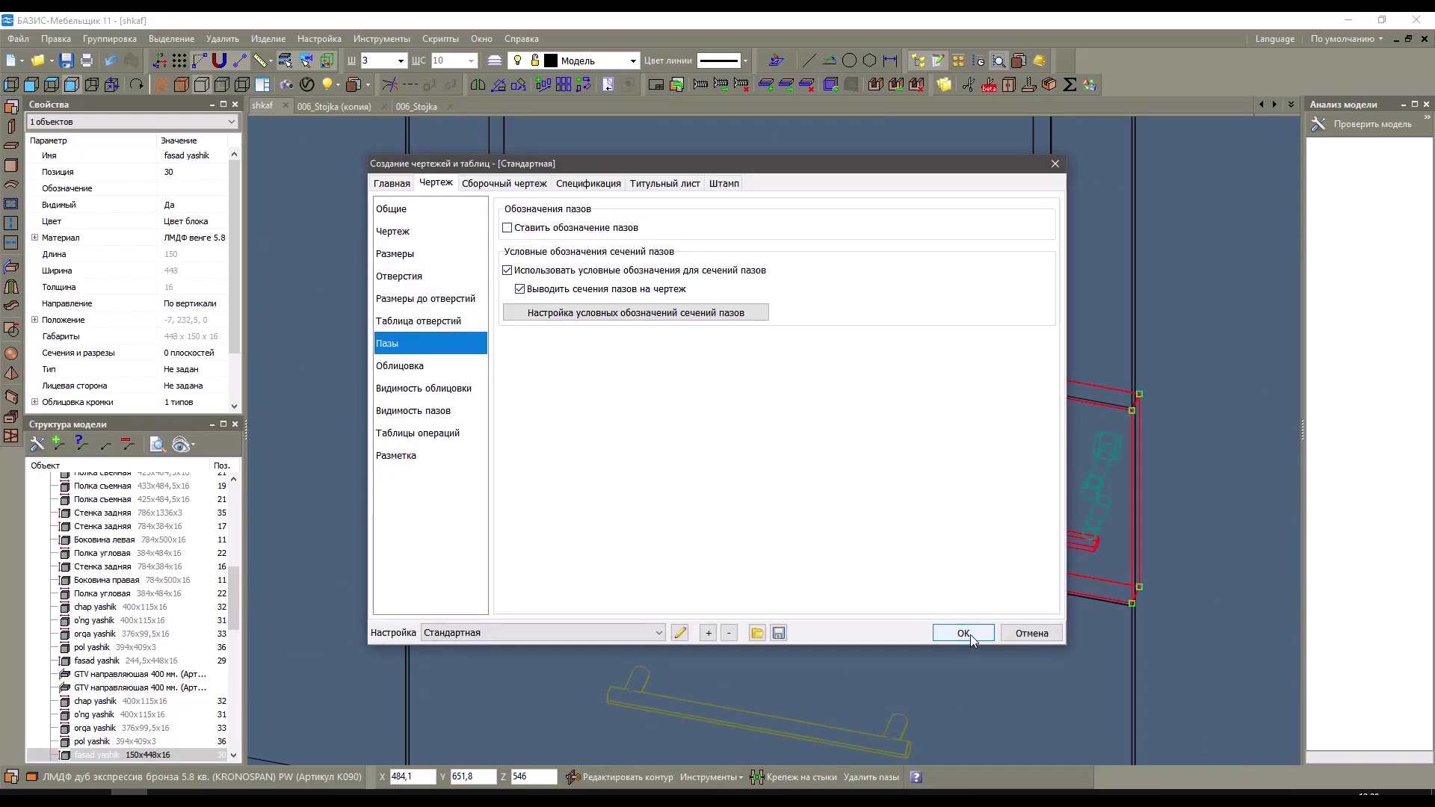
left_click(963, 633)
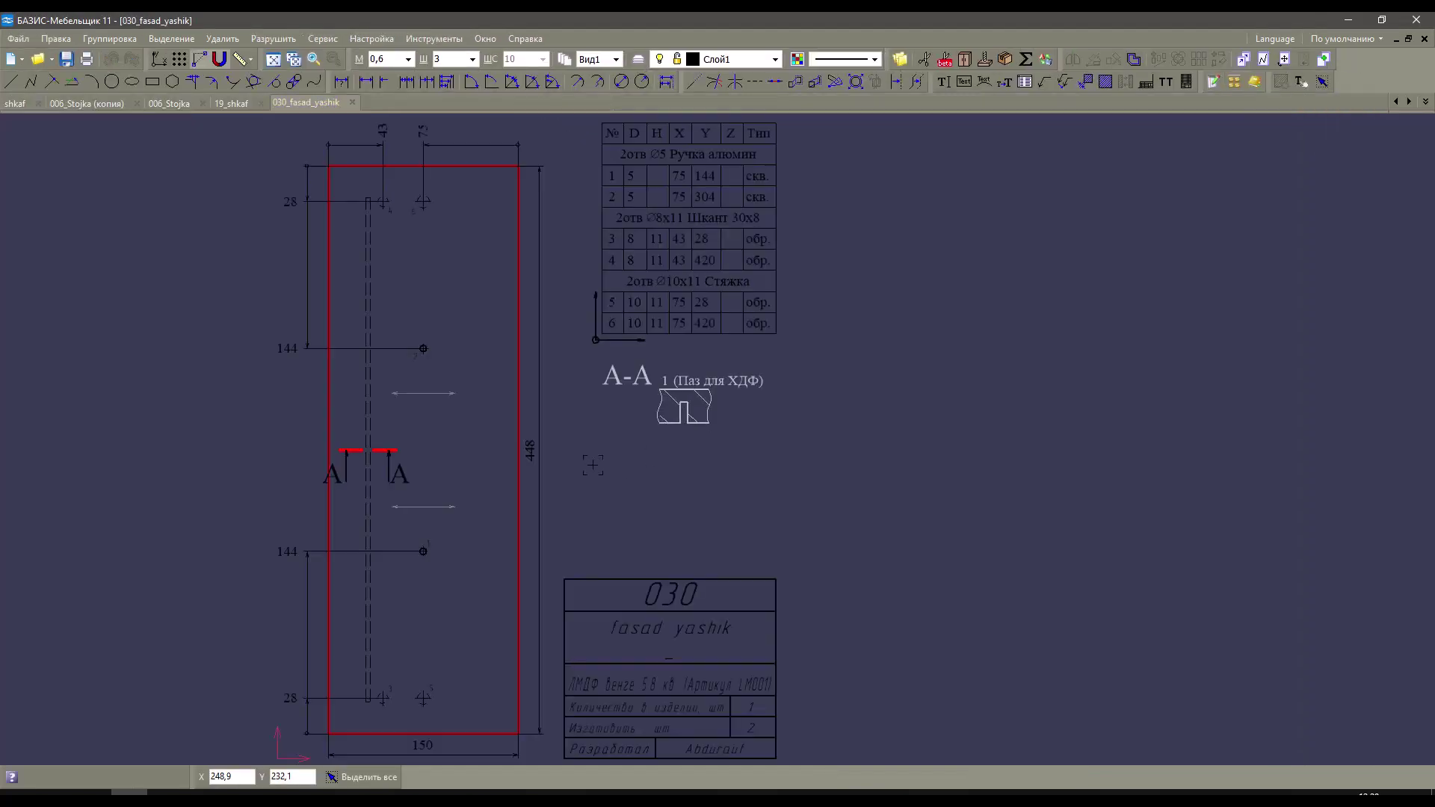
Review the 030_fasad_yashik sheet, then regenerate it with Ставить обозначение пазов ticked.
middle_click_drag(592, 464, 751, 474)
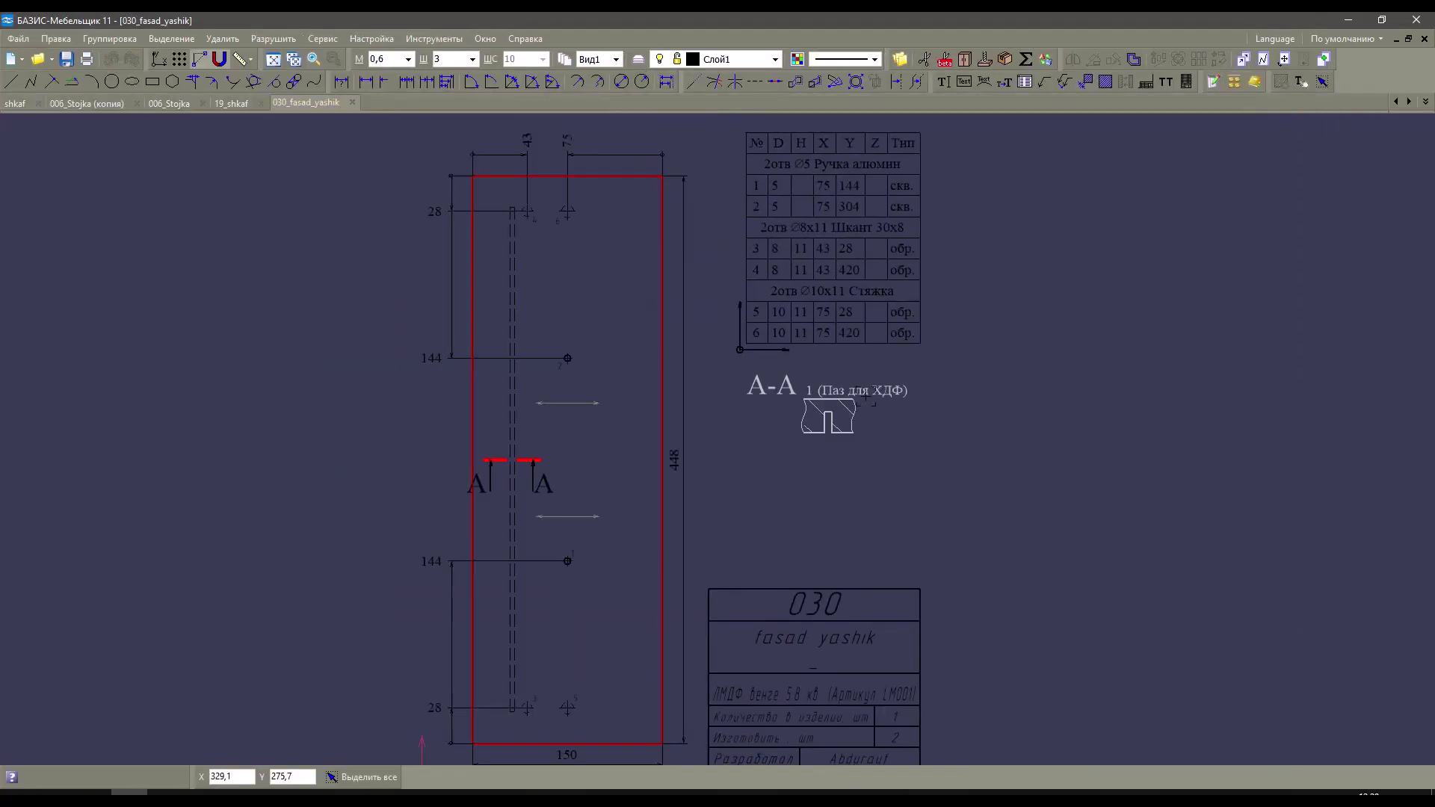
scroll(822, 390, "up", 3)
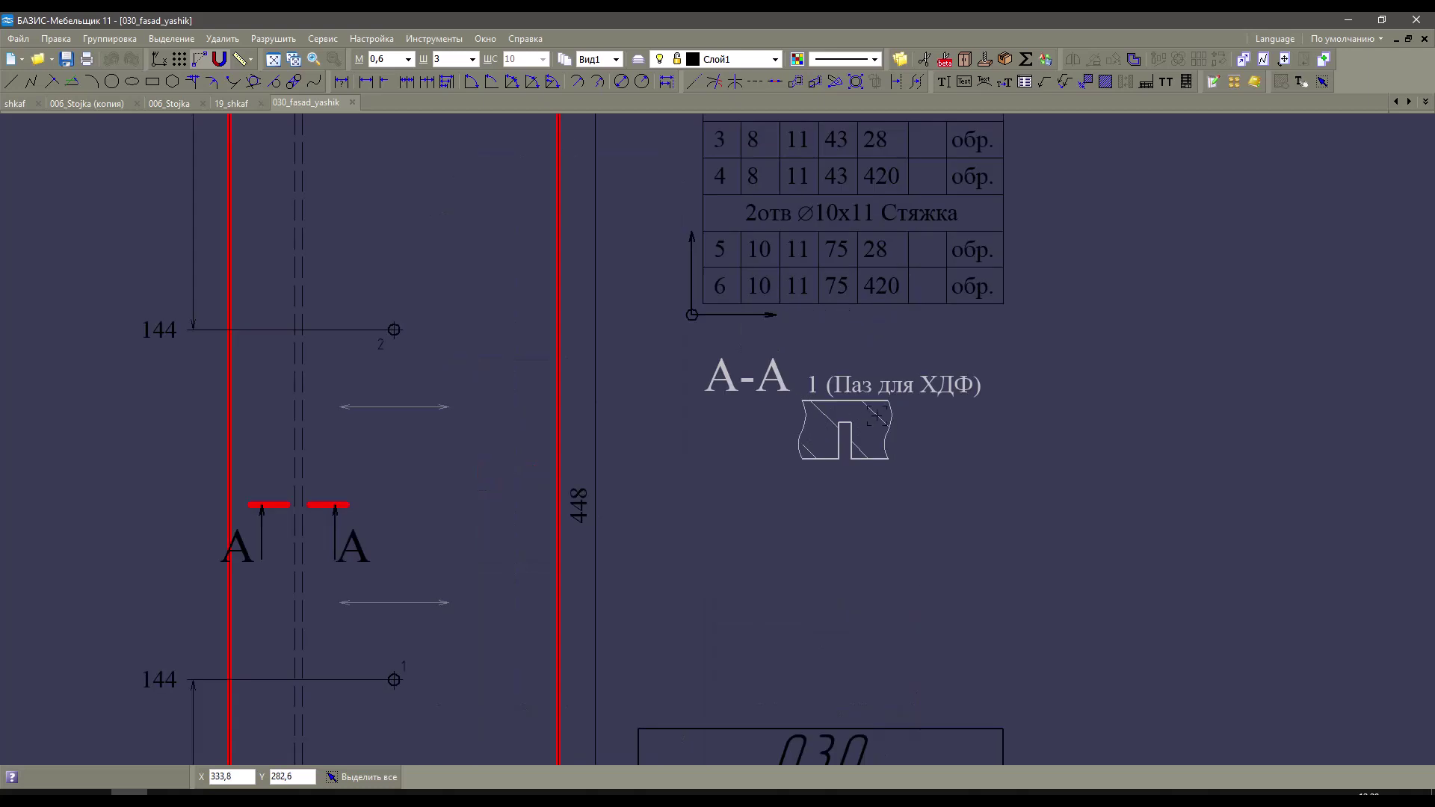
scroll(828, 400, "down", 4)
scroll(793, 551, "up", 3)
middle_click_drag(820, 391, 956, 540)
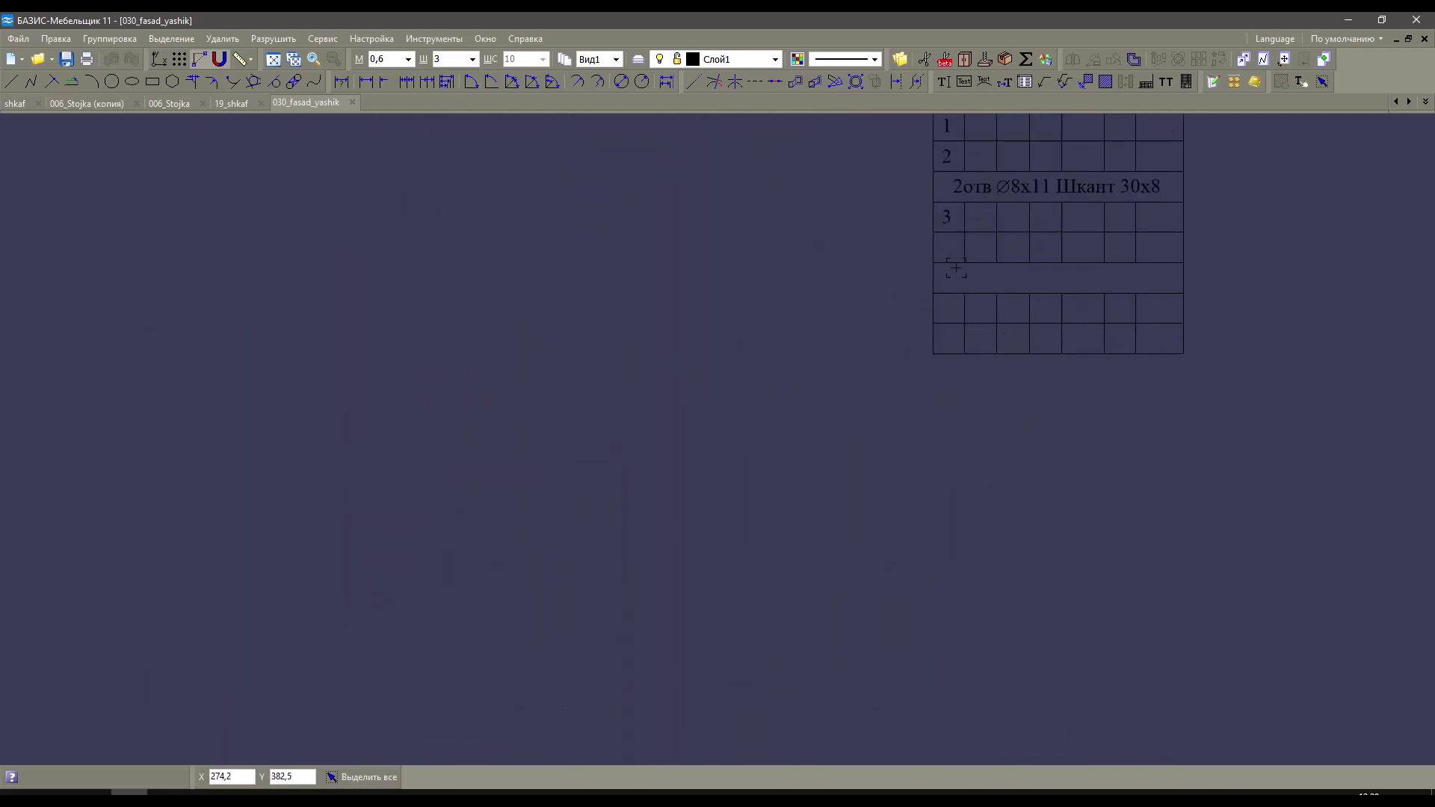
mouse_move(703, 528)
middle_mouse_down()
mouse_move(747, 294)
mouse_move(738, 322)
middle_mouse_up()
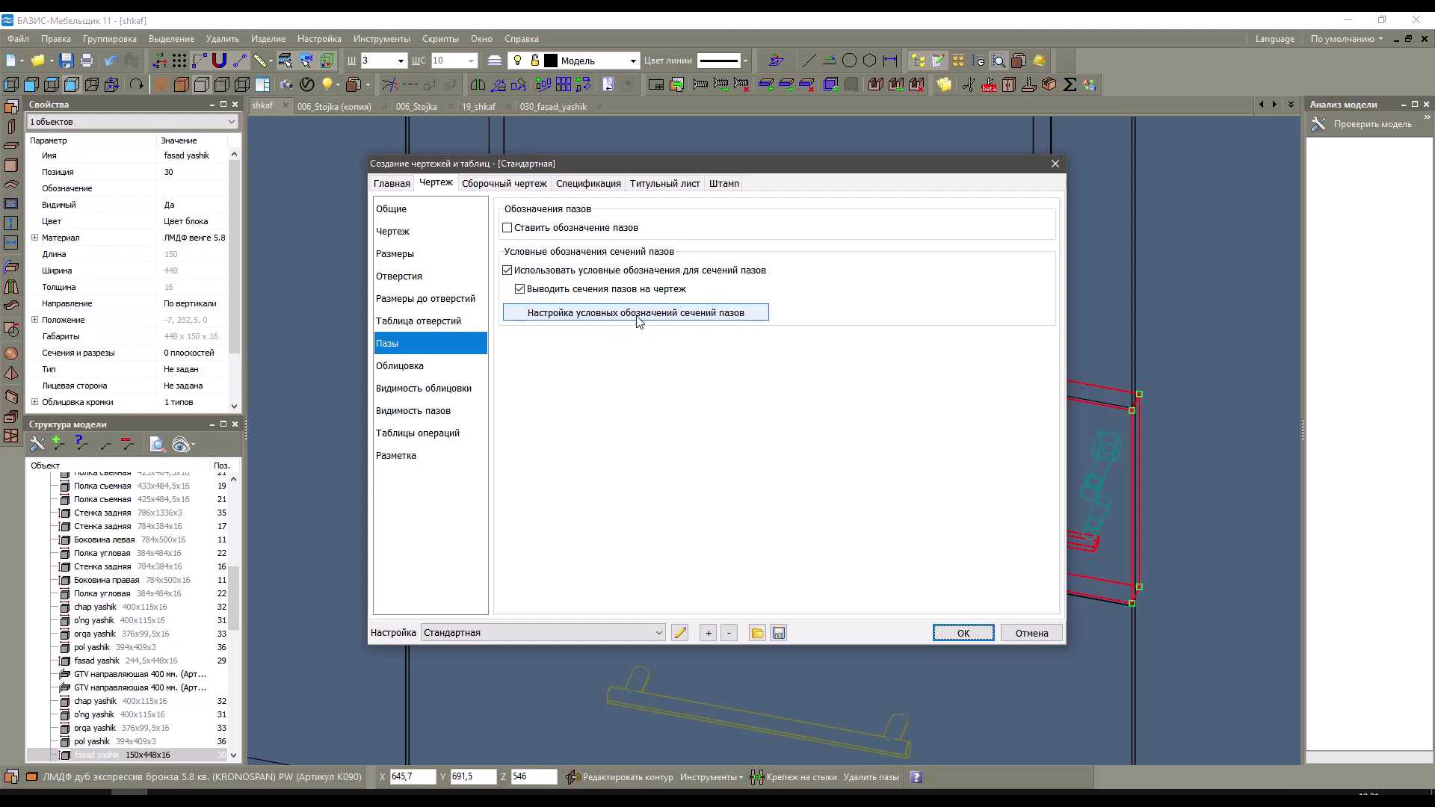
left_click(526, 231)
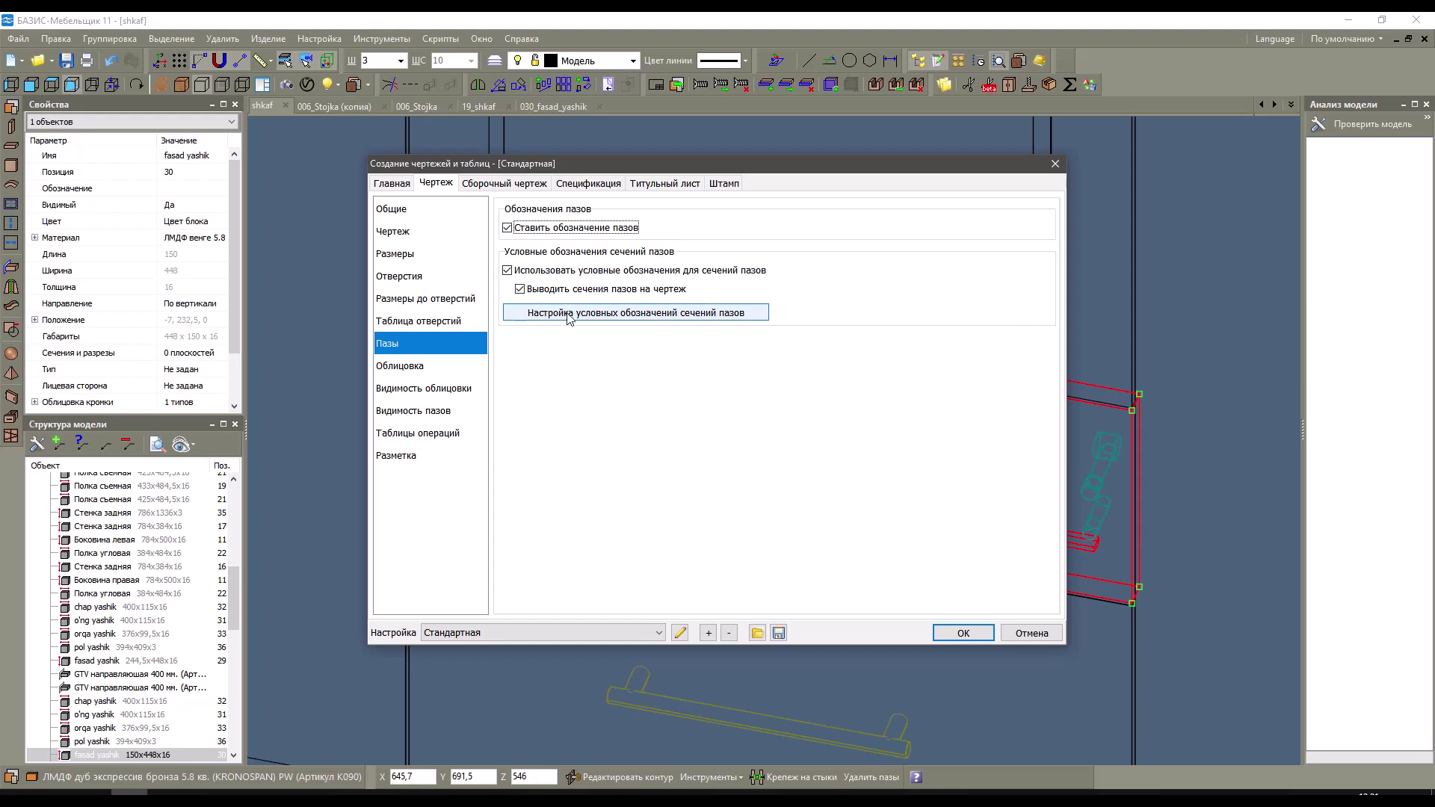
key("Return")
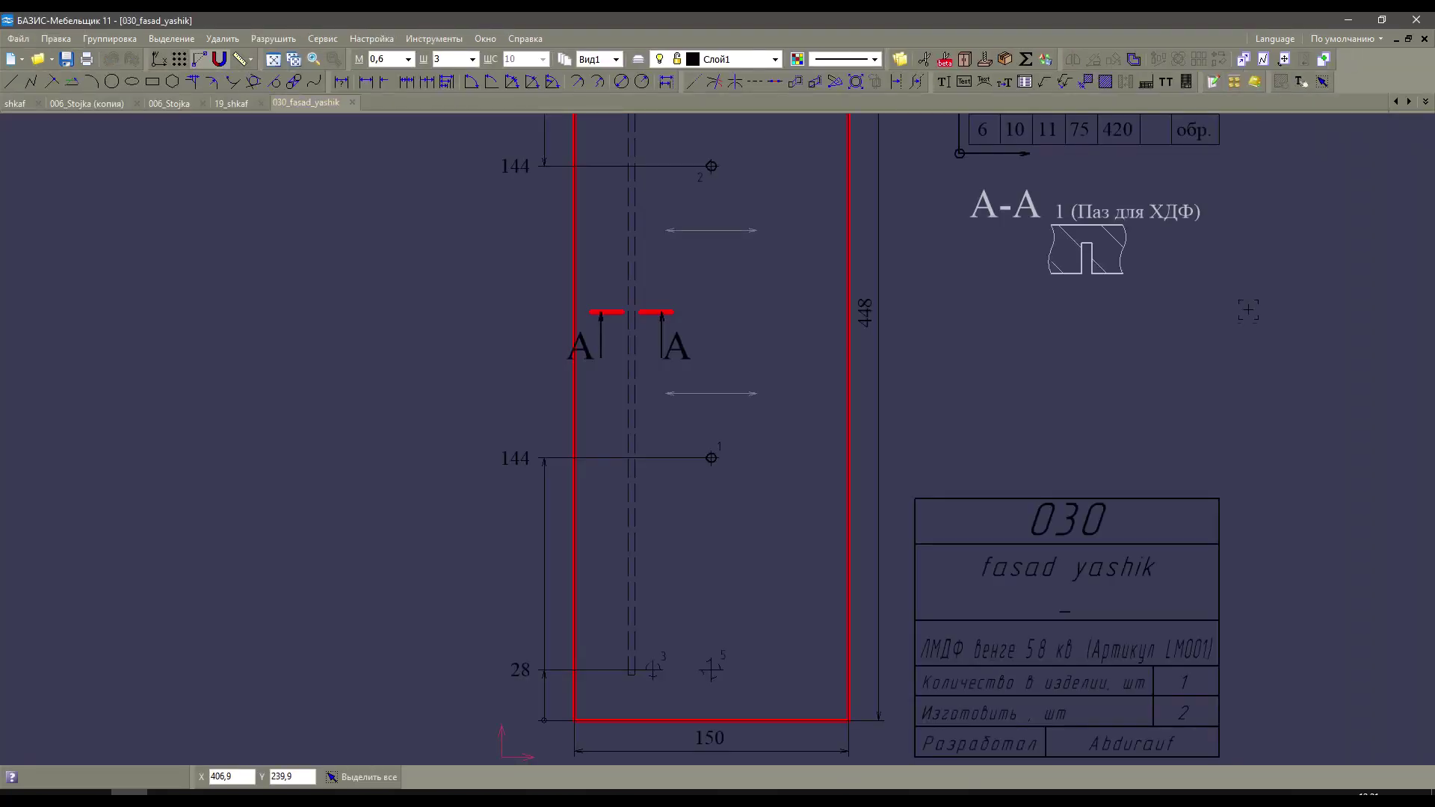
Copy the A-A groove section to a free spot on the sheet.
middle_click_drag(1181, 303, 944, 404)
double_click(831, 317)
left_click(874, 342)
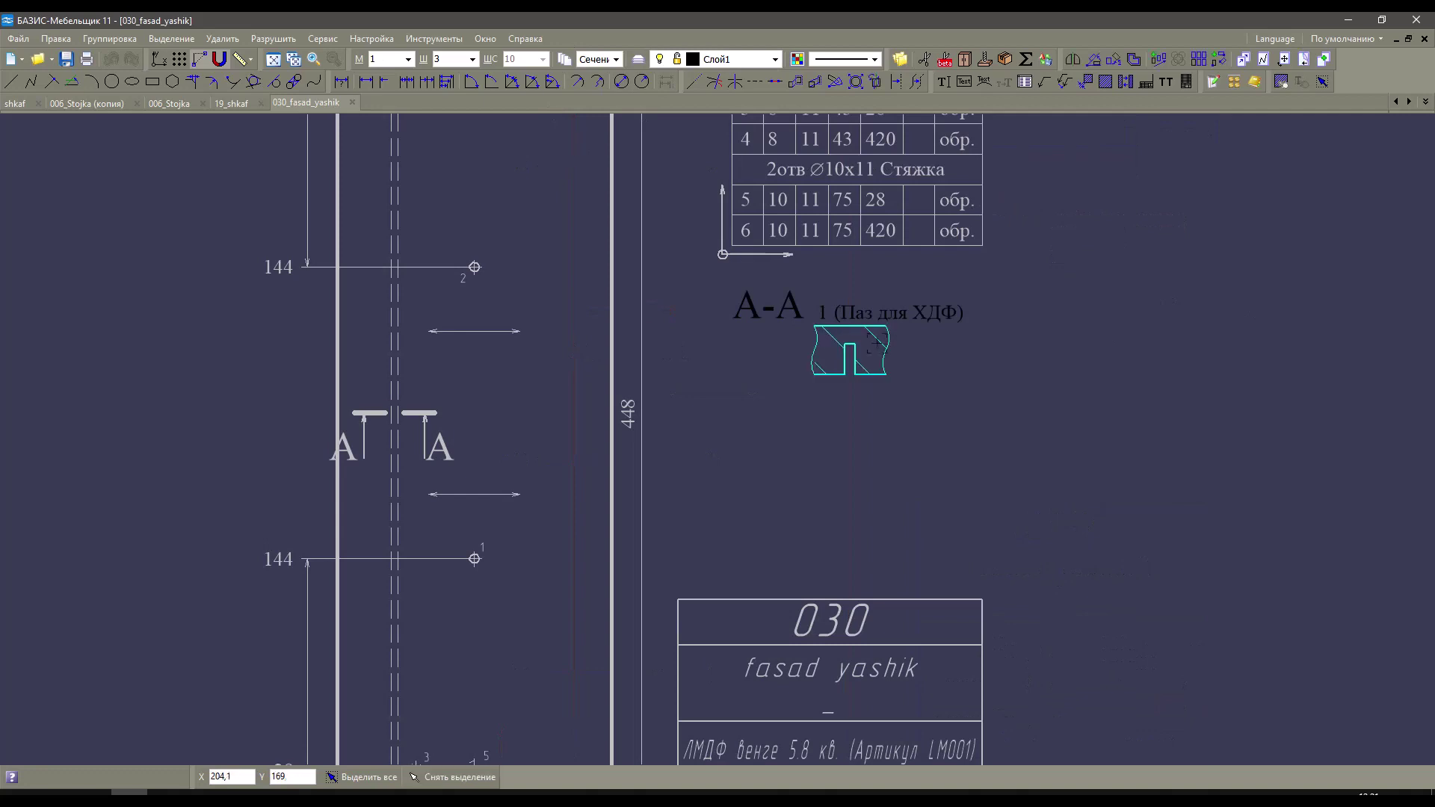
scroll(828, 350, "down", 3)
key("c")
left_click(849, 364)
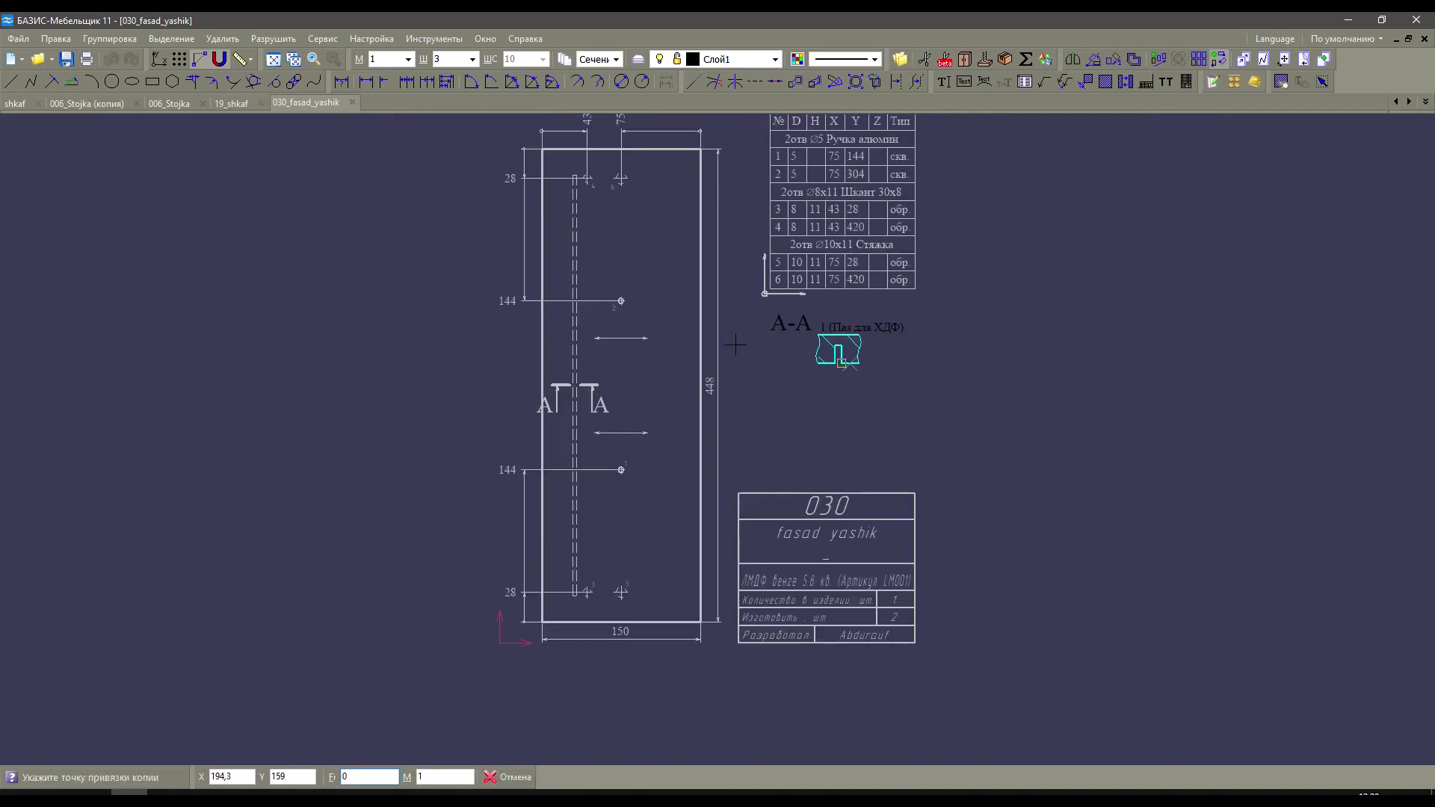
middle_click_drag(130, 310, 753, 343)
key("Escape")
scroll(628, 368, "up", 3)
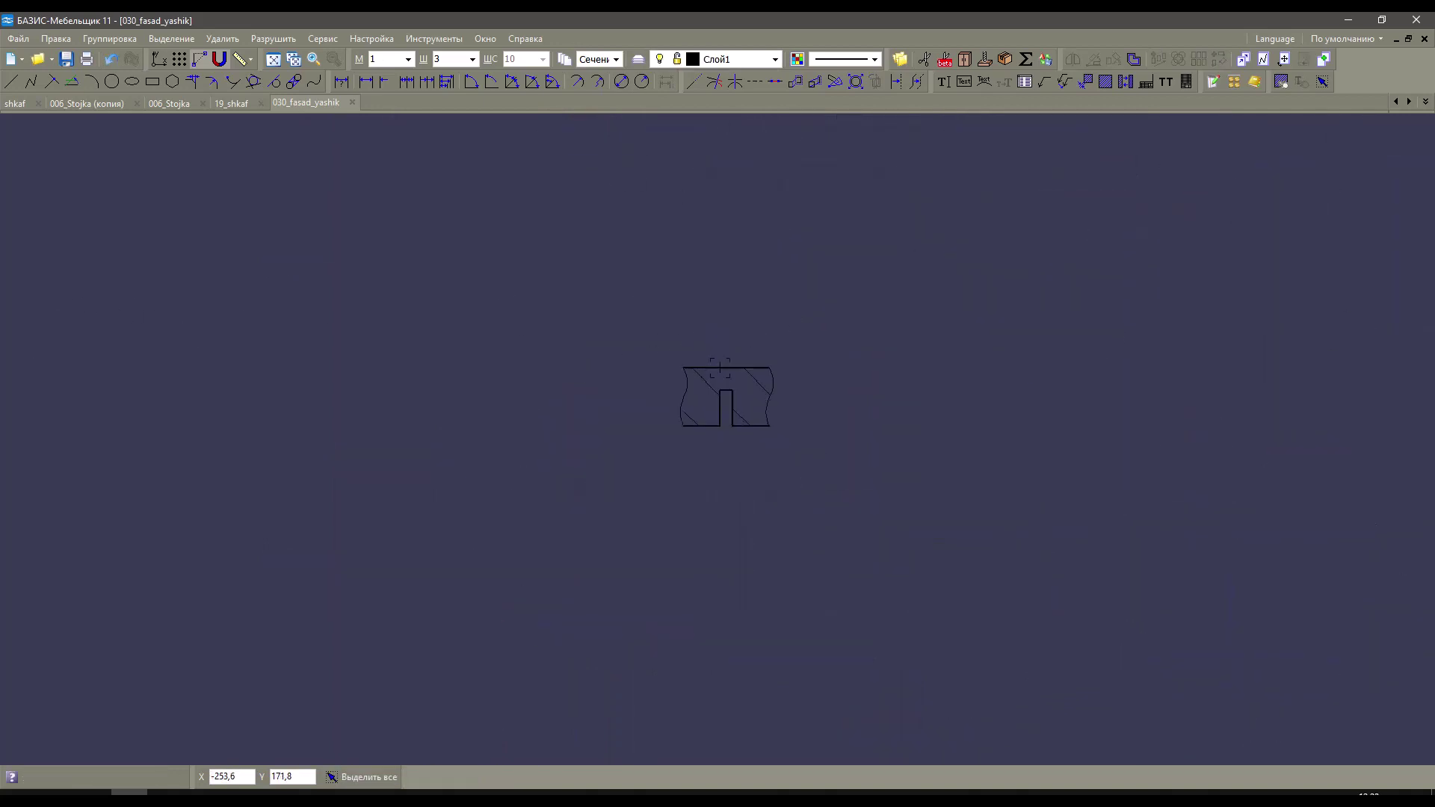
Rotate the copied groove section through 180 degrees.
left_click_drag(638, 310, 873, 536)
key("r")
scroll(732, 426, "up", 4)
left_click(733, 427)
left_click(272, 427)
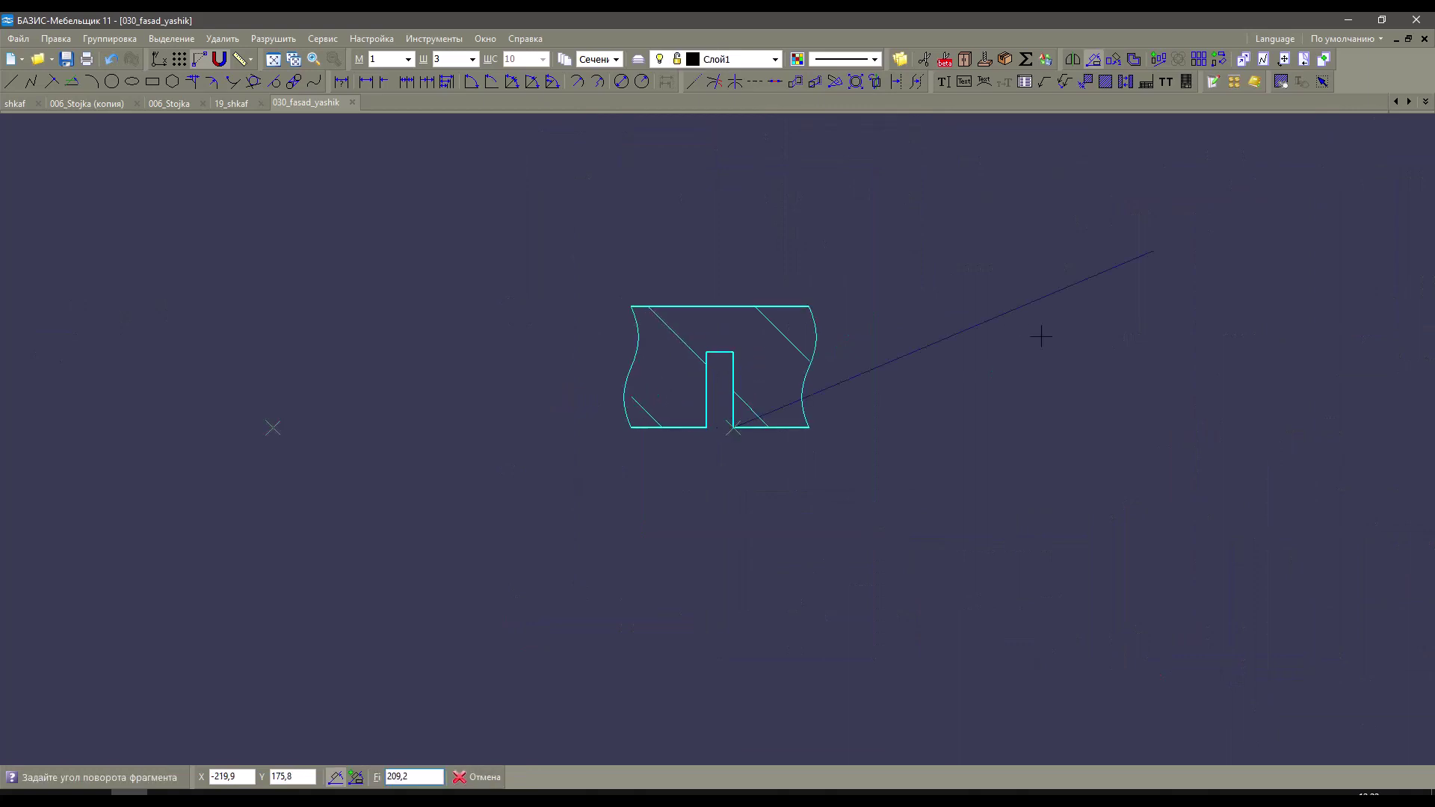
left_click(1061, 425)
key("Escape")
scroll(730, 478, "up", 4)
middle_click_drag(772, 402, 793, 295)
Add a 10 depth dimension on the left of the groove.
key("d")
left_click(751, 266)
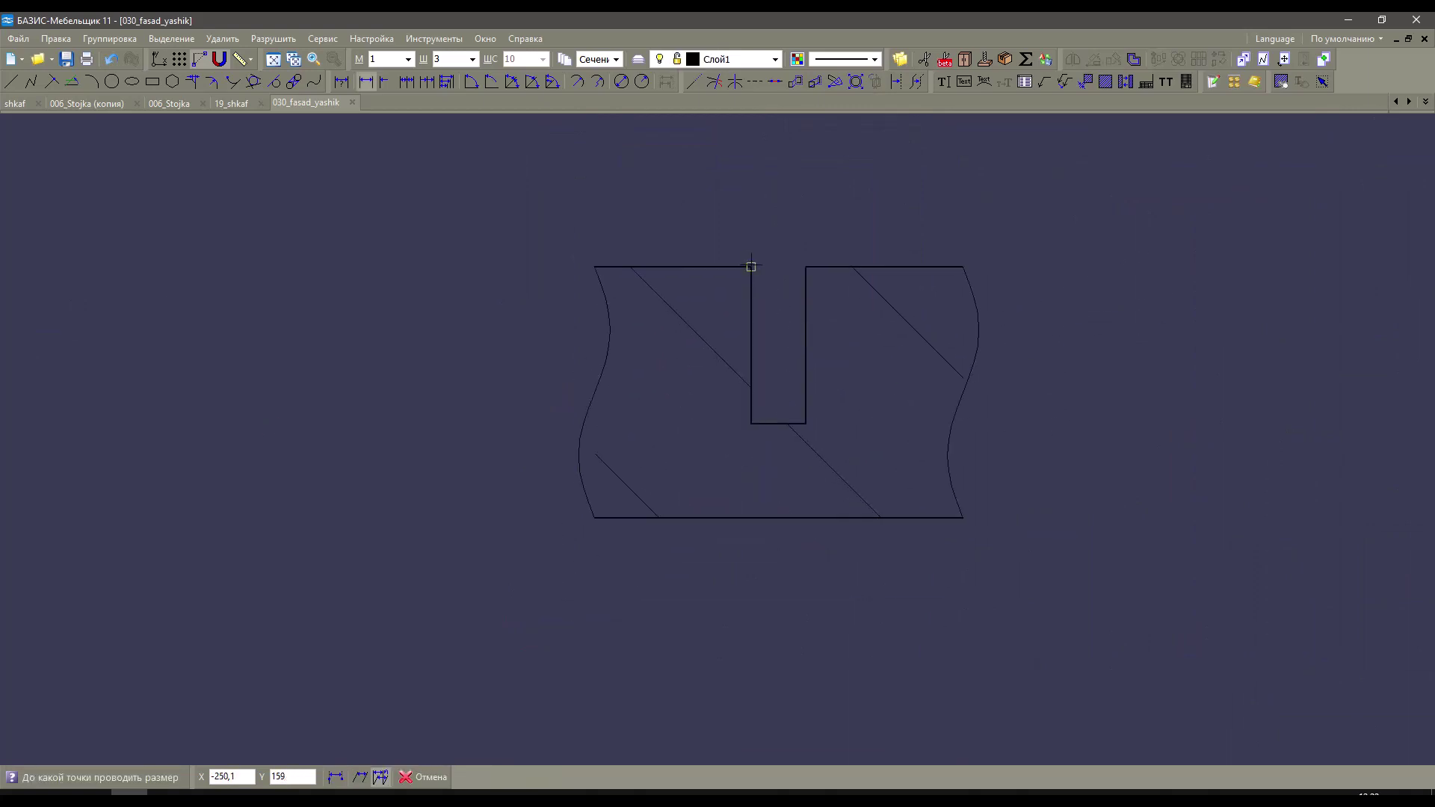
left_click(751, 424)
left_click(440, 406)
left_click(849, 488)
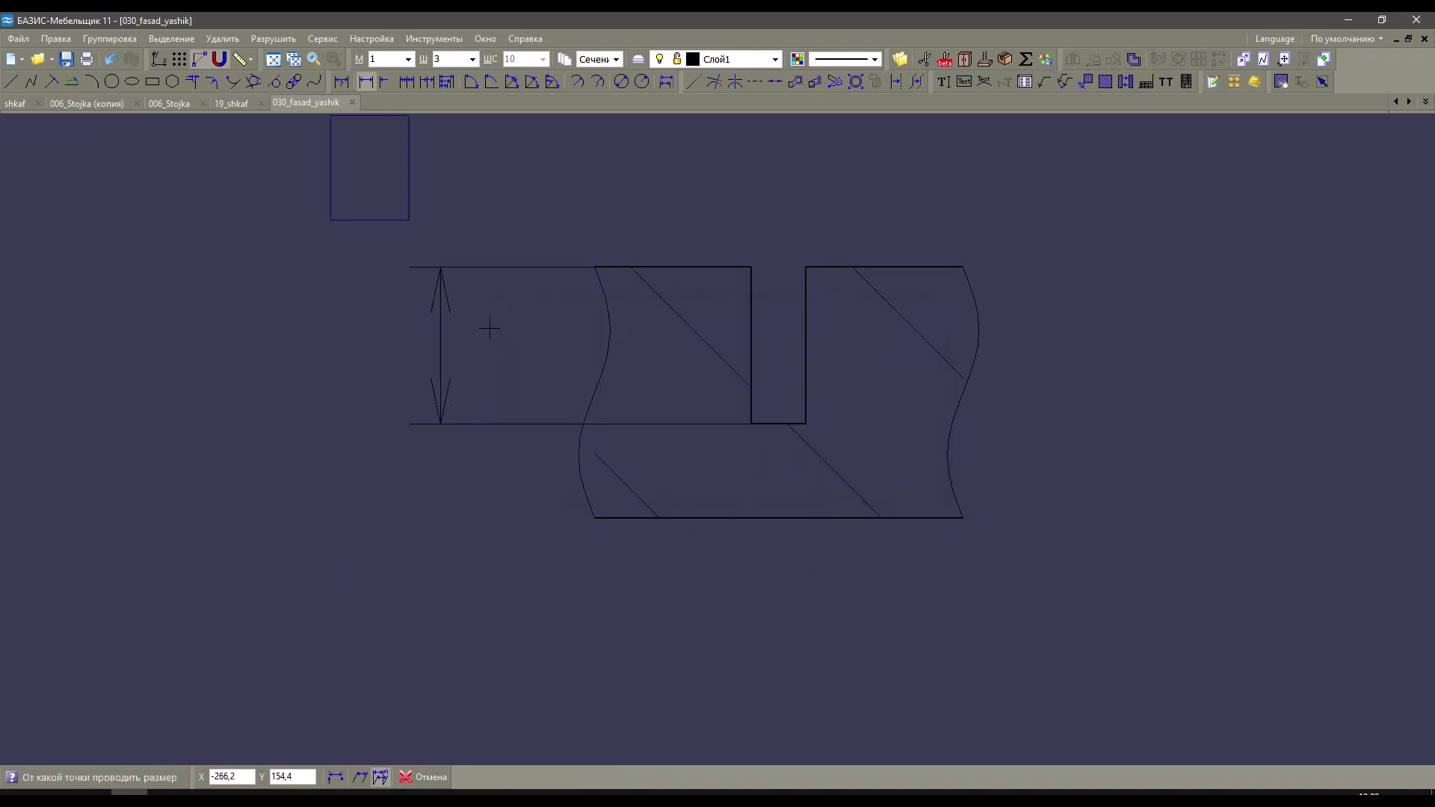
Add the groove width dimension above the section with one-decimal precision.
left_click(804, 267)
left_click(751, 267)
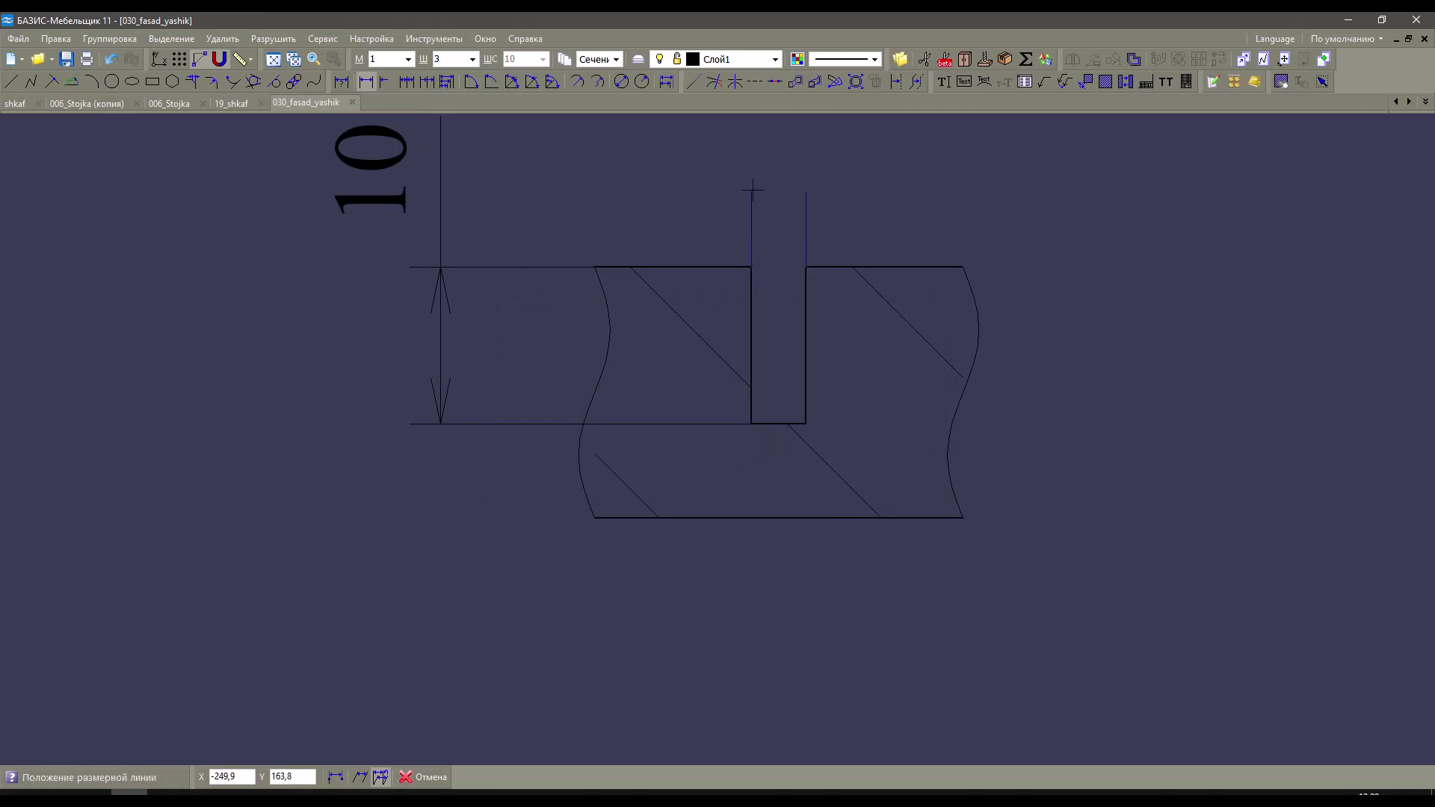
left_click(752, 191)
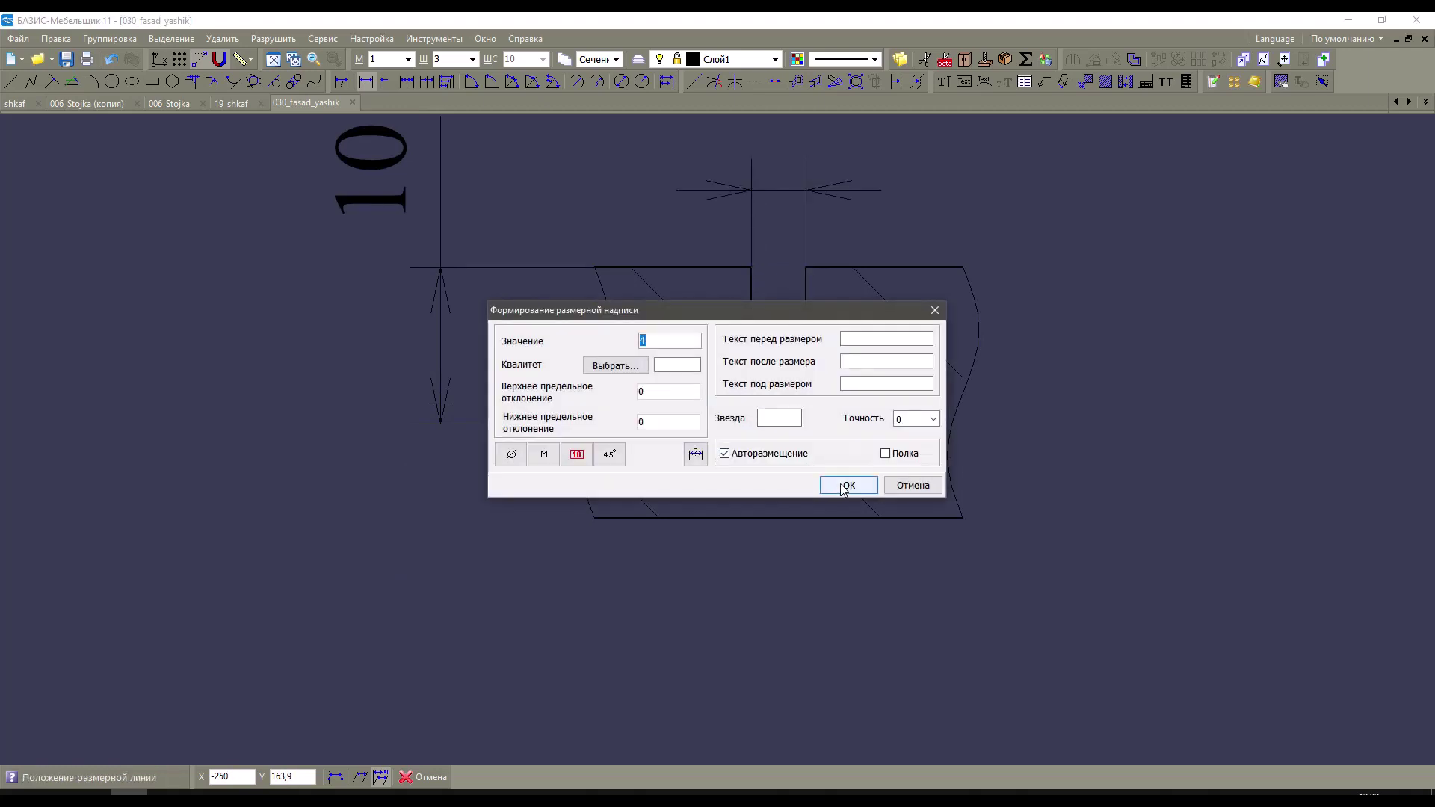
left_click(917, 420)
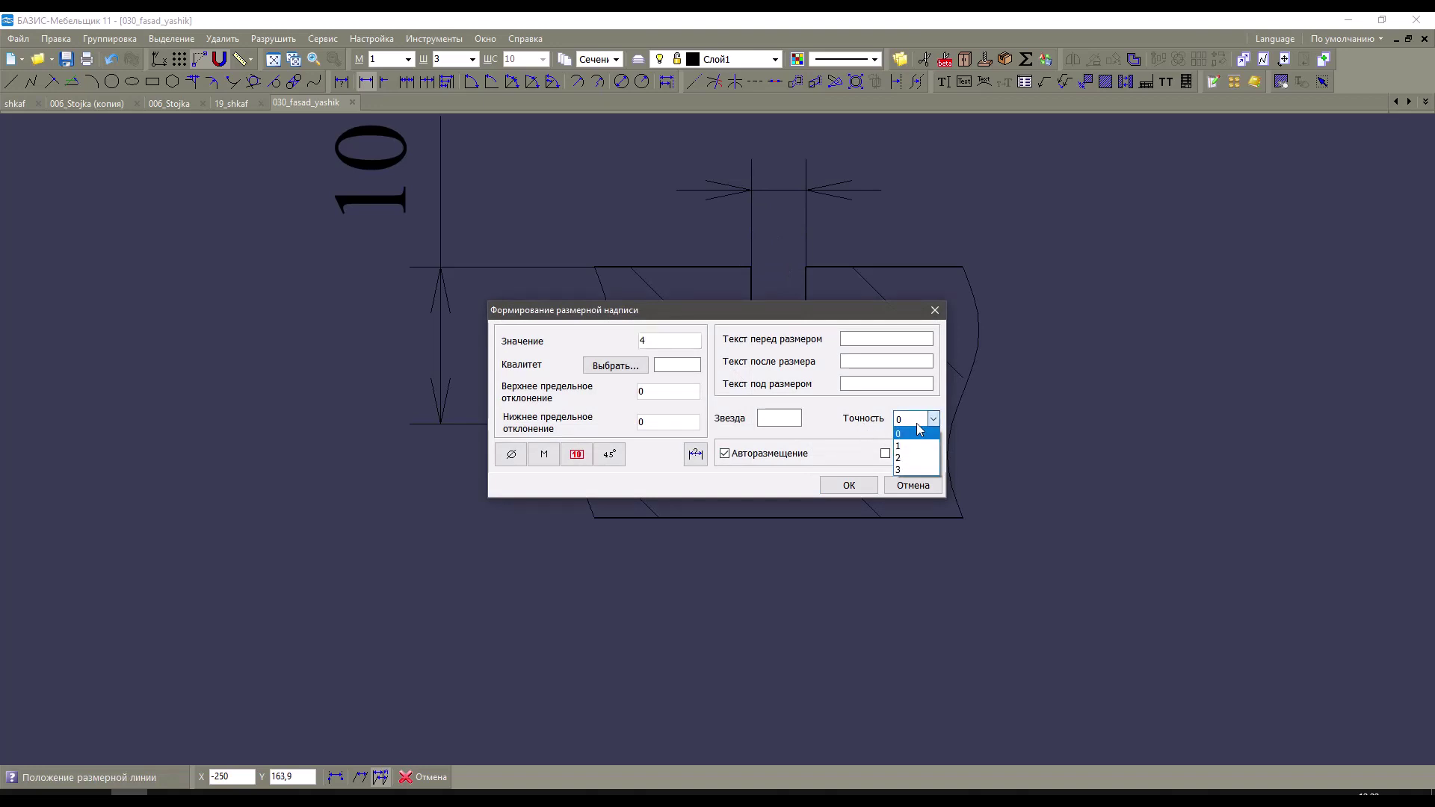
left_click(908, 445)
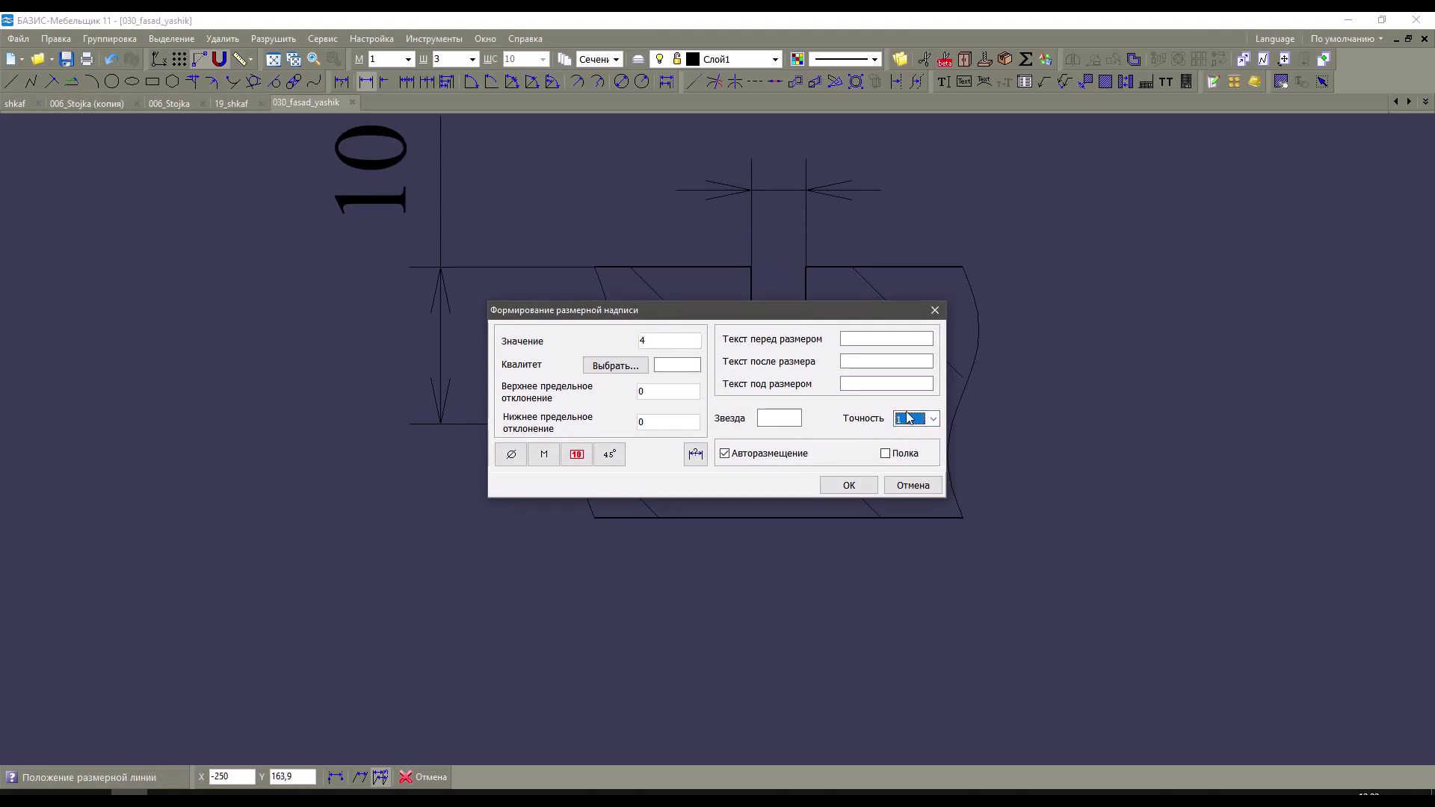
left_click(849, 485)
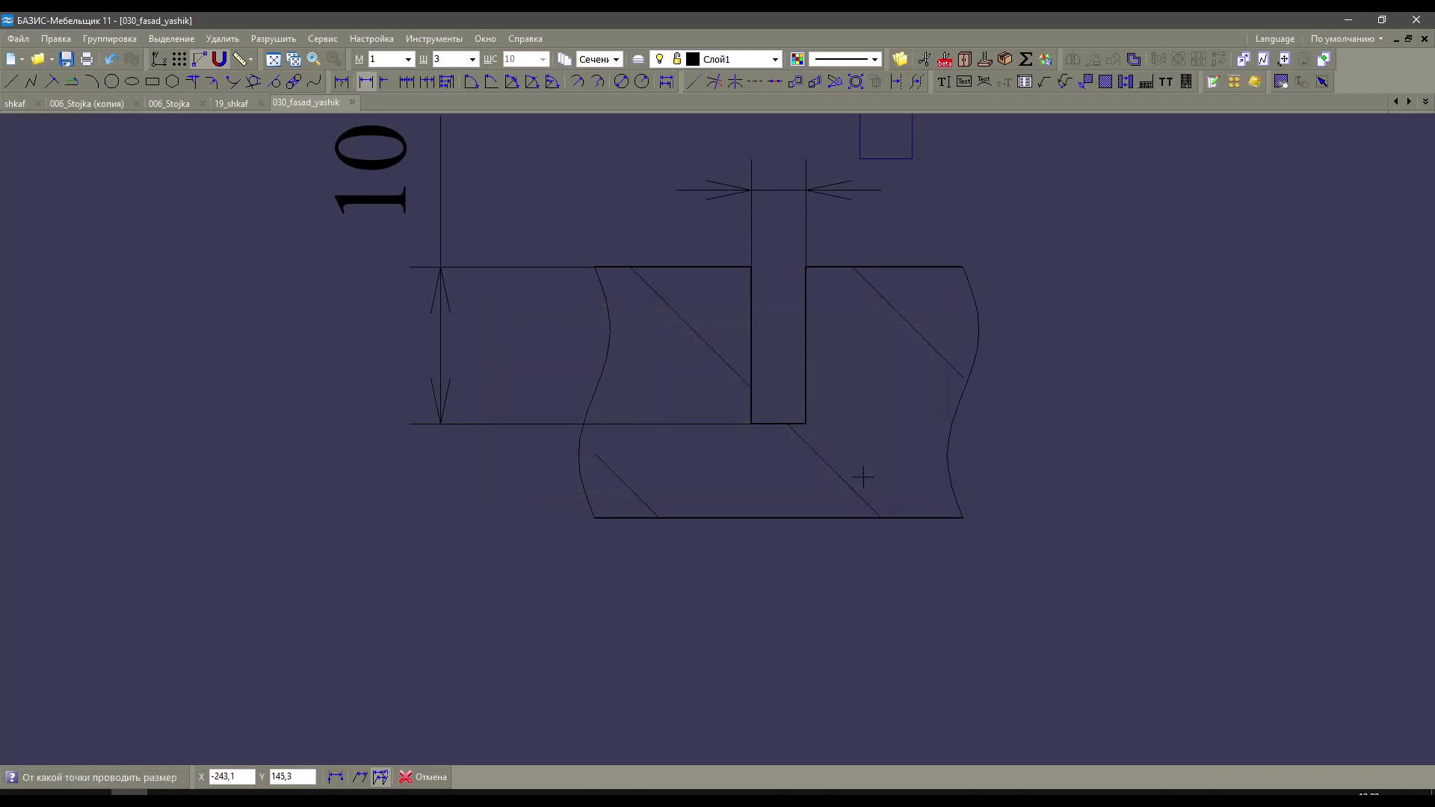
left_click(890, 163)
middle_click_drag(895, 162, 827, 300)
right_click(826, 300)
left_click(860, 318)
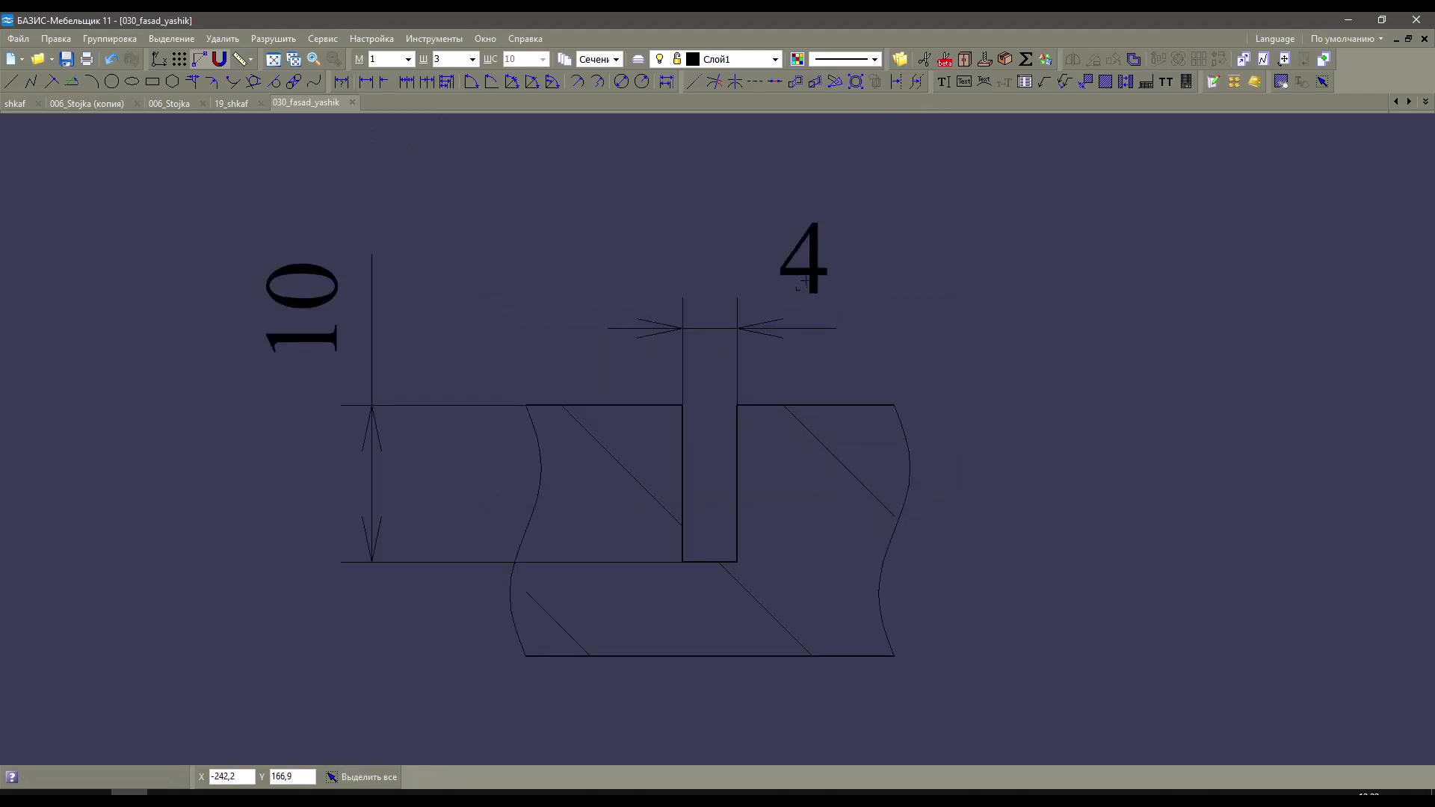
Measure the actual distance across the groove walls.
scroll(734, 379, "up", 3)
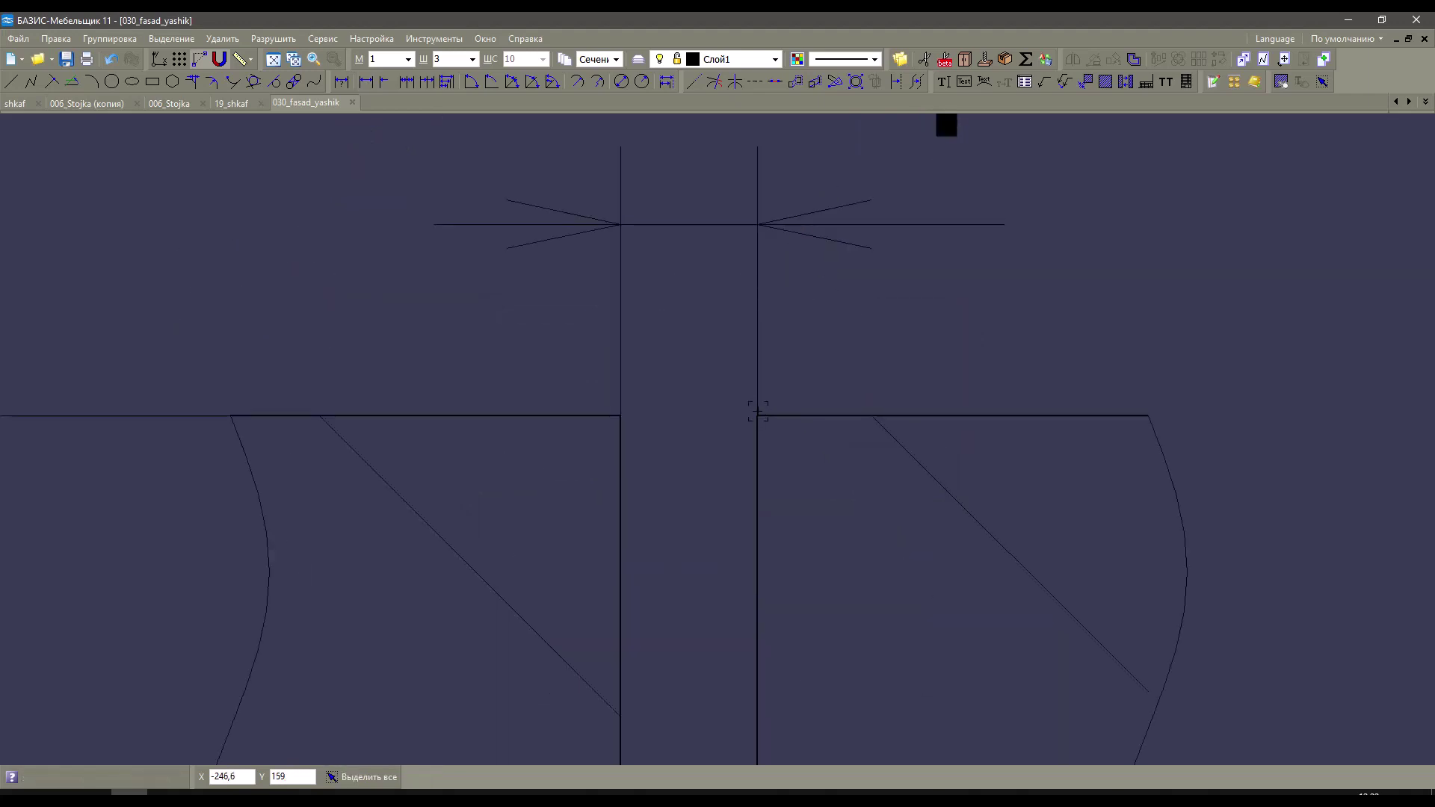
middle_click_drag(733, 358, 730, 357)
key("l")
left_click(721, 409)
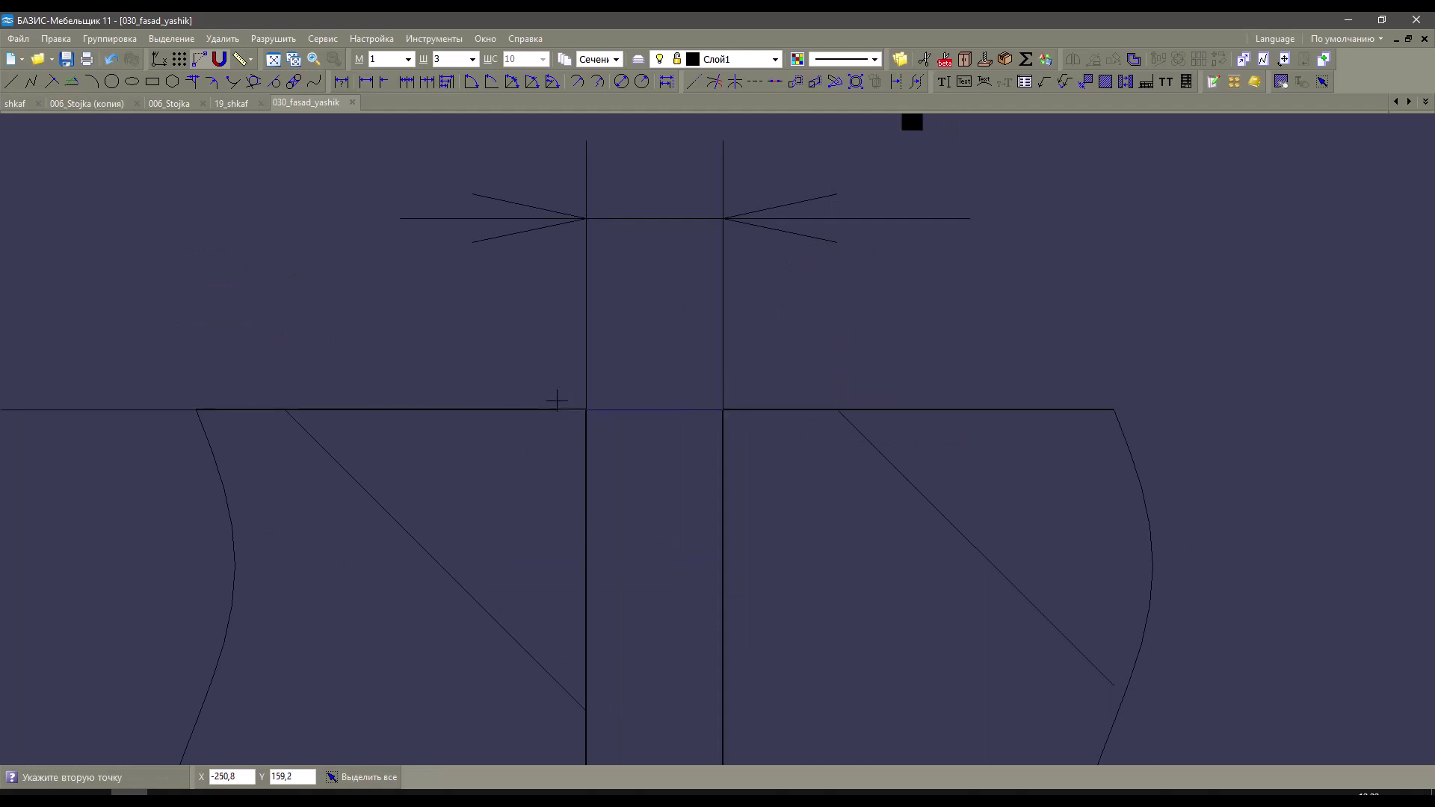
left_click(588, 411)
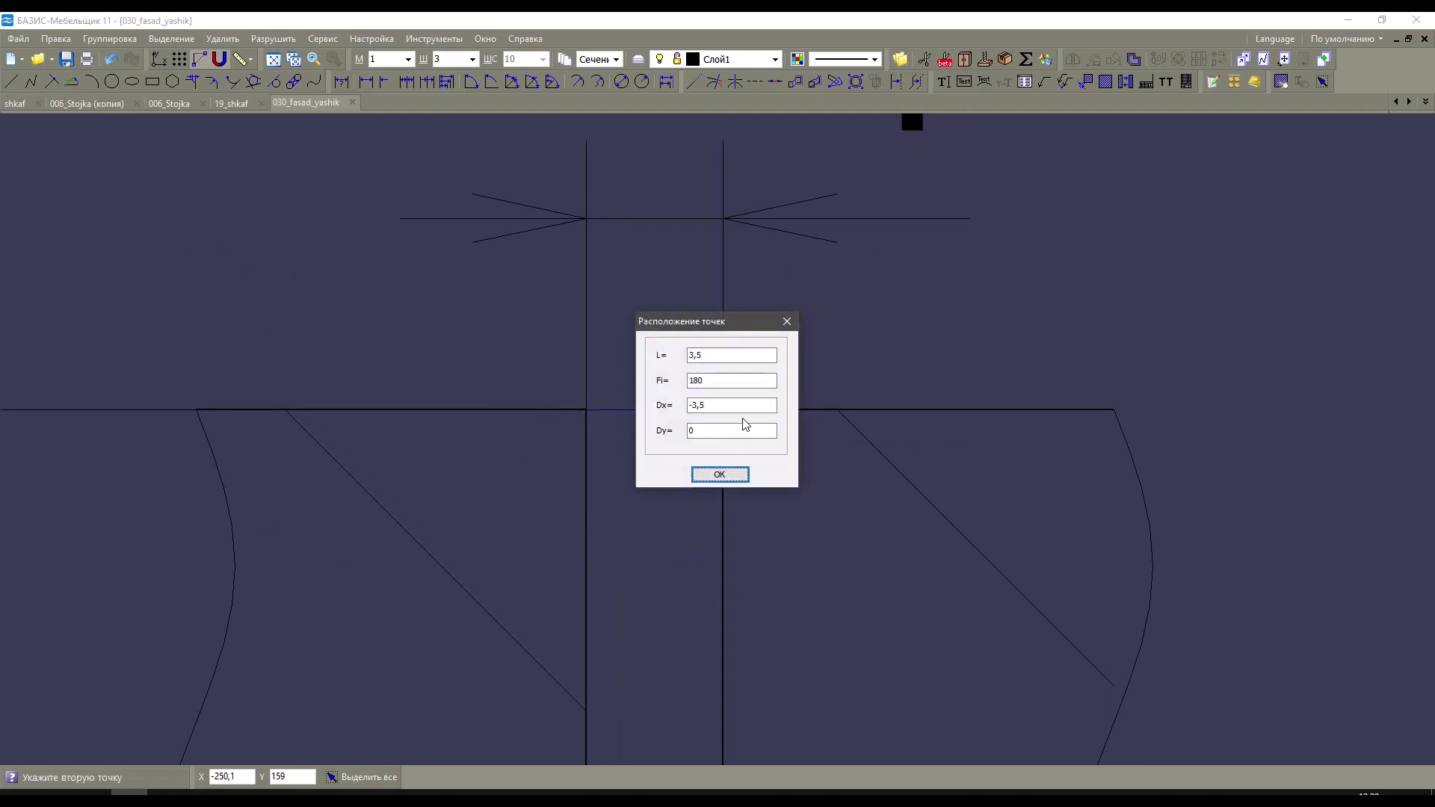
left_click(788, 321)
Correct the width dimension to 3,5 and move its text onto a leader shelf.
scroll(746, 399, "down", 3)
left_click(772, 311)
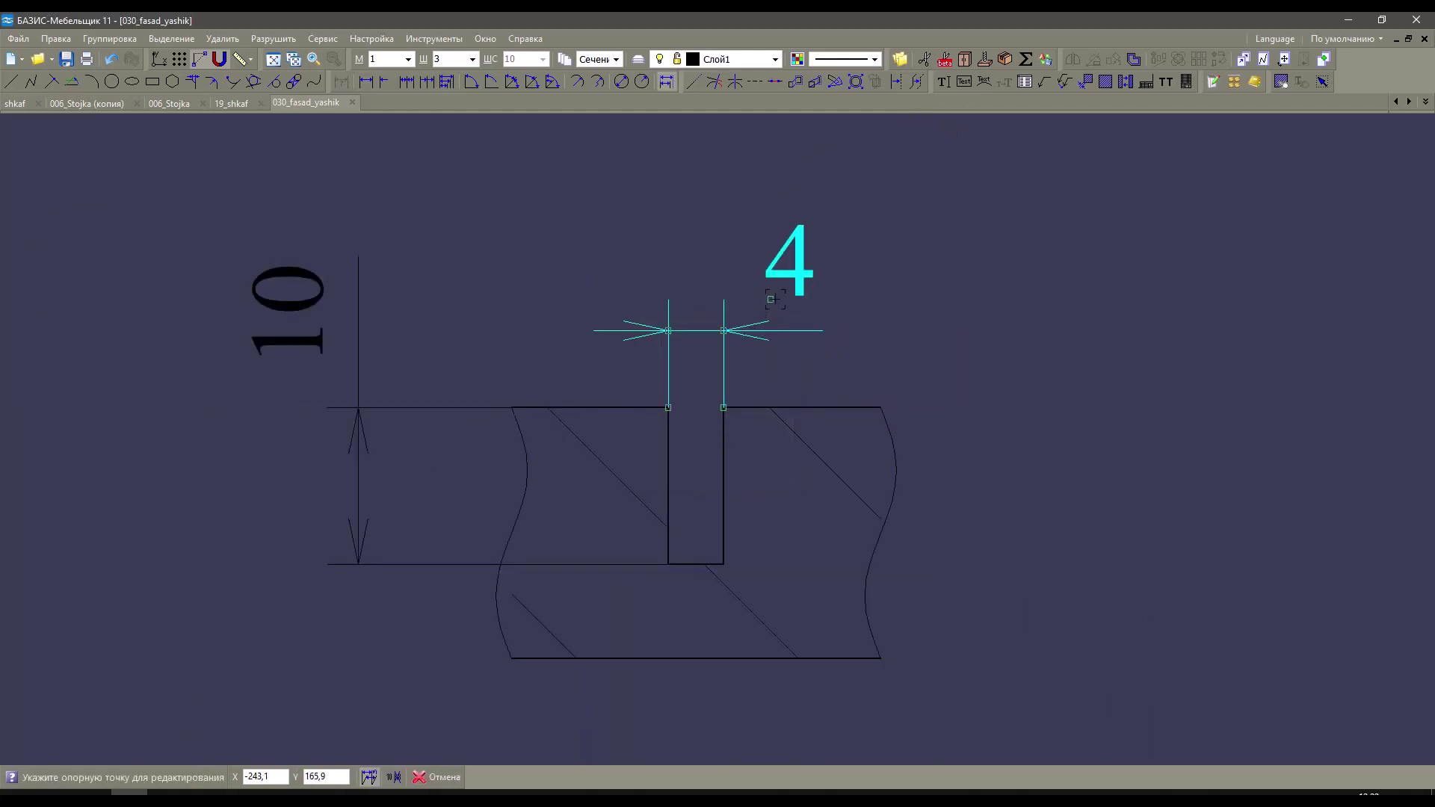
left_click(393, 777)
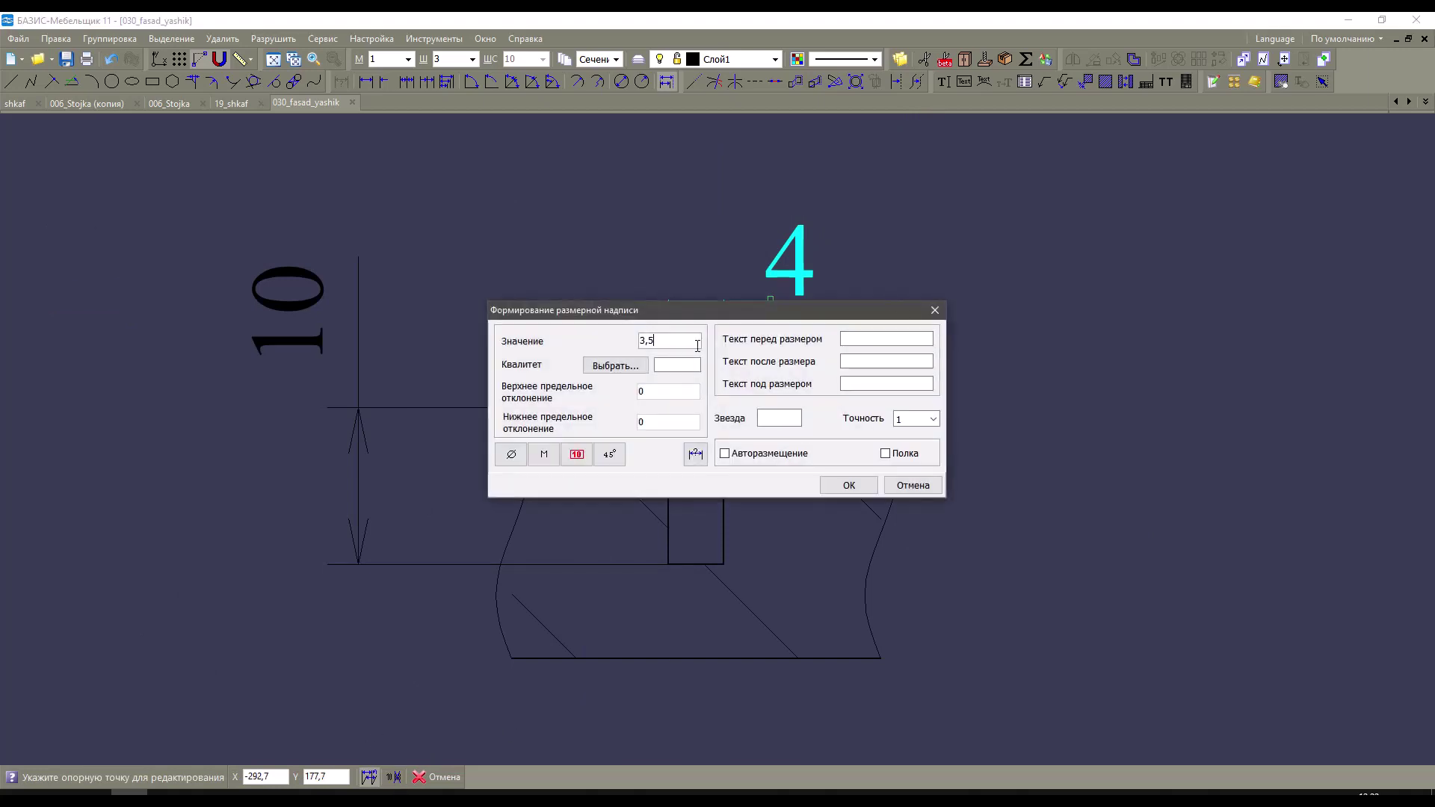
left_click(849, 486)
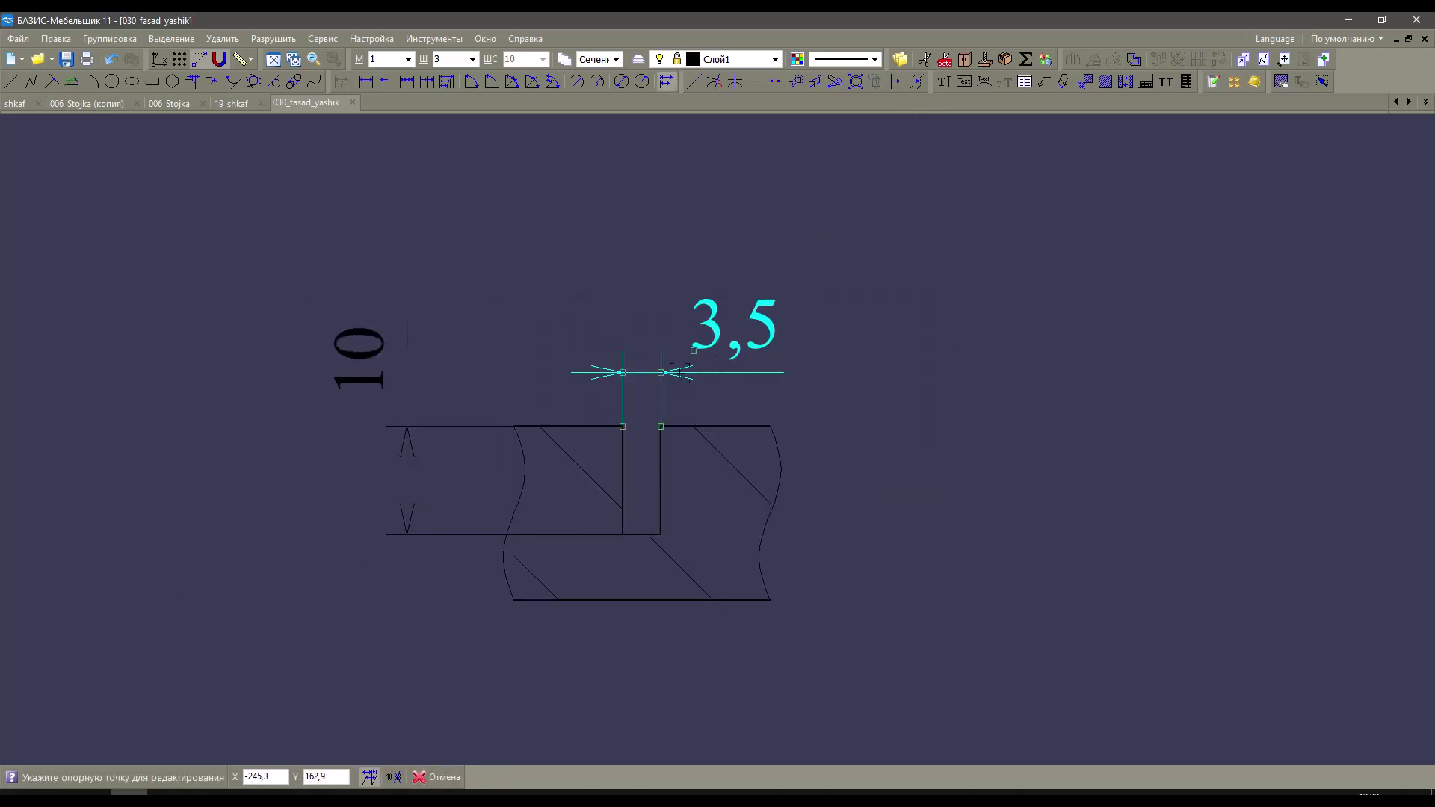
left_click(692, 351)
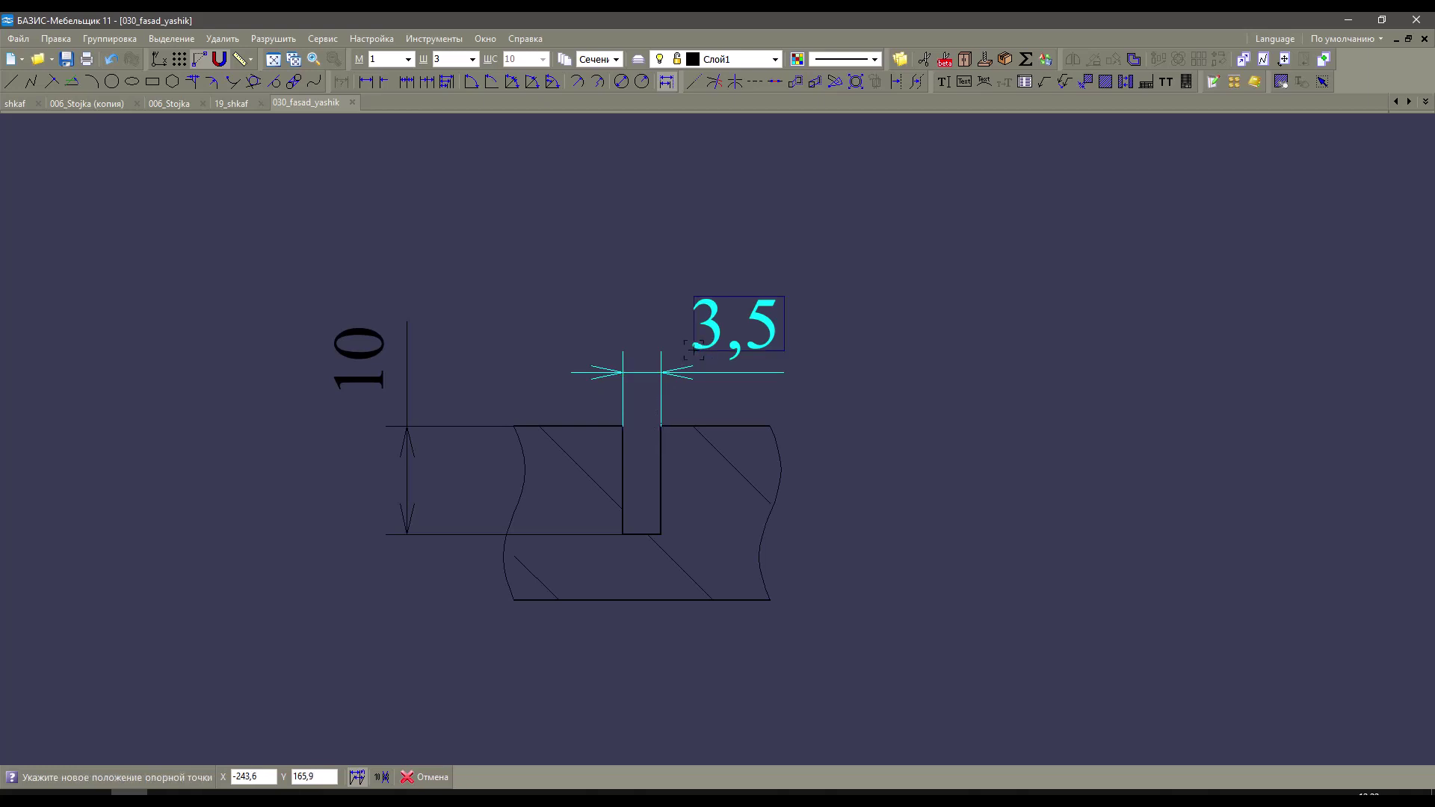
left_click(292, 351)
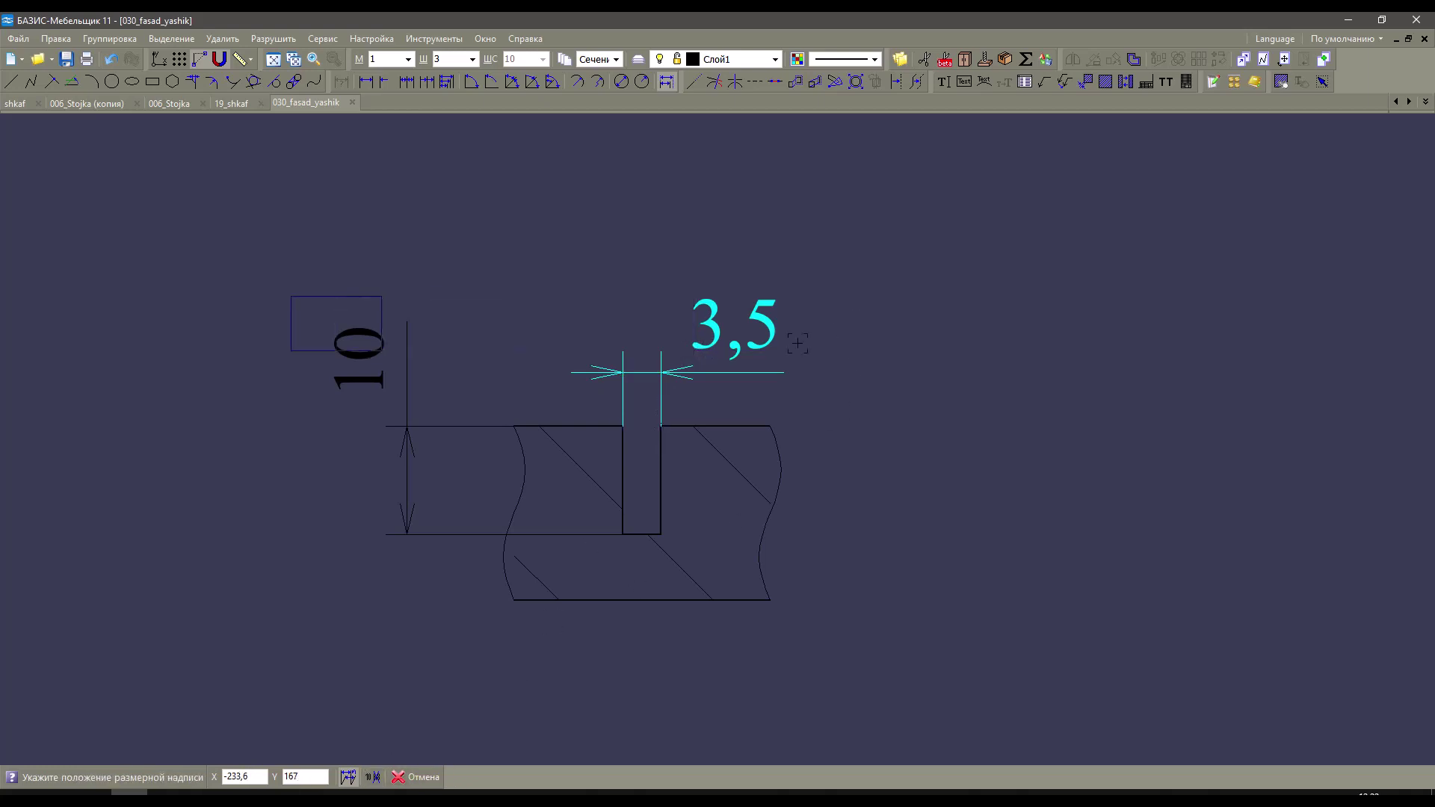
left_click(373, 777)
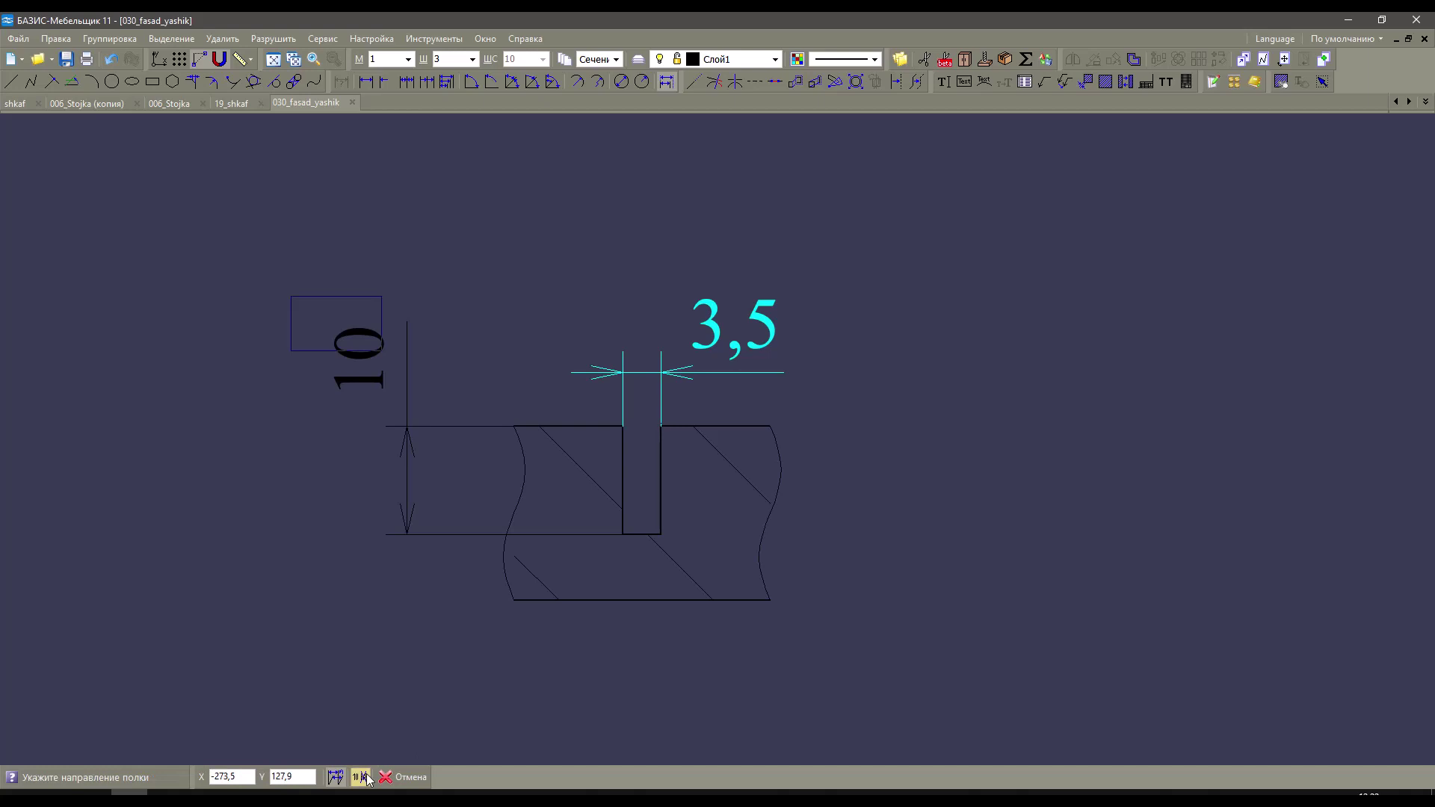
Add 'XDF' after the 3,5 value and select the whole dimensioned section.
left_click(367, 778)
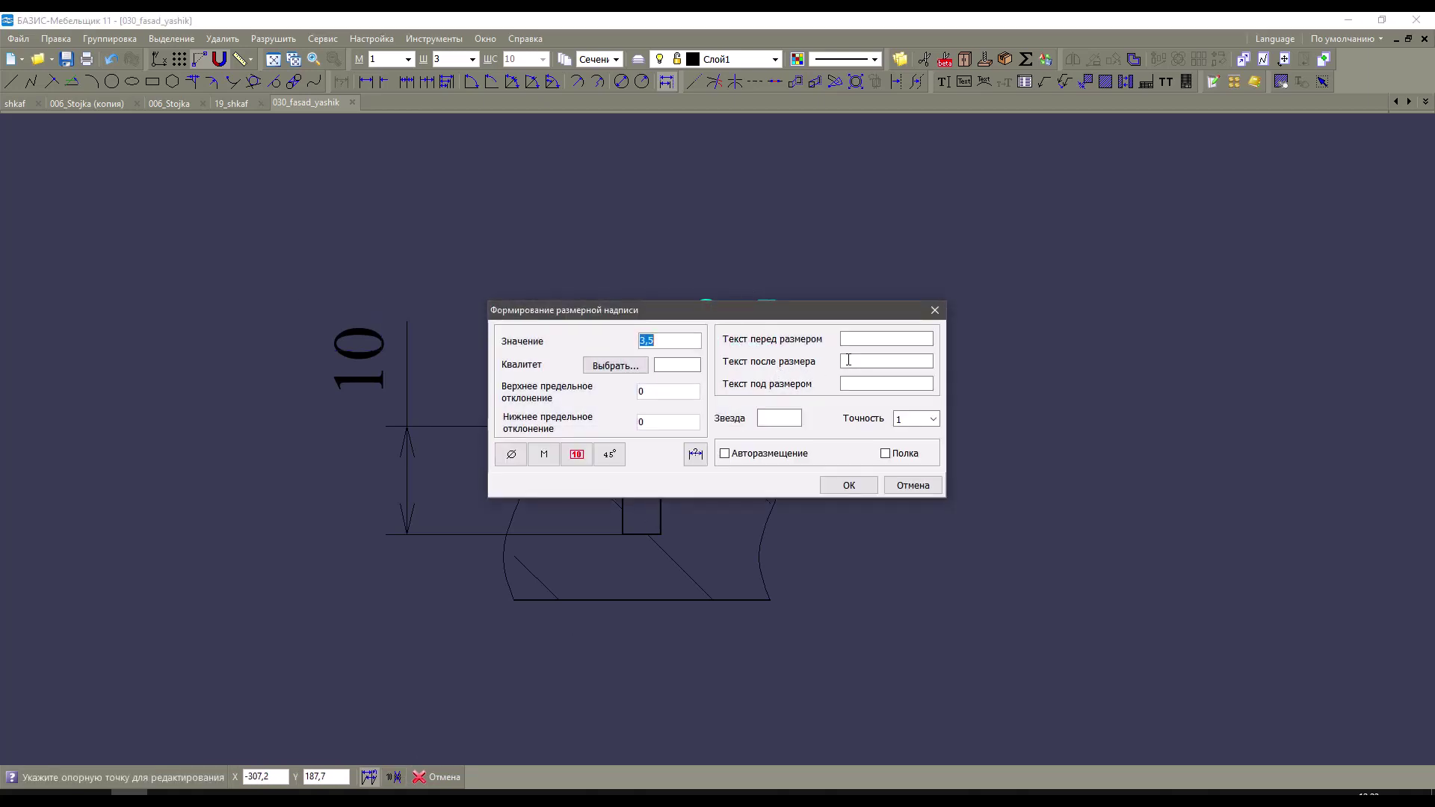
left_click(859, 362)
type("XDF")
left_click(841, 490)
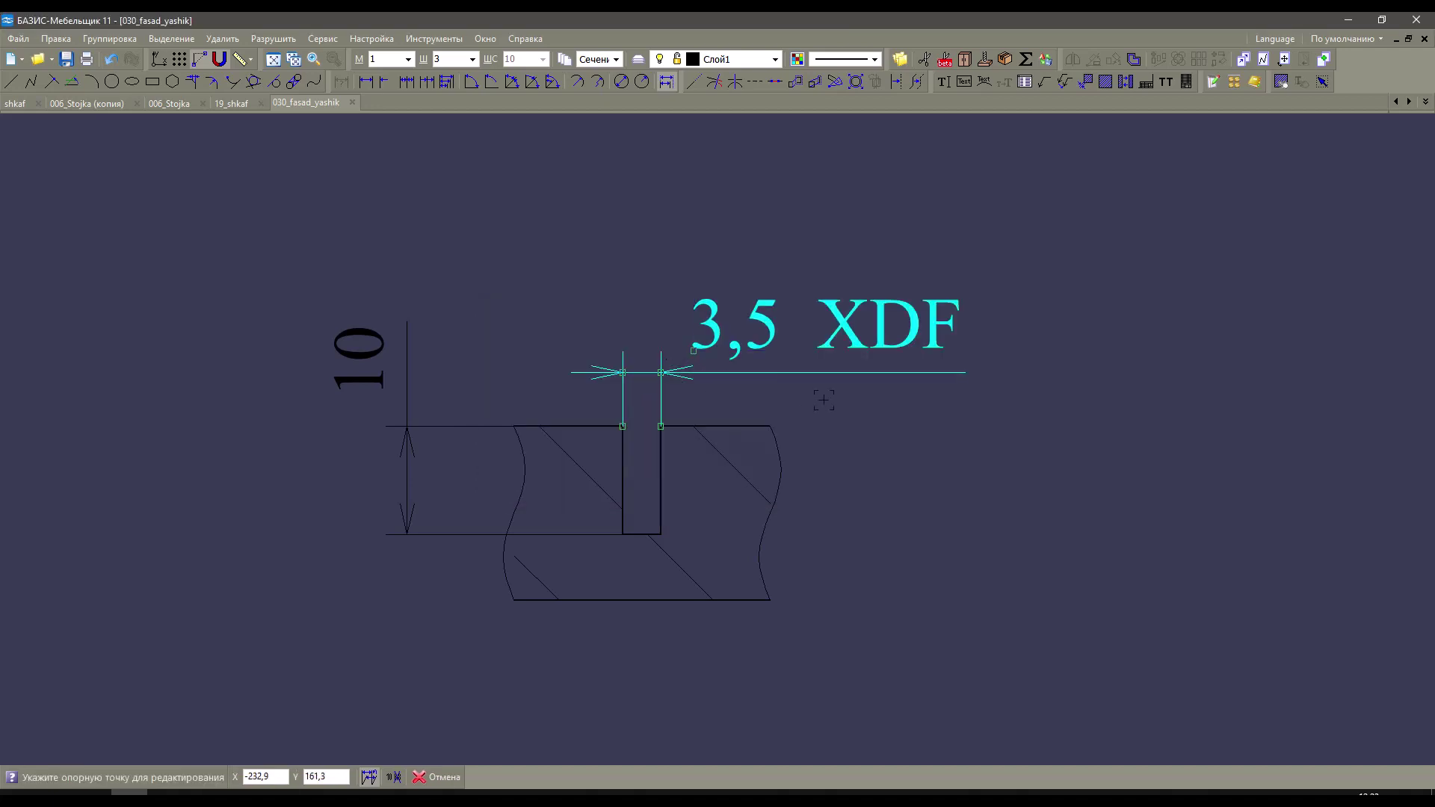
key("Escape")
scroll(860, 395, "down", 4)
scroll(755, 454, "up", 2)
mouse_move(448, 227)
left_mouse_down()
mouse_move(1200, 673)
mouse_move(1196, 643)
left_mouse_up()
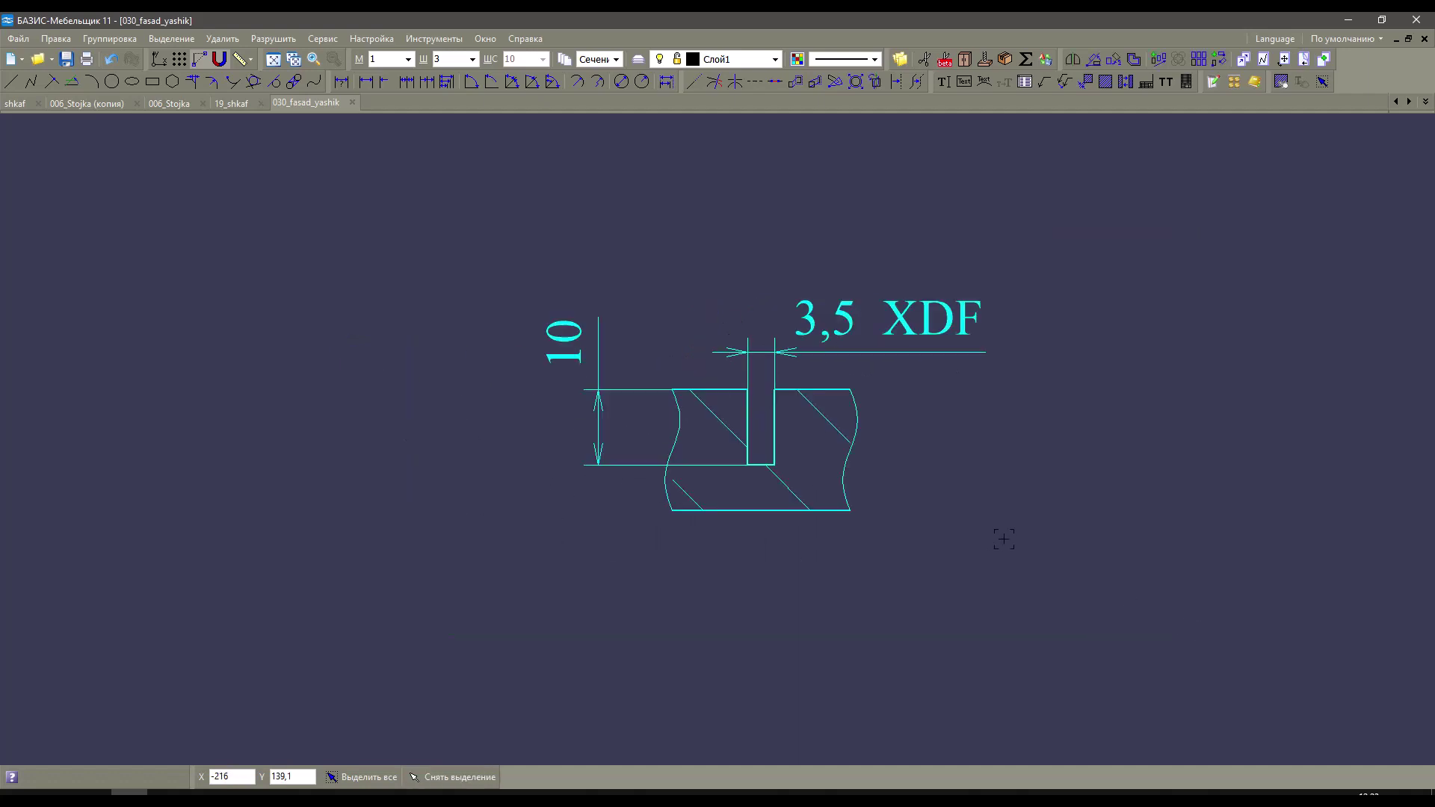
Save the selection as fragment xdf with a lower-left base point, then return to shkaf.
left_click(19, 38)
left_click(70, 153)
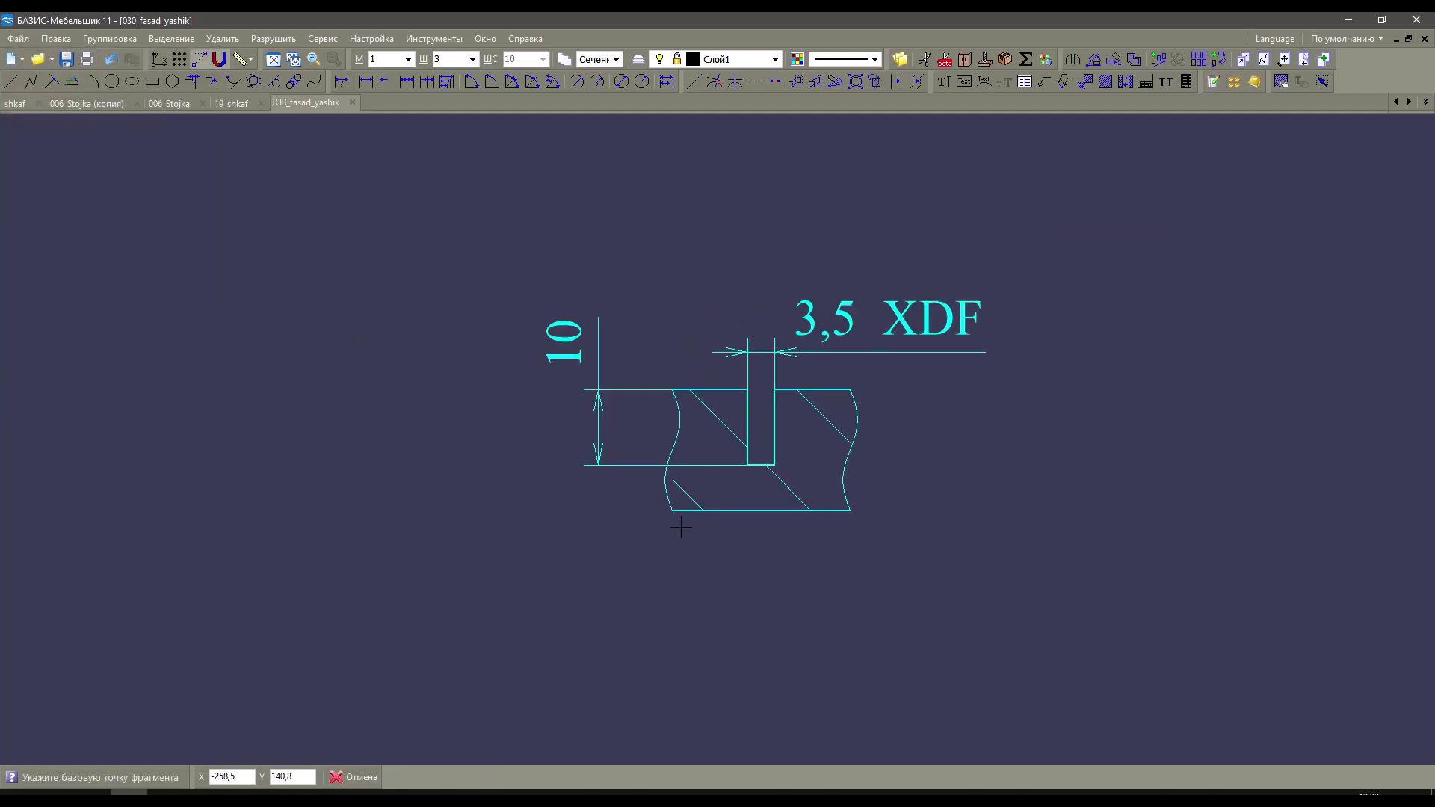
left_click(672, 511)
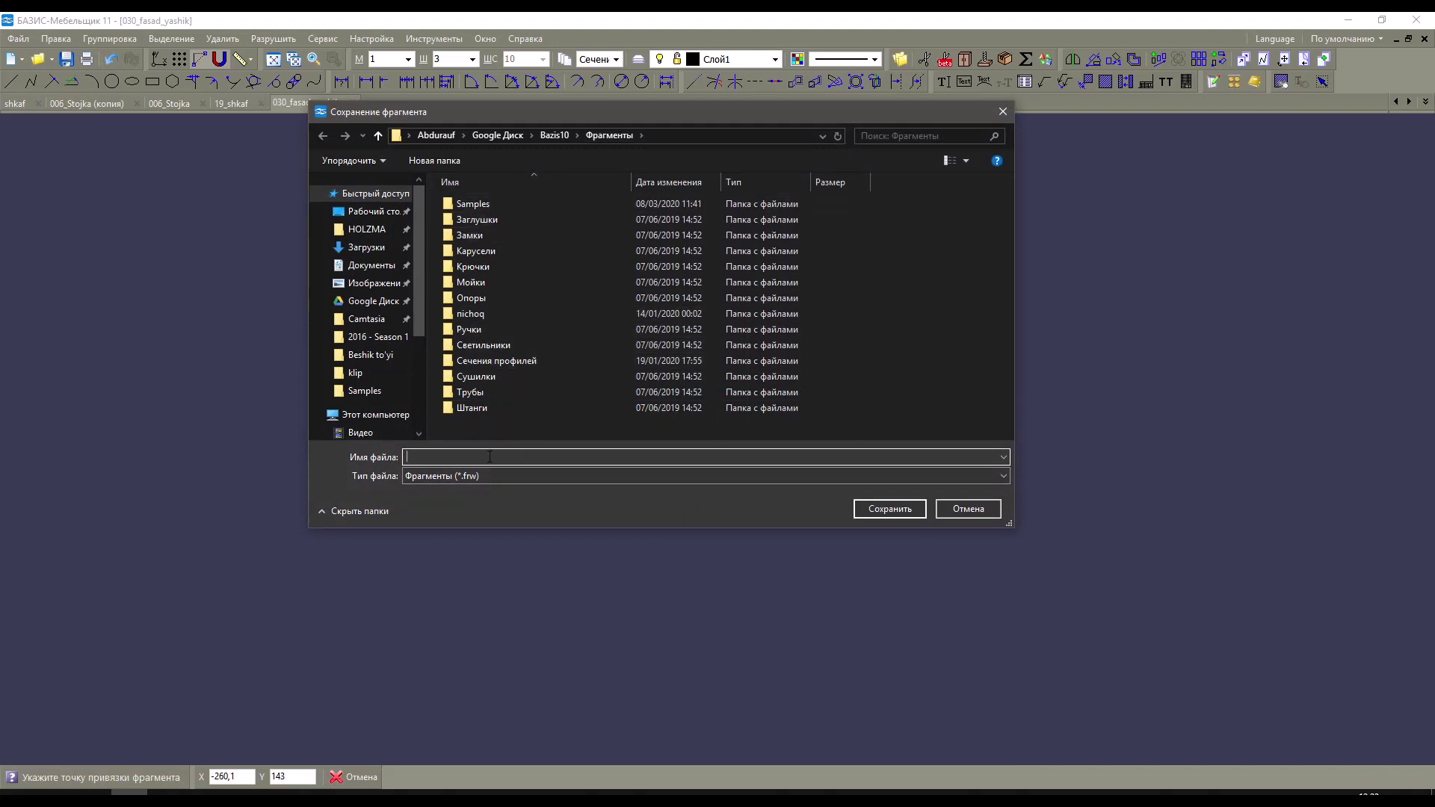
key("Return")
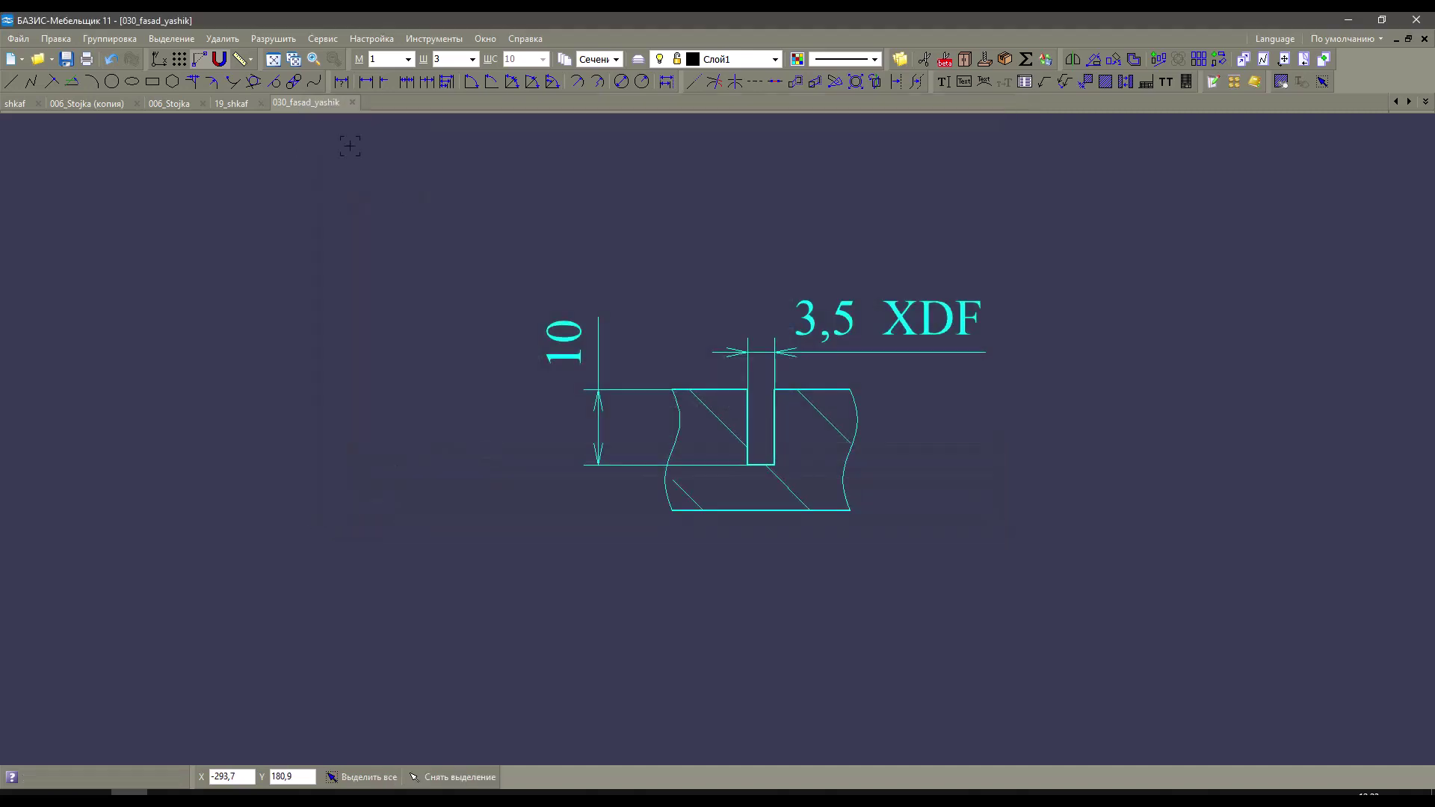
left_click(222, 102)
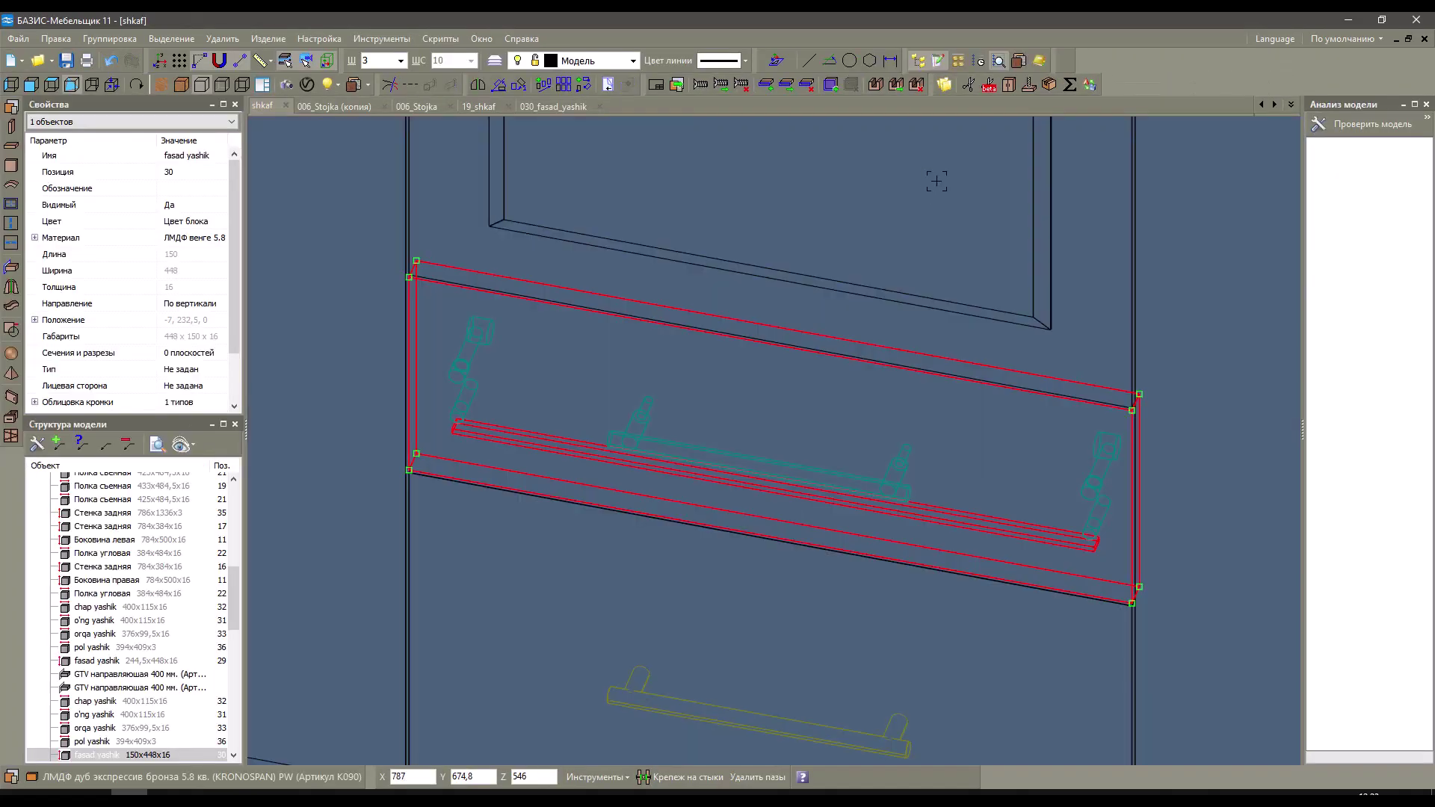
For the drawer front, enable groove designations and assign the xdf fragment to Паз для ХДФ.
left_click(657, 83)
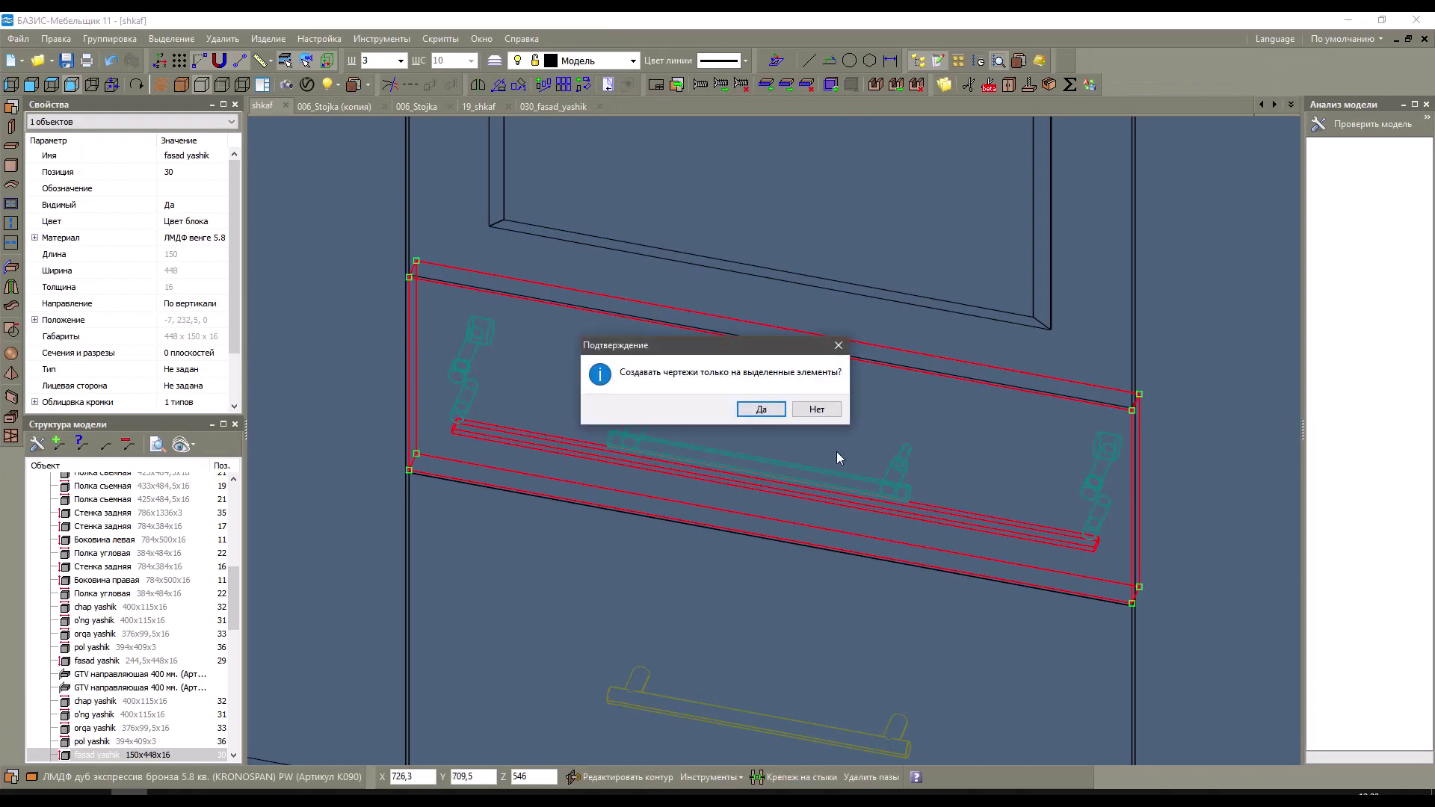
left_click(762, 410)
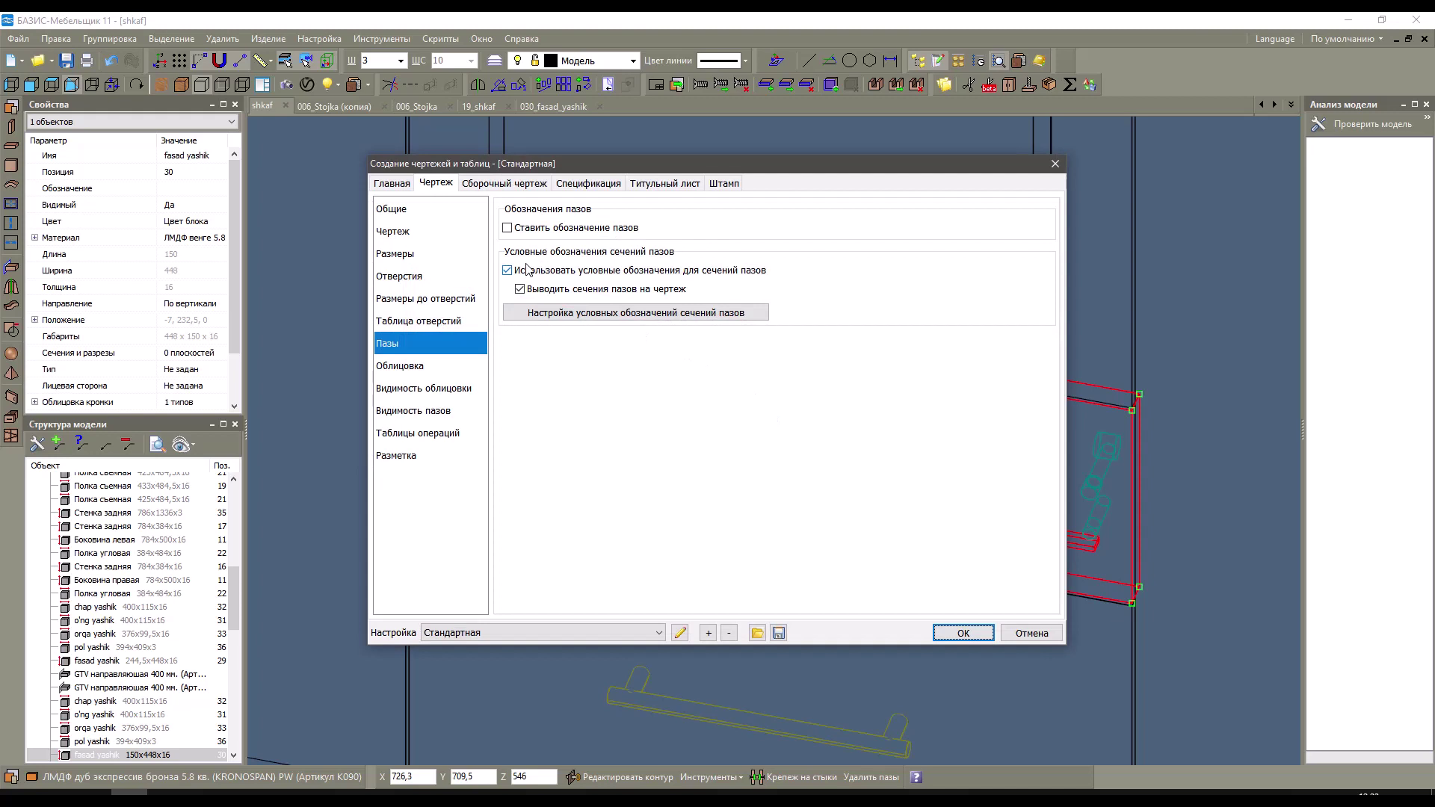
left_click(508, 228)
left_click(571, 314)
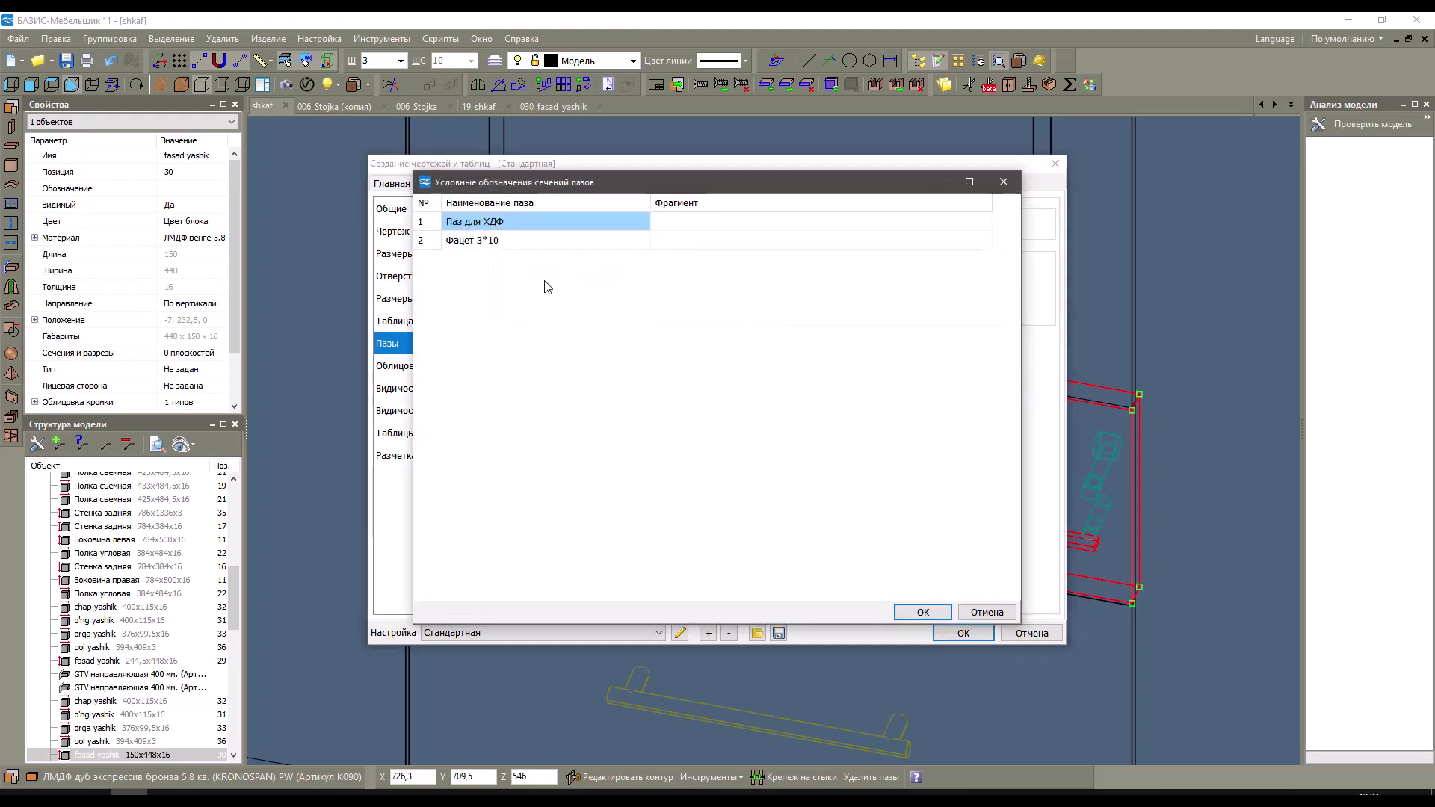
left_click(706, 221)
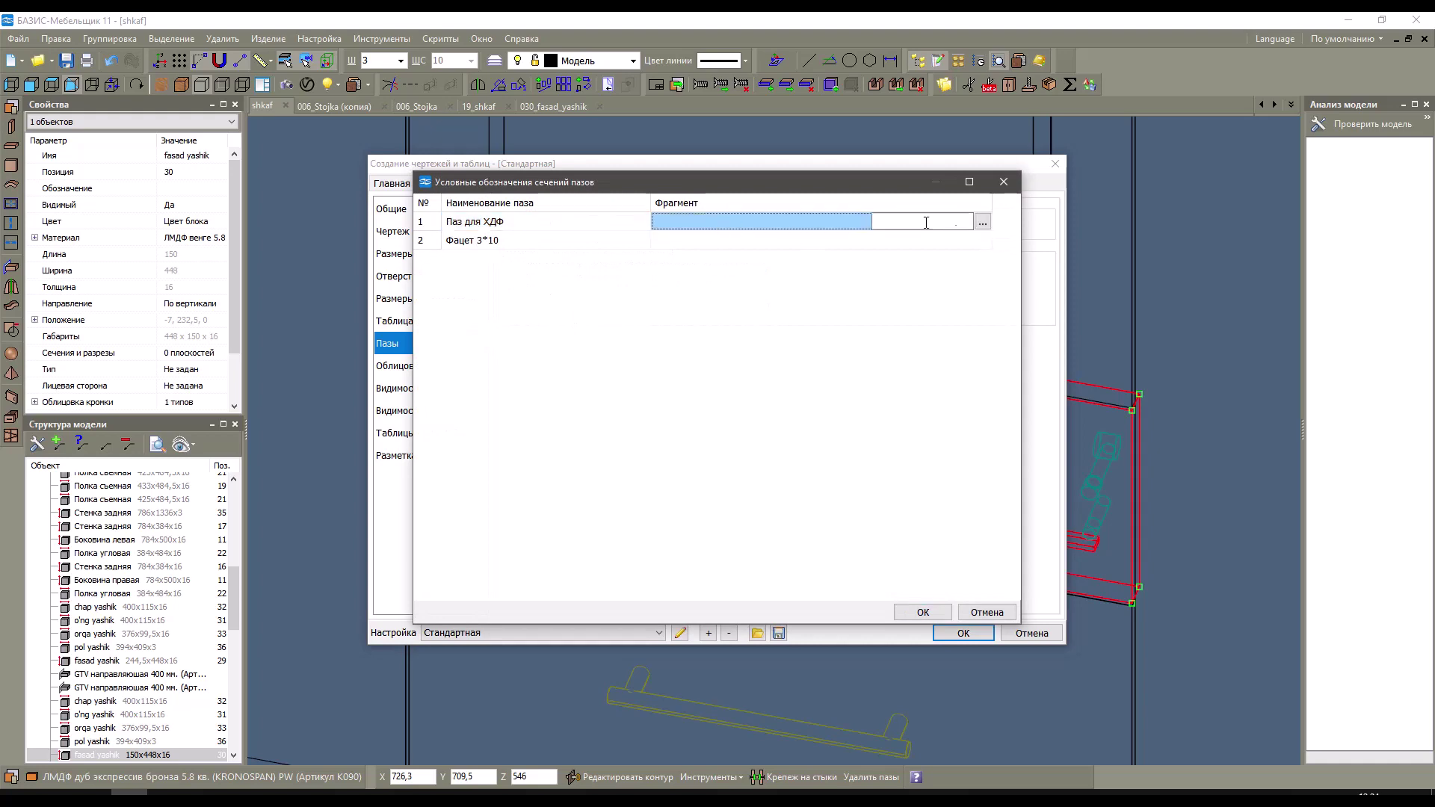
left_click(984, 225)
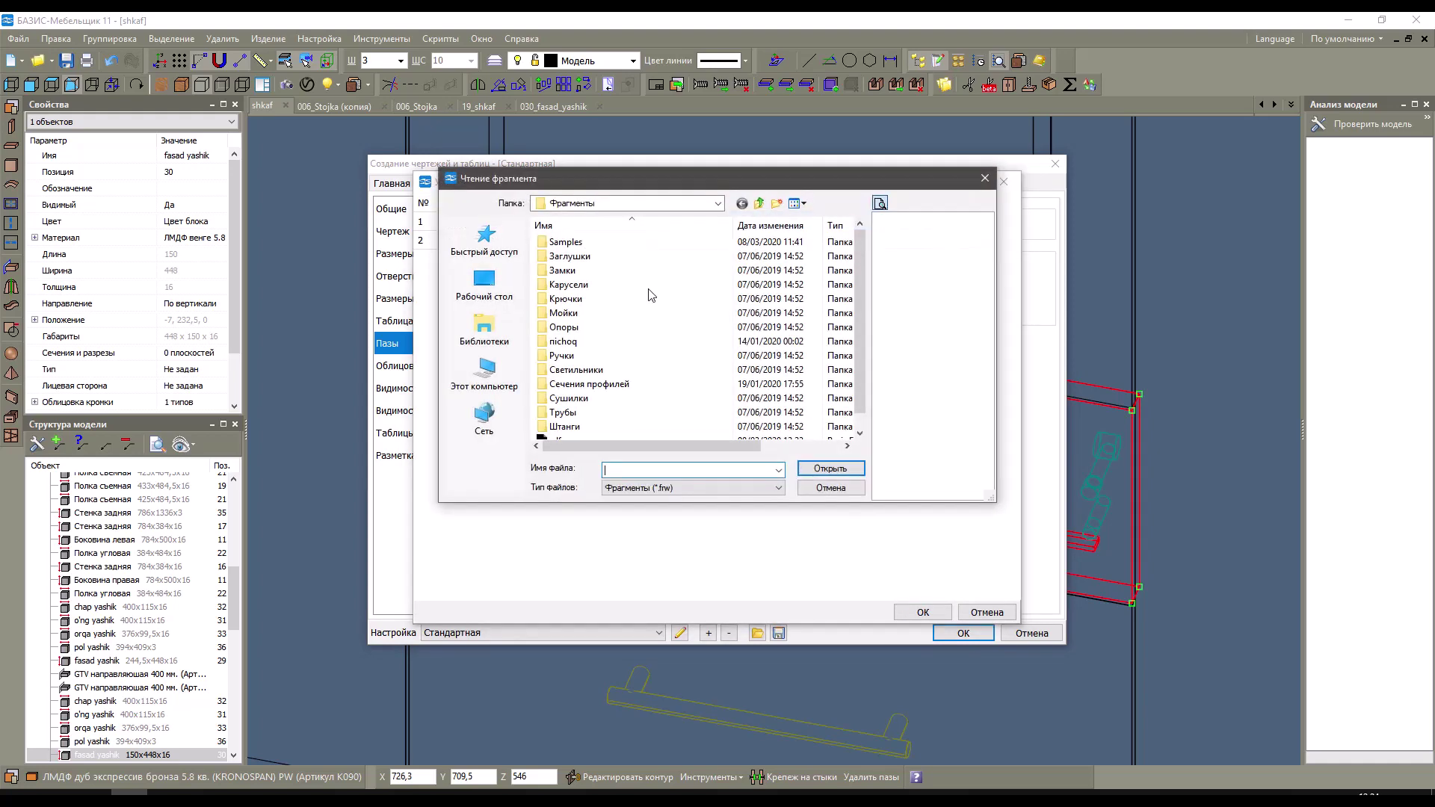
scroll(577, 432, "down", 1)
double_click(577, 428)
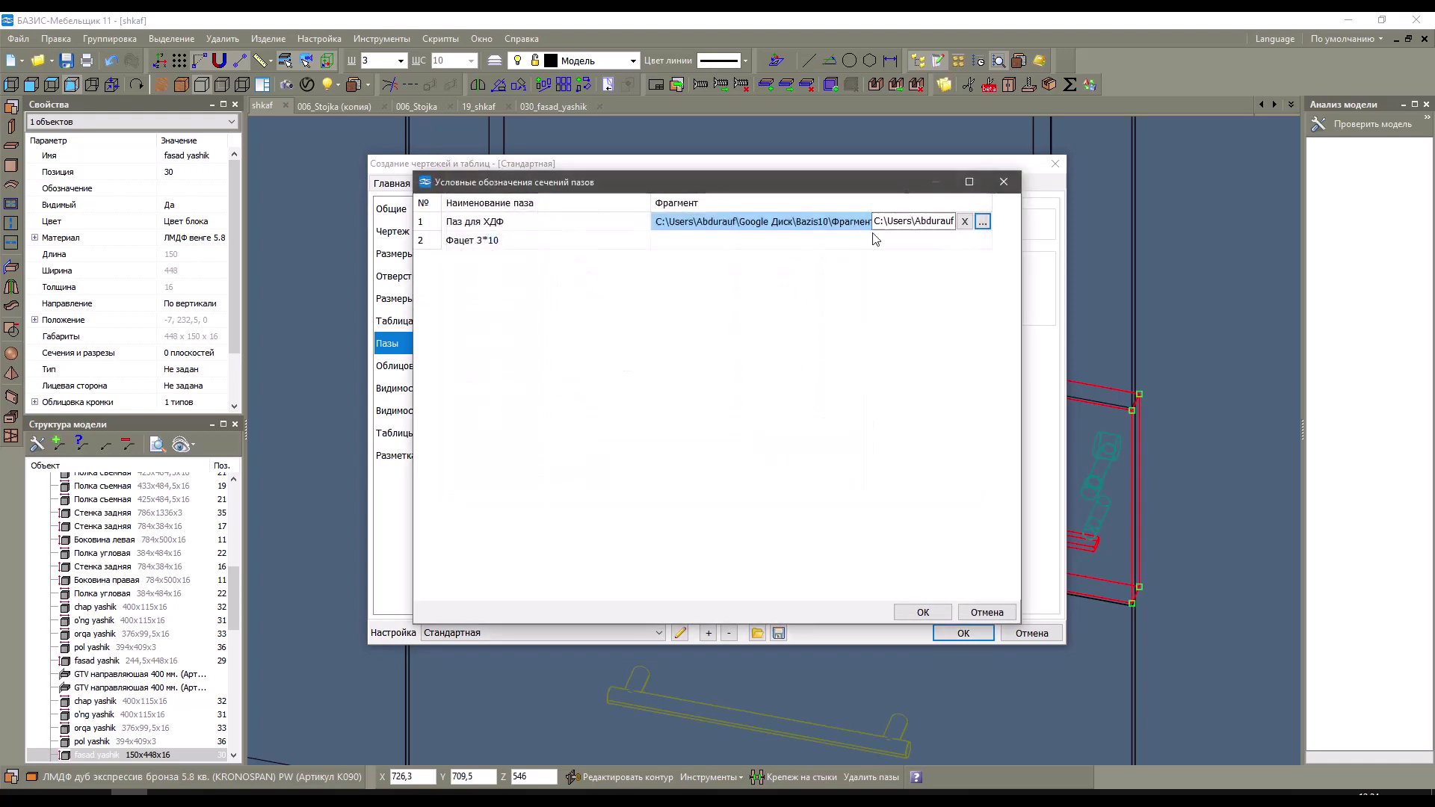
left_click(920, 610)
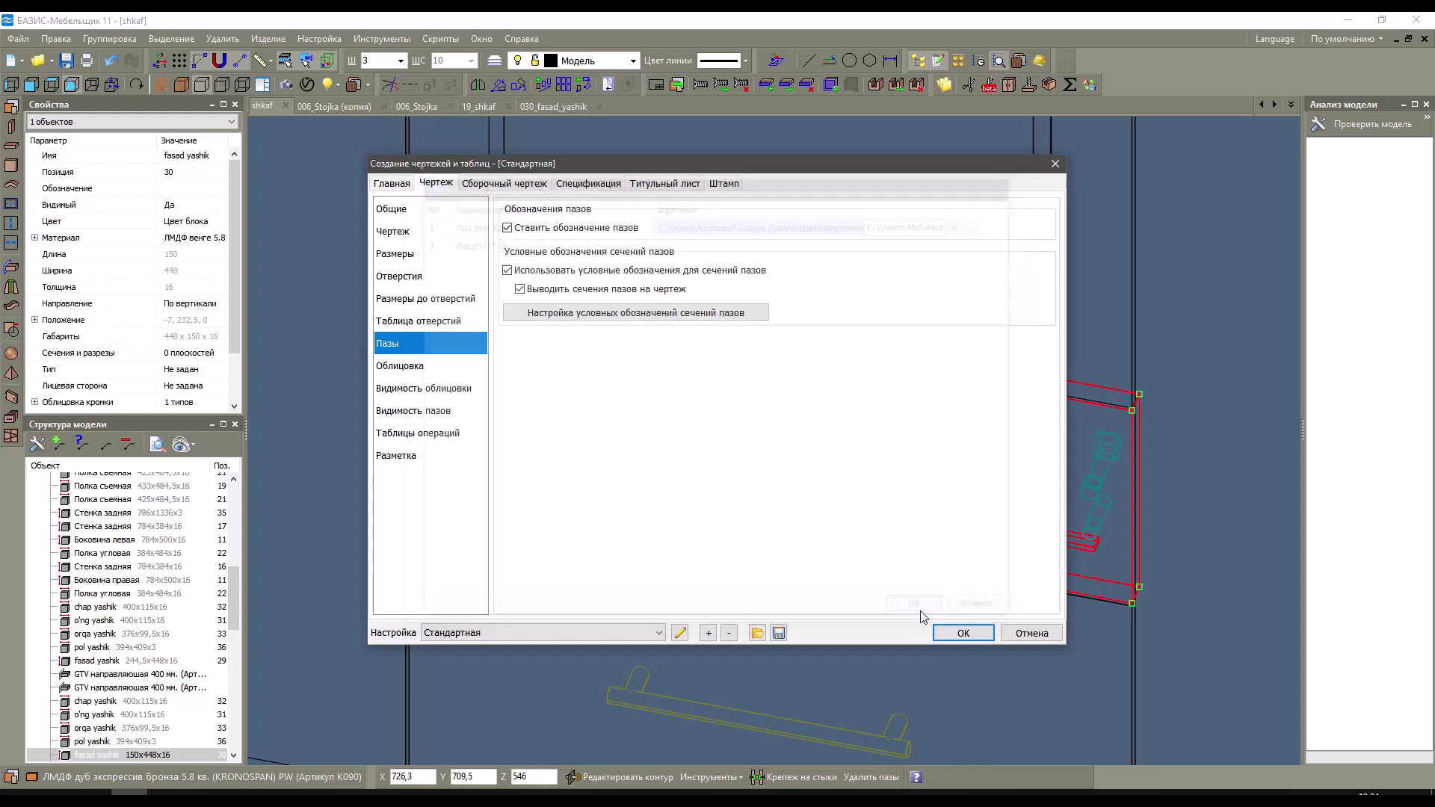
Generate the drawing, replacing the existing fasad yashik sheet.
left_click(957, 635)
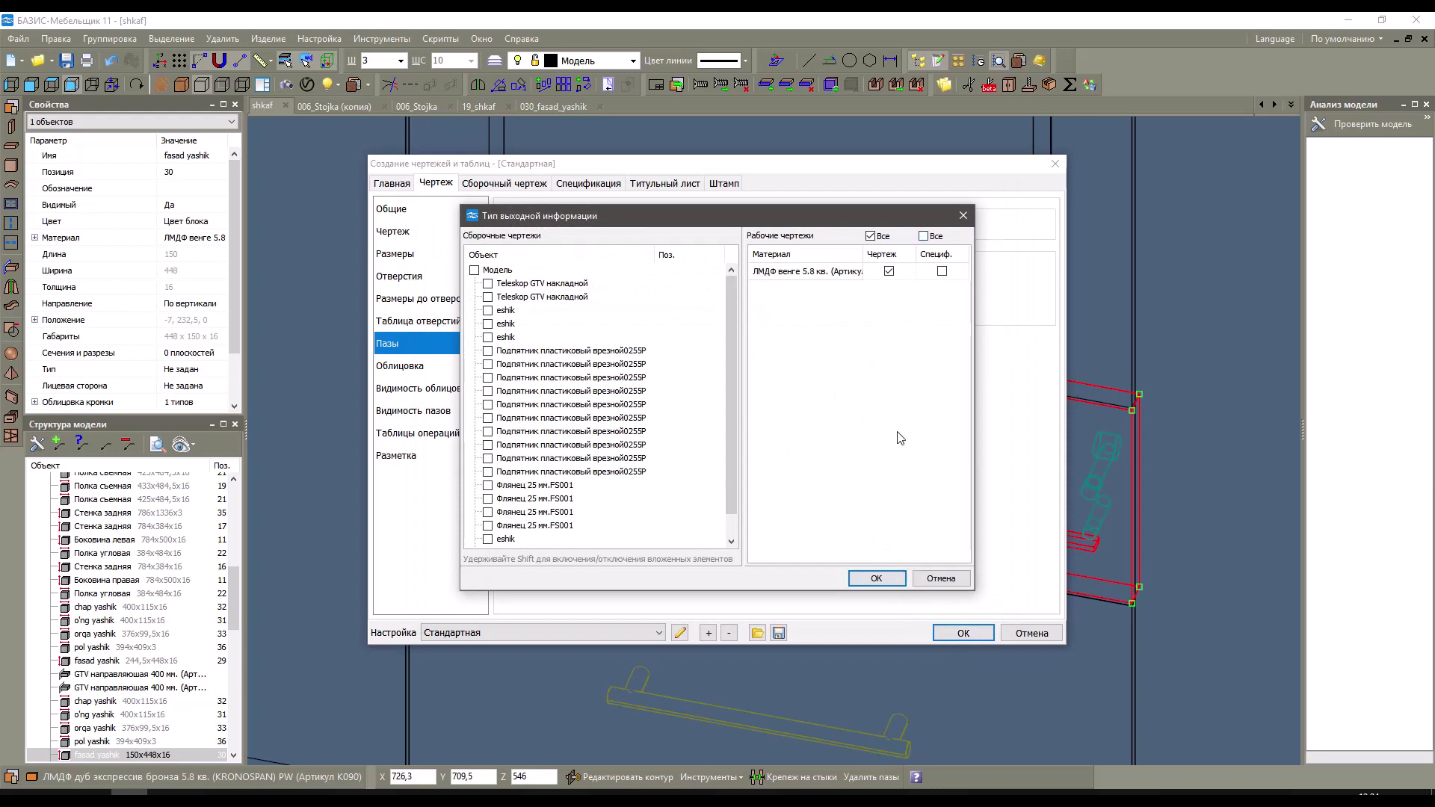
left_click(876, 578)
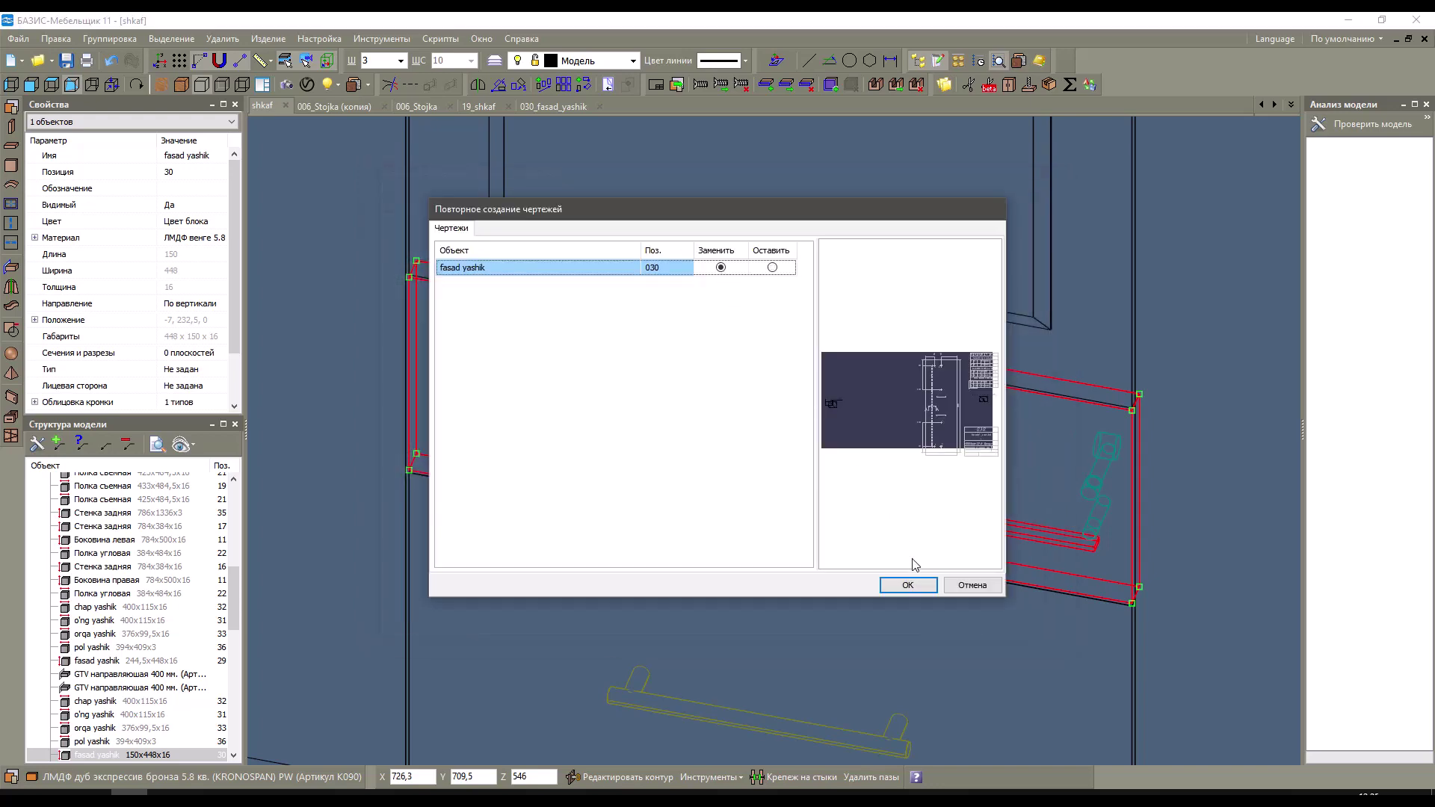
left_click(908, 584)
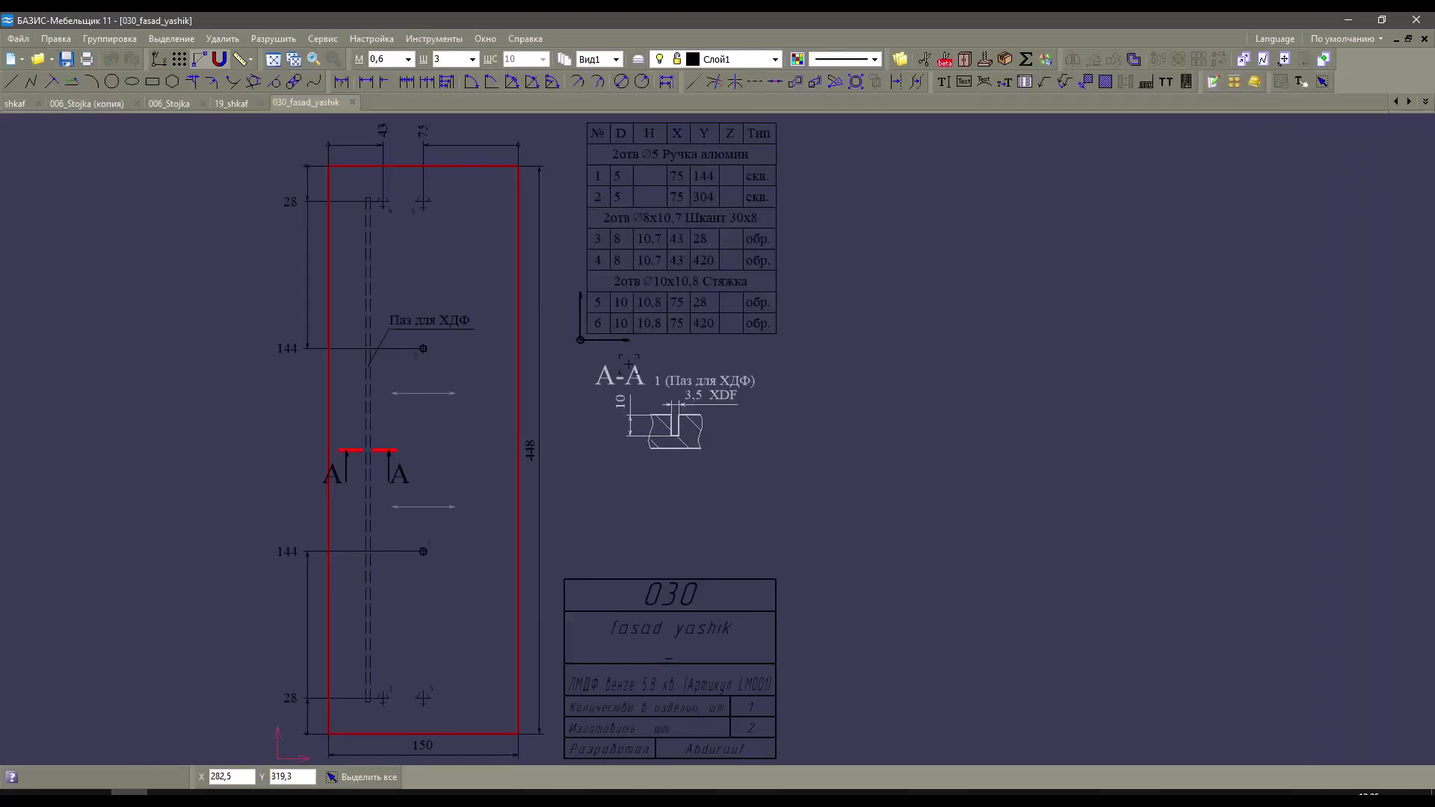
Check the hole table and A-A section on 030_fasad_yashik, then switch to shkaf.
mouse_move(629, 361)
middle_mouse_down()
mouse_move(689, 329)
mouse_move(741, 377)
middle_mouse_up()
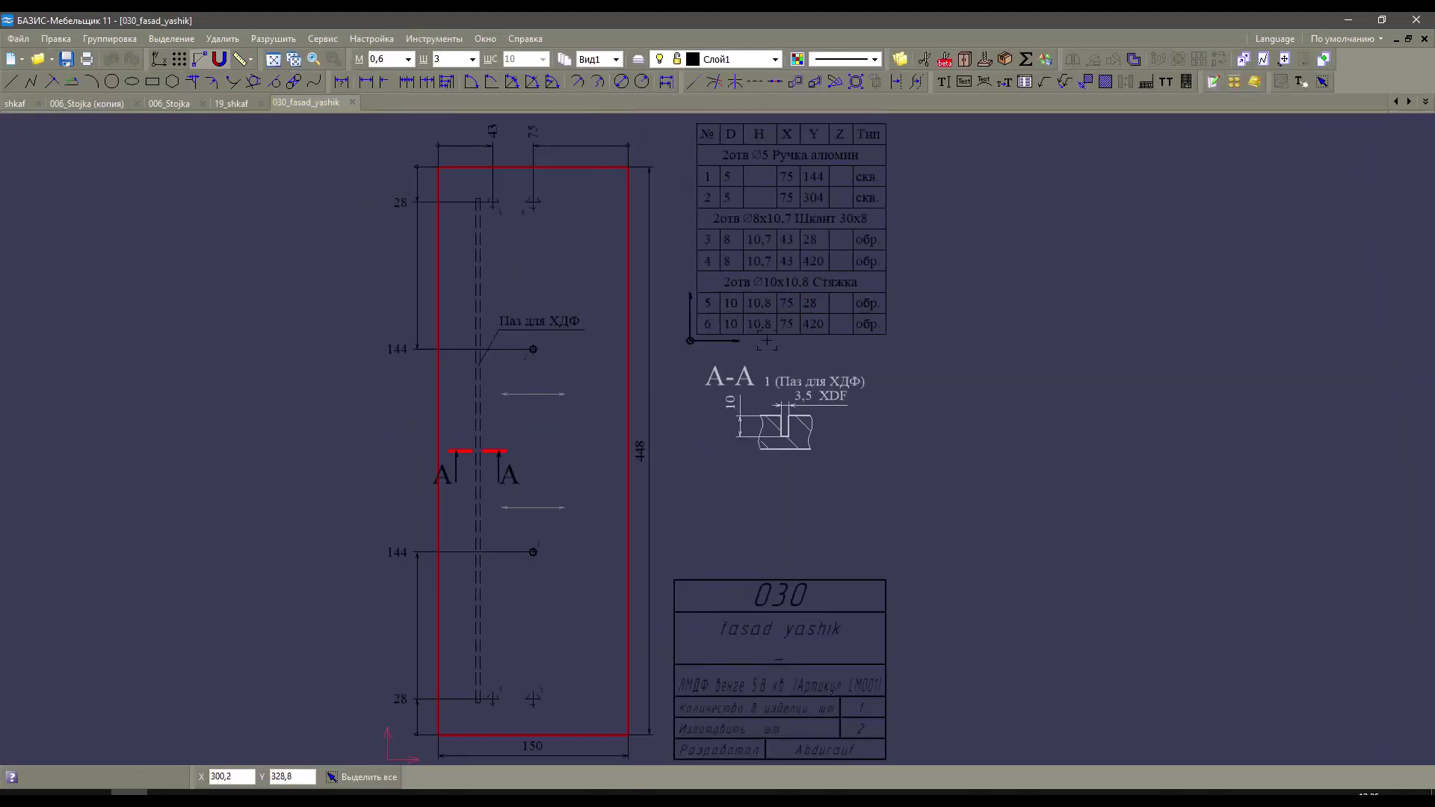
scroll(784, 408, "up", 5)
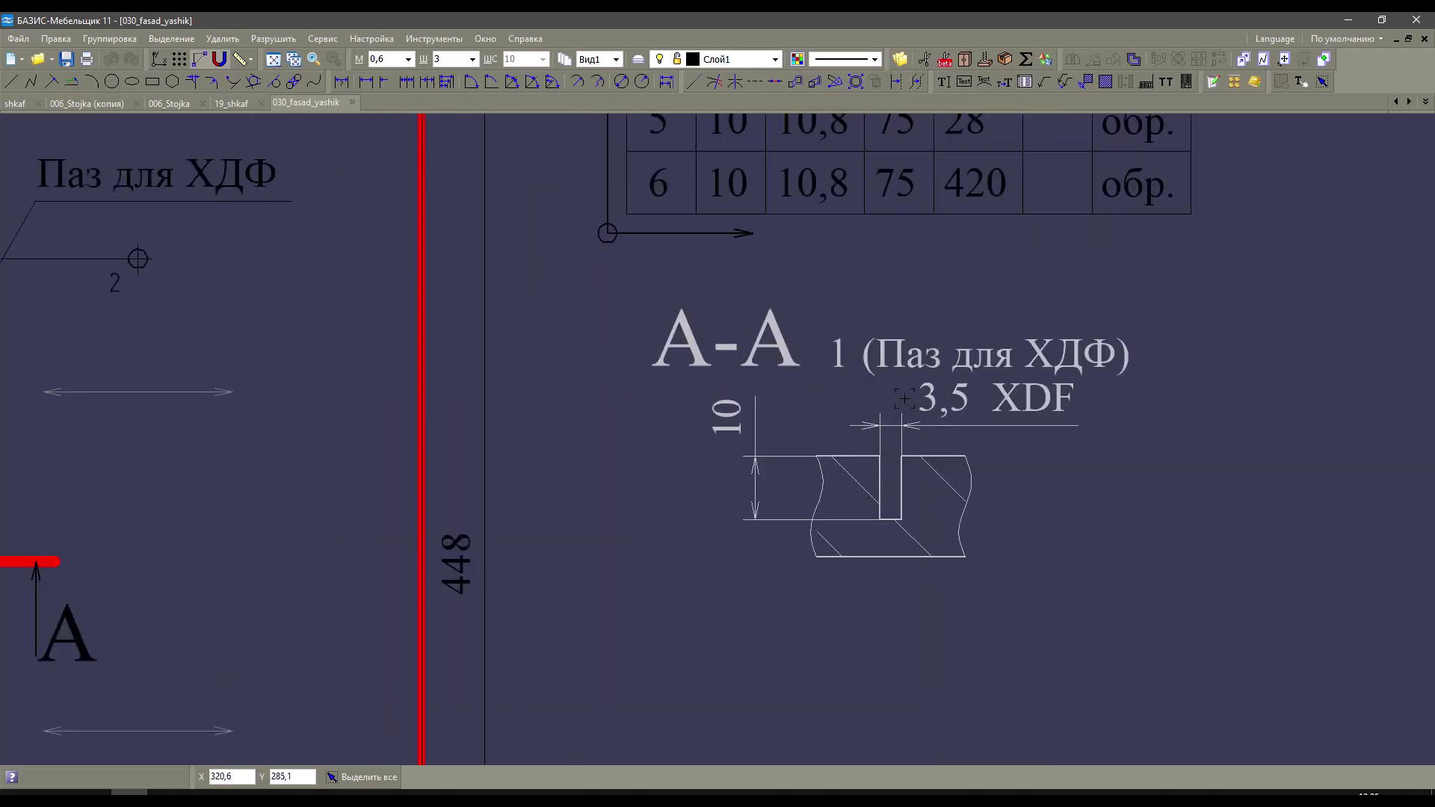
scroll(881, 387, "down", 3)
mouse_move(794, 478)
middle_mouse_down()
mouse_move(931, 309)
mouse_move(913, 253)
mouse_move(793, 325)
mouse_move(769, 400)
mouse_move(770, 508)
middle_mouse_up()
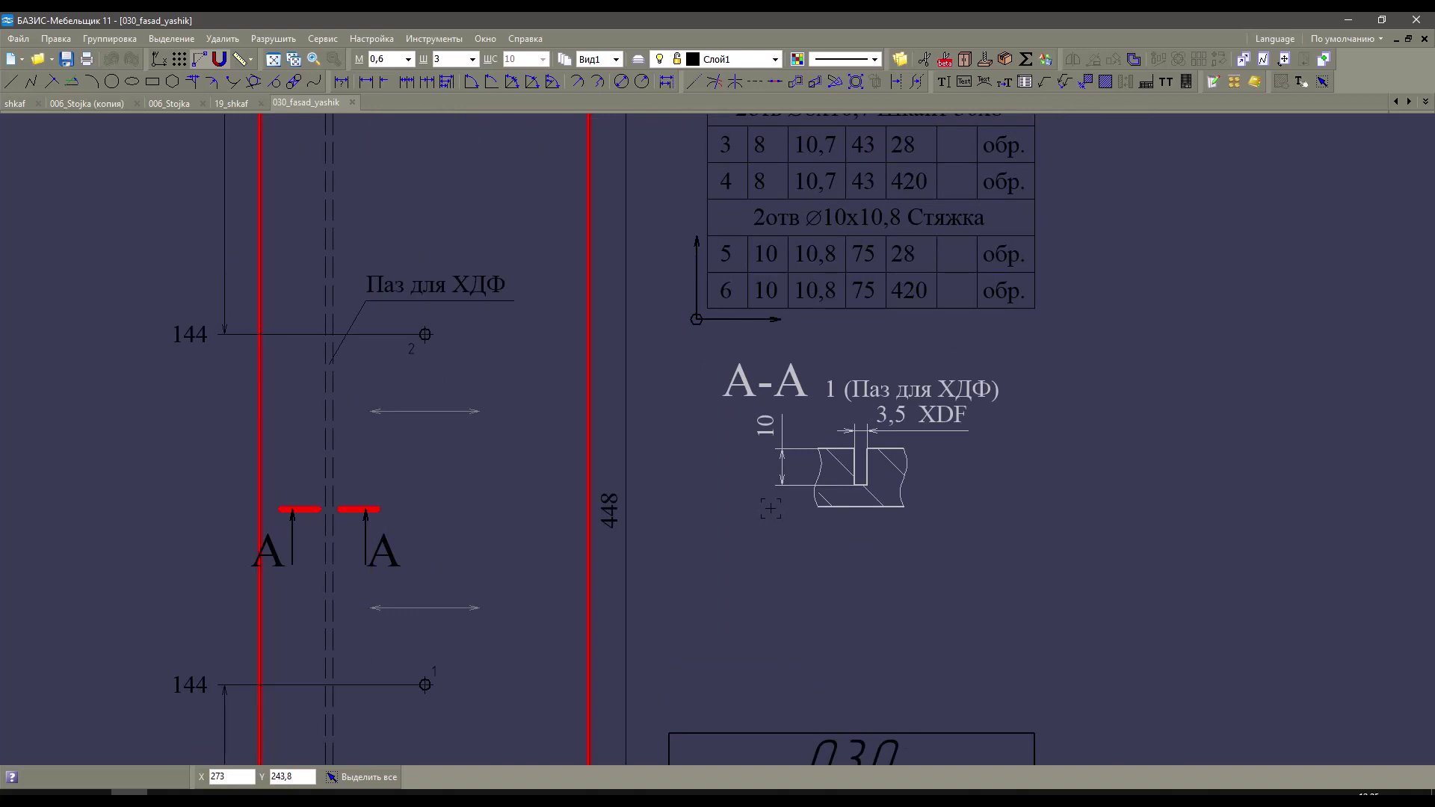
middle_click_drag(656, 286, 726, 513)
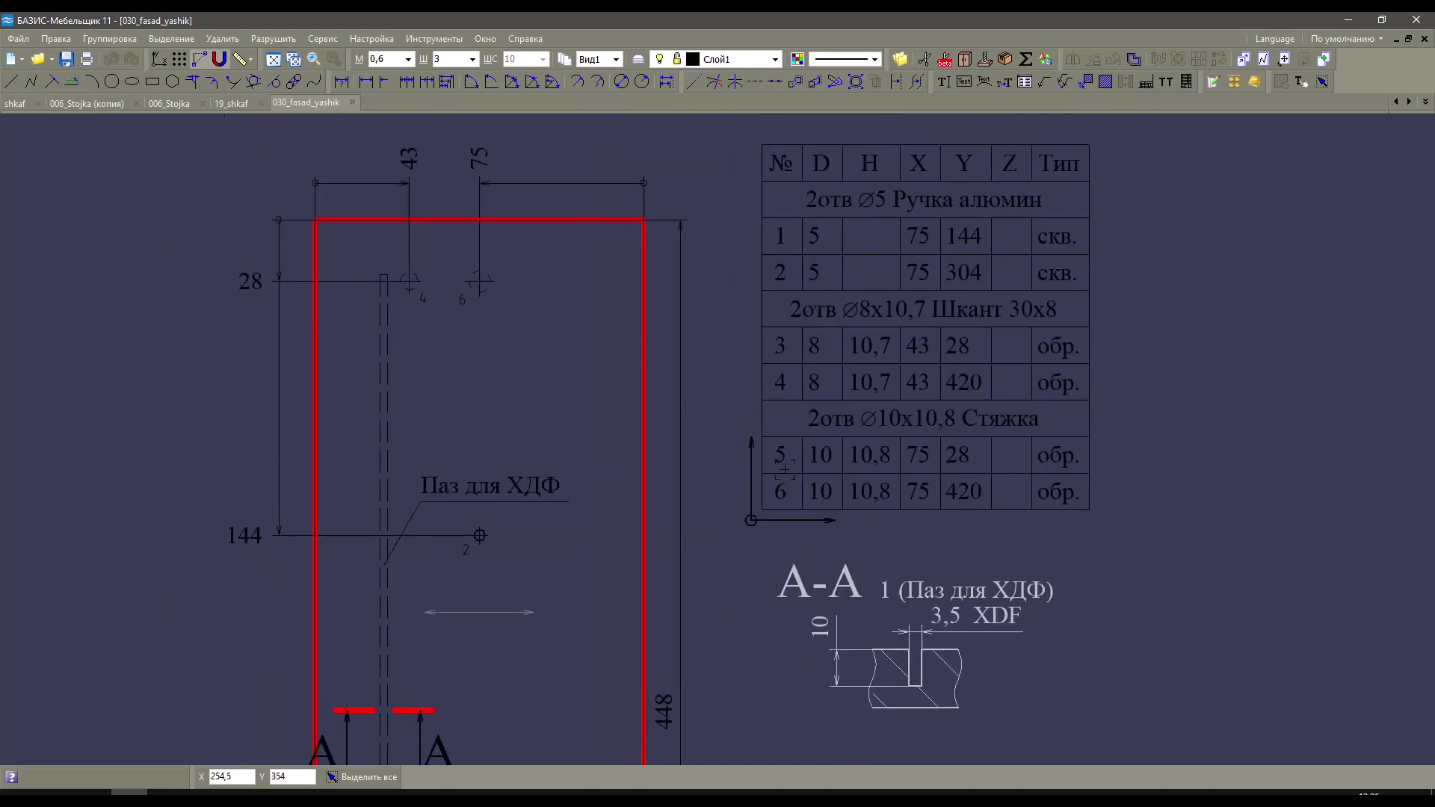
left_click(15, 104)
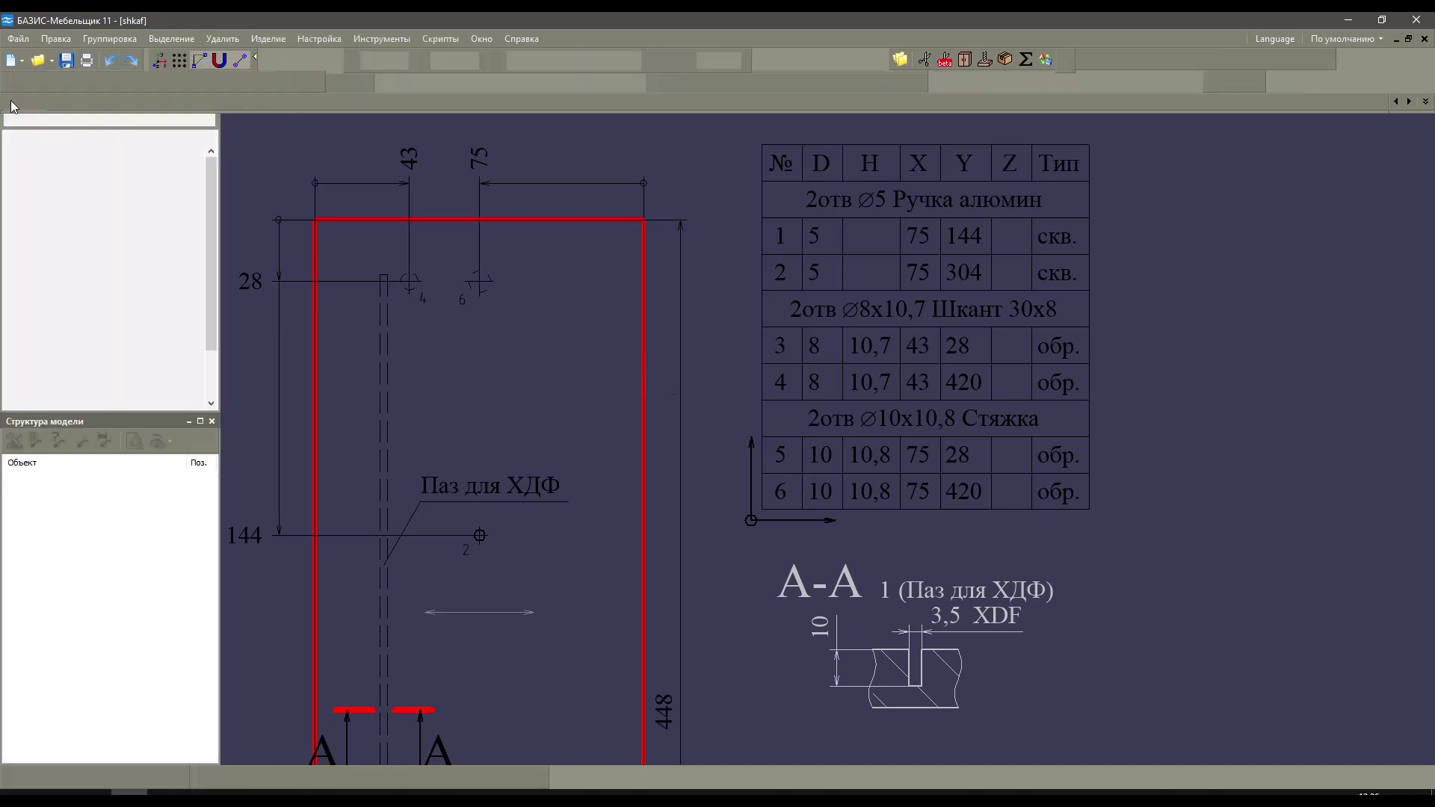
Set up an Скругление groove profile with radius 10.
key("Escape")
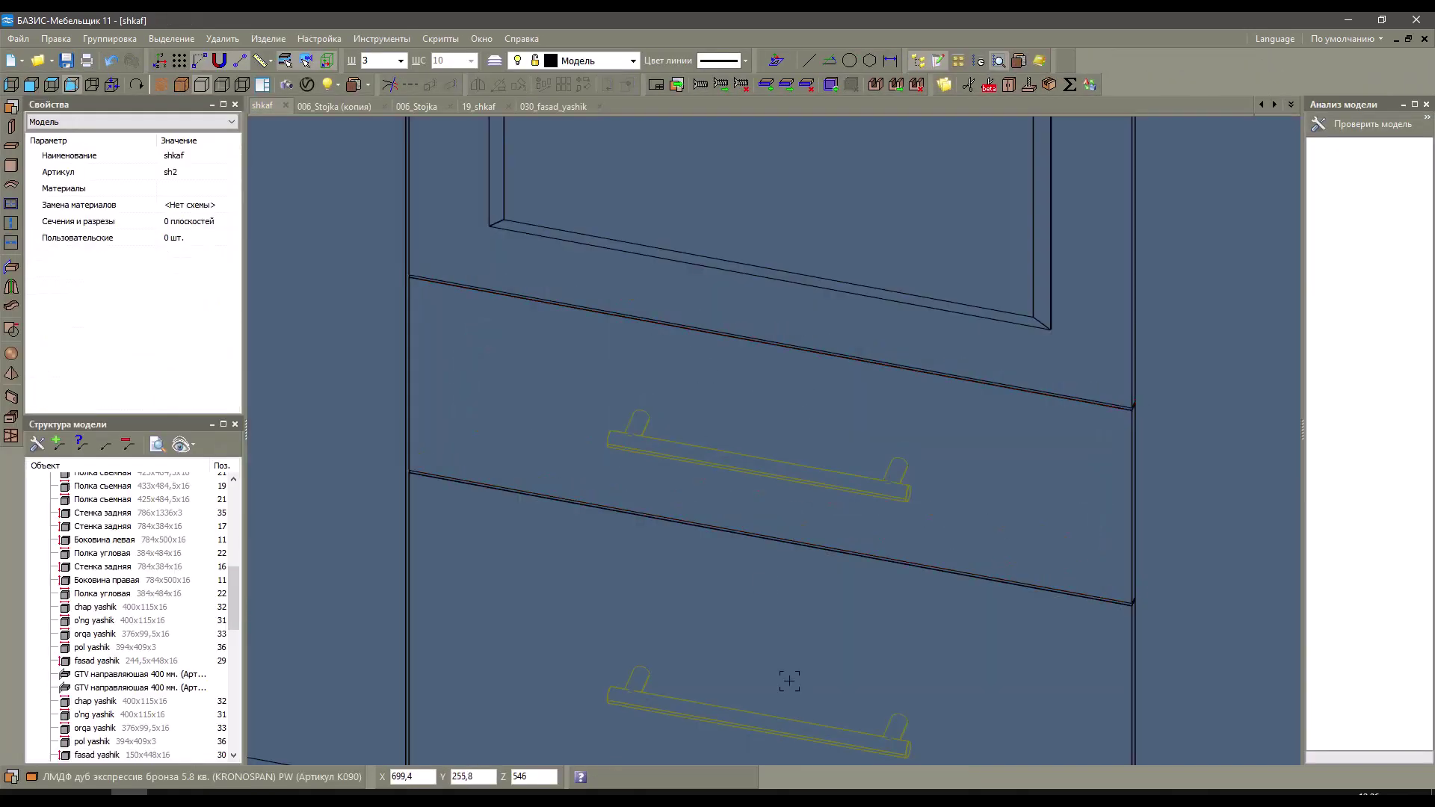
scroll(448, 328, "up", 5)
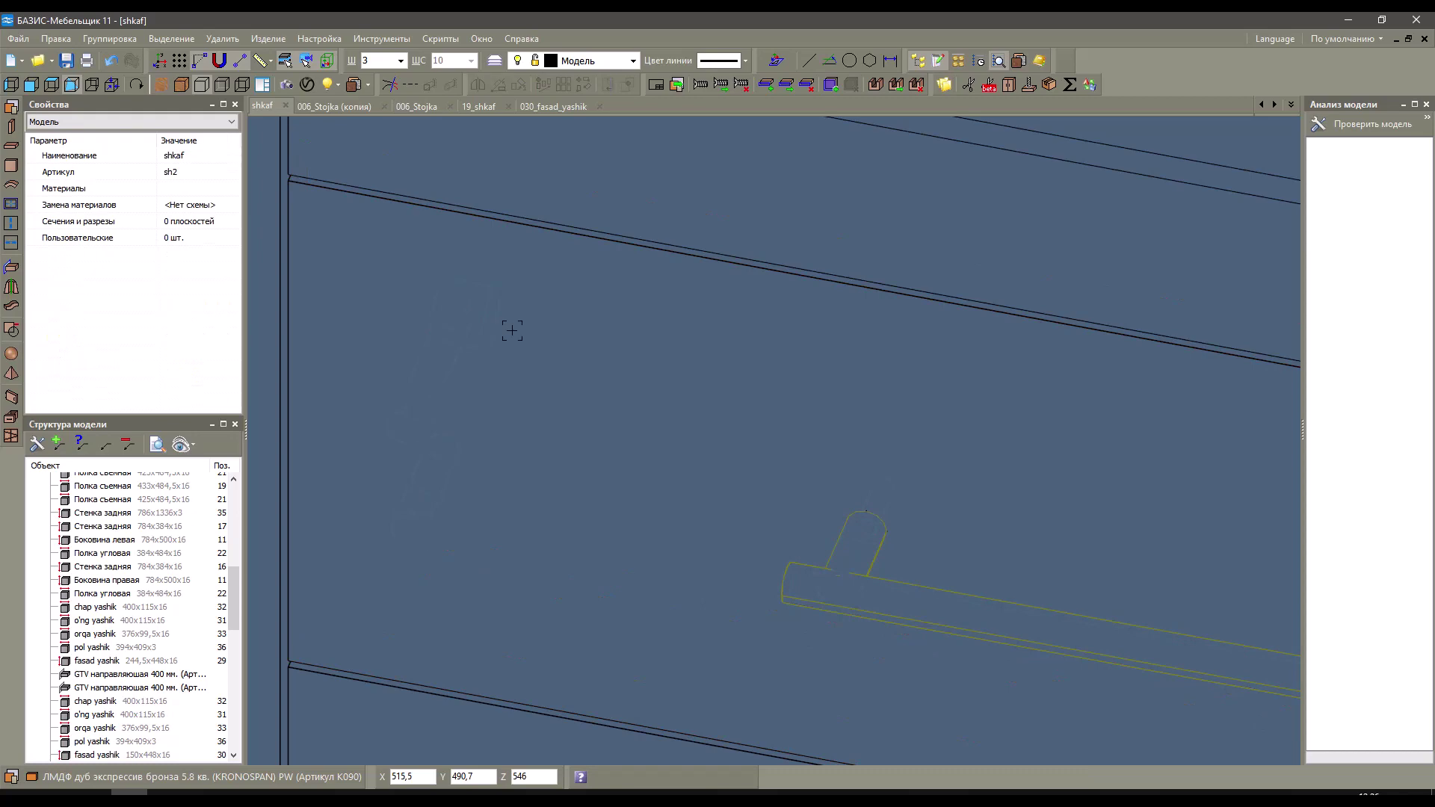
key("p")
left_click(516, 374)
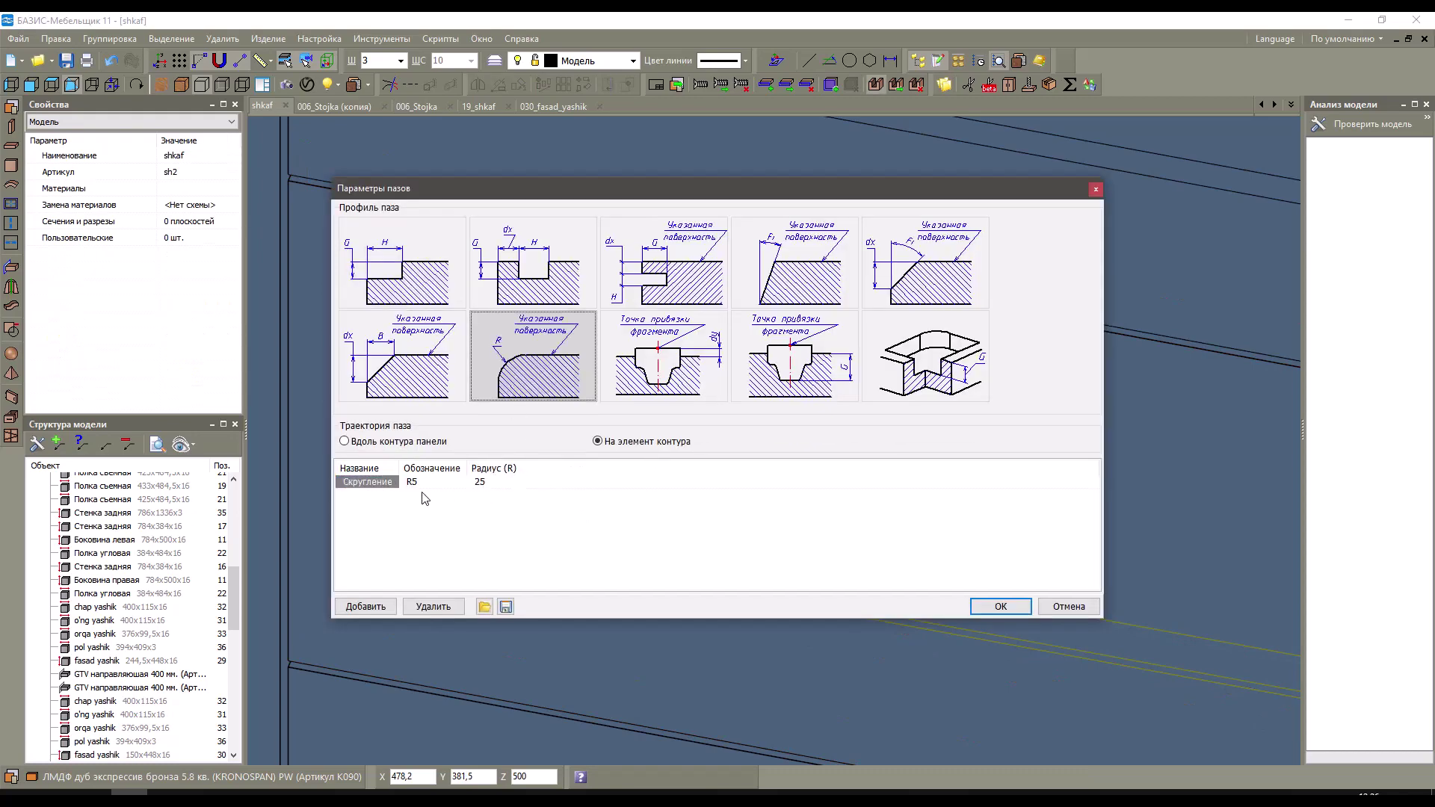
double_click(477, 483)
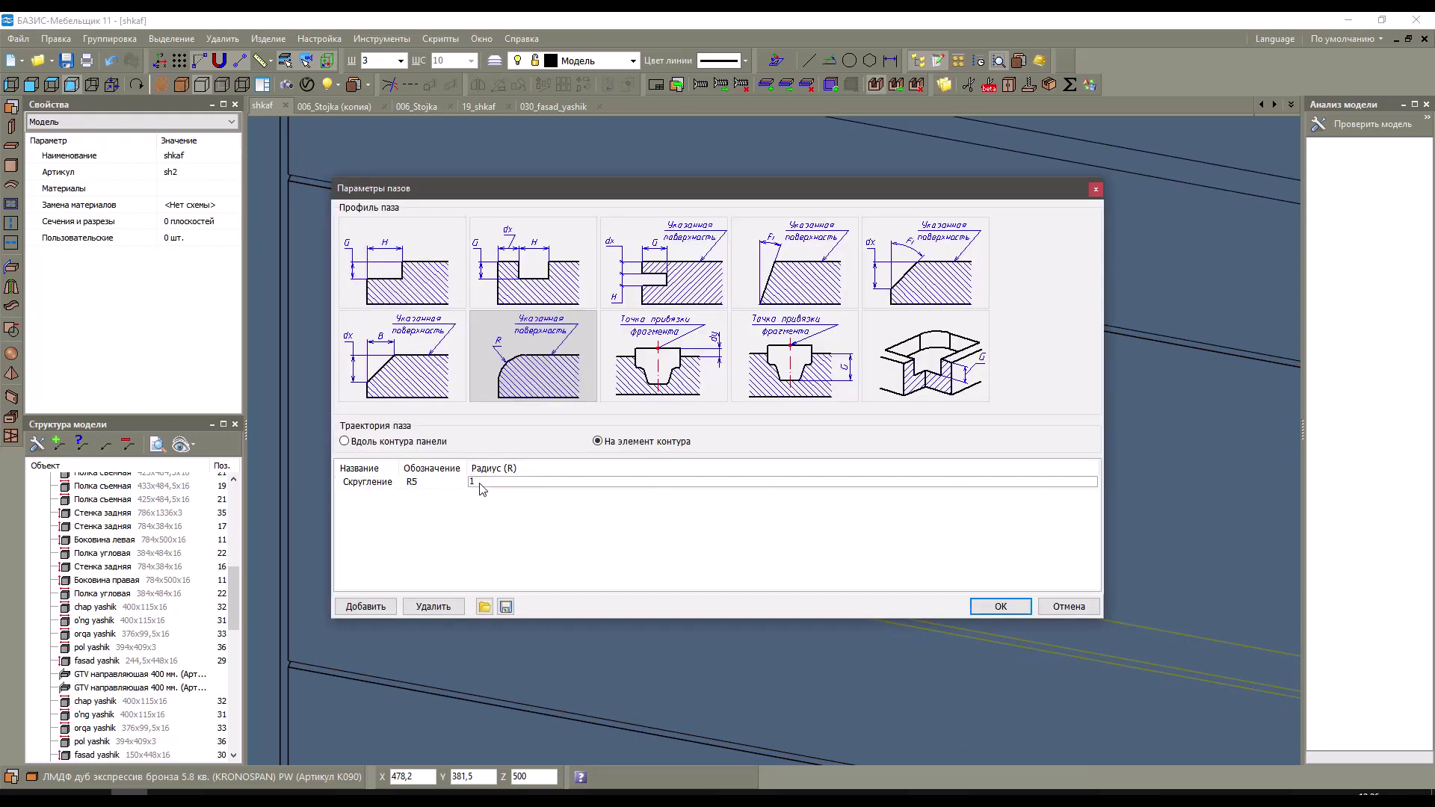
type("10")
left_click(1000, 606)
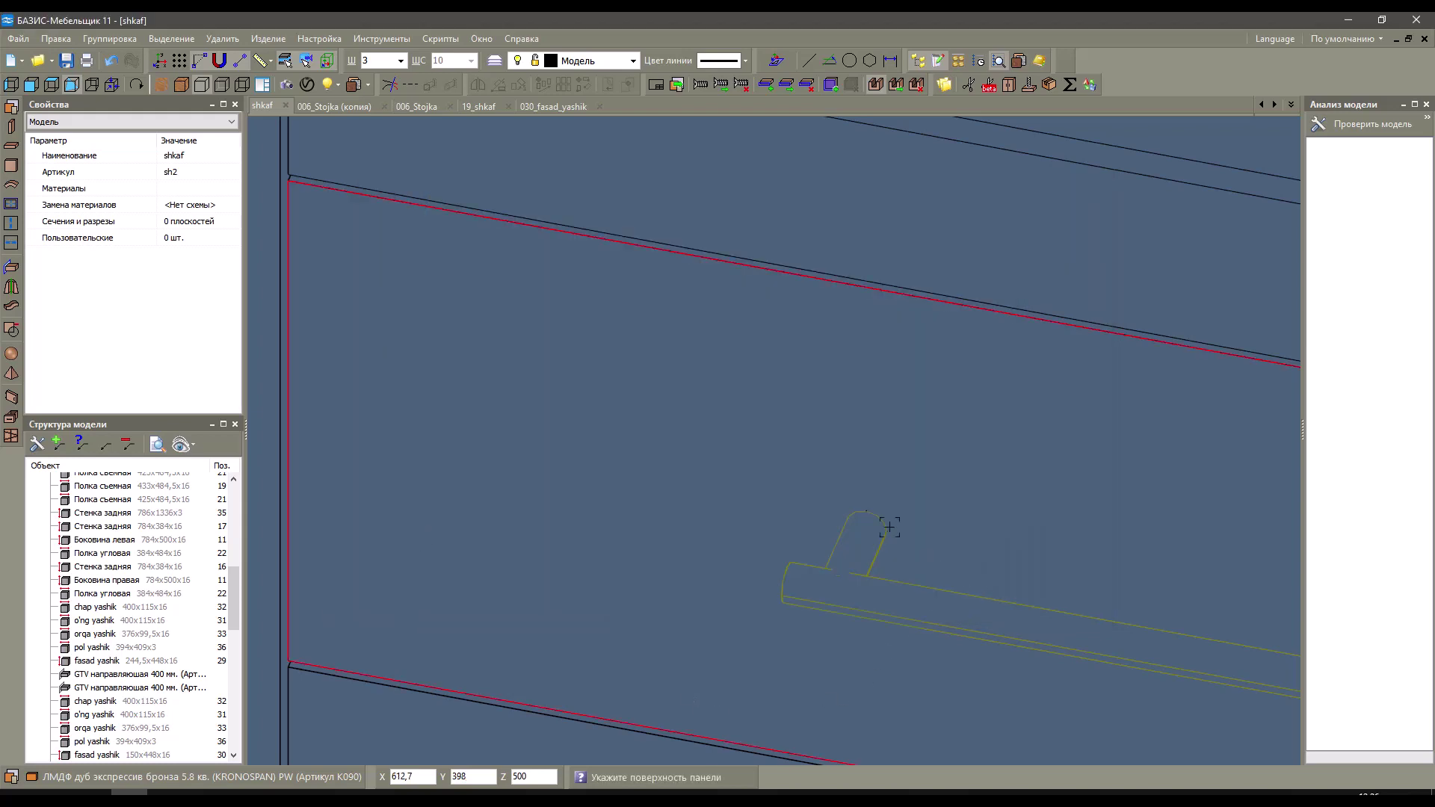
Run the rounding groove around the entire drawer-front contour and finish it.
right_click(762, 430)
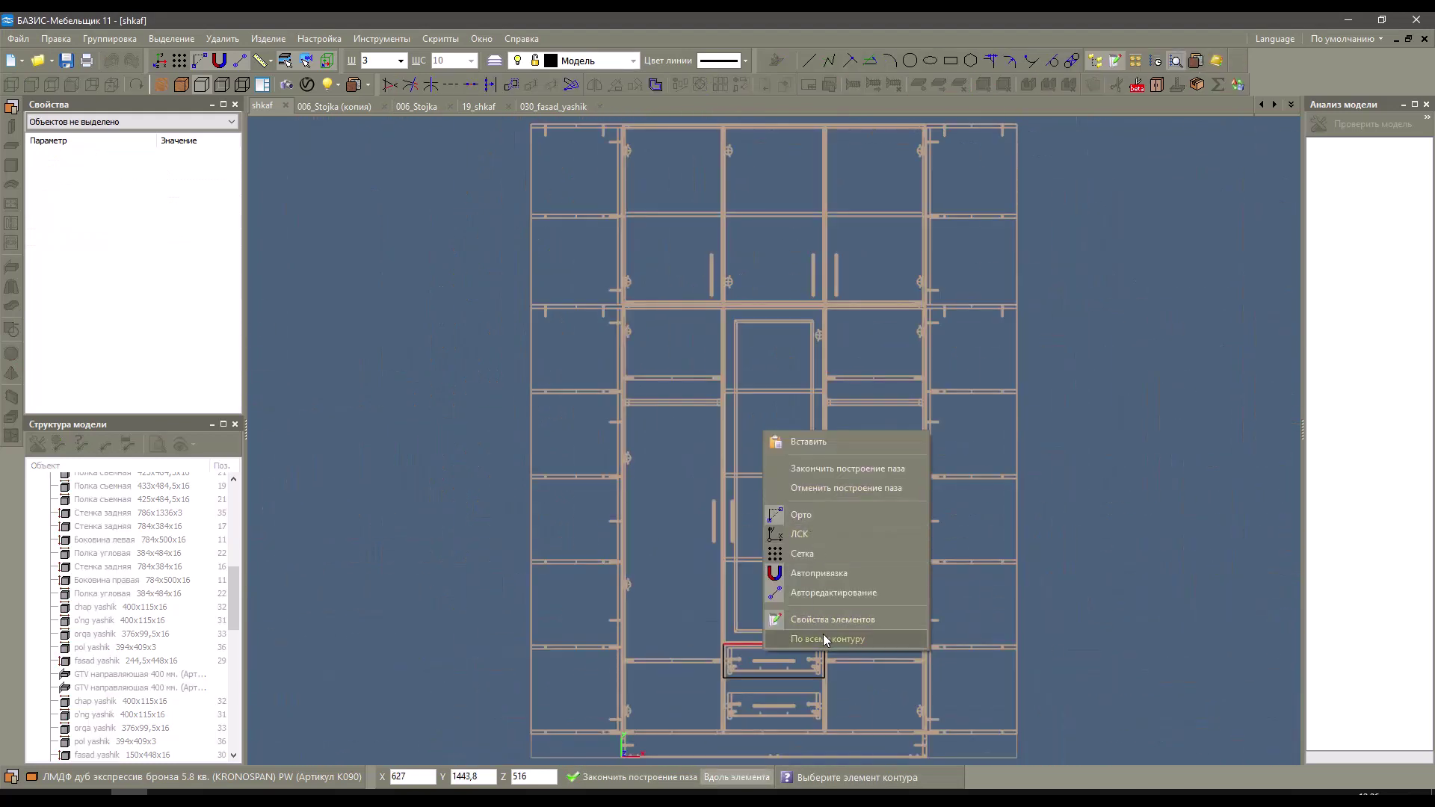
left_click(823, 636)
right_click(757, 457)
left_click(804, 495)
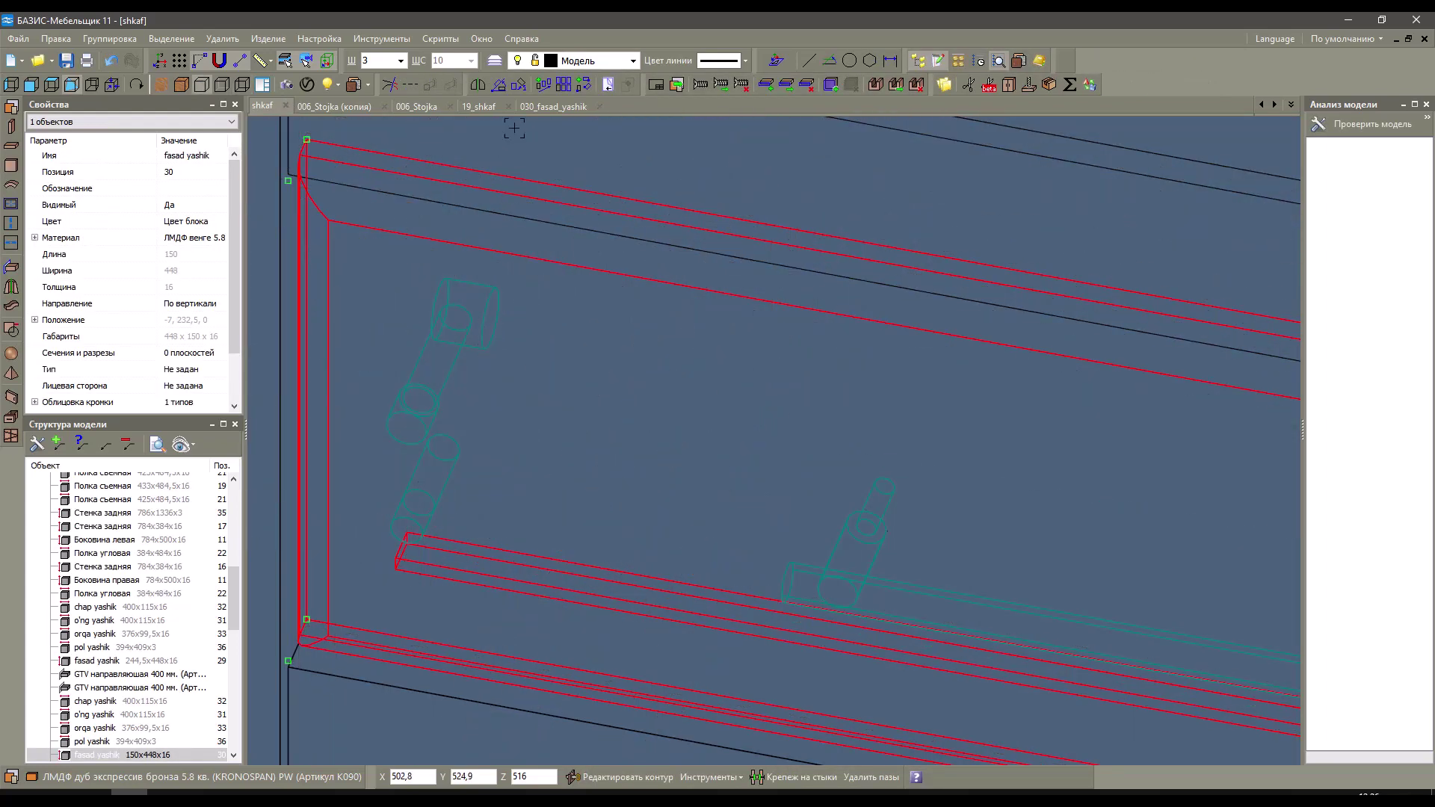
left_click(539, 110)
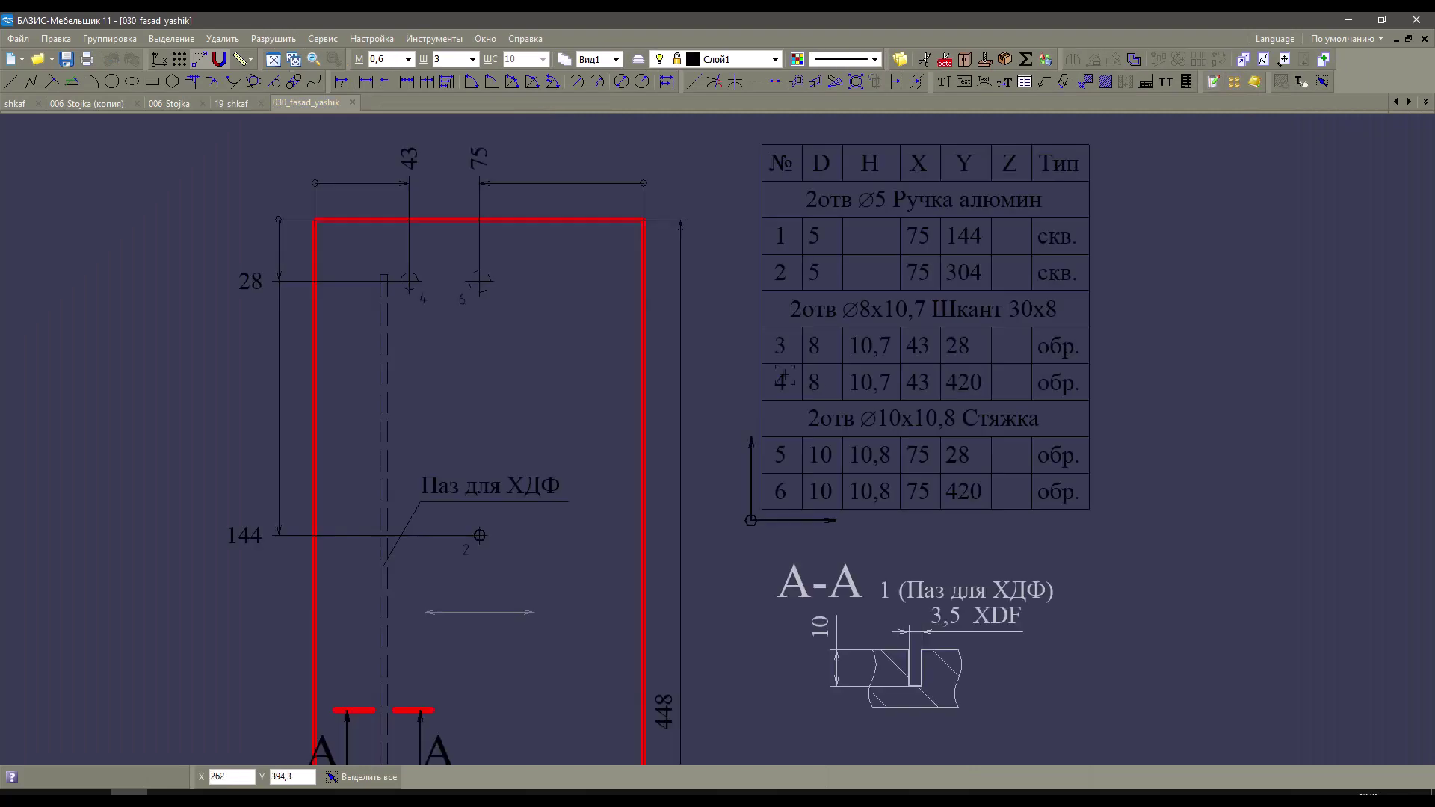
scroll(769, 509, "up", 4)
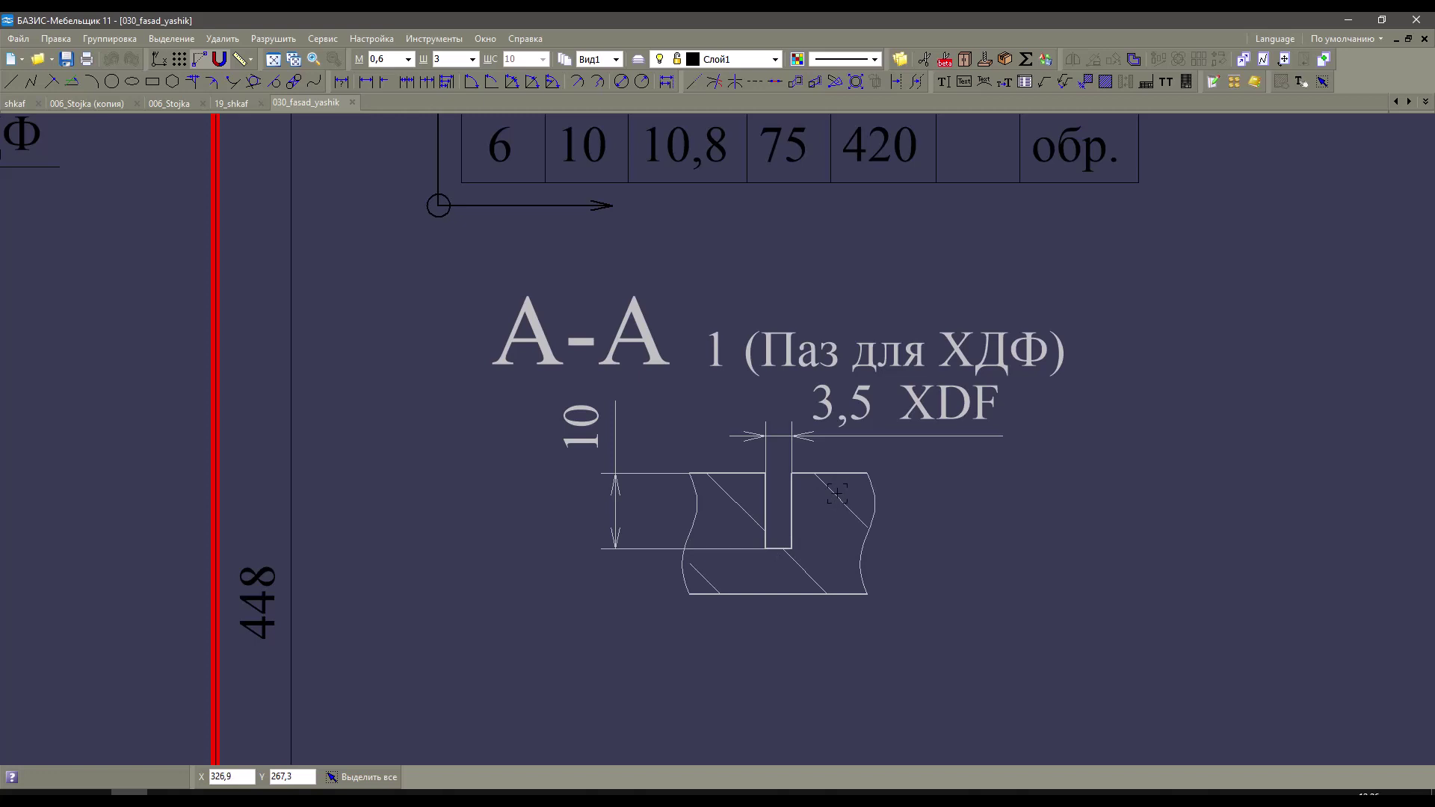
scroll(802, 503, "down", 3)
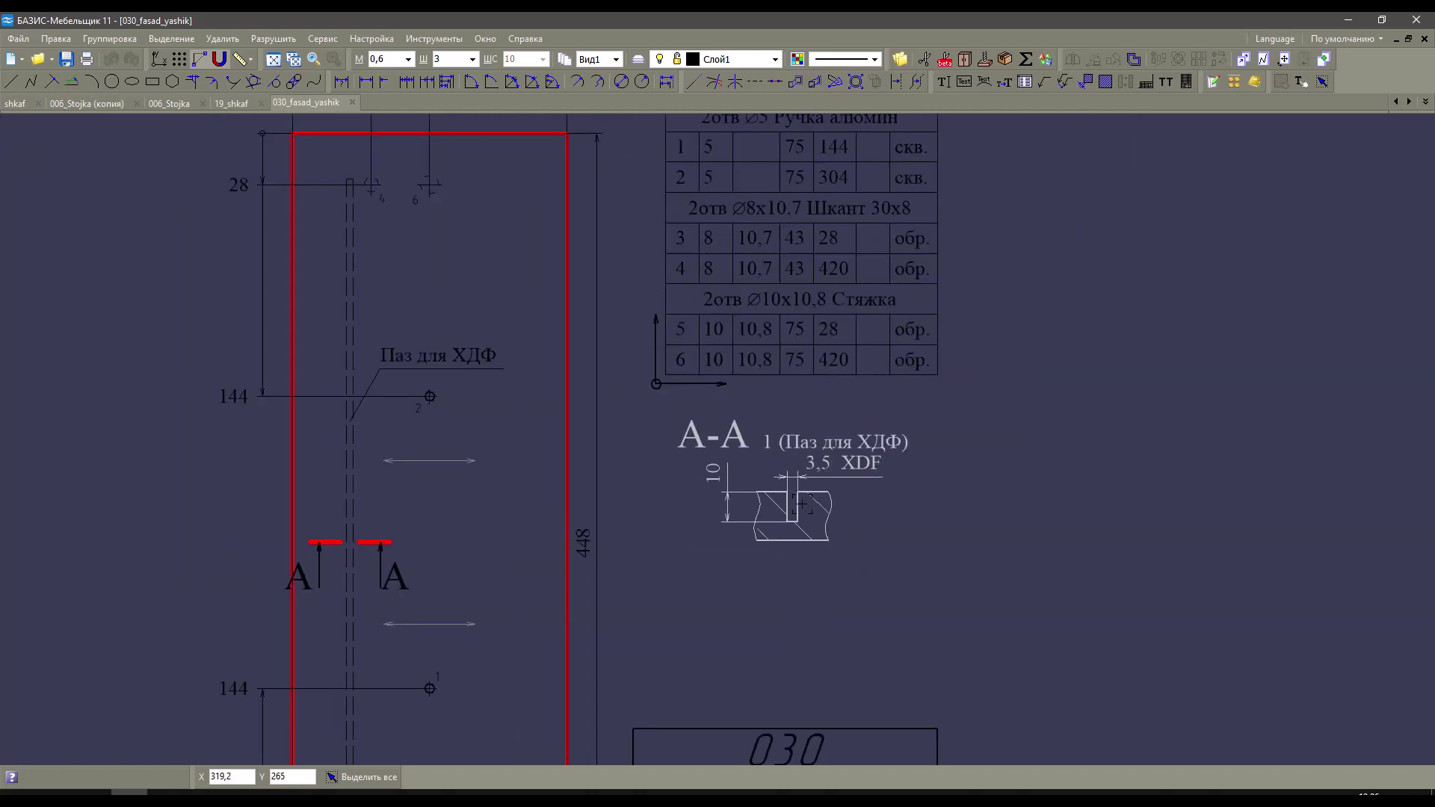
scroll(806, 424, "up", 1)
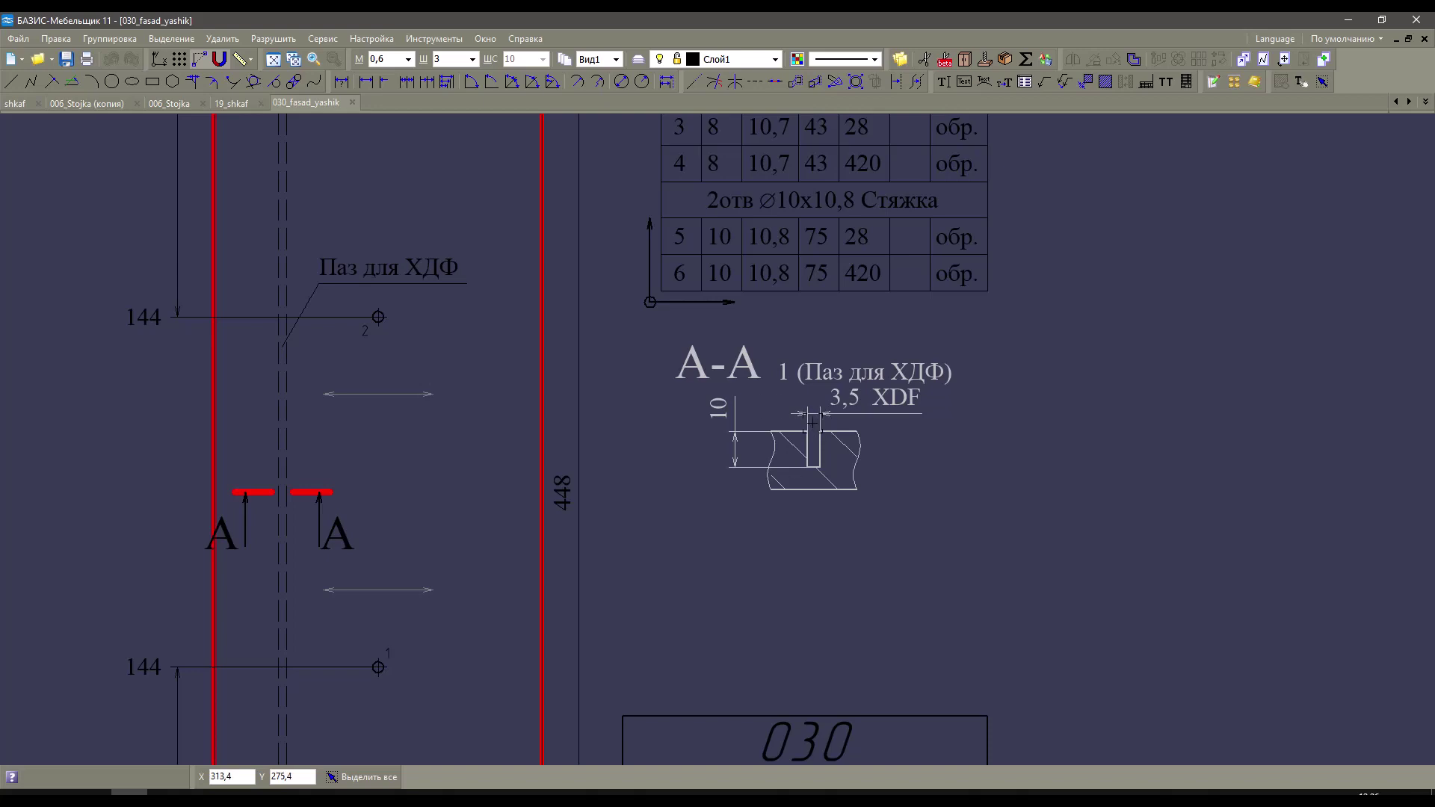
scroll(813, 423, "down", 3)
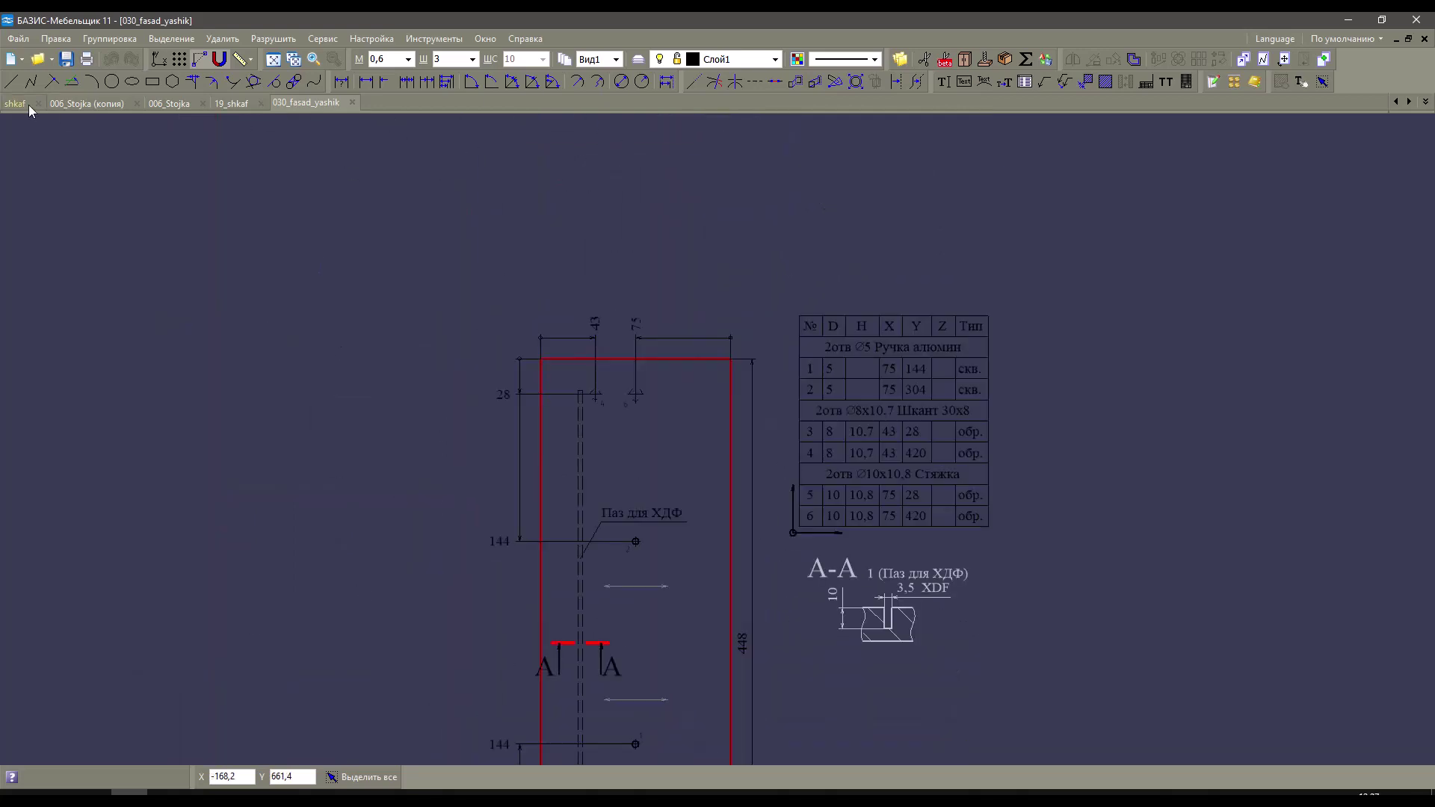
left_click(29, 106)
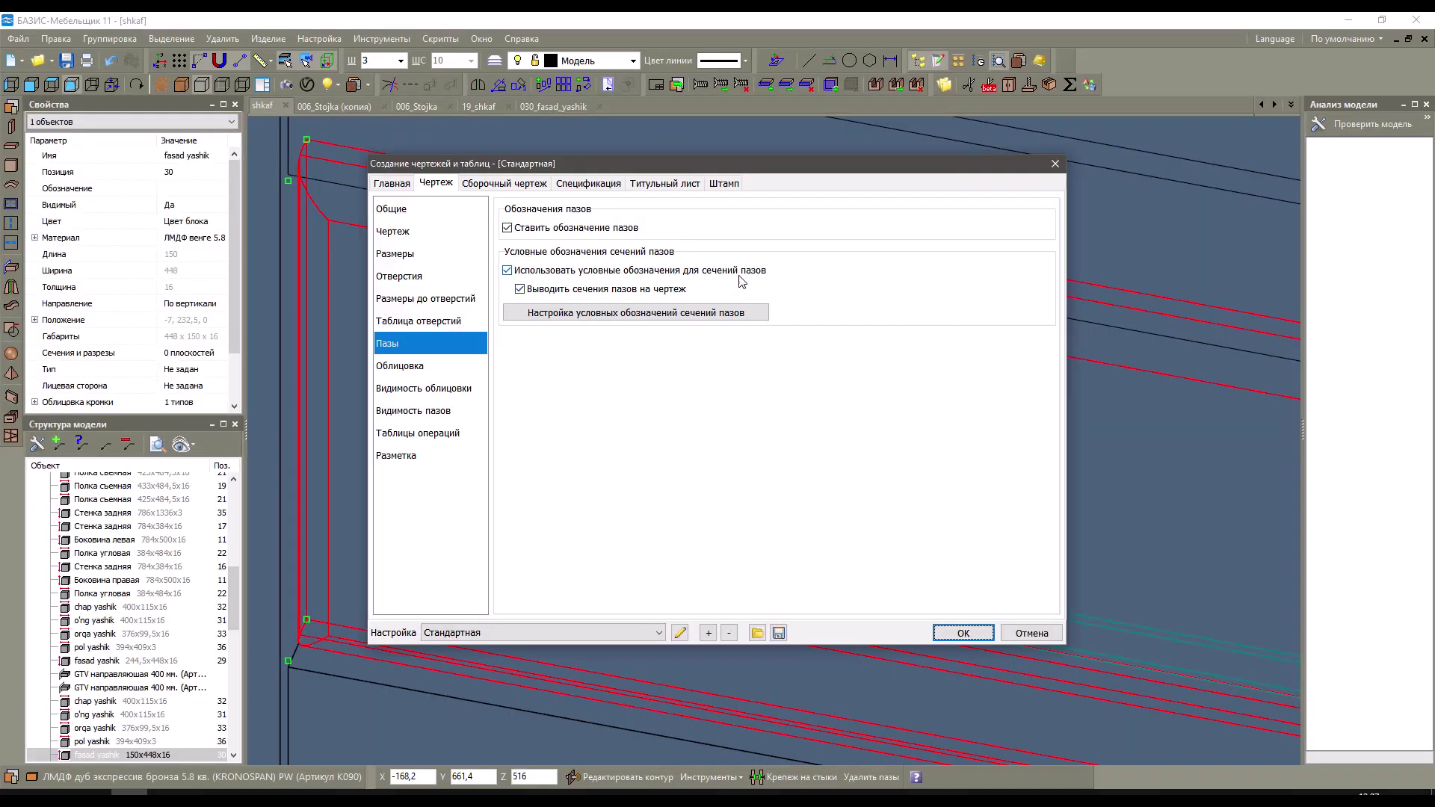
Turn off groove sections, regenerate replacing the fasad yashik drawing, and select the Паз для ХДФ label.
left_click(550, 297)
left_click(963, 633)
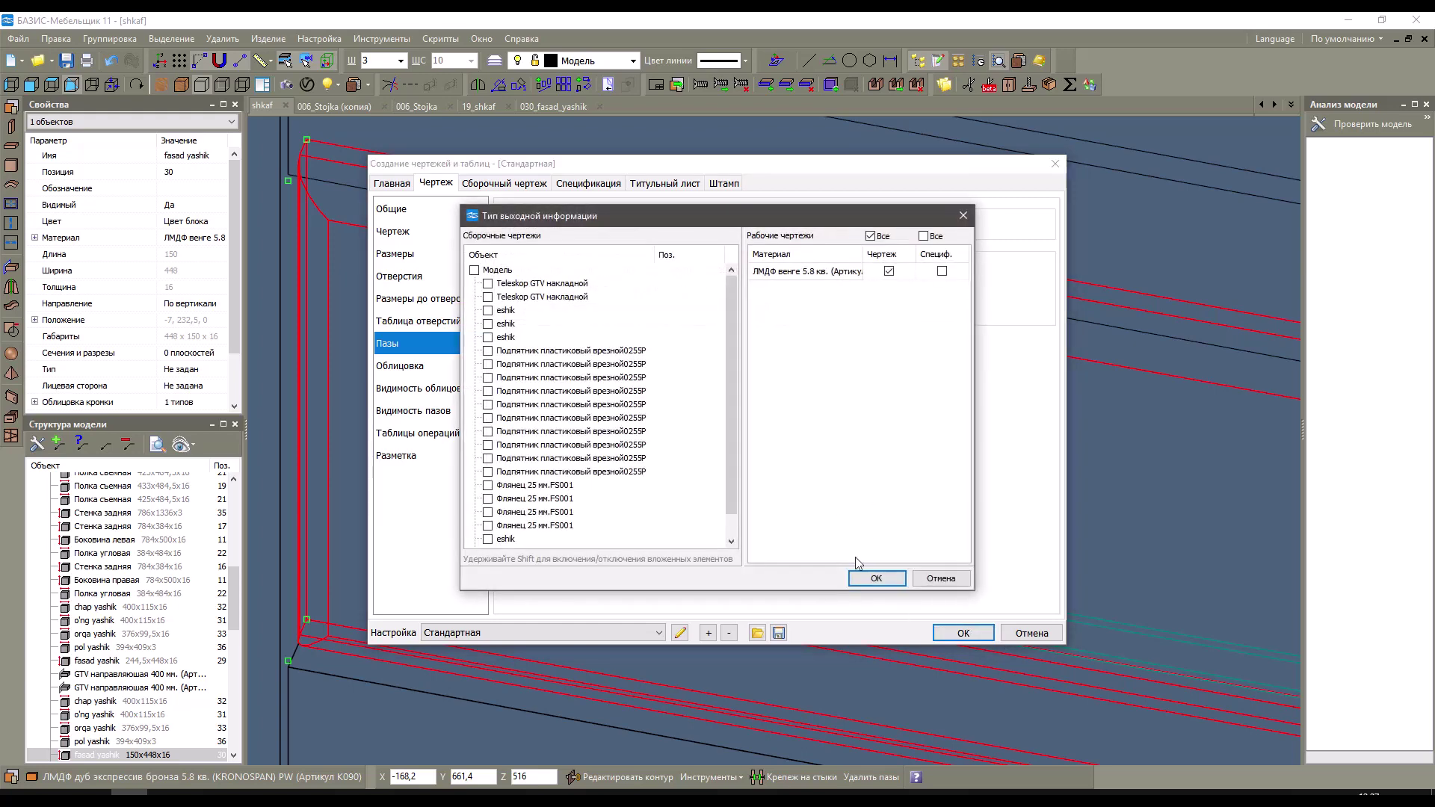
left_click(861, 581)
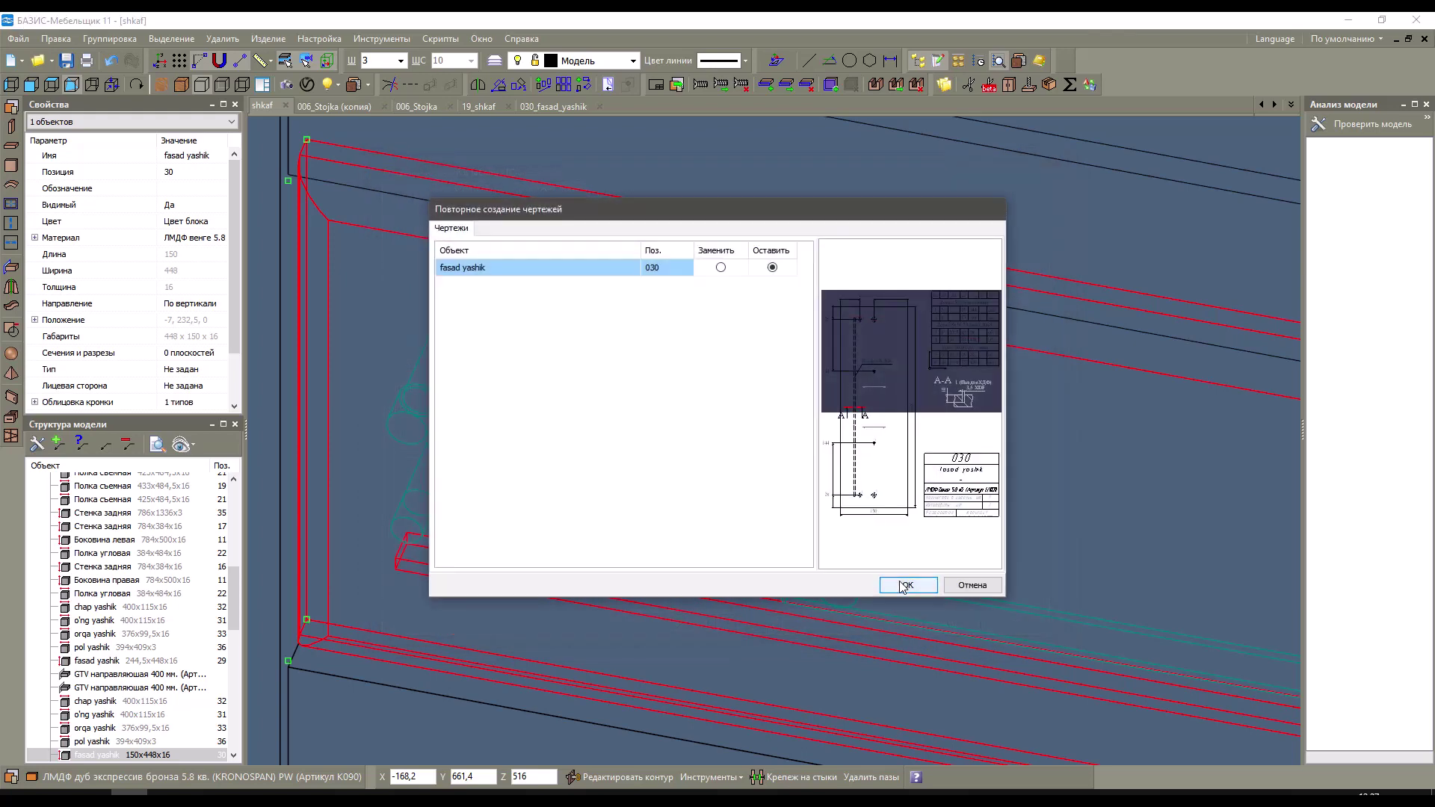
left_click(720, 267)
left_click(909, 586)
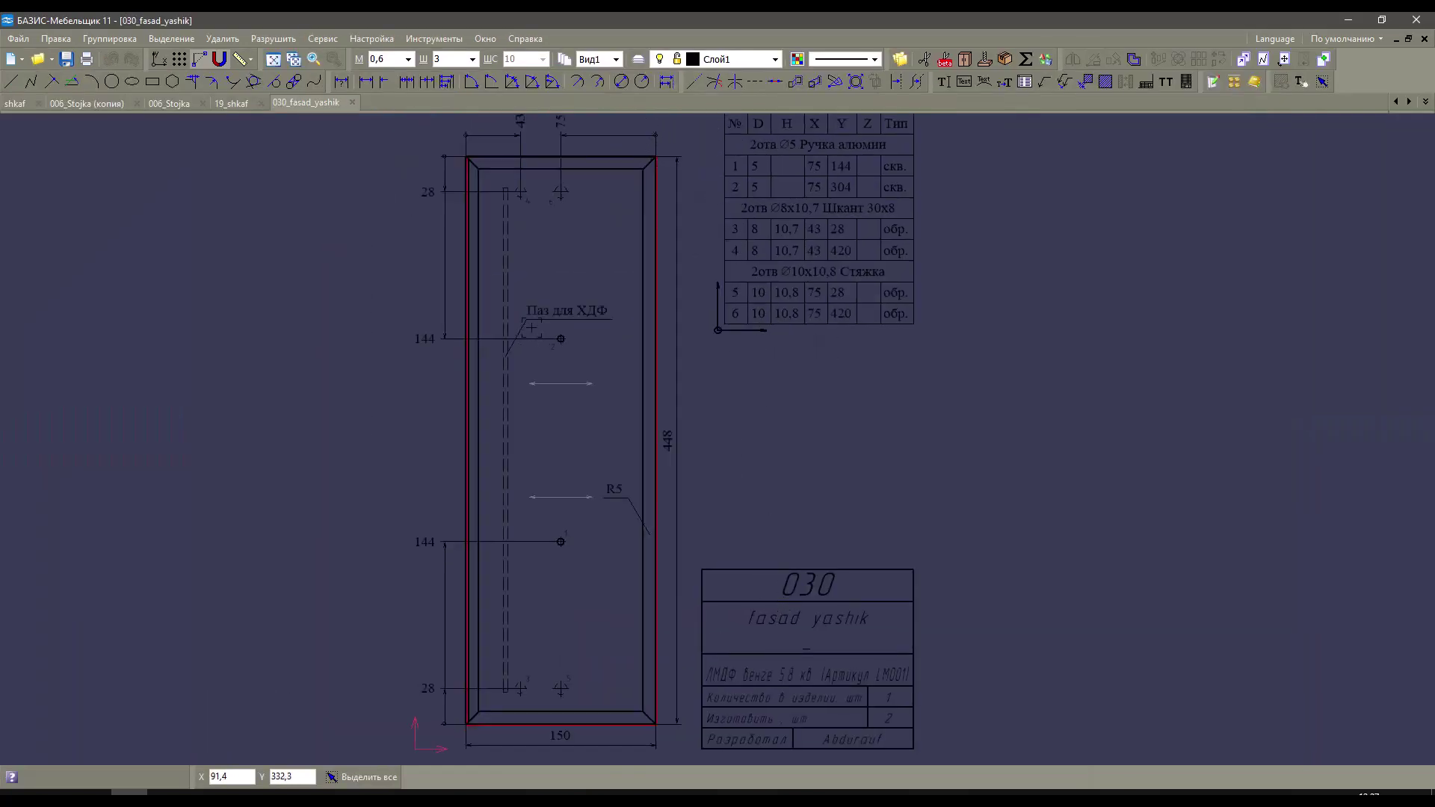
left_click(546, 310)
On the shkaf model, start drawing creation for the drawer front and confirm the prompt.
left_click(27, 105)
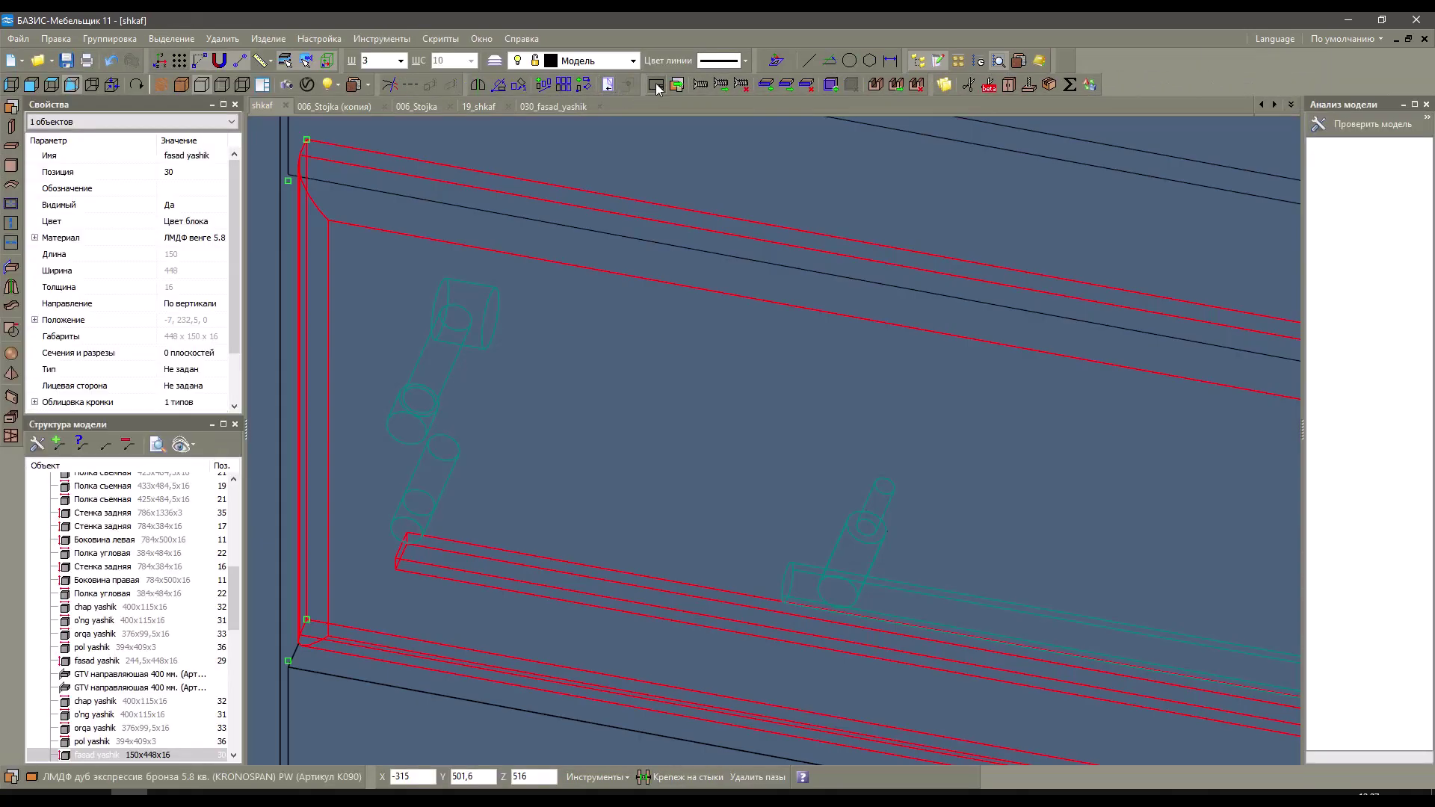
left_click(656, 83)
left_click(756, 409)
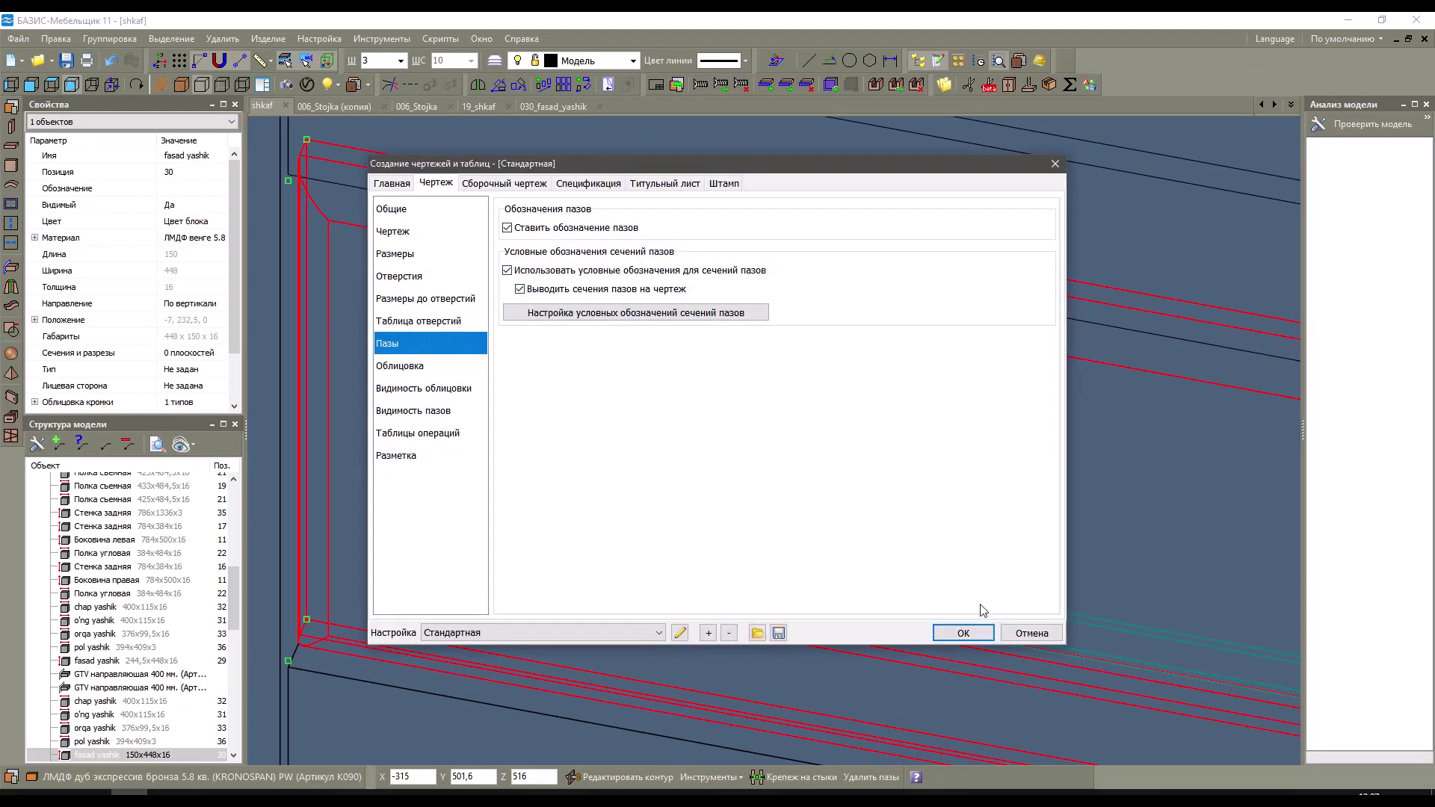
Review the Фацет 3*10 and Скругление groove-section symbol entries, then return to the drawing settings.
left_click(680, 314)
left_click(505, 243)
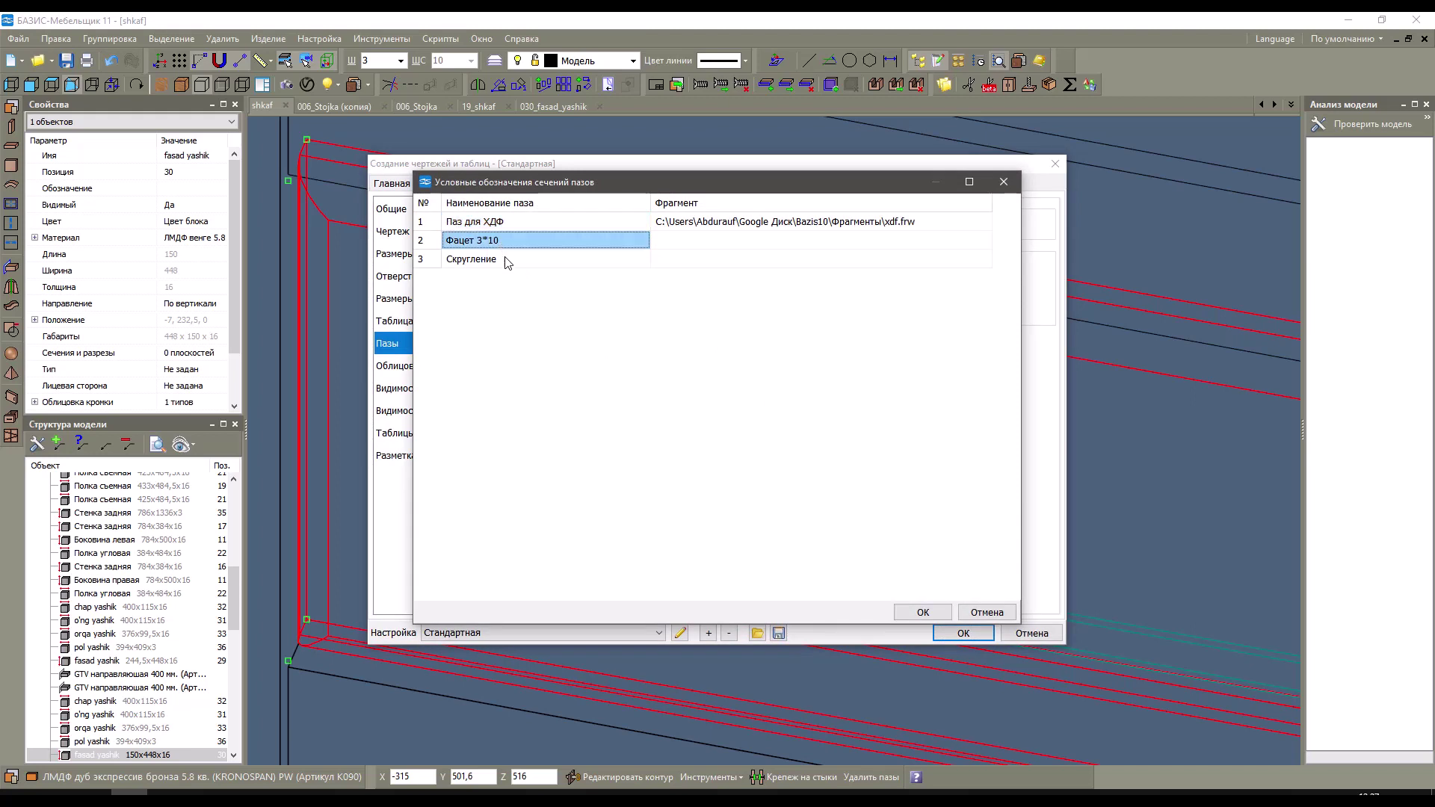
left_click(506, 260)
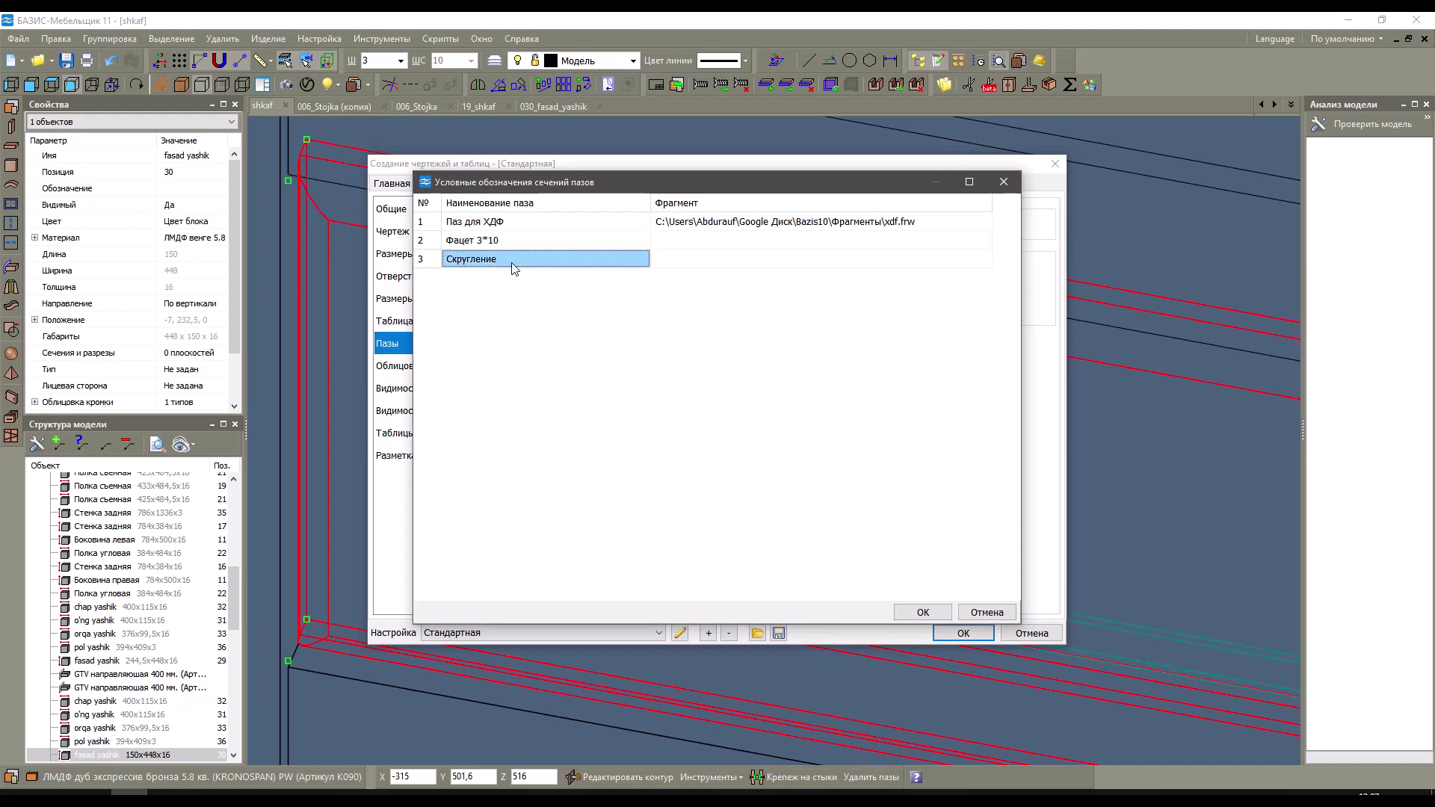
key("Escape")
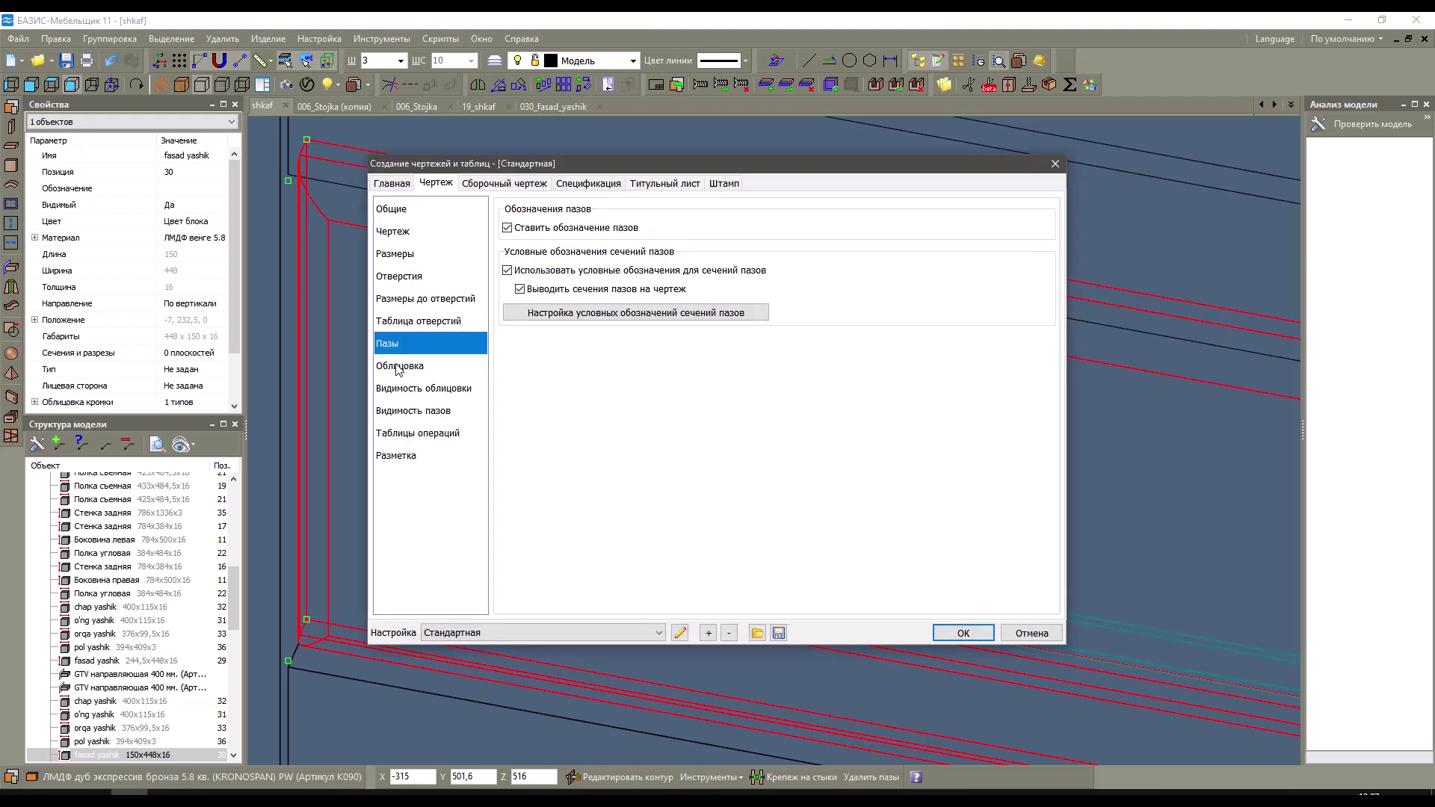
left_click(399, 366)
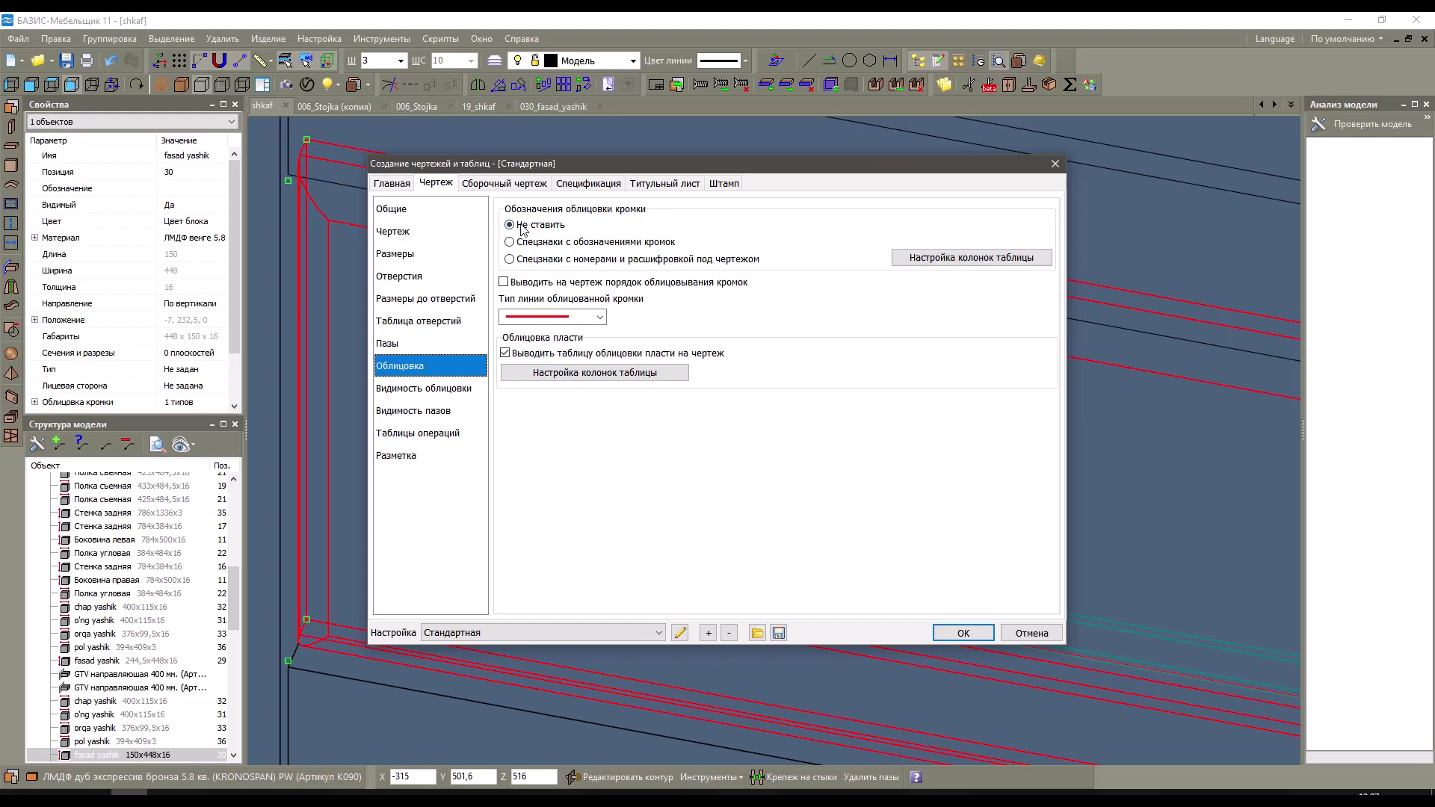
Dismiss the drawing settings and select the fasad yashik drawer front.
key("Escape")
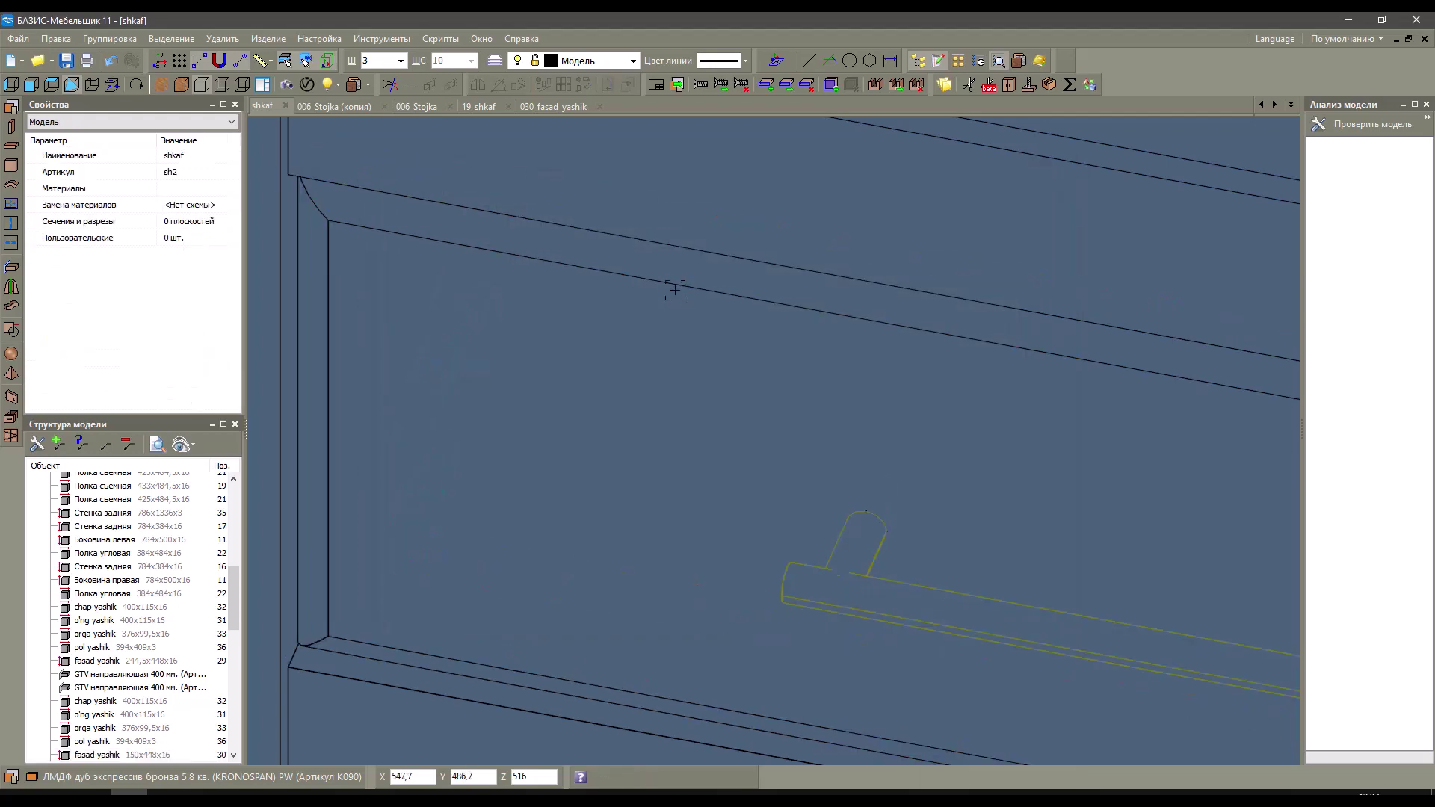
scroll(394, 135, "down", 1)
scroll(532, 346, "down", 3)
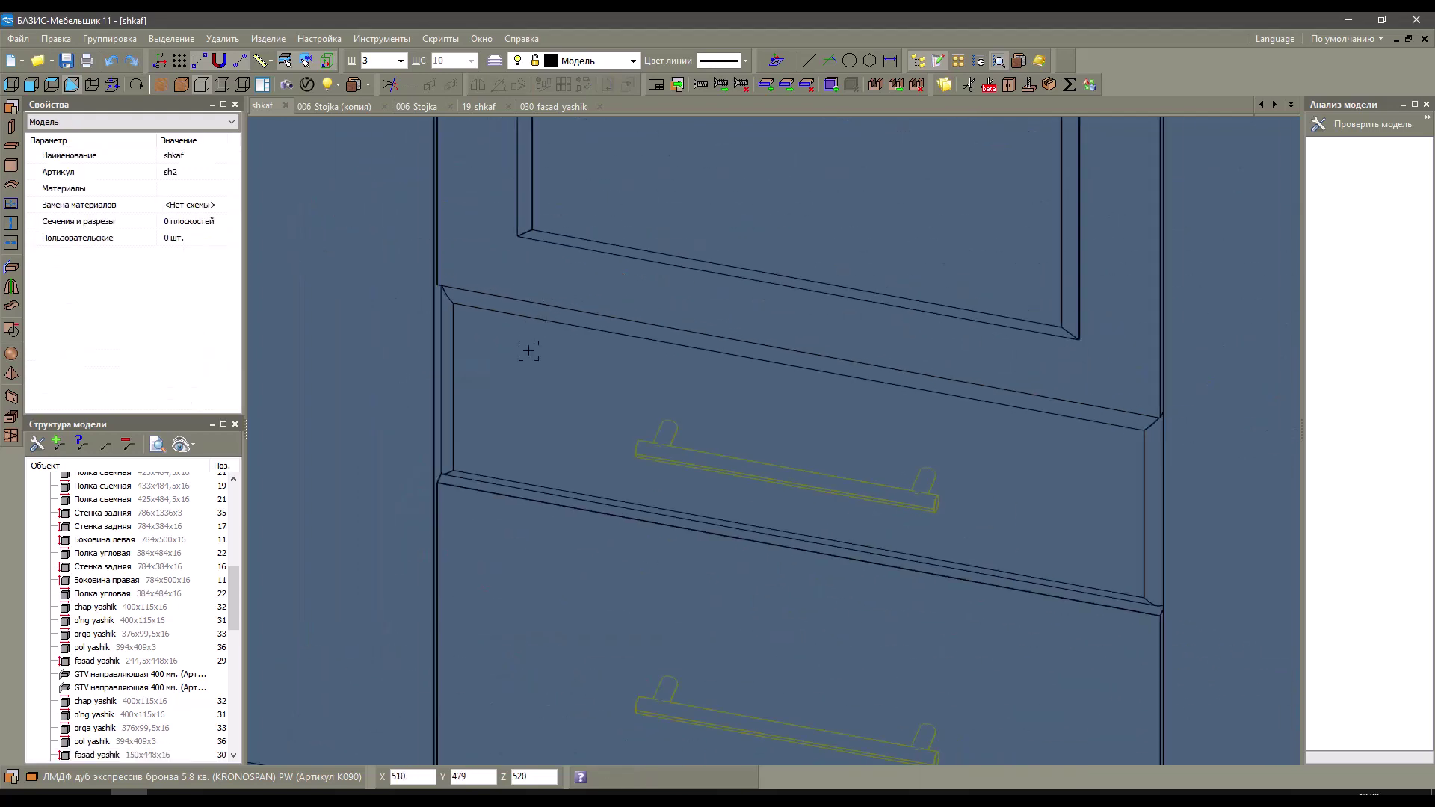
left_click(489, 408)
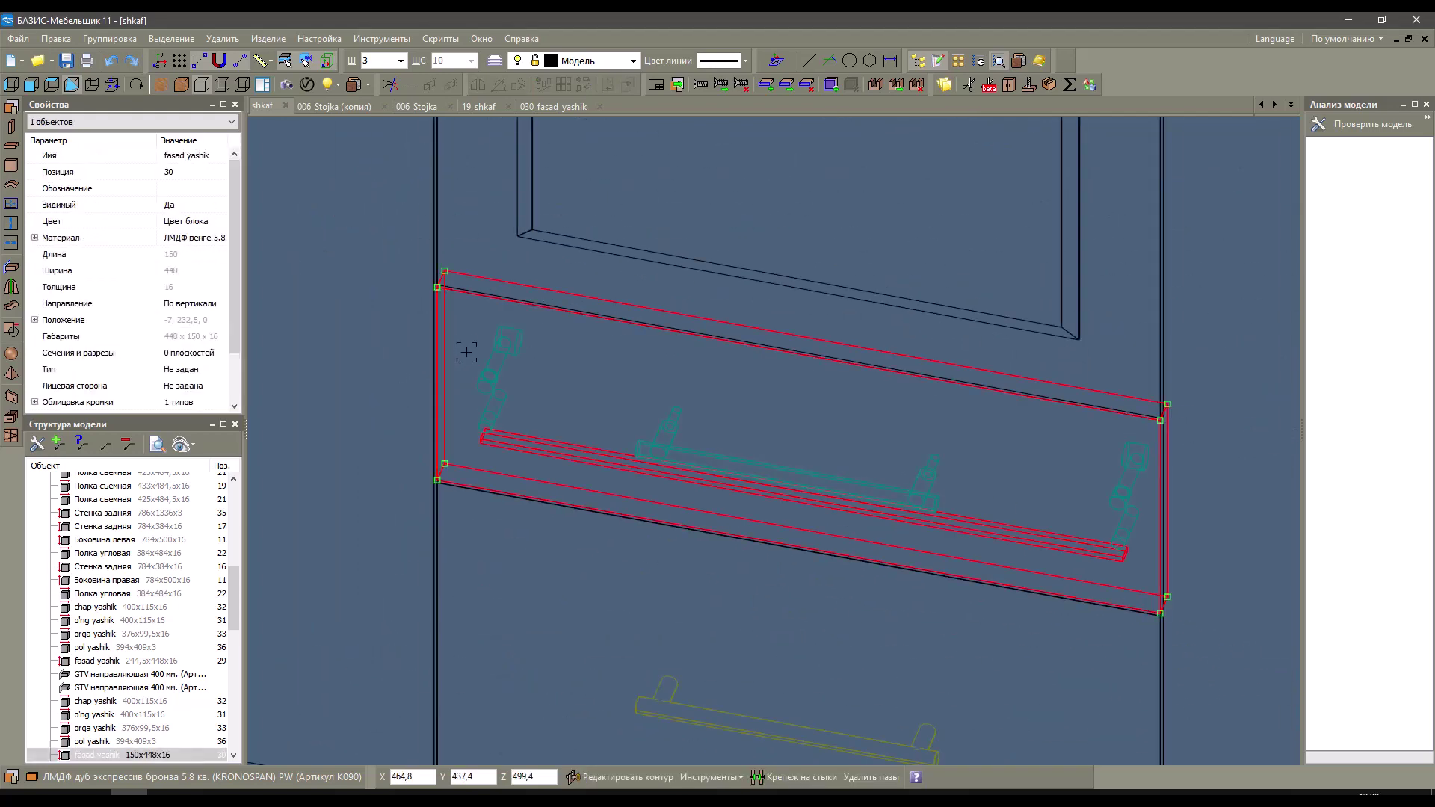
Regenerate the drawer-front drawing with PVC 2/19 venge edge-banding callouts.
key("ctrl+d")
left_click(740, 416)
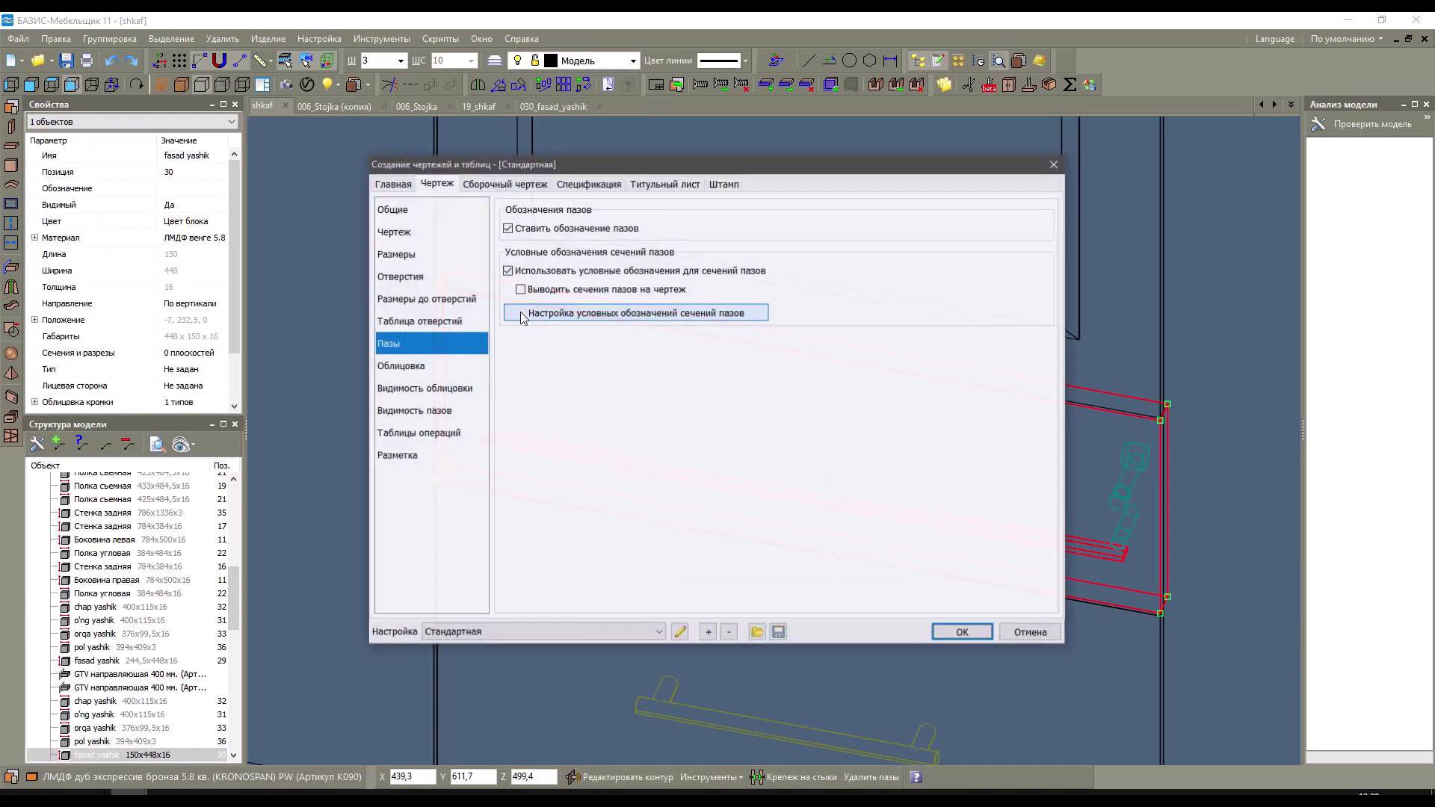
left_click(423, 366)
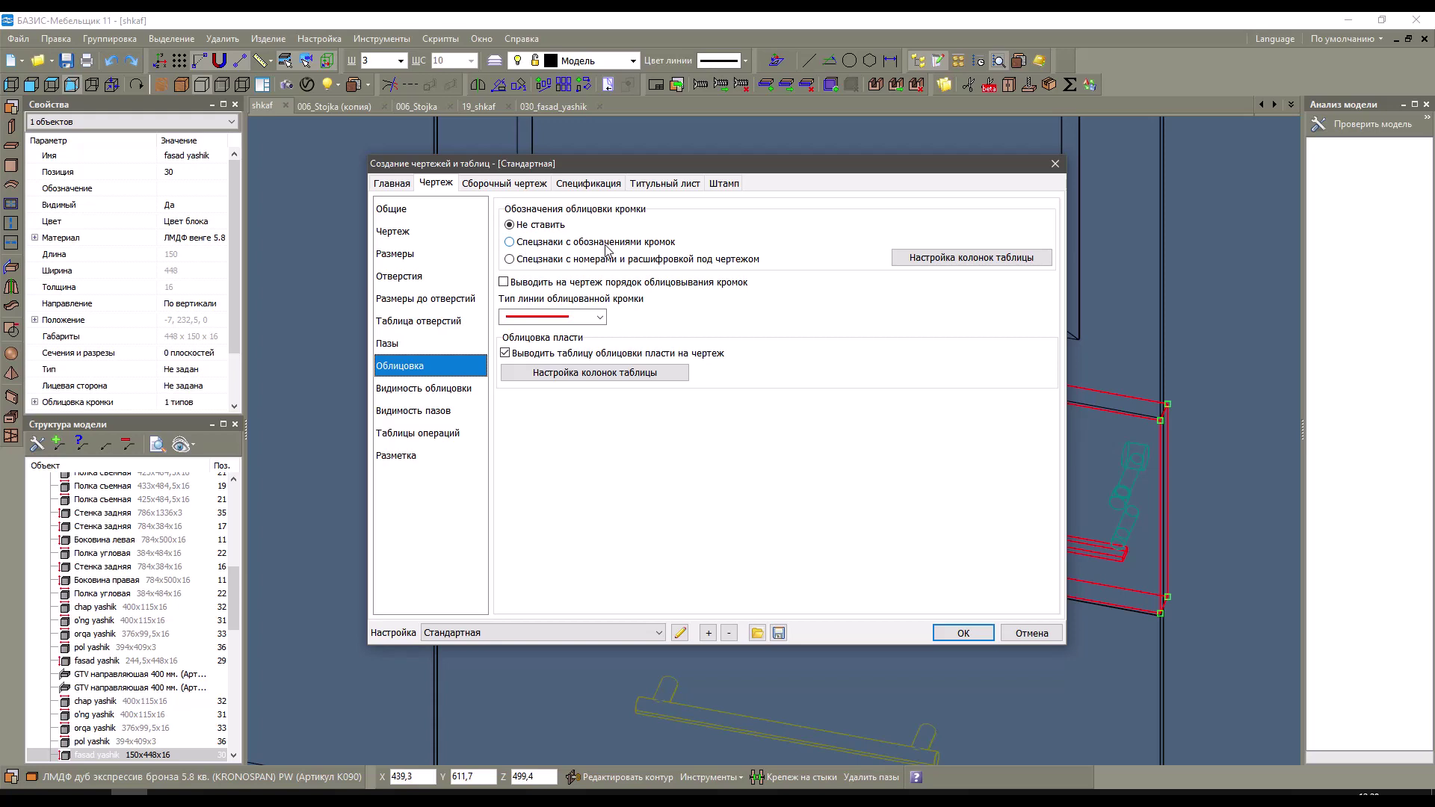
left_click(959, 635)
left_click(879, 577)
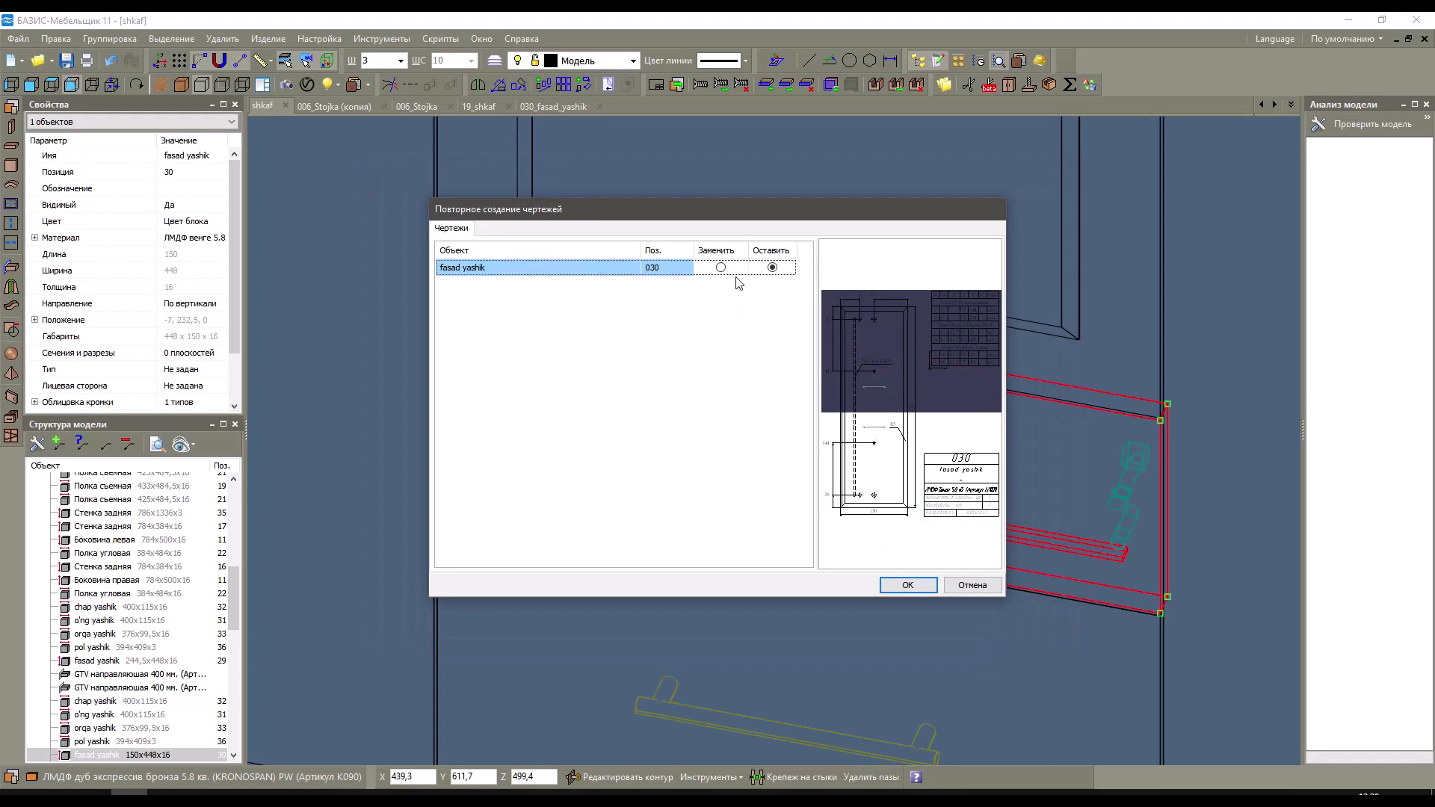
left_click(895, 590)
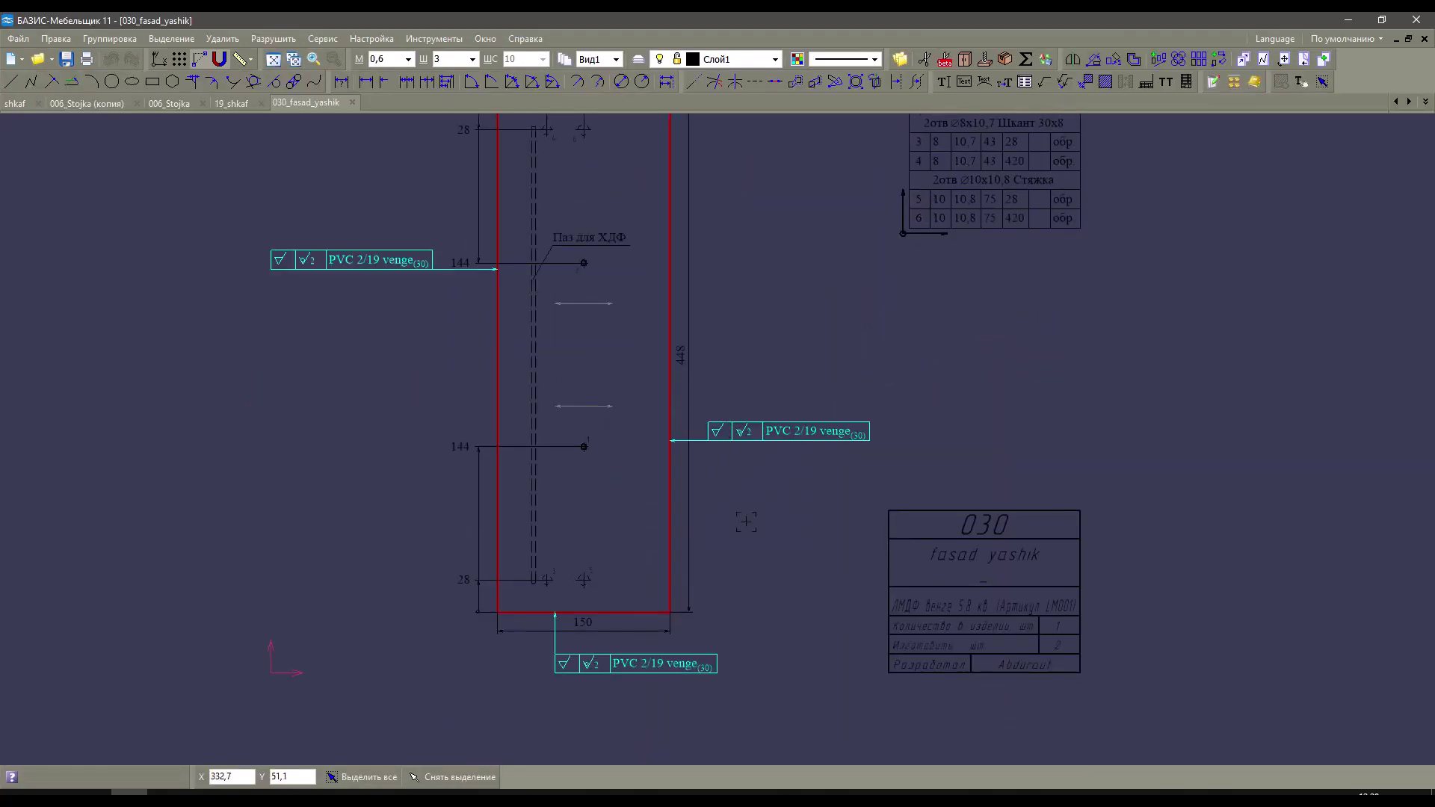
Zoom into the 030_fasad_yashik drawing and inspect the left PVC 2/19 venge edge label.
scroll(757, 444, "up", 3)
scroll(725, 430, "down", 5)
scroll(369, 394, "up", 8)
middle_click_drag(369, 394, 458, 439)
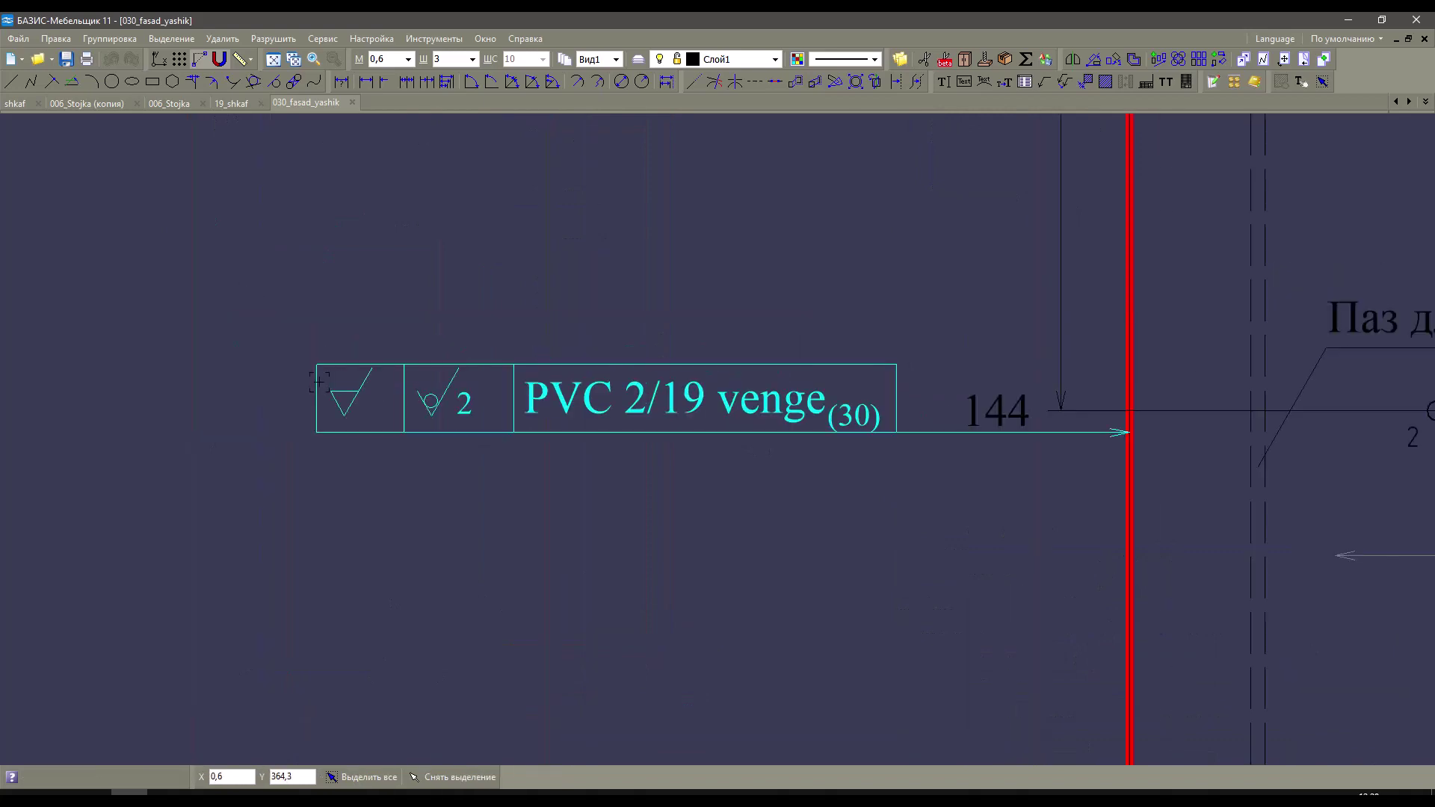
scroll(327, 384, "up", 4)
scroll(326, 384, "down", 3)
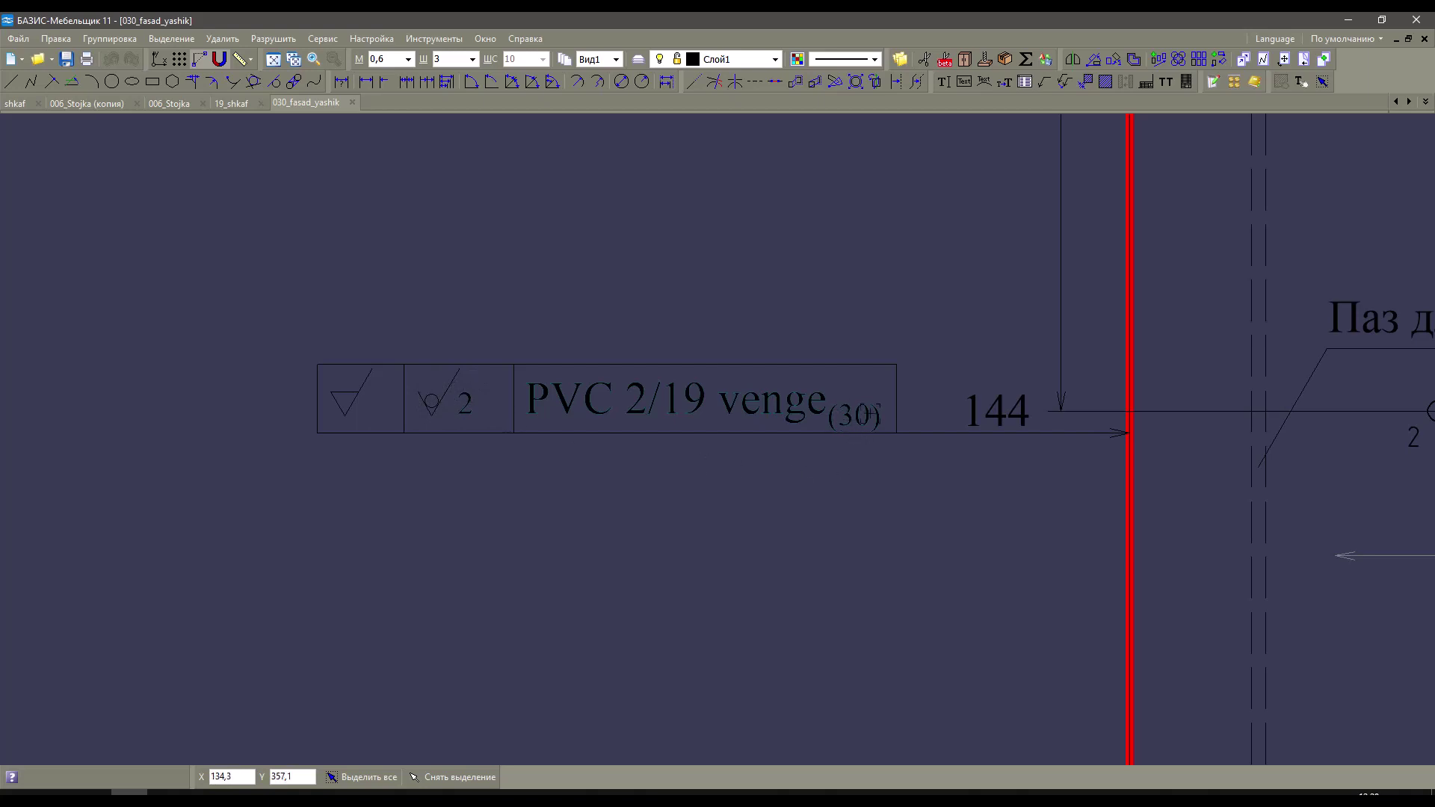
left_click(859, 407)
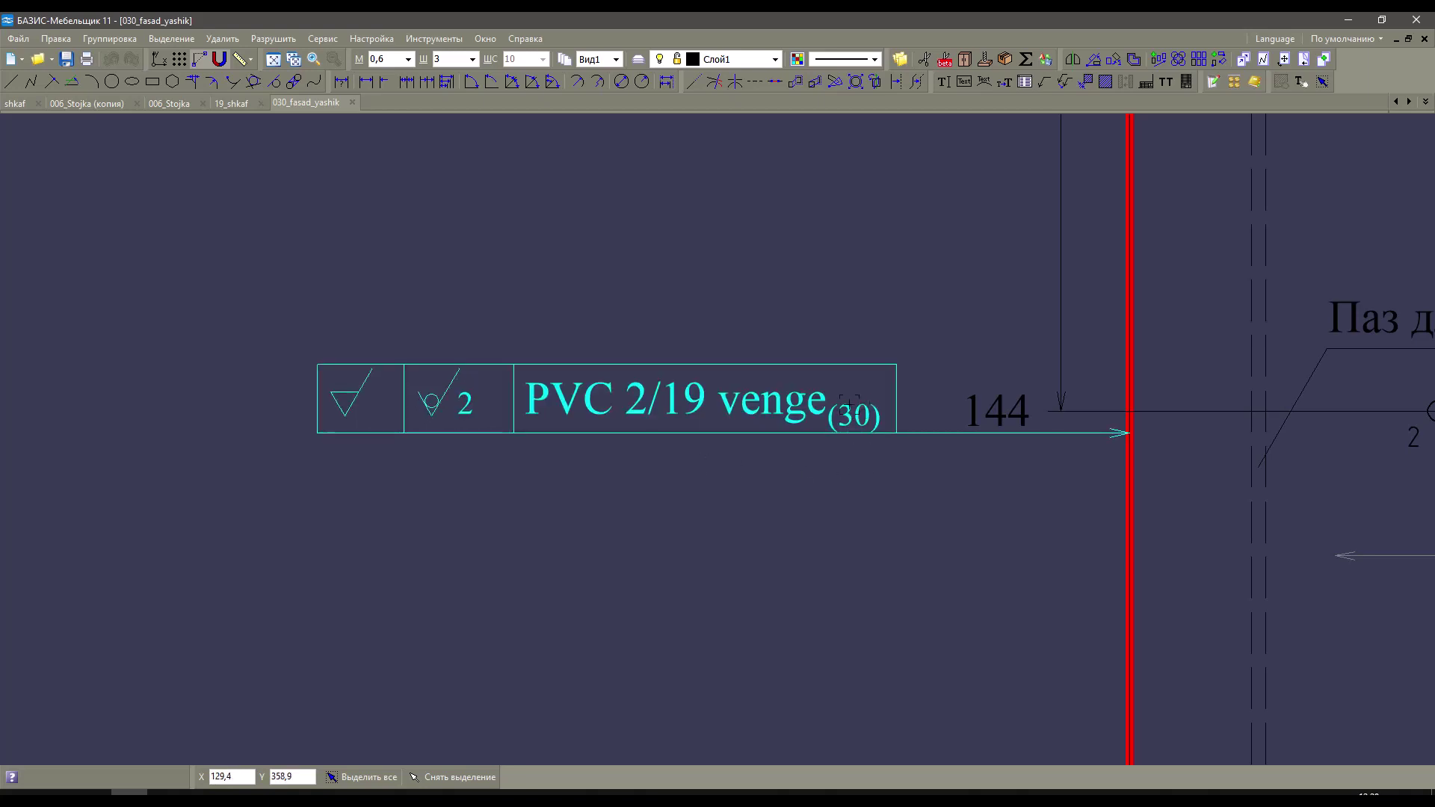
key("Escape")
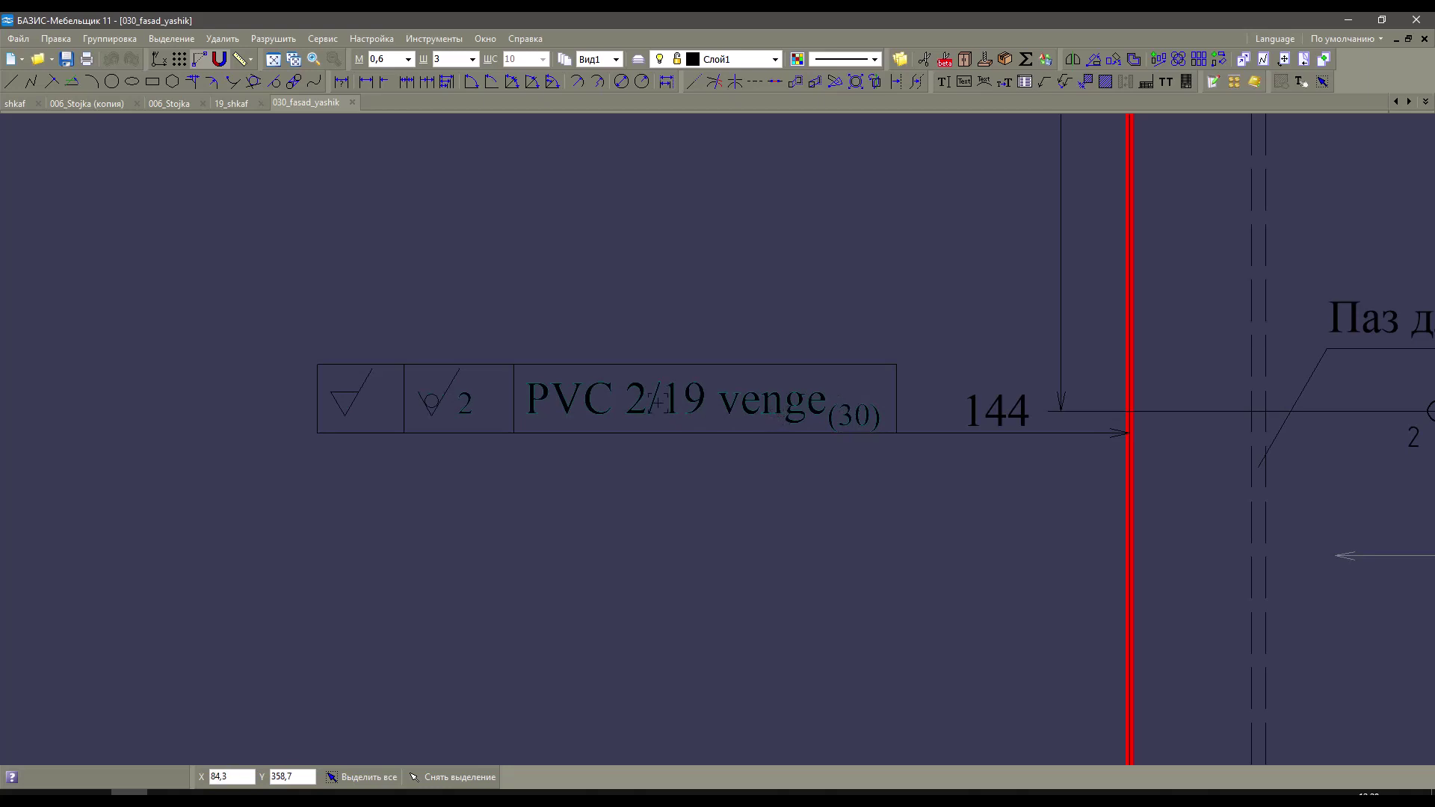
Inspect the bottom and right PVC 2/19 venge labels, then return to the shkaf model.
scroll(444, 390, "down", 6)
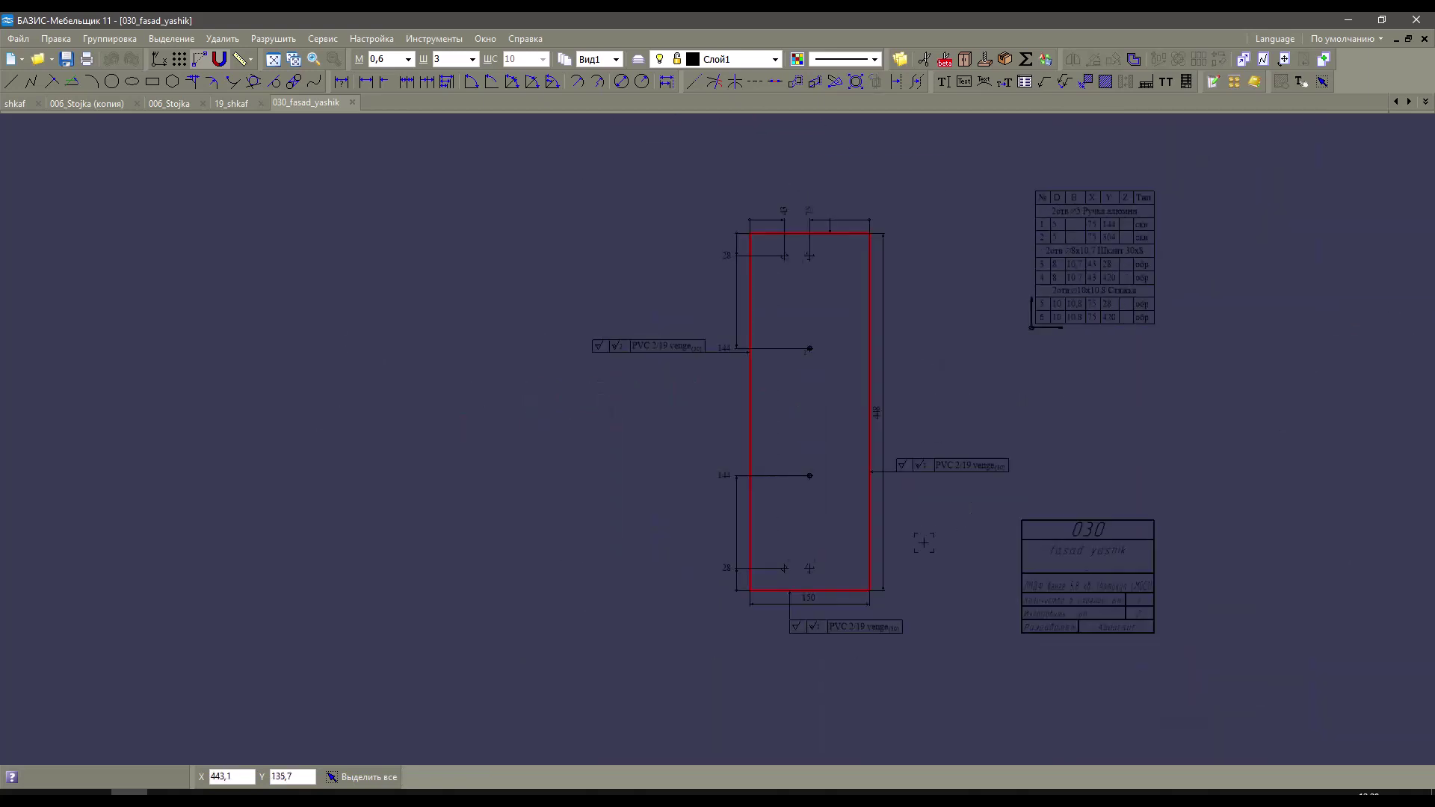
scroll(926, 538, "up", 2)
left_click(888, 647)
left_click(1003, 417)
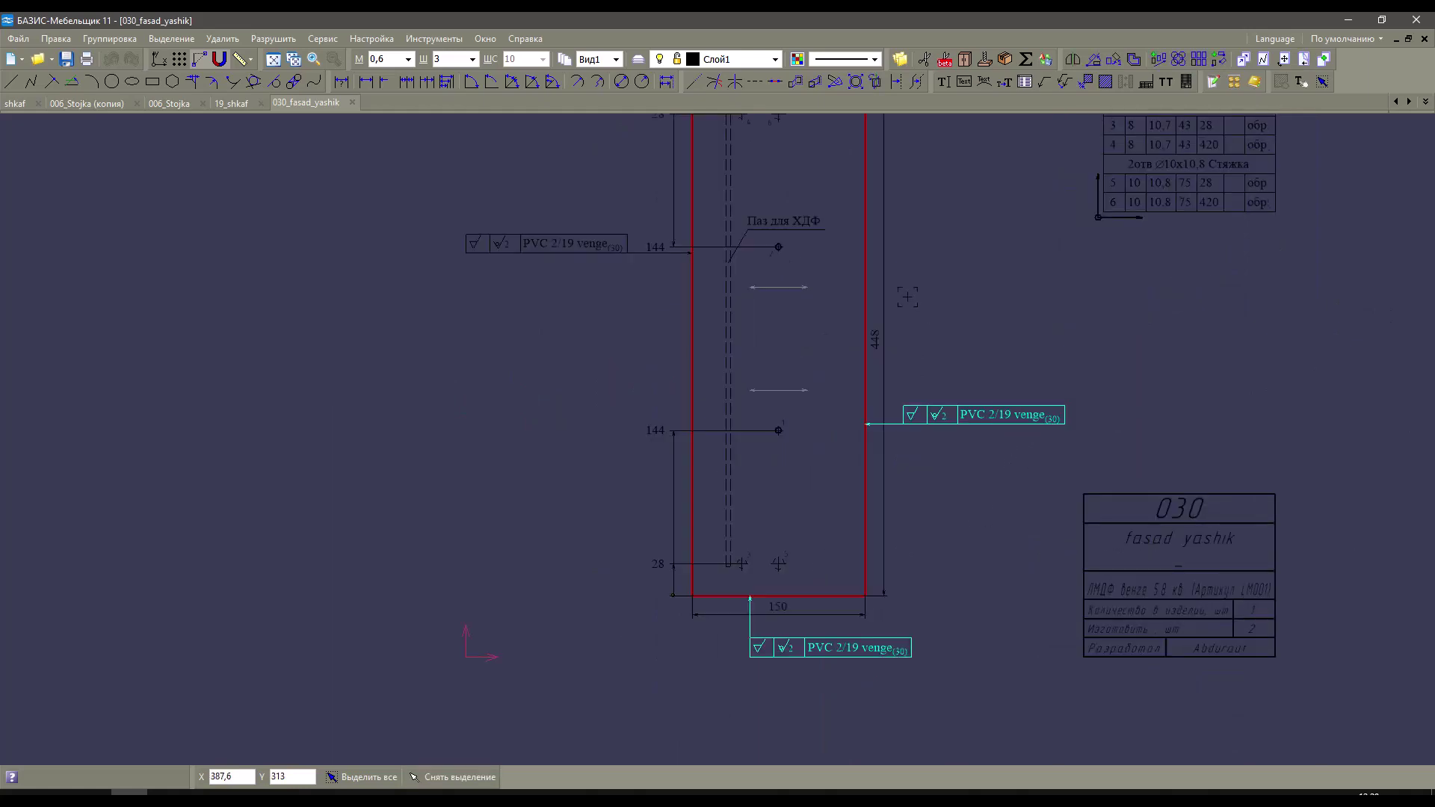
middle_click_drag(907, 298, 869, 435)
key("Escape")
left_click(15, 103)
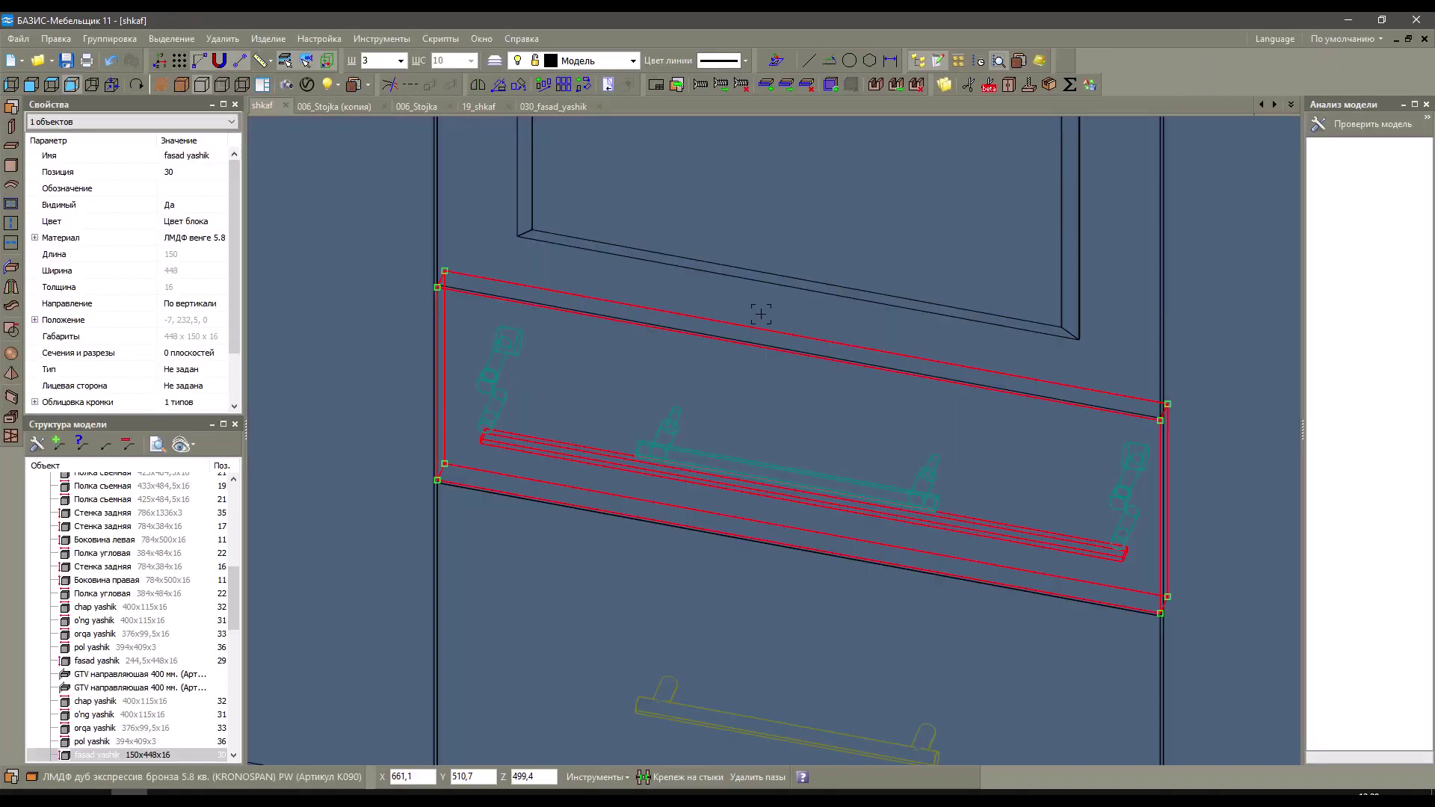
Check the drawer-front drawing, return to shkaf, and start drawing creation again.
left_click(549, 107)
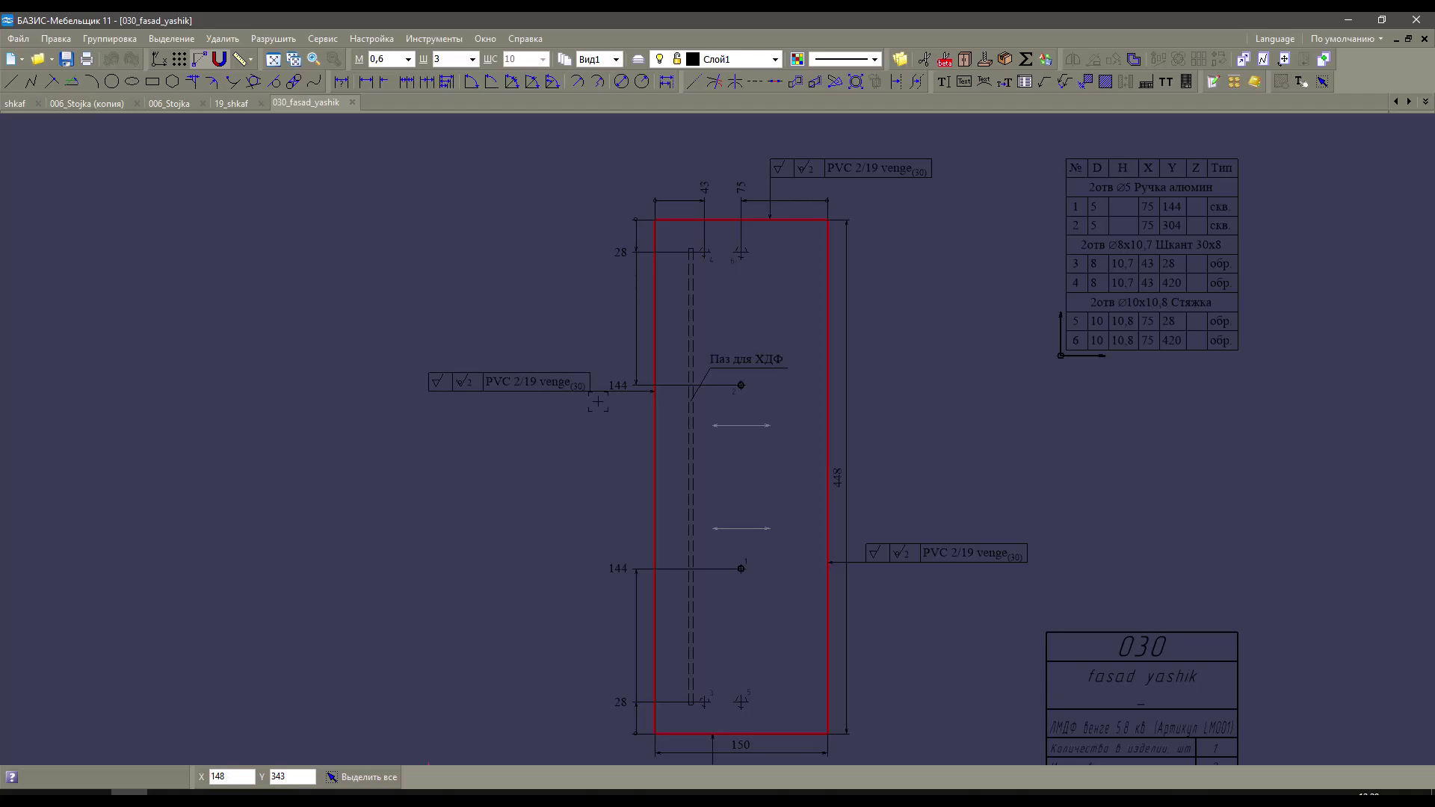
left_click(21, 103)
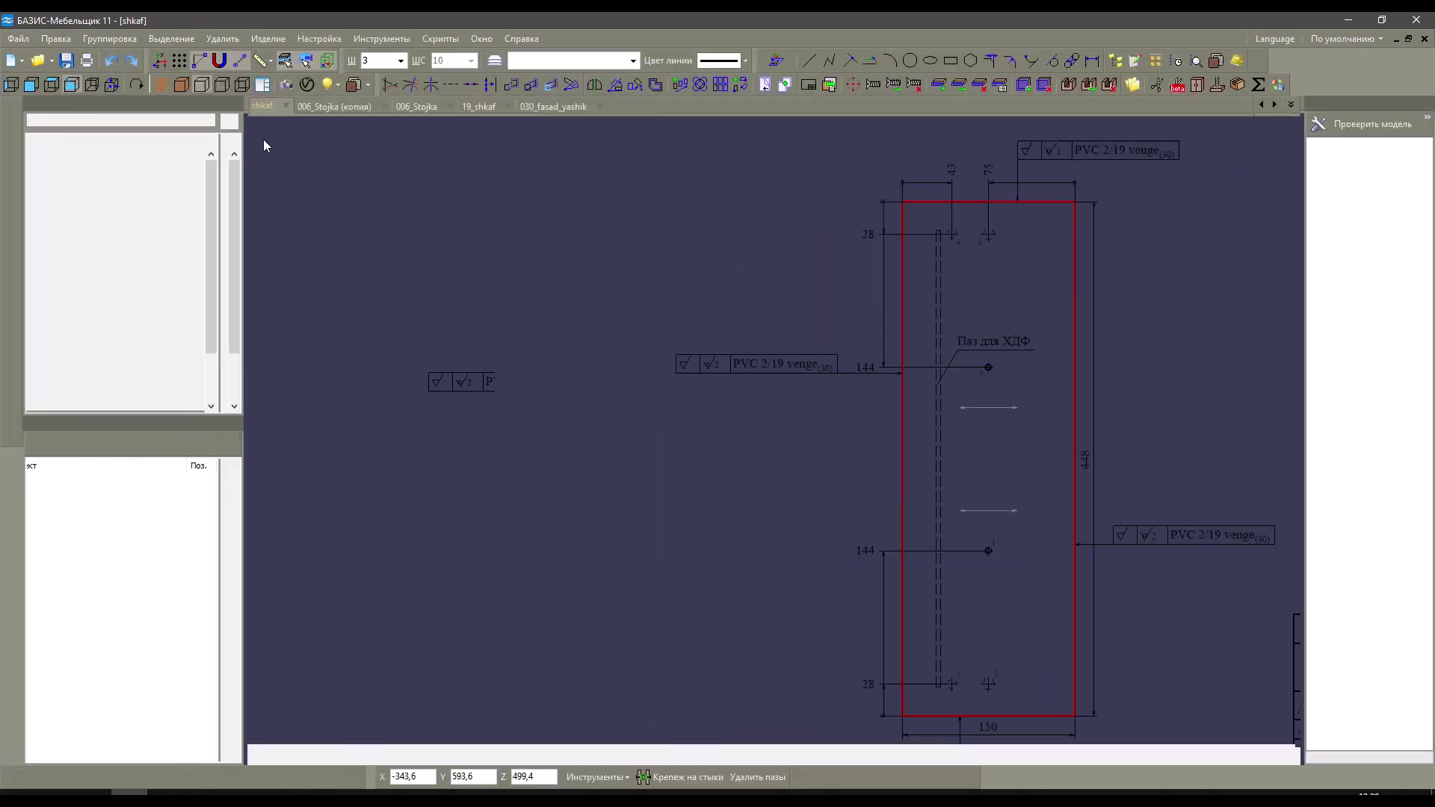
left_click(677, 84)
key("Return")
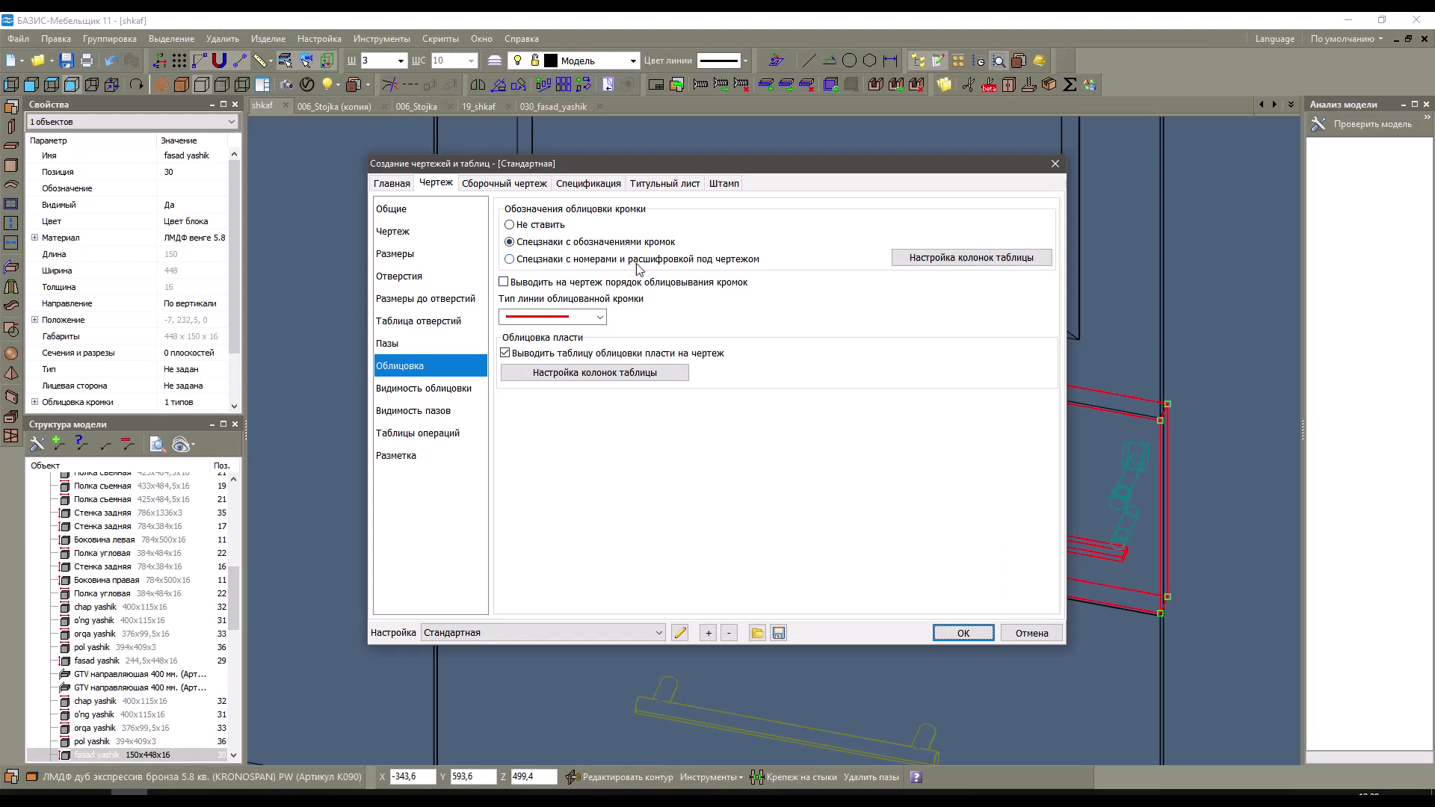
Use numbered edge symbols with a decoding table below the part and replace the old drawing.
left_click(737, 261)
left_click(958, 633)
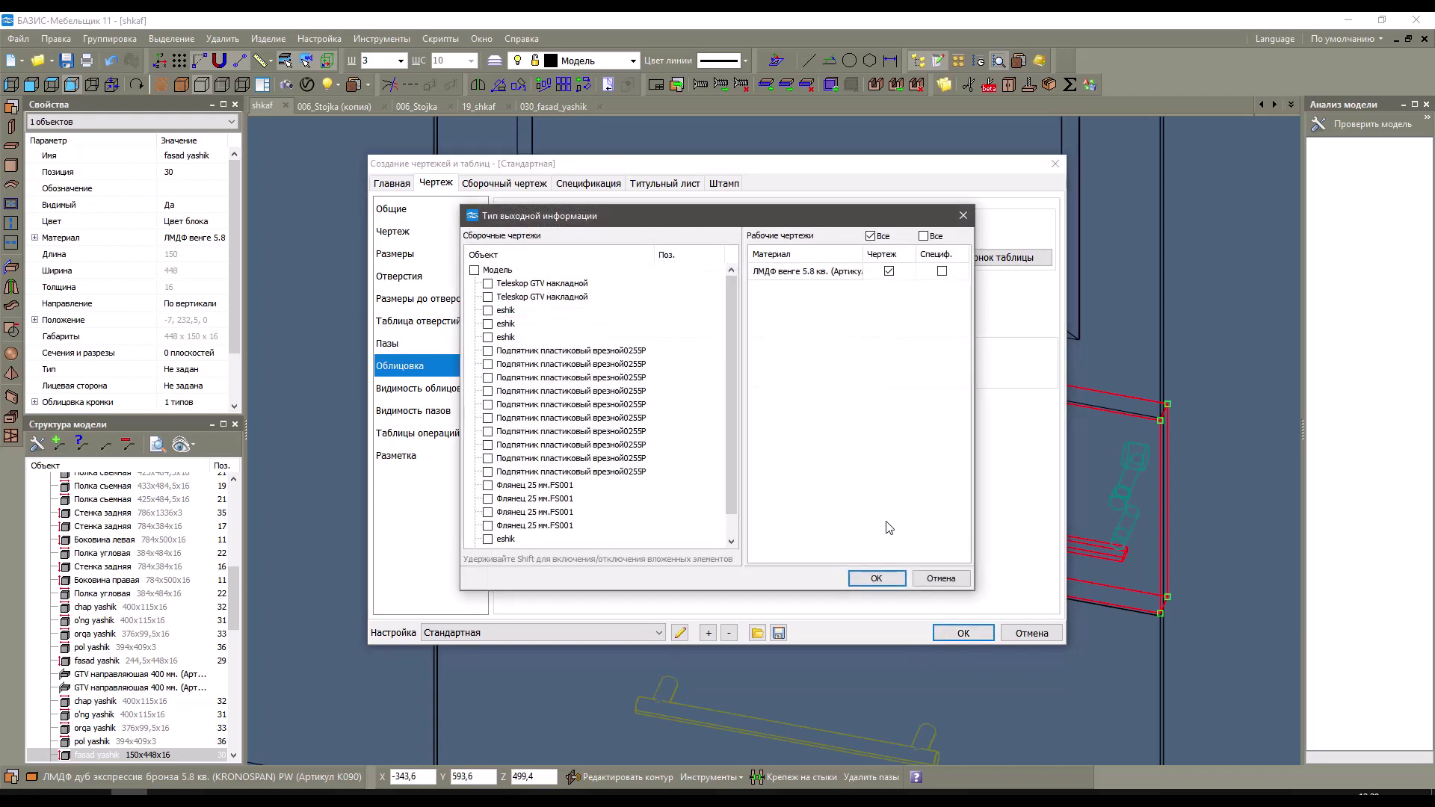
left_click(882, 578)
left_click(909, 584)
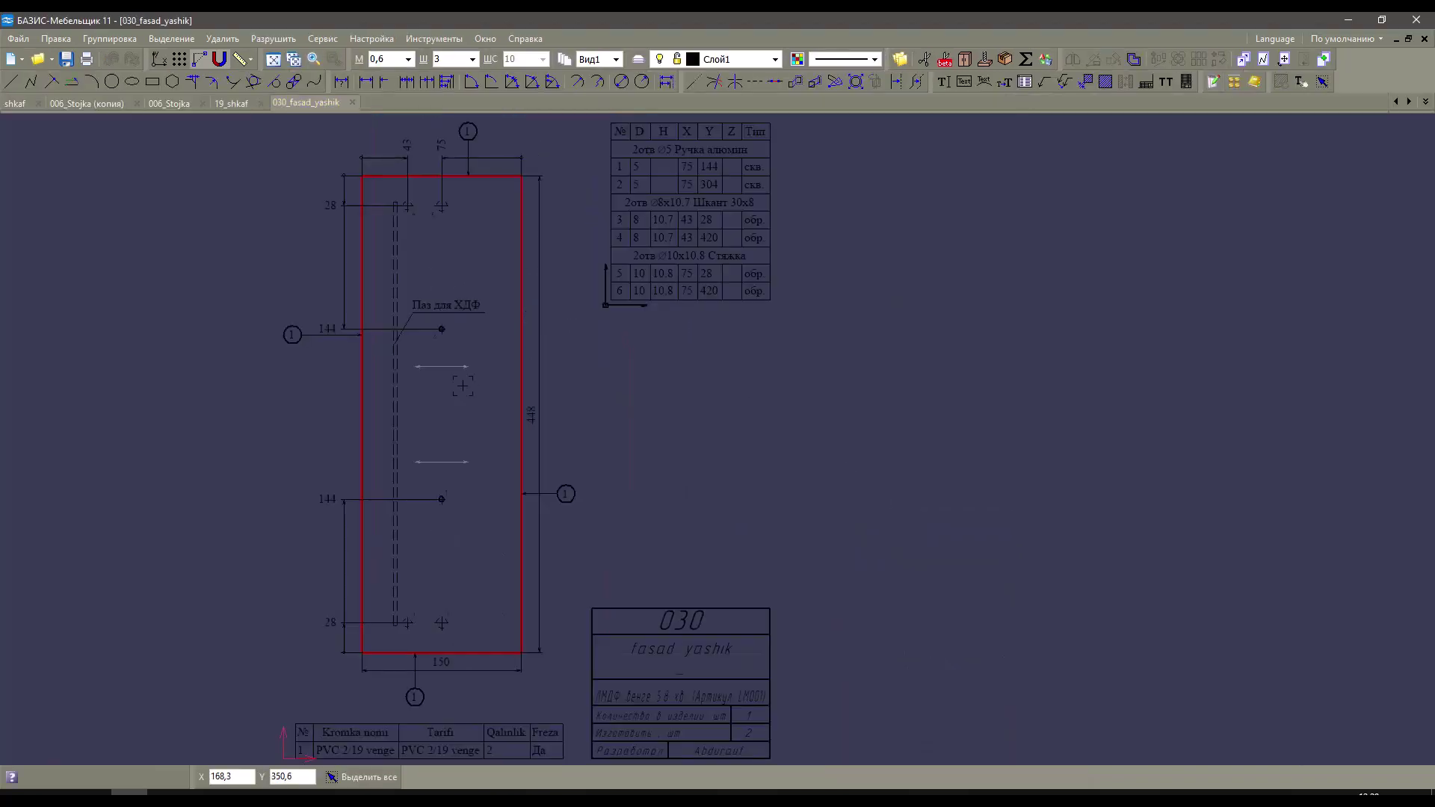
scroll(545, 156, "up", 2)
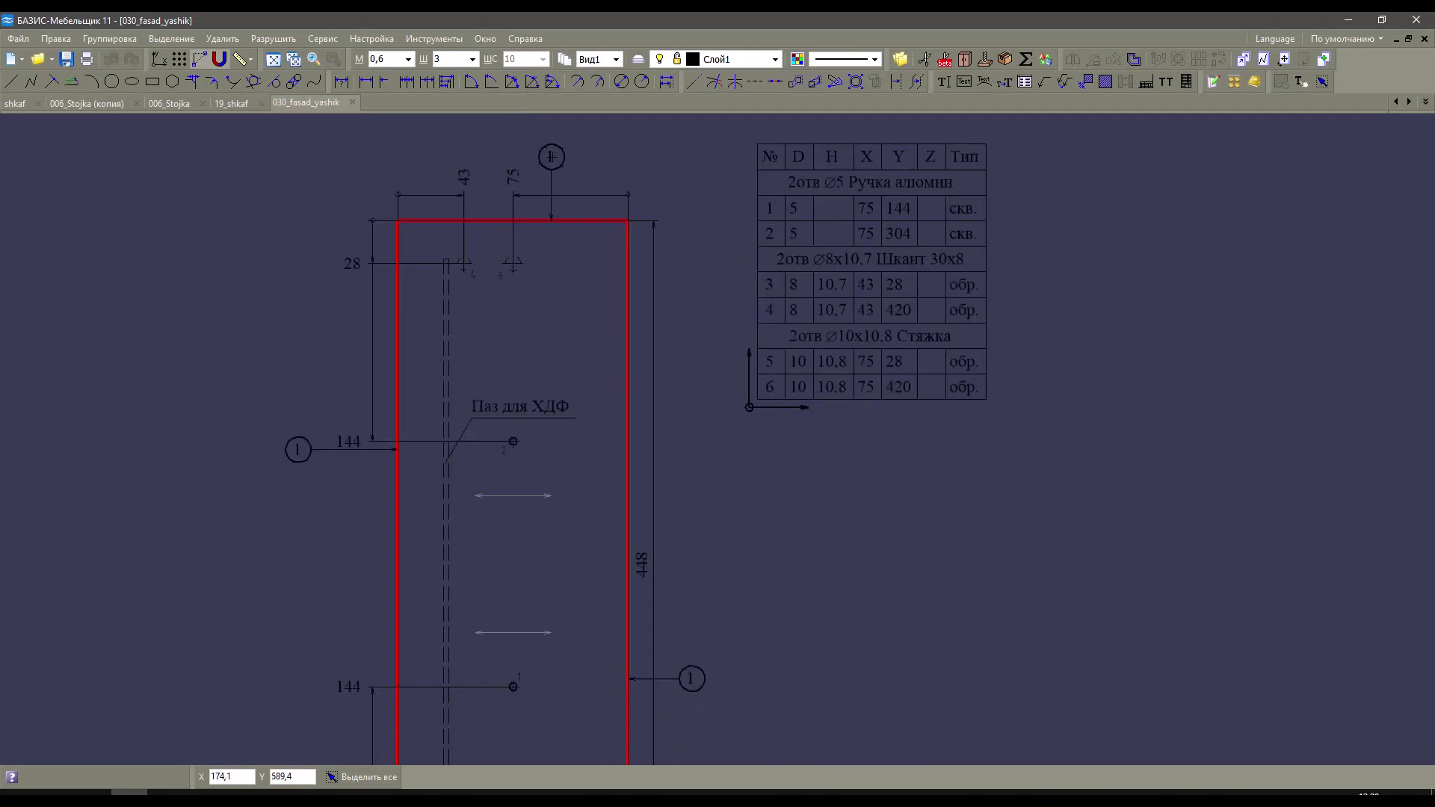
left_click(298, 450)
left_click(692, 679)
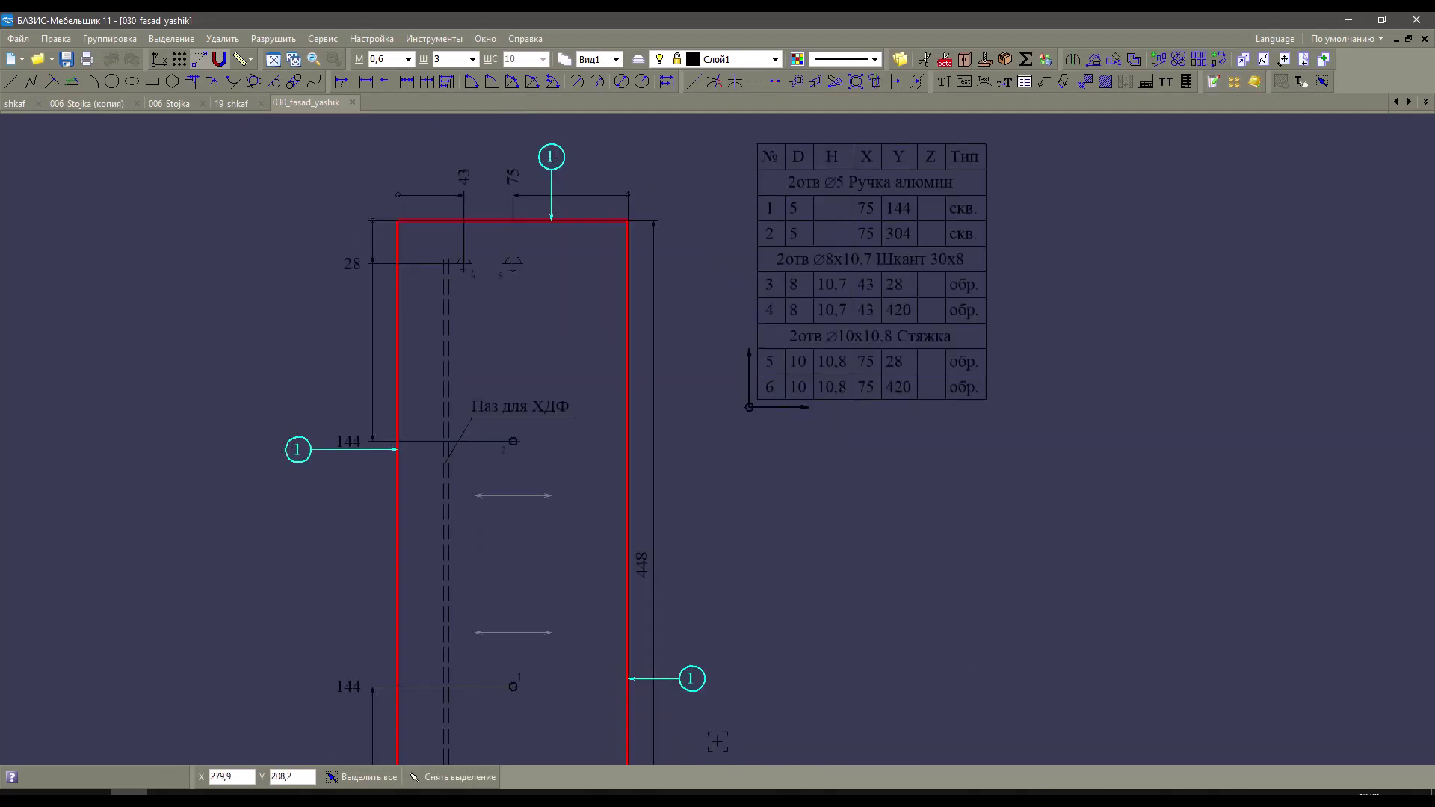
middle_click_drag(709, 741, 787, 248)
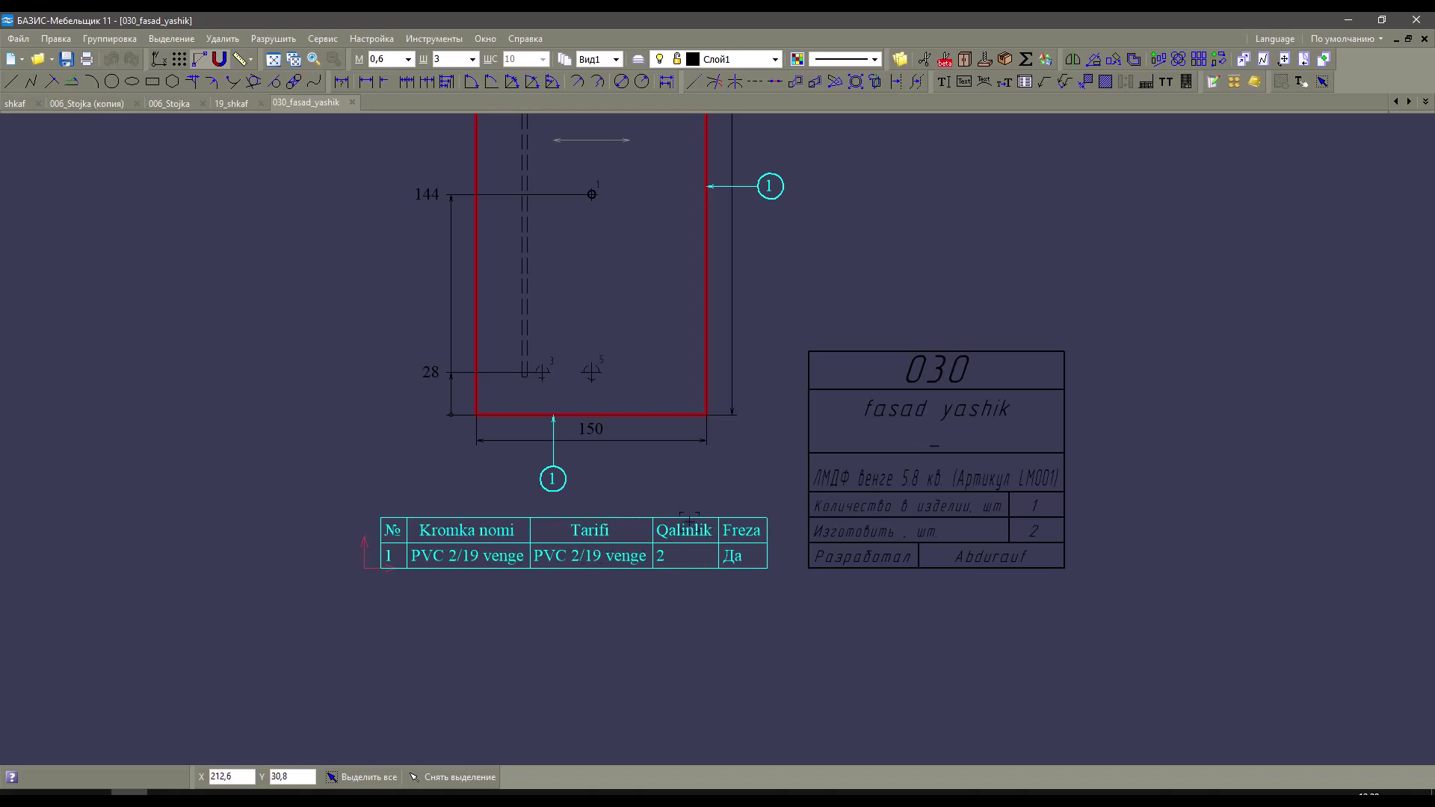
middle_click_drag(732, 510, 650, 532)
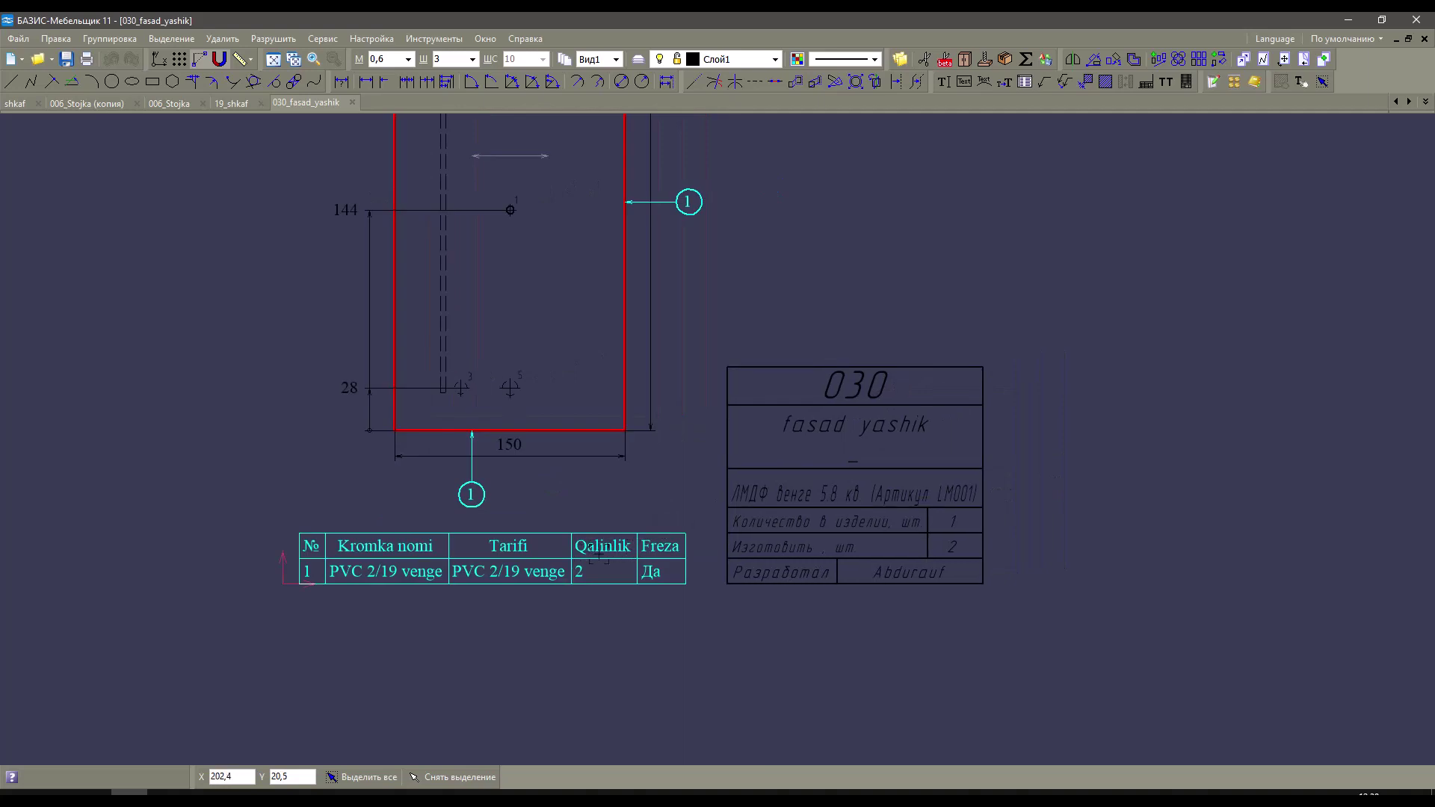
left_click(653, 570)
left_click(649, 571)
left_click(588, 565)
scroll(620, 568, "up", 2)
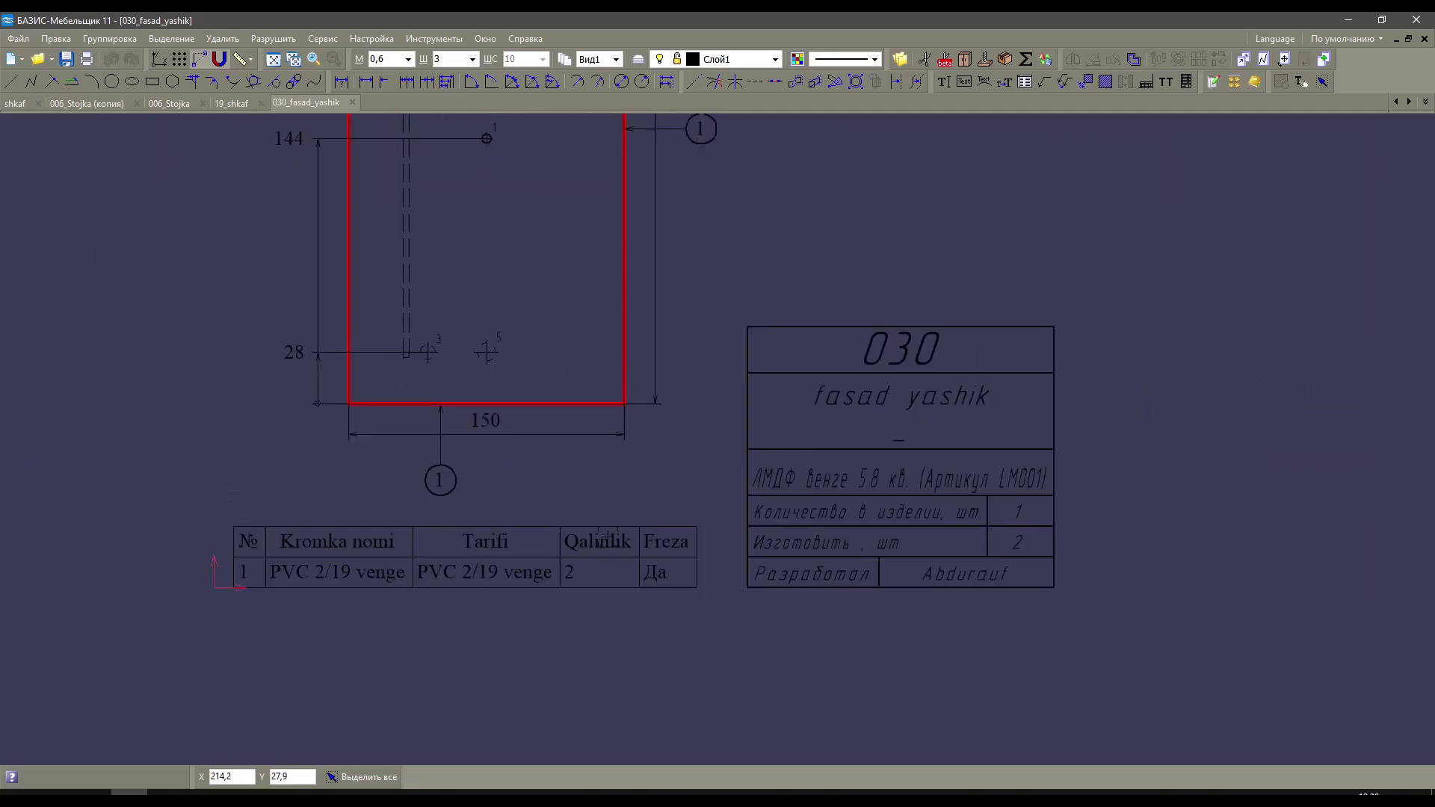
scroll(650, 598, "up", 5)
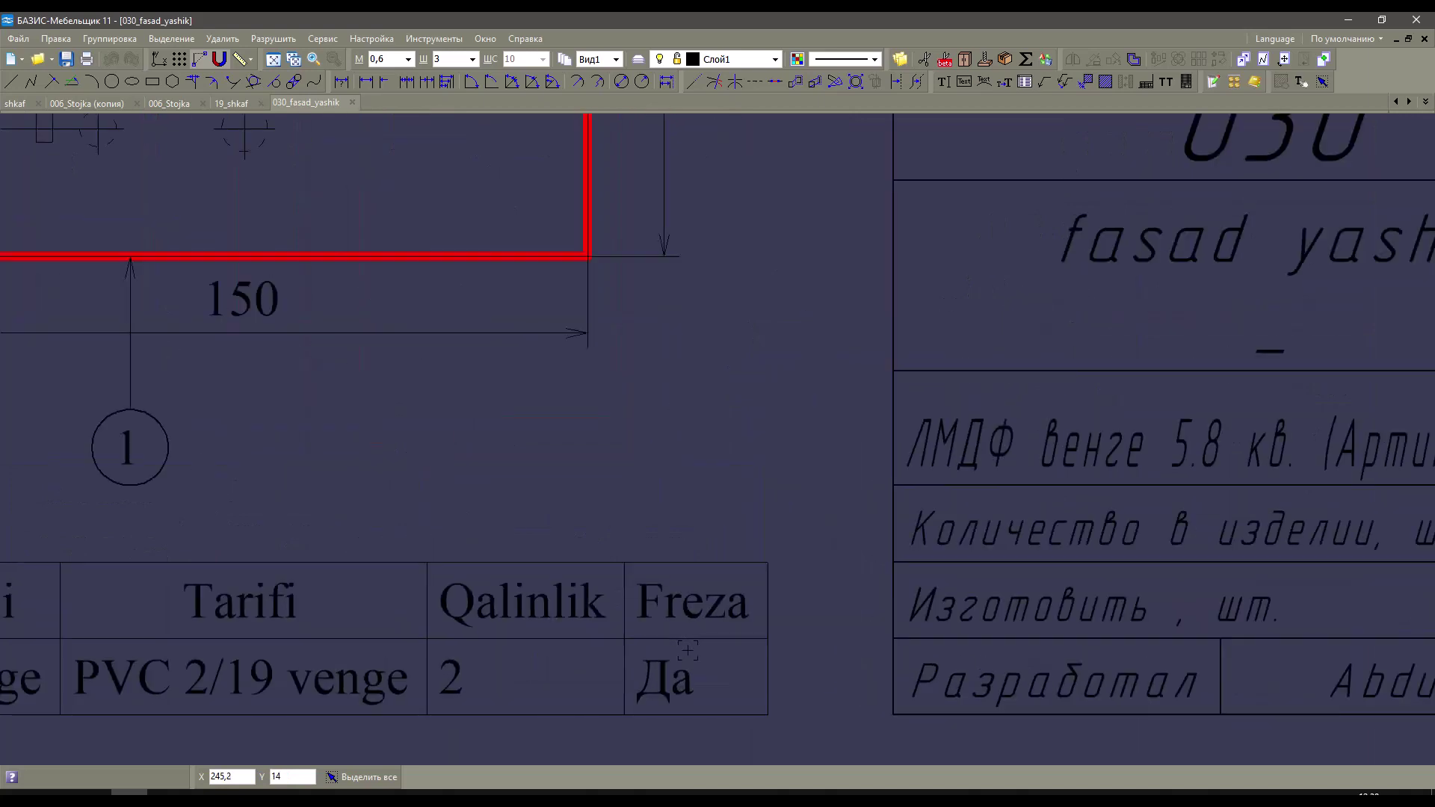
scroll(685, 655, "down", 5)
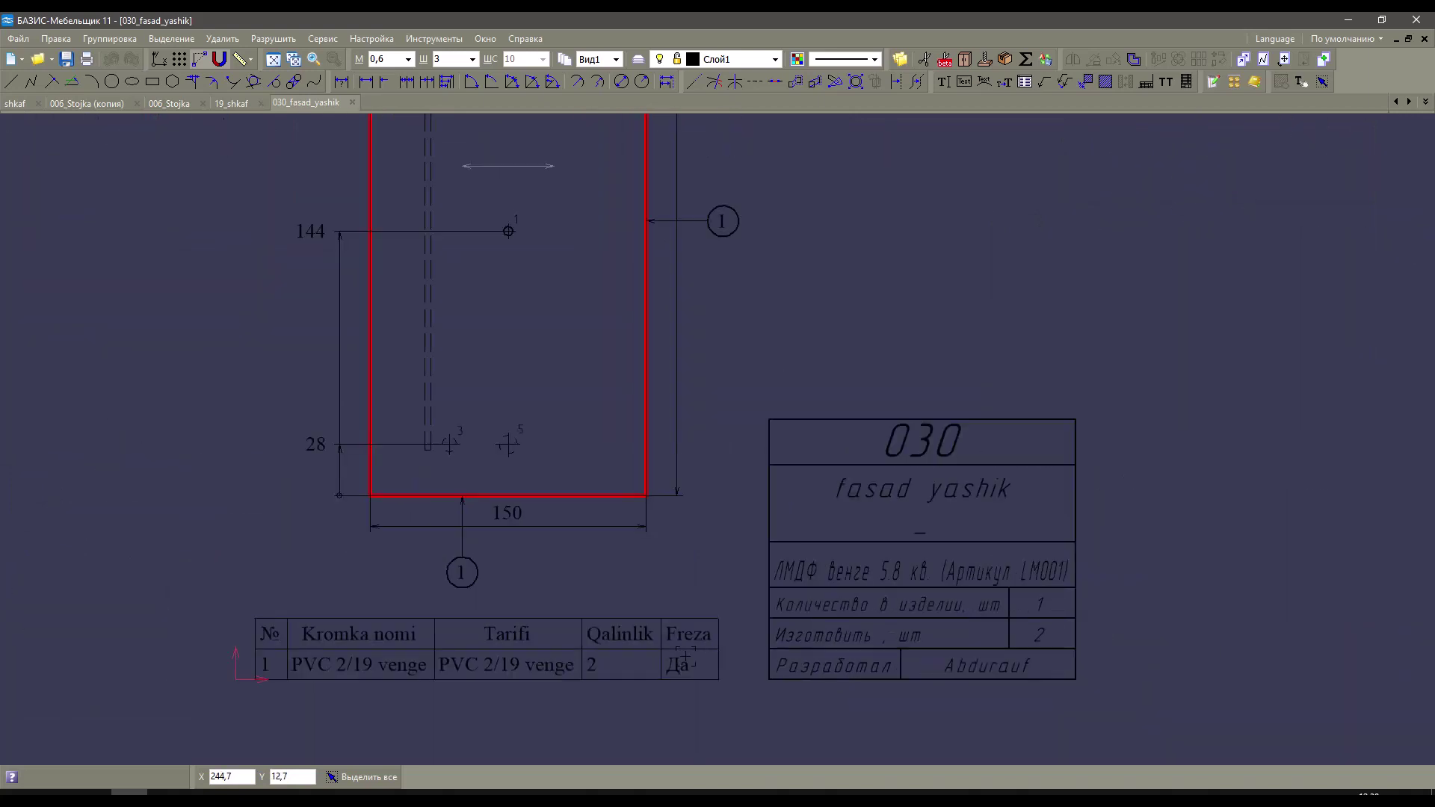
scroll(717, 658, "down", 3)
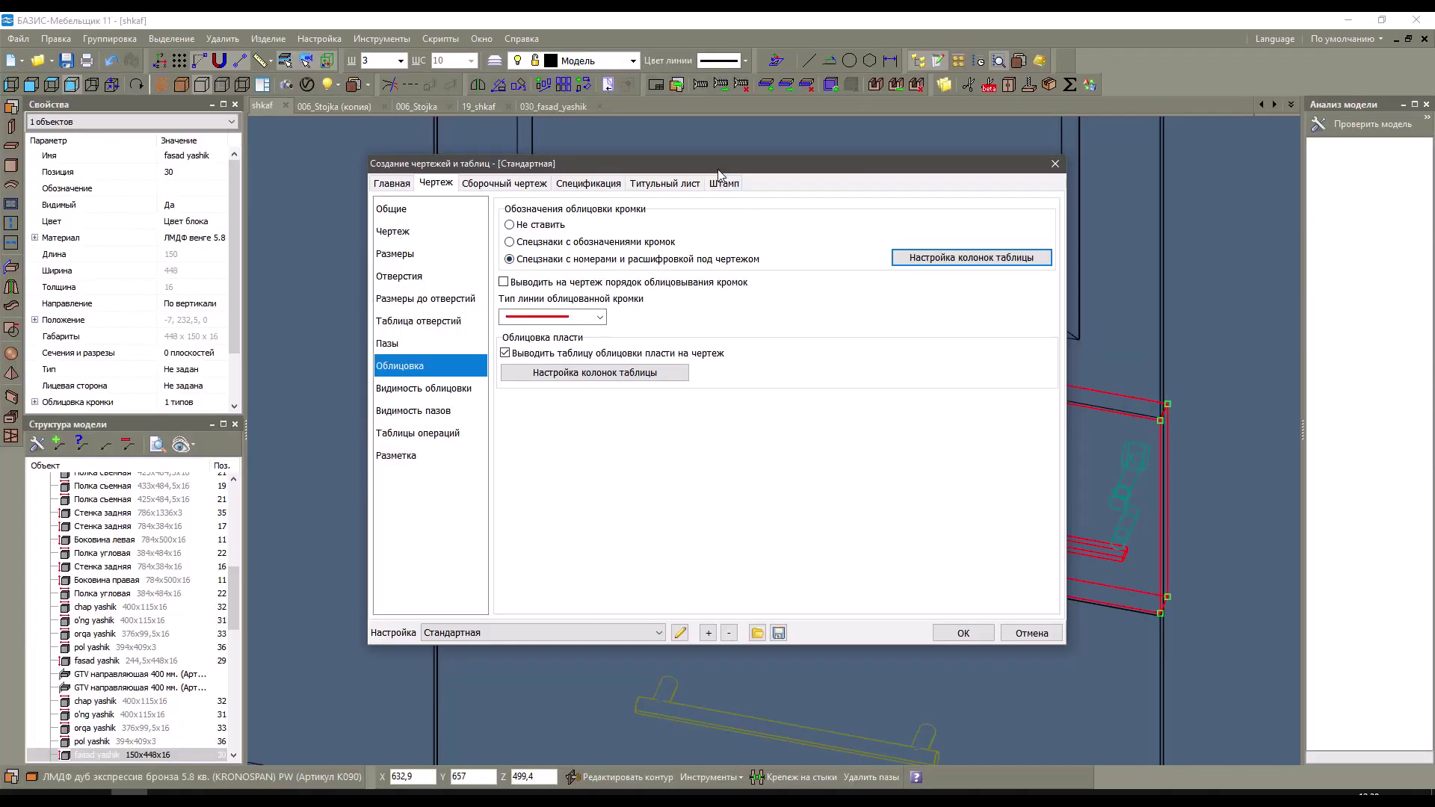
Open the edge-table column settings, reset them to defaults and review each column.
left_click(929, 260)
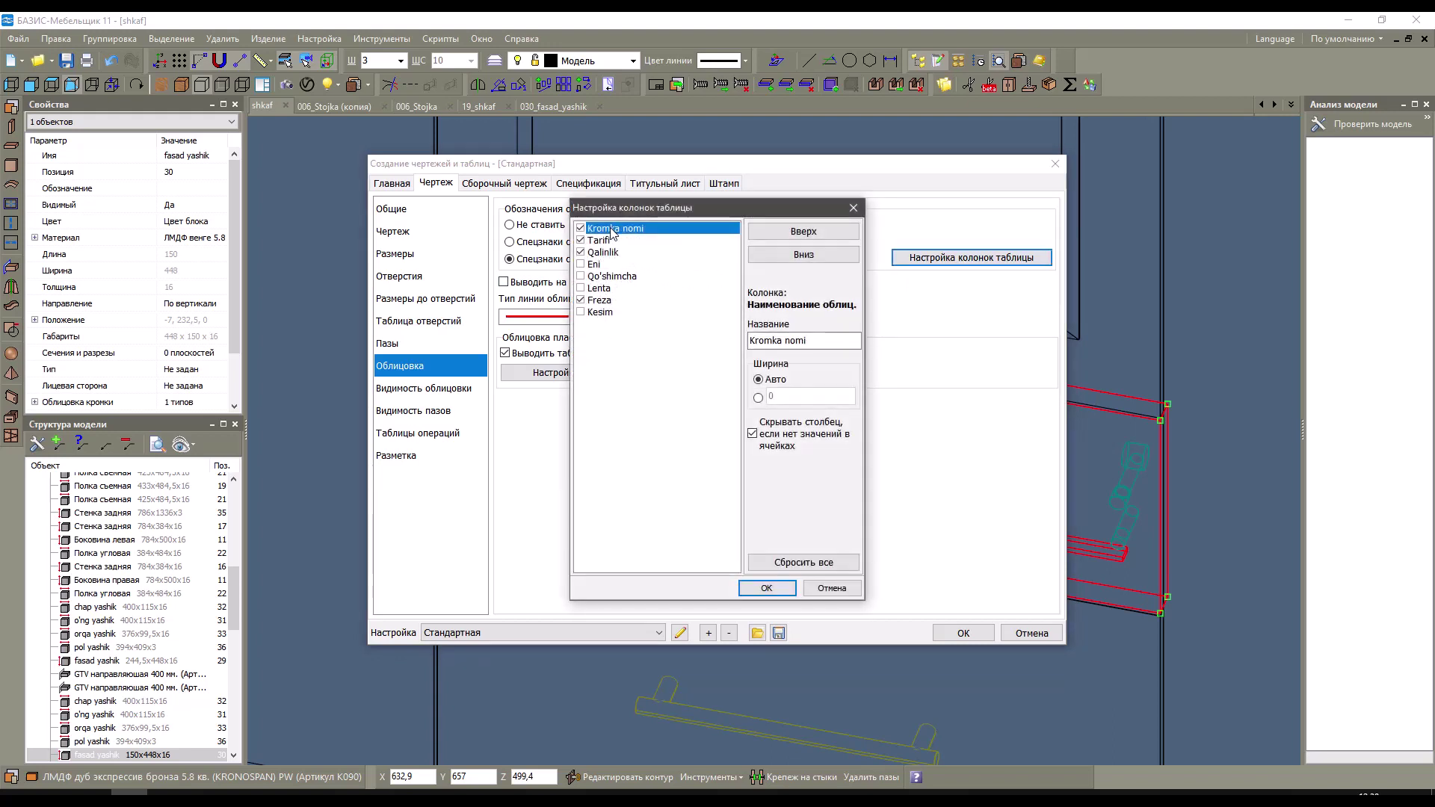
left_click(800, 567)
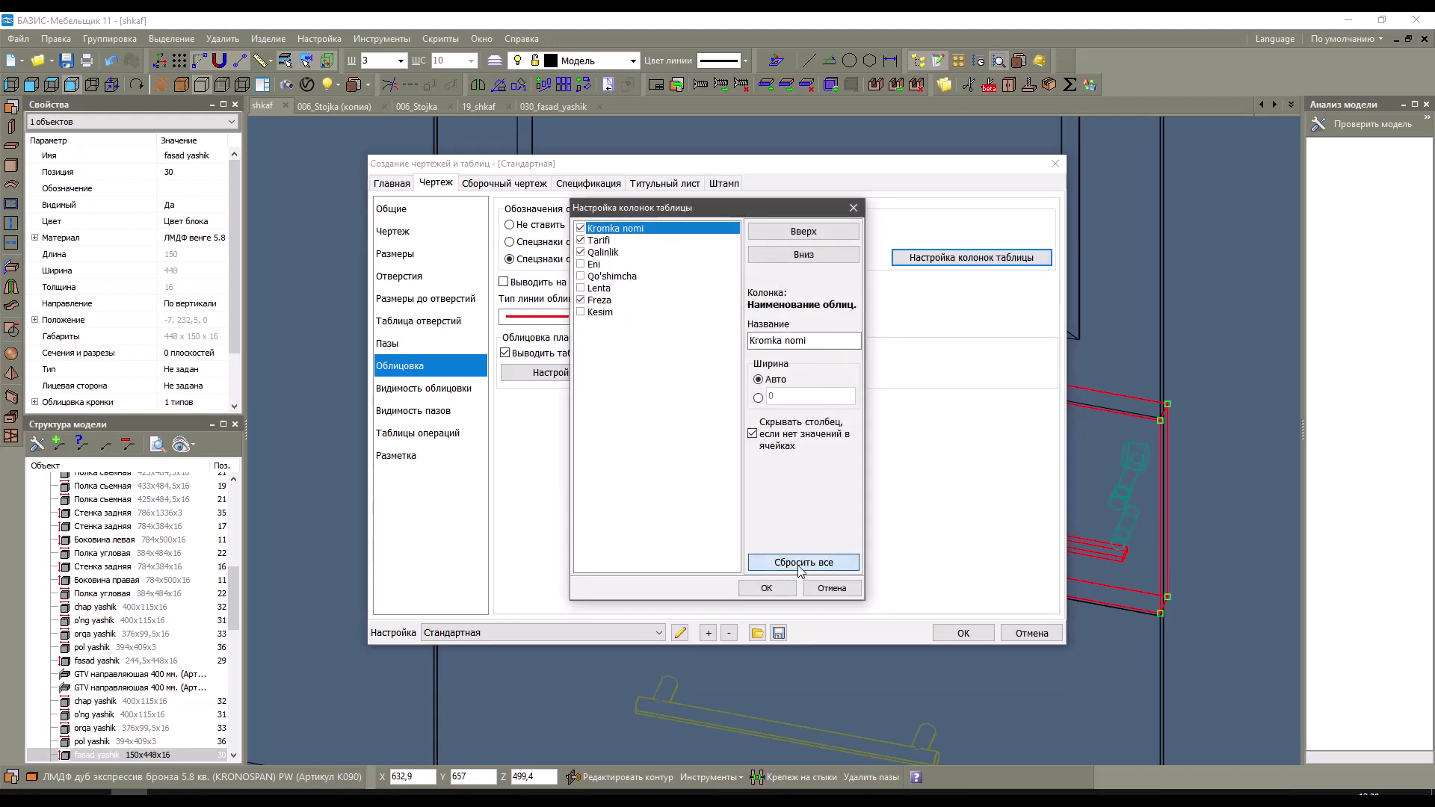
left_click(605, 242)
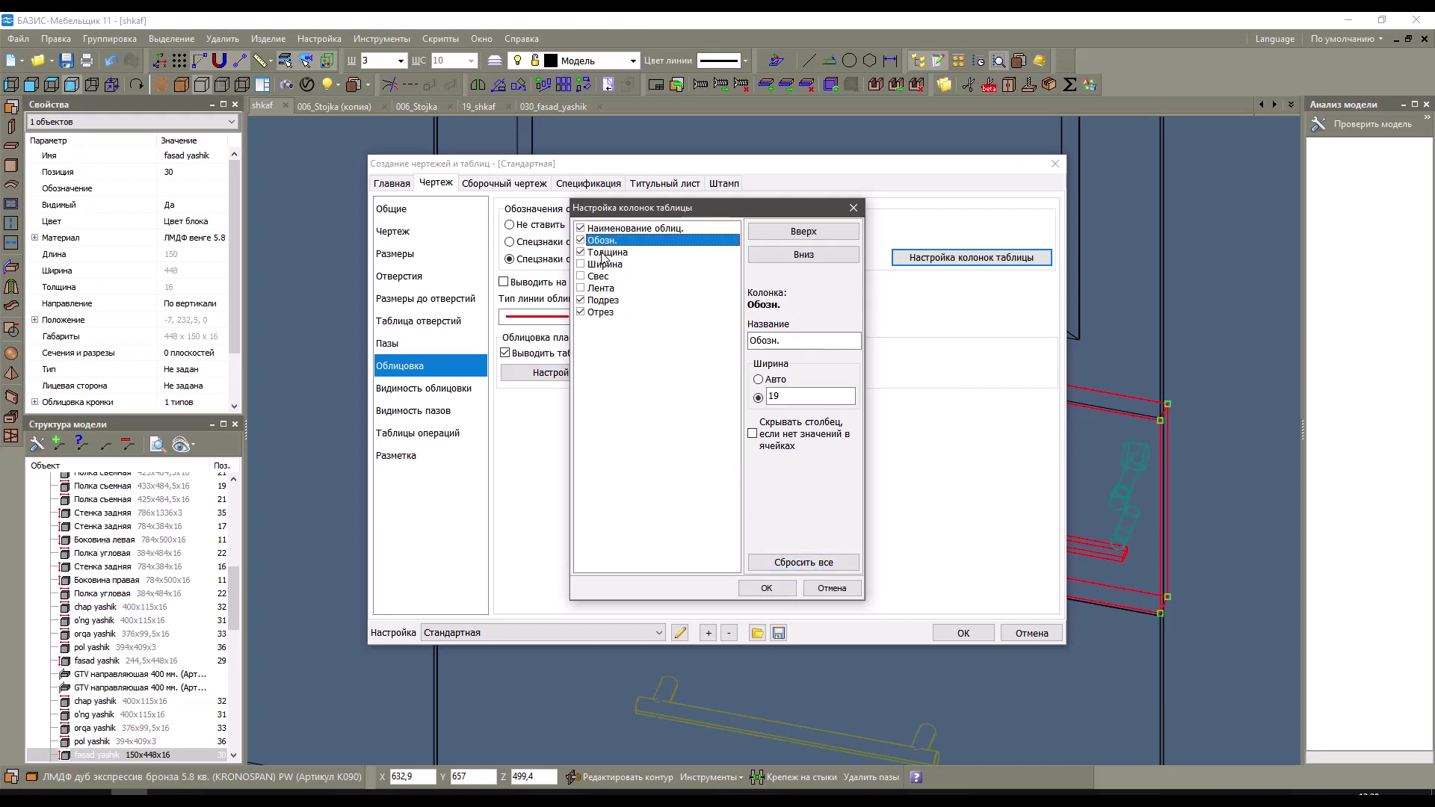
left_click(602, 253)
left_click(605, 265)
left_click(608, 276)
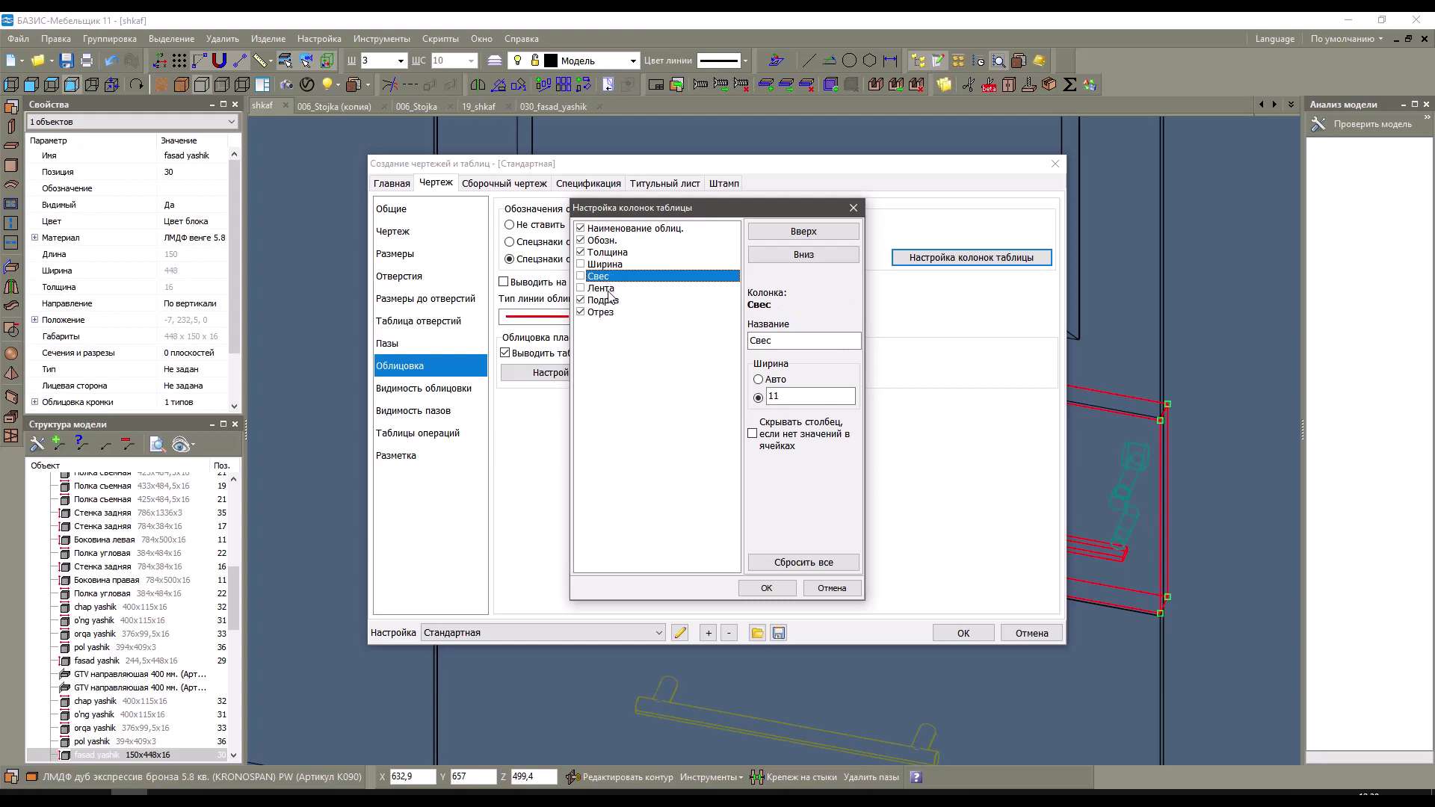
left_click(610, 290)
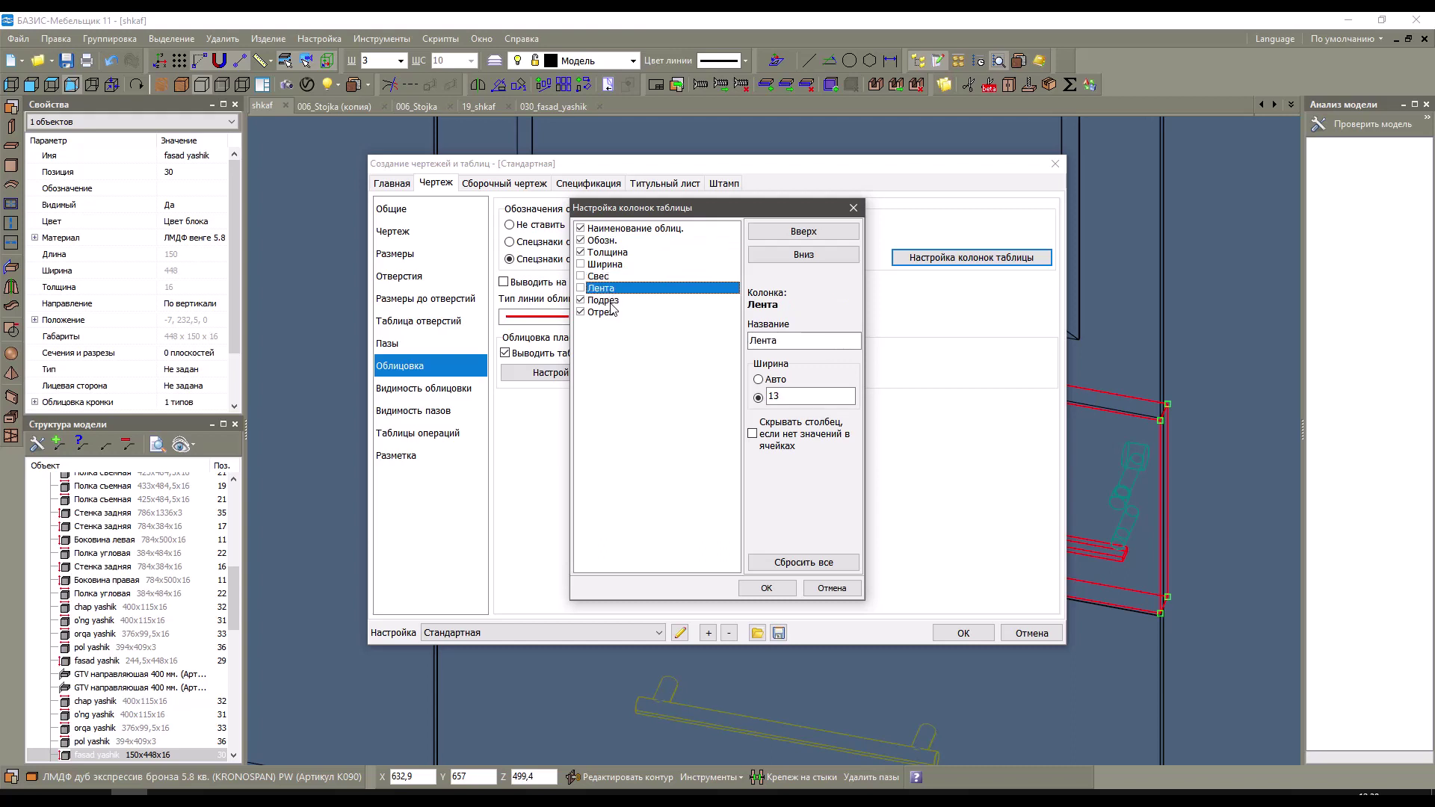
left_click(610, 302)
Move the Подрез, Отрез and Свес columns up in the column order.
left_click(612, 314)
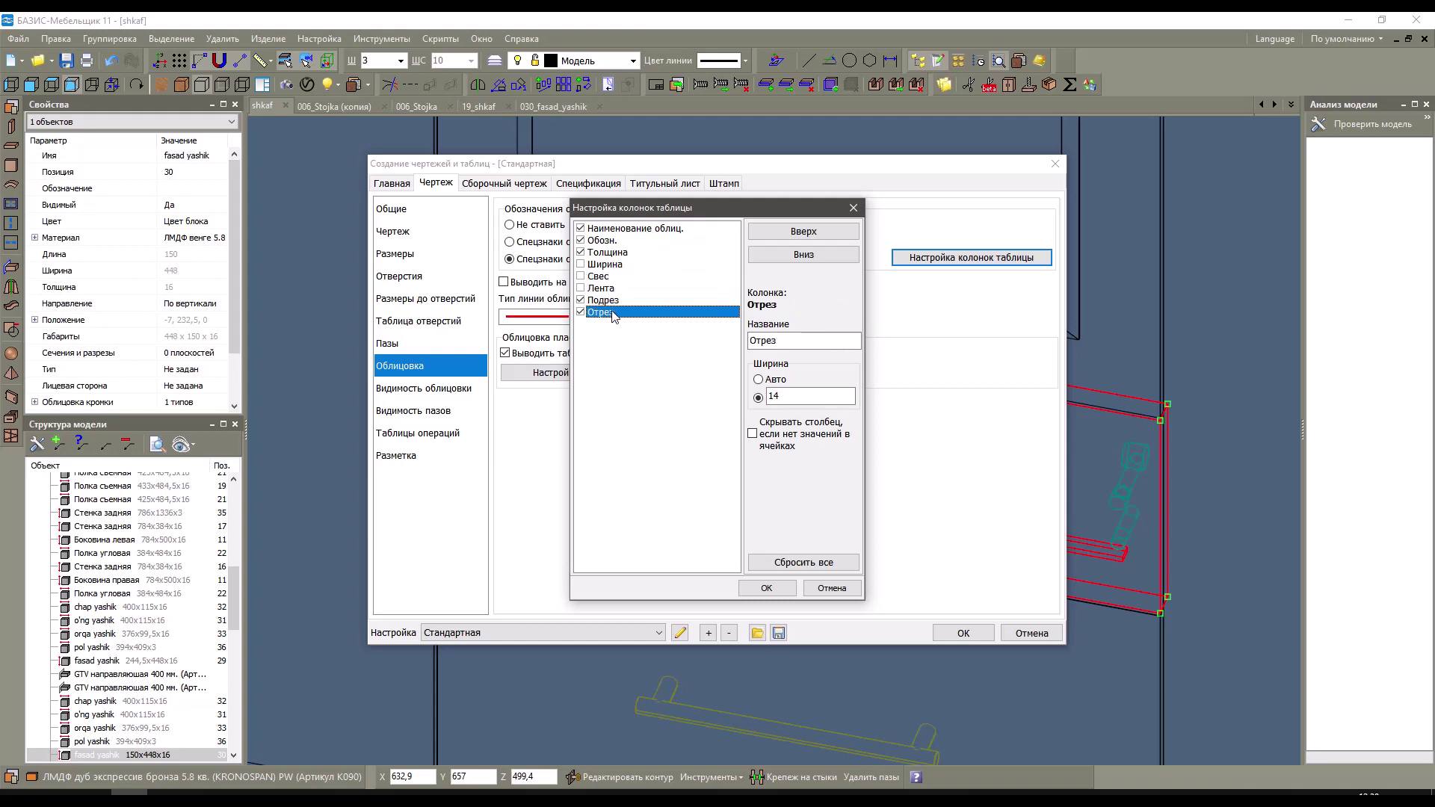
left_click(630, 305)
left_click(823, 232)
left_click(822, 232)
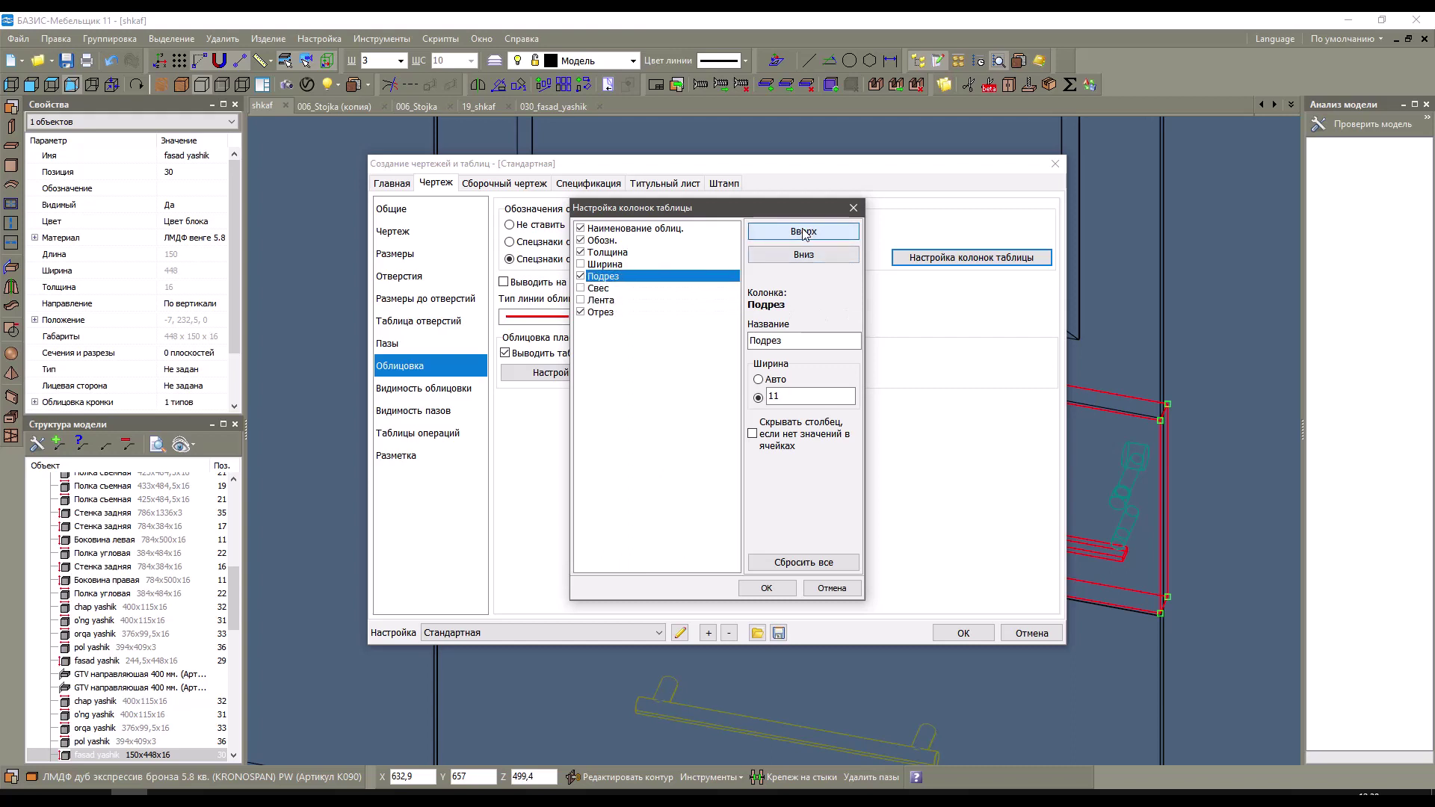
left_click(756, 233)
left_click(601, 311)
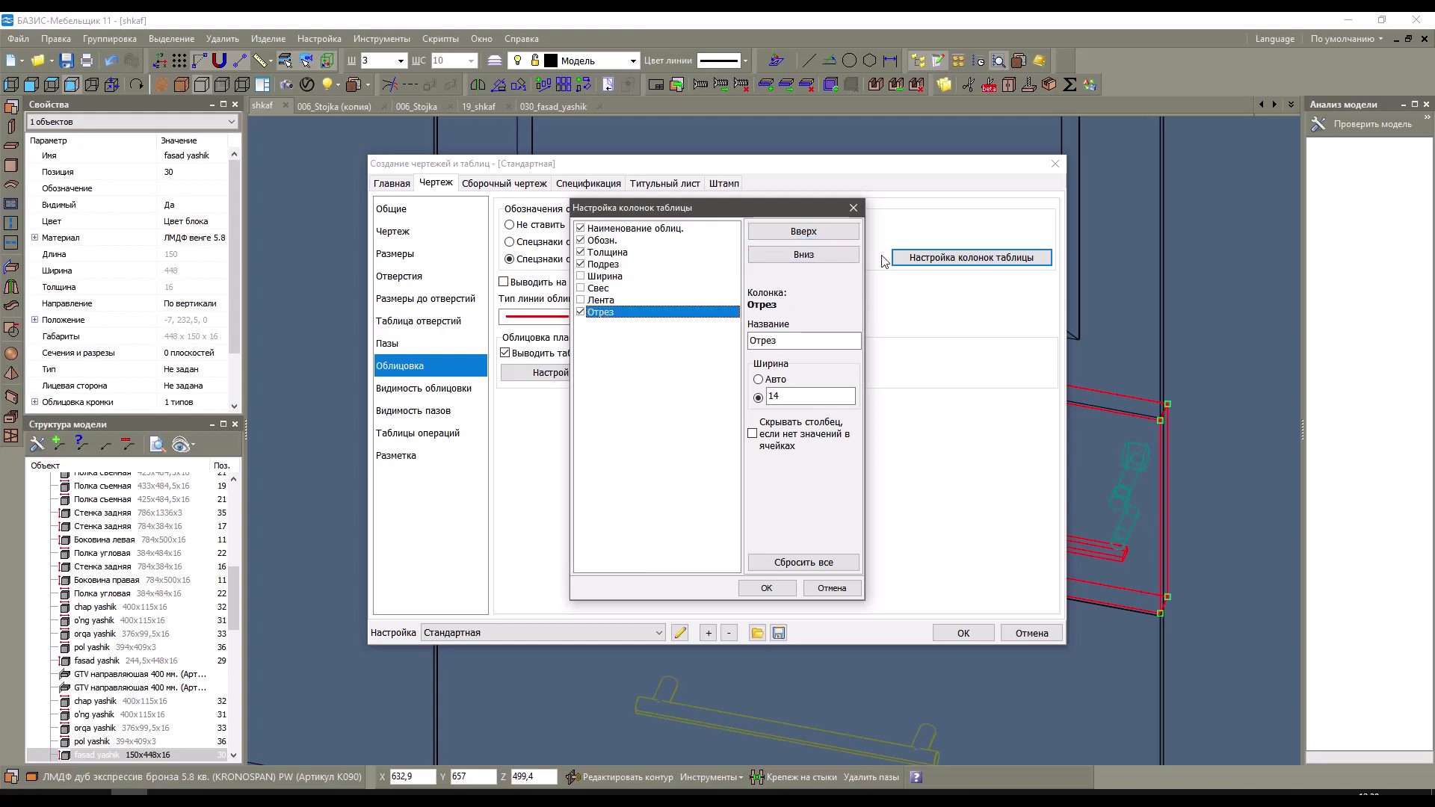
left_click(828, 232)
left_click(828, 232)
left_click(828, 233)
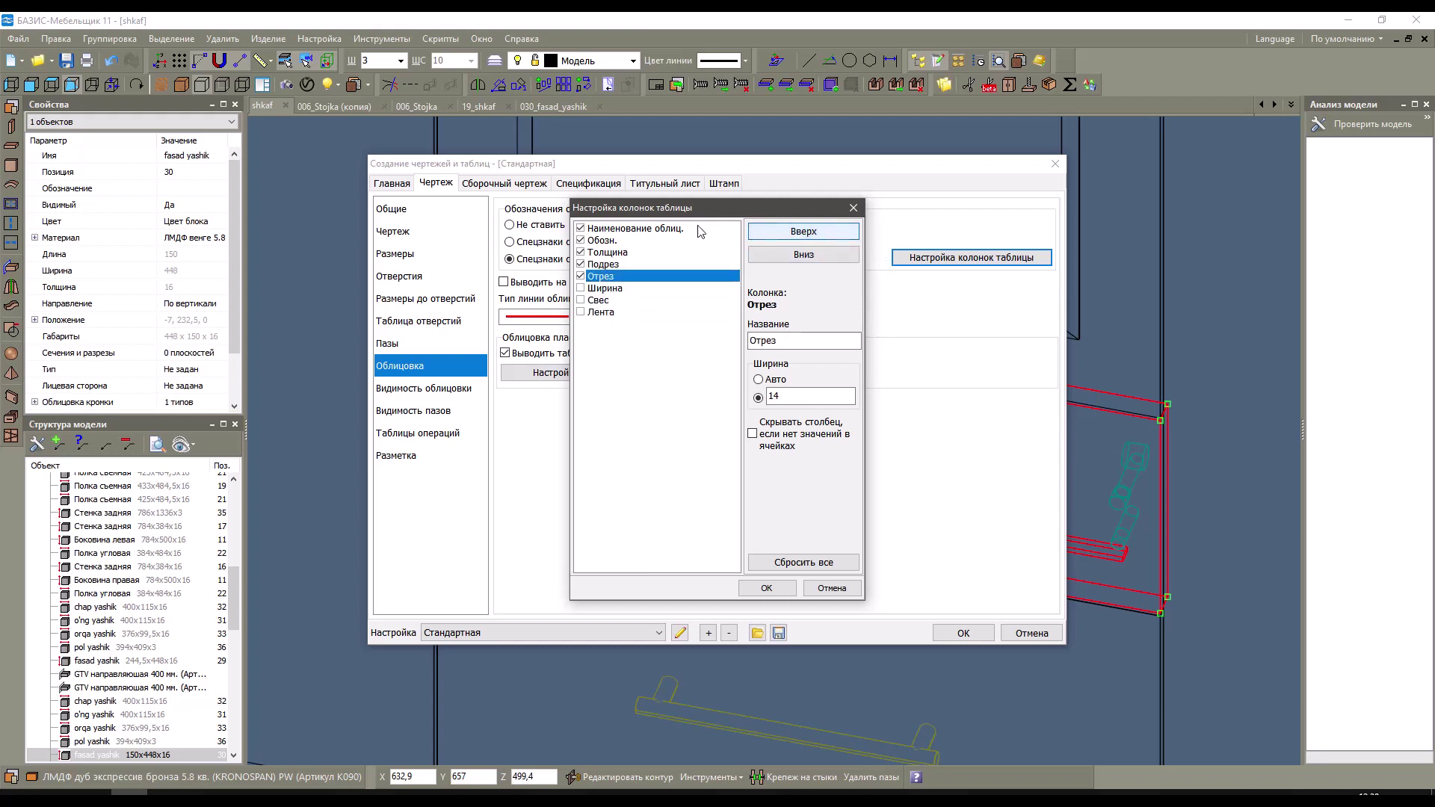
left_click(609, 301)
left_click(798, 236)
left_click(798, 236)
Rename the first three columns to Kromka nomi, Eslatma and Qalinlik.
left_click(814, 250)
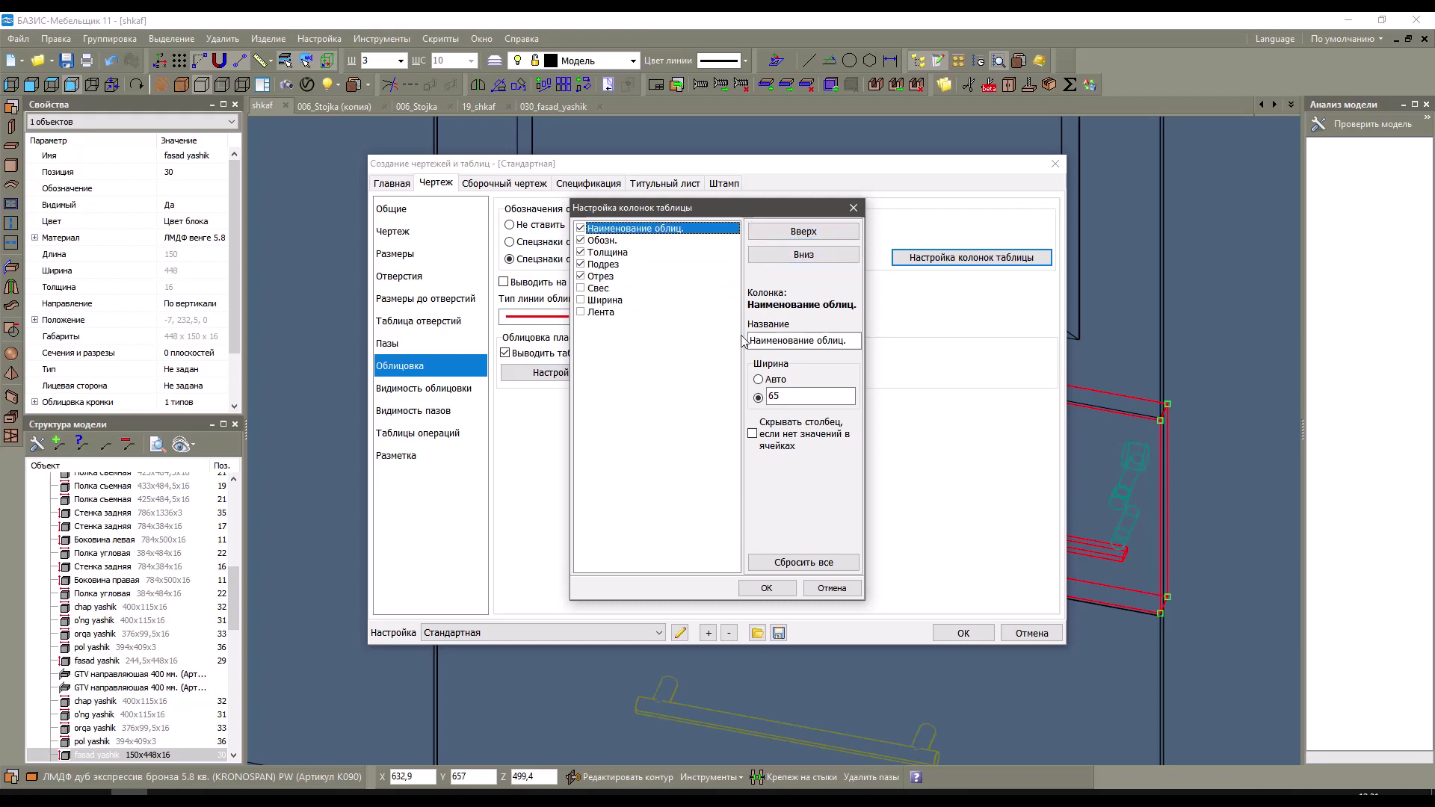
left_click_drag(858, 341, 731, 331)
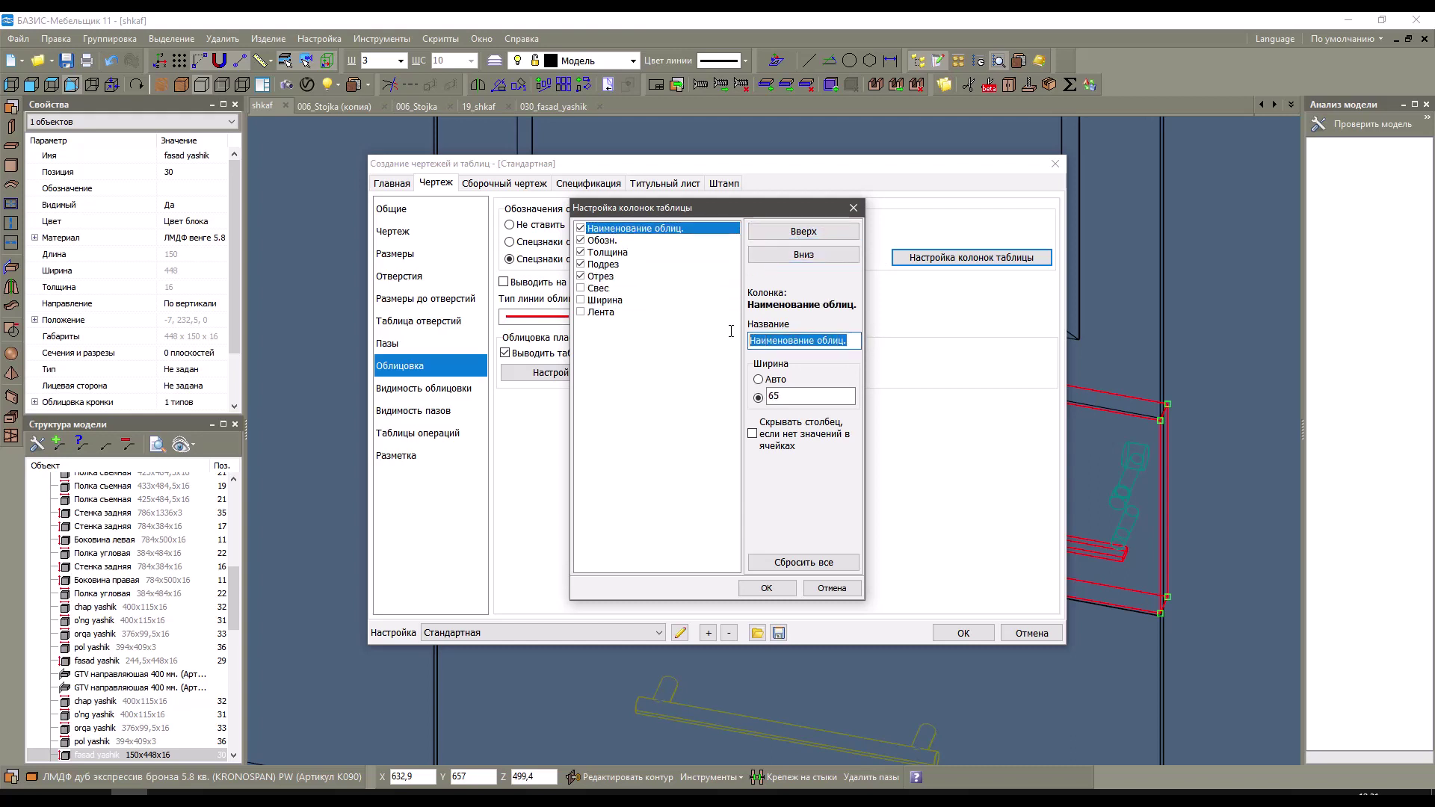
type("Kromka nomi")
left_click(606, 241)
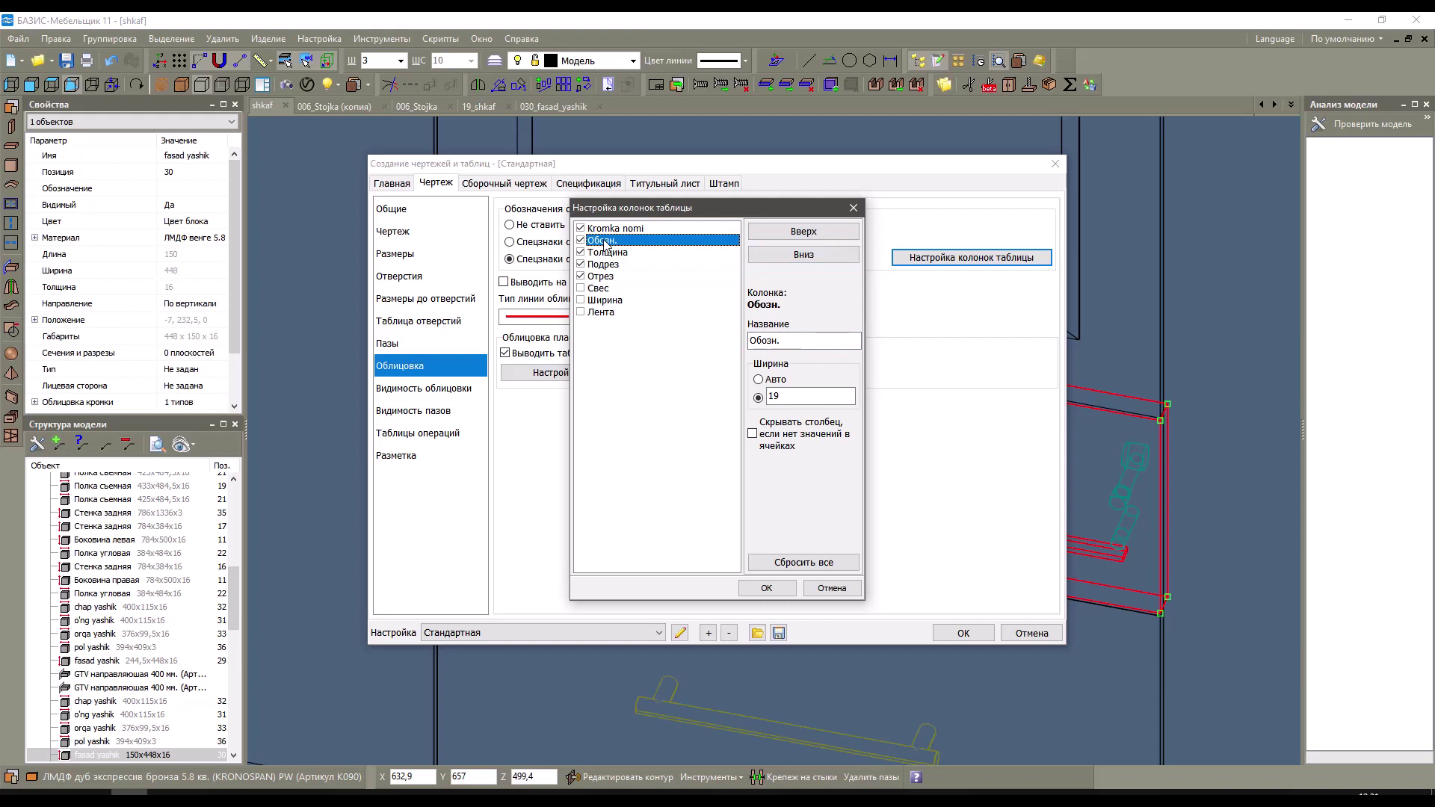
type("e")
key("BackSpace")
type("Eslatma")
left_click(602, 252)
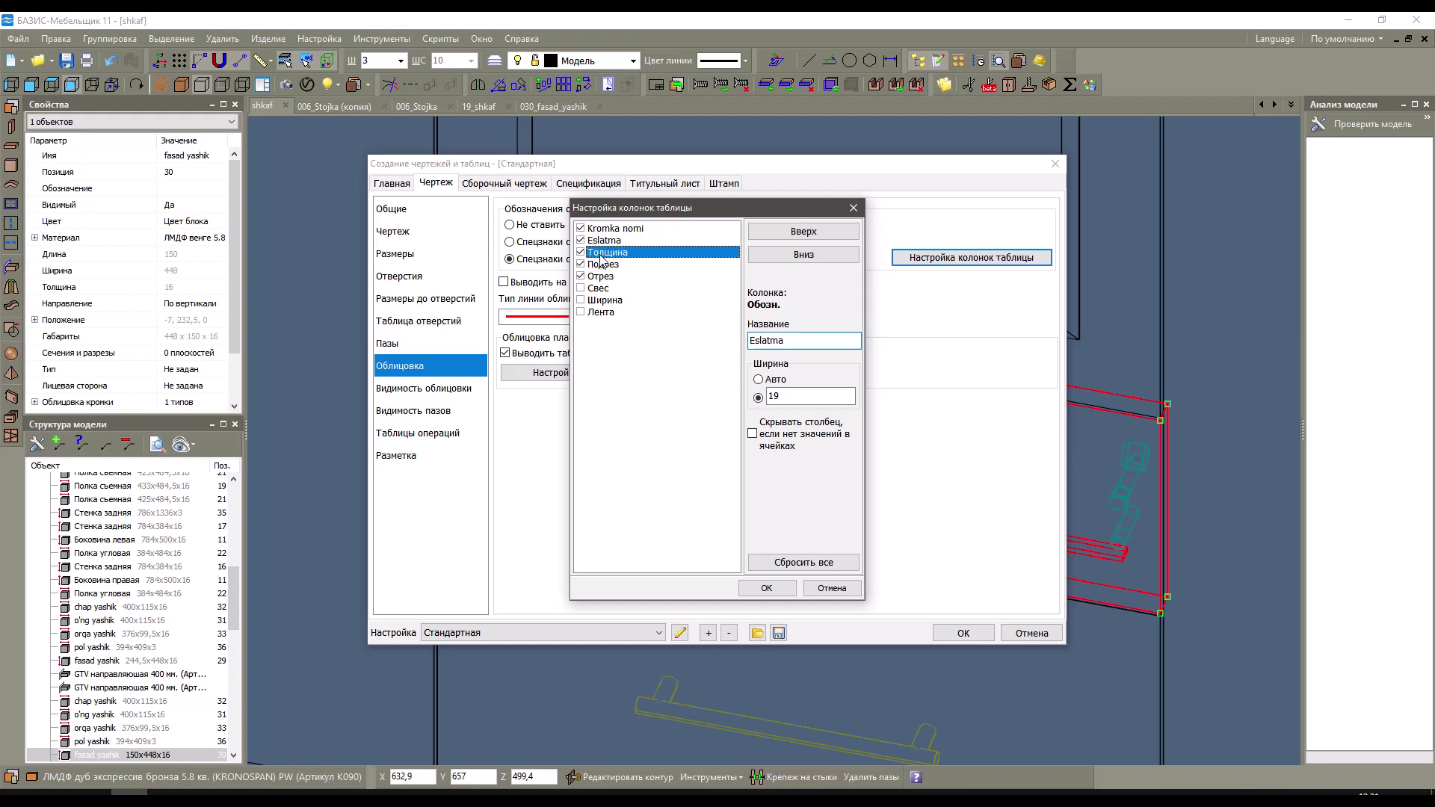
type("Qalinlik")
Enable the Свес column, rename it Chiqish, and apply to rebuild the drawing.
left_click(603, 265)
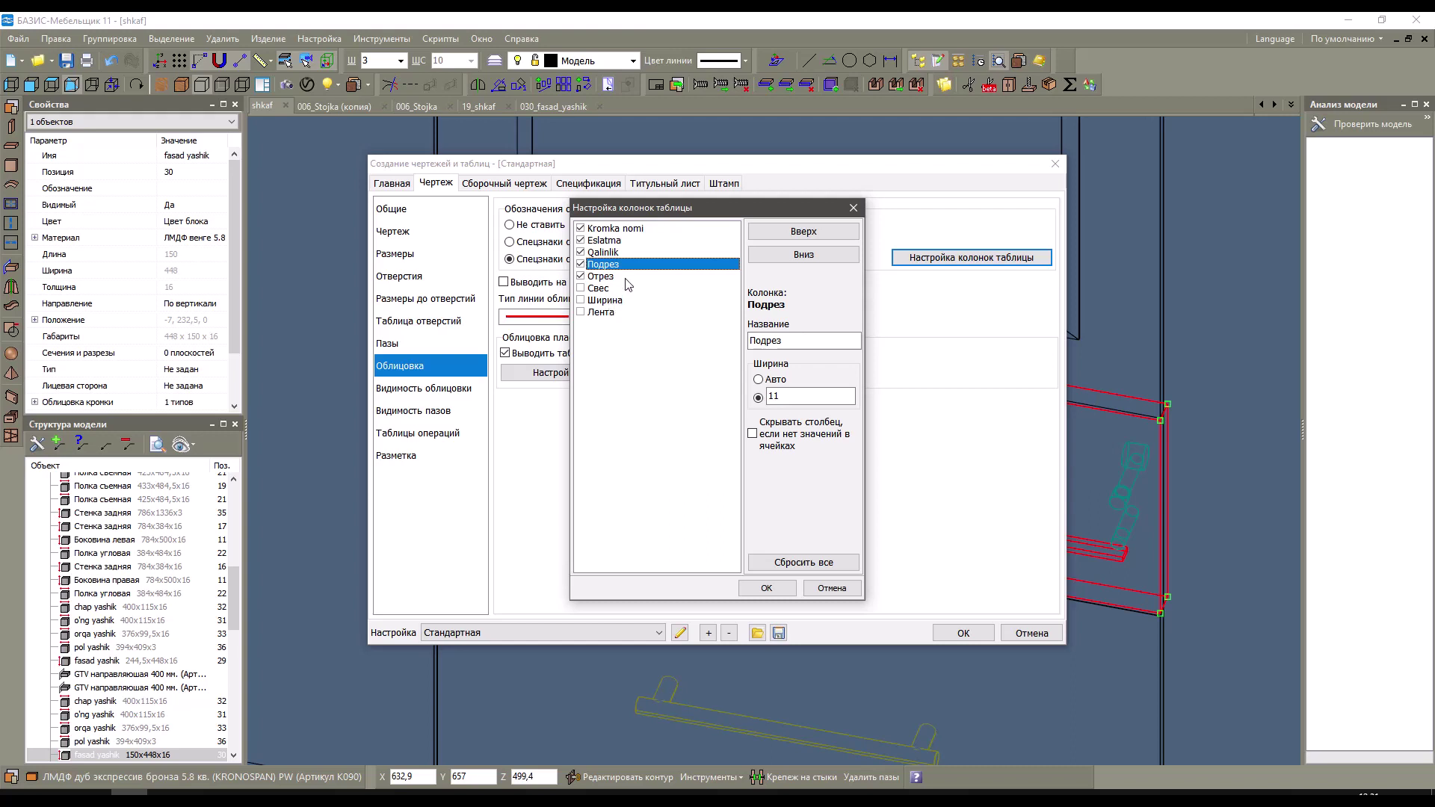
left_click(604, 276)
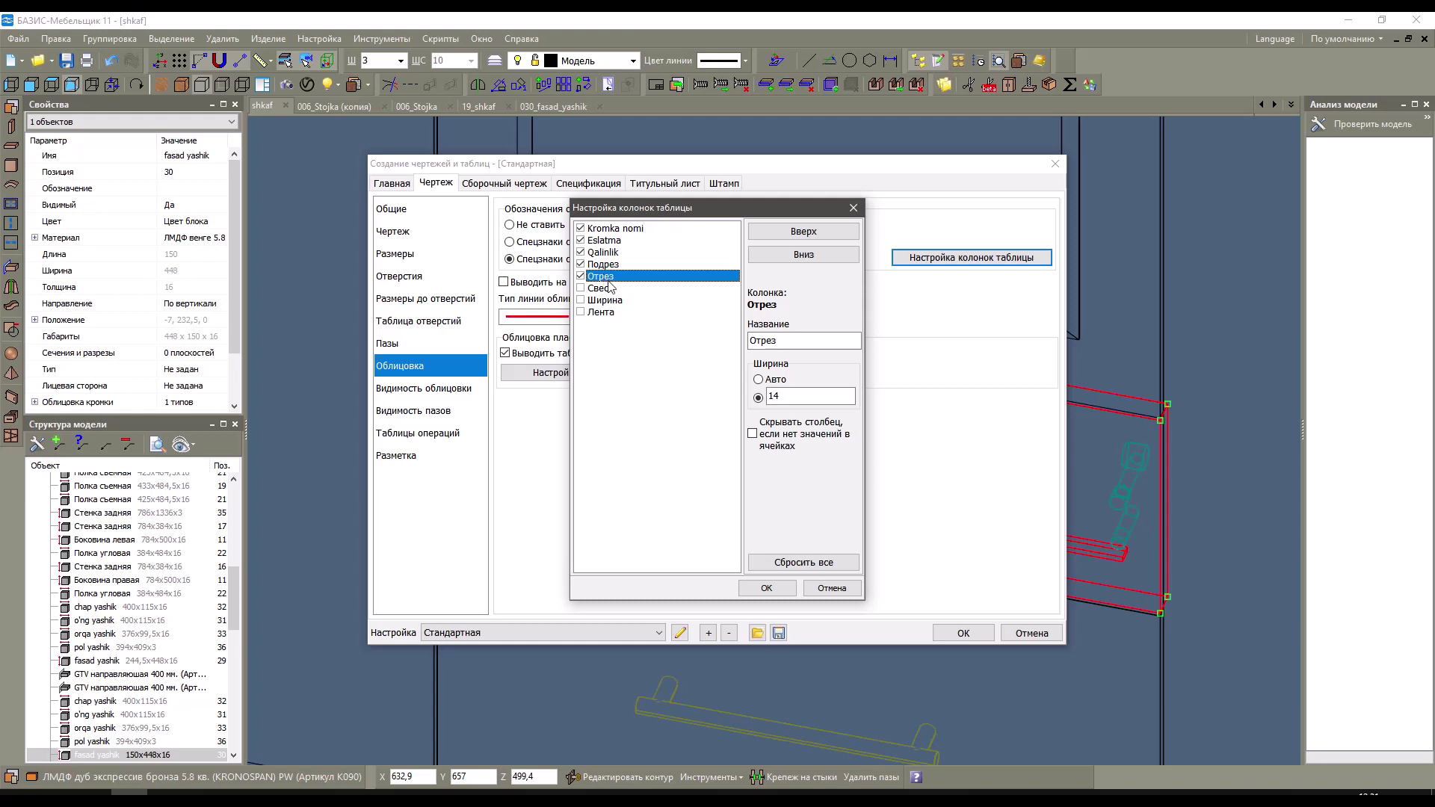
left_click(604, 266)
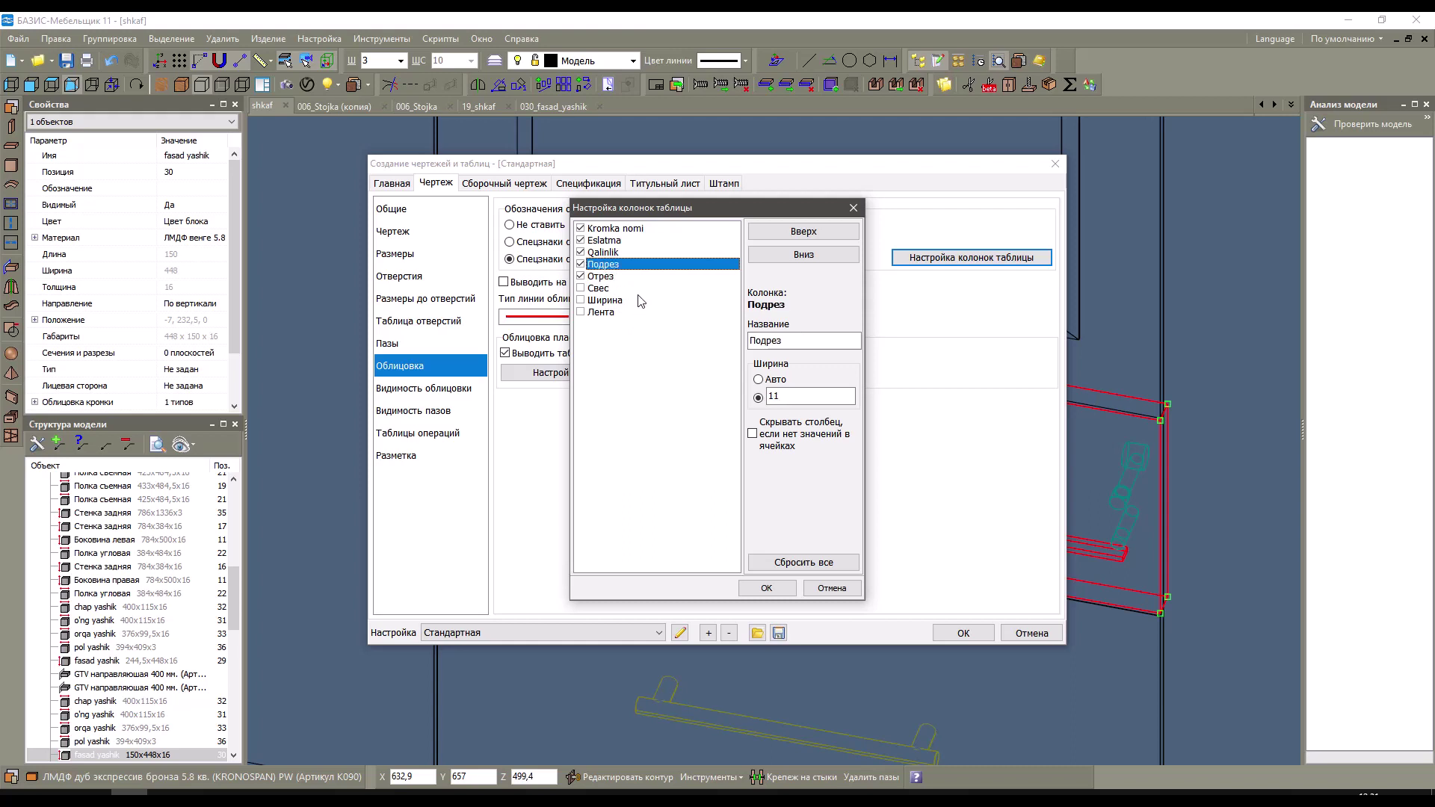
left_click(604, 277)
left_click(580, 288)
double_click(785, 344)
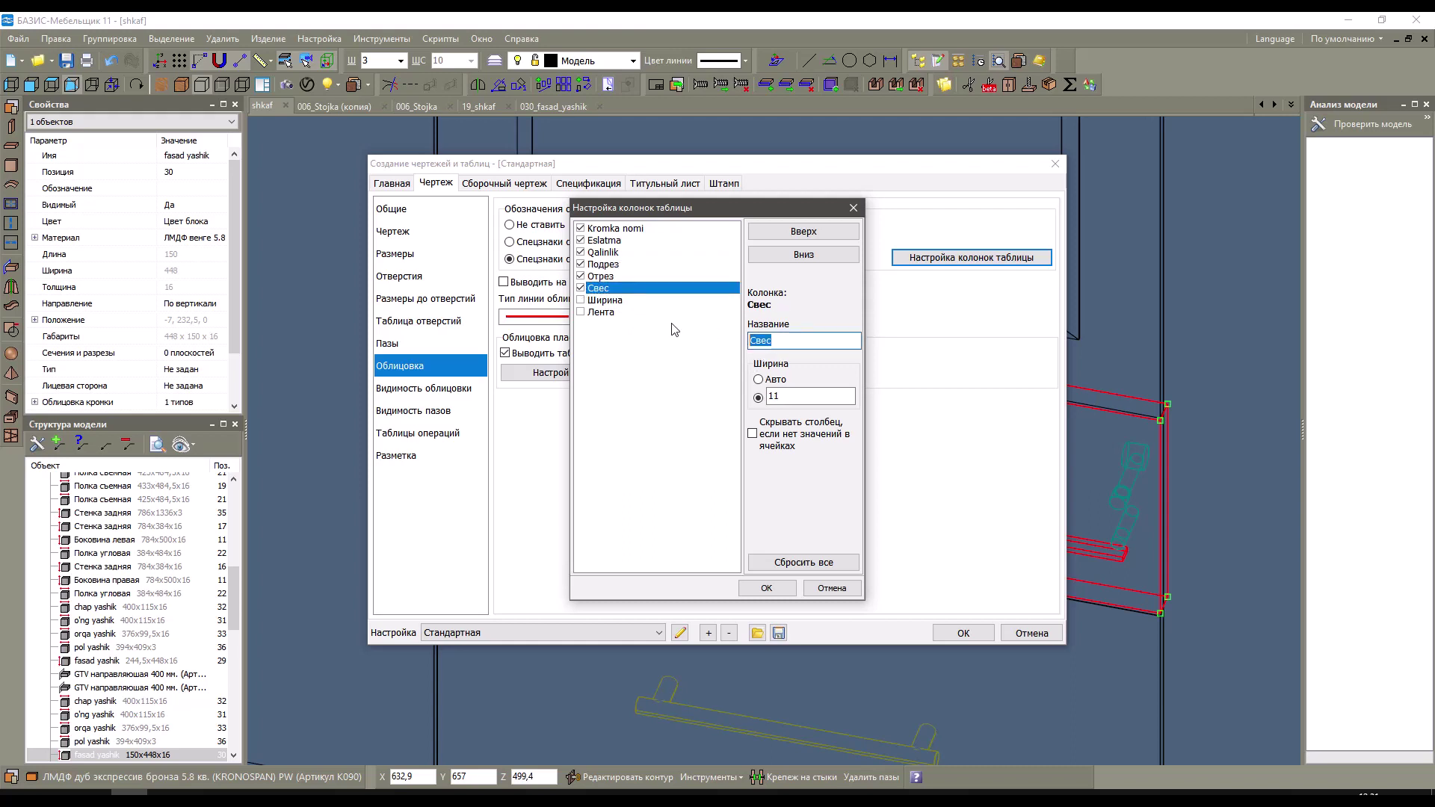
type("Z")
key("BackSpace")
type("Chiqish")
left_click(767, 588)
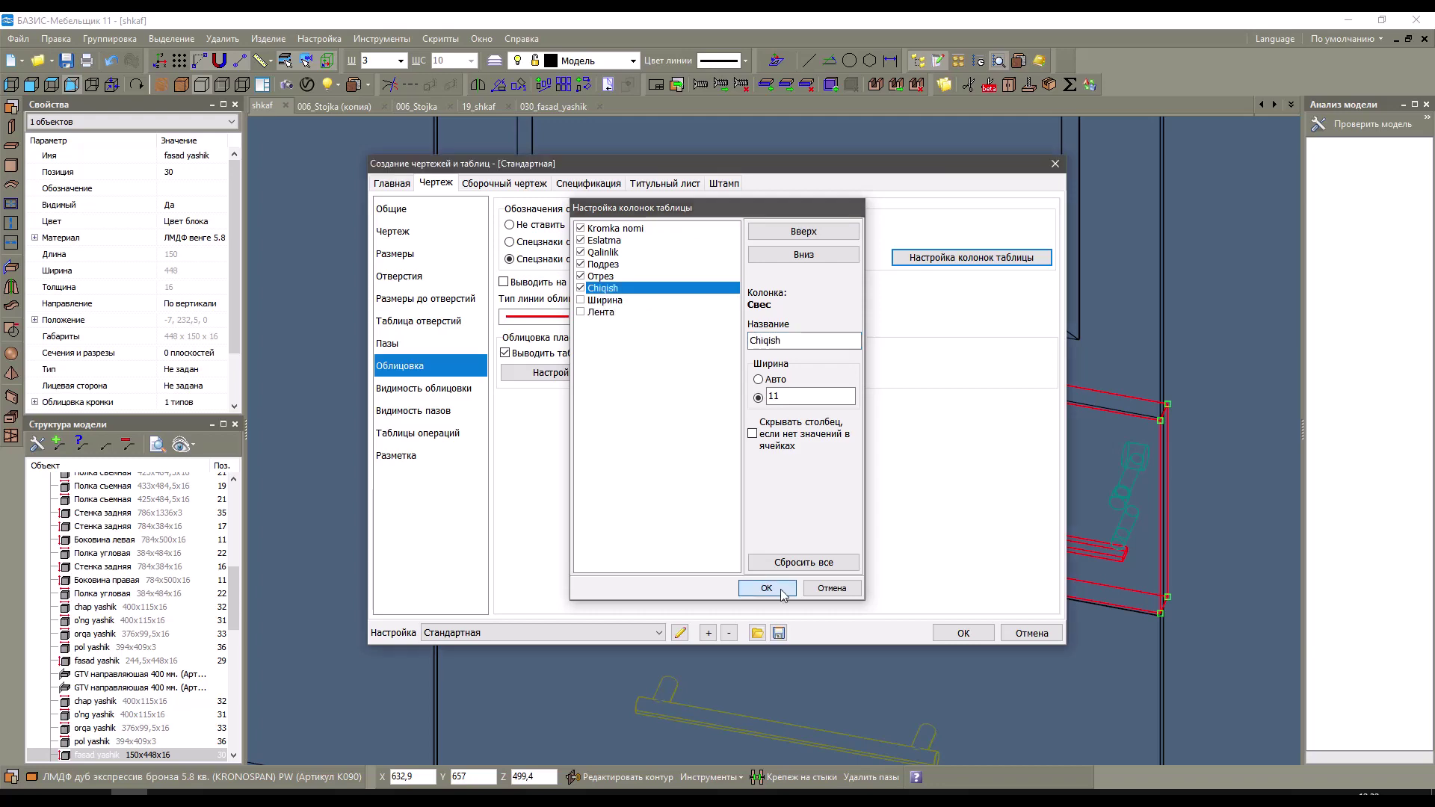
left_click(963, 632)
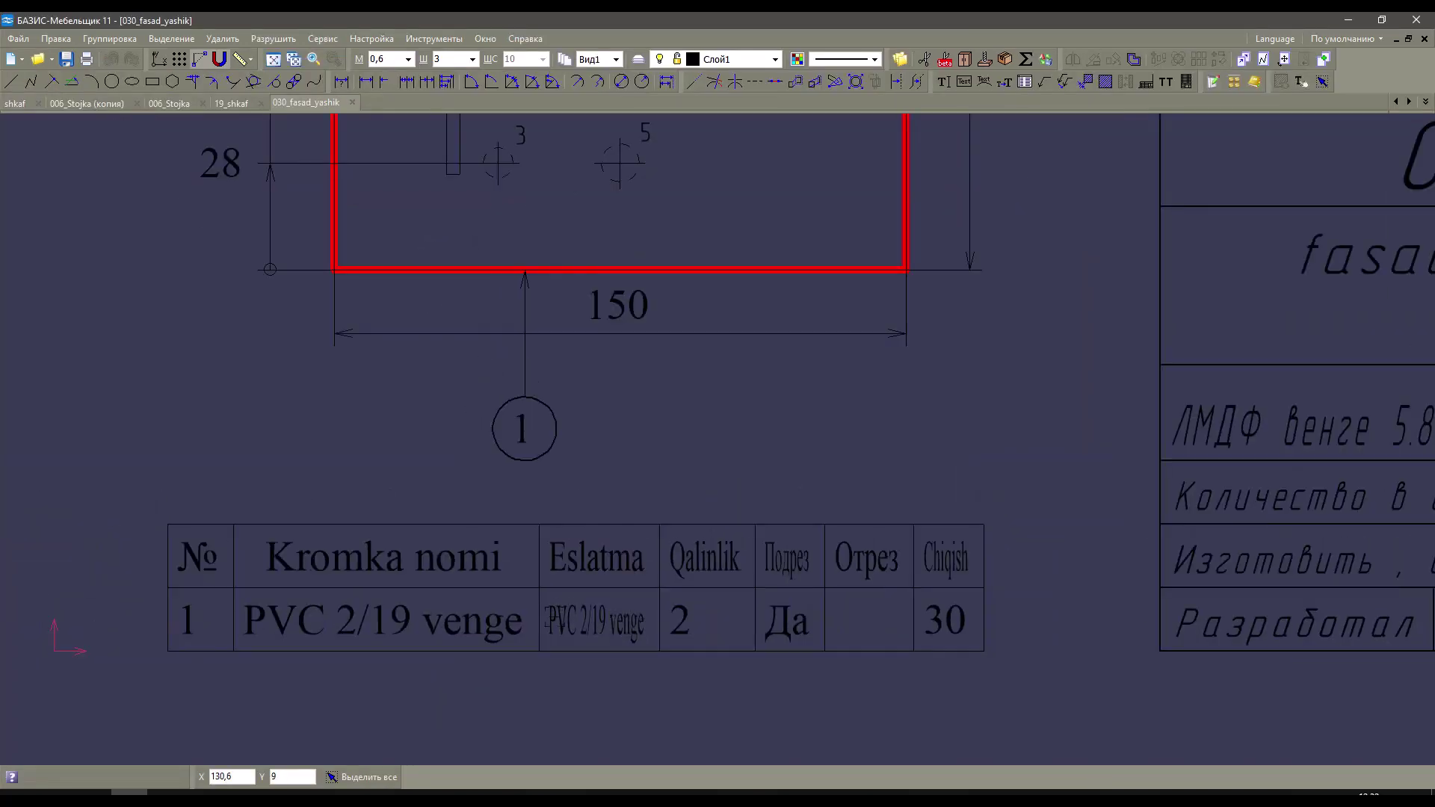
Inspect the renamed edge-banding table on 030_fasad_yashik, then return to the shkaf model.
left_click(603, 599)
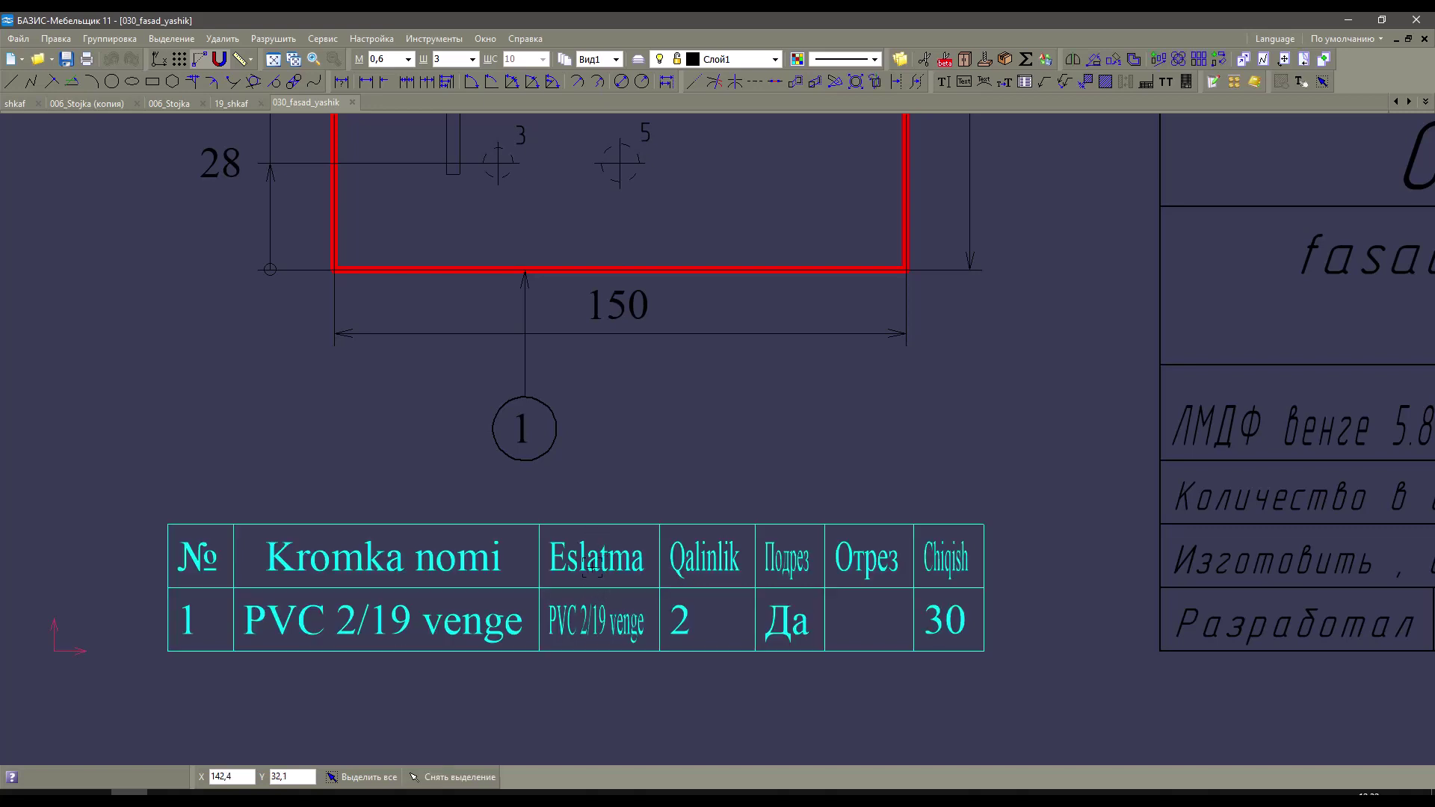
key("Escape")
left_click(809, 580)
key("Escape")
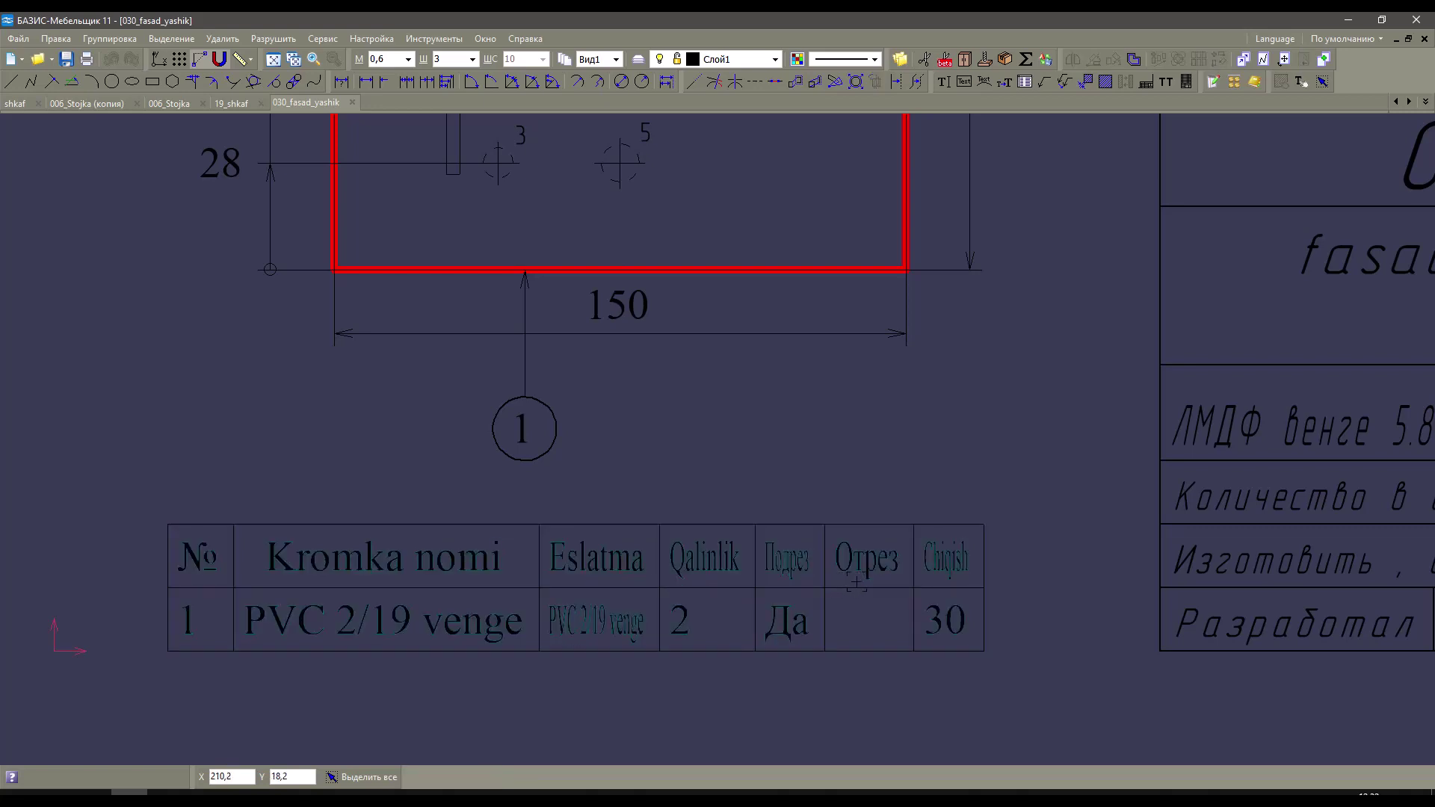
left_click(922, 590)
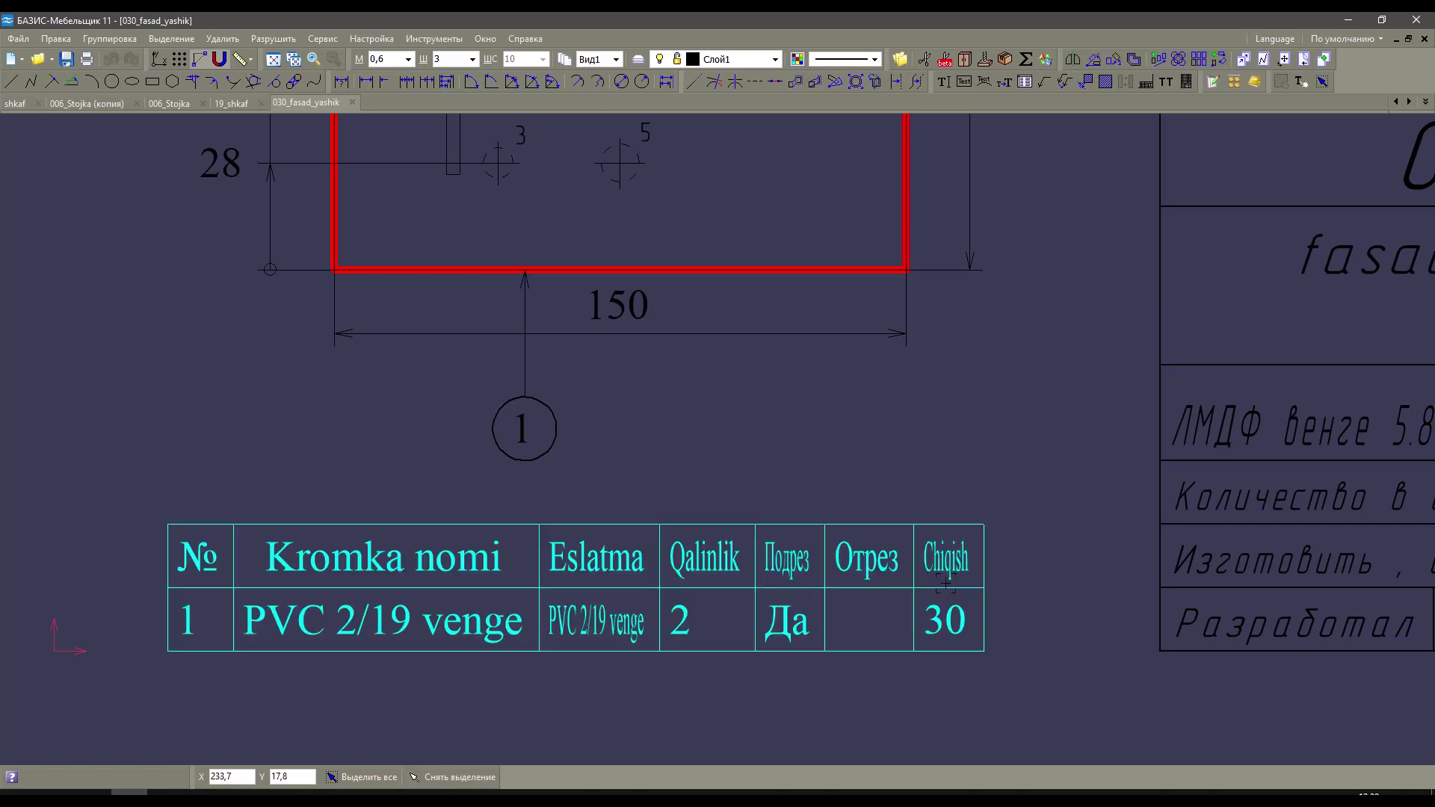
key("Escape")
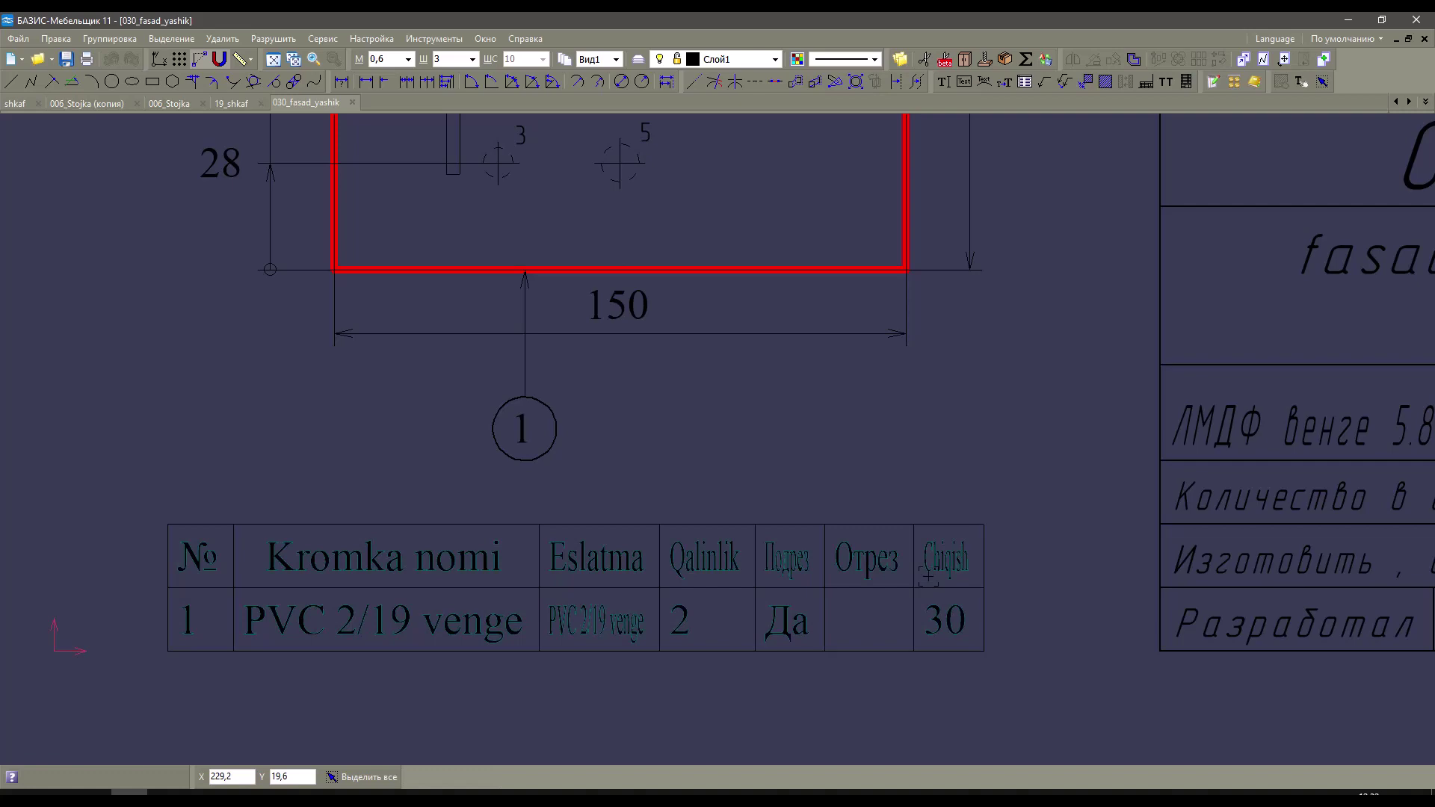
key("ctrl+Tab")
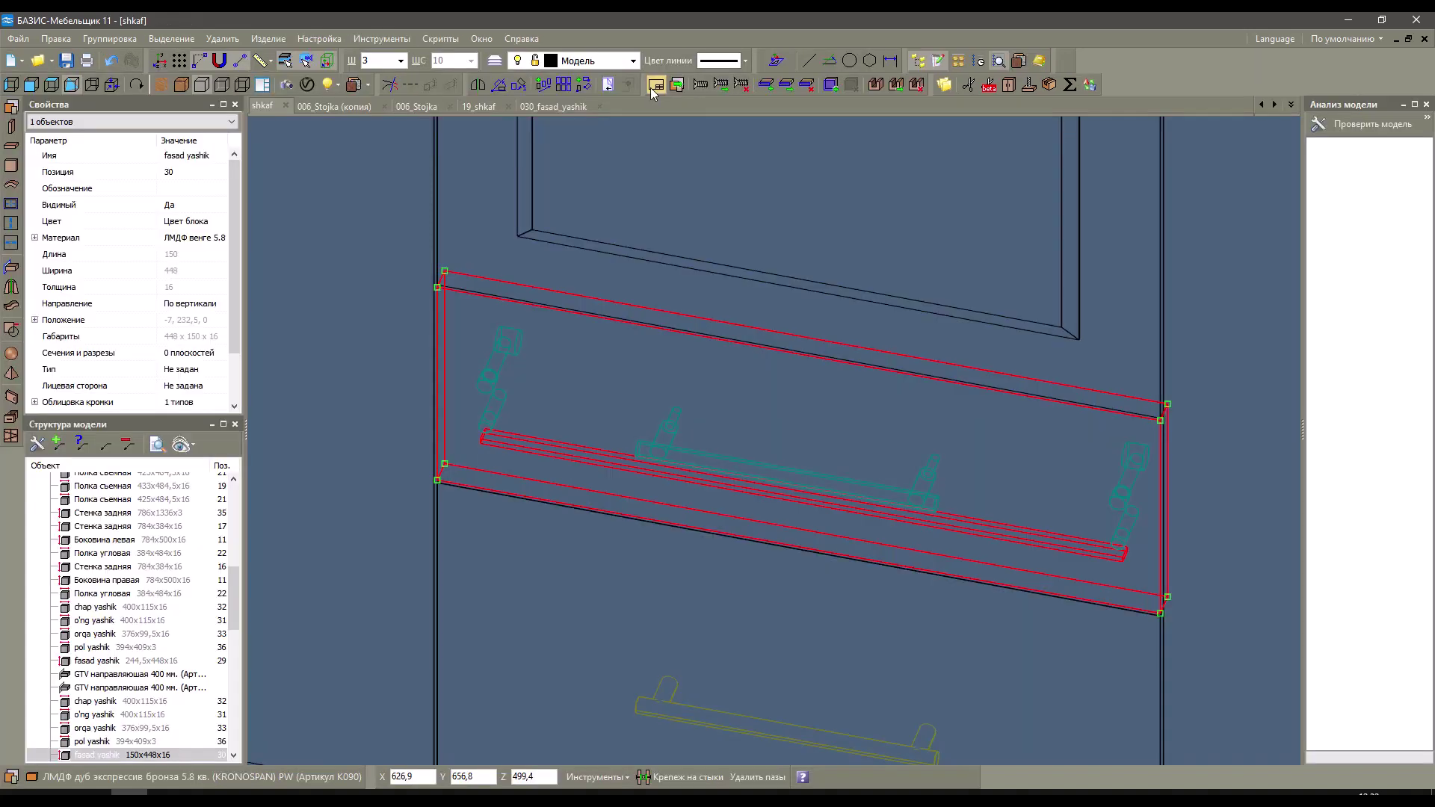
Restart drawing creation, exclude the Eslatma column and move it to the end of the list.
left_click(651, 87)
left_click(754, 410)
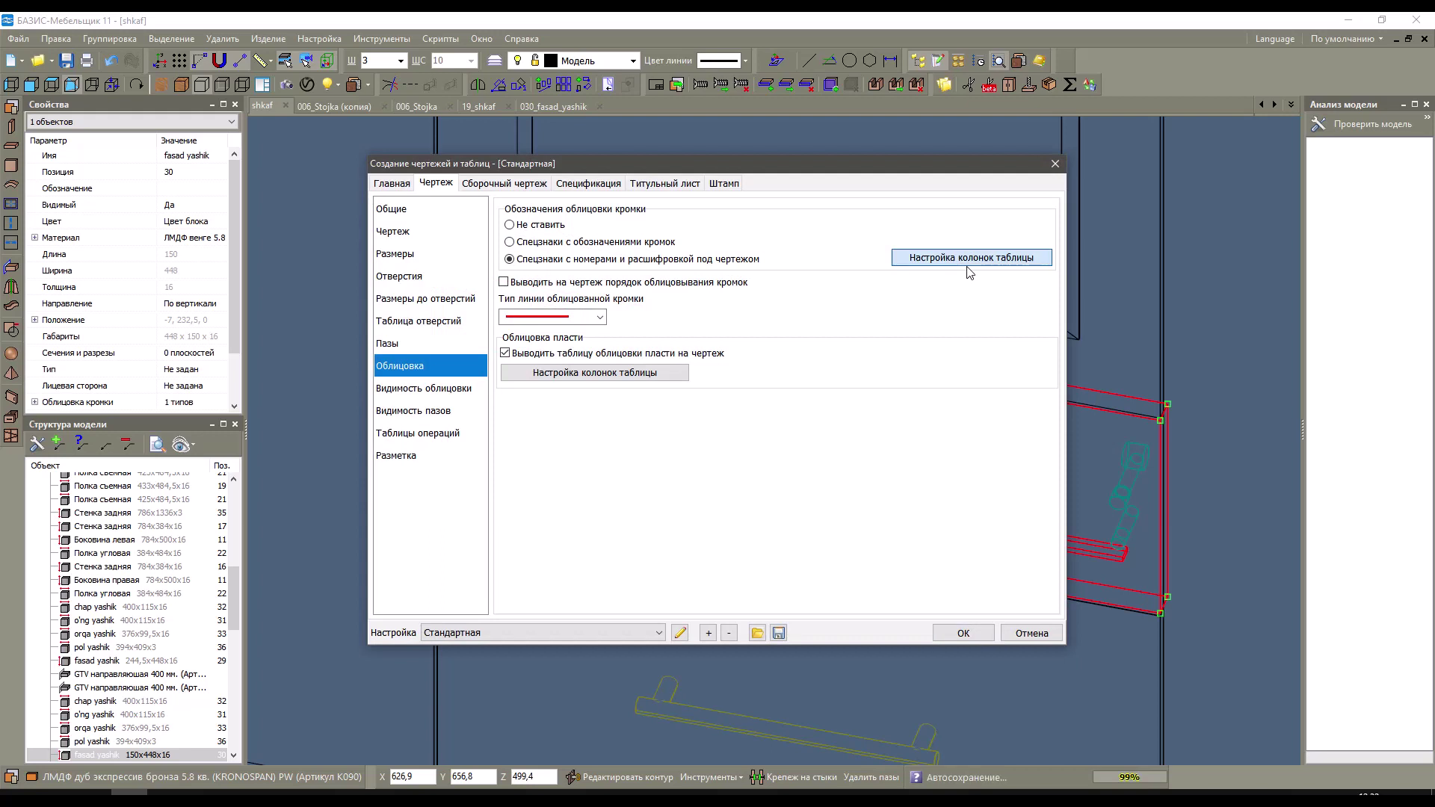
left_click(971, 258)
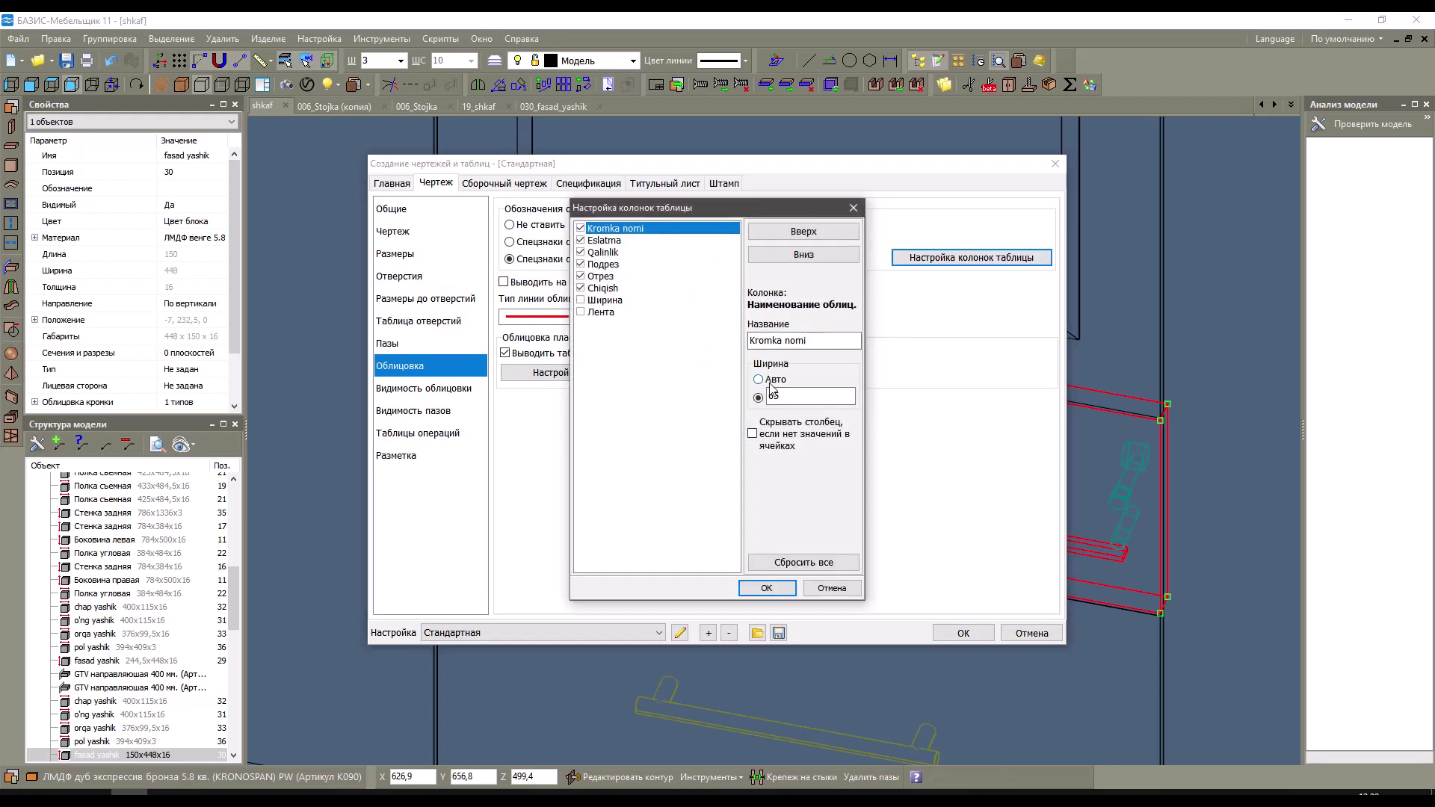
left_click(579, 240)
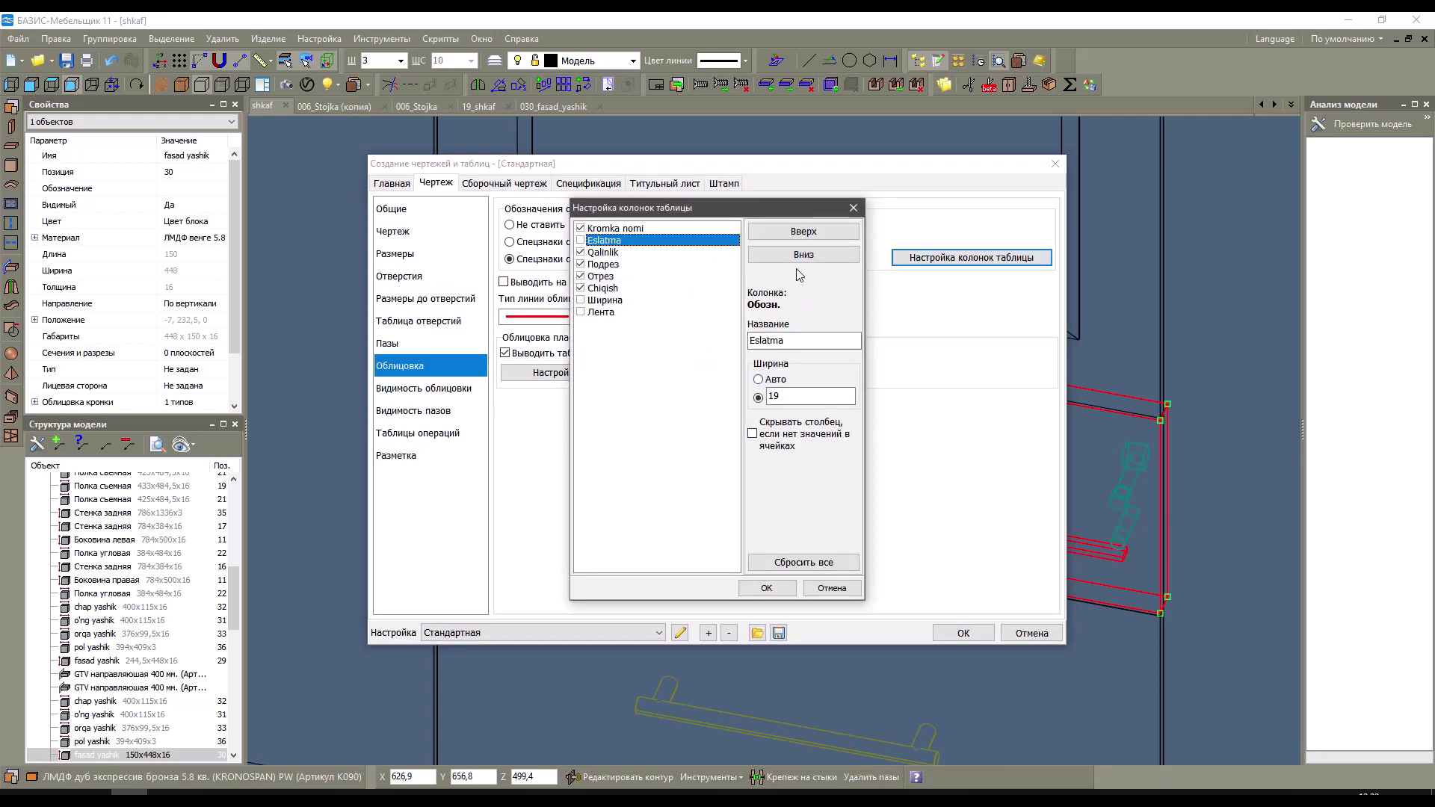
left_click(803, 254)
left_click(804, 255)
left_click(804, 255)
left_click(804, 255)
left_click(803, 255)
left_click(803, 255)
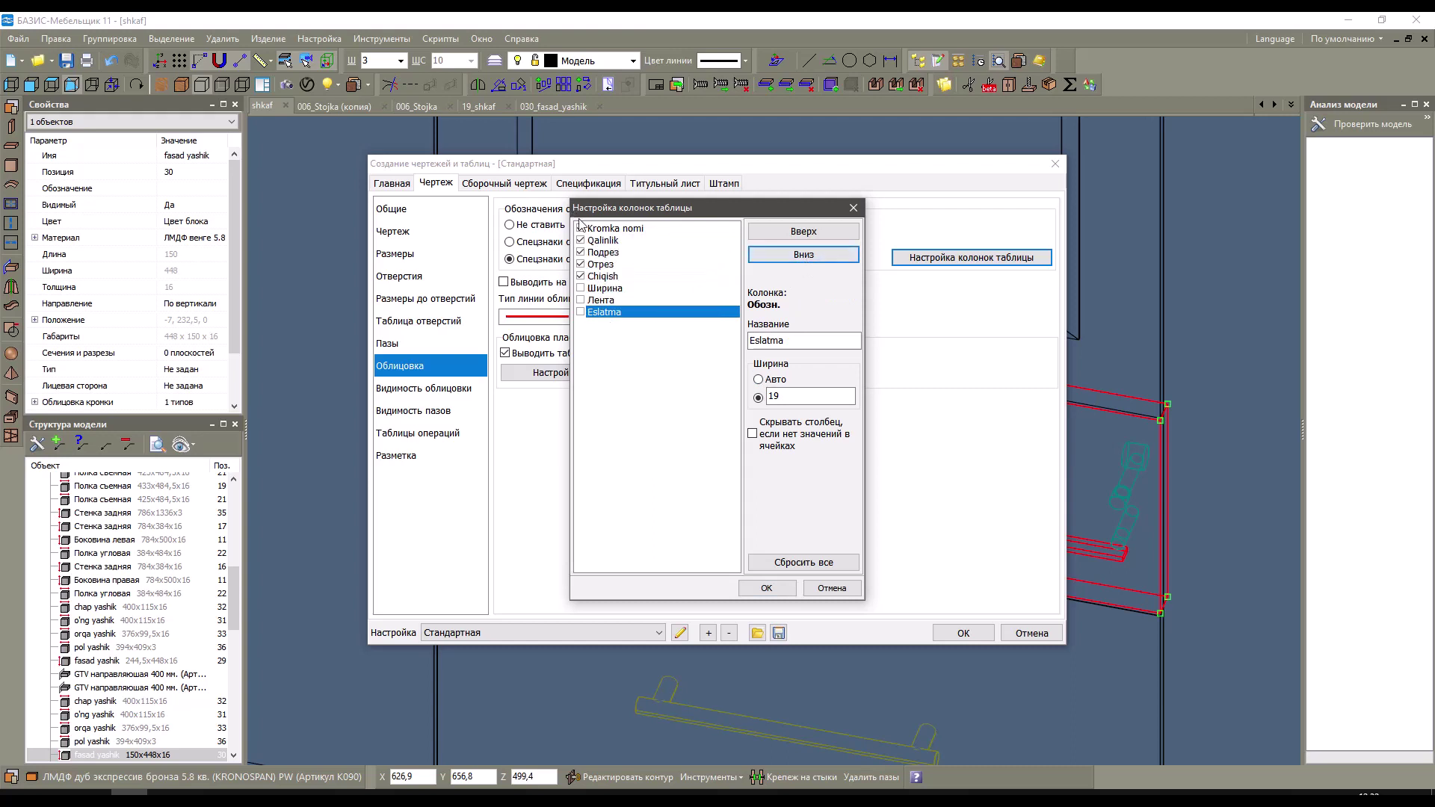
Set Kromka nomi and Подрез column widths to automatic, review the other columns, and confirm.
left_click(616, 228)
left_click(767, 381)
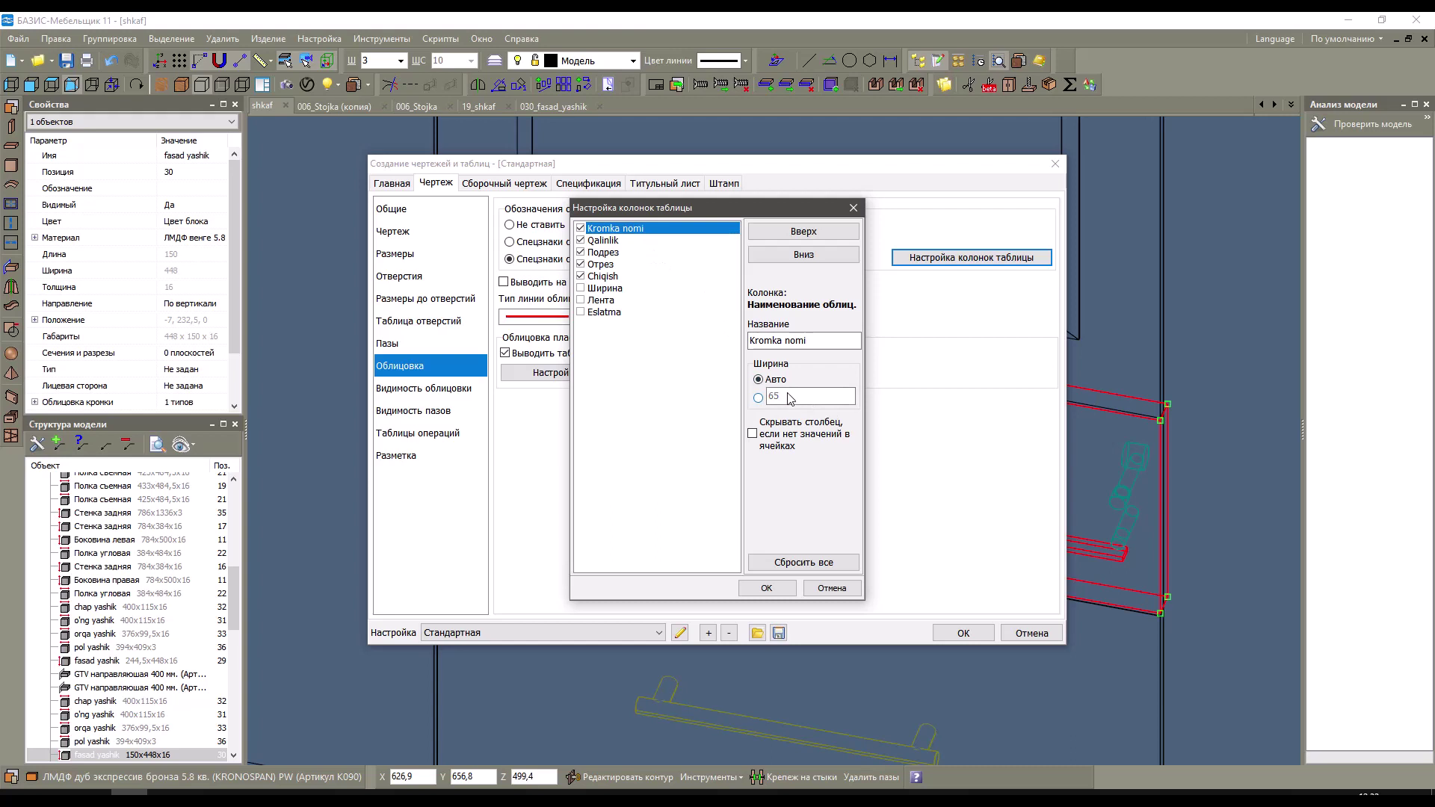
left_click(609, 241)
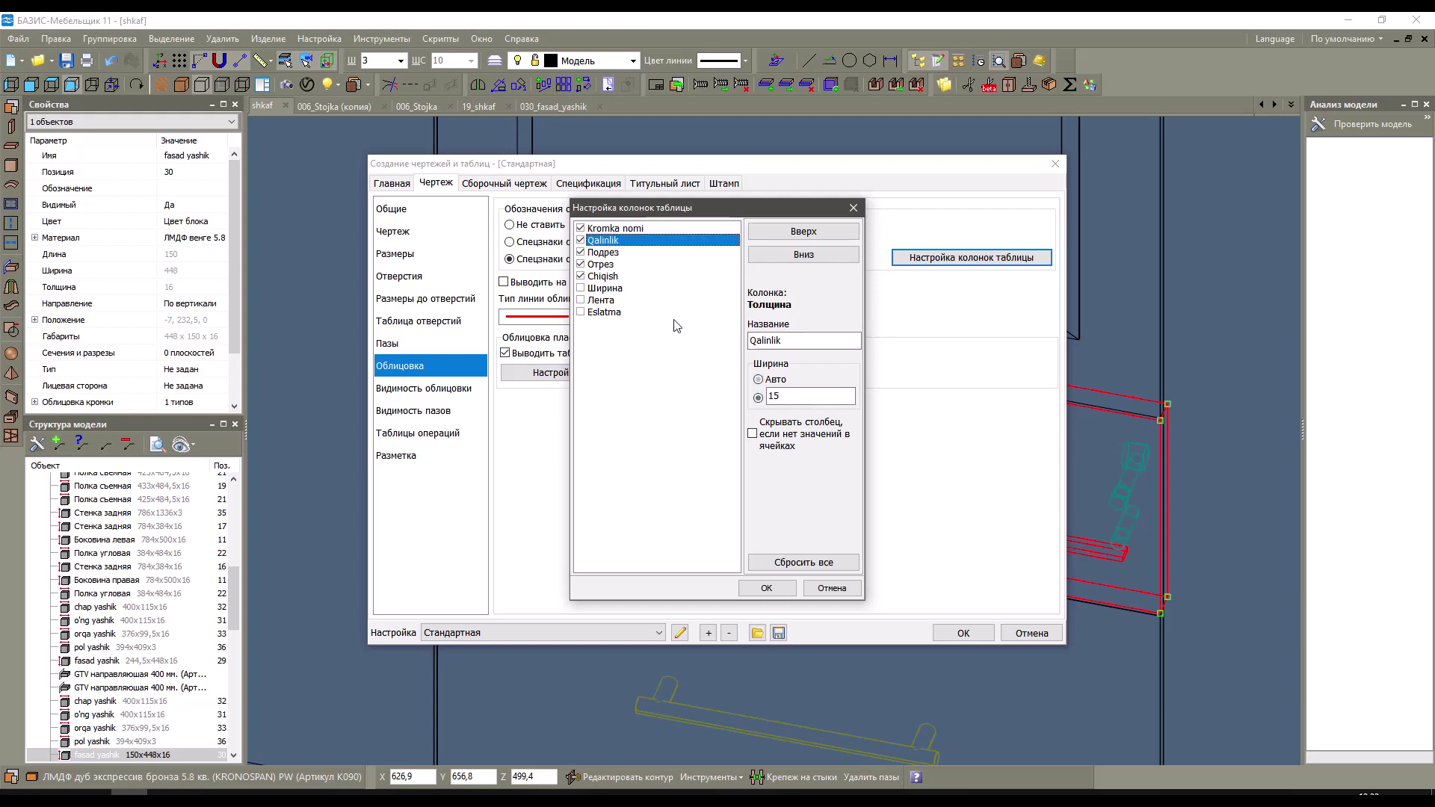
key("Down")
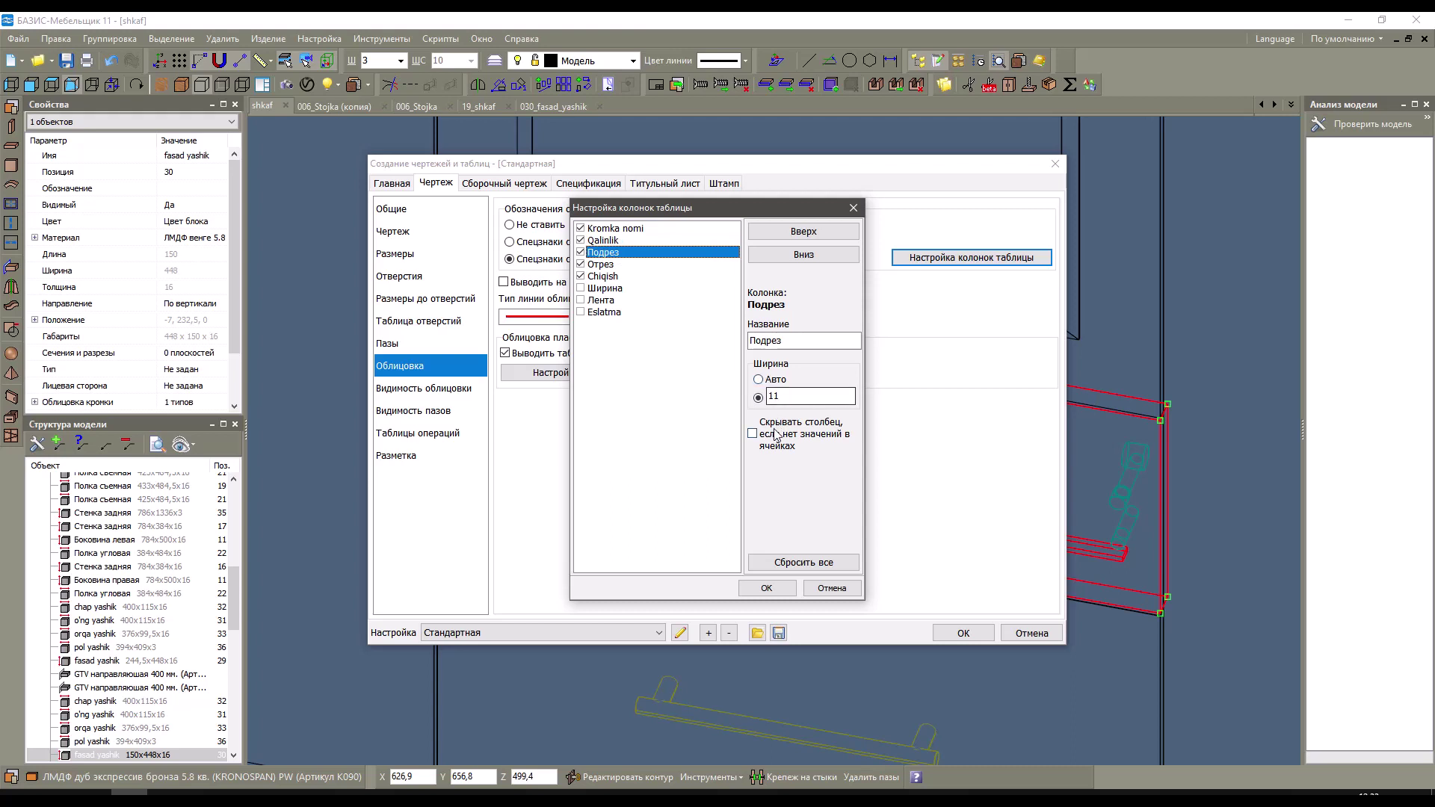
left_click(772, 380)
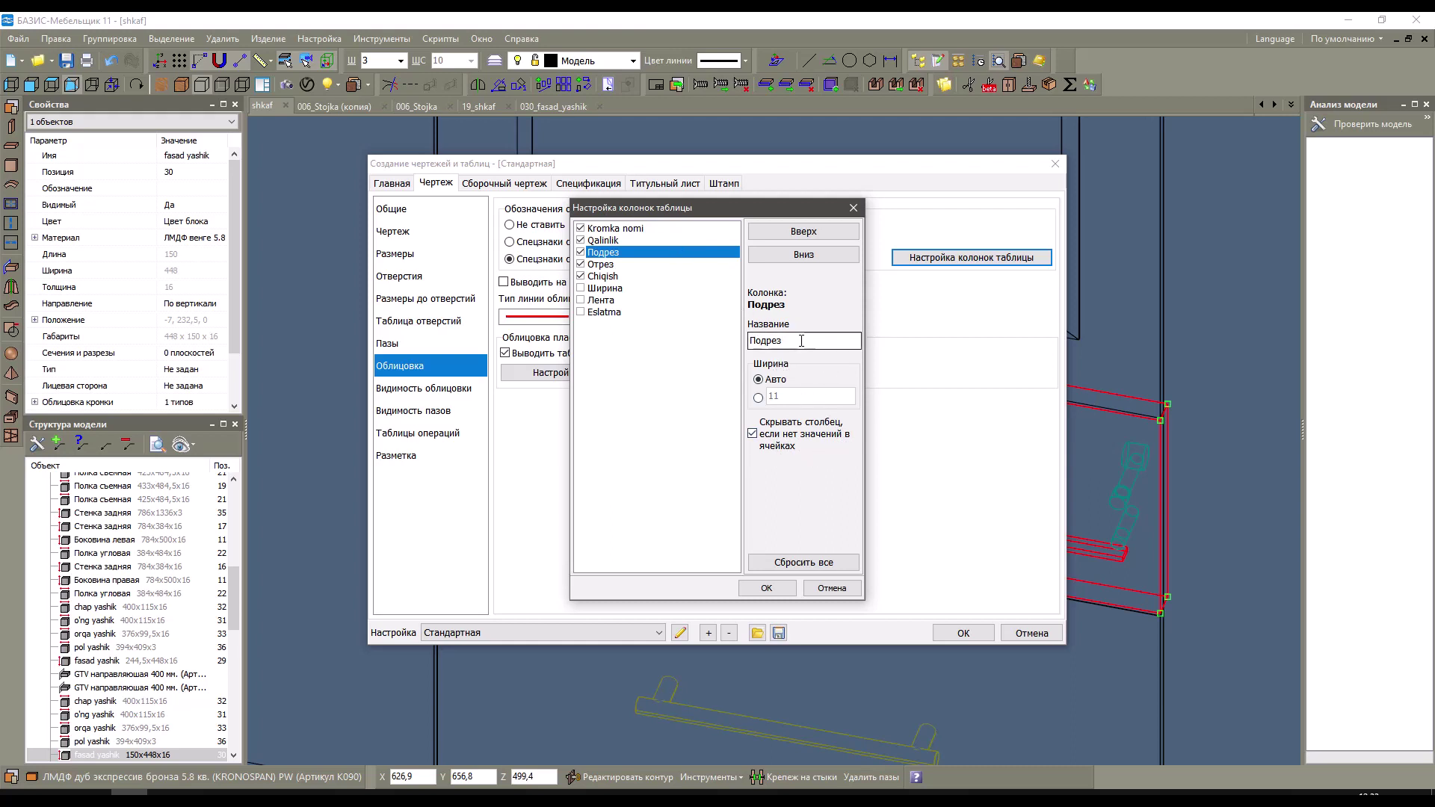
left_click(615, 265)
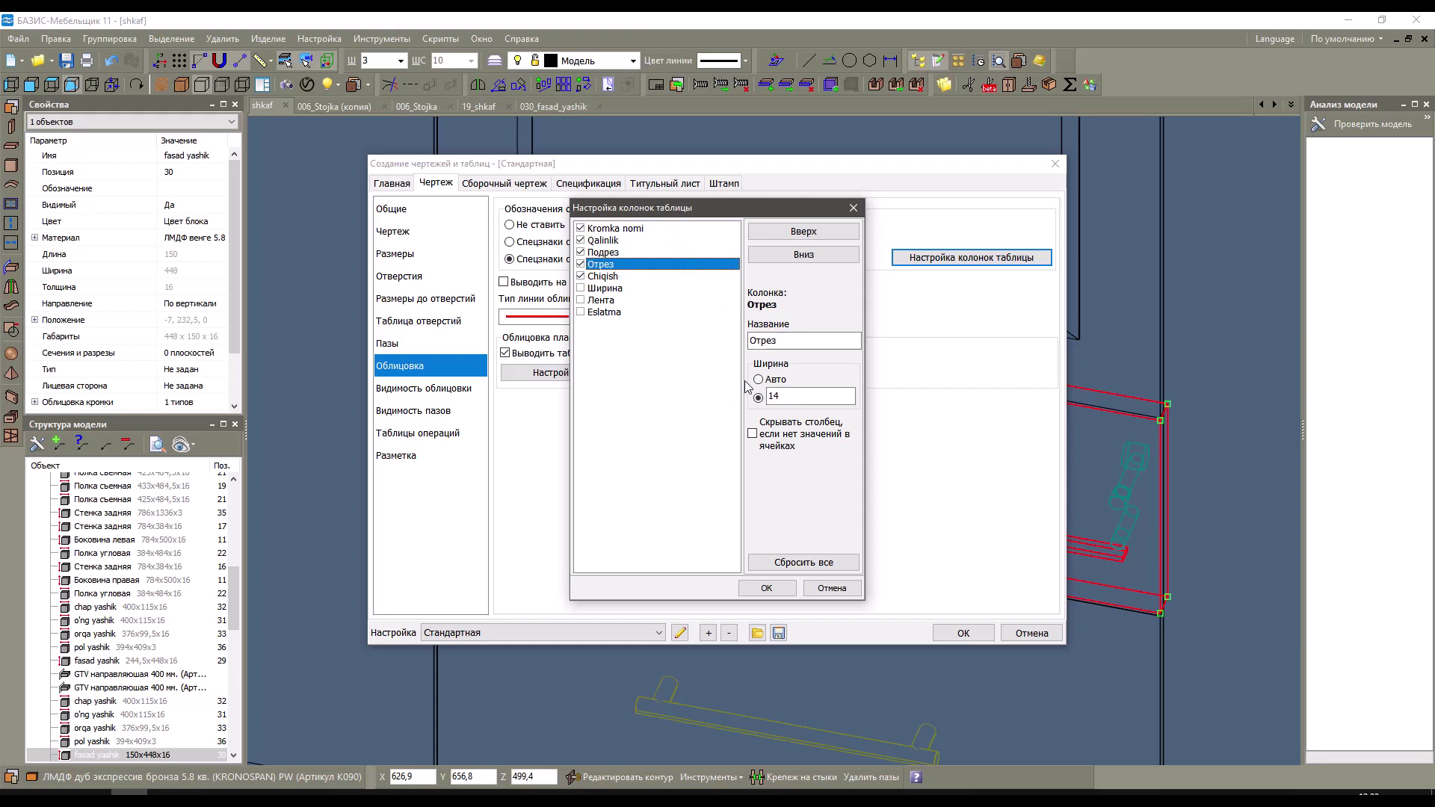
left_click(605, 277)
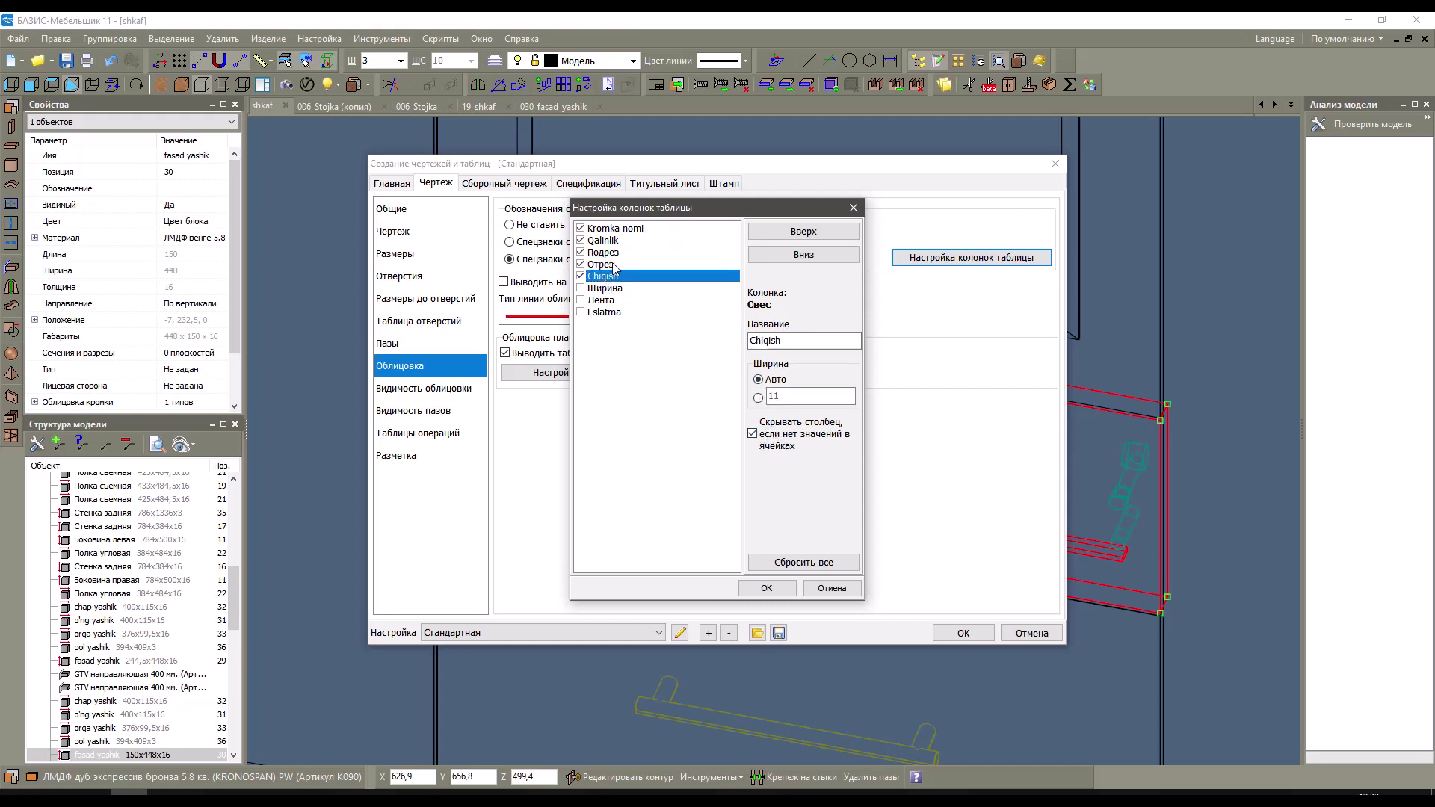
left_click(620, 229)
left_click(636, 263)
left_click(630, 256)
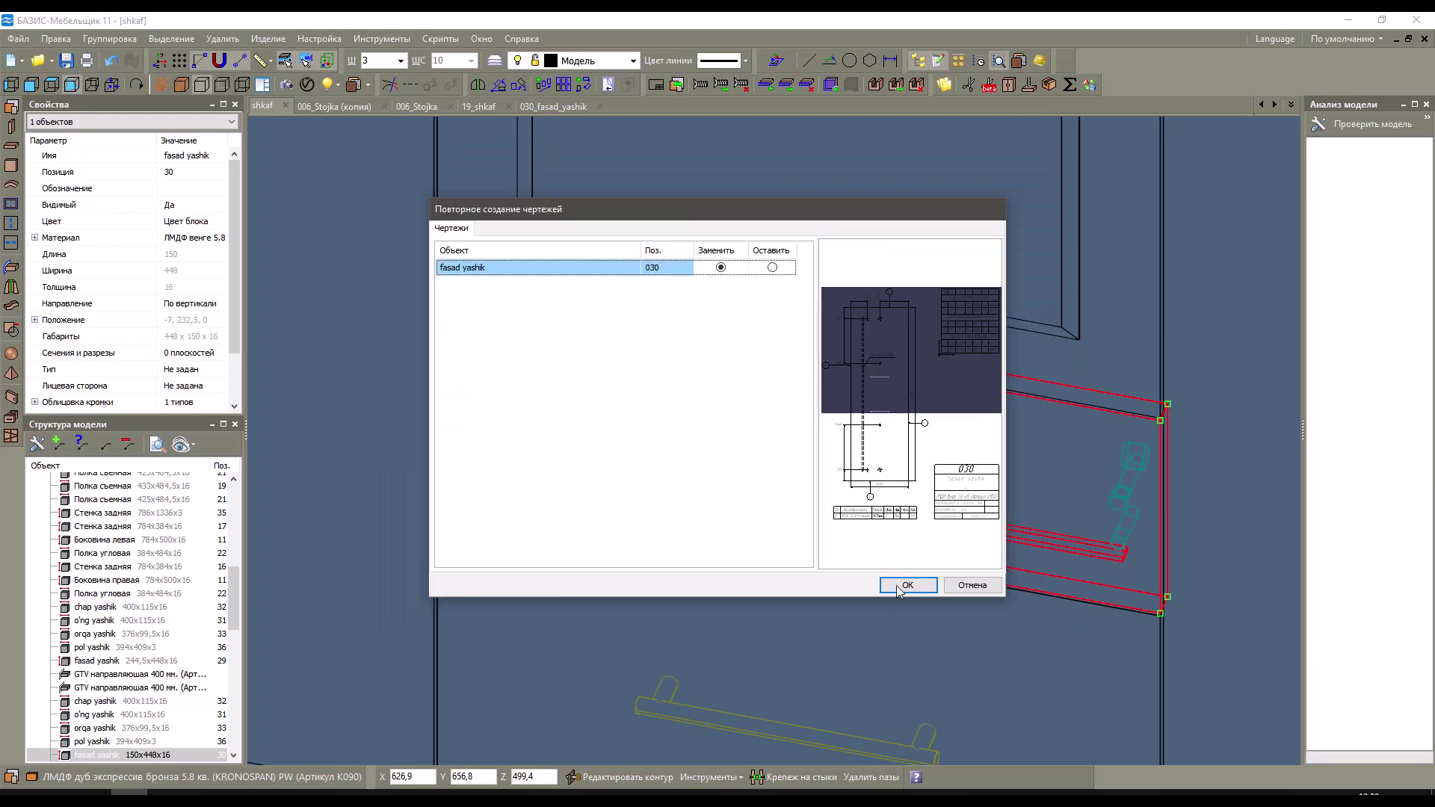
left_click(896, 585)
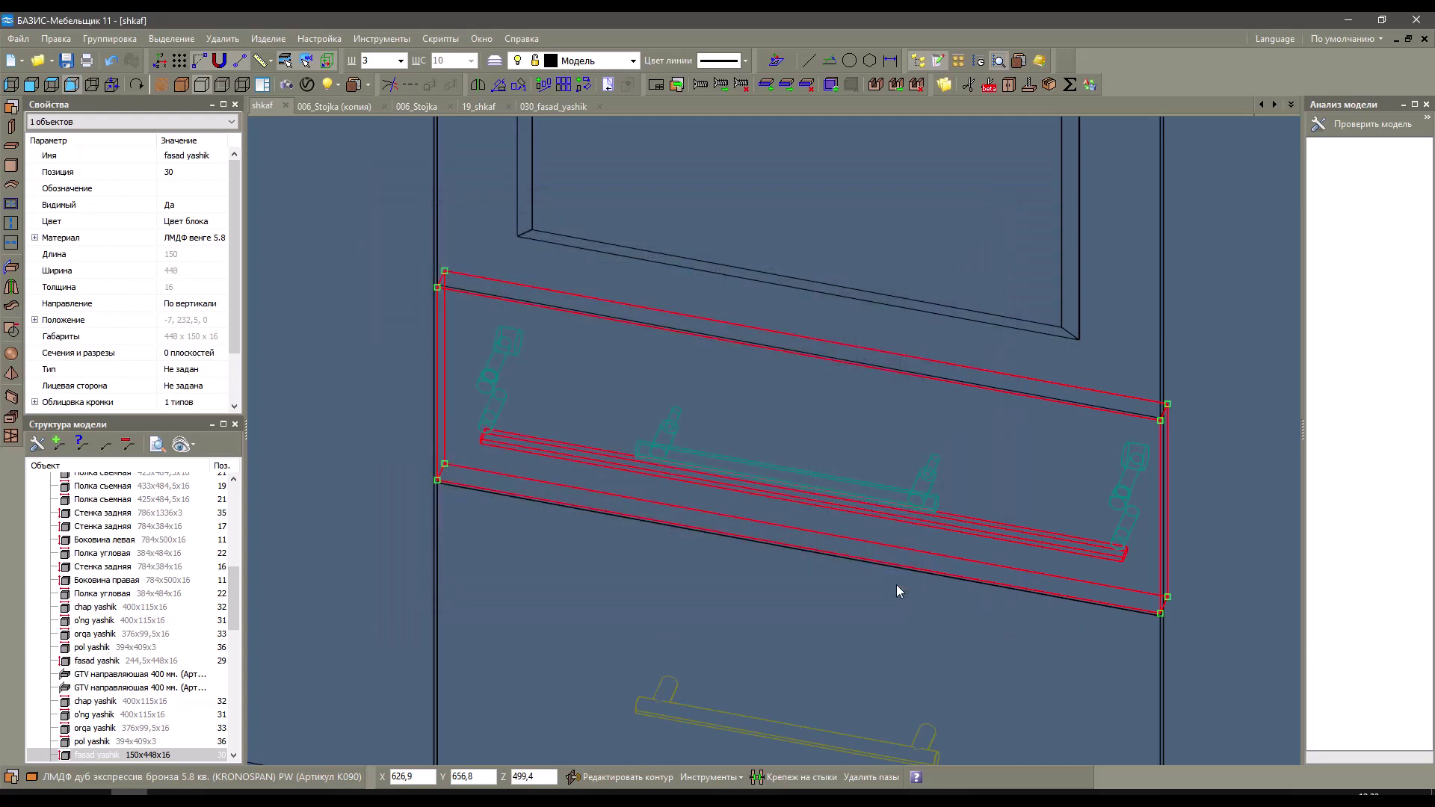
Inspect the regenerated edge table without Eslatma, then switch back to the shkaf model.
scroll(567, 627, "up", 3)
scroll(566, 626, "up", 2)
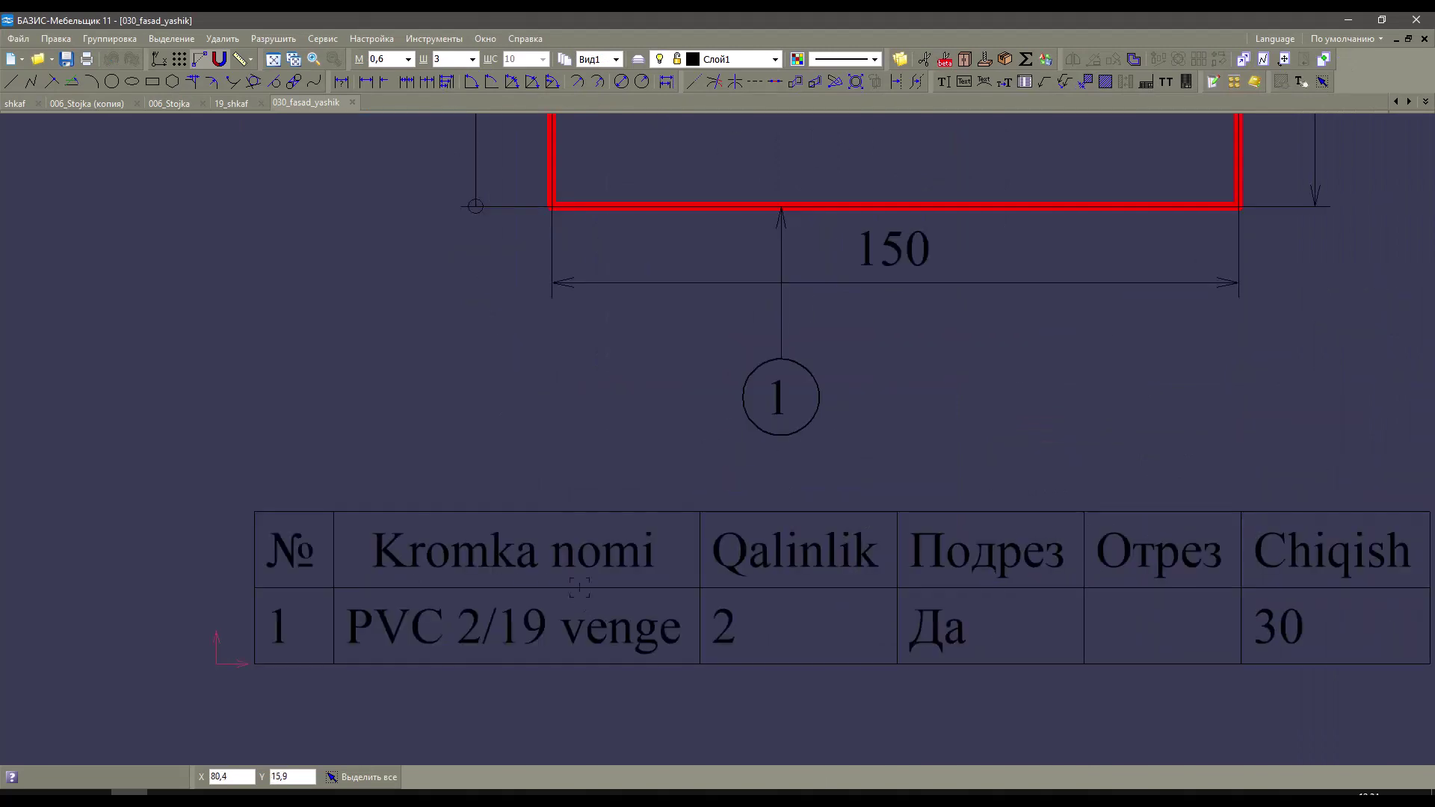
left_click(498, 576)
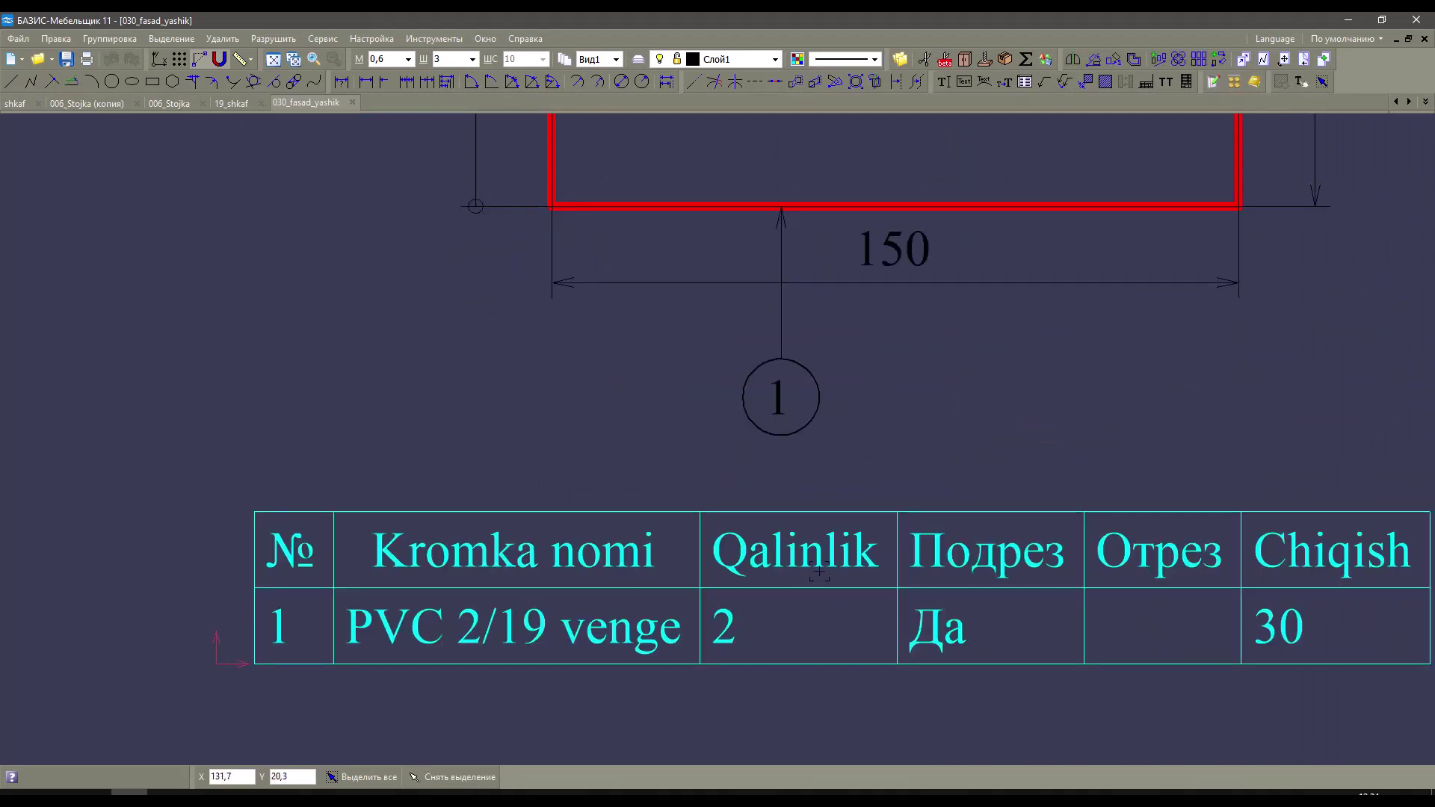
middle_click_drag(813, 566, 557, 536)
left_click(713, 532)
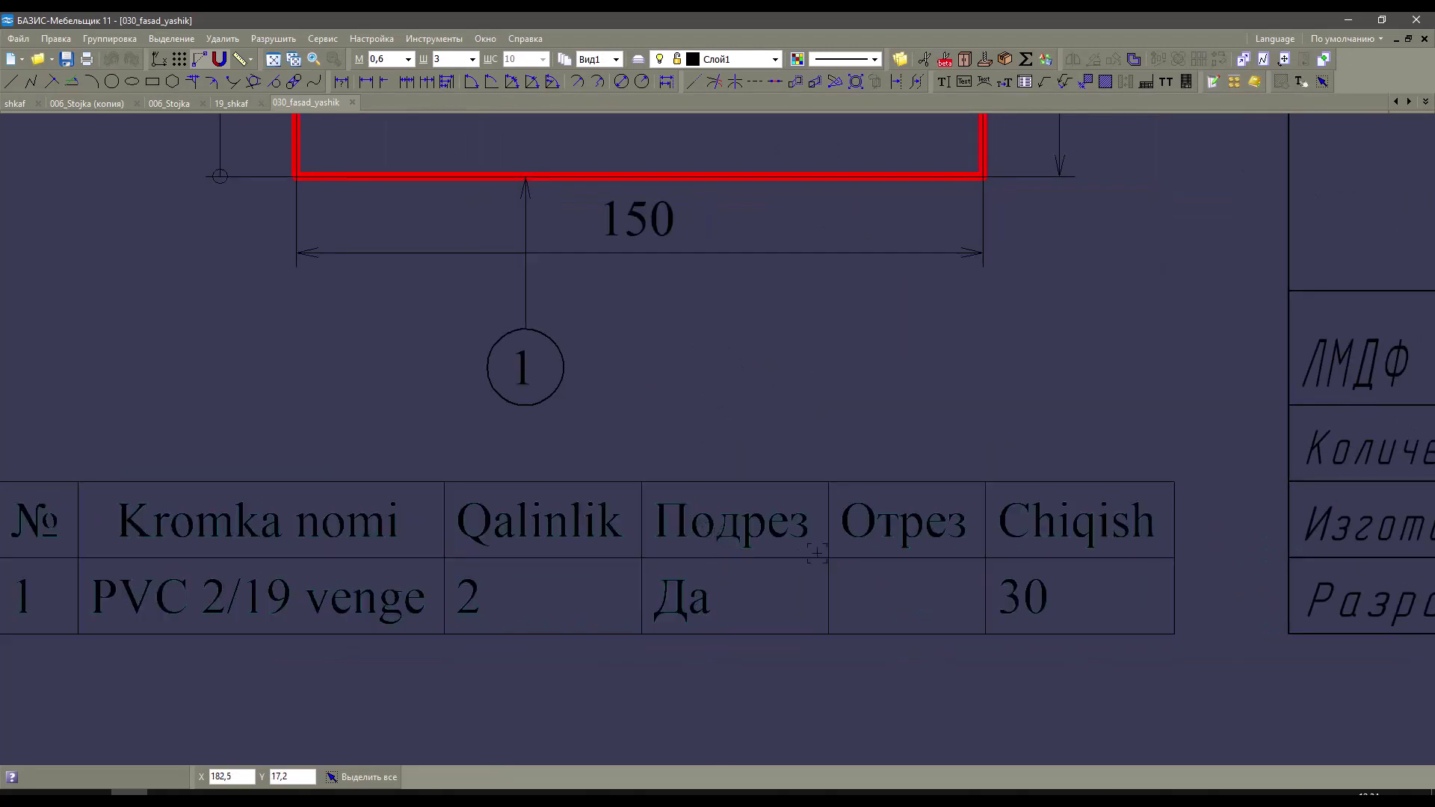
left_click(895, 523)
key("Escape")
left_click(14, 103)
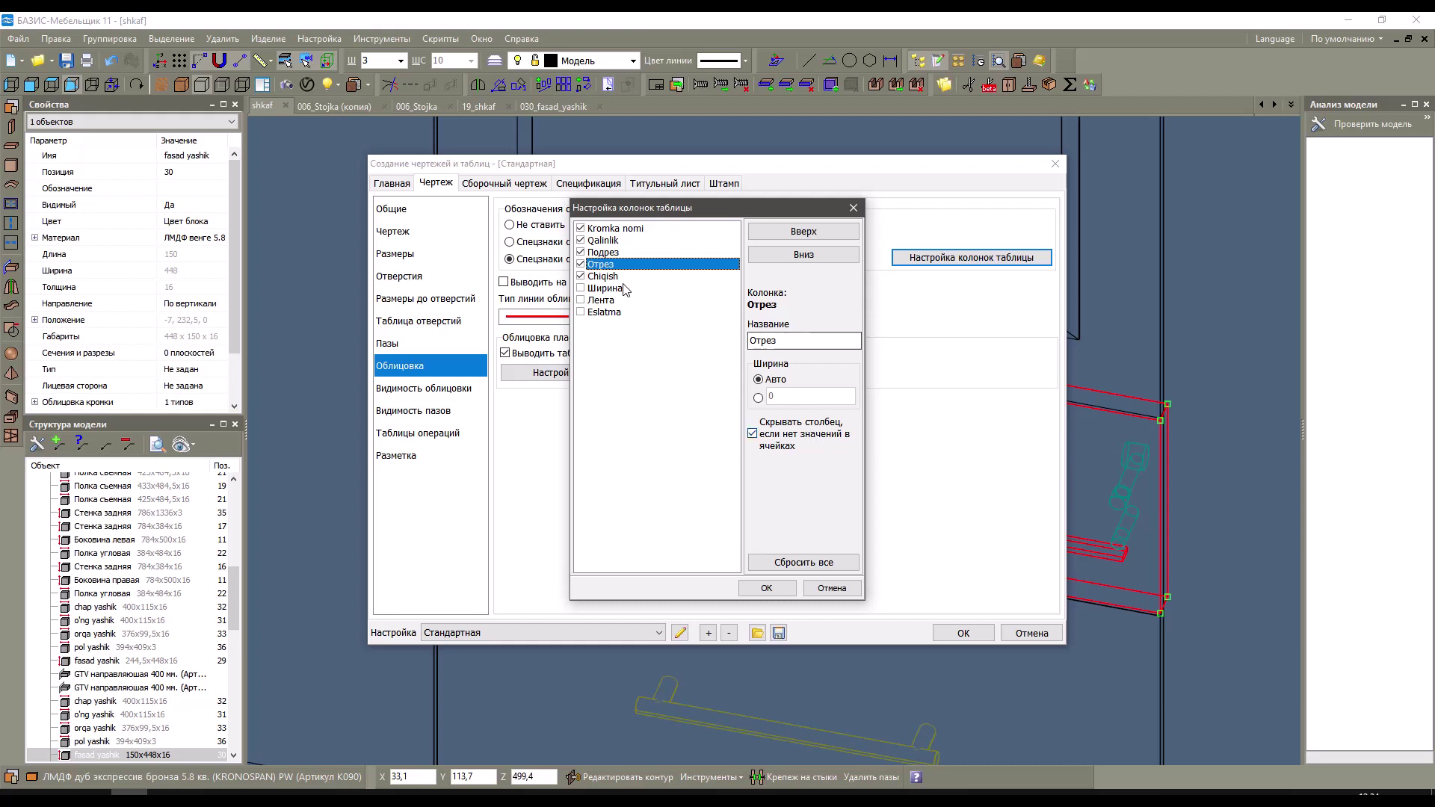
Drop the Отрез column, rename Подрез to Freza, and move Chiqish up.
left_click(581, 264)
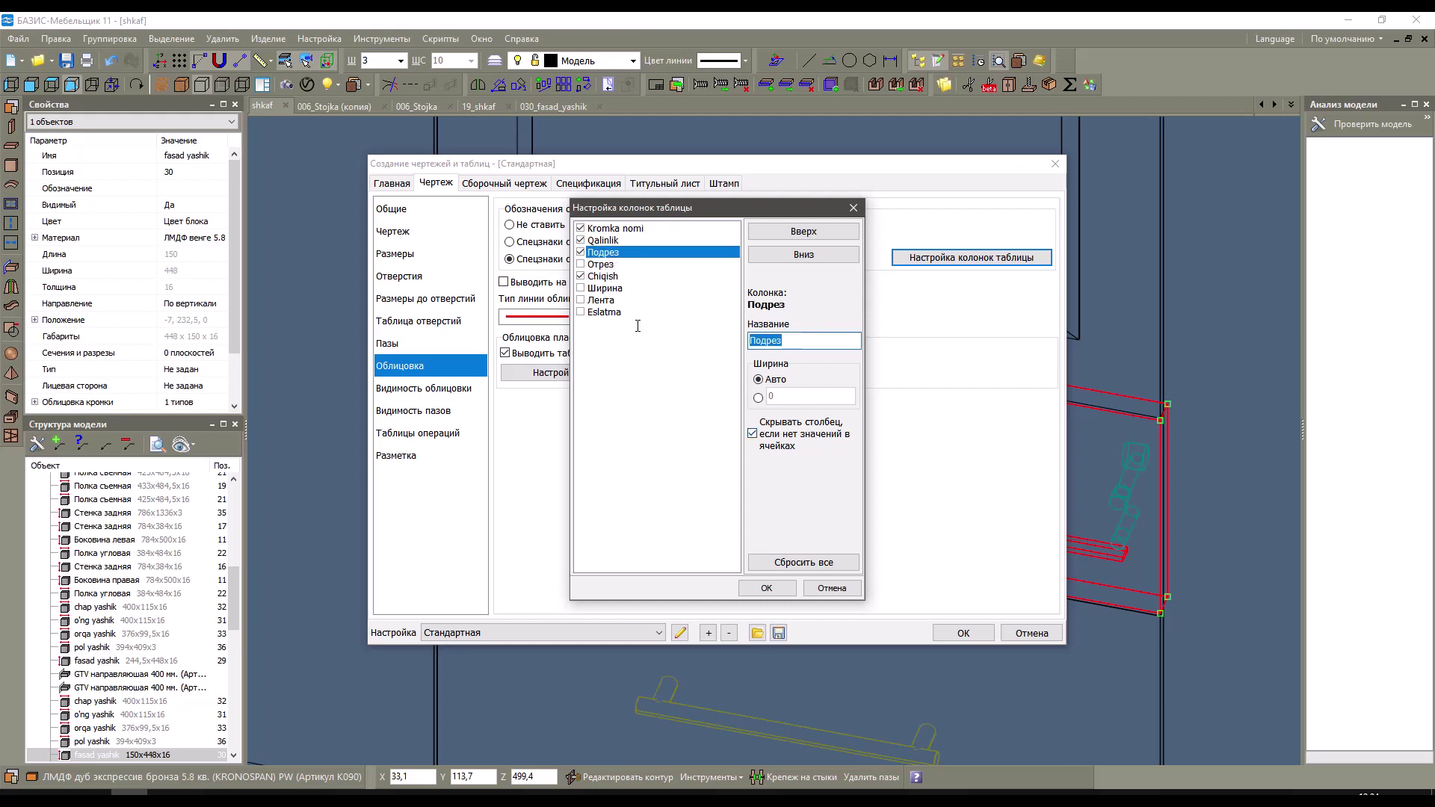
type("Freza")
left_click(614, 275)
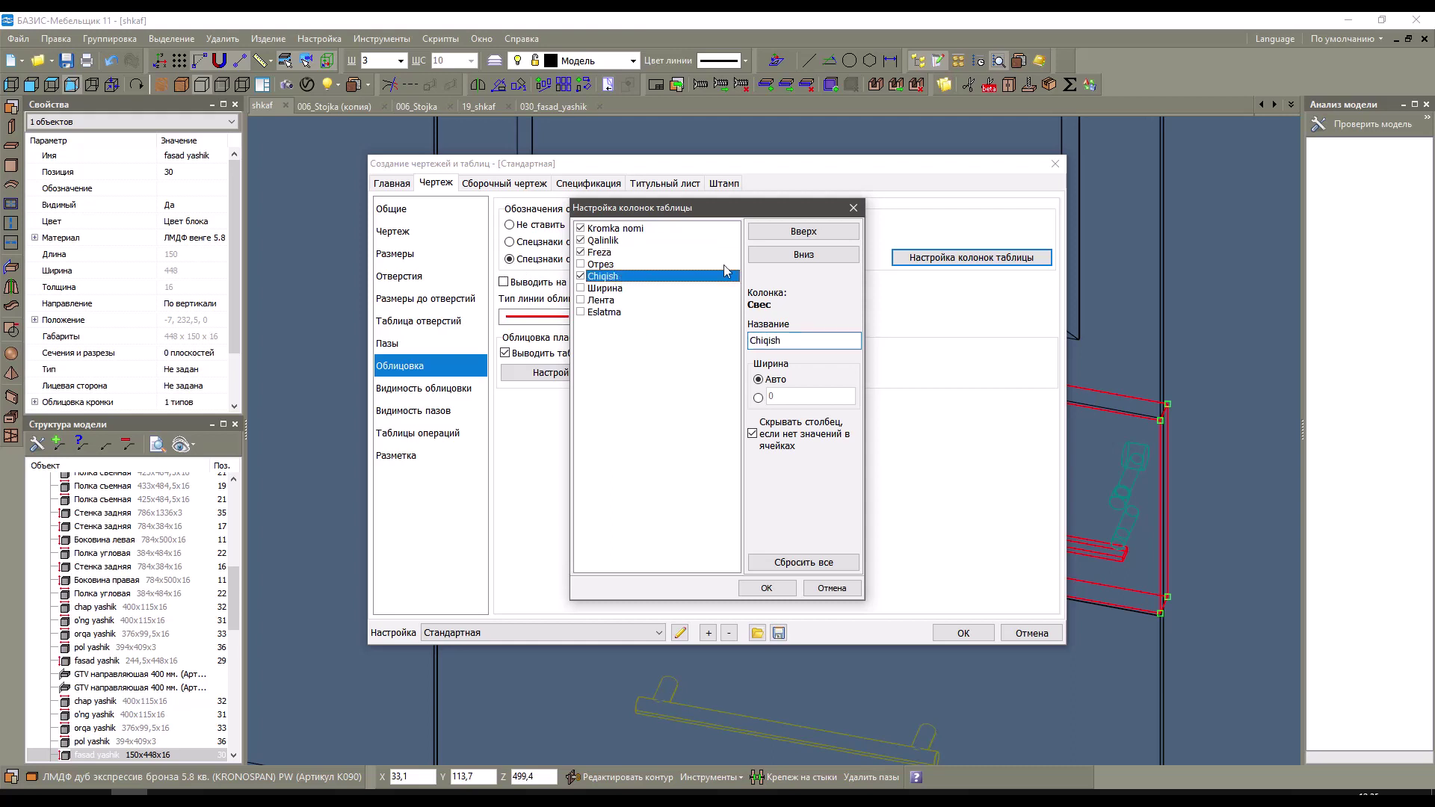
left_click(777, 237)
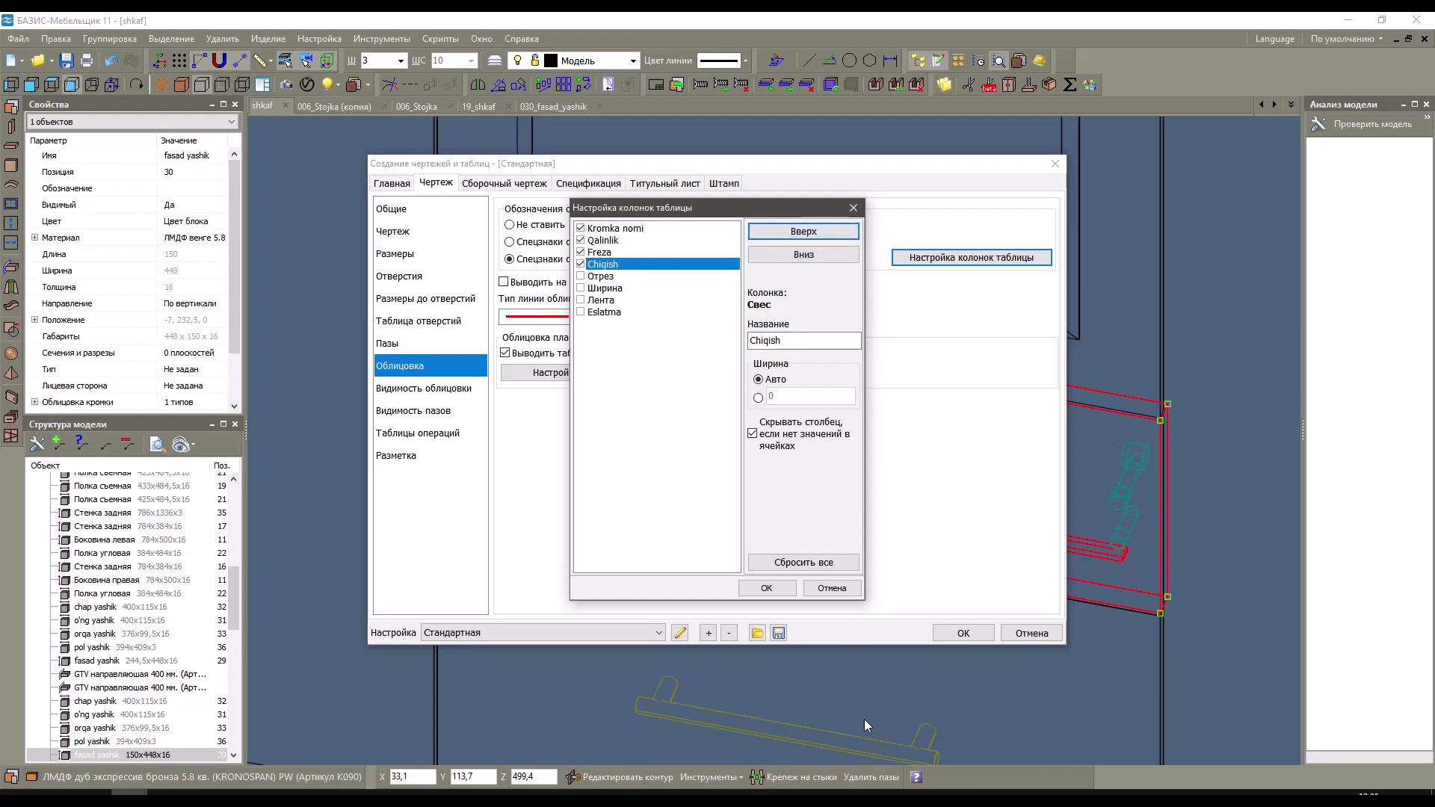
left_click(767, 588)
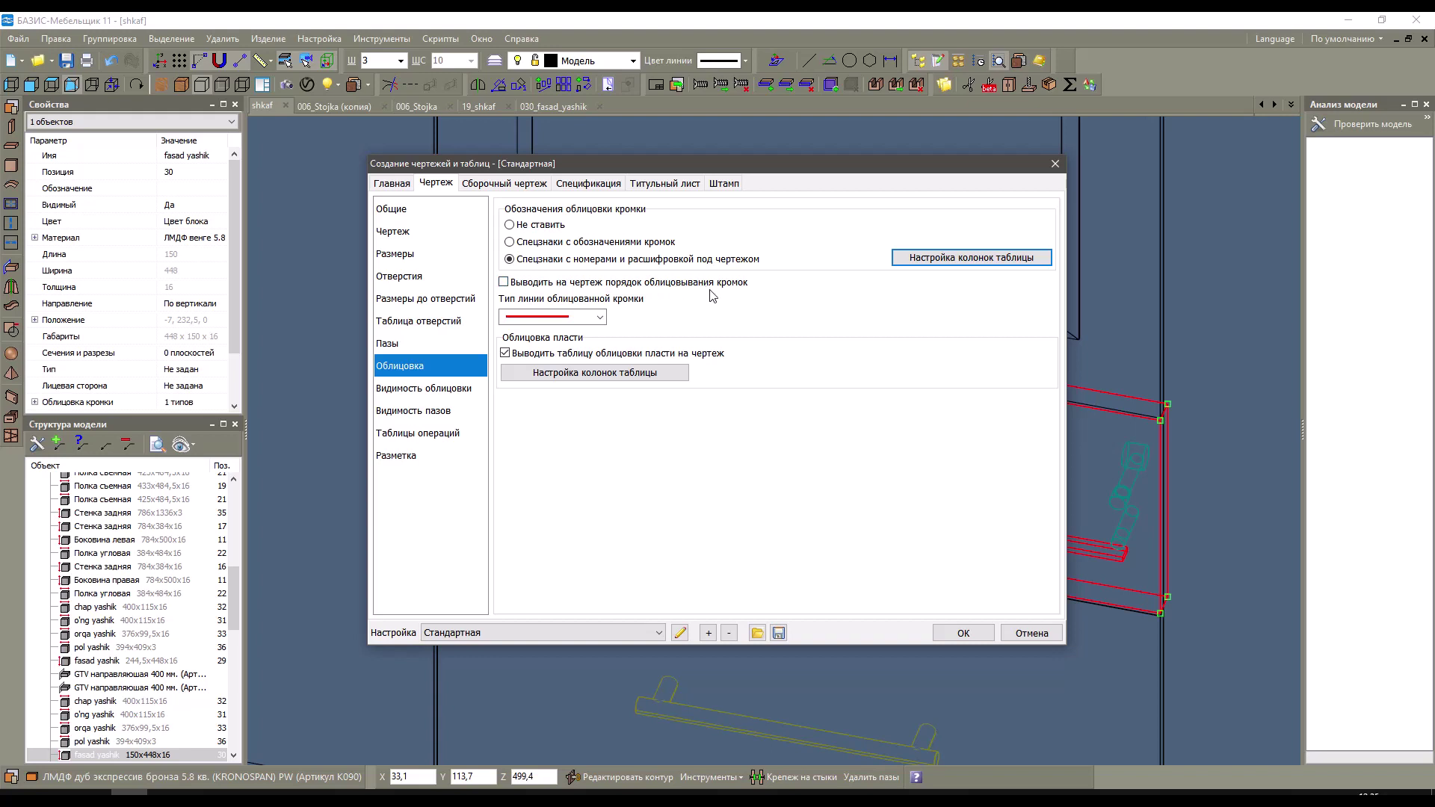
Show the edge-banding order on the drawing and replace the existing fasad yashik drawing.
left_click(690, 286)
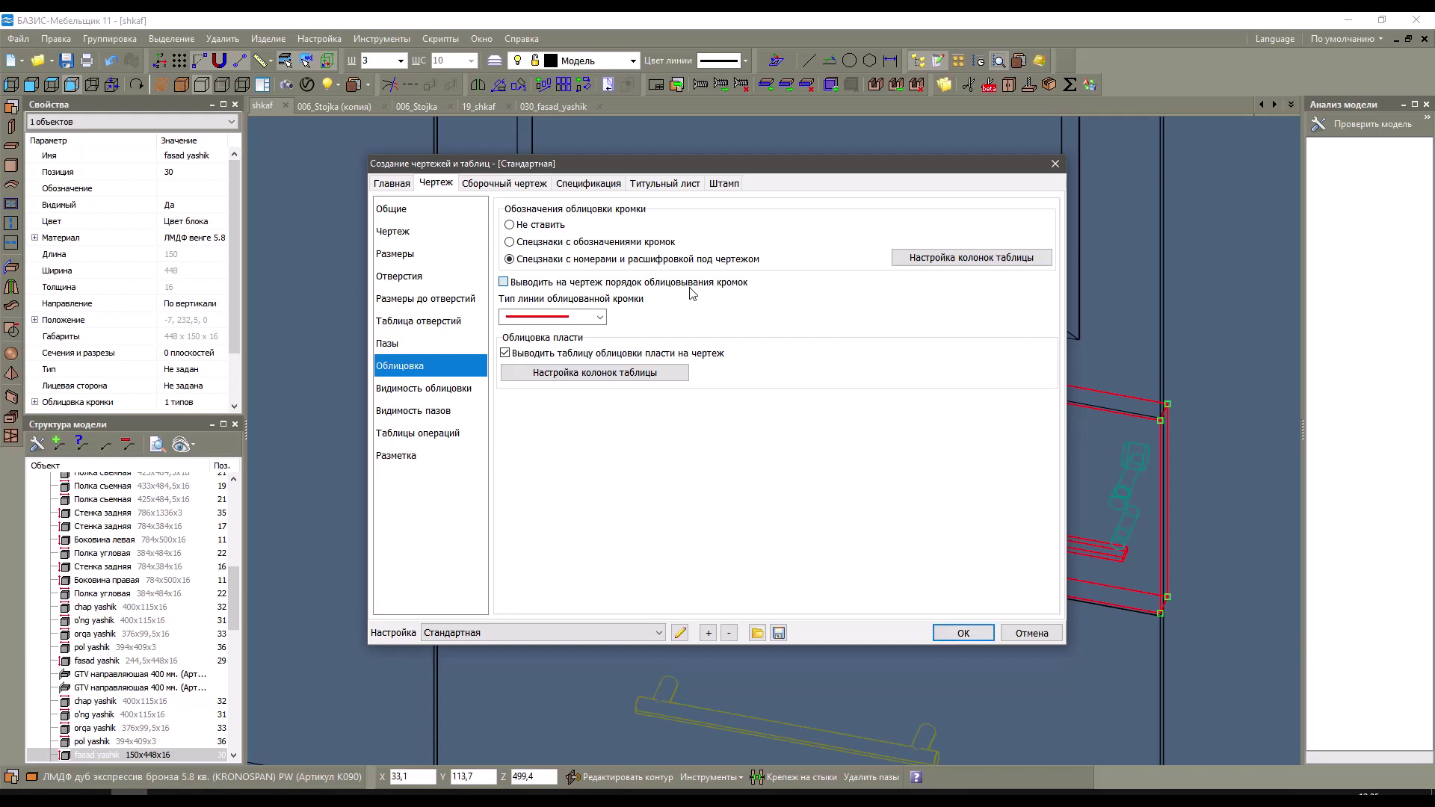
left_click(964, 633)
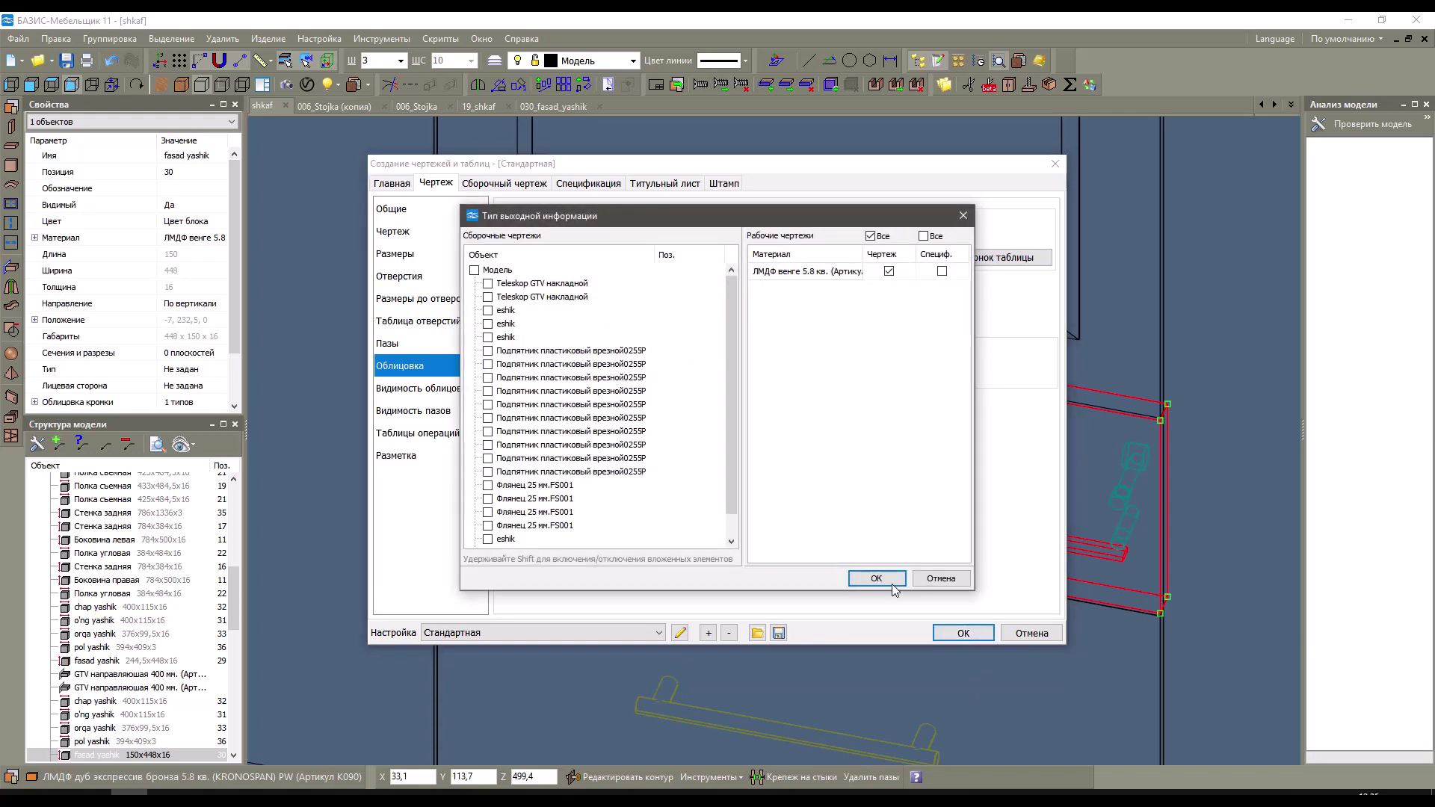
left_click(891, 583)
left_click(717, 268)
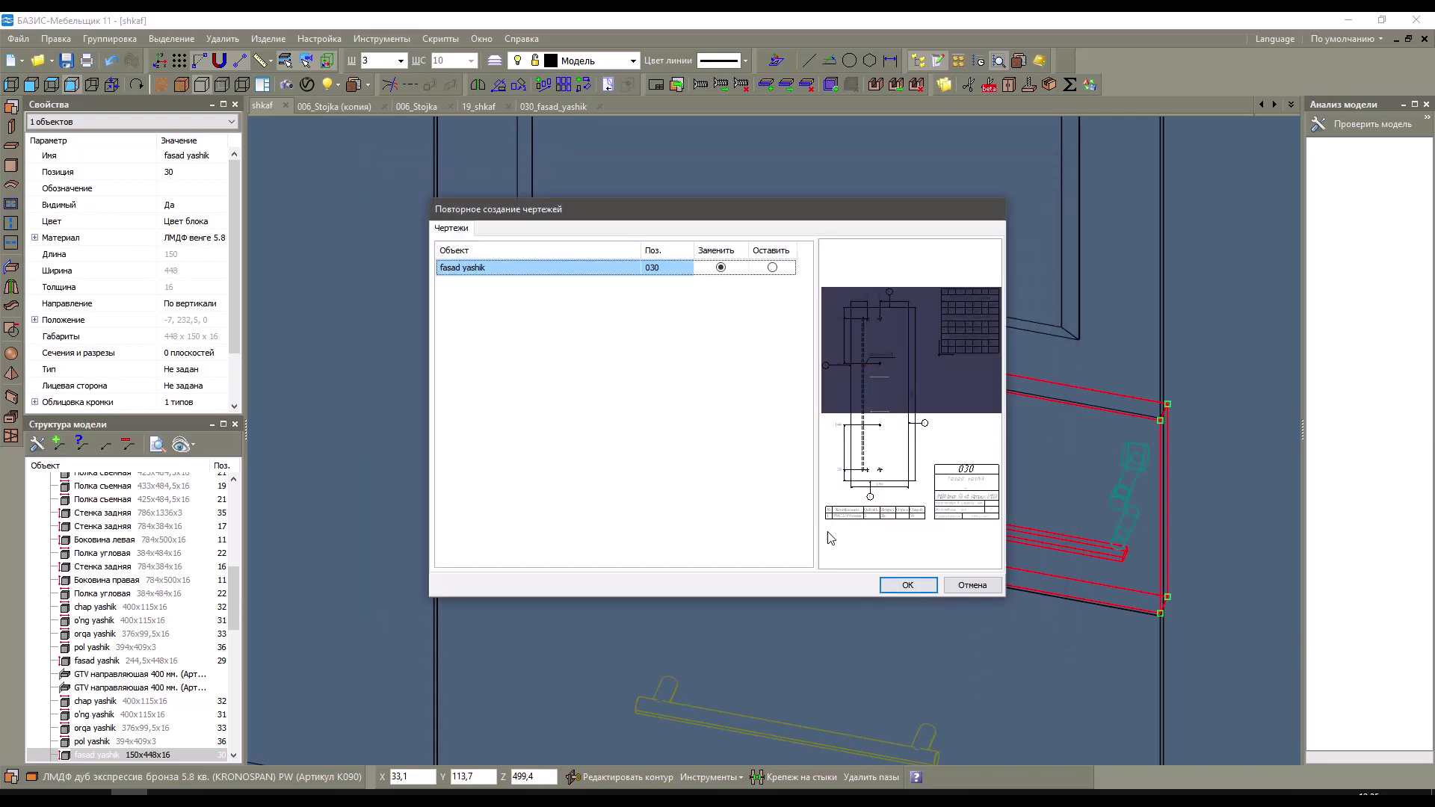
left_click(896, 583)
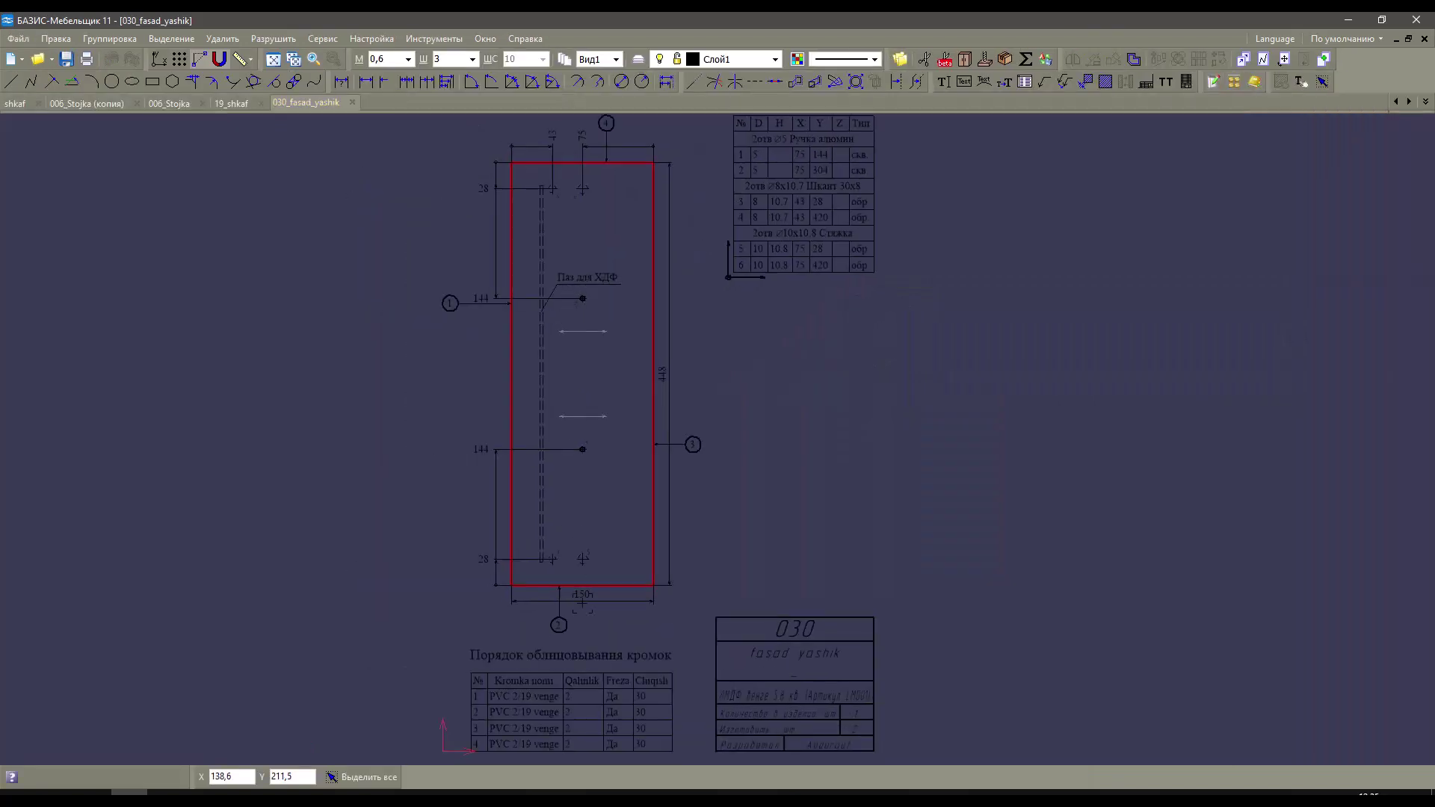
Pan and zoom across the 030_fasad_yashik sheet to view the edge table, panel and hole table.
scroll(456, 552, "up", 3)
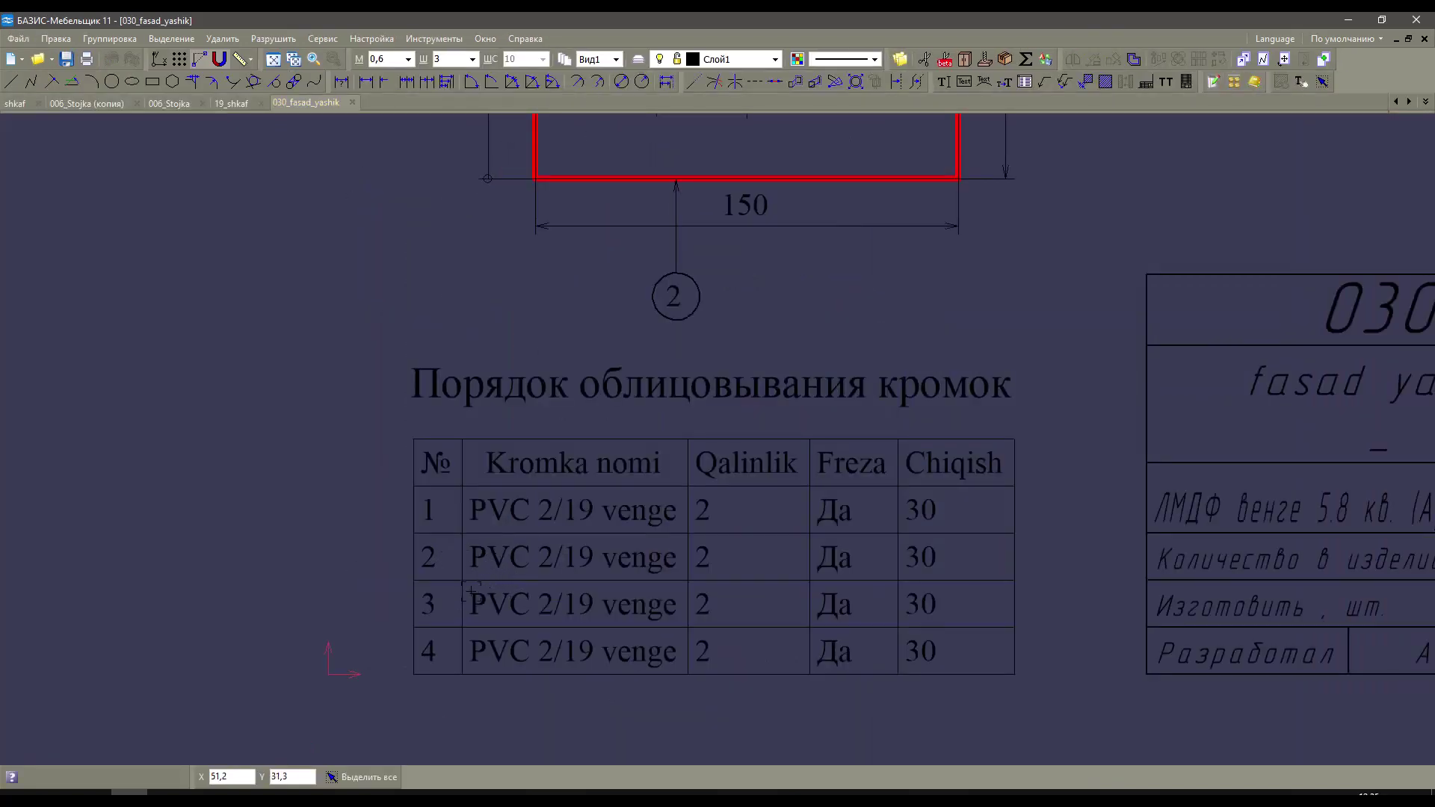
scroll(467, 609, "down", 2)
mouse_move(632, 404)
middle_mouse_down()
mouse_move(595, 490)
mouse_move(601, 521)
middle_mouse_up()
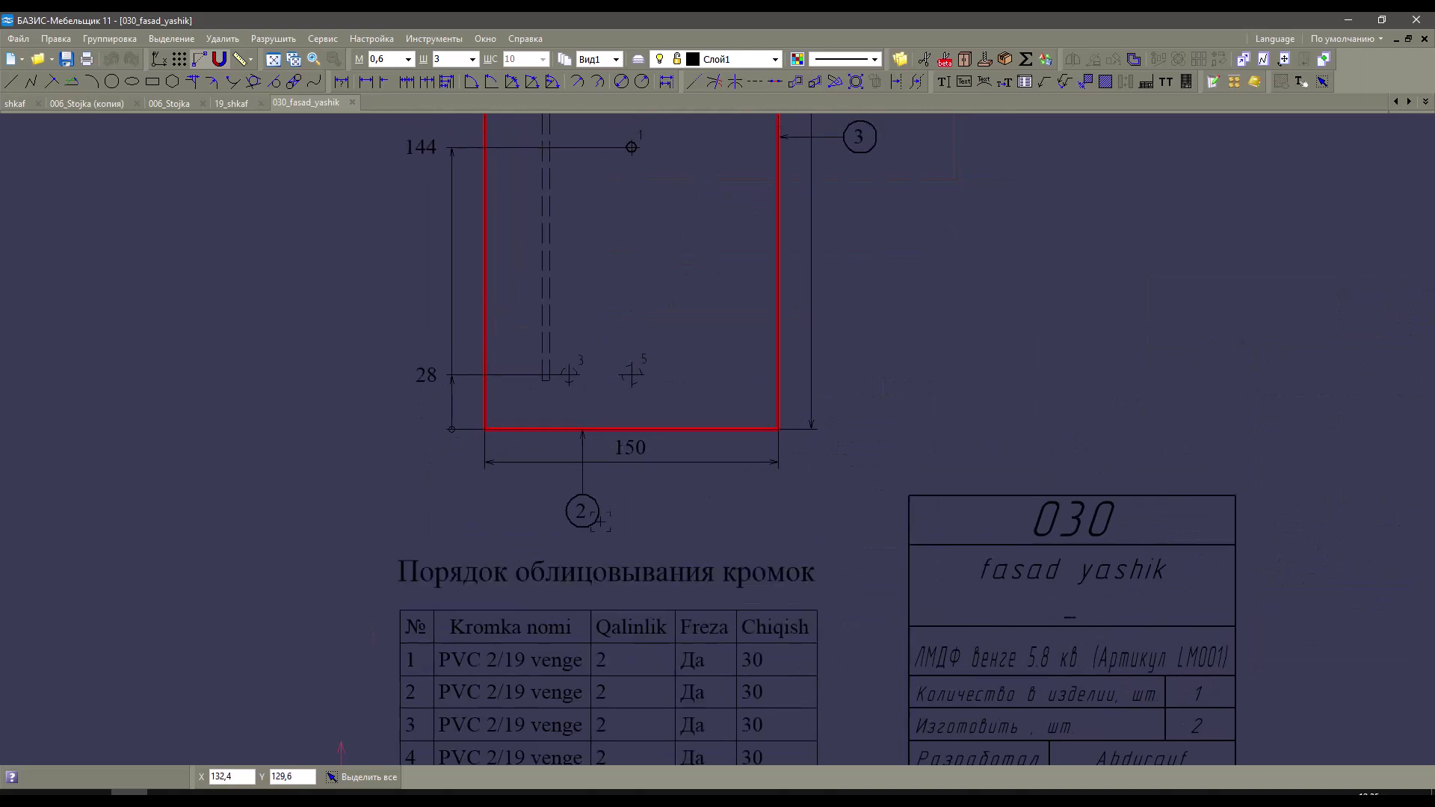
scroll(597, 527, "down", 2)
scroll(706, 344, "up", 2)
middle_click_drag(740, 375, 835, 659)
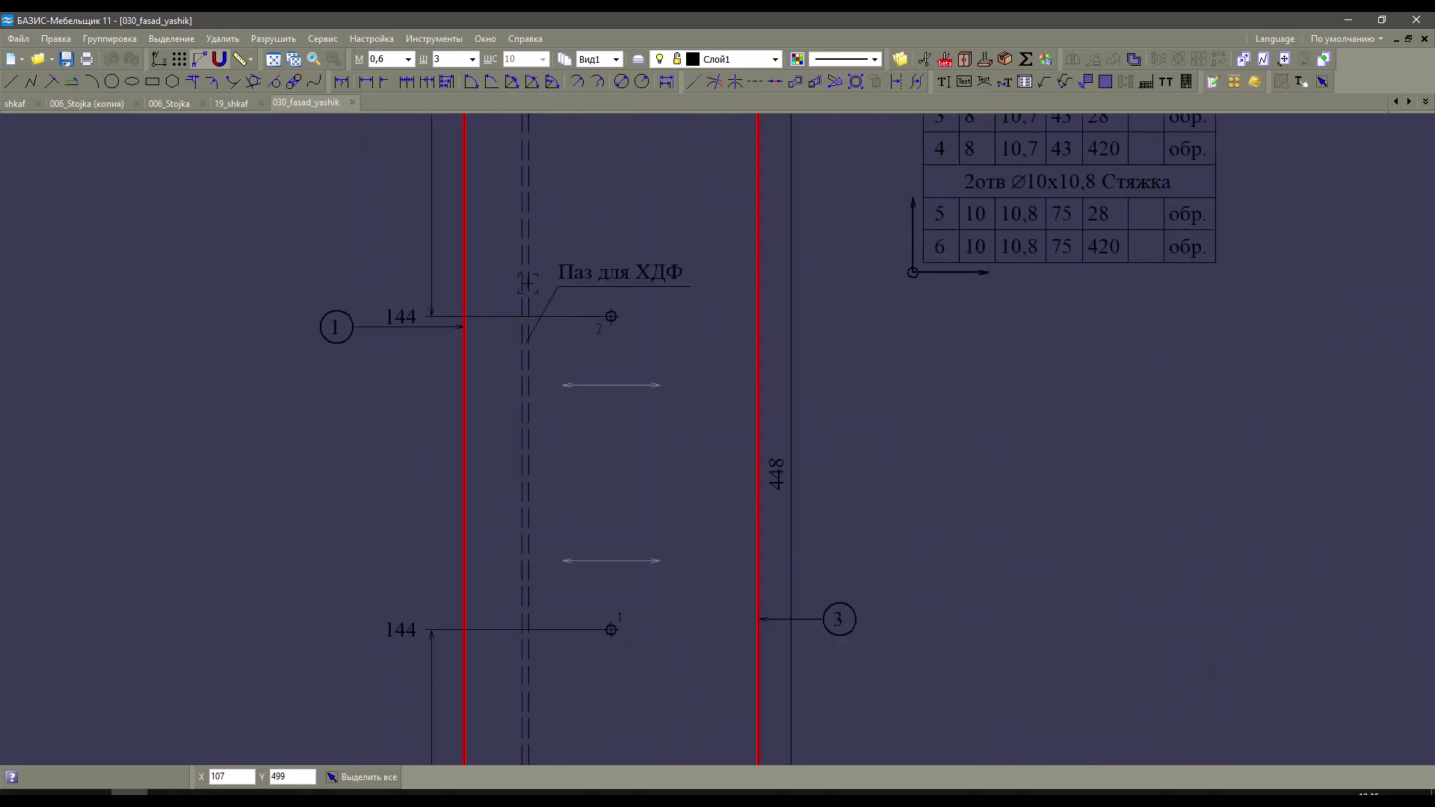
middle_click_drag(527, 283, 589, 470)
Inspect edge callouts 1, 2 and 3 around the panel, then clear the selection.
left_click(426, 527)
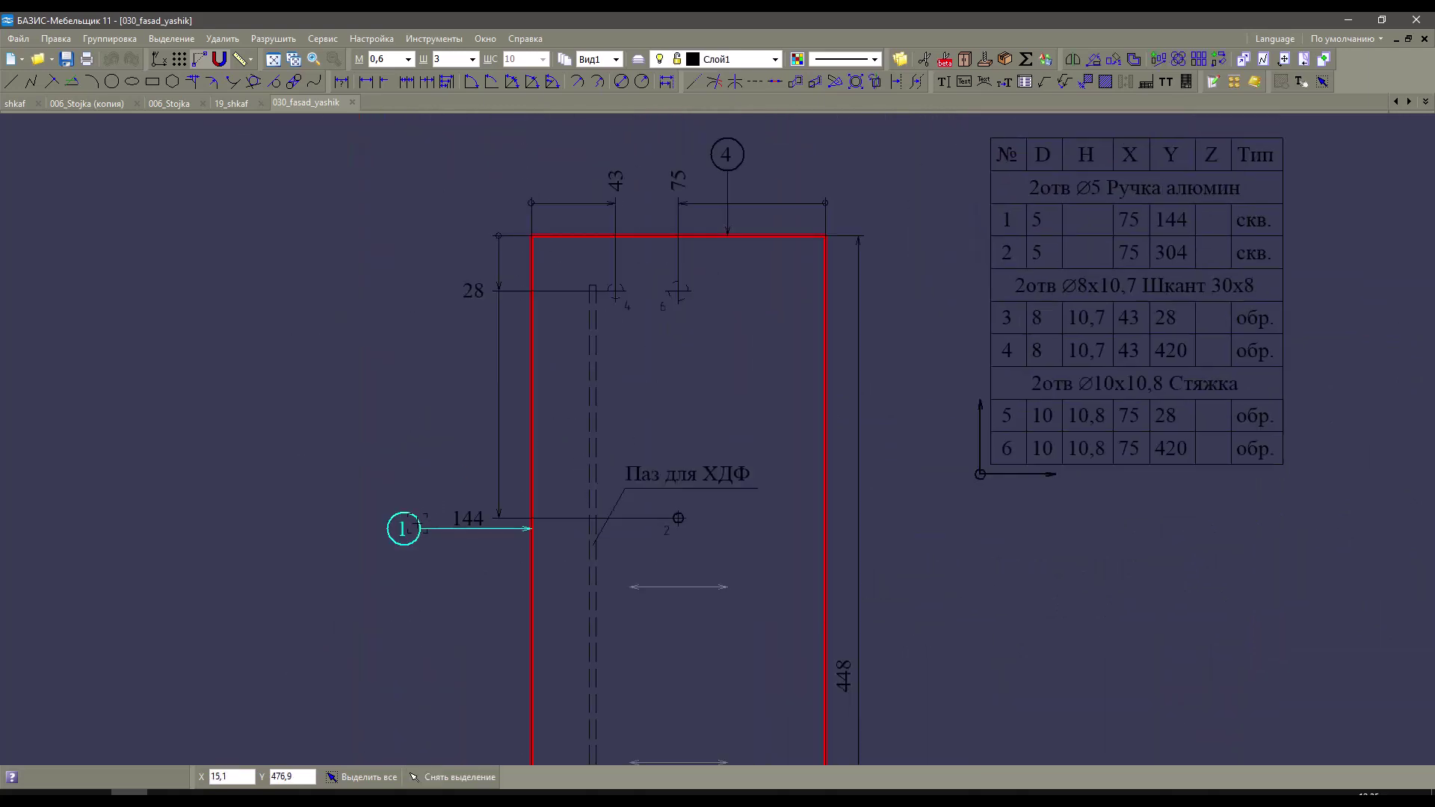
mouse_move(592, 562)
middle_mouse_down()
mouse_move(535, 179)
mouse_move(552, 95)
middle_mouse_up()
left_click(590, 721)
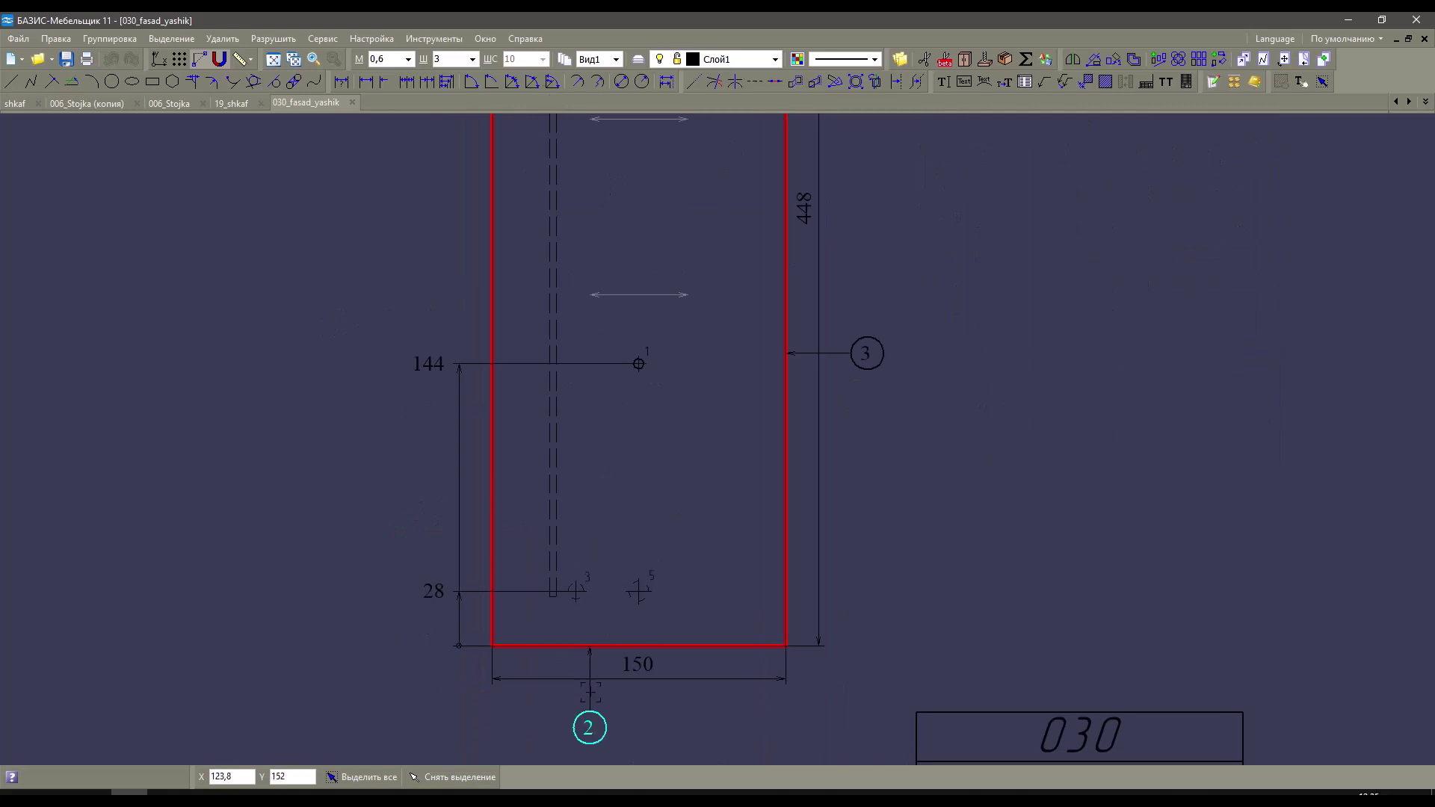
left_click(866, 353)
middle_click_drag(783, 651, 767, 640)
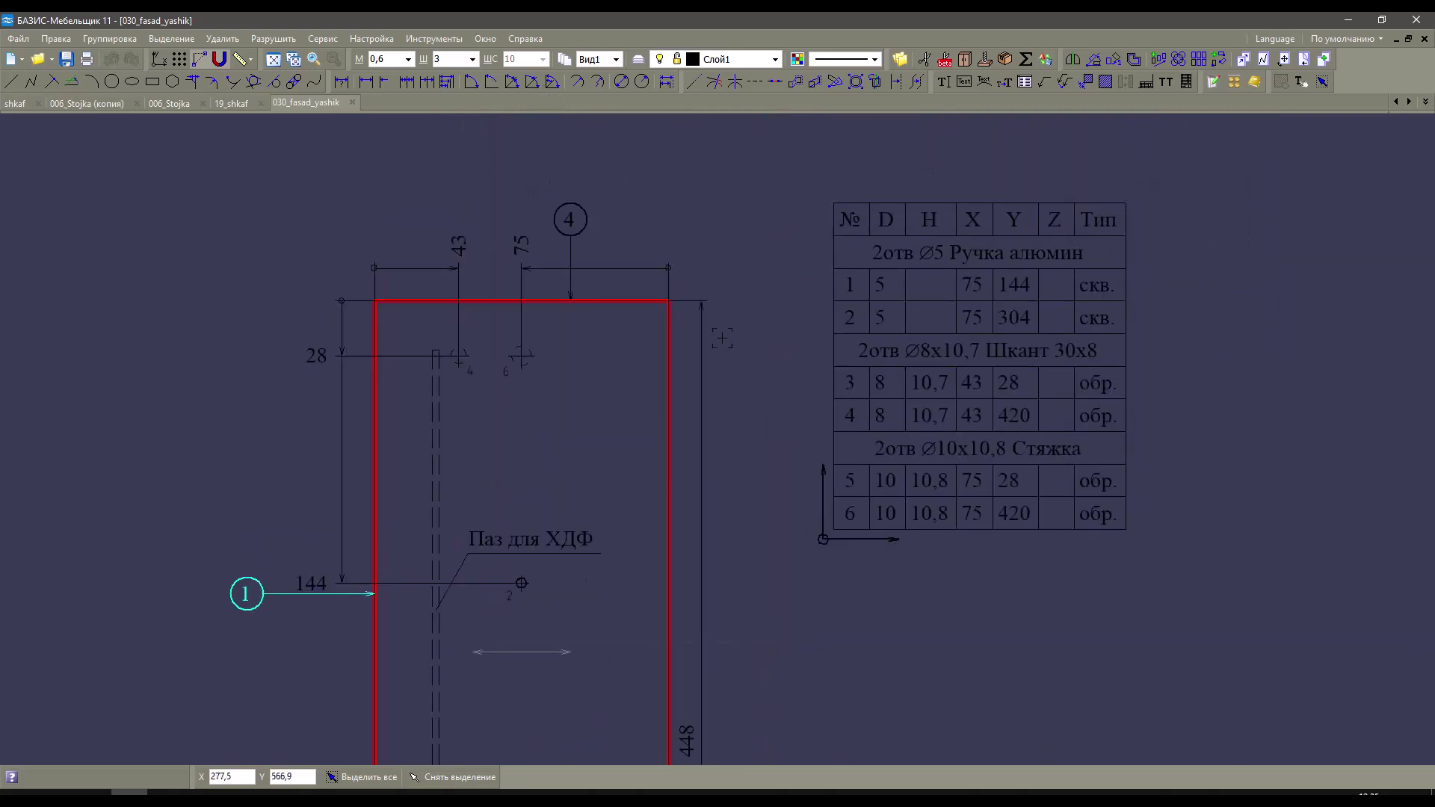
scroll(598, 224, "down", 5)
scroll(479, 448, "up", 6)
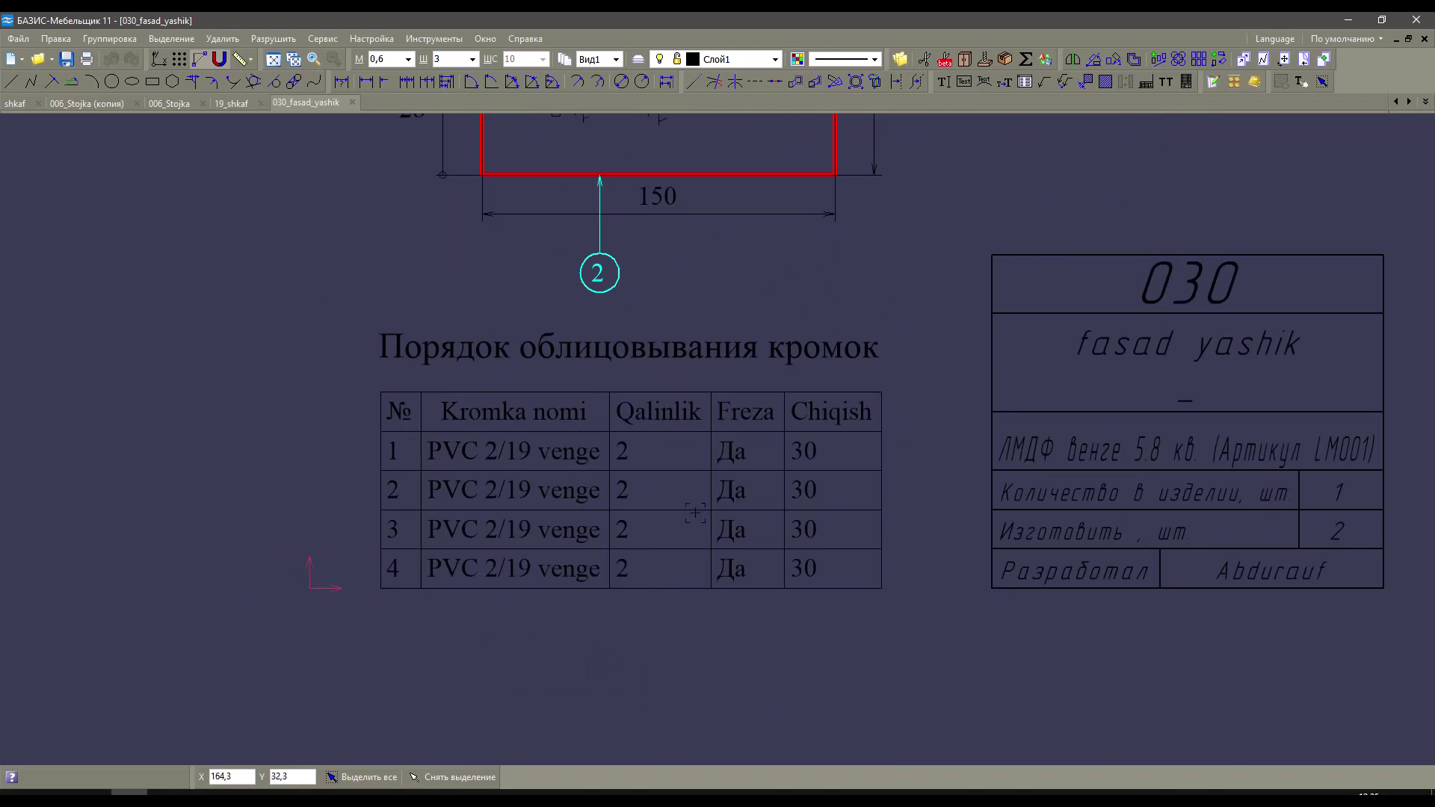
scroll(692, 517, "down", 4)
mouse_move(703, 388)
middle_mouse_down()
mouse_move(688, 480)
mouse_move(708, 506)
middle_mouse_up()
key("Escape")
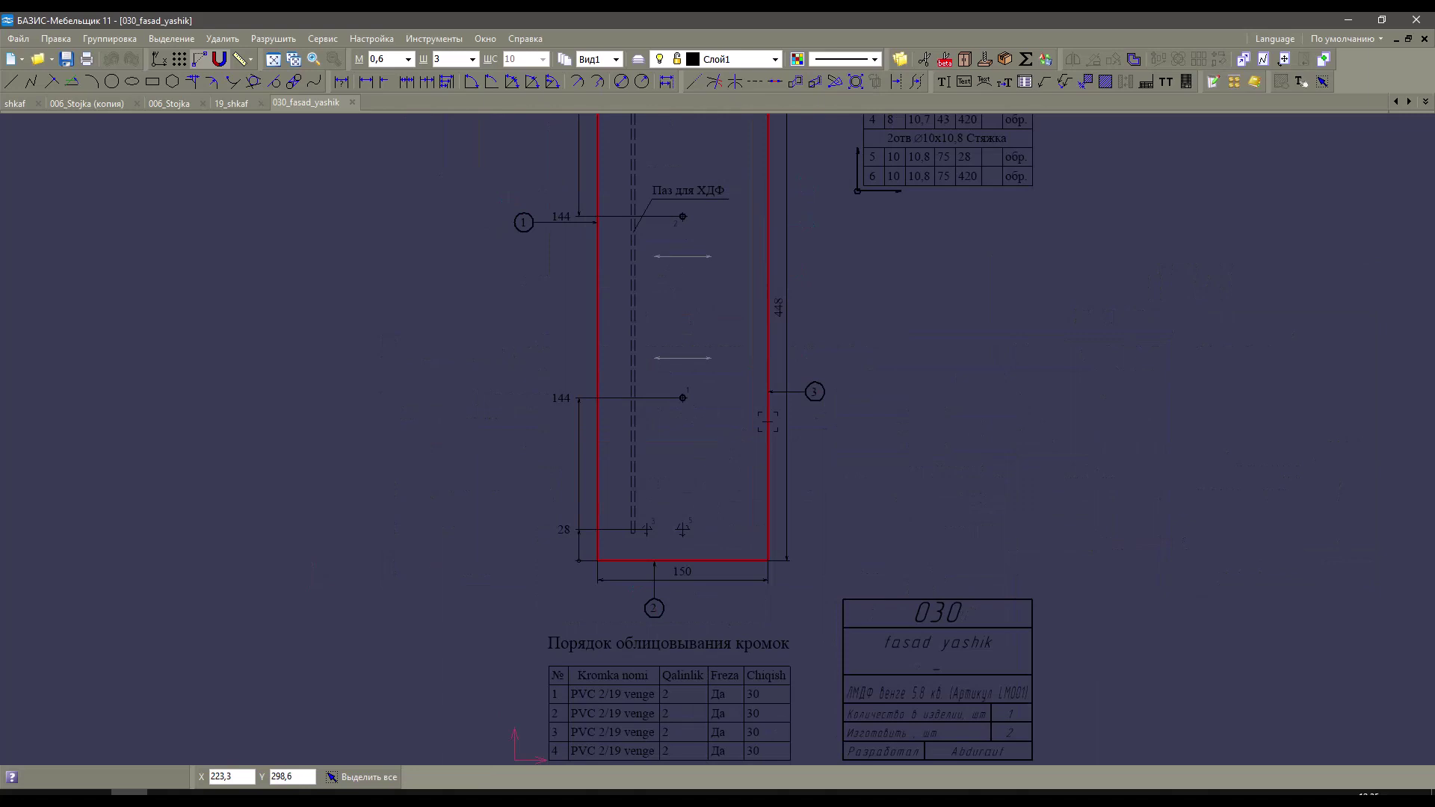
Recheck edge callouts 3 and 1, then return to the shkaf cabinet model.
scroll(643, 665, "down", 2)
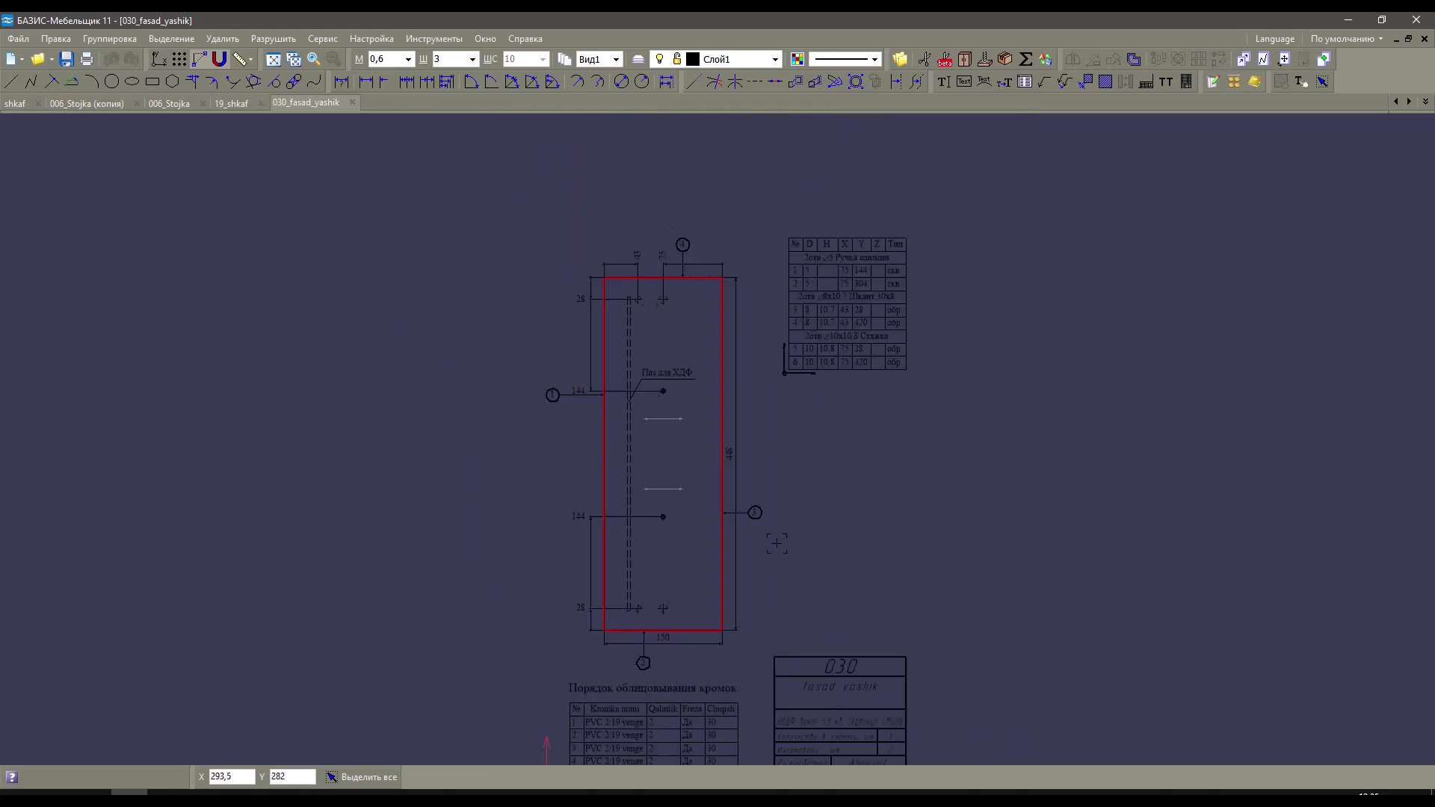
left_click(754, 513)
left_click(552, 395)
scroll(569, 338, "up", 2)
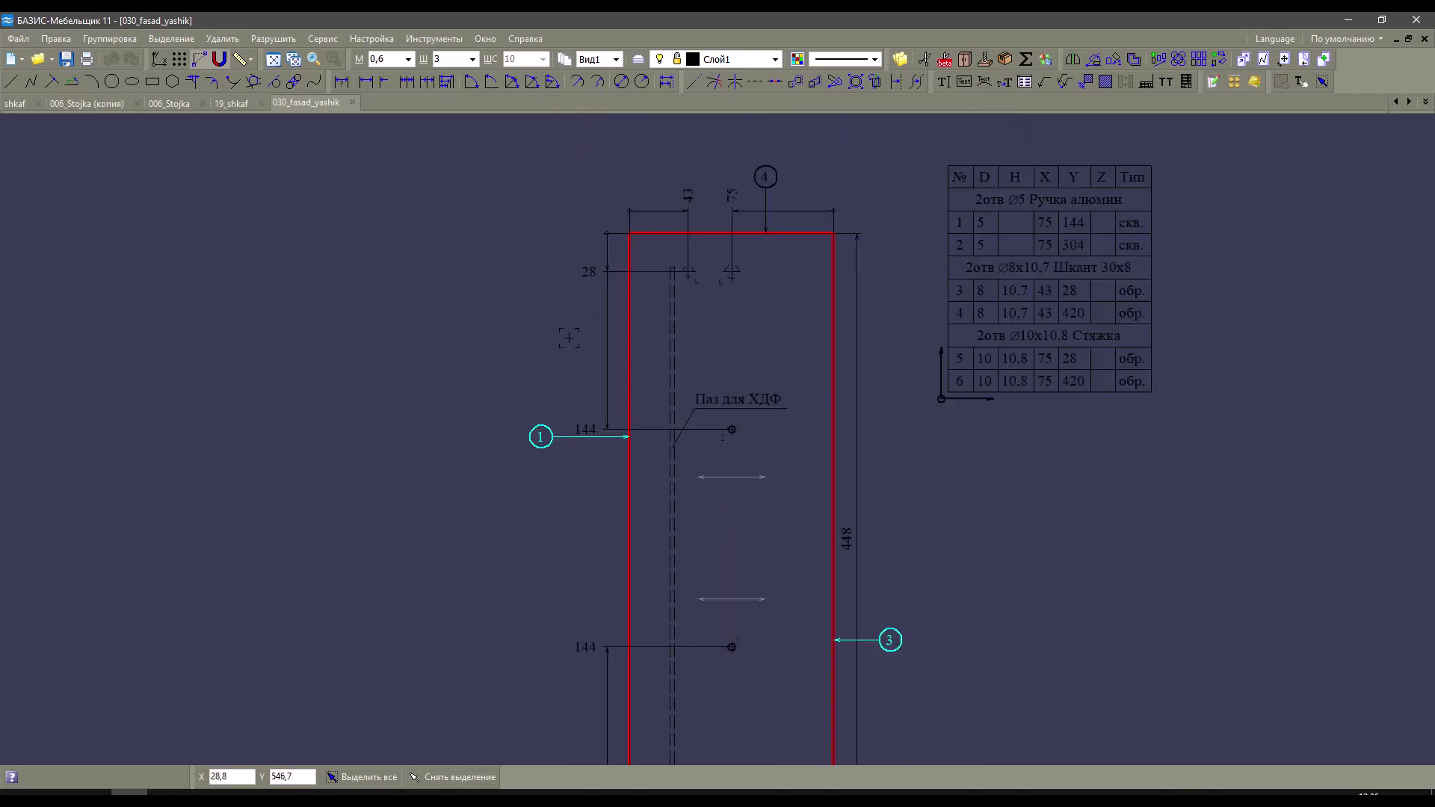
key("Escape")
scroll(797, 318, "down", 2)
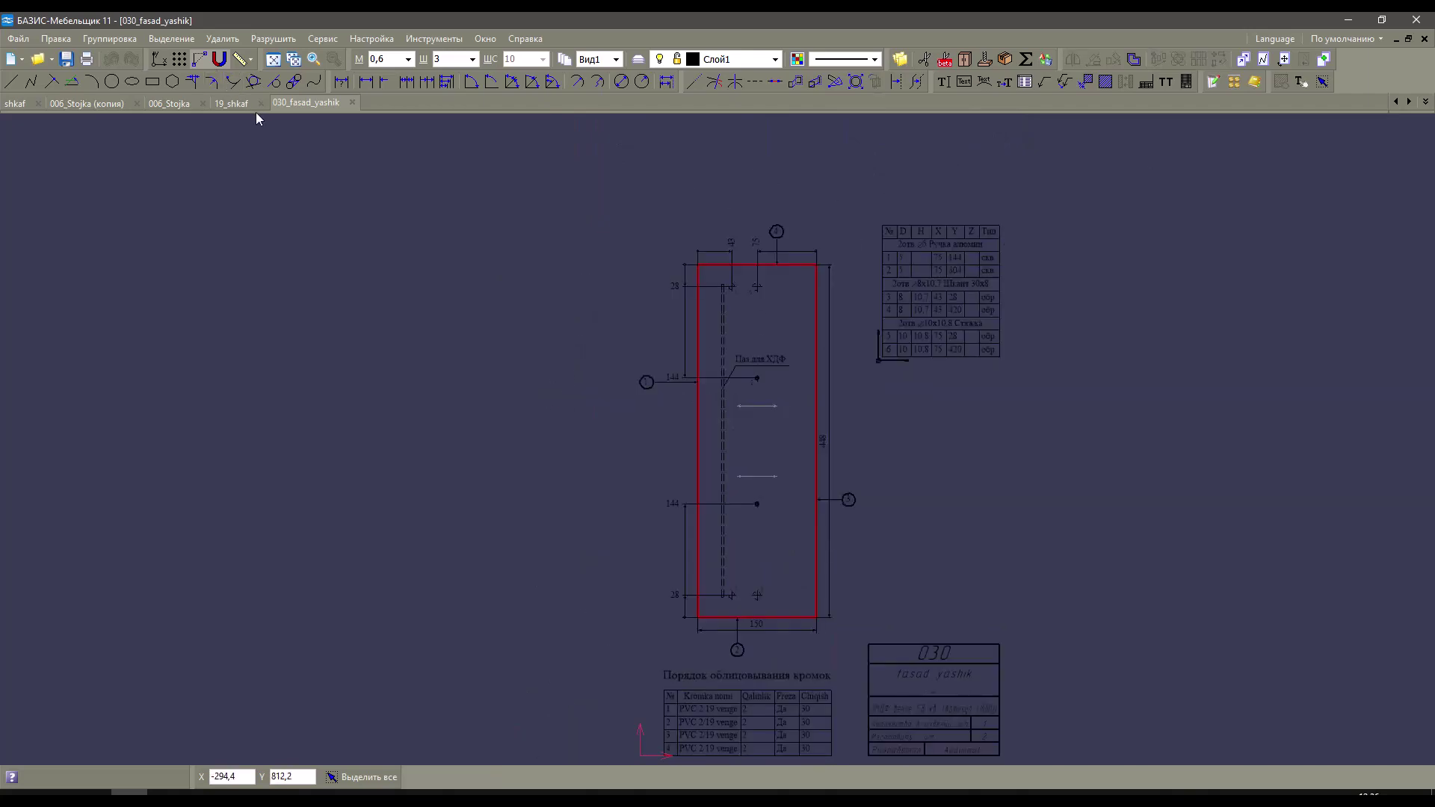
left_click(15, 104)
Strip the existing banding from the drawer front and choose ПВХ 2/19 as the banding material.
scroll(765, 324, "down", 3)
left_click(760, 359)
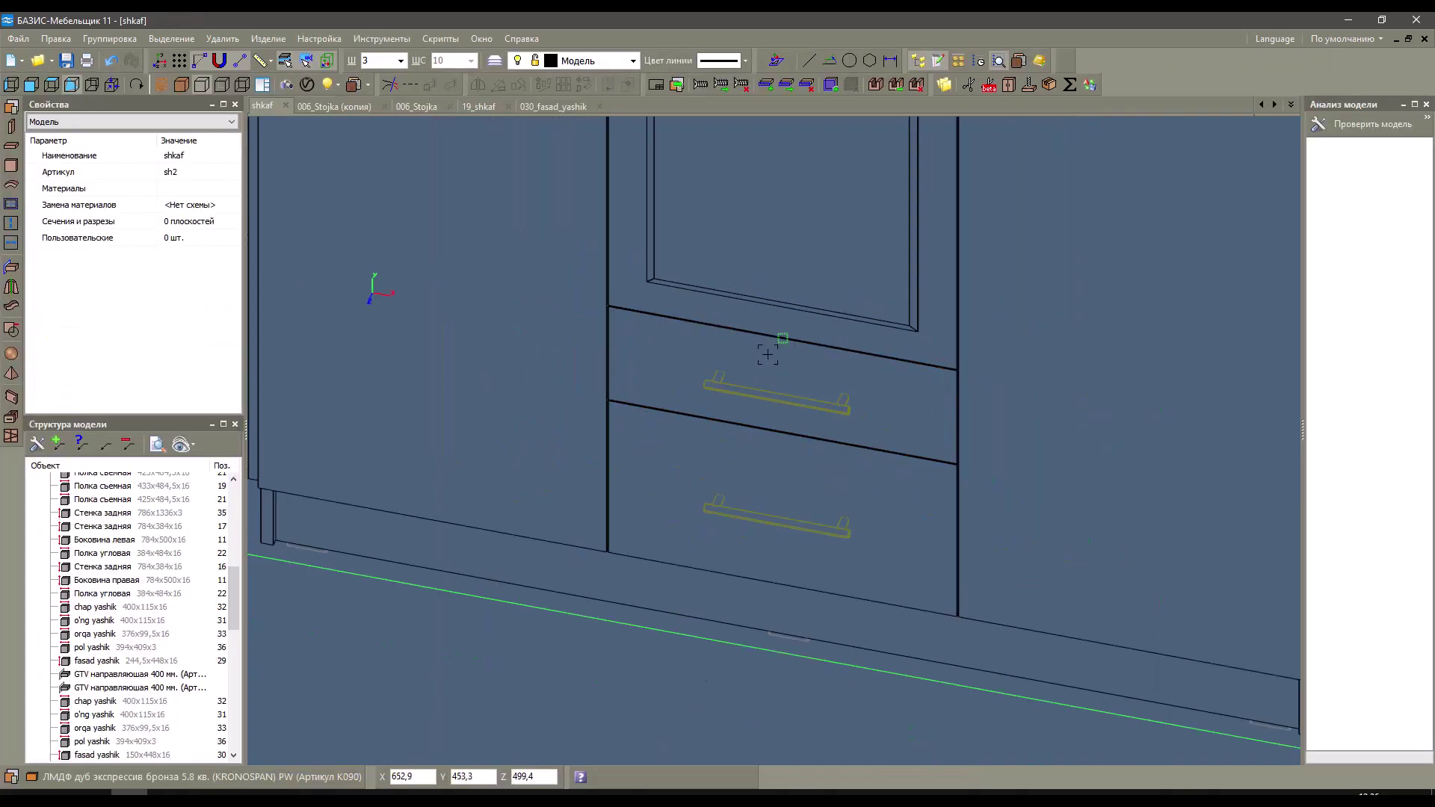
left_click(768, 352)
left_click(807, 85)
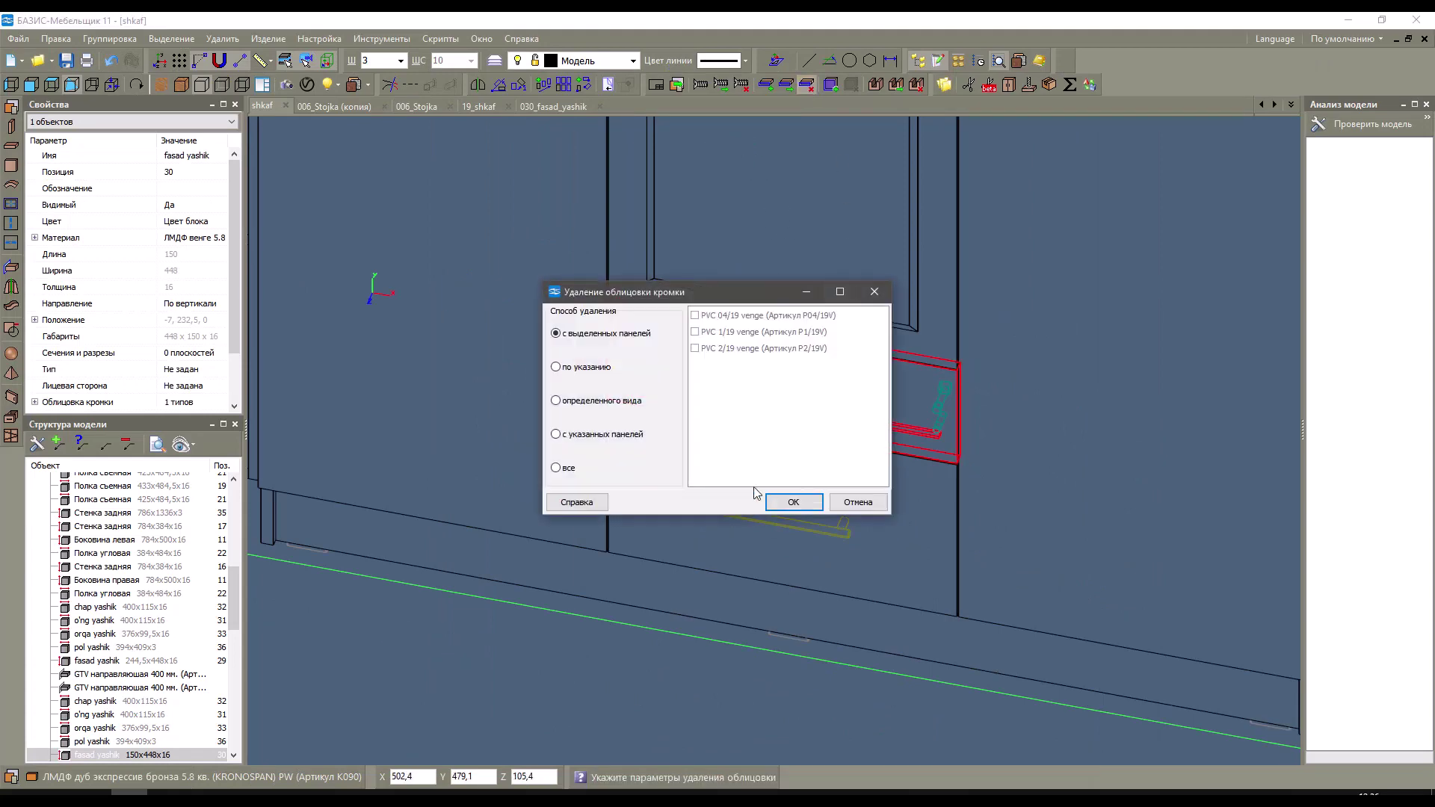
left_click(793, 503)
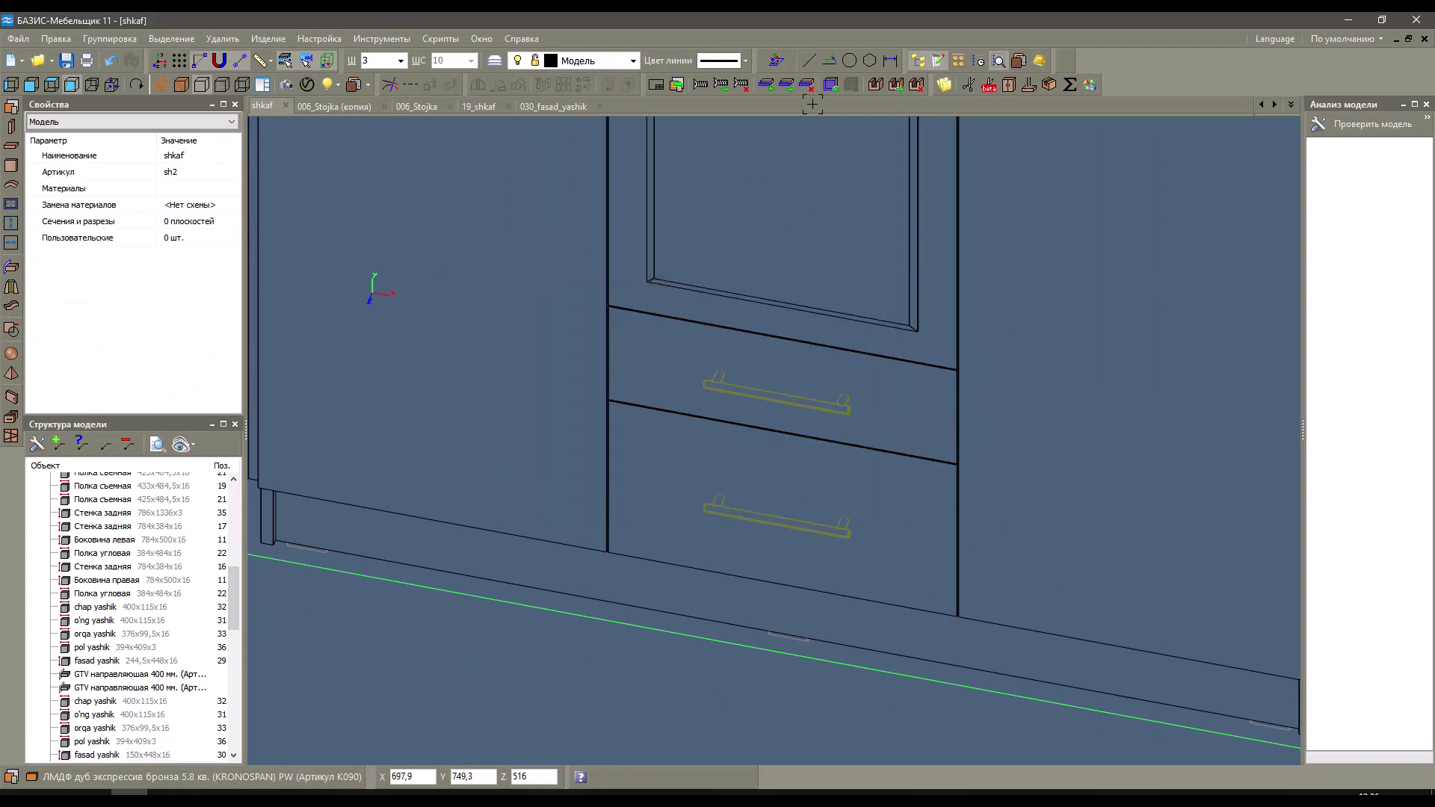
left_click(766, 84)
left_click(579, 271)
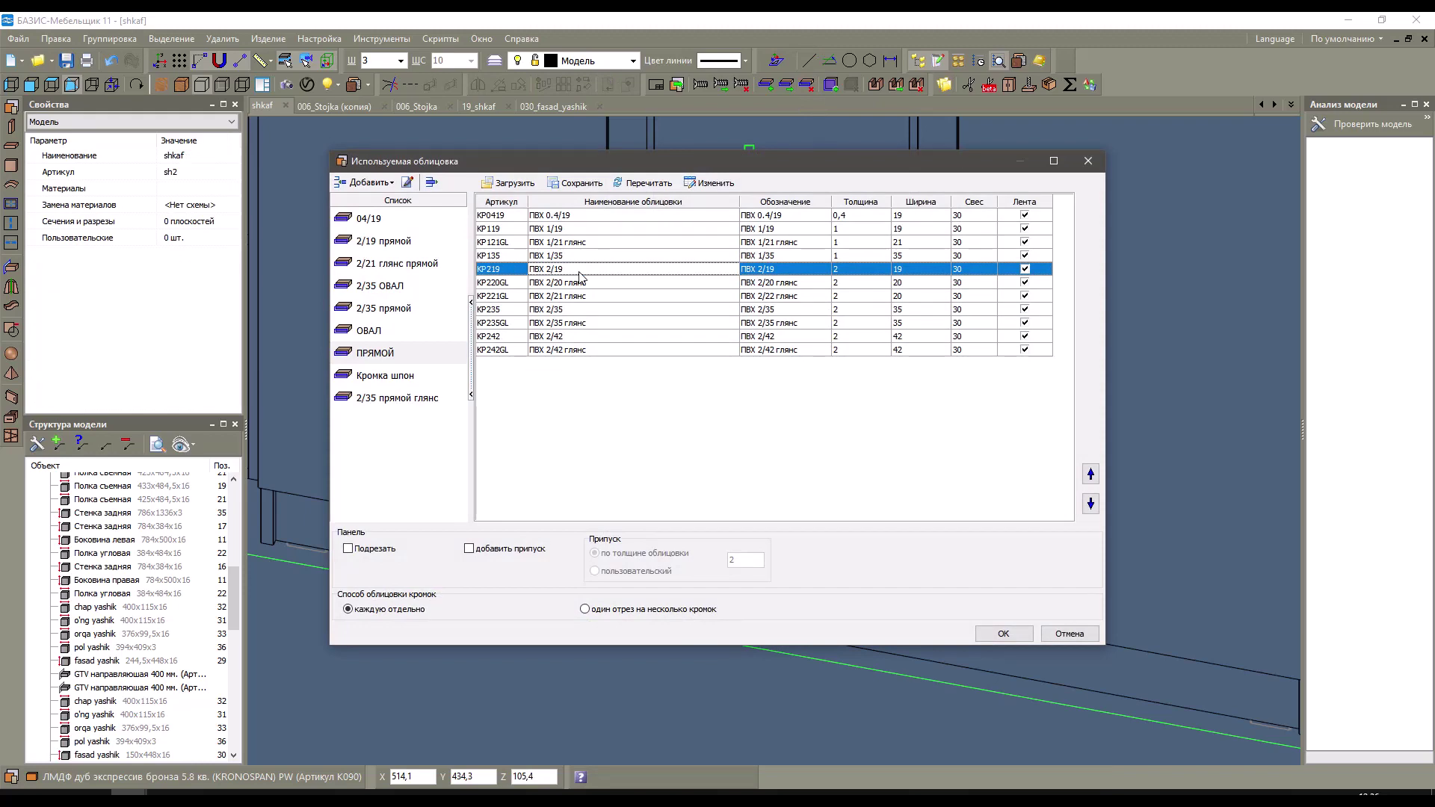
left_click(1003, 634)
Band the drawer front's left, right and top edges with ПВХ 2/19.
left_click(791, 362)
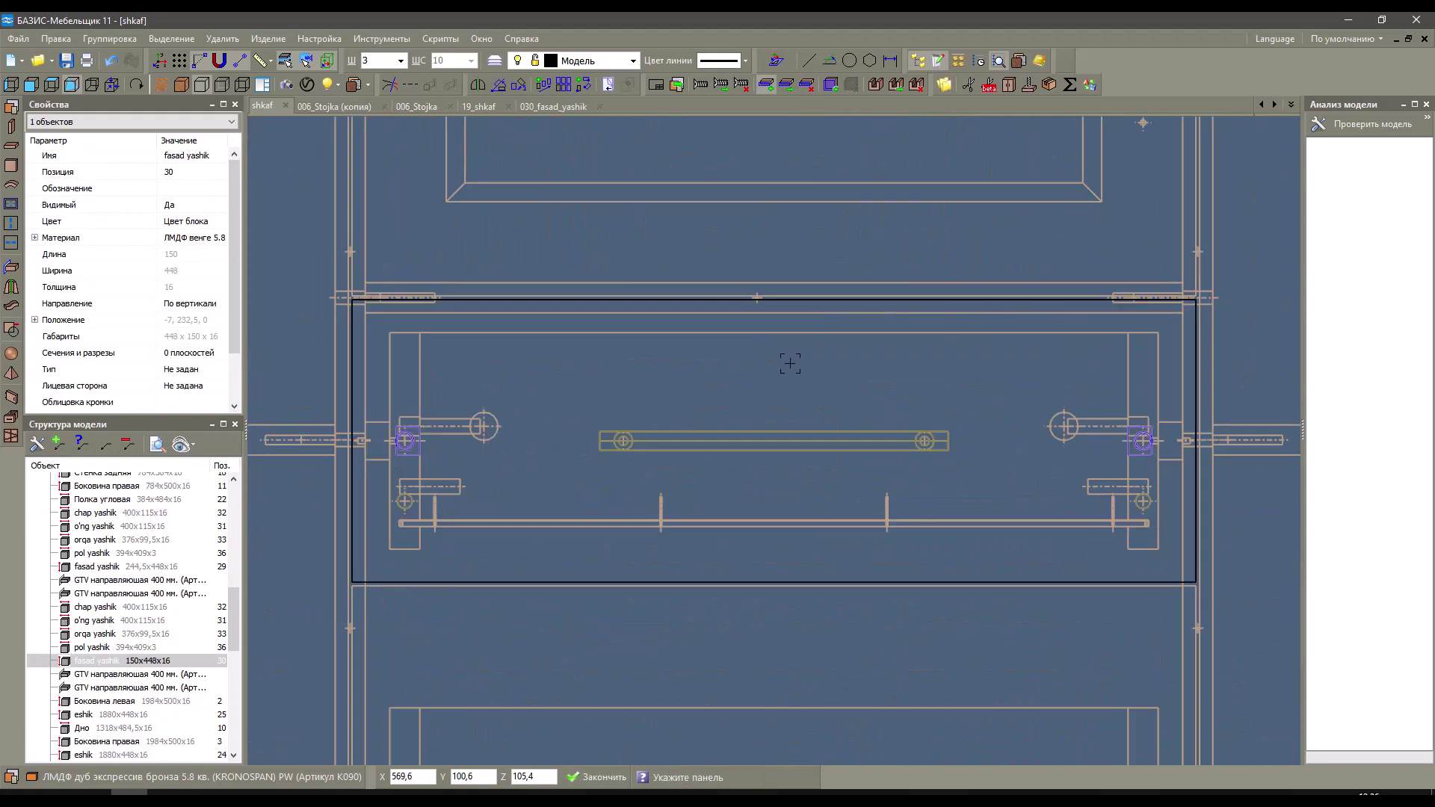
scroll(789, 363, "down", 3)
left_click(457, 395)
left_click(1047, 402)
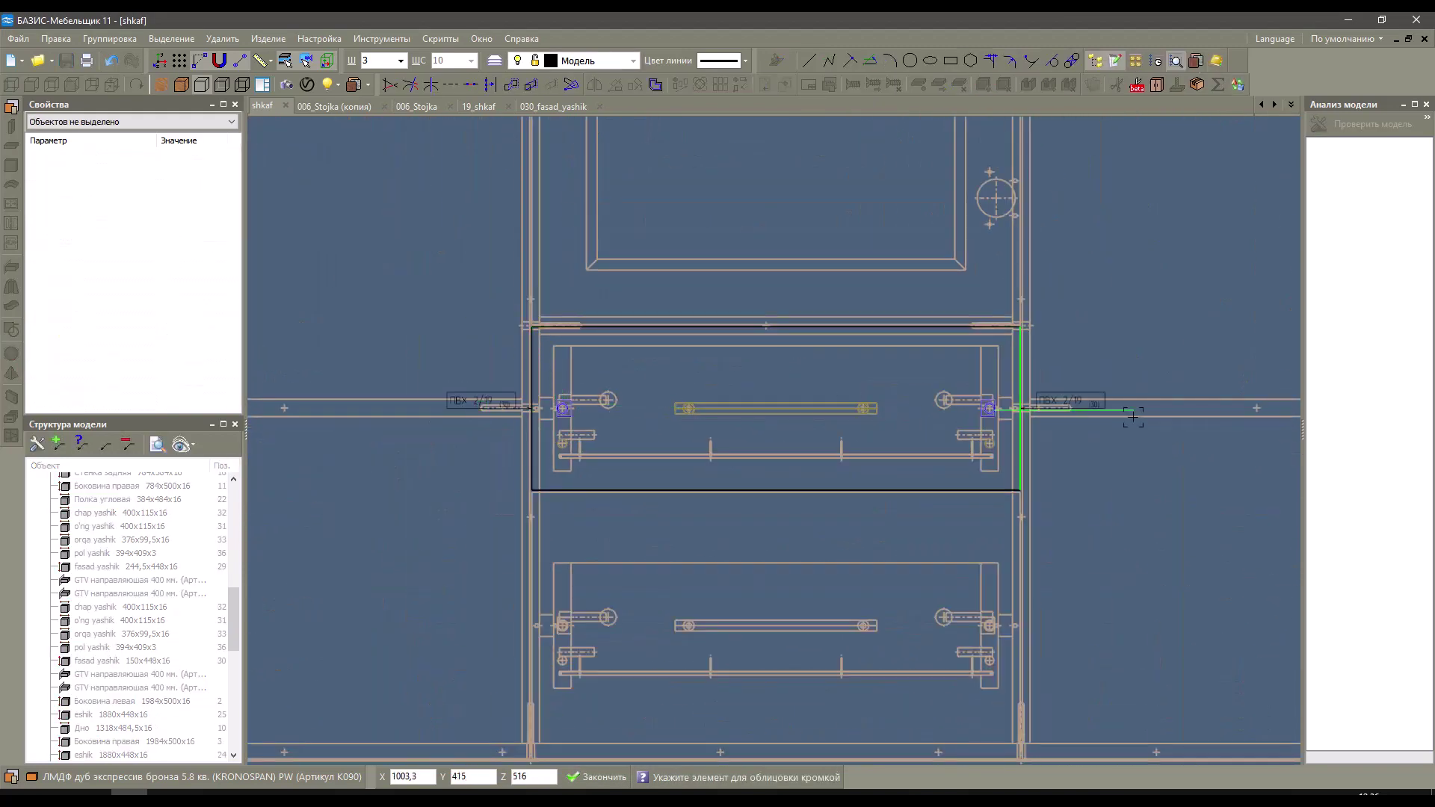
left_click(783, 299)
Set the edge-banding order on the drawer front.
right_click(721, 318)
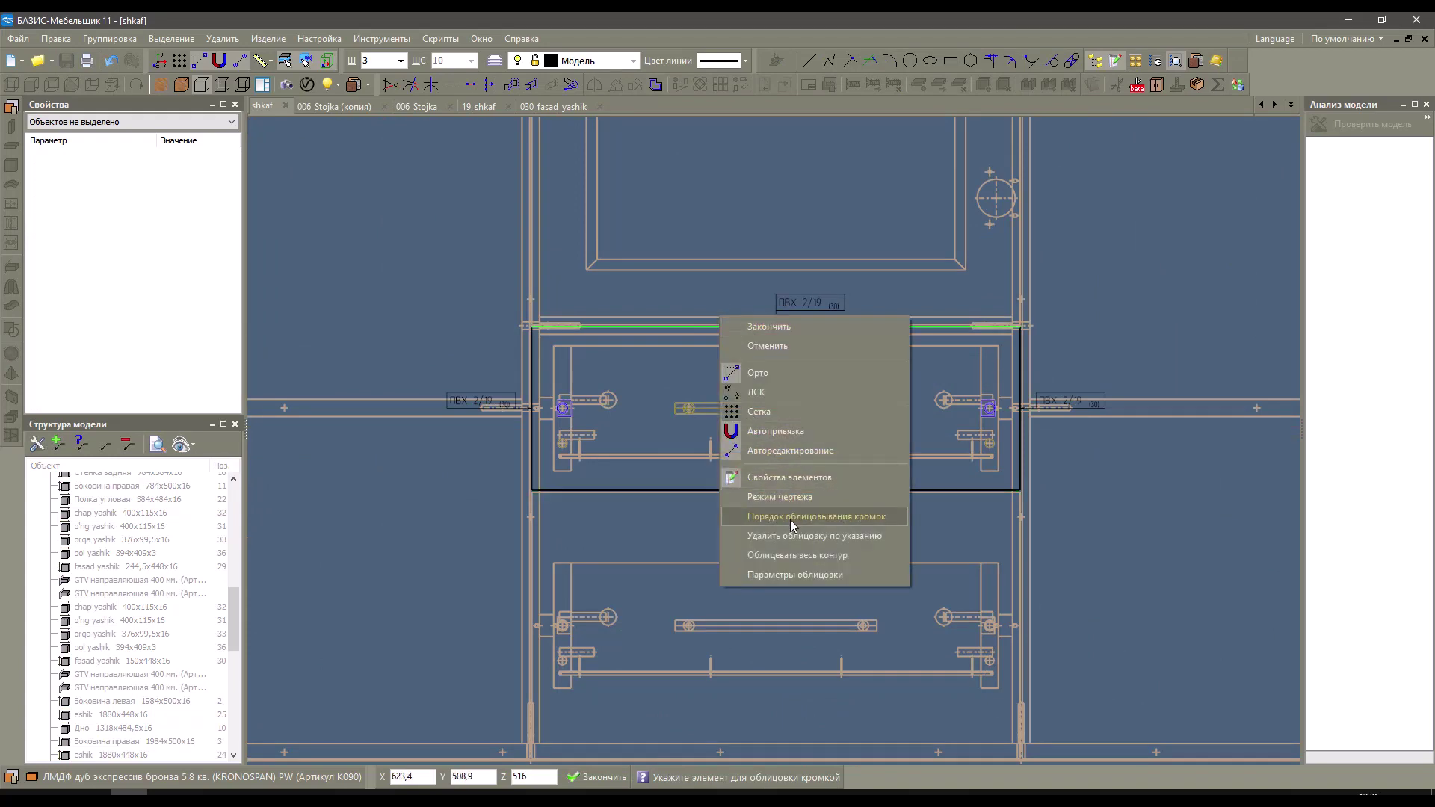
left_click(851, 521)
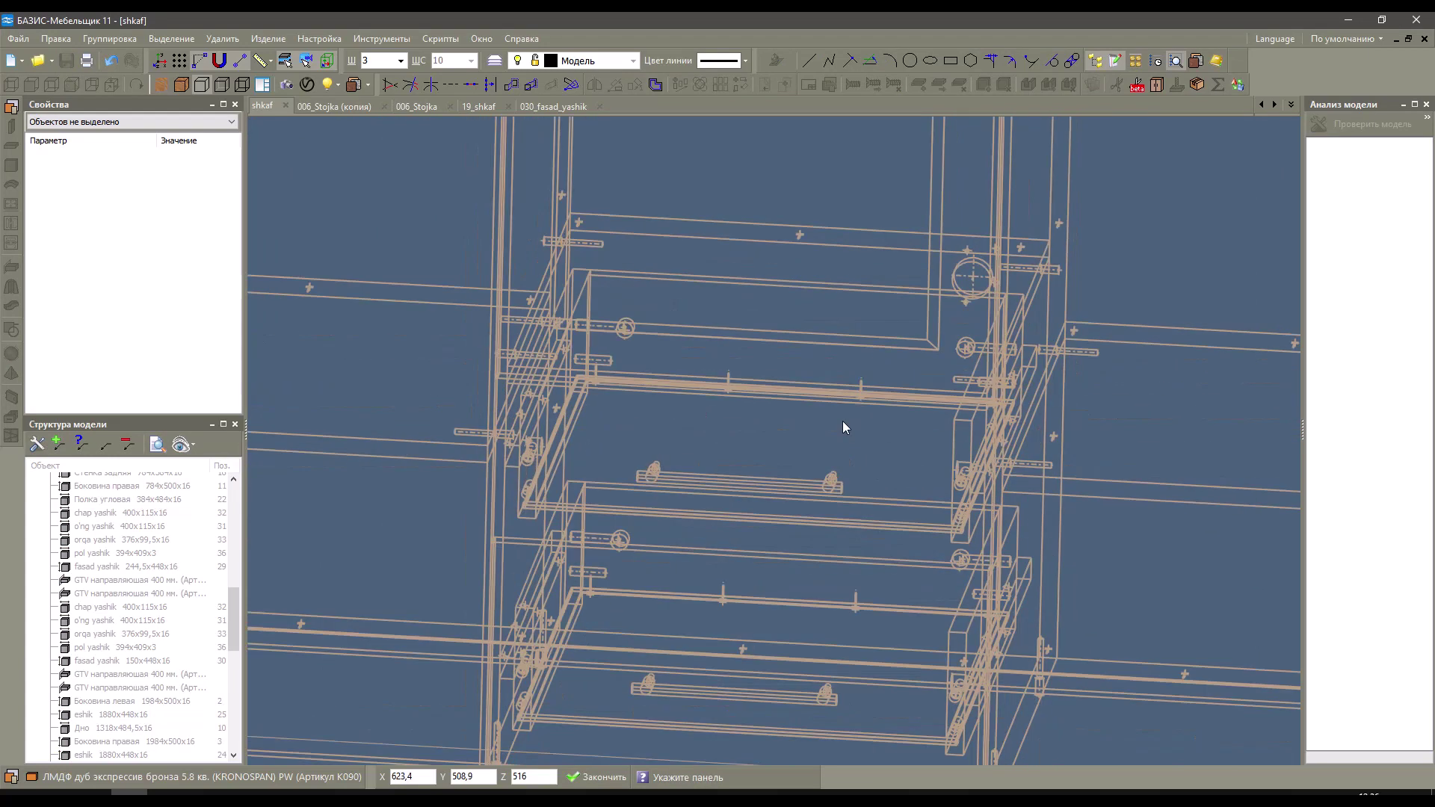
left_click(741, 360)
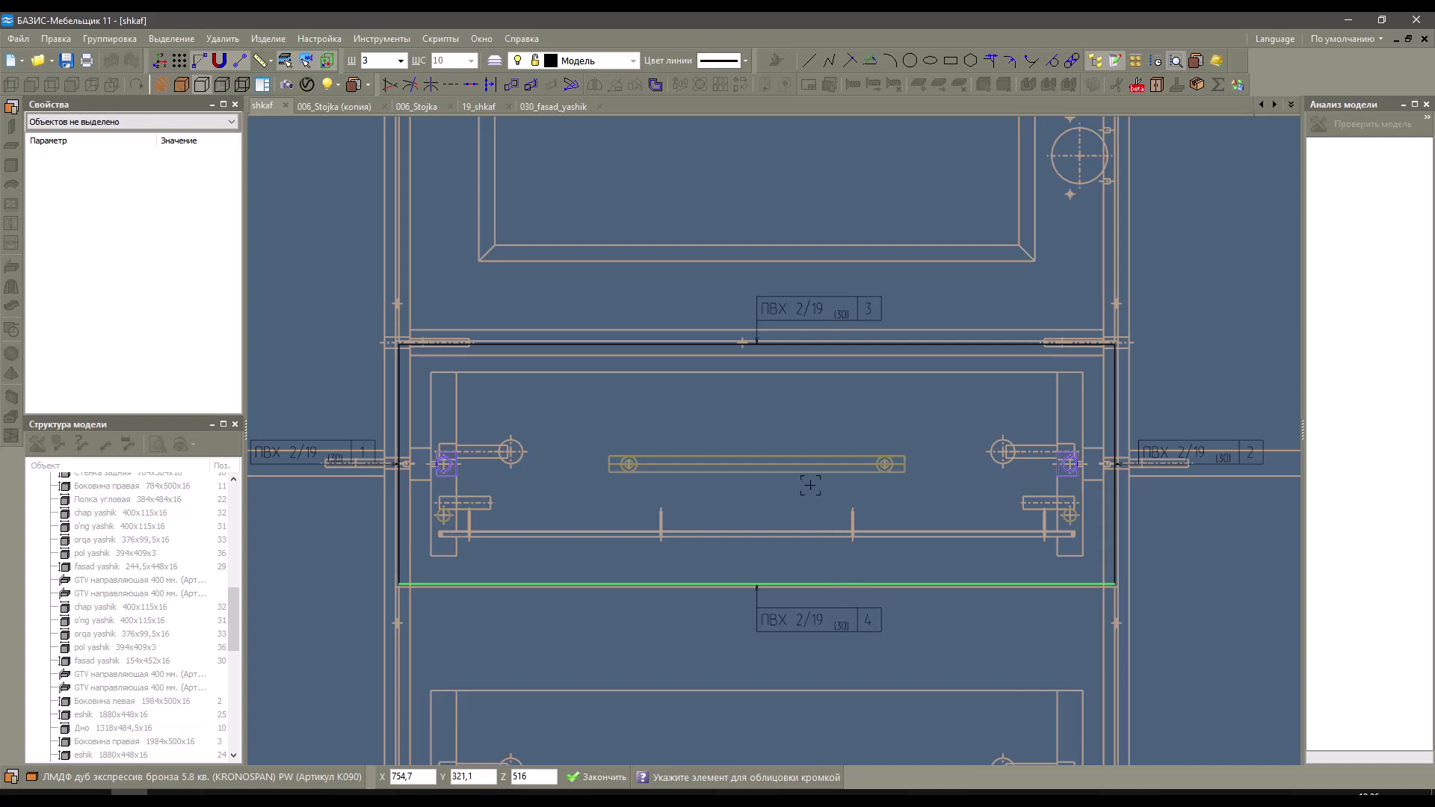
right_click(695, 288)
left_click(718, 302)
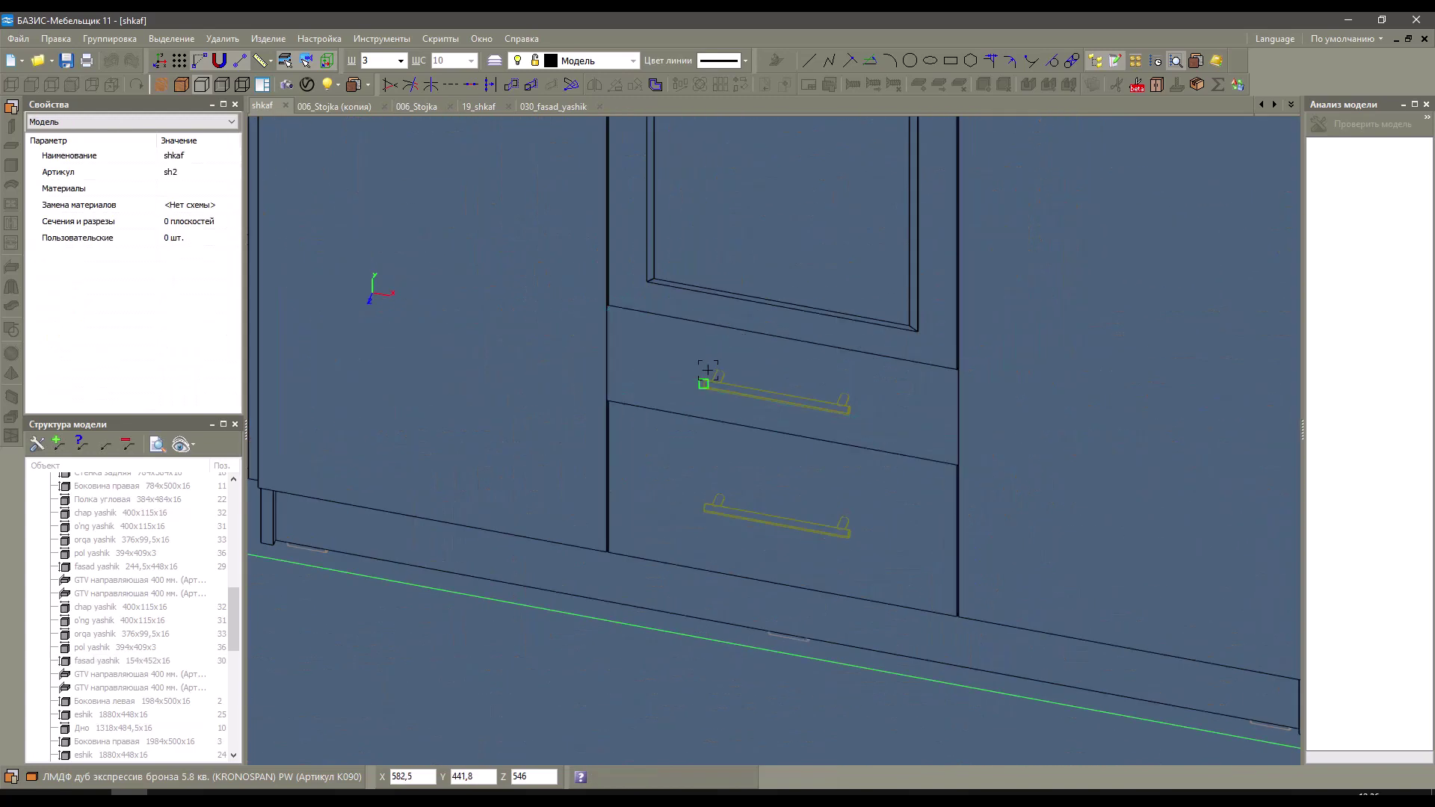
Select the drawer front and undo its edge banding.
scroll(709, 358, "up", 3)
scroll(542, 265, "up", 3)
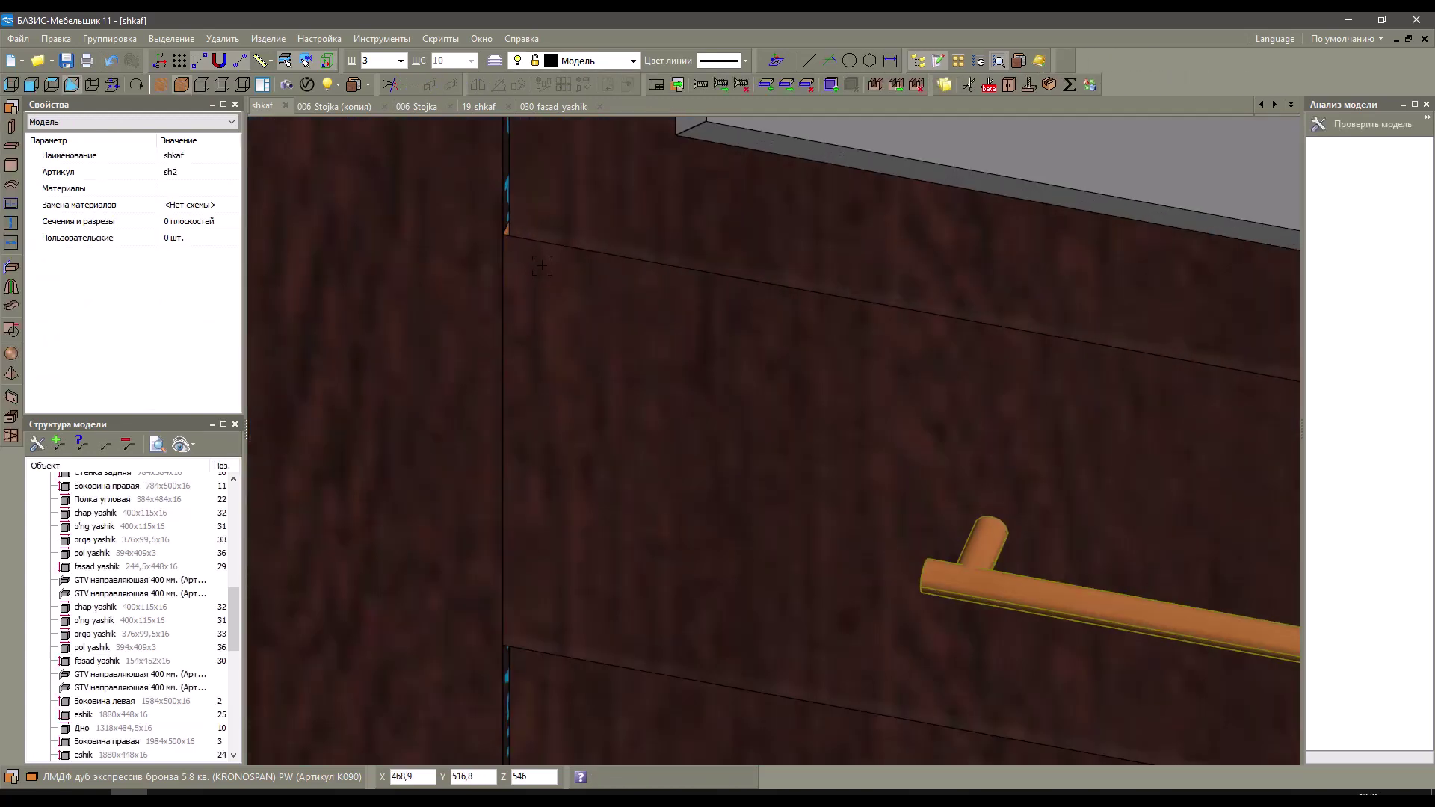
scroll(574, 304, "up", 4)
left_click(565, 296)
scroll(563, 287, "down", 5)
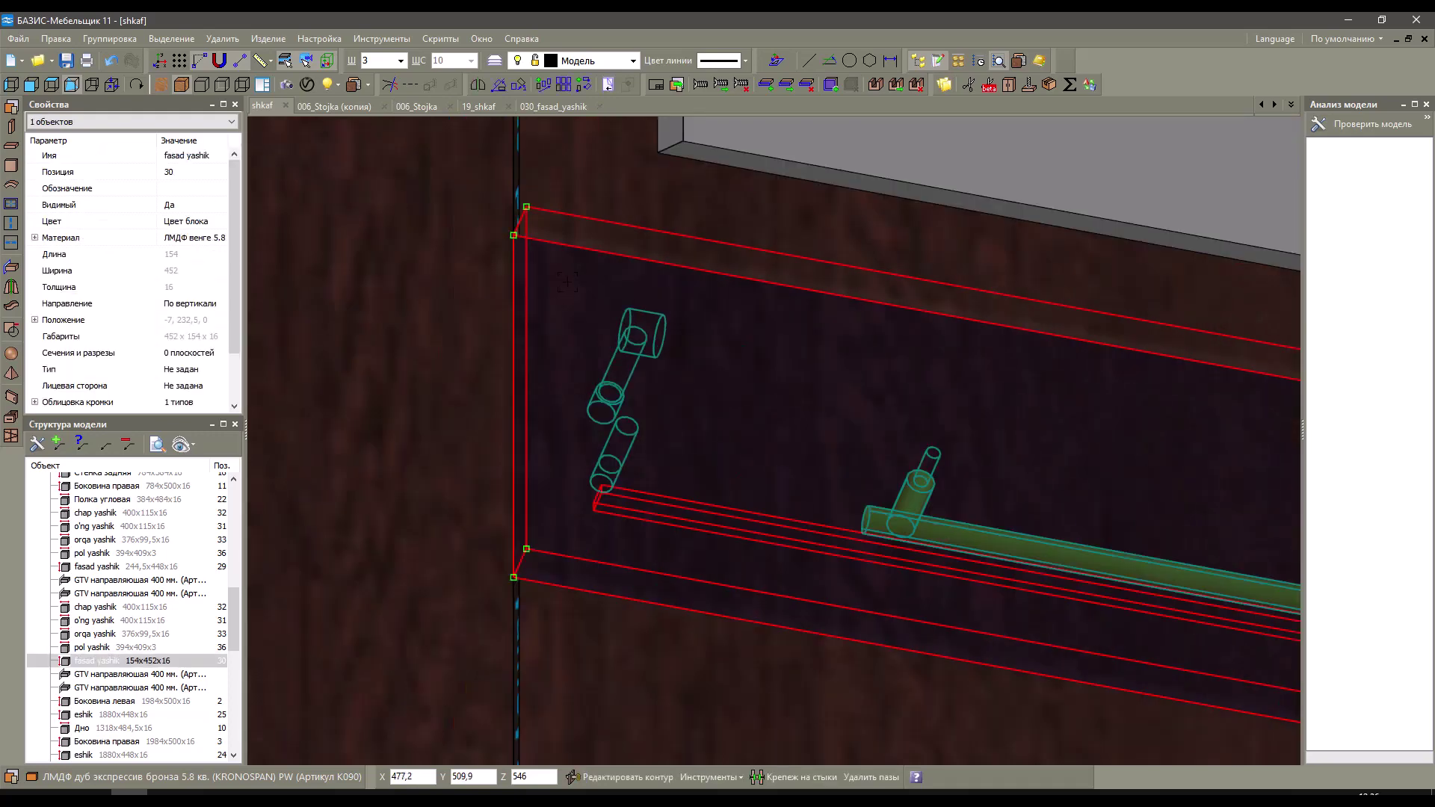
key("ctrl+z")
Reapply ПВХ 2/19 edging to the drawer front's right and top edges.
double_click(554, 244)
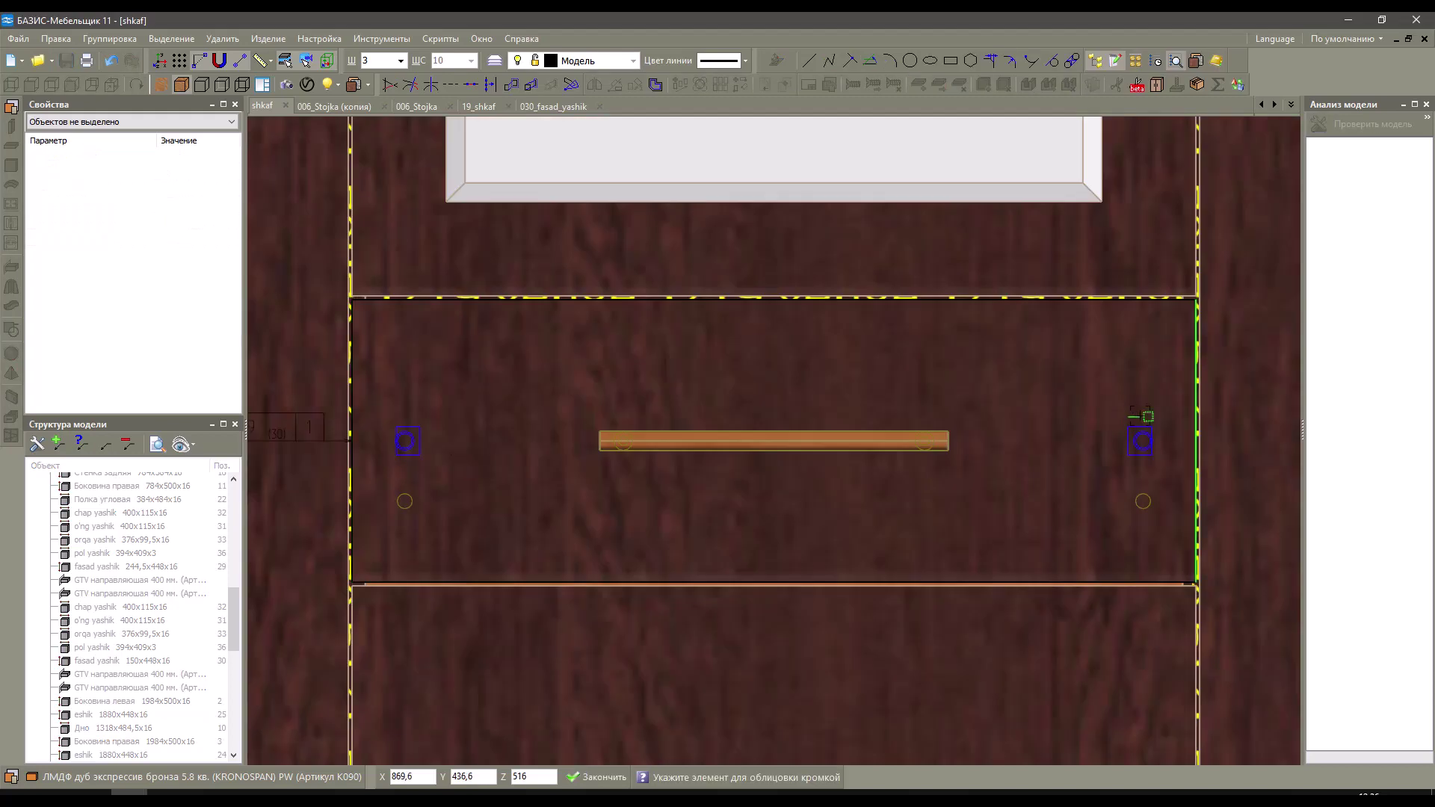
left_click(1130, 428)
left_click(777, 308)
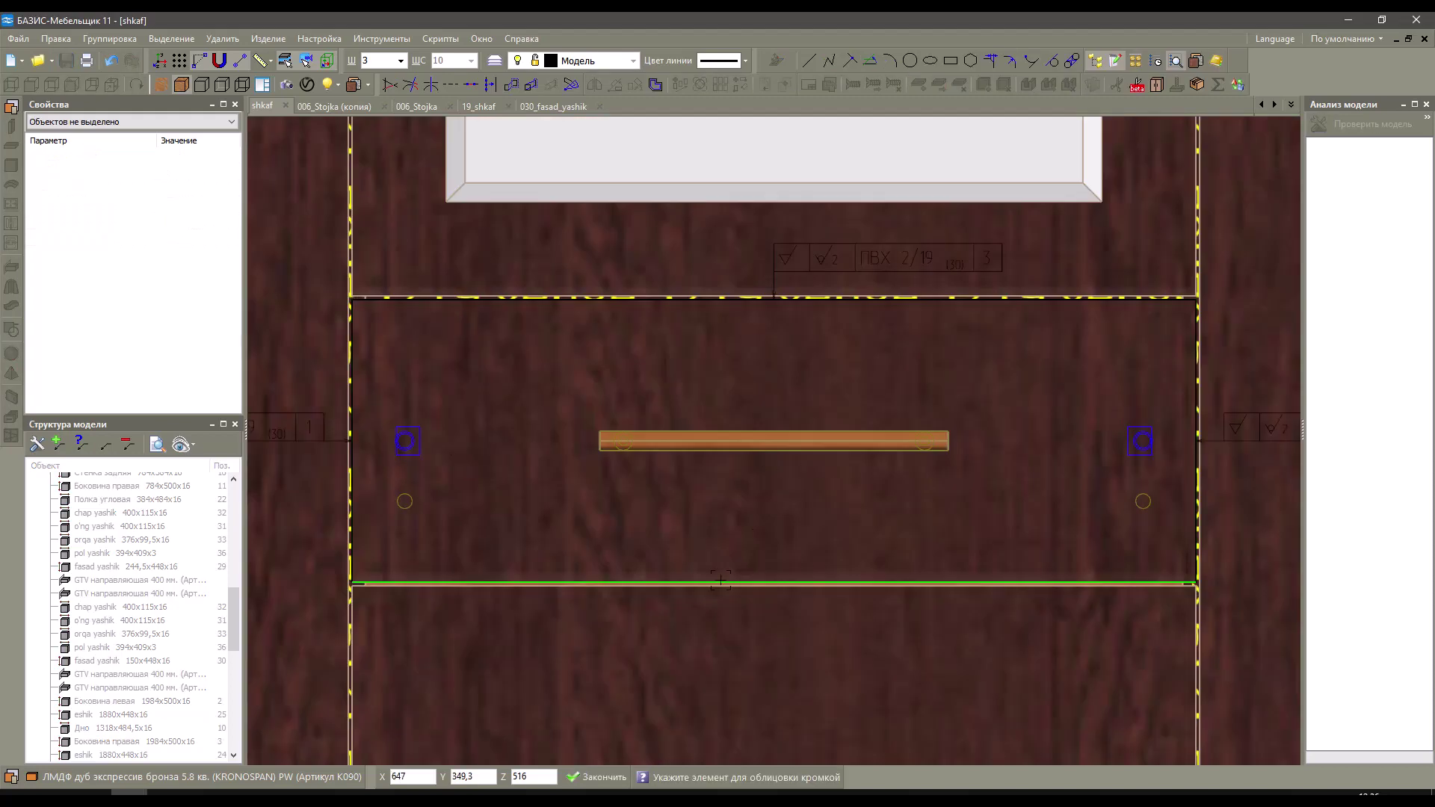
right_click(649, 363)
left_click(686, 373)
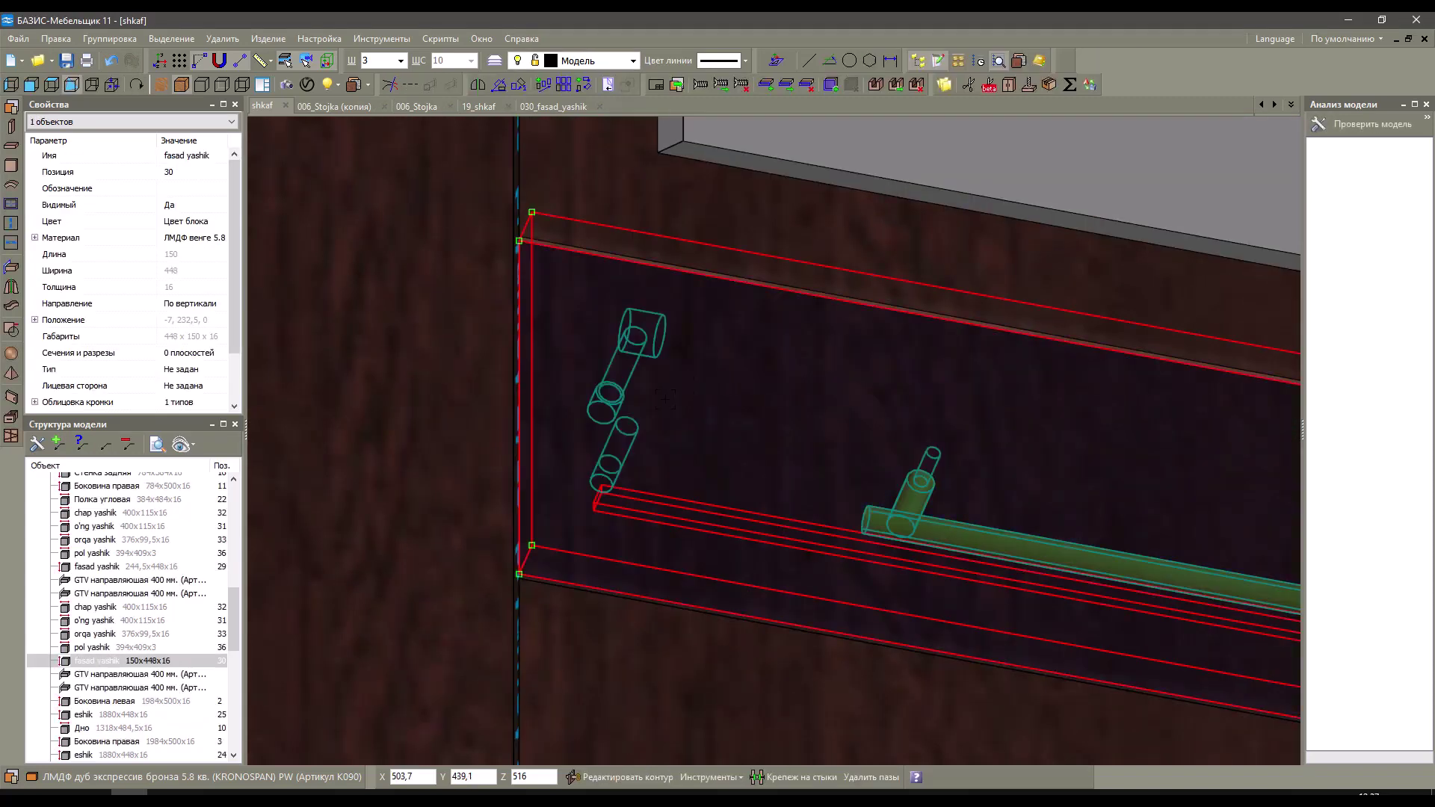
Generate a drawing for the selected drawer front only via Создание чертежей и таблиц.
left_click(661, 86)
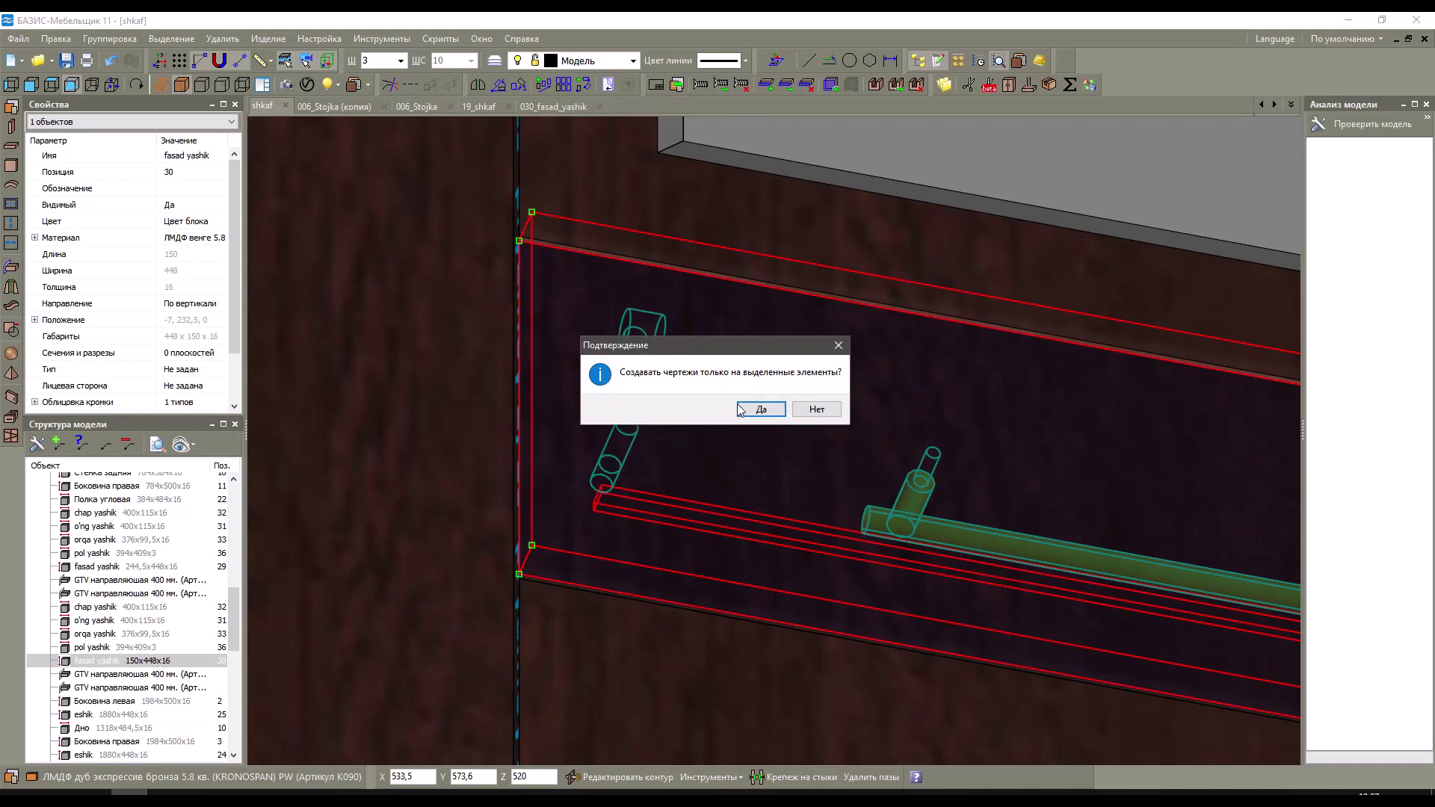
left_click(761, 409)
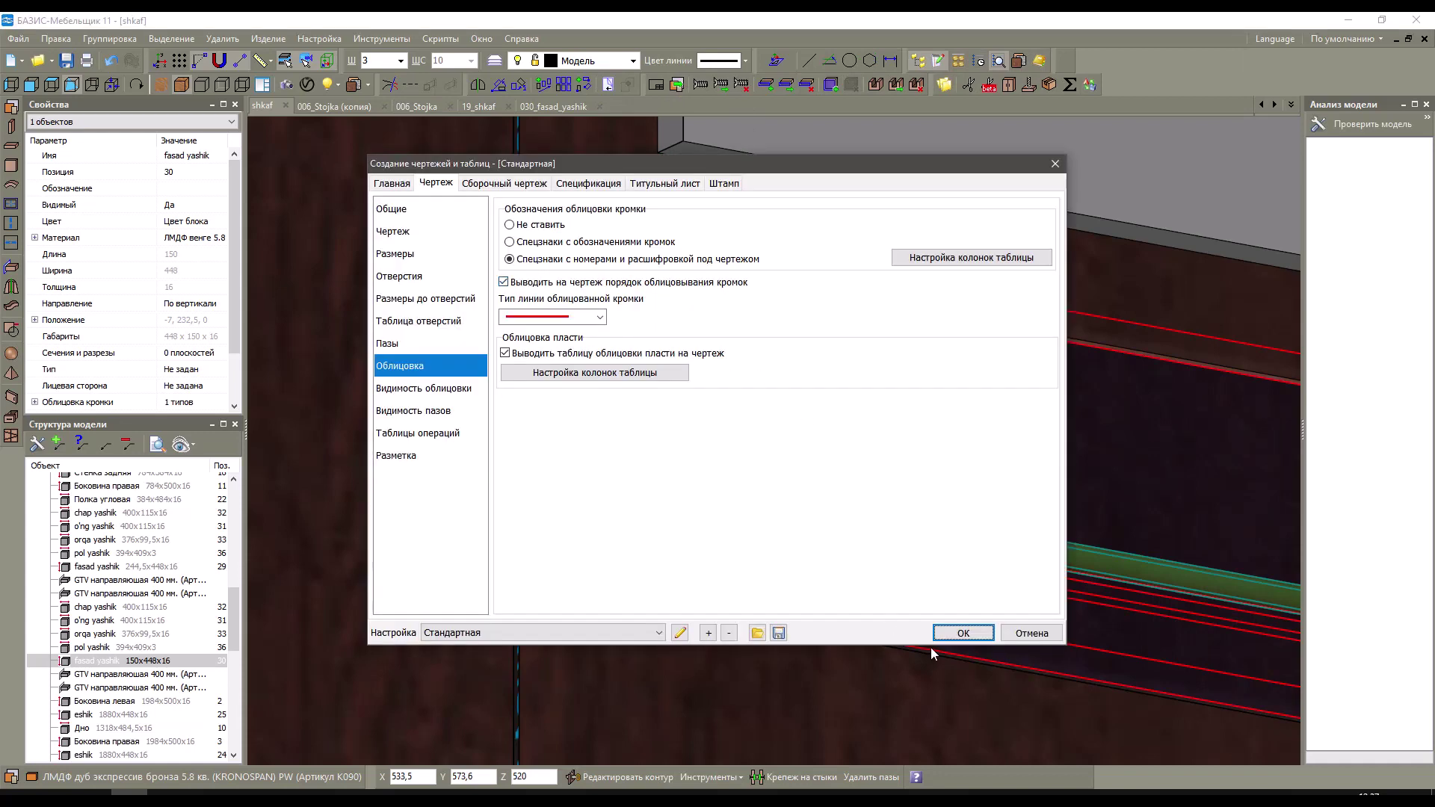
left_click(960, 634)
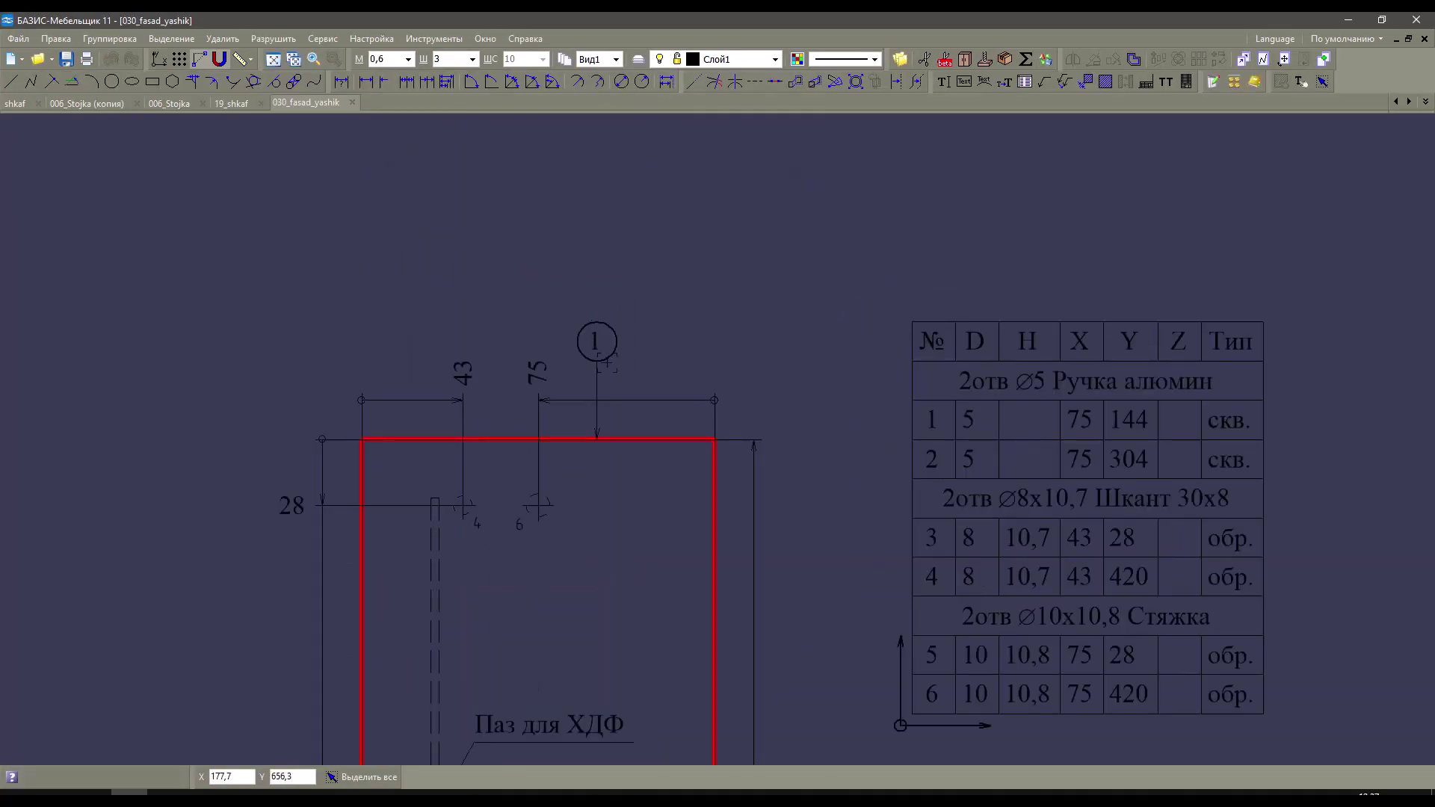
left_click(606, 355)
scroll(597, 260, "down", 9)
scroll(556, 537, "up", 7)
left_click(612, 465)
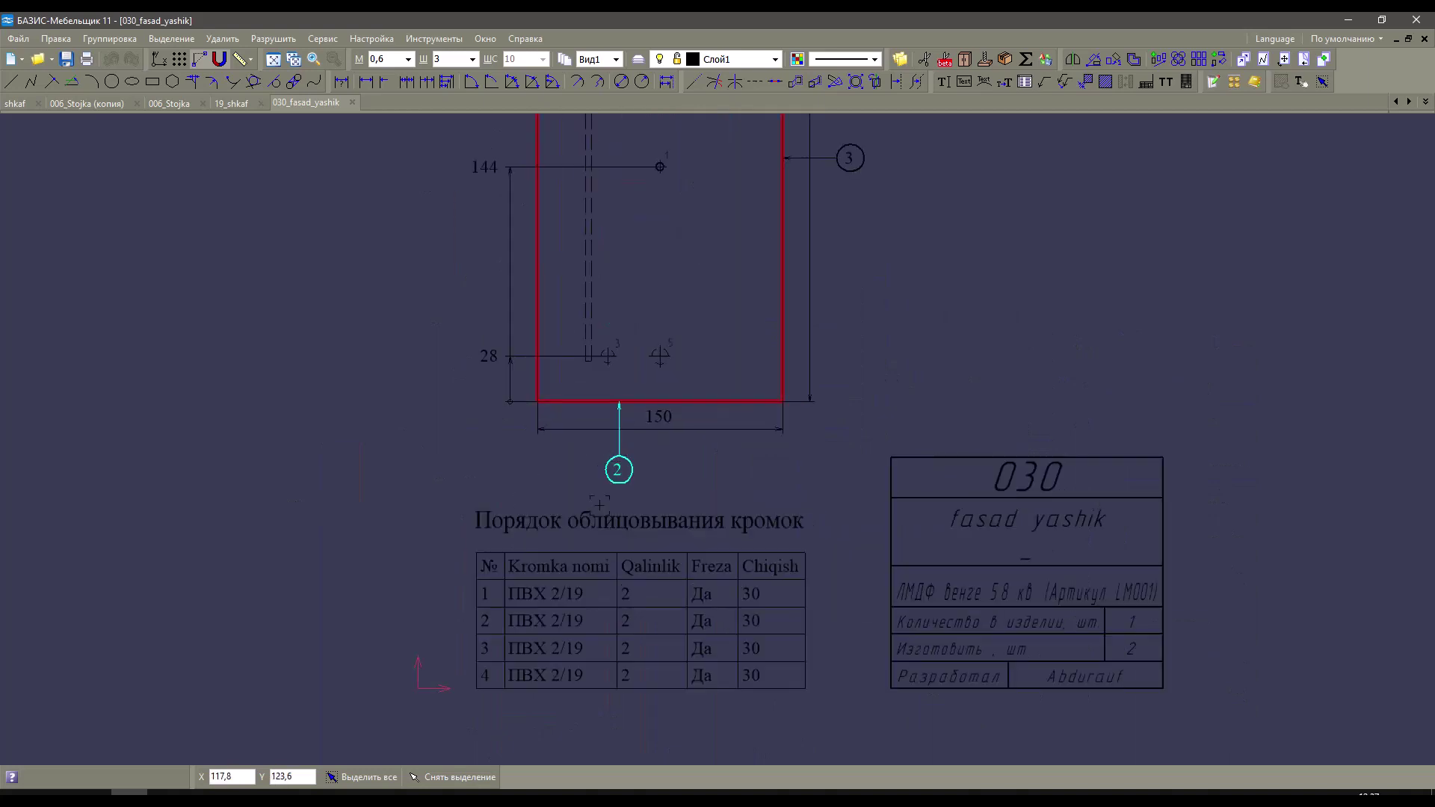
scroll(598, 504, "down", 3)
scroll(583, 418, "up", 3)
scroll(567, 359, "down", 3)
scroll(553, 317, "up", 3)
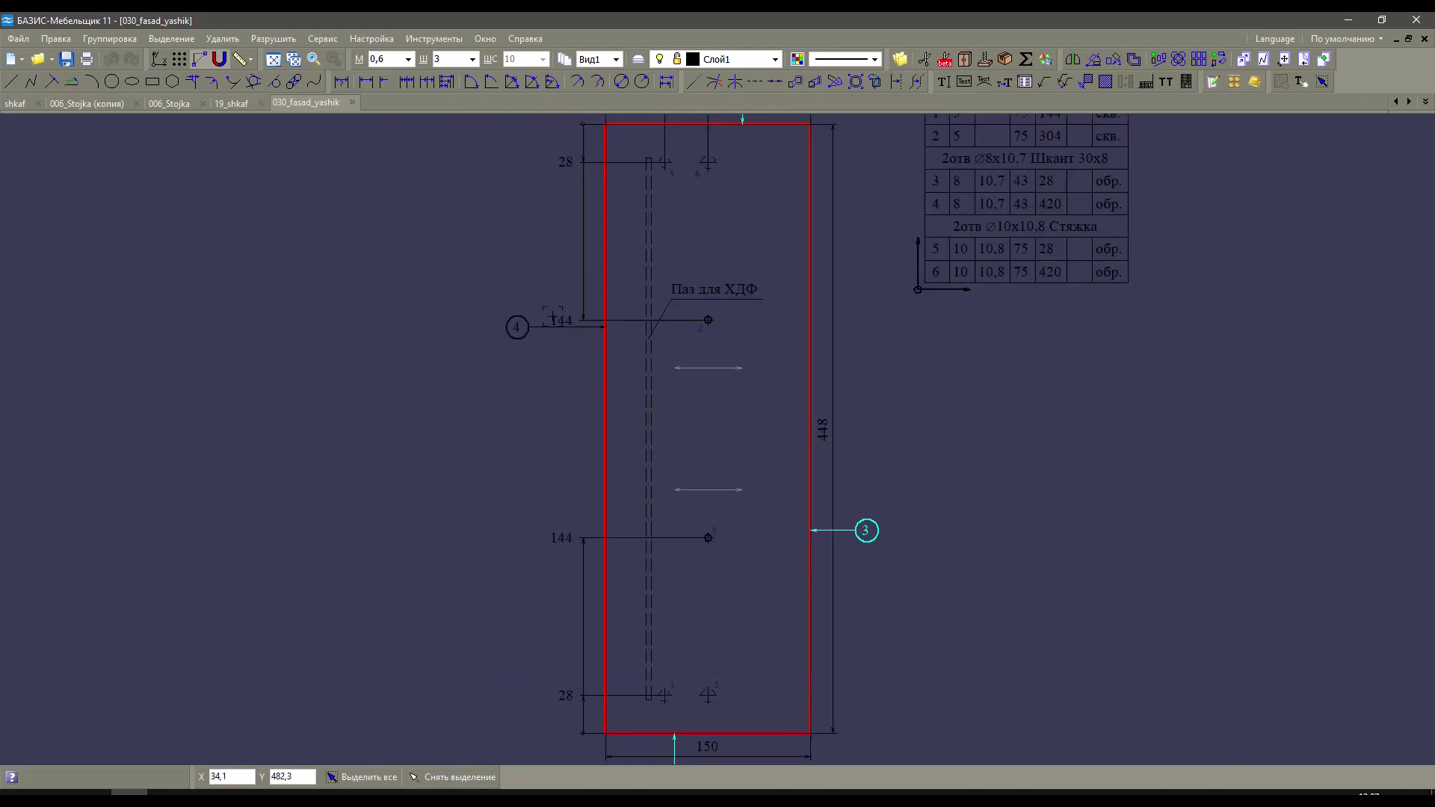
scroll(557, 321, "down", 3)
scroll(681, 551, "up", 4)
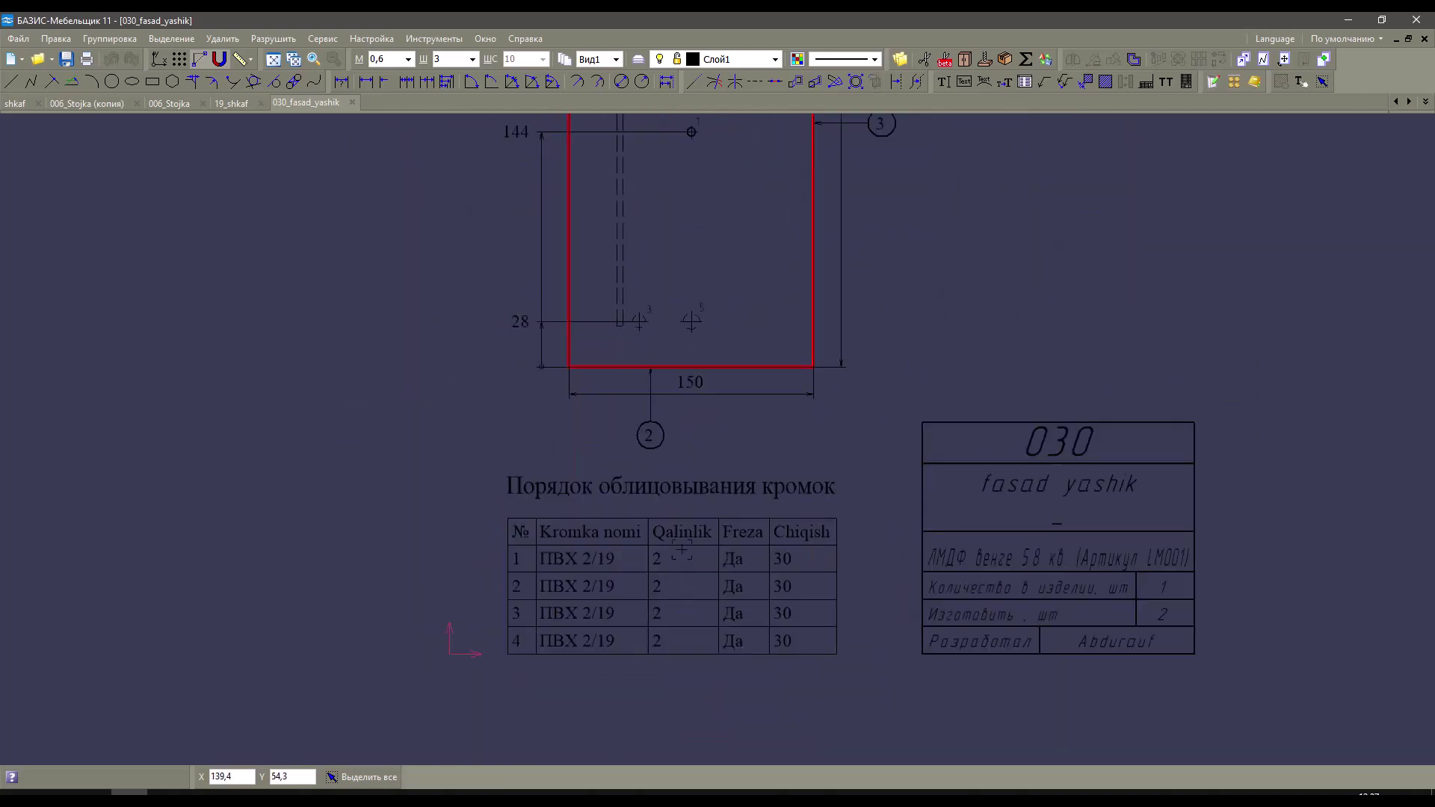
left_click(681, 551)
scroll(852, 406, "down", 3)
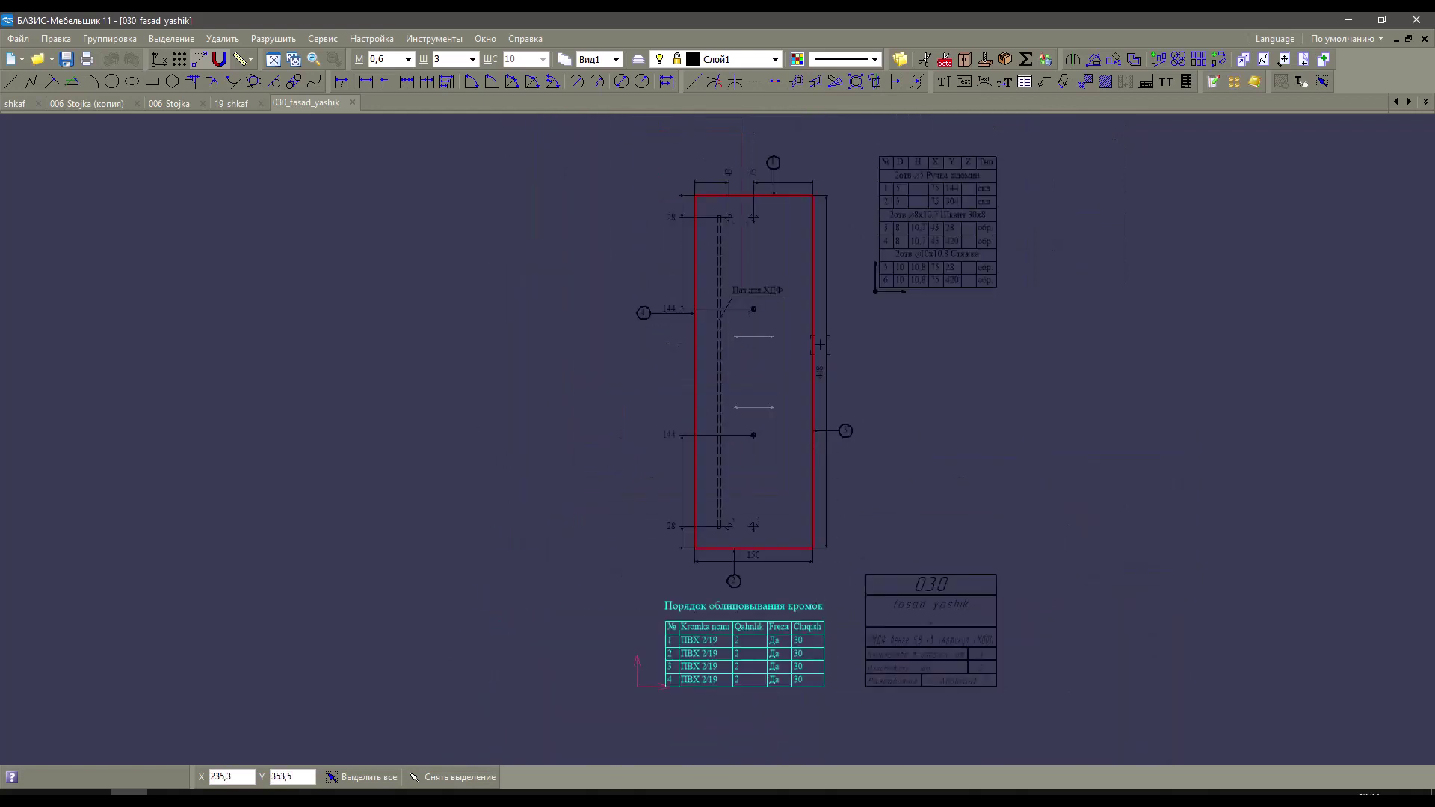
scroll(752, 379, "up", 1)
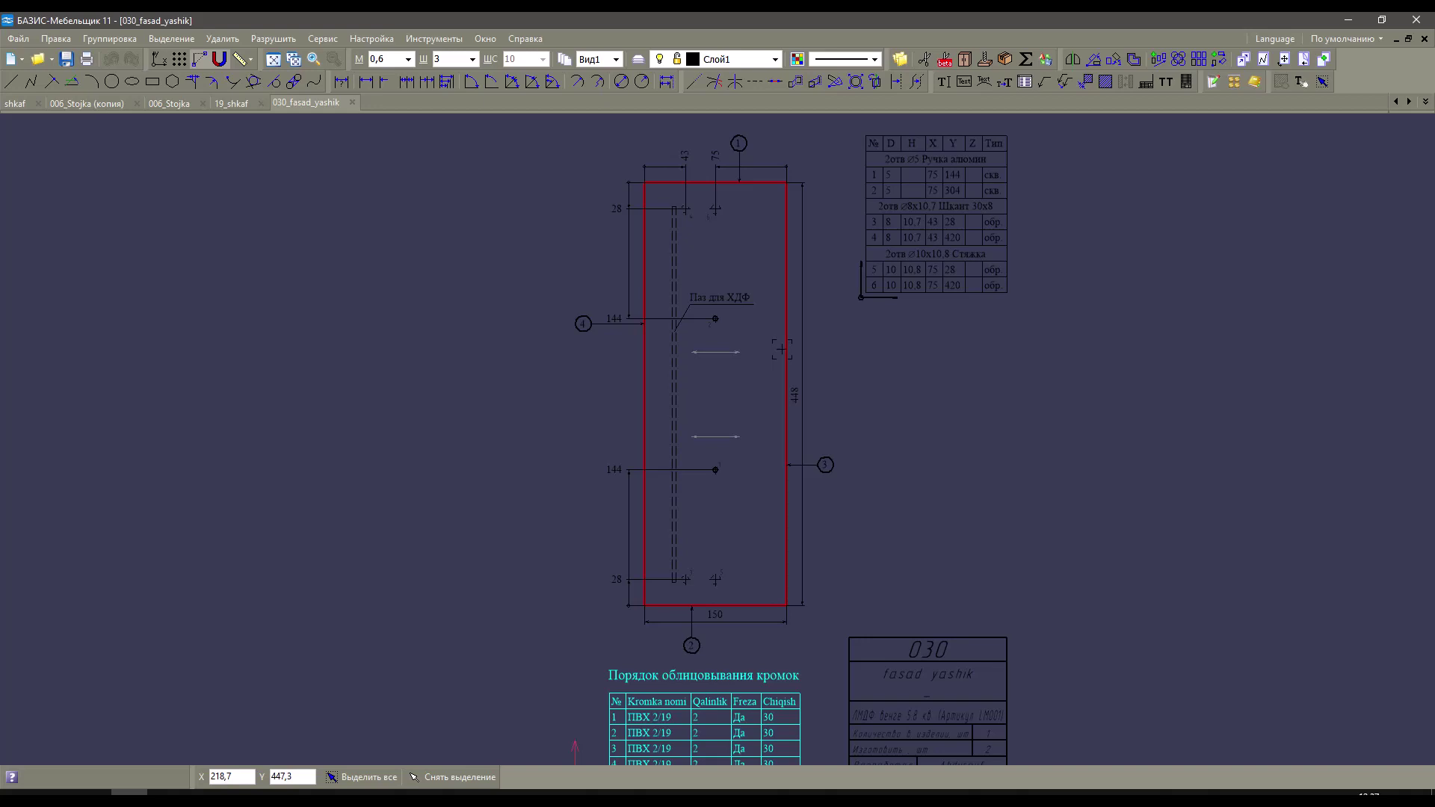
scroll(747, 143, "up", 3)
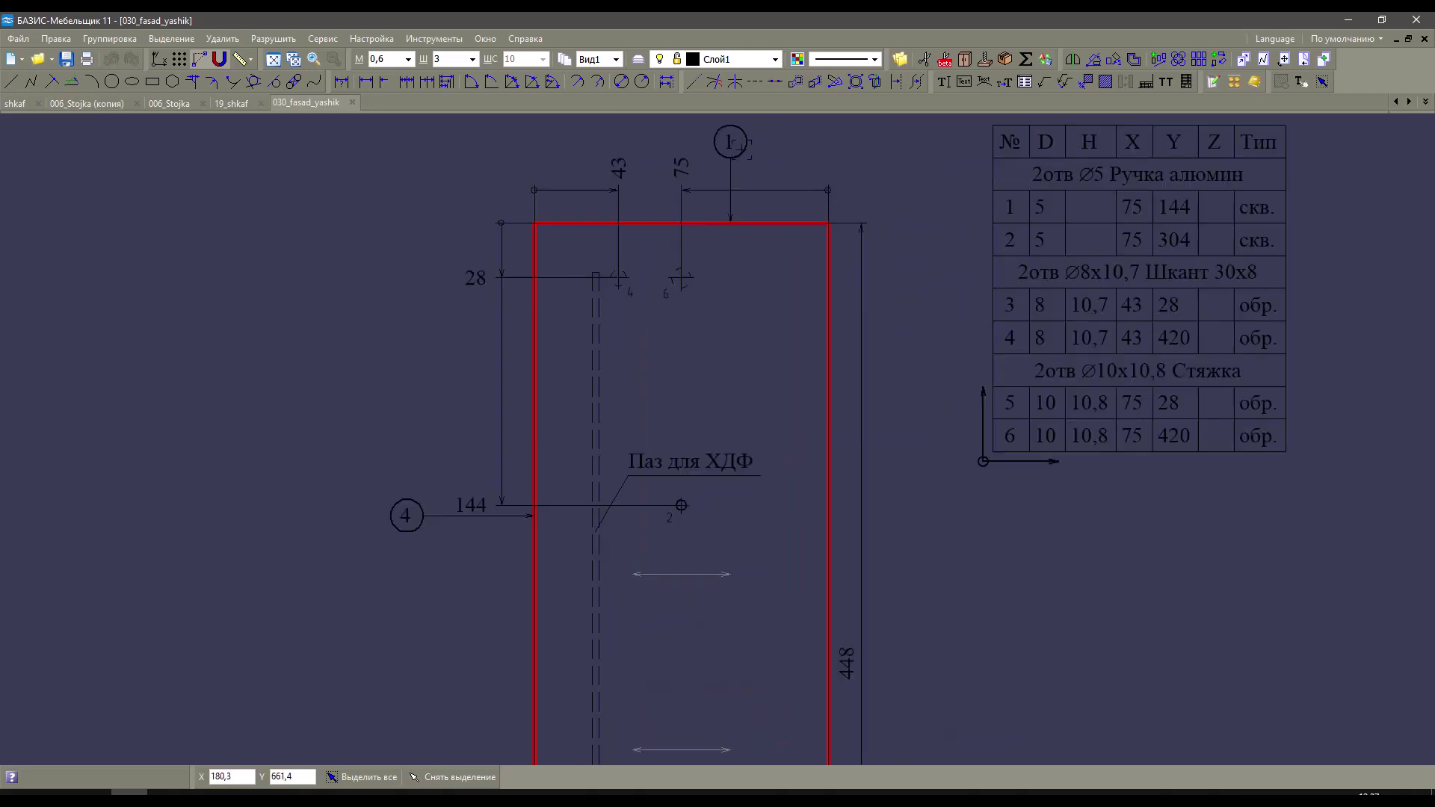
scroll(731, 143, "down", 3)
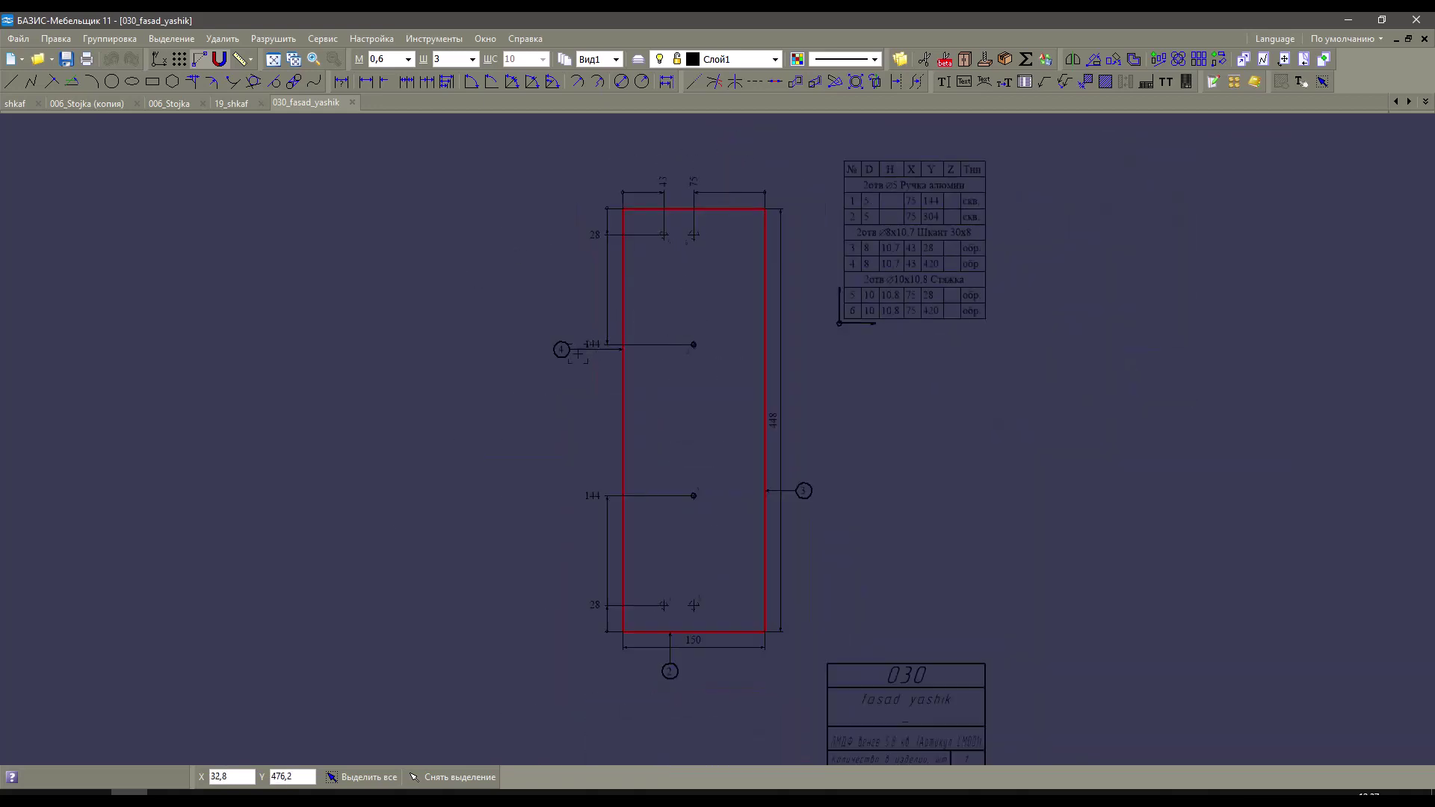
Set the banded-edge line type to dash-dot, then go back to the 030_fasad_yashik drawing.
left_click(18, 97)
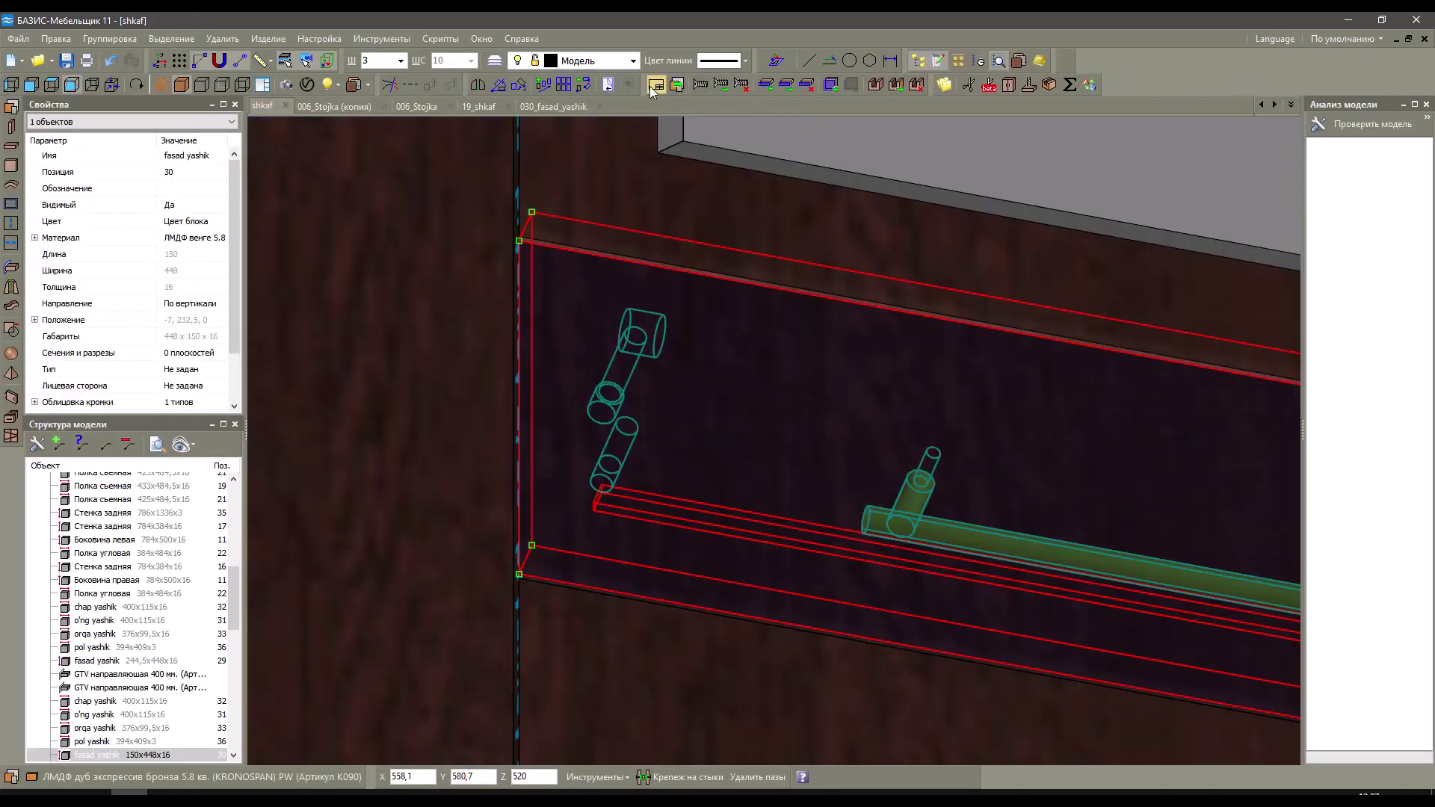
left_click(655, 85)
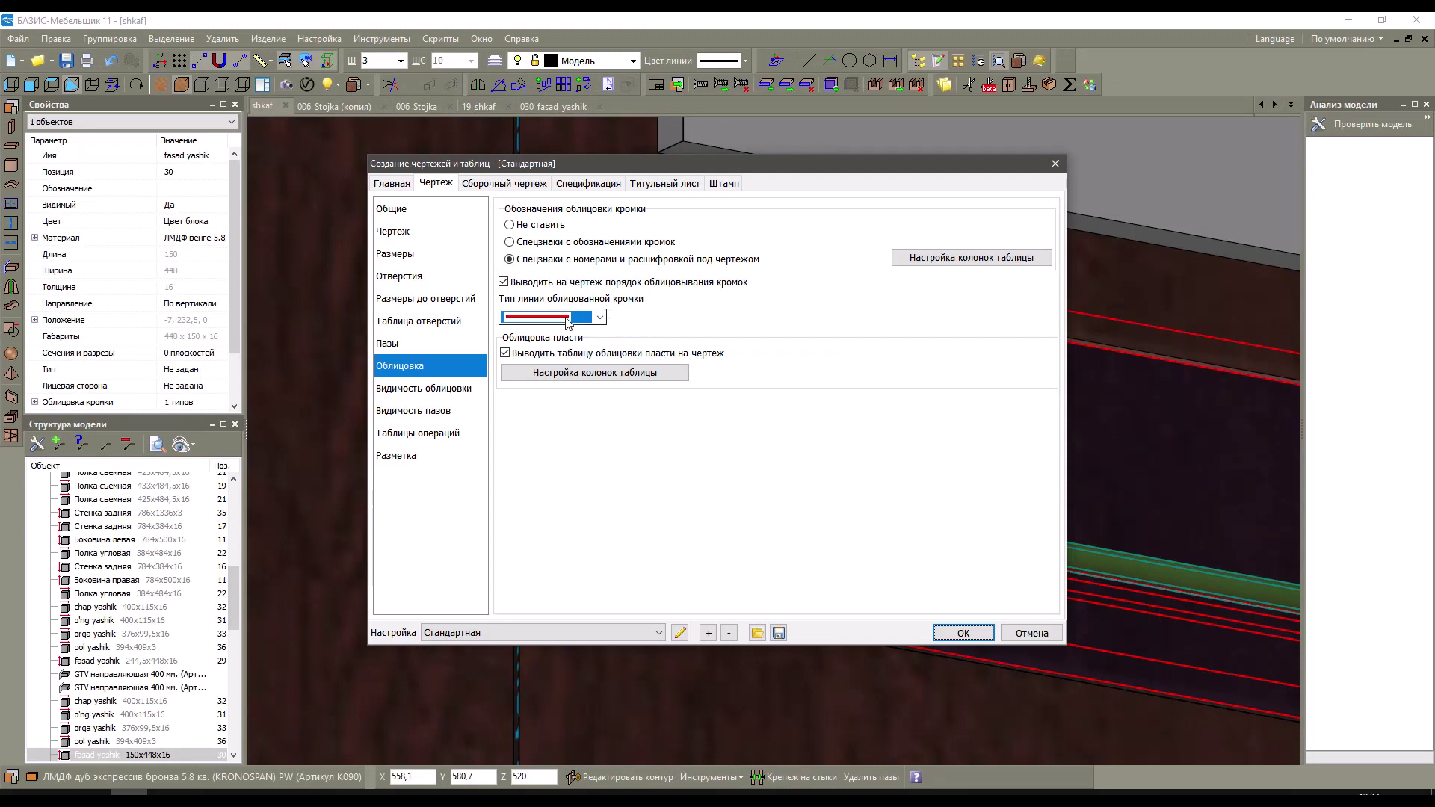
left_click(571, 318)
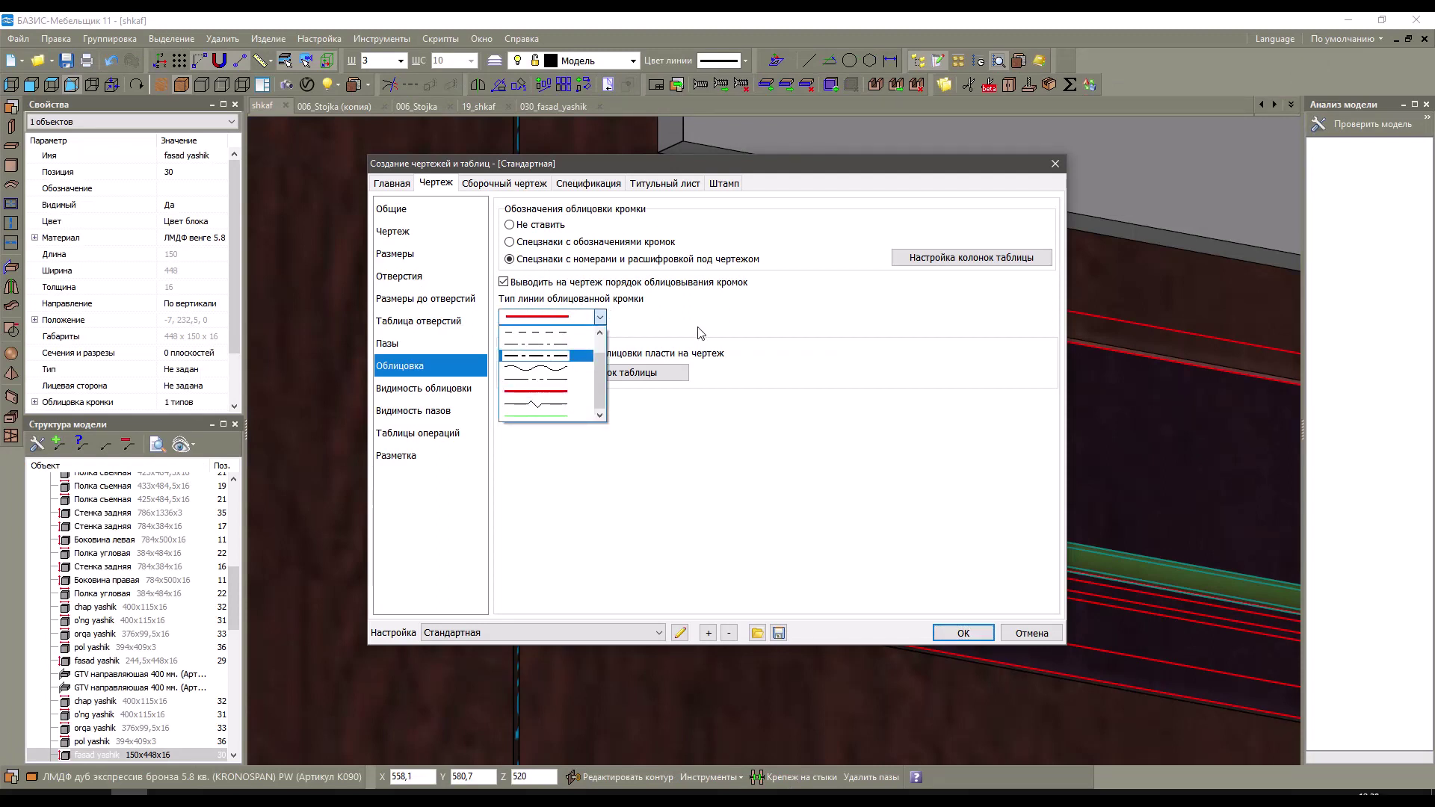
left_click(559, 344)
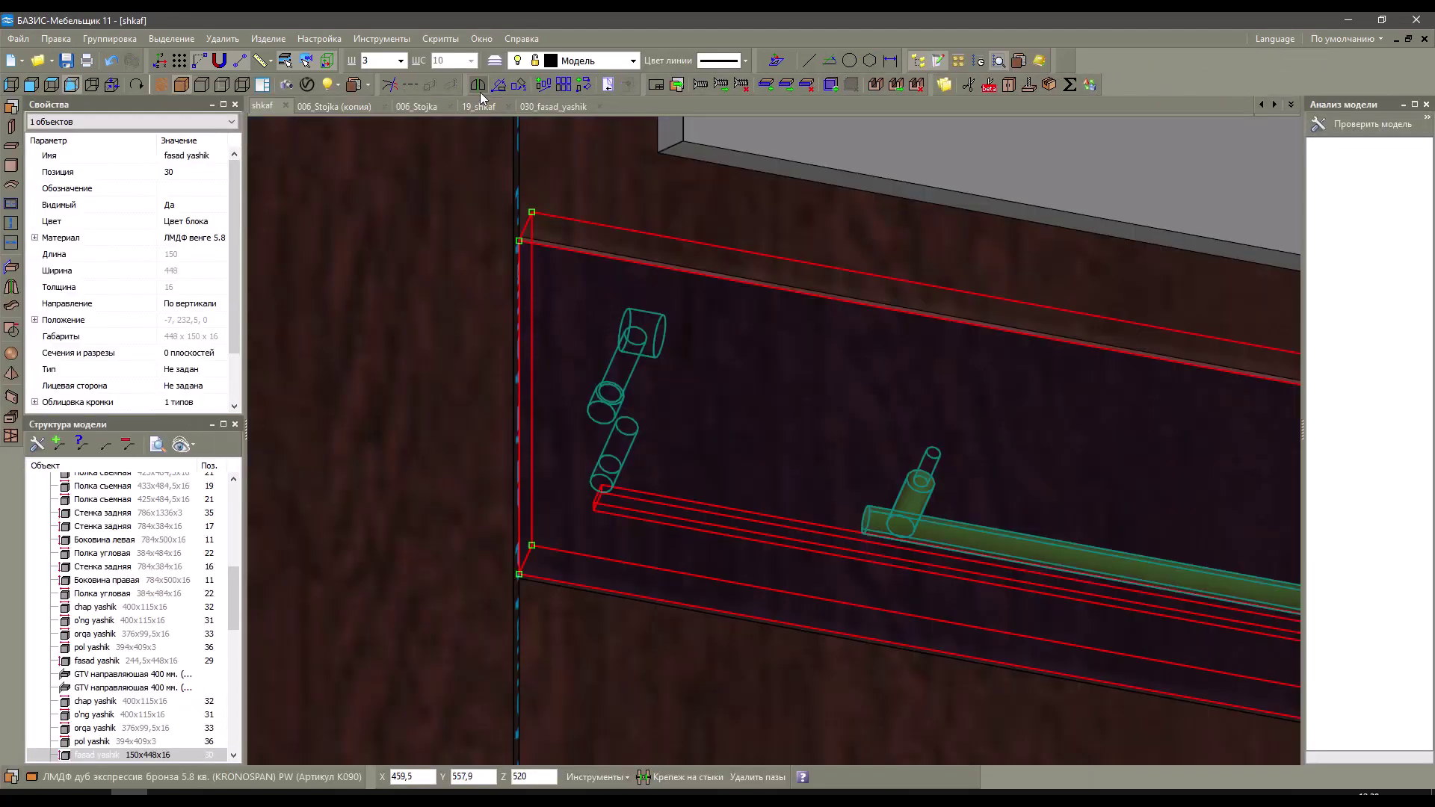
left_click(554, 106)
left_click(418, 209)
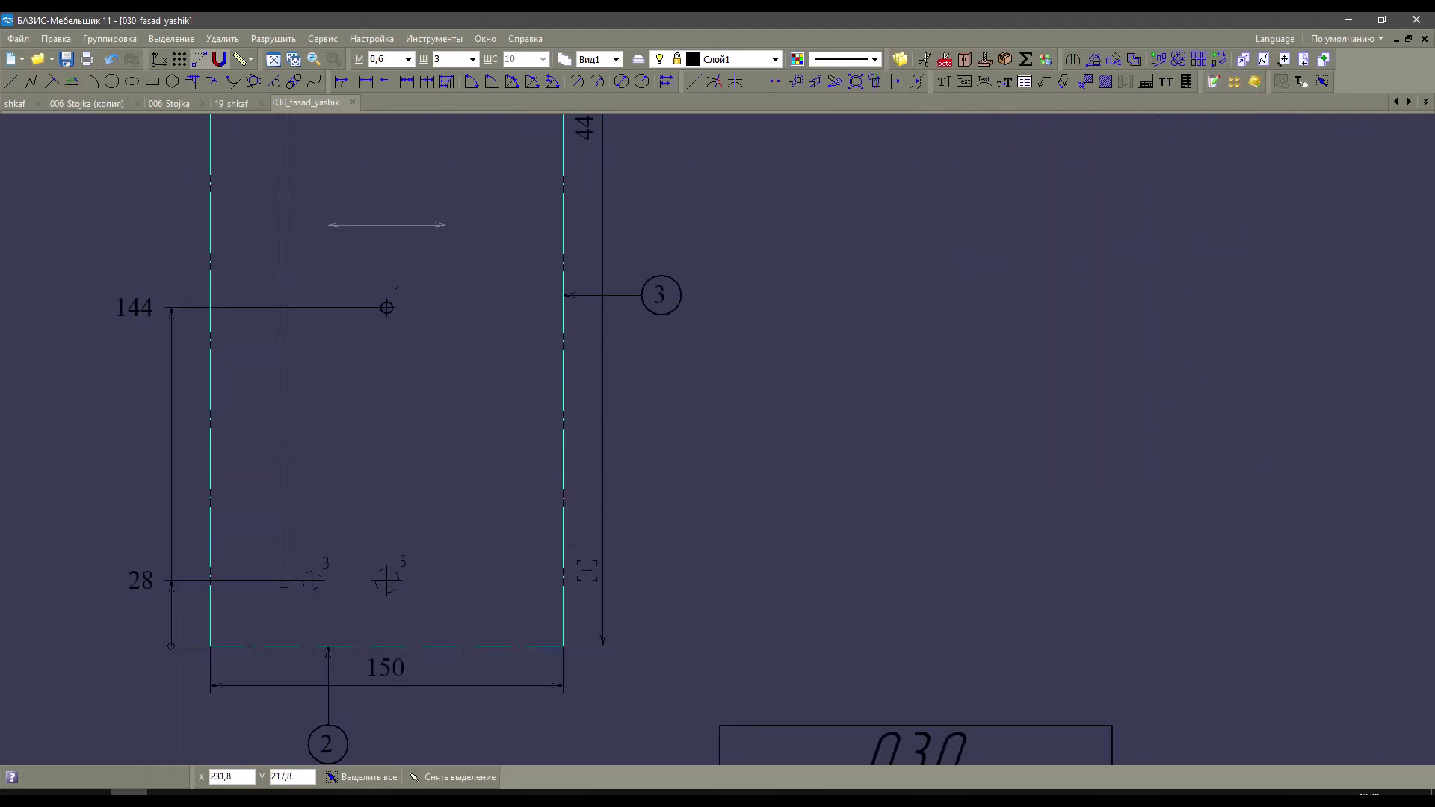
Delete the 448 height and 150 width dimensions from the drawing.
left_click(586, 570)
left_click(597, 638)
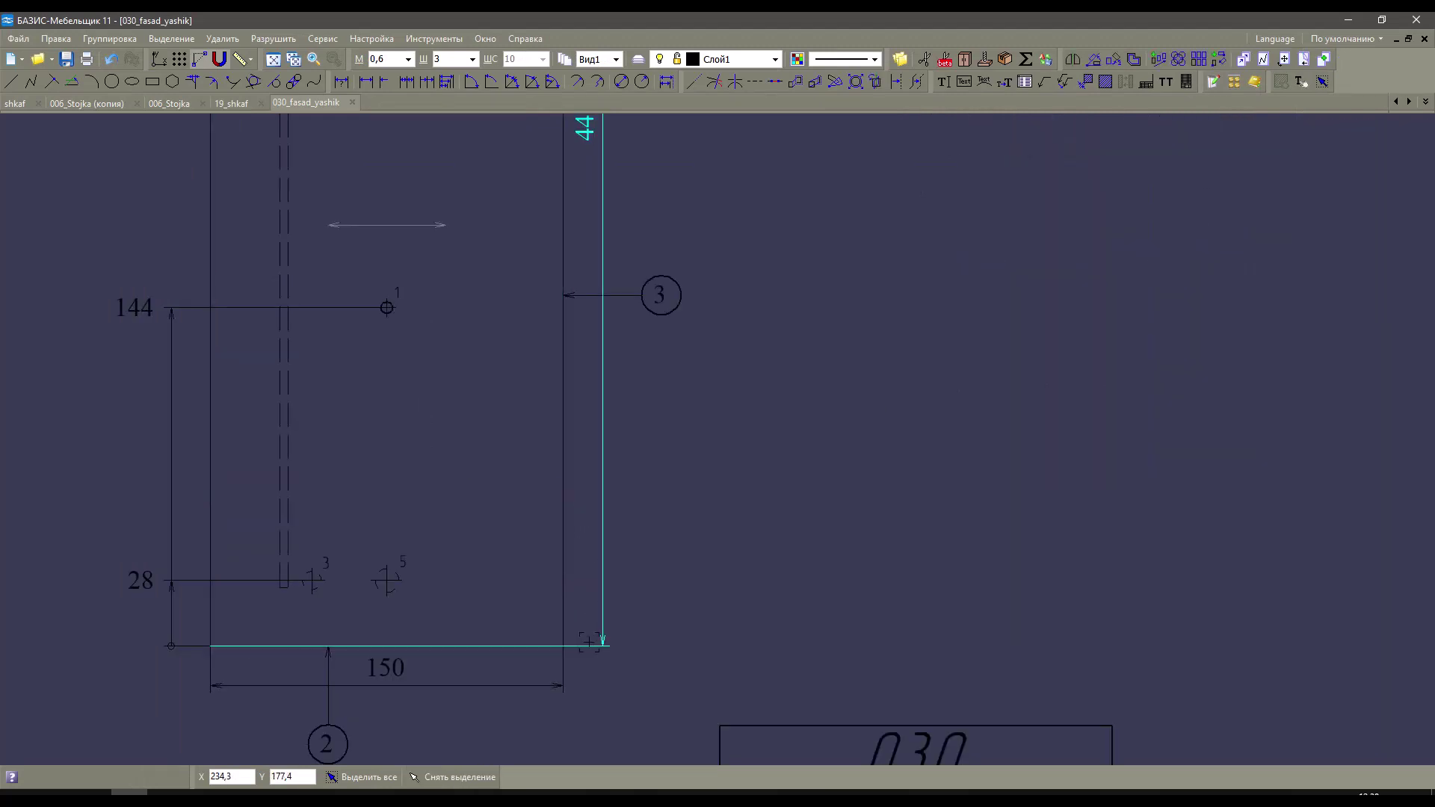
key("Delete")
left_click(561, 677)
key("Delete")
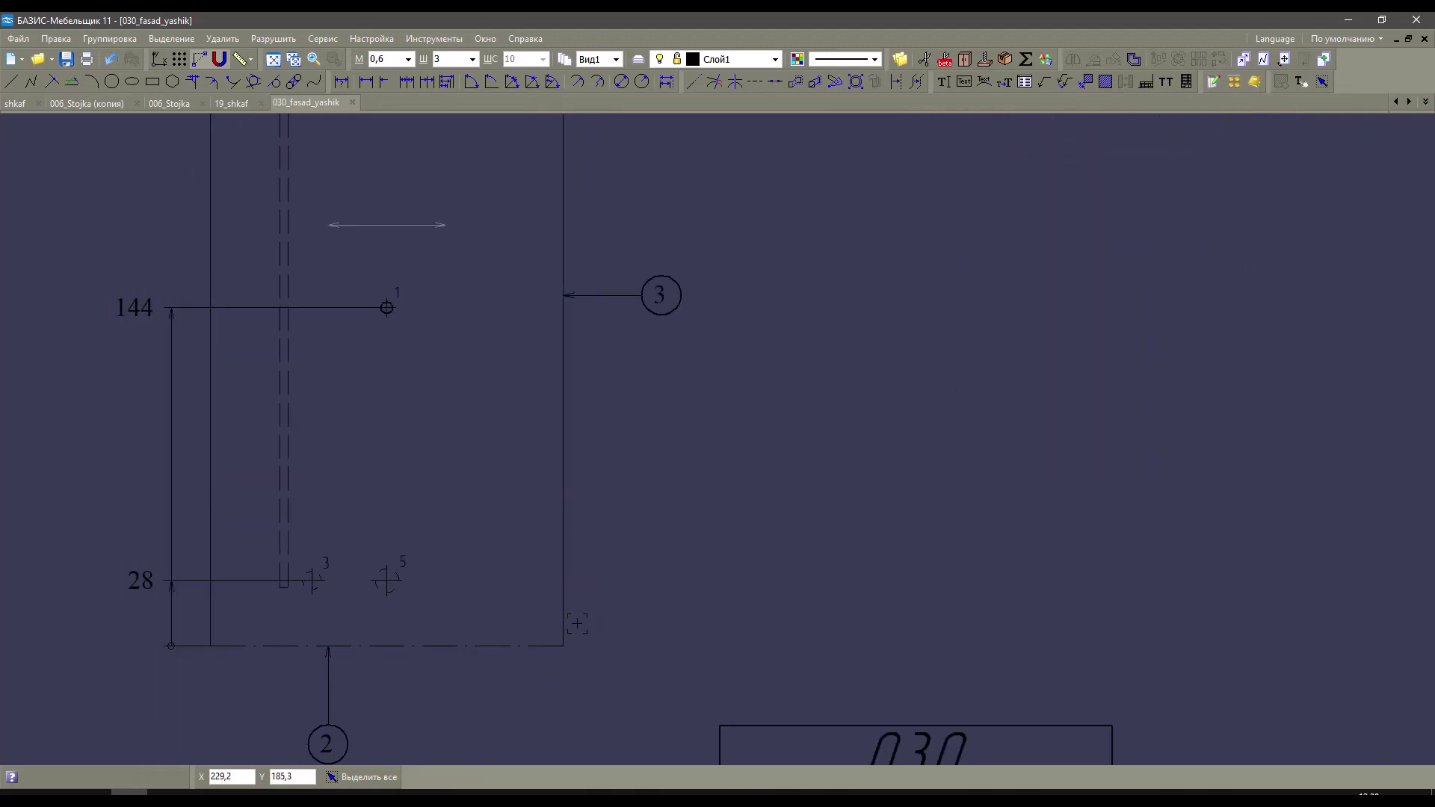
Reselect the whole part outline, then switch to the shkaf model and confirm the prompt.
scroll(441, 607, "down", 6)
scroll(385, 180, "up", 3)
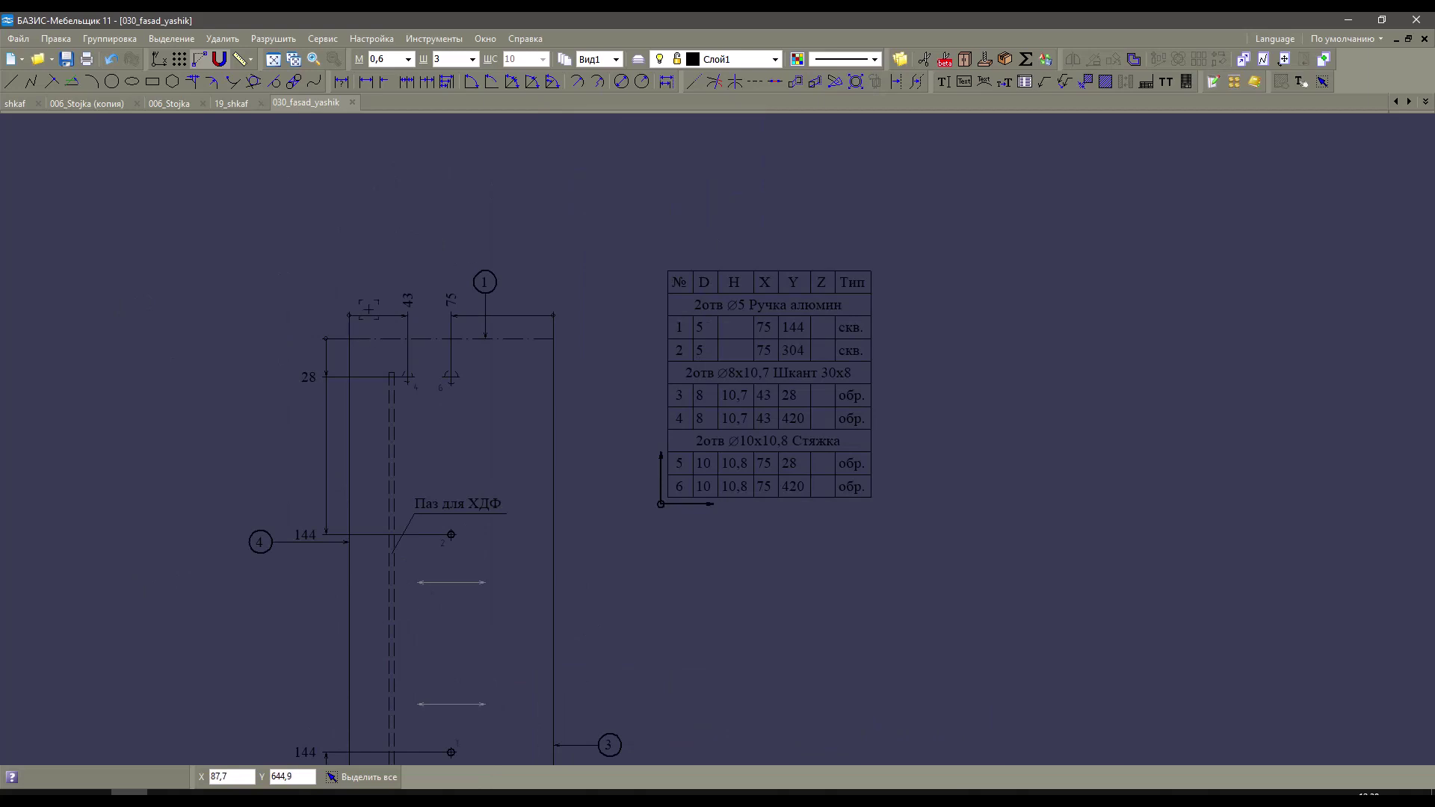
scroll(486, 361, "up", 2)
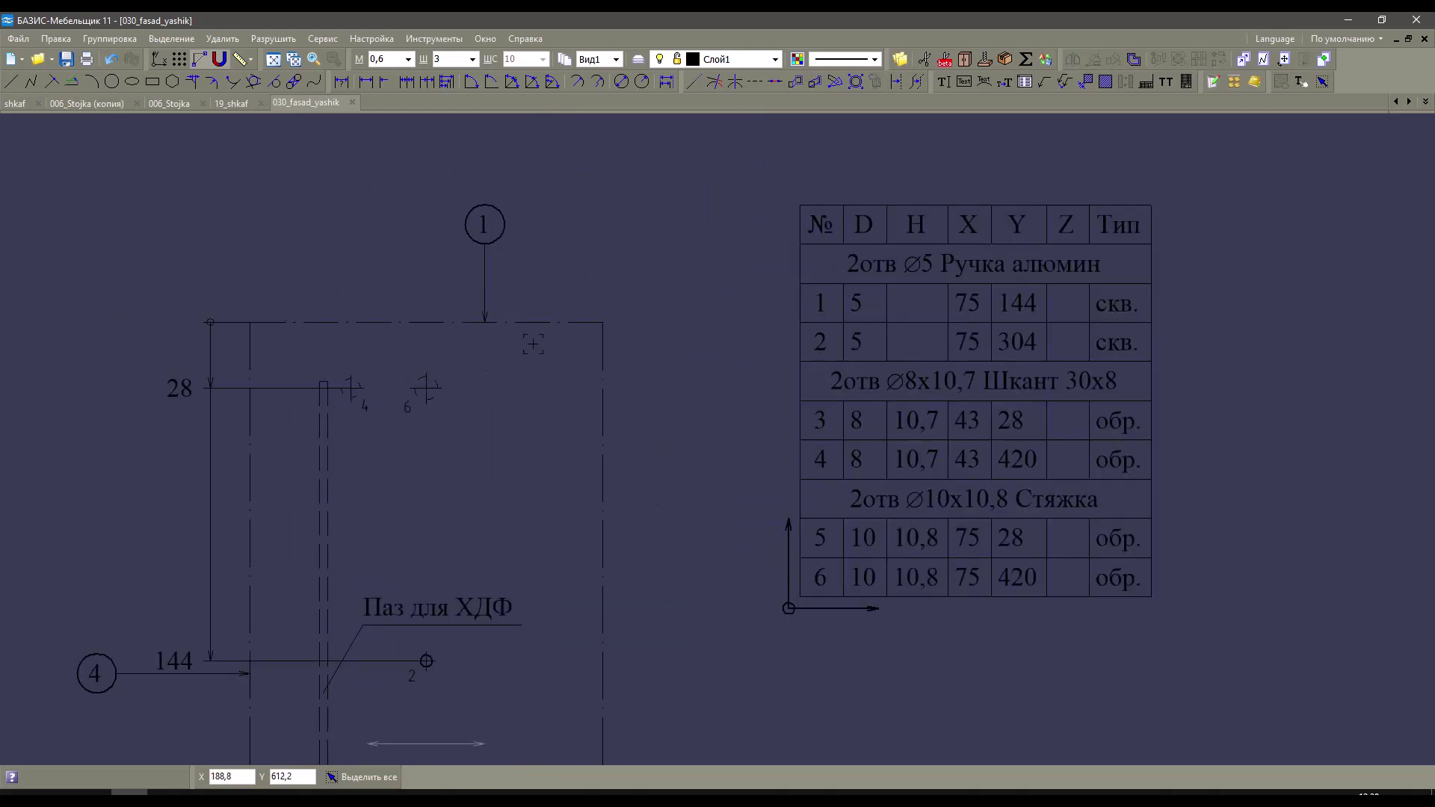
left_click(550, 322)
scroll(665, 159, "down", 4)
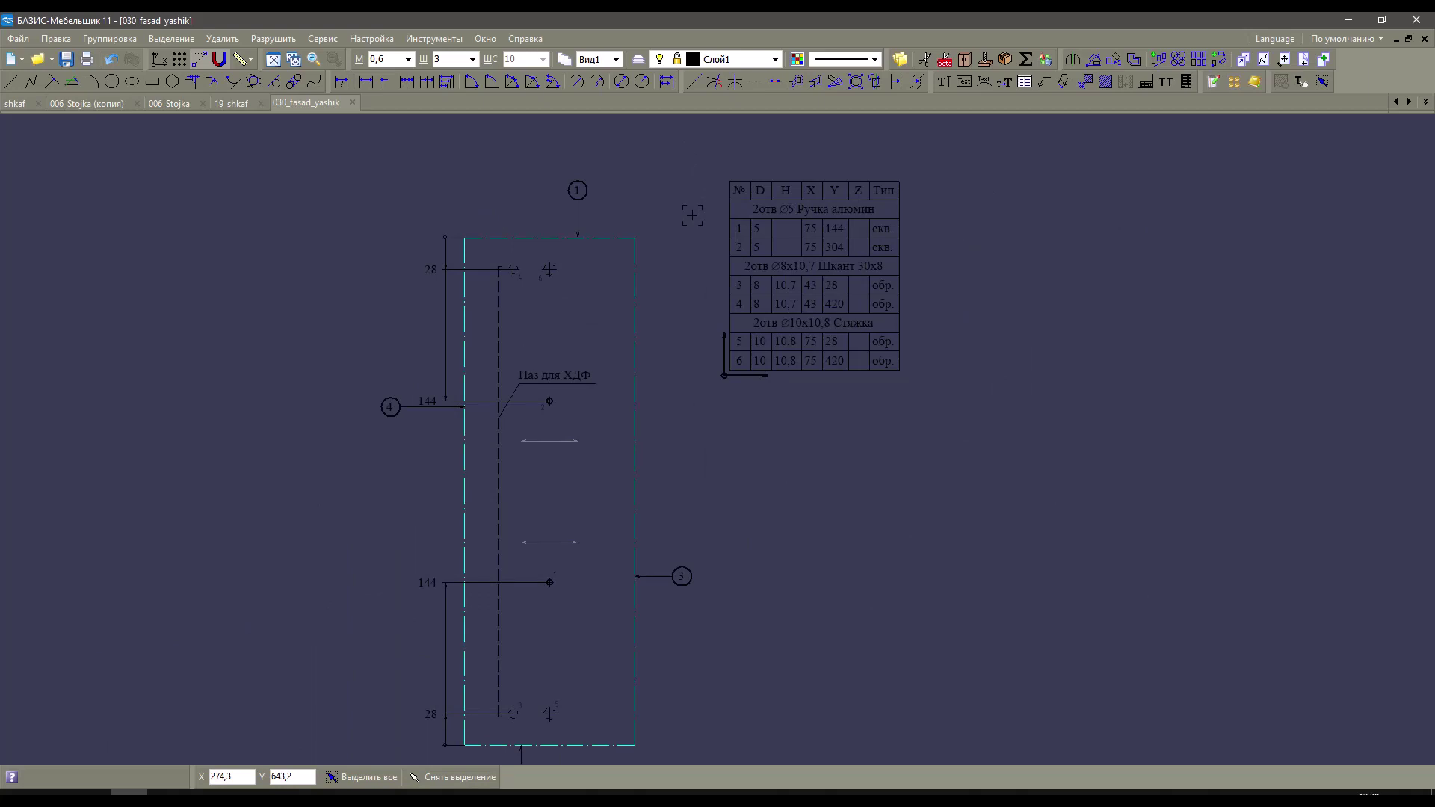
key("Escape")
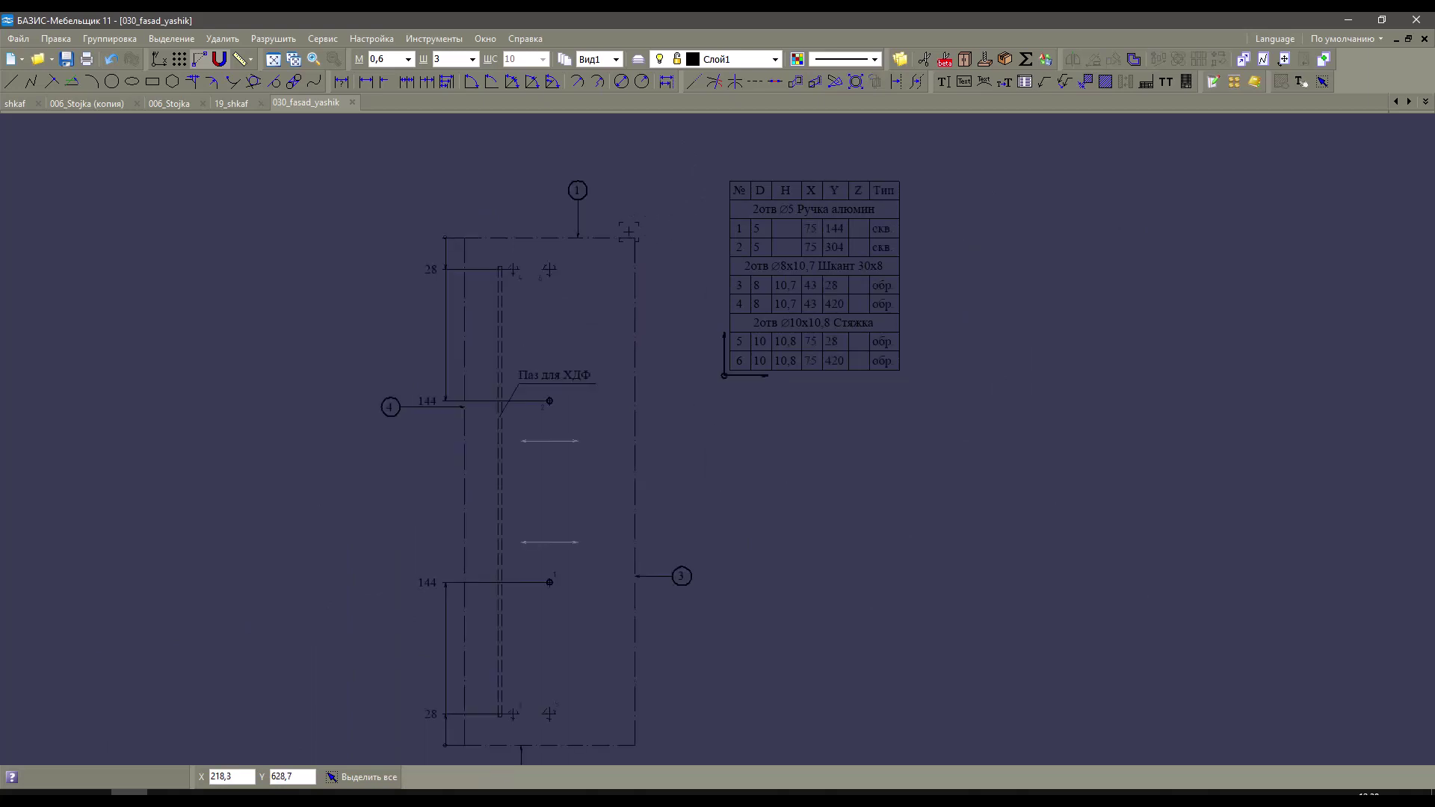
right_click(628, 233)
left_click(684, 321)
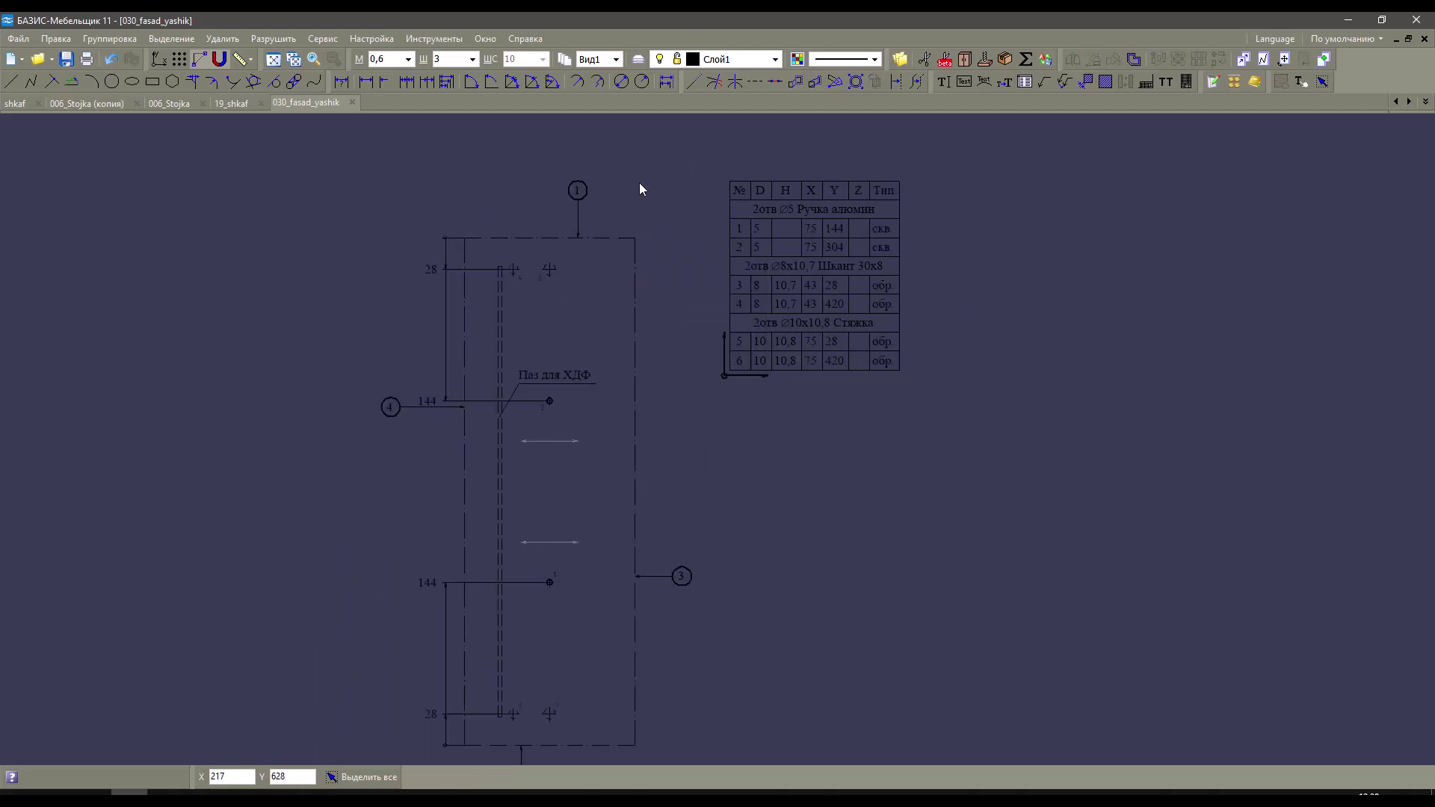
left_click(11, 109)
left_click(855, 410)
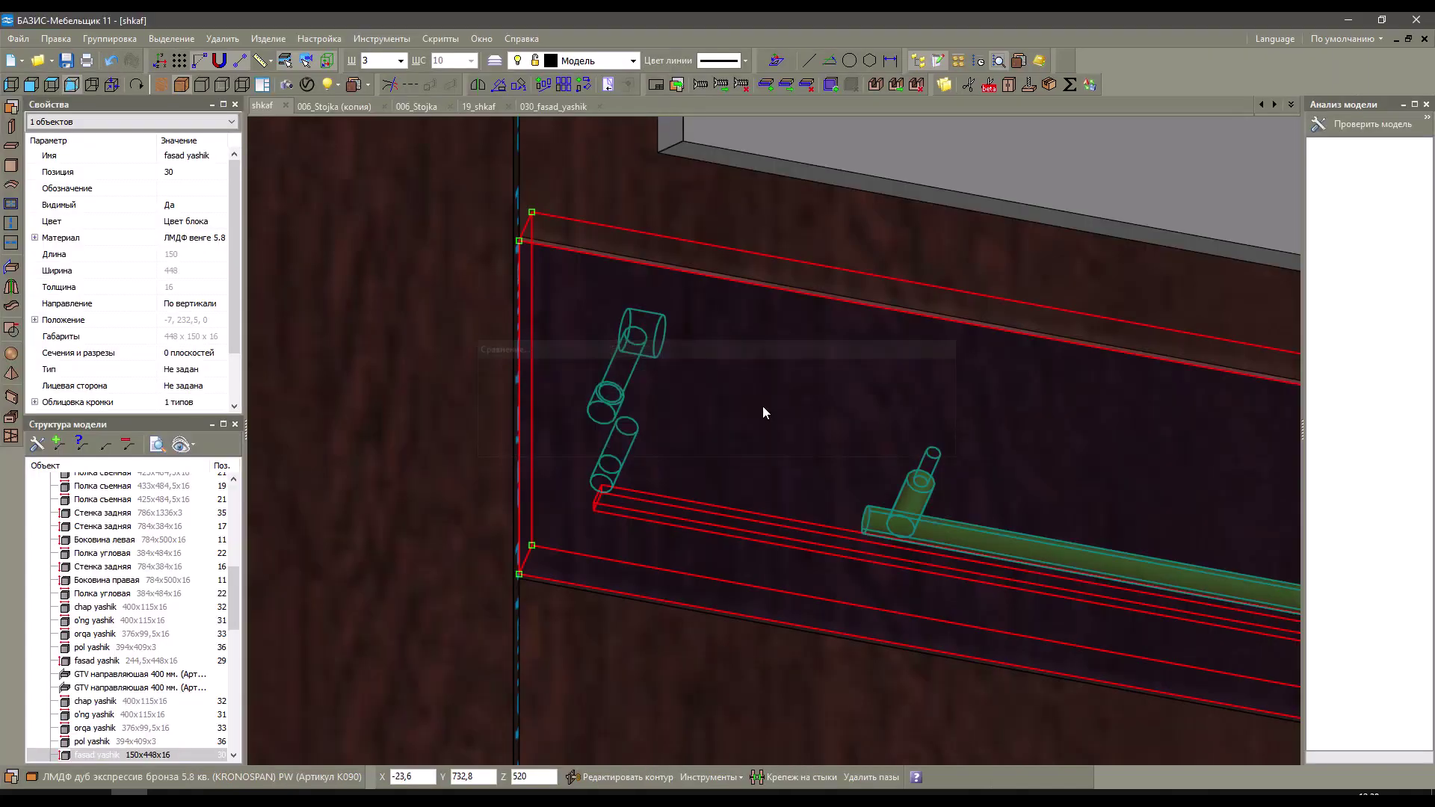
Choose the wavy line for Тип линии облицованной кромки and confirm both dialogs.
left_click(595, 318)
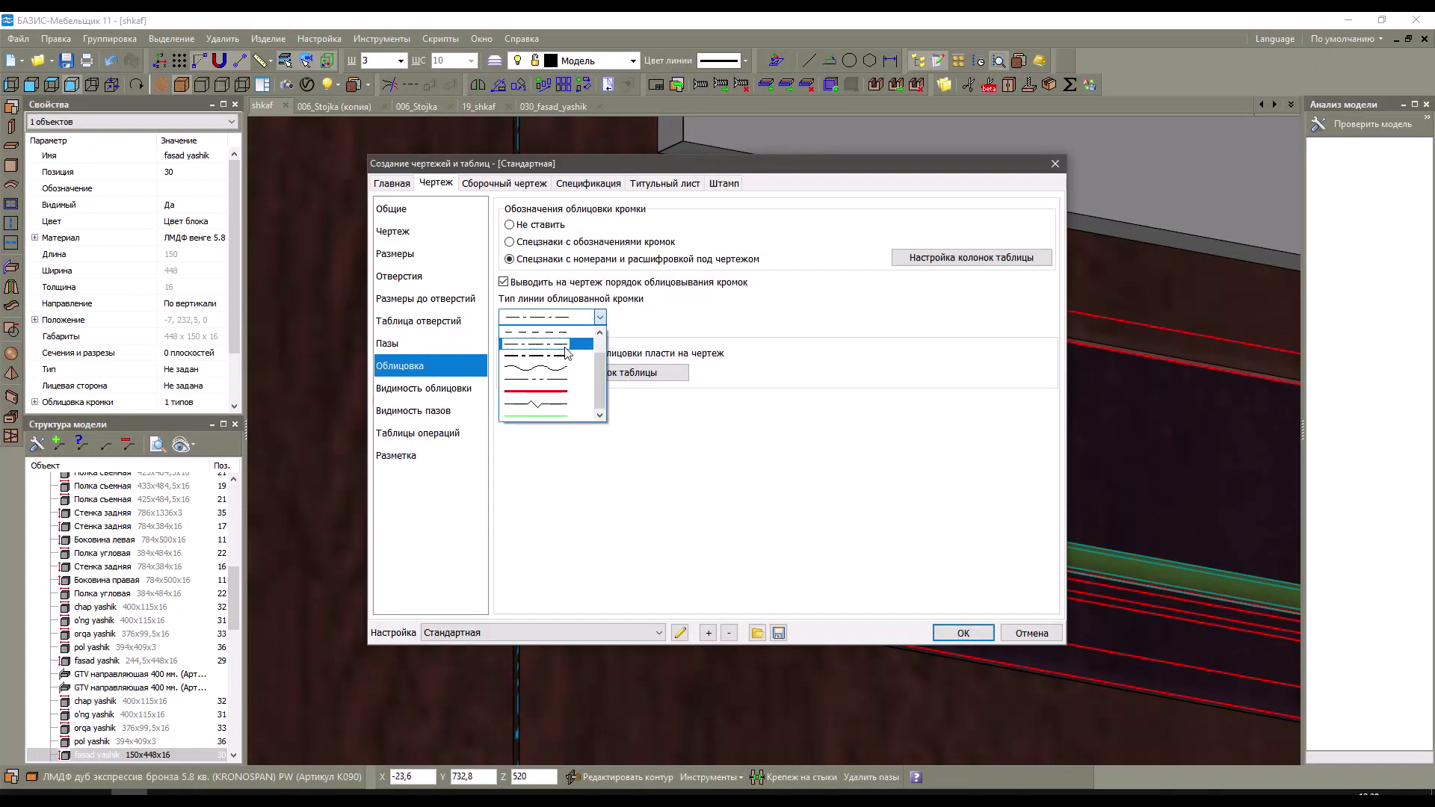
left_click(556, 368)
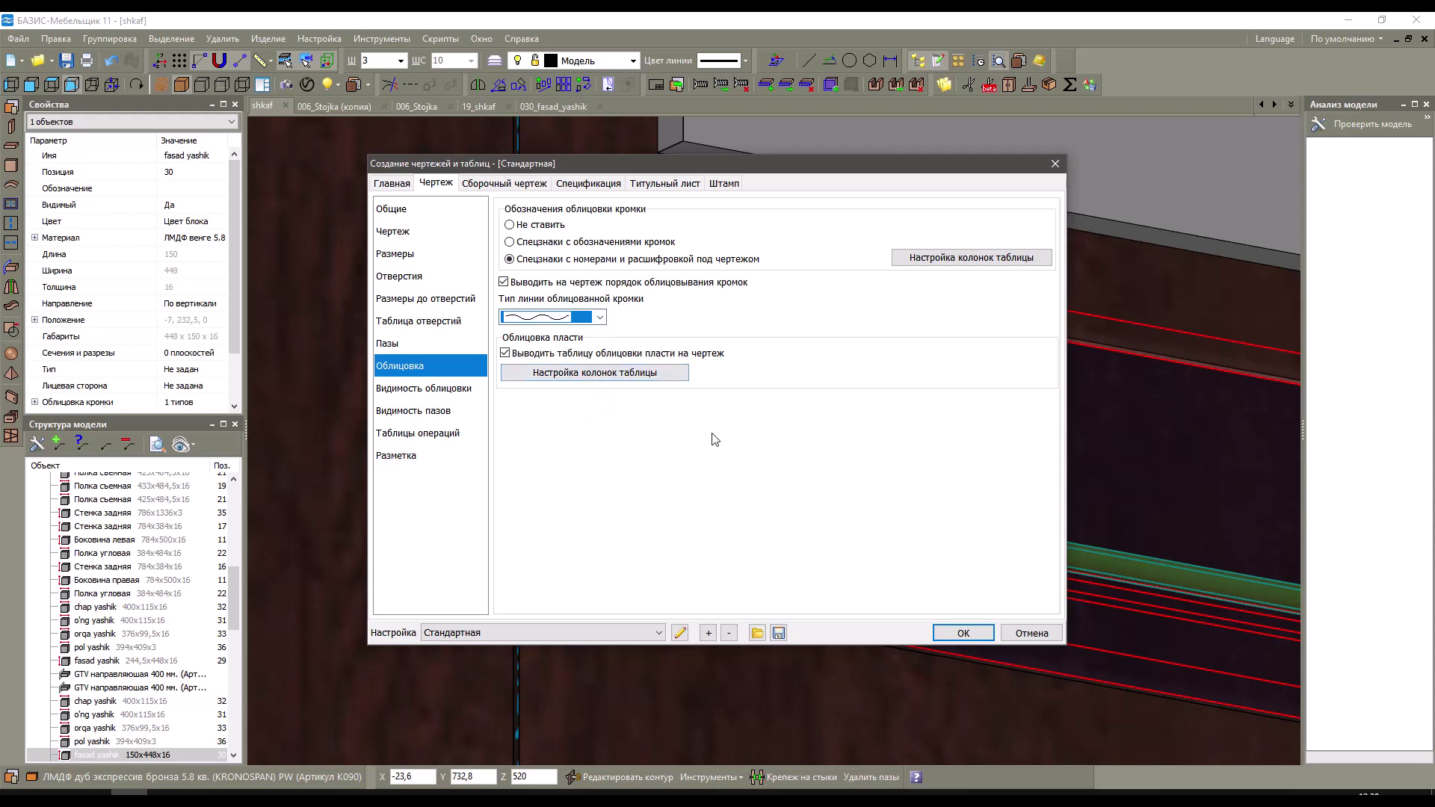
left_click(977, 628)
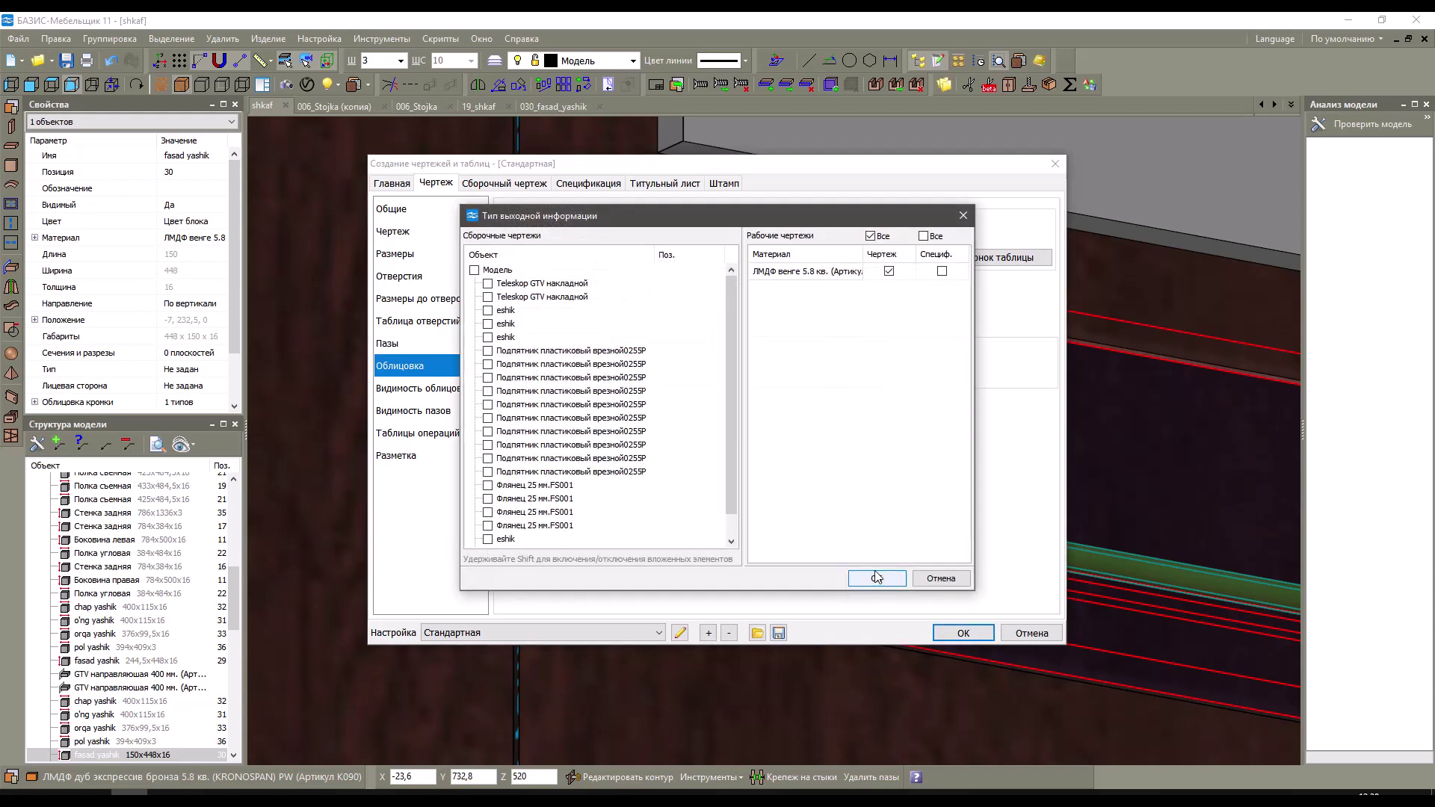
left_click(875, 576)
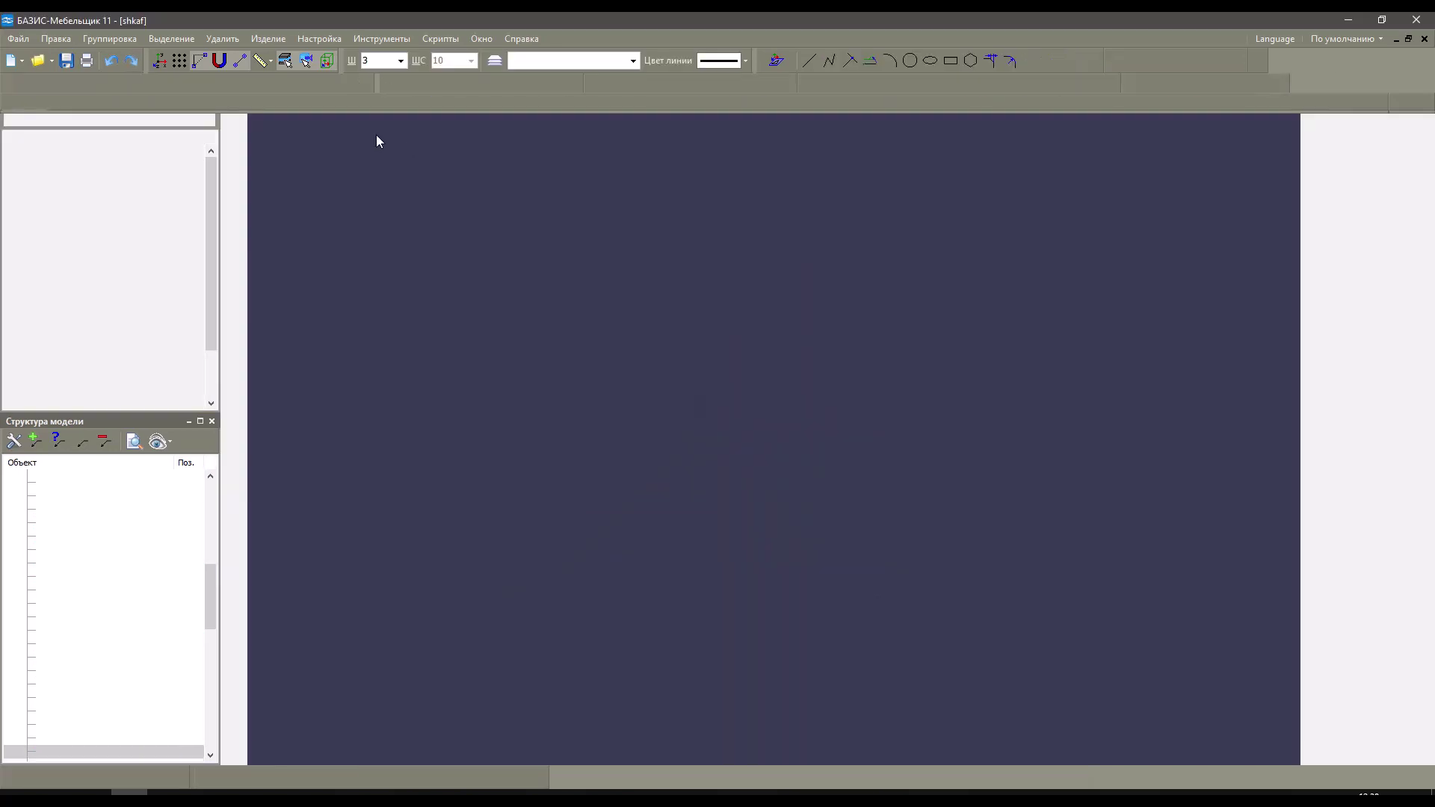
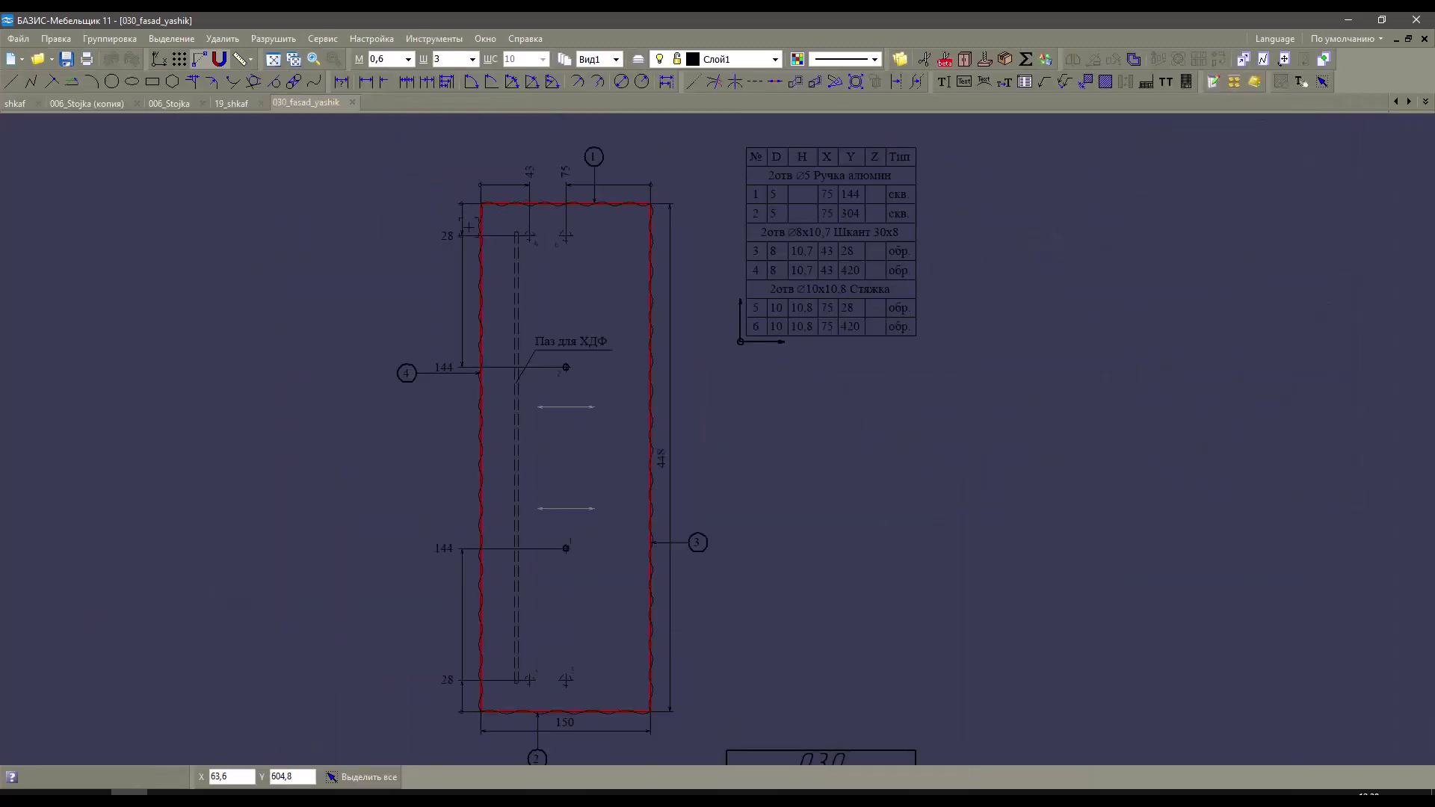
Try drawing scales 0,5 and then 0,25, rescaling the text height each time.
scroll(462, 242, "up", 2)
left_click(409, 59)
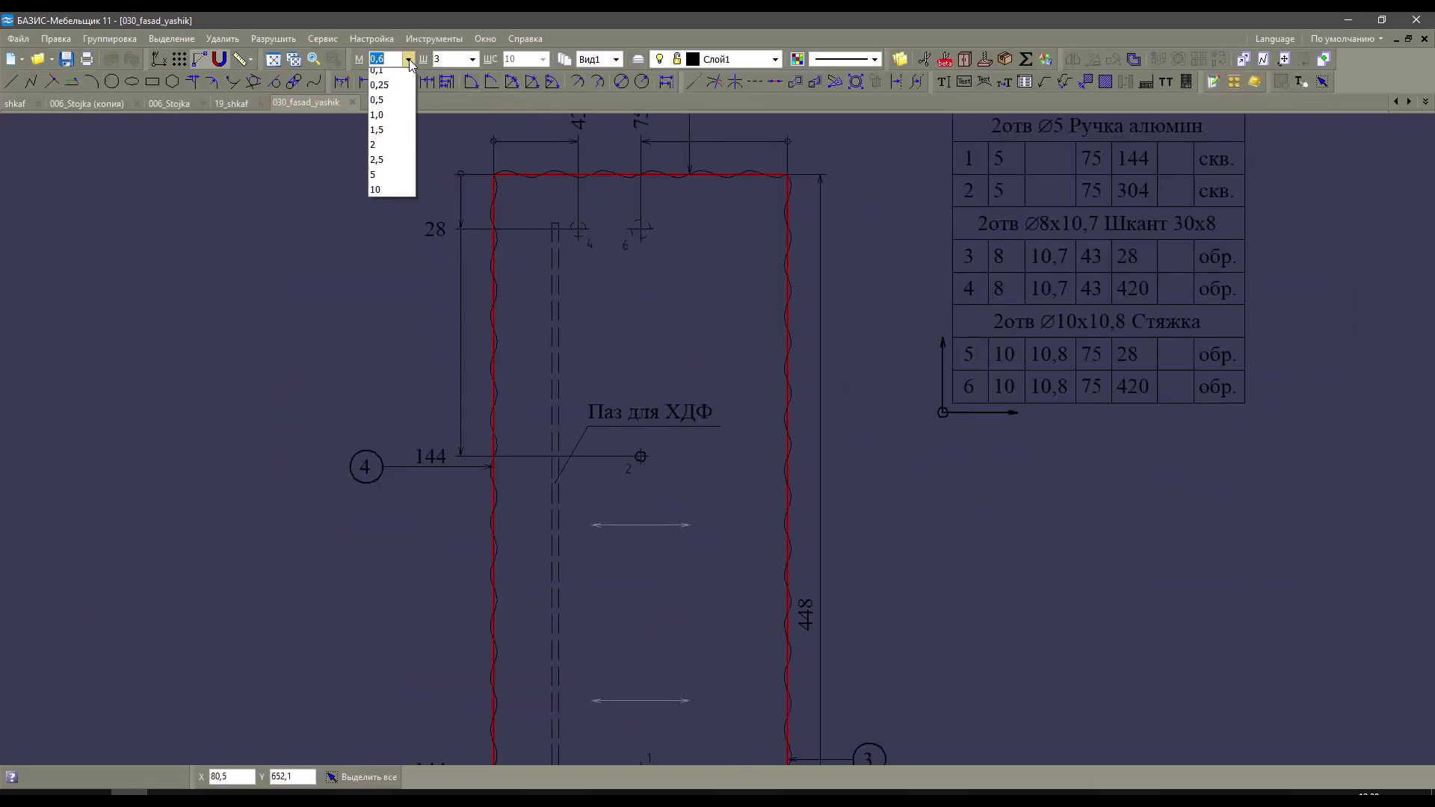
left_click(379, 99)
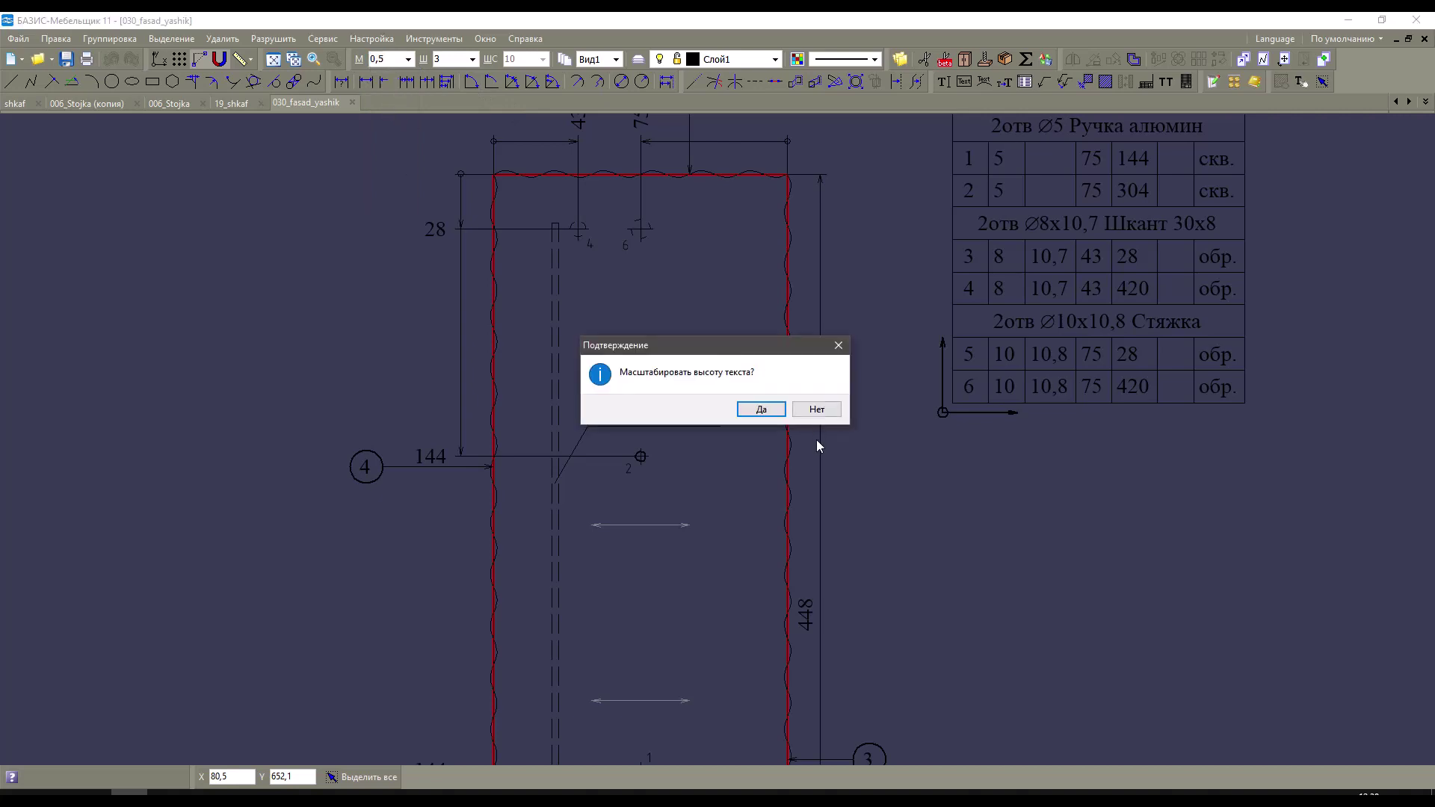
left_click(760, 409)
scroll(553, 198, "up", 5)
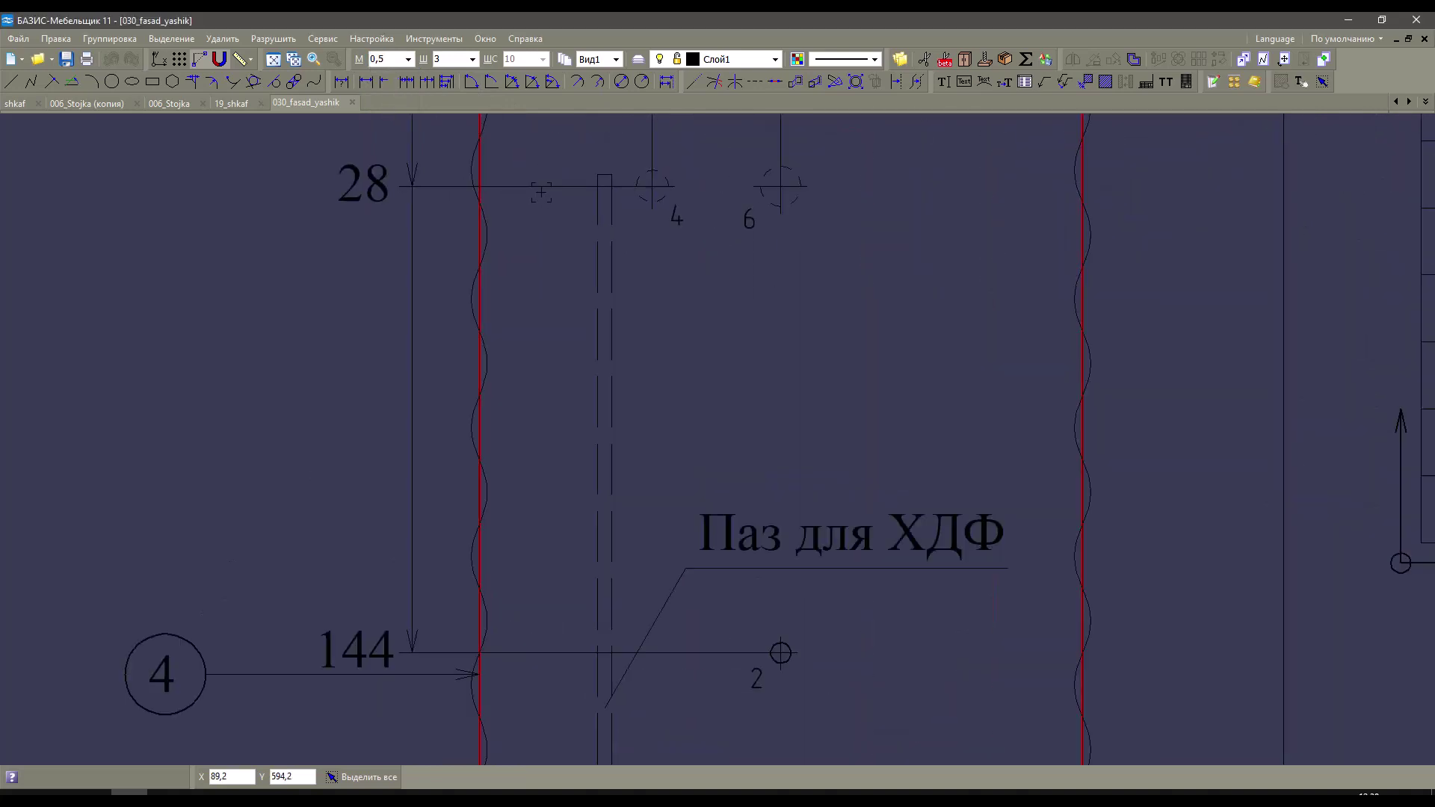
scroll(541, 192, "down", 5)
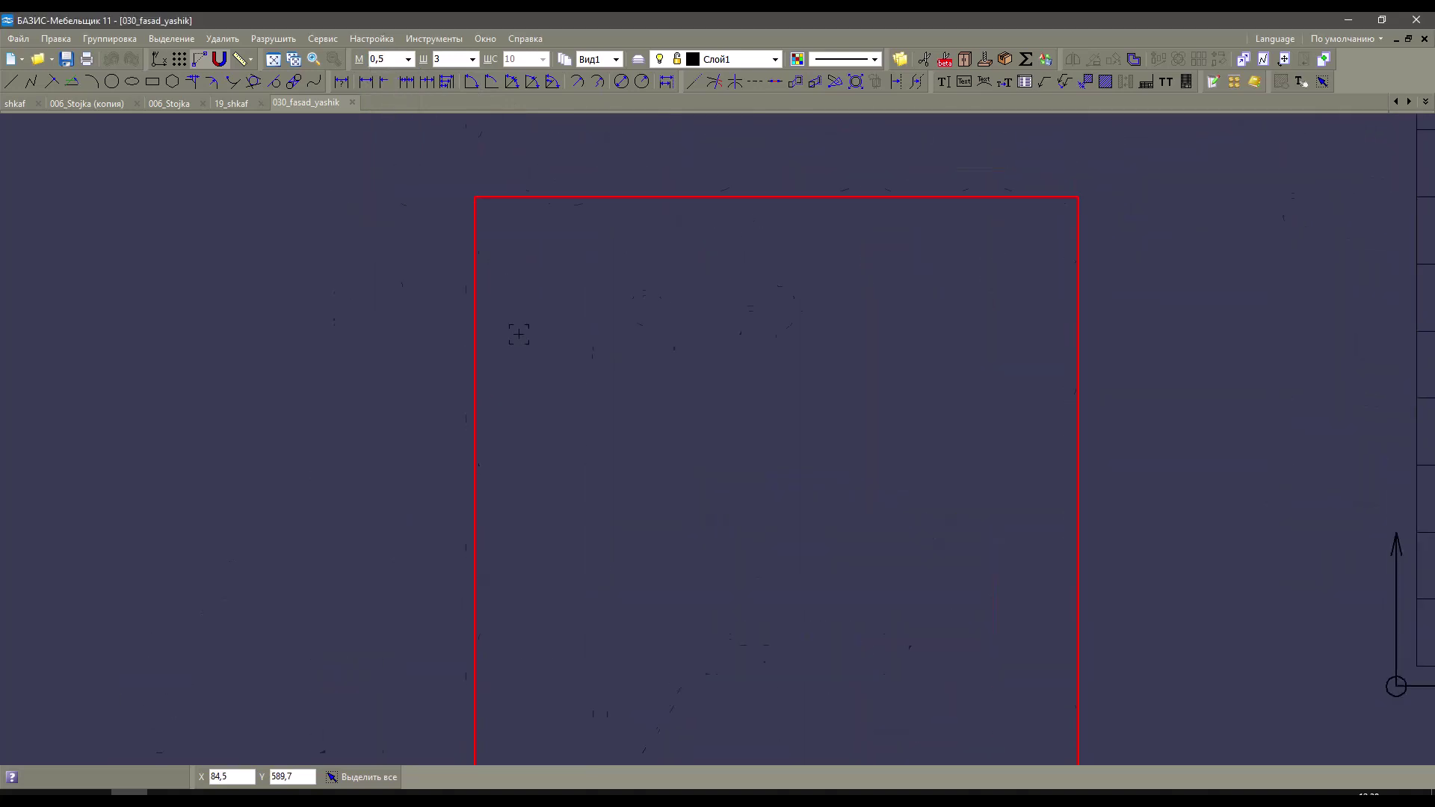
left_click(408, 59)
left_click(378, 88)
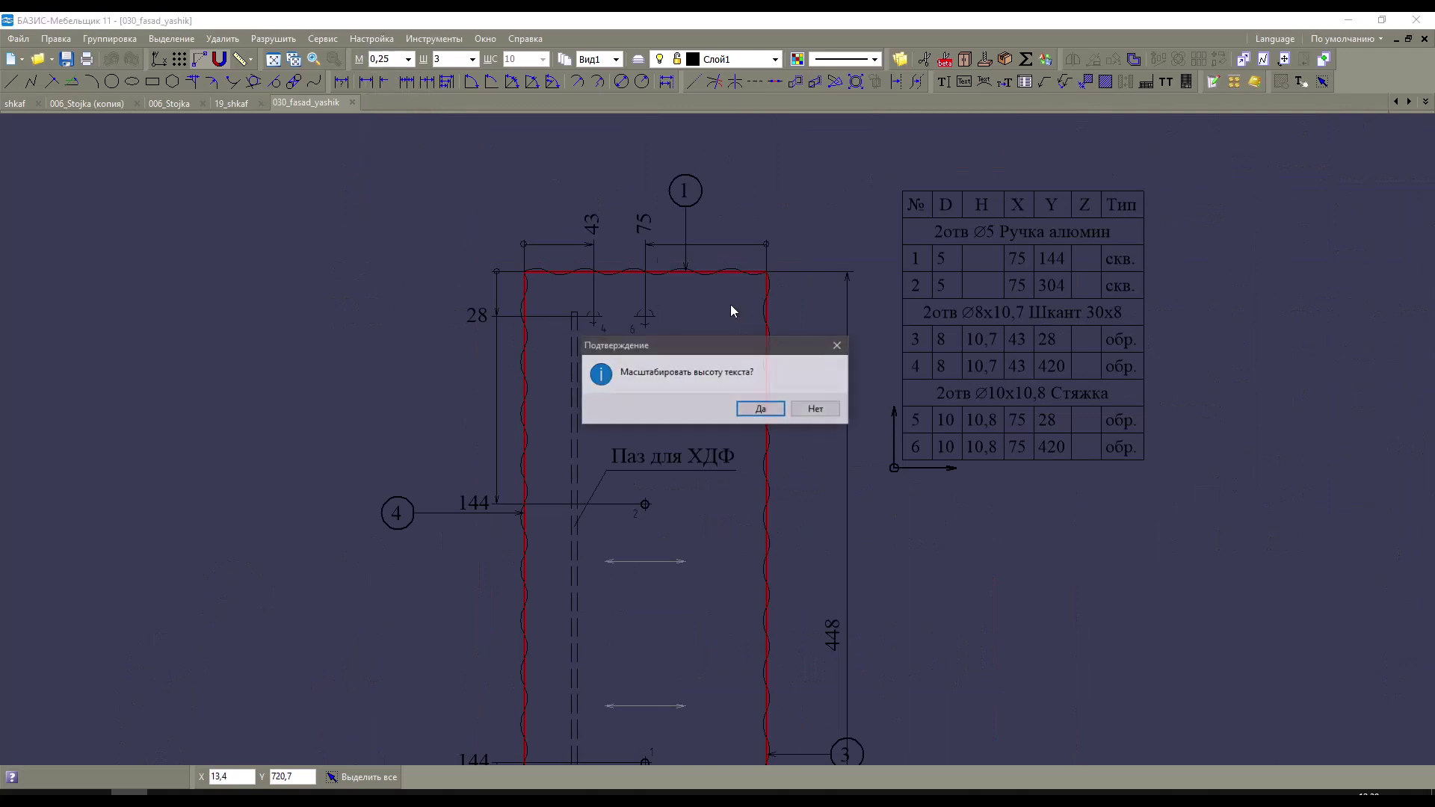
left_click(761, 409)
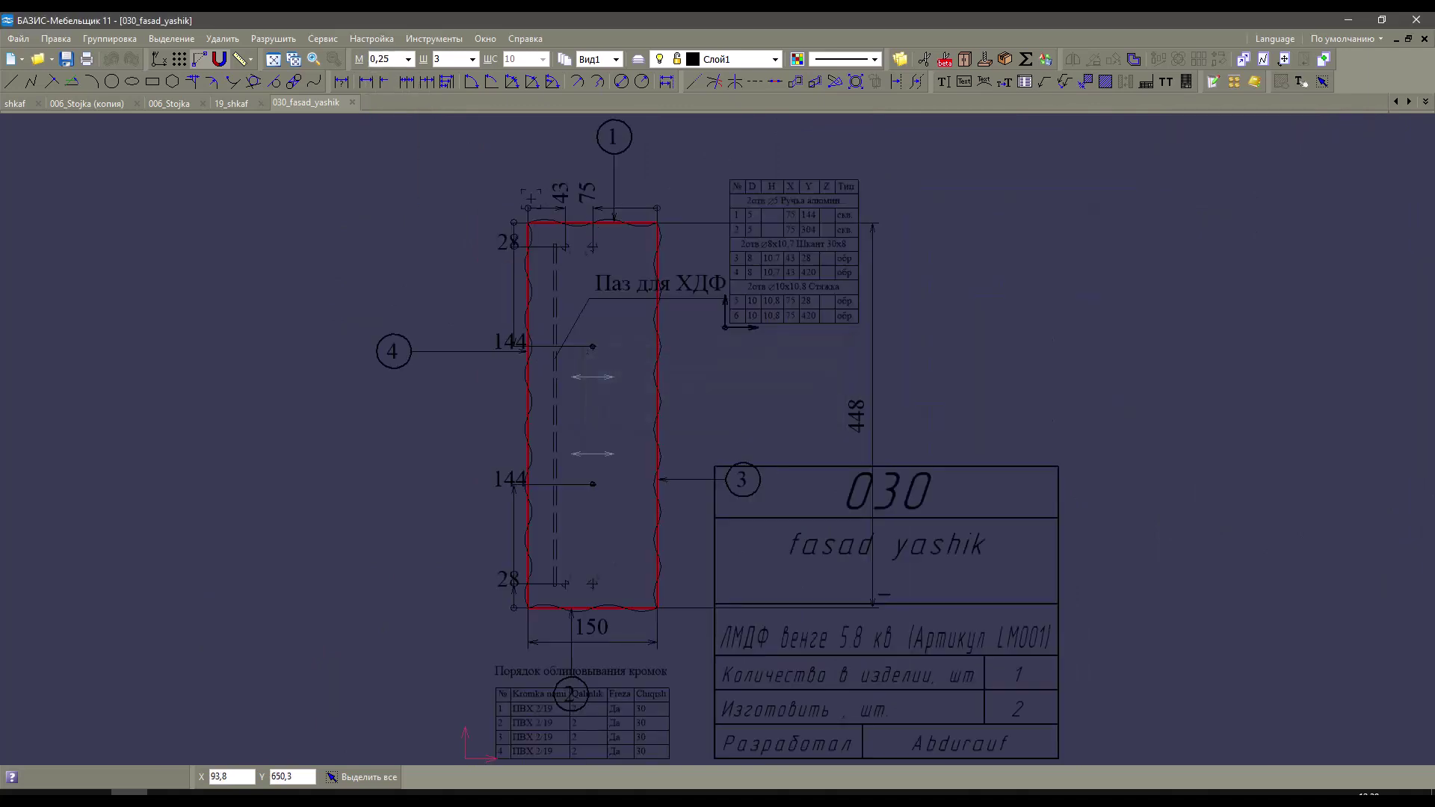
scroll(571, 261, "up", 4)
scroll(571, 261, "down", 1)
Enter a custom drawing scale of 0,5 and rescale the text height to match.
middle_click_drag(689, 522, 705, 262)
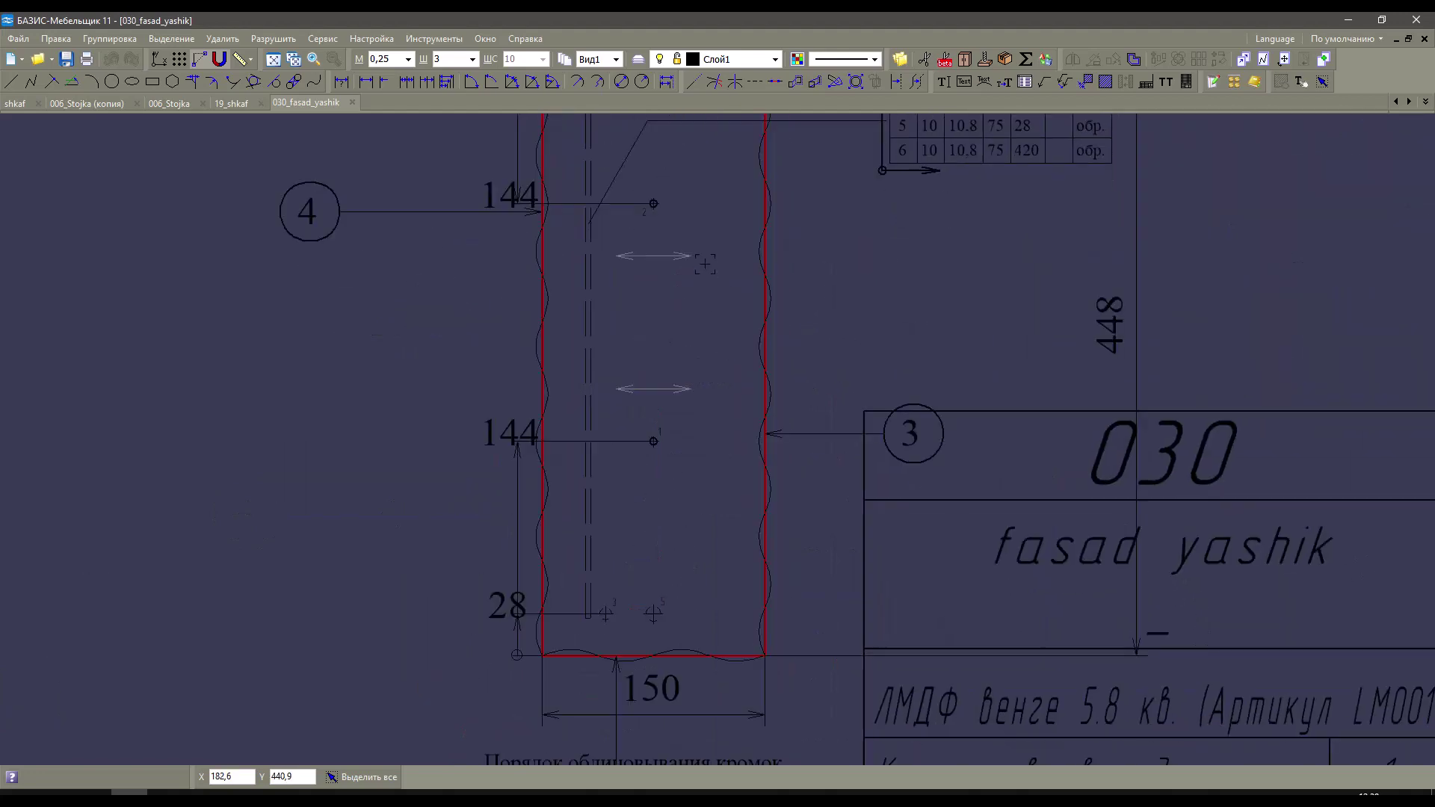
scroll(842, 436, "down", 4)
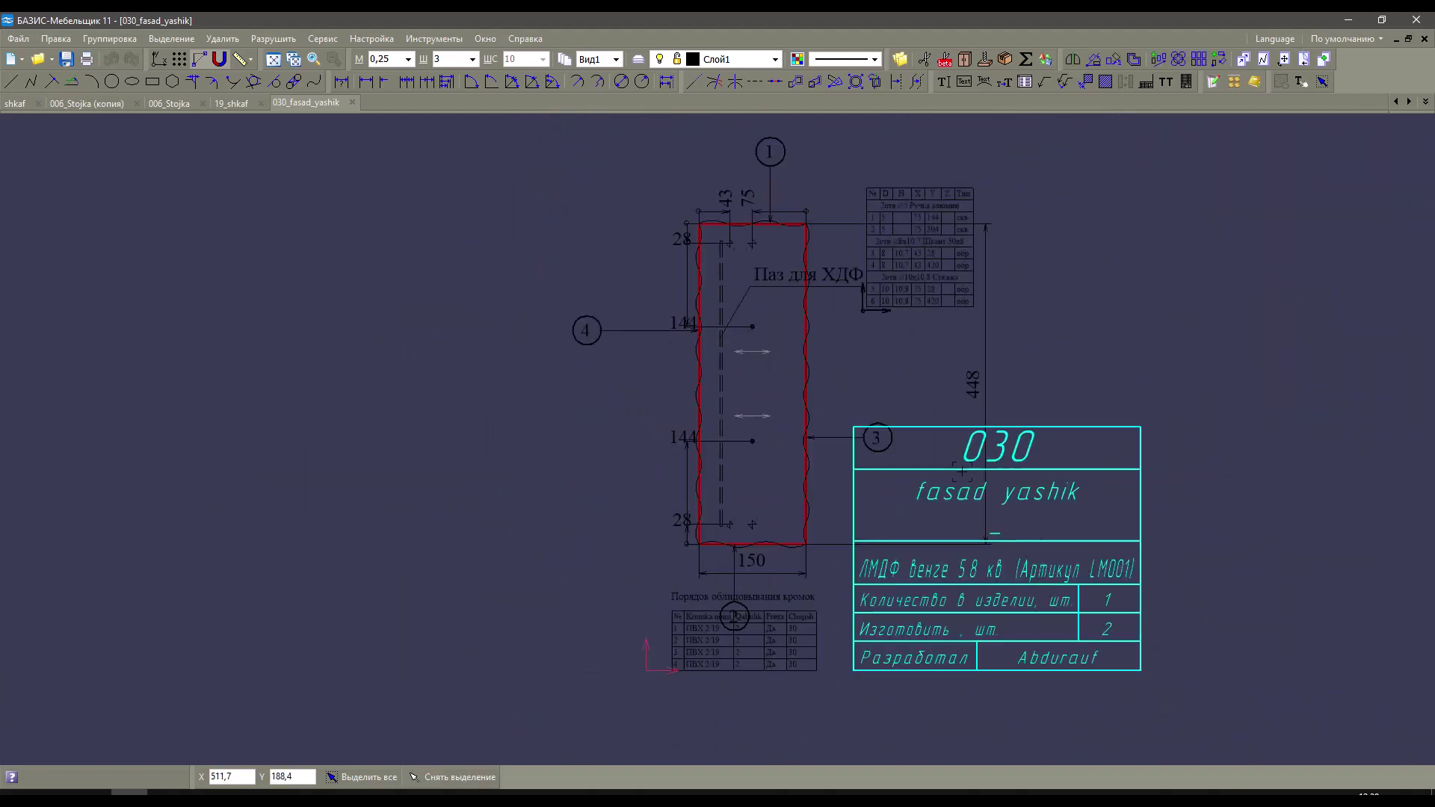
left_click(408, 59)
left_click(399, 119)
type("0,5")
key("Return")
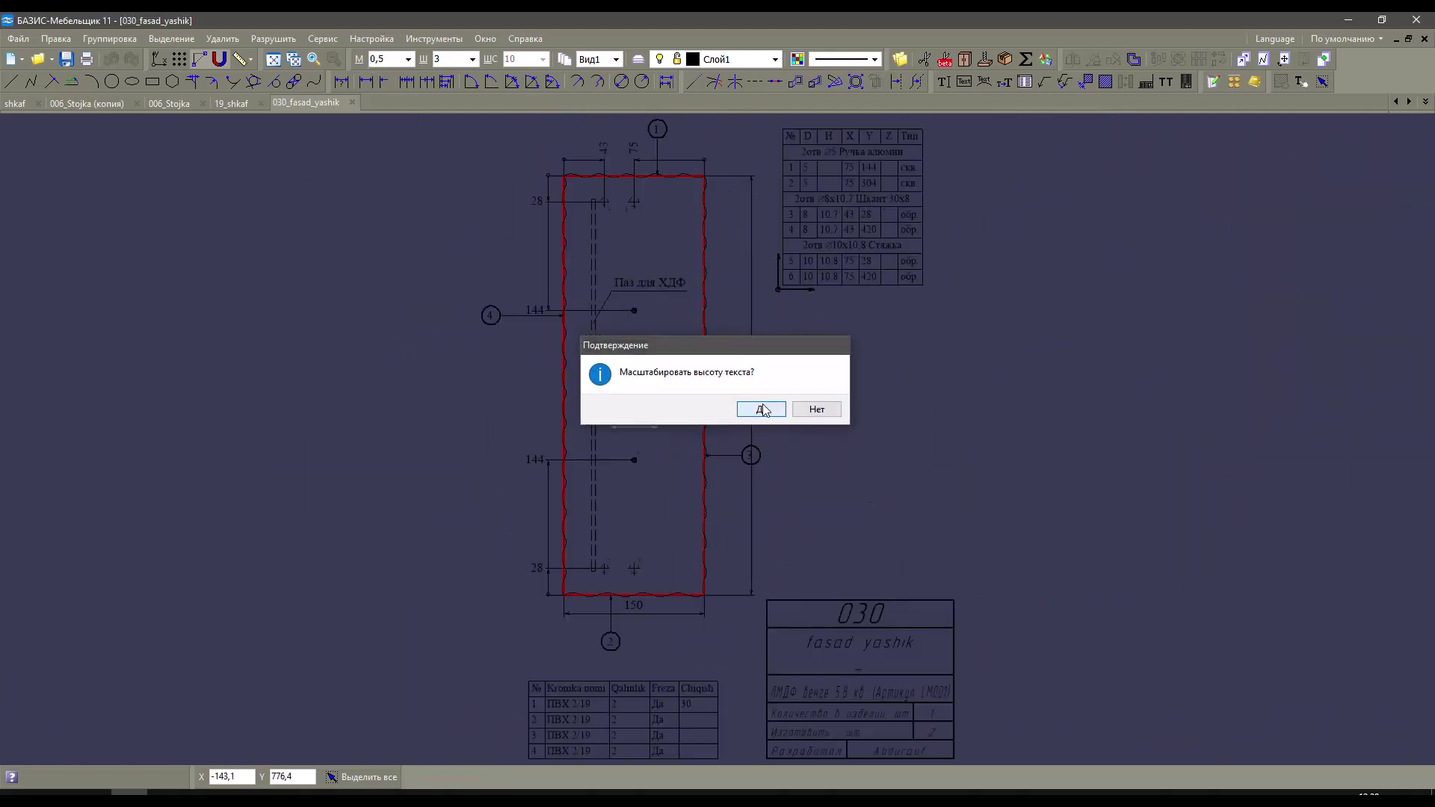
left_click(762, 409)
Look over the rescaled drawer-front drawing, then return to the shkaf cabinet model.
scroll(733, 303, "up", 4)
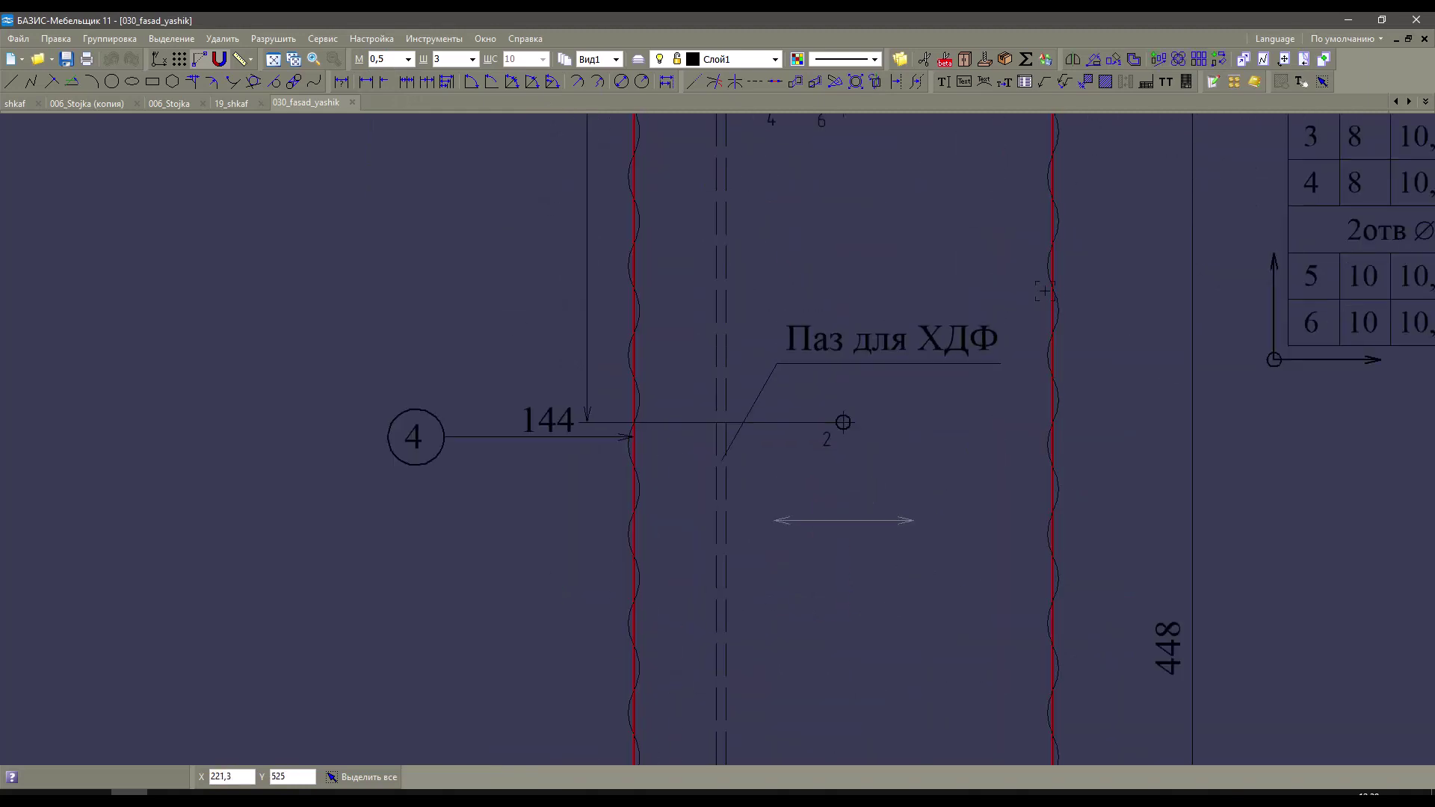
scroll(1040, 289, "down", 1)
scroll(1039, 290, "down", 5)
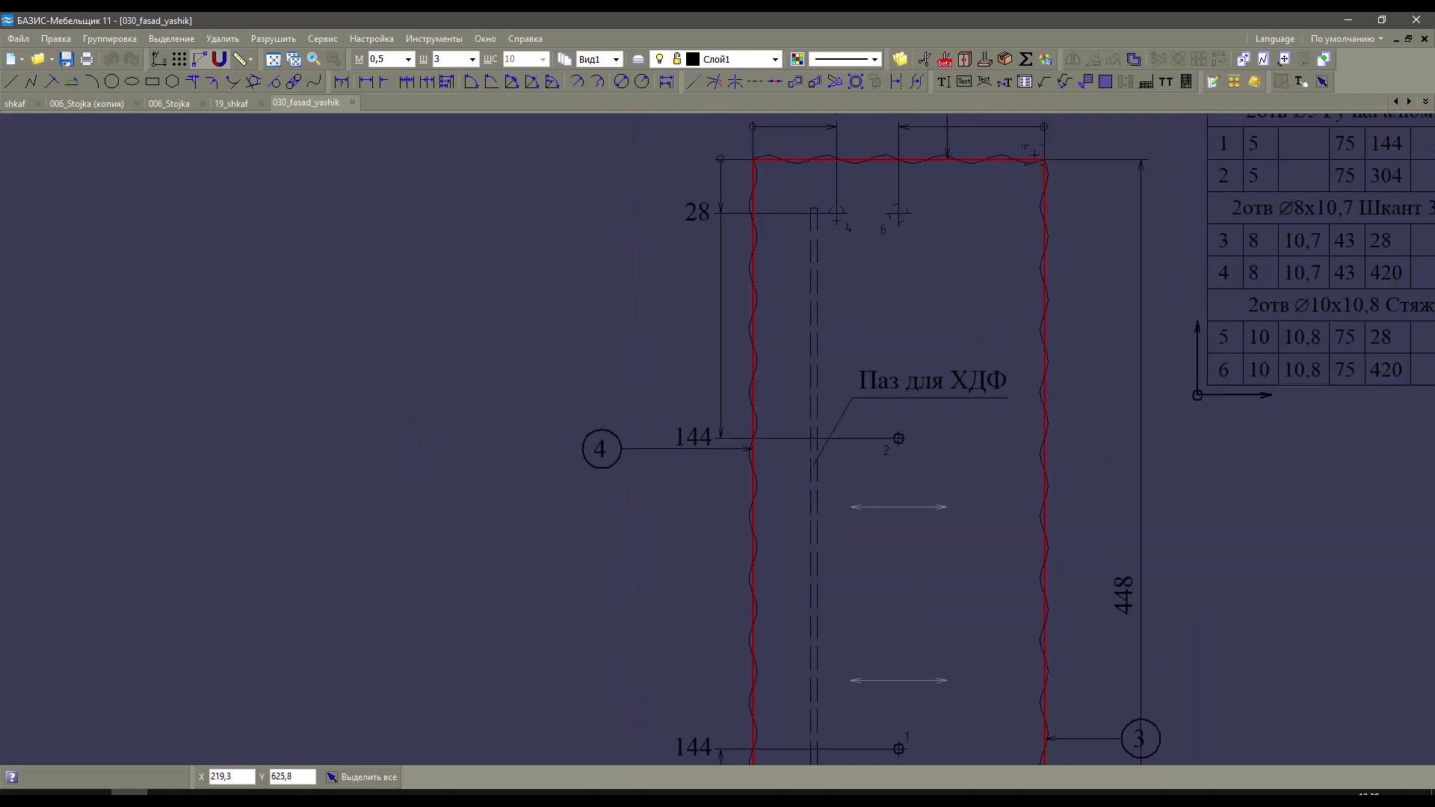
scroll(963, 448, "up", 3)
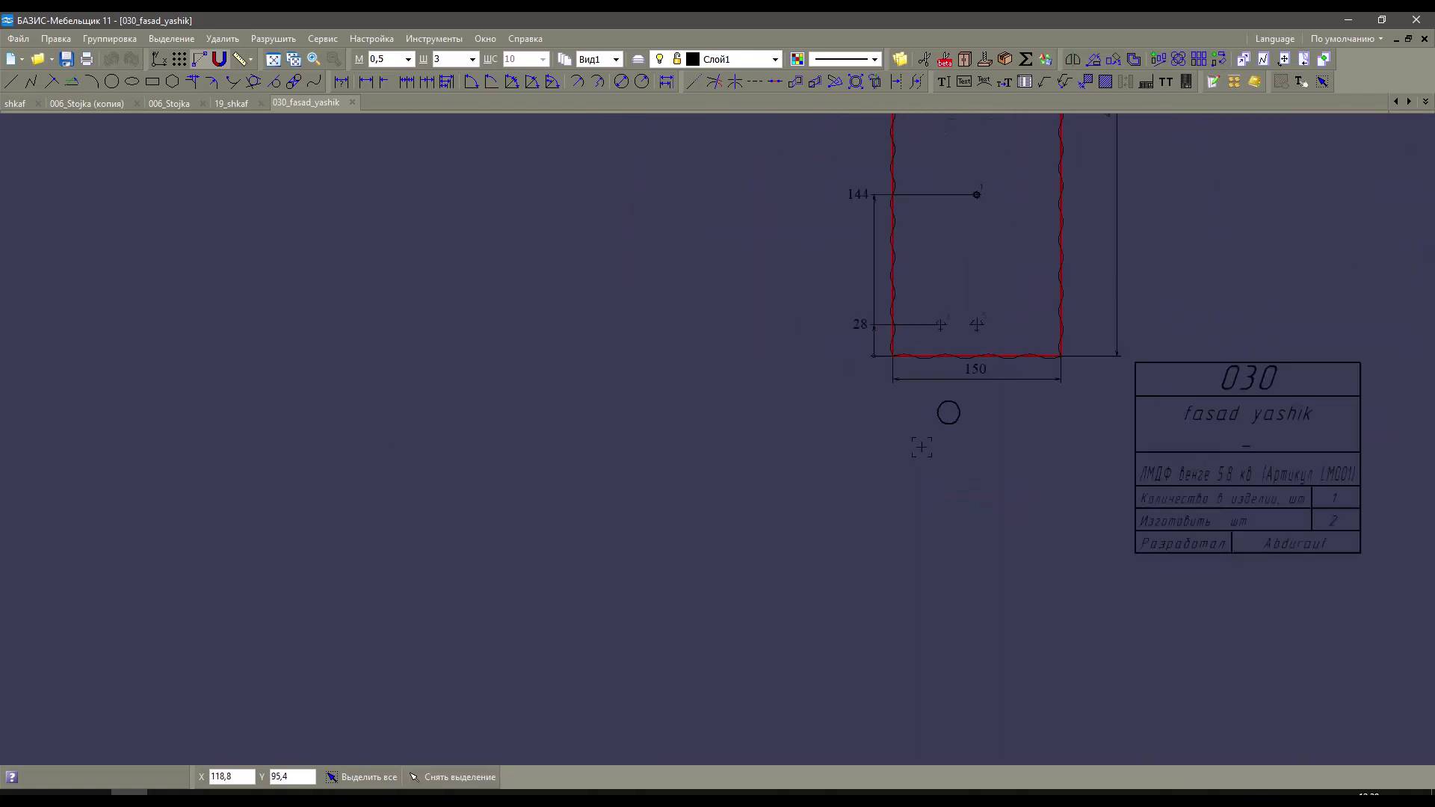
scroll(963, 448, "up", 1)
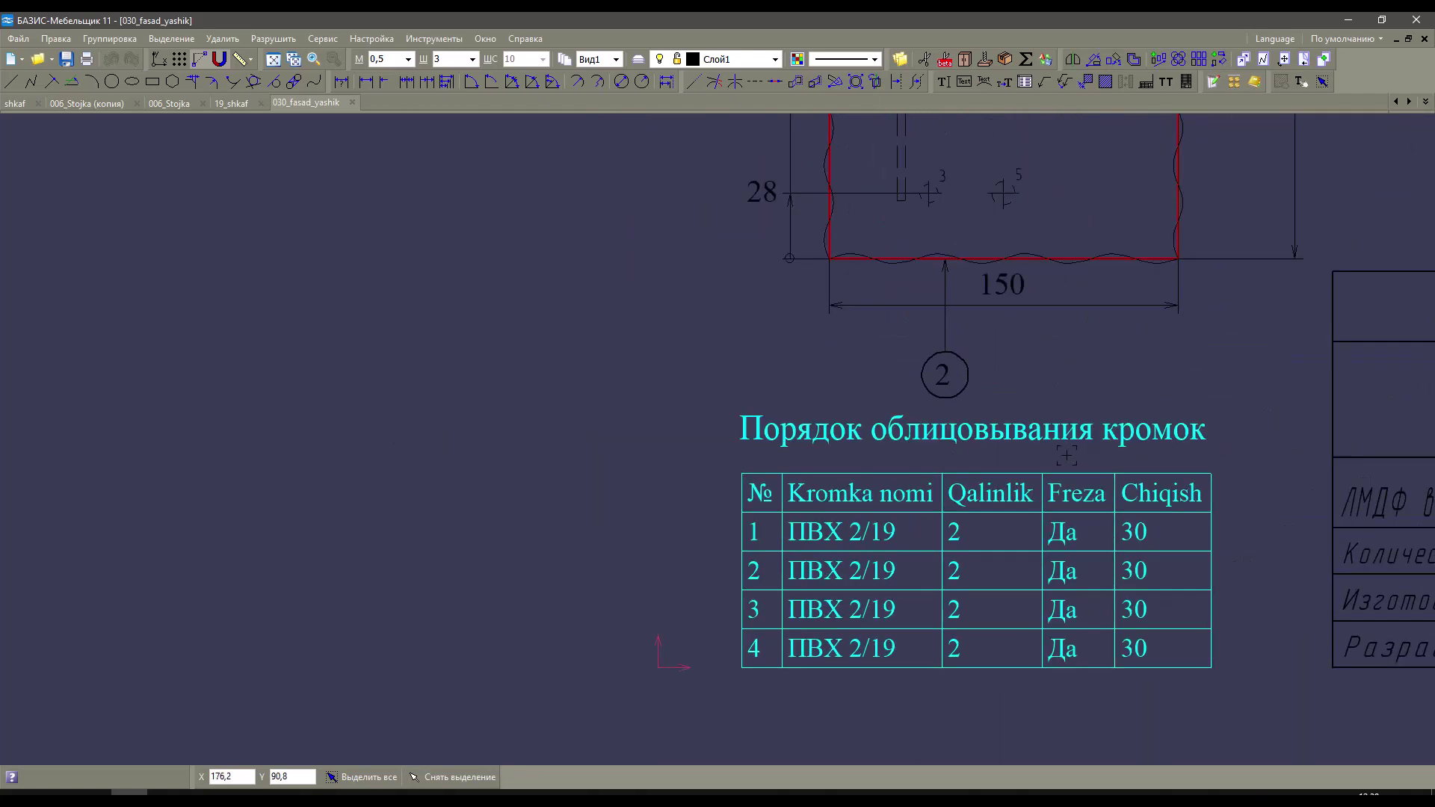
scroll(1067, 455, "down", 2)
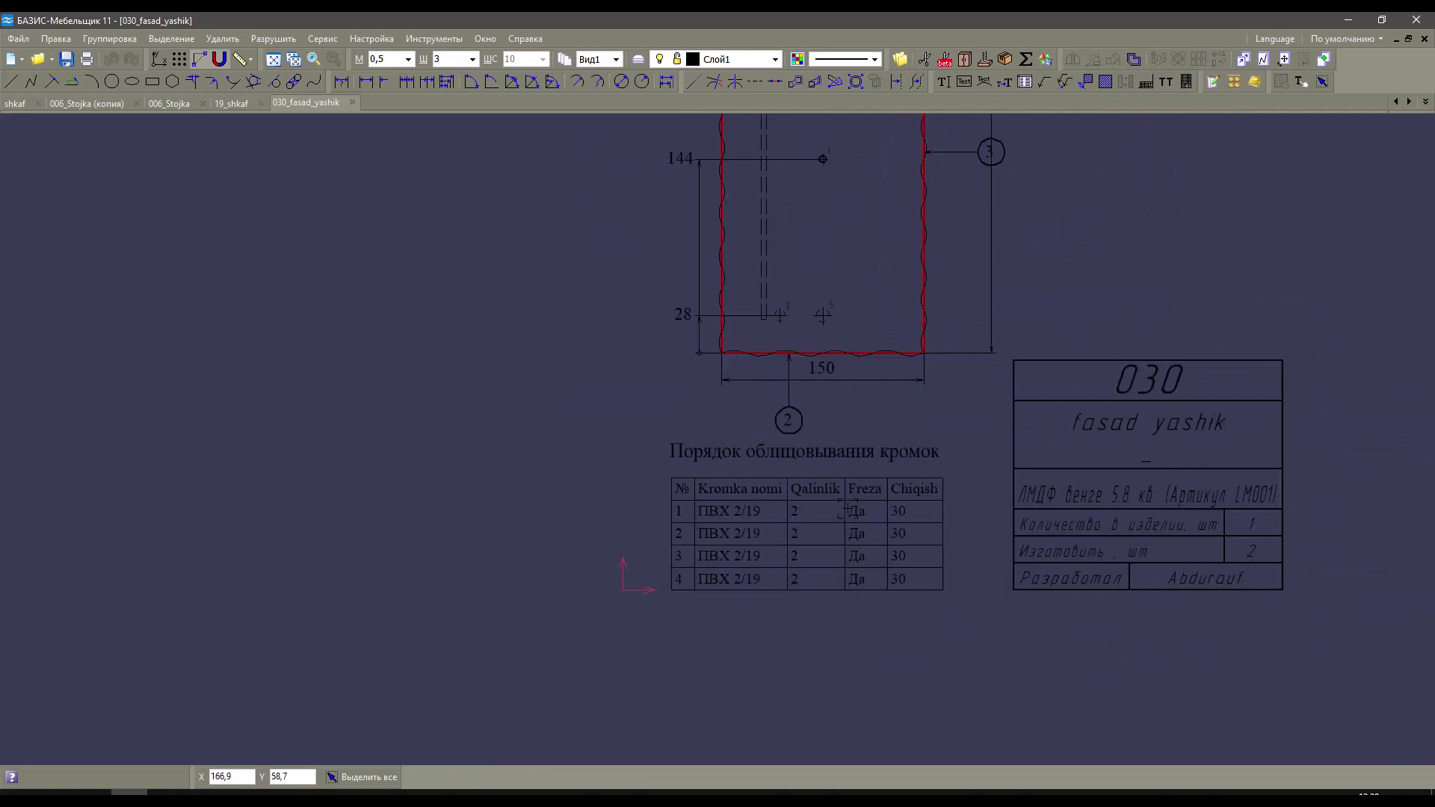
mouse_move(870, 331)
middle_mouse_down()
mouse_move(825, 369)
mouse_move(810, 406)
middle_mouse_up()
key("ctrl+Tab")
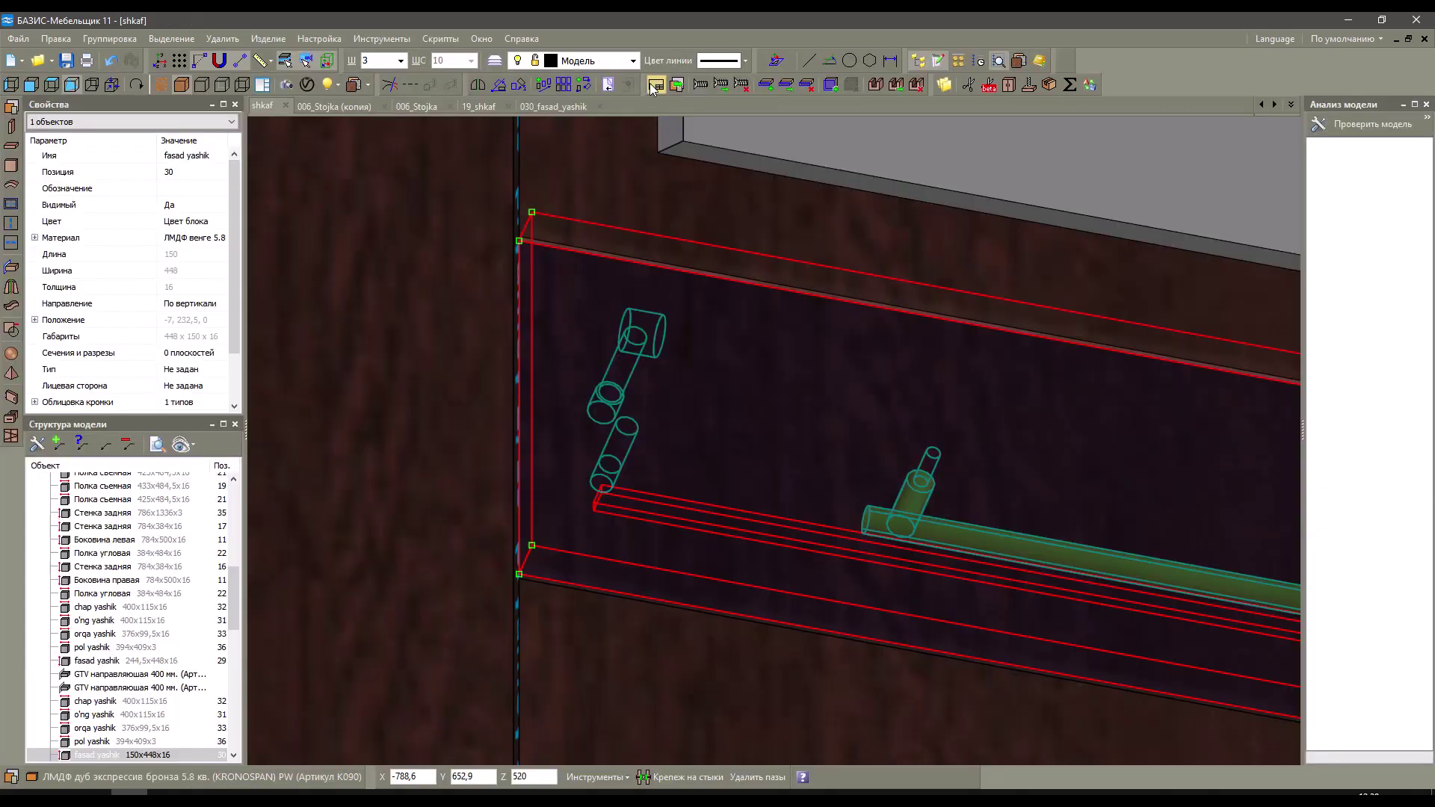
Open the drawing settings and the plate-facing table columns, then cancel without changes.
left_click(656, 85)
key("Return")
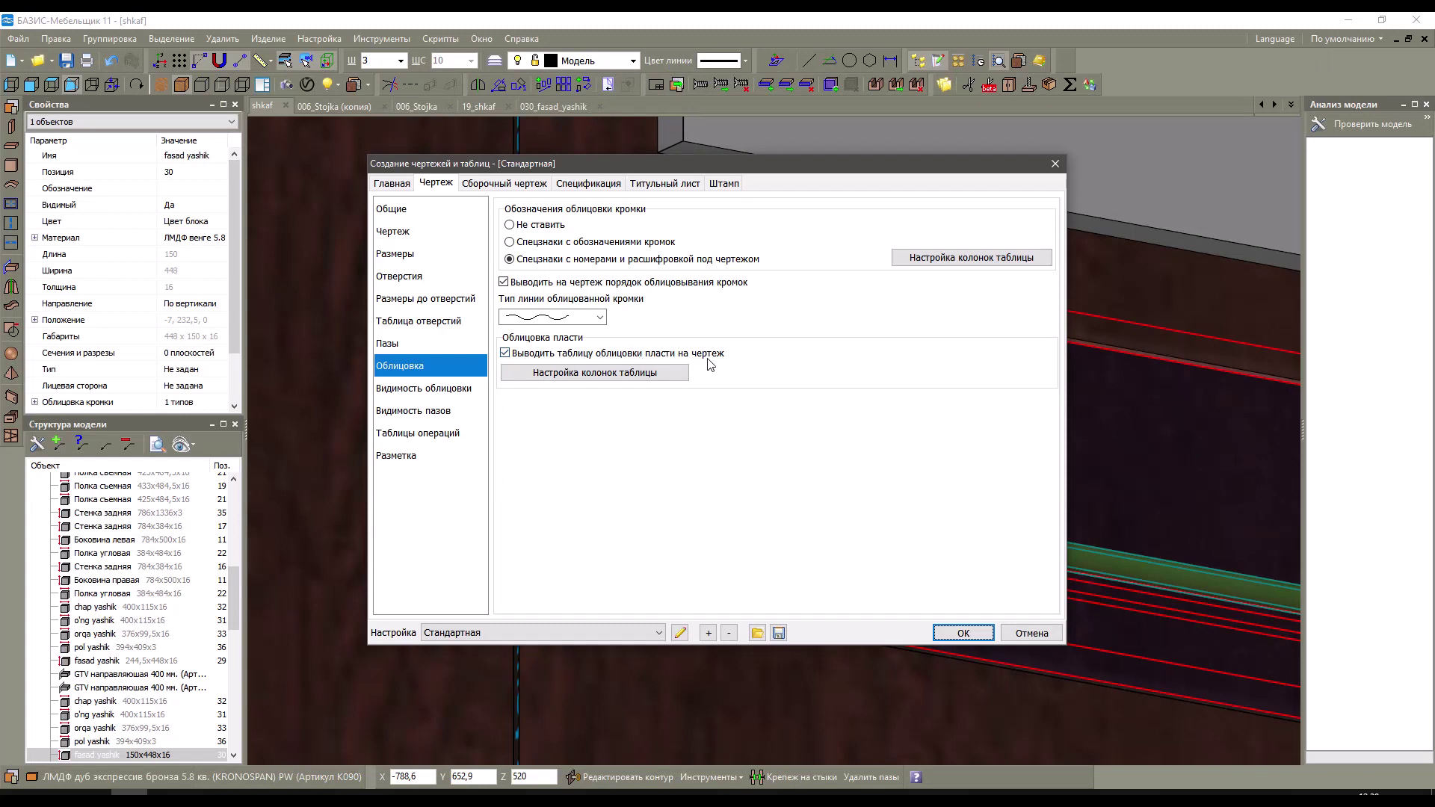
left_click(645, 370)
left_click(855, 207)
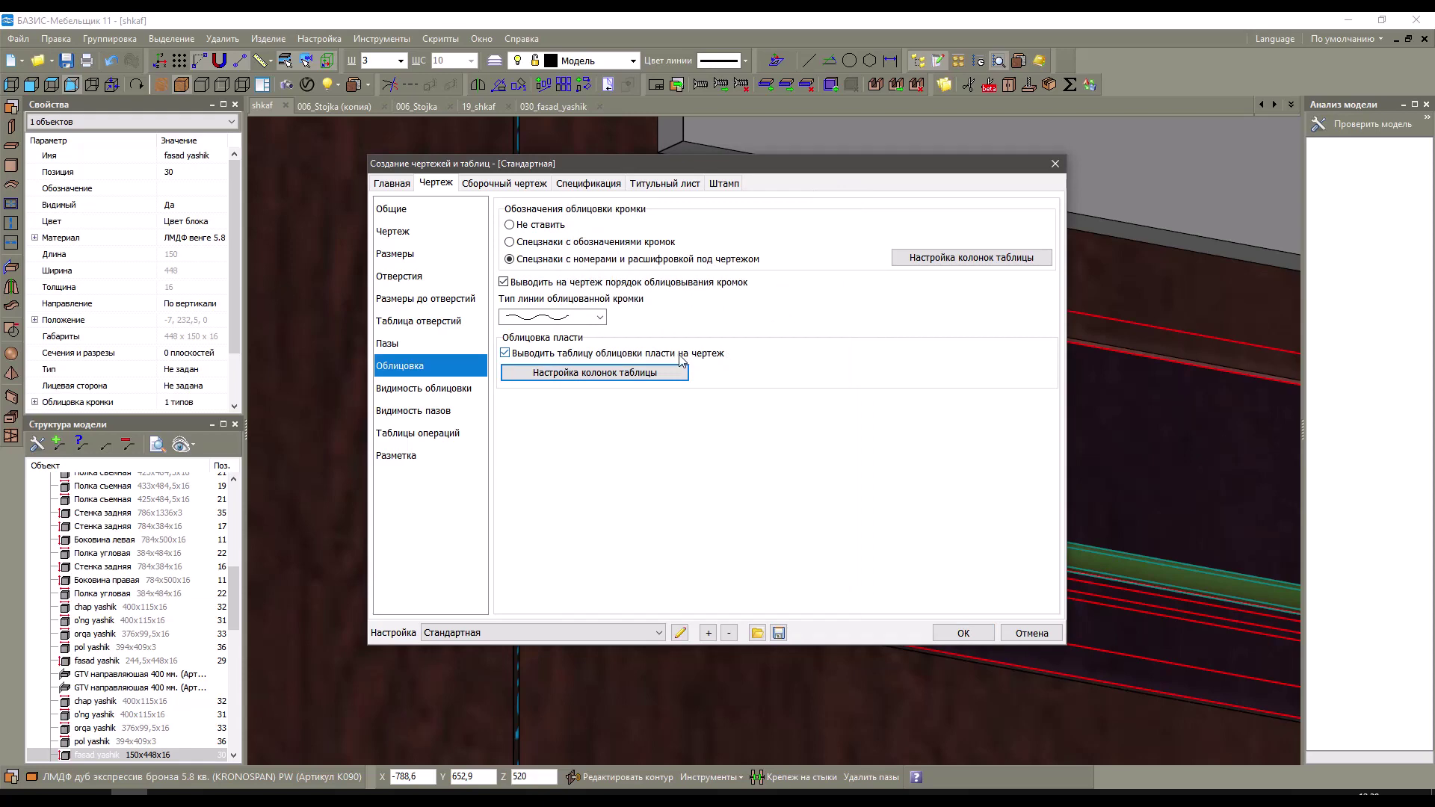
key("Escape")
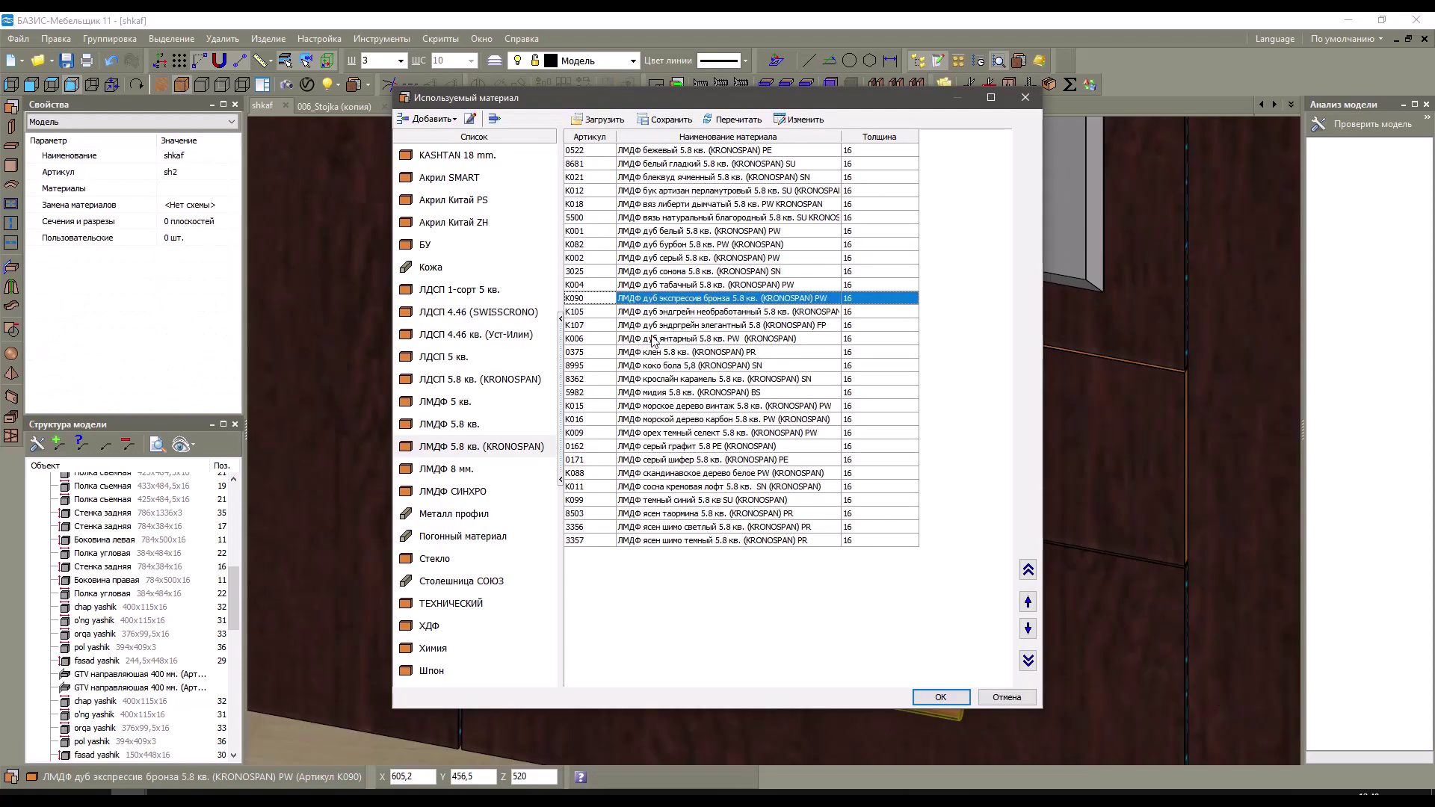
Apply Шпон ясен 0,5 мм. veneer to both faces of the drawer front.
left_click(457, 668)
double_click(663, 155)
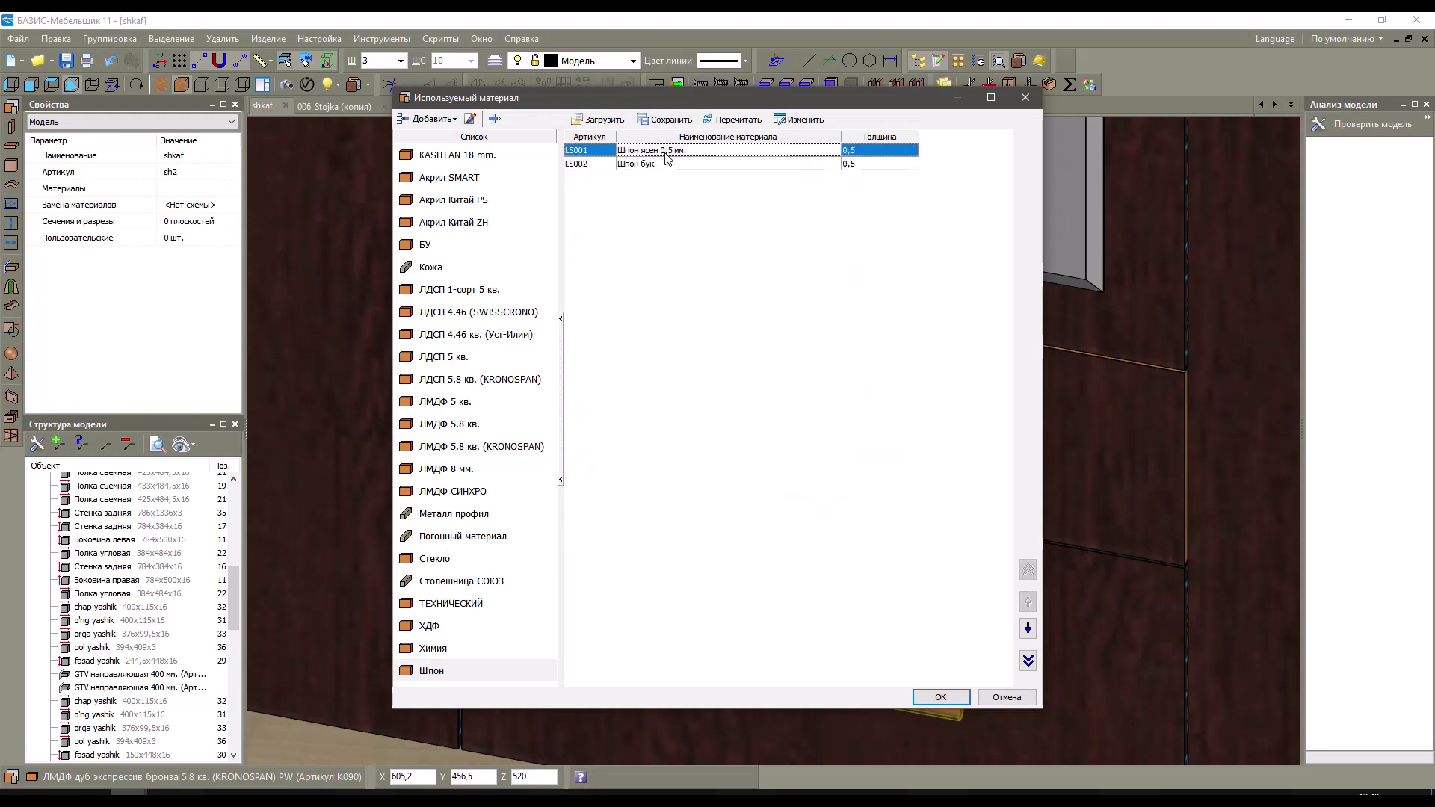
left_click(613, 296)
key("w")
scroll(468, 243, "up", 8)
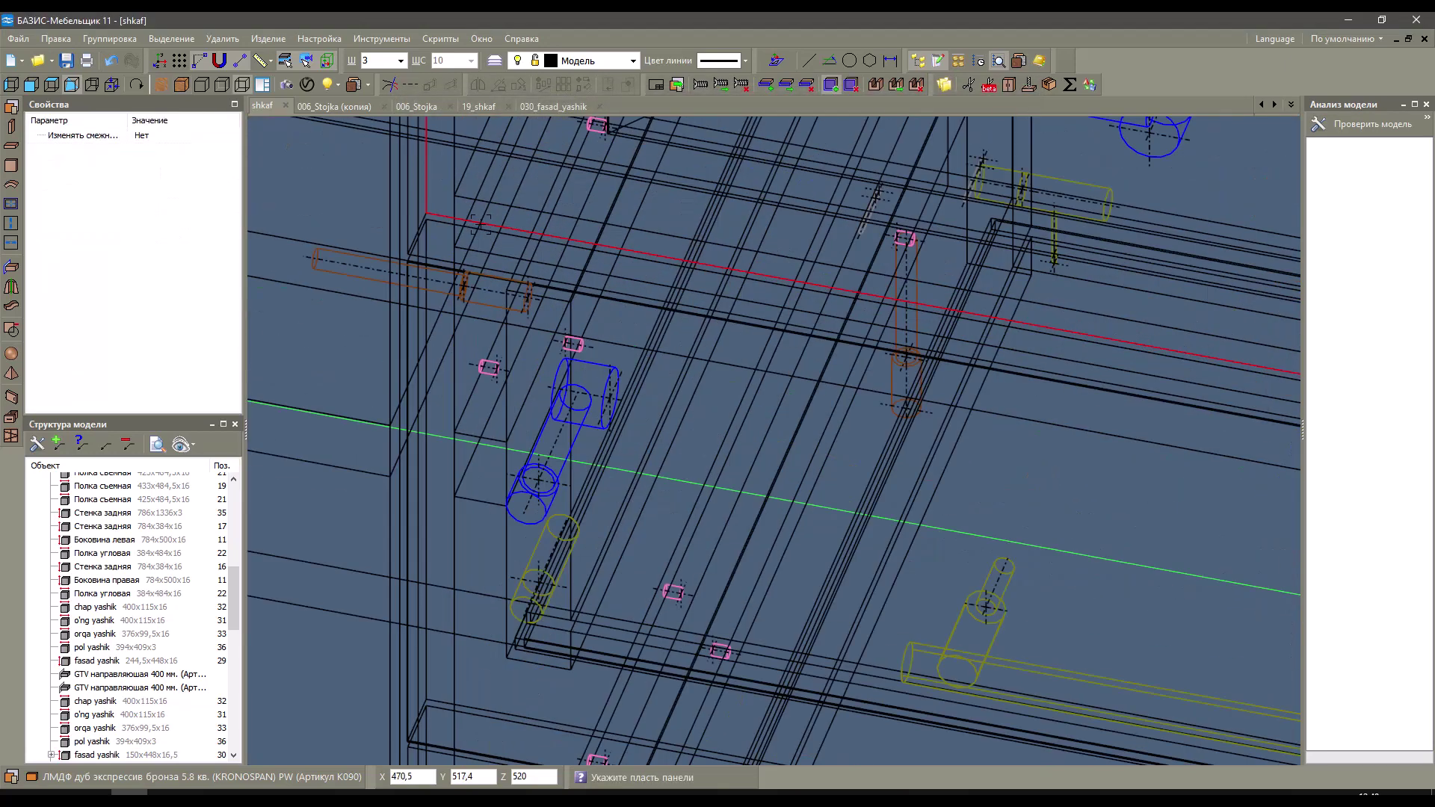
left_click(434, 225)
key("Escape")
scroll(413, 220, "up", 5)
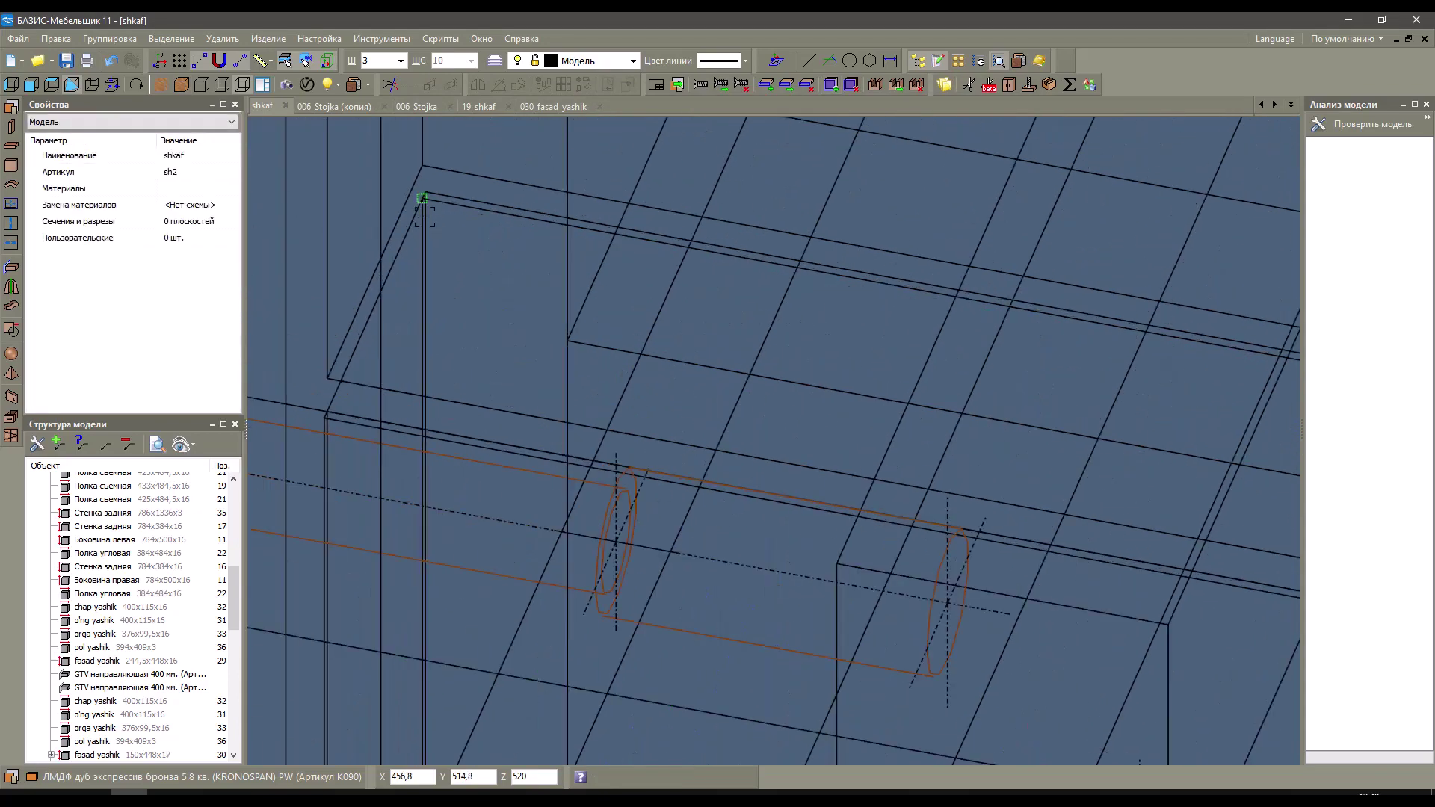
Select the drawer front panel in textured view and start creating its drawing.
left_click(425, 192)
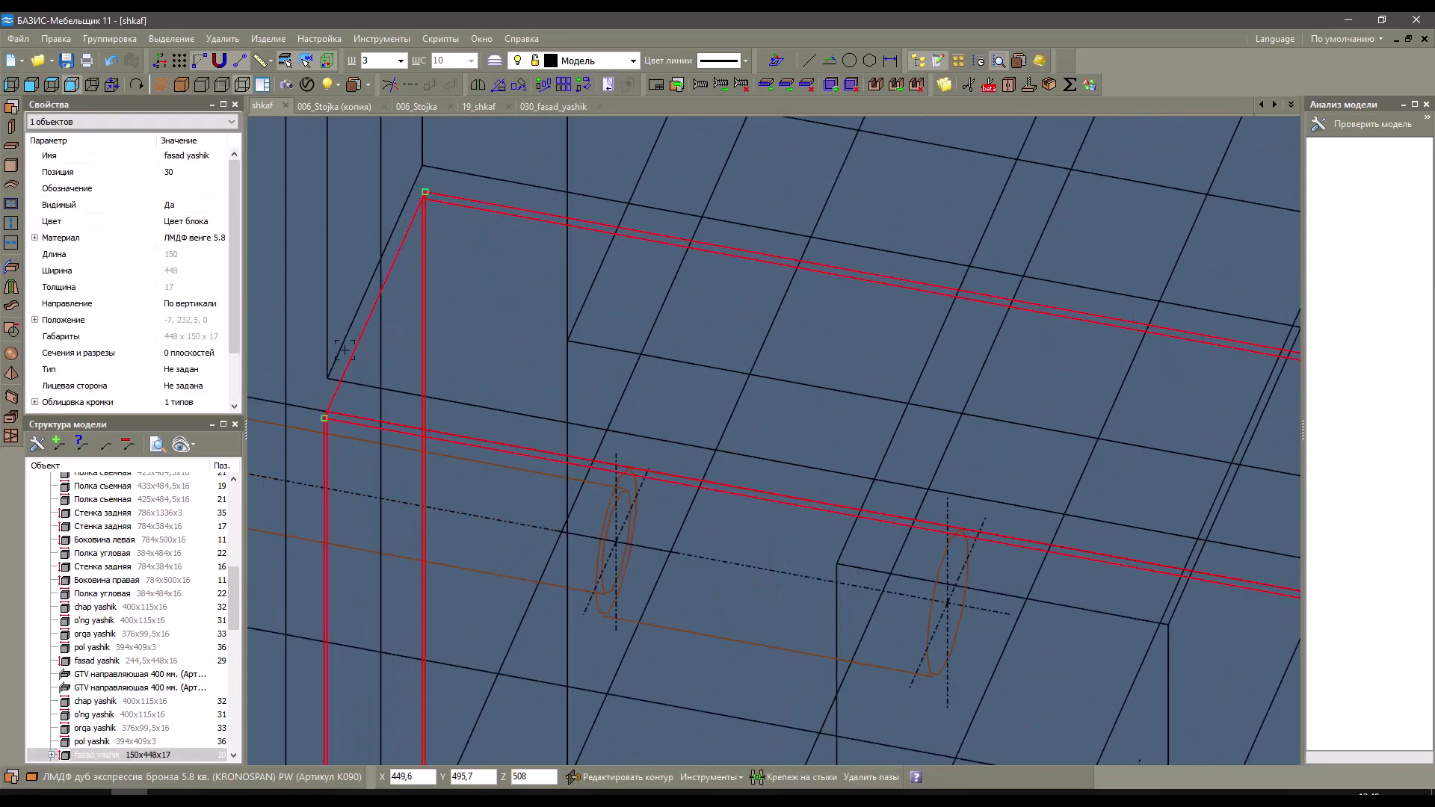
scroll(323, 404, "up", 2)
scroll(352, 368, "down", 12)
key("Escape")
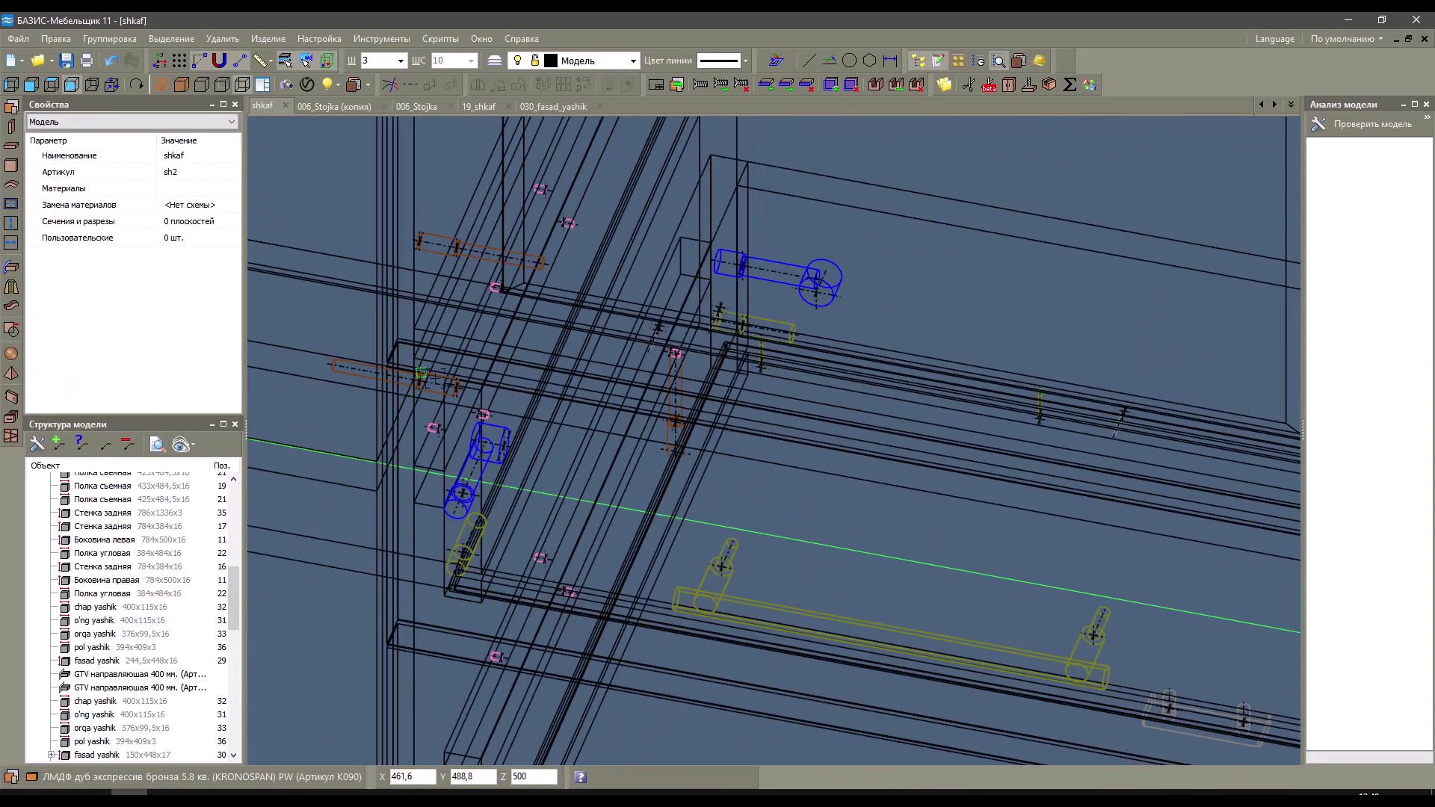
left_click(404, 370)
key("w")
left_click(661, 88)
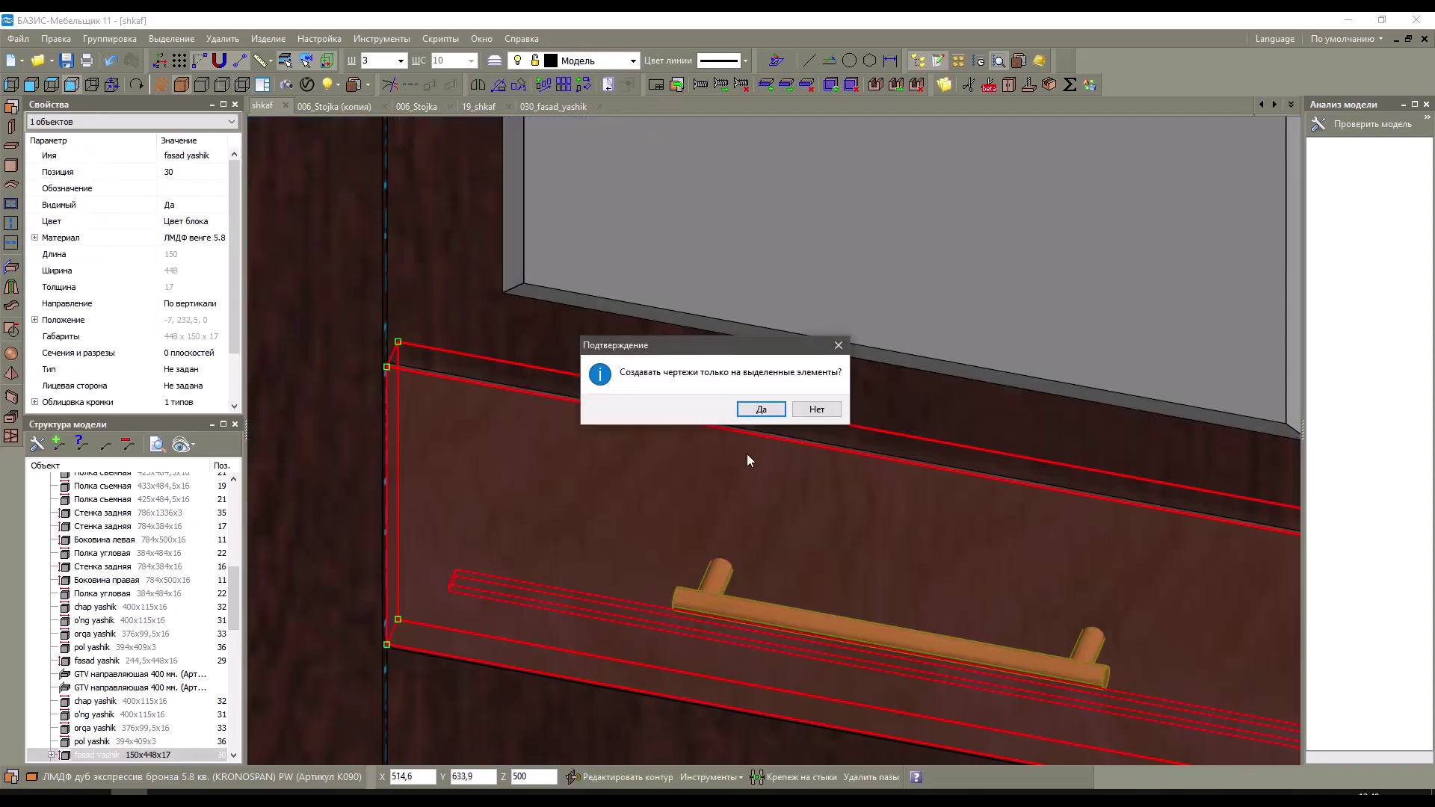
Draw only the selected panel, with dashed faced-edge lines and no edge facing order.
left_click(761, 412)
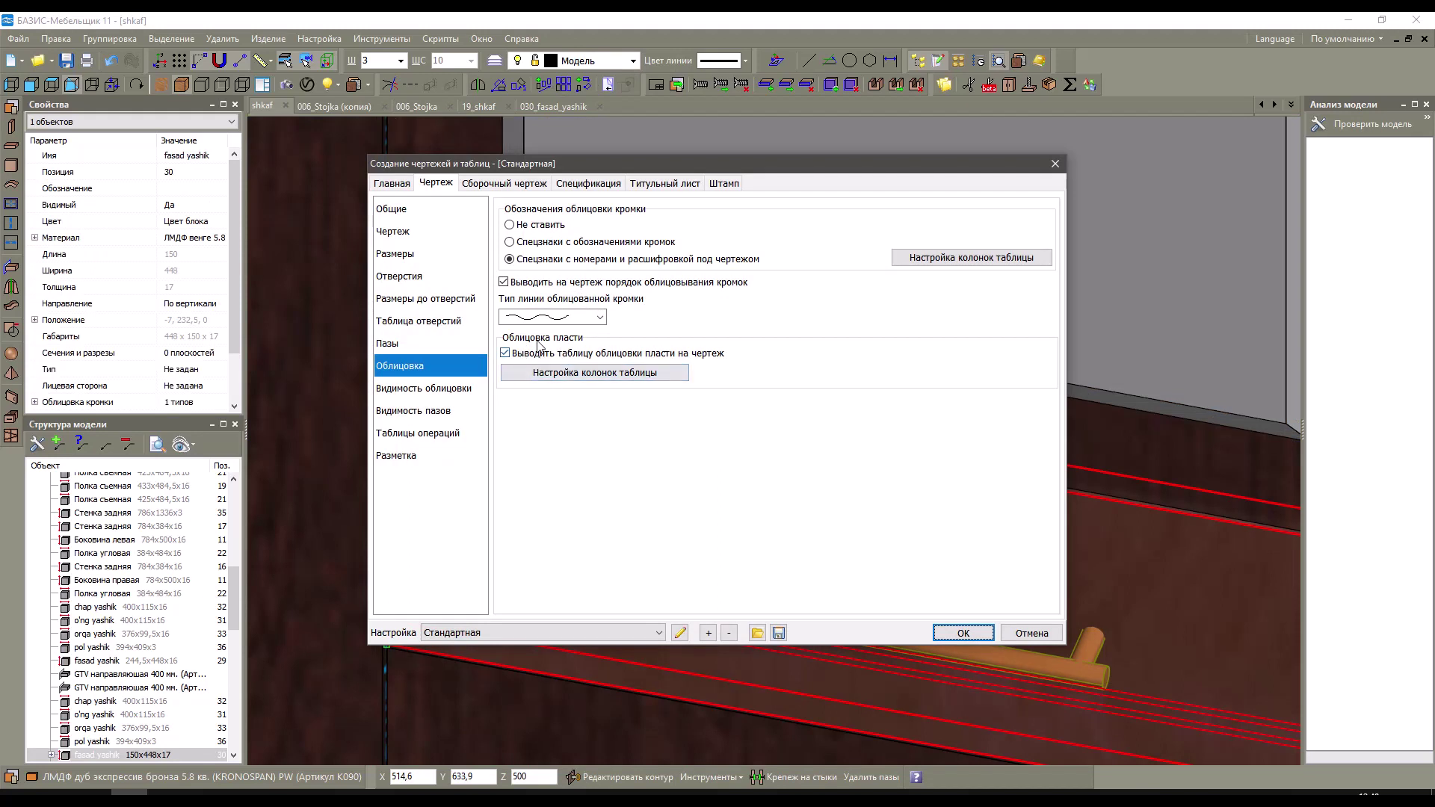
left_click(550, 317)
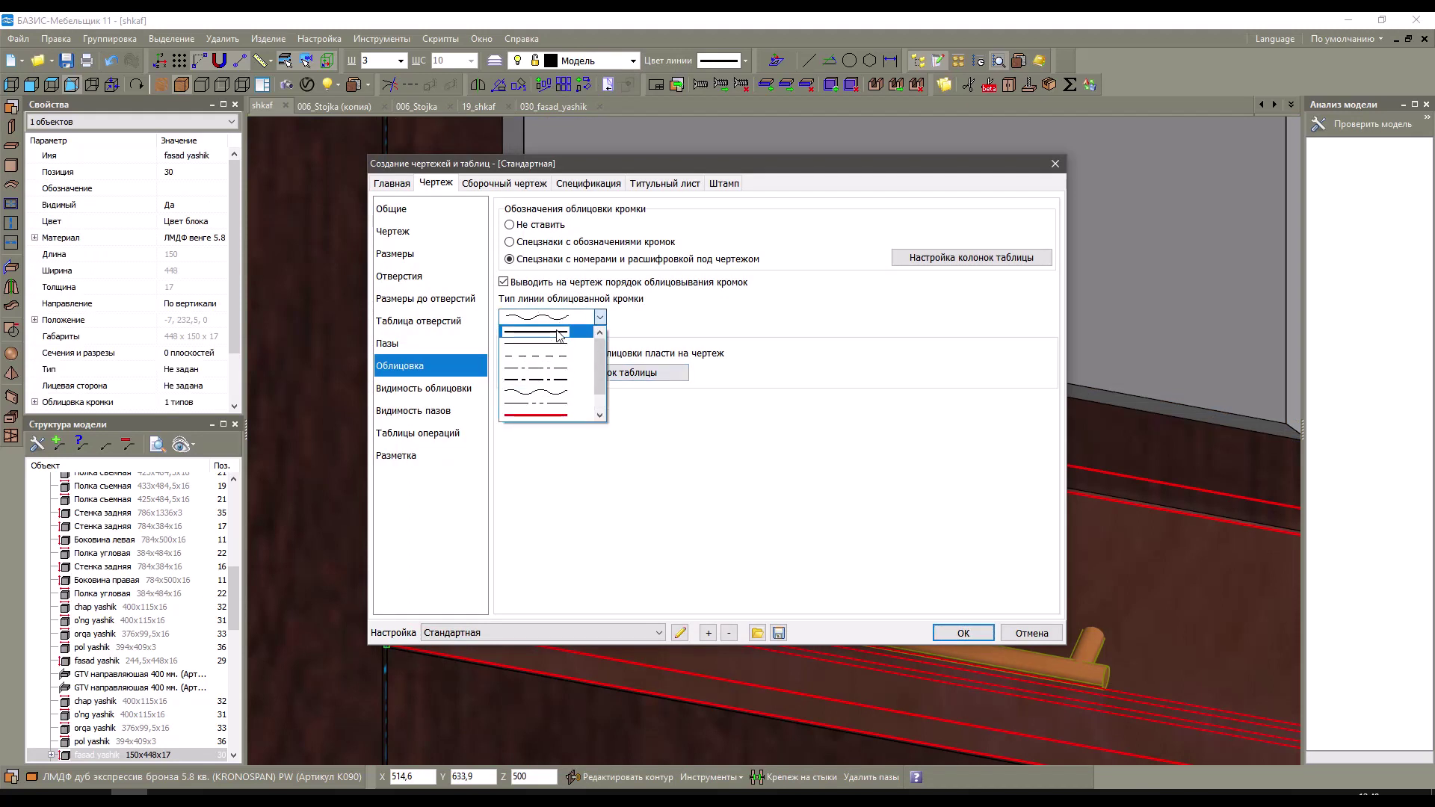
left_click(557, 357)
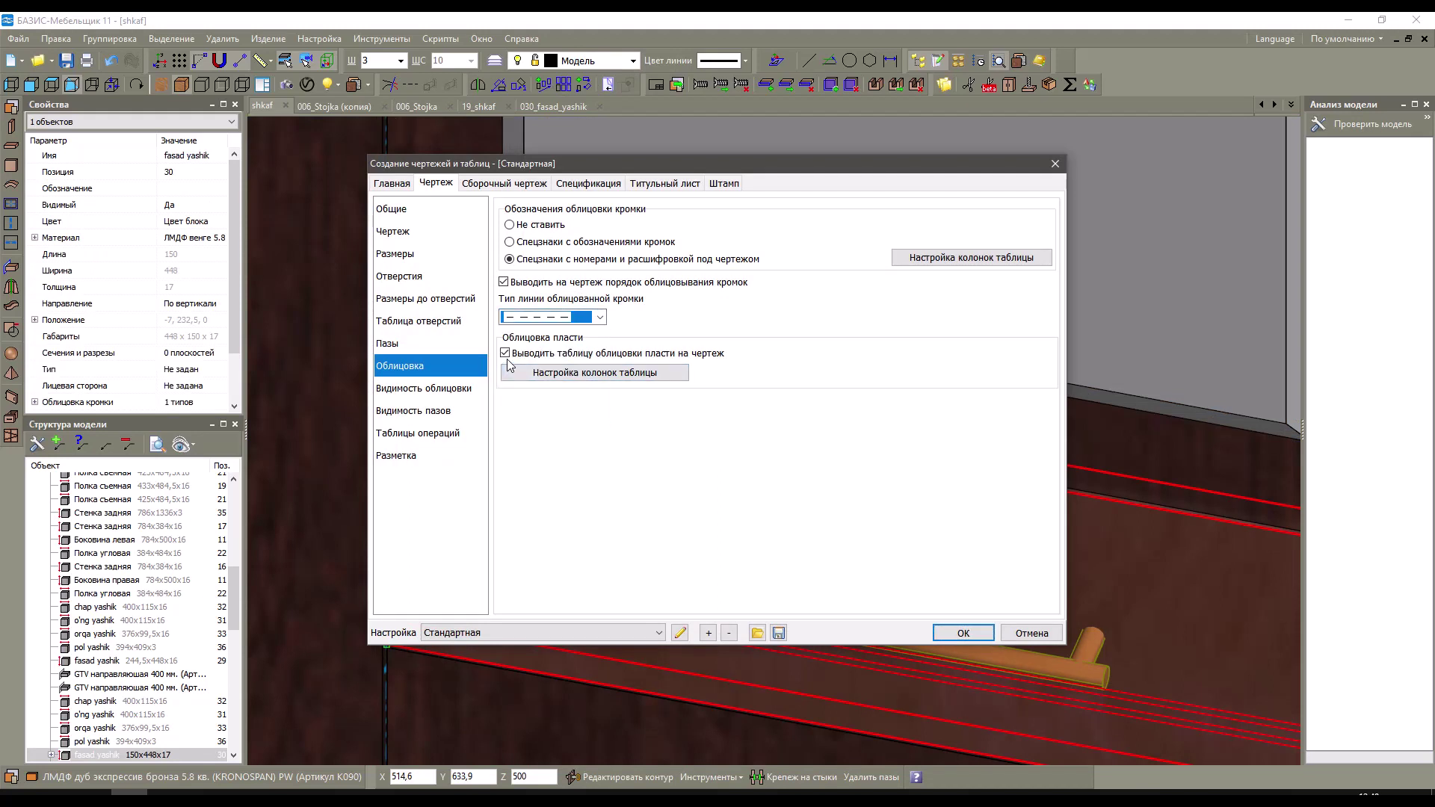
left_click(519, 284)
In the plate-facing table columns, move Poz. to the end and Qalinligi above Artikul.
left_click(598, 374)
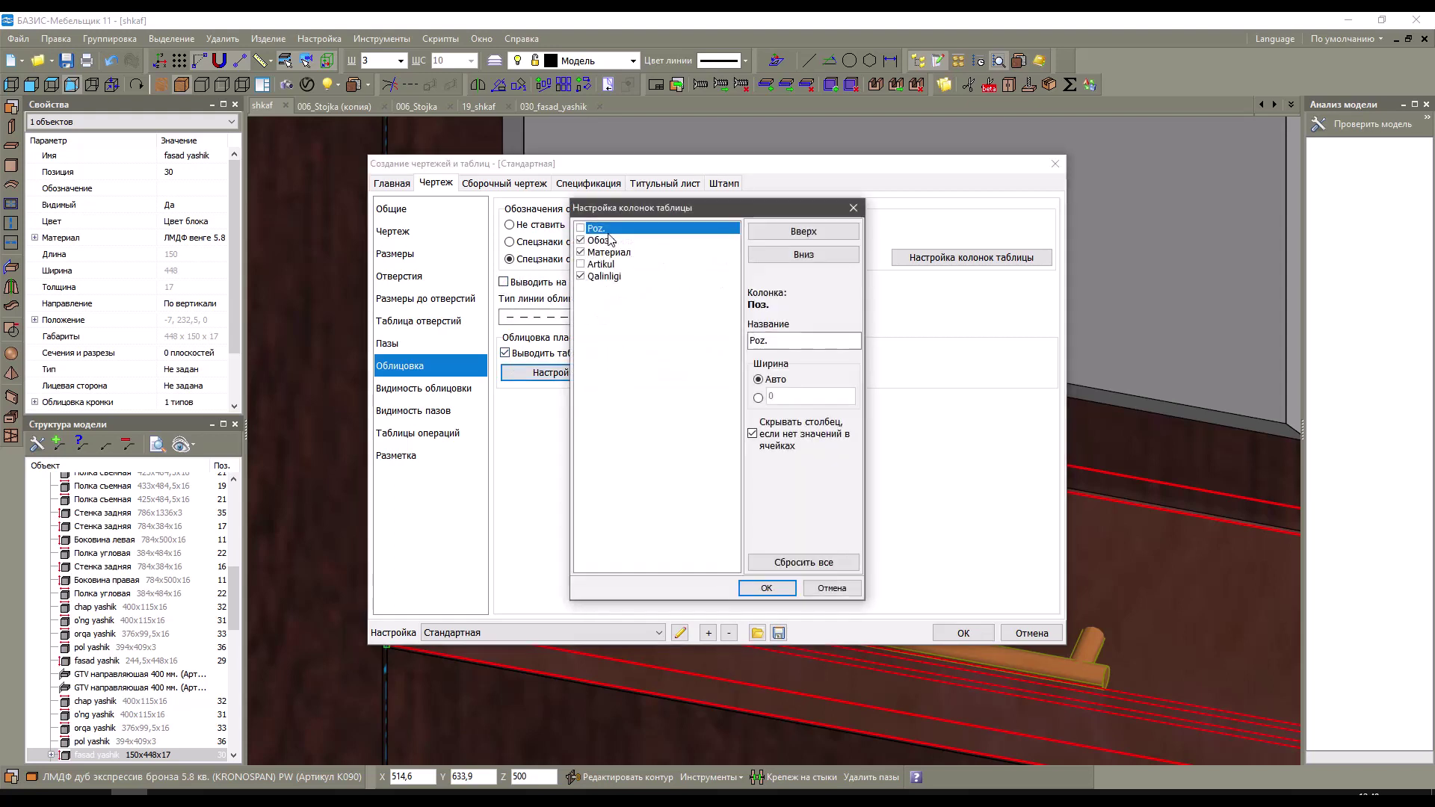
left_click(811, 255)
left_click(812, 255)
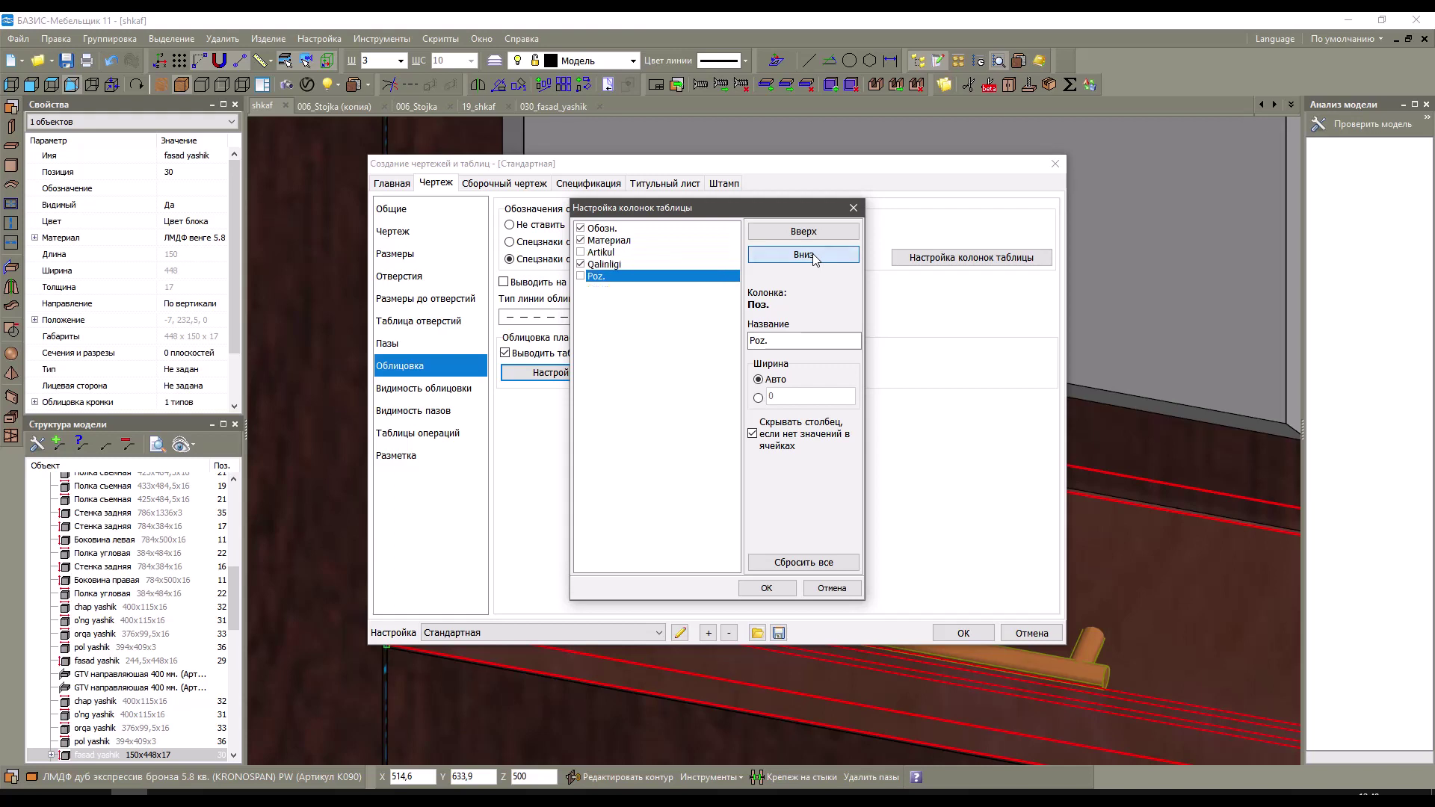
left_click(611, 264)
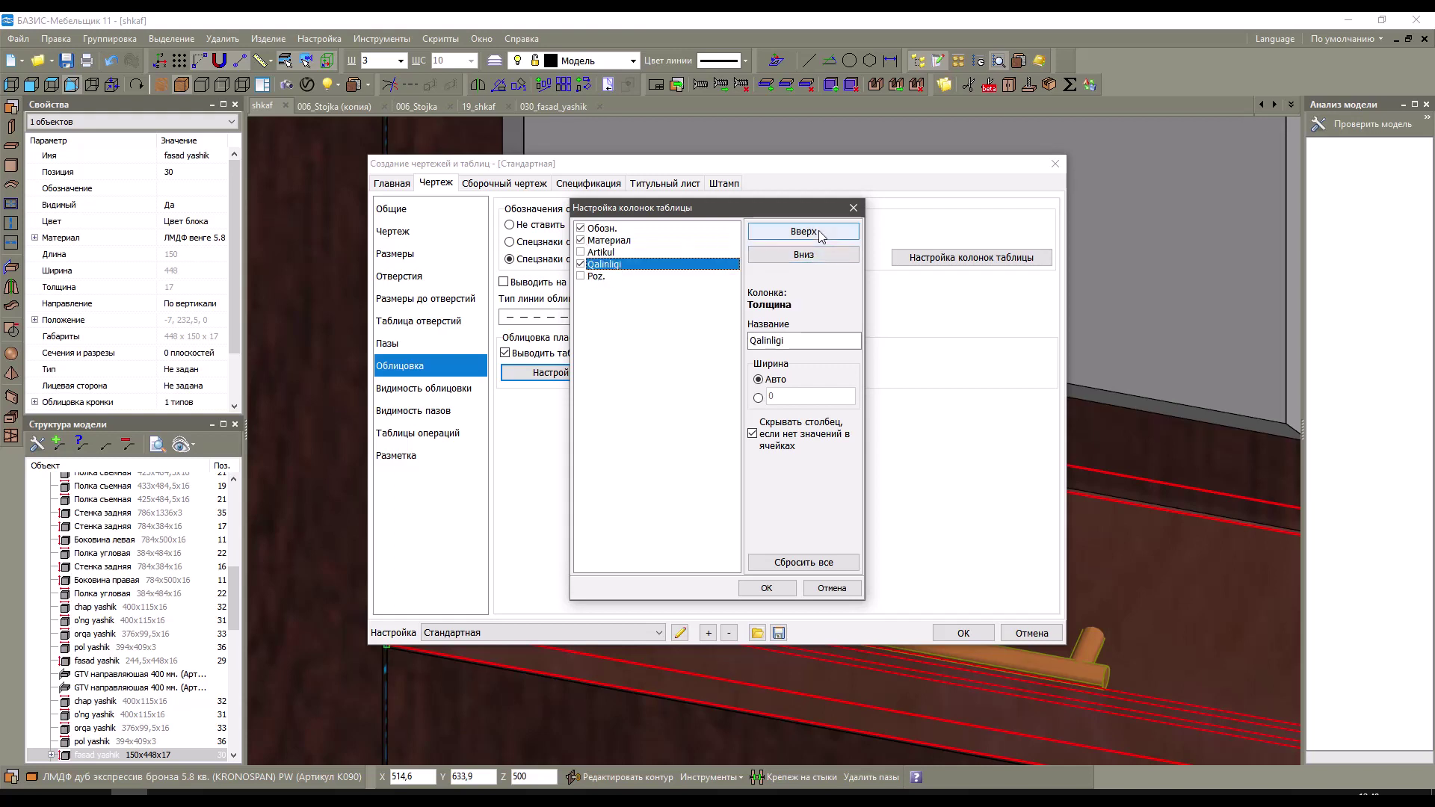
left_click(793, 231)
left_click(607, 228)
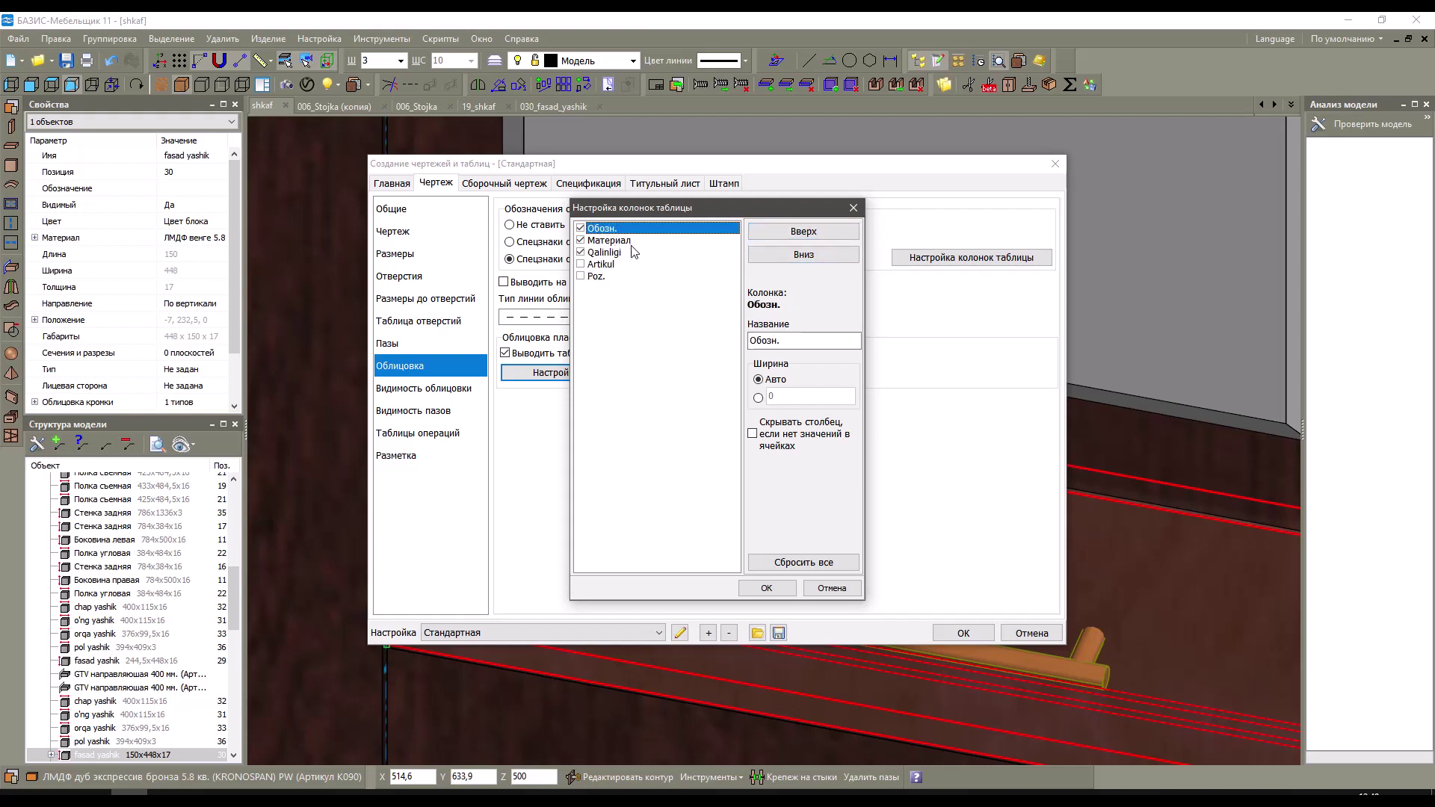
left_click(625, 241)
left_click(615, 265)
left_click(611, 277)
left_click(612, 265)
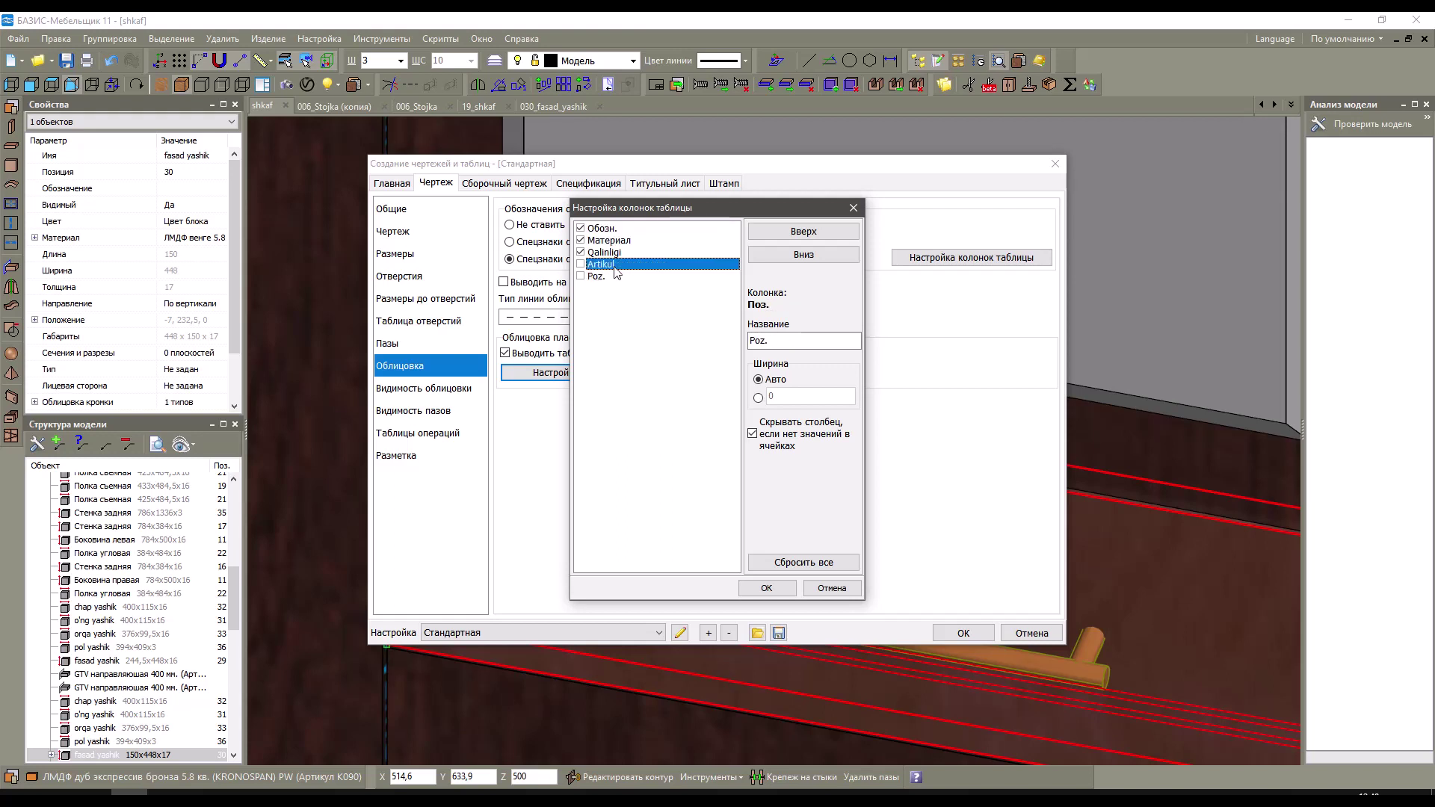
left_click(616, 253)
left_click(624, 240)
Rename the Обозн. column to Nomi and accept both settings dialogs.
left_click(617, 229)
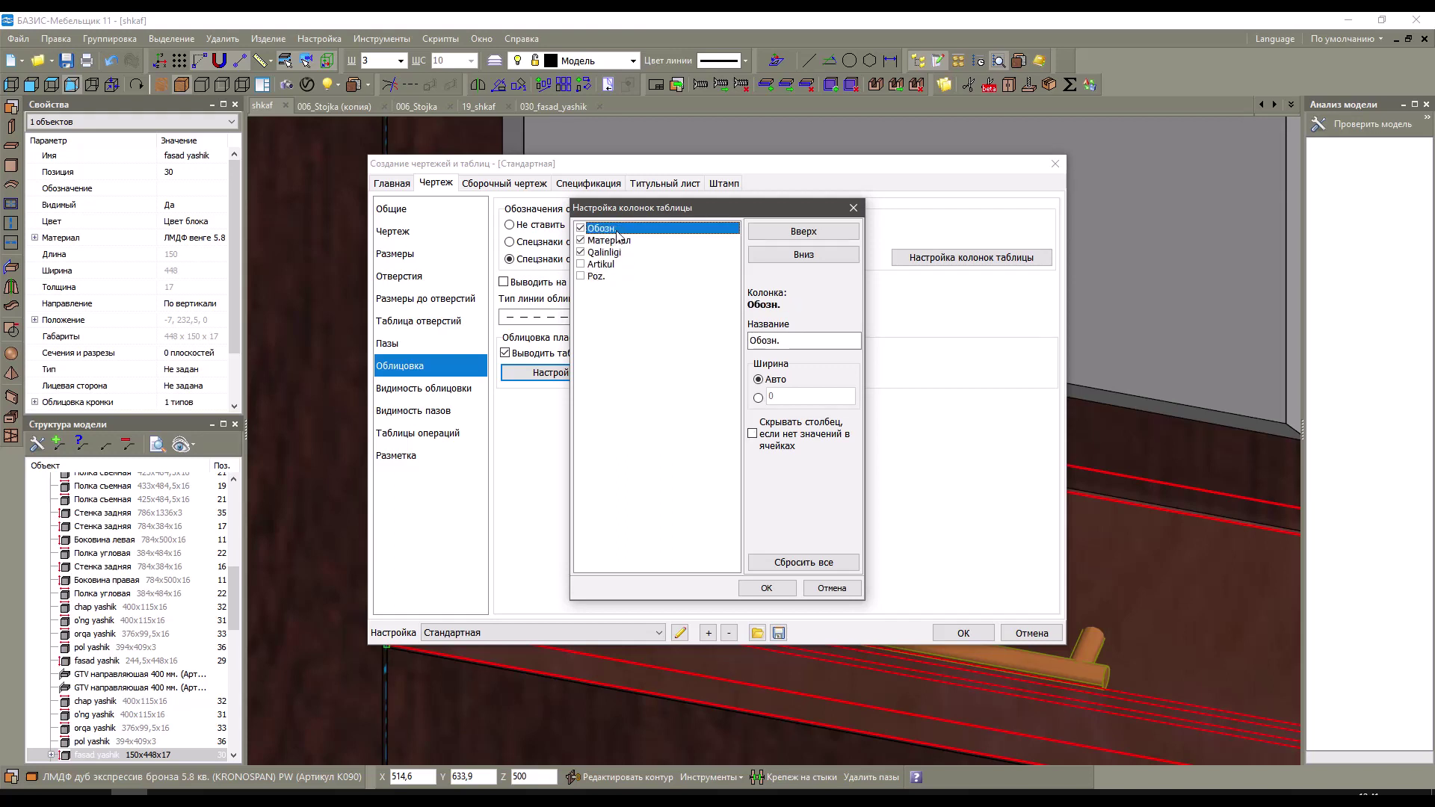
double_click(767, 340)
type("Nomi")
left_click(609, 241)
left_click(606, 253)
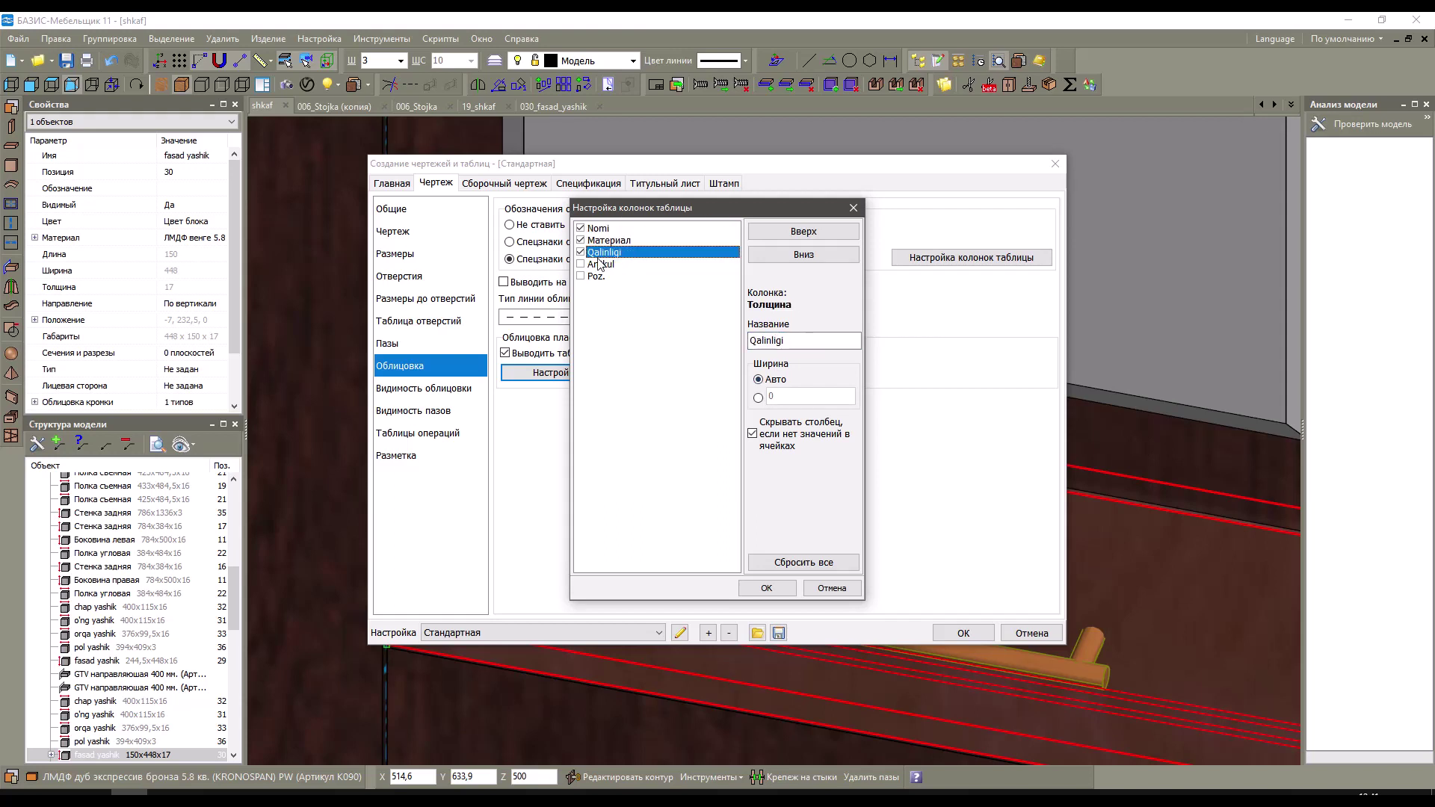
left_click(599, 264)
left_click(597, 276)
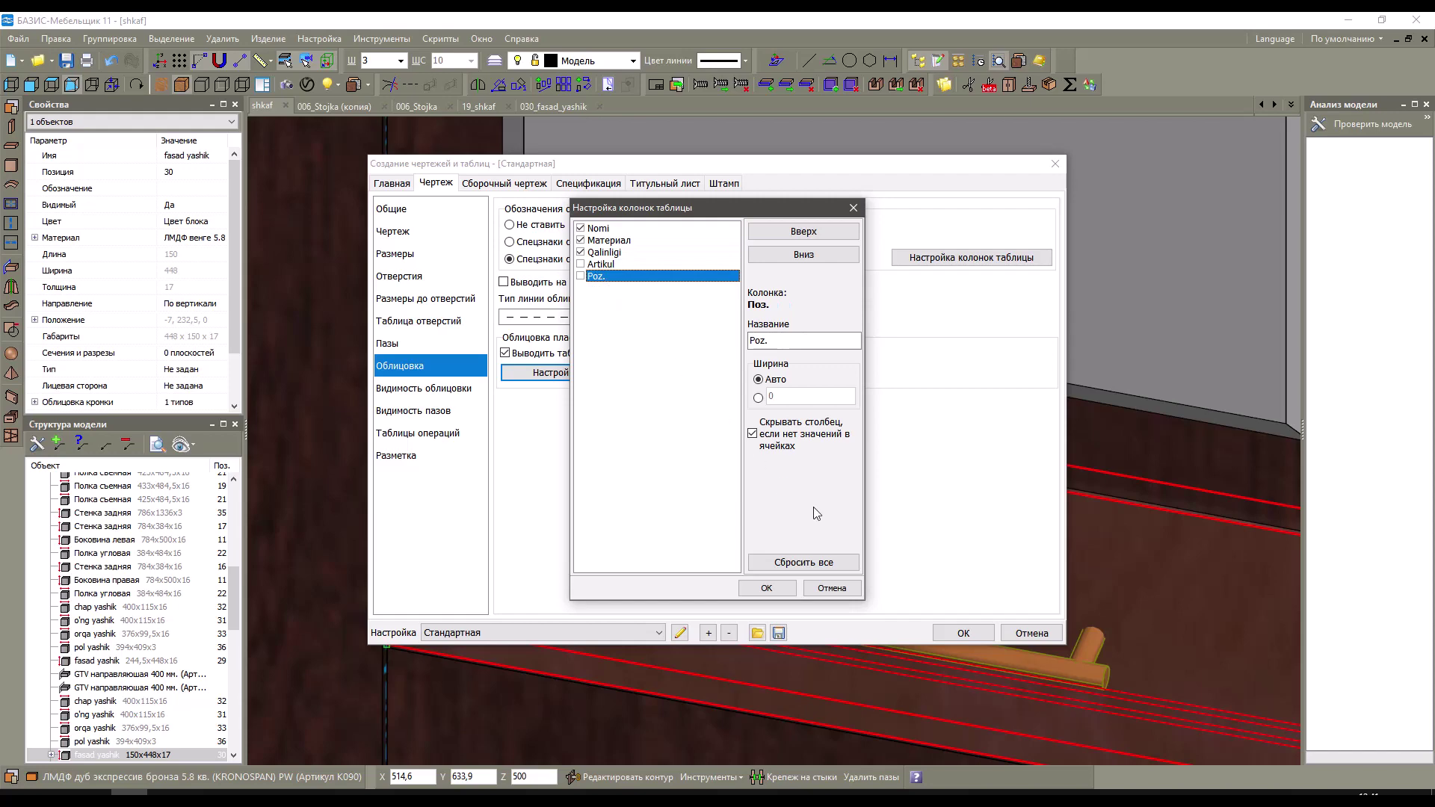
left_click(767, 588)
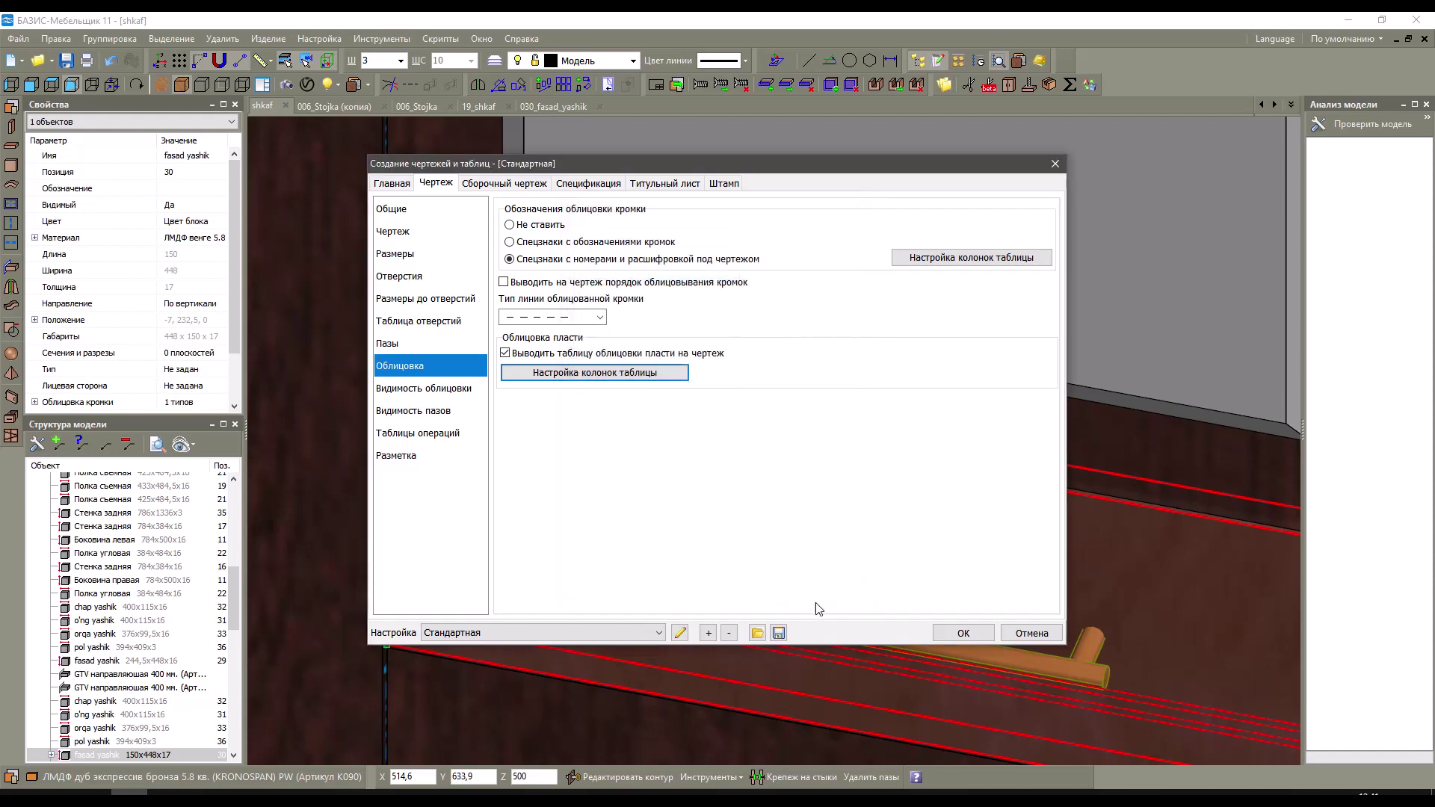
left_click(962, 633)
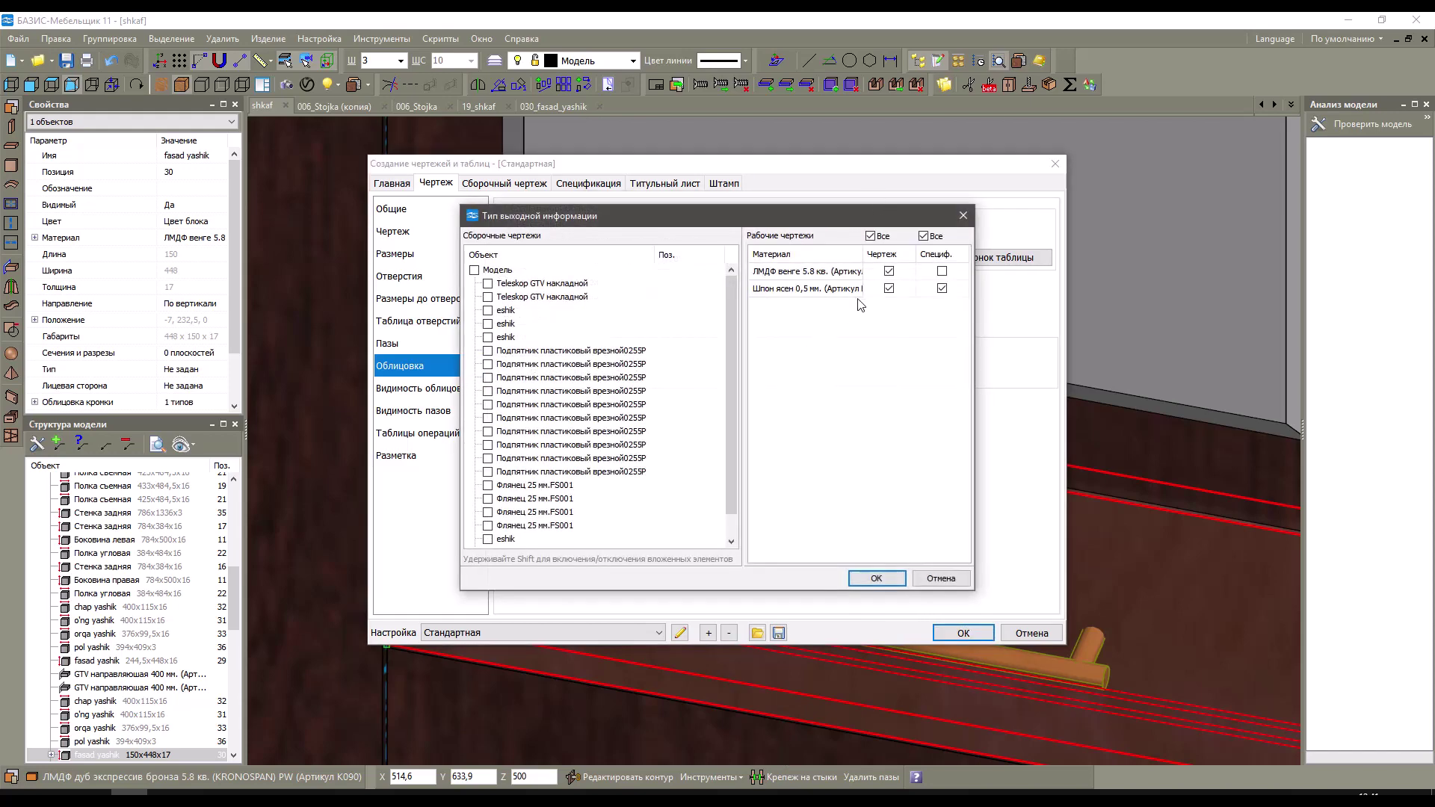
Exclude Шпон ясен from the specification, replace the fasad yashik drawing, and return to shkaf.
left_click(941, 288)
left_click(855, 576)
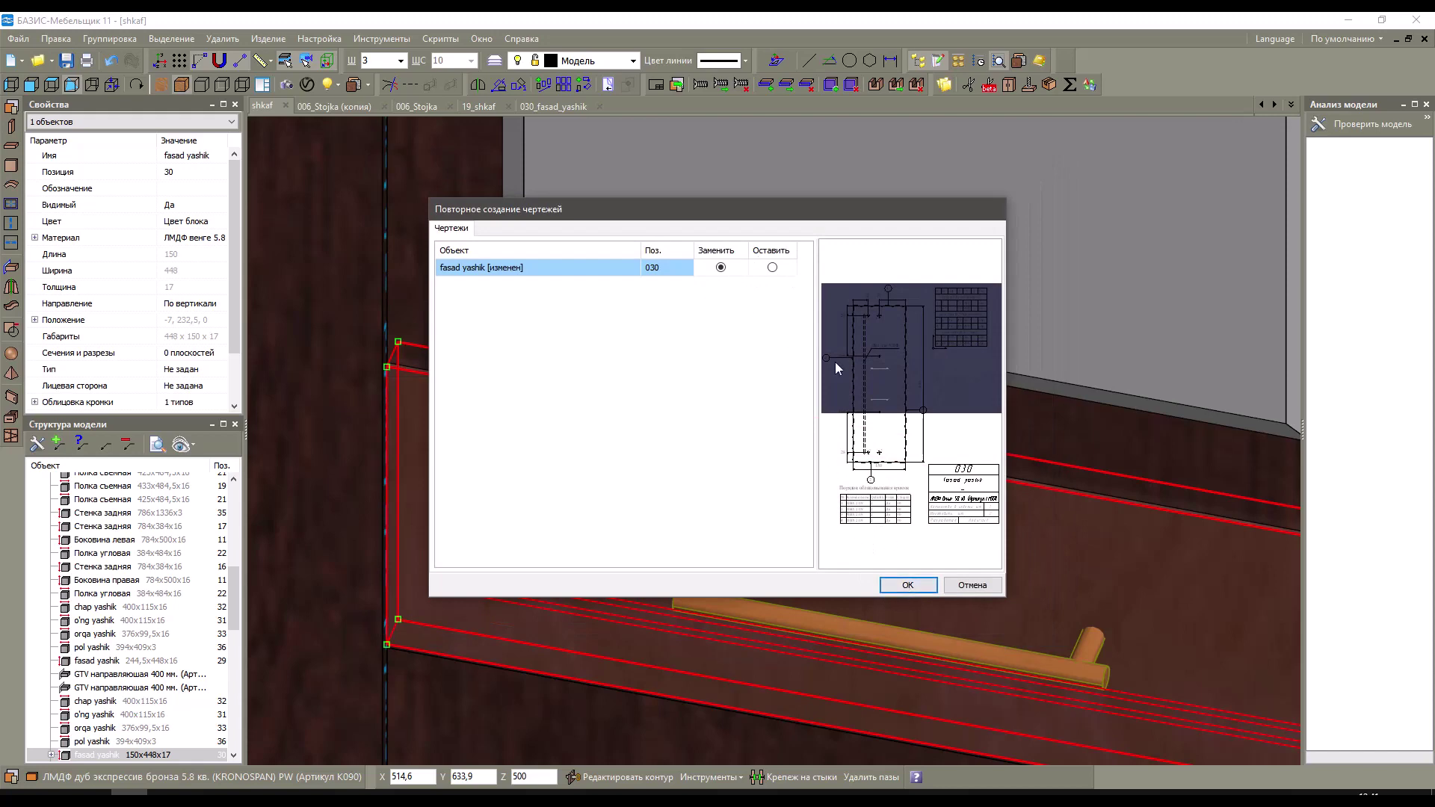
left_click(908, 583)
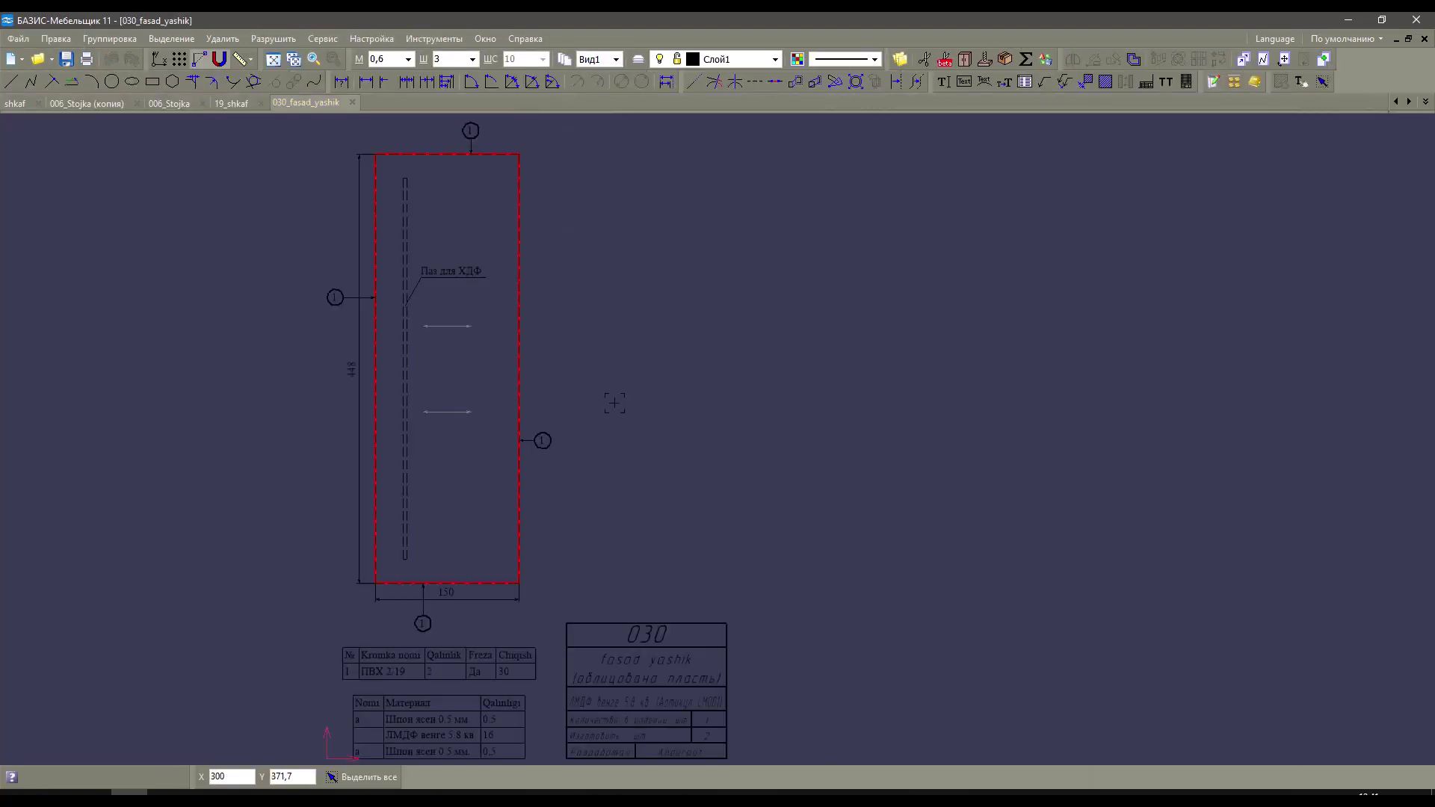
mouse_move(729, 310)
middle_mouse_down()
mouse_move(765, 326)
mouse_move(809, 397)
middle_mouse_up()
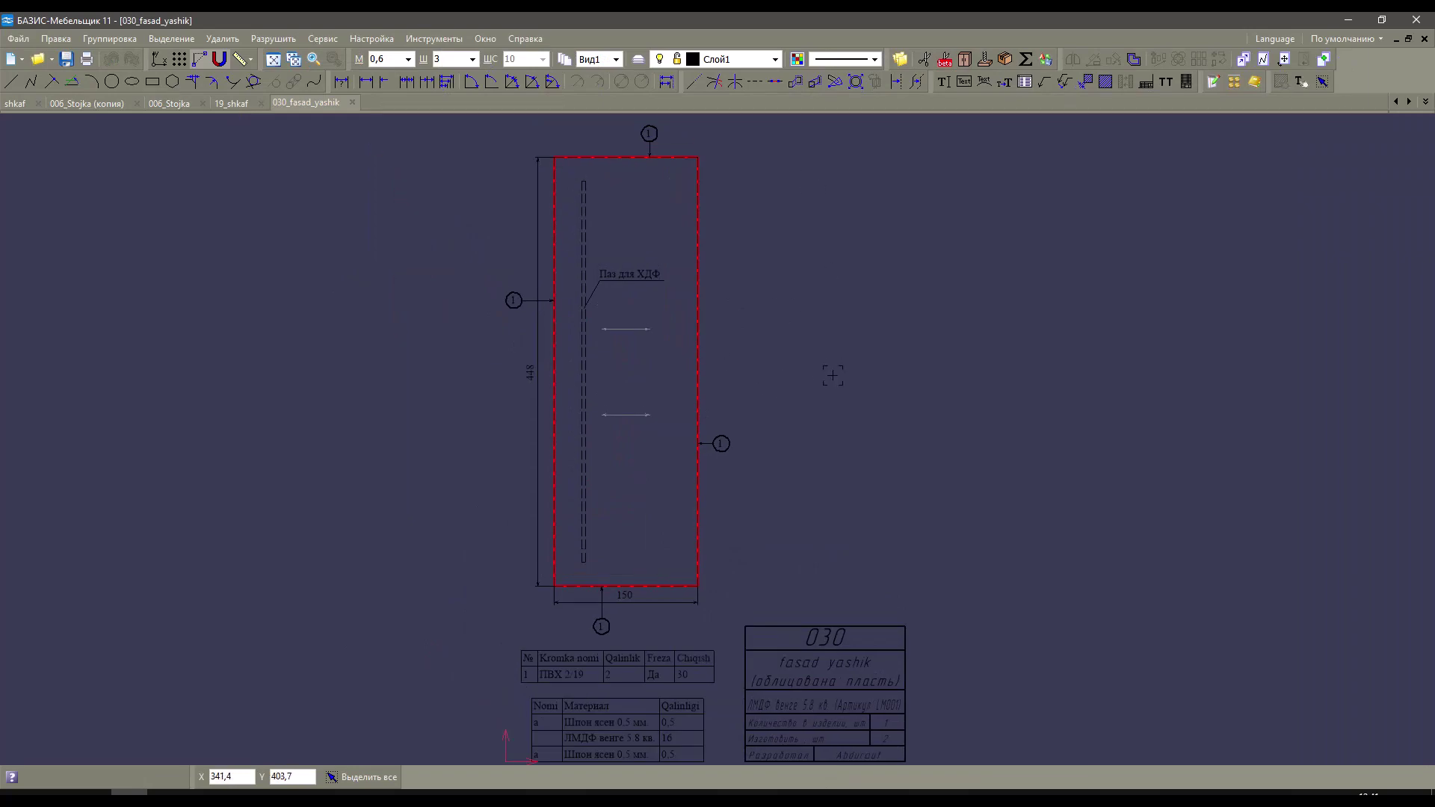
left_click(15, 103)
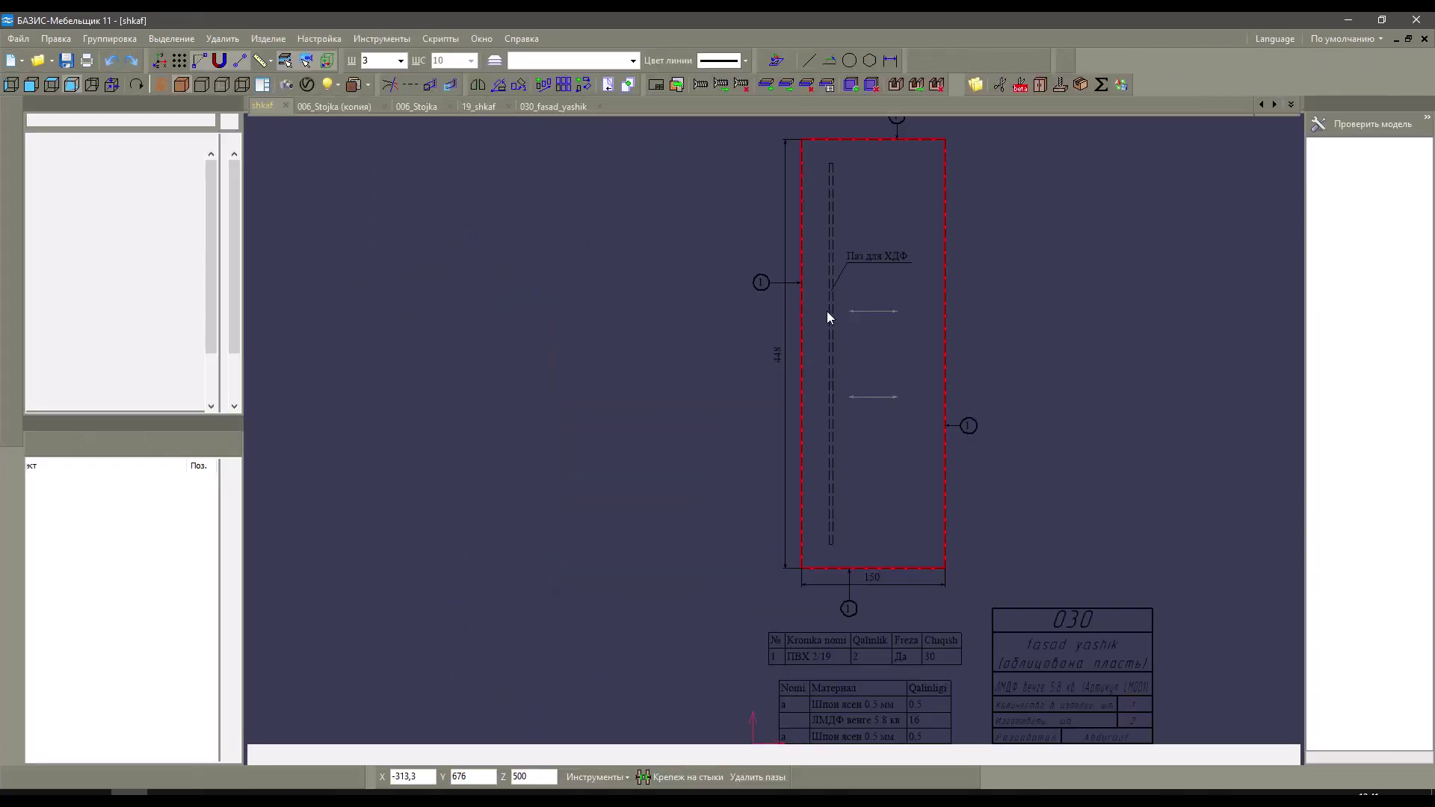
key("w")
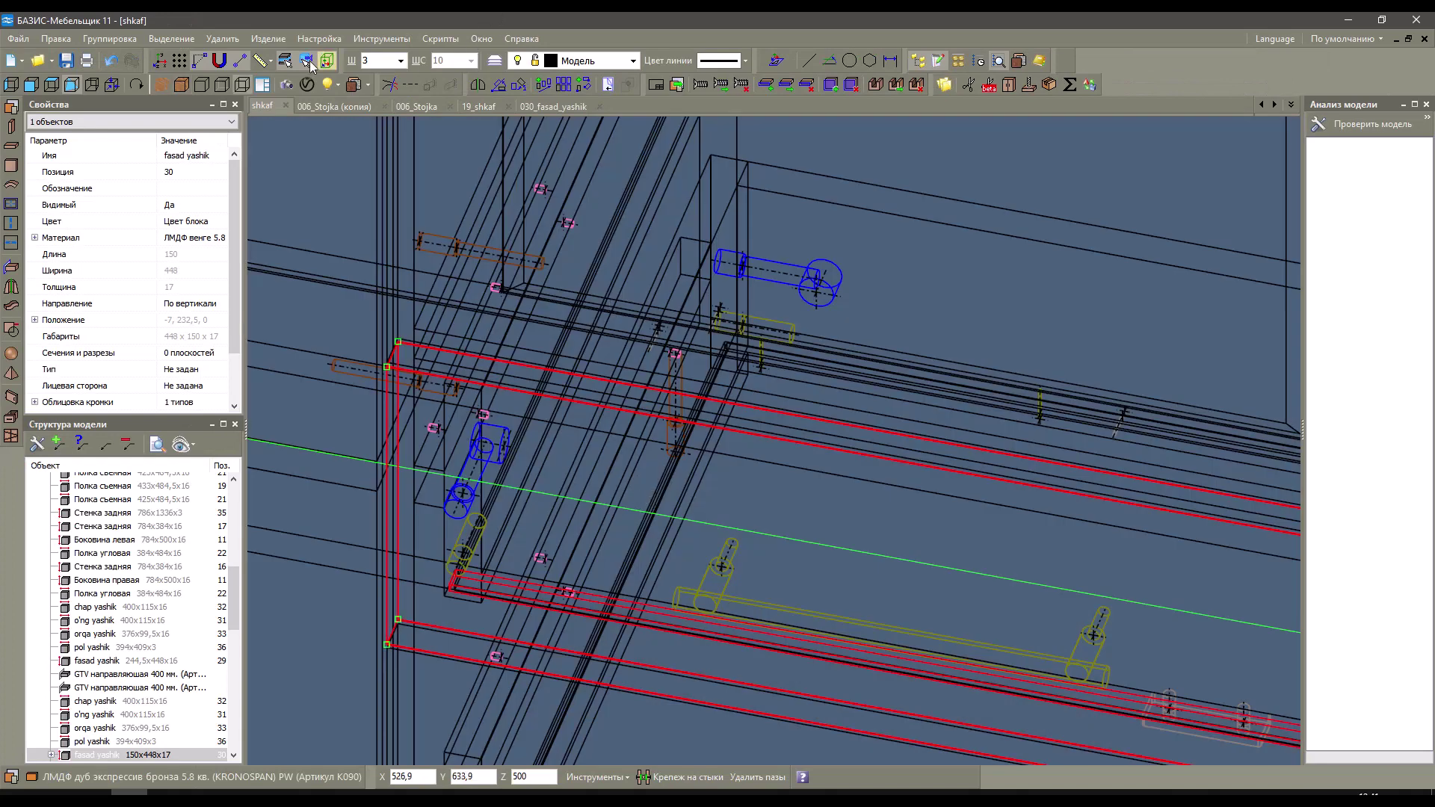
Zoom in on the drawer front, select its handle, and widen the Анализ модели pane.
key("w")
middle_click_drag(673, 481, 605, 388)
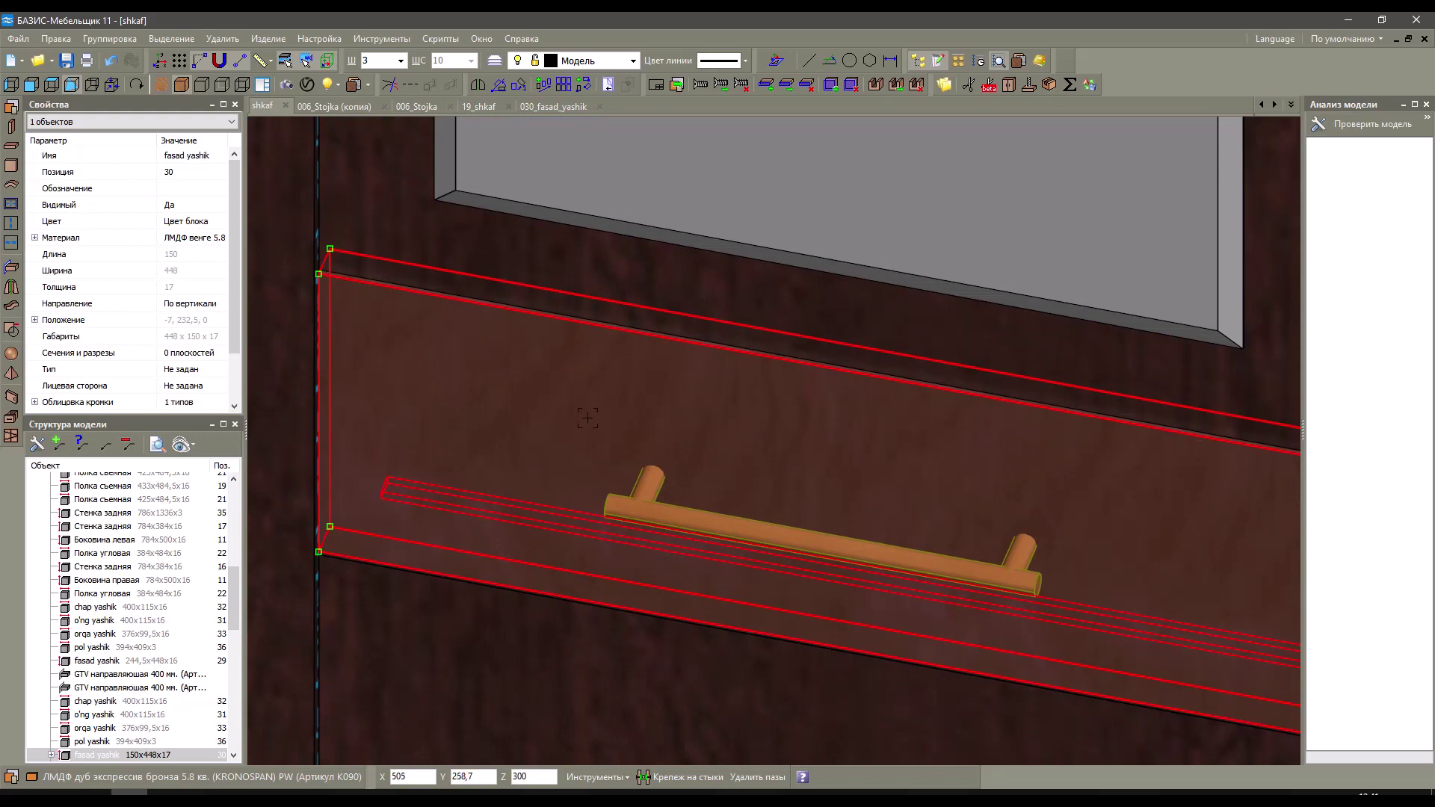
scroll(308, 275, "up", 4)
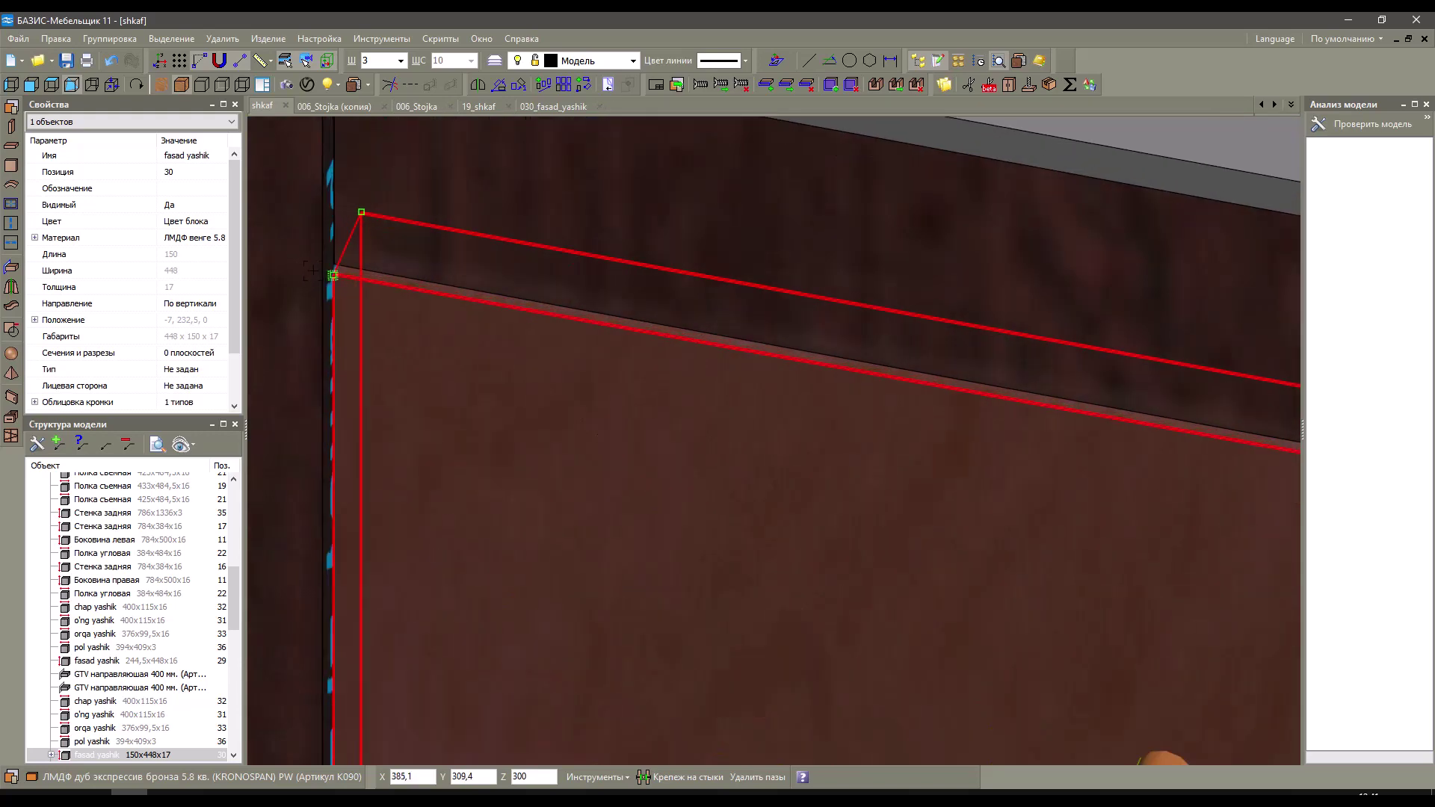
scroll(388, 294, "down", 4)
scroll(385, 295, "up", 4)
scroll(390, 289, "down", 4)
scroll(566, 450, "up", 3)
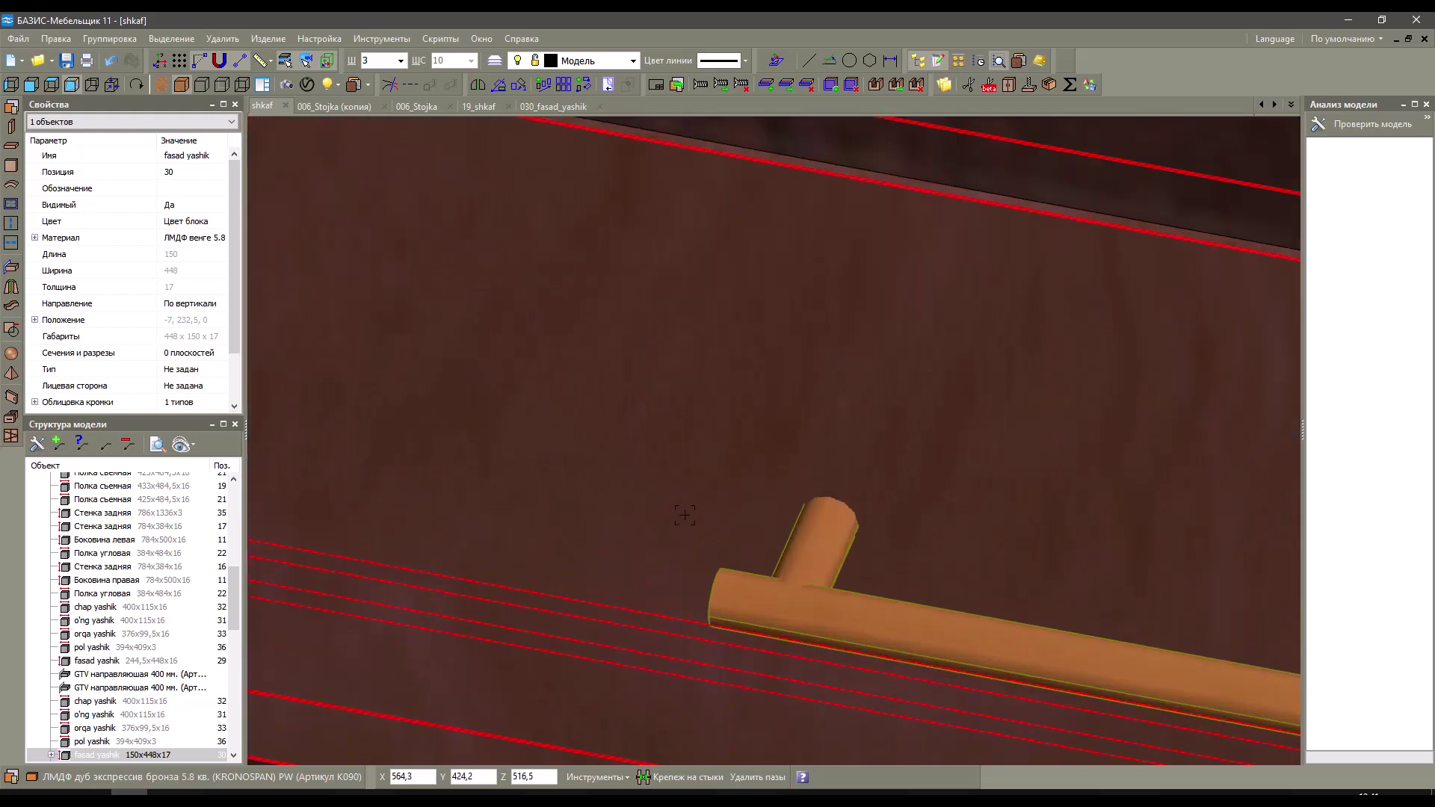
scroll(837, 519, "up", 2)
scroll(837, 523, "up", 2)
left_click(837, 524)
scroll(837, 524, "down", 2)
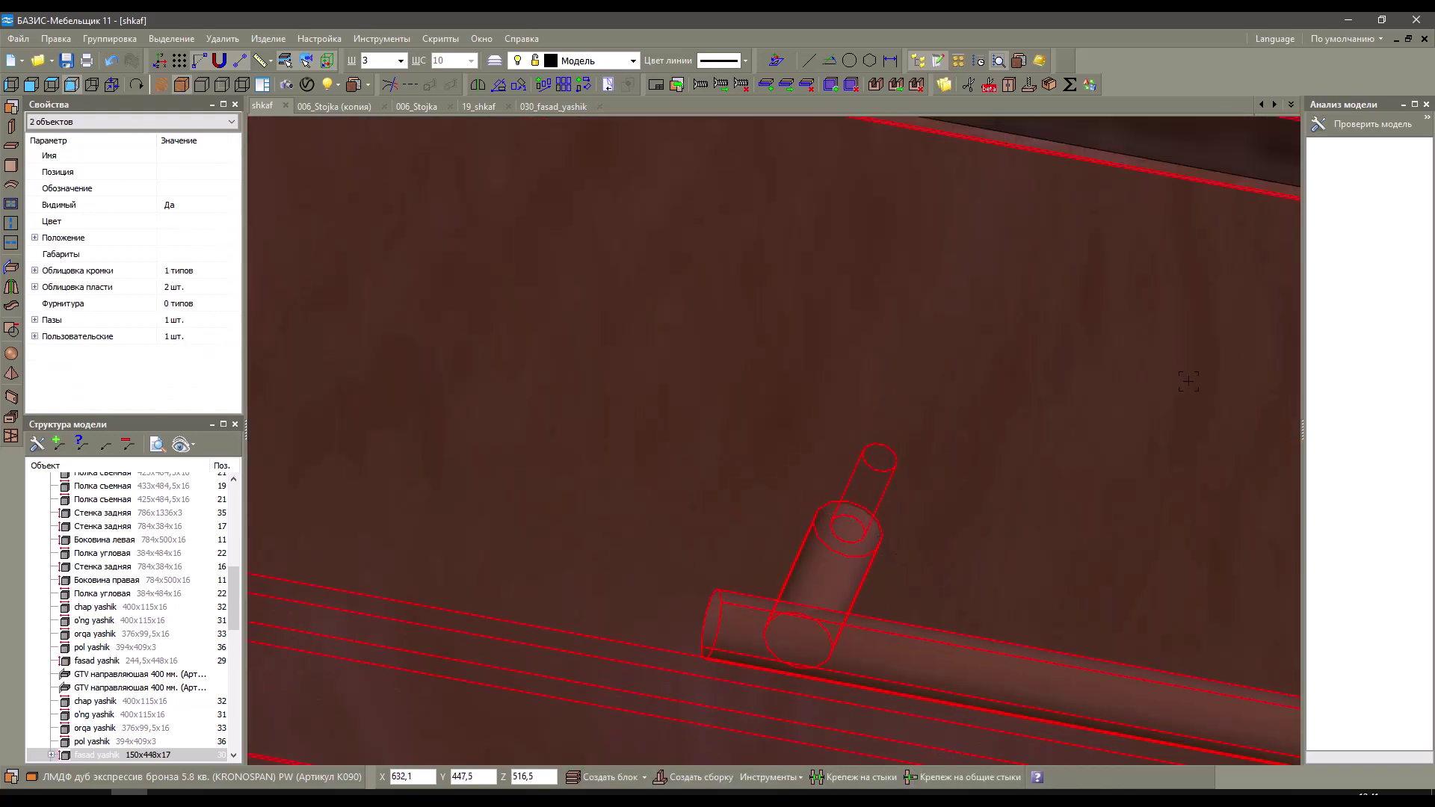
left_click_drag(1302, 166, 1241, 170)
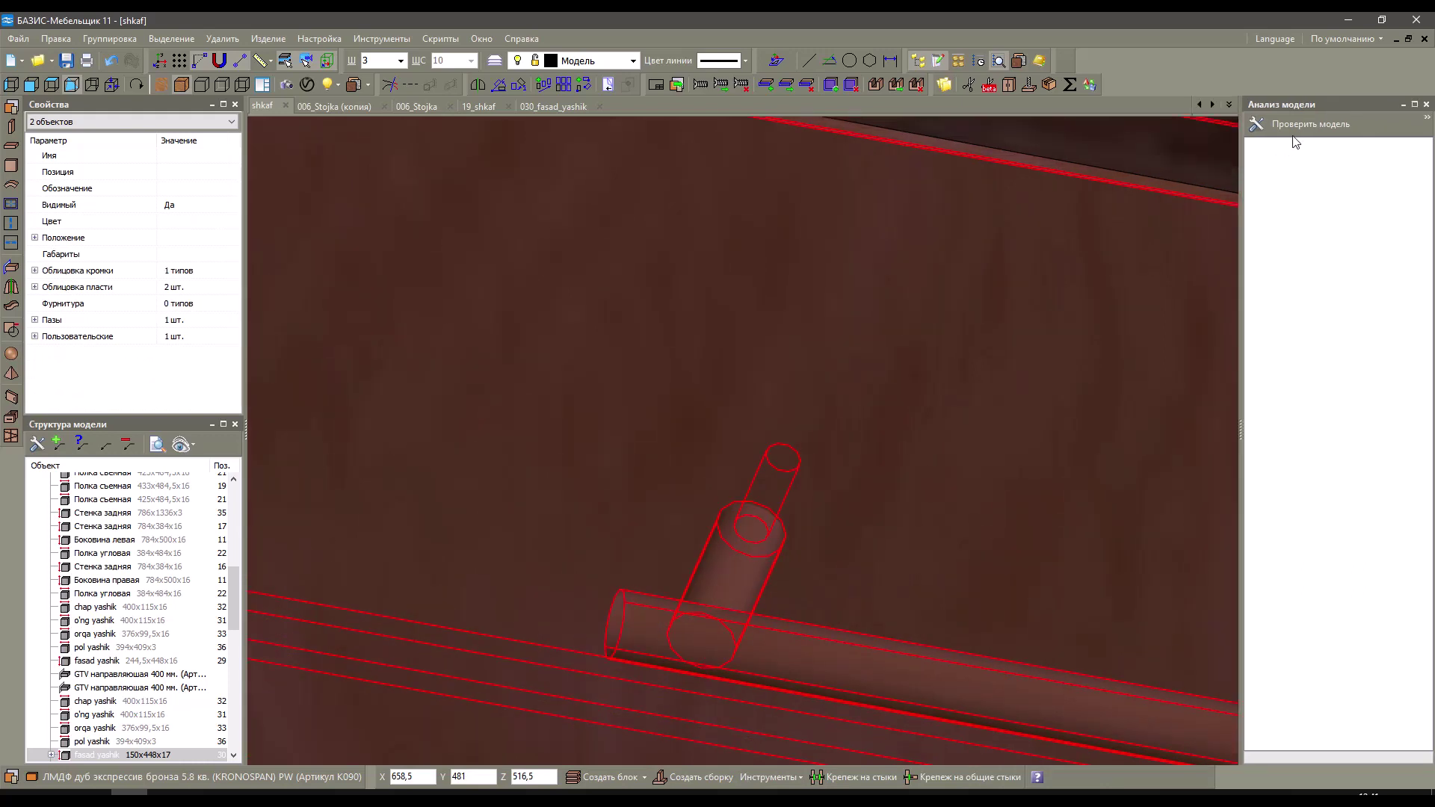
Run the model check and inspect the hardware intersection findings.
left_click(1301, 127)
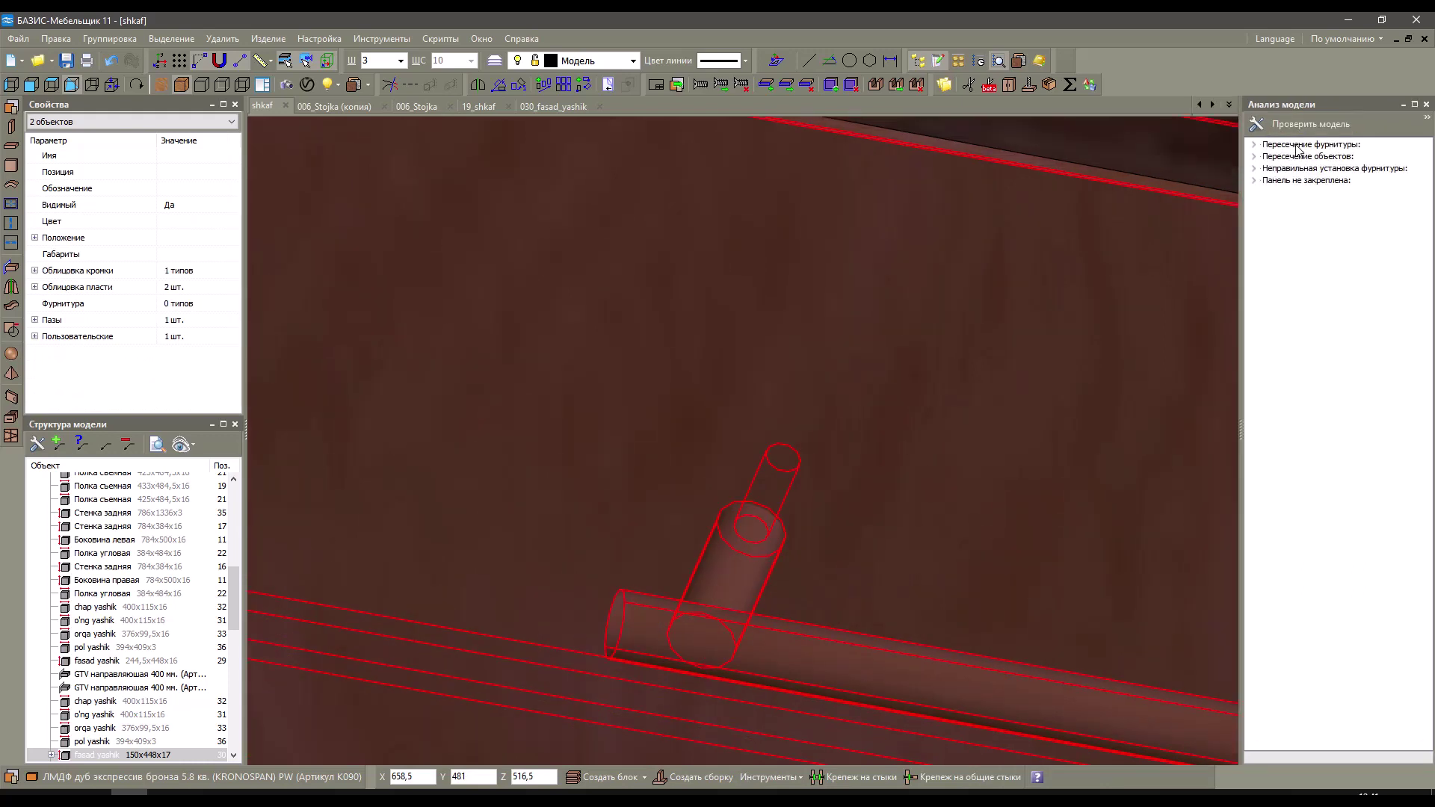
left_click(1255, 146)
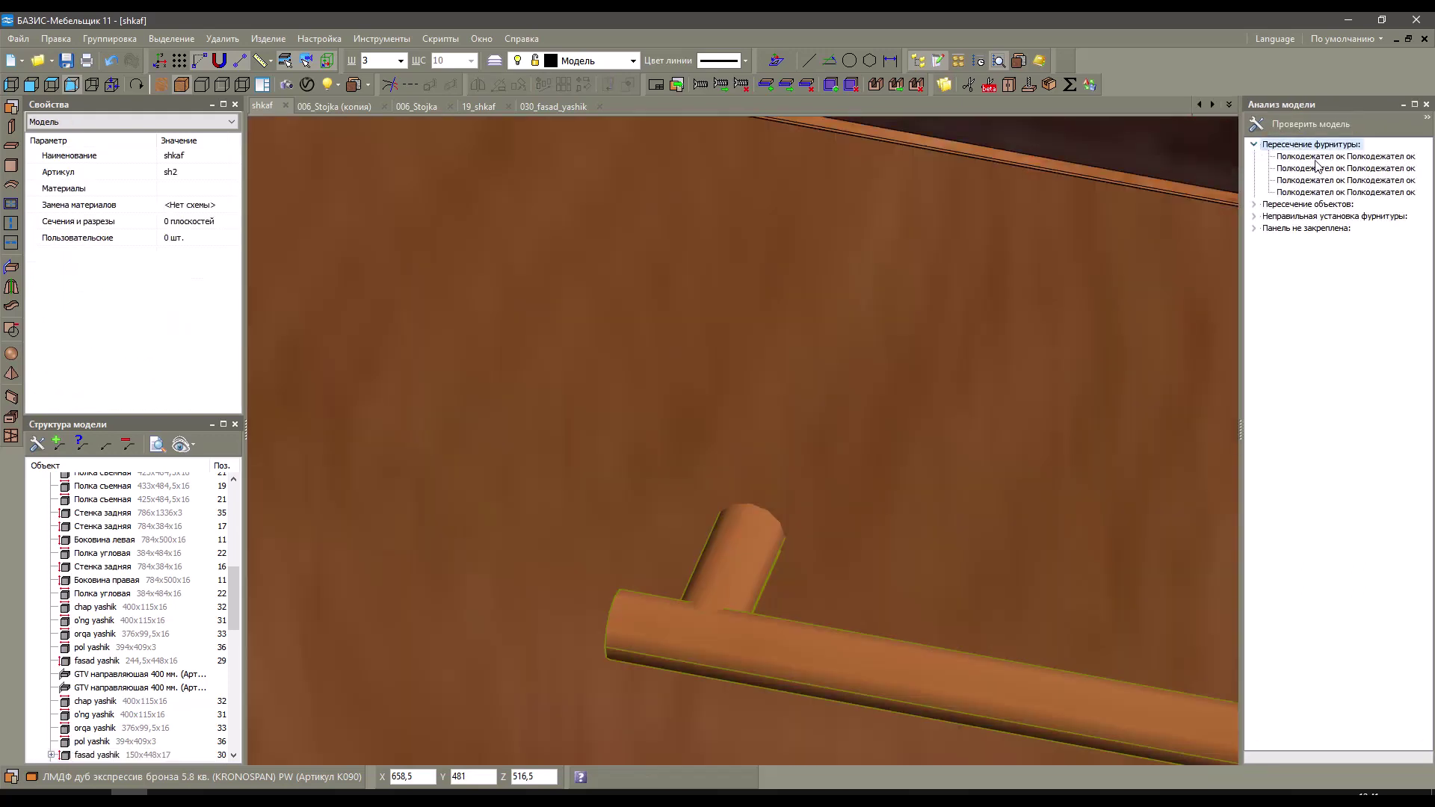
left_click(1314, 160)
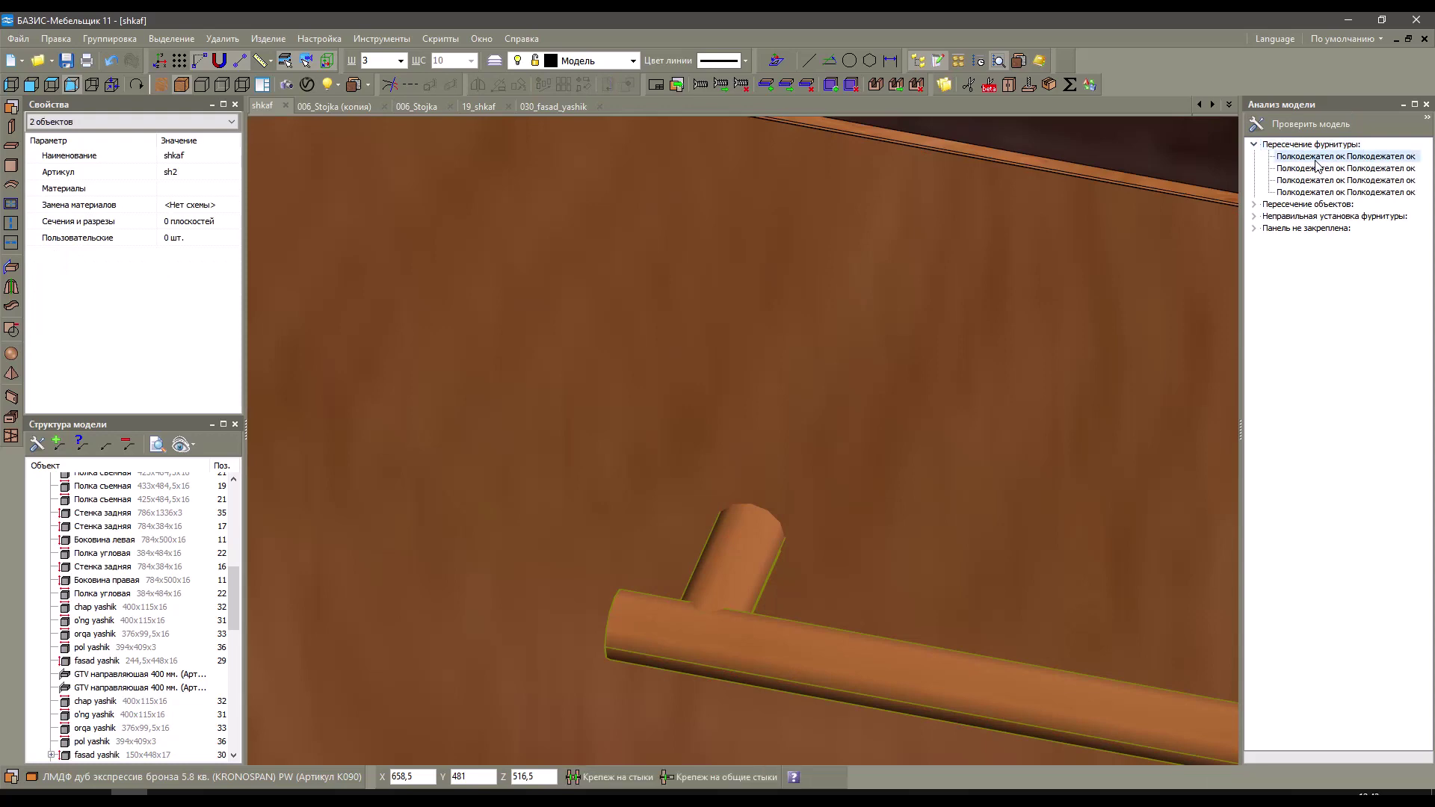
left_click(1255, 145)
Inspect the two misplaced Стяжка fasteners and the aluminium handle under incorrect installation.
left_click(1255, 168)
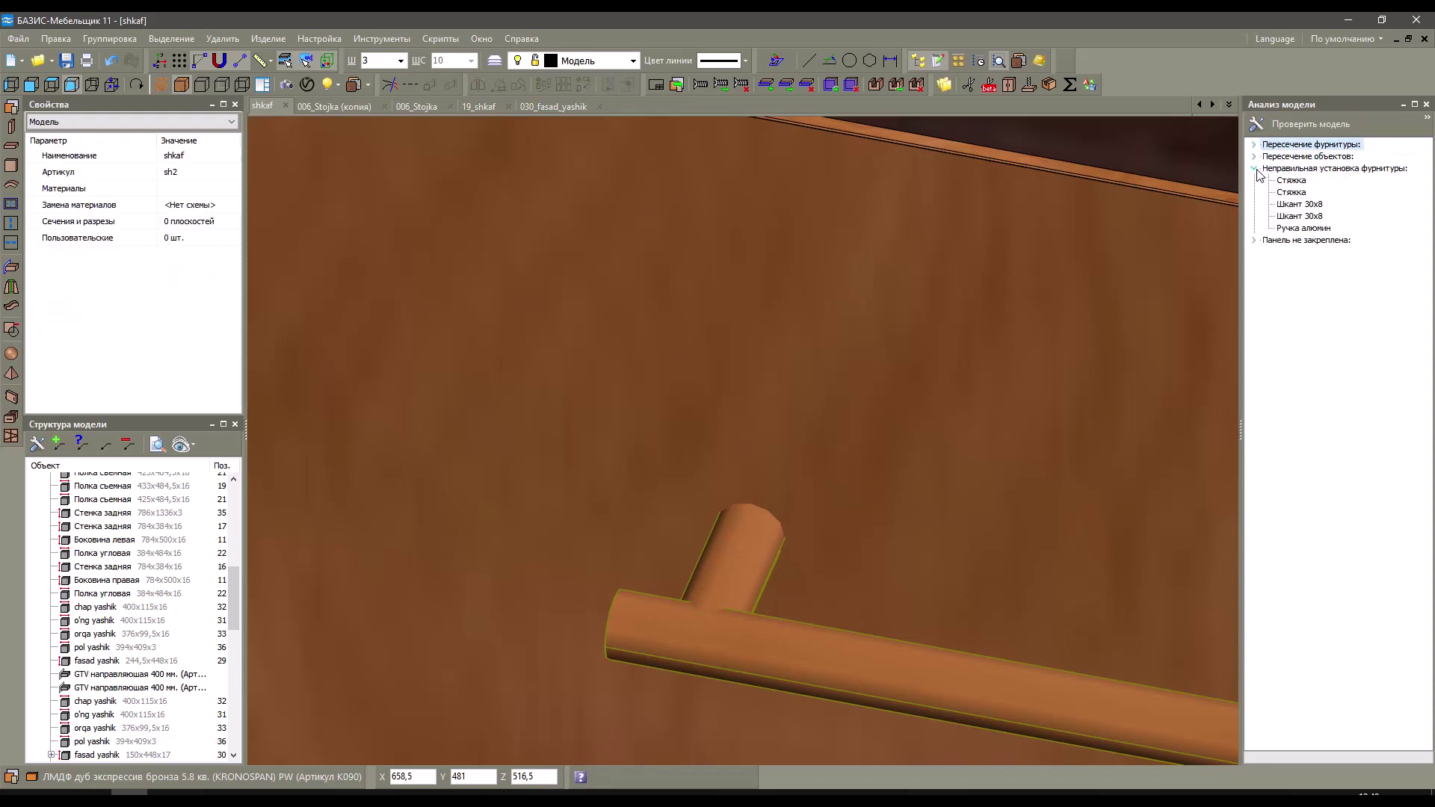
left_click(1292, 180)
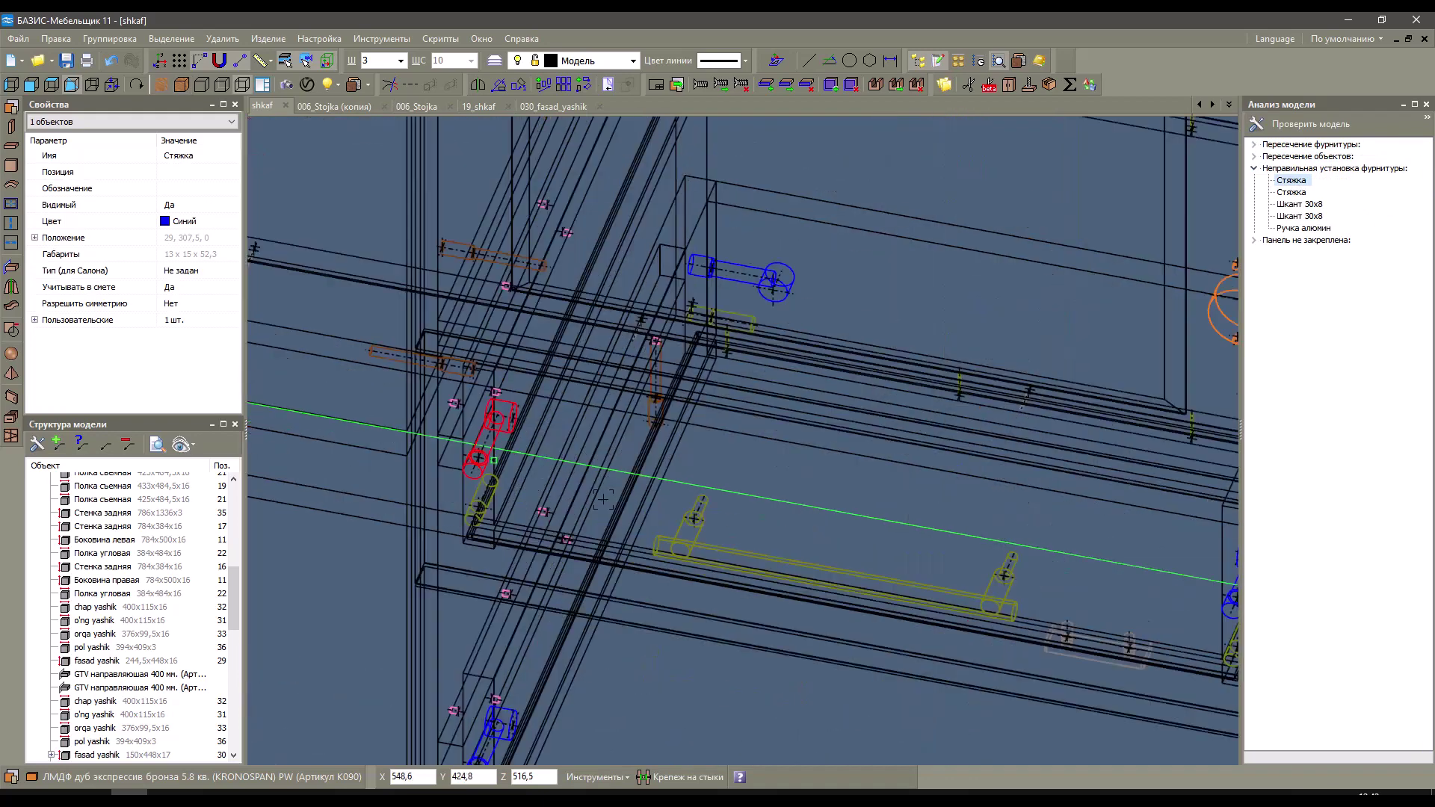
left_click(1292, 192)
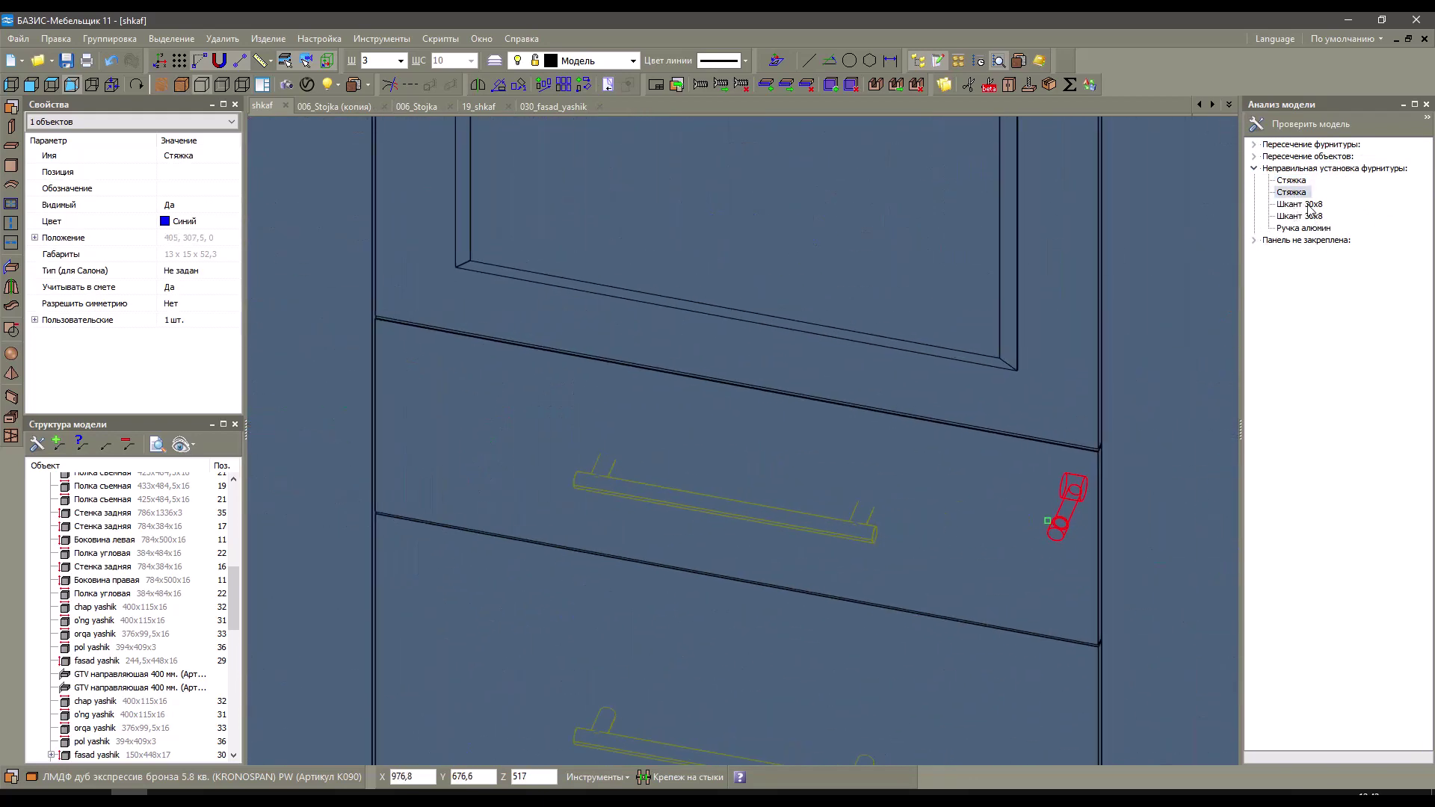
left_click(1301, 228)
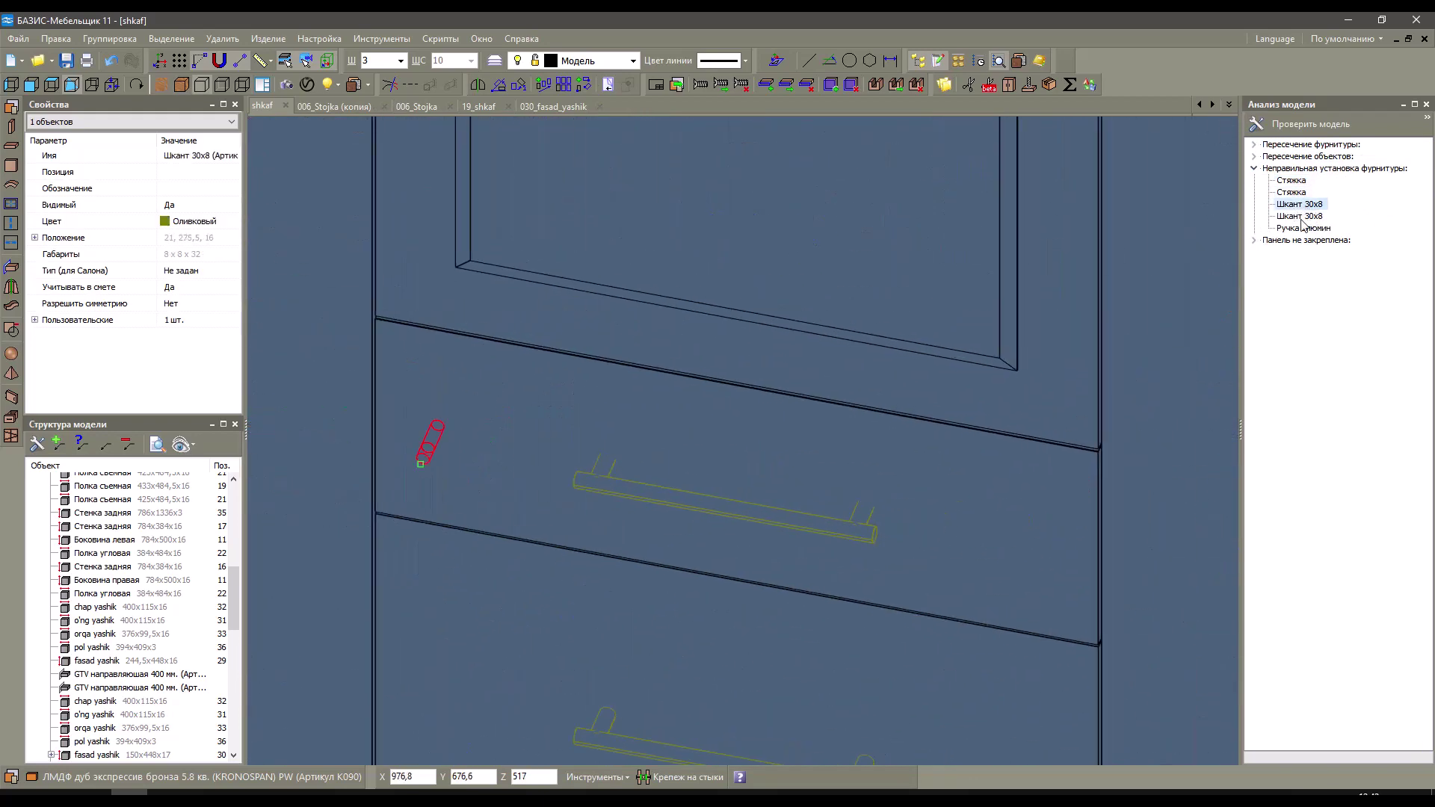
left_click(1254, 168)
Select the fasad yashik drawer front to examine it, then clear the selection.
scroll(345, 388, "up", 3)
scroll(408, 288, "up", 3)
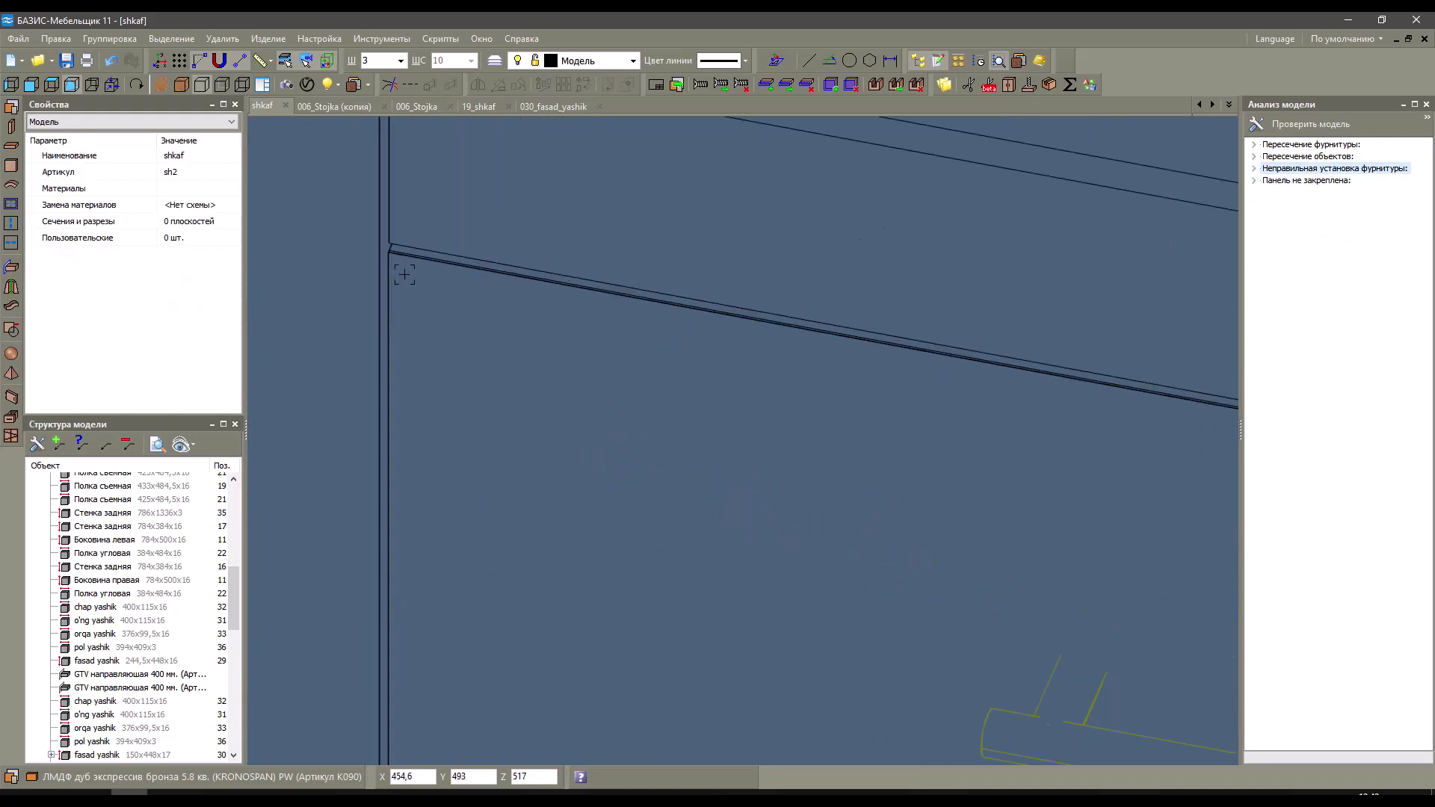
left_click(407, 275)
scroll(408, 278, "down", 5)
scroll(418, 283, "up", 2)
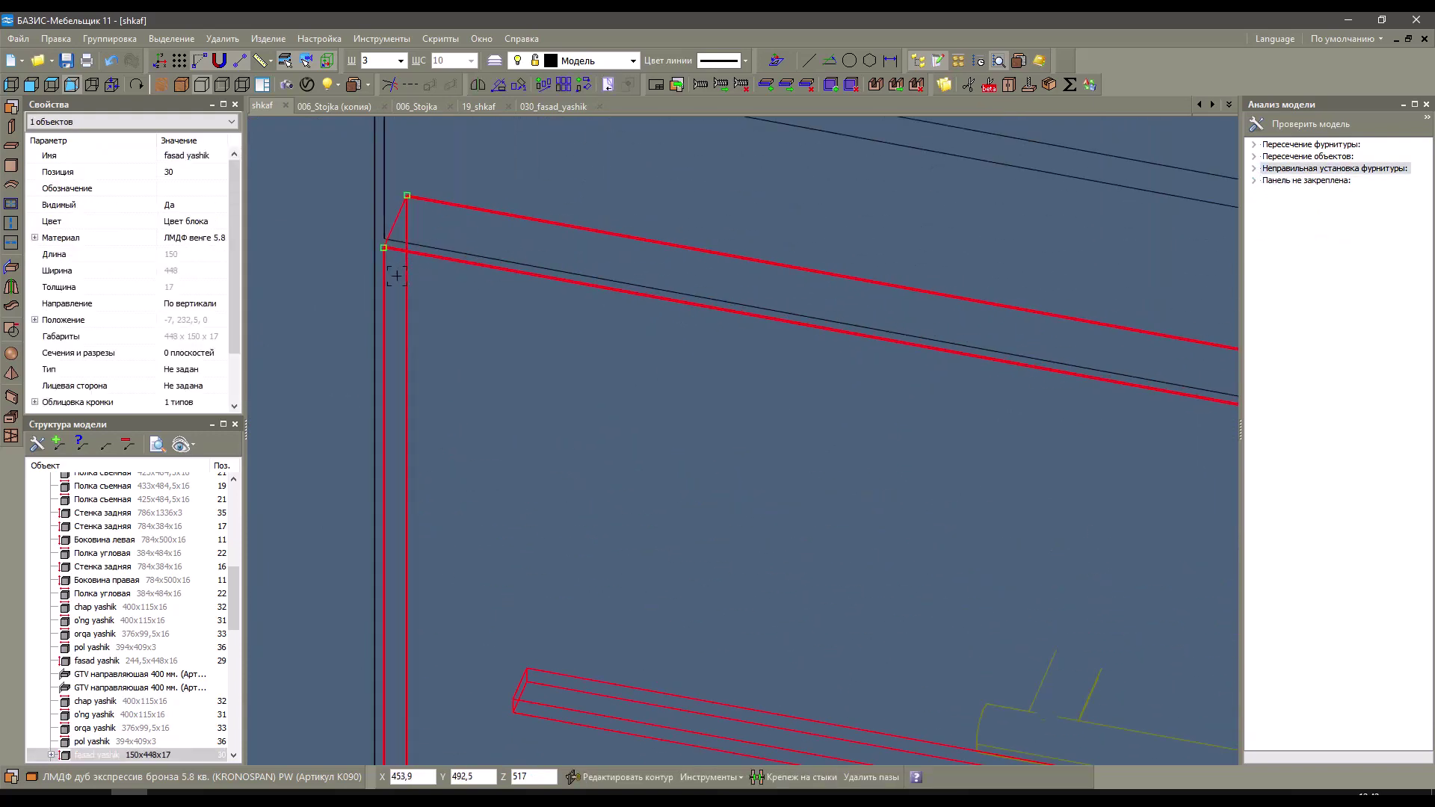
scroll(401, 274, "down", 4)
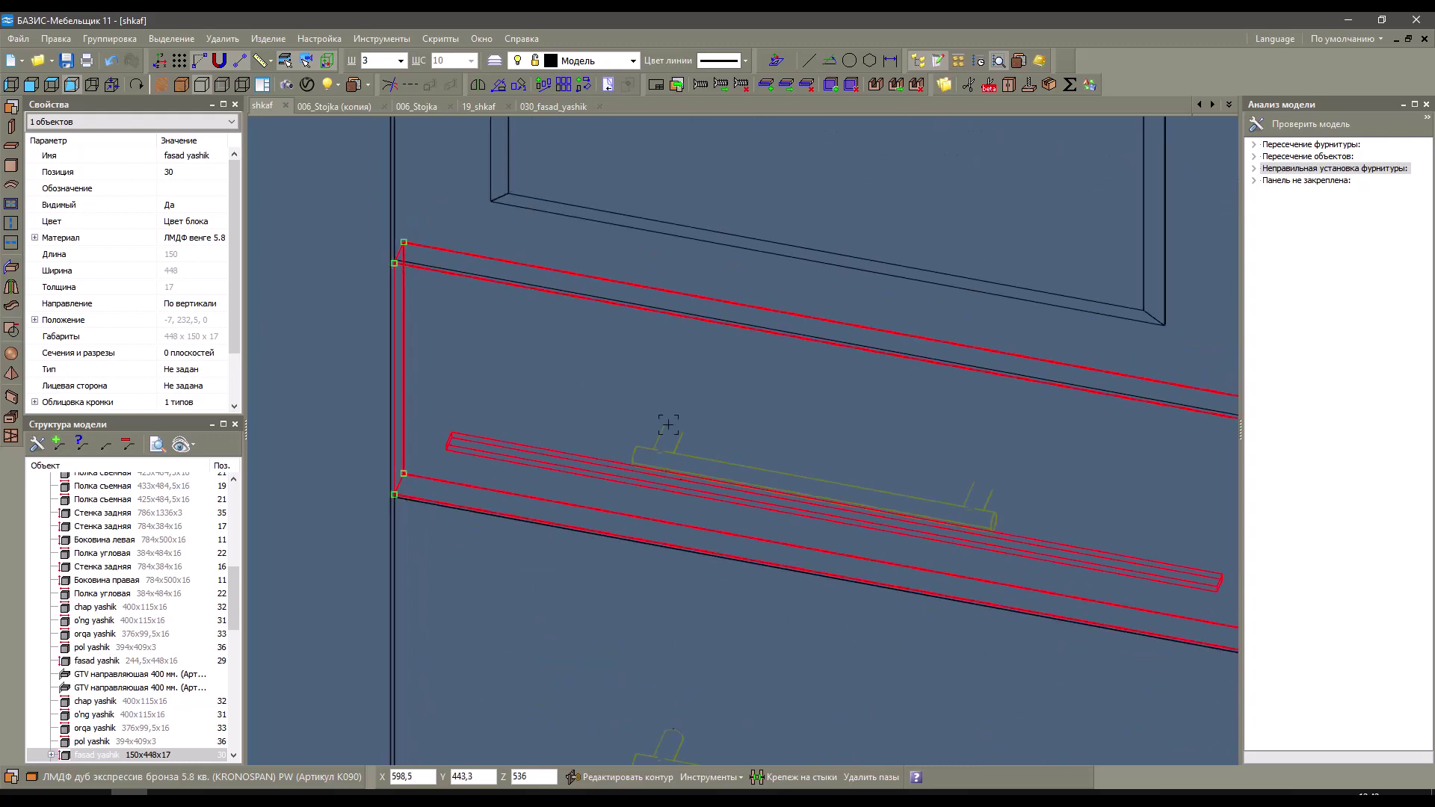
scroll(667, 424, "up", 3)
scroll(667, 424, "down", 3)
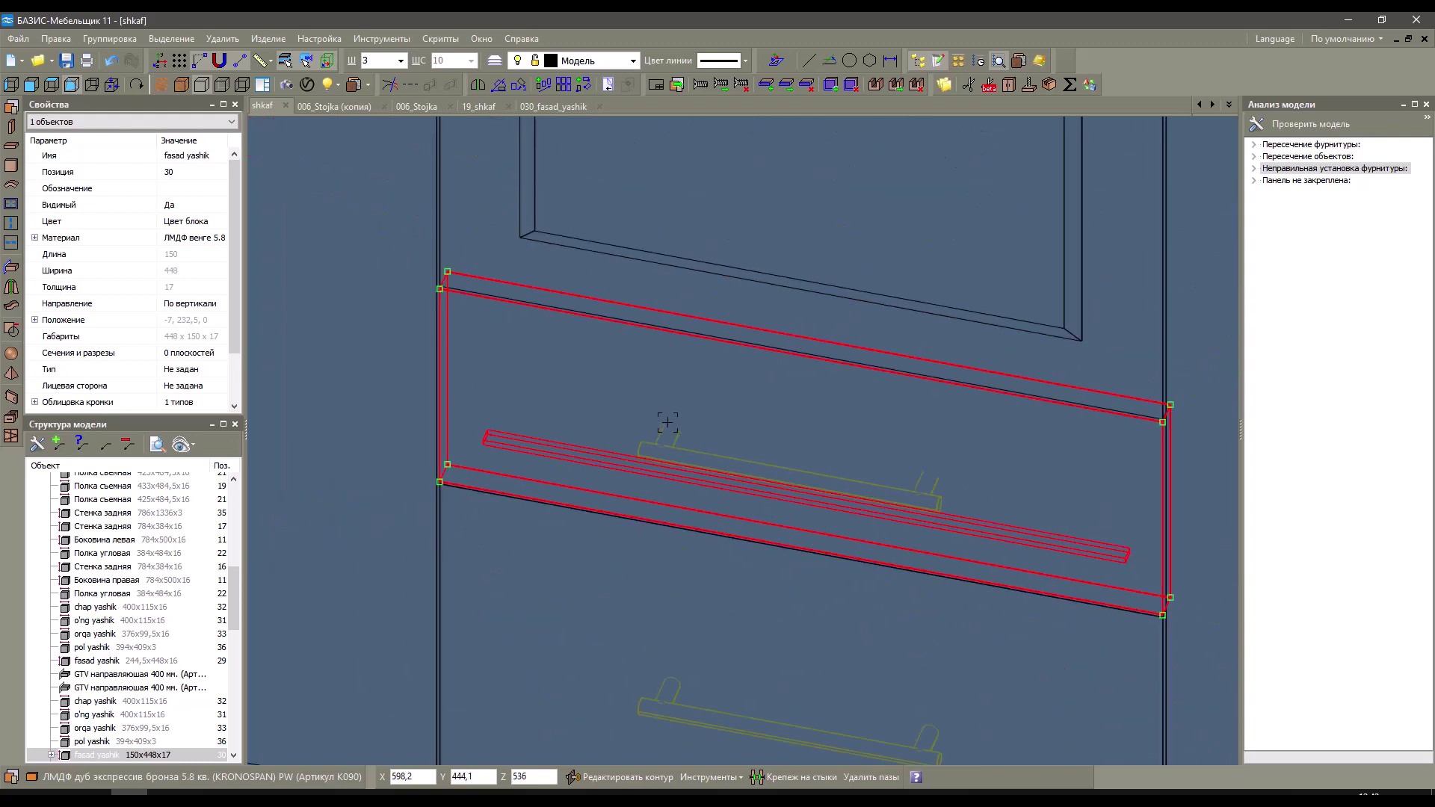
key("Escape")
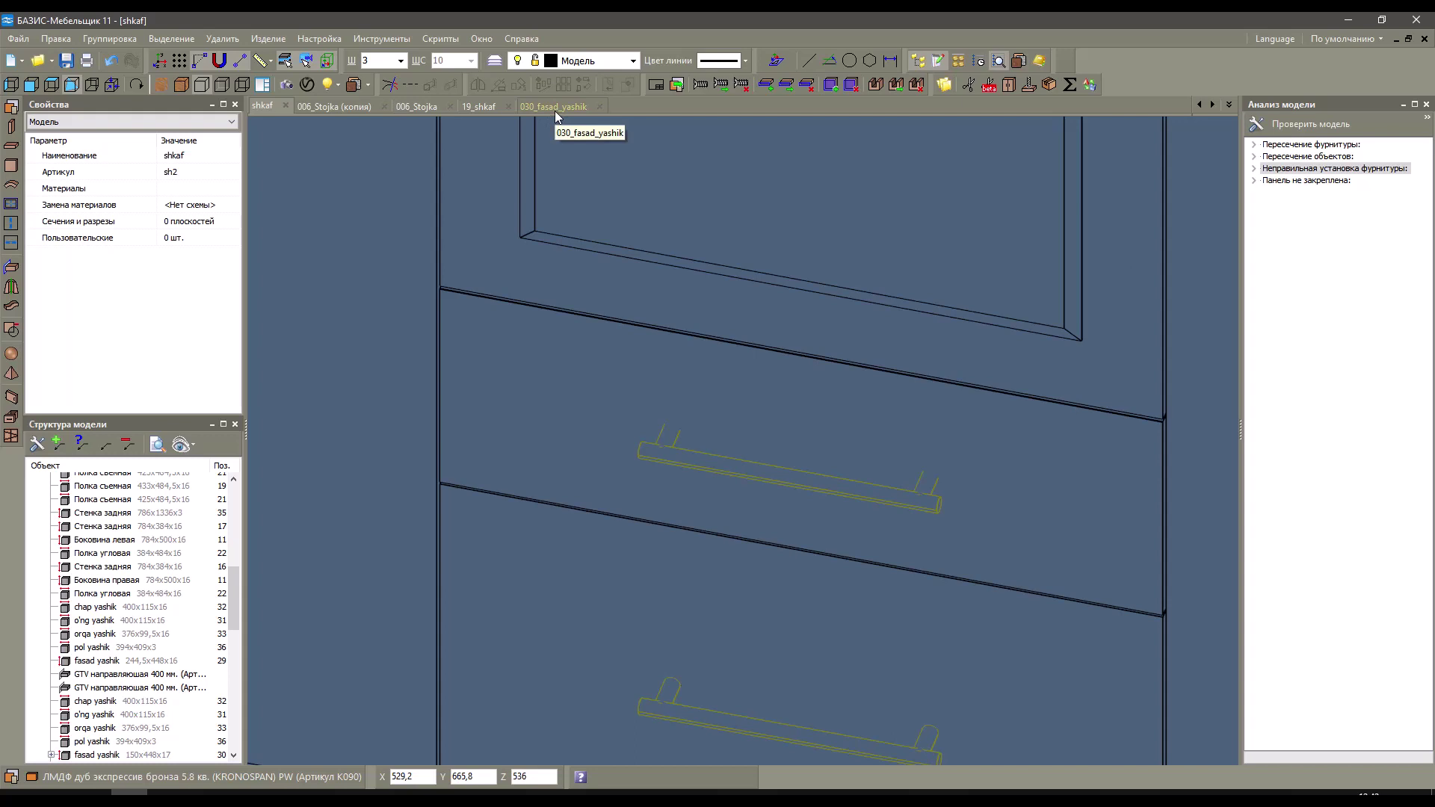
Switch to the 030_fasad_yashik drawing and inspect its edge and materials tables.
left_click(563, 109)
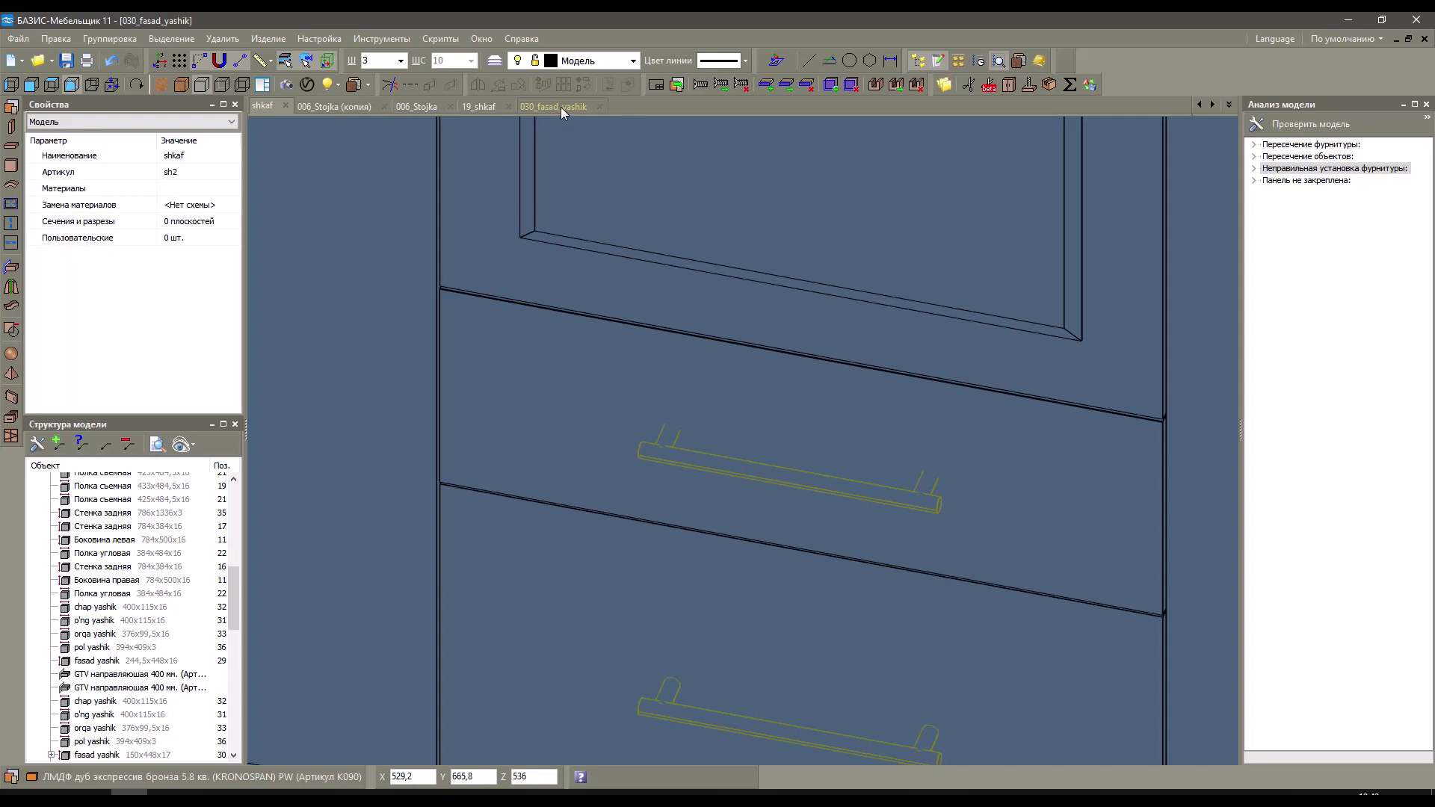
scroll(852, 564, "up", 4)
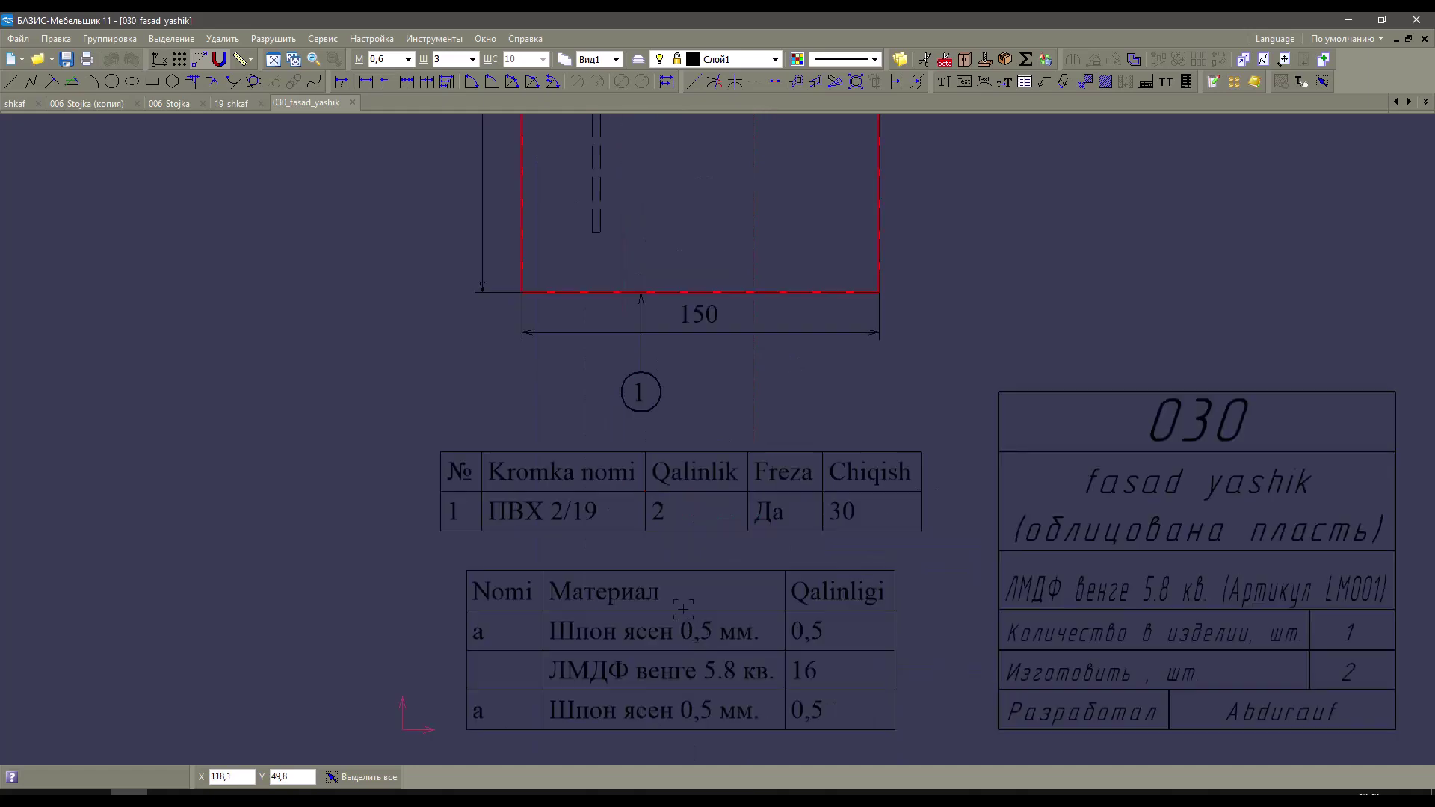
left_click(587, 585)
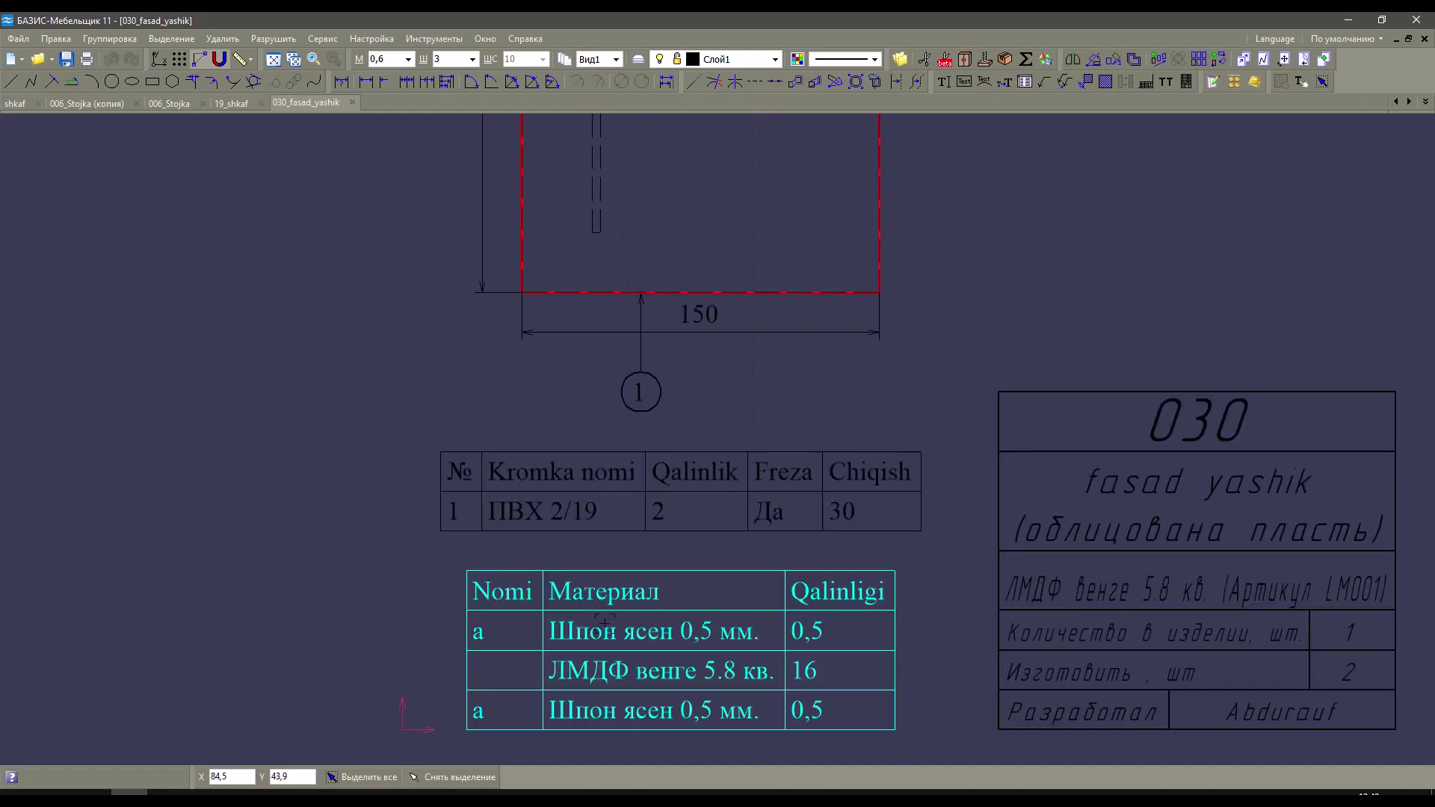
scroll(547, 615, "up", 3)
left_click(500, 577)
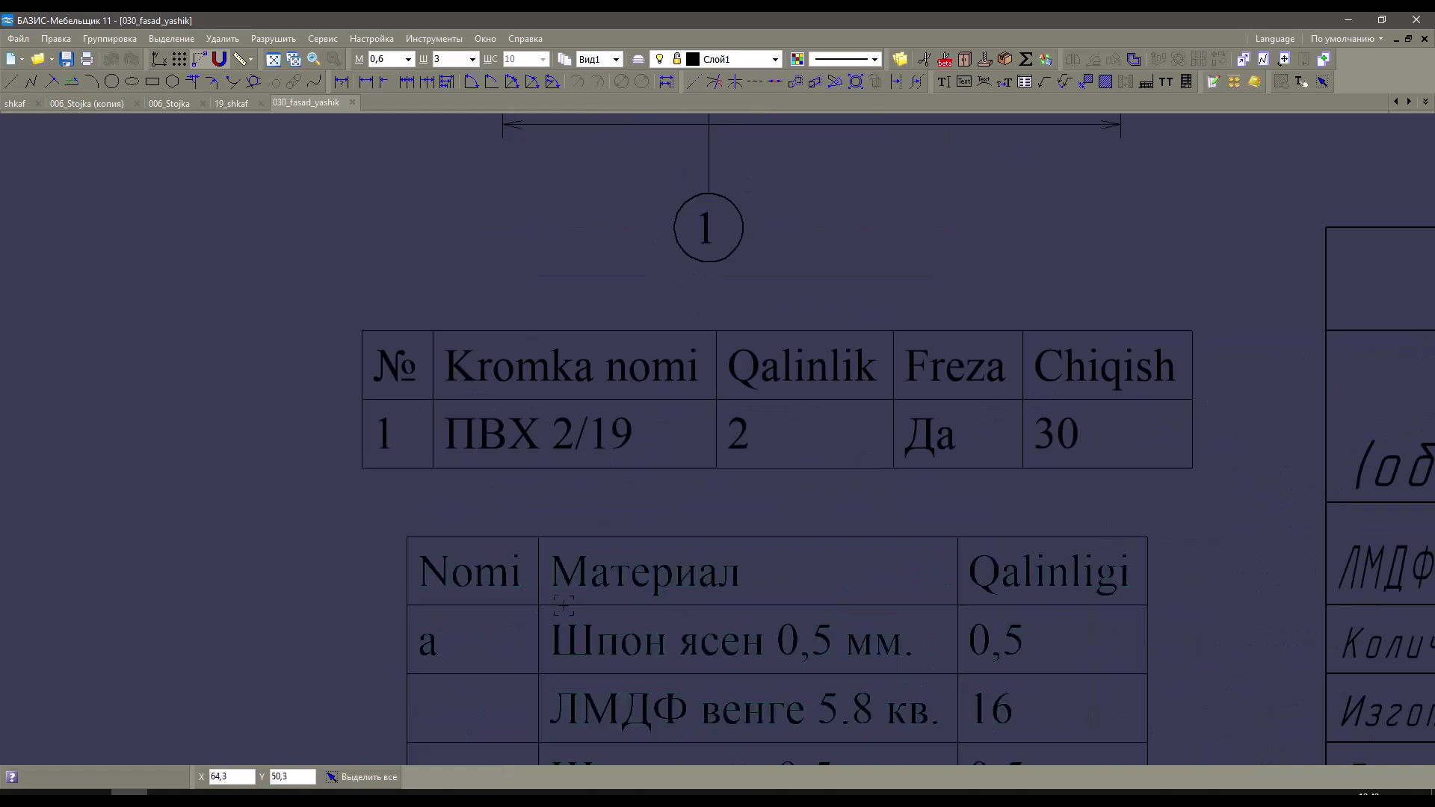
middle_click_drag(499, 577, 488, 382)
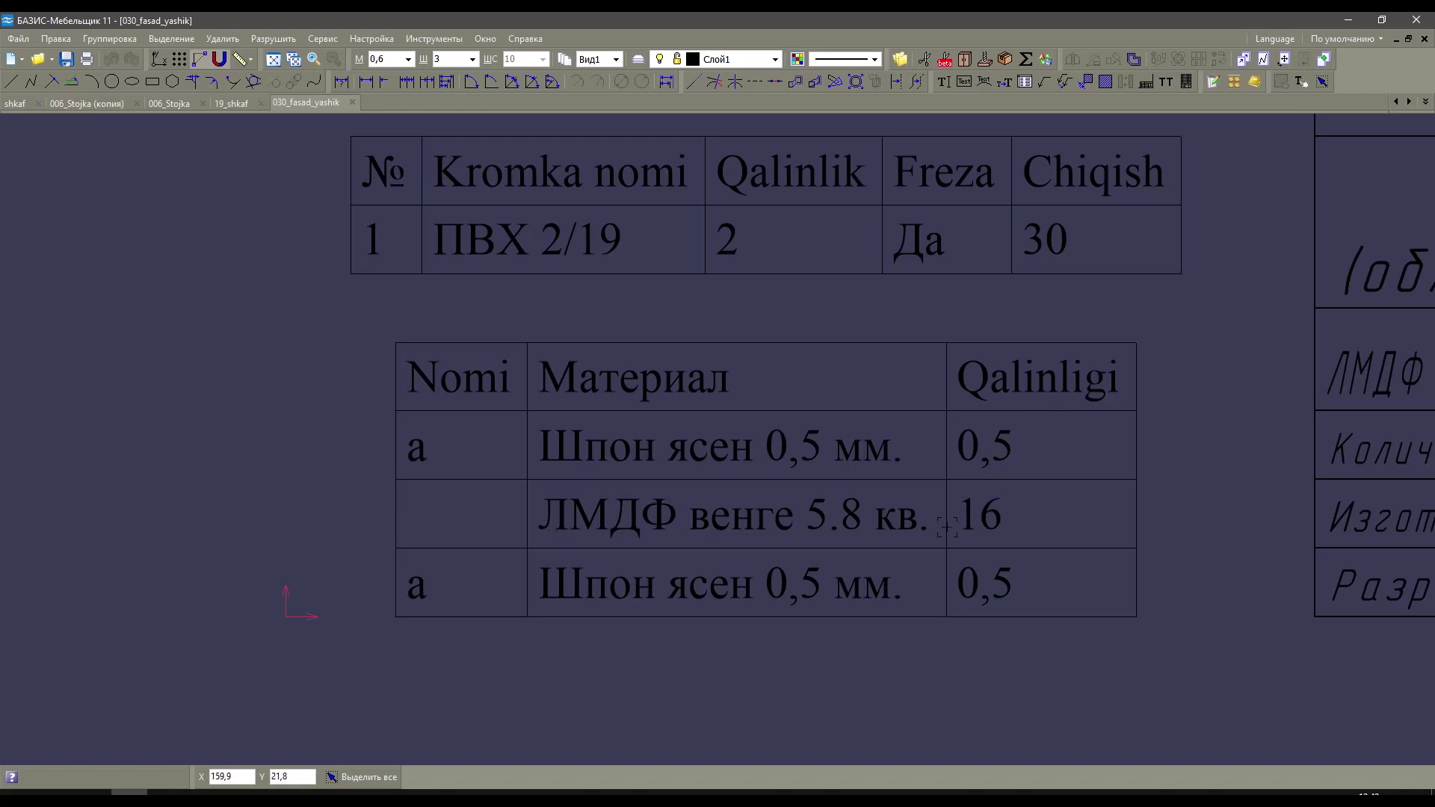
middle_click_drag(481, 589, 370, 519)
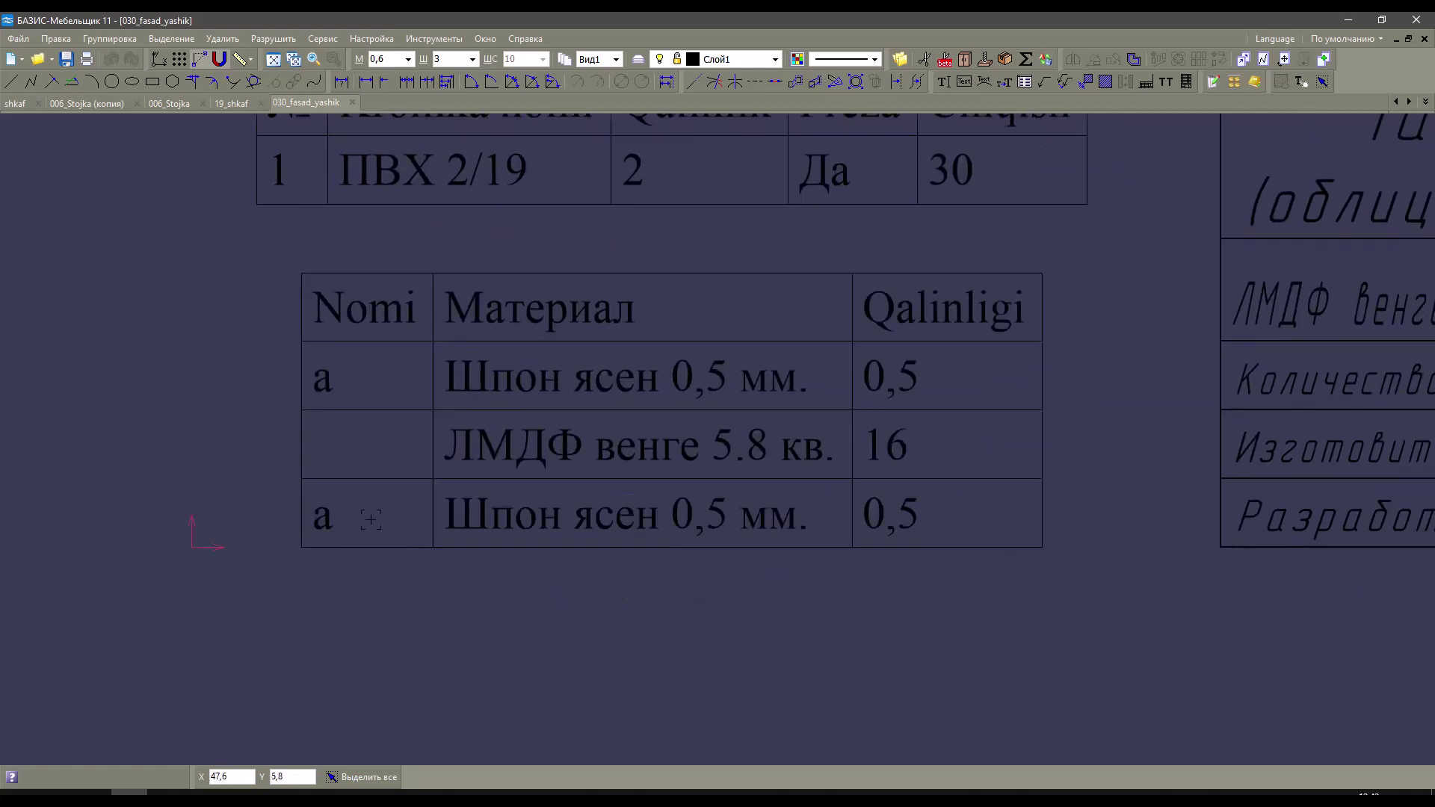
scroll(903, 514, "down", 3)
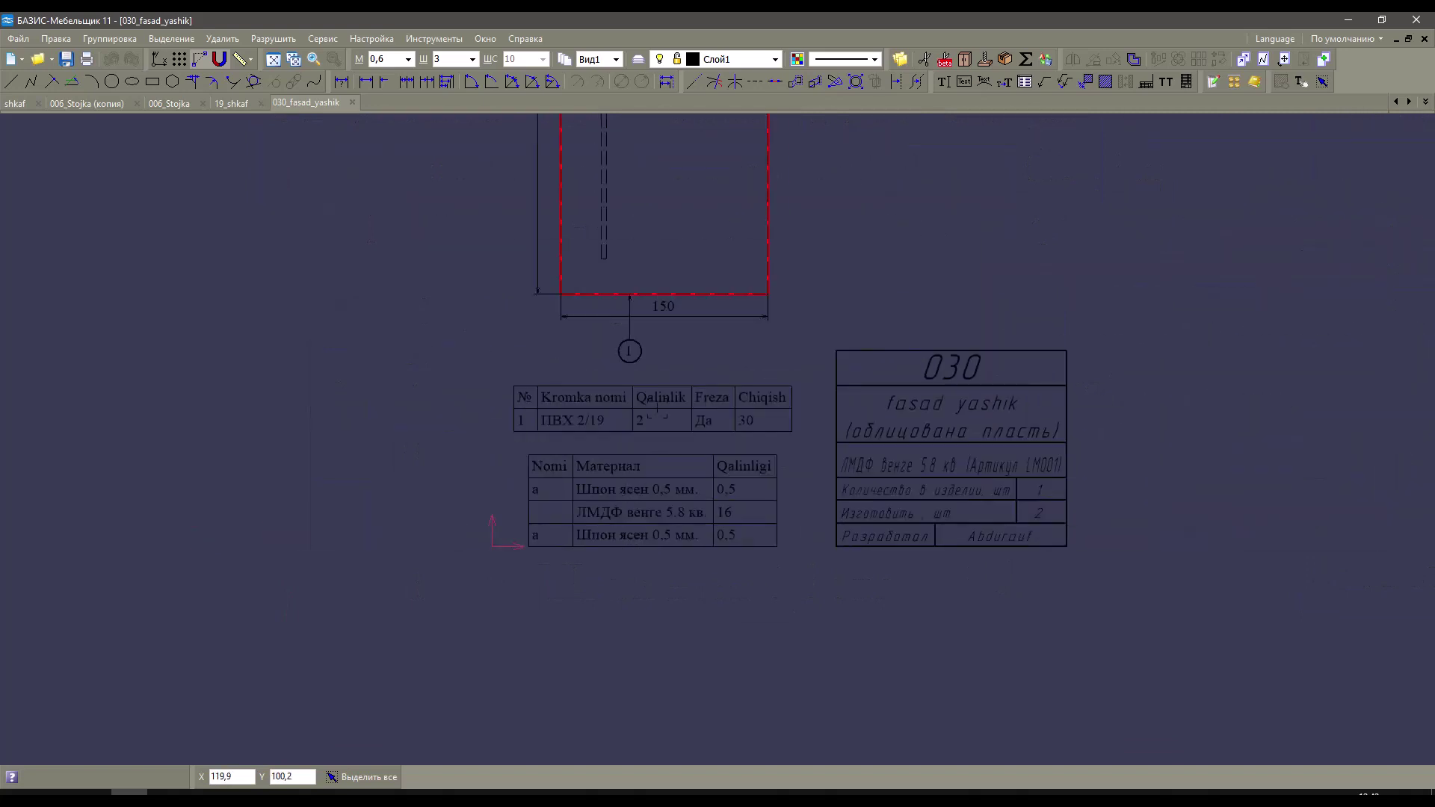
scroll(664, 506, "up", 2)
left_click(660, 491)
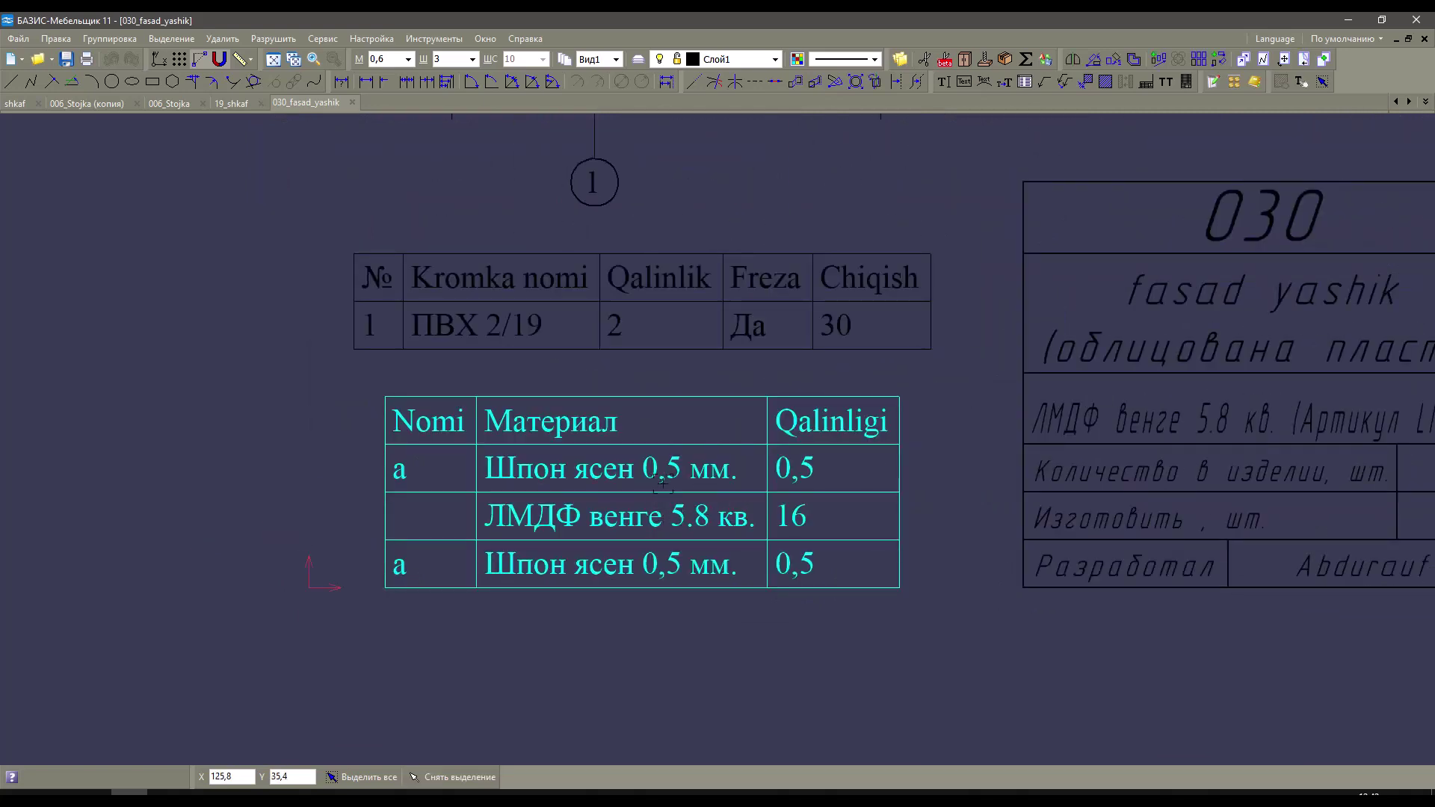
left_click(624, 492)
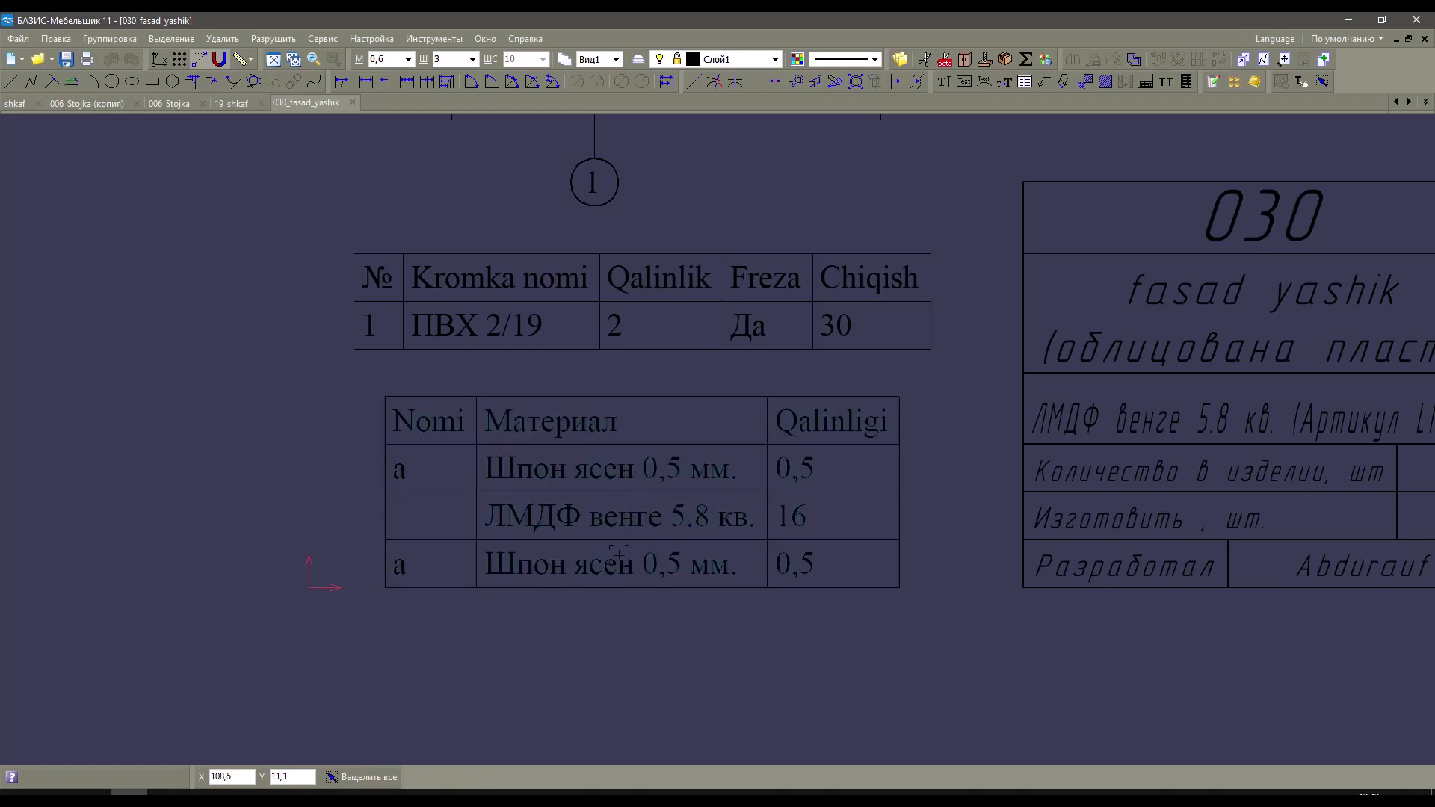
scroll(612, 566, "down", 3)
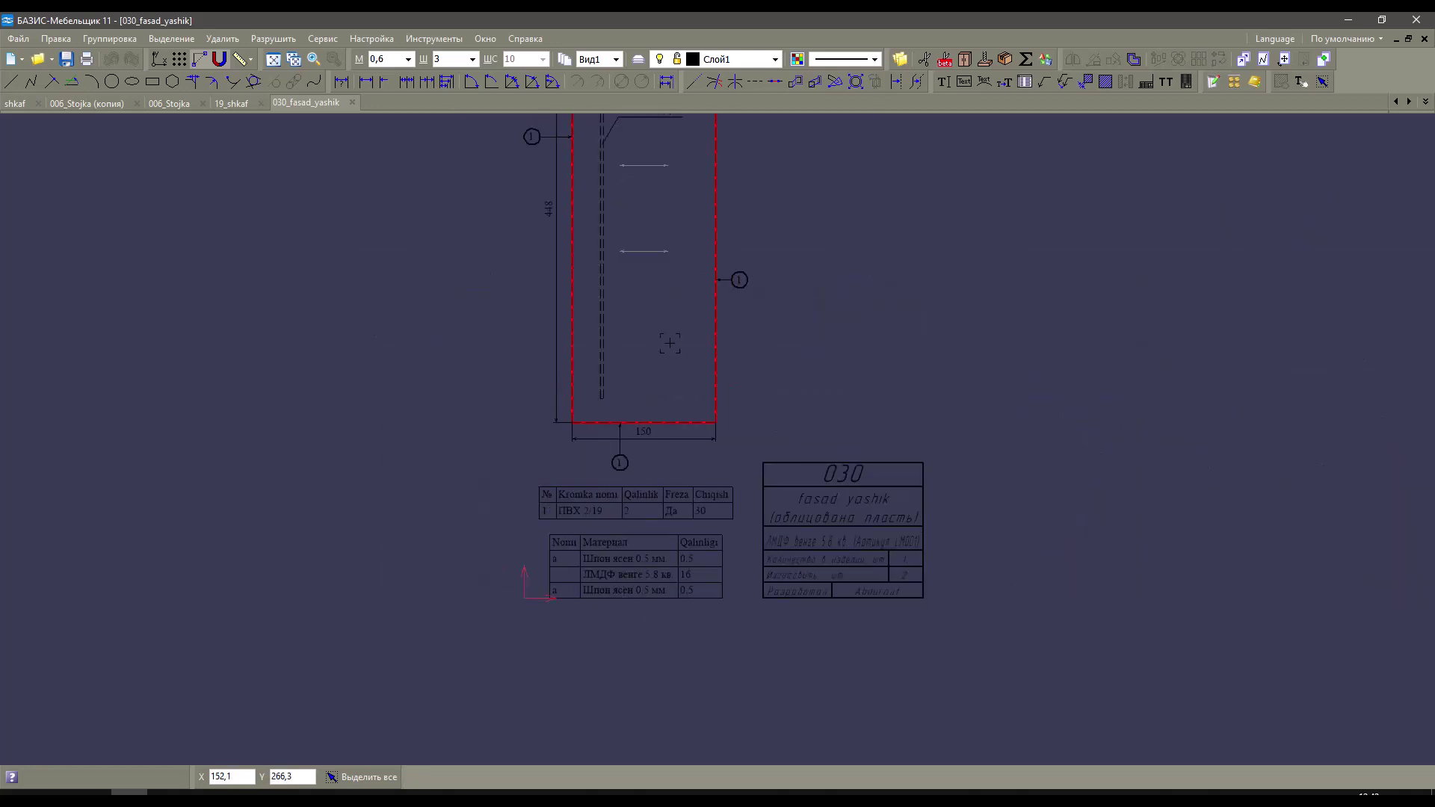
Inspect the panel outline and title block, then close the drawing tab.
middle_click_drag(626, 232, 596, 330)
scroll(560, 260, "up", 4)
scroll(550, 279, "down", 5)
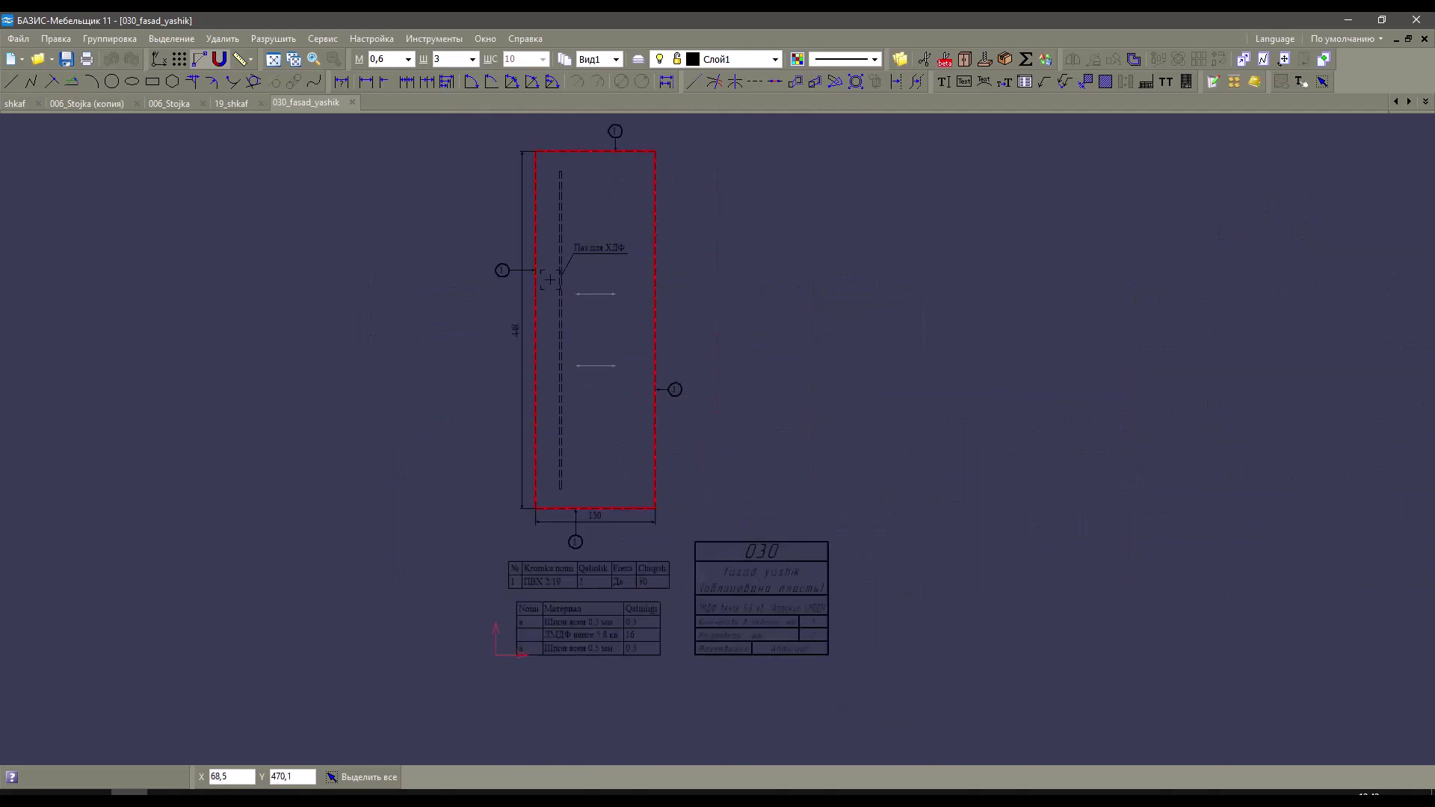
scroll(705, 613, "up", 4)
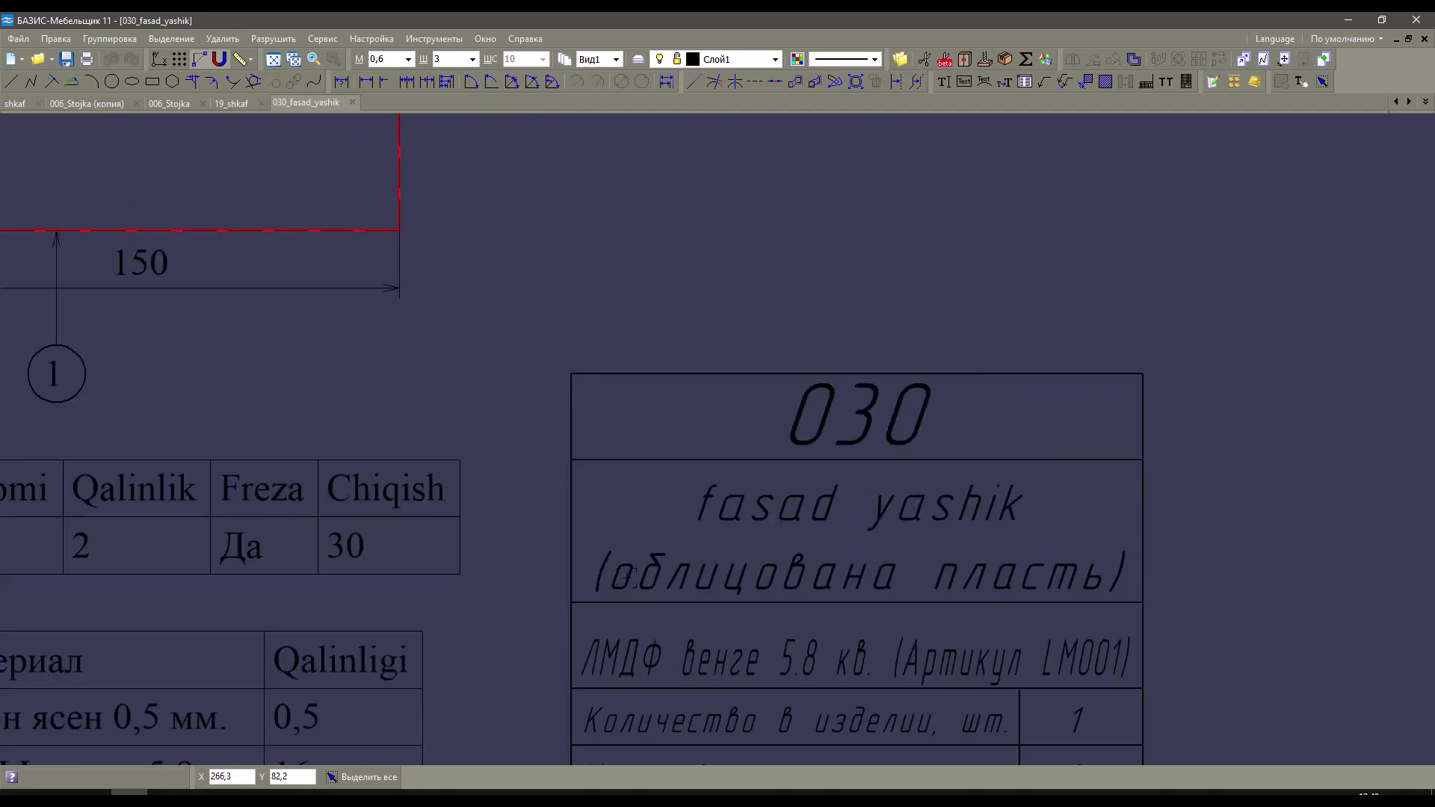
scroll(1035, 583, "down", 2)
scroll(834, 508, "up", 2)
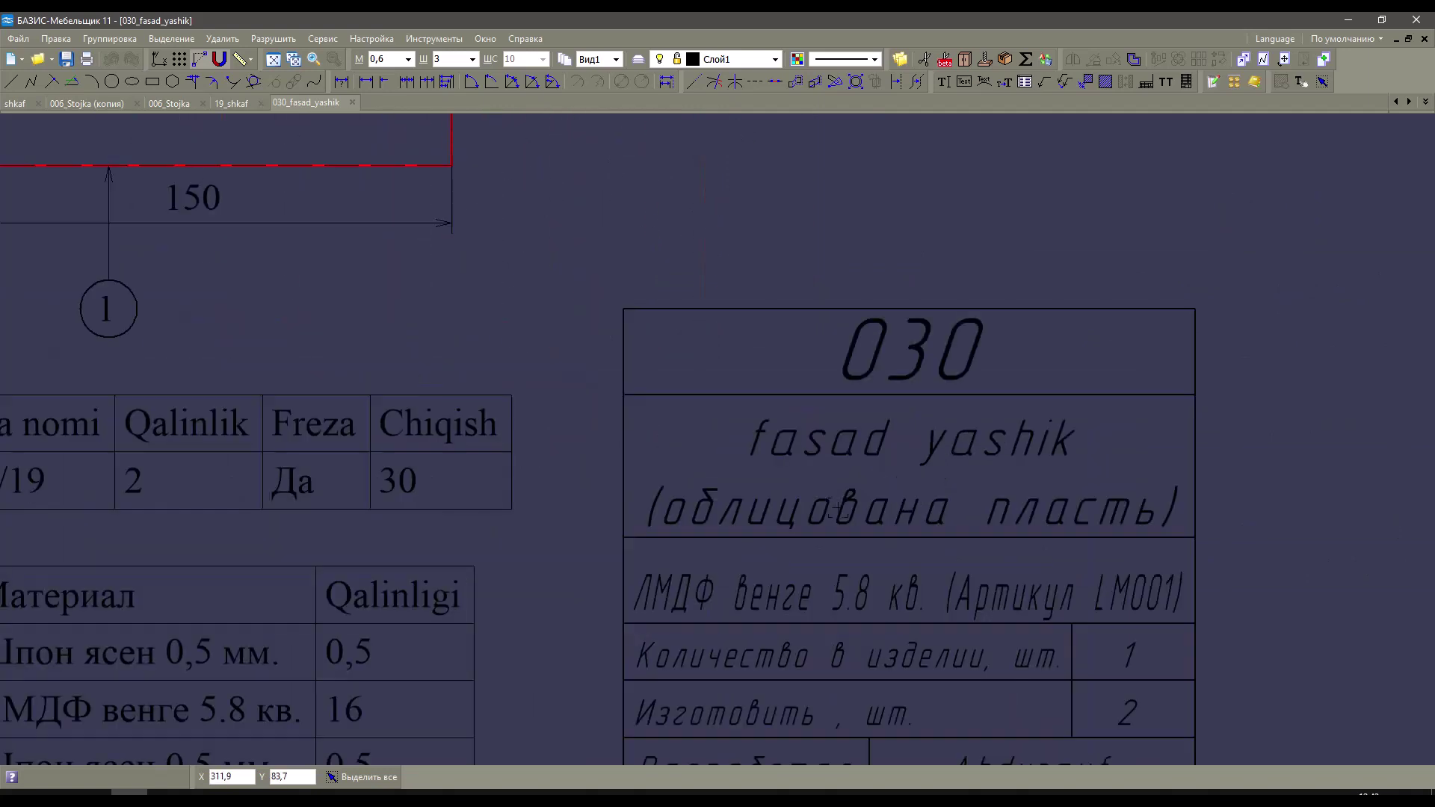
scroll(835, 507, "down", 3)
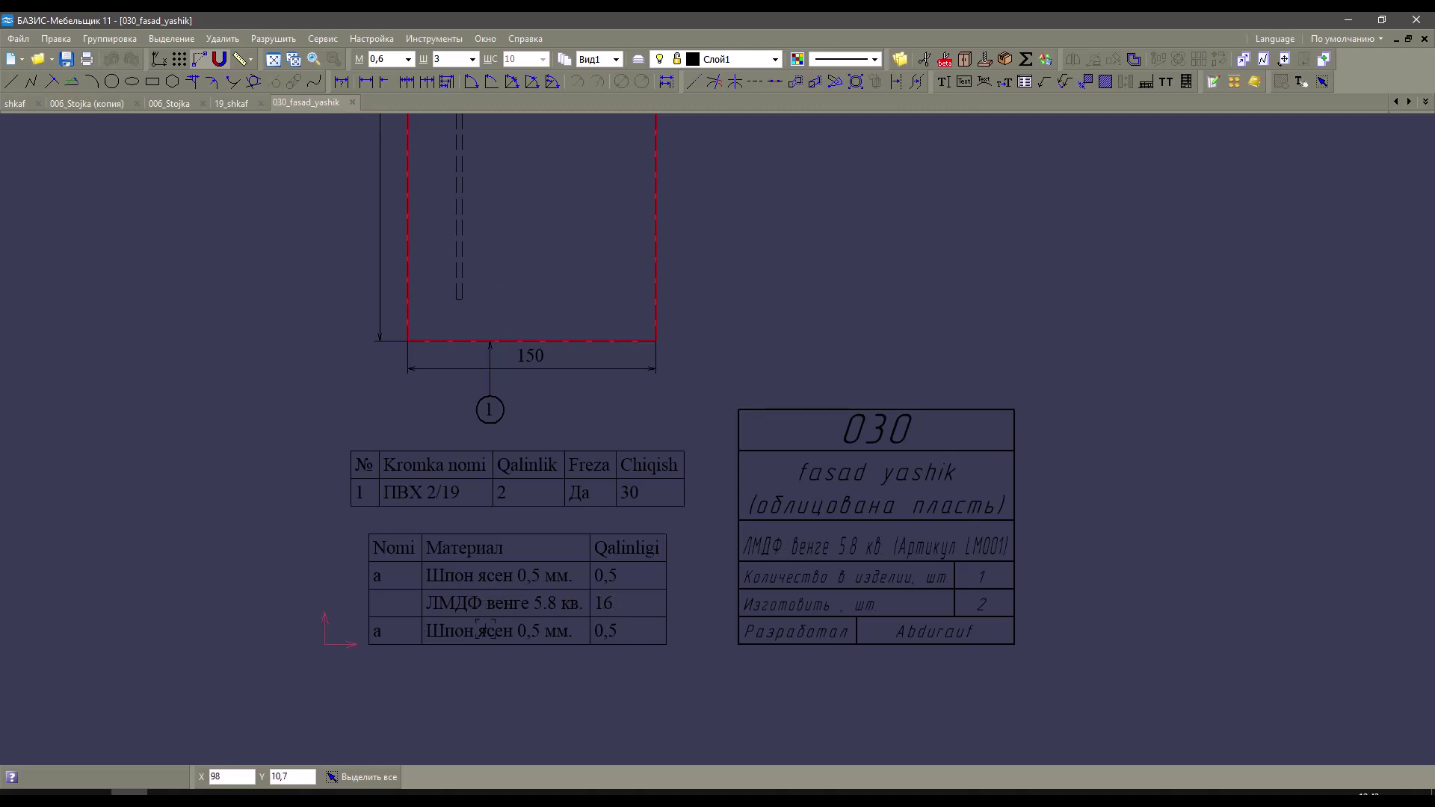
left_click(352, 102)
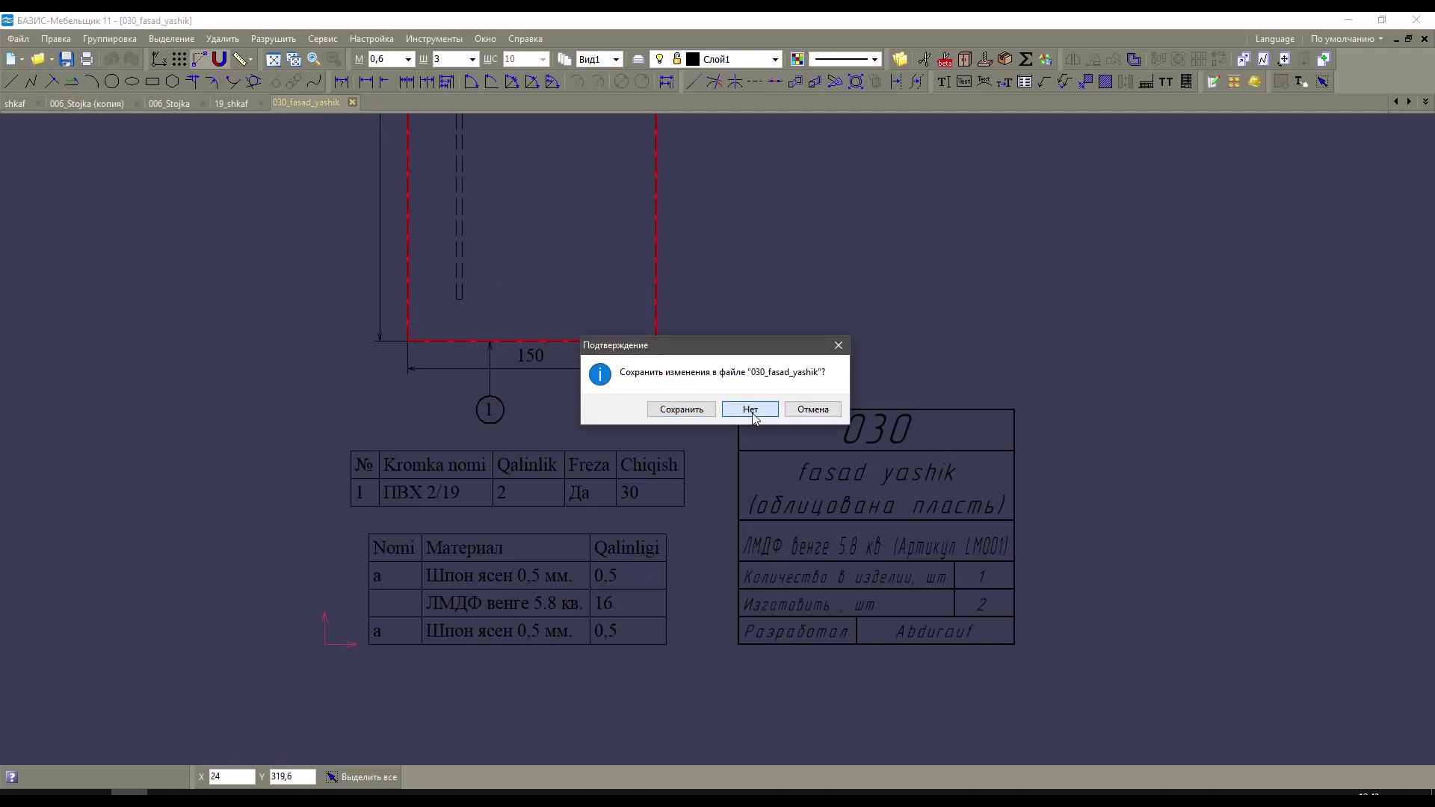
Close the 030_fasad_yashik drawing without saving, and close the 19_shkaf drawing.
left_click(750, 409)
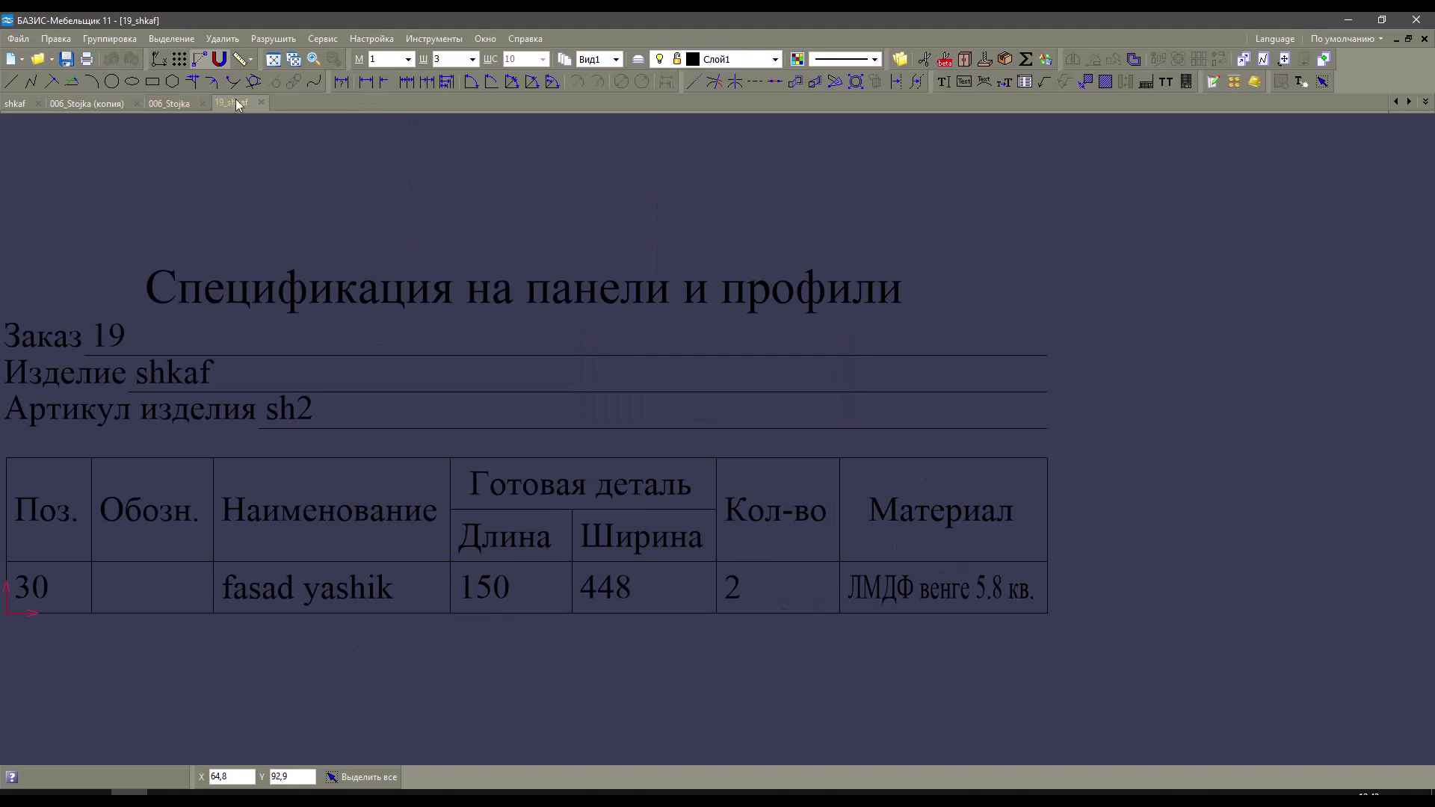
left_click(260, 102)
scroll(441, 289, "up", 5)
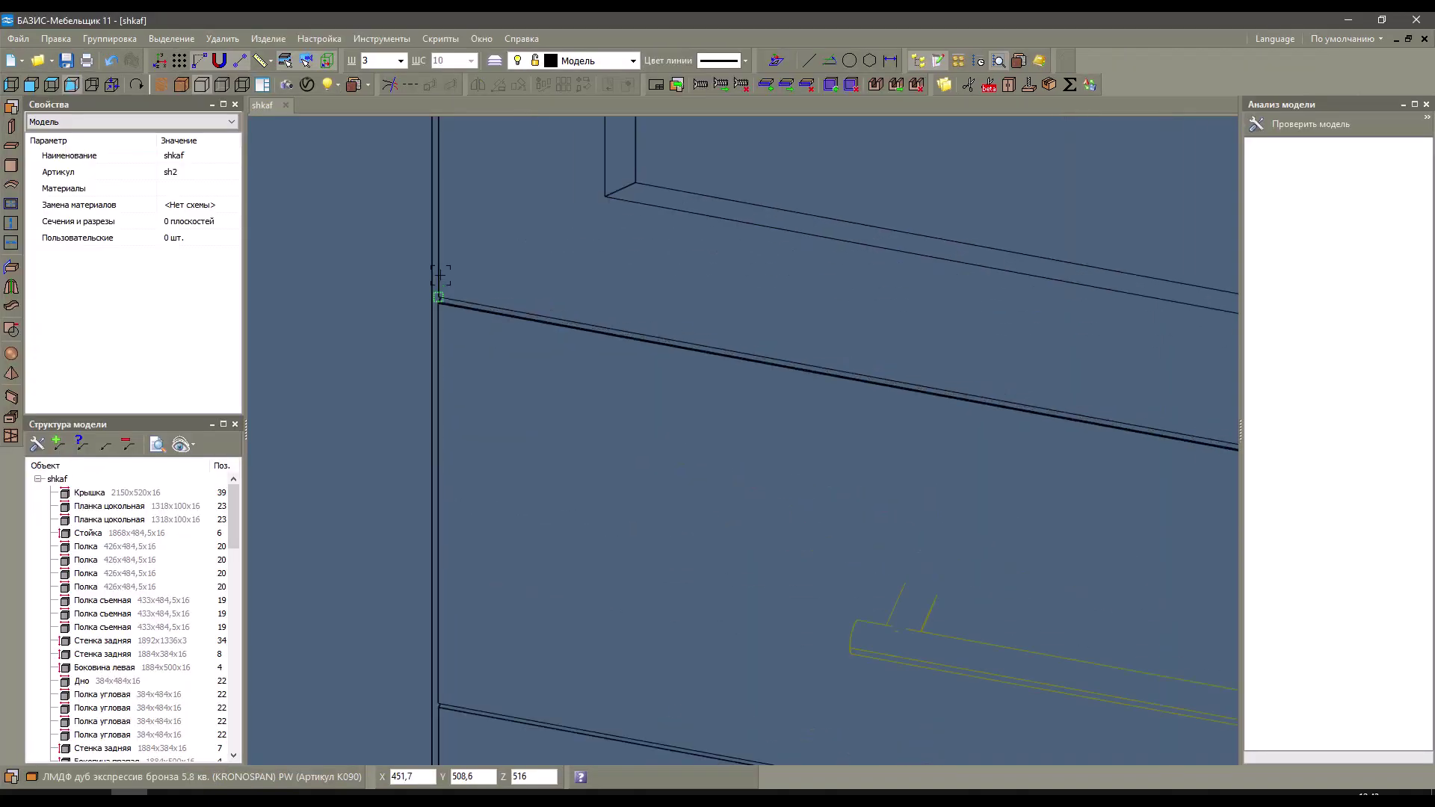
scroll(435, 299, "down", 4)
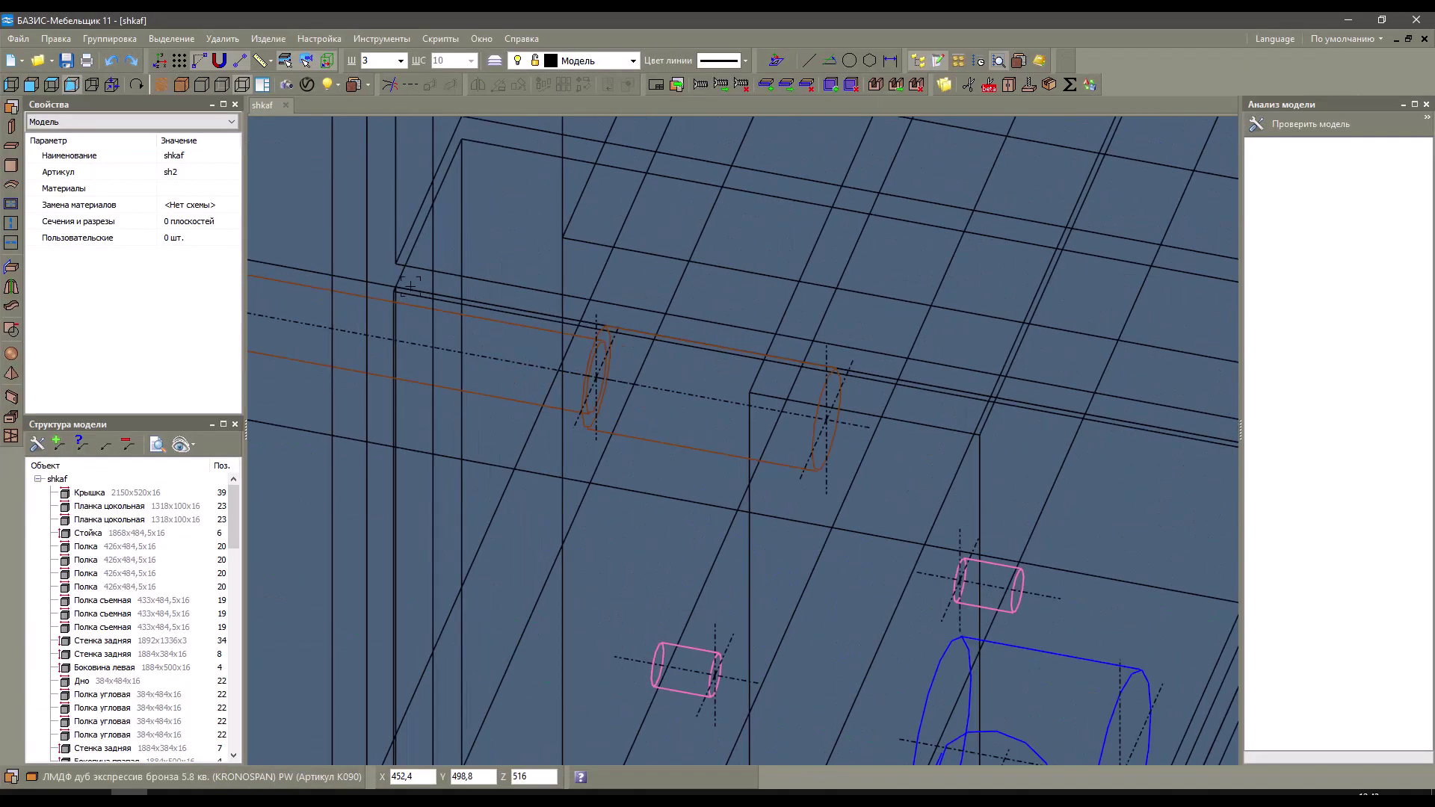
scroll(403, 296, "down", 1)
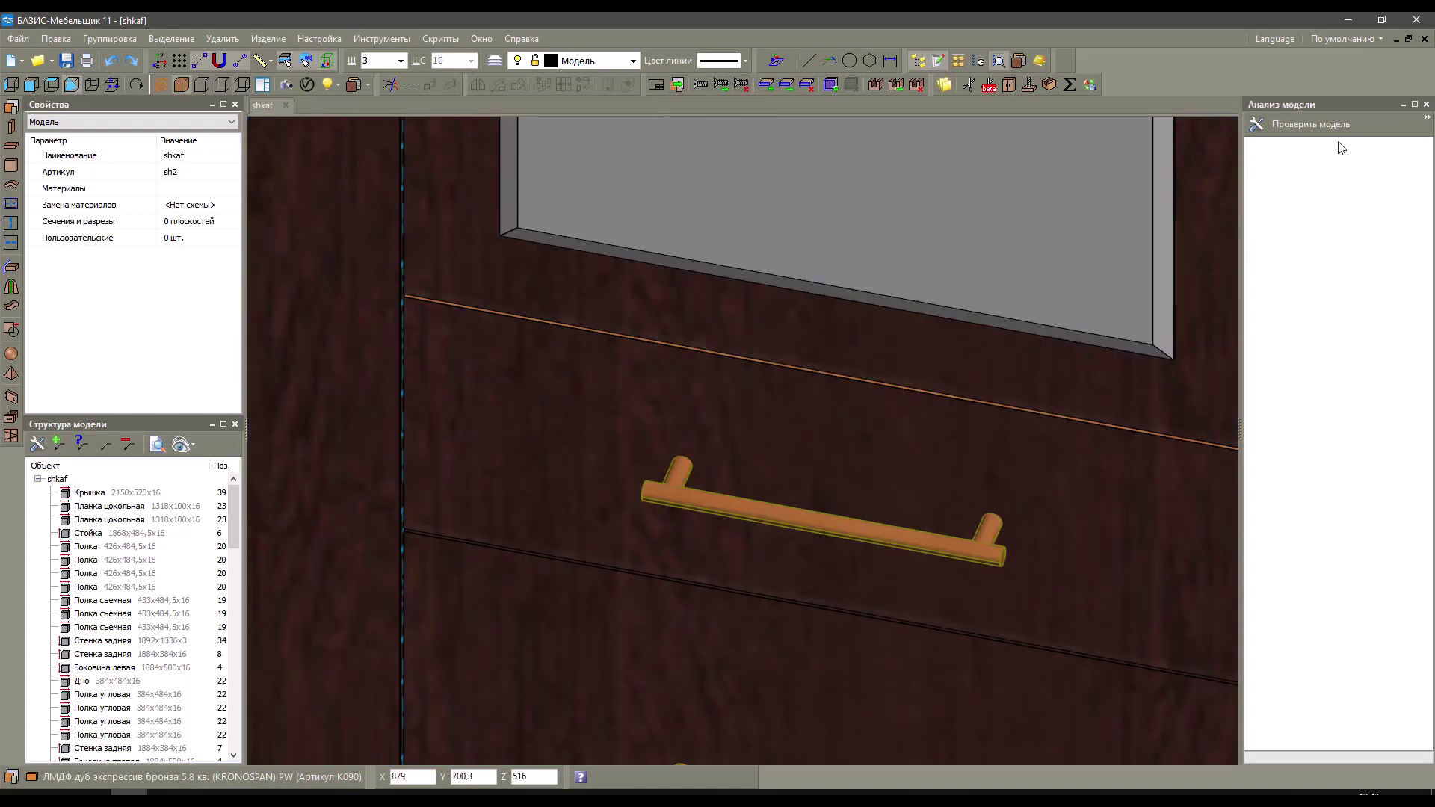
Rerun the model check, select the drawer front, and show the edge-facing visibility settings for drawings.
left_click(1303, 123)
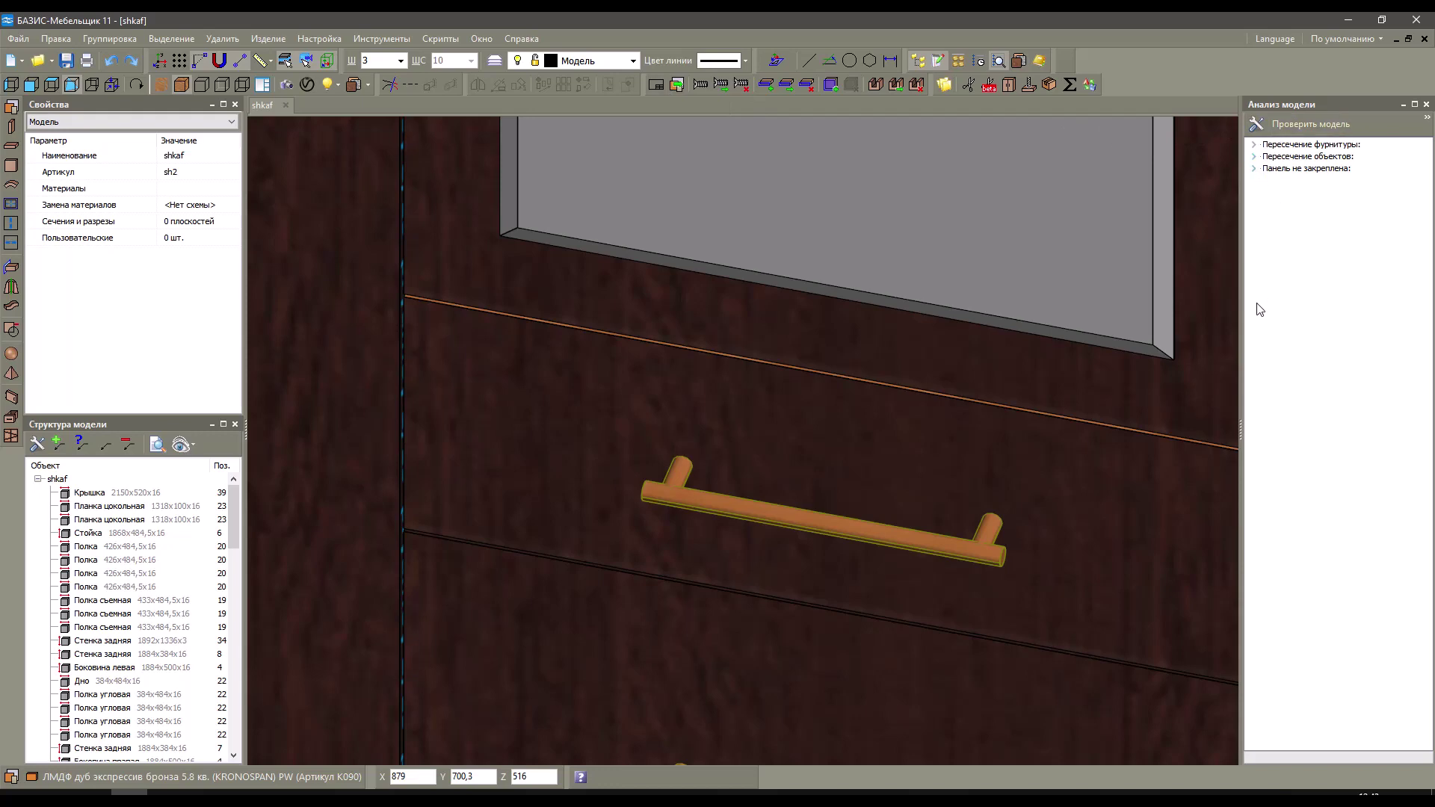
left_click(554, 363)
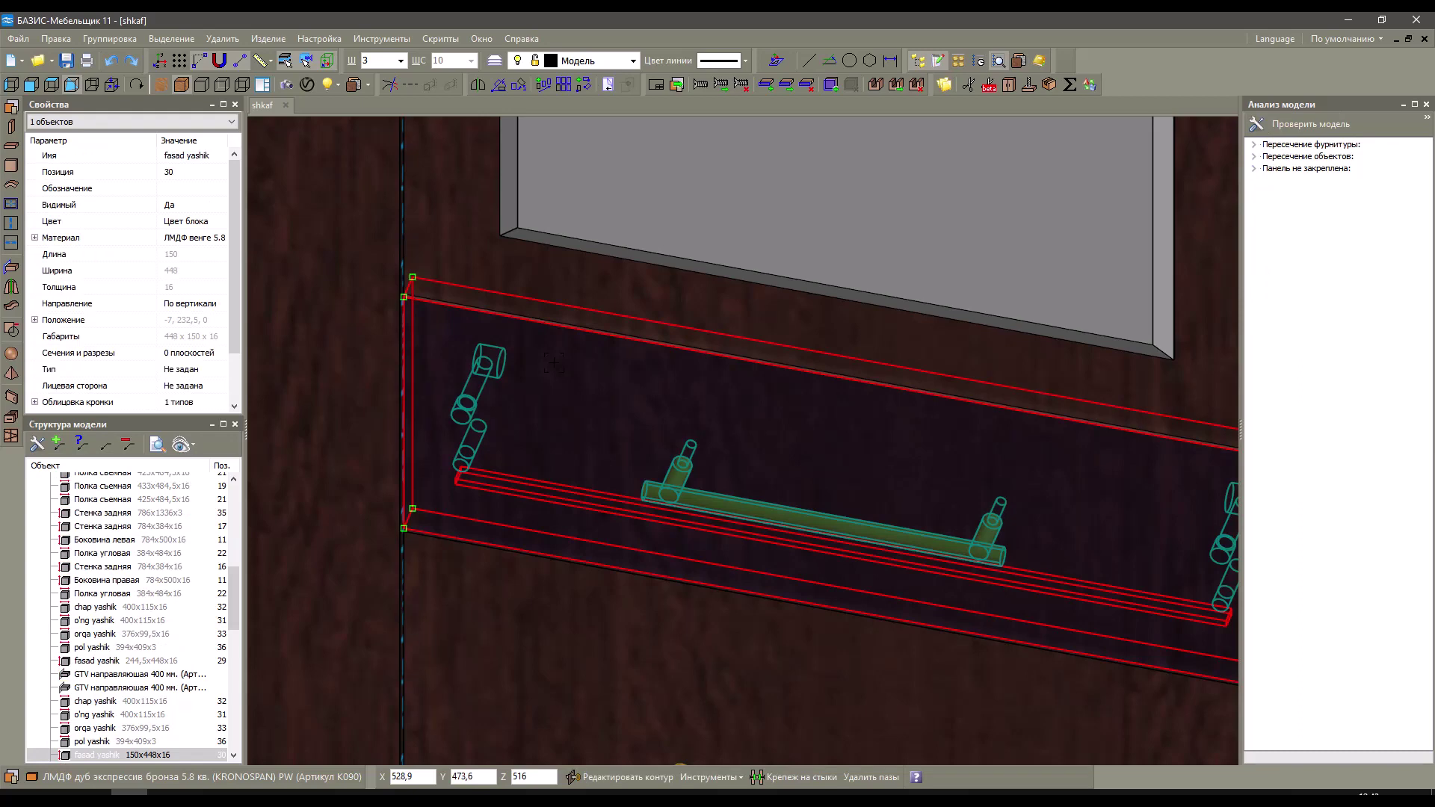
scroll(554, 363, "up", 3)
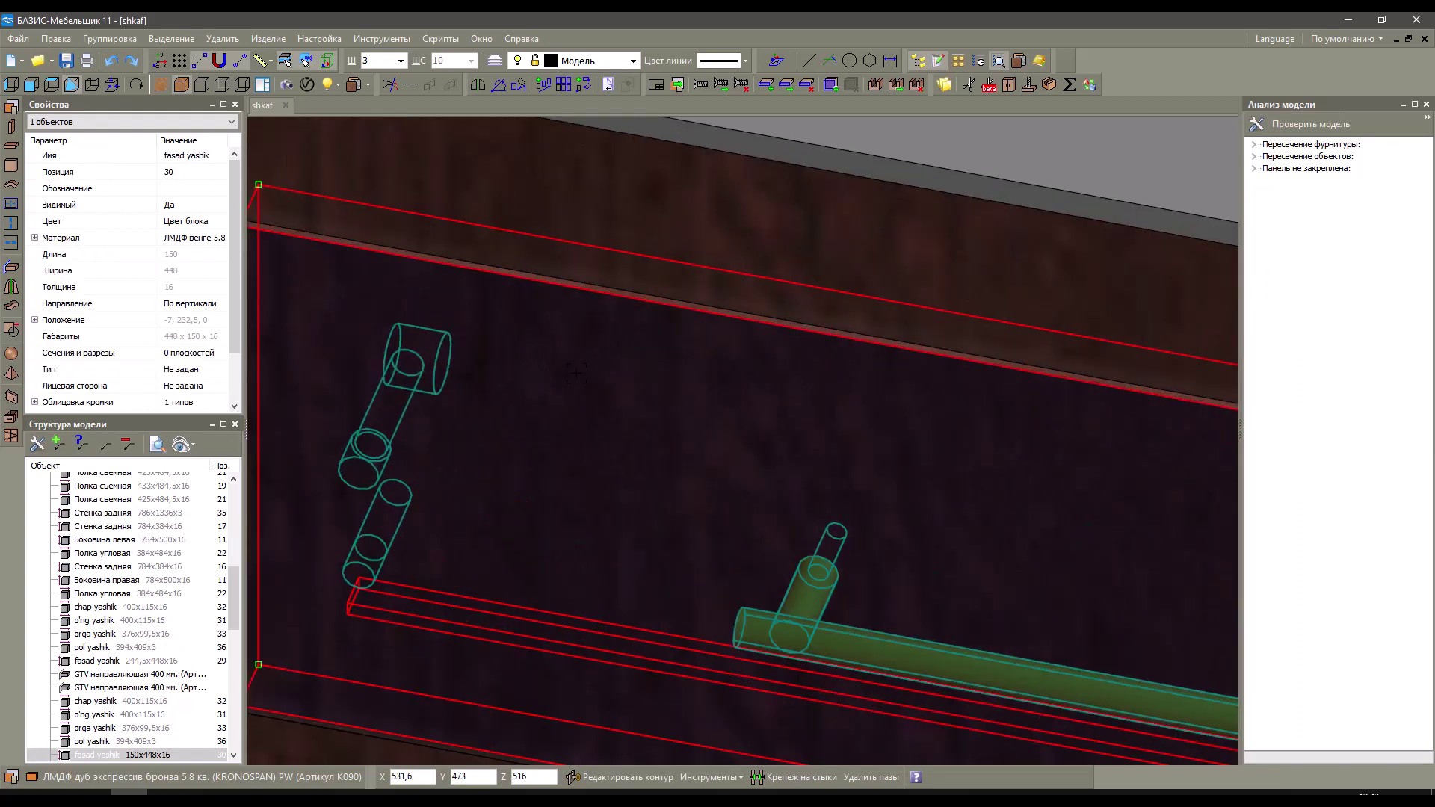
scroll(645, 415, "down", 2)
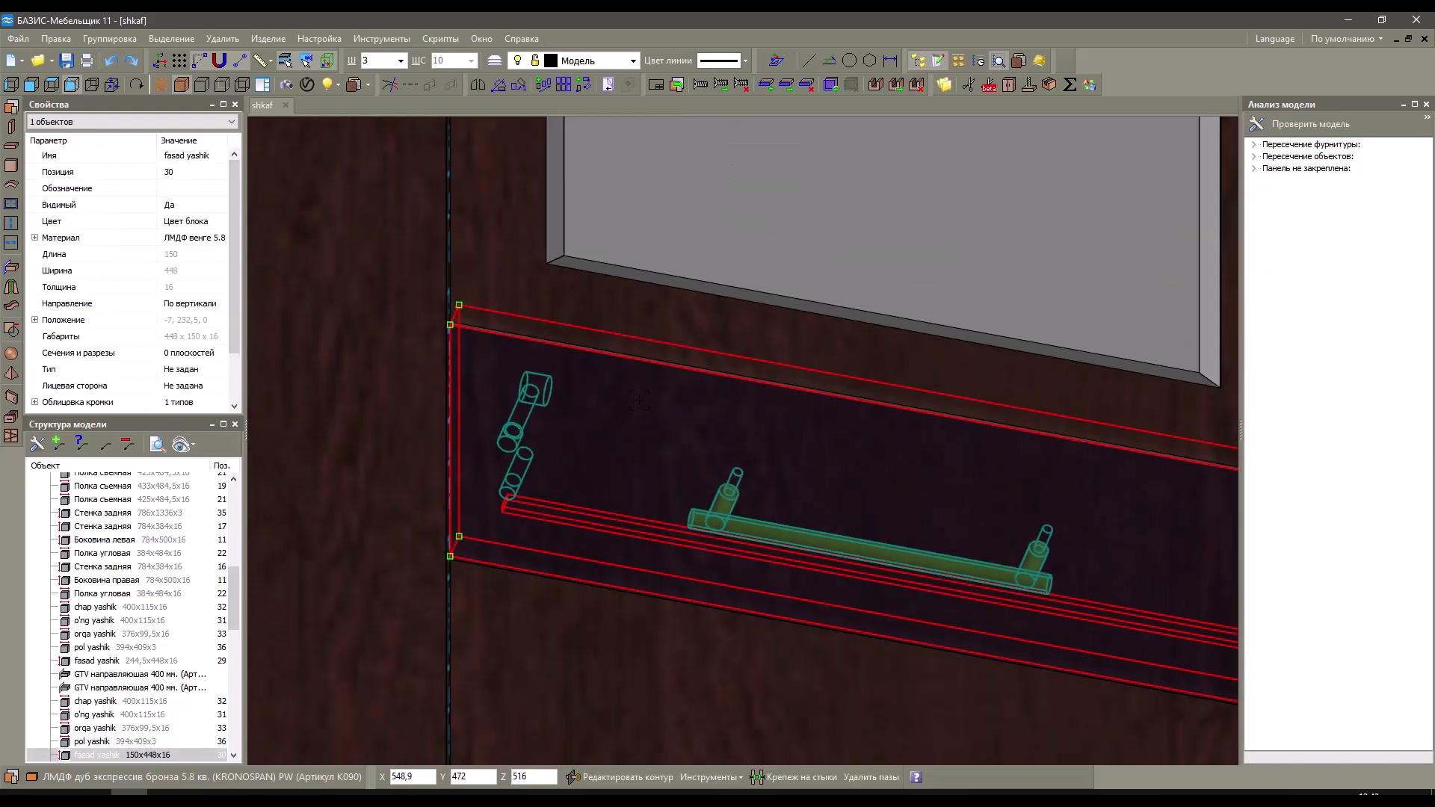
left_click(307, 65)
left_click(657, 85)
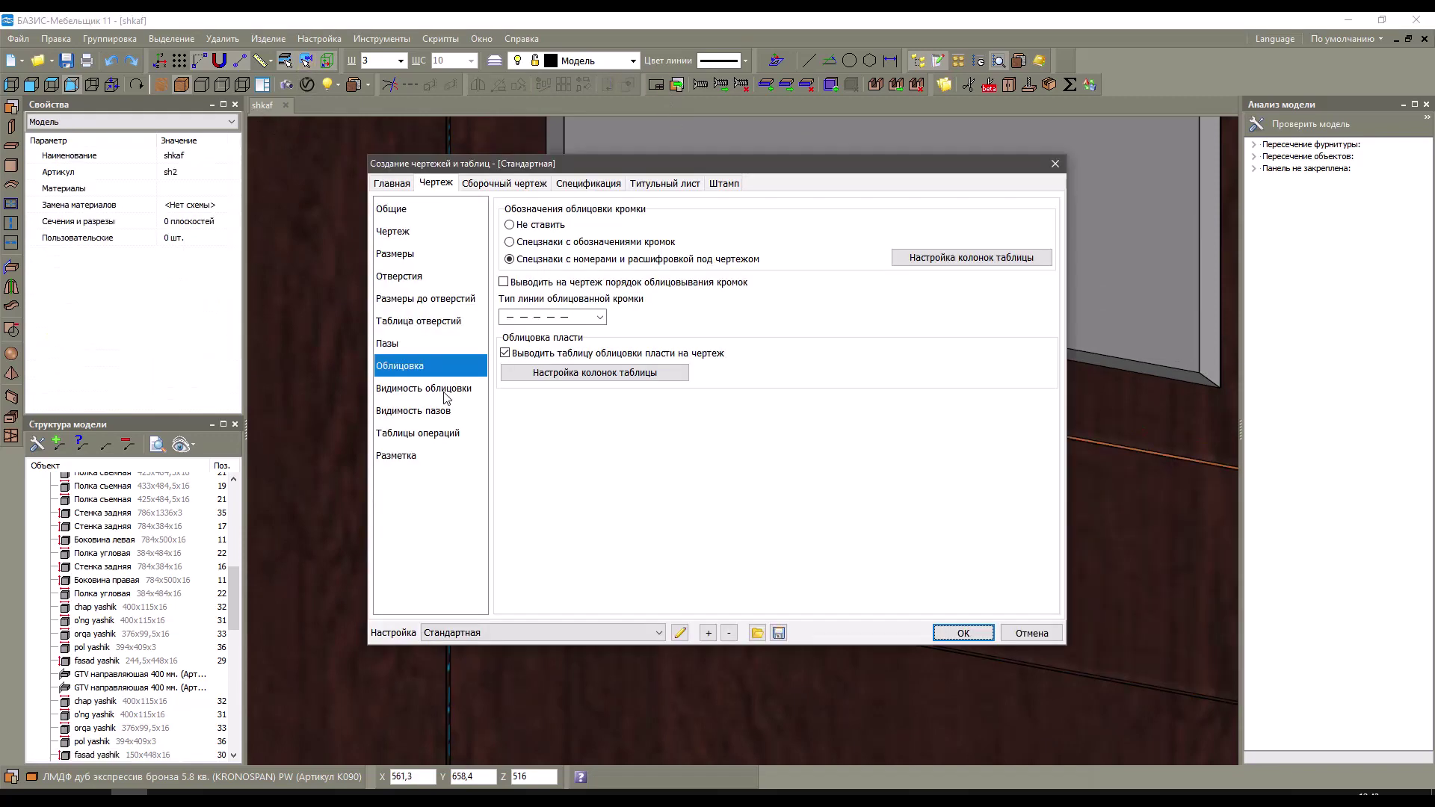
left_click(445, 392)
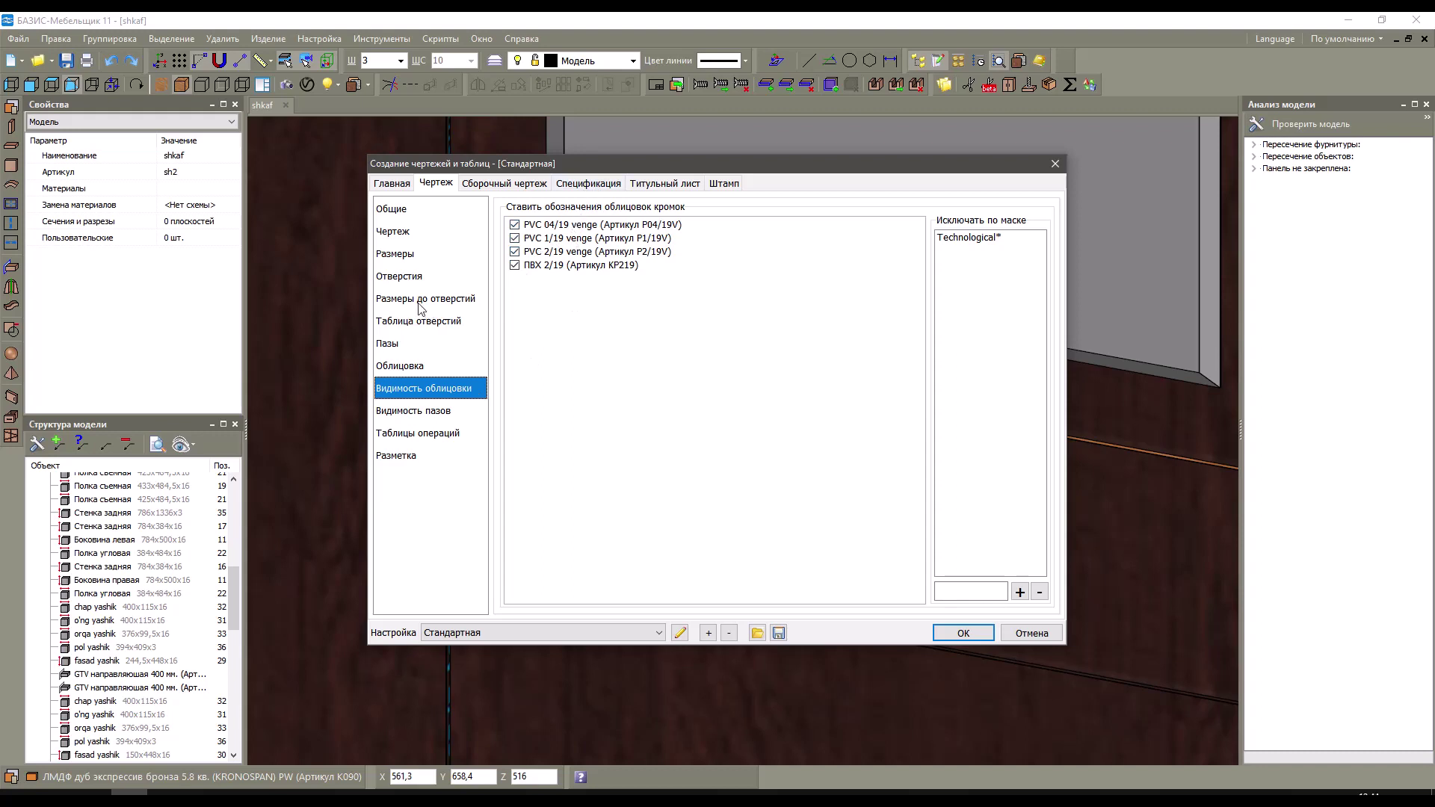
Browse the hole table, grooves, edge-facing, hole marking, dimensions and operations-table settings pages.
left_click(411, 327)
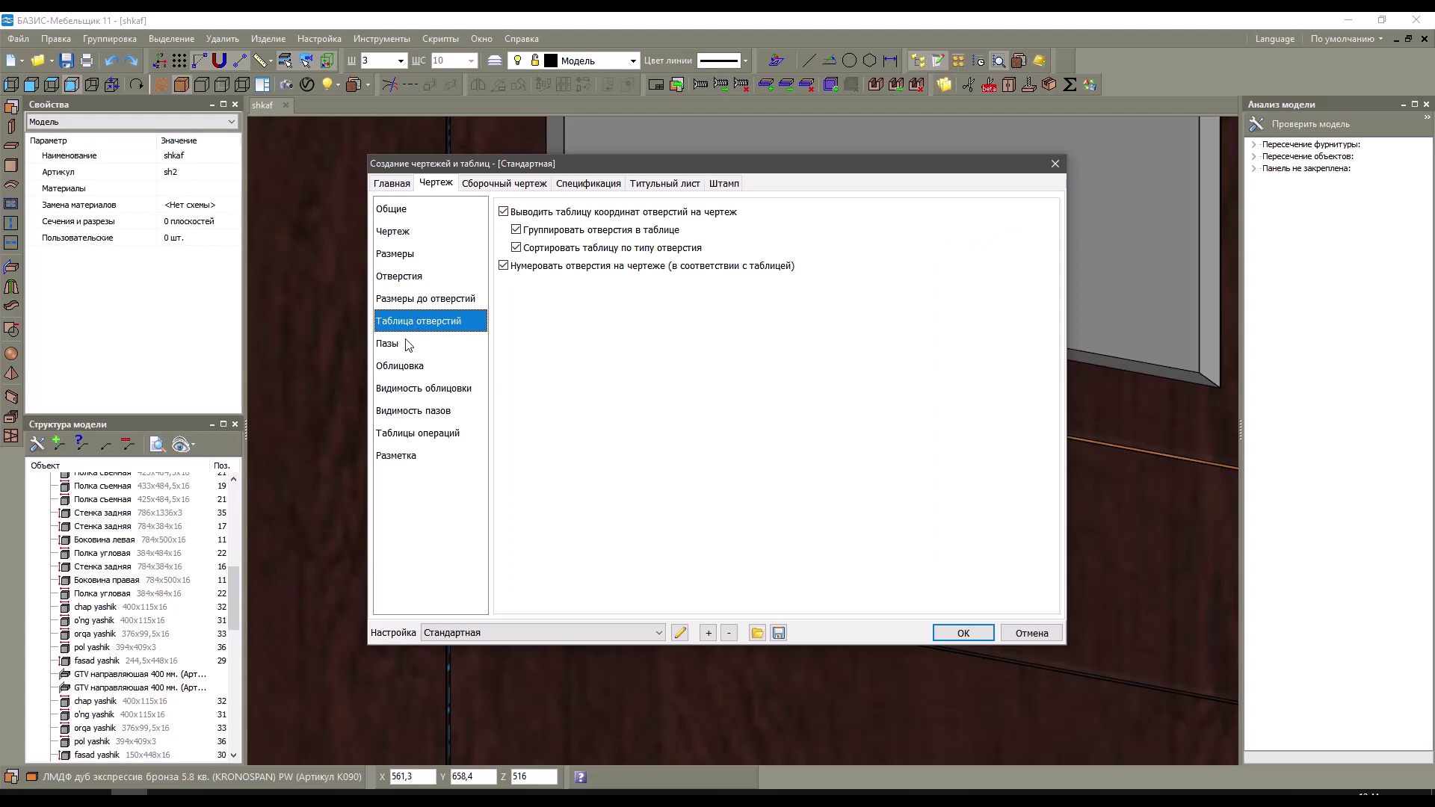
left_click(410, 344)
left_click(401, 367)
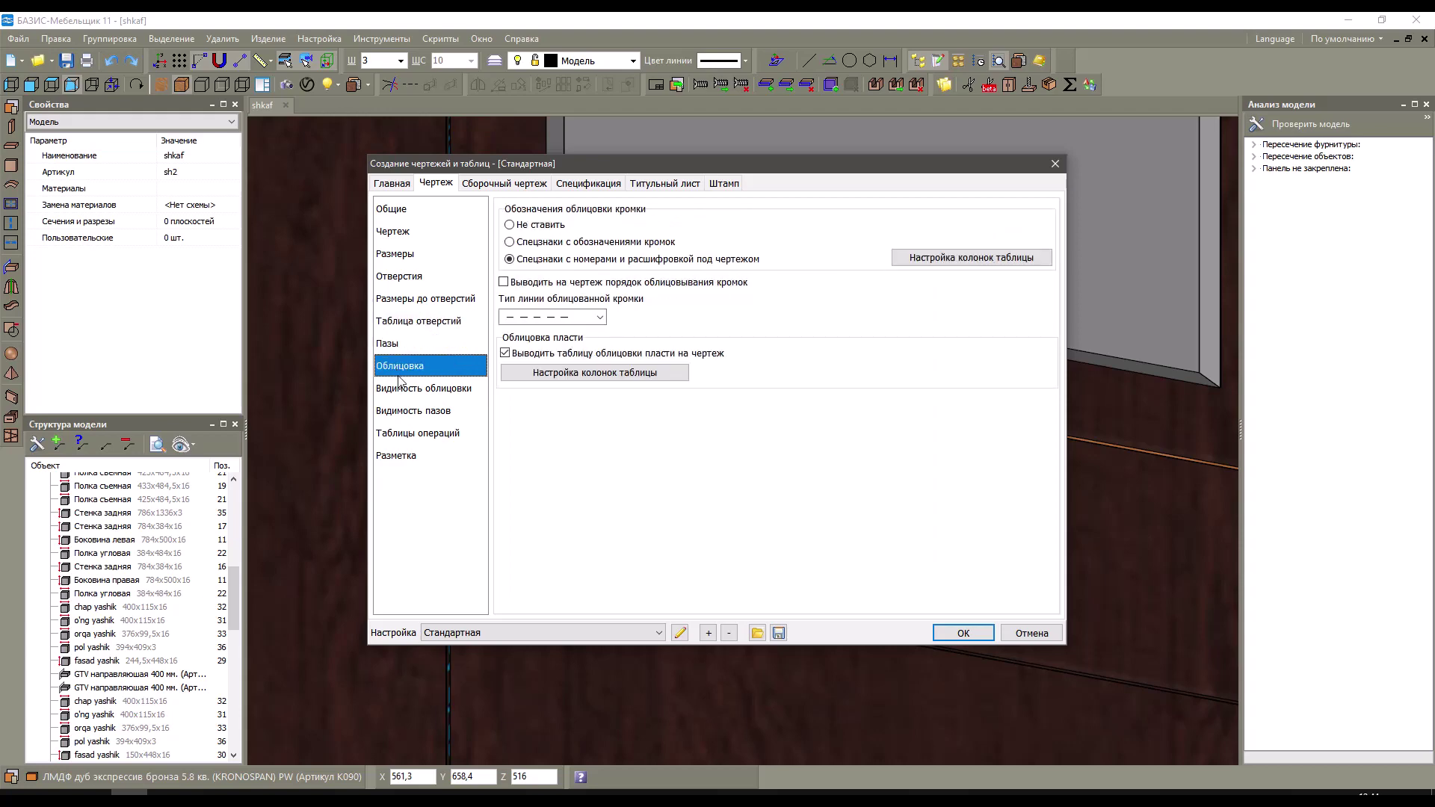
left_click(402, 283)
left_click(410, 299)
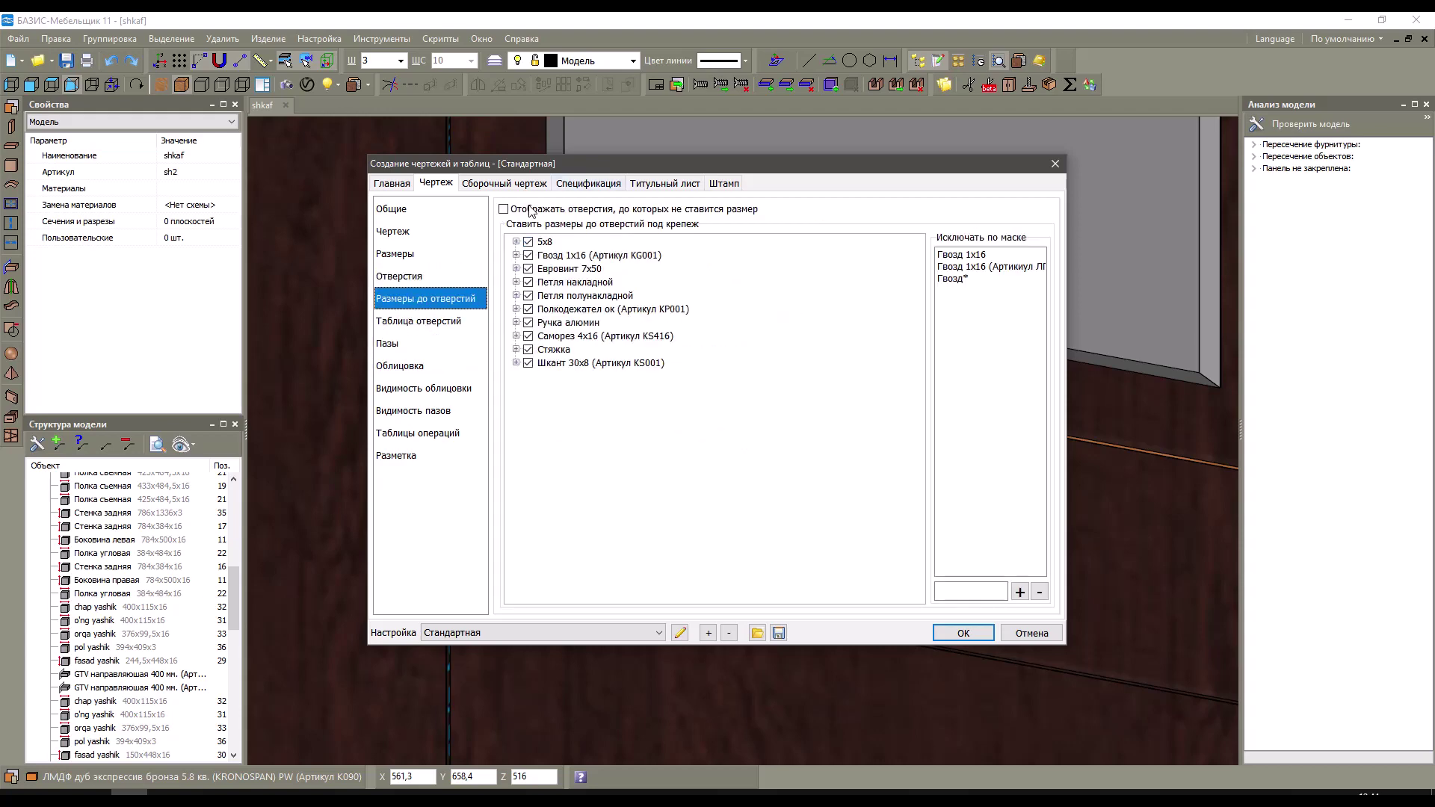
left_click(434, 433)
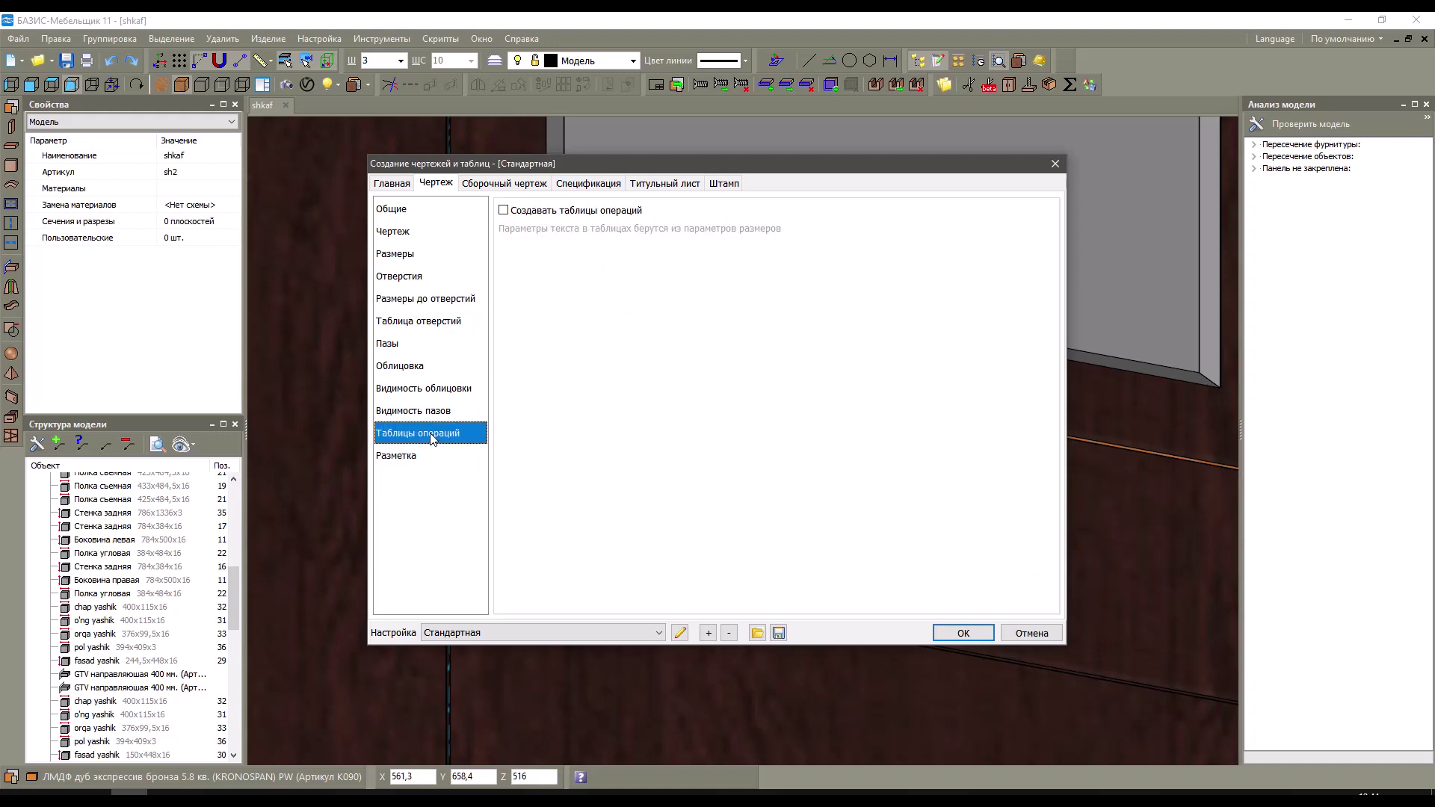
Review the Видимость облицовки edge-band list, leaving ПВХ 2/19 unmarked, and accept the settings.
left_click(434, 394)
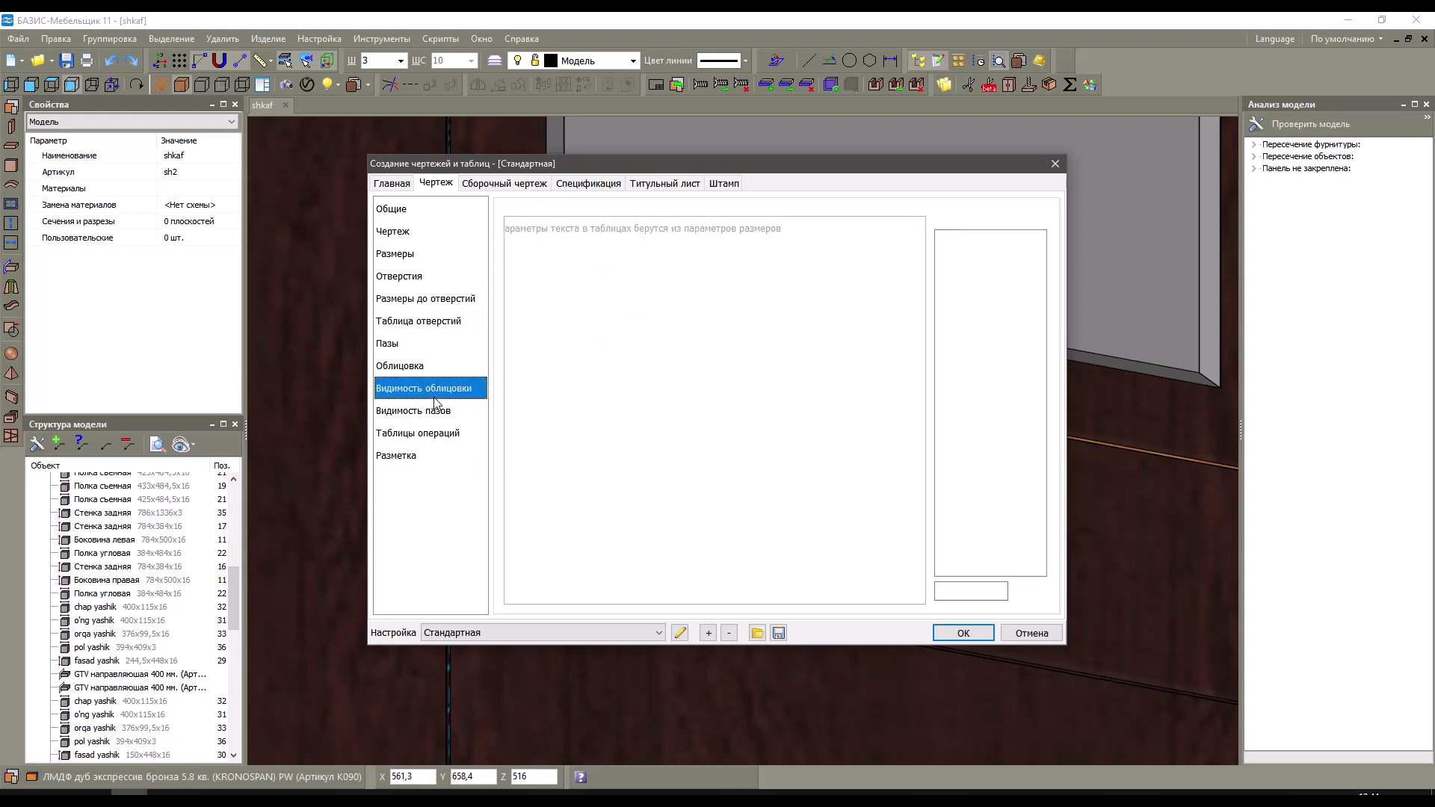
left_click(432, 296)
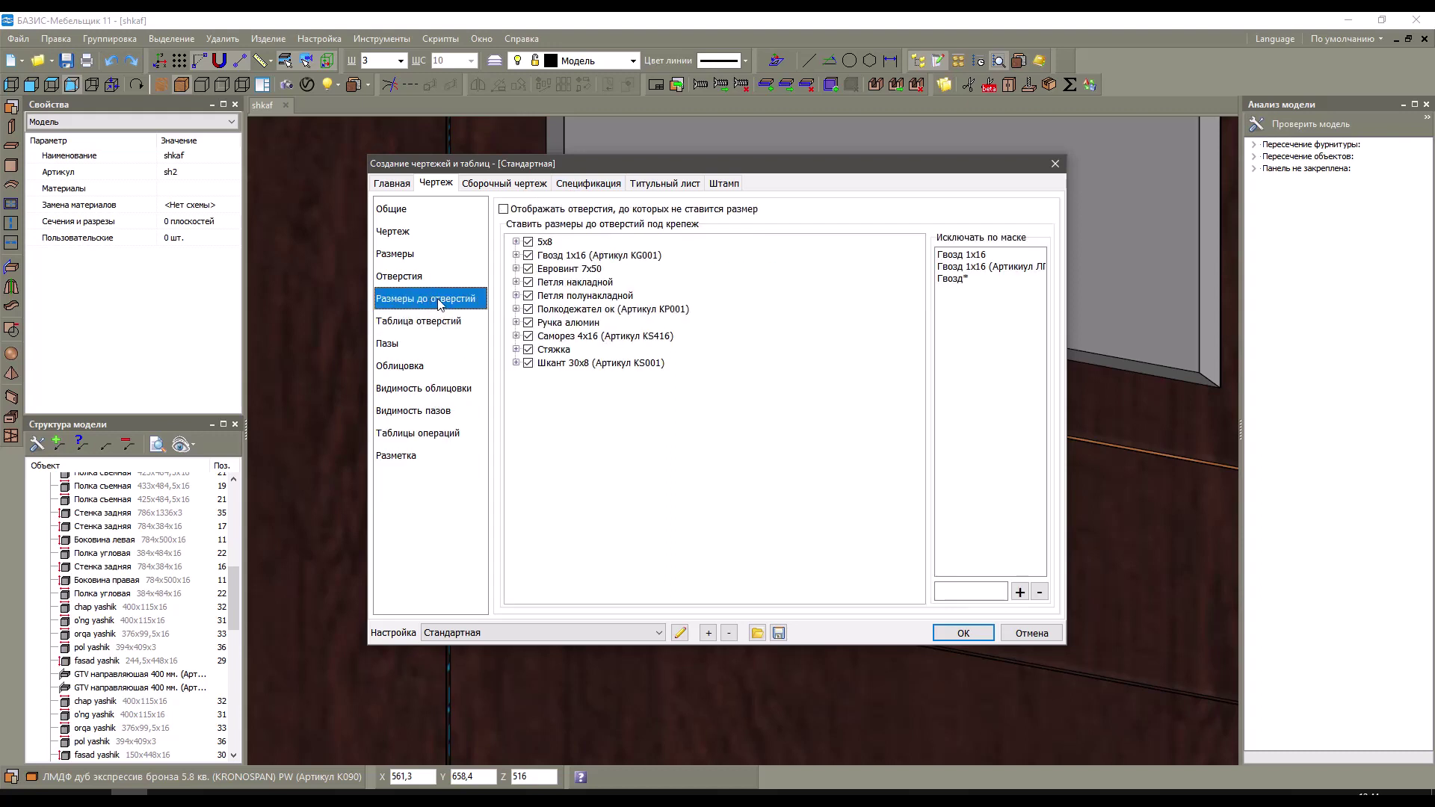
left_click(435, 390)
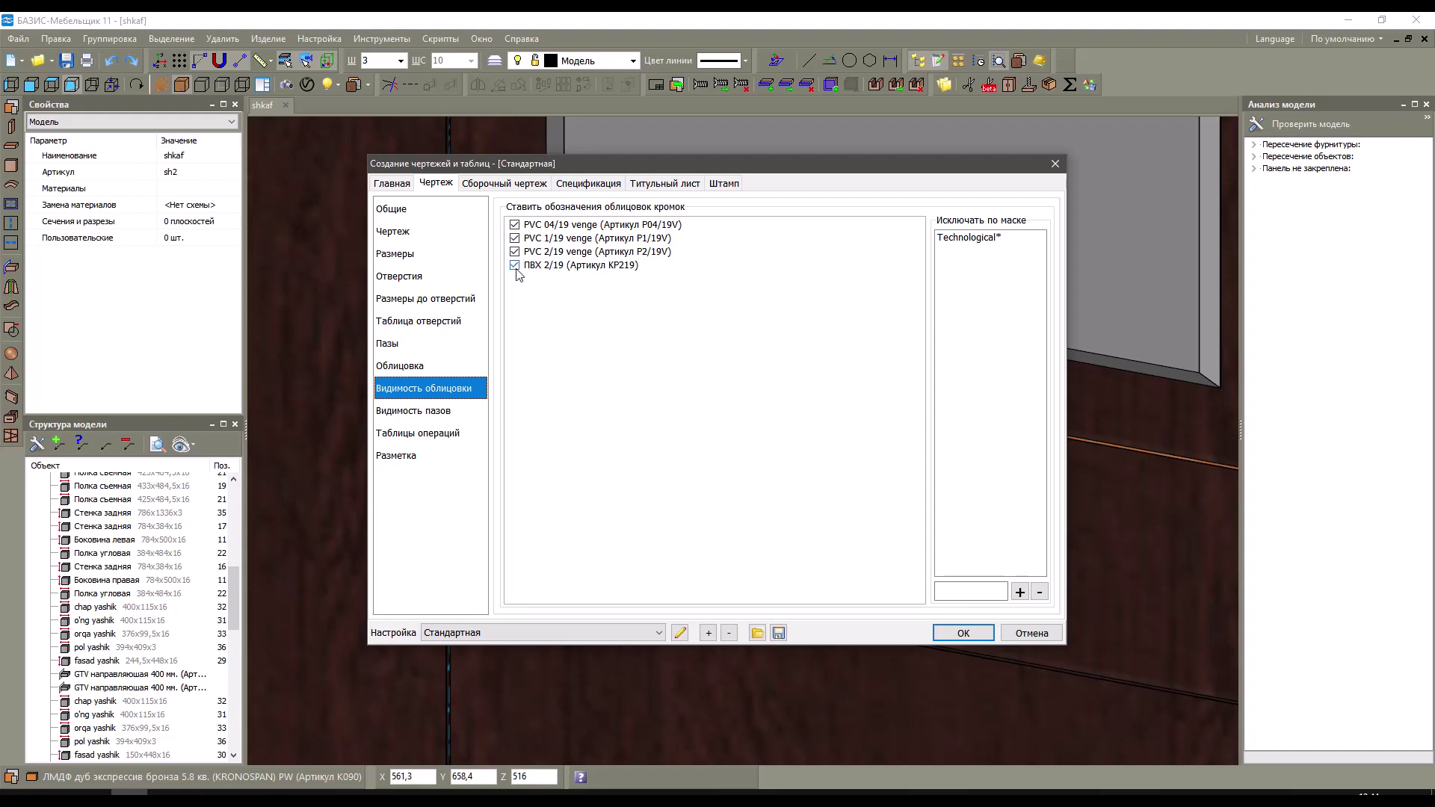
left_click(980, 636)
left_click(852, 479)
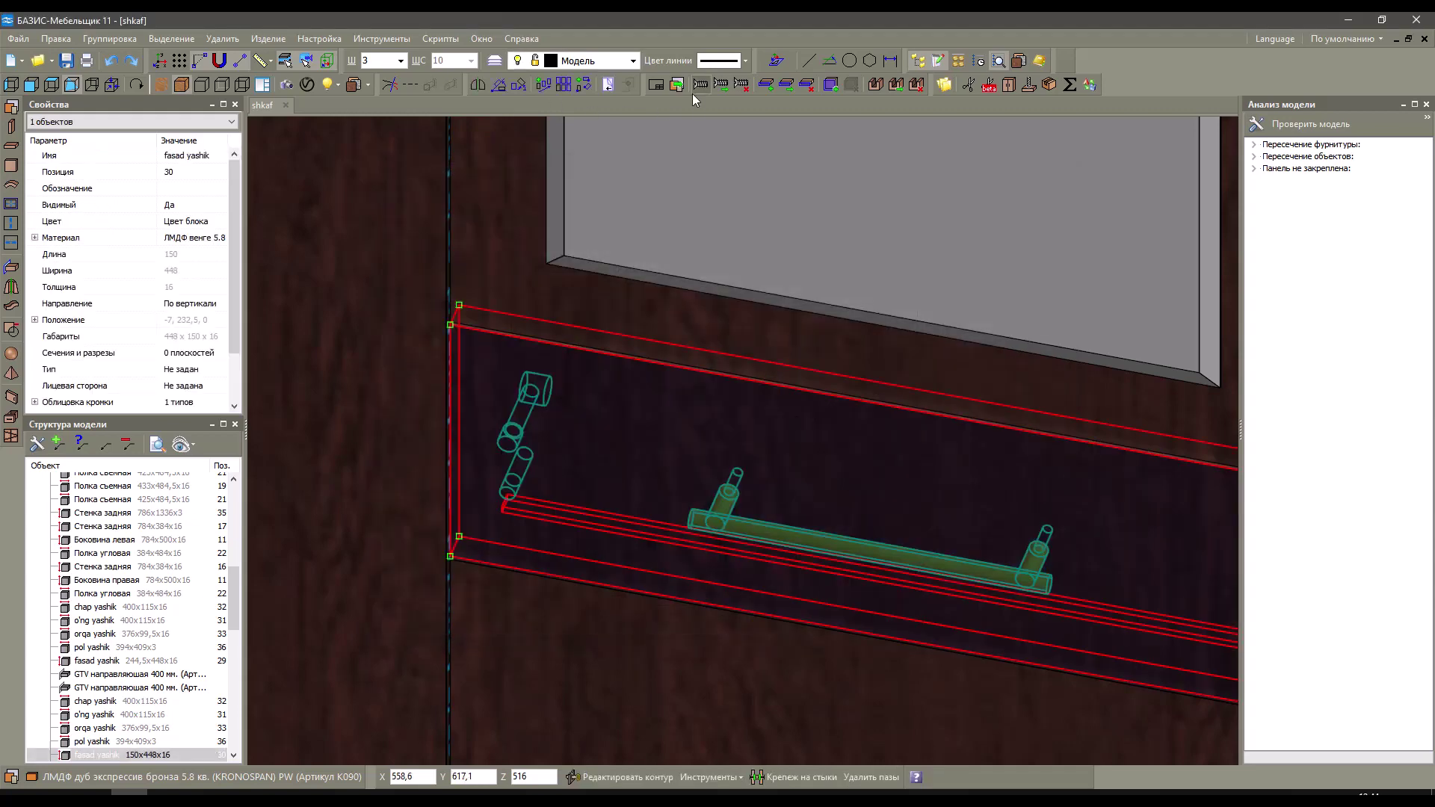
Generate the 030_fasad_yashik drawer-front drawing, declining to limit it to selected elements.
left_click(660, 85)
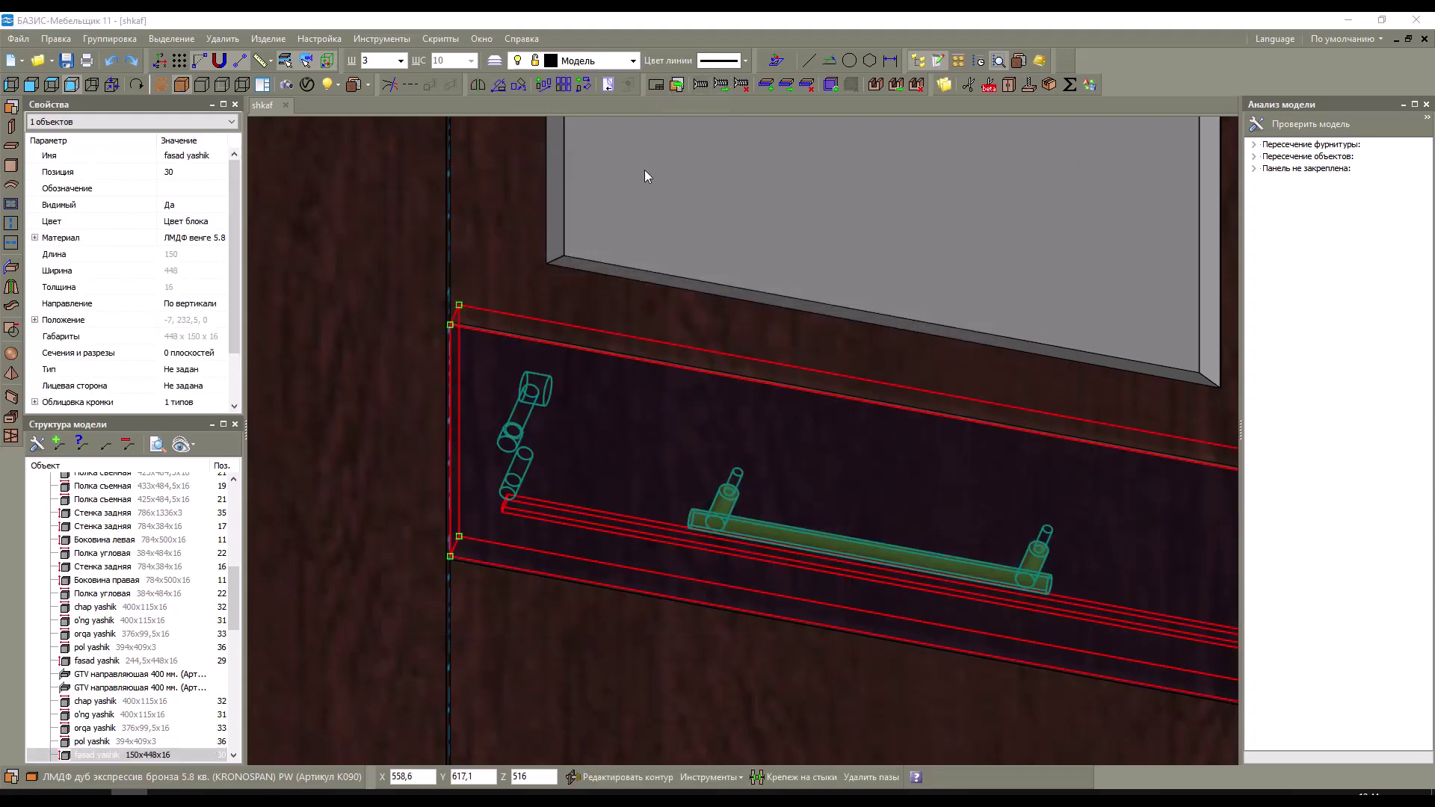
left_click(759, 407)
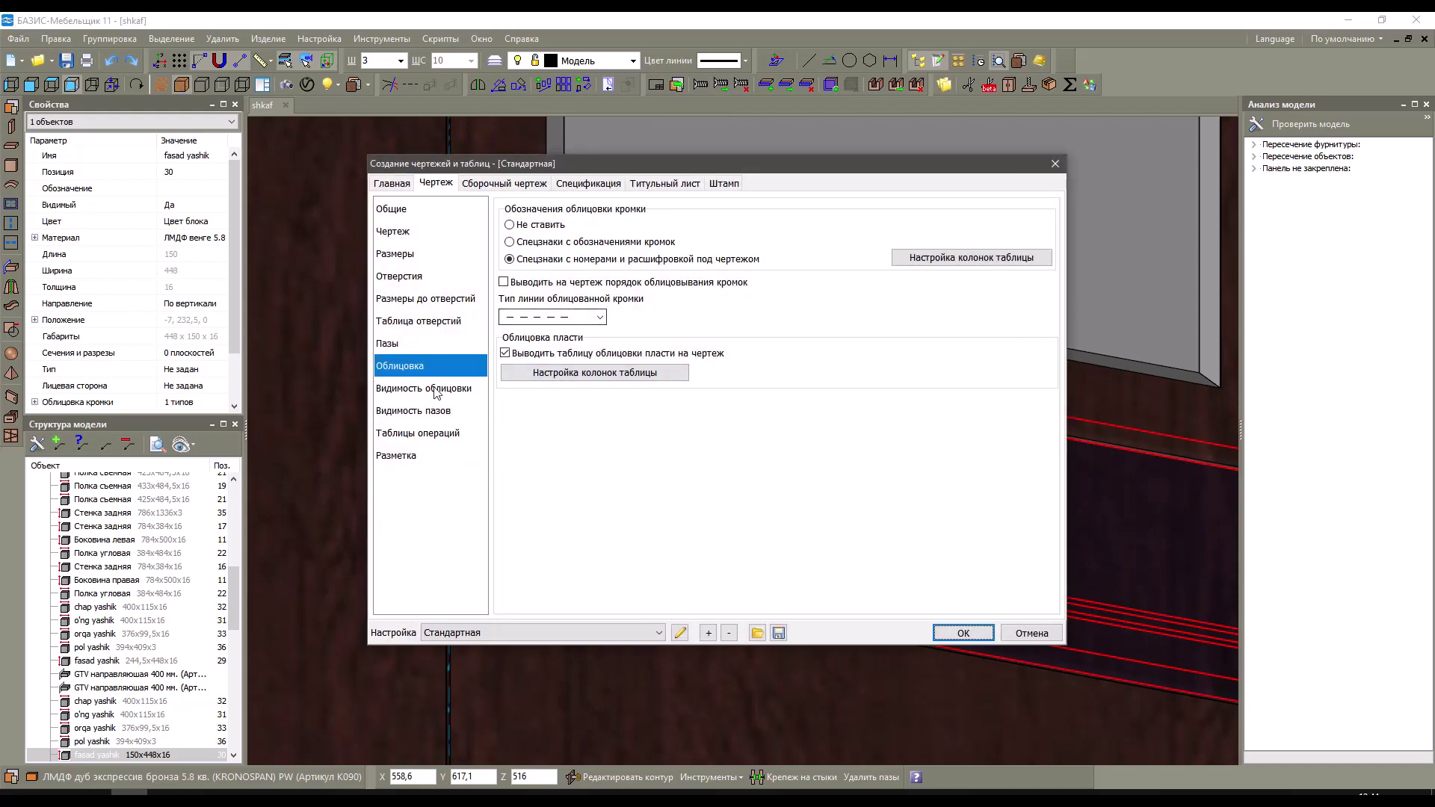
left_click(437, 388)
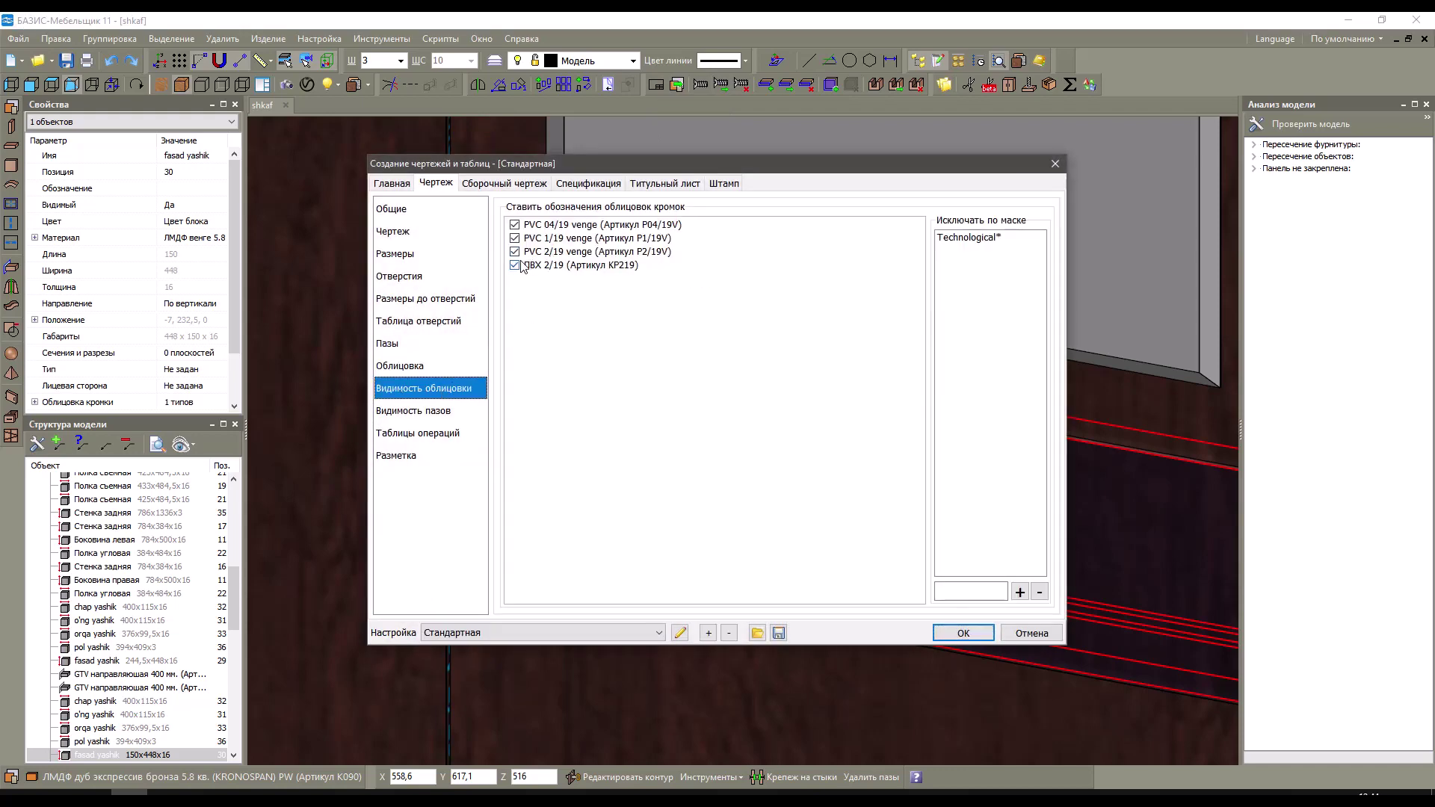
left_click(964, 633)
left_click(888, 580)
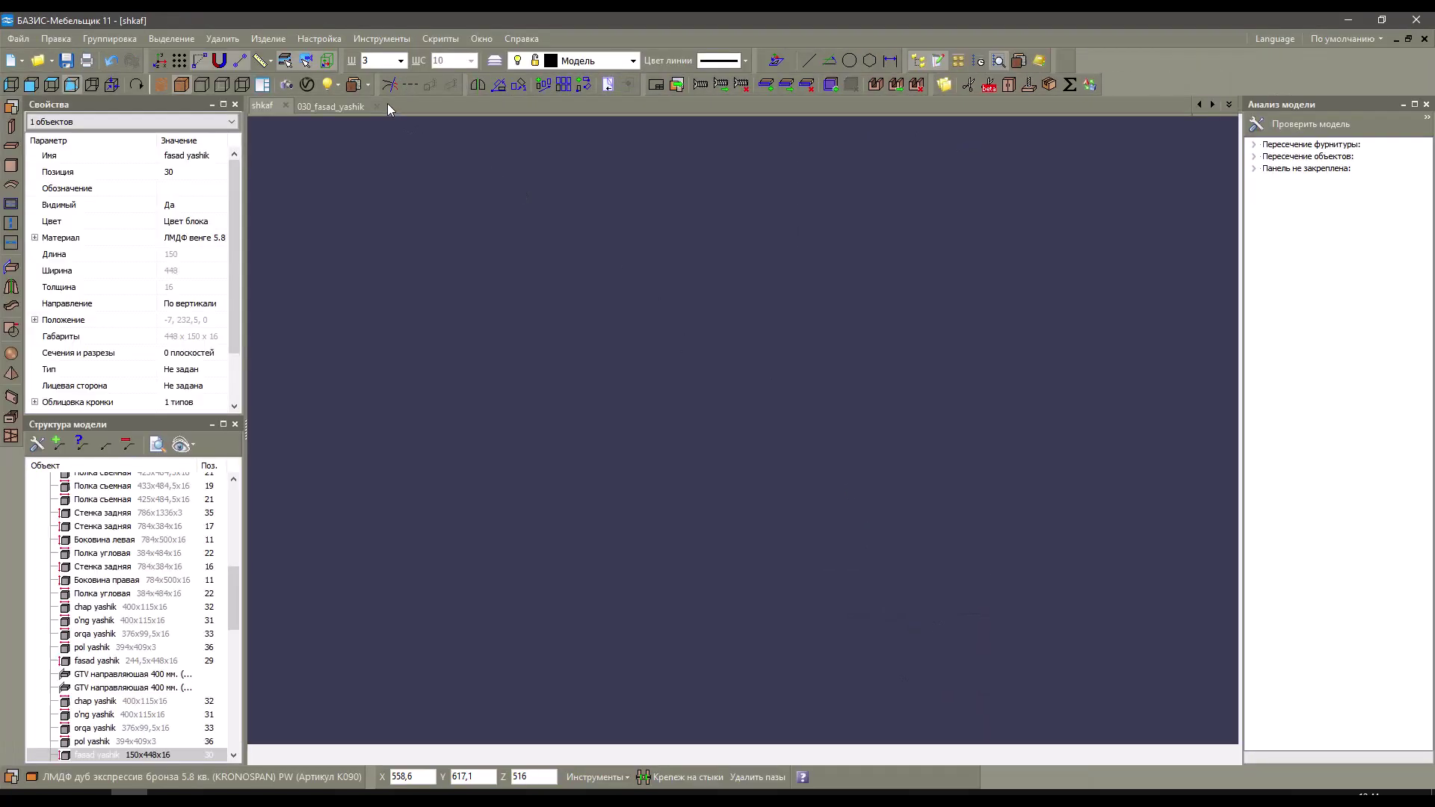
Pan over the new drawing's panel, hole table and title block, then return to shkaf.
left_click(351, 105)
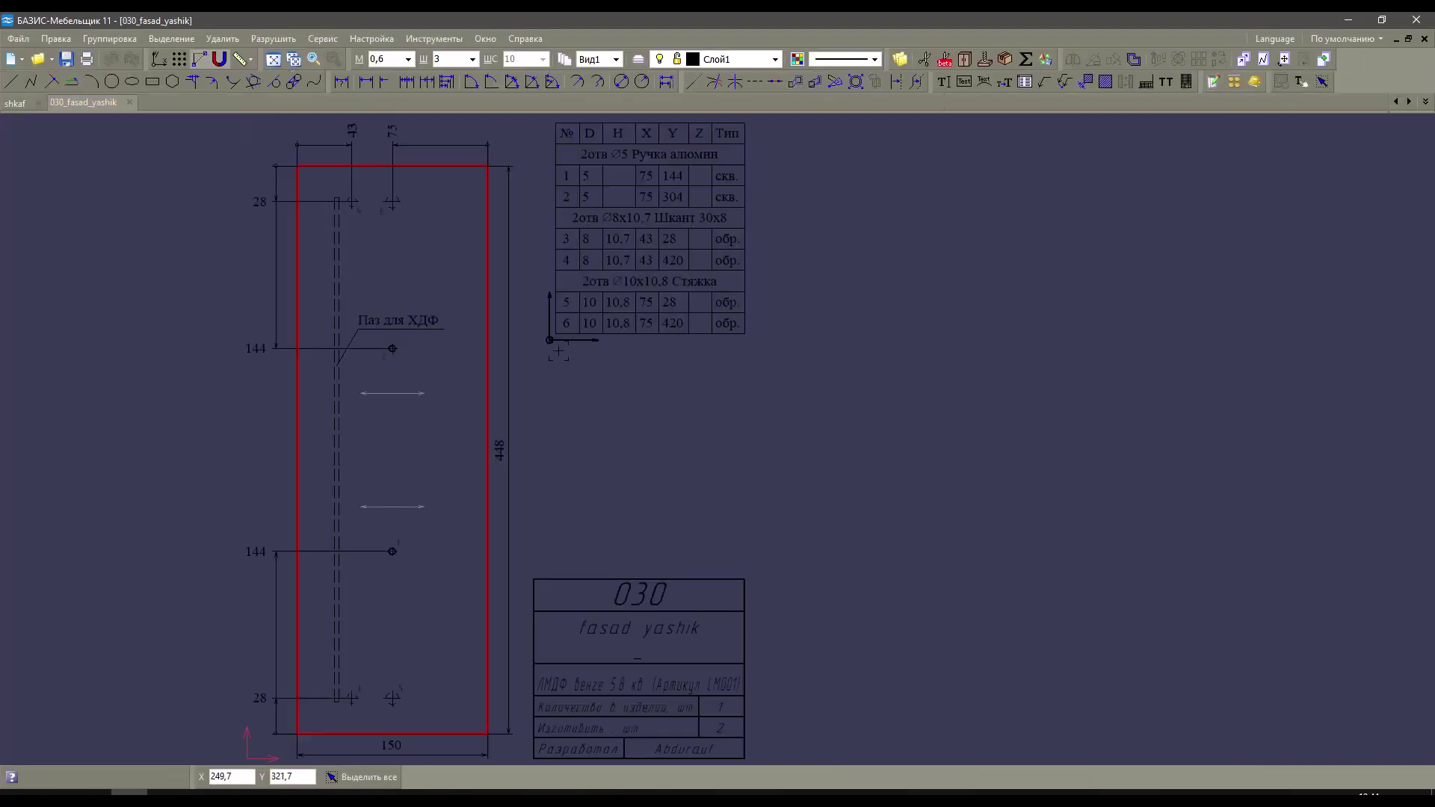
mouse_move(559, 350)
middle_mouse_down()
mouse_move(743, 343)
mouse_move(777, 105)
middle_mouse_up()
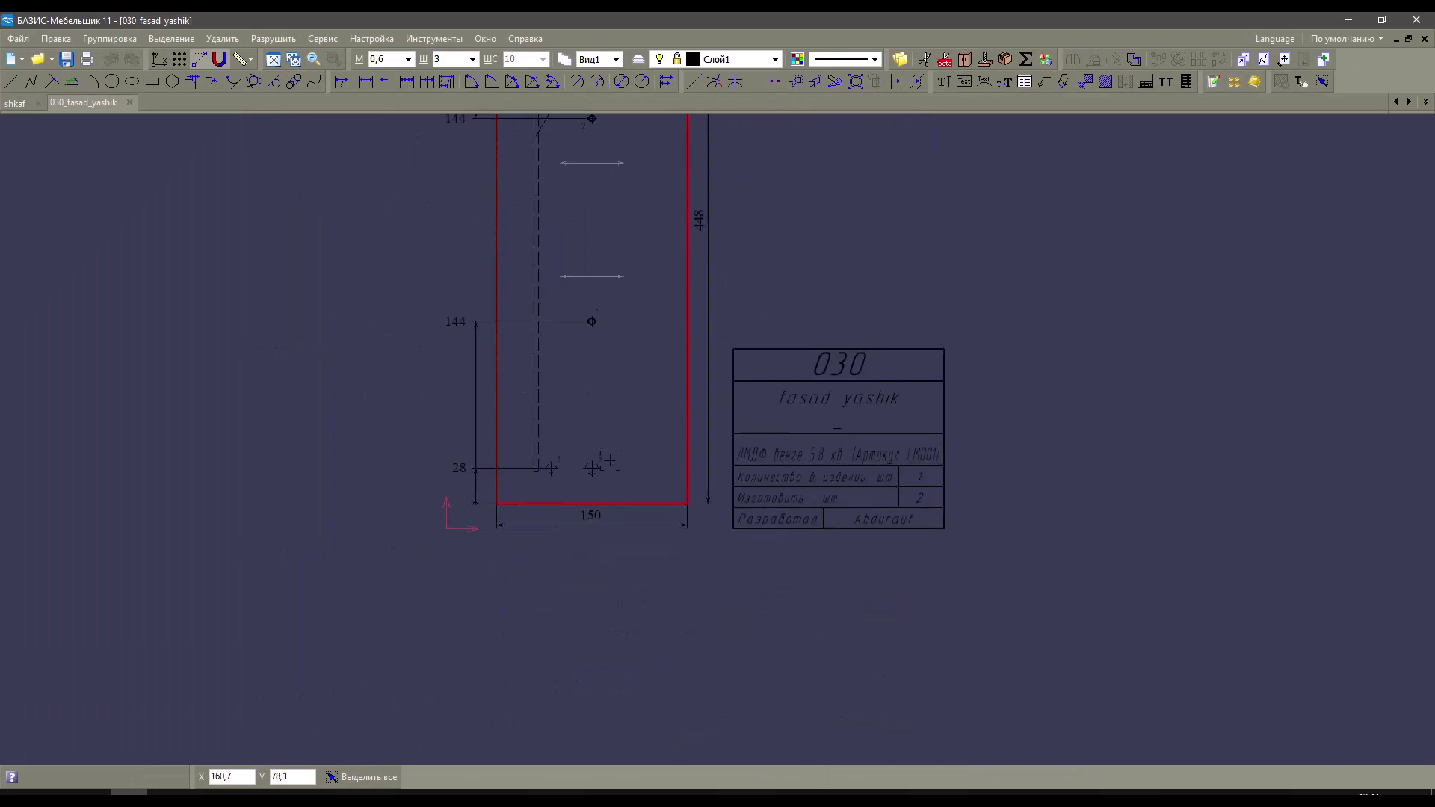
mouse_move(674, 311)
right_mouse_down()
mouse_move(656, 417)
mouse_move(681, 437)
right_mouse_up()
right_click_drag(667, 264, 630, 338)
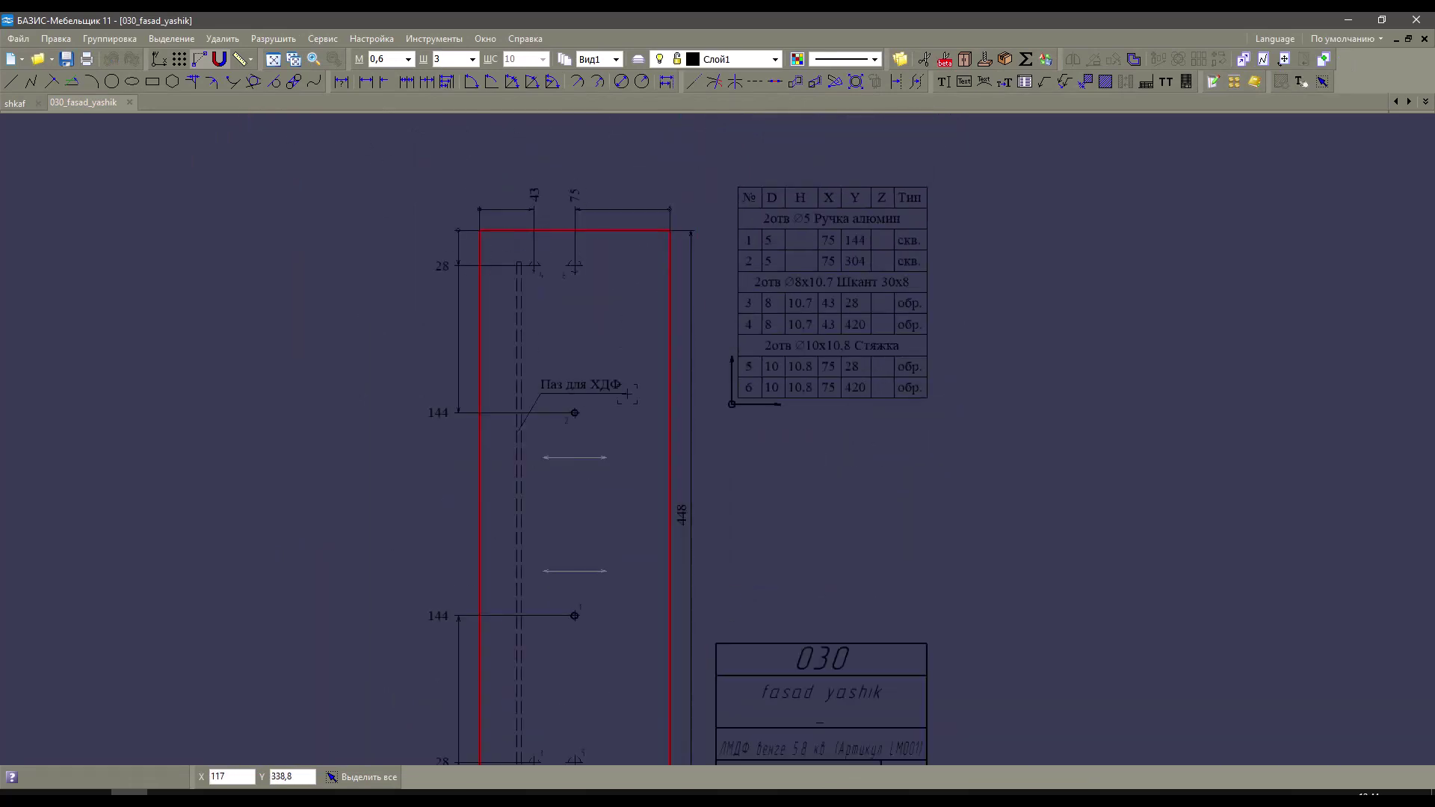
right_click_drag(660, 393, 772, 301)
left_click(15, 103)
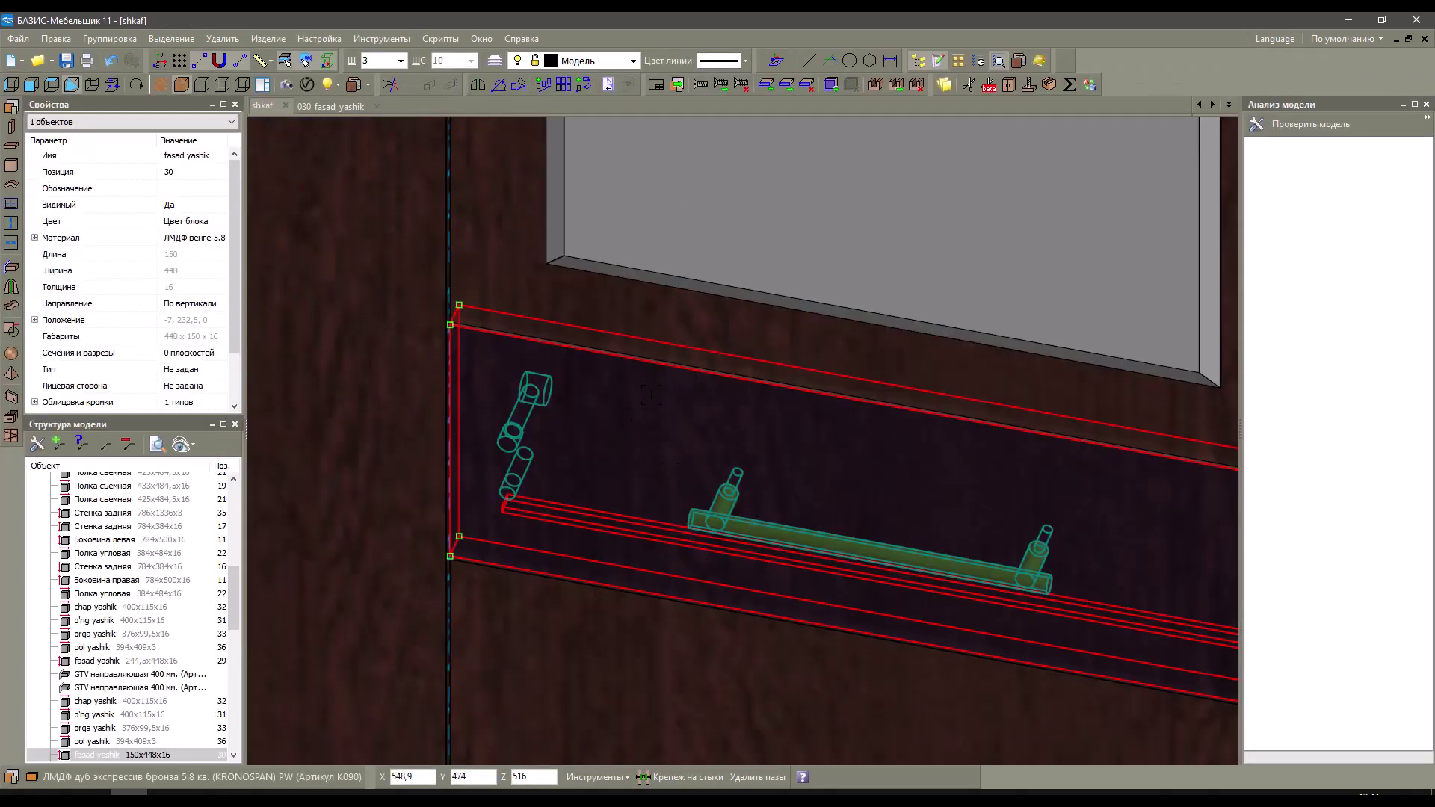
Clear the drawer-front selection and select the glass panel oyna in the shkaf 3D view.
key("Escape")
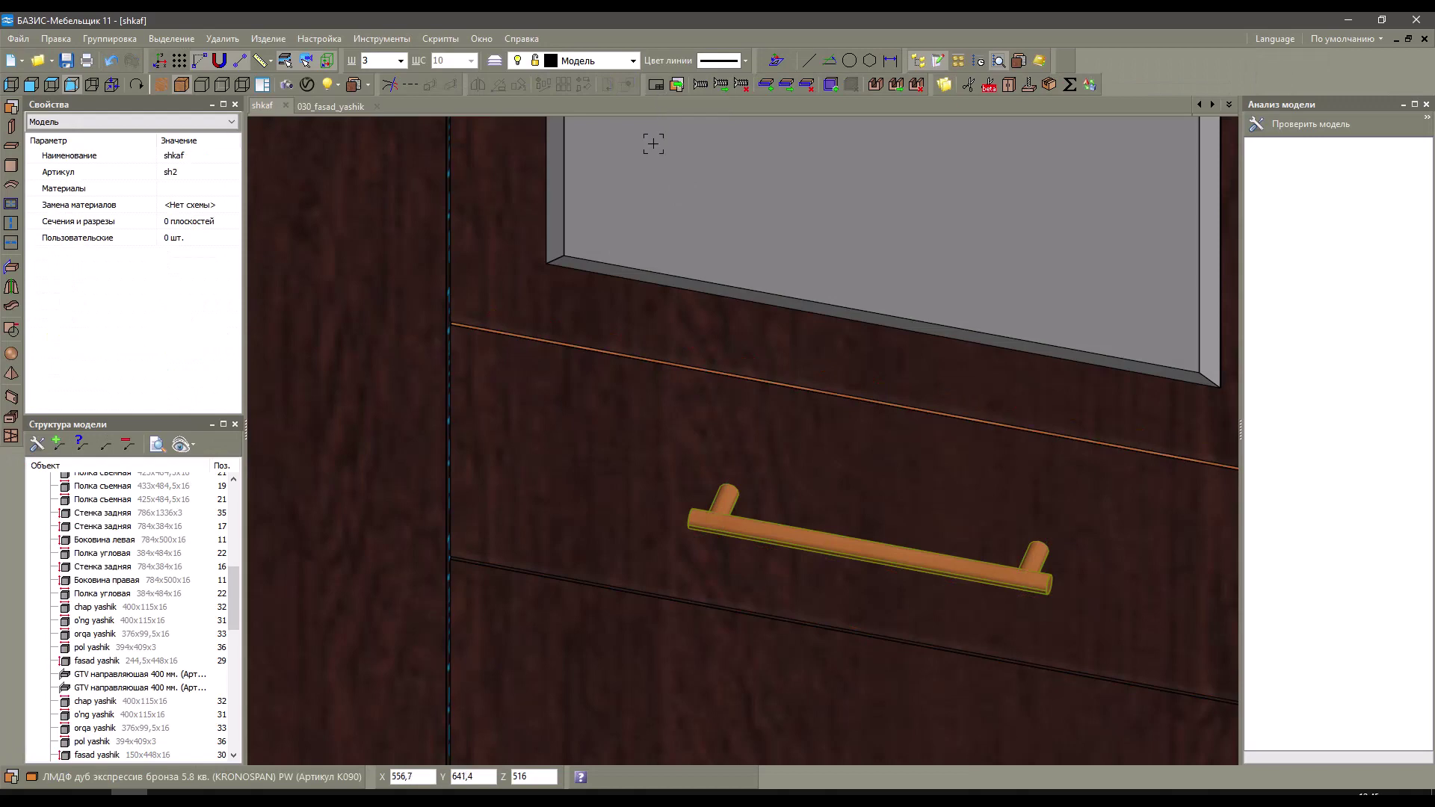
scroll(518, 365, "up", 2)
left_click(518, 365)
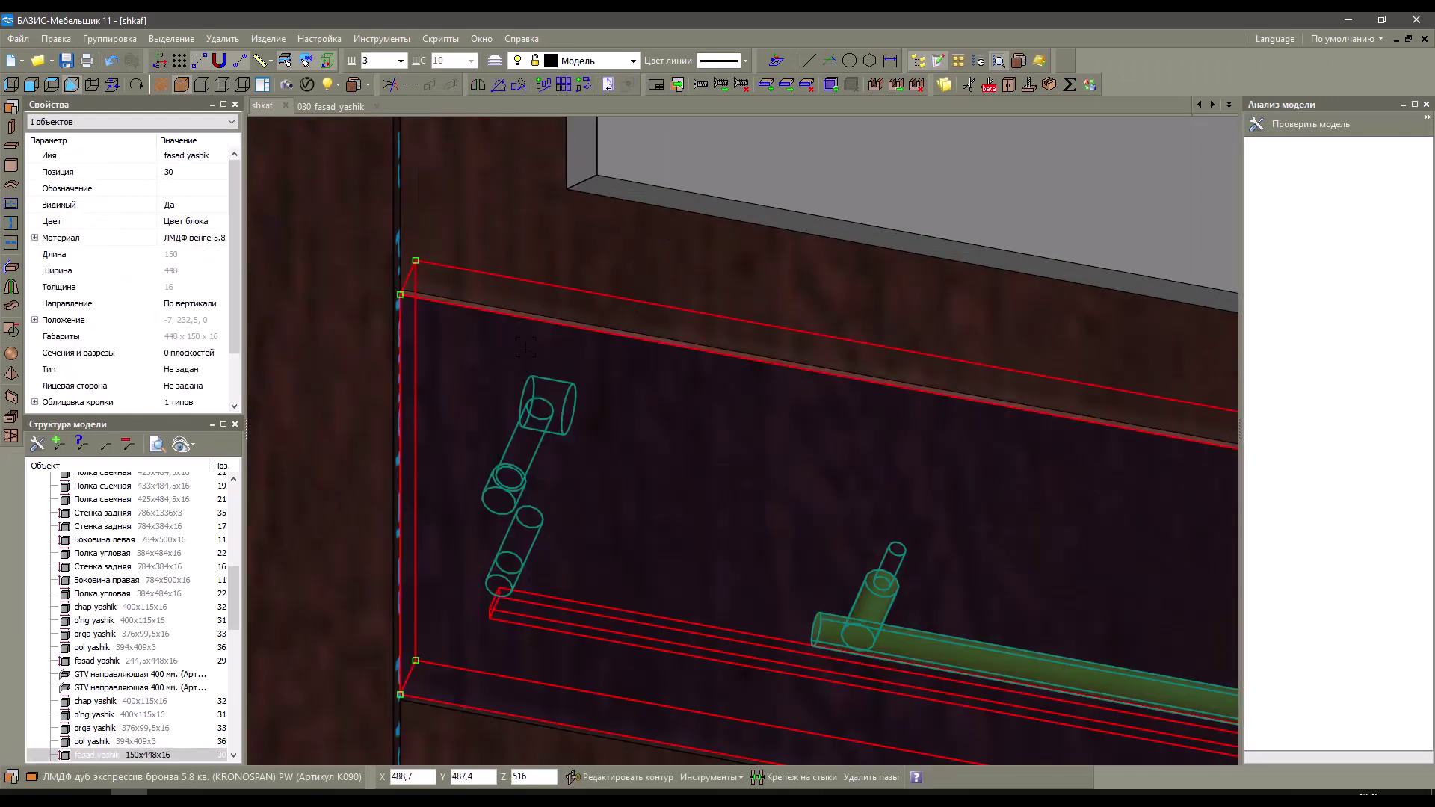
scroll(514, 343, "down", 2)
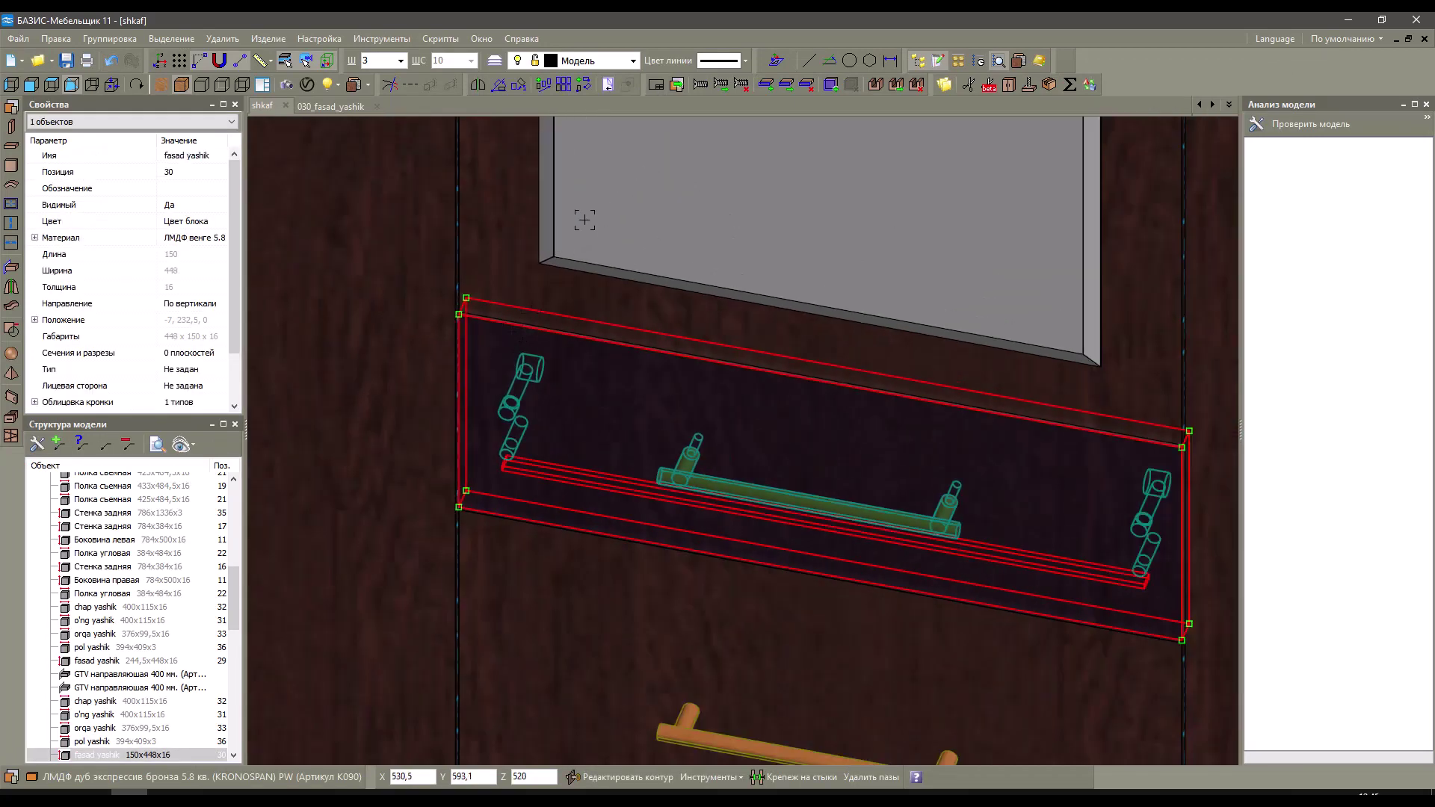
left_click(630, 211)
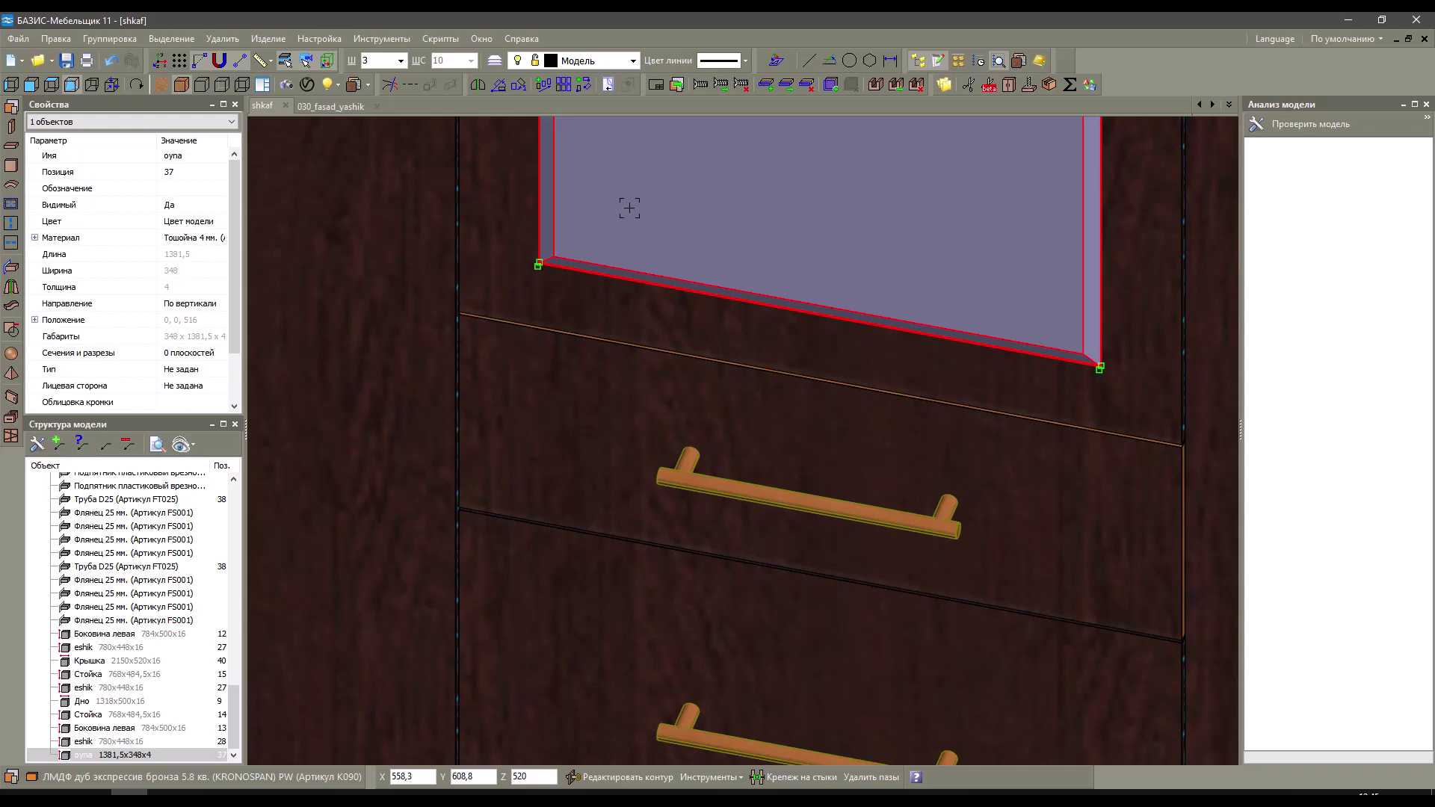
Start drawings for the selected oyna only, marking ПВХ 2/19 edging and hiding Фацет 3*10.
left_click(830, 89)
left_click(771, 410)
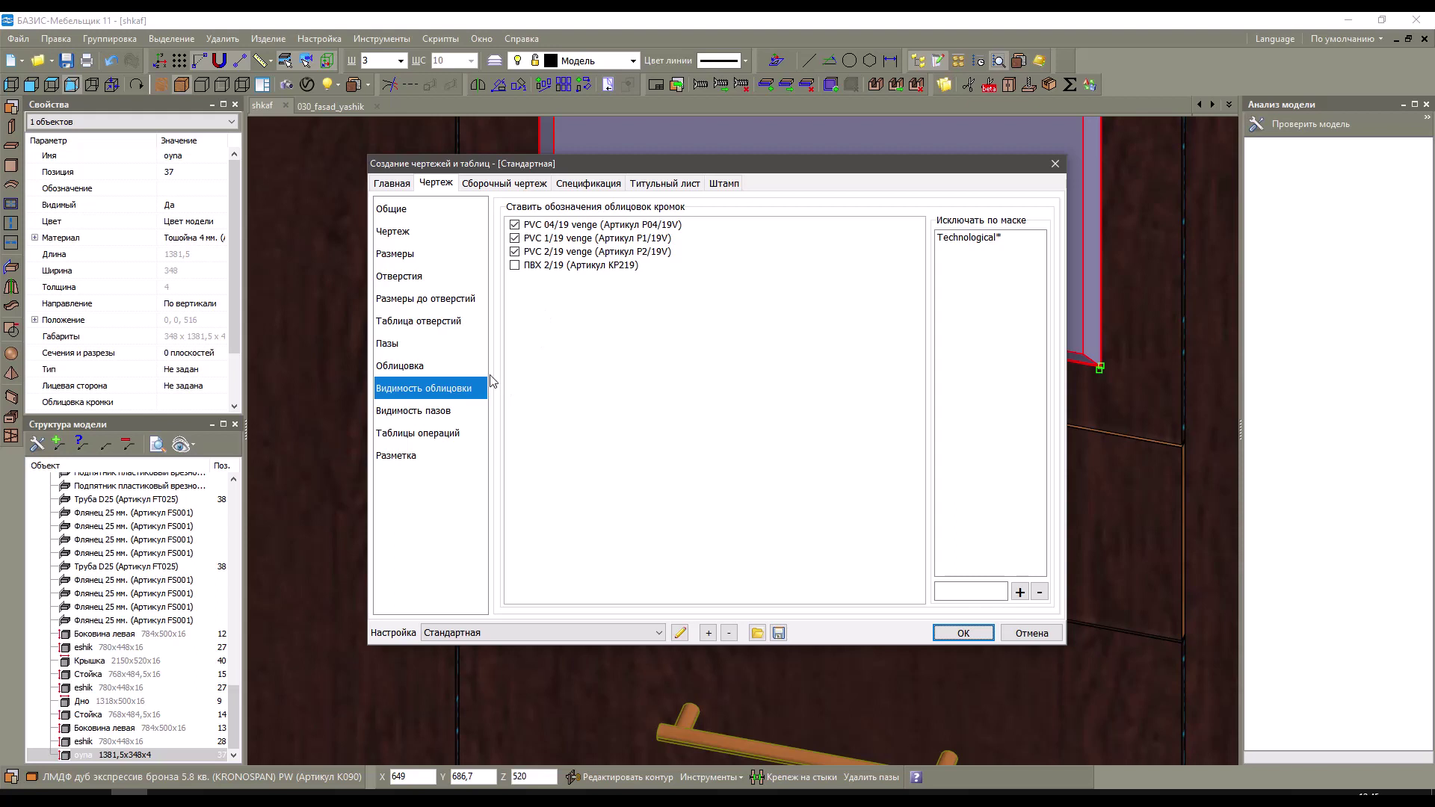
left_click(516, 267)
left_click(448, 413)
mouse_move(640, 167)
left_mouse_down()
mouse_move(326, 303)
mouse_move(746, 340)
mouse_move(990, 340)
left_mouse_up()
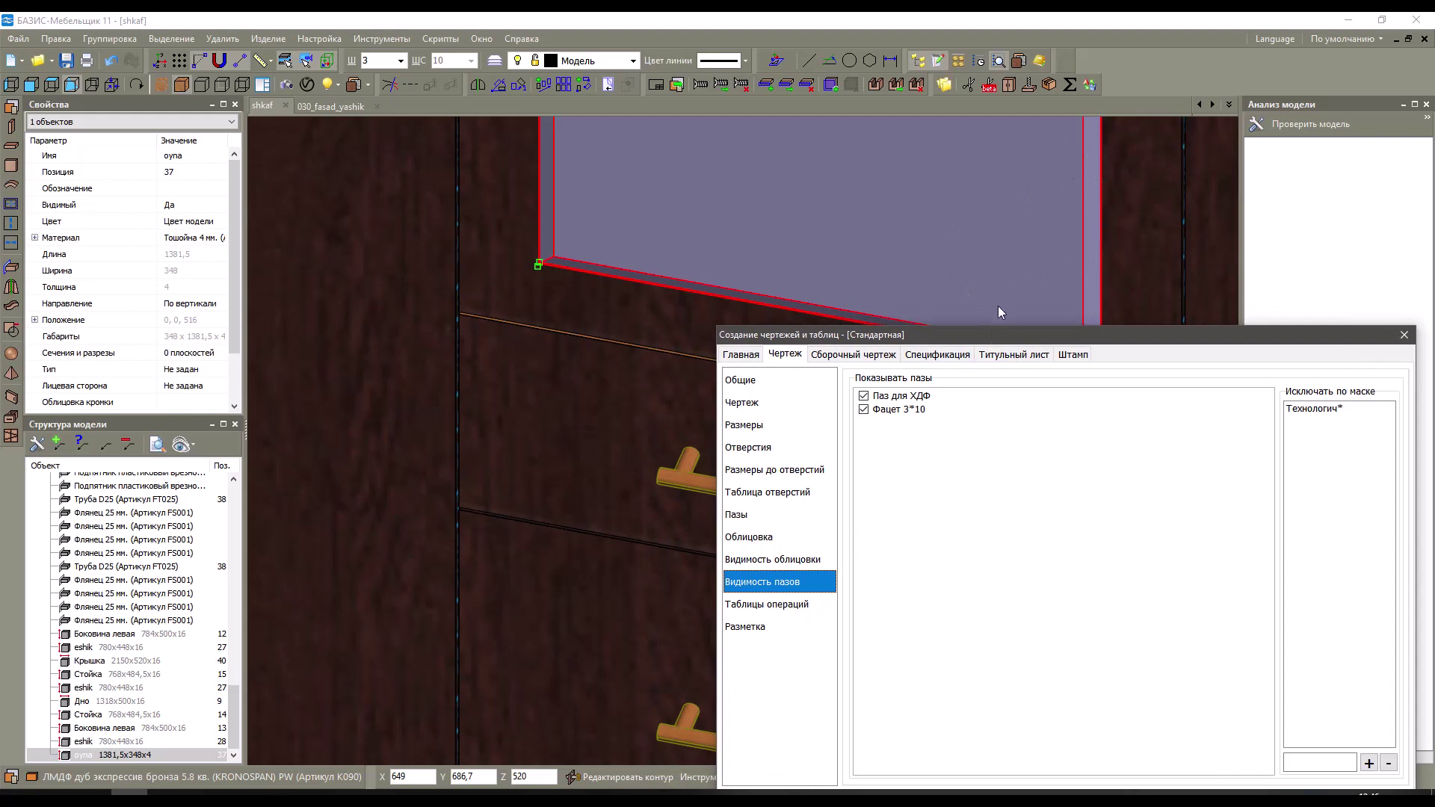
mouse_move(1141, 333)
left_mouse_down()
mouse_move(1334, 73)
mouse_move(1185, 59)
left_mouse_up()
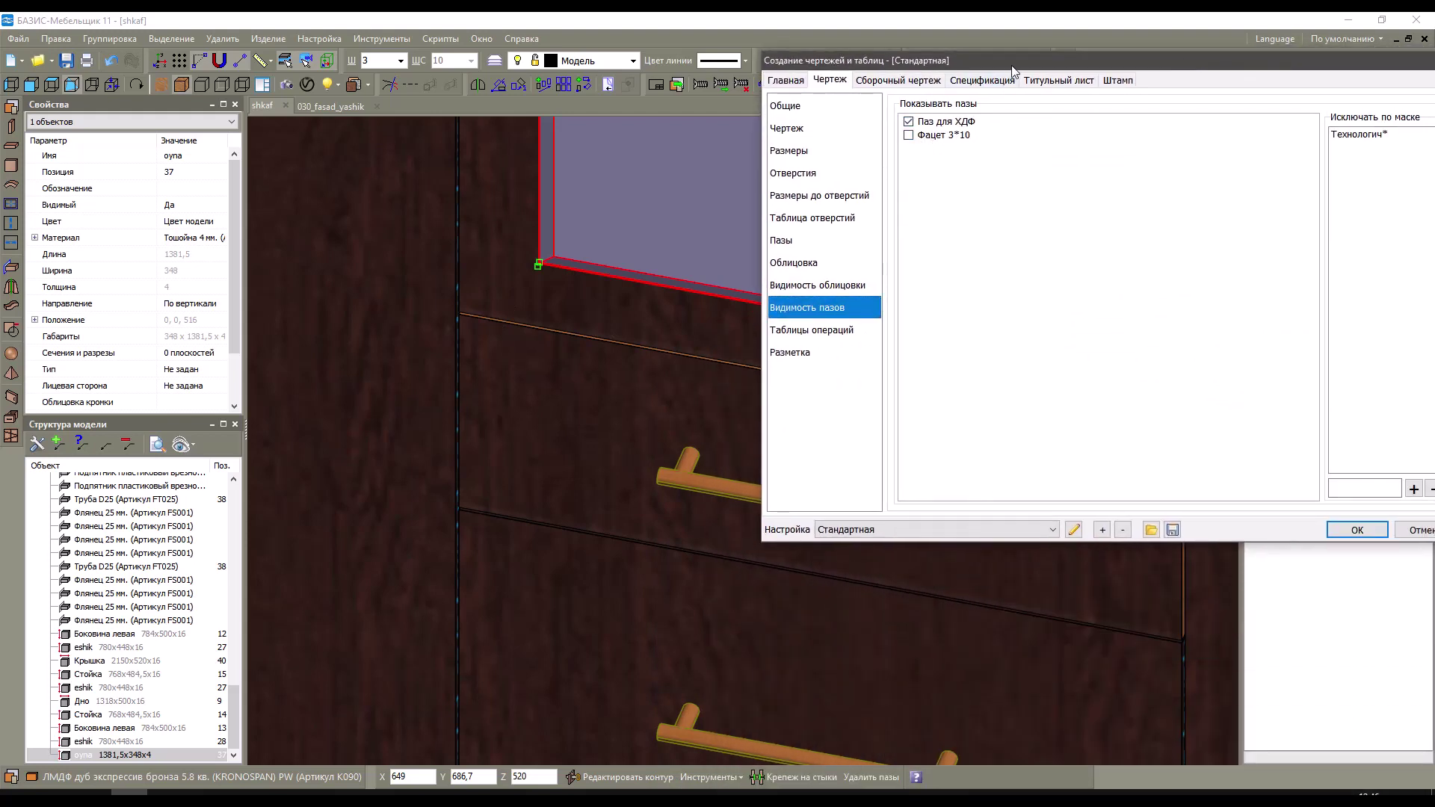
left_click_drag(1001, 66, 753, 117)
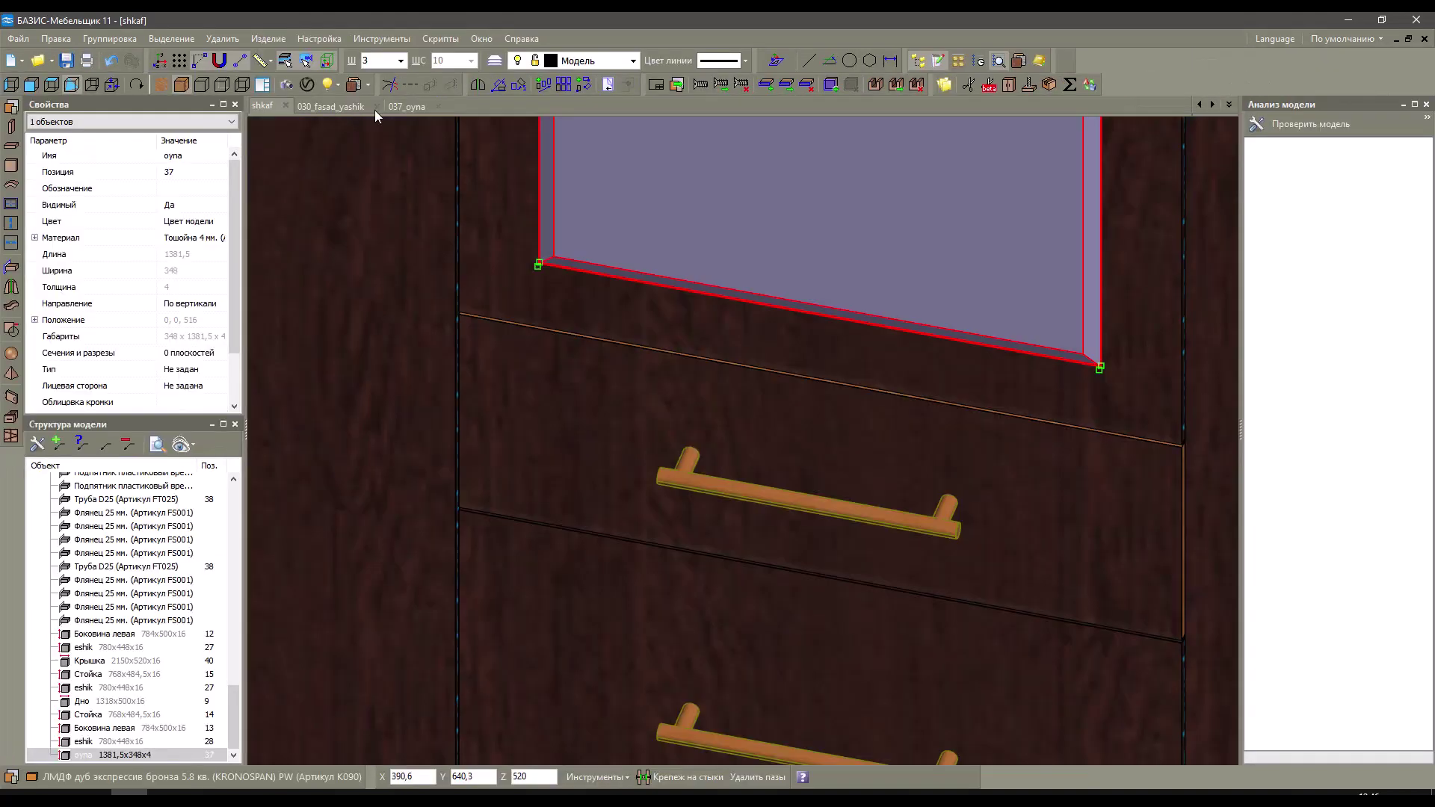
Generate and inspect the 037_oyna glass-panel drawing, then return to the shkaf model.
left_click(406, 107)
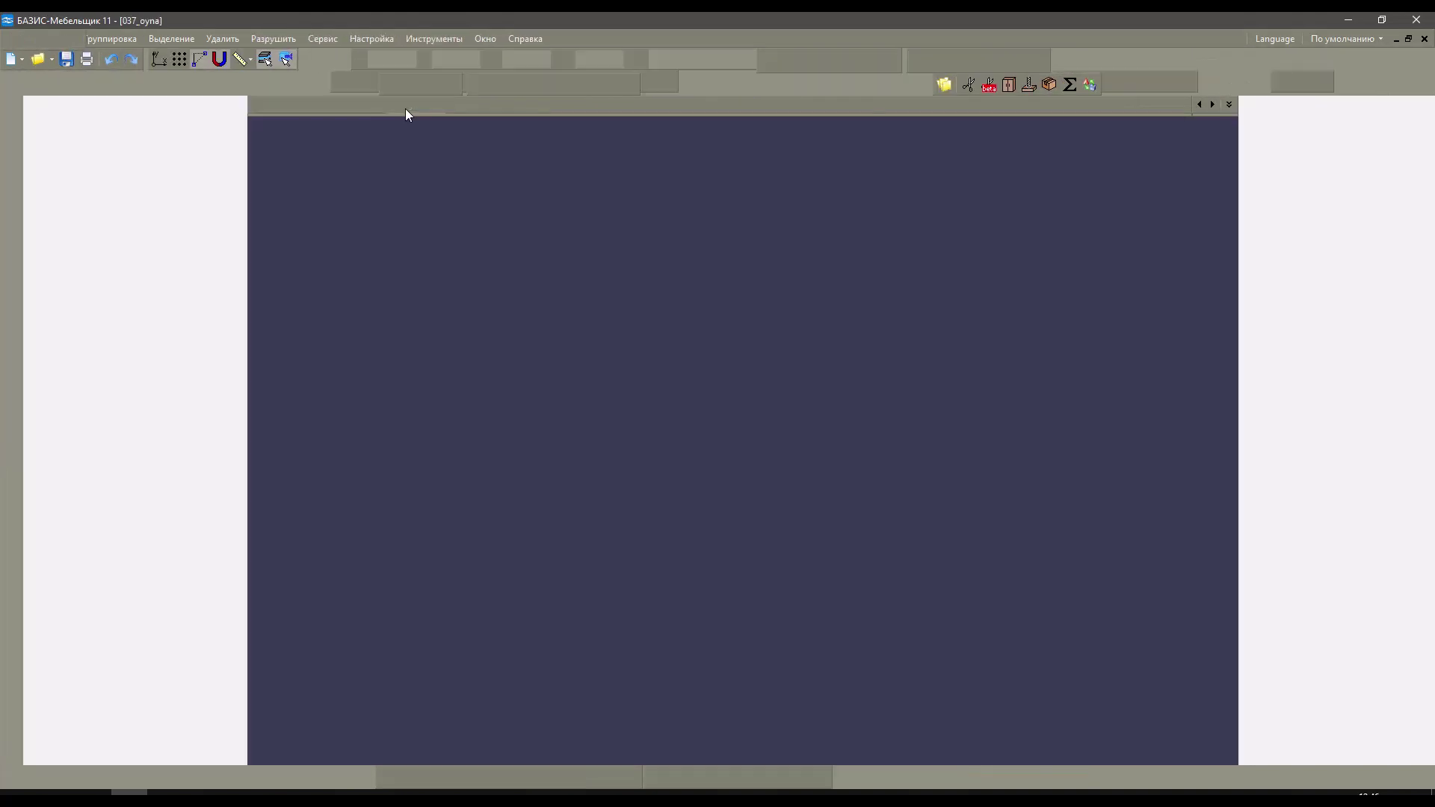
scroll(626, 378, "down", 2)
scroll(579, 444, "up", 2)
scroll(569, 609, "up", 9)
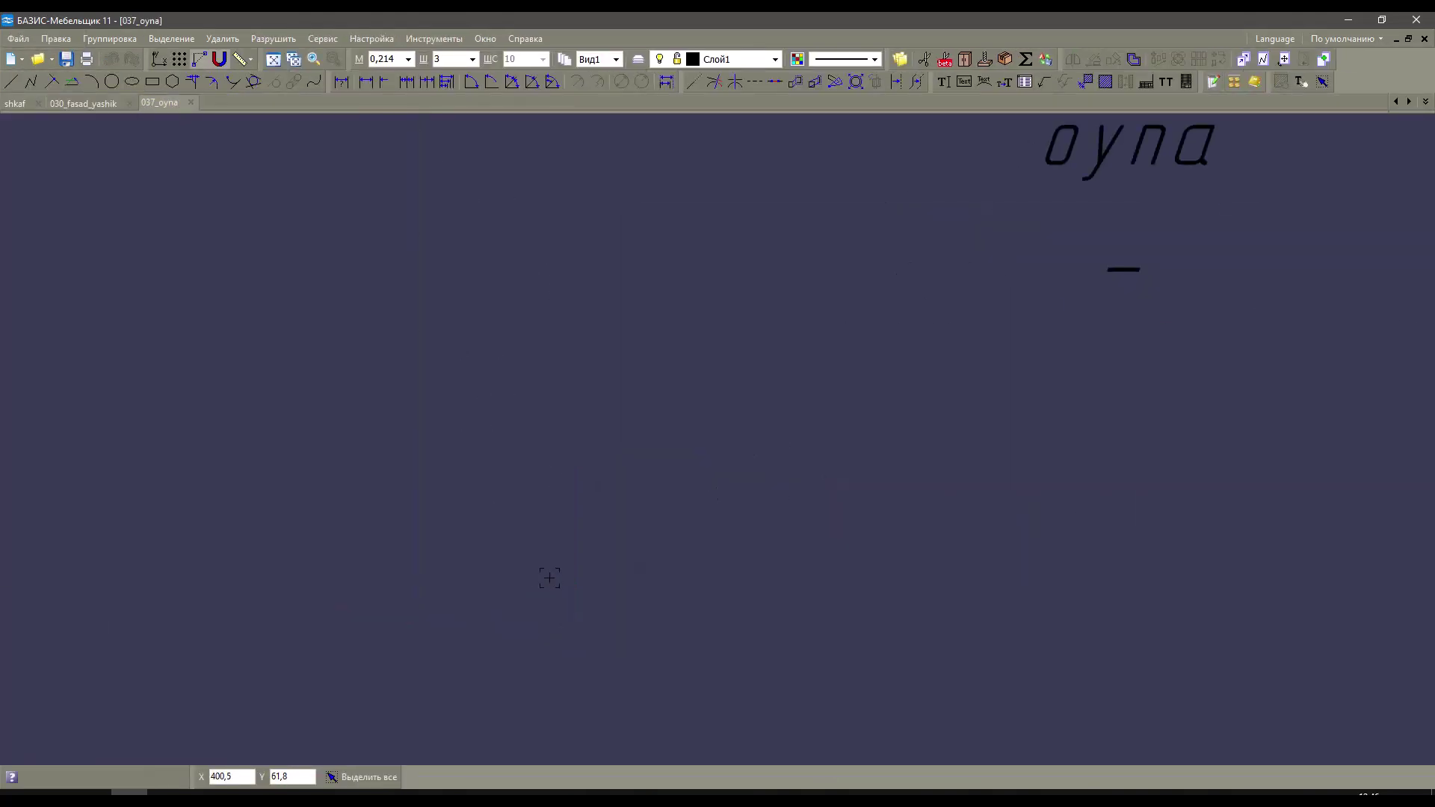
scroll(666, 605, "down", 6)
left_click(15, 103)
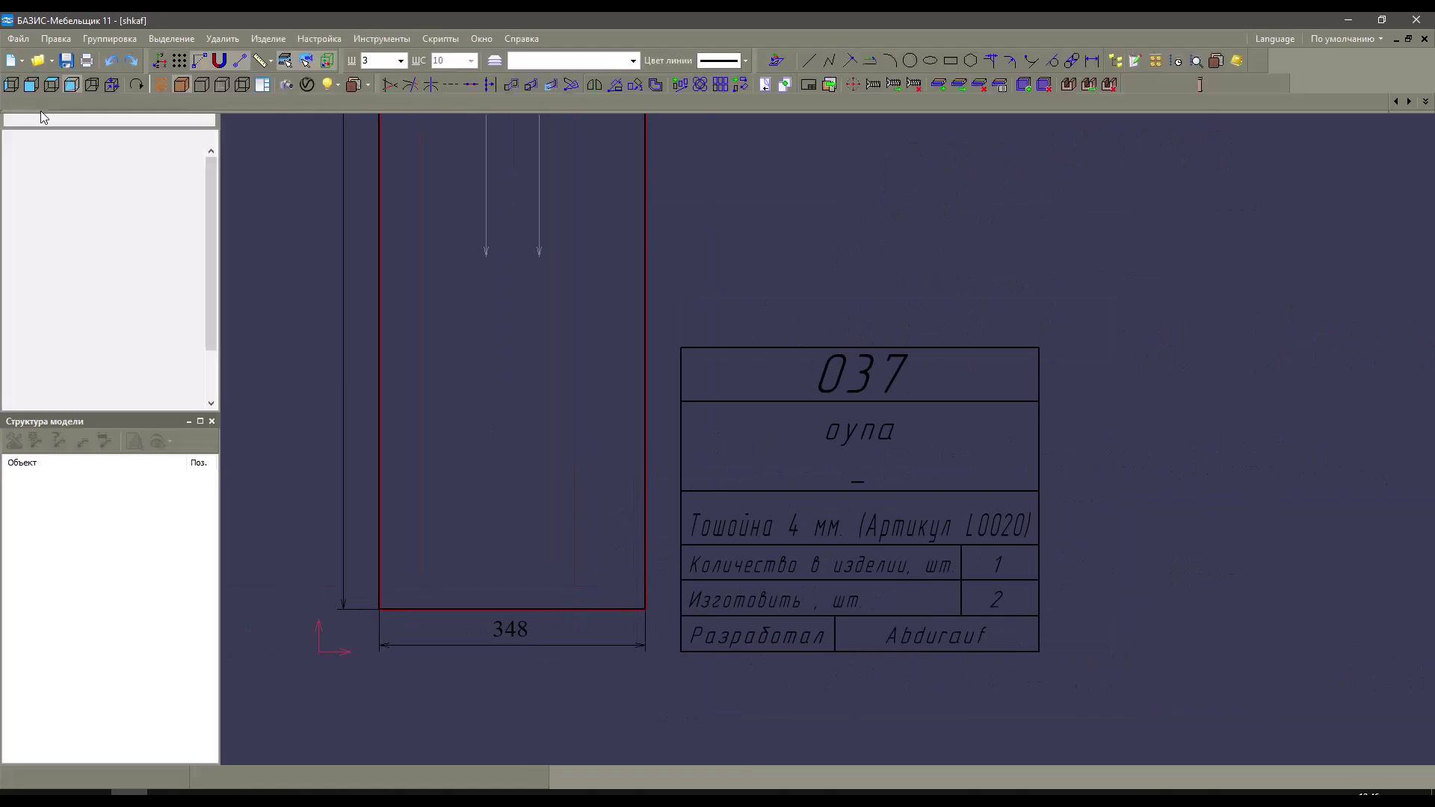
left_click(657, 85)
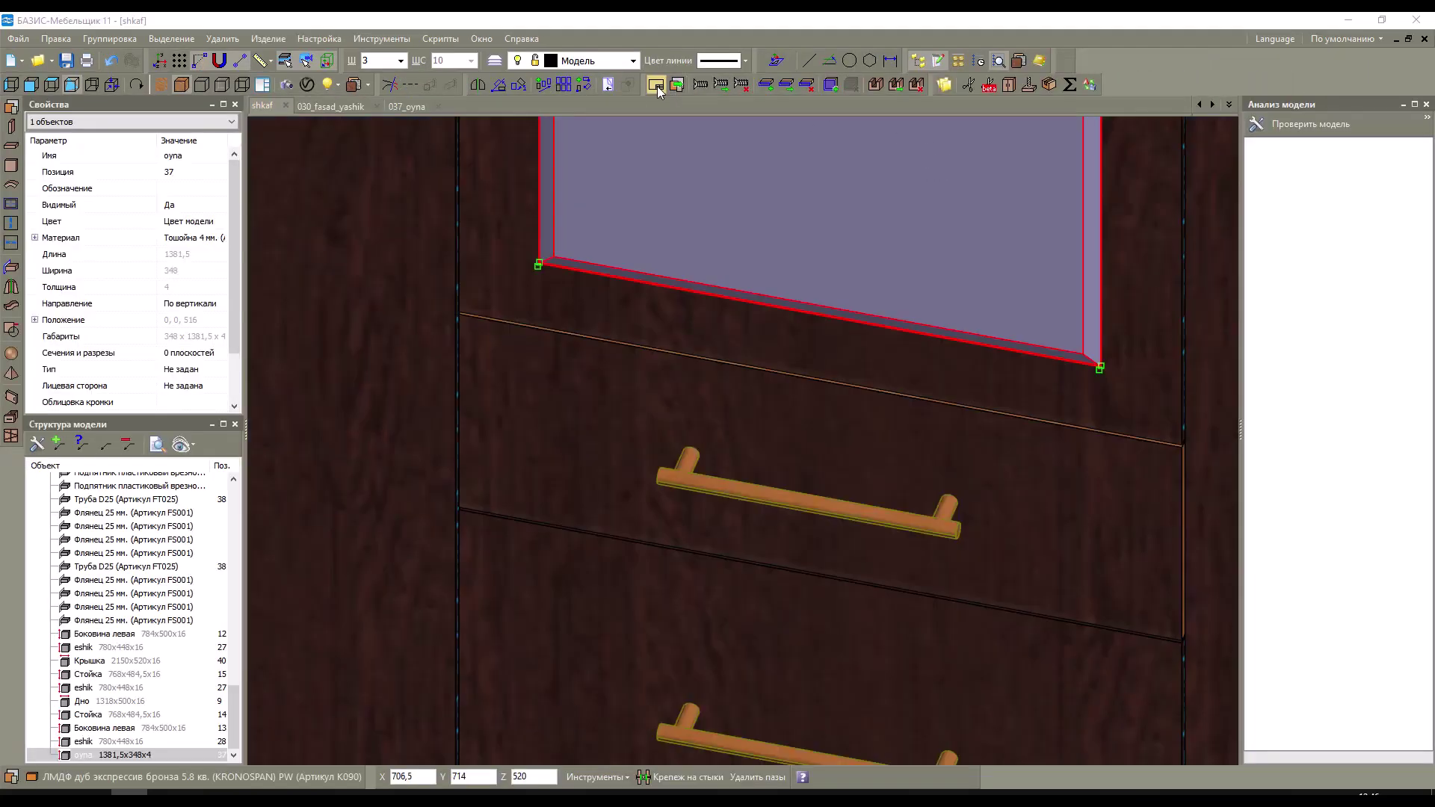
Regenerate the 037_oyna drawing for the selected glass panel and check it.
left_click(768, 406)
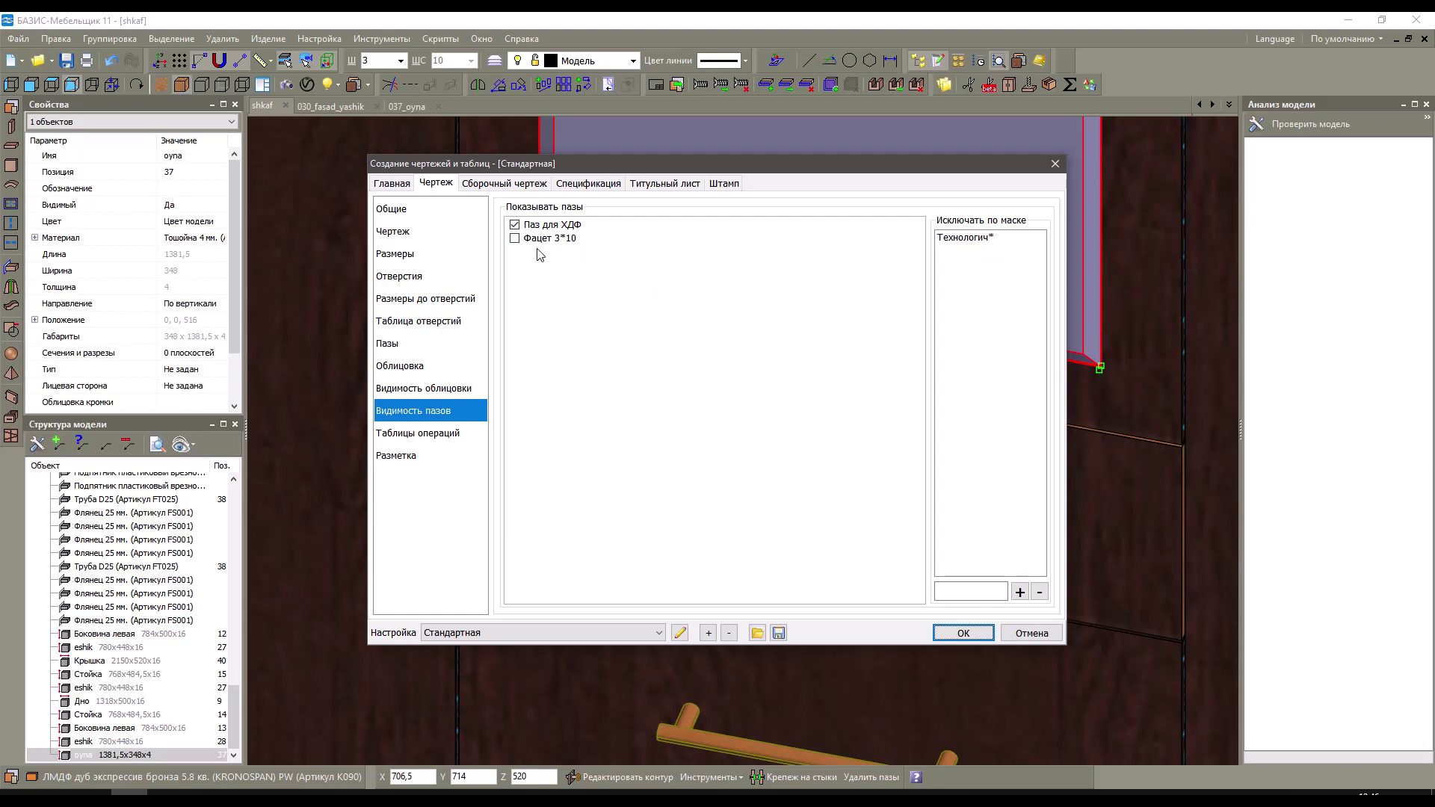
left_click(963, 633)
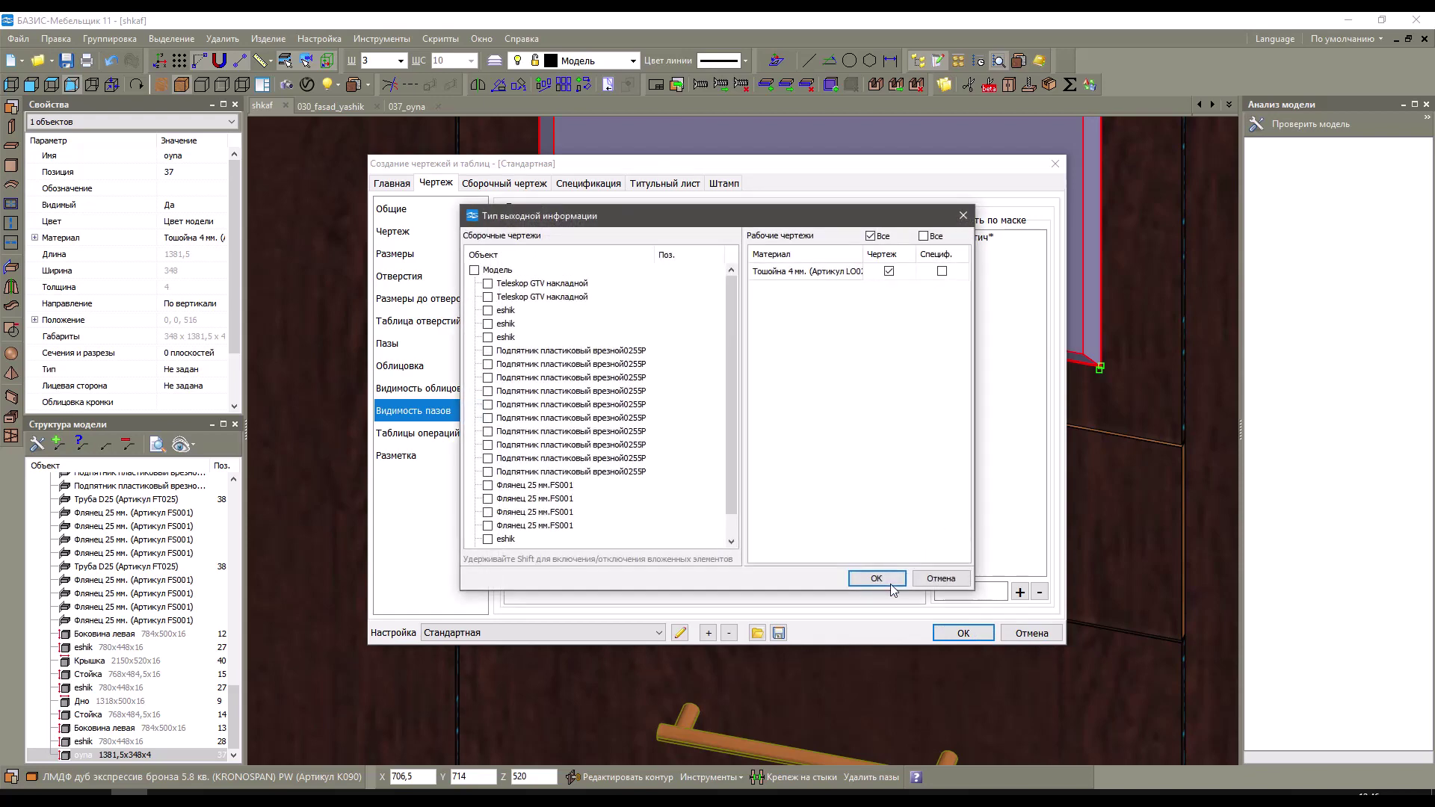
left_click(875, 578)
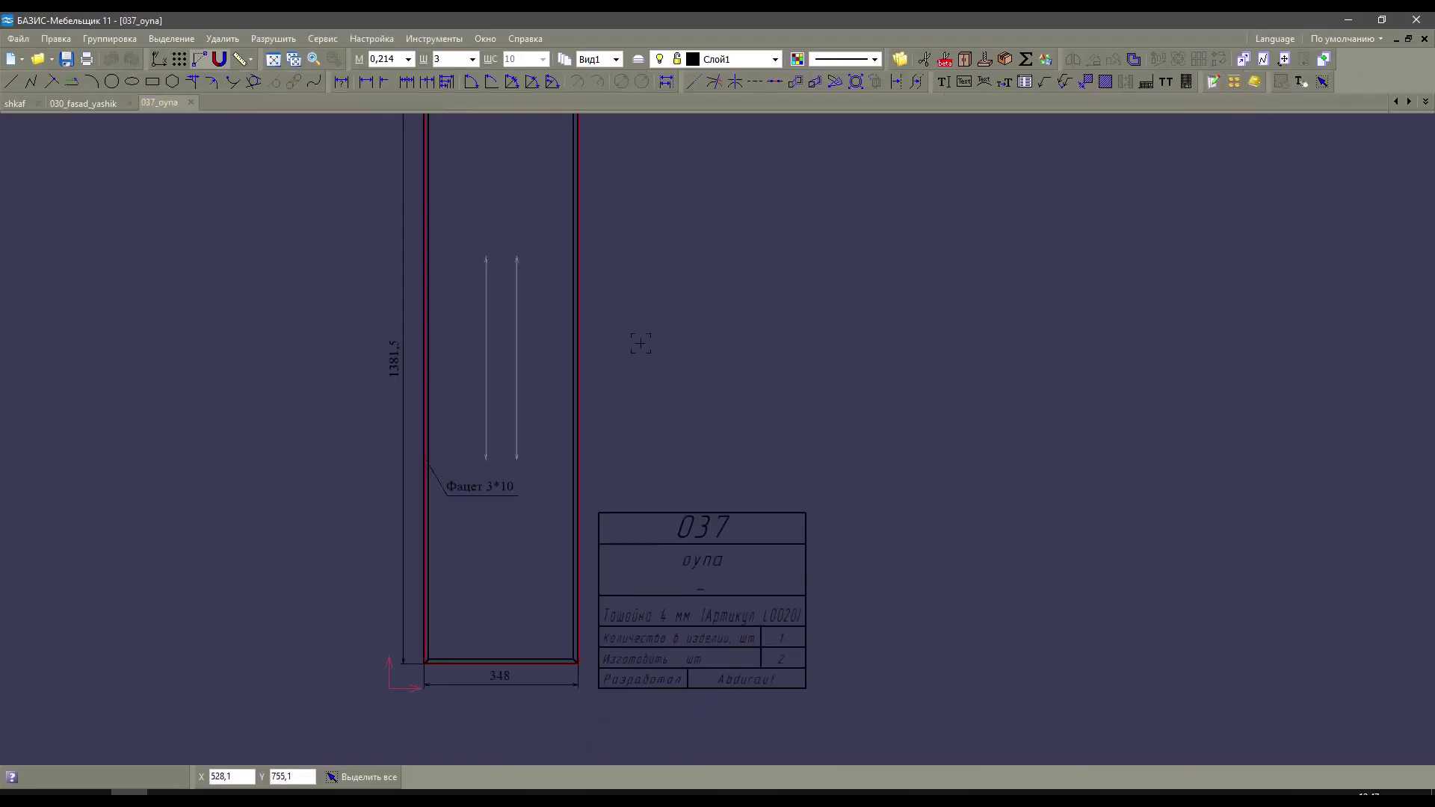
scroll(441, 452, "up", 3)
scroll(670, 375, "down", 4)
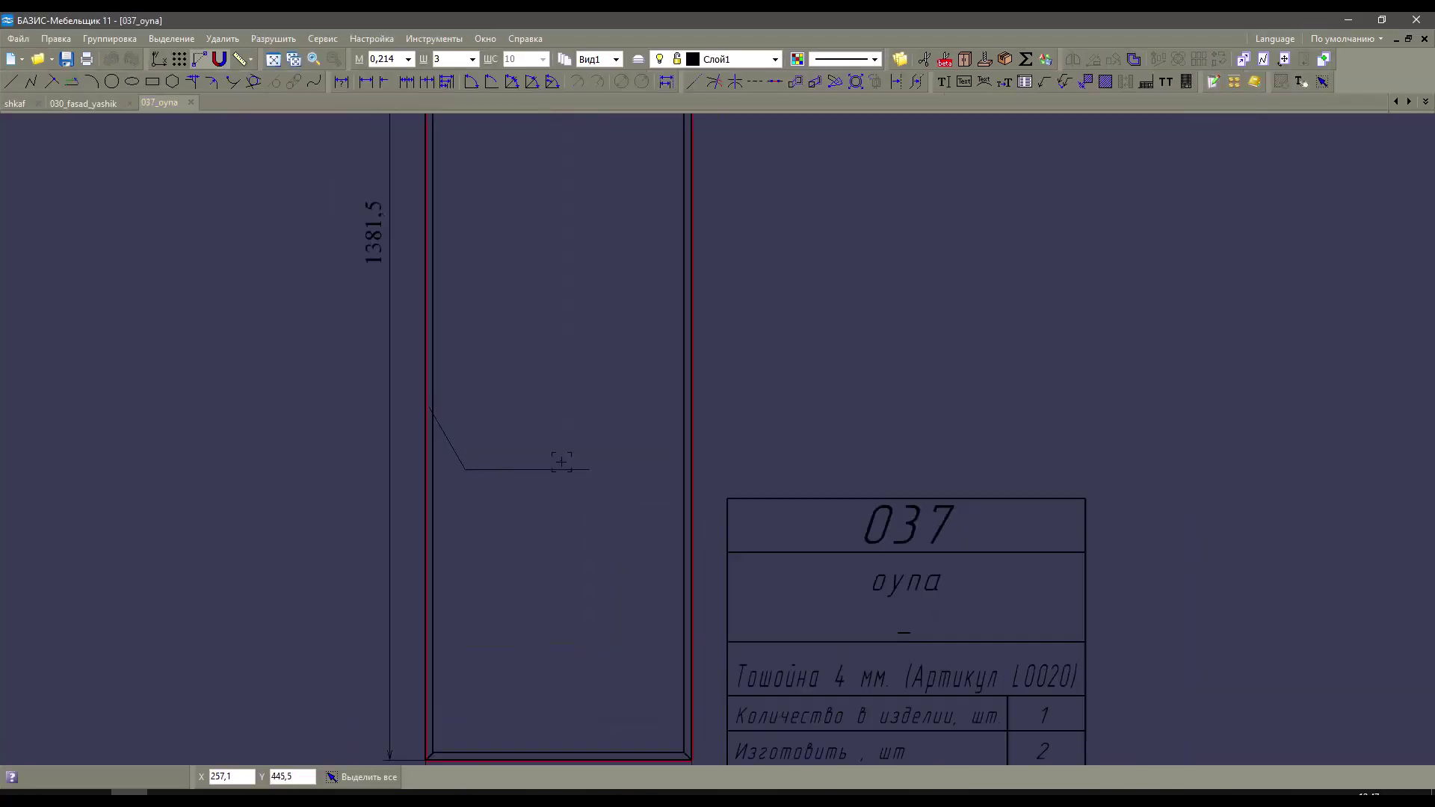
left_click(15, 103)
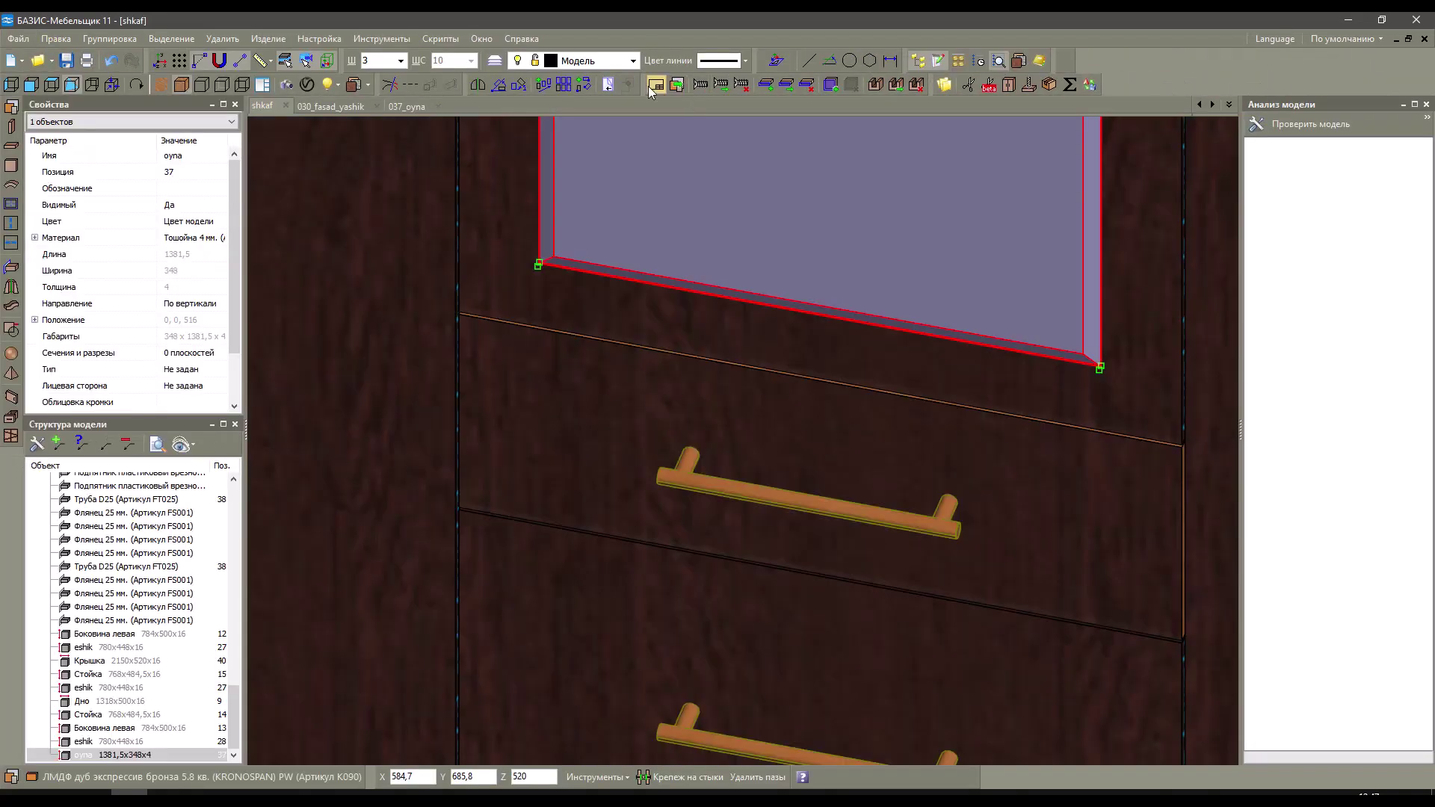
Regenerate 037_oyna with the Фацет 3*10 callout and A-A groove section, then return to shkaf.
left_click(650, 87)
key("Return")
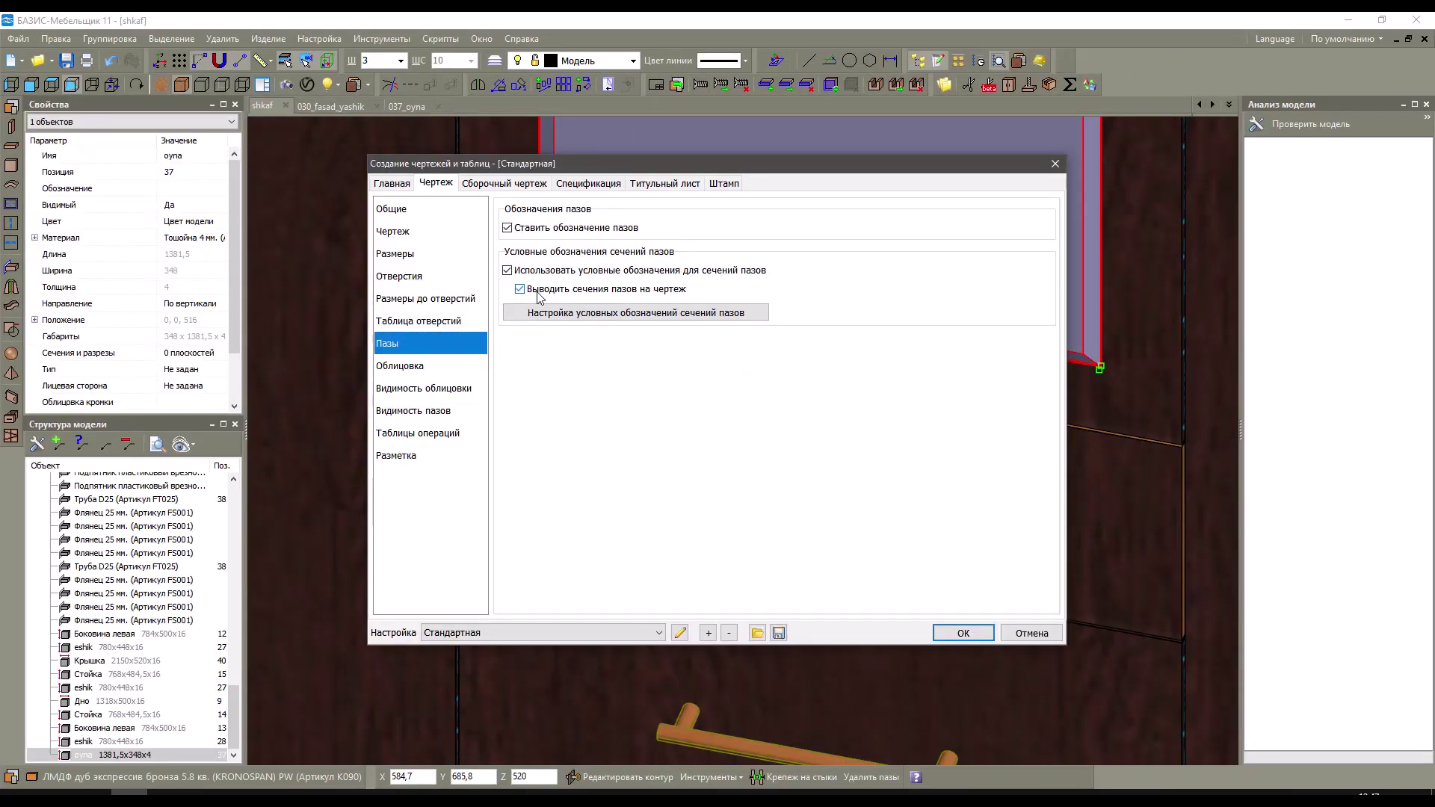
left_click(971, 632)
scroll(747, 213, "up", 7)
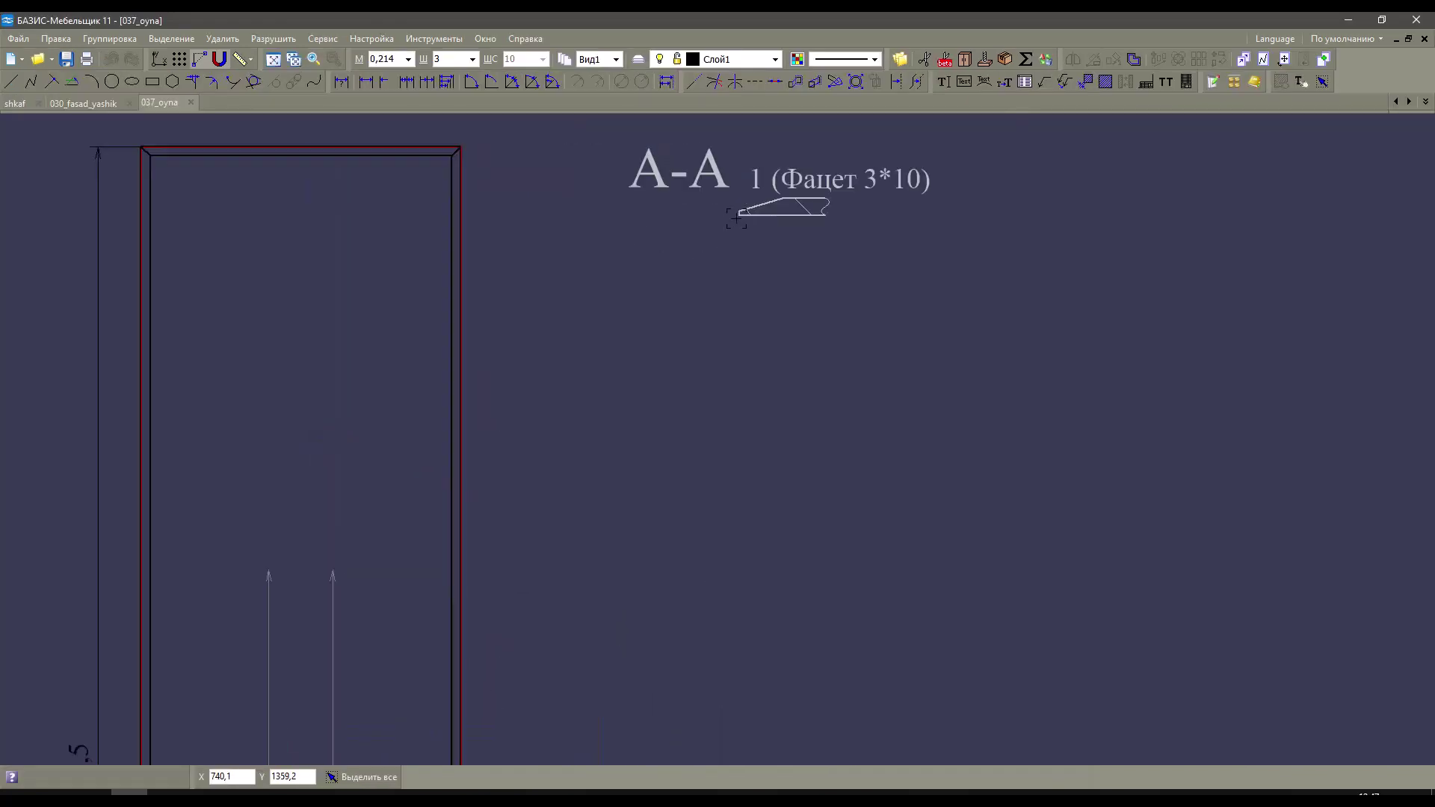
scroll(835, 219, "down", 5)
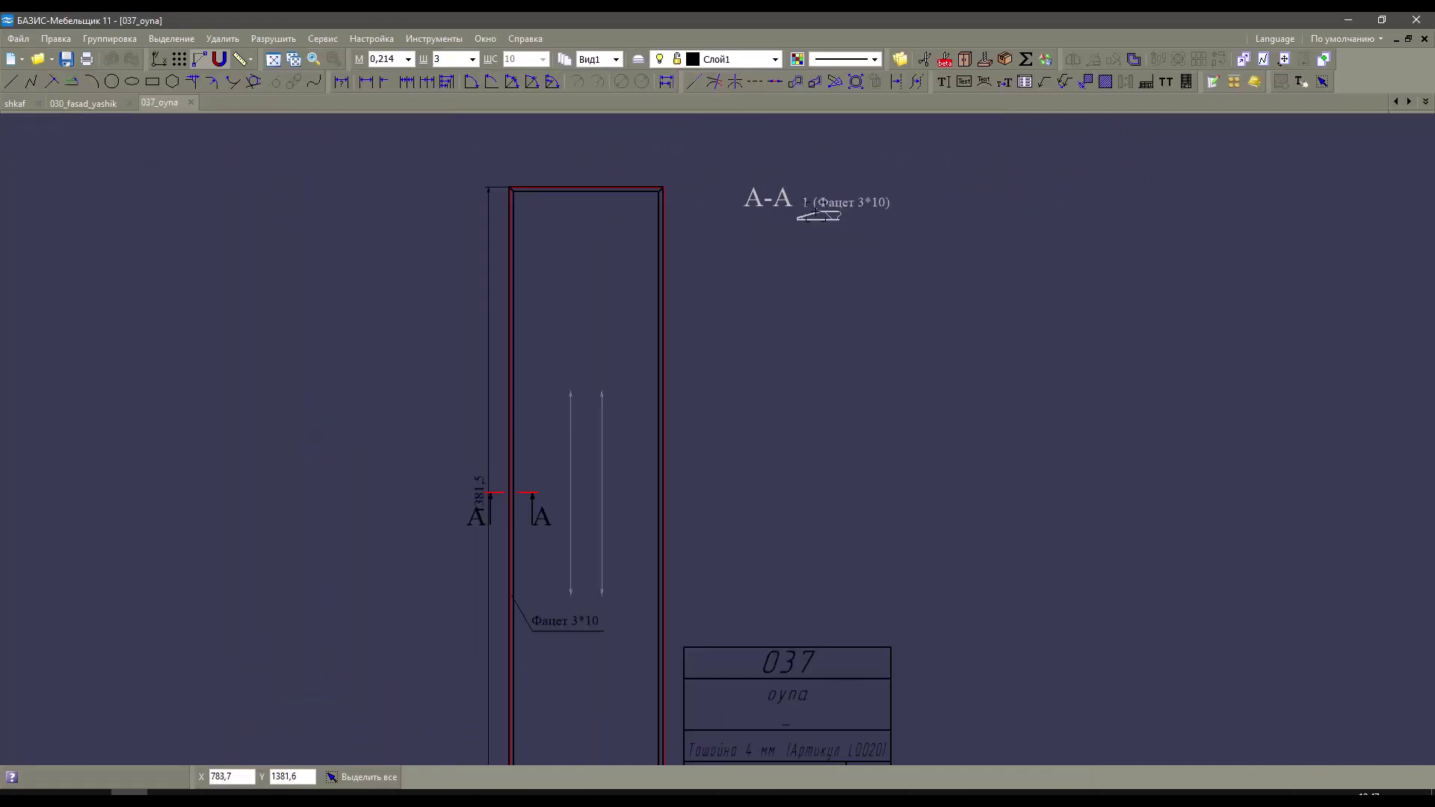
scroll(564, 521, "up", 3)
scroll(551, 471, "down", 3)
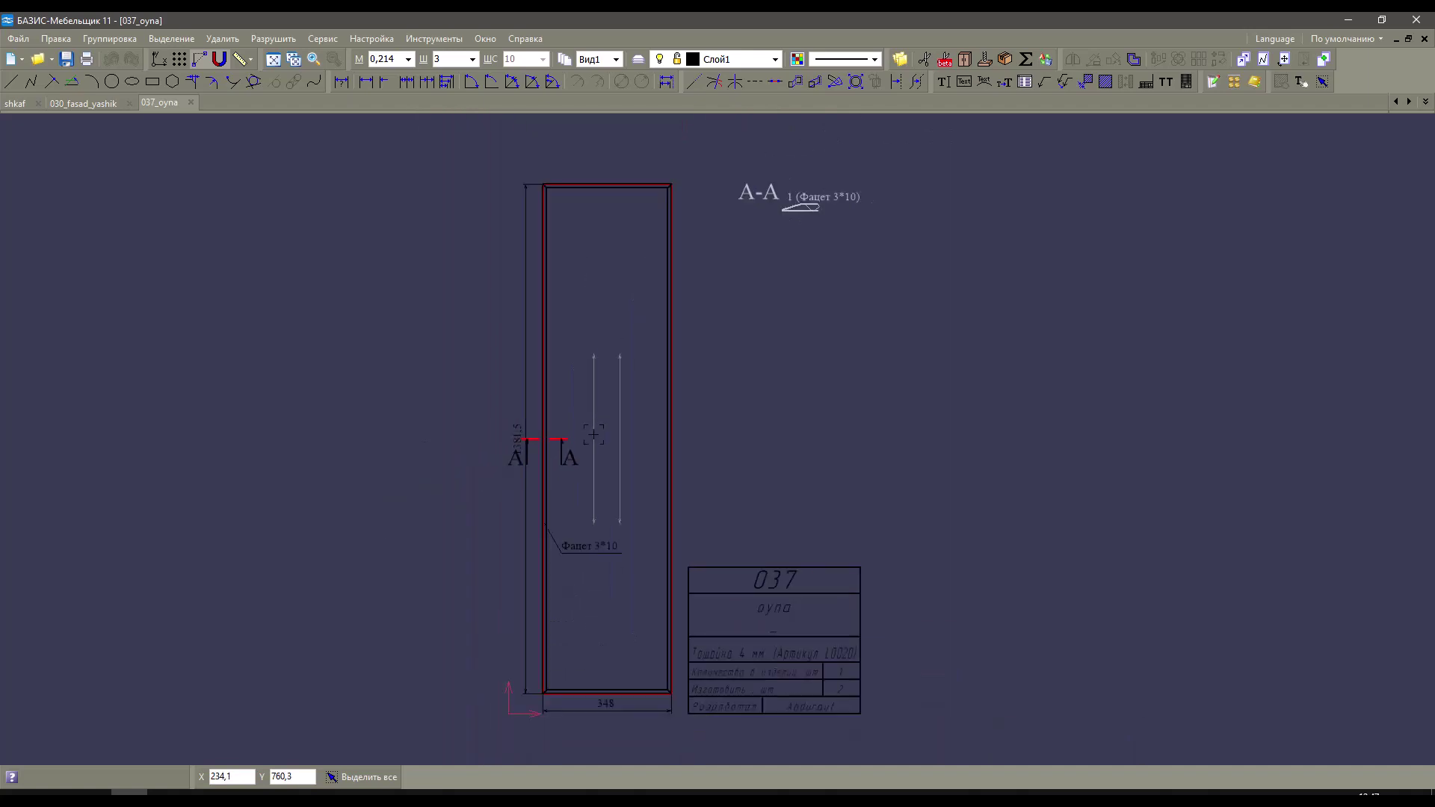
scroll(542, 437, "up", 5)
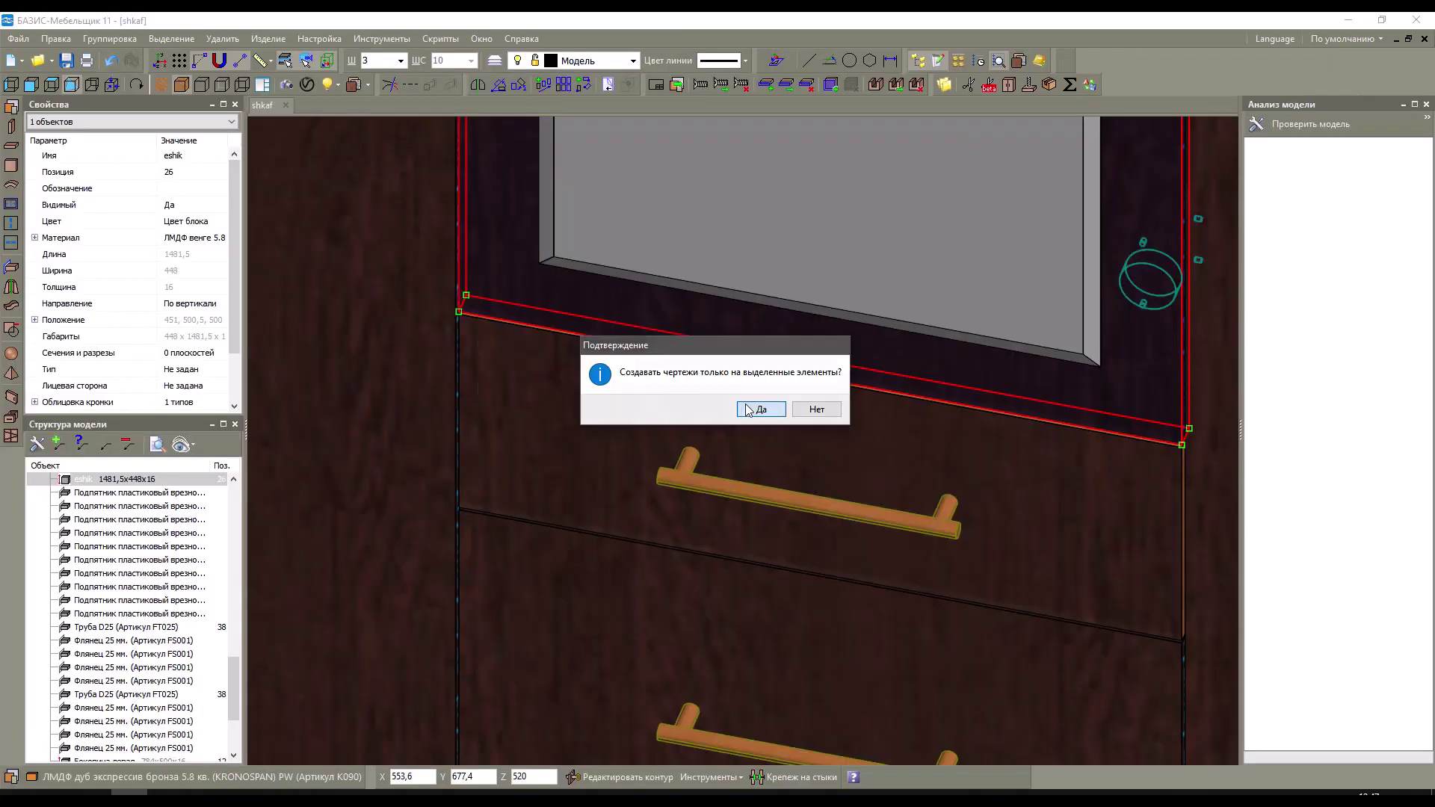
left_click(753, 407)
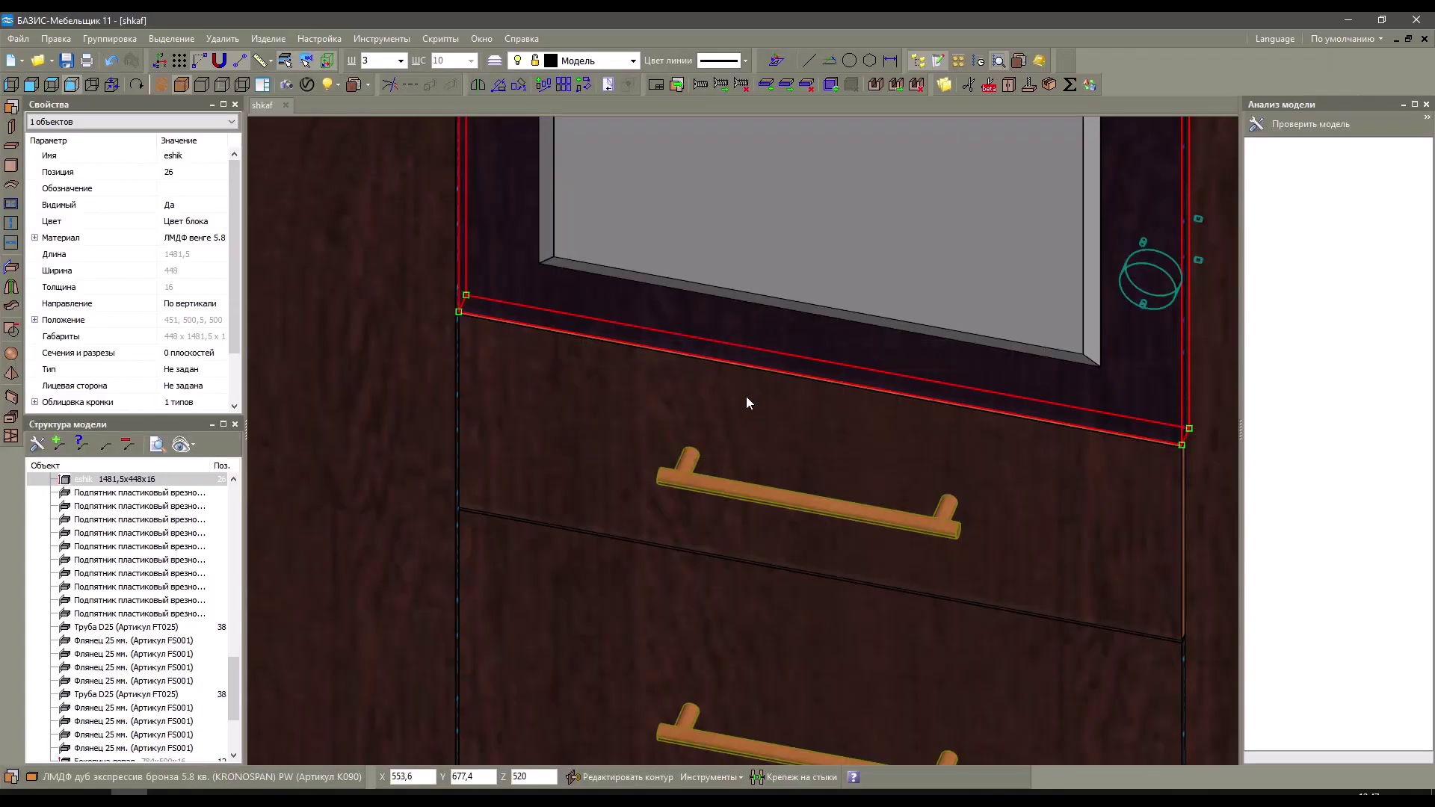
Review Видимость пазов, Таблицы операций and Размеры dimension-type parameters, then accept the settings.
left_click(398, 413)
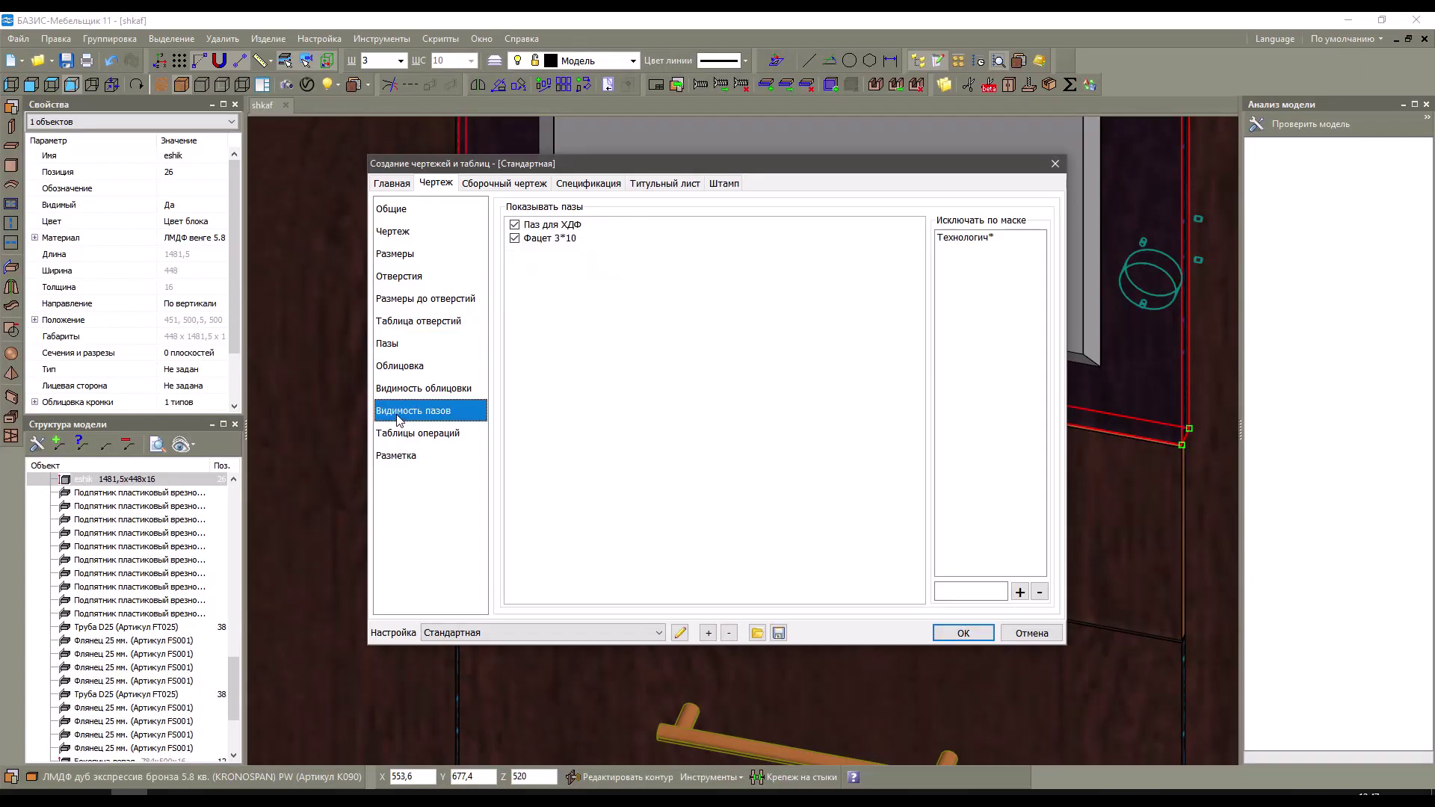
left_click(430, 435)
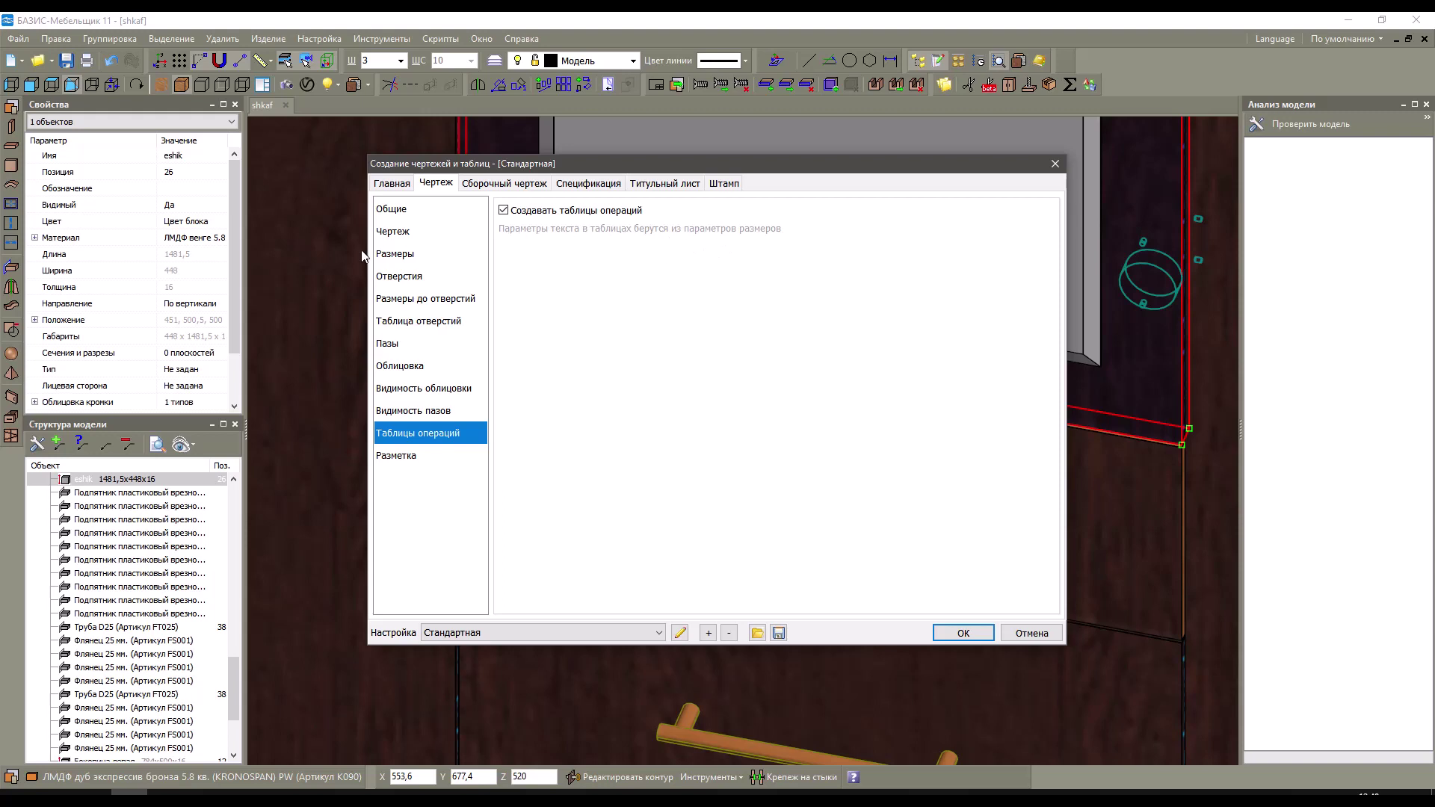
left_click(395, 253)
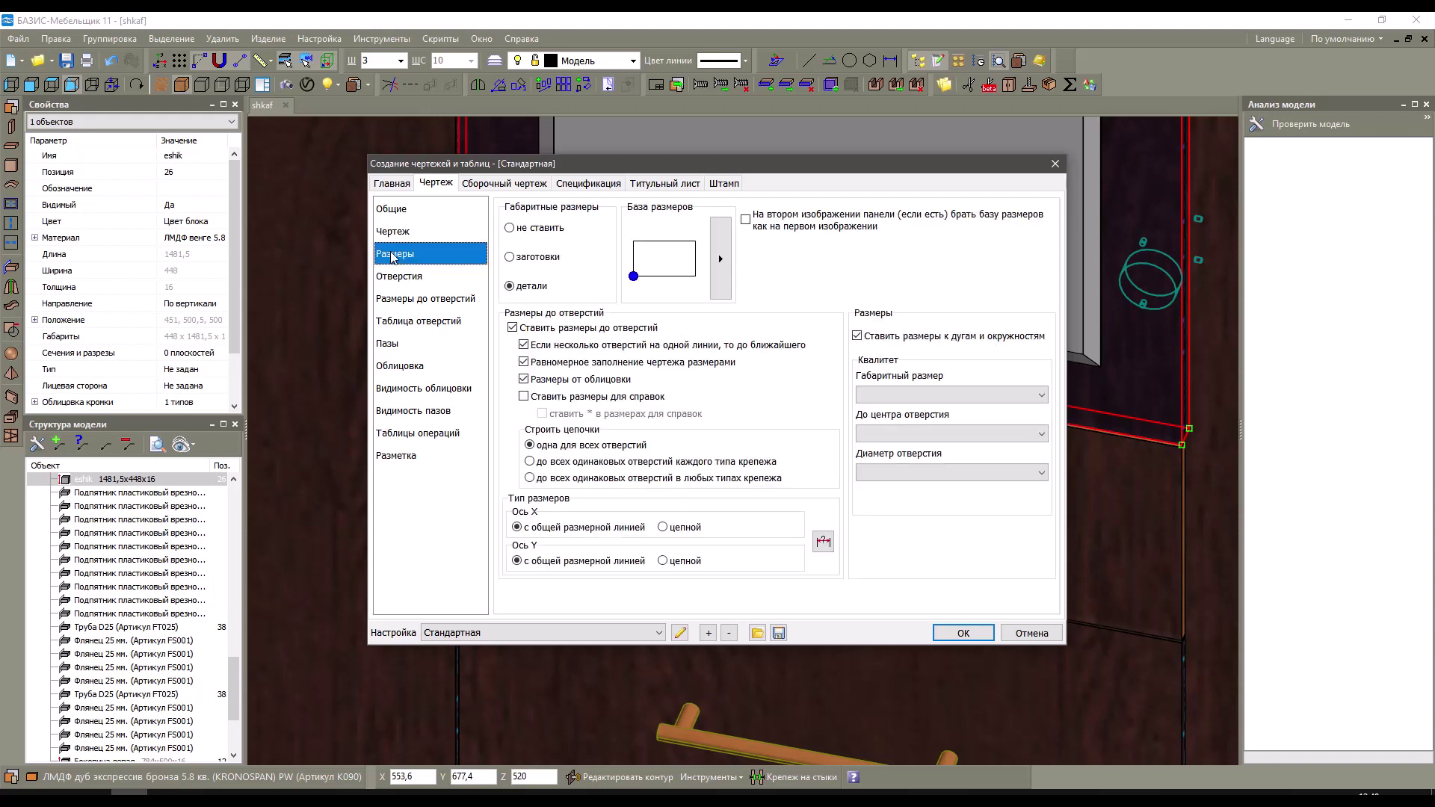
left_click(822, 542)
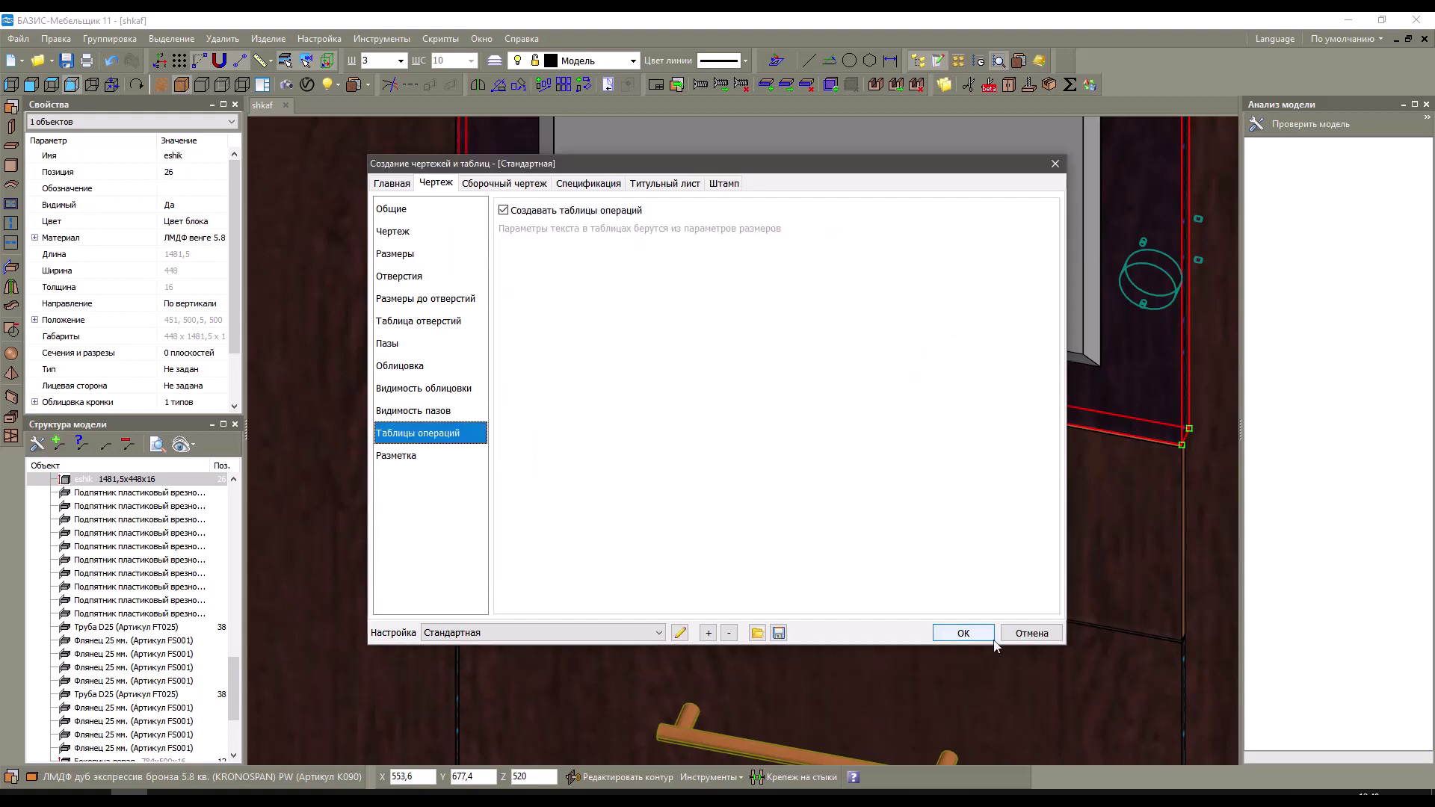
left_click(973, 636)
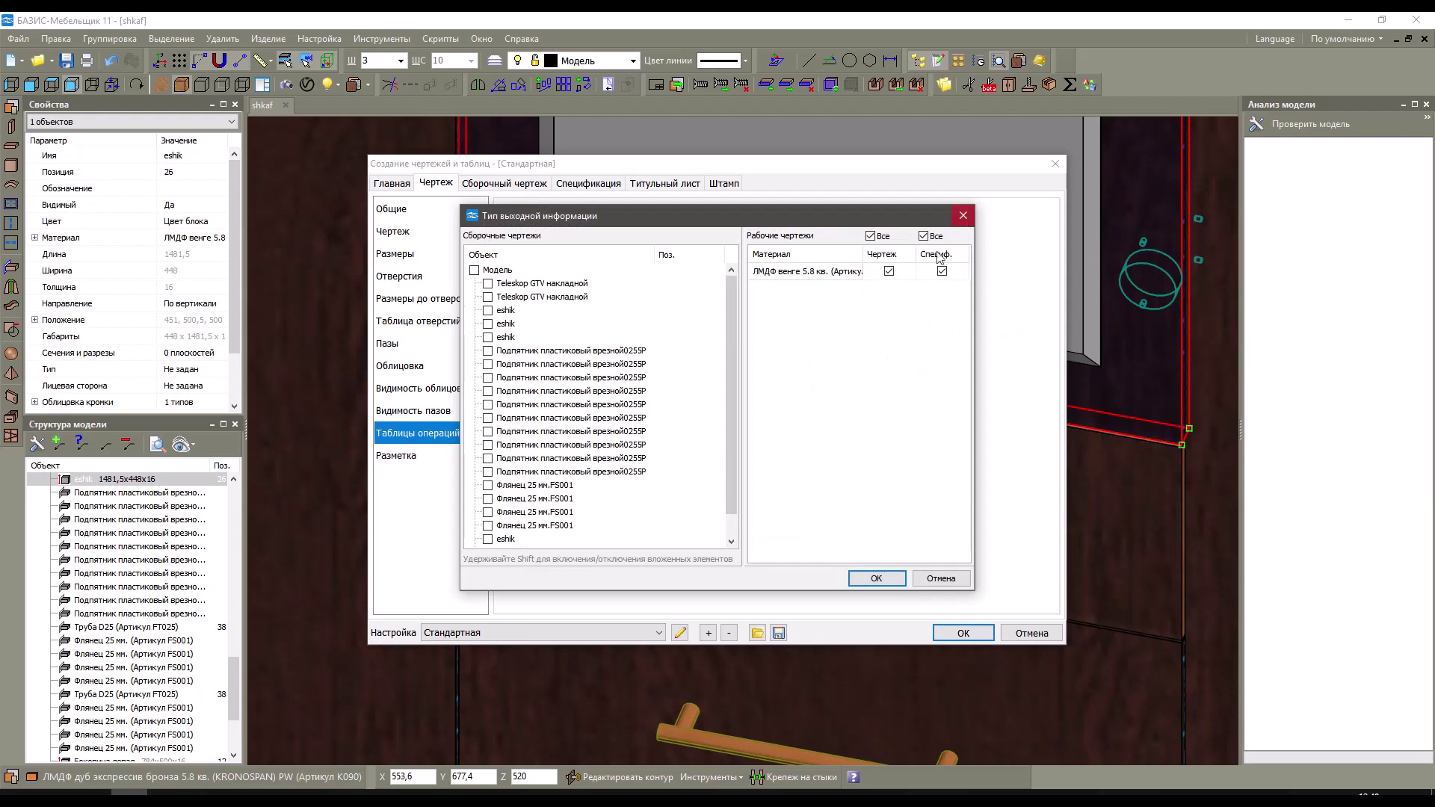
Create the eshik drawings after checking Кромка прямой, Распил and 3, 35, 5 mm drilling rows.
left_click(890, 580)
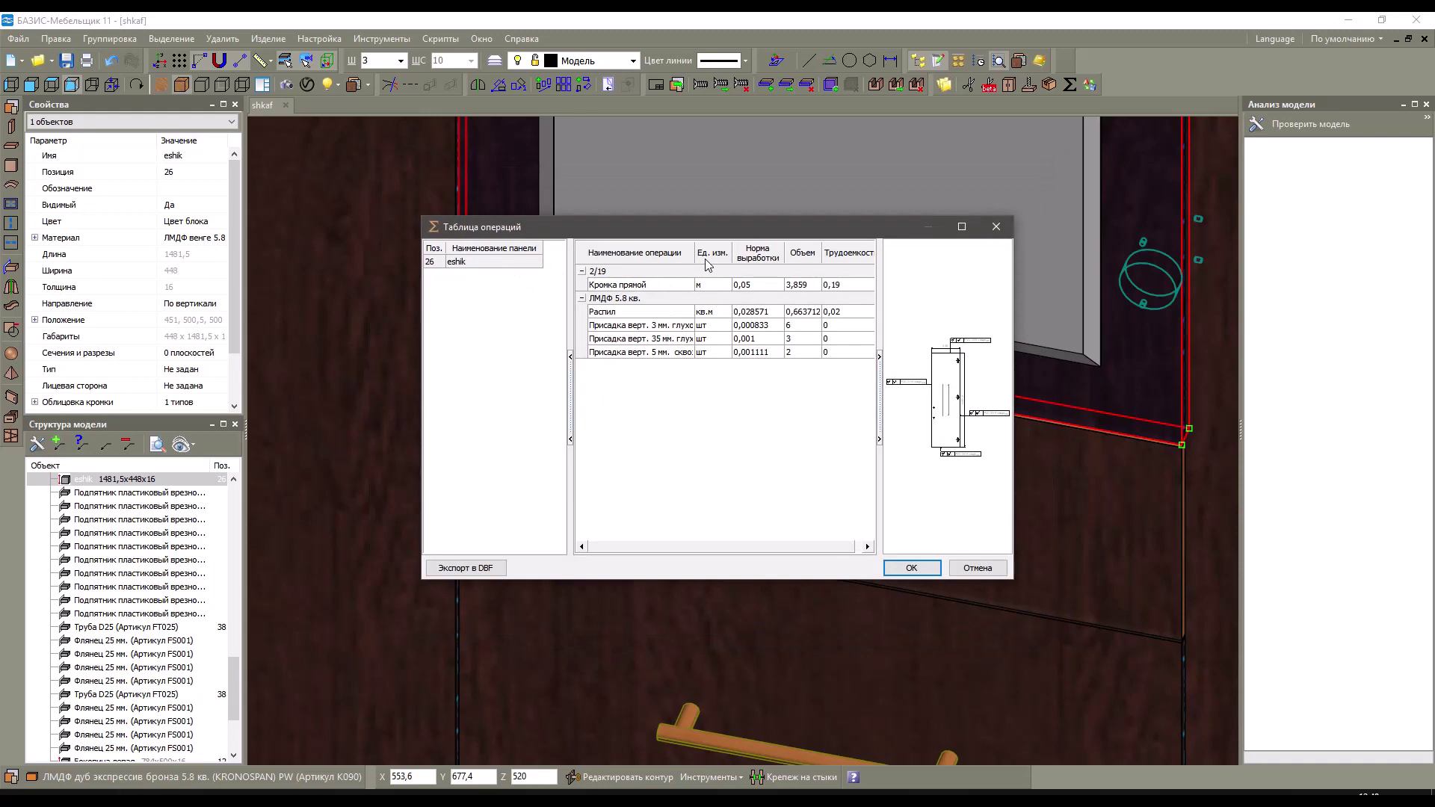
left_click(644, 286)
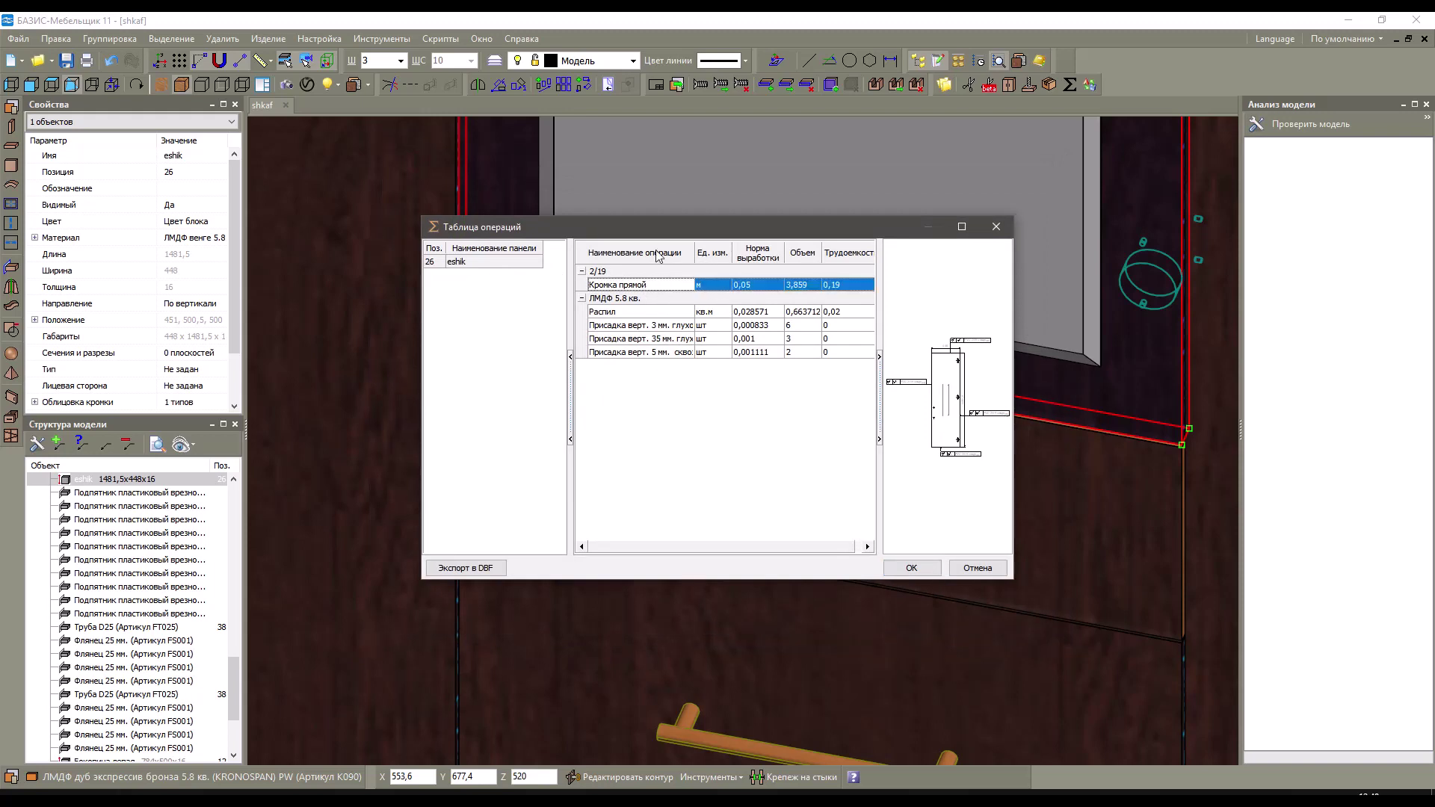
left_click(643, 313)
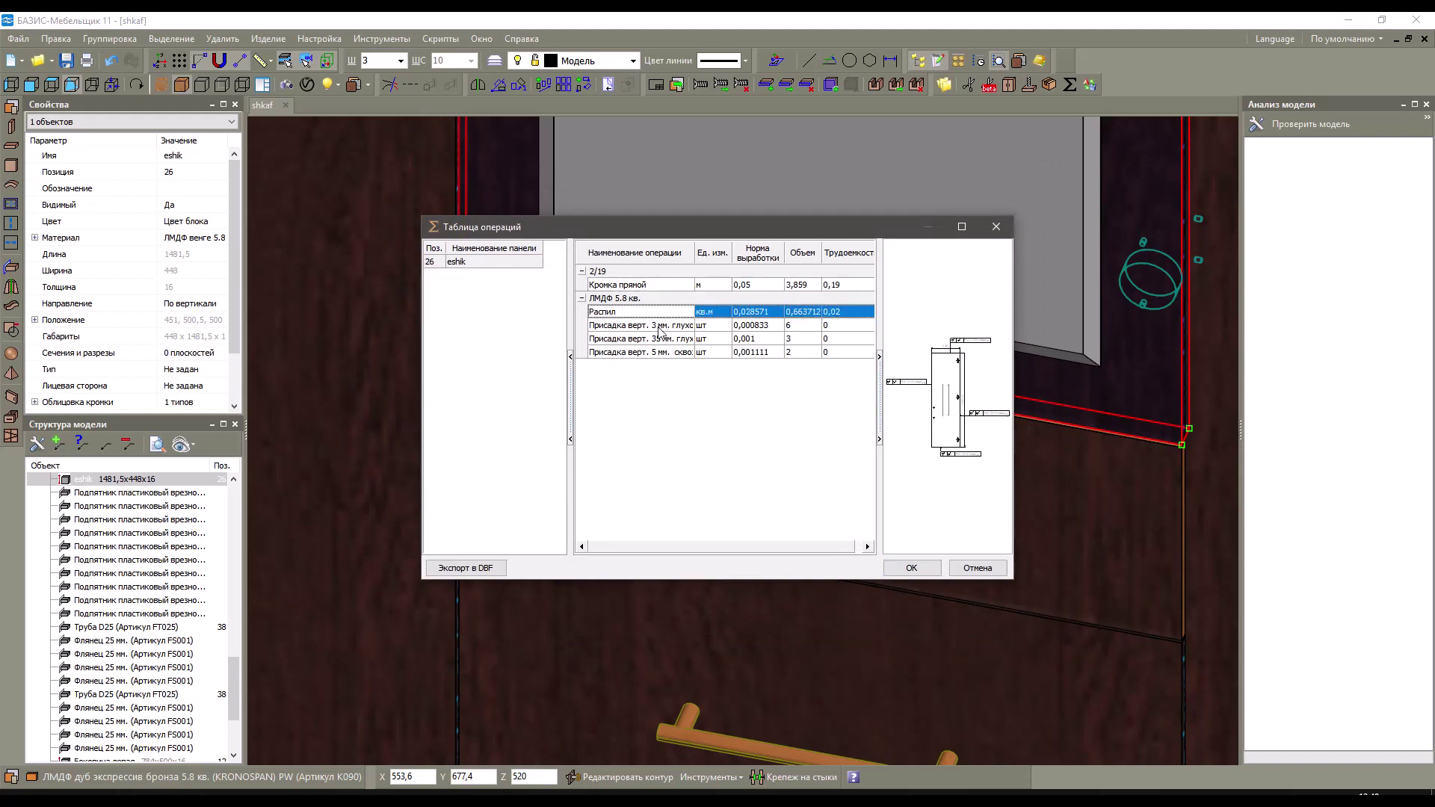
left_click(660, 329)
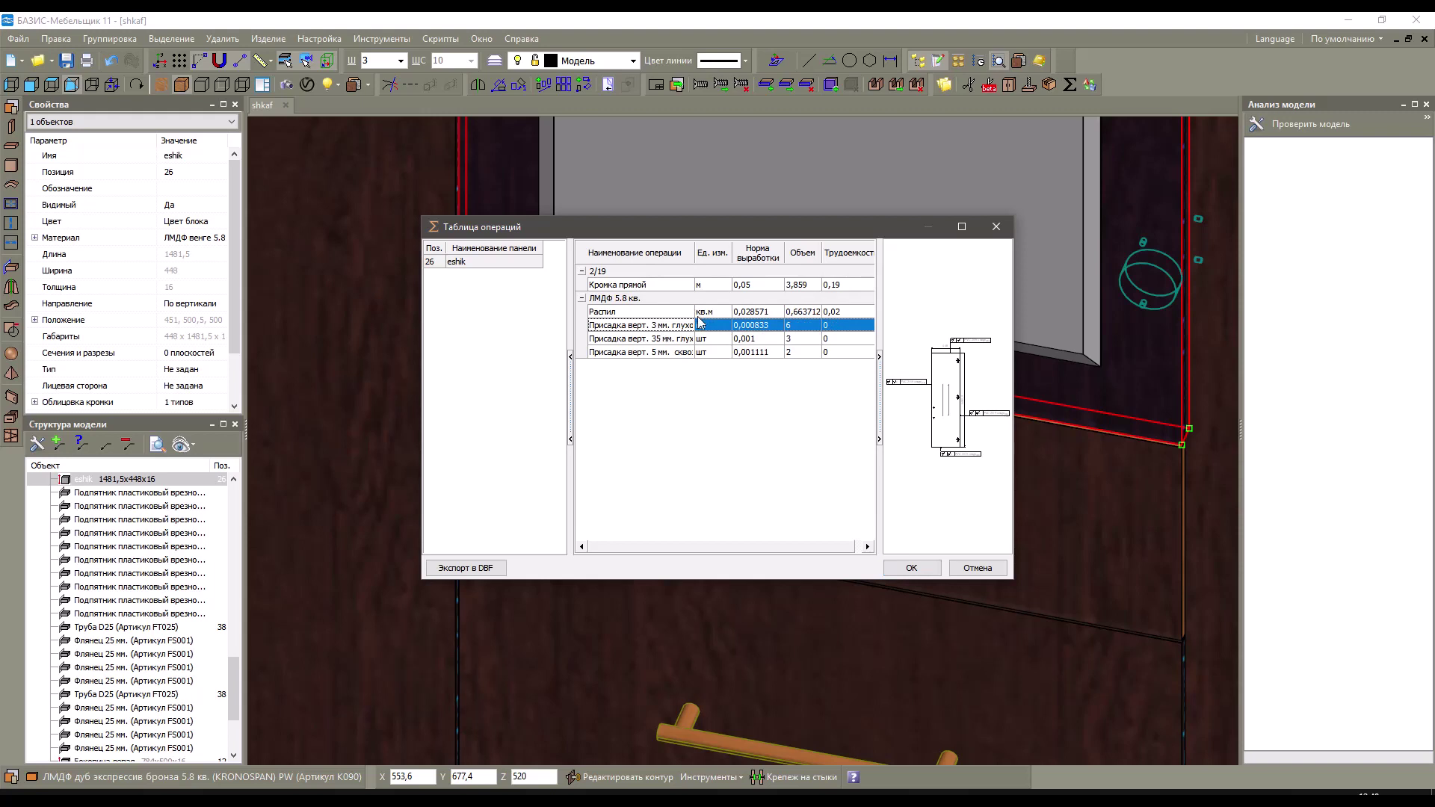
left_click(674, 342)
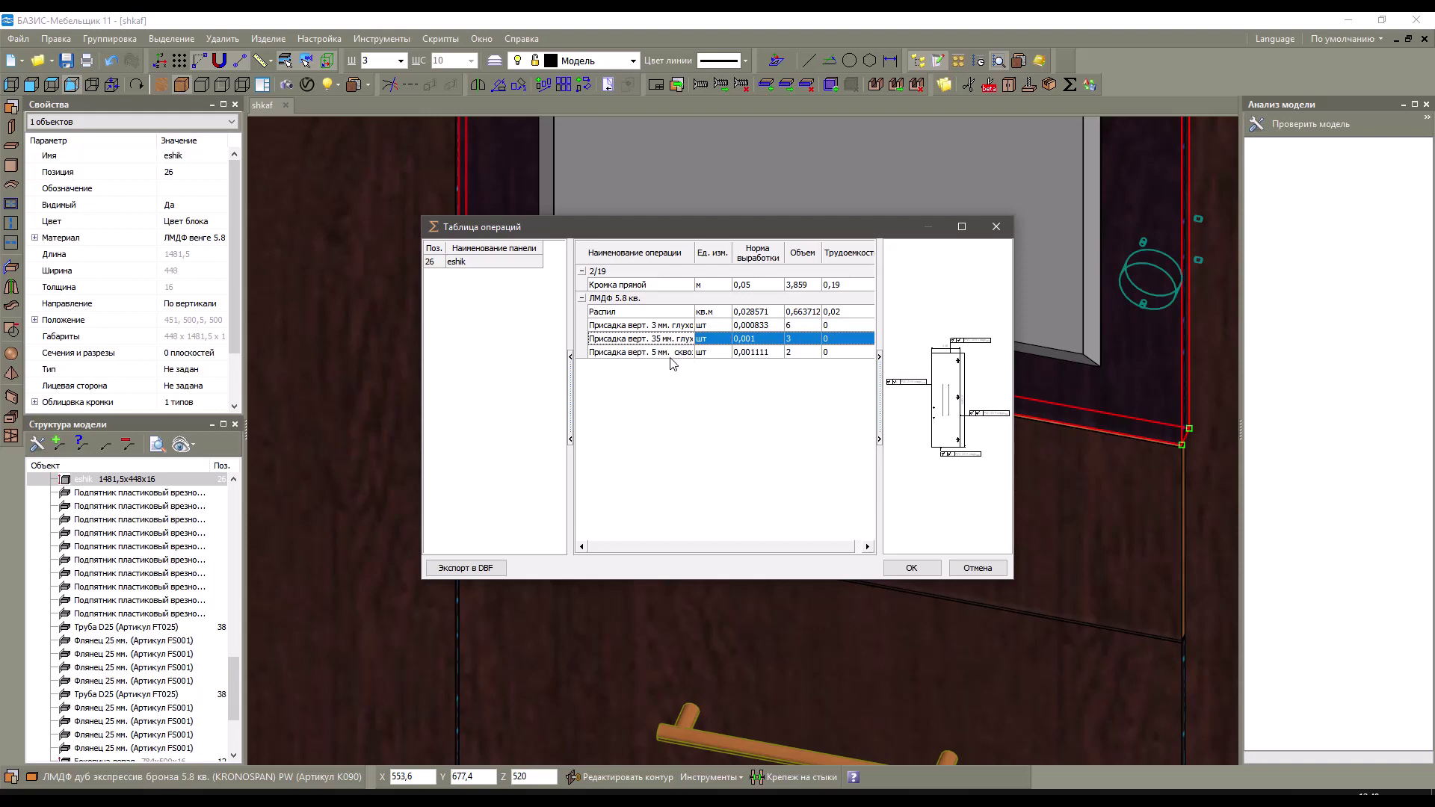
left_click(667, 354)
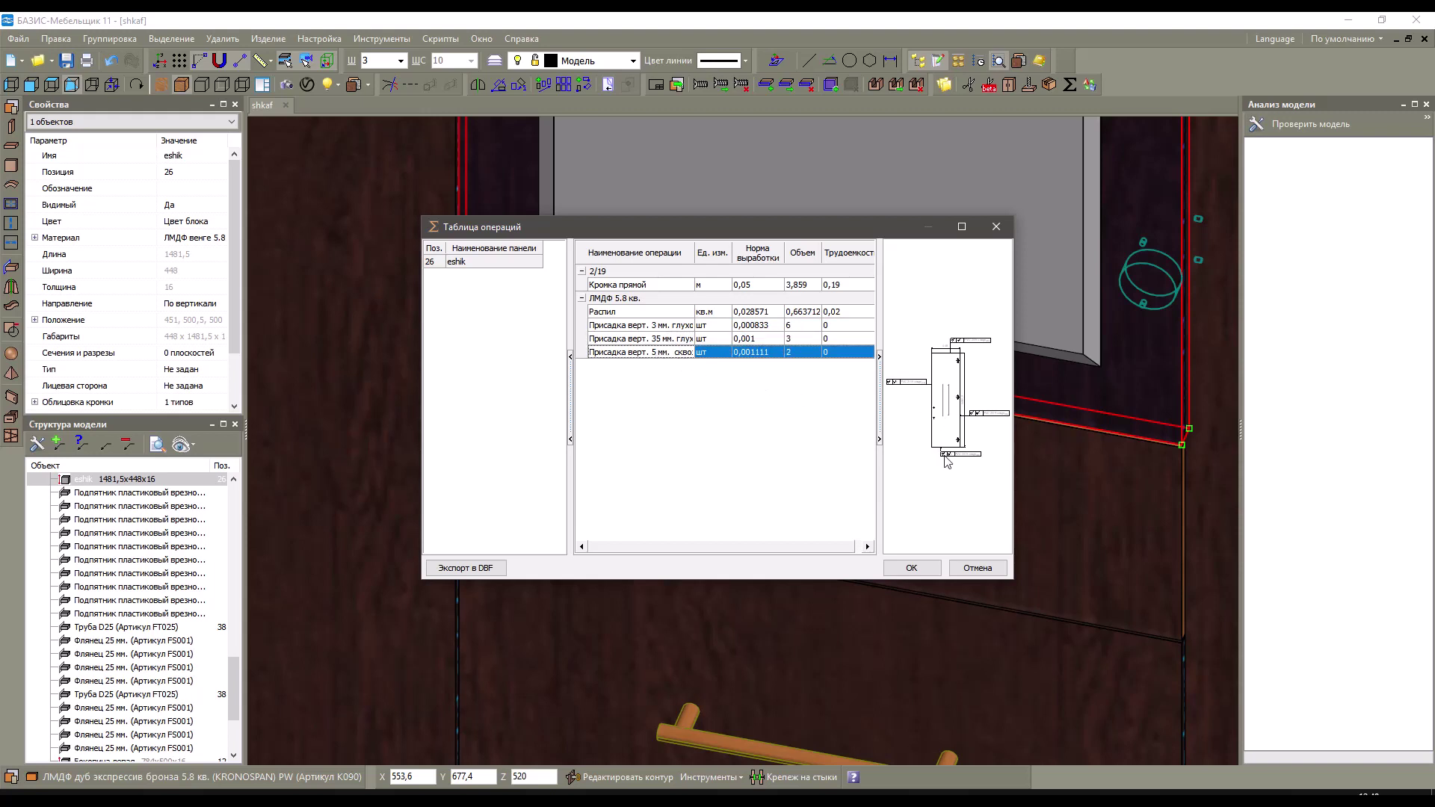
left_click(929, 571)
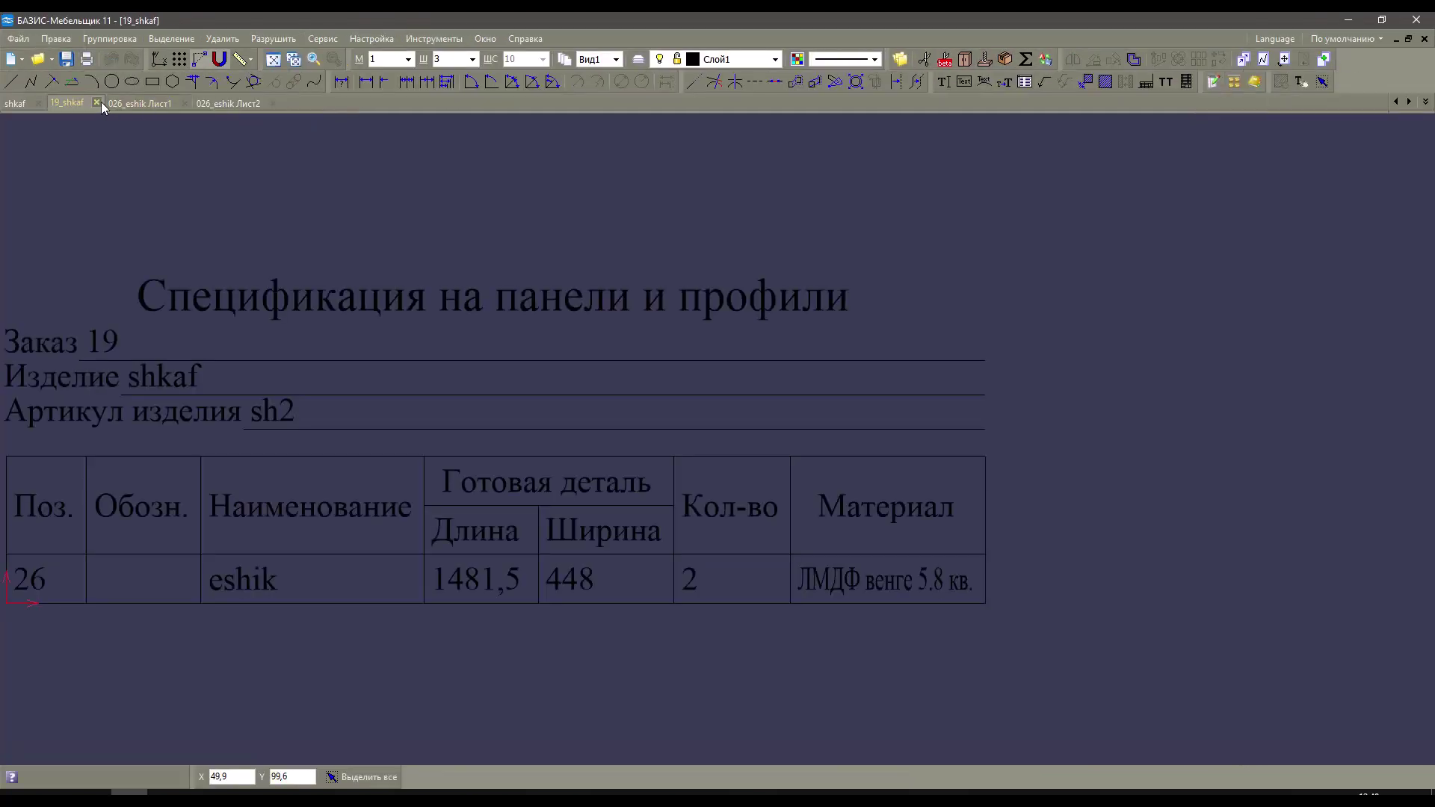
Close 19_shkaf without saving, inspect the 693,5 hole dimension chain on 026_eshik, return to shkaf.
left_click(96, 102)
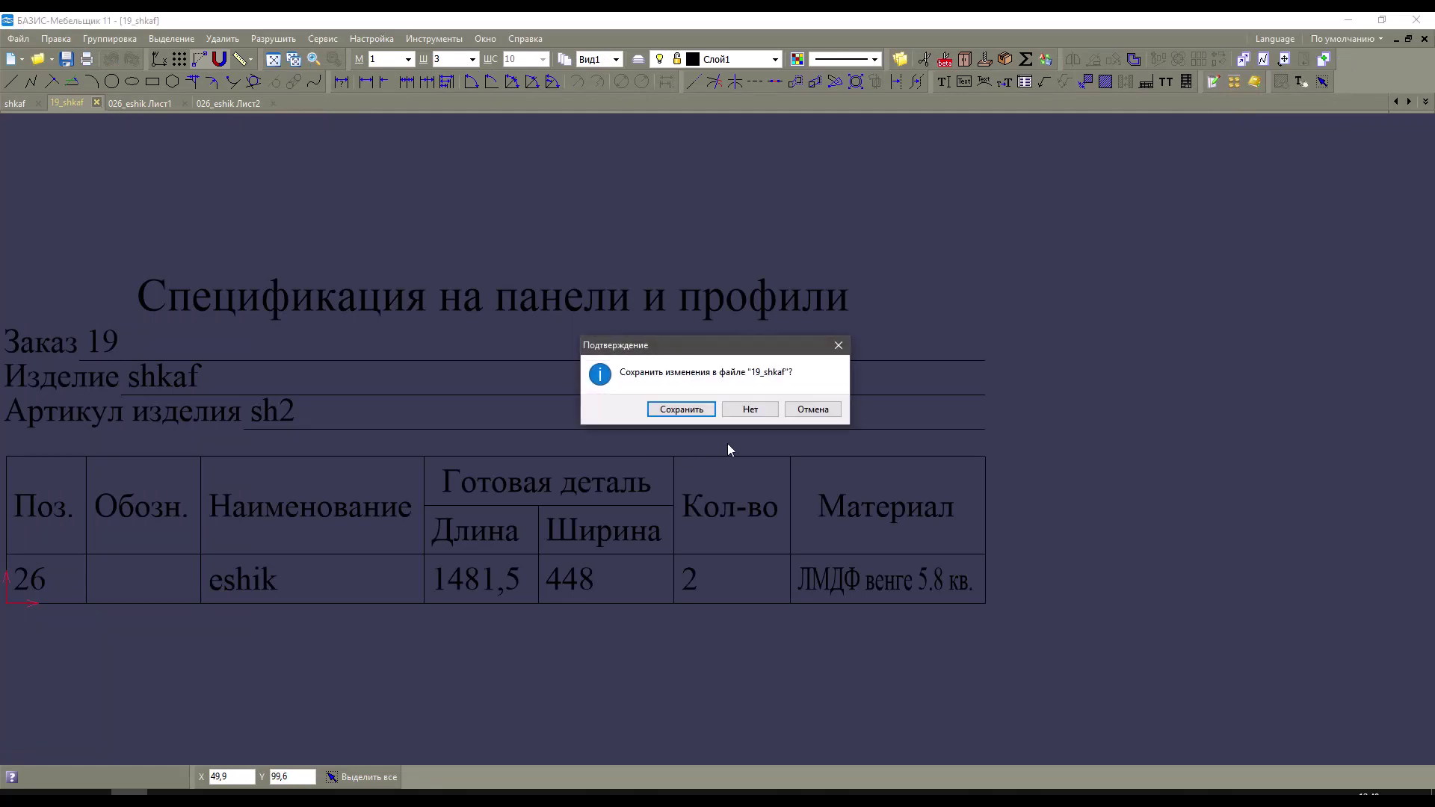
left_click(743, 411)
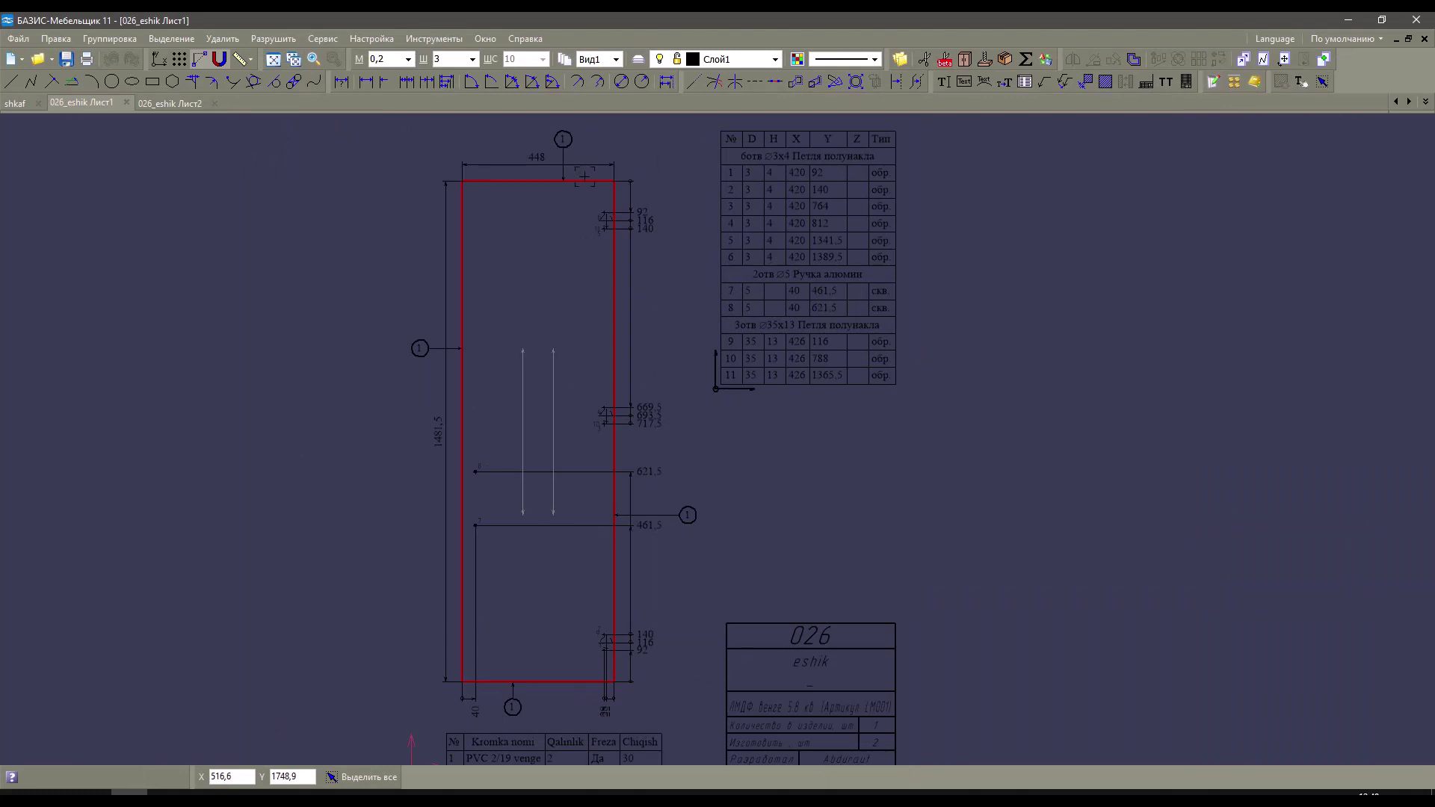
middle_click_drag(917, 372, 948, 336)
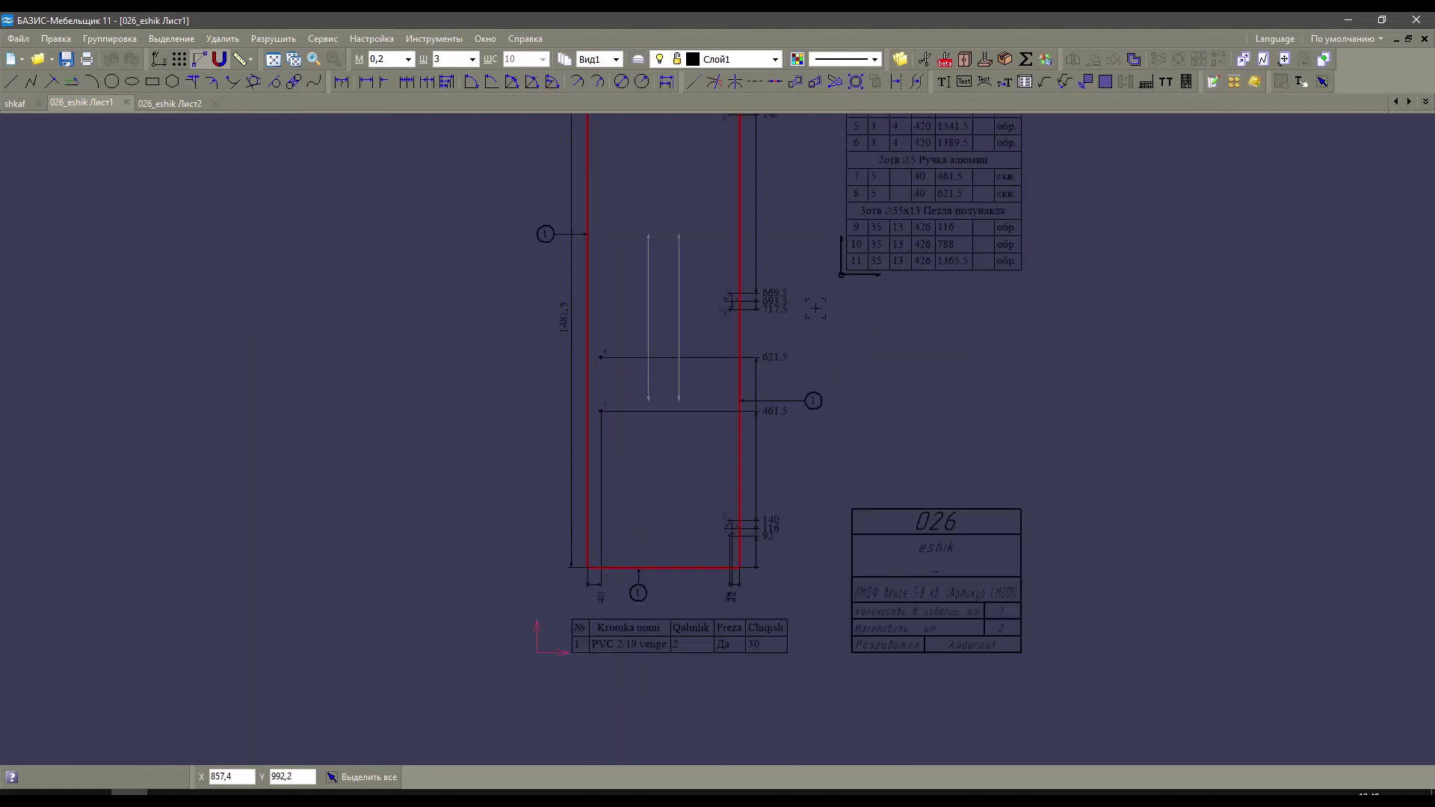
scroll(762, 296, "up", 8)
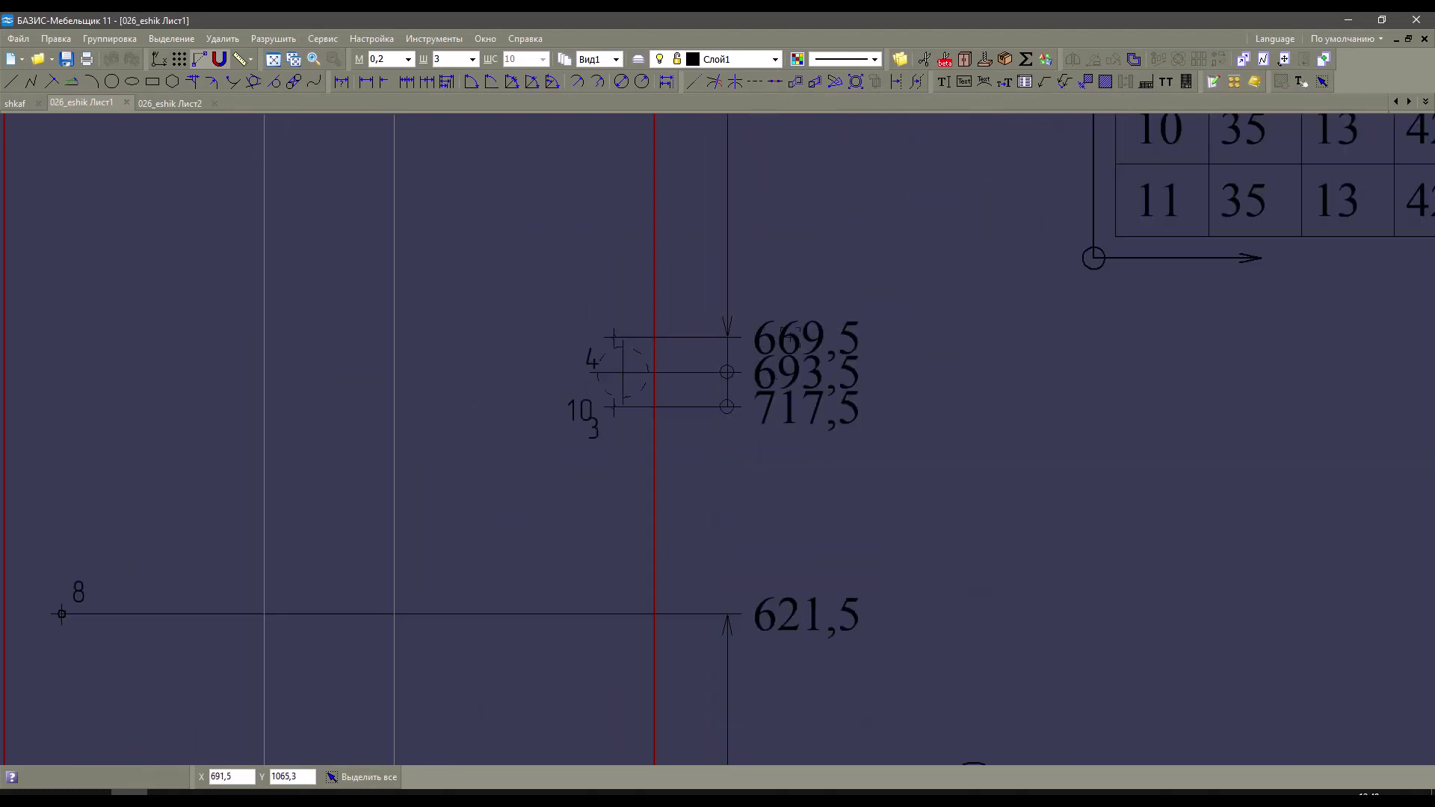
scroll(798, 384, "down", 4)
scroll(797, 384, "up", 1)
left_click(798, 383)
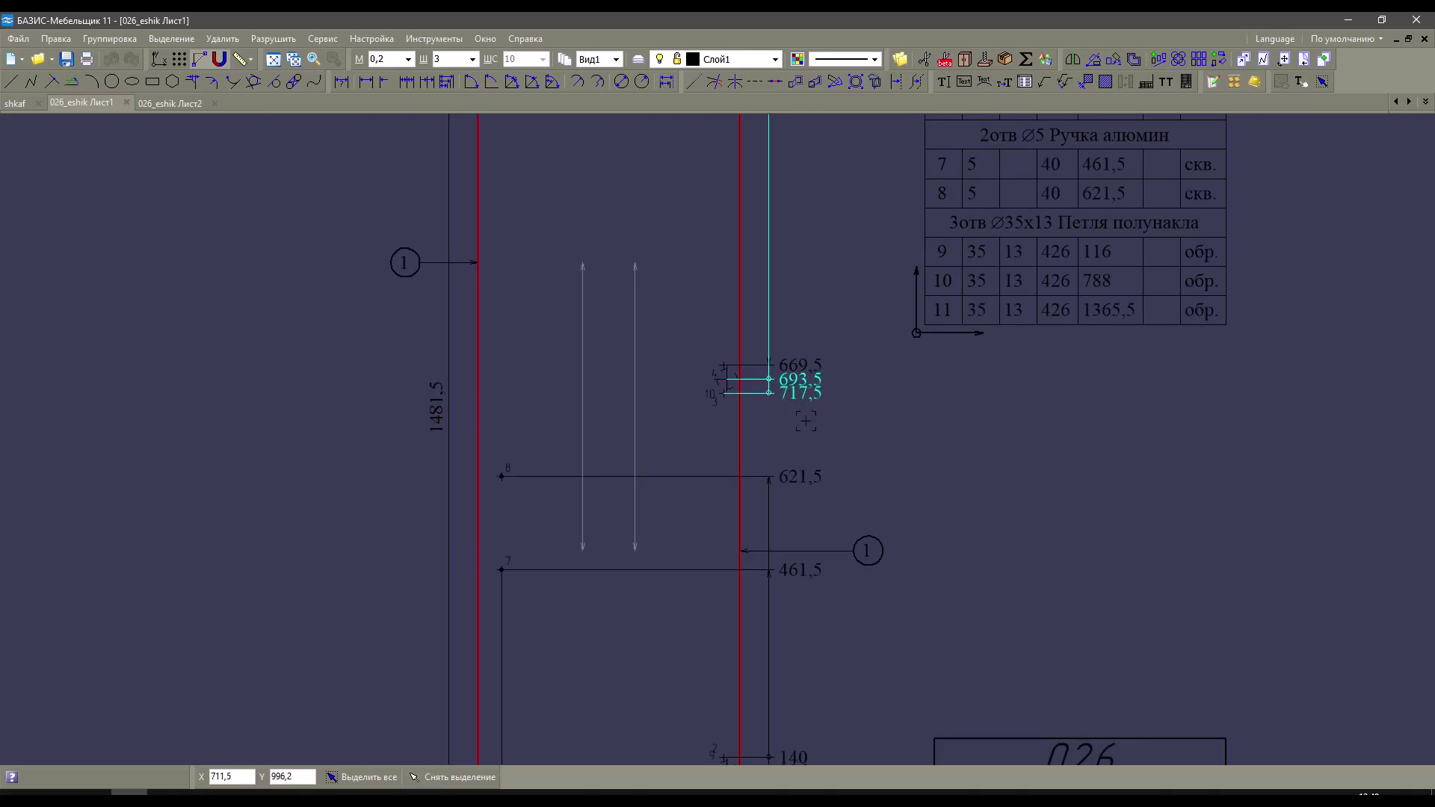
key("Escape")
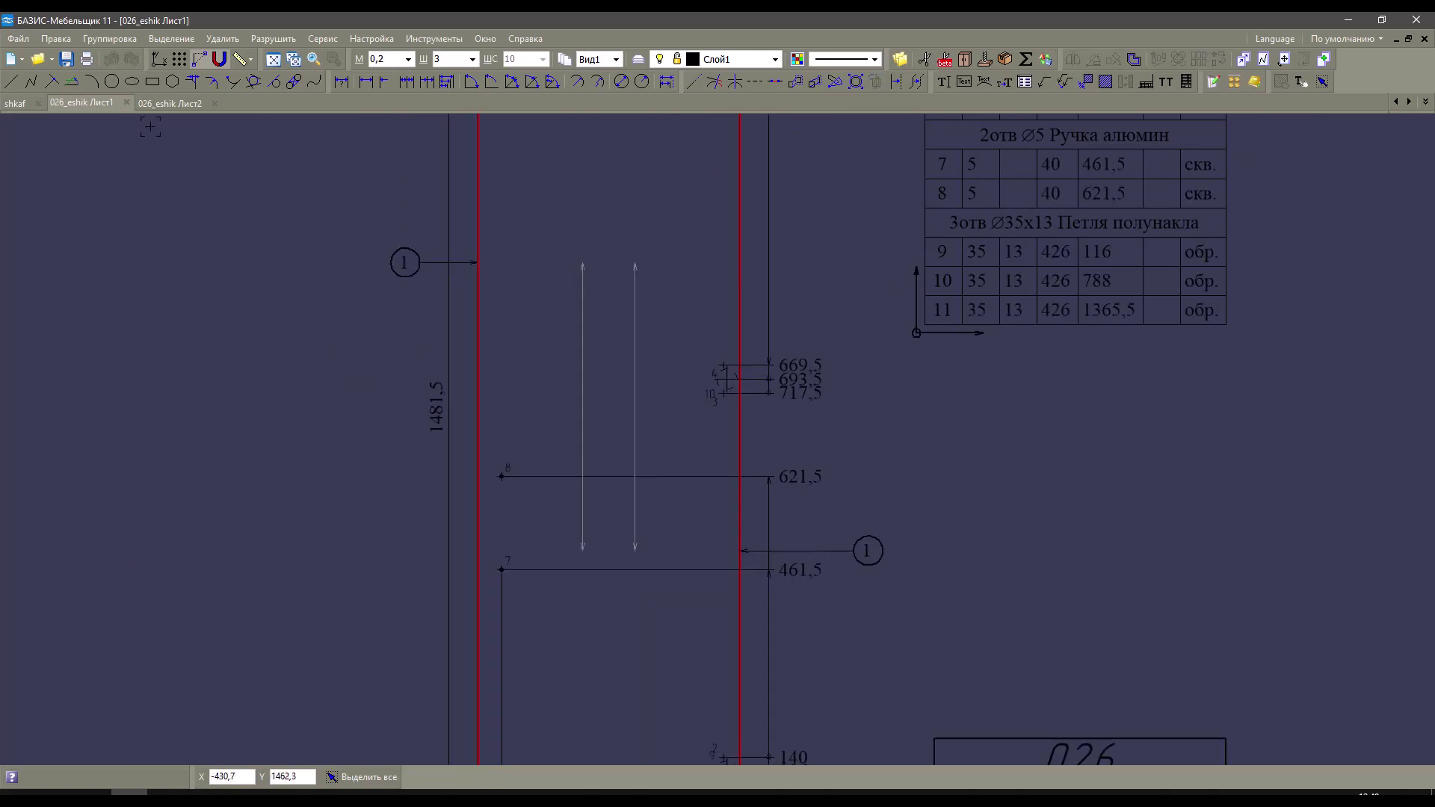
left_click(17, 103)
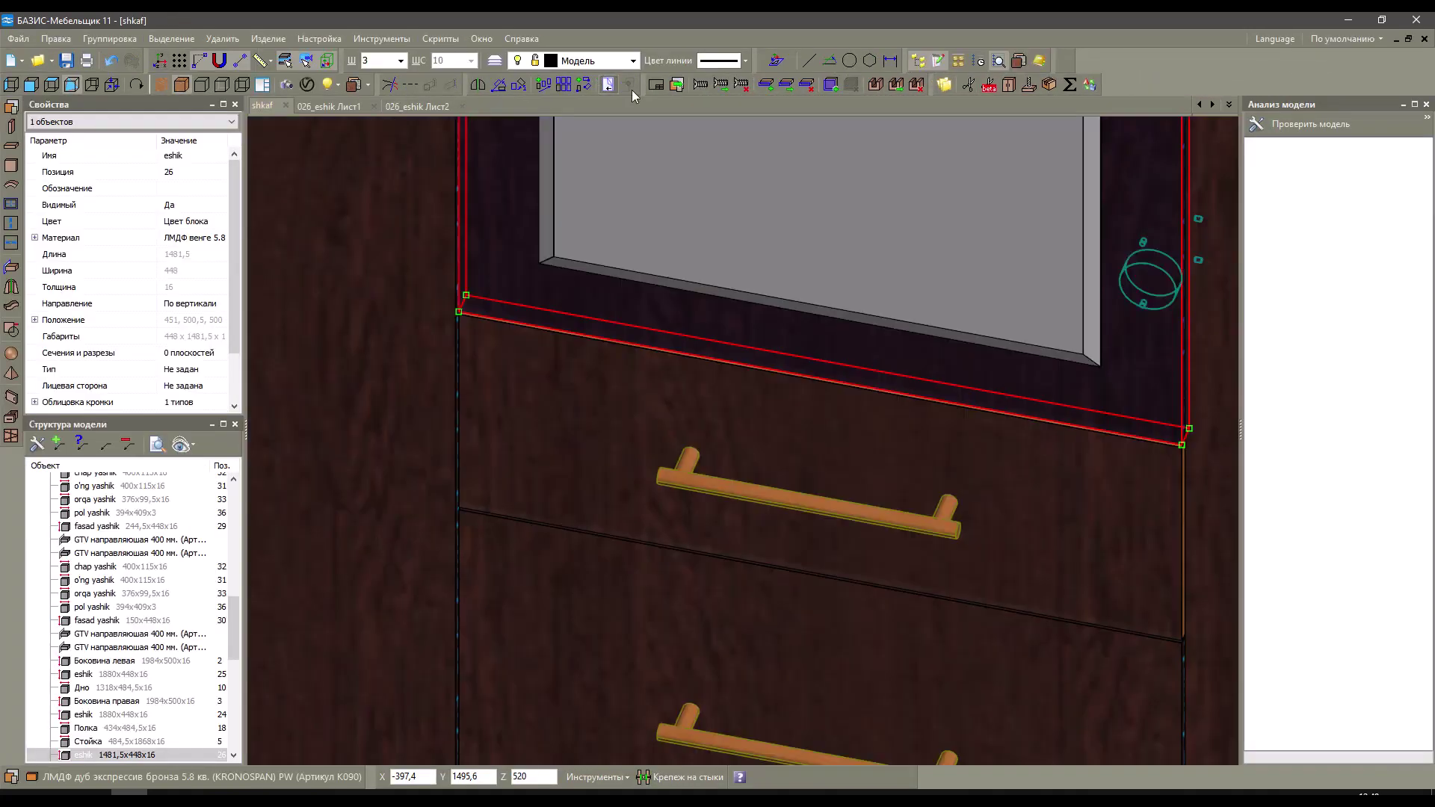
Turn off hole info beside dimension chains, hole type, and Ставить размеры до отверстий.
left_click(656, 85)
left_click(750, 410)
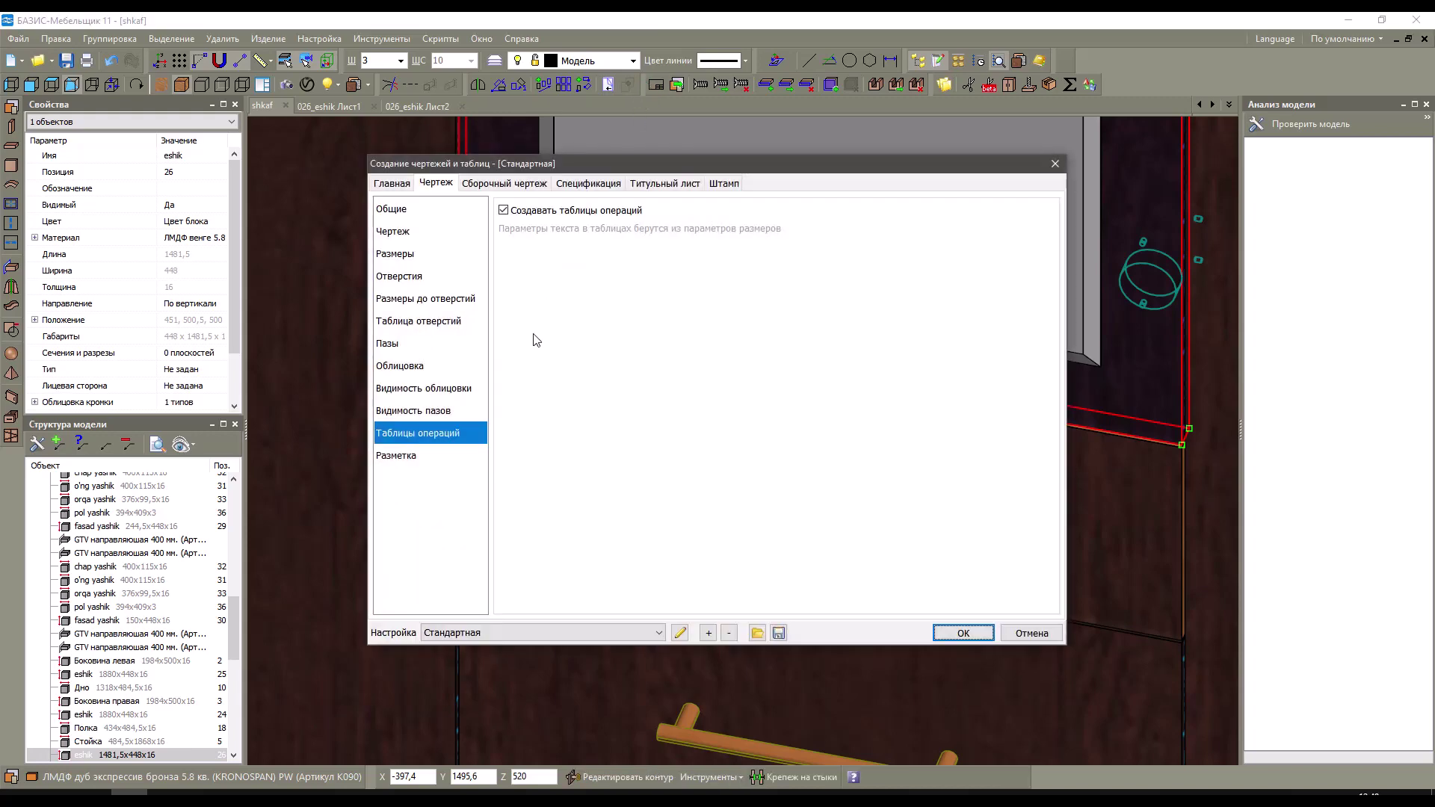
left_click(415, 322)
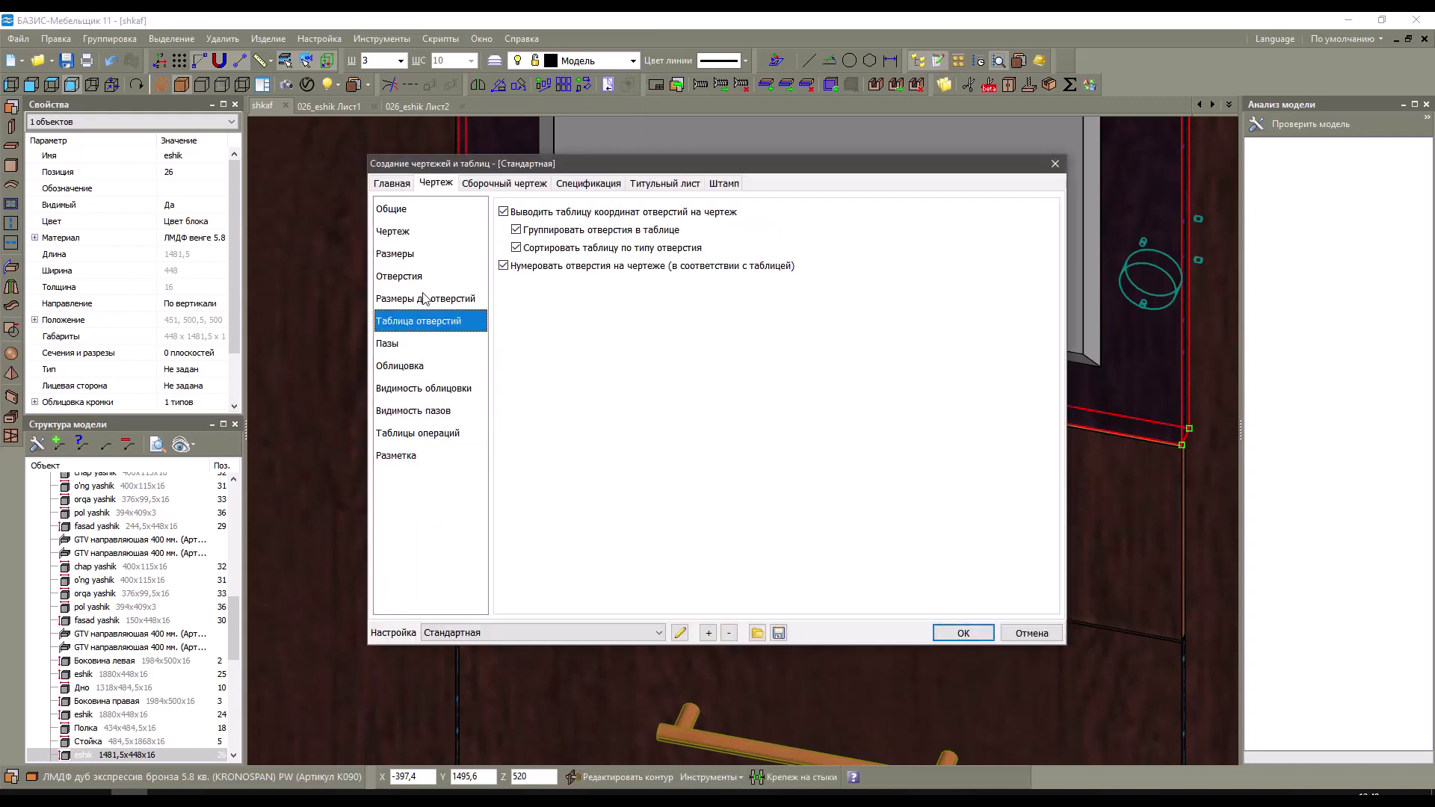
left_click(401, 278)
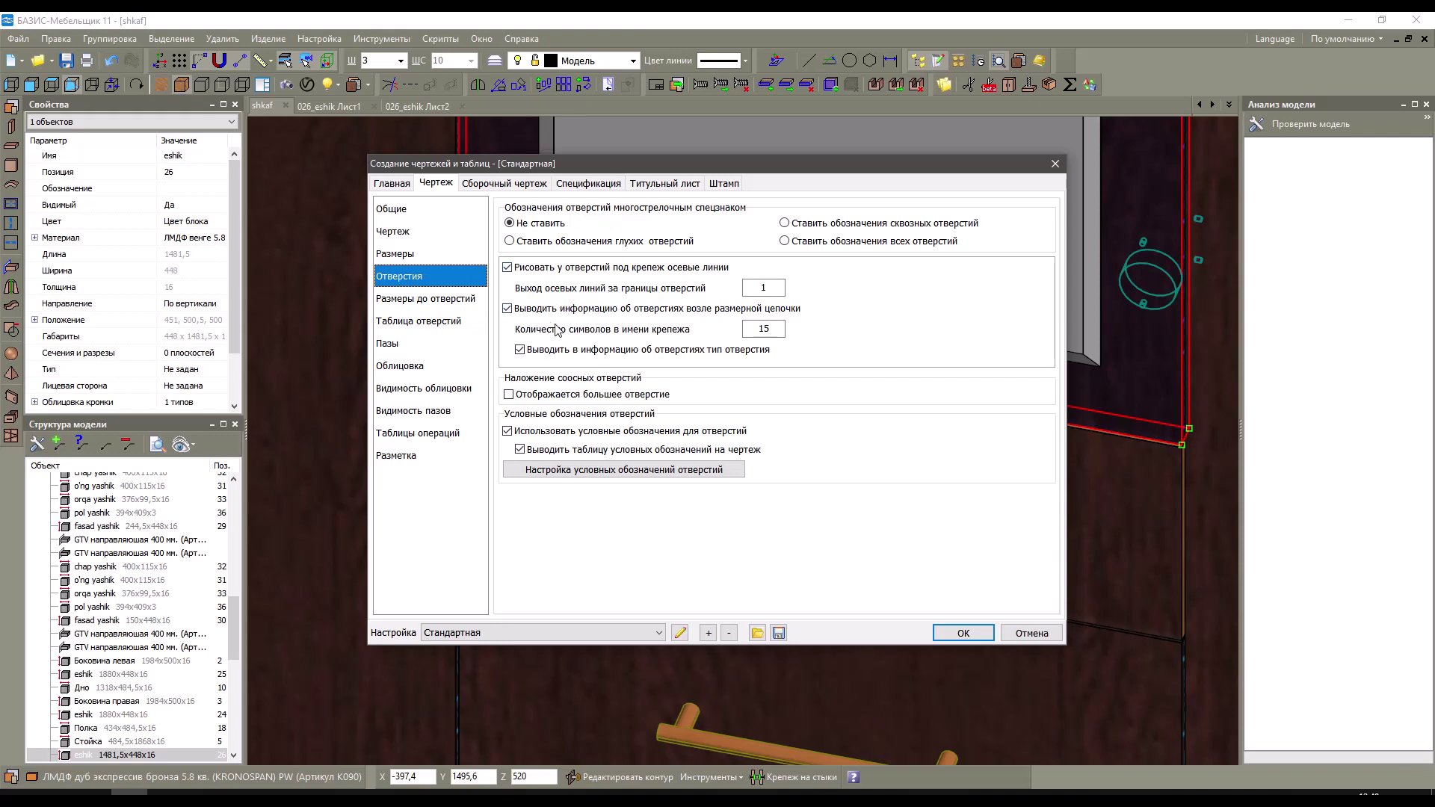
left_click(507, 308)
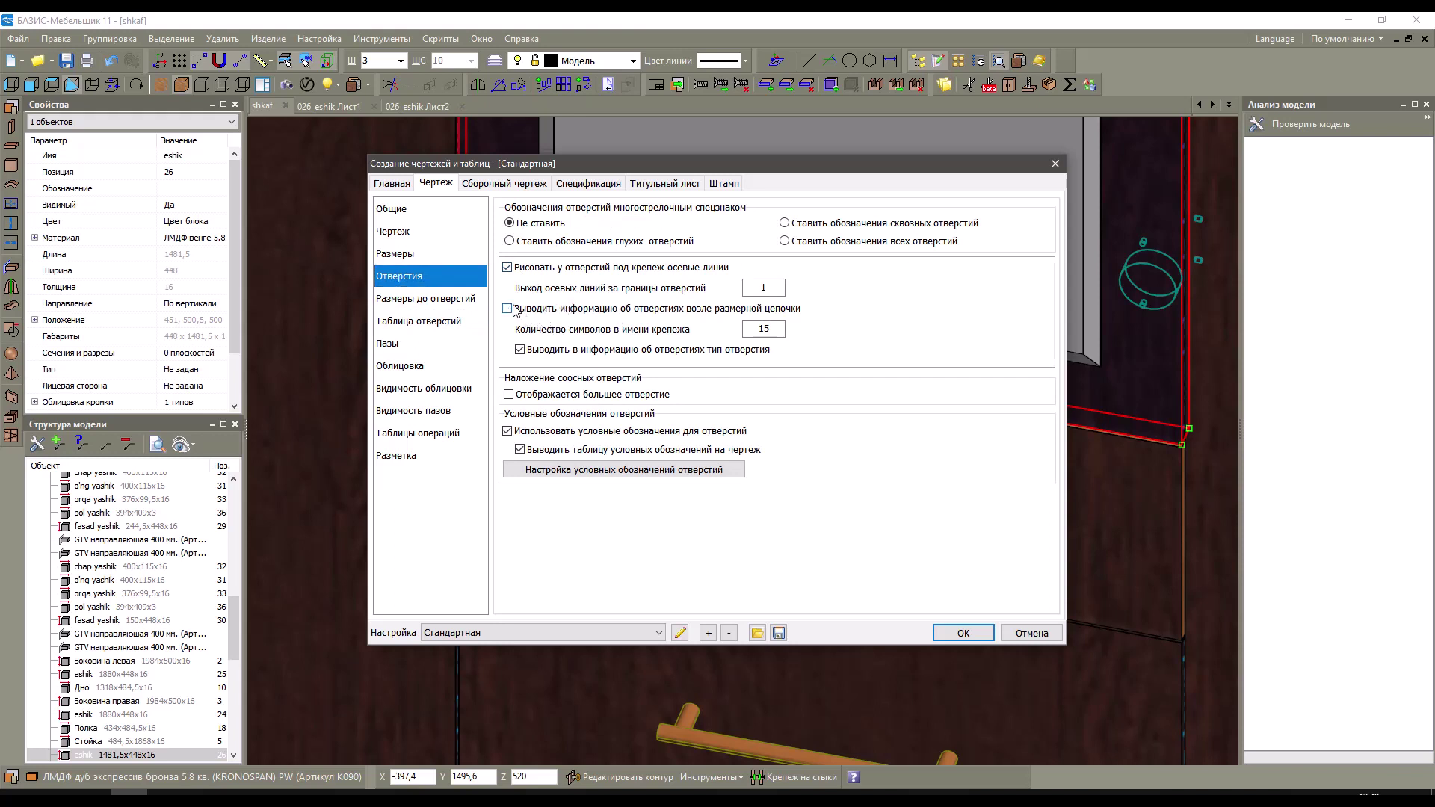
left_click(557, 353)
left_click(395, 253)
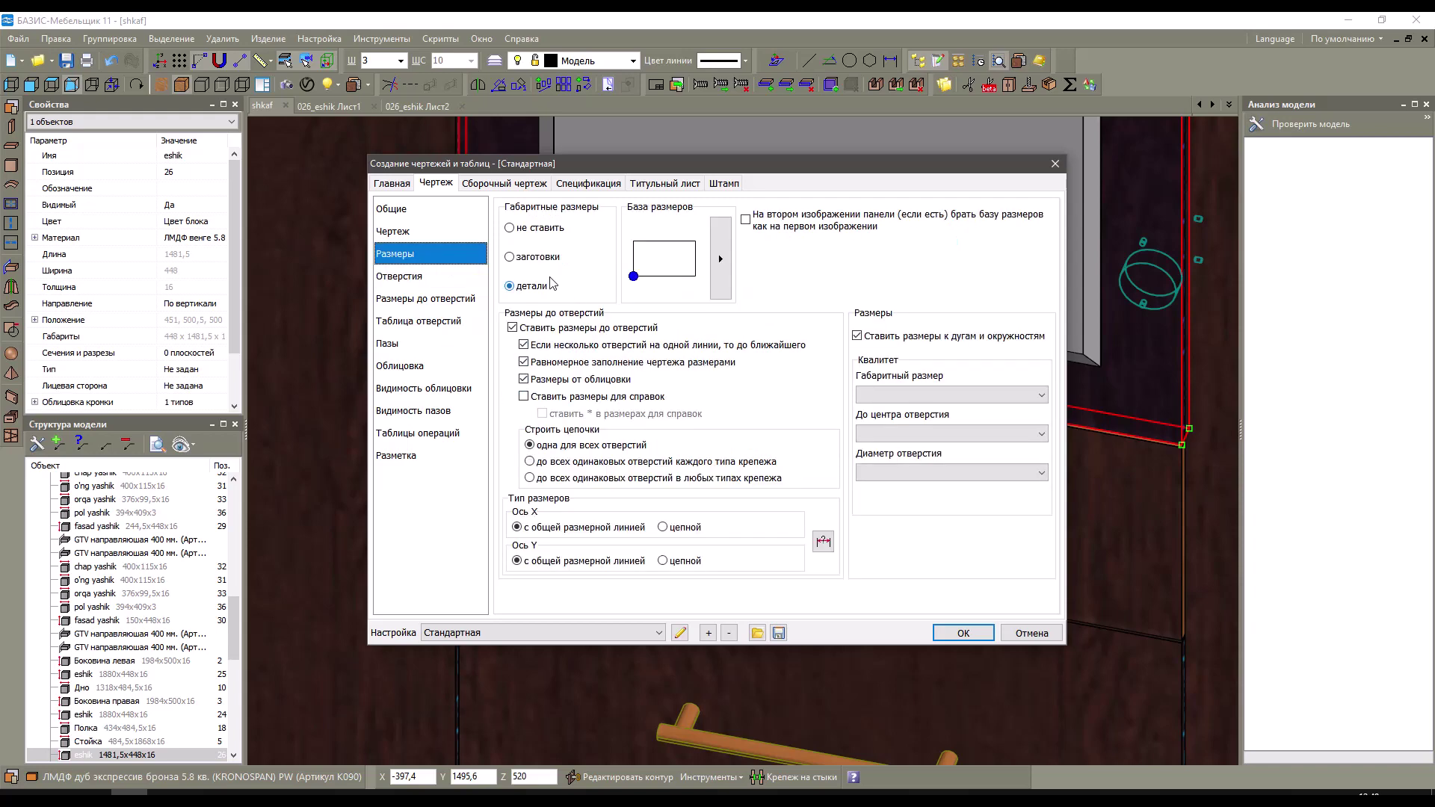
left_click(515, 328)
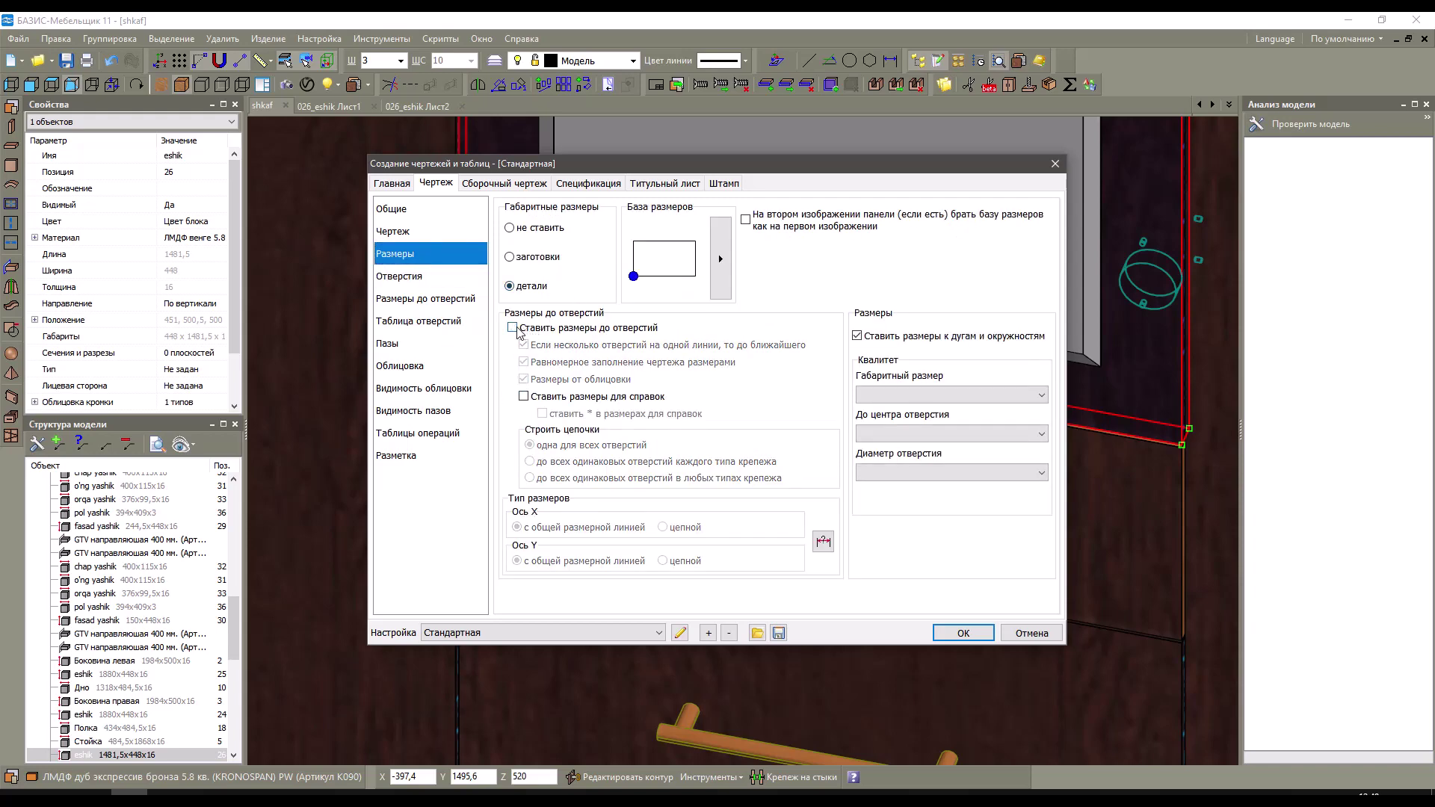
Accept the settings and replace the existing 026_eshik drawing with the new one.
left_click(958, 634)
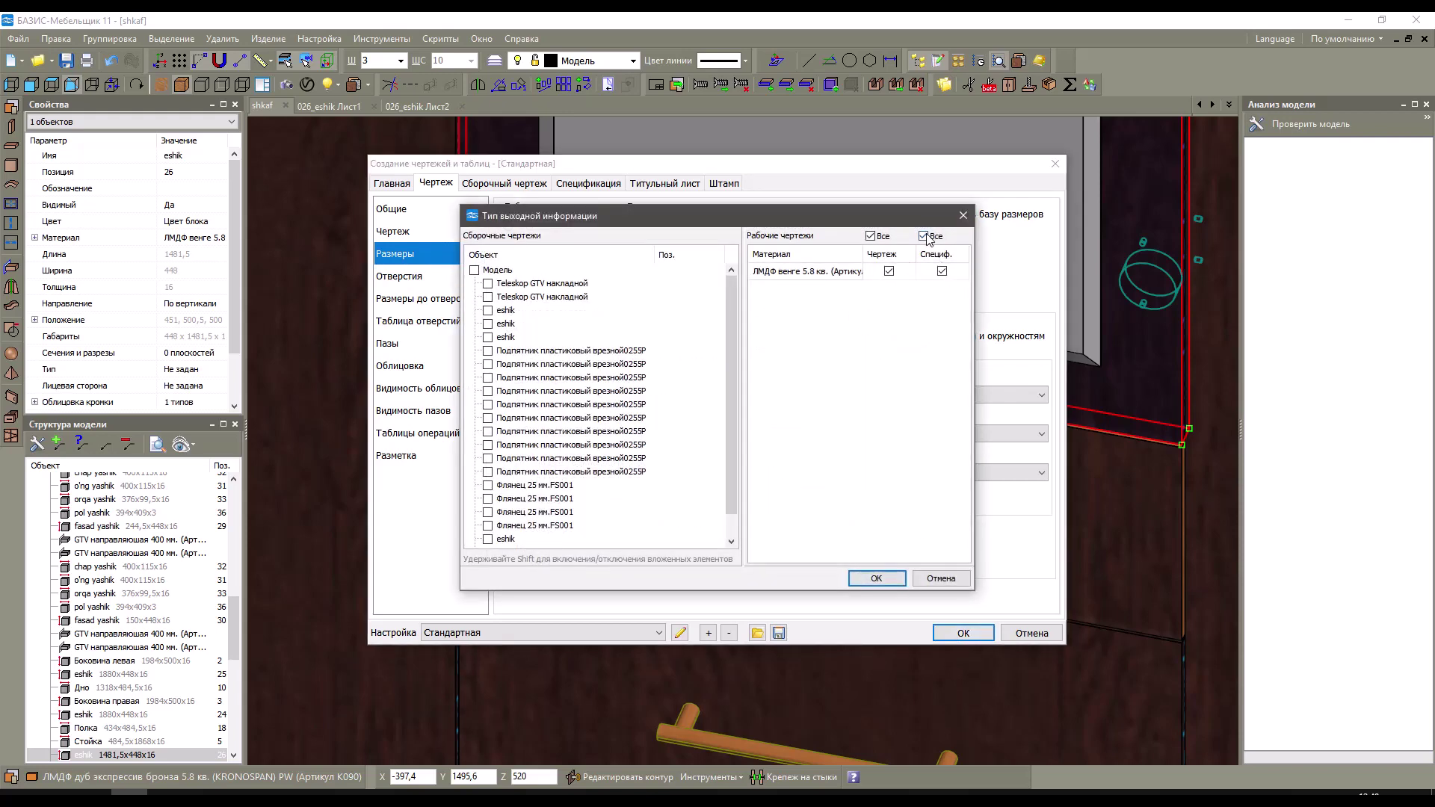
left_click(876, 577)
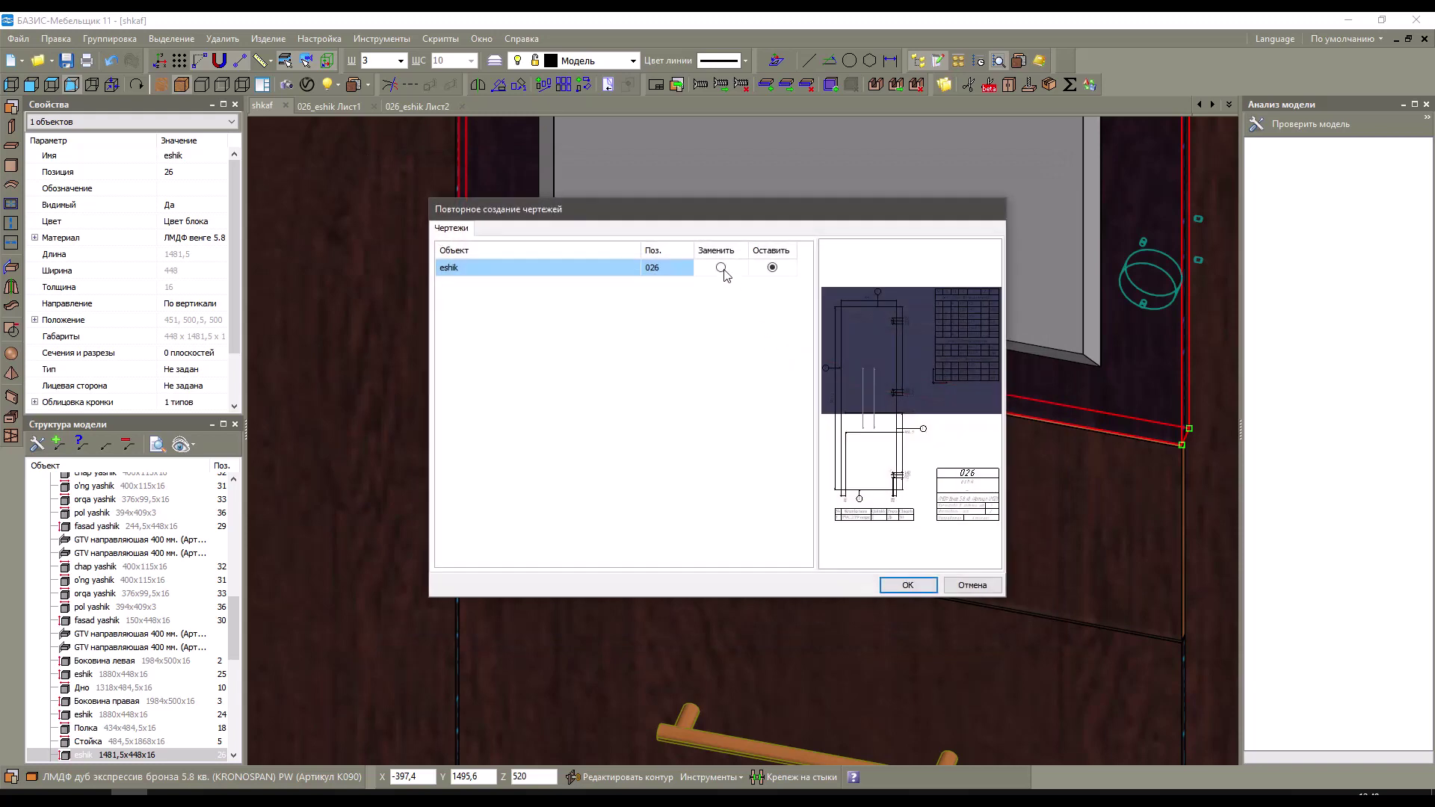
left_click(721, 268)
left_click(907, 584)
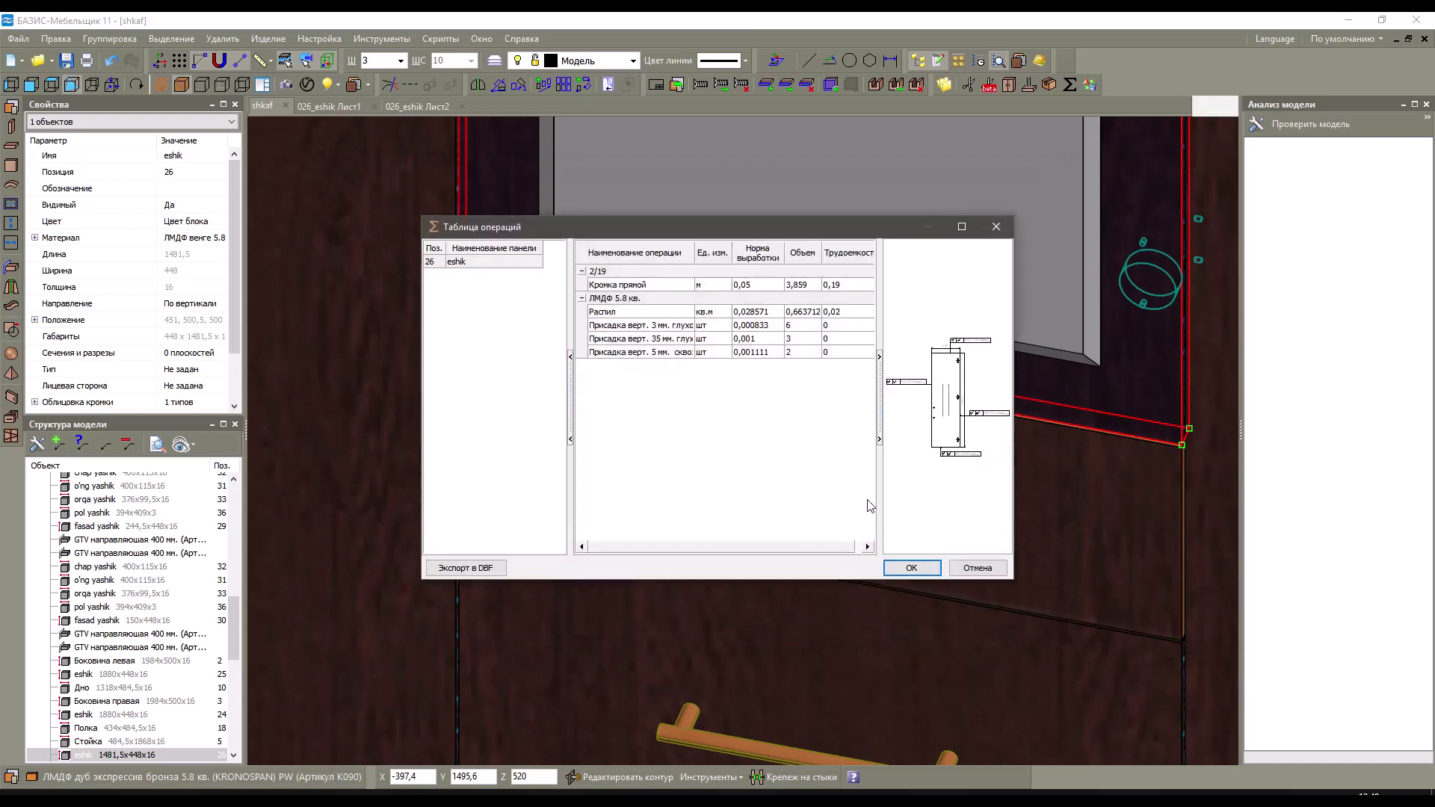
left_click(907, 567)
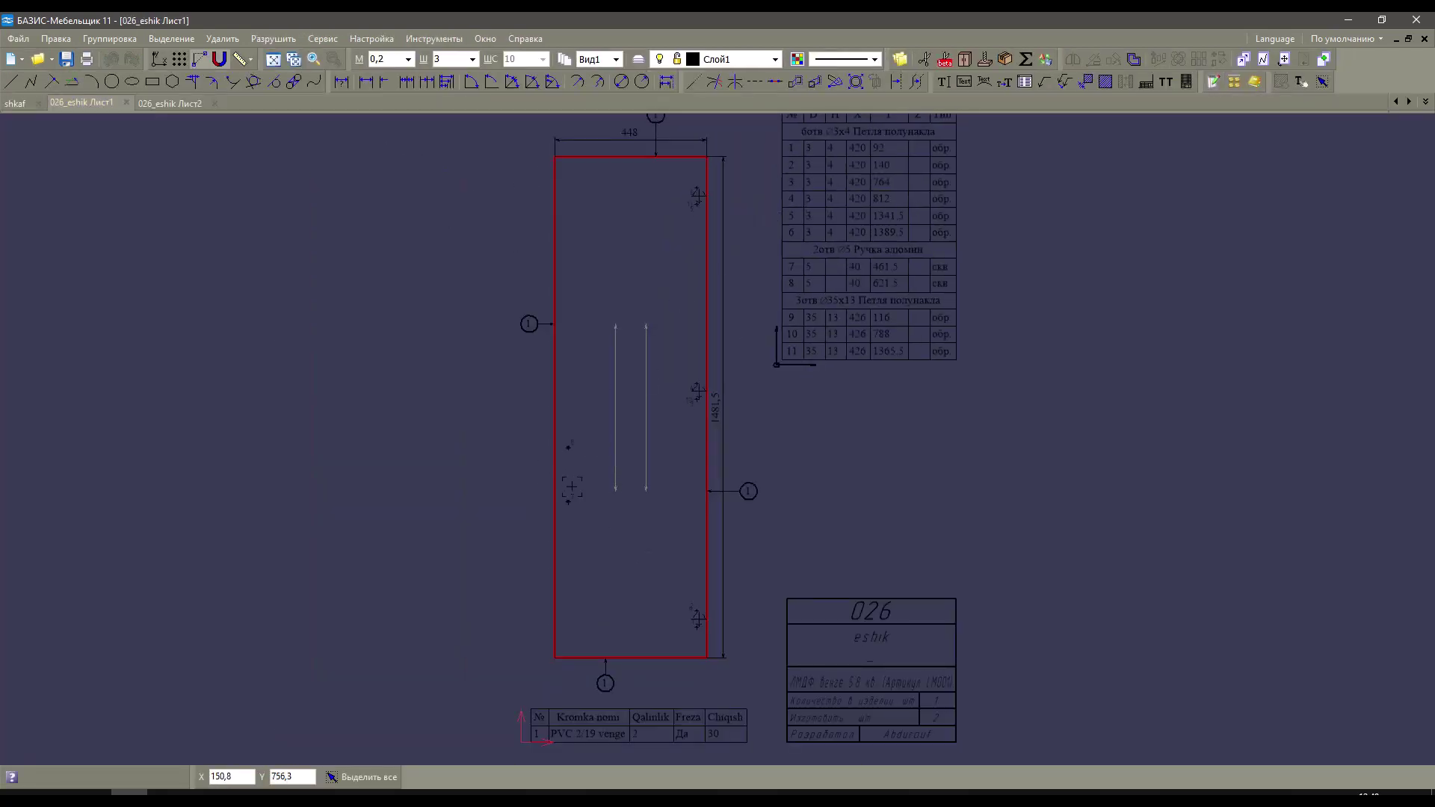
Zoom in and inspect the hinge hole marker and cross near the panel edge.
scroll(572, 459, "up", 6)
scroll(557, 497, "down", 6)
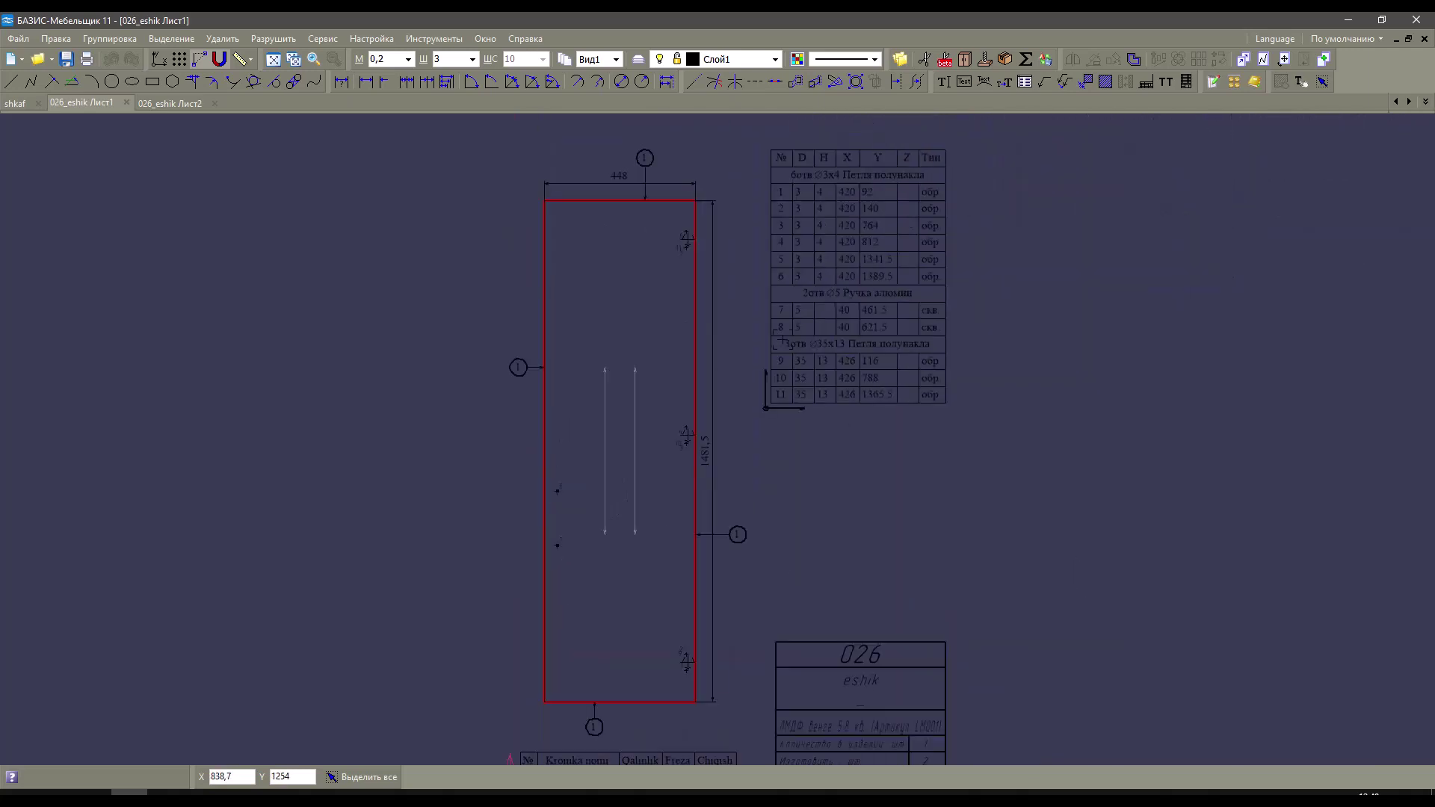
scroll(795, 313, "up", 3)
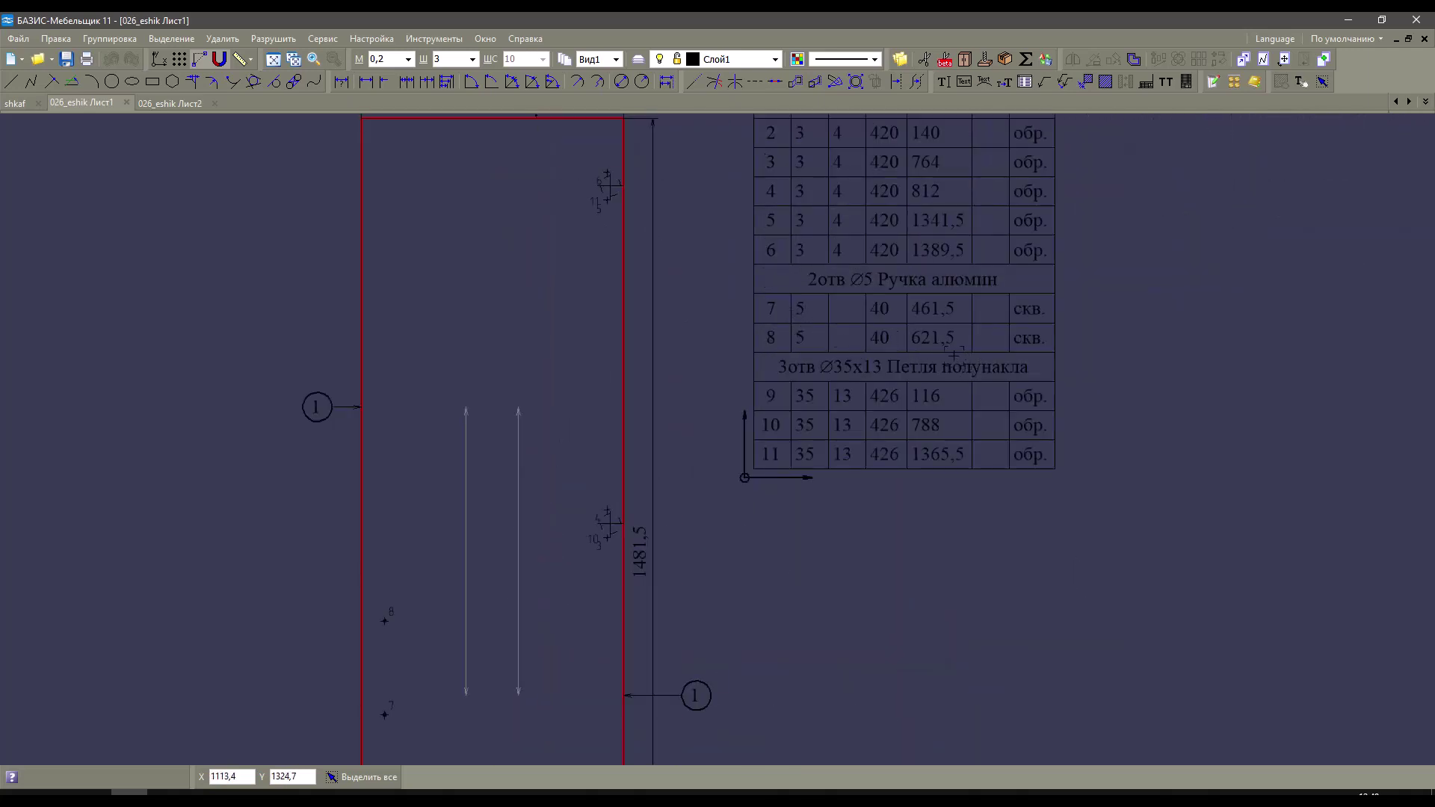
scroll(945, 340, "down", 3)
scroll(796, 482, "up", 1)
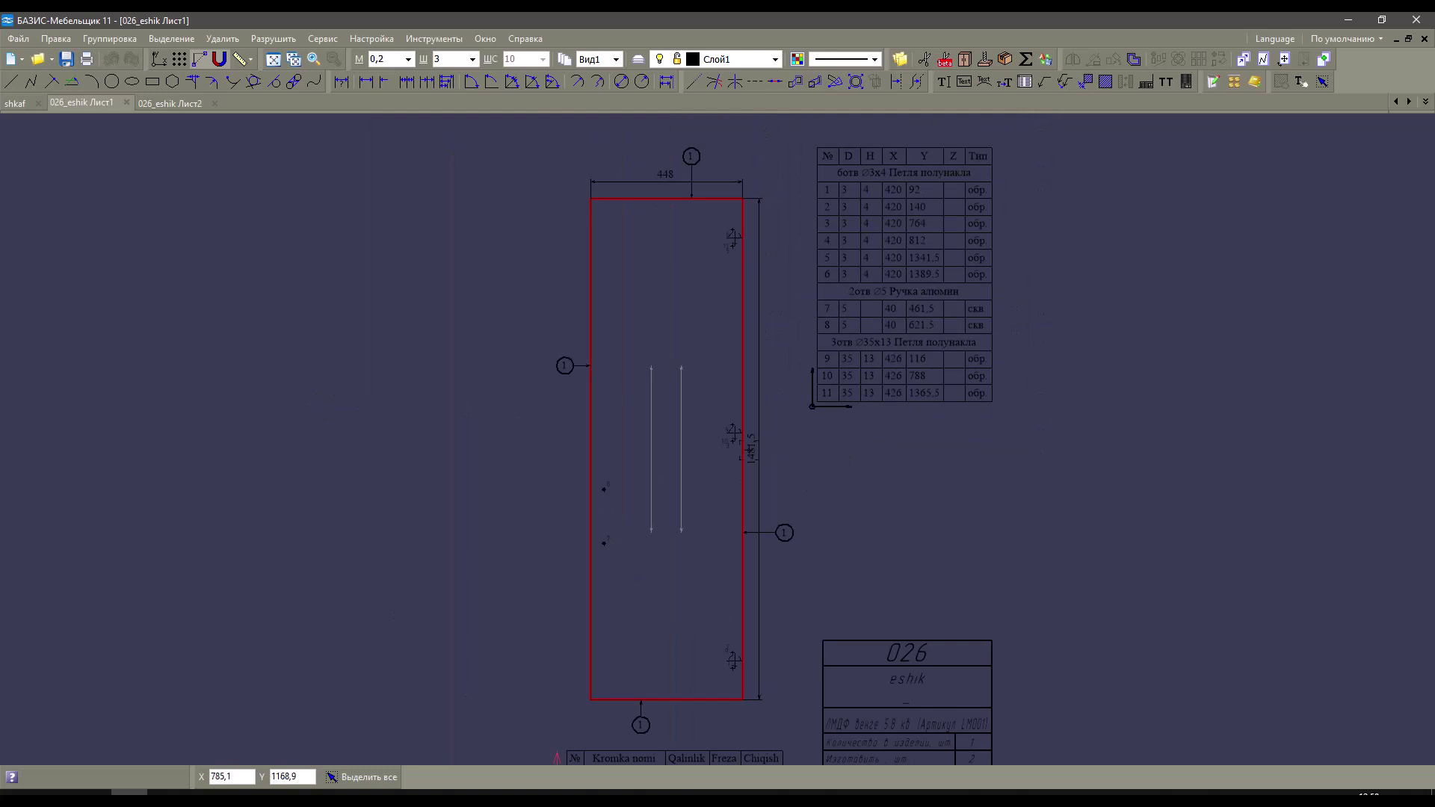
scroll(796, 444, "up", 8)
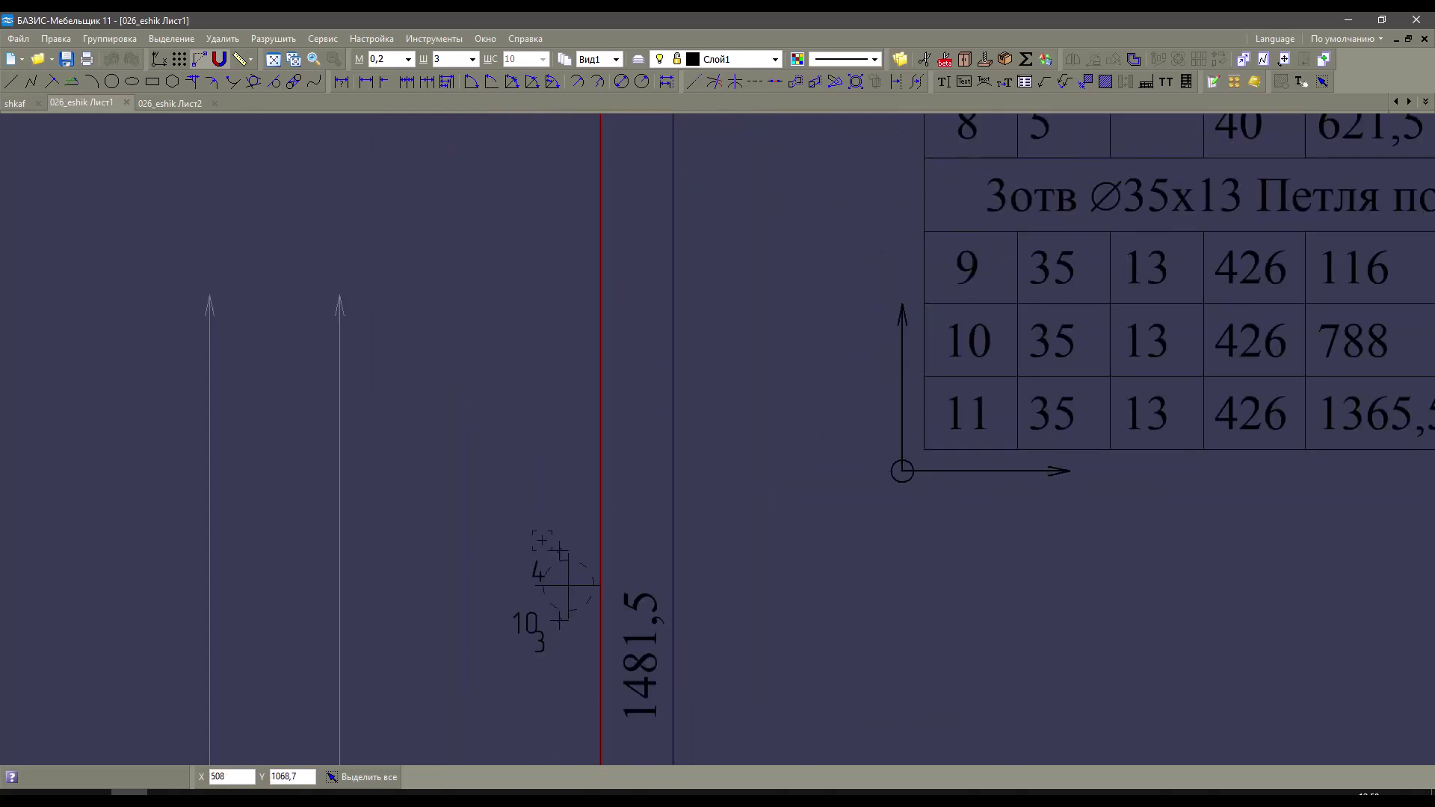
middle_click_drag(661, 571, 658, 403)
left_click(654, 432)
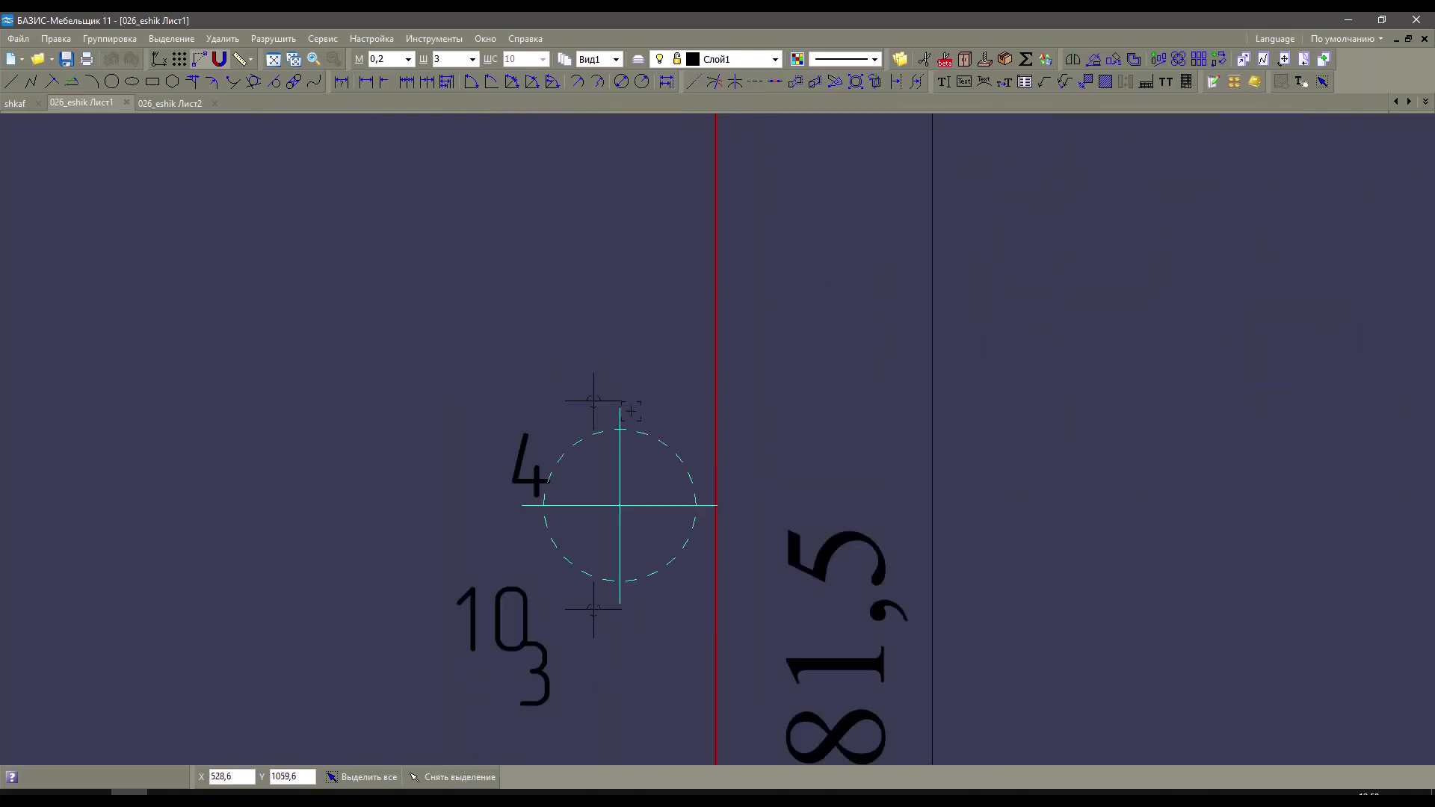
left_click(629, 411)
left_click(599, 403)
scroll(626, 438, "down", 6)
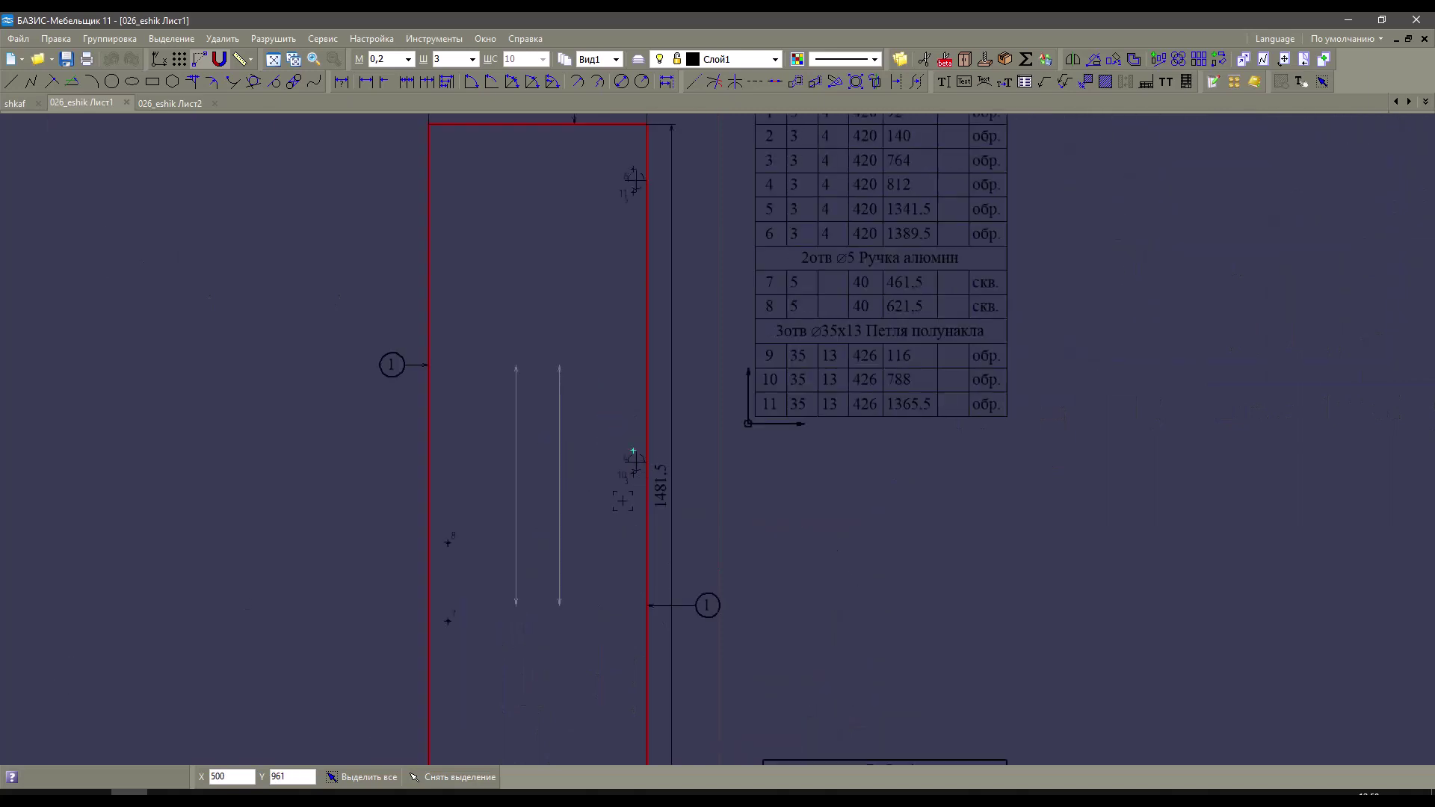
left_click(622, 501)
Check the lower-right hole and the edge-banding table, then open 026_eshik Лист2.
middle_click_drag(578, 282, 664, 240)
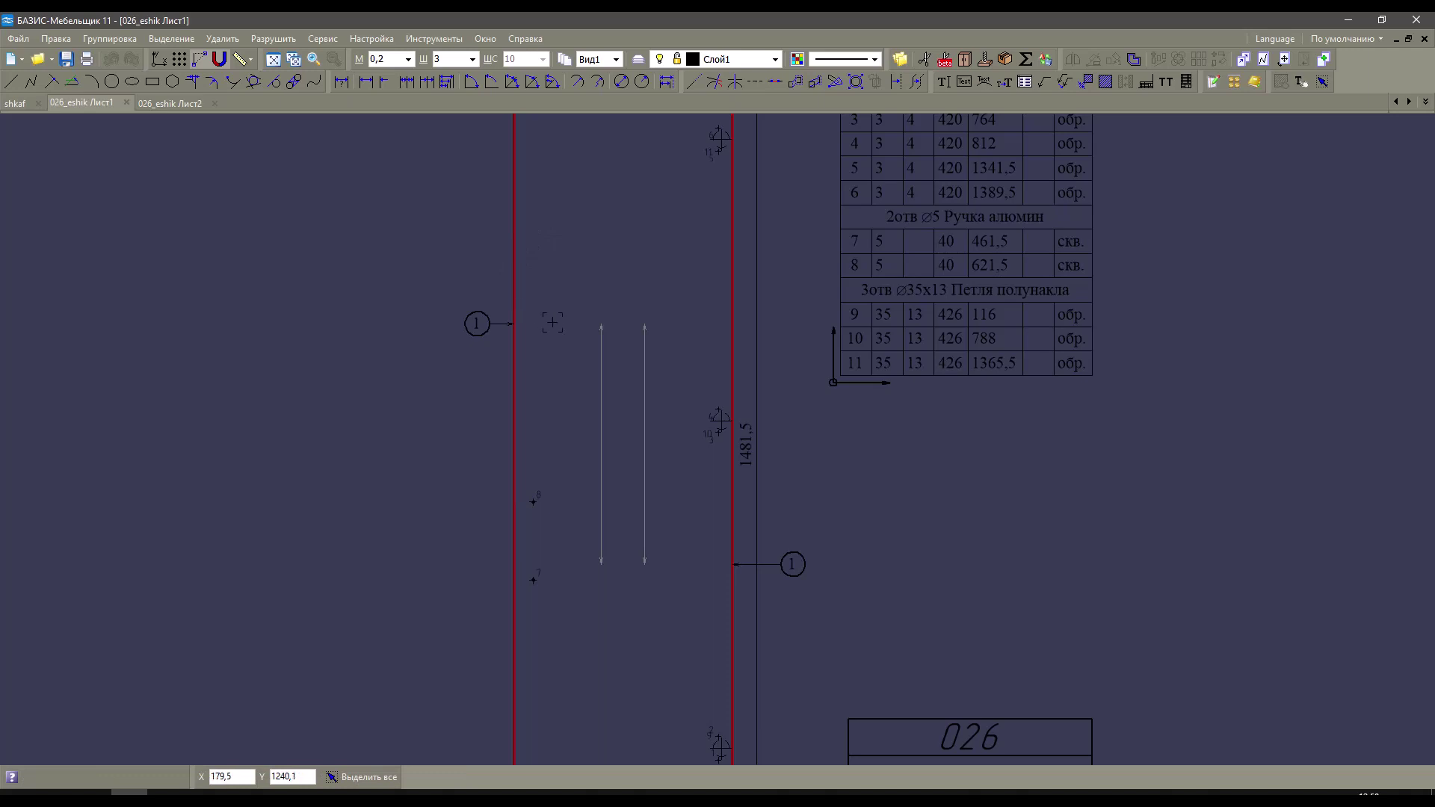
middle_click_drag(625, 613, 637, 497)
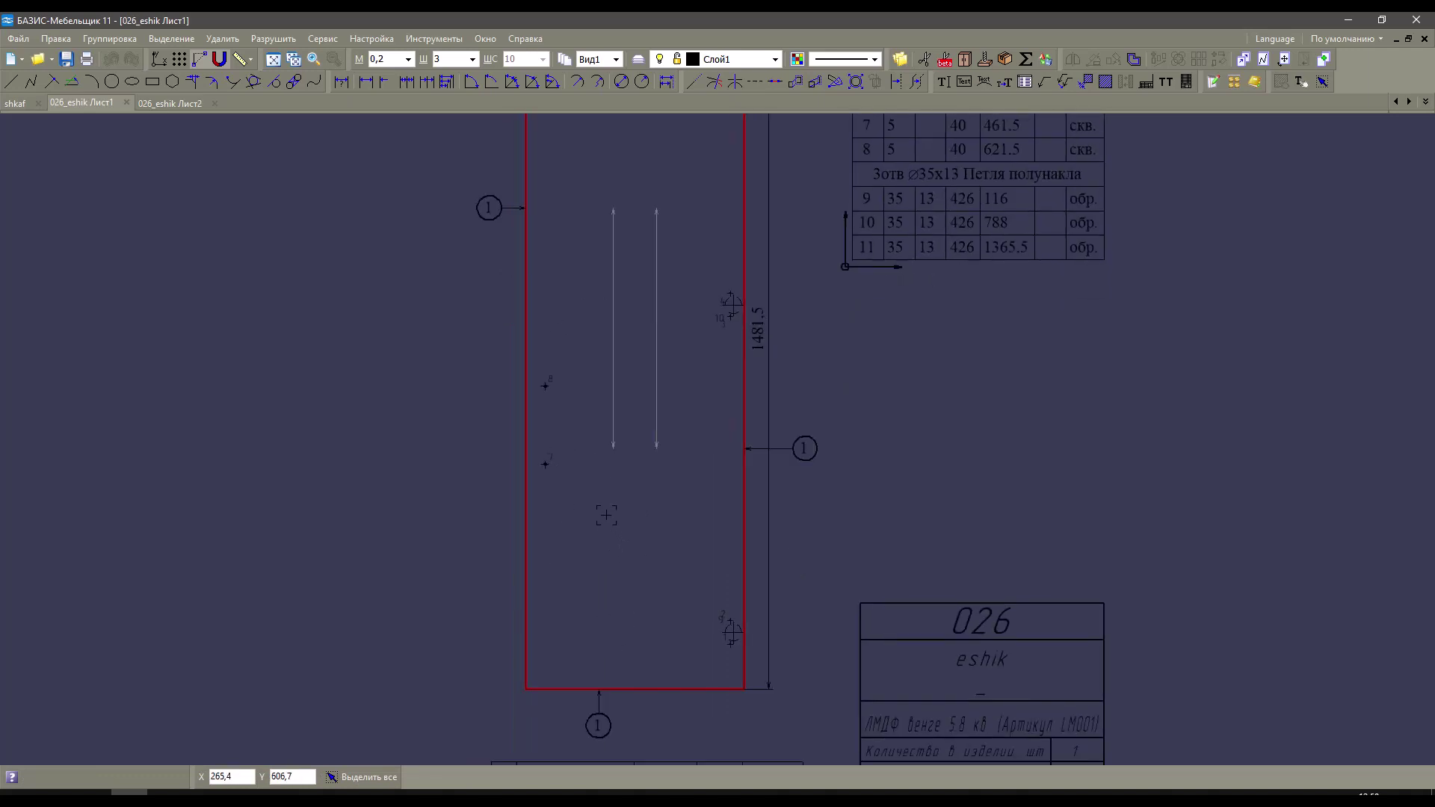
scroll(736, 663, "up", 3)
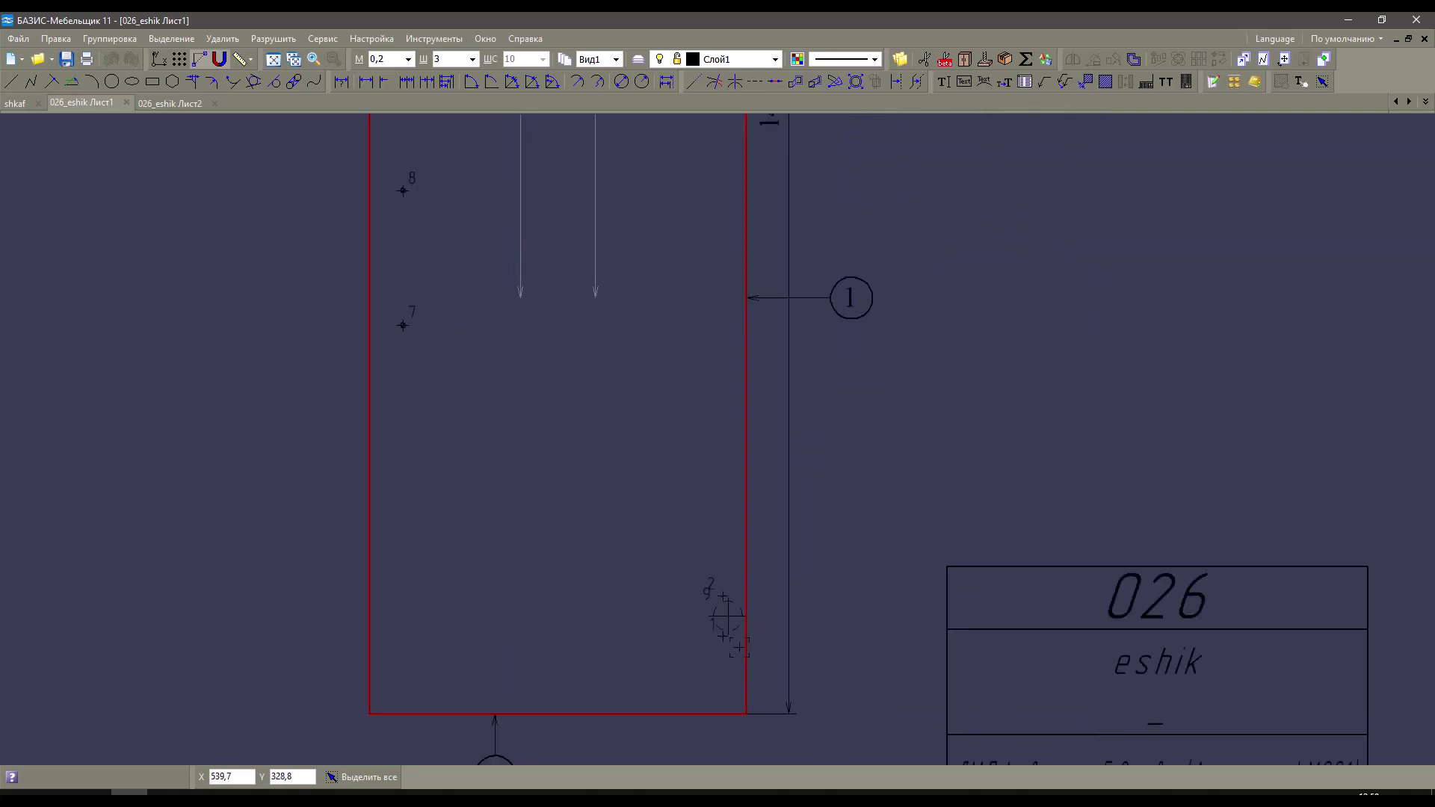
scroll(727, 619, "up", 5)
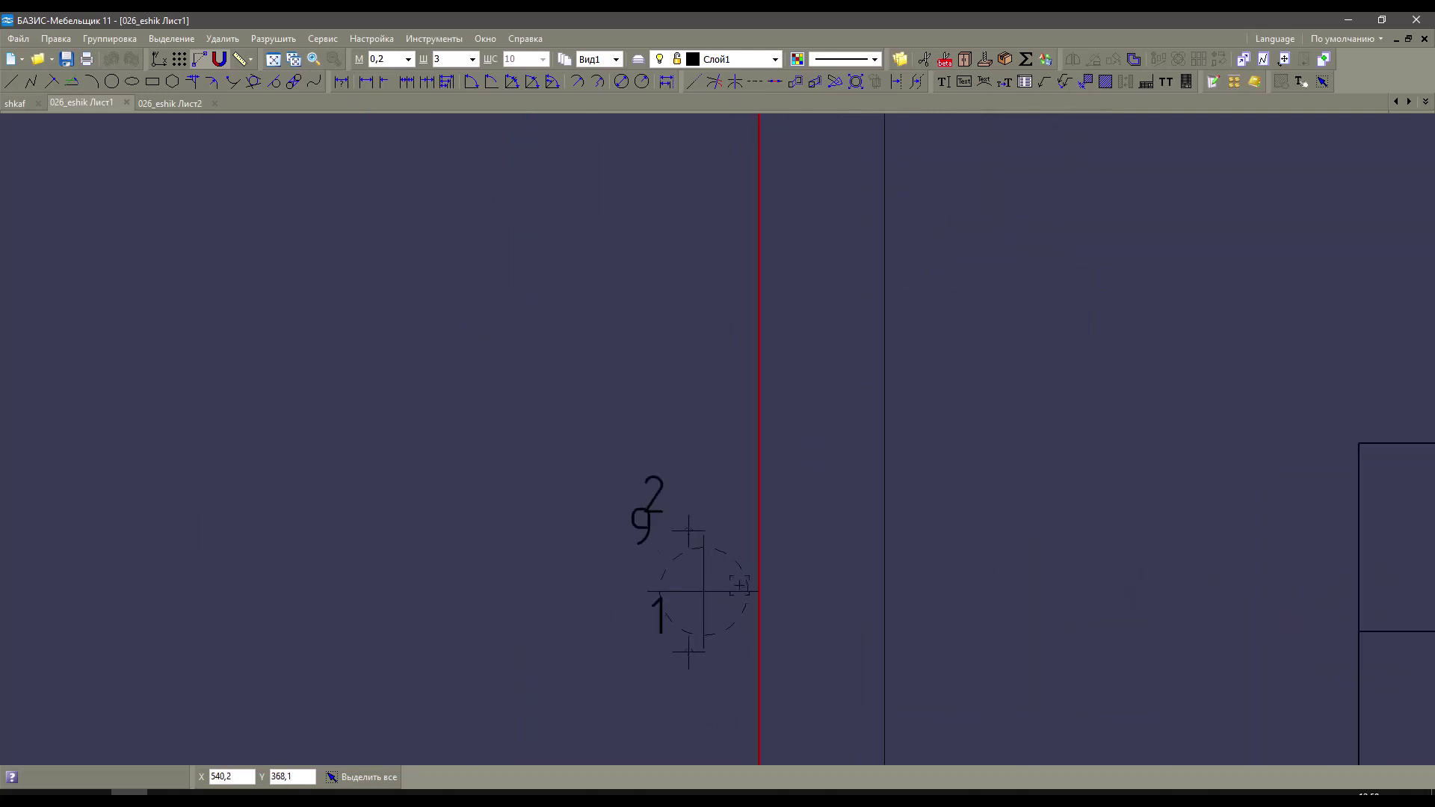
left_click(749, 570)
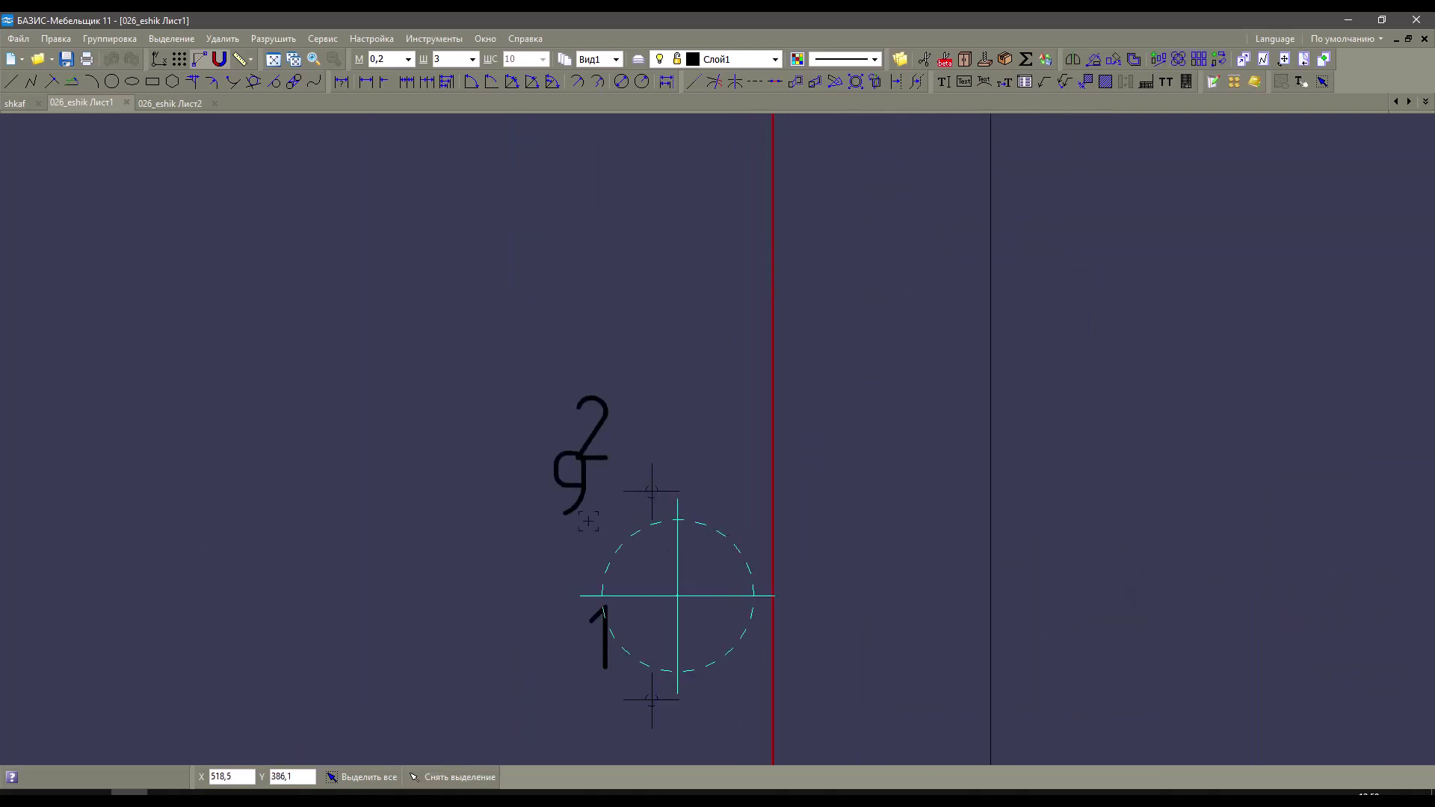
scroll(620, 557, "down", 5)
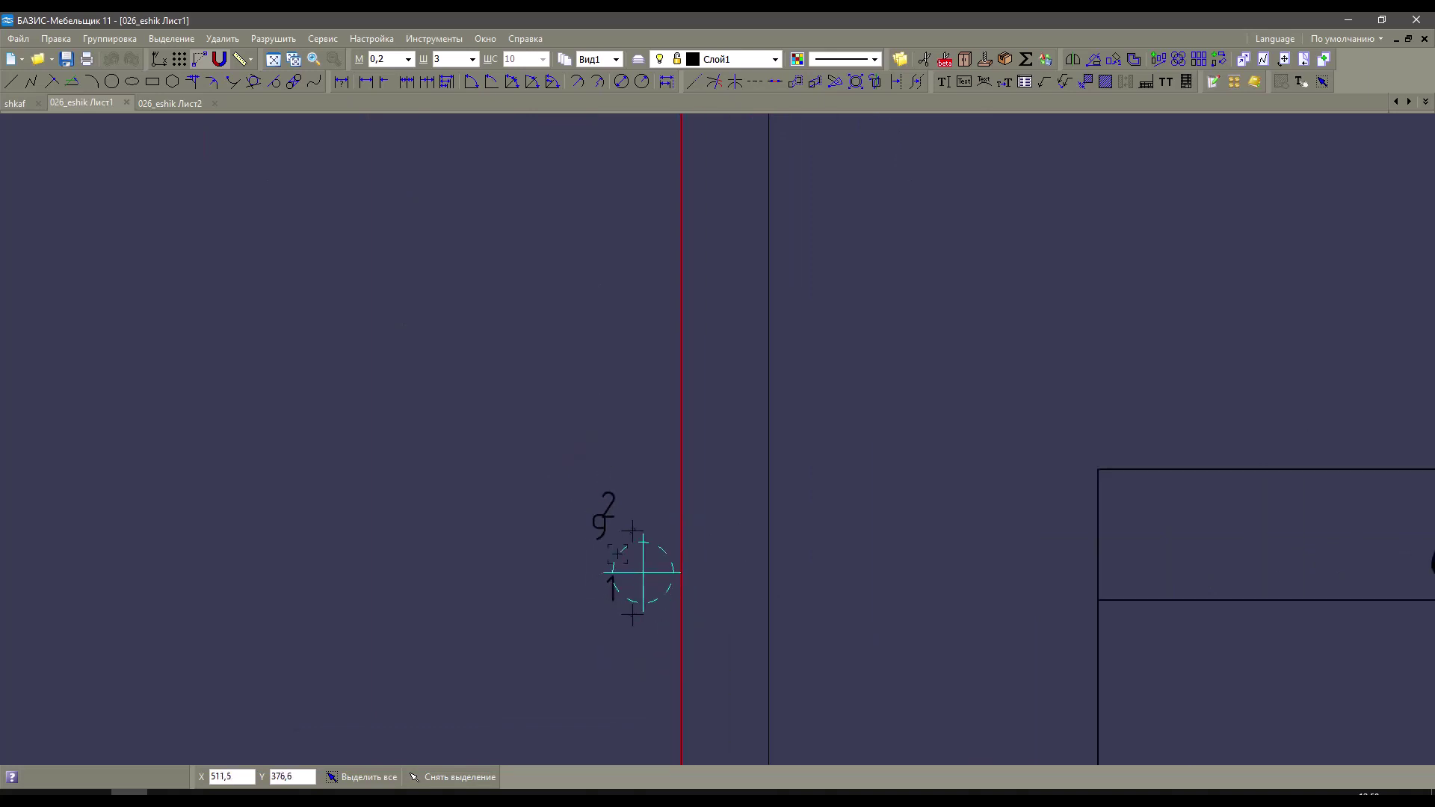
left_click(618, 555)
scroll(620, 557, "down", 5)
middle_click_drag(619, 558, 739, 346)
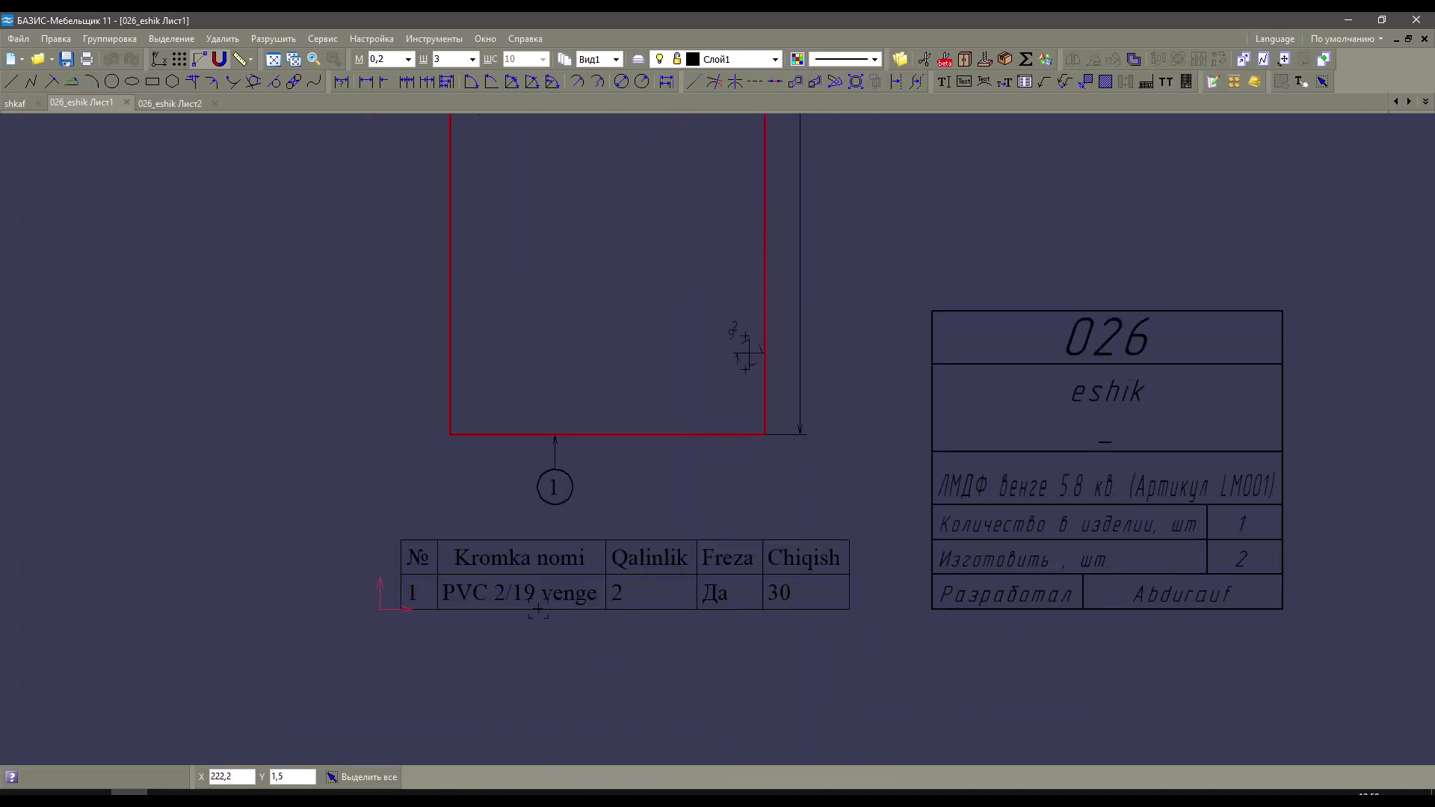
middle_click_drag(1111, 542, 816, 713)
scroll(816, 712, "down", 7)
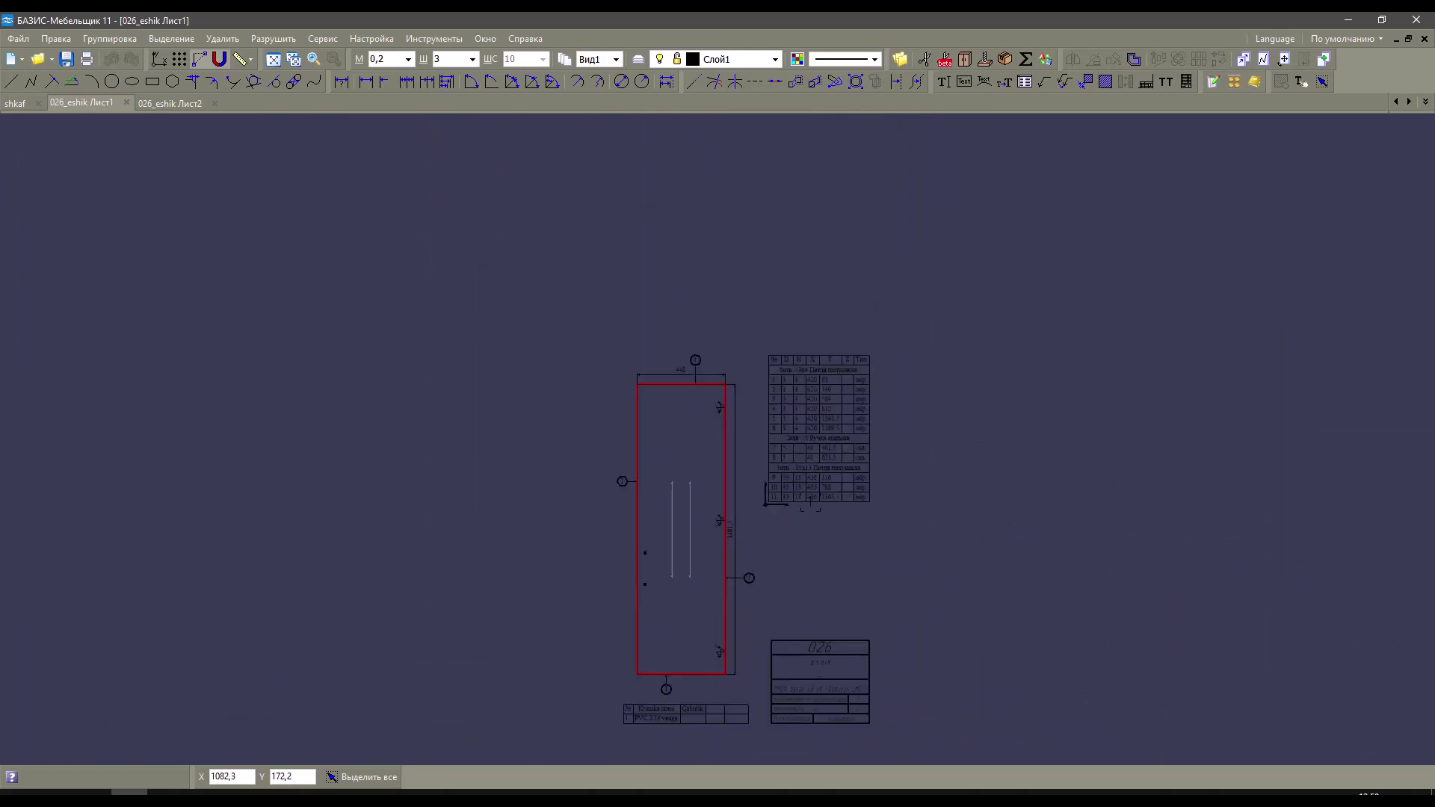
scroll(781, 454, "up", 2)
left_click(169, 104)
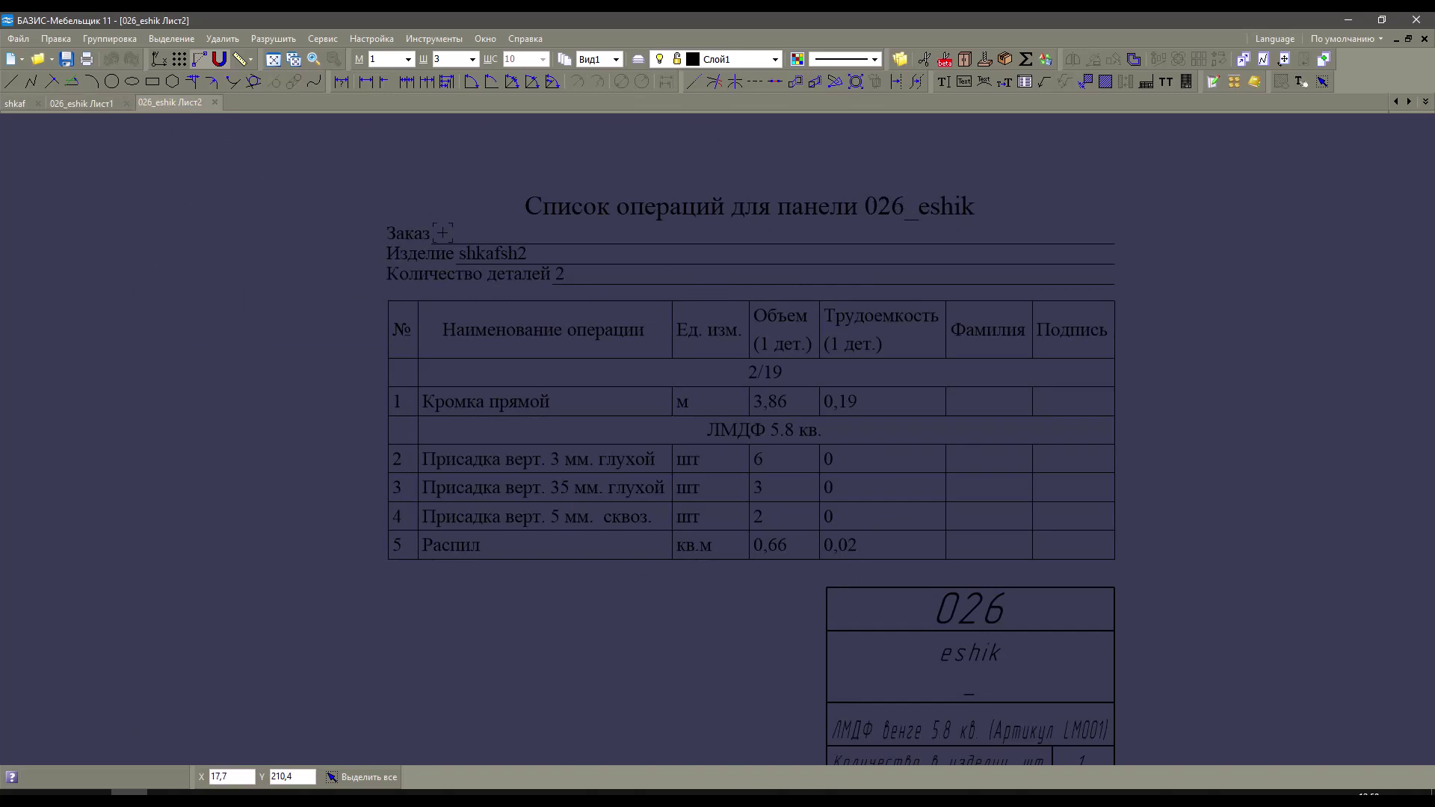
Check the Количество деталей 2 text, the table's top border and the 2/19 heading.
scroll(498, 257, "up", 2)
left_click(615, 284)
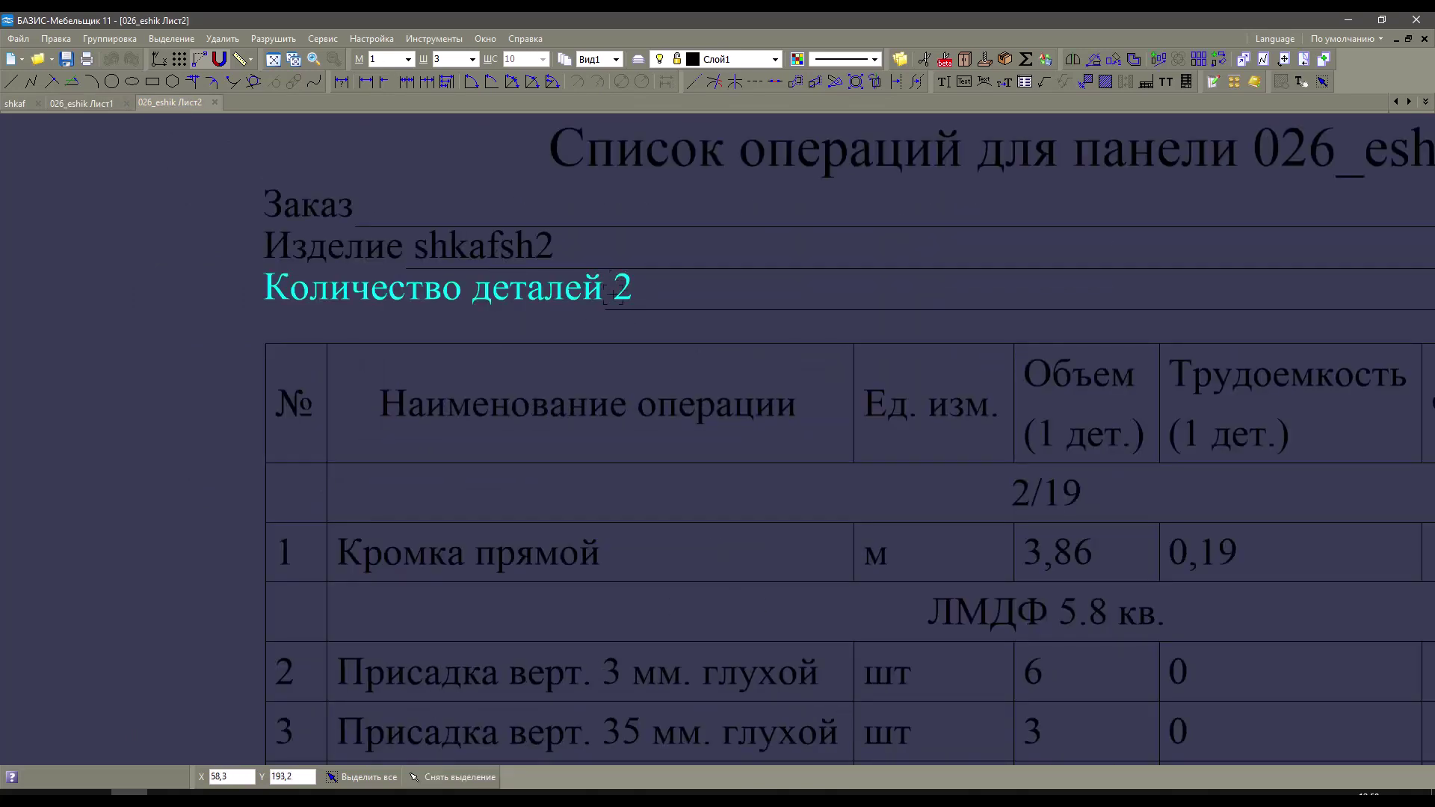
scroll(611, 299, "down", 2)
left_click(557, 321)
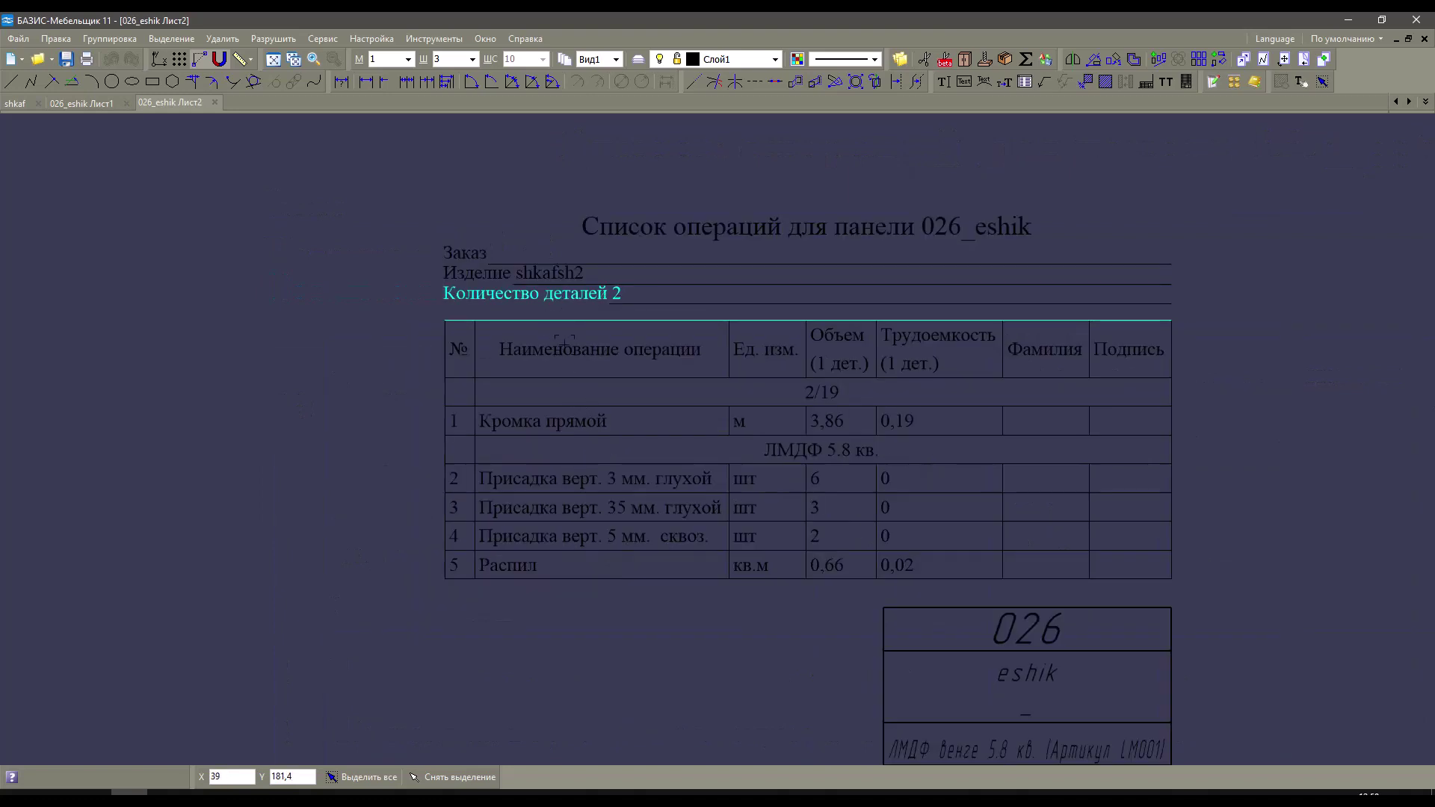
scroll(815, 390, "up", 1)
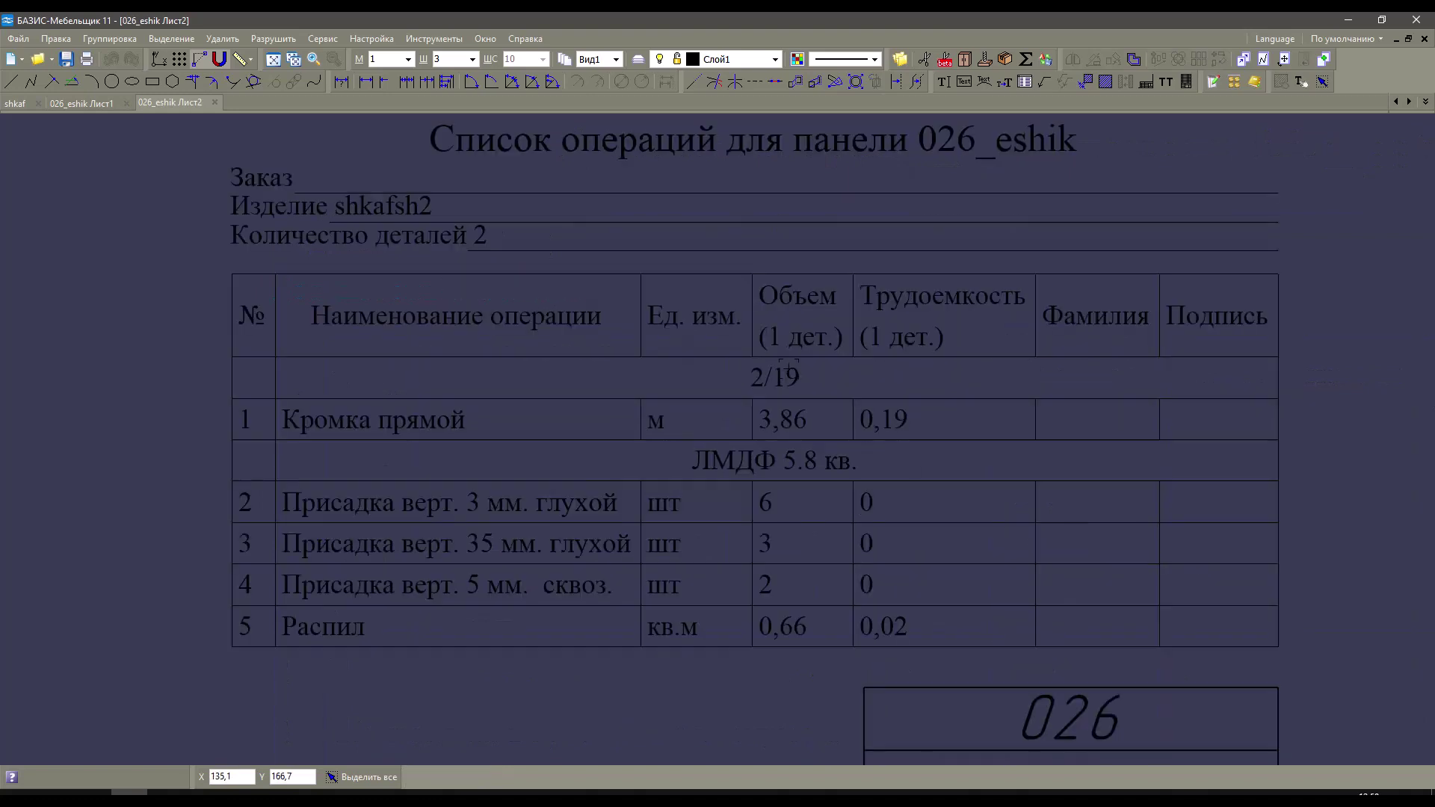
left_click(786, 374)
key("Escape")
Shift the operations table slightly left using its 3,86 and 0,19 values.
left_click(759, 423)
left_click(895, 424)
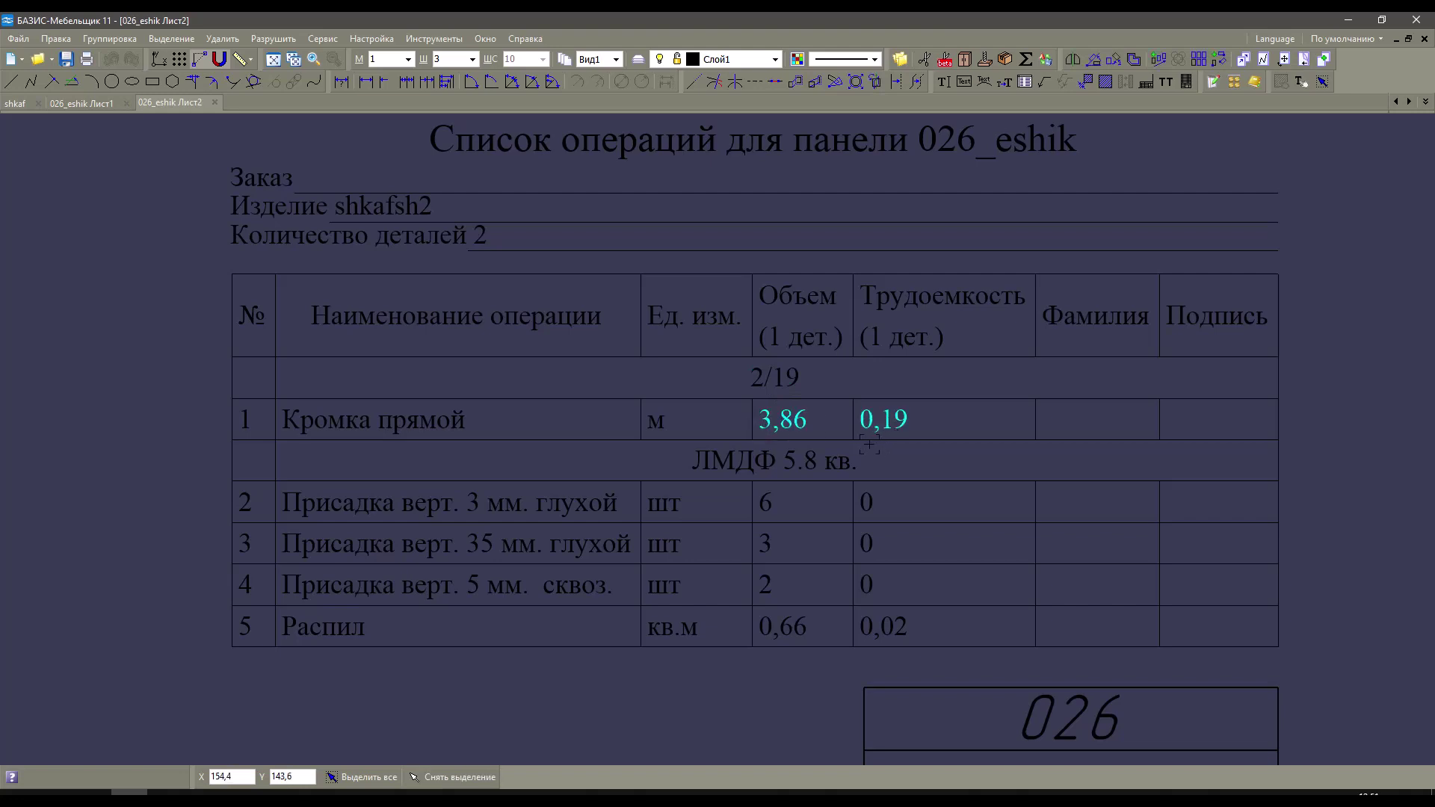
middle_click_drag(829, 424, 771, 409)
key("Escape")
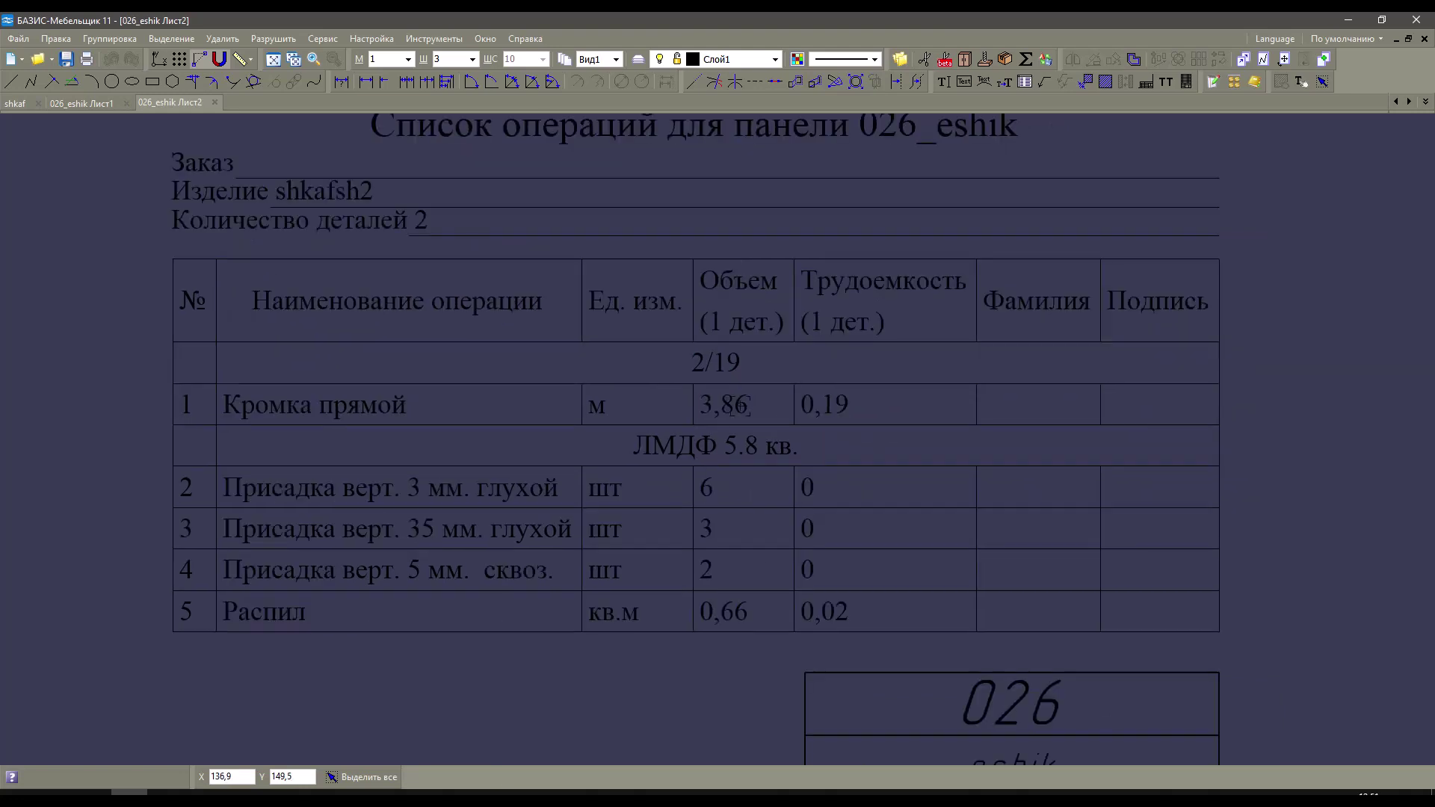
left_click(736, 408)
key("Escape")
Bring the drilling operation rows into view and check their quantities 6 and 3.
left_click(832, 417)
middle_click_drag(832, 417, 877, 358)
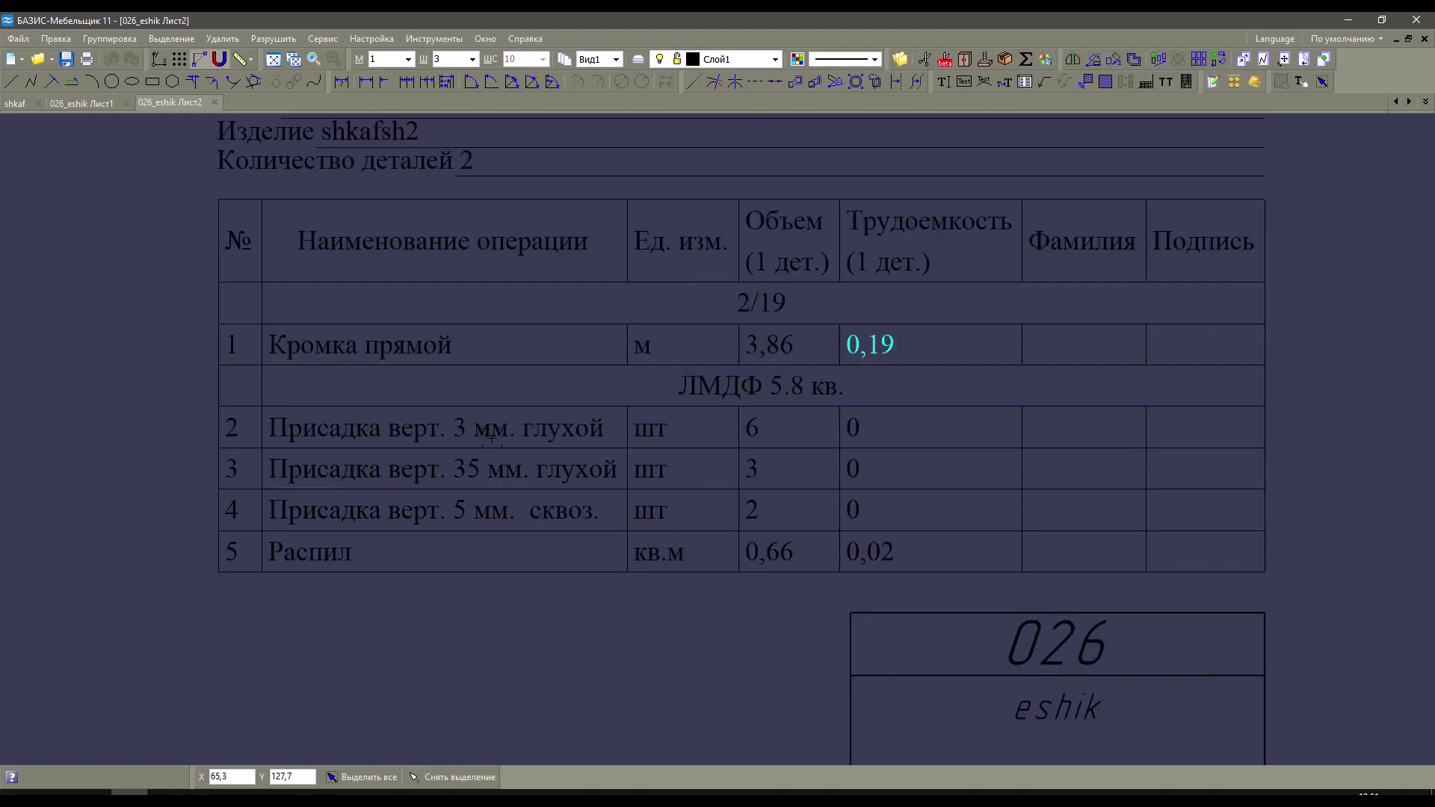
left_click(670, 447)
left_click(758, 432)
middle_click_drag(759, 432, 756, 344)
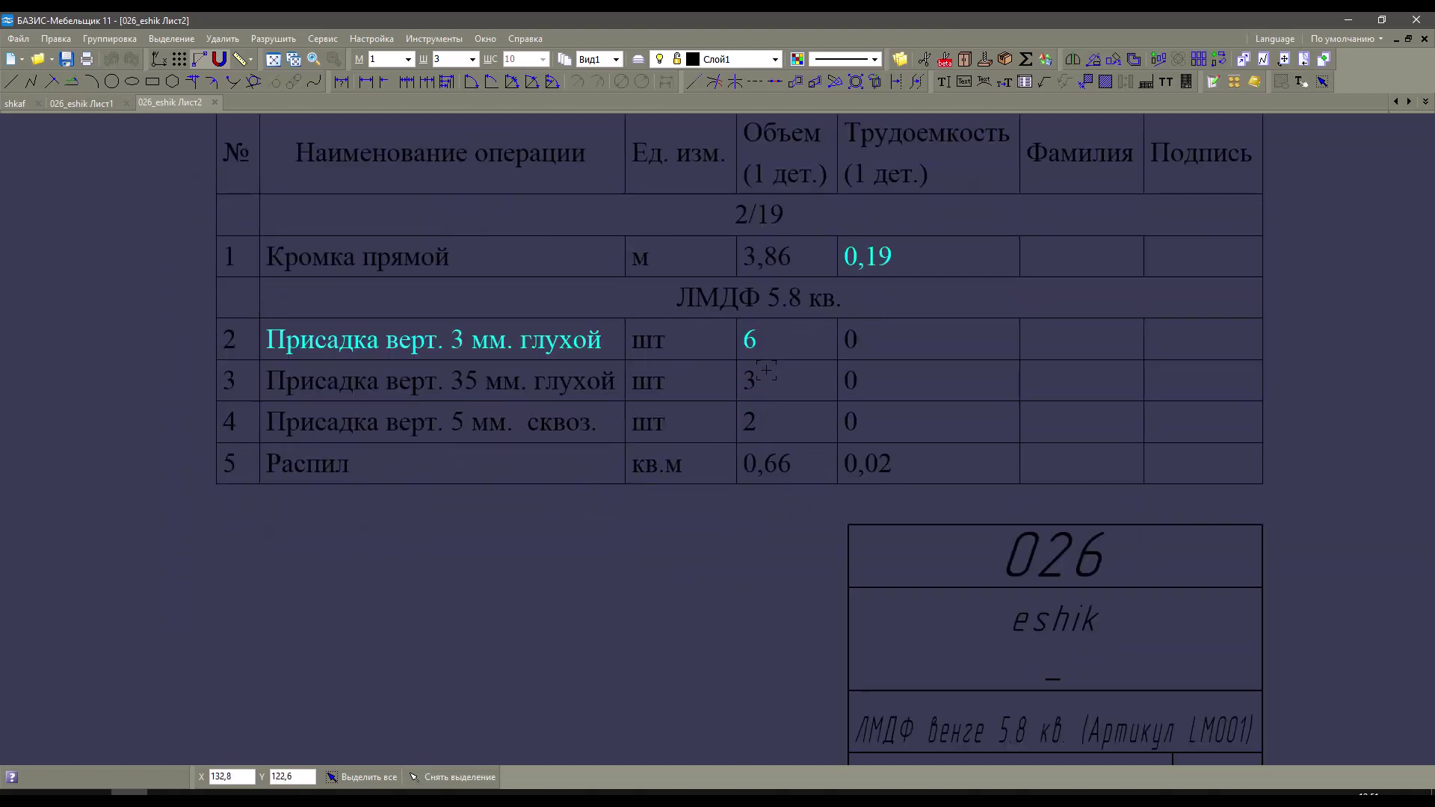
key("Escape")
left_click(755, 372)
left_click(759, 356)
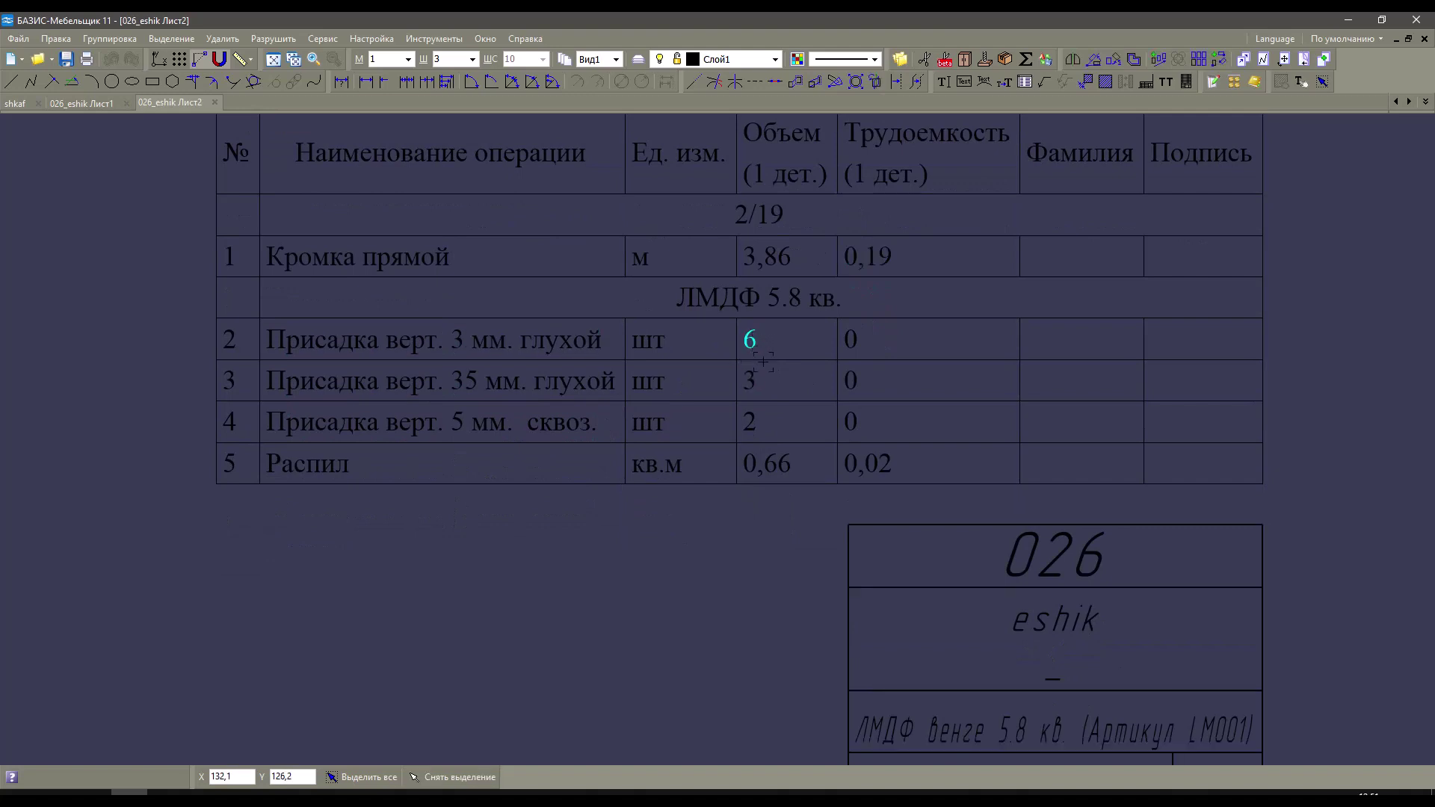
Compare with the part drawing sheet, then recheck the quantities 6, 3 and 2 on Лист2.
left_click(92, 102)
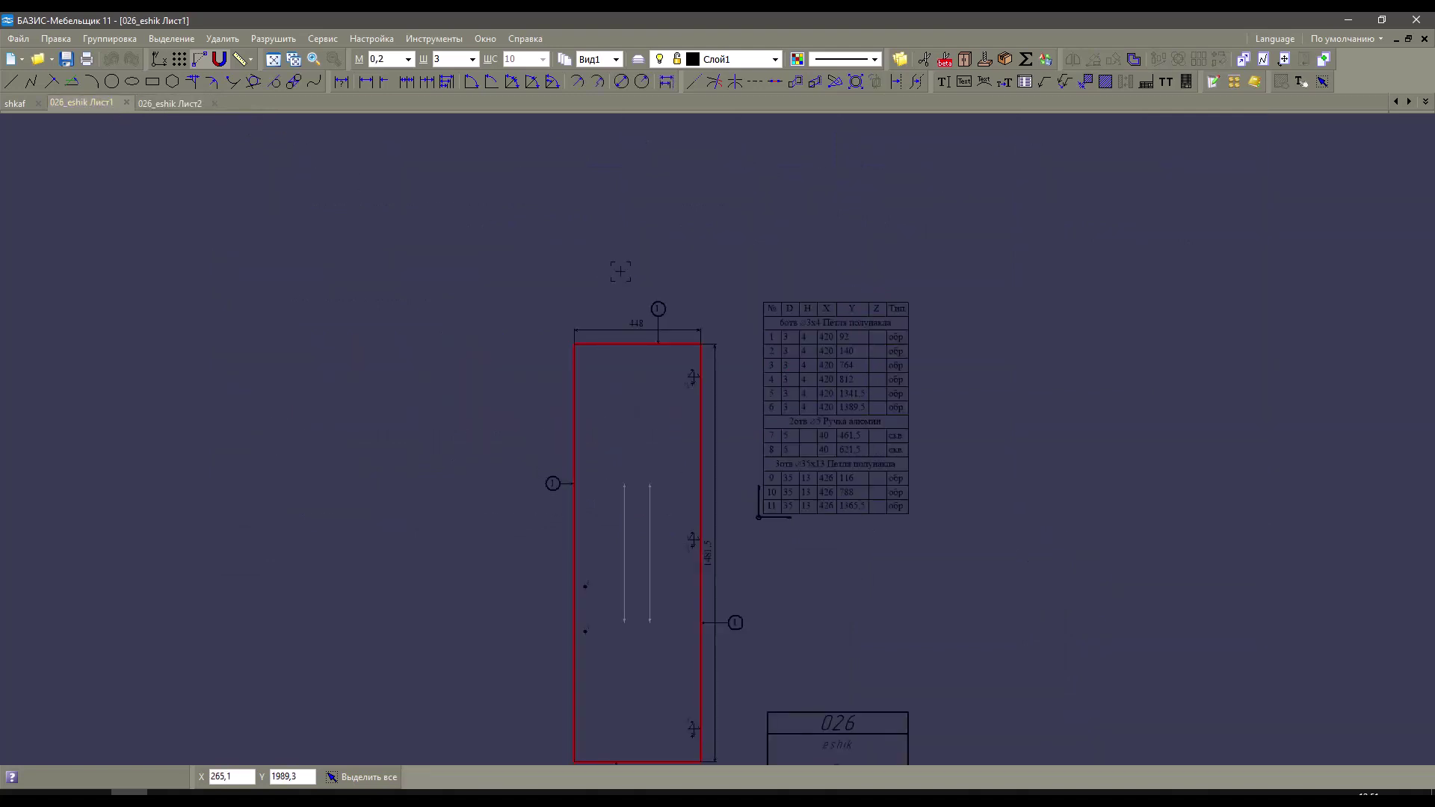
scroll(636, 299, "down", 2)
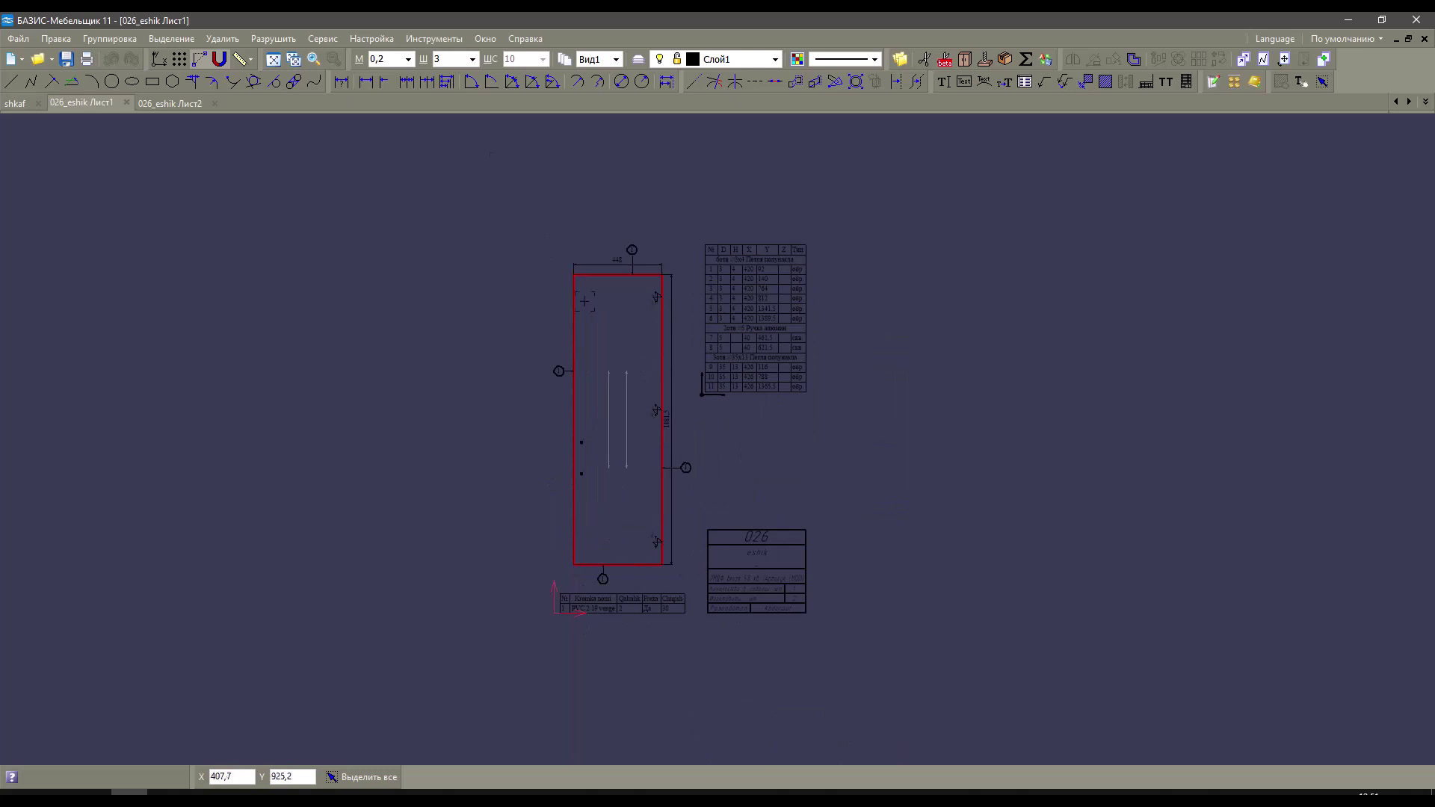
left_click(181, 104)
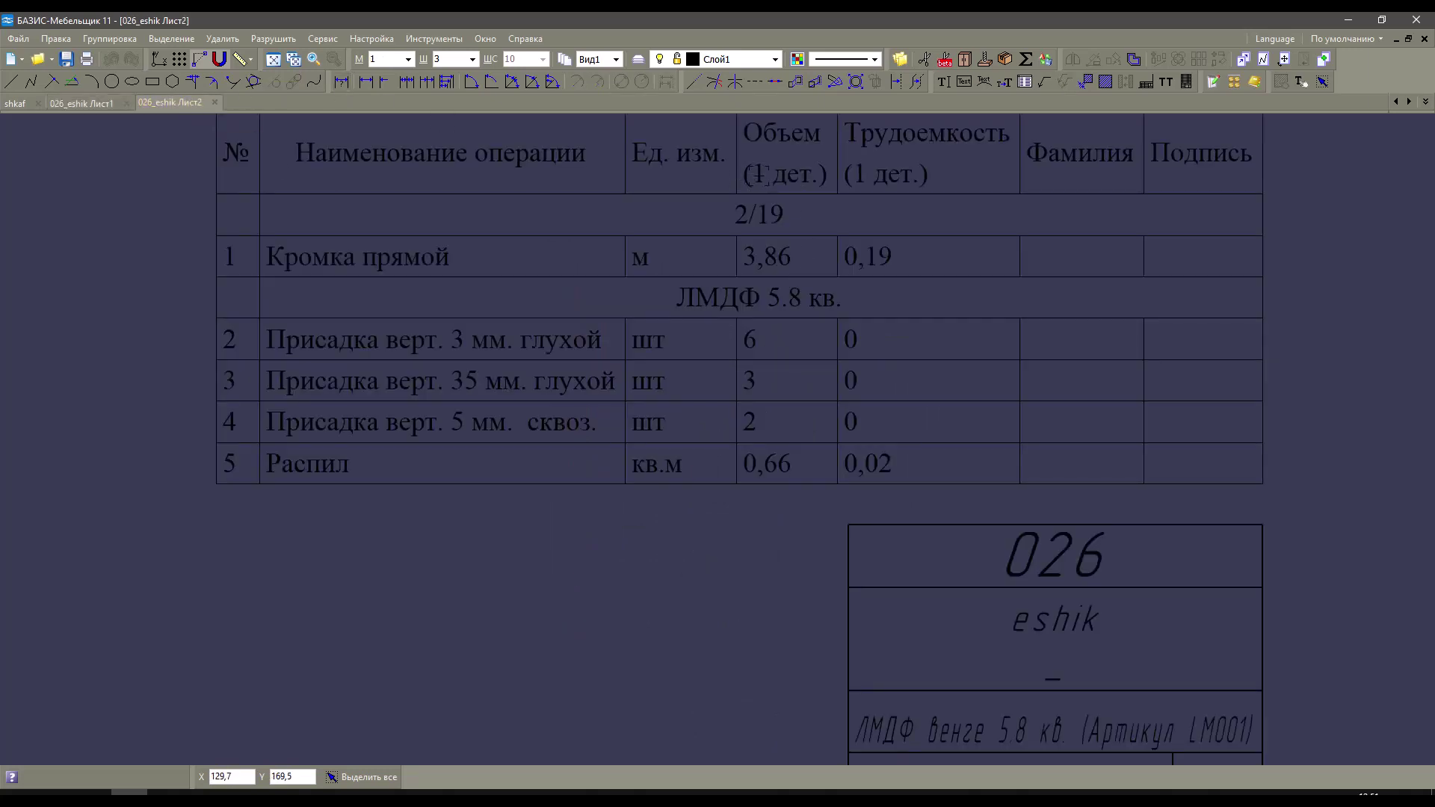
left_click(755, 341)
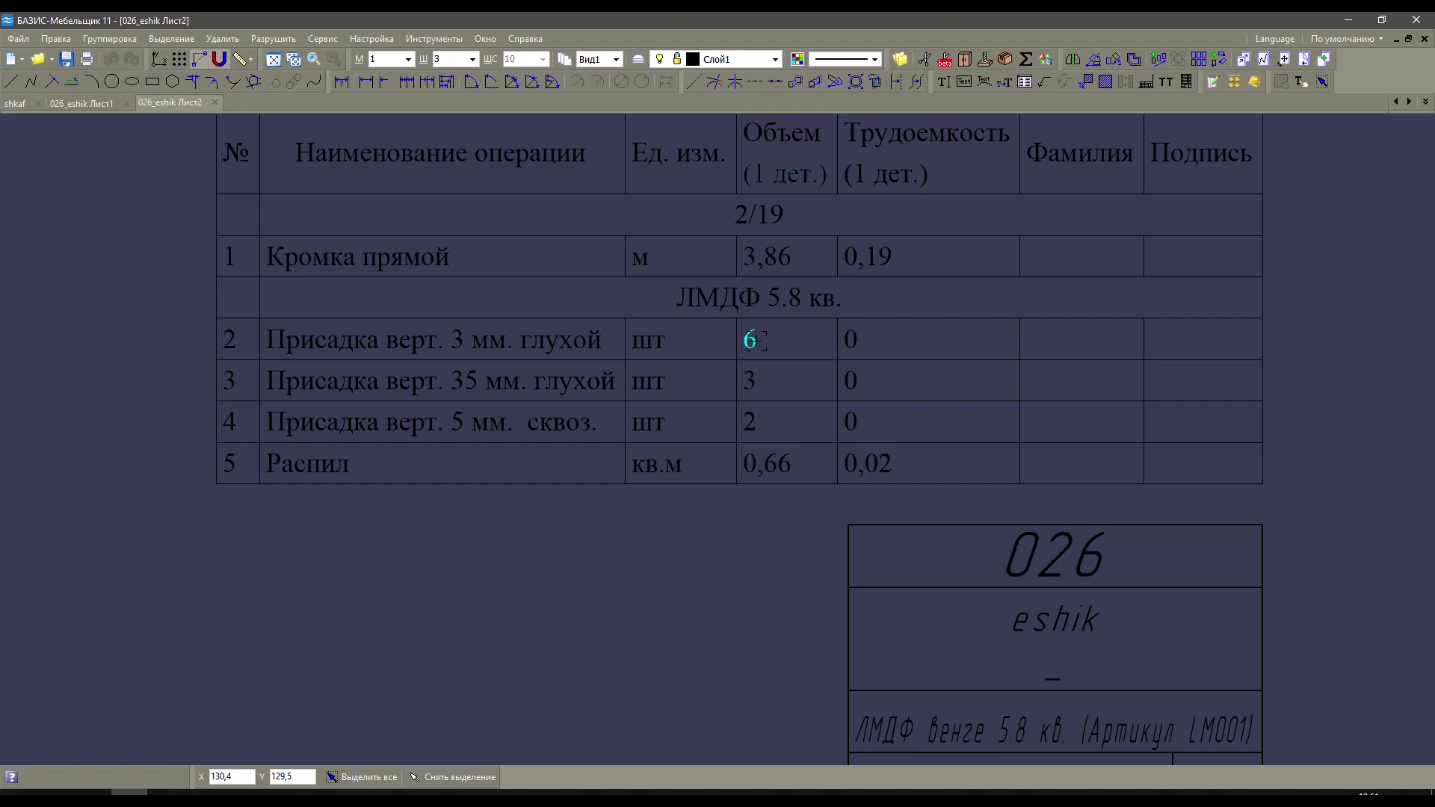
key("Escape")
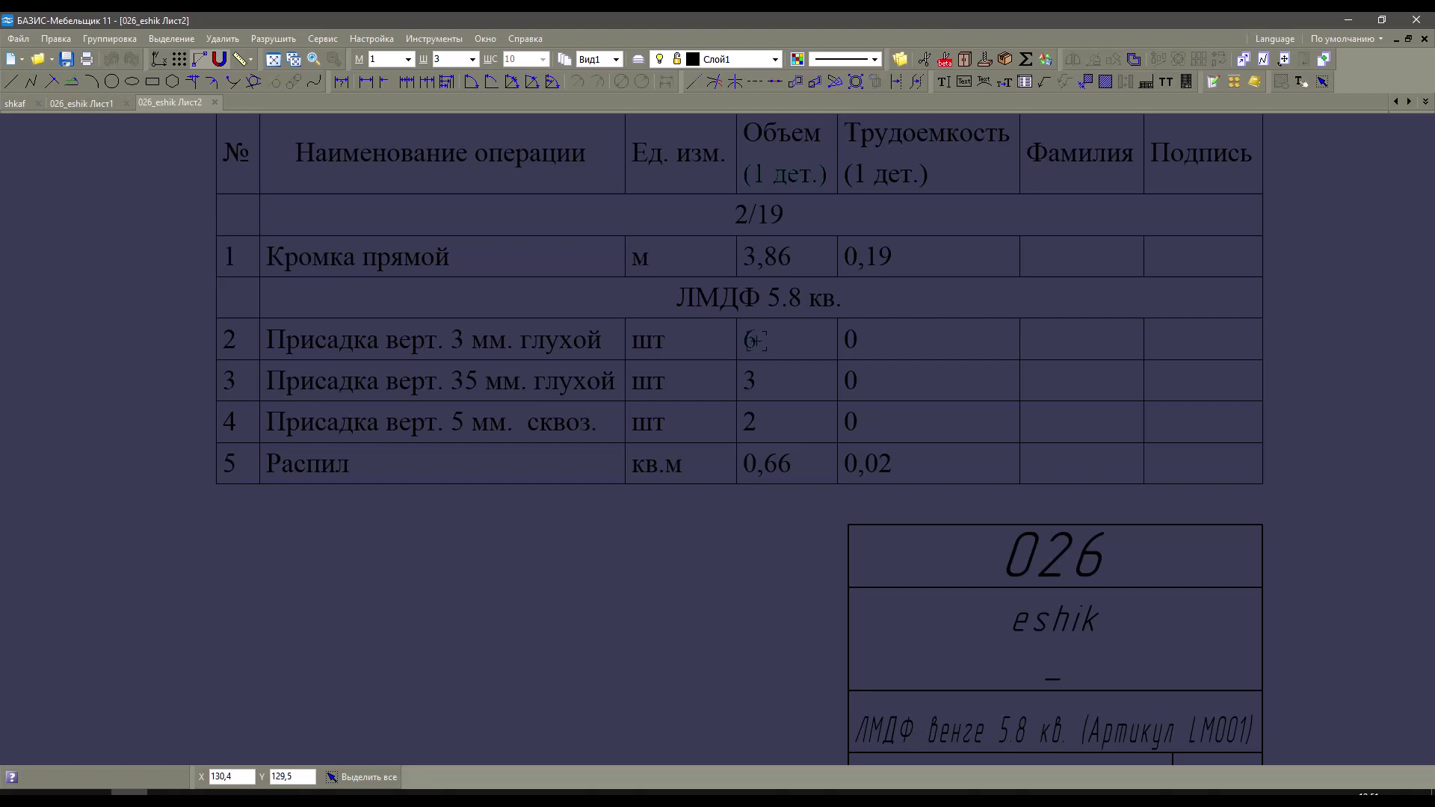
left_click(753, 385)
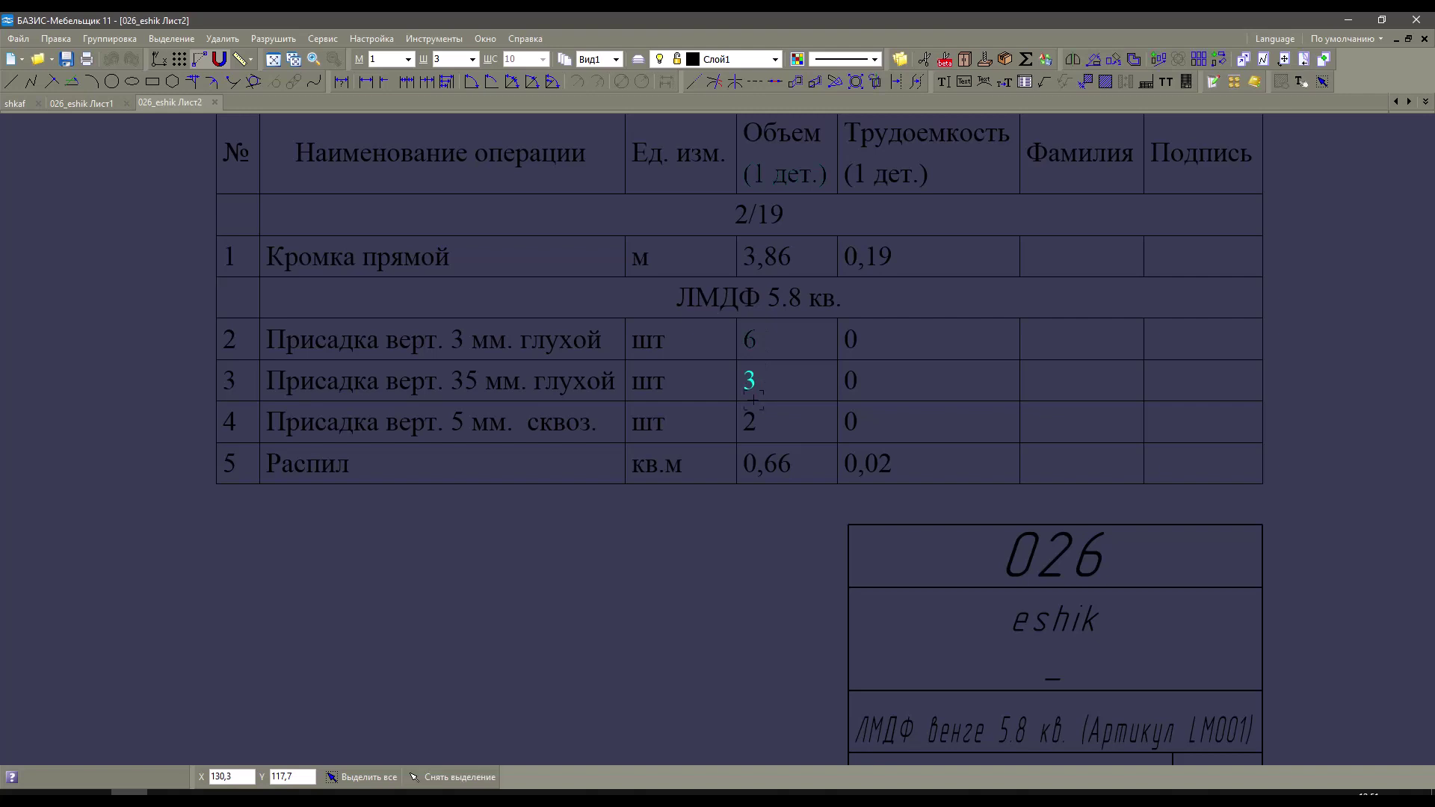
left_click(756, 432)
scroll(814, 456, "down", 2)
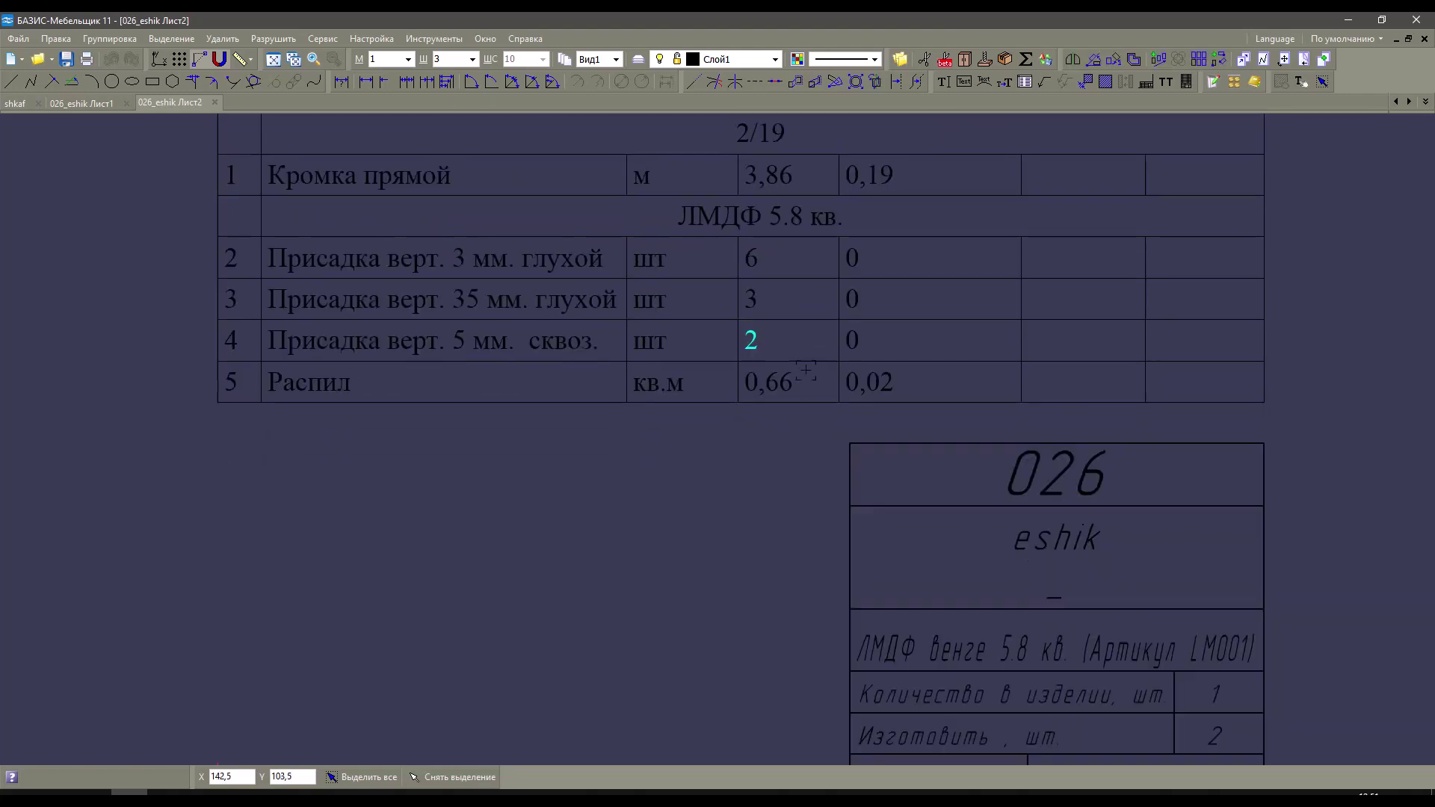
key("Escape")
Check the 0,66 Распил value and the title block, reviewing the whole operations sheet.
left_click(777, 385)
scroll(884, 409, "down", 2)
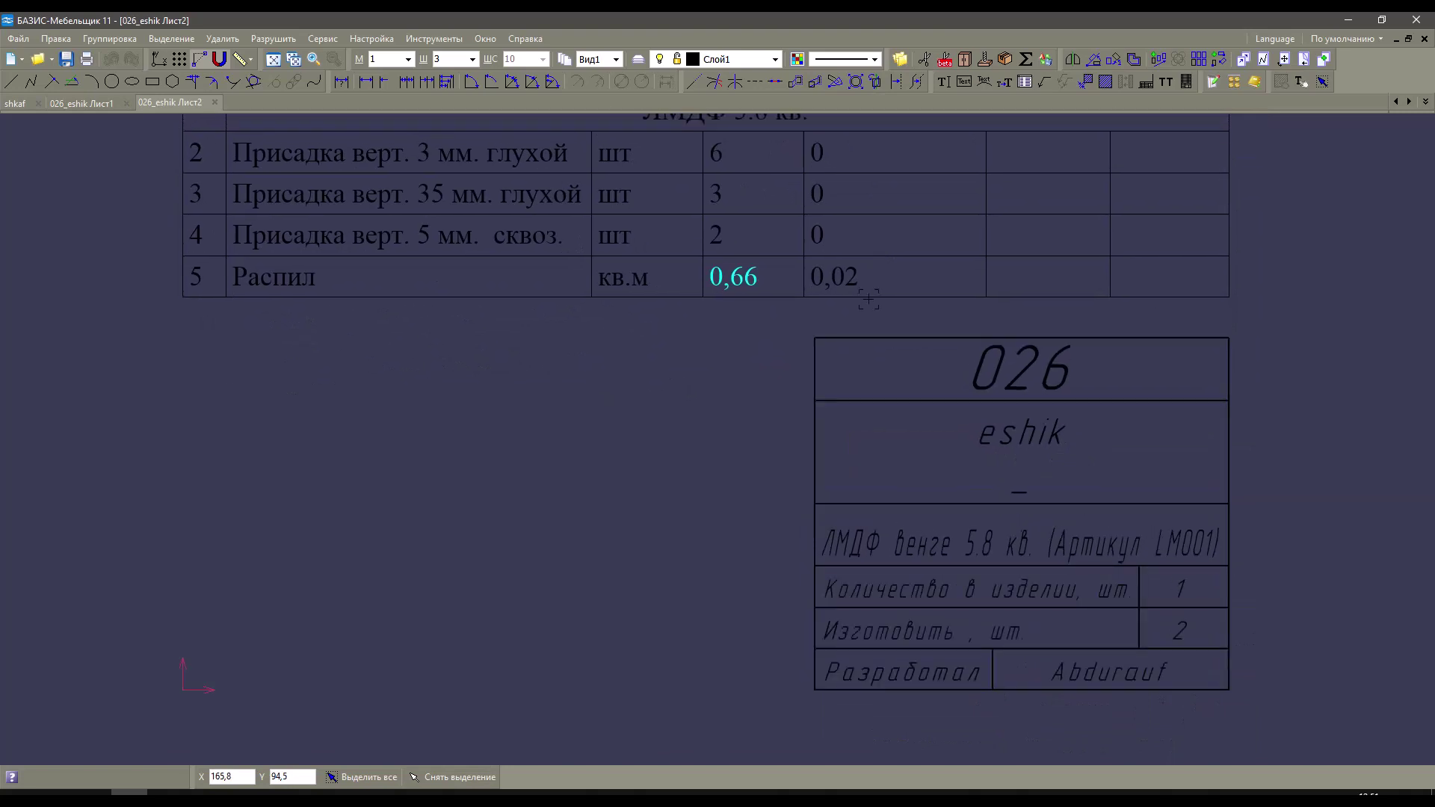
key("Escape")
left_click(994, 589)
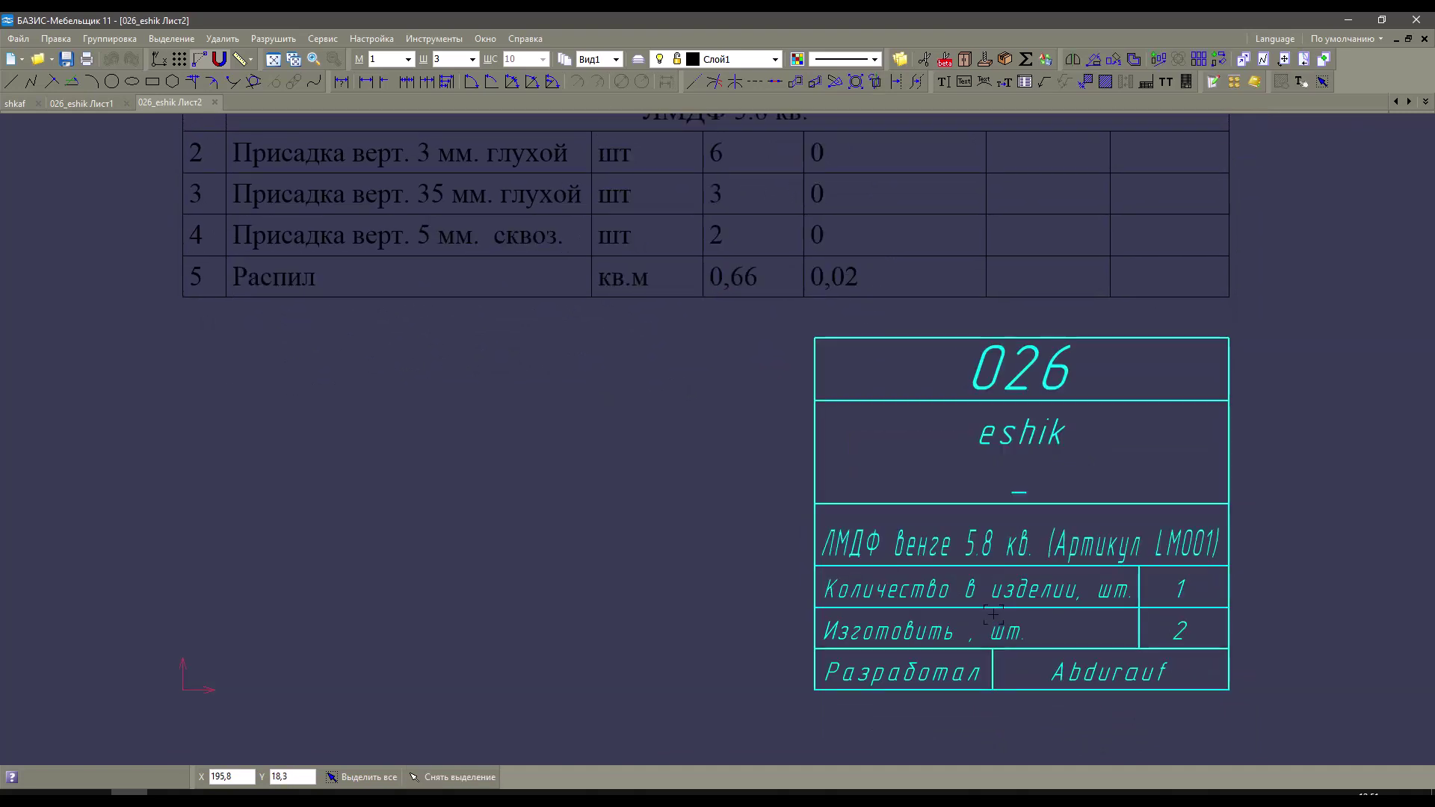
scroll(1002, 513, "down", 2)
scroll(972, 458, "up", 2)
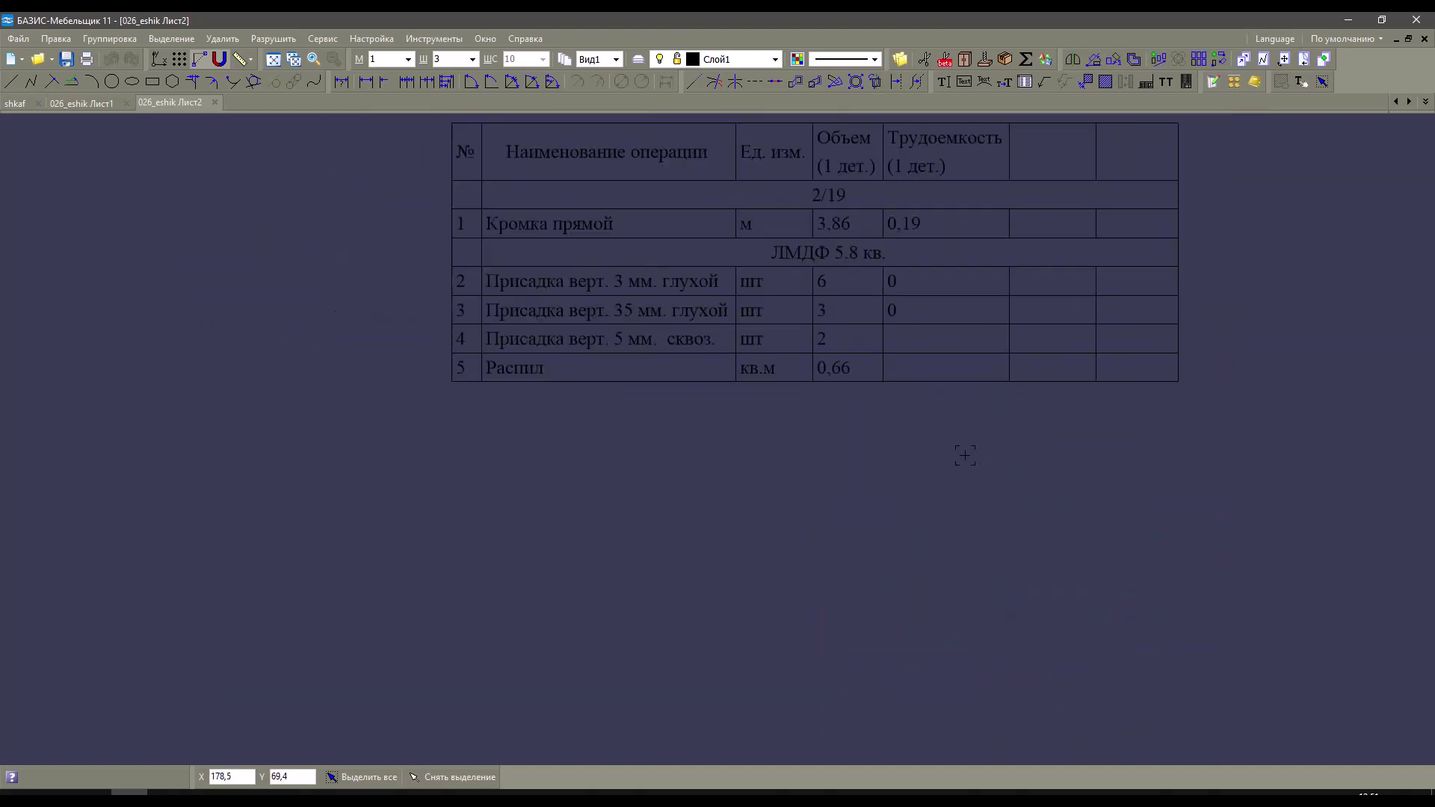
scroll(964, 456, "down", 3)
middle_click_drag(903, 345, 881, 382)
key("Escape")
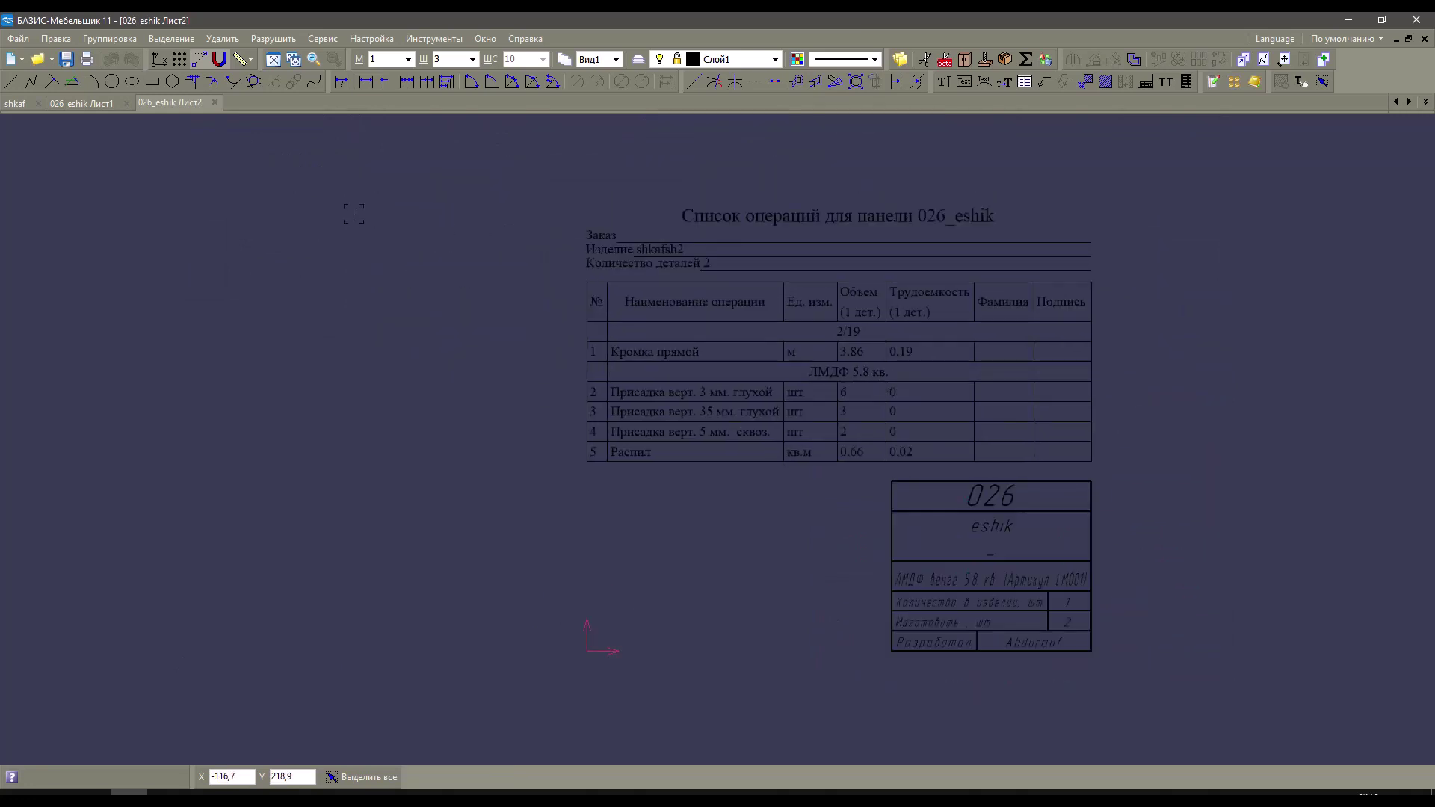
Close Лист2 and Лист1 without saving and show the Разметка drawing layout settings.
left_click(215, 105)
left_click(747, 409)
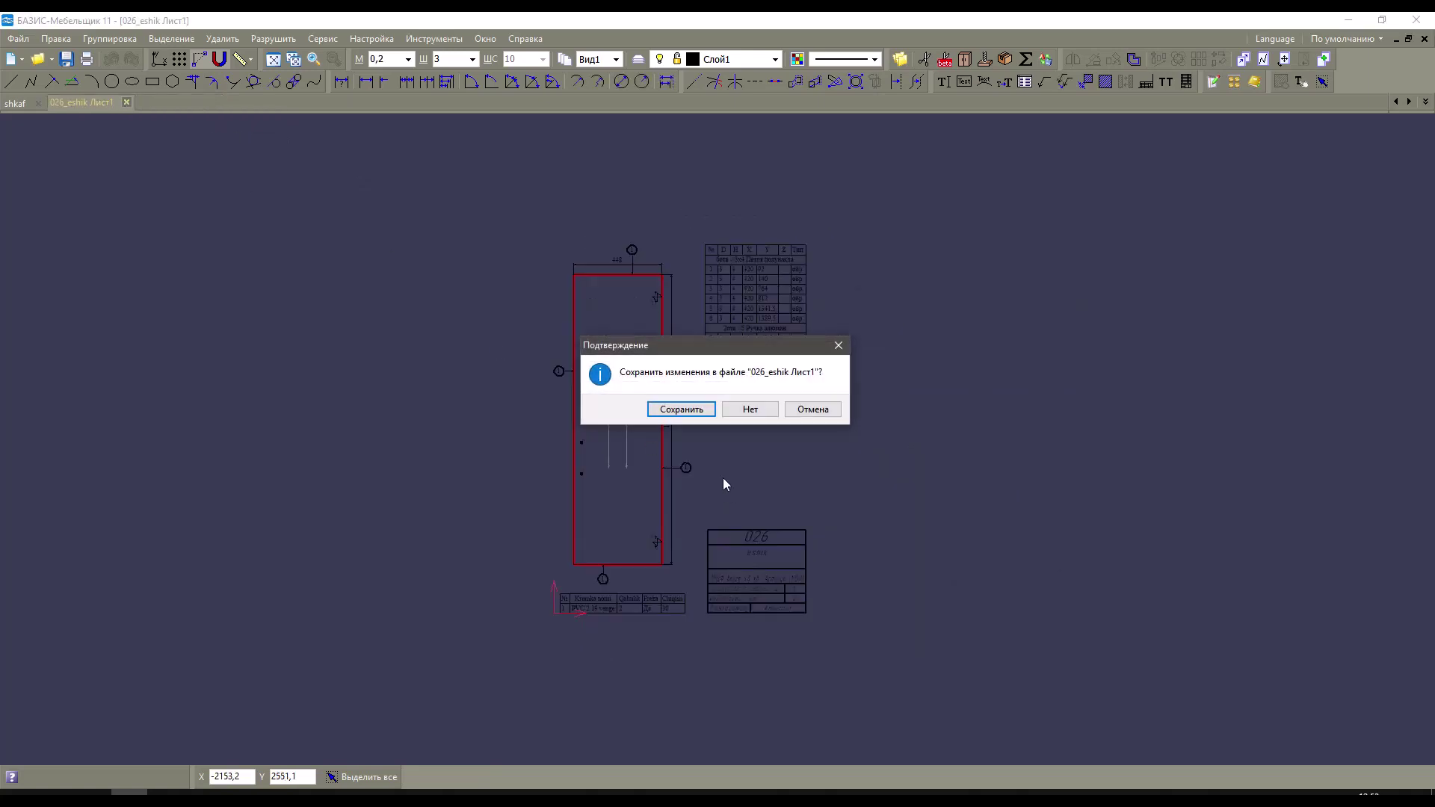
left_click(750, 409)
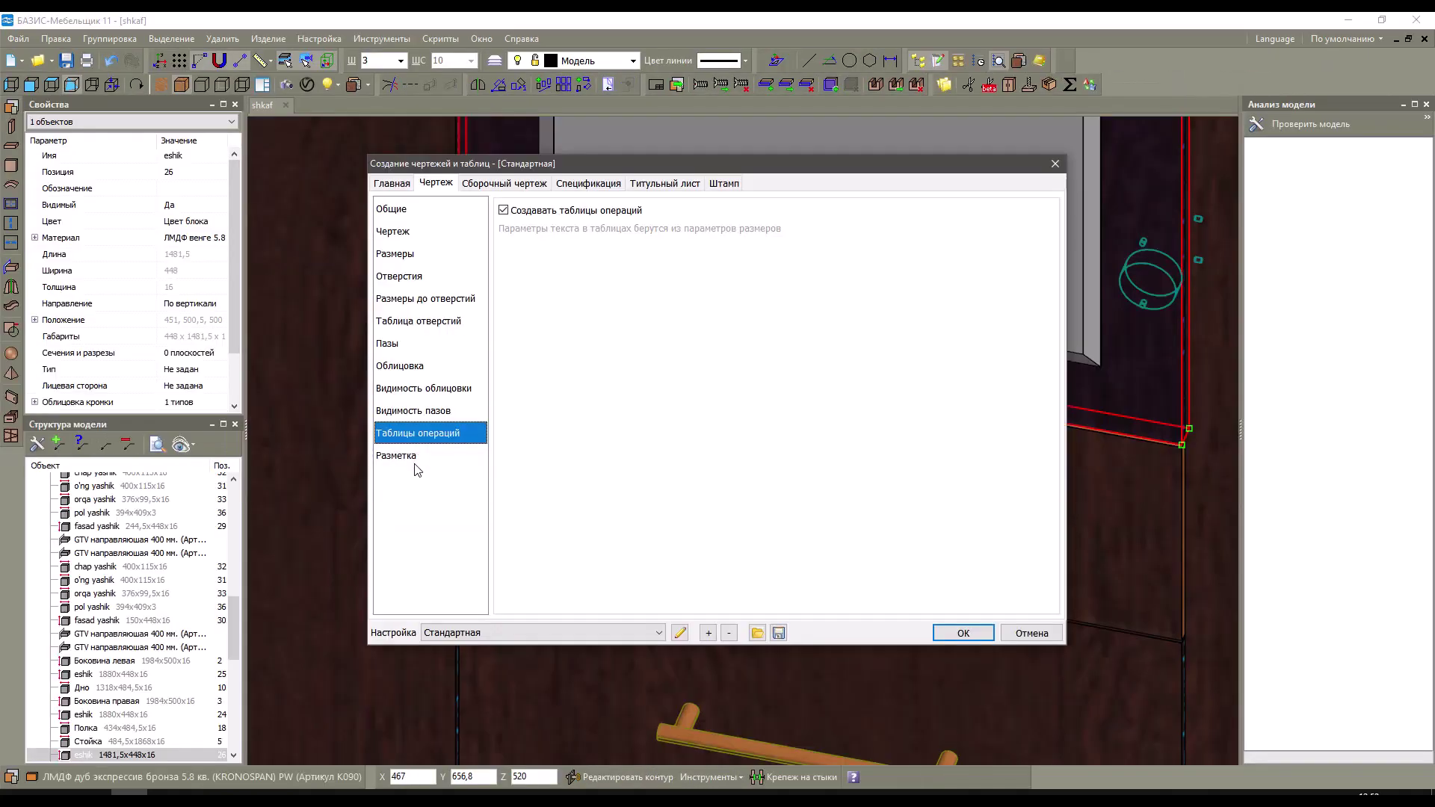
left_click(409, 457)
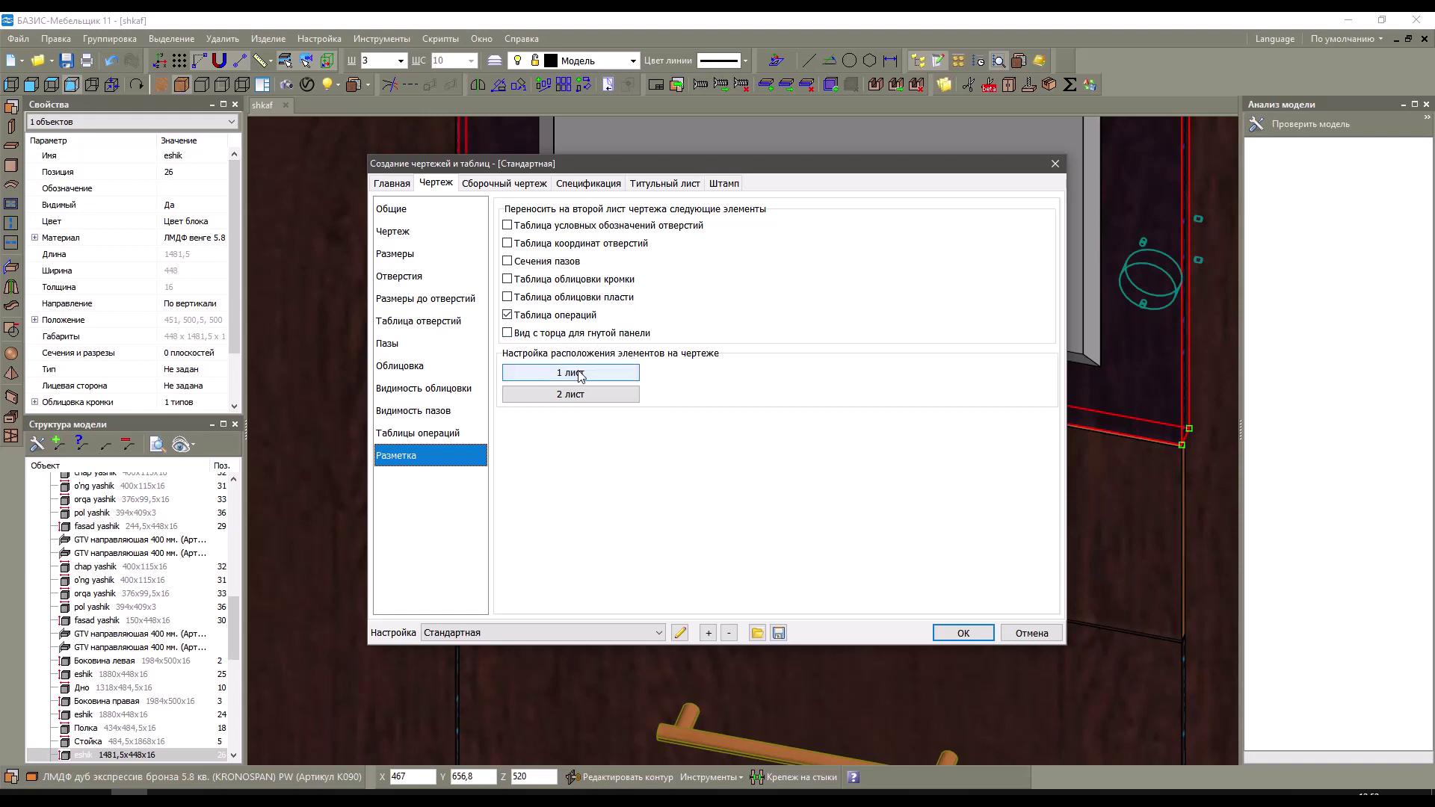
left_click(571, 374)
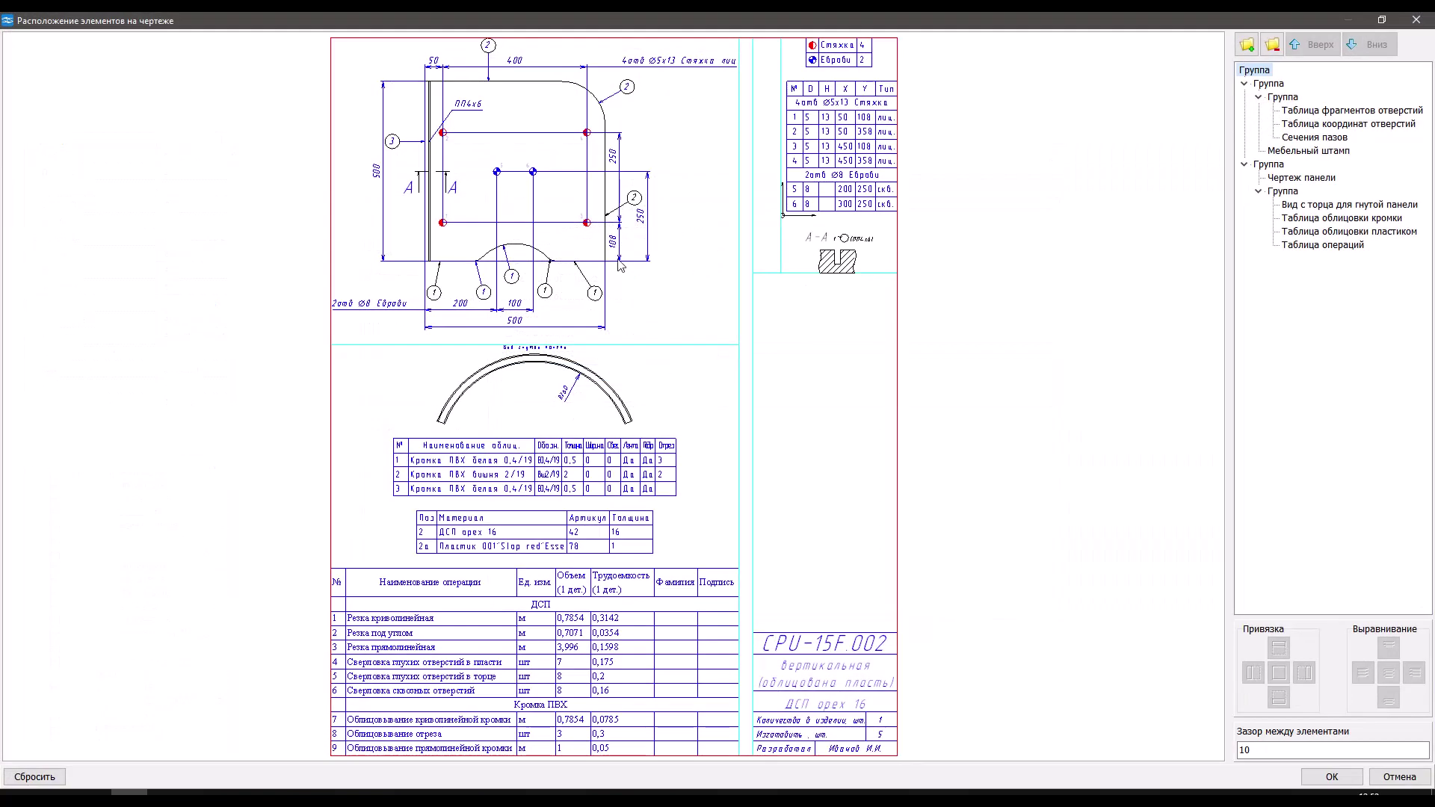
scroll(630, 263, "up", 5)
scroll(672, 240, "down", 4)
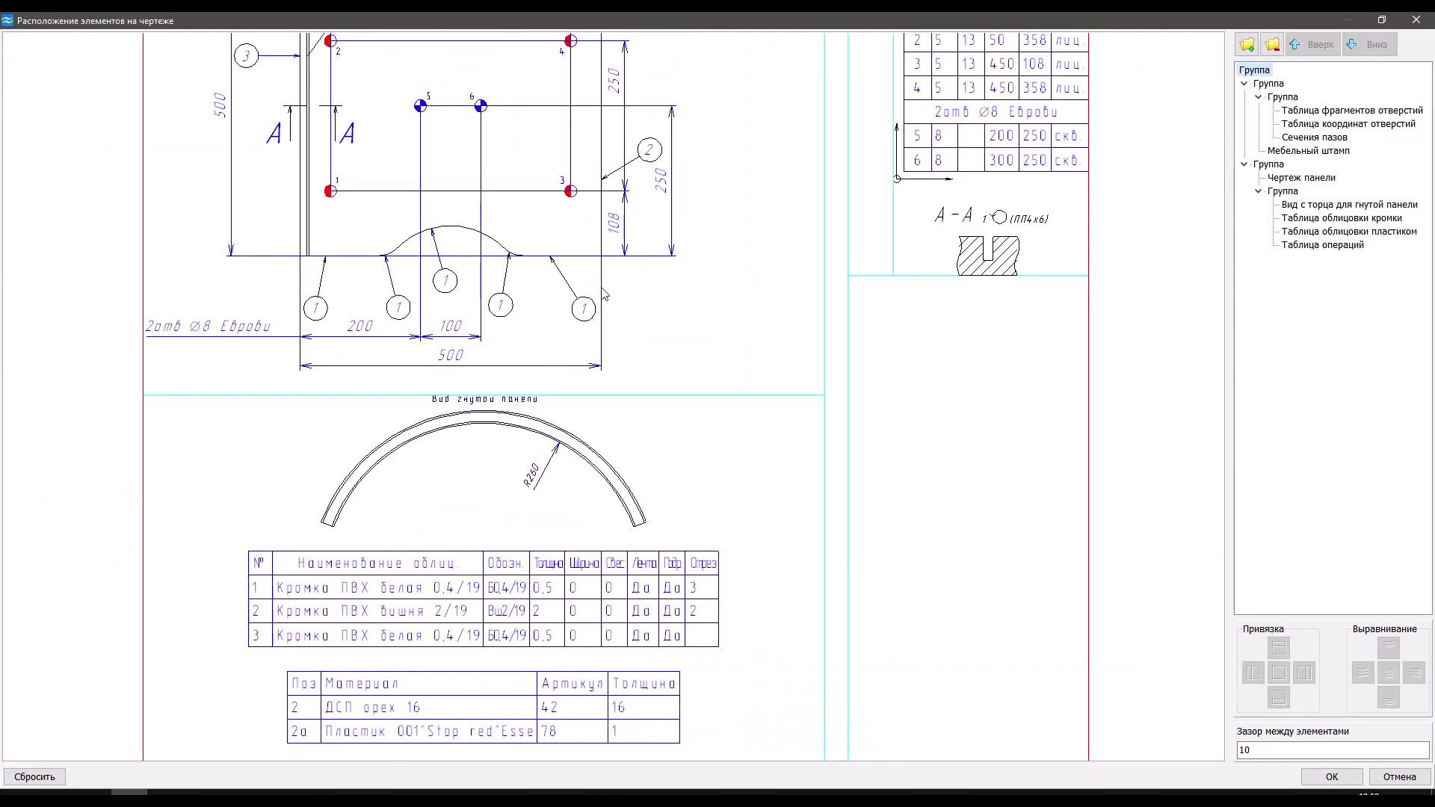
scroll(583, 273, "up", 3)
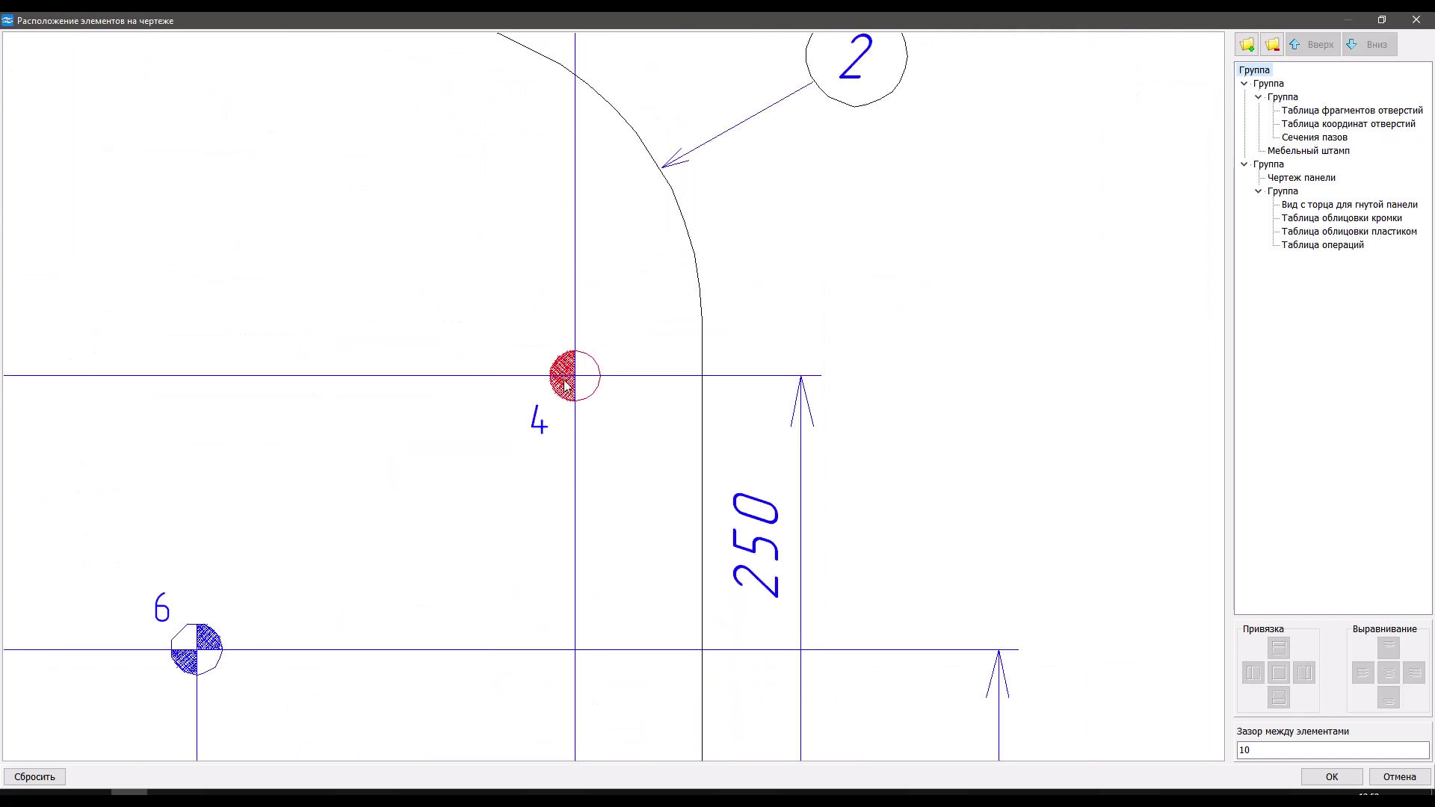
scroll(591, 347, "down", 3)
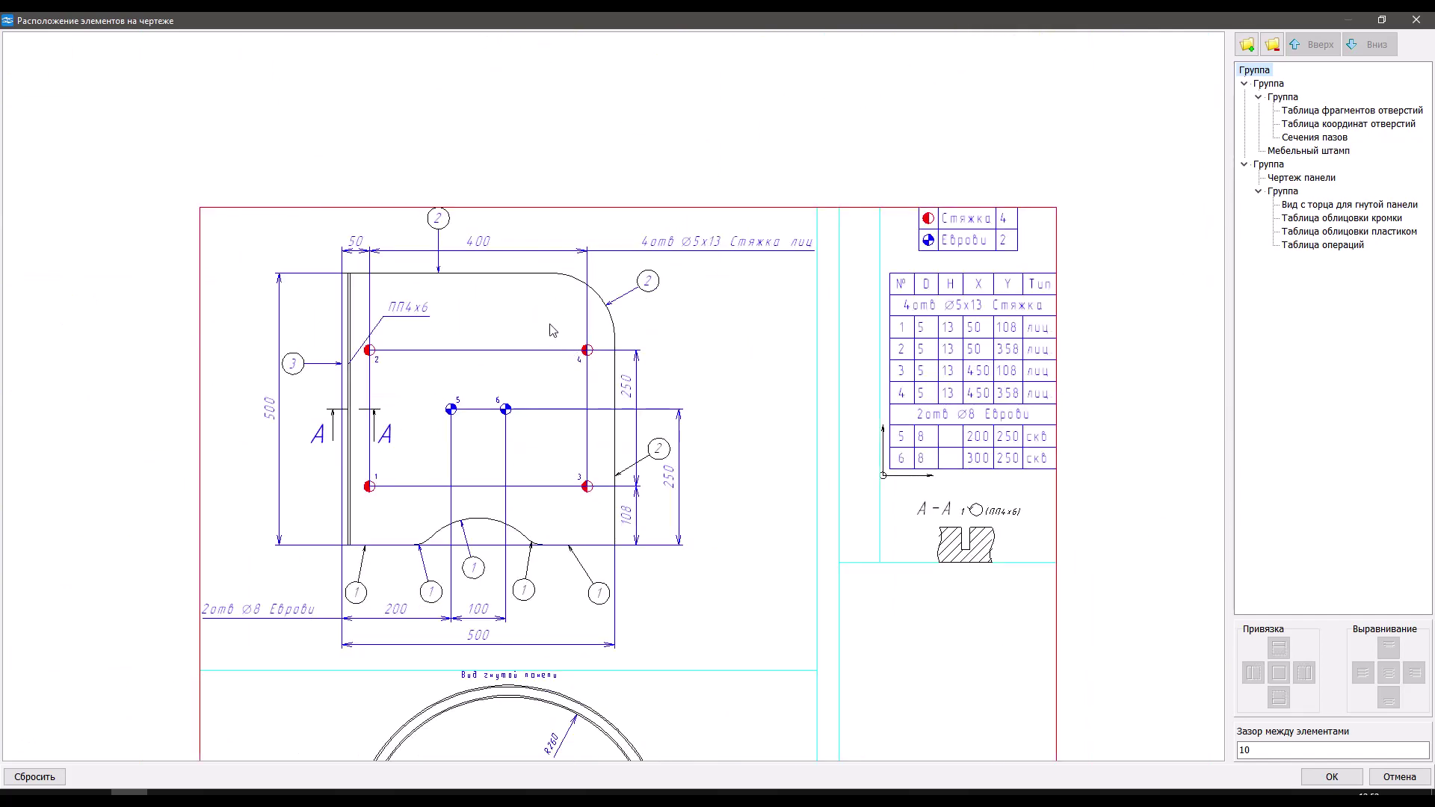
scroll(554, 297, "down", 2)
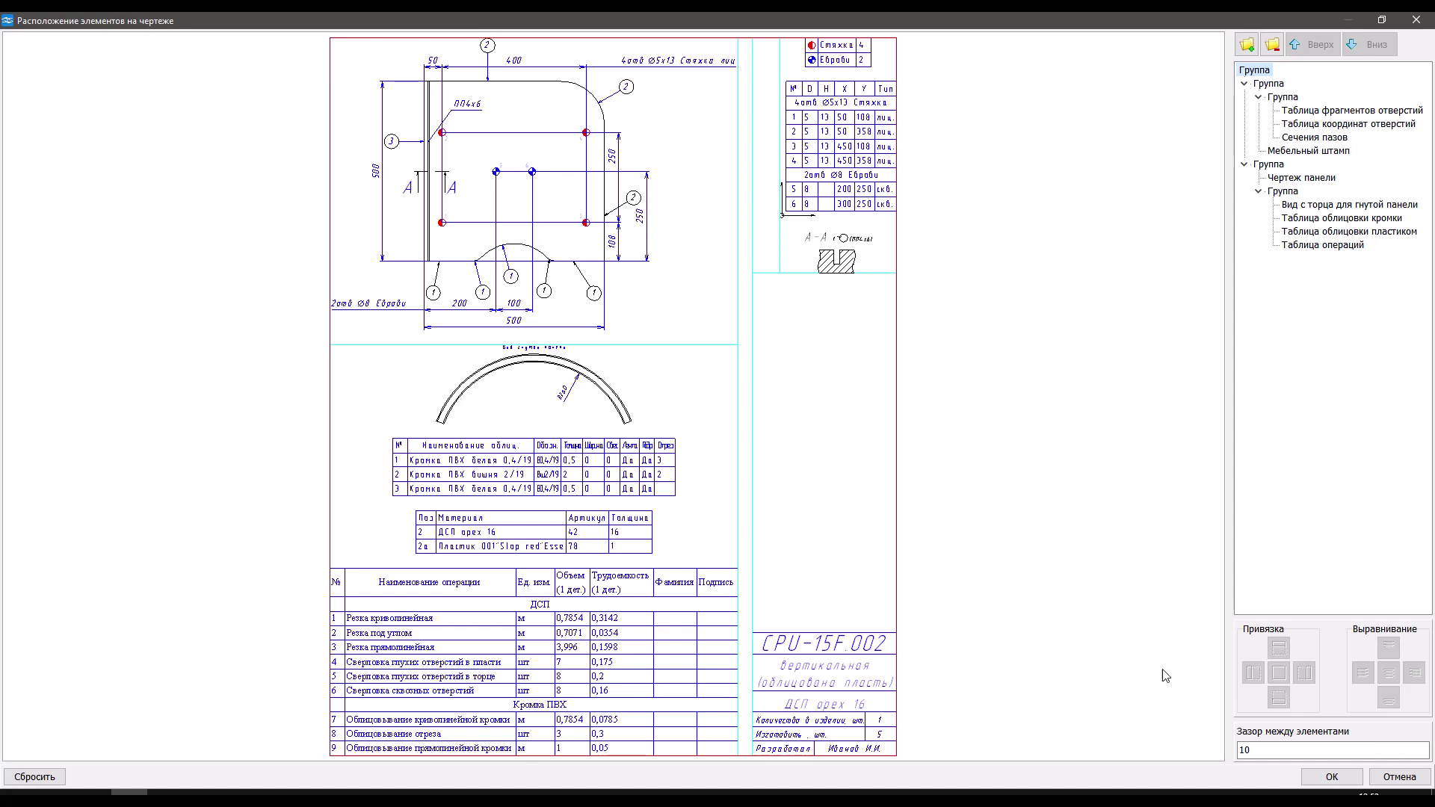
left_click(1394, 782)
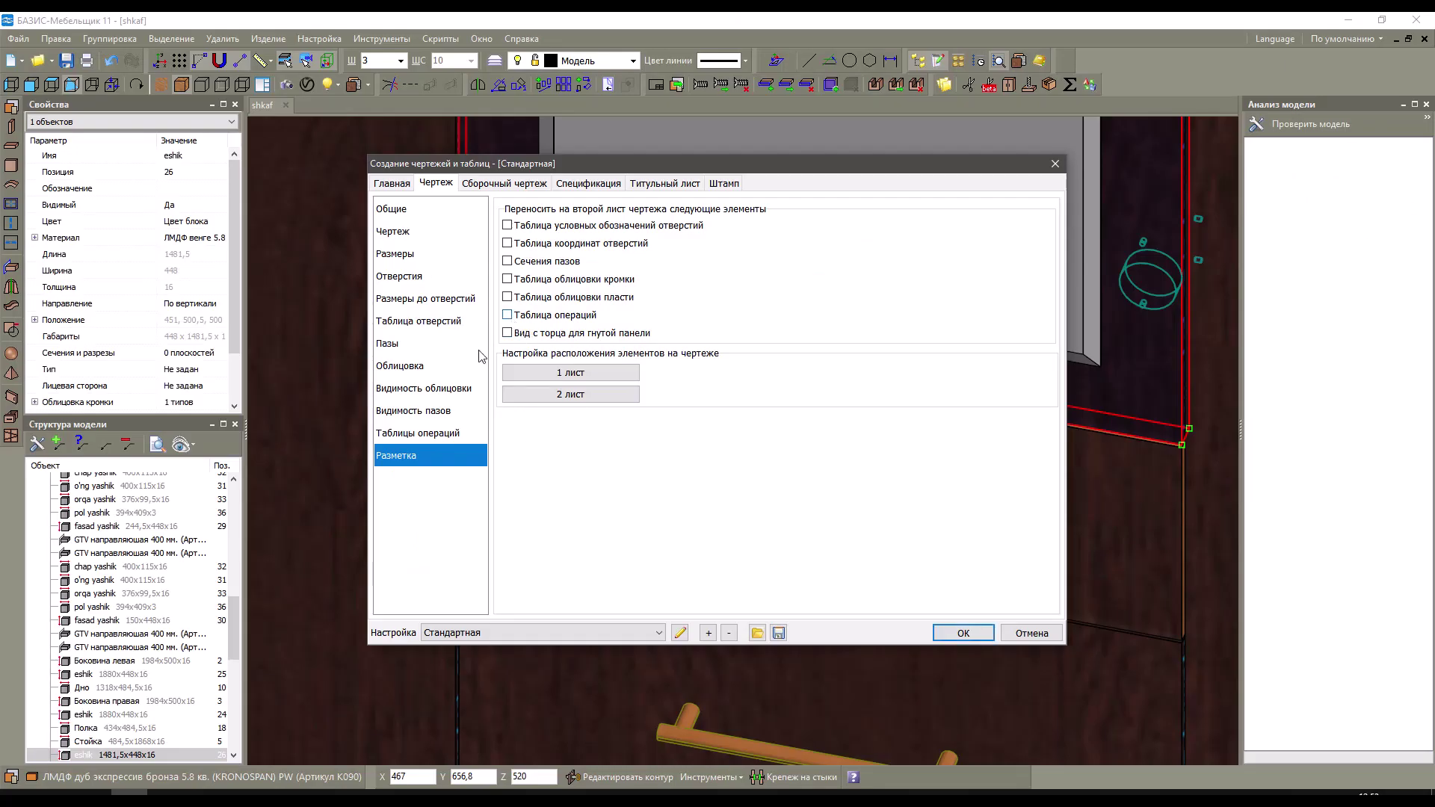
Generate the new 026_eshik drawing and review its combined operations list and title block.
left_click(964, 633)
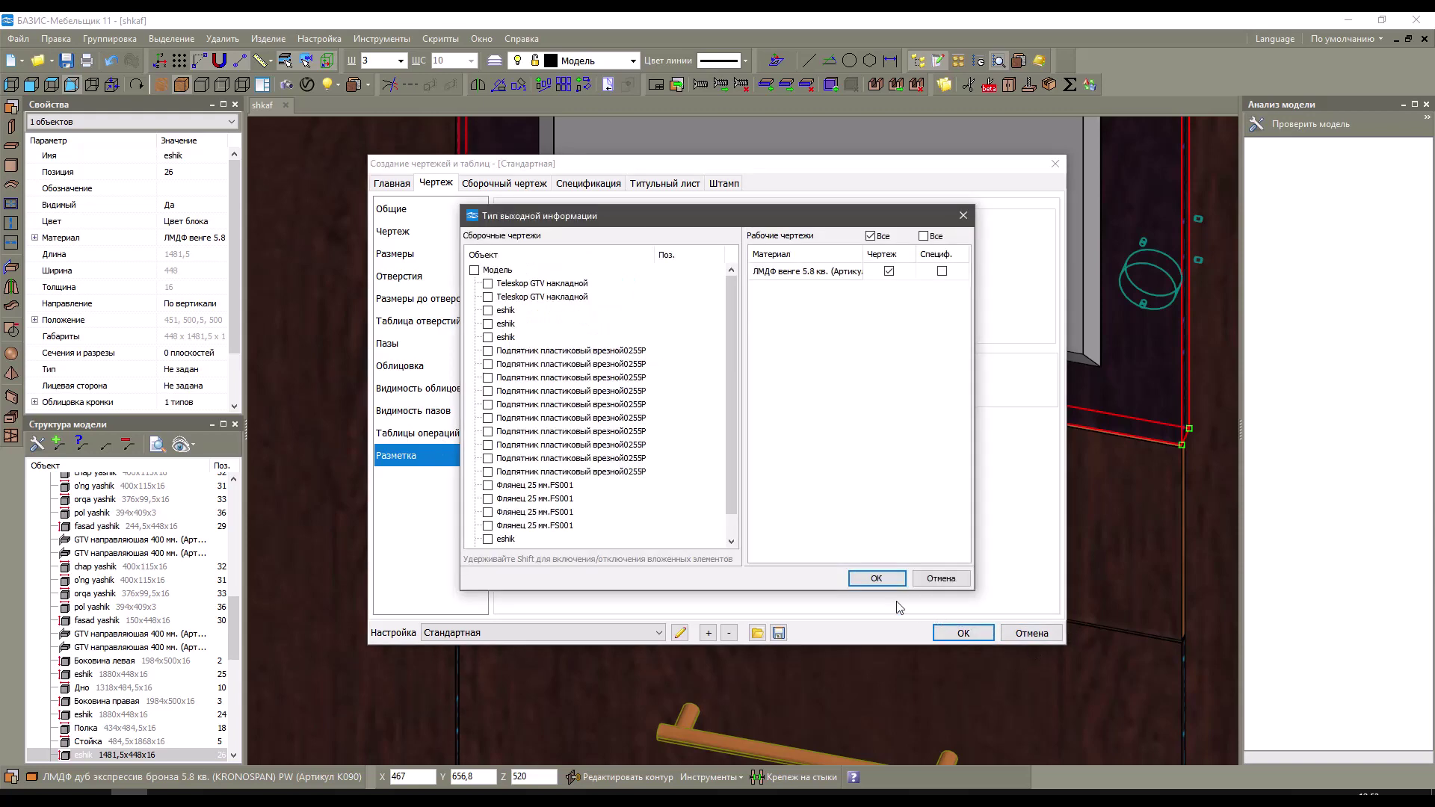
left_click(912, 577)
left_click(912, 569)
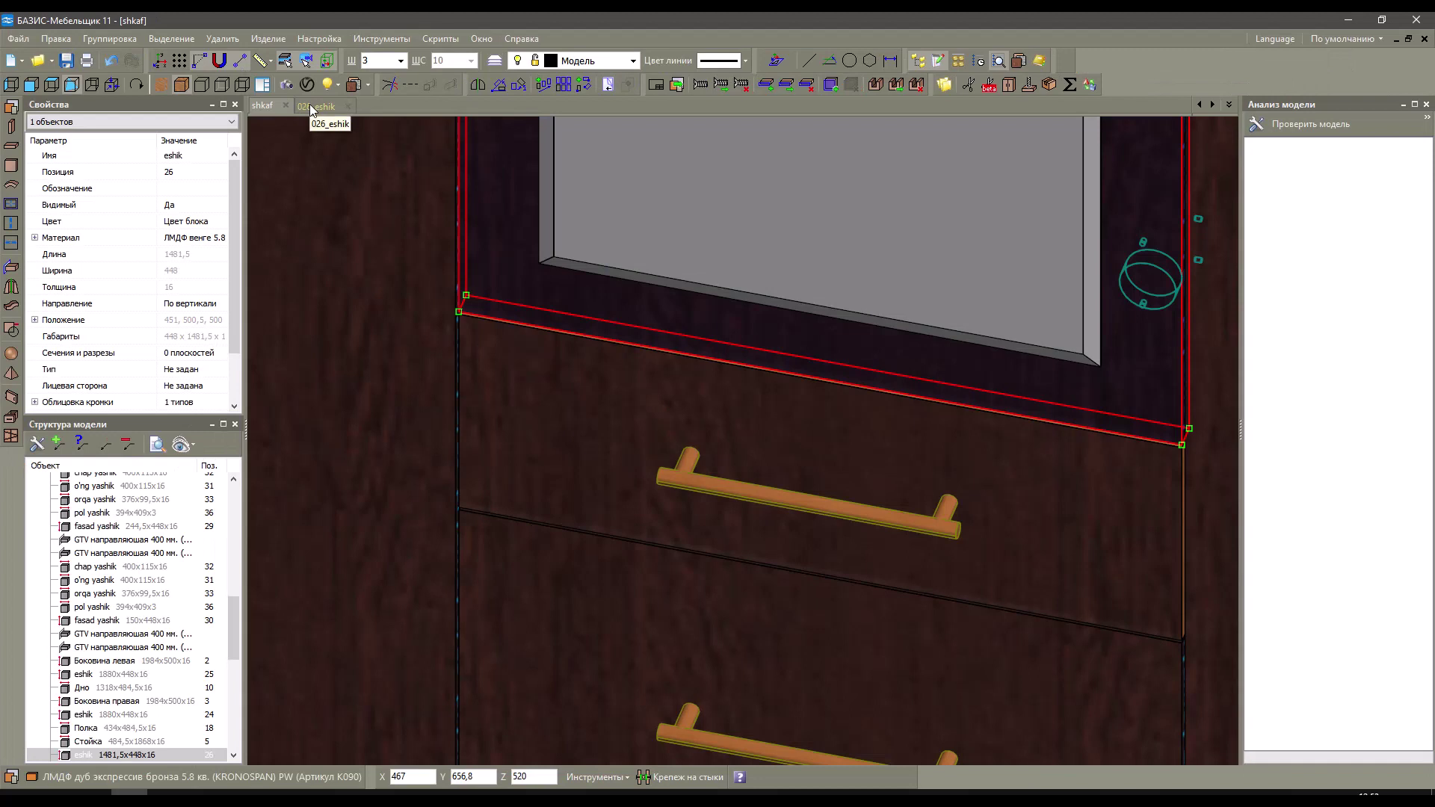
left_click(311, 109)
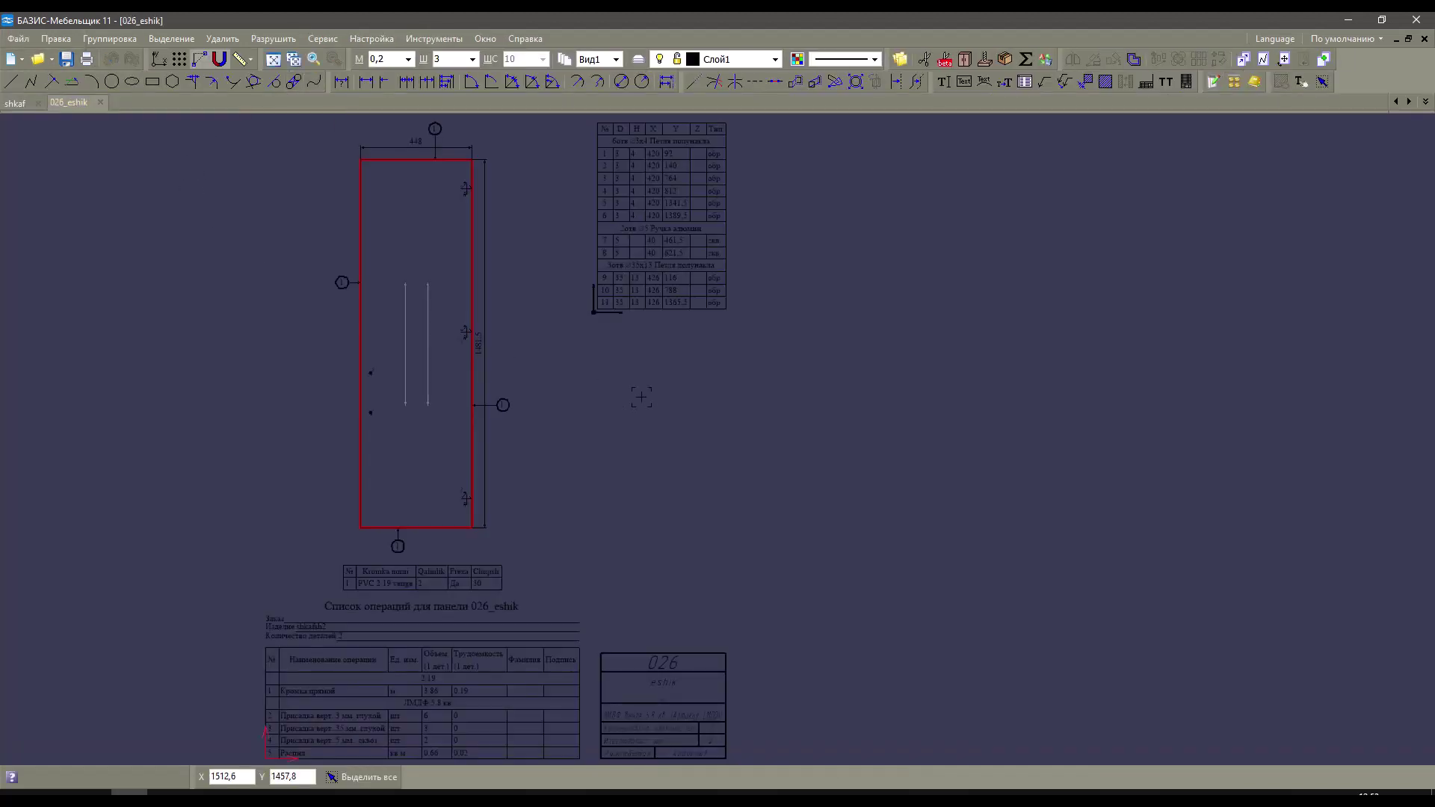
mouse_move(688, 380)
middle_mouse_down()
mouse_move(801, 288)
mouse_move(822, 316)
middle_mouse_up()
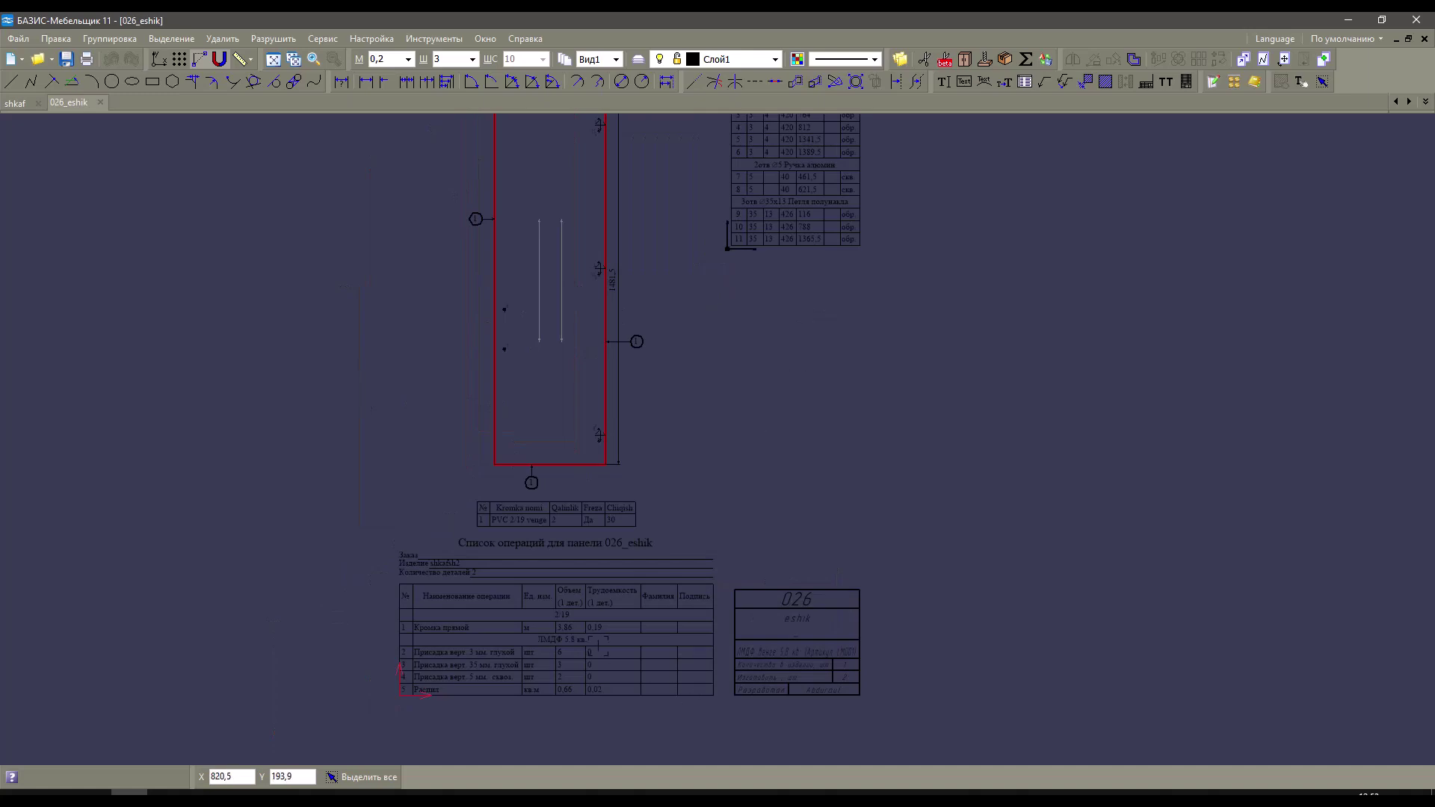
scroll(575, 640, "up", 2)
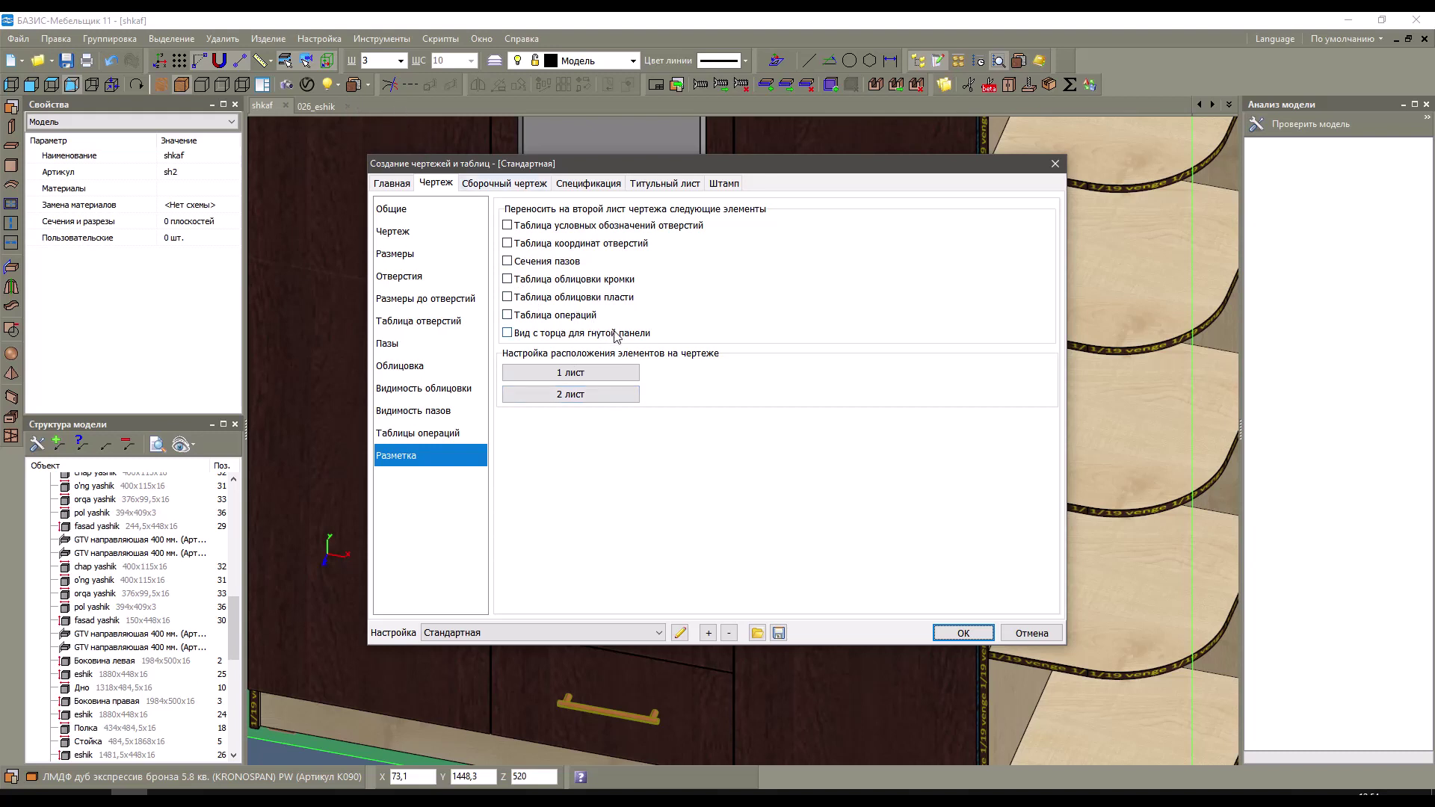
left_click(605, 372)
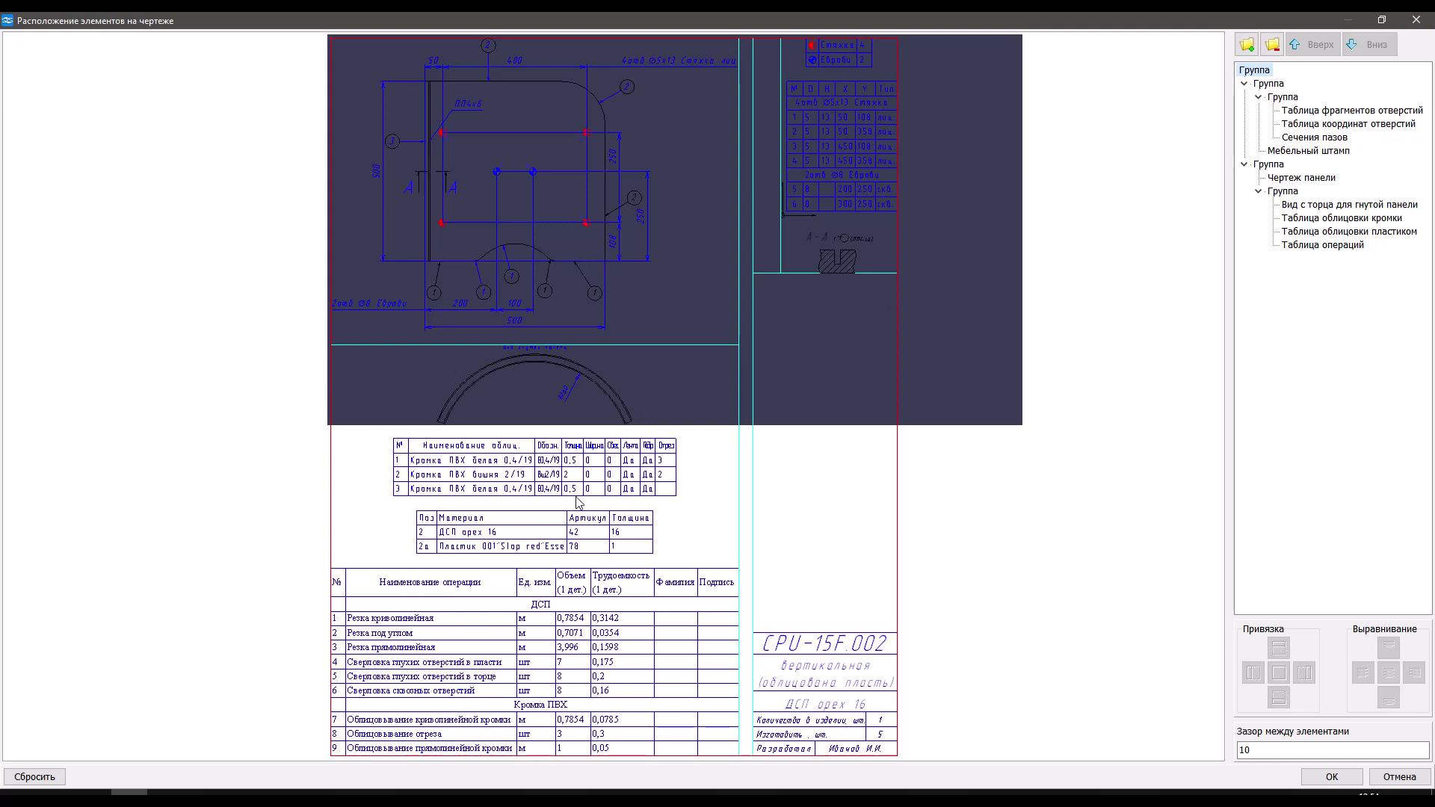
left_click(1287, 179)
left_click(1287, 192)
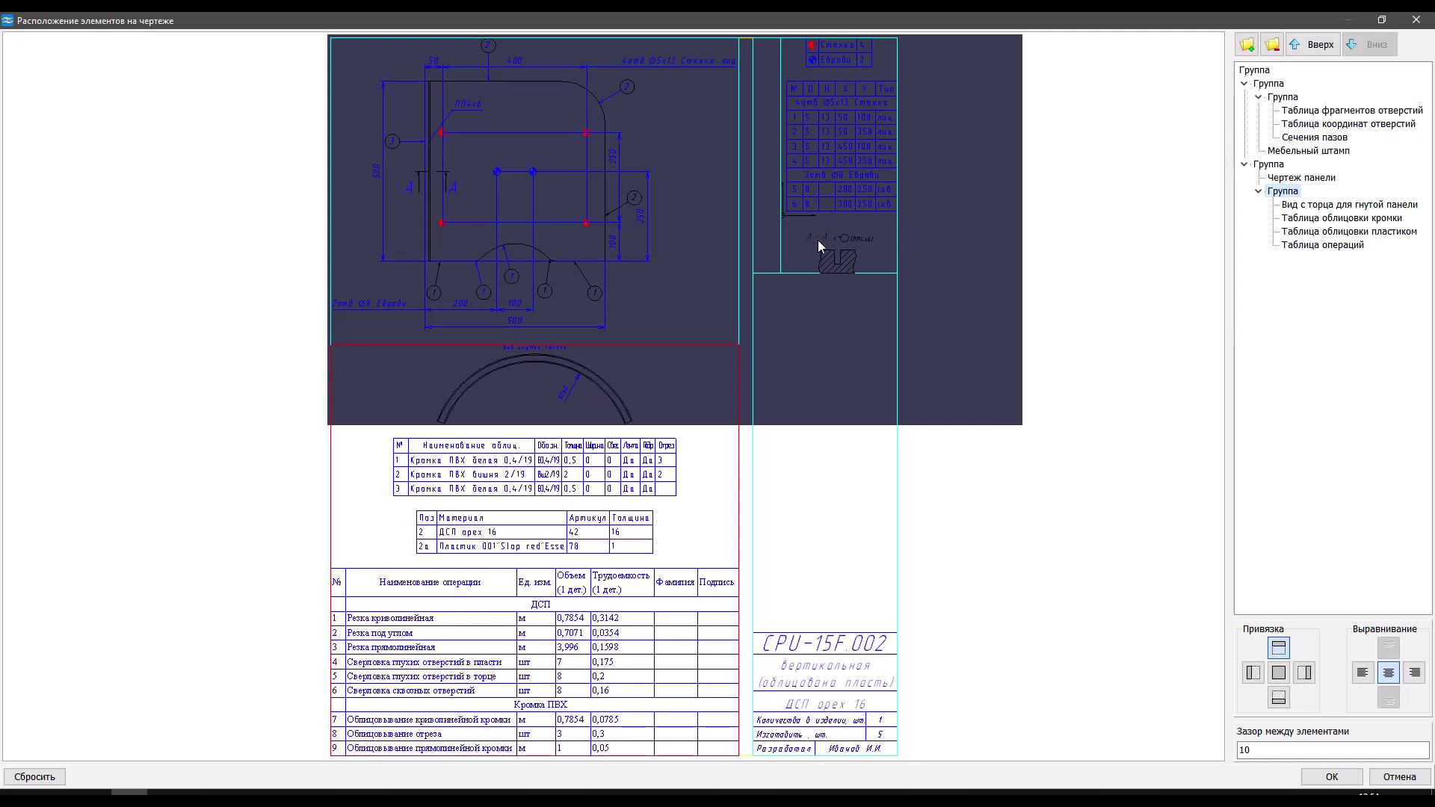
left_click(1315, 139)
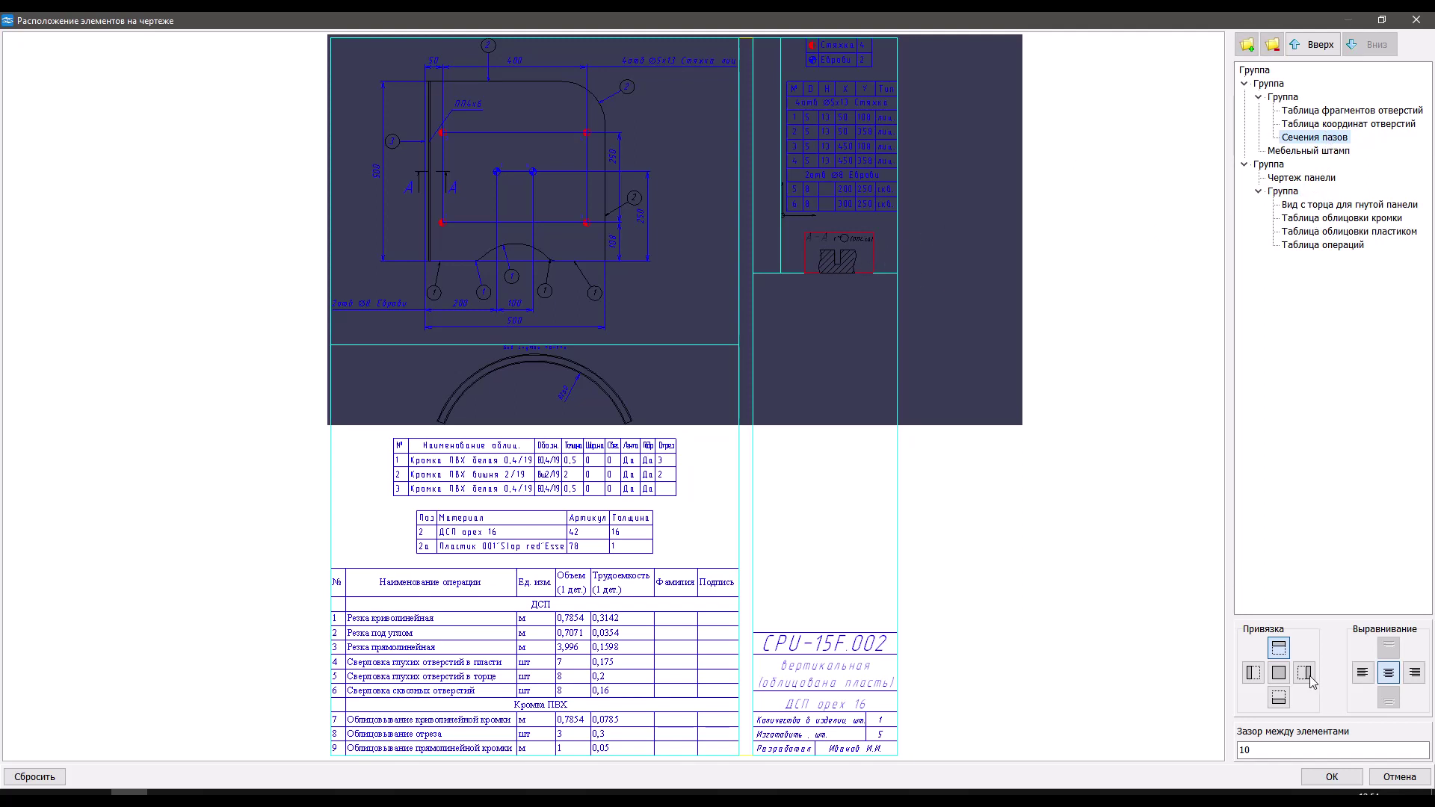
left_click(1279, 646)
left_click(1280, 675)
left_click(1192, 155)
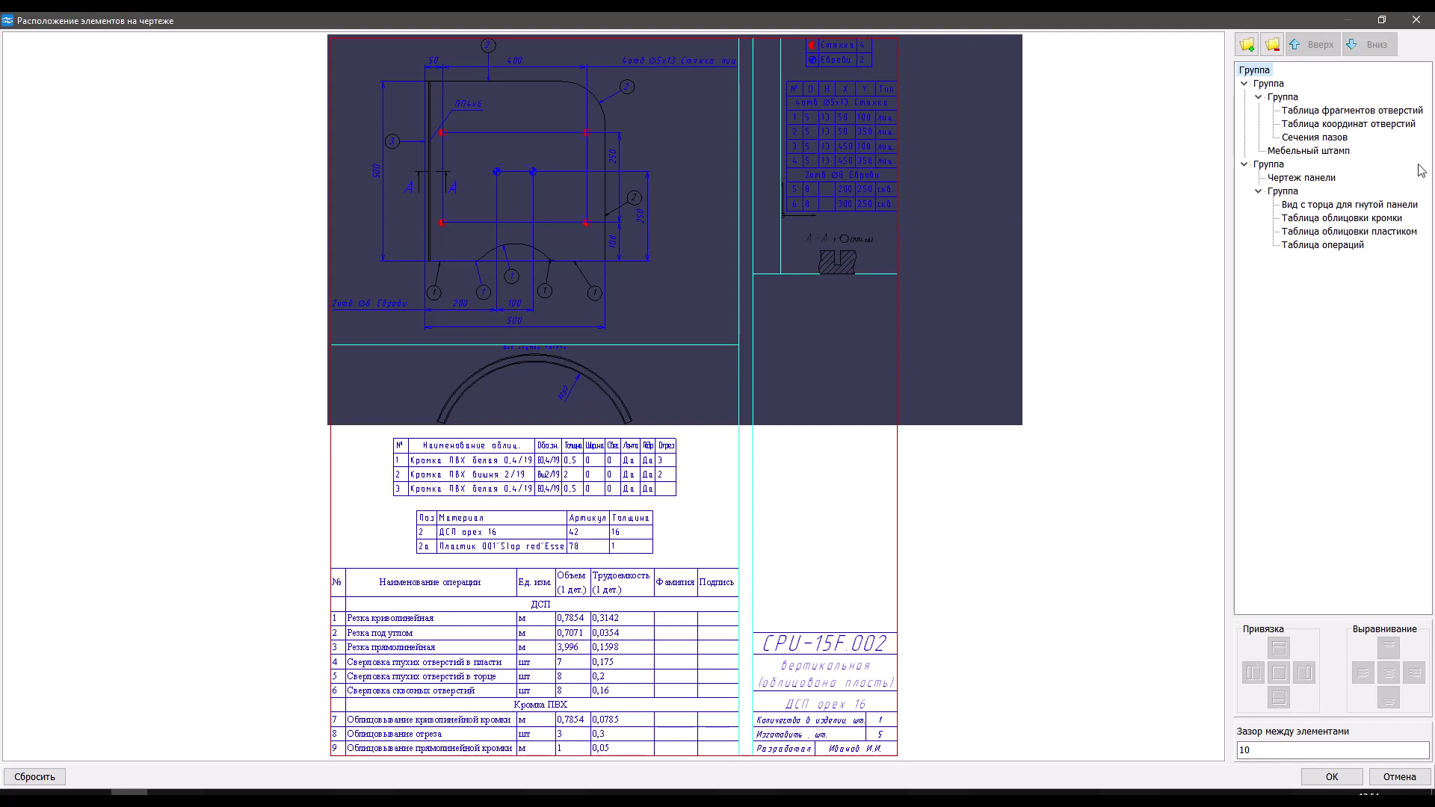
left_click(1335, 137)
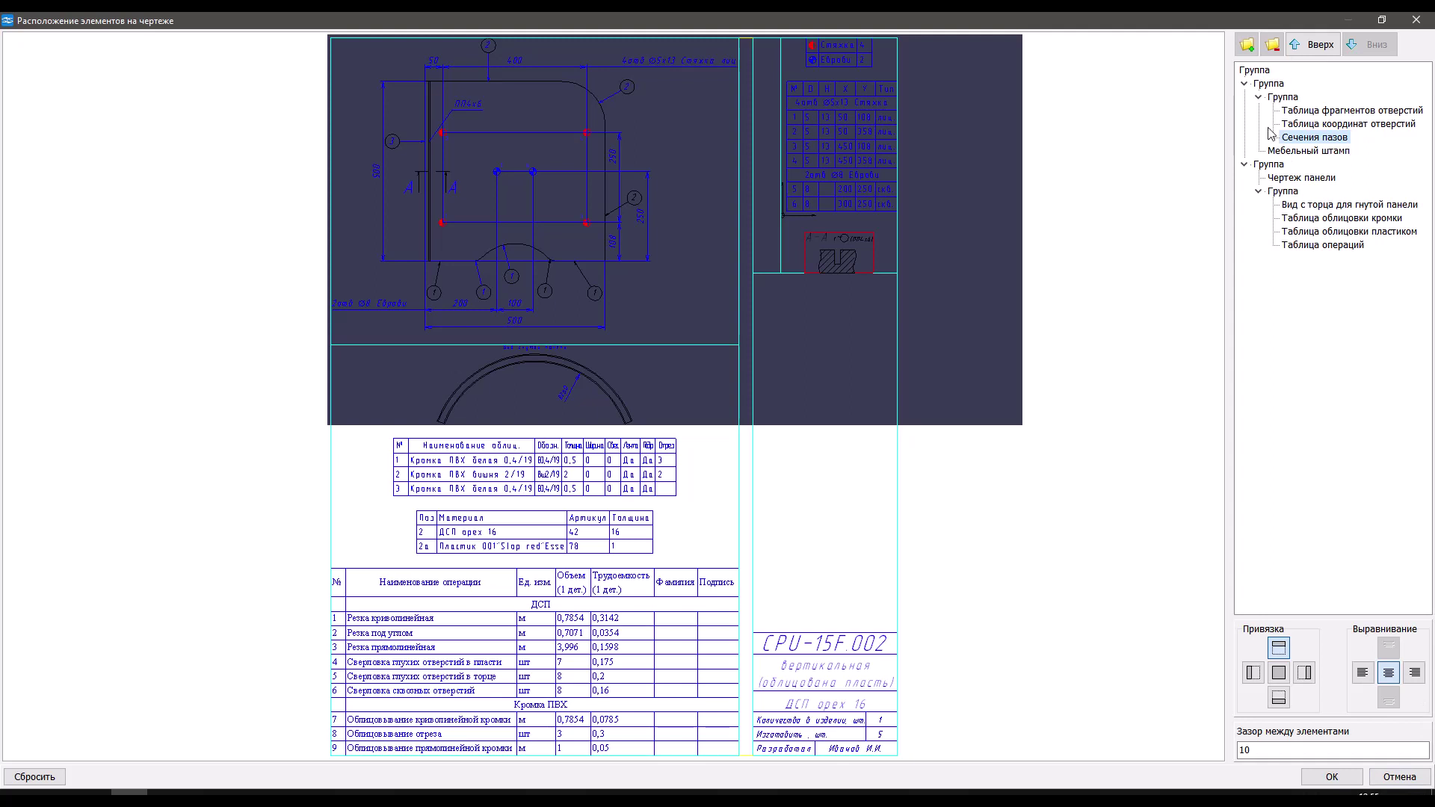
left_click(1398, 777)
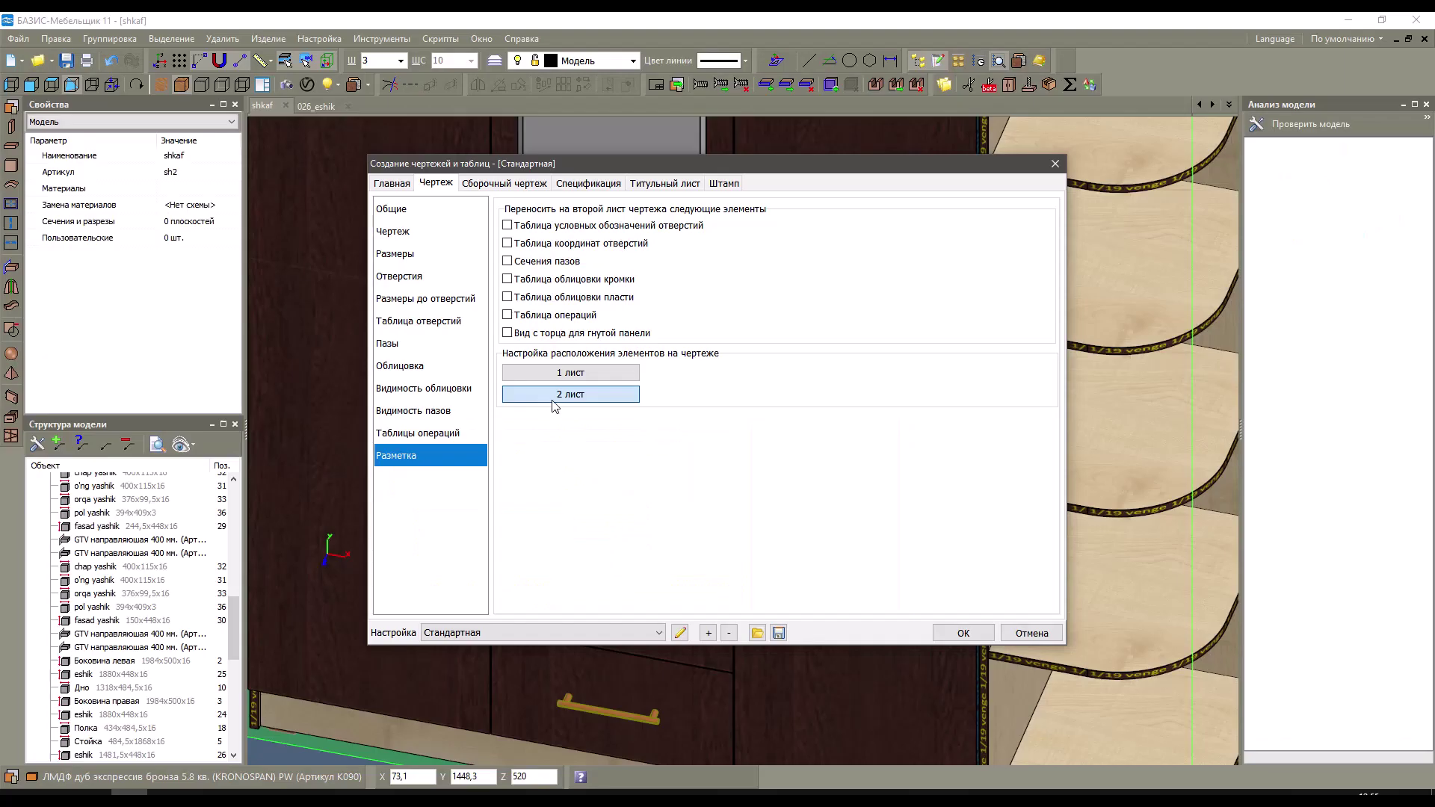
Preview the '2 лист' layout, then show the Сборочный чертеж assembly settings.
left_click(609, 396)
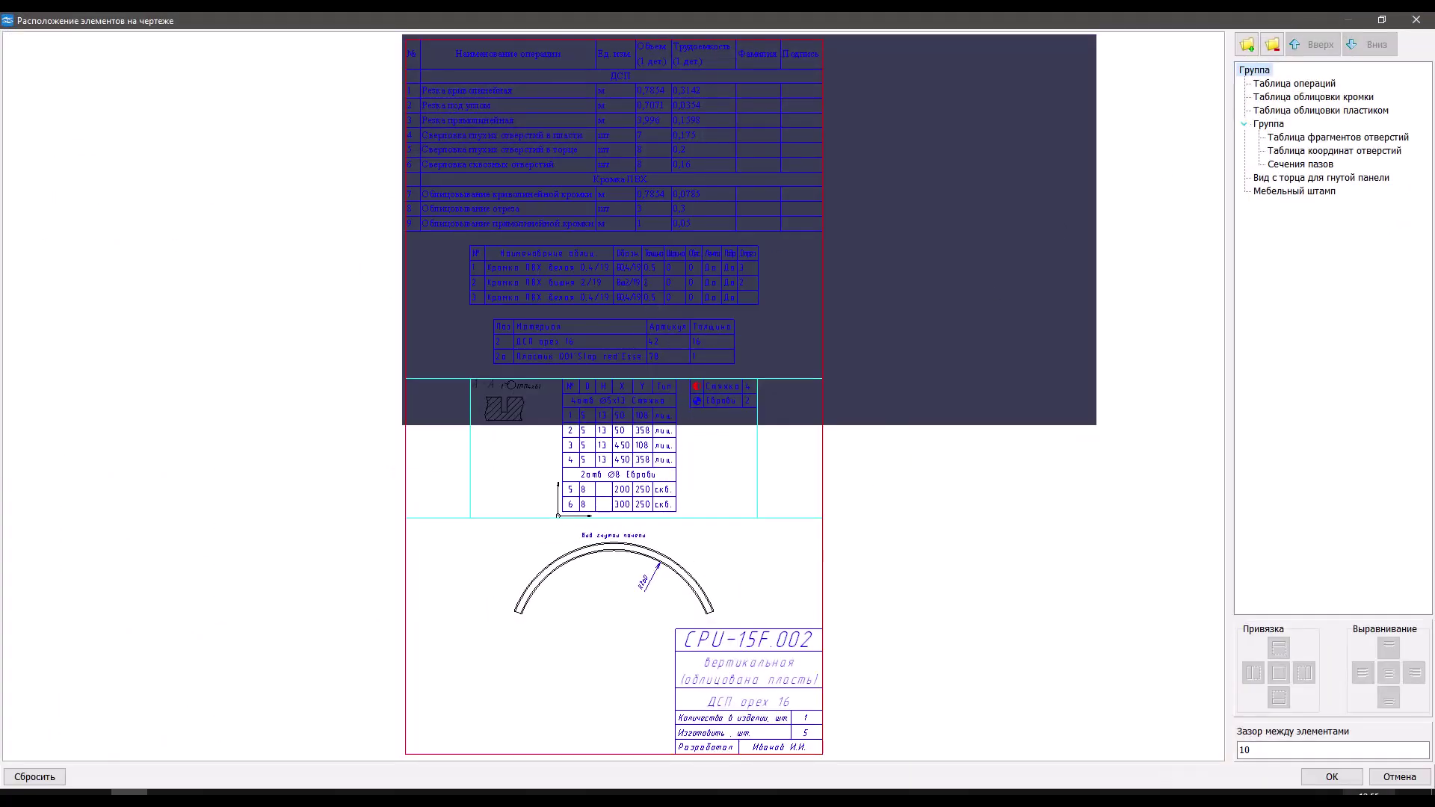
left_click(1389, 781)
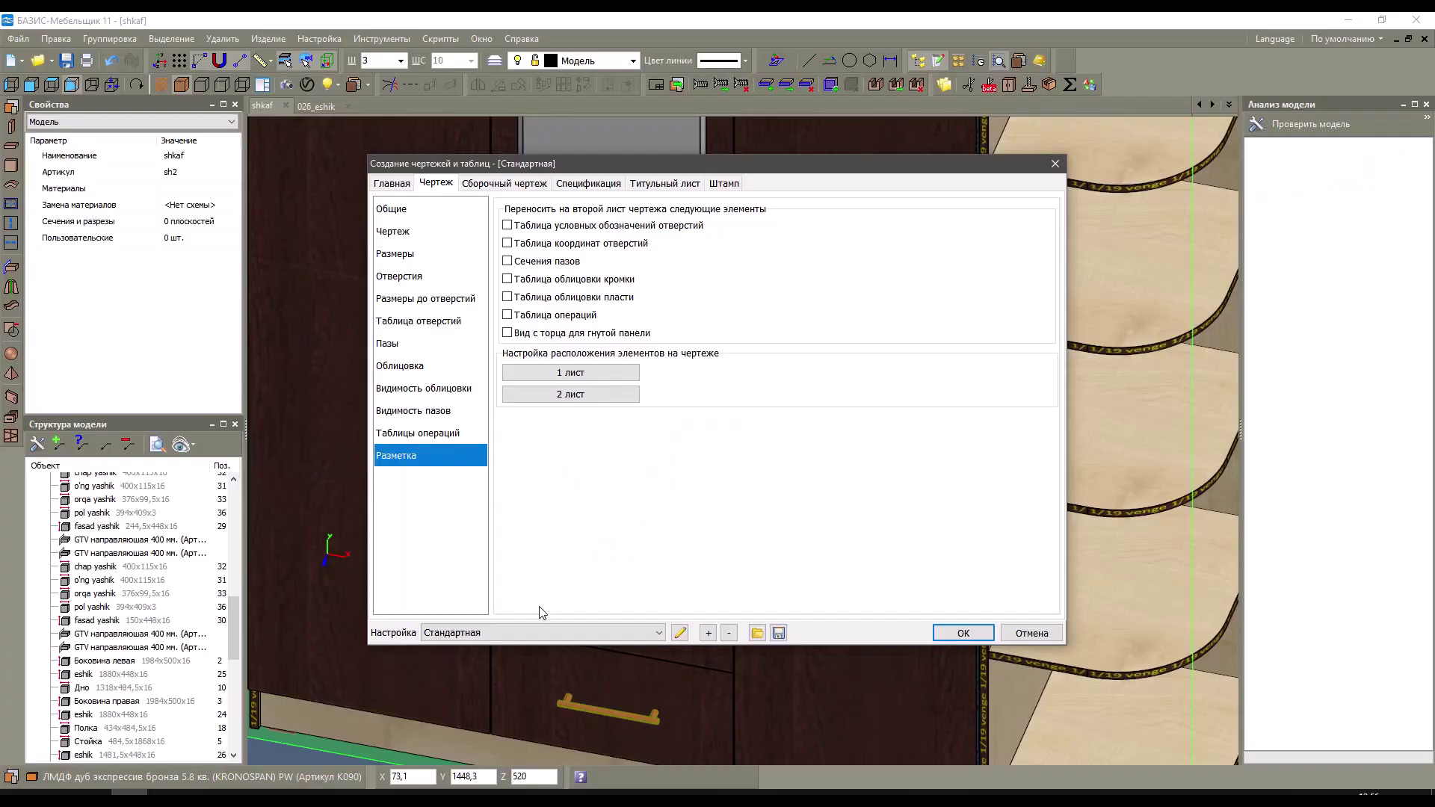
left_click(493, 188)
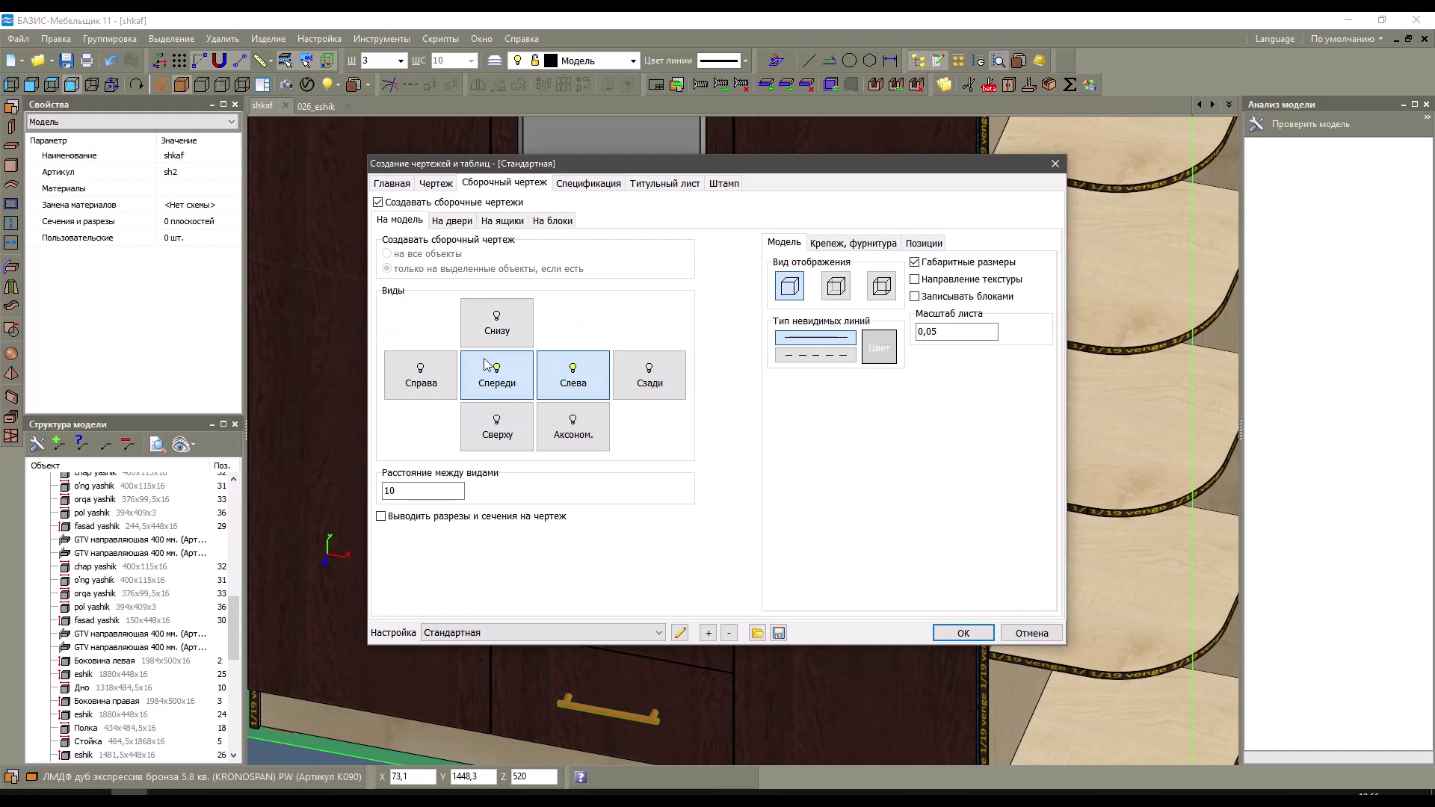